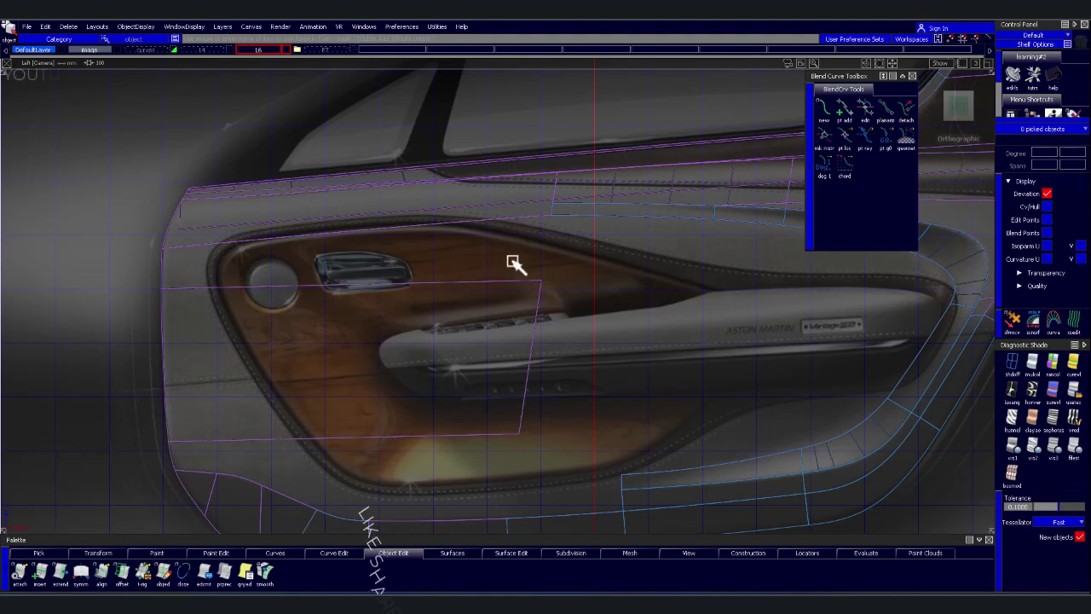
Pan the Left view and zoom in close on the wood inlay's upper front corner
scroll(682, 307, "up", 2)
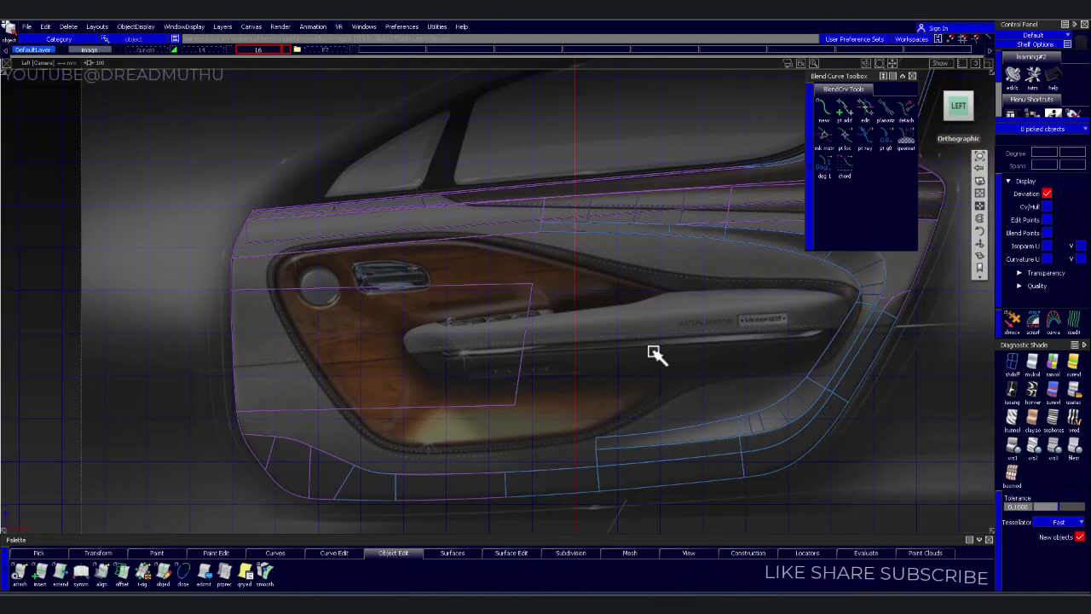
middle_click_drag(622, 361, 190, 302, "alt+shift")
scroll(204, 281, "down", 2)
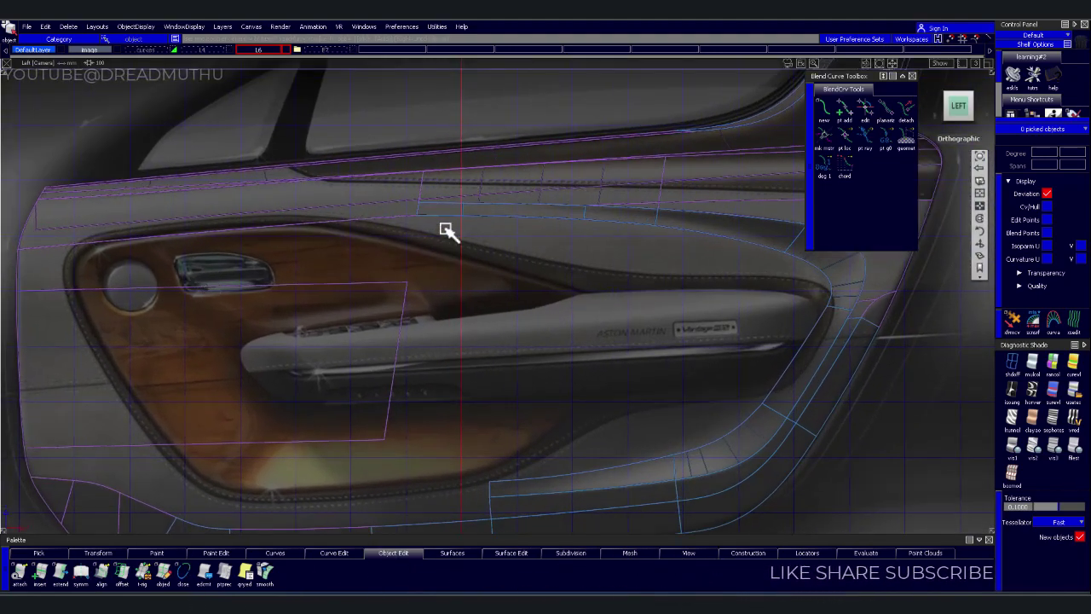
scroll(761, 305, "down", 2)
scroll(597, 341, "up", 2)
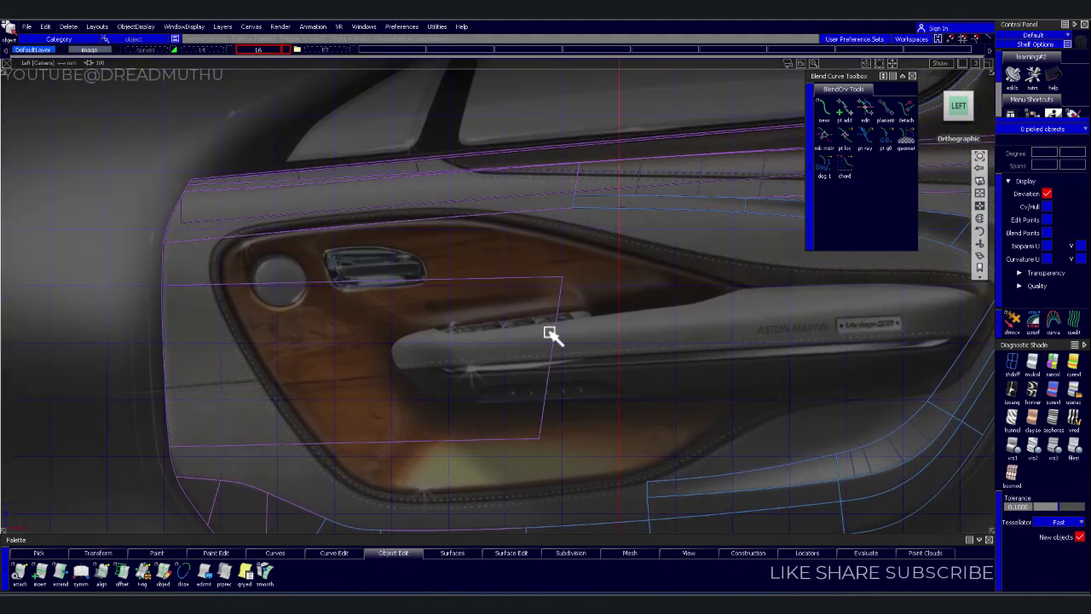
scroll(638, 390, "up", 1)
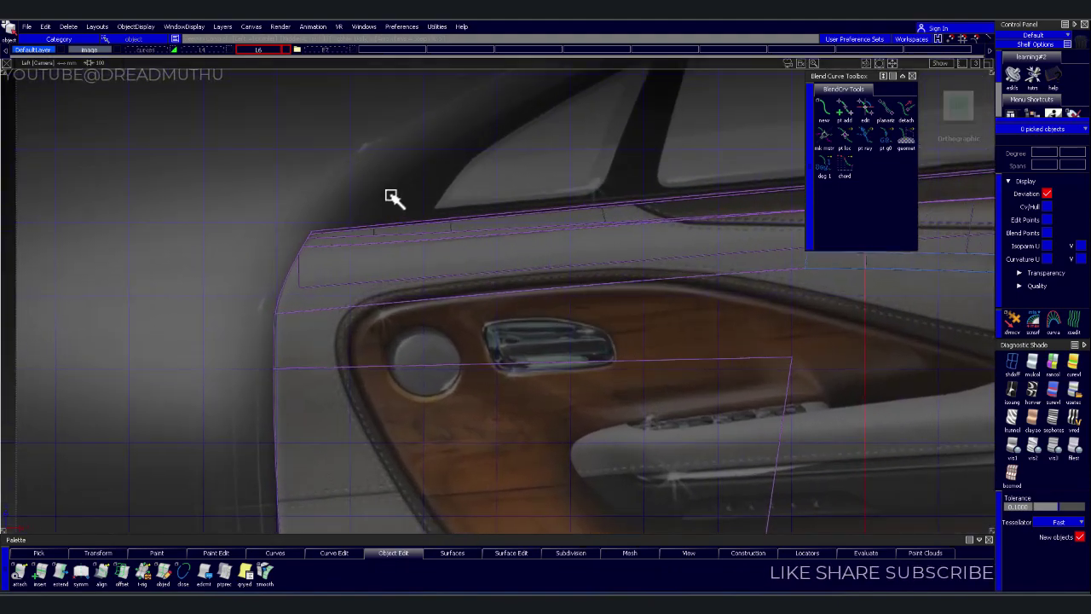
scroll(400, 302, "up", 1)
scroll(451, 290, "up", 1)
scroll(435, 296, "up", 1)
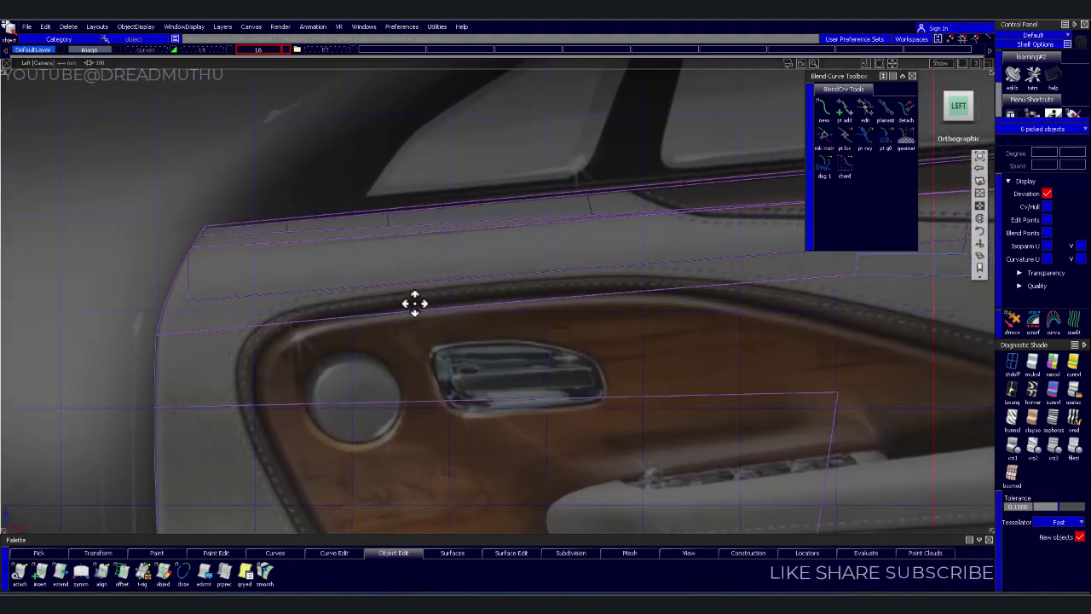
scroll(415, 303, "up", 1)
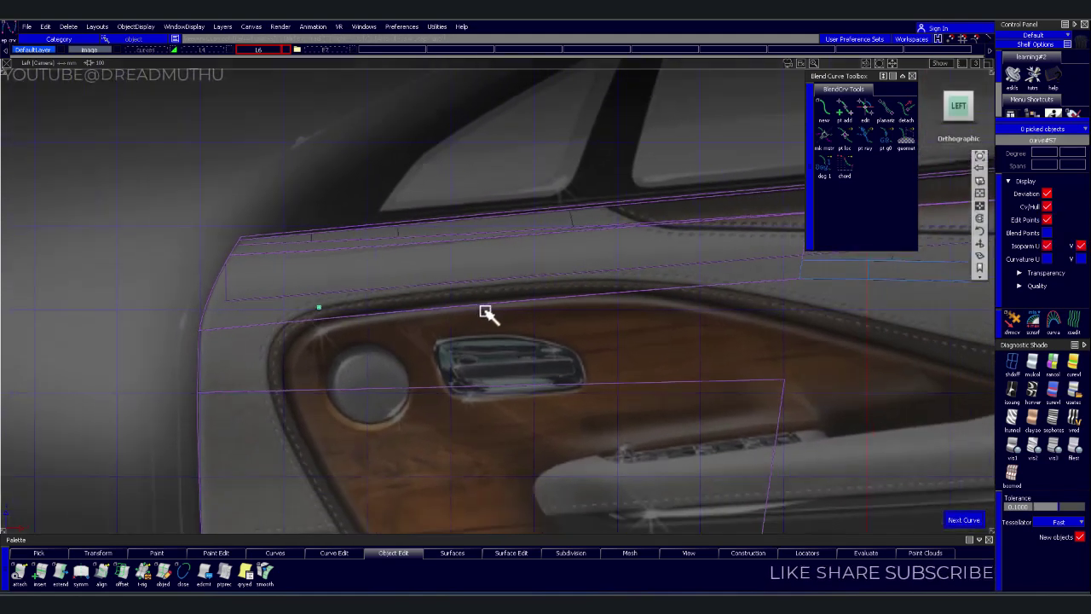
Trace a CV curve along the inlay's upper front edge, zooming in near the handle
middle_click_drag(286, 311, 516, 298, "alt+shift")
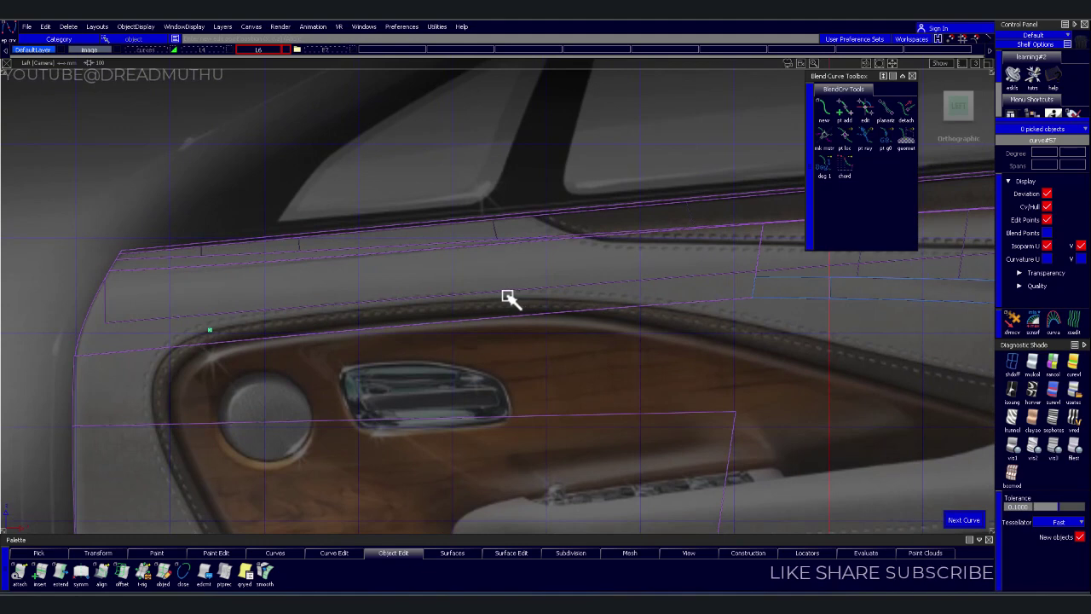
left_click_drag(275, 277, 445, 350)
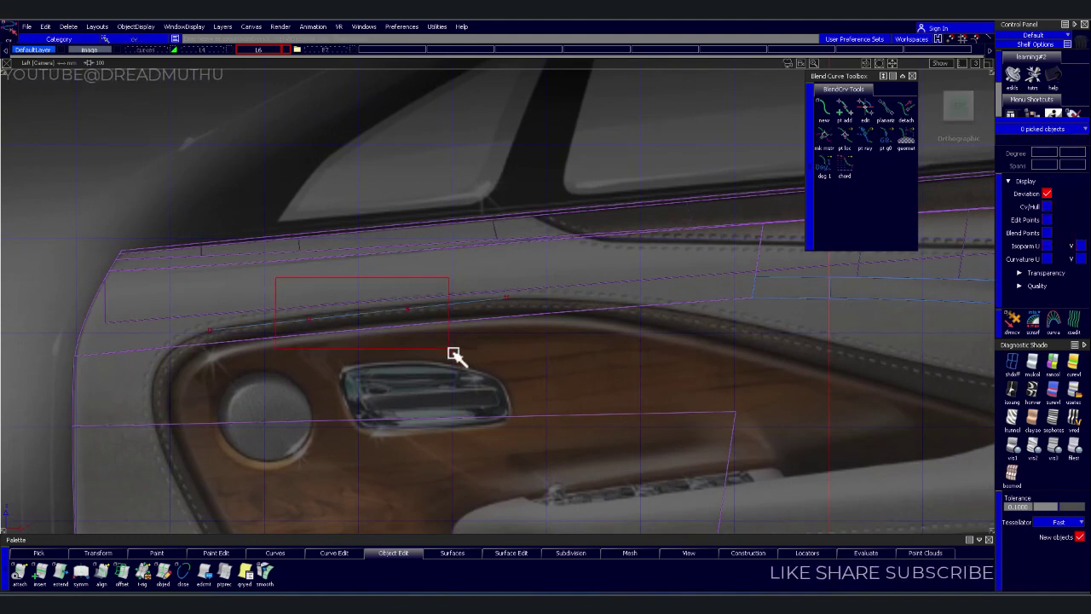
mouse_move(309, 289)
right_mouse_down("alt+shift")
mouse_move(480, 301)
mouse_move(455, 275)
mouse_move(425, 287)
mouse_move(463, 323)
right_mouse_up("alt+shift")
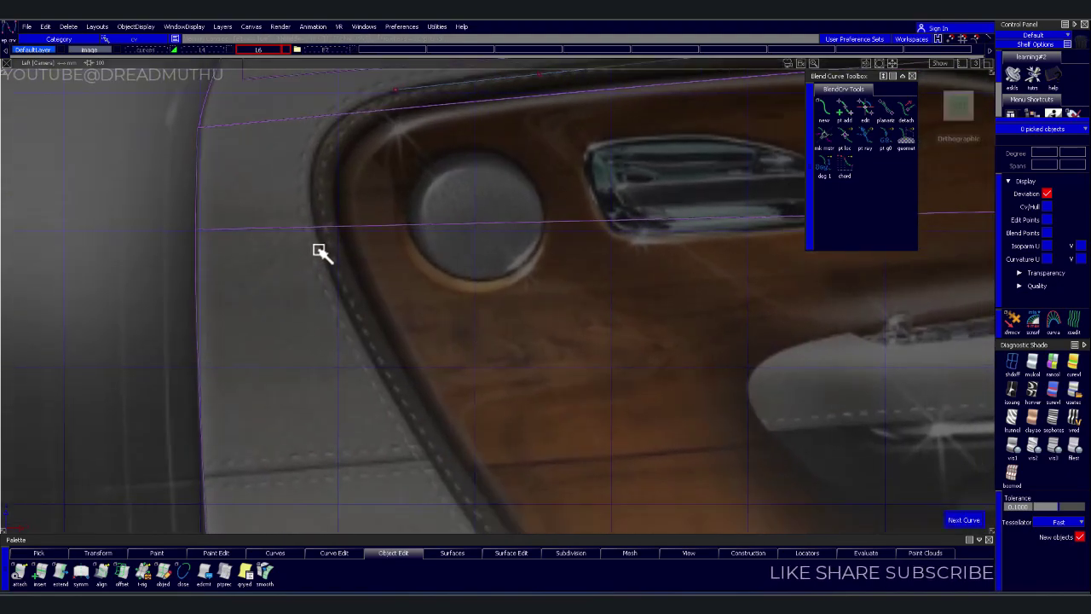
mouse_move(324, 259)
right_mouse_down("alt+shift")
mouse_move(451, 318)
mouse_move(519, 287)
right_mouse_up("alt+shift")
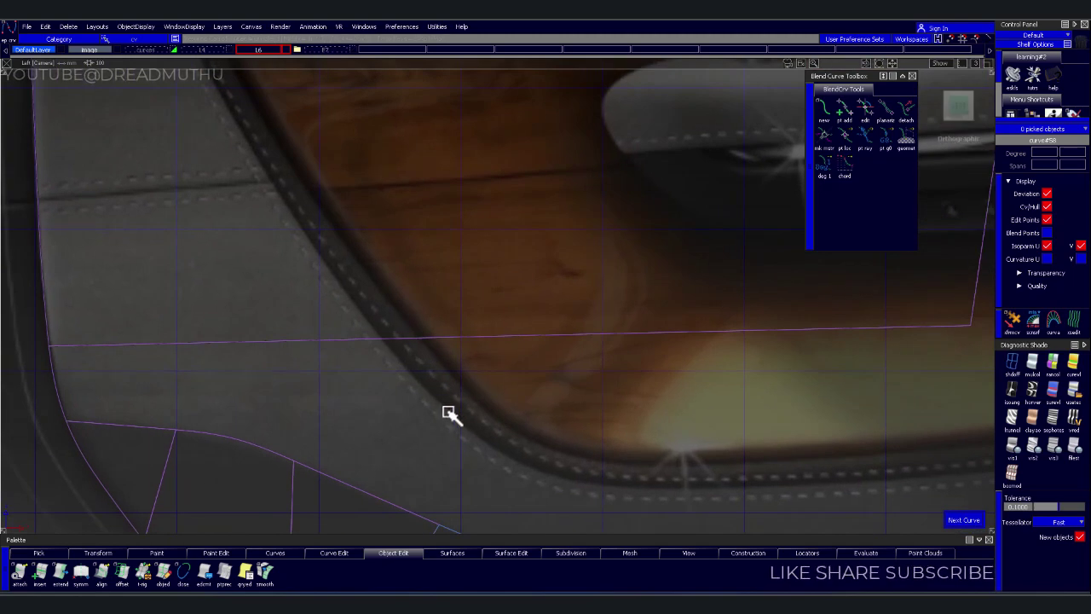
left_click(480, 331)
Start a CV curve along the inlay's lower edge, undoing the misplaced points
mouse_move(480, 331)
right_mouse_down("alt+shift")
mouse_move(584, 366)
mouse_move(546, 341)
mouse_move(568, 326)
mouse_move(553, 378)
mouse_move(621, 361)
right_mouse_up("alt+shift")
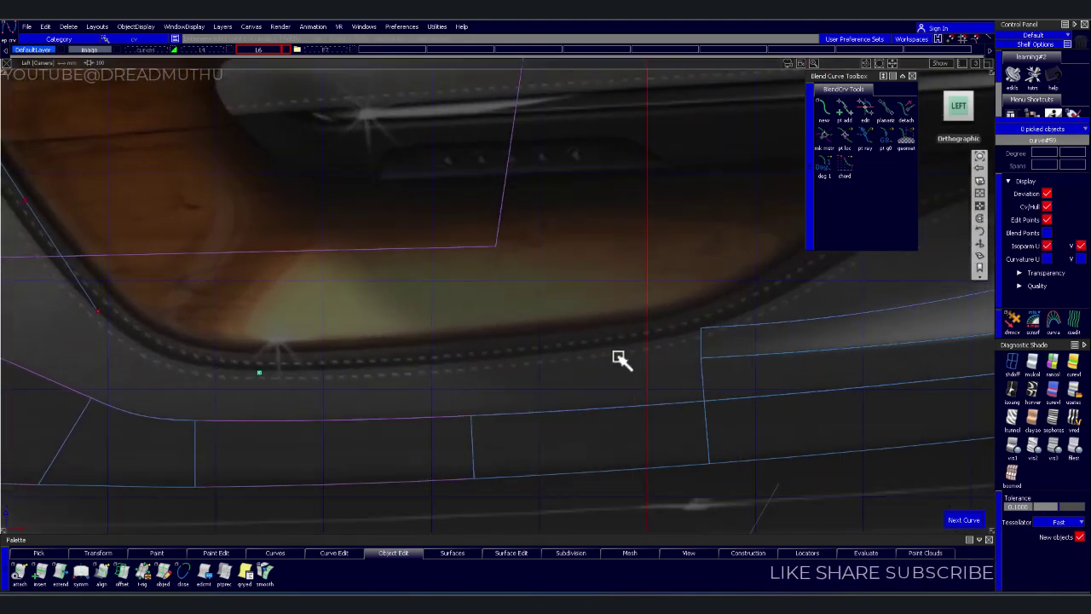
right_click_drag(702, 348, 558, 370, "alt+shift")
mouse_move(557, 370)
middle_mouse_down("alt+shift")
mouse_move(451, 375)
mouse_move(381, 421)
middle_mouse_up("alt+shift")
right_click_drag(381, 421, 417, 385, "alt+shift")
mouse_move(417, 385)
middle_mouse_down("alt+shift")
mouse_move(449, 343)
mouse_move(356, 384)
middle_mouse_up("alt+shift")
left_click(352, 385)
key("ctrl+z")
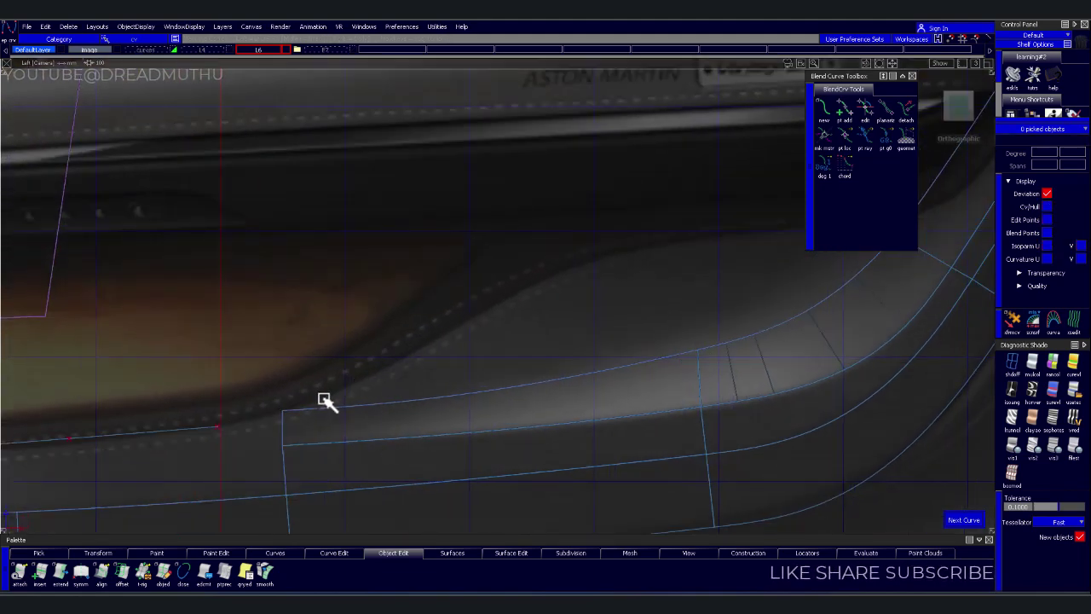
Draw CV curves along the inlay's lower edge and below the armrest near the badge
left_click(324, 399)
left_click(469, 319)
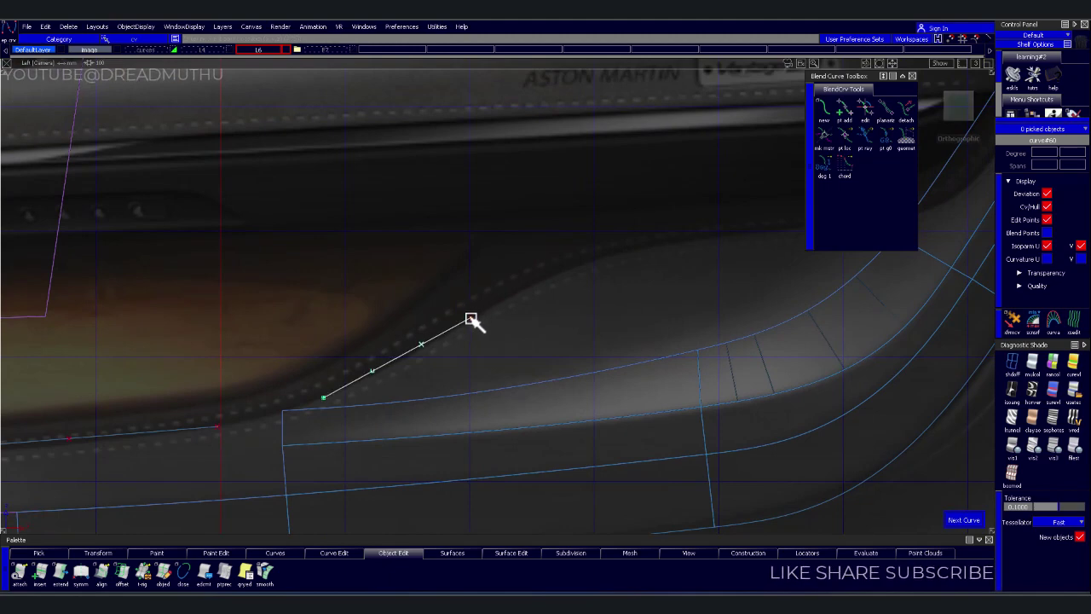
middle_click_drag(522, 331, 339, 328, "alt+shift")
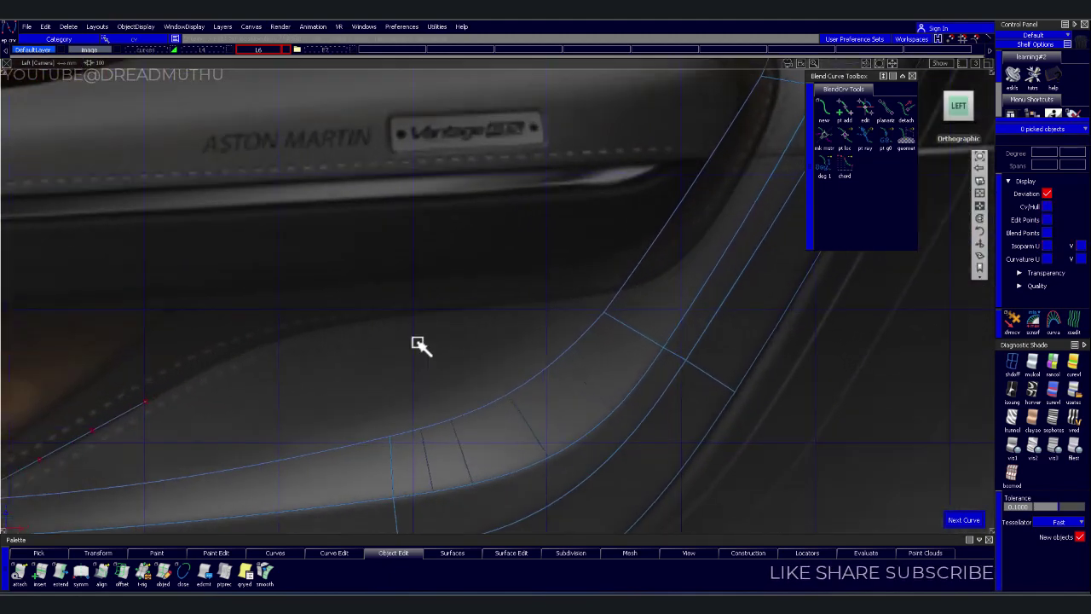
left_click(343, 326)
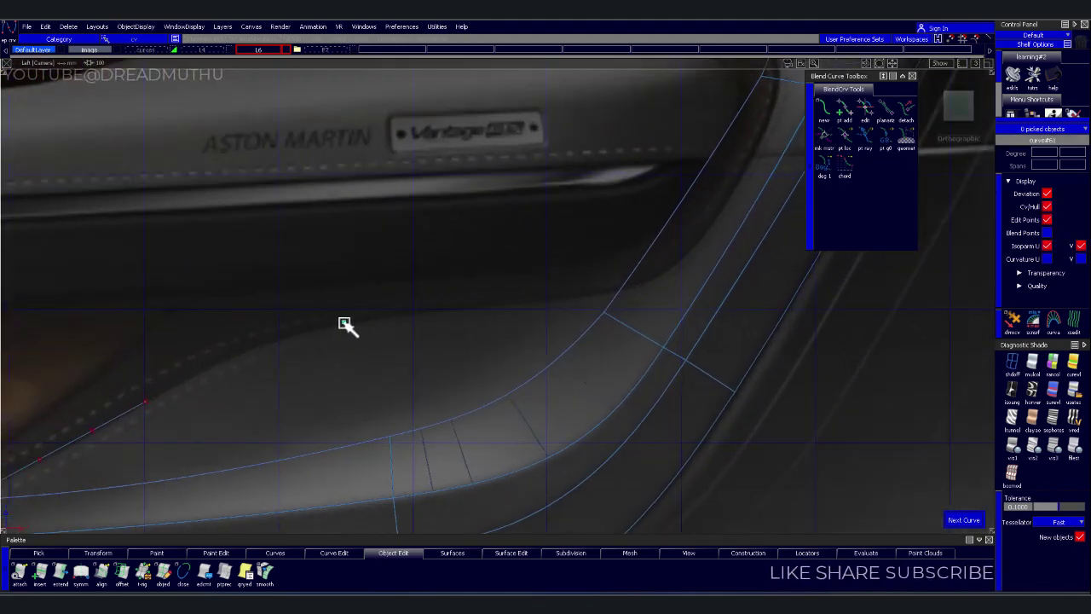
left_click(578, 299)
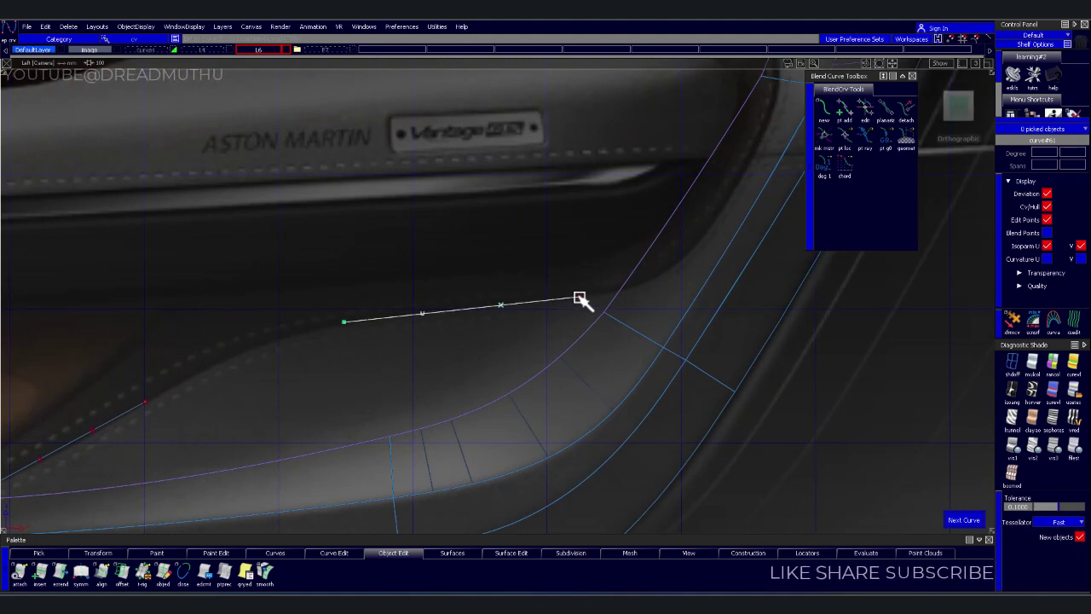
Outline the armrest's rear edge and top edge with new CV curves
mouse_move(626, 320)
middle_mouse_down("alt+shift")
mouse_move(624, 475)
mouse_move(680, 336)
middle_mouse_up("alt+shift")
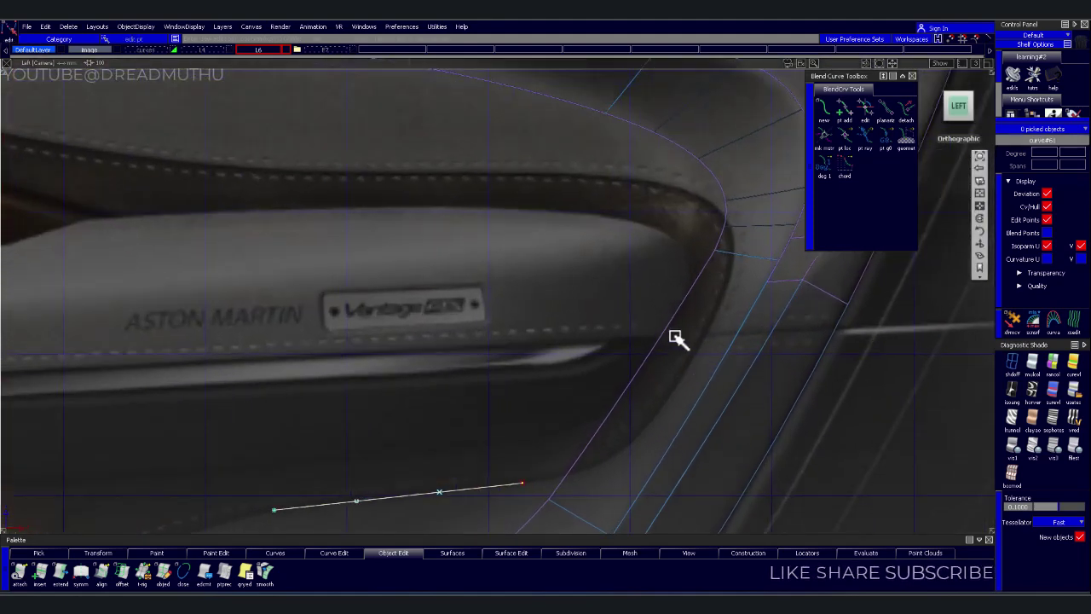
left_click(721, 303)
mouse_move(620, 404)
right_mouse_down("alt+shift")
mouse_move(628, 421)
mouse_move(591, 422)
right_mouse_up("alt+shift")
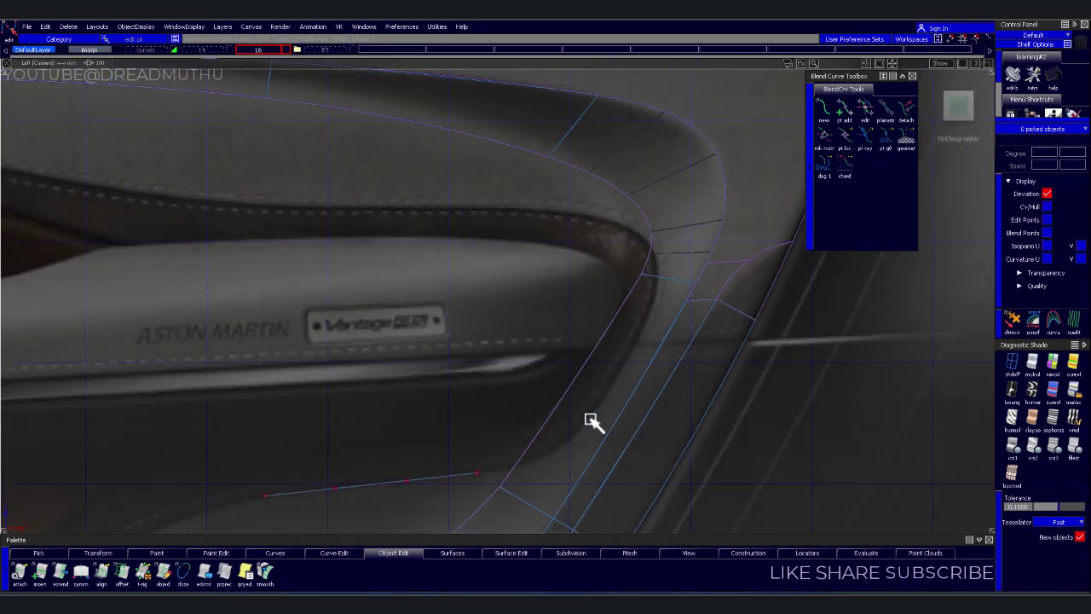
left_click(651, 295)
left_click_drag(625, 405, 591, 384, "alt+shift")
left_click_drag(592, 347, 669, 333, "alt+shift")
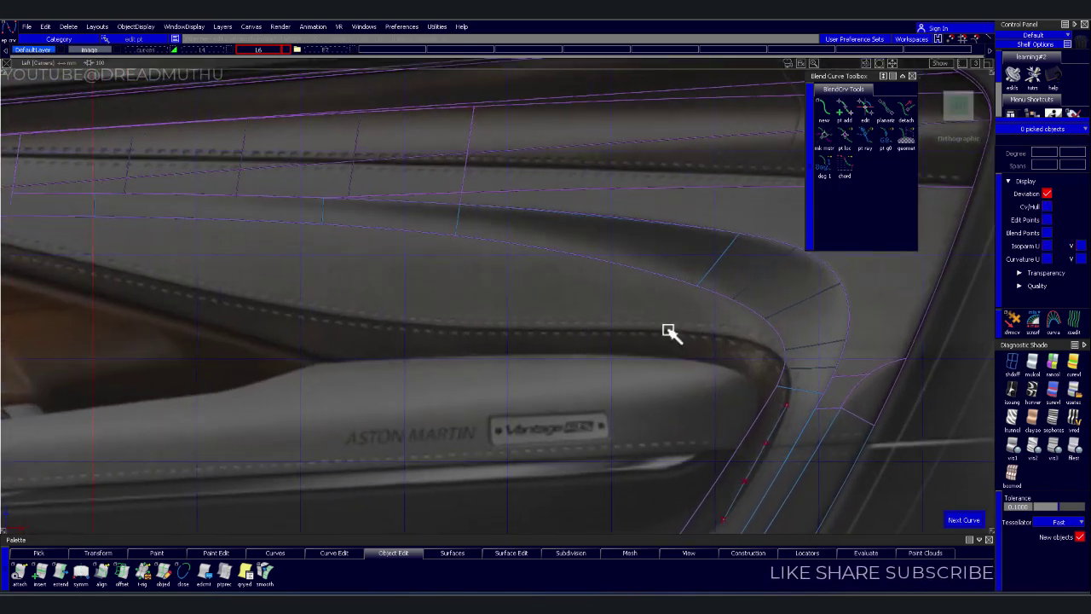
left_click(683, 335)
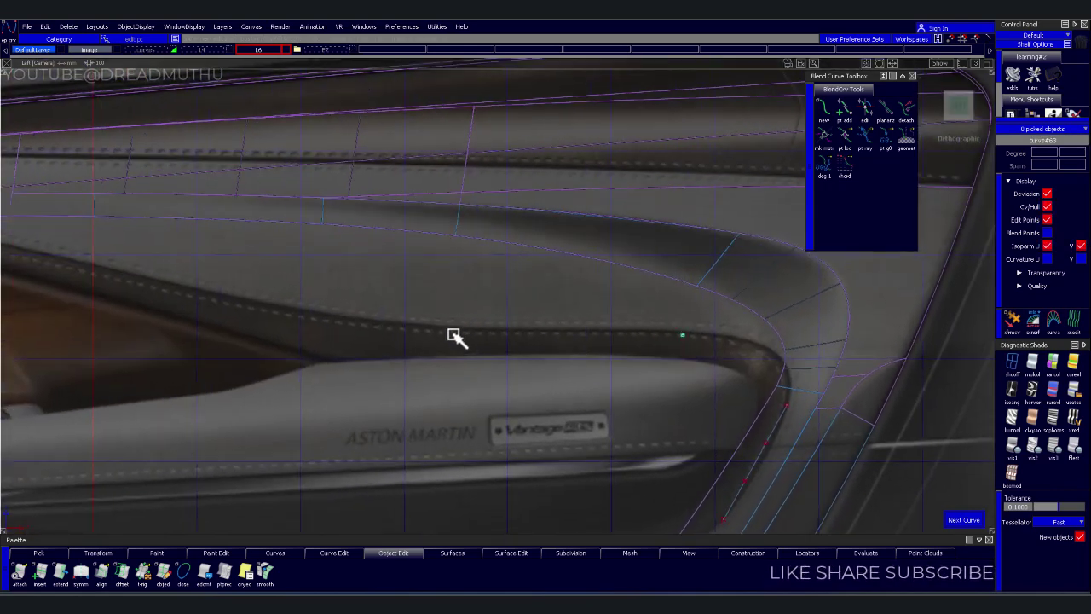
Draw a CV curve along the inlay's upper edge toward the door handle
mouse_move(452, 333)
right_mouse_down("alt+shift")
mouse_move(623, 390)
mouse_move(580, 369)
mouse_move(587, 344)
right_mouse_up("alt+shift")
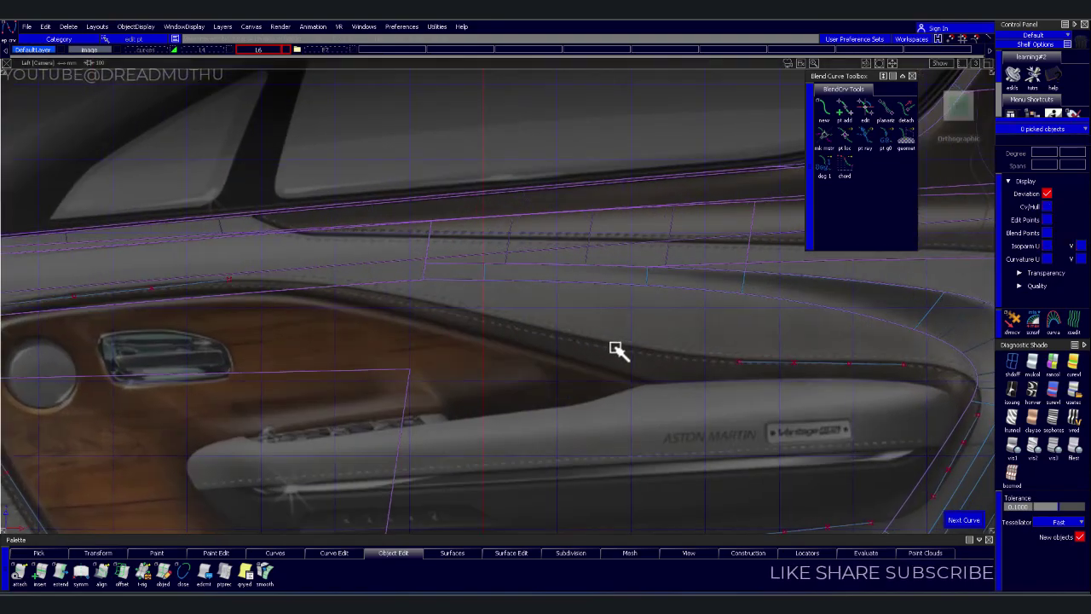
left_click(614, 349)
middle_click_drag(629, 353, 809, 404, "alt+shift")
right_click_drag(809, 404, 708, 370, "alt+shift")
left_click(555, 344)
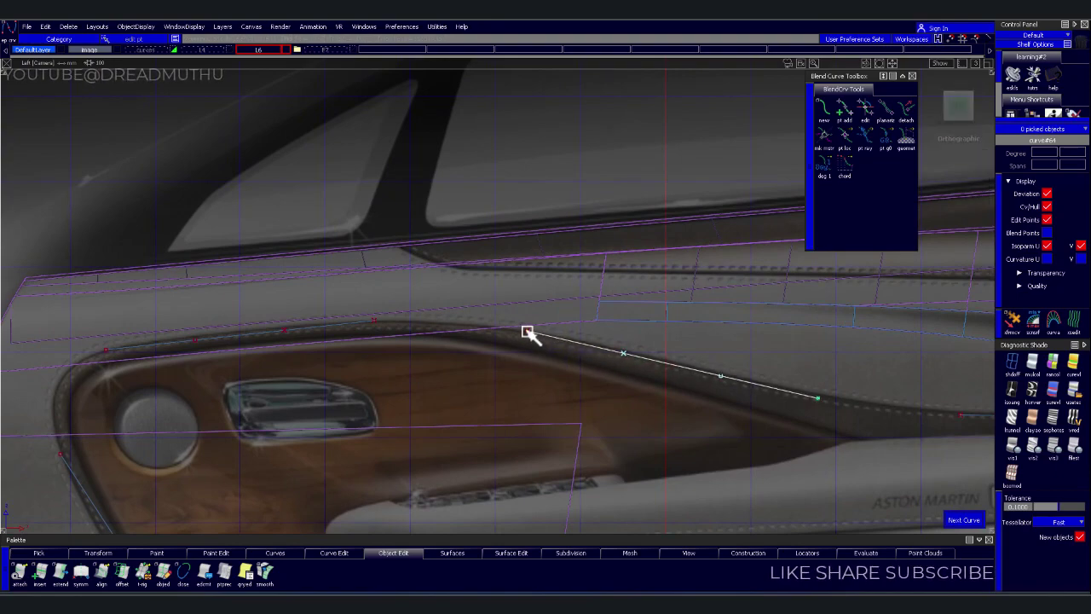
Zoom out to check the full outline and hide the blue surface wireframe
mouse_move(610, 412)
right_mouse_down("alt+shift")
mouse_move(516, 305)
mouse_move(546, 346)
mouse_move(266, 120)
right_mouse_up("alt+shift")
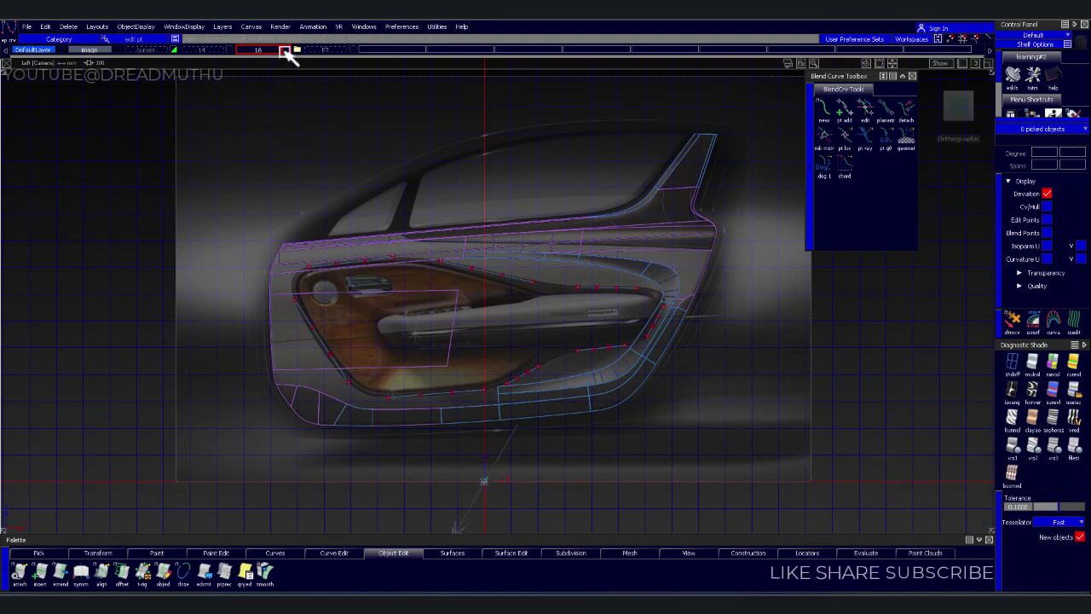
mouse_move(468, 383)
right_mouse_down("alt+shift")
mouse_move(592, 316)
mouse_move(457, 399)
mouse_move(507, 378)
mouse_move(401, 170)
right_mouse_up("alt+shift")
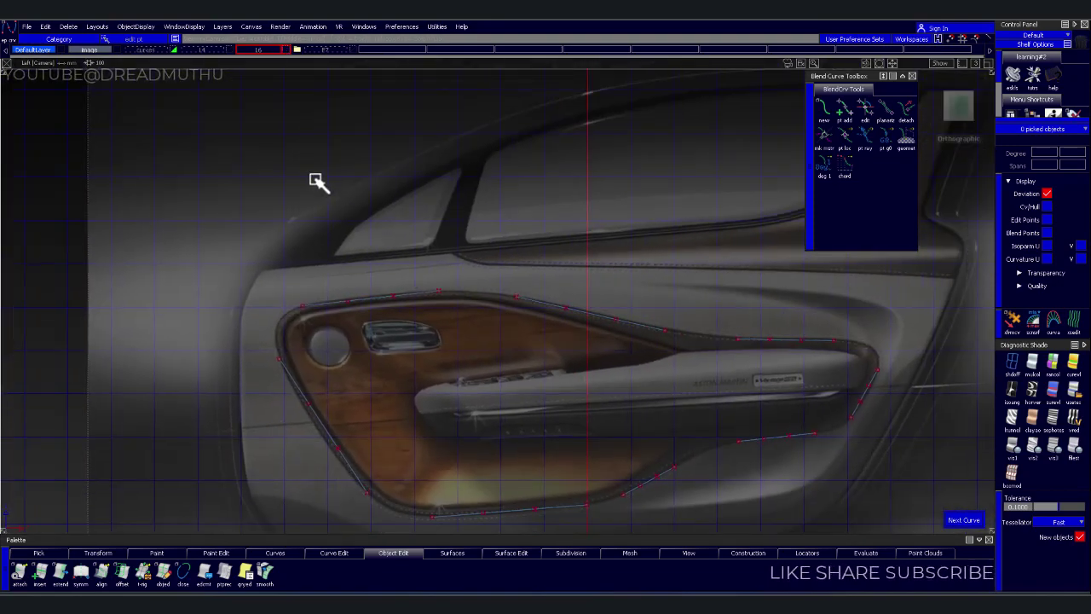
key("ctrl+l")
Move all eight outline curves onto a new layer and colour it green
right_click_drag(449, 199, 341, 312, "alt+shift")
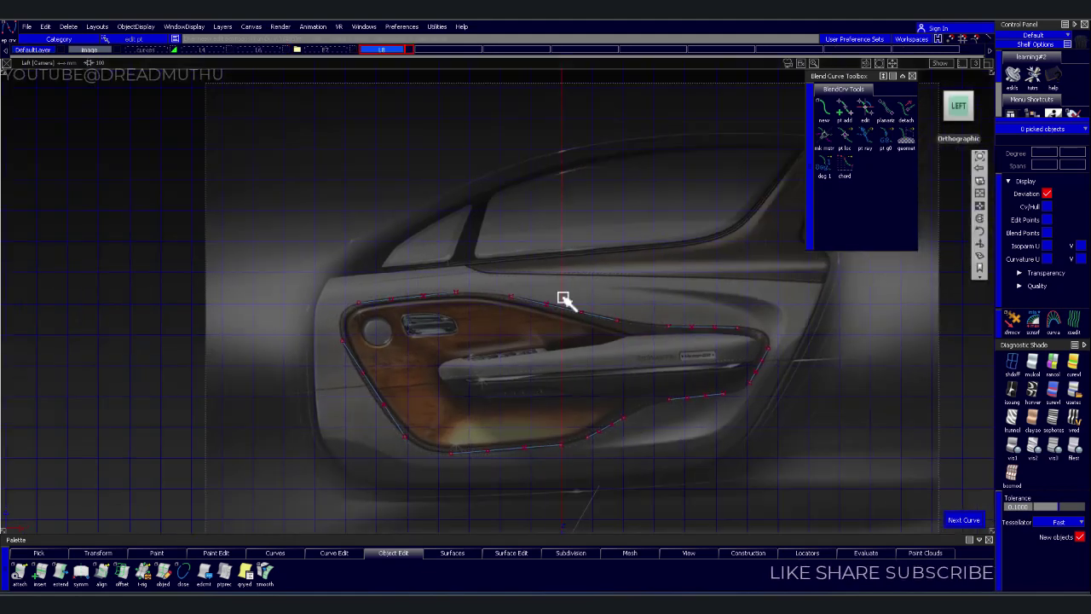
left_click_drag(236, 247, 729, 514)
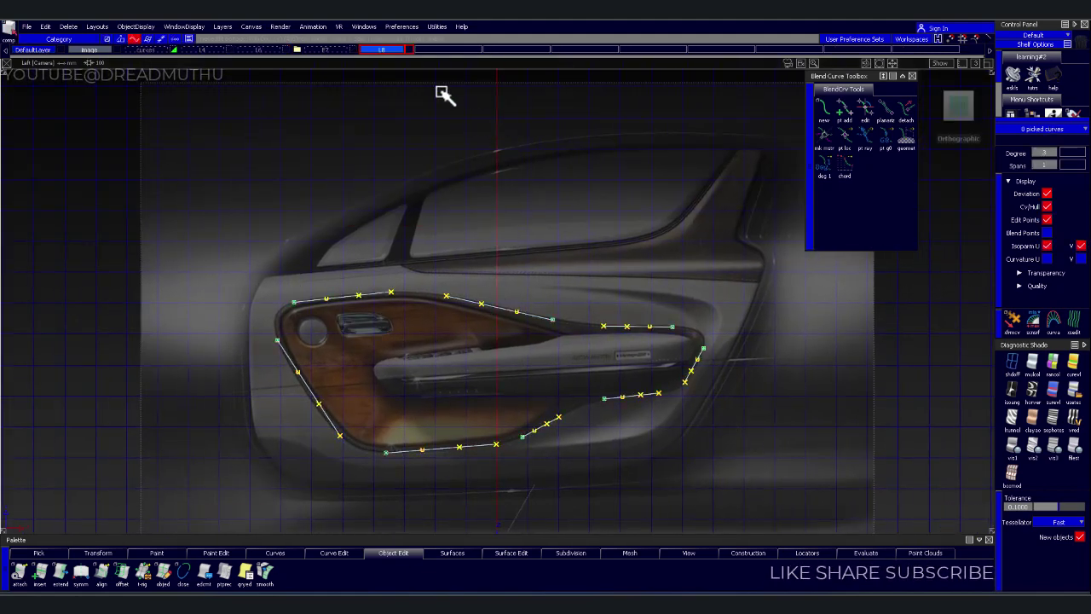
left_click_drag(413, 50, 467, 41)
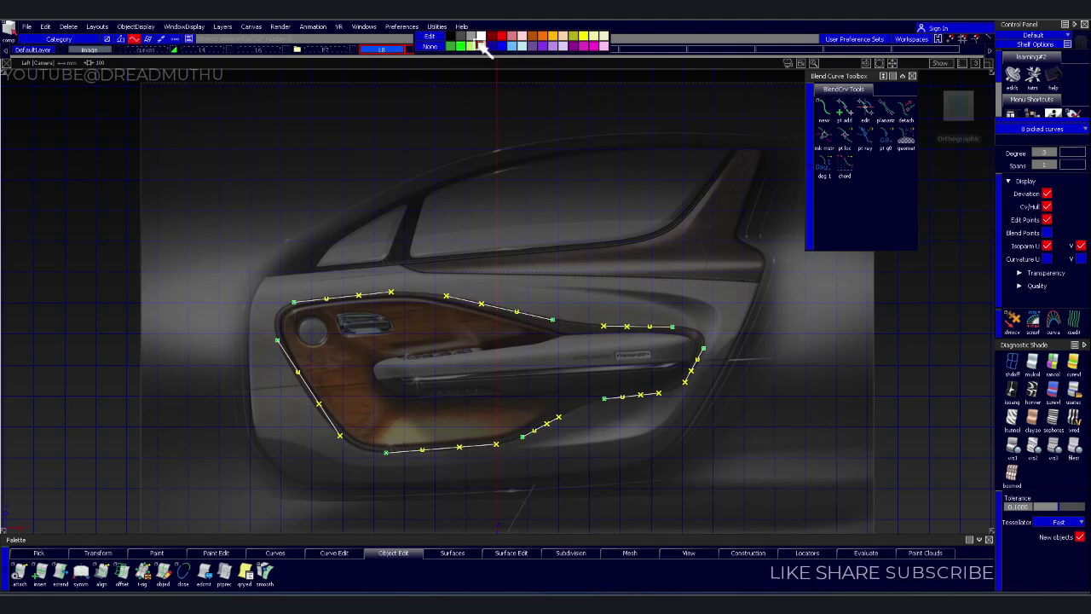
mouse_move(572, 329)
right_mouse_down("alt+shift")
mouse_move(630, 325)
mouse_move(635, 305)
right_mouse_up("alt+shift")
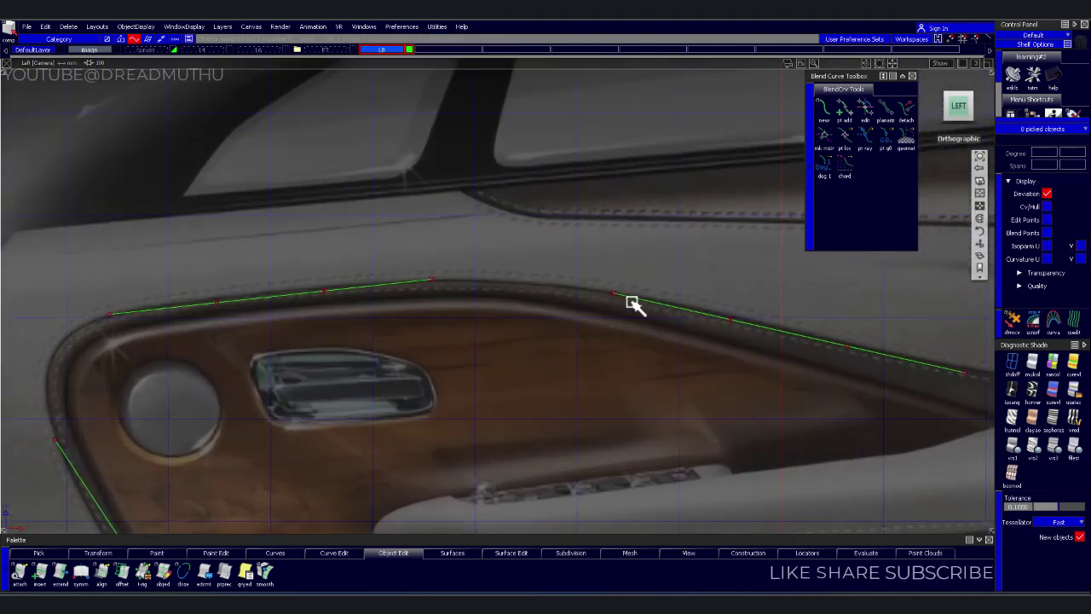
middle_click_drag(635, 305, 572, 292, "alt+shift")
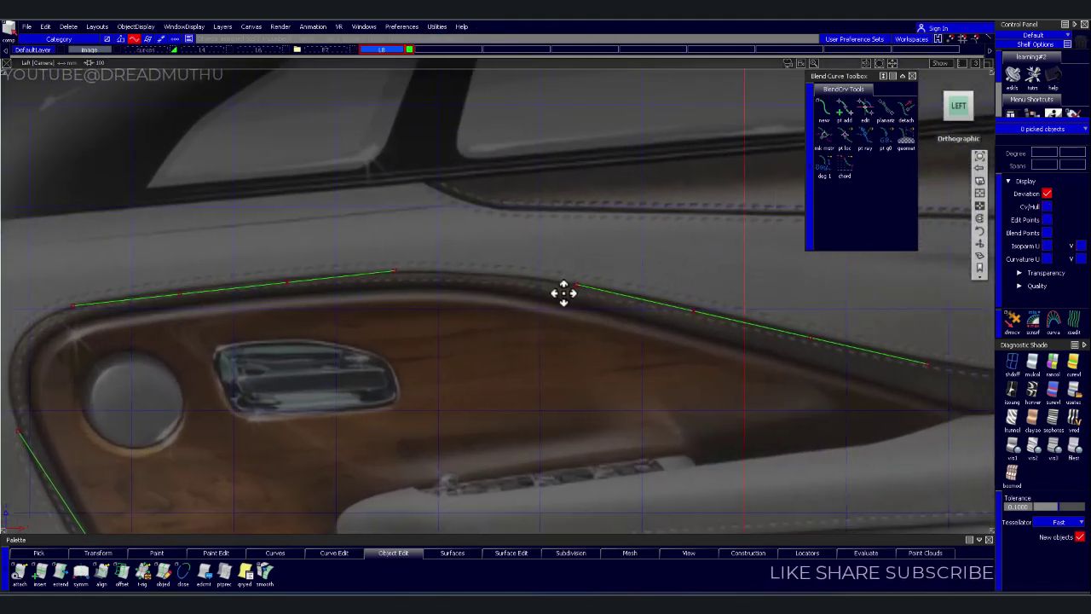
right_click_drag(572, 293, 555, 294, "alt+shift")
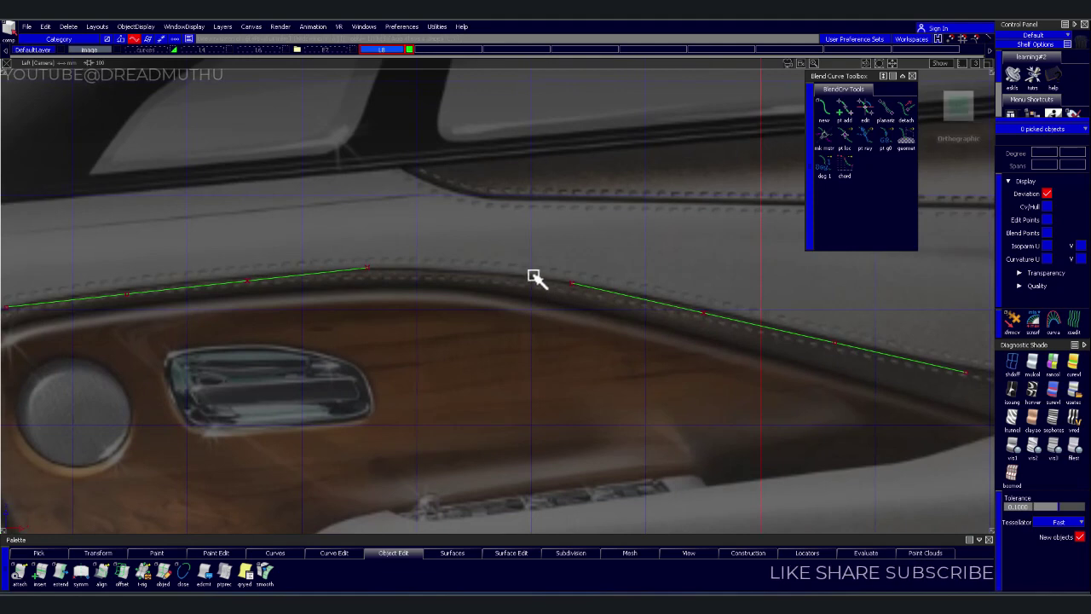
left_click_drag(687, 365, 365, 289)
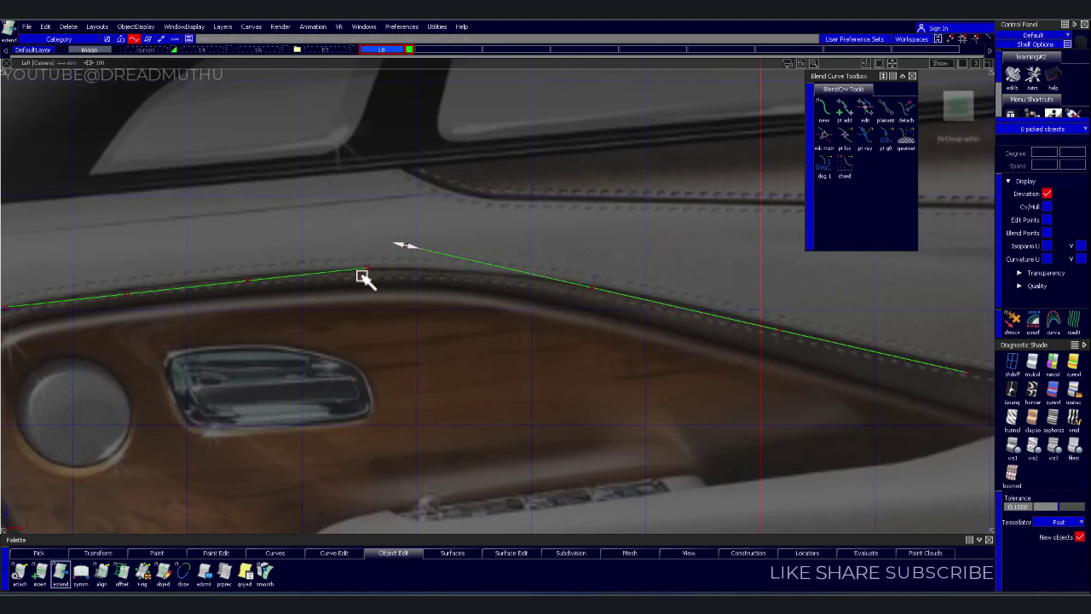
Extend the top and bottom curves leftward past the front corners
mouse_move(495, 312)
right_mouse_down("alt+shift")
mouse_move(377, 373)
mouse_move(504, 264)
right_mouse_up("alt+shift")
left_click(426, 244)
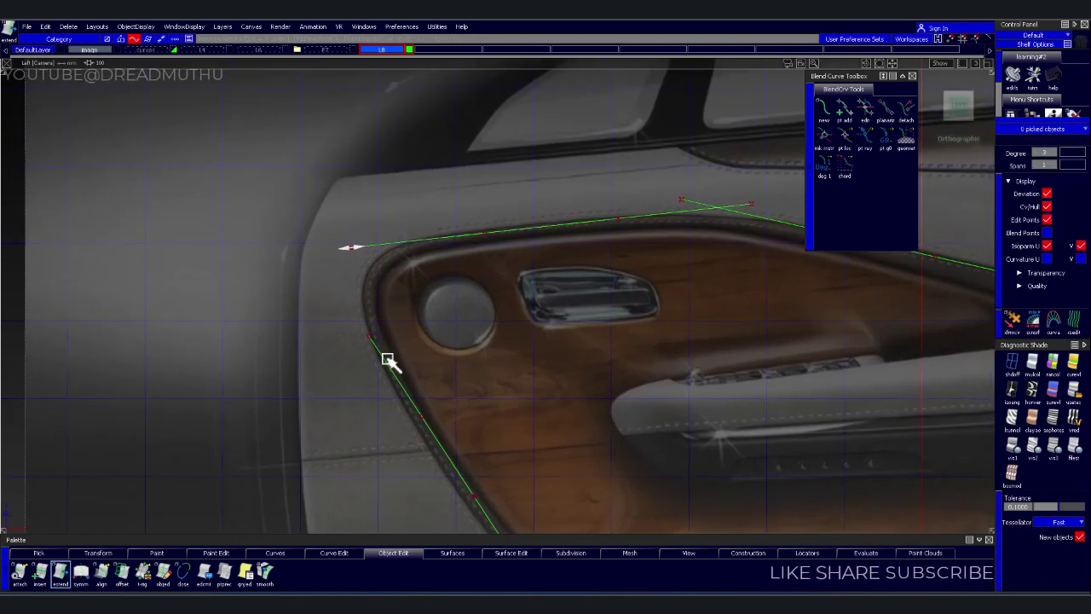
left_click_drag(378, 244, 389, 247)
mouse_move(339, 284)
right_mouse_down("alt+shift")
mouse_move(421, 304)
mouse_move(480, 290)
mouse_move(487, 390)
mouse_move(453, 336)
mouse_move(521, 388)
right_mouse_up("alt+shift")
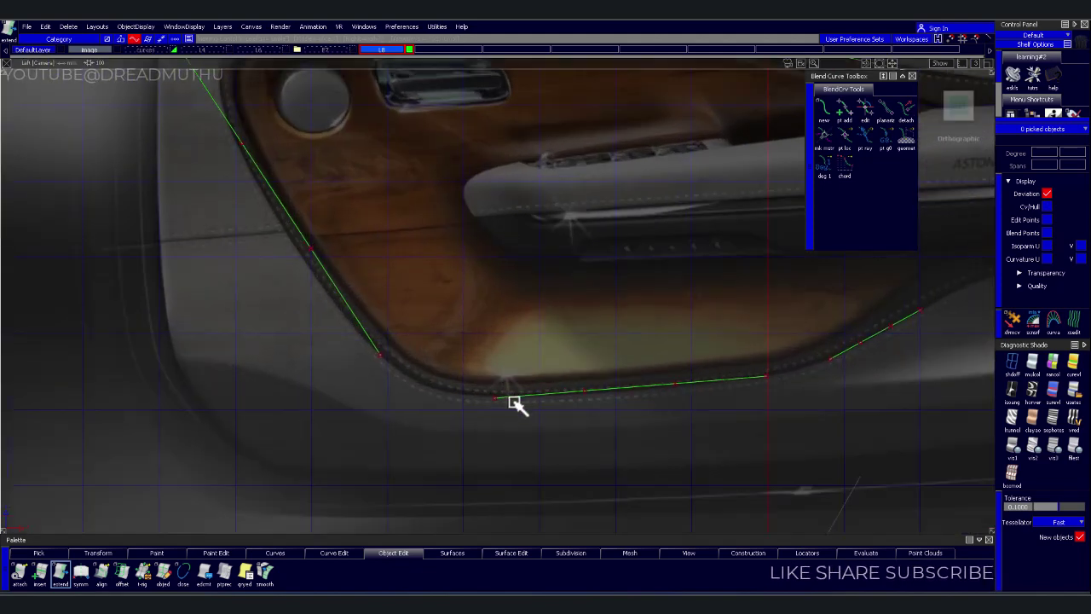
mouse_move(560, 431)
left_mouse_down()
mouse_move(399, 366)
mouse_move(524, 431)
left_mouse_up()
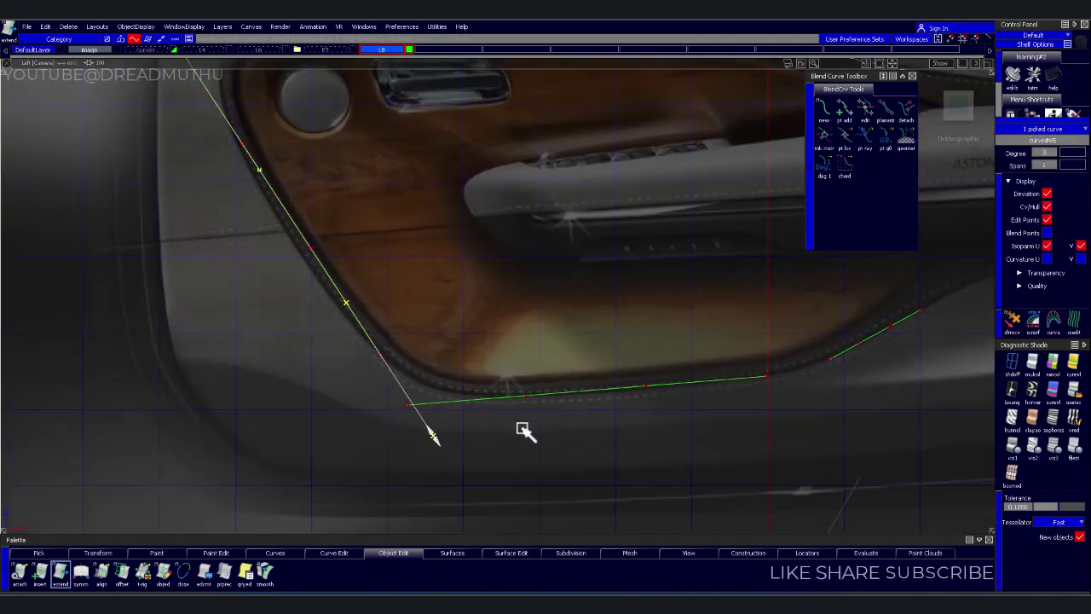
Lengthen the left, bottom and diagonal curves so they cross at the lower and upper corners
right_click_drag(614, 460, 804, 356, "alt+shift")
middle_click_drag(804, 356, 427, 363, "alt+shift")
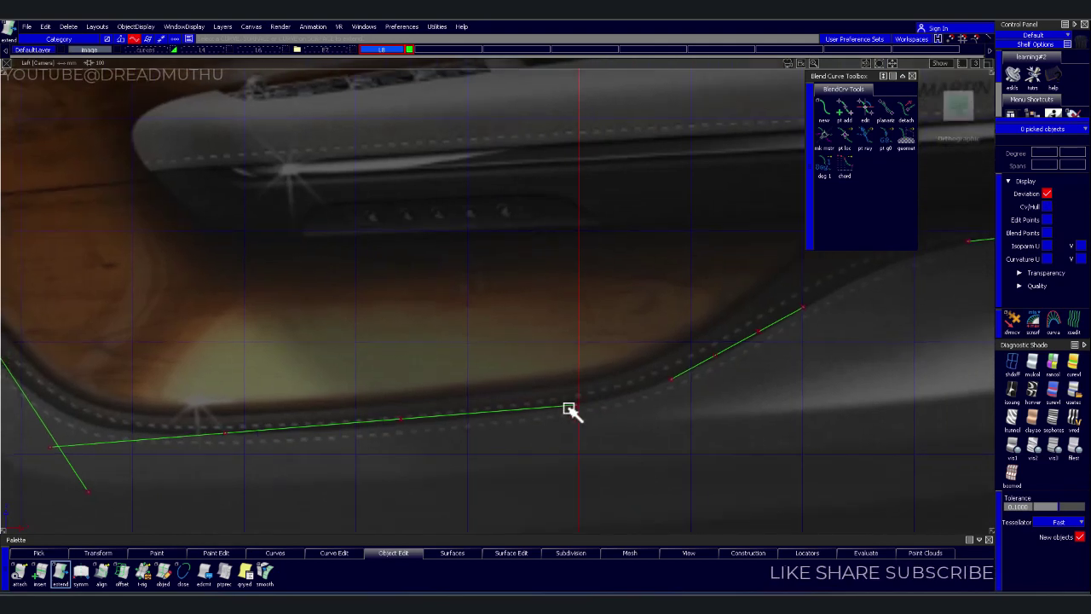
mouse_move(516, 433)
left_mouse_down()
mouse_move(720, 361)
mouse_move(587, 468)
mouse_move(759, 431)
left_mouse_up()
middle_click_drag(760, 432, 484, 337, "alt+shift")
mouse_move(505, 332)
left_mouse_down()
mouse_move(726, 326)
mouse_move(677, 273)
left_mouse_up()
left_click_drag(685, 319, 588, 356)
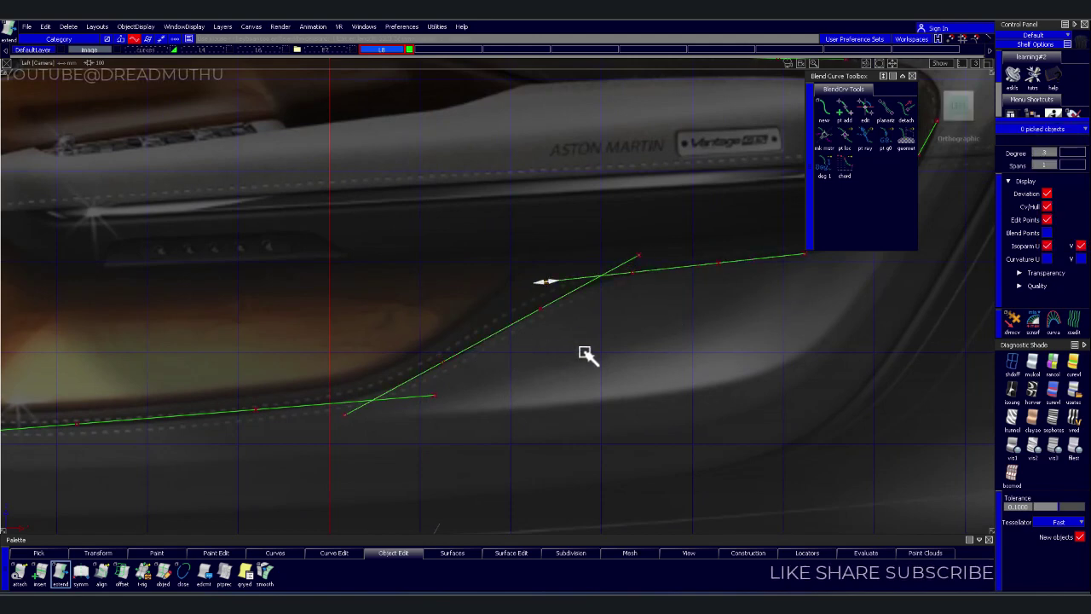
Extend the diagonal curve's ends past the armrest corner near the badge
middle_click_drag(587, 356, 551, 404, "alt+shift")
right_click_drag(550, 404, 664, 354, "alt+shift")
left_click_drag(691, 352, 524, 438)
mouse_move(531, 420)
right_mouse_down("alt+shift")
mouse_move(694, 439)
mouse_move(750, 380)
mouse_move(625, 440)
right_mouse_up("alt+shift")
middle_click_drag(625, 441, 654, 344, "alt+shift")
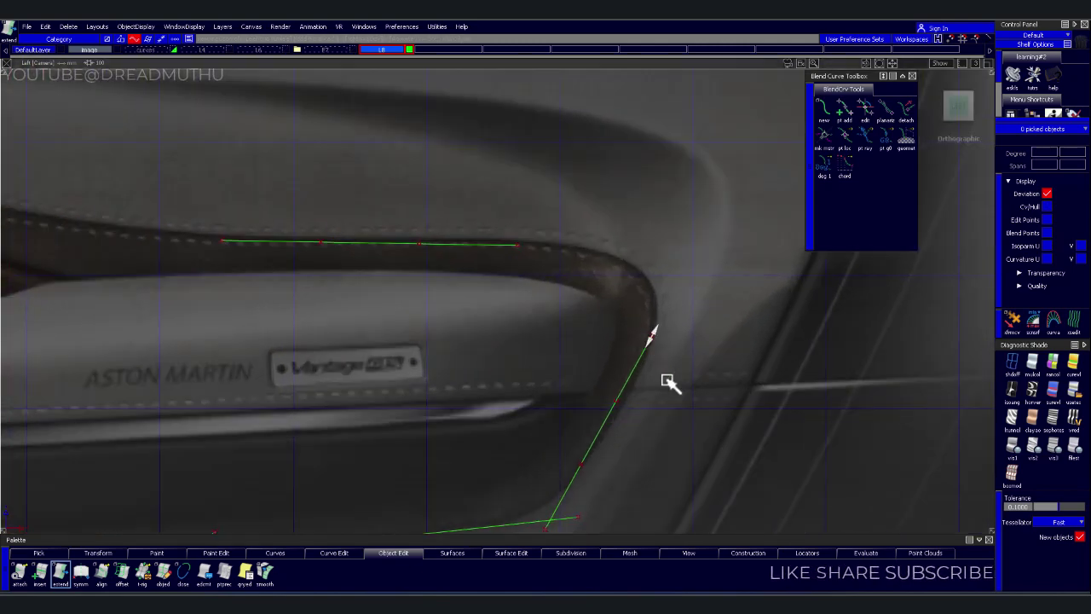
left_click_drag(667, 381, 741, 239)
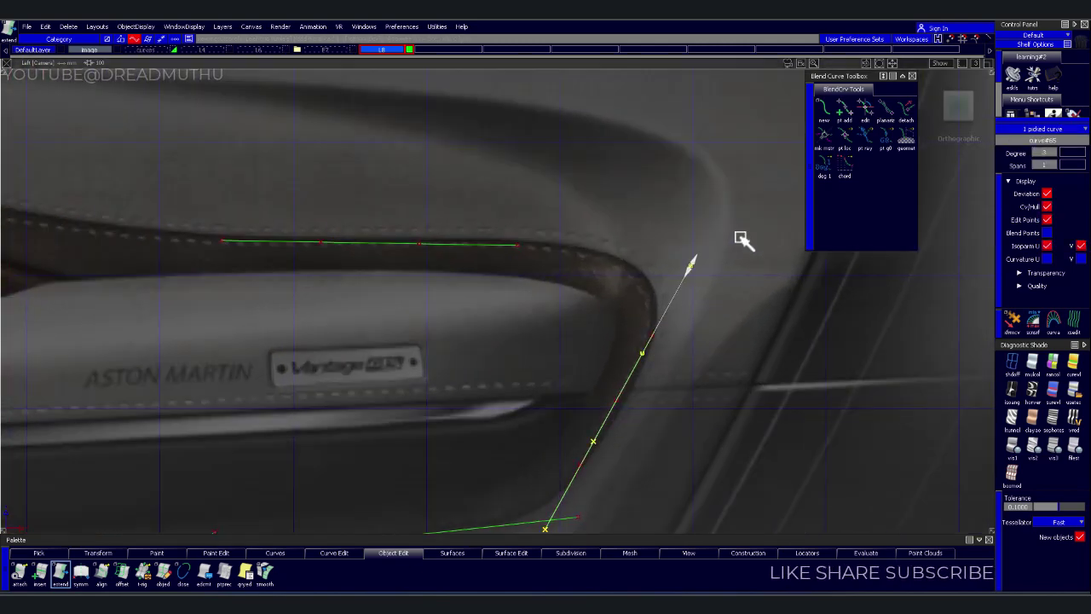
left_click(468, 233)
Extend the armrest curve rightward and leftward past its corner, then zoom out to review
left_click_drag(531, 210, 830, 244)
mouse_move(770, 302)
right_mouse_down("alt+shift")
mouse_move(378, 327)
mouse_move(626, 323)
mouse_move(724, 297)
right_mouse_up("alt+shift")
left_click_drag(776, 335, 482, 322)
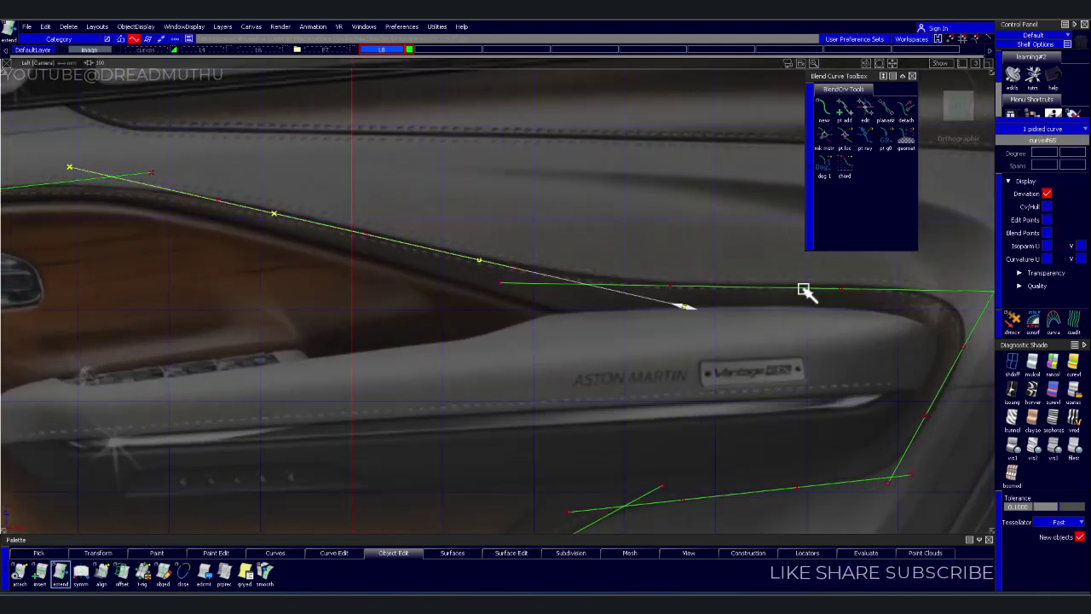
mouse_move(694, 285)
right_mouse_down("alt+shift")
mouse_move(440, 294)
mouse_move(516, 346)
right_mouse_up("alt+shift")
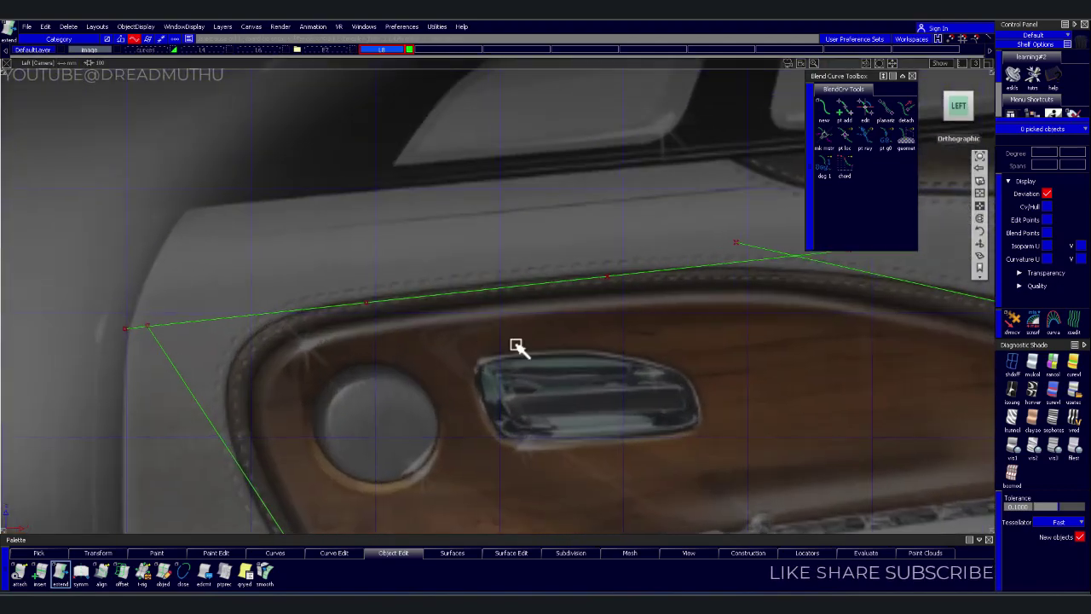
middle_click_drag(516, 346, 417, 348, "alt+shift")
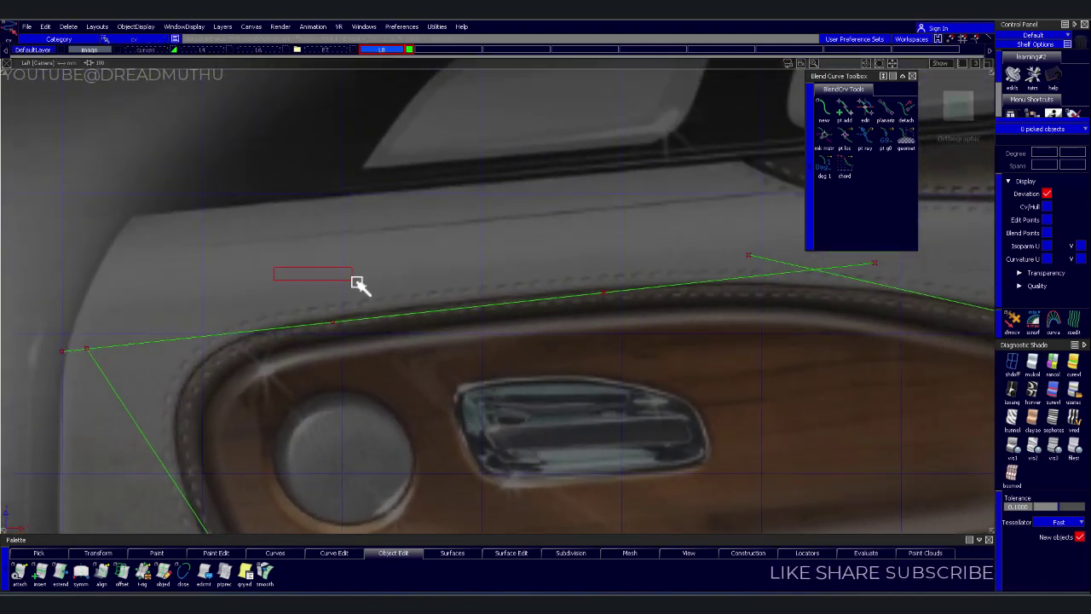
left_click_drag(754, 418, 695, 430)
Raise the top curve's picked control points onto the upper stitching line
right_click_drag(575, 474, 620, 361, "alt+shift")
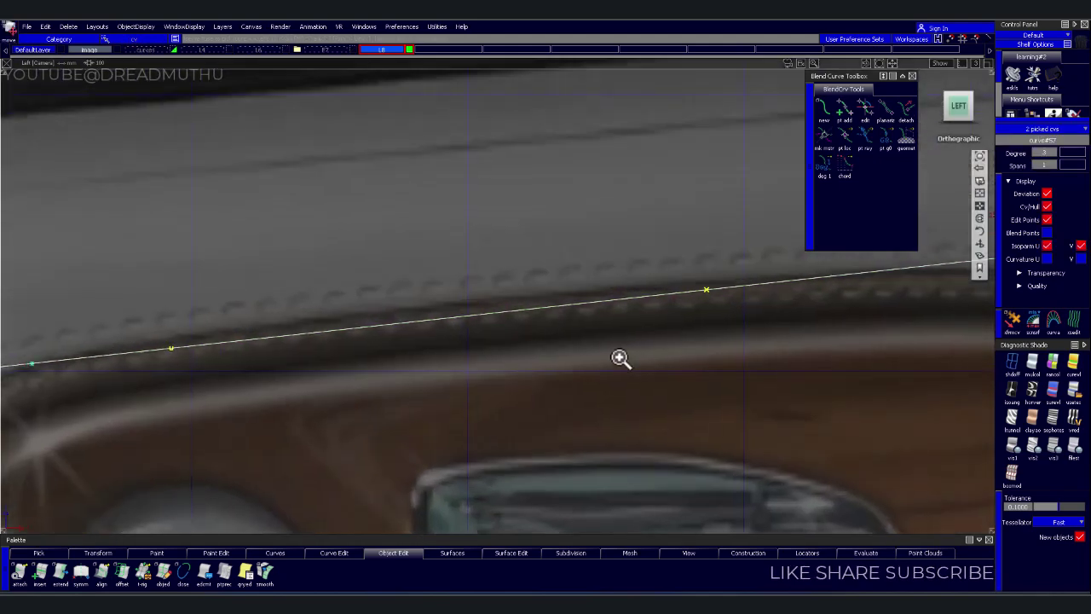
mouse_move(463, 416)
right_mouse_down()
mouse_move(471, 400)
mouse_move(523, 431)
mouse_move(556, 415)
mouse_move(446, 429)
mouse_move(590, 391)
mouse_move(480, 441)
right_mouse_up()
left_click(587, 358)
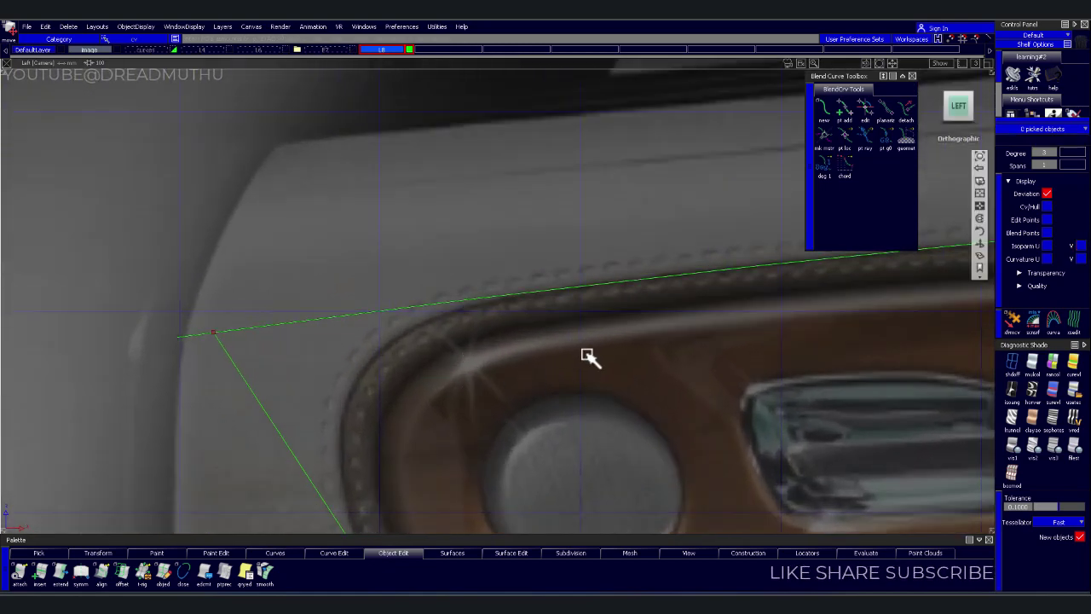
middle_click_drag(587, 359, 395, 438, "alt+shift")
right_click_drag(395, 438, 595, 407, "alt+shift")
middle_click_drag(595, 406, 594, 409, "alt+shift")
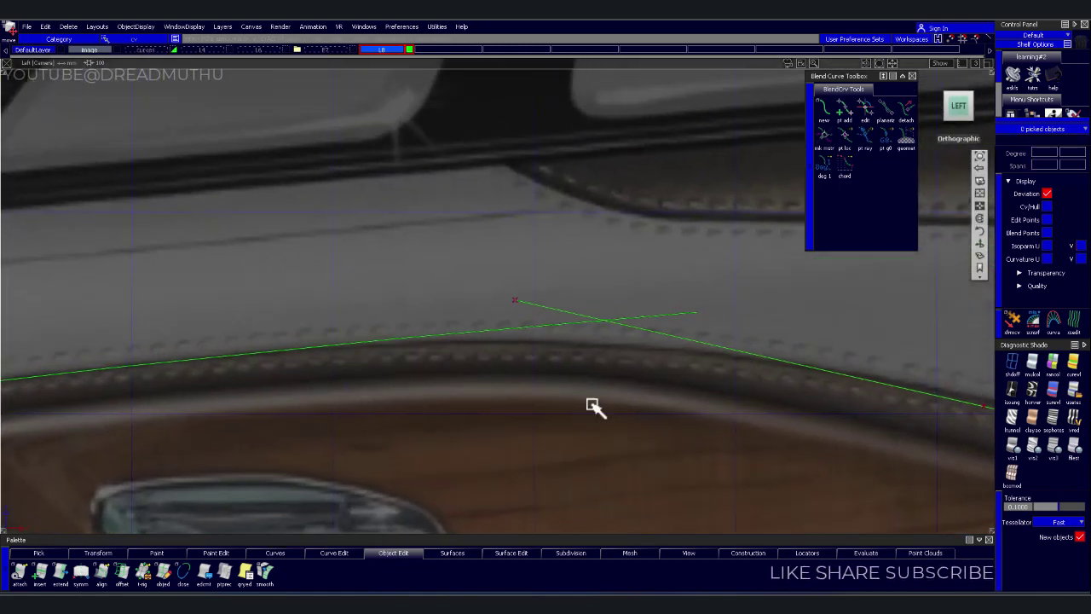
Lower the upper curve's end control point slightly onto the stitching
left_click_drag(479, 357, 480, 359)
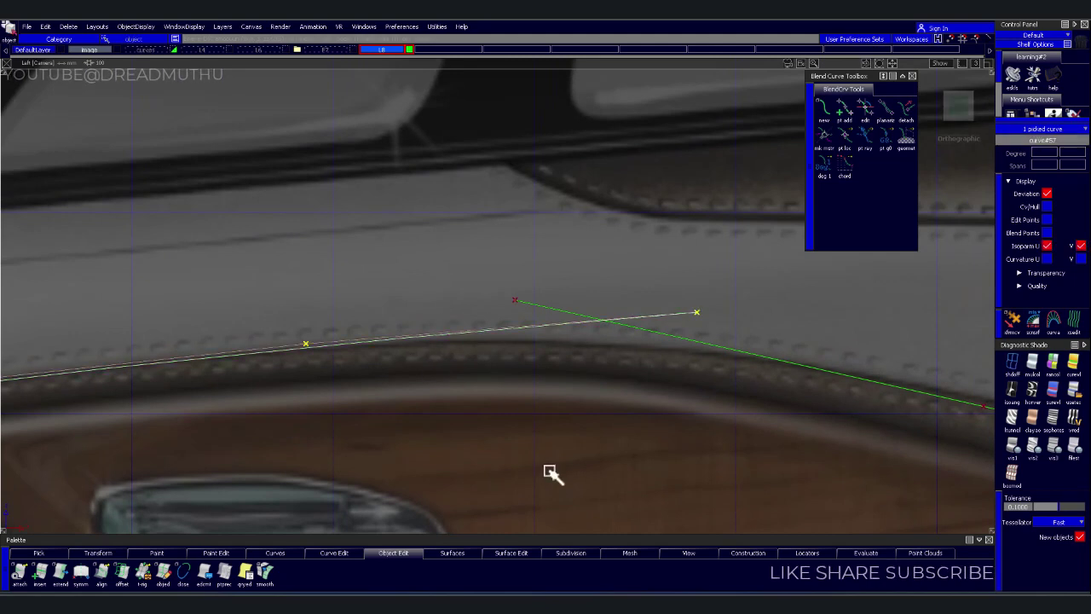
left_click(694, 319)
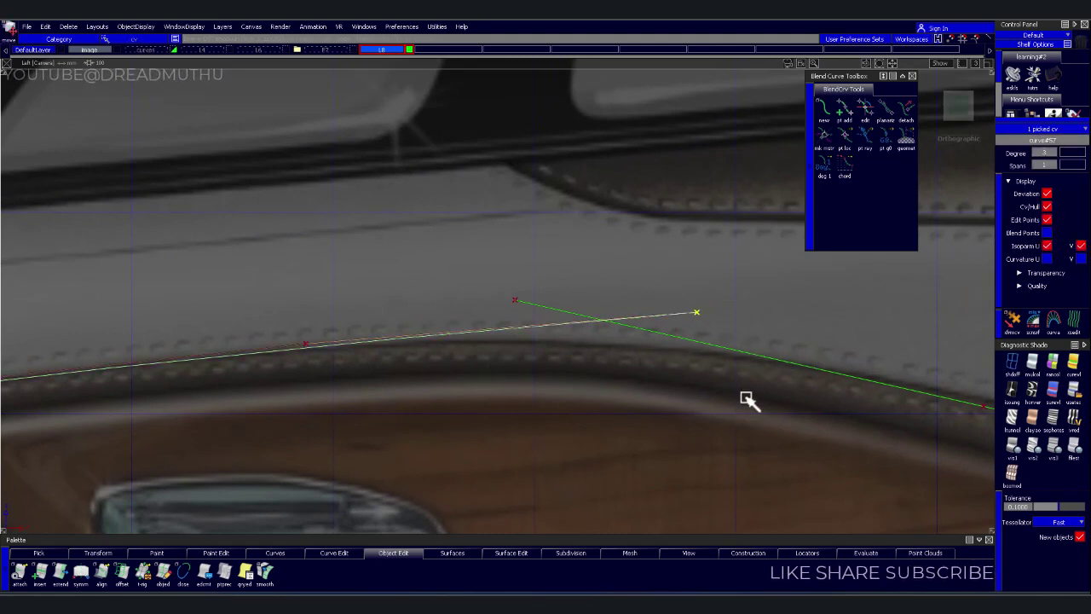
right_click_drag(746, 401, 765, 318, "alt+shift")
left_click_drag(851, 313, 858, 317)
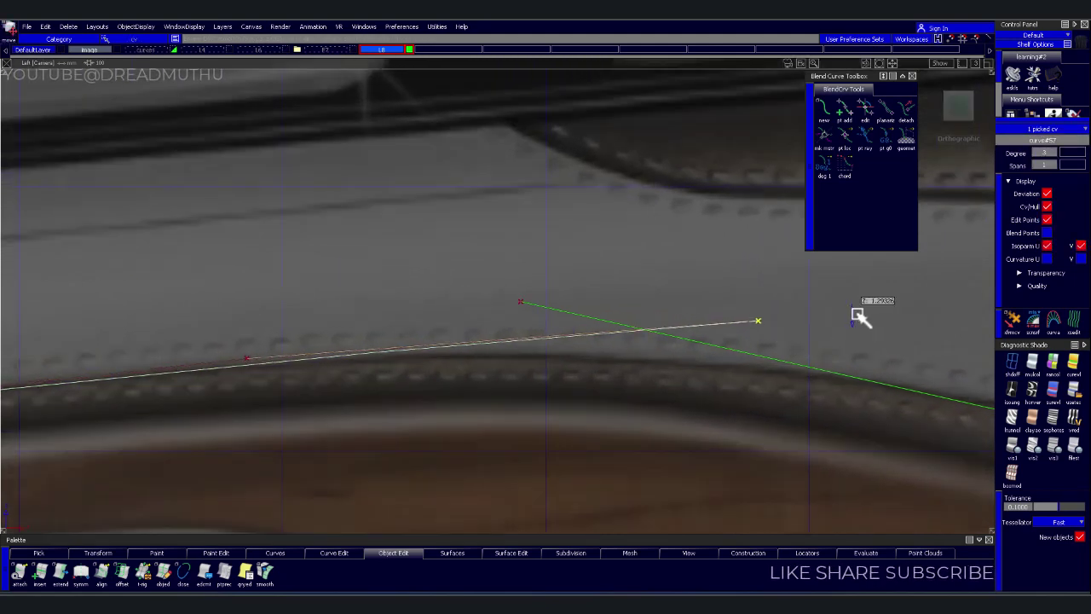
left_click_drag(793, 431, 816, 337, "ctrl+shift")
mouse_move(815, 337)
right_mouse_down("alt+shift")
mouse_move(567, 418)
mouse_move(643, 382)
mouse_move(395, 342)
right_mouse_up("alt+shift")
Pick and lower the curve's other end control point to match the trim edge
left_click_drag(344, 343, 375, 350)
mouse_move(372, 404)
right_mouse_down("alt+shift")
mouse_move(392, 341)
mouse_move(394, 264)
right_mouse_up("alt+shift")
left_click_drag(395, 264, 397, 273)
left_click_drag(468, 346, 469, 349, "ctrl+shift")
right_click_drag(469, 350, 517, 402, "alt+shift")
mouse_move(517, 402)
middle_mouse_down("alt+shift")
mouse_move(348, 351)
mouse_move(383, 398)
middle_mouse_up("alt+shift")
mouse_move(383, 397)
right_mouse_down("alt+shift")
mouse_move(365, 418)
mouse_move(461, 432)
right_mouse_up("alt+shift")
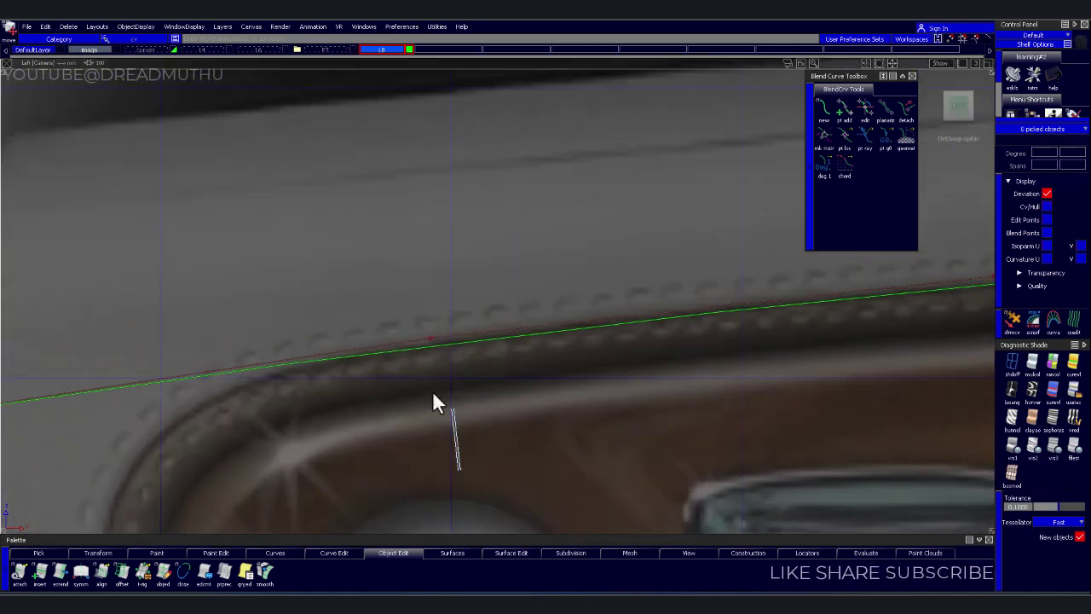
Shift another control point on the curve to follow the armrest trim stitching
left_click_drag(359, 309, 473, 408)
mouse_move(494, 466)
right_mouse_down("alt+shift")
mouse_move(504, 370)
mouse_move(505, 410)
right_mouse_up("alt+shift")
mouse_move(504, 410)
left_mouse_down()
mouse_move(505, 447)
mouse_move(511, 441)
left_mouse_up()
mouse_move(585, 372)
right_mouse_down("alt+shift")
mouse_move(512, 421)
mouse_move(568, 348)
right_mouse_up("alt+shift")
left_click_drag(195, 266, 273, 263)
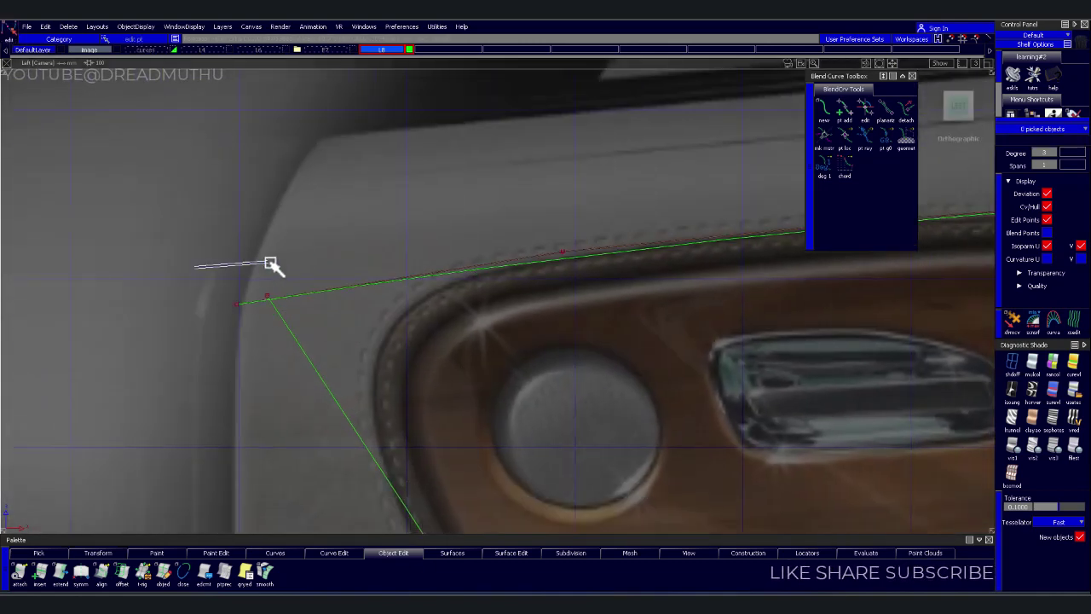
Move the left trim curve's picked control points left onto the trim edge
right_click_drag(272, 263, 464, 335, "alt+shift")
middle_click_drag(465, 335, 444, 217, "alt+shift")
left_click_drag(359, 285, 394, 271, "ctrl+shift")
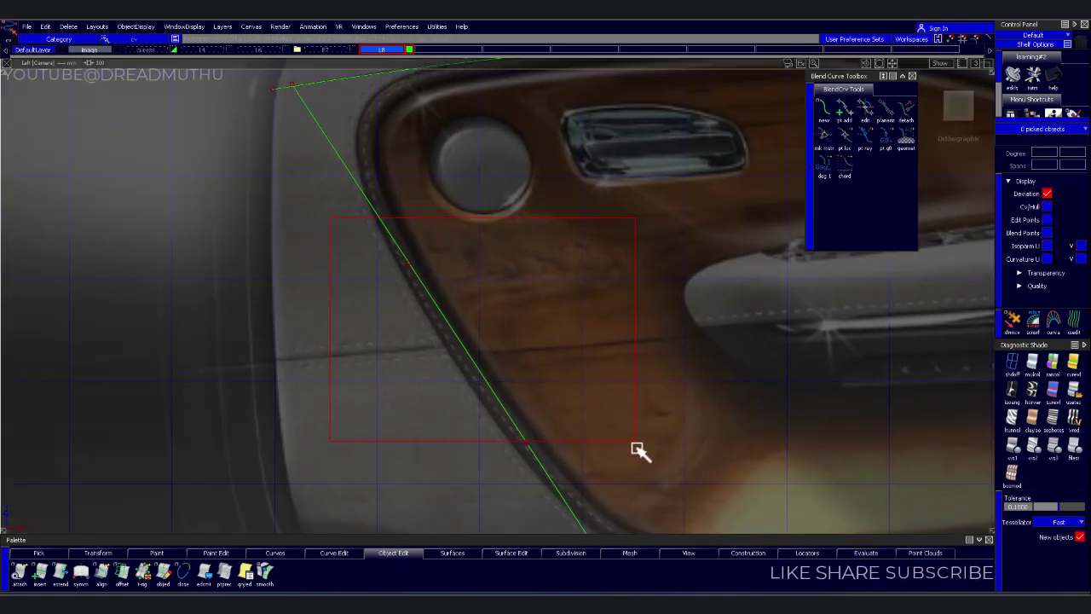
left_click_drag(633, 437, 635, 441)
right_click_drag(628, 455, 673, 320, "alt+shift")
mouse_move(675, 321)
middle_mouse_down()
mouse_move(629, 349)
mouse_move(639, 345)
middle_mouse_up()
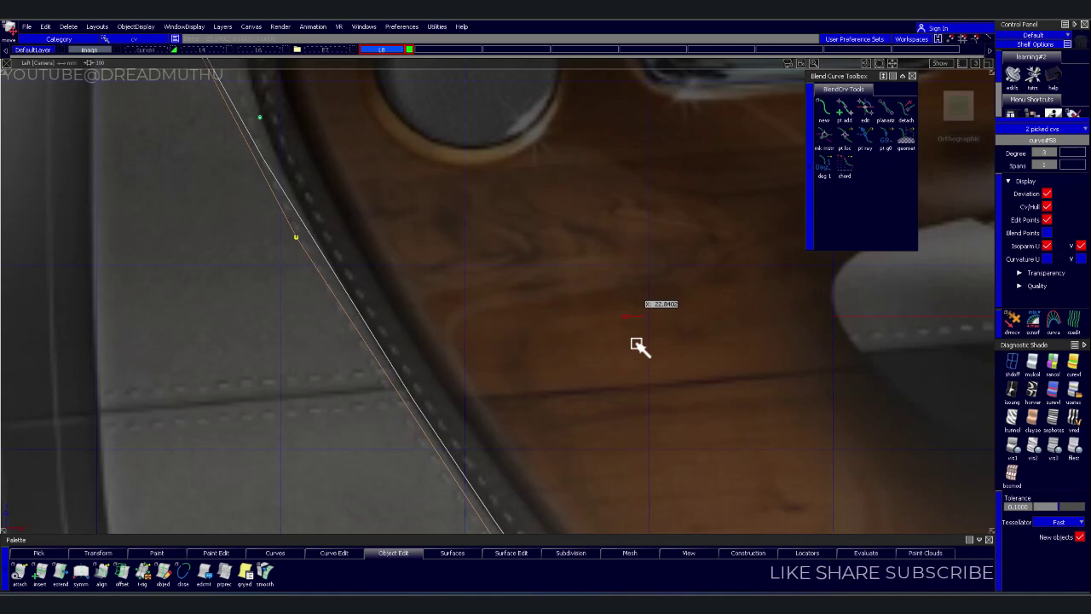
Slide a single control point of the left curve along the stitching
scroll(636, 362, "down", 3)
mouse_move(642, 335)
left_mouse_down("alt+shift")
mouse_move(617, 415)
mouse_move(483, 315)
left_mouse_up("alt+shift")
left_click(343, 237)
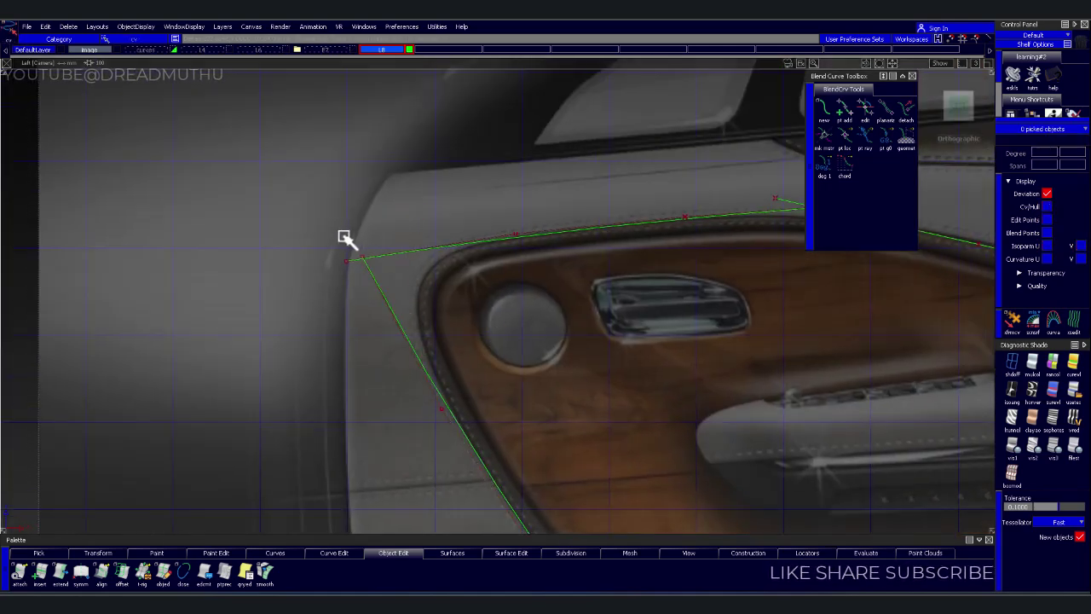
left_click(379, 273)
scroll(492, 273, "up", 3)
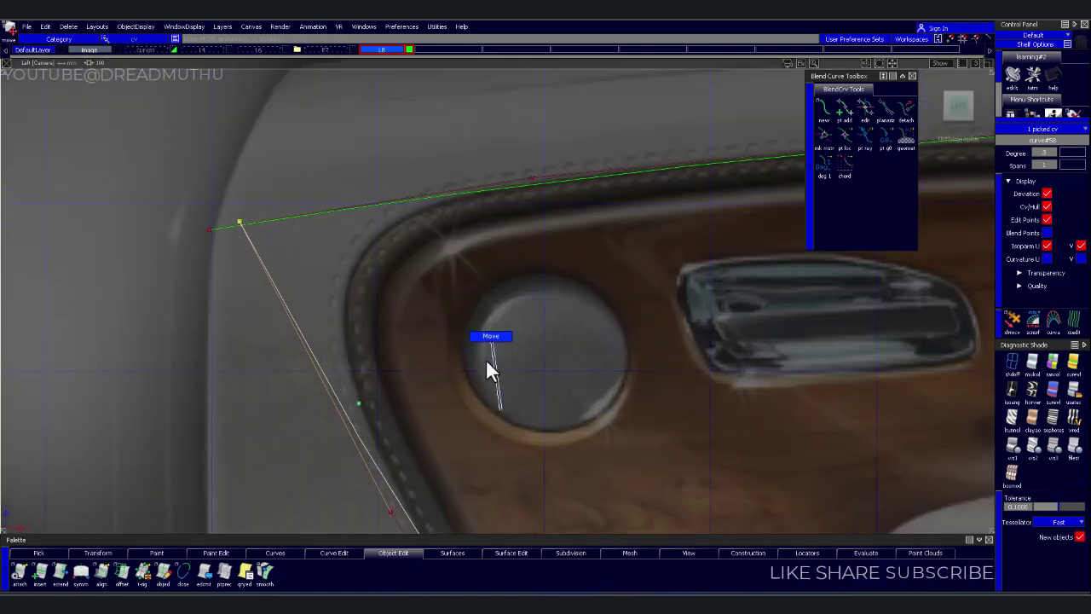
middle_click_drag(490, 367, 495, 276, "alt+shift")
left_click_drag(487, 292, 516, 291)
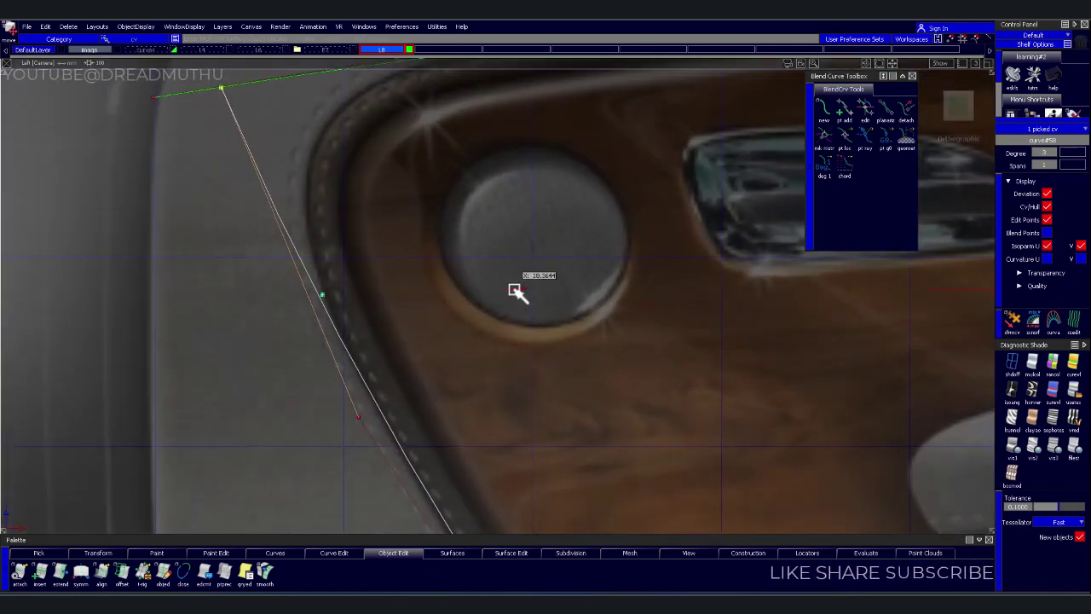
Slide the diagonal curve's lower end control point horizontally right at the bottom corner
left_click_drag(559, 450, 558, 348, "ctrl+shift")
scroll(597, 383, "down", 3)
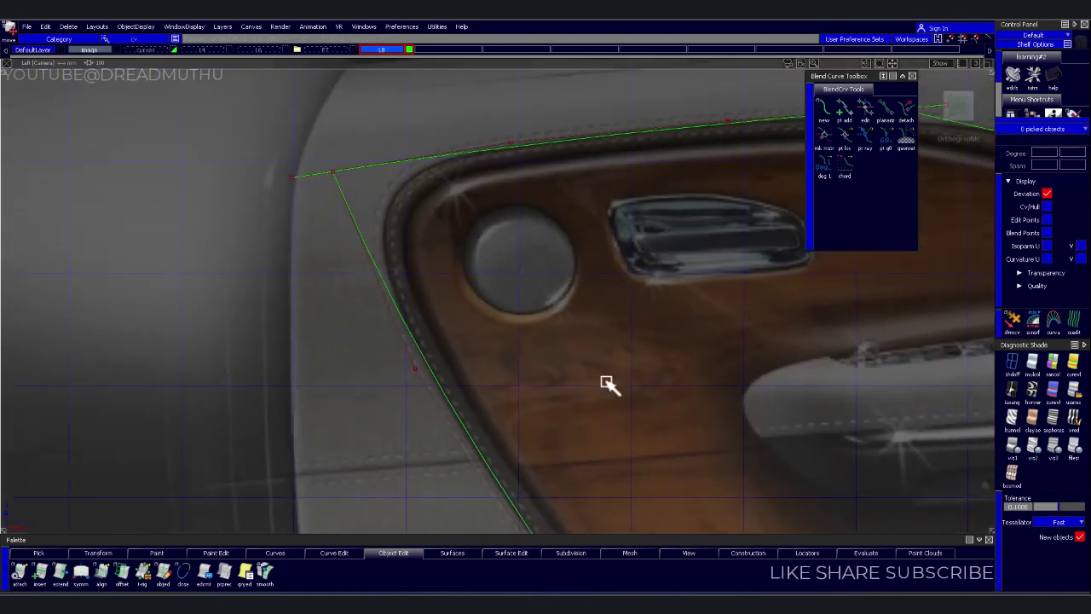
scroll(626, 290, "up", 3)
scroll(641, 324, "up", 2)
scroll(642, 324, "up", 2)
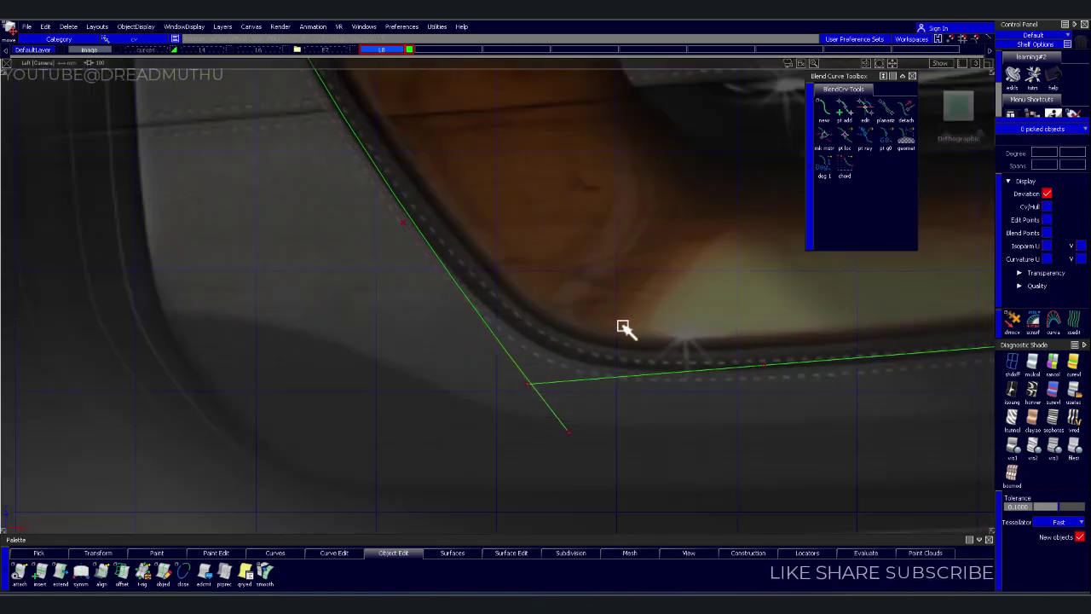
scroll(630, 306, "up", 1)
scroll(596, 315, "down", 2)
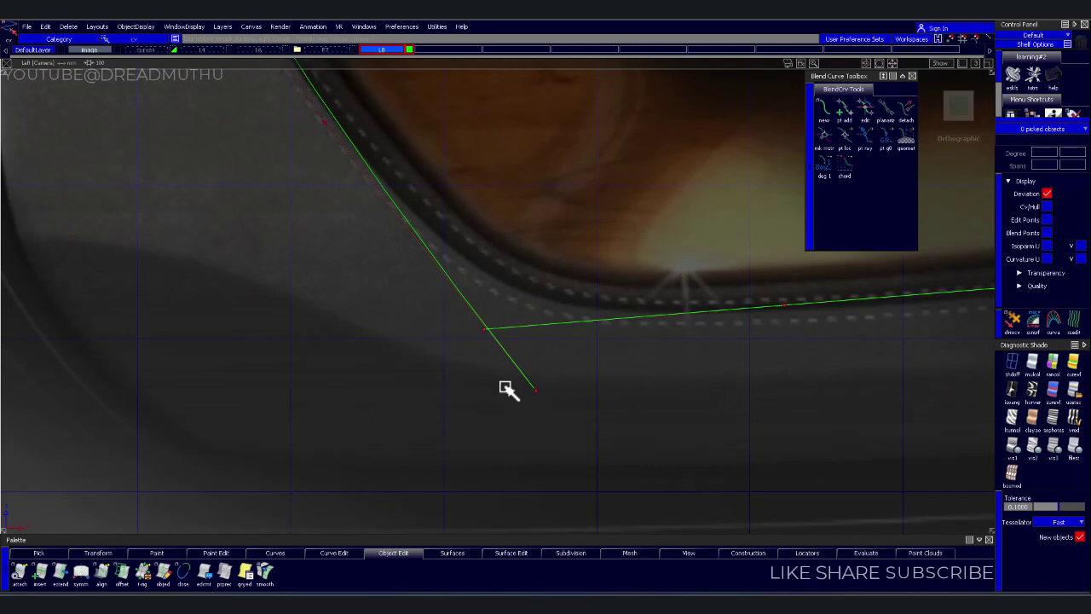
left_click_drag(509, 385, 601, 439)
right_click_drag(610, 434, 616, 409, "ctrl+shift")
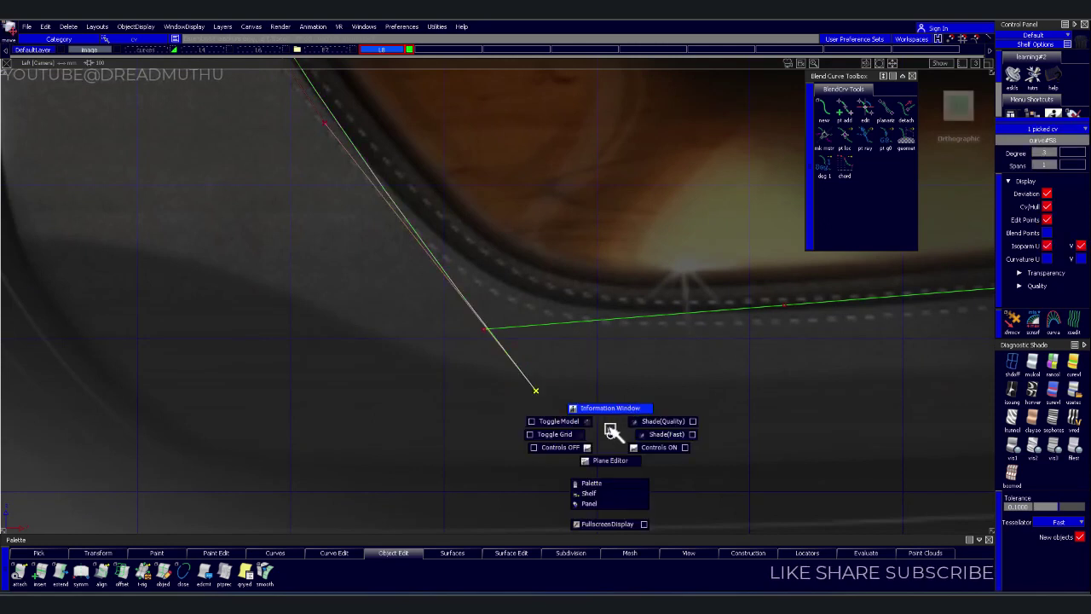
middle_click_drag(625, 419, 609, 456, "alt+shift")
scroll(642, 410, "up", 1)
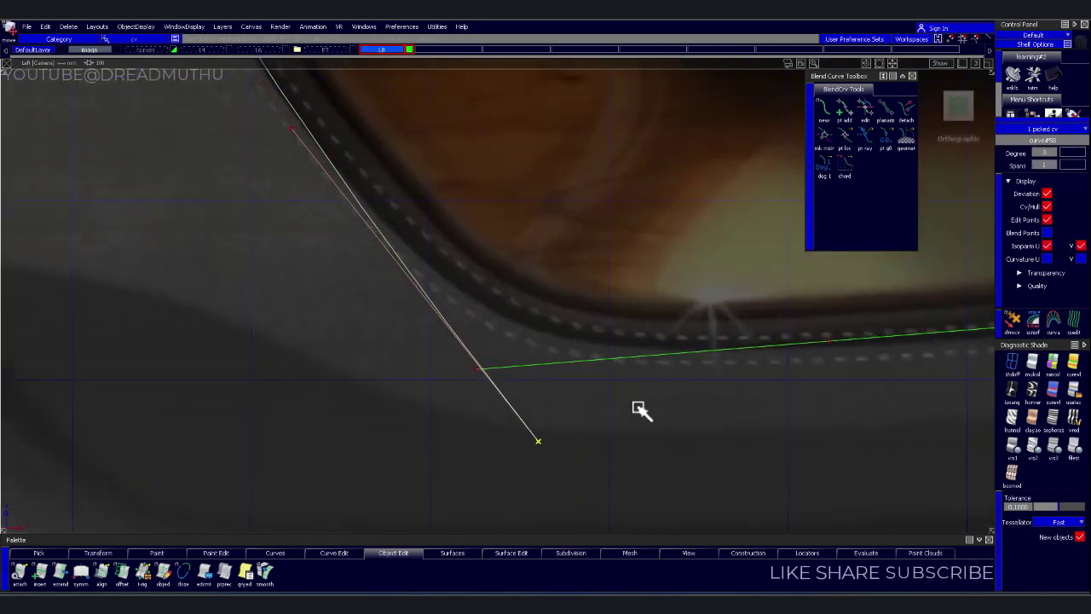
middle_click_drag(653, 418, 650, 435)
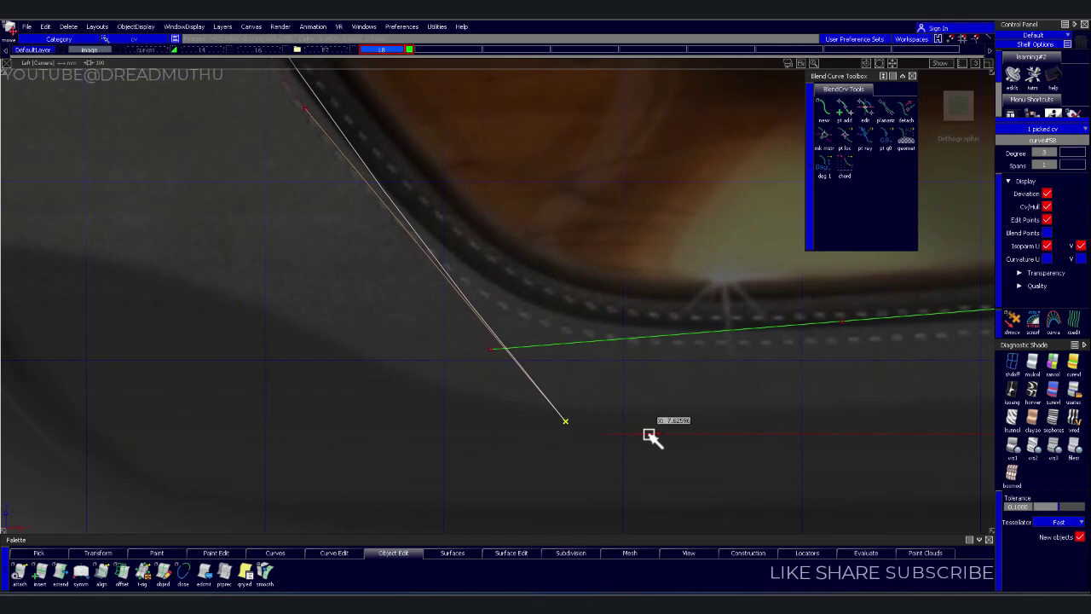
Shift the diagonal curve's lower section onto the stitched front edge of the trim
right_click_drag(650, 436, 612, 406, "alt+shift")
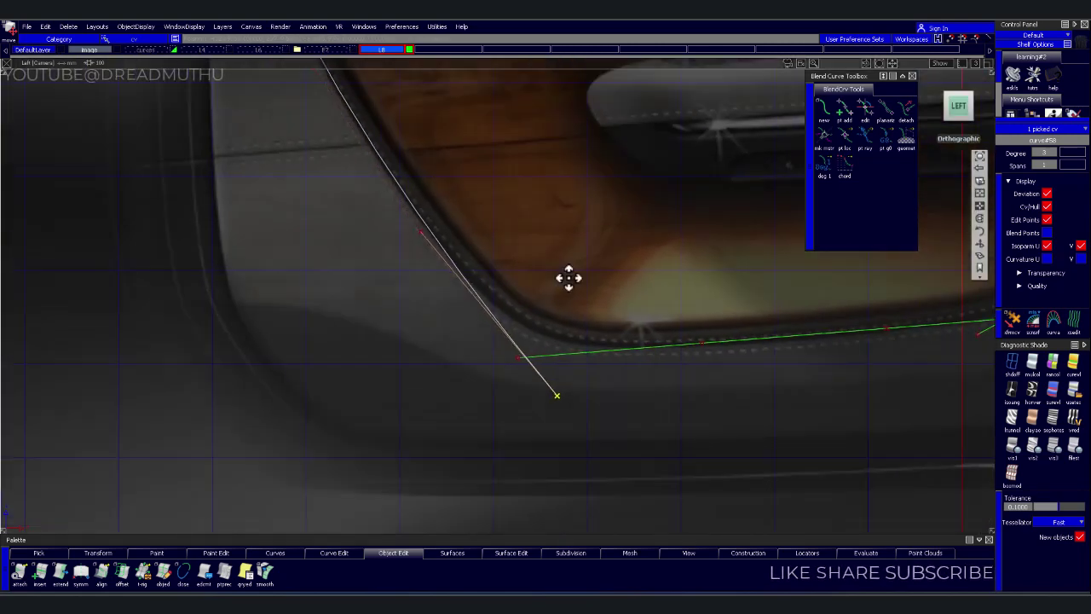
mouse_move(567, 275)
right_mouse_down("alt+shift")
mouse_move(607, 336)
mouse_move(579, 405)
right_mouse_up("alt+shift")
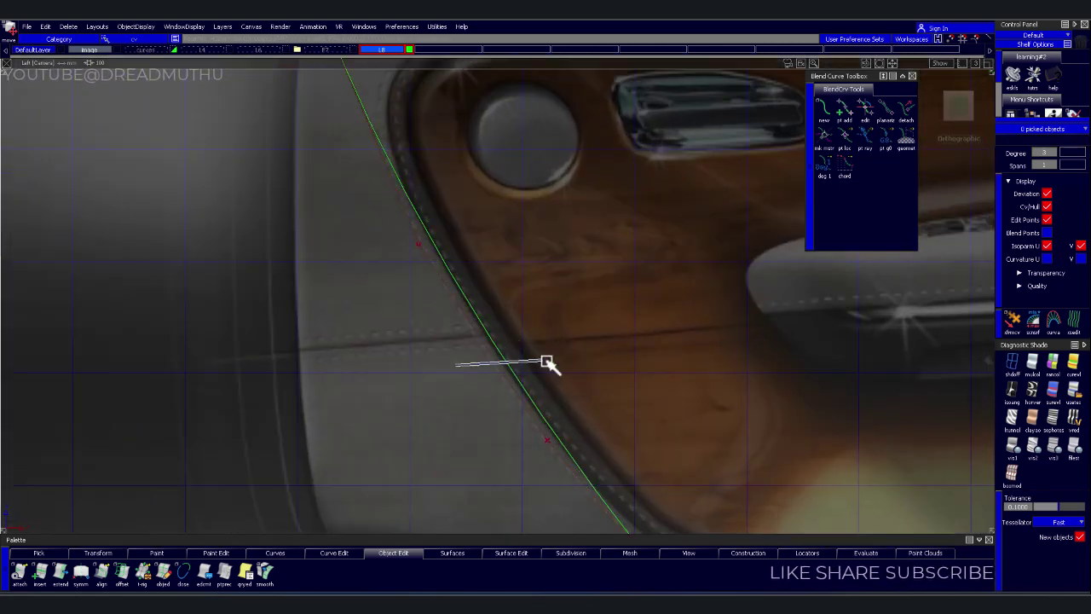
left_click_drag(582, 434, 584, 380, "ctrl+shift")
left_click_drag(611, 331, 604, 334)
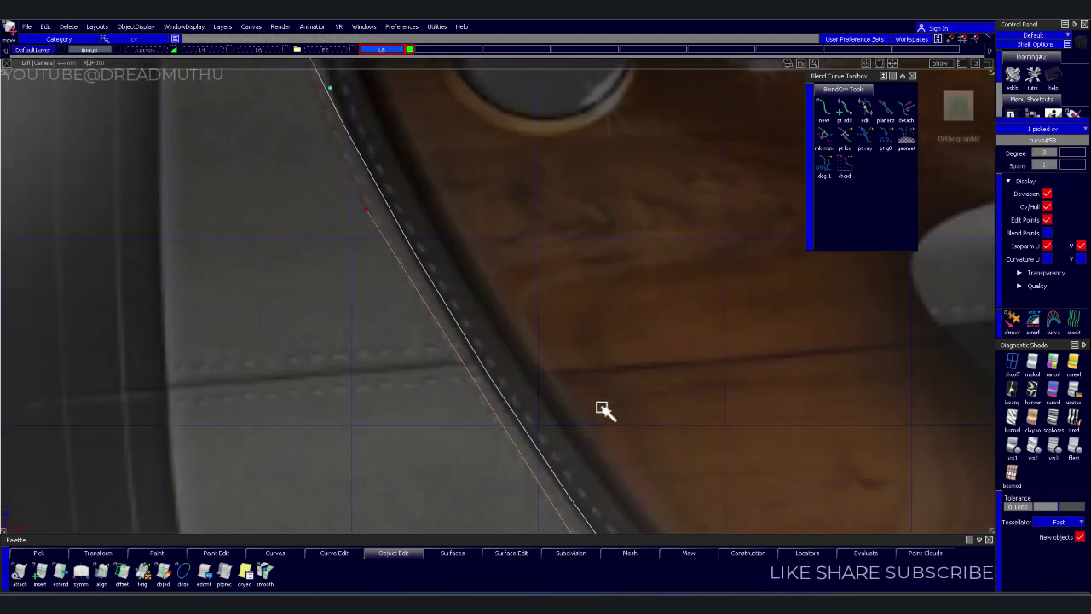
scroll(603, 409, "down", 3)
scroll(653, 360, "up", 3)
scroll(699, 451, "up", 3)
scroll(653, 378, "up", 2)
mouse_move(608, 313)
middle_mouse_down("alt+shift")
mouse_move(670, 372)
mouse_move(497, 409)
middle_mouse_up("alt+shift")
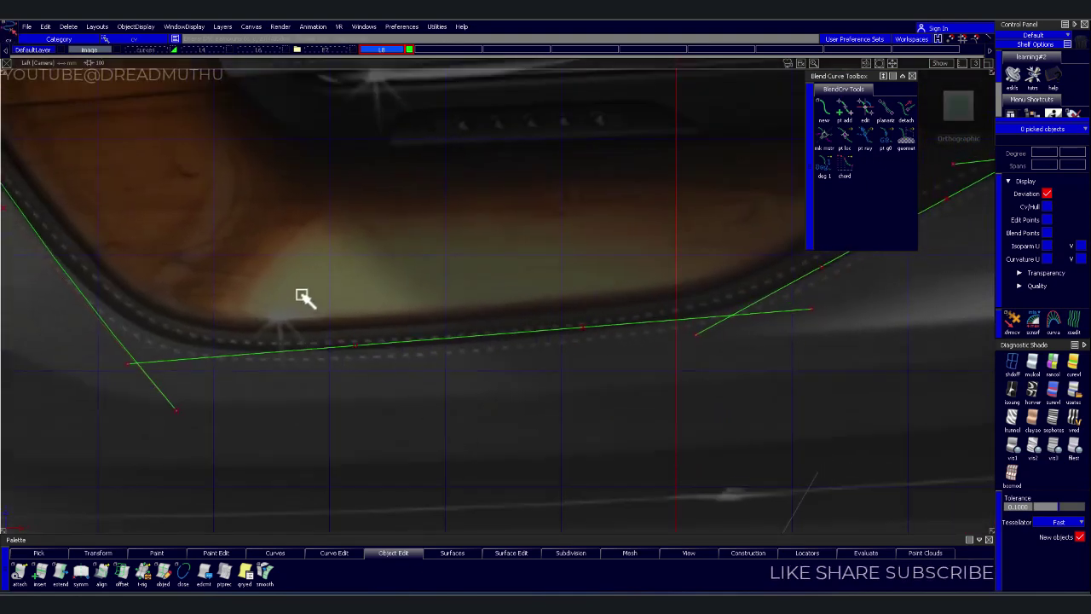
Raise the lower trim curve's right-end CV onto the stitching
left_click_drag(639, 416, 638, 415)
scroll(528, 341, "up", 3)
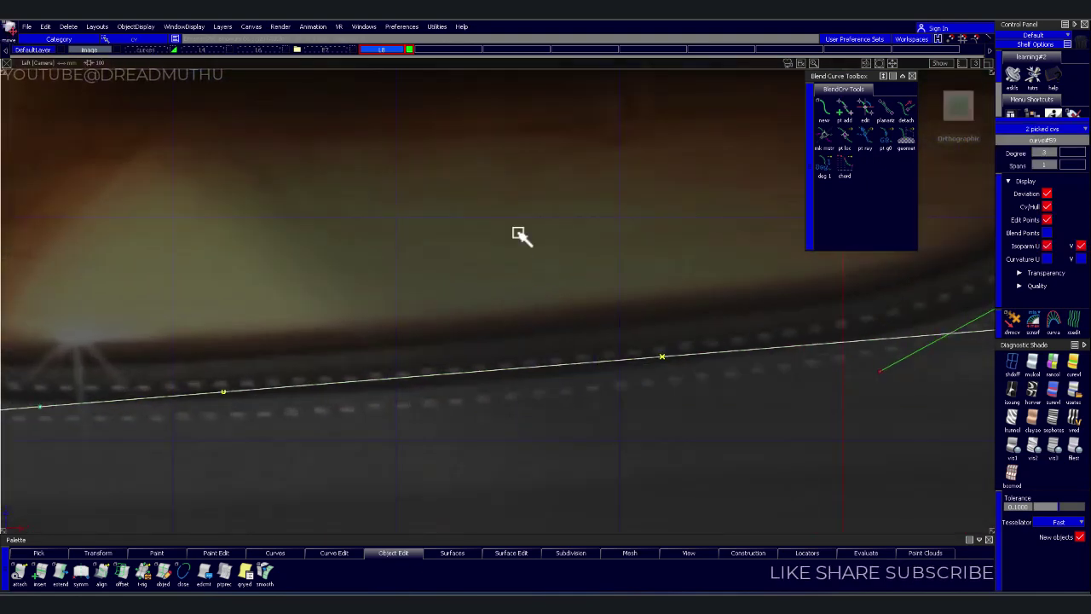
scroll(519, 239, "up", 2)
left_click_drag(540, 435, 550, 358, "ctrl+shift")
scroll(585, 353, "down", 3)
middle_click_drag(640, 361, 575, 392, "alt+shift")
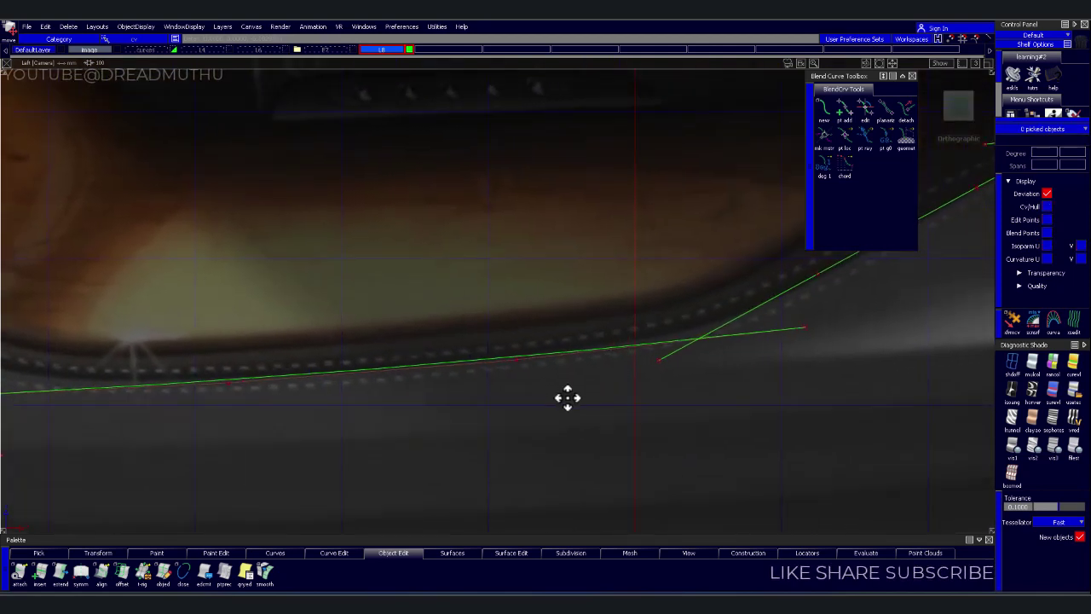
scroll(694, 393, "up", 3)
middle_click_drag(695, 392, 600, 385, "alt+shift")
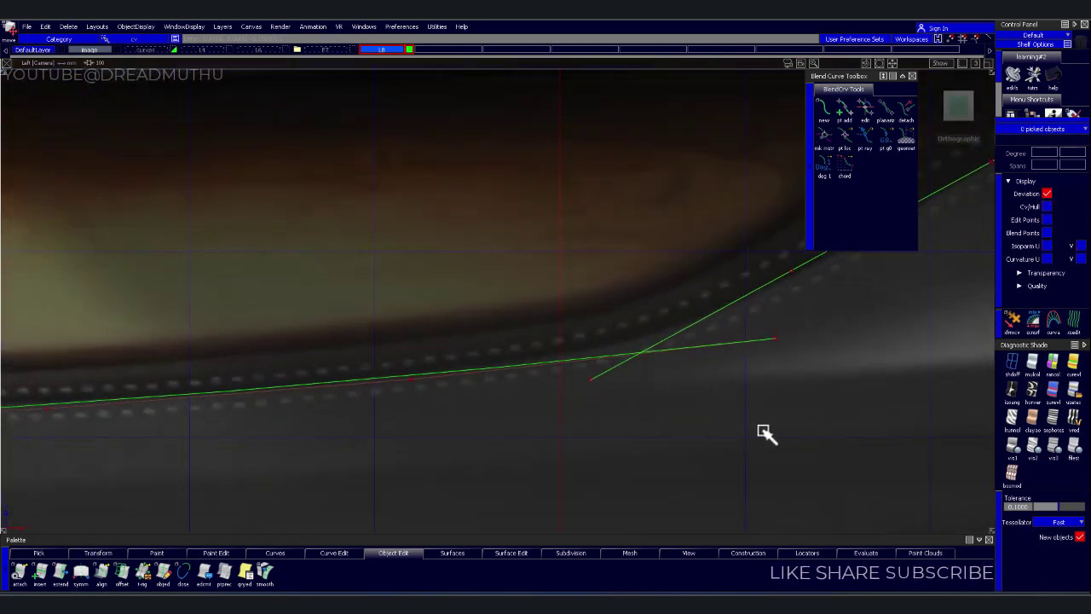
left_click(762, 333)
scroll(916, 392, "up", 1)
middle_click_drag(916, 392, 785, 407, "alt+shift")
left_click_drag(776, 405, 786, 412)
mouse_move(687, 414)
right_mouse_down("alt+shift")
mouse_move(674, 361)
mouse_move(711, 349)
right_mouse_up("alt+shift")
Move the horizontal curve's end CV left so it extends past the corner
middle_click_drag(711, 349, 536, 332, "alt+shift")
right_click_drag(536, 331, 401, 402, "alt+shift")
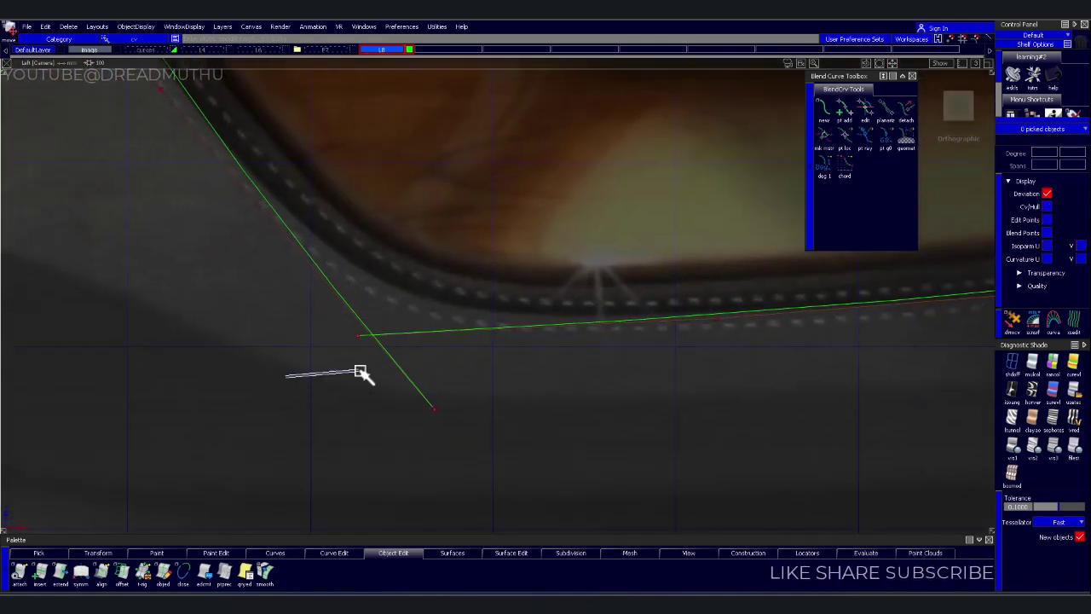
left_click_drag(304, 312, 350, 356)
right_click_drag(353, 433, 312, 395, "alt+shift")
left_click_drag(312, 395, 172, 417)
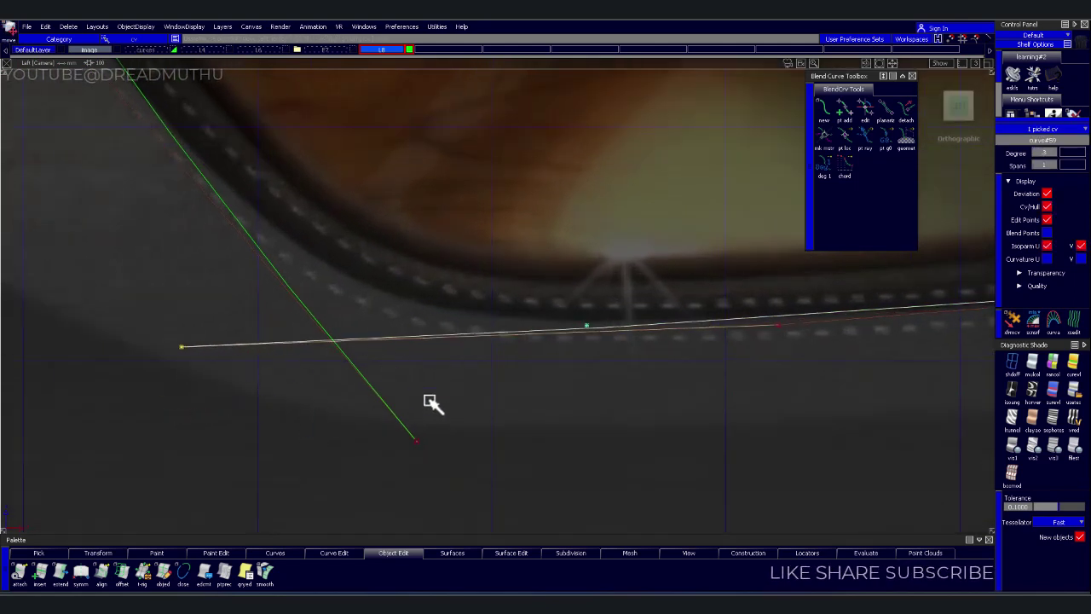
right_click_drag(553, 386, 612, 397, "alt+shift")
Raise the diagonal curve's top end CV so it crosses the neighbouring curve
middle_click_drag(638, 384, 512, 380, "alt+shift")
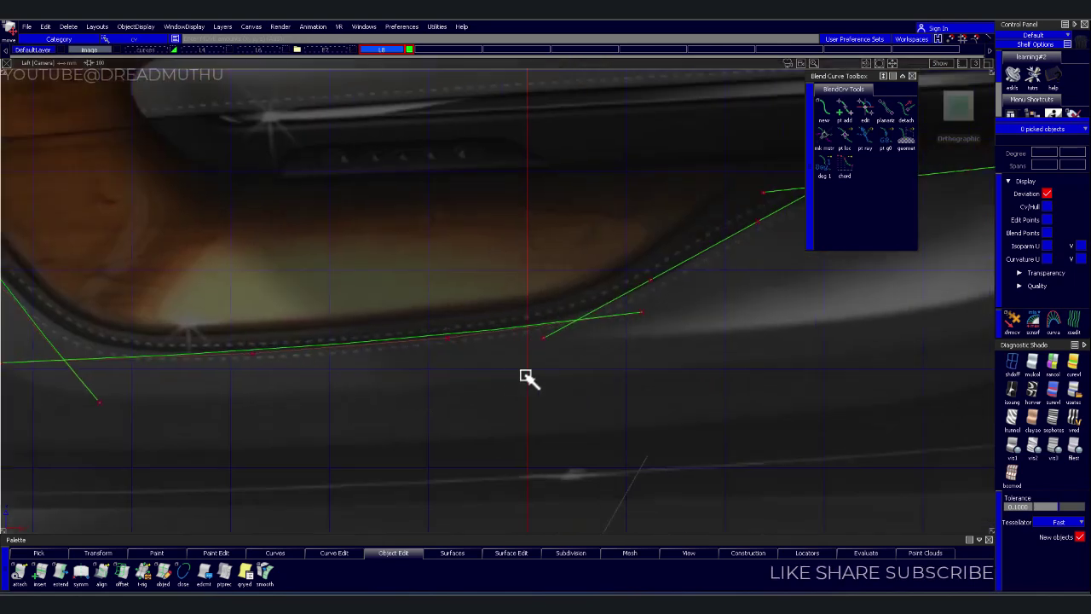
mouse_move(665, 319)
right_mouse_down("alt+shift")
mouse_move(300, 406)
mouse_move(434, 414)
right_mouse_up("alt+shift")
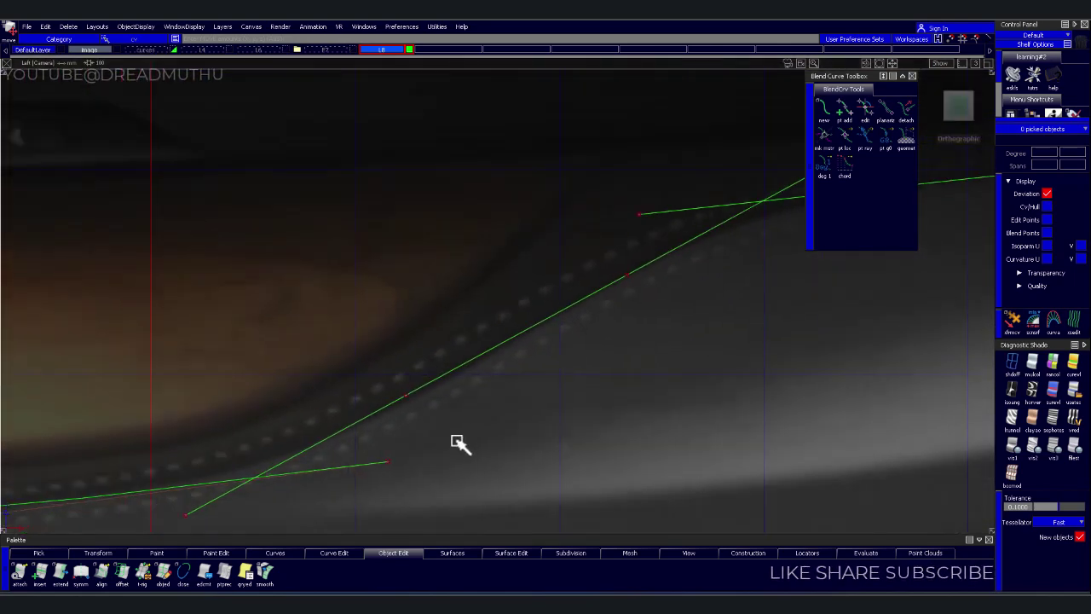
middle_click_drag(458, 446, 397, 424, "alt+shift")
mouse_move(398, 423)
right_mouse_down("alt+shift")
mouse_move(404, 450)
mouse_move(432, 417)
right_mouse_up("alt+shift")
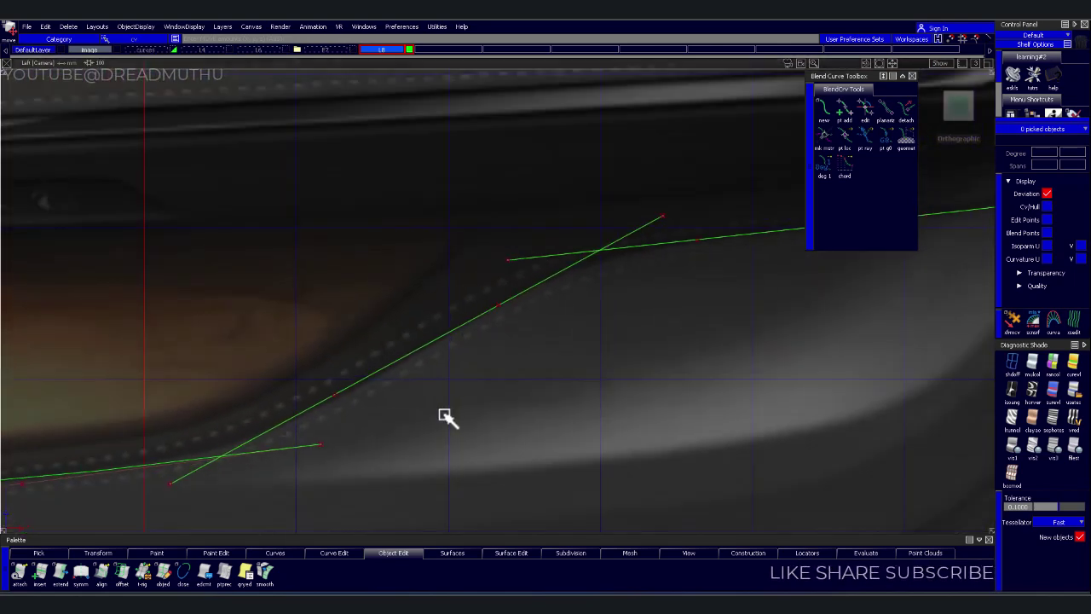
middle_click_drag(431, 417, 619, 375, "alt+shift")
left_click_drag(601, 230, 676, 269)
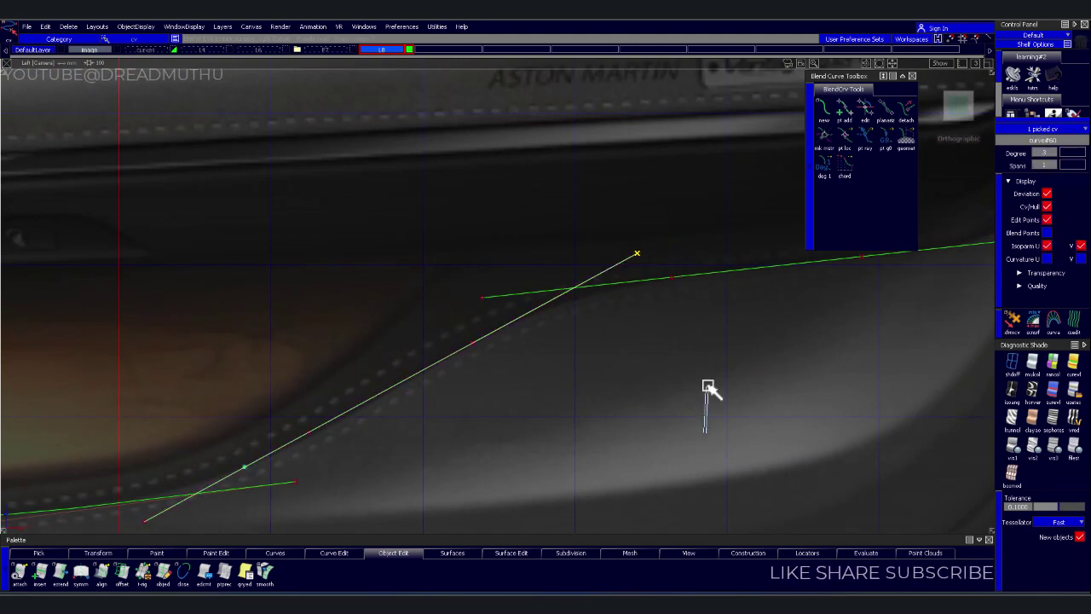
left_click_drag(709, 423, 712, 407)
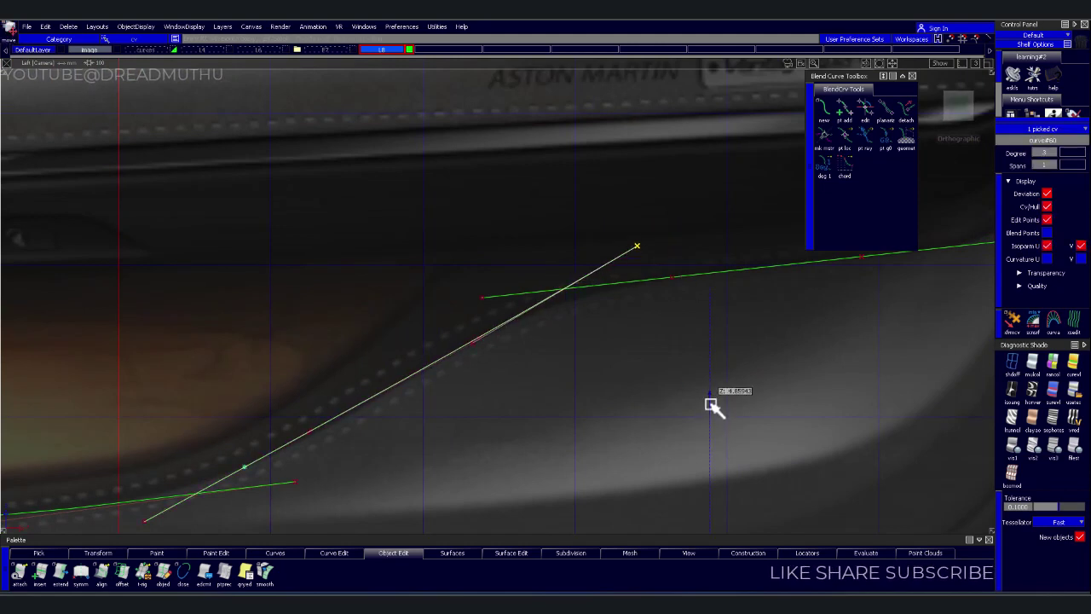
left_click(636, 442)
Shift the diagonal curve's lower end CV along the stitching to cross the lower curve
right_click_drag(636, 442, 389, 422, "alt+shift")
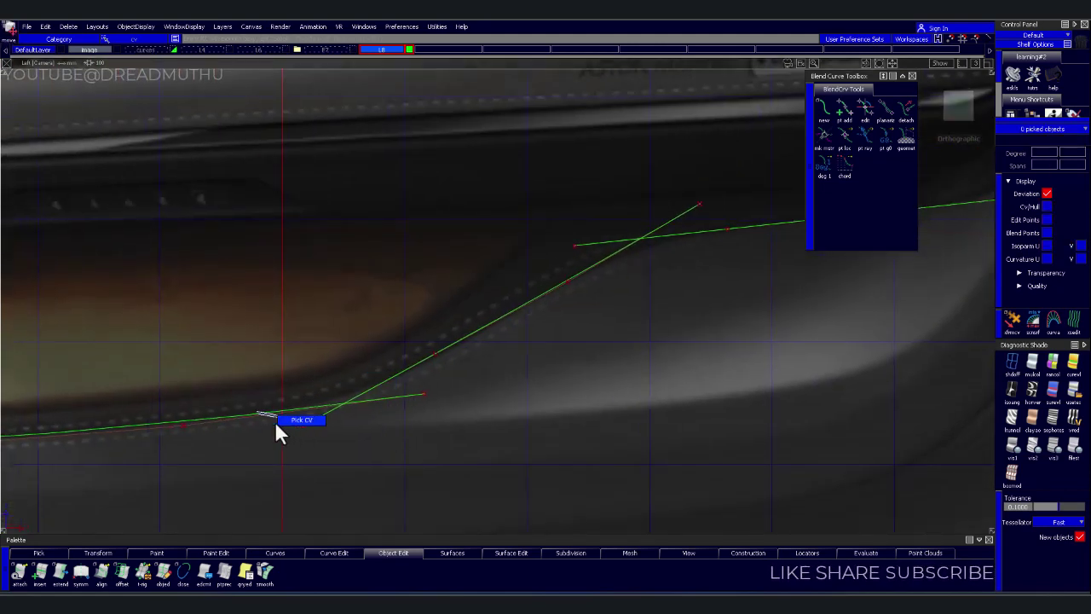
left_click_drag(275, 426, 317, 474)
right_click_drag(324, 468, 518, 409, "alt+shift")
left_click_drag(522, 414, 547, 390)
left_click(640, 373)
mouse_move(640, 373)
right_mouse_down("alt+shift")
mouse_move(443, 425)
mouse_move(358, 421)
mouse_move(457, 421)
mouse_move(487, 390)
mouse_move(438, 441)
right_mouse_up("alt+shift")
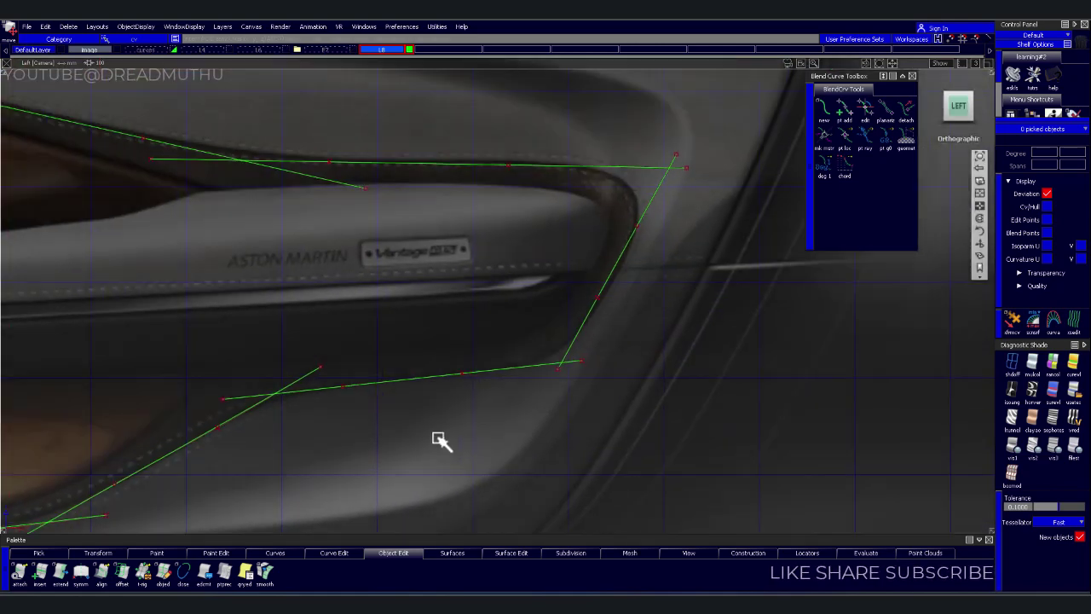
Raise the end CVs of the curve under the door handle
left_click_drag(462, 412, 460, 412)
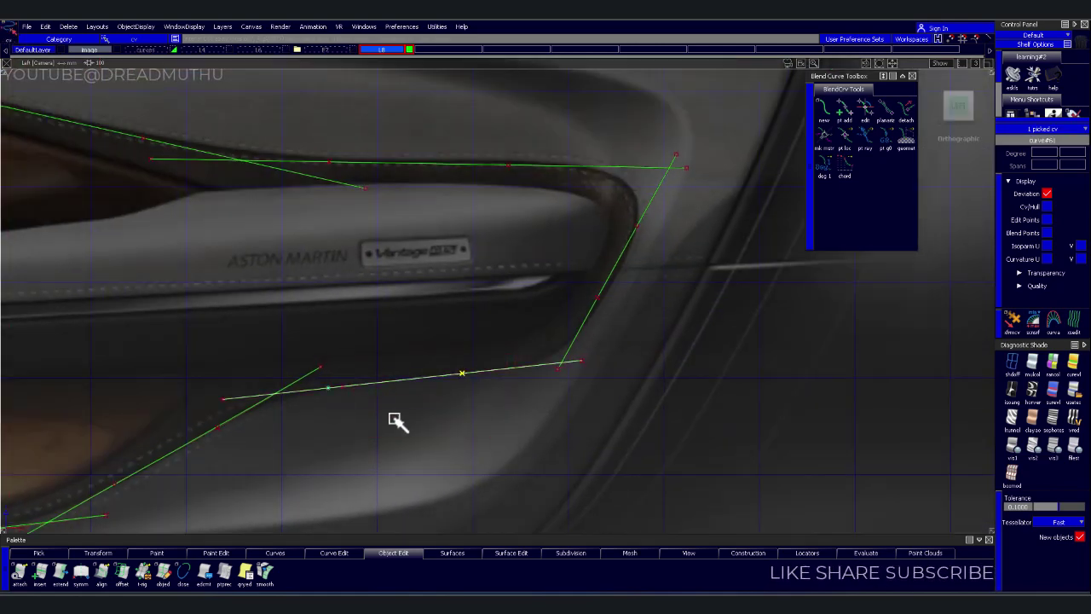
right_click_drag(404, 453, 505, 412, "alt+shift")
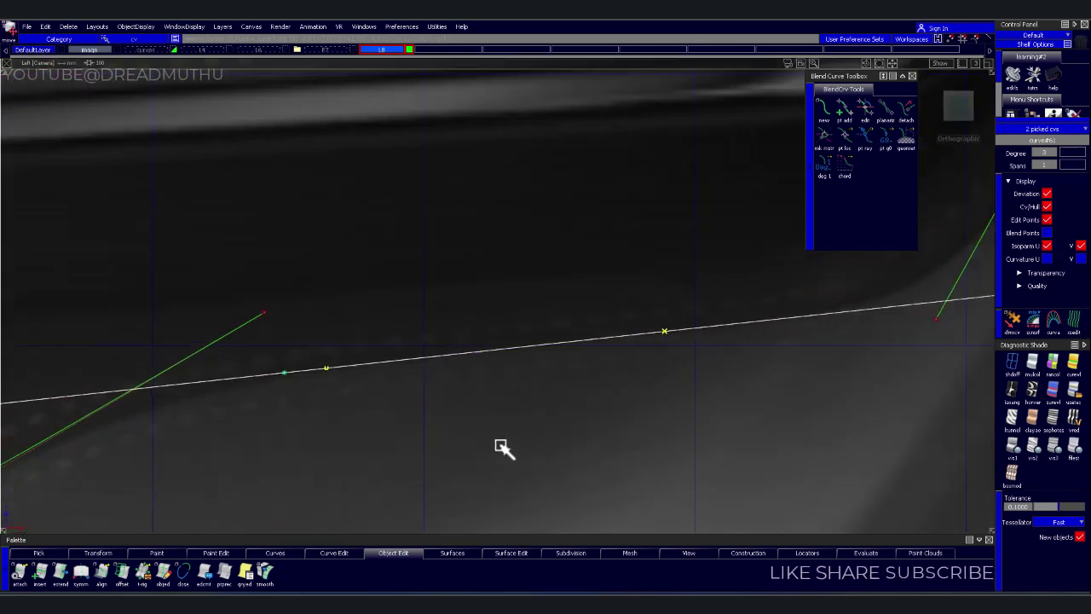
left_click_drag(500, 446, 500, 437)
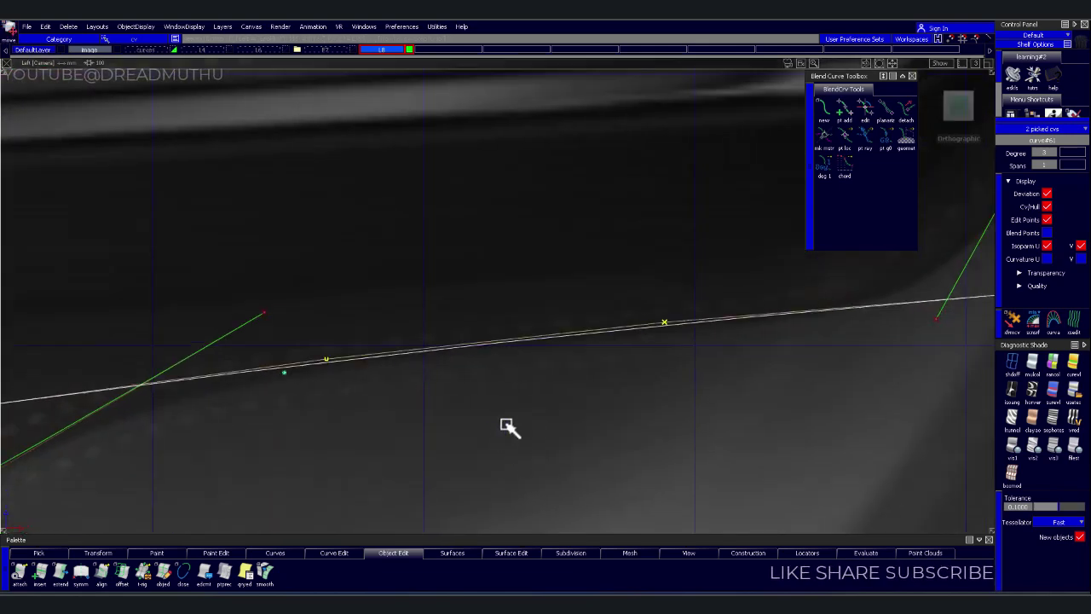
left_click(520, 452)
right_click_drag(555, 370, 321, 392, "alt+shift")
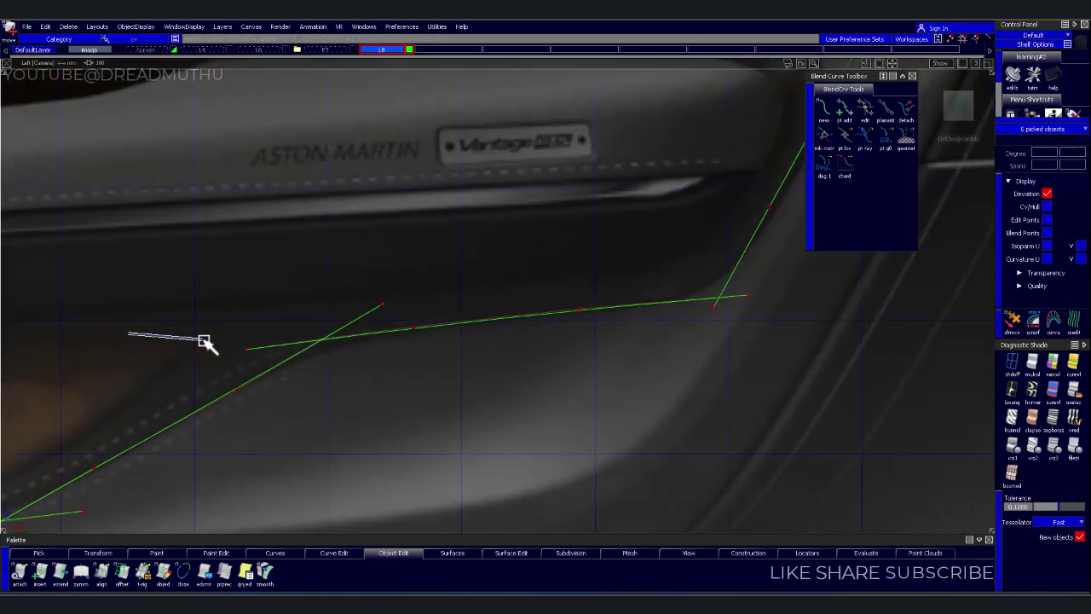
Move another lower curve's end CV into place on the recess edge
left_click_drag(247, 356, 248, 358)
mouse_move(304, 431)
right_mouse_down("alt+shift")
mouse_move(332, 385)
mouse_move(361, 409)
right_mouse_up("alt+shift")
left_click_drag(361, 409, 362, 403)
left_click(418, 399)
Bend the handle's right-edge curve along the recess using the Move marking menu
right_click_drag(417, 399, 541, 433, "alt+shift")
middle_click_drag(541, 434, 366, 500, "alt+shift")
mouse_move(366, 499)
right_mouse_down("alt+shift")
mouse_move(436, 514)
mouse_move(585, 294)
right_mouse_up("alt+shift")
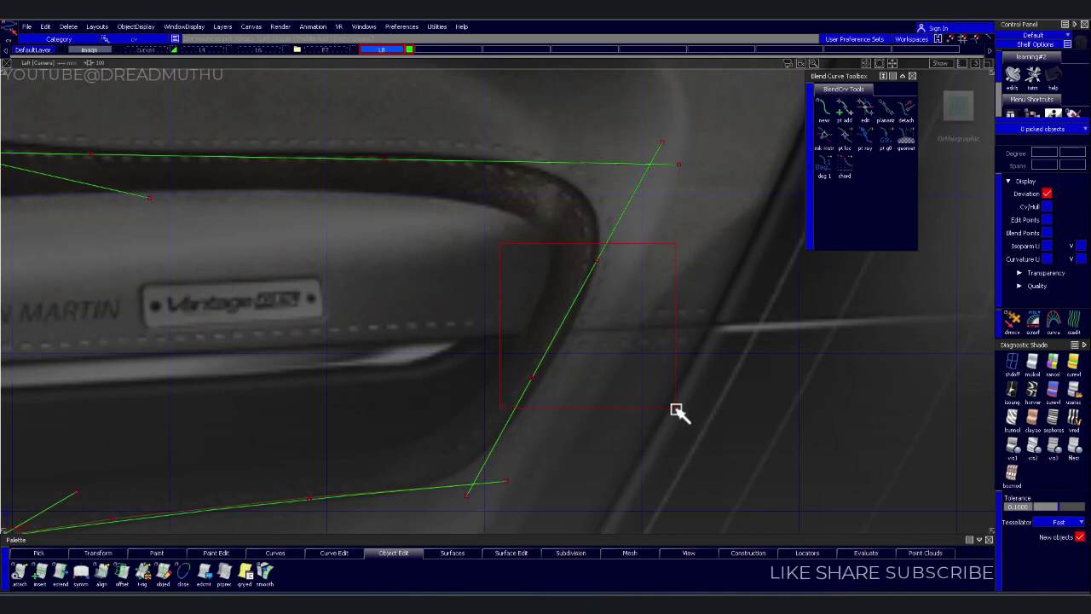
left_click_drag(678, 412, 678, 411)
right_click_drag(629, 329, 614, 402, "alt+shift")
right_click(610, 399, "ctrl+shift")
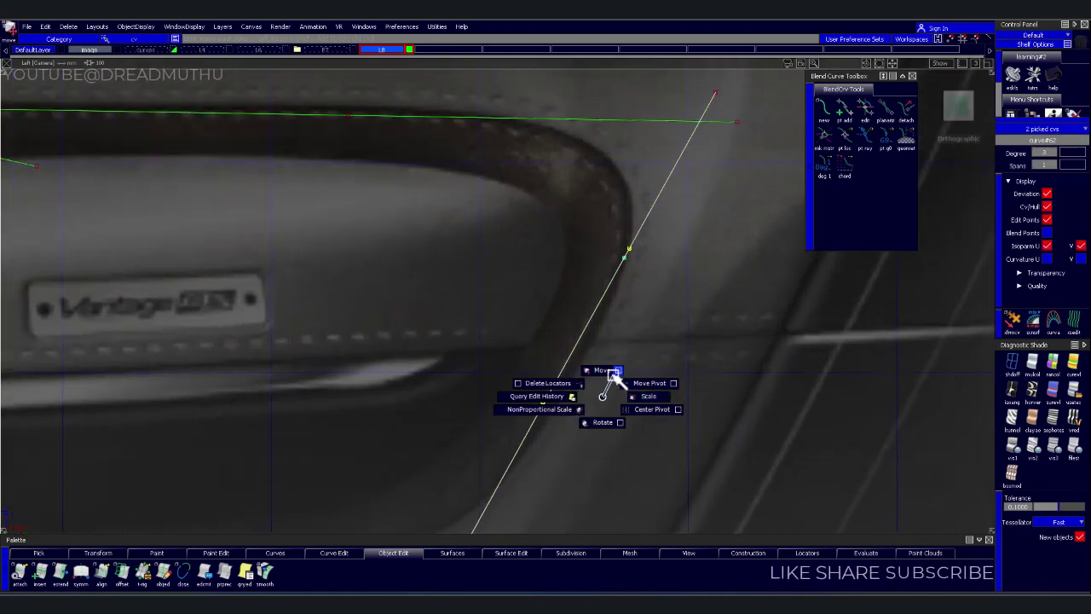
left_click(612, 373)
left_click_drag(578, 359, 597, 365)
mouse_move(597, 365)
right_mouse_down("alt+shift")
mouse_move(582, 415)
mouse_move(531, 429)
right_mouse_up("alt+shift")
left_click_drag(463, 390, 555, 409)
Pull one right-edge CV down and shift the top CV left to follow the recess
mouse_move(531, 415)
right_mouse_down("alt+shift")
mouse_move(660, 356)
mouse_move(677, 316)
right_mouse_up("alt+shift")
mouse_move(677, 316)
left_mouse_down()
mouse_move(678, 399)
mouse_move(619, 429)
left_mouse_up()
right_click_drag(619, 429, 648, 371, "alt+shift")
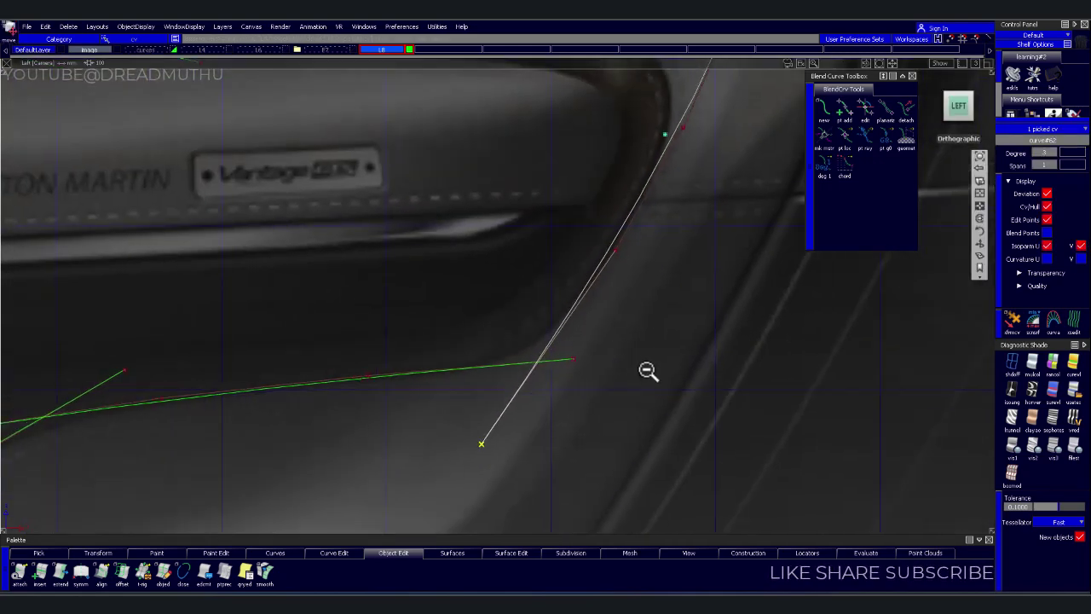
middle_click_drag(648, 371, 551, 434, "alt+shift")
left_click_drag(639, 117, 712, 281)
mouse_move(712, 281)
right_mouse_down("alt+shift")
mouse_move(690, 368)
mouse_move(631, 379)
right_mouse_up("alt+shift")
left_click_drag(645, 314, 633, 310)
left_click(674, 288)
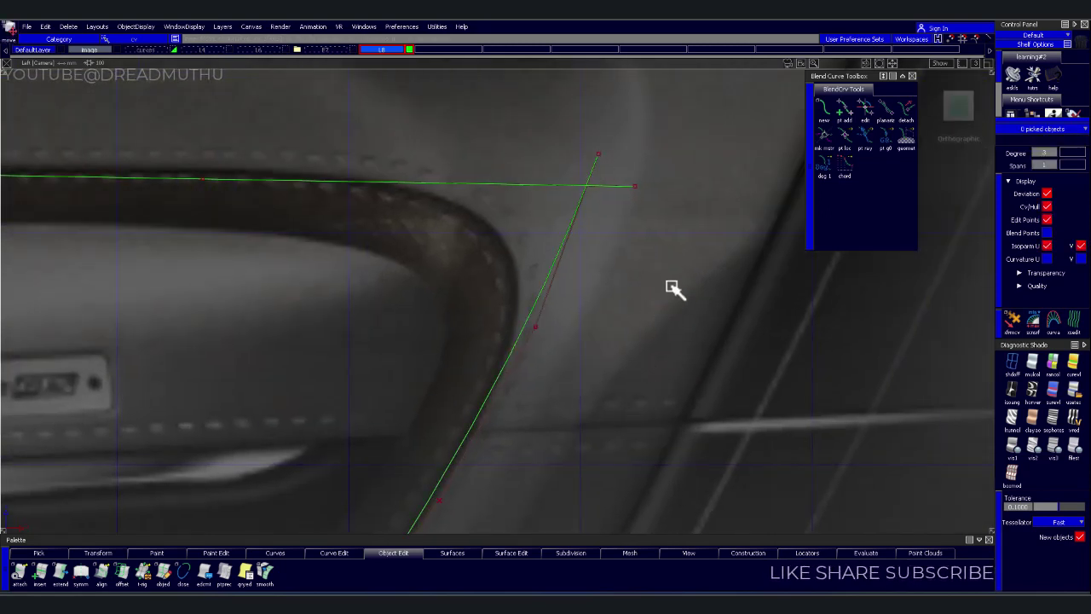
middle_click_drag(674, 287, 663, 419, "alt+shift")
right_click_drag(663, 419, 389, 392, "alt+shift")
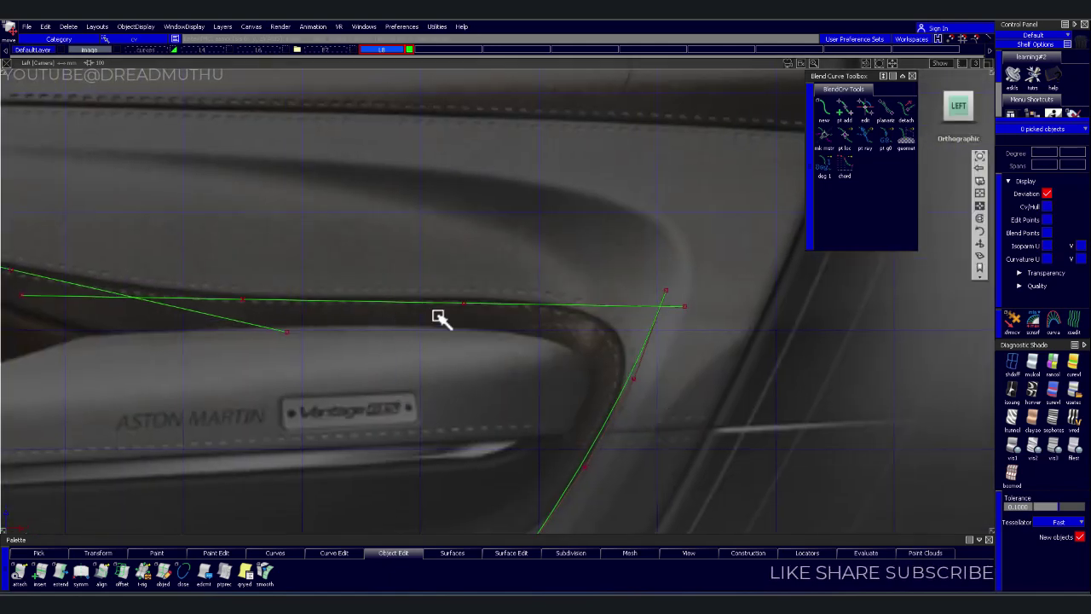
Raise the curve along the handle's top edge onto the stitched edge
left_click(429, 304)
mouse_move(429, 303)
right_mouse_down("alt+shift")
mouse_move(429, 285)
mouse_move(452, 273)
right_mouse_up("alt+shift")
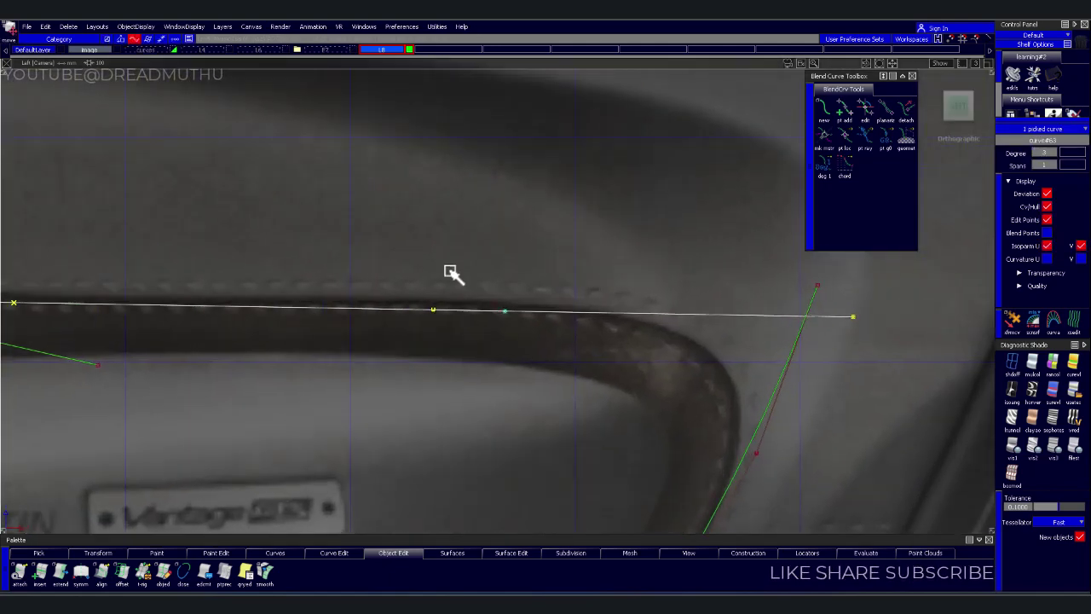
left_click_drag(478, 238, 477, 233)
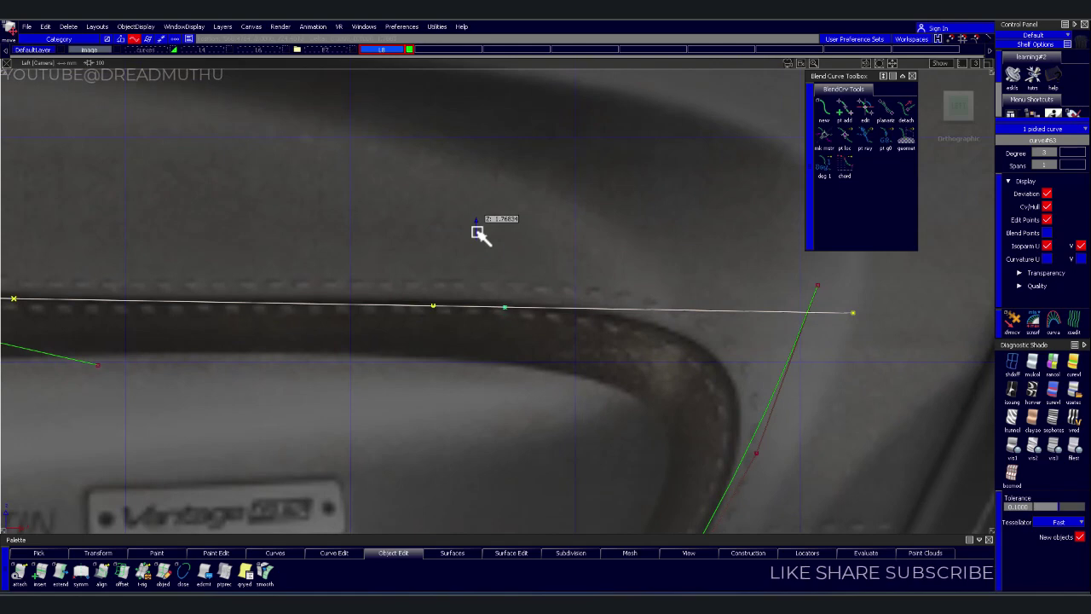
mouse_move(484, 232)
right_mouse_down("alt+shift")
mouse_move(422, 275)
mouse_move(574, 299)
mouse_move(597, 268)
right_mouse_up("alt+shift")
mouse_move(597, 268)
middle_mouse_down("alt+shift")
mouse_move(684, 242)
mouse_move(422, 324)
mouse_move(407, 305)
middle_mouse_up("alt+shift")
left_click(421, 324)
Raise one end point of the top curve slightly
left_click_drag(588, 342, 587, 342)
mouse_move(499, 353)
right_mouse_down("alt+shift")
mouse_move(534, 275)
mouse_move(557, 268)
right_mouse_up("alt+shift")
left_click_drag(557, 267, 560, 267)
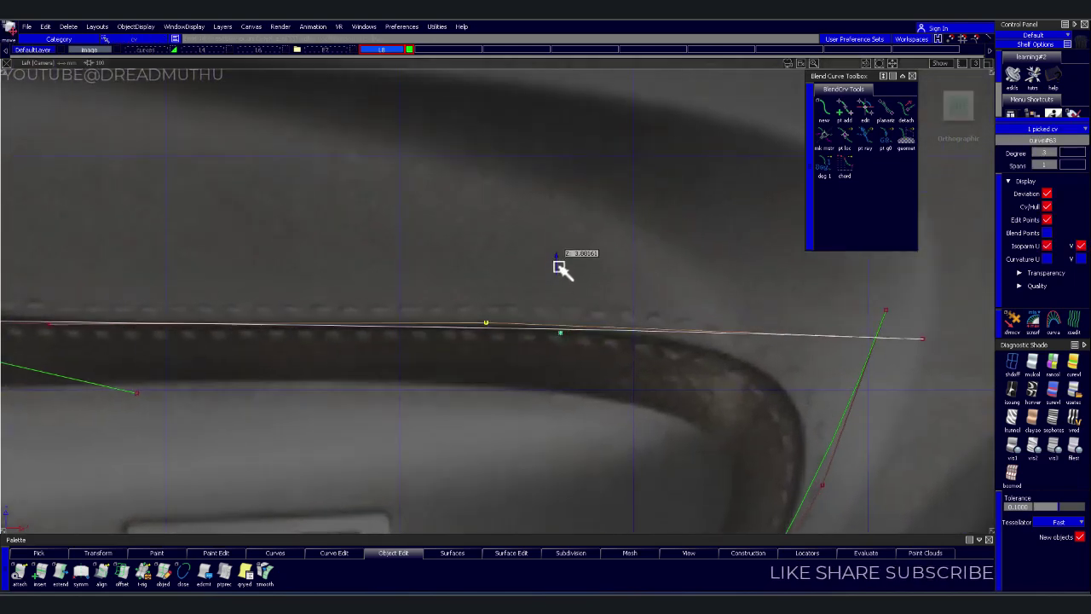
left_click(602, 291)
right_click_drag(602, 291, 555, 334, "alt+shift")
middle_click_drag(555, 333, 677, 326, "alt+shift")
right_click_drag(677, 327, 597, 318, "alt+shift")
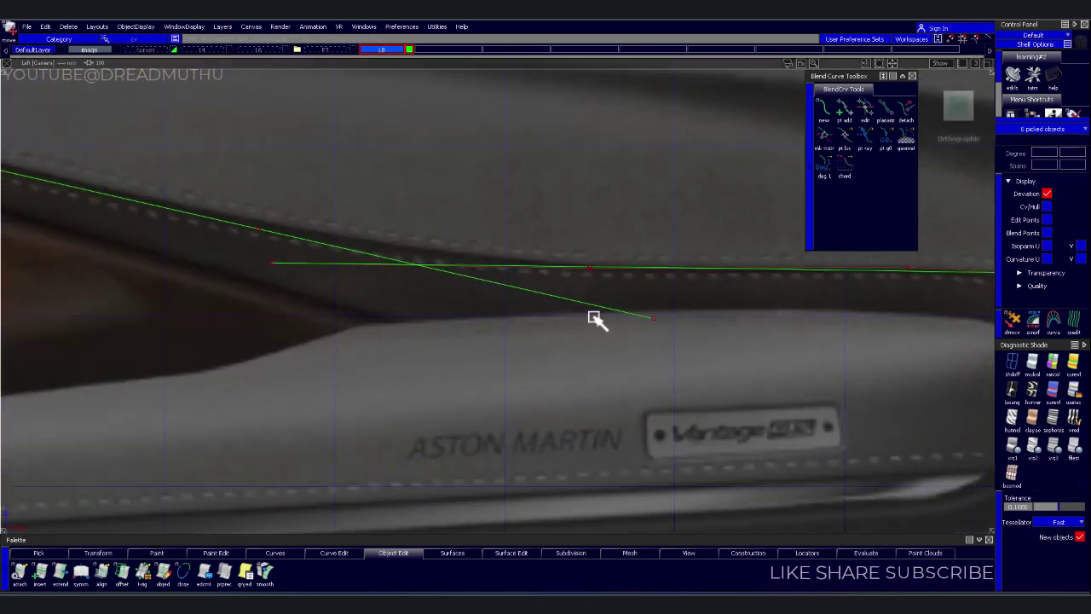
mouse_move(607, 239)
right_mouse_down("alt+shift")
mouse_move(640, 310)
mouse_move(637, 334)
right_mouse_up("alt+shift")
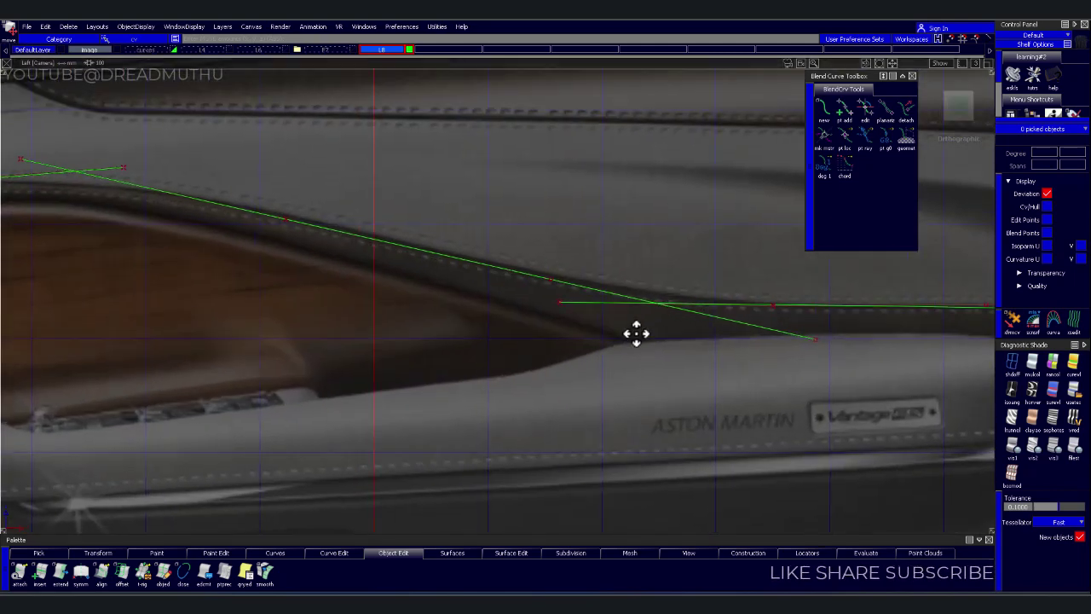
middle_click_drag(636, 333, 370, 377, "alt+shift")
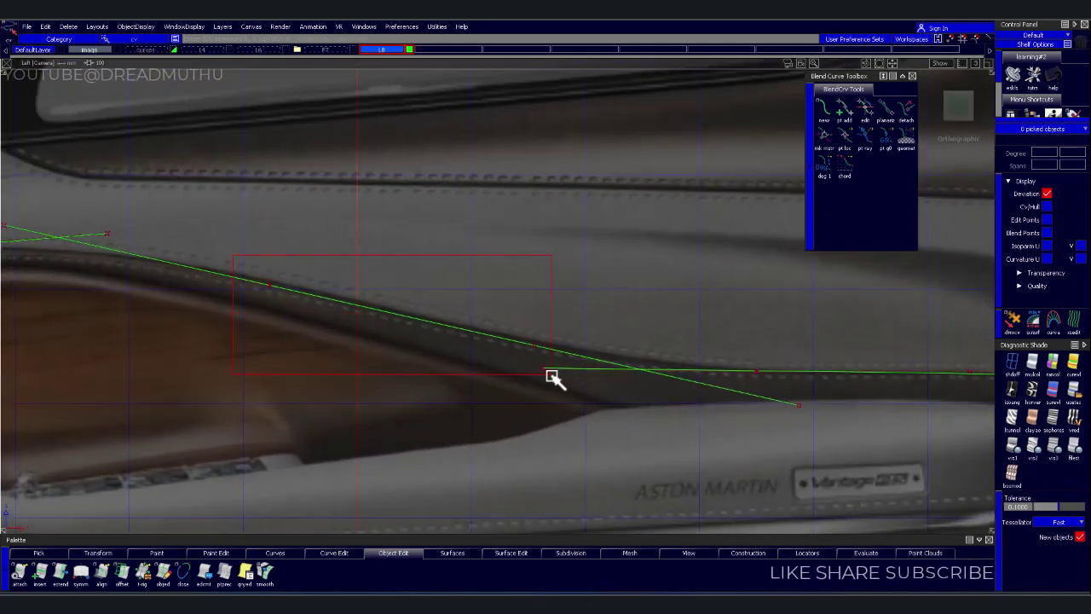
Nudge the long sloping curve above the armrest up onto the reference edge
left_click_drag(543, 375, 537, 383)
mouse_move(502, 395)
right_mouse_down("alt+shift")
mouse_move(585, 297)
mouse_move(543, 340)
right_mouse_up("alt+shift")
left_click_drag(539, 291, 546, 272)
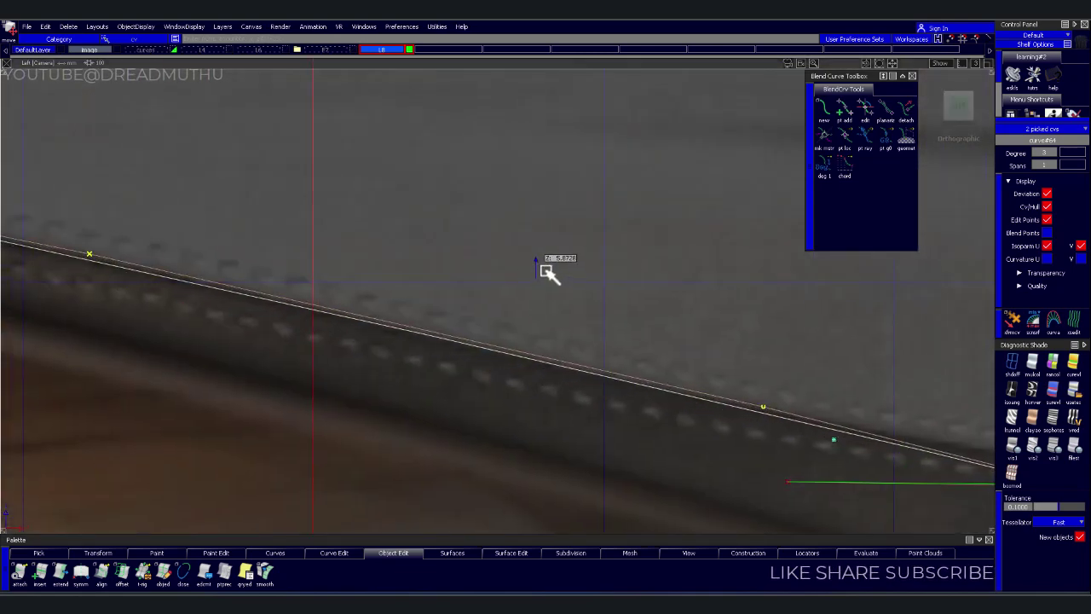
right_click_drag(669, 260, 585, 312, "alt+shift")
middle_click_drag(585, 312, 580, 349, "alt+shift")
mouse_move(580, 348)
right_mouse_down("alt+shift")
mouse_move(358, 378)
mouse_move(451, 366)
mouse_move(509, 383)
mouse_move(559, 342)
mouse_move(483, 363)
mouse_move(506, 404)
mouse_move(449, 358)
mouse_move(476, 360)
right_mouse_up("alt+shift")
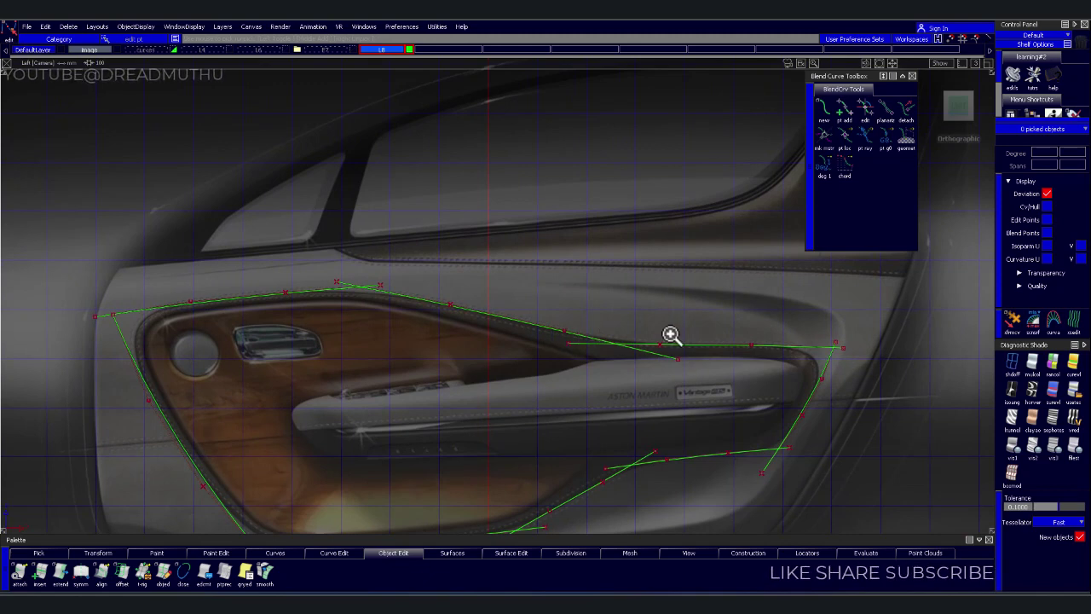
right_click_drag(668, 337, 726, 334, "alt+shift")
mouse_move(560, 322)
right_mouse_down("alt+shift")
mouse_move(285, 341)
mouse_move(402, 384)
mouse_move(431, 372)
right_mouse_up("alt+shift")
mouse_move(361, 332)
right_mouse_down("alt+shift")
mouse_move(458, 385)
mouse_move(331, 348)
mouse_move(458, 395)
mouse_move(429, 399)
right_mouse_up("alt+shift")
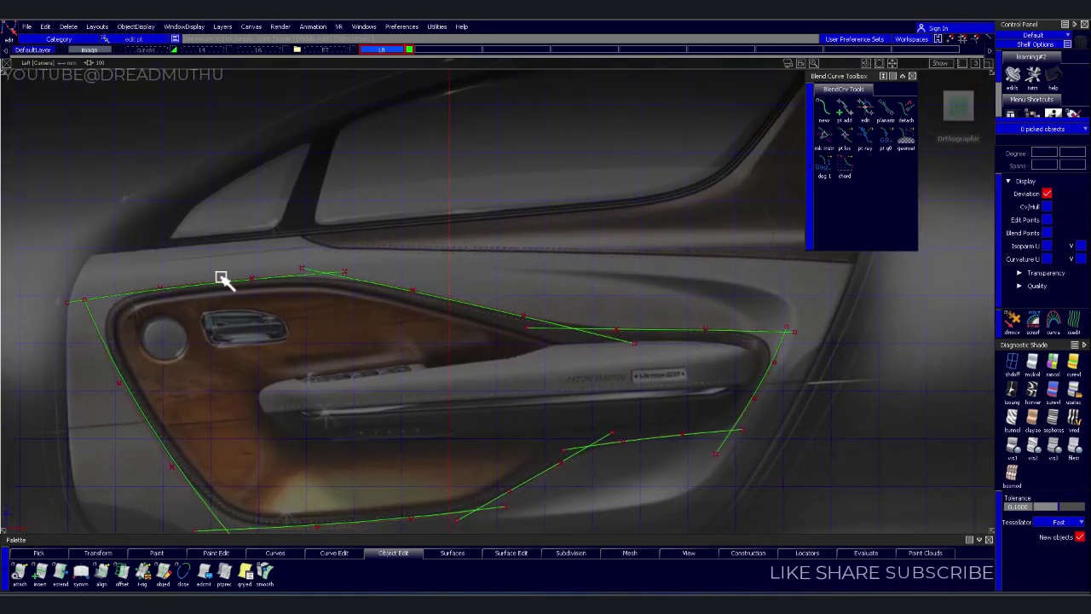
mouse_move(147, 381)
right_mouse_down("alt+shift")
mouse_move(247, 441)
mouse_move(426, 419)
mouse_move(389, 385)
right_mouse_up("alt+shift")
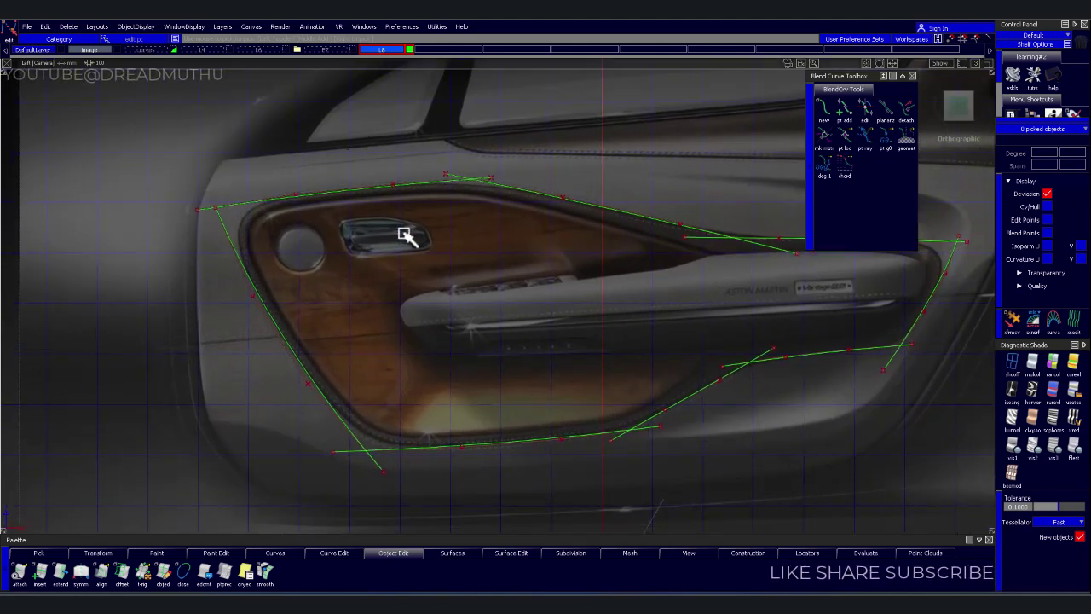
mouse_move(373, 284)
right_mouse_down("alt+shift")
mouse_move(418, 312)
mouse_move(375, 351)
right_mouse_up("alt+shift")
middle_click_drag(374, 351, 315, 335, "alt+shift")
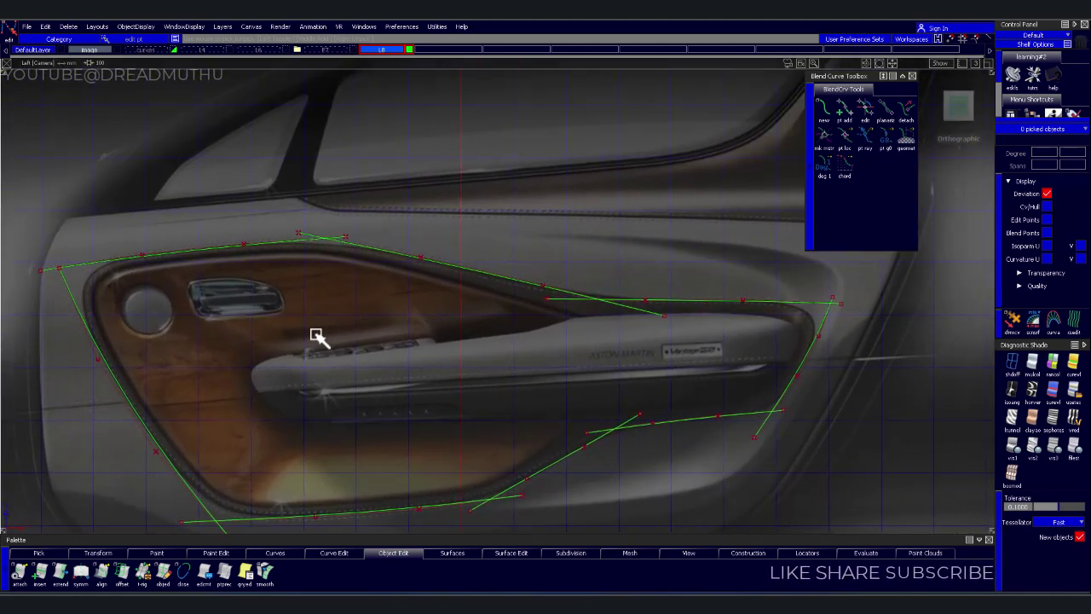
left_click(290, 51)
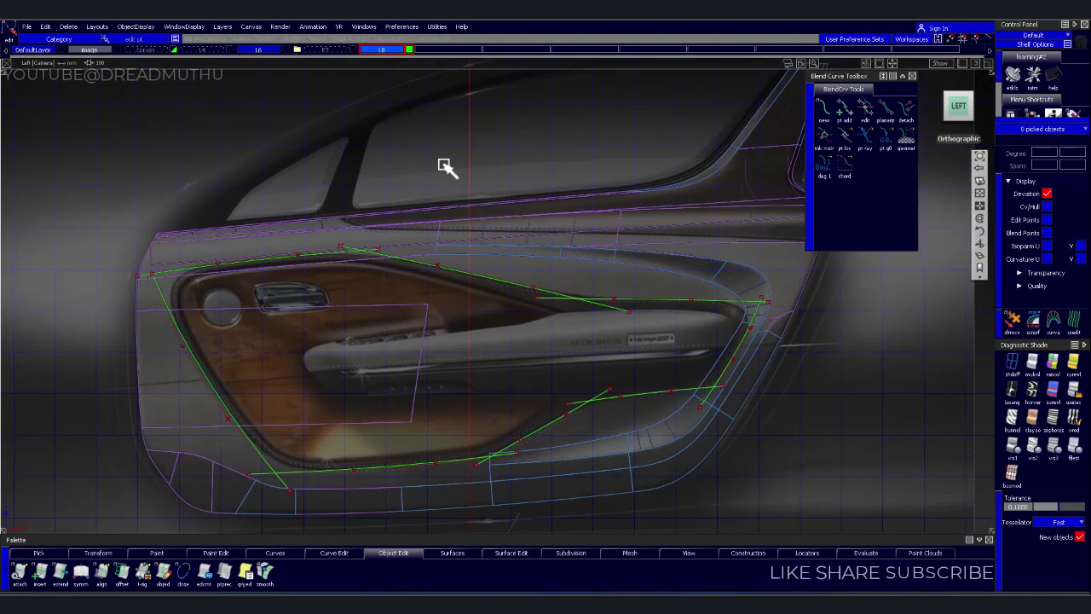
Zoom and pan across the door panel to compare outline curves with surface wireframes
right_click_drag(529, 229, 645, 246, "alt+shift")
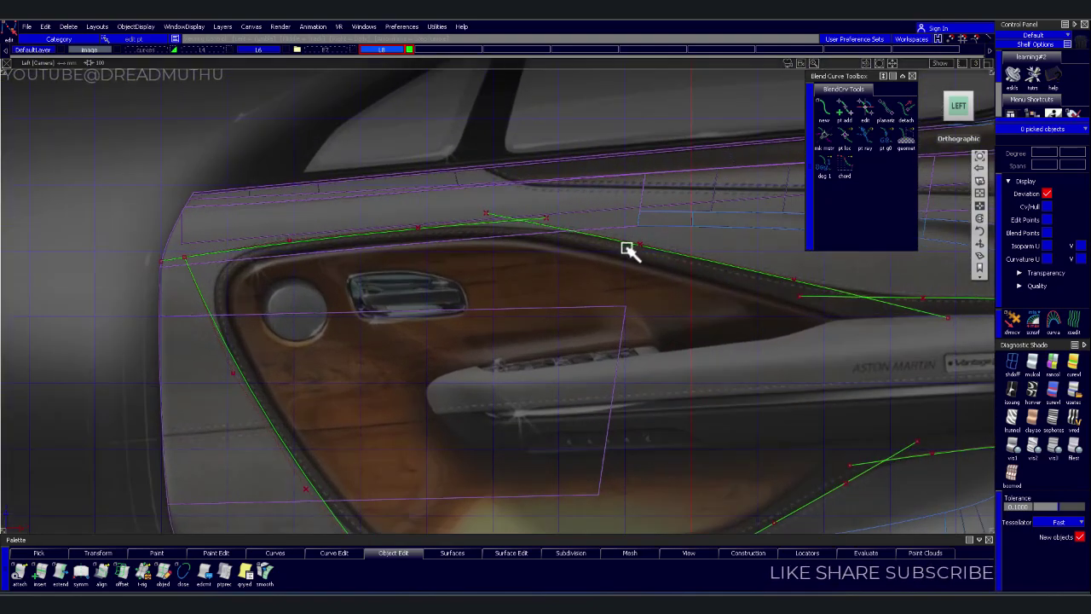
right_click_drag(746, 300, 791, 317, "alt+shift")
mouse_move(792, 316)
middle_mouse_down("alt+shift")
mouse_move(689, 280)
mouse_move(655, 227)
mouse_move(533, 224)
middle_mouse_up("alt+shift")
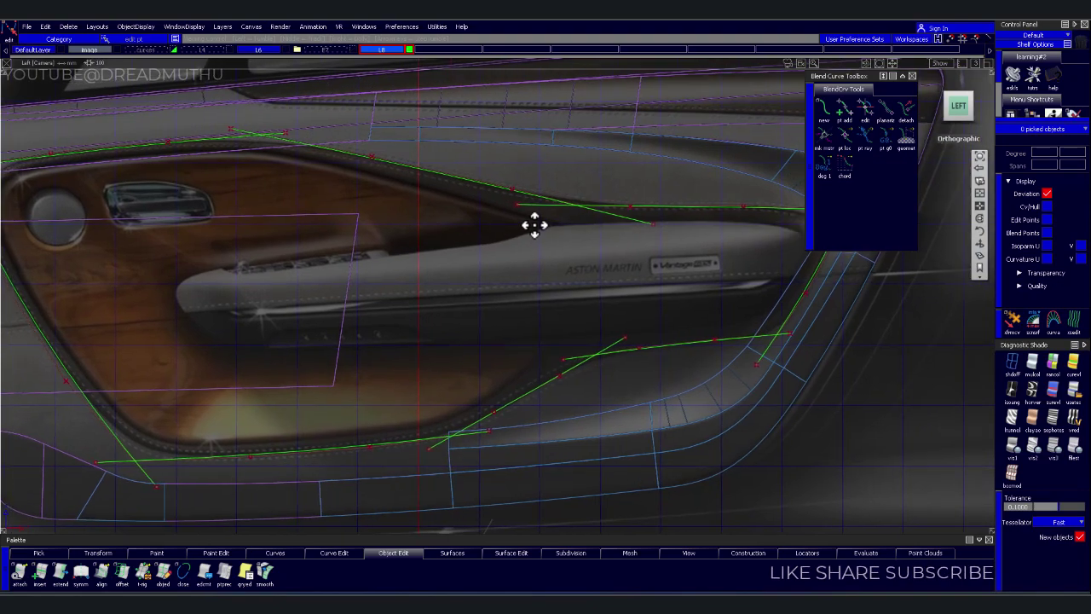
right_click_drag(534, 224, 580, 310, "alt+shift")
mouse_move(580, 309)
middle_mouse_down("alt+shift")
mouse_move(668, 251)
mouse_move(653, 275)
middle_mouse_up("alt+shift")
mouse_move(653, 276)
right_mouse_down("alt+shift")
mouse_move(616, 317)
mouse_move(685, 280)
mouse_move(652, 220)
mouse_move(704, 223)
mouse_move(633, 285)
right_mouse_up("alt+shift")
middle_click_drag(633, 285, 645, 287, "alt+shift")
right_click_drag(645, 287, 662, 305, "alt+shift")
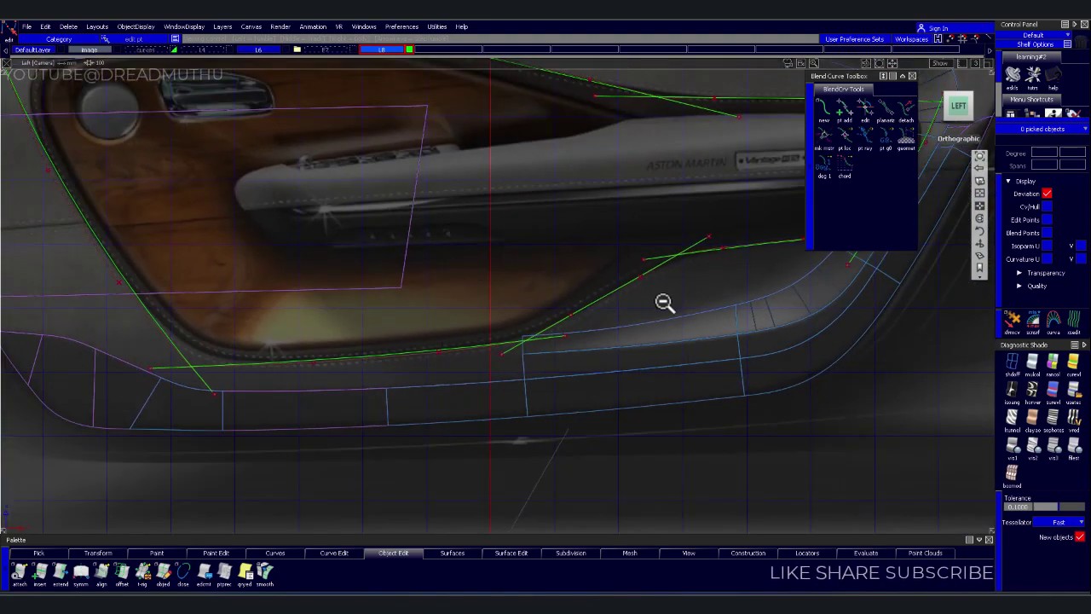
middle_click_drag(662, 305, 628, 332, "alt+shift")
right_click_drag(583, 309, 568, 348, "alt+shift")
middle_click_drag(567, 349, 600, 406, "alt+shift")
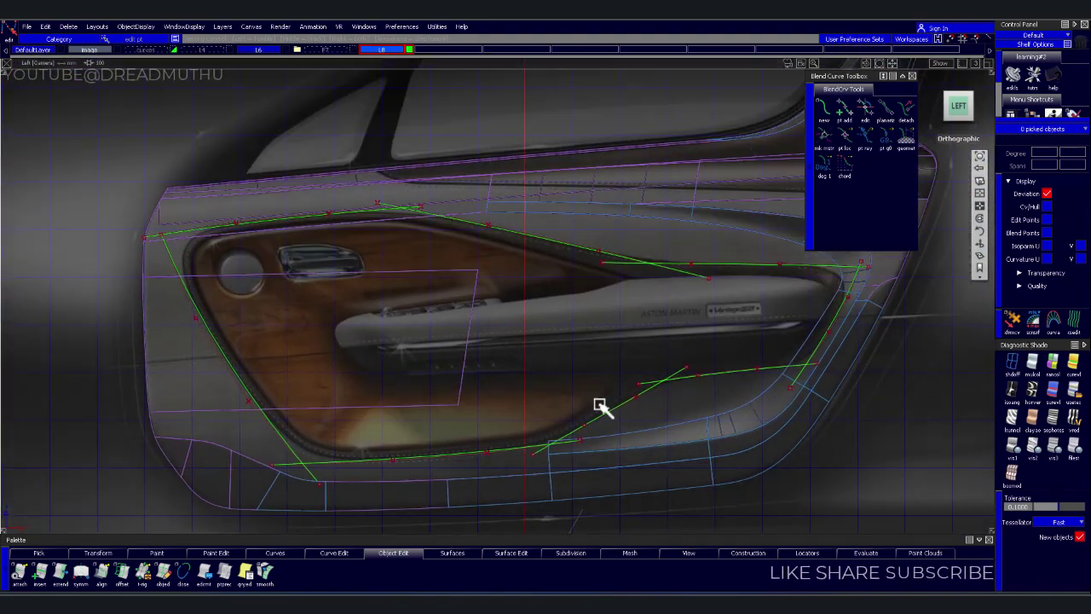
Zoom in on the door handle area and bring up the picking mode choices
right_click_drag(350, 301, 366, 285, "alt+shift")
middle_click_drag(366, 285, 451, 312, "alt+shift")
right_click_drag(451, 312, 463, 304, "alt+shift")
mouse_move(463, 304)
middle_mouse_down("alt+shift")
mouse_move(516, 333)
mouse_move(572, 329)
middle_mouse_up("alt+shift")
right_click_drag(572, 329, 426, 304, "alt+shift")
left_click(466, 294, "ctrl+shift")
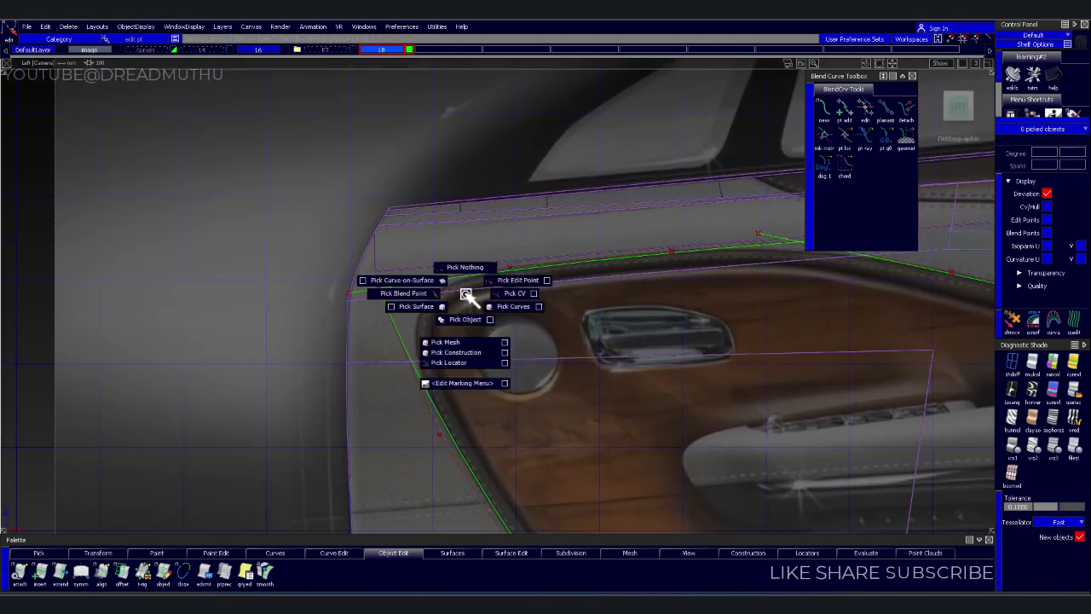
Restrict picking to surfaces and turn on Diagnostic Shade for the door surfaces
left_click(432, 309)
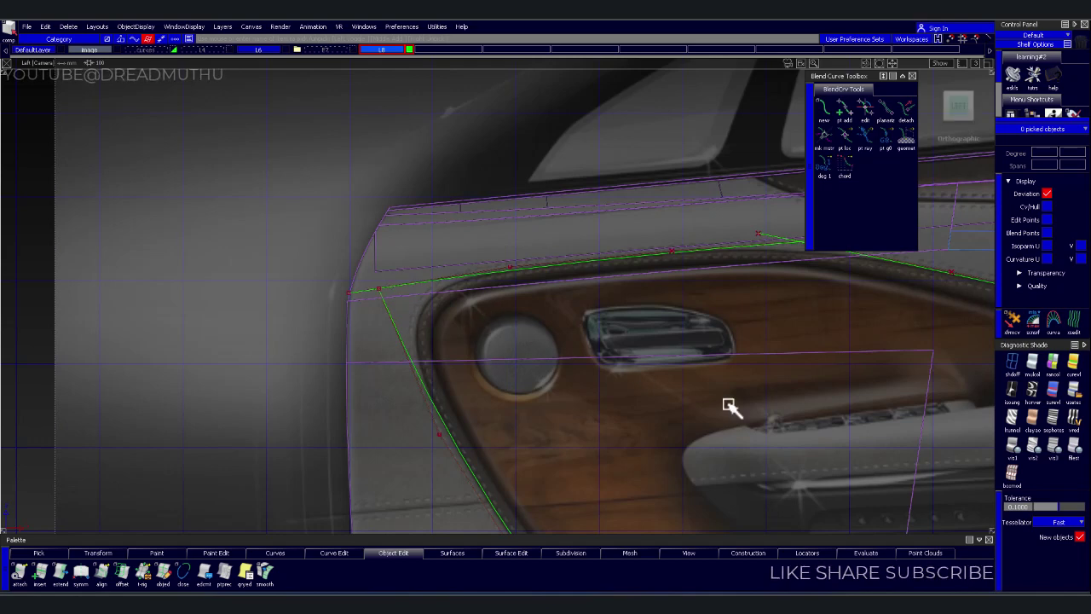
left_click(1075, 394)
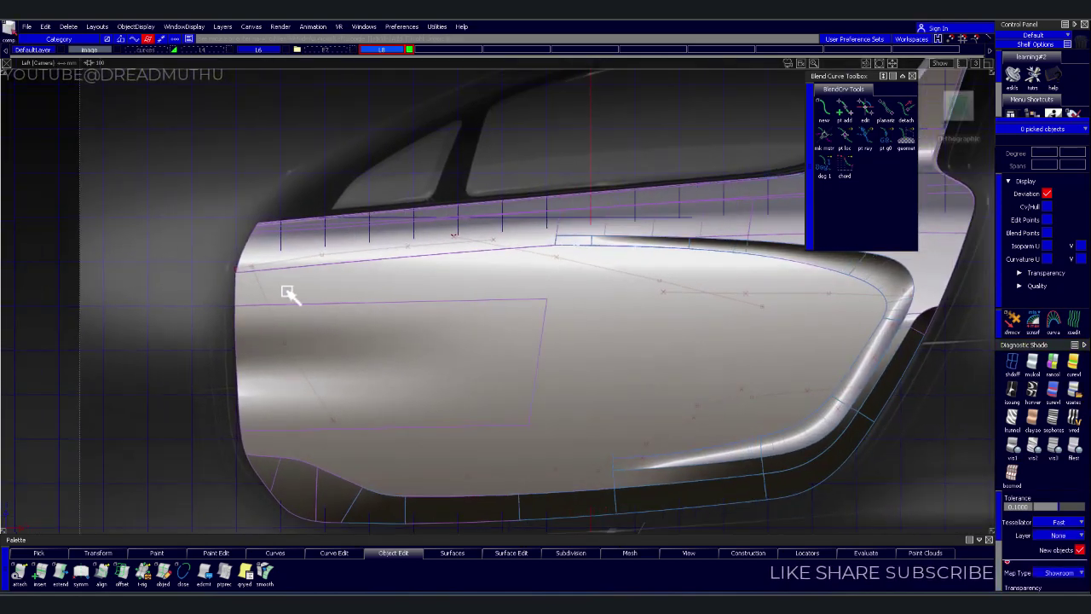
right_click_drag(392, 298, 358, 289, "ctrl+shift")
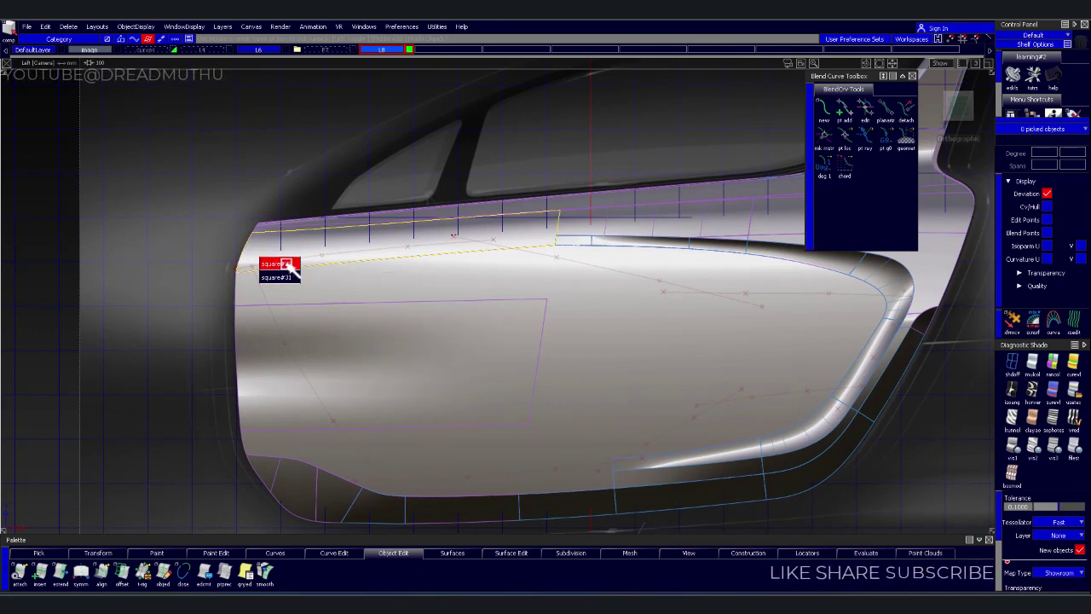
left_click(288, 265)
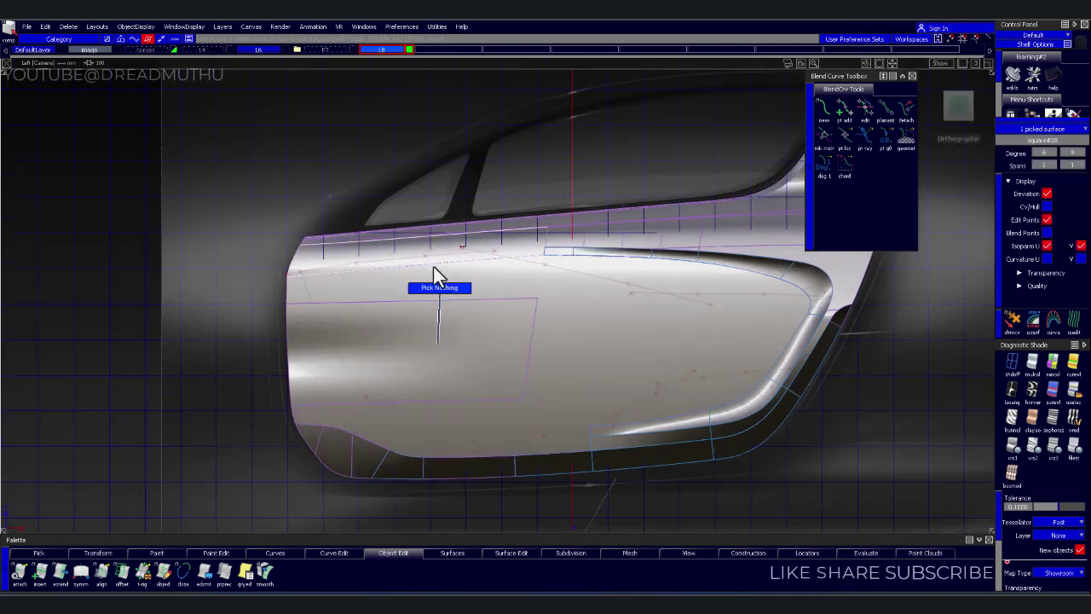
left_click(434, 272)
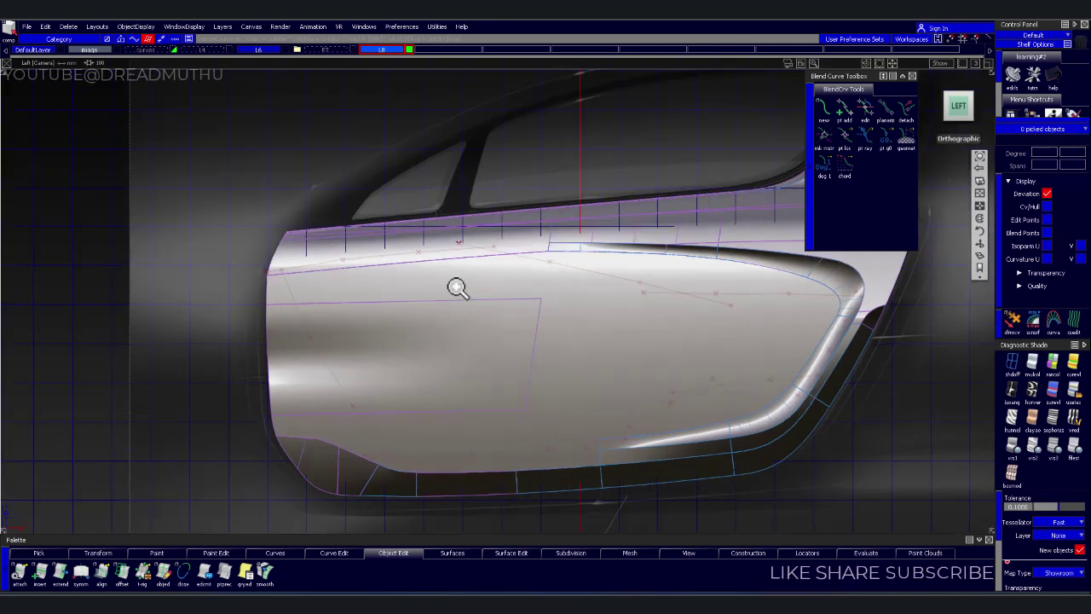
left_click_drag(428, 271, 384, 283, "ctrl+shift")
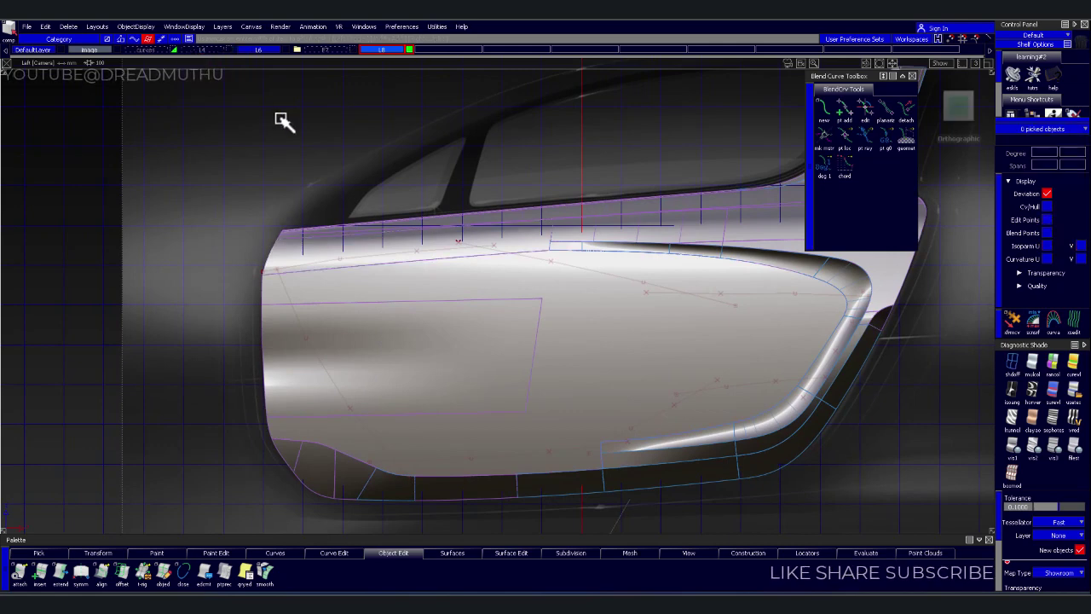
Pick surface square#28 together with the inner rectangular surface
left_click(348, 251, "ctrl+shift")
left_click_drag(324, 262, 306, 266, "ctrl+shift")
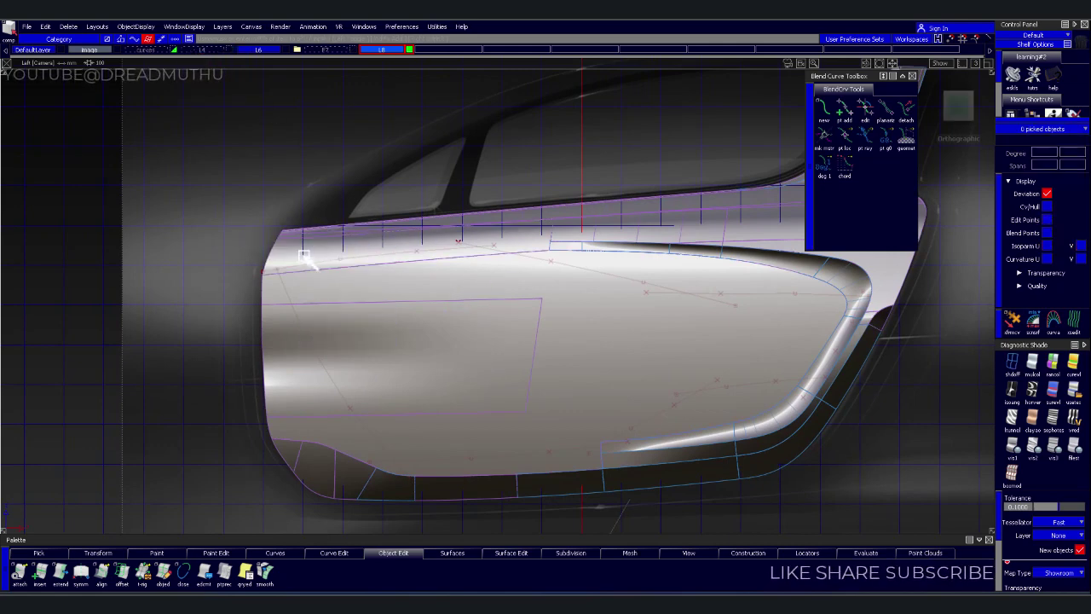
left_click(304, 256)
left_click(352, 308)
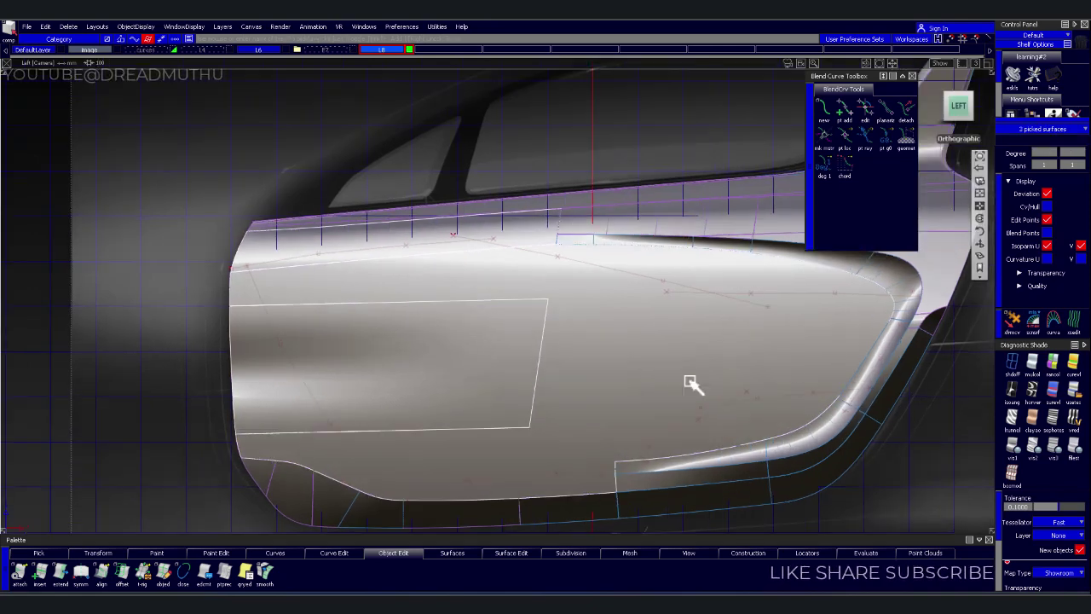
Inspect the rounded door corner, then isolate the picked panel surfaces via the L8 layer menu
scroll(682, 385, "up", 3)
scroll(568, 392, "up", 3)
scroll(534, 359, "up", 2)
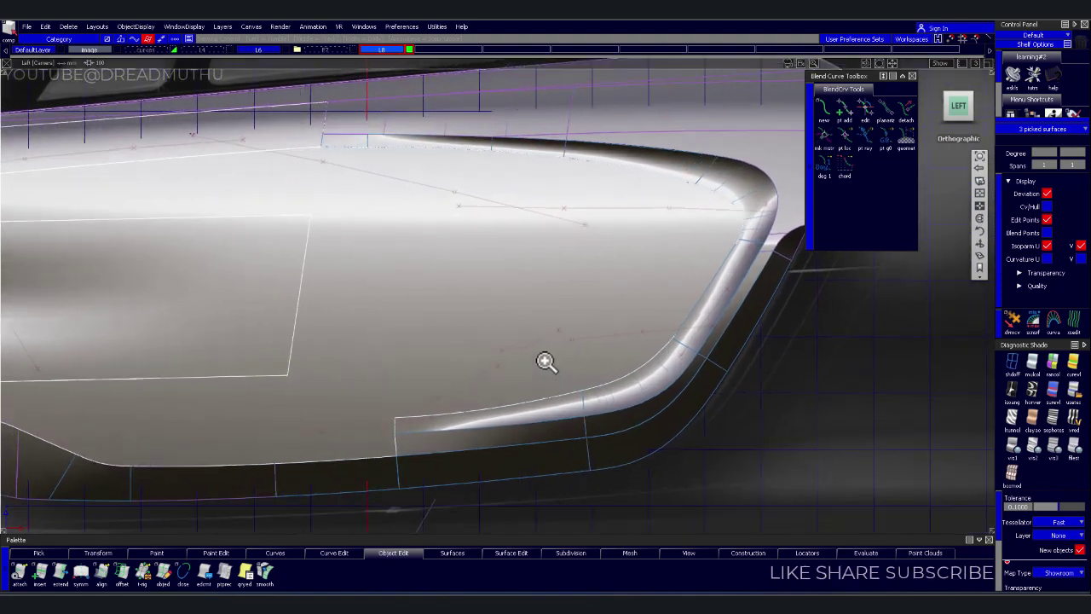
mouse_move(638, 361)
left_mouse_down("alt+shift")
mouse_move(483, 365)
mouse_move(588, 358)
mouse_move(560, 407)
mouse_move(583, 255)
mouse_move(545, 298)
mouse_move(691, 231)
mouse_move(639, 245)
left_mouse_up("alt+shift")
mouse_move(639, 245)
right_mouse_down("alt+shift")
mouse_move(752, 238)
mouse_move(555, 292)
mouse_move(395, 444)
mouse_move(495, 358)
mouse_move(465, 422)
right_mouse_up("alt+shift")
mouse_move(506, 392)
right_mouse_down("alt+shift")
mouse_move(490, 338)
mouse_move(458, 310)
mouse_move(432, 358)
mouse_move(443, 400)
right_mouse_up("alt+shift")
mouse_move(444, 399)
middle_mouse_down("alt+shift")
mouse_move(517, 441)
mouse_move(514, 404)
mouse_move(565, 460)
middle_mouse_up("alt+shift")
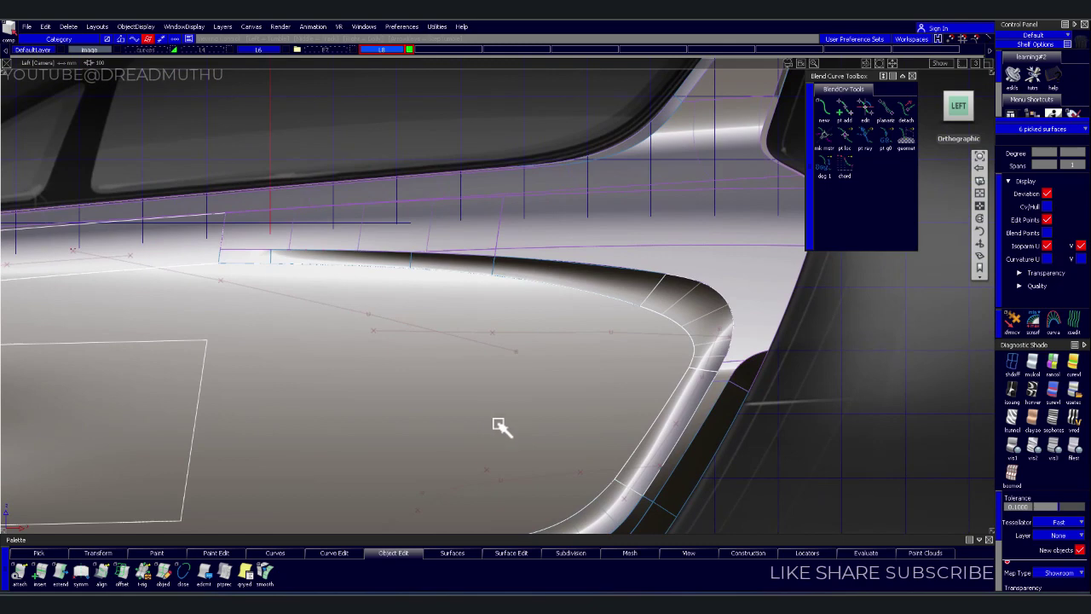
right_click_drag(503, 429, 492, 390, "alt+shift")
middle_click_drag(492, 390, 582, 354, "alt+shift")
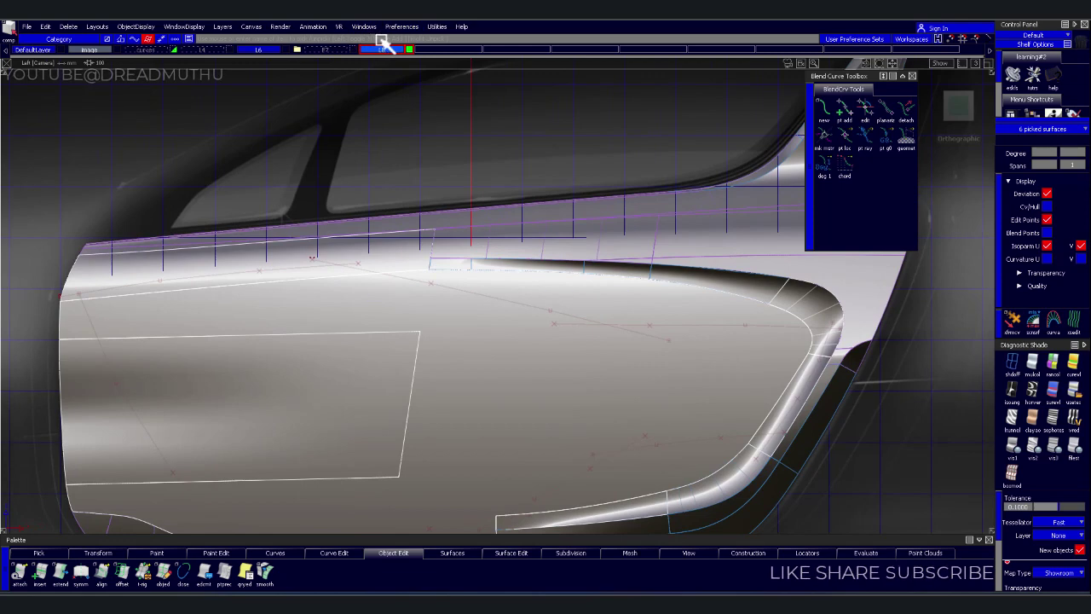
right_click_drag(392, 50, 384, 68)
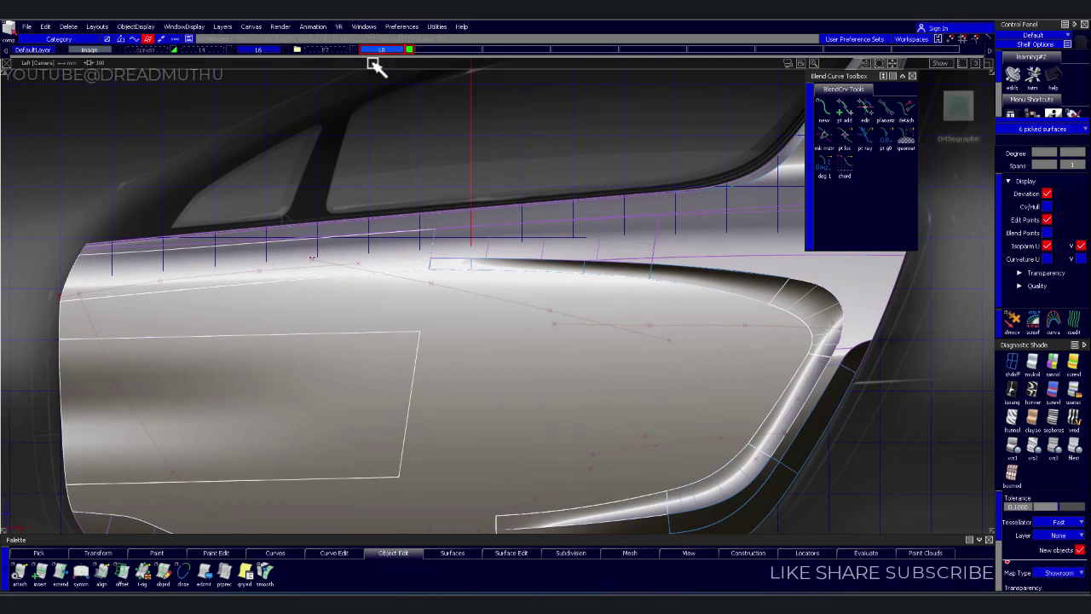
left_click(283, 49)
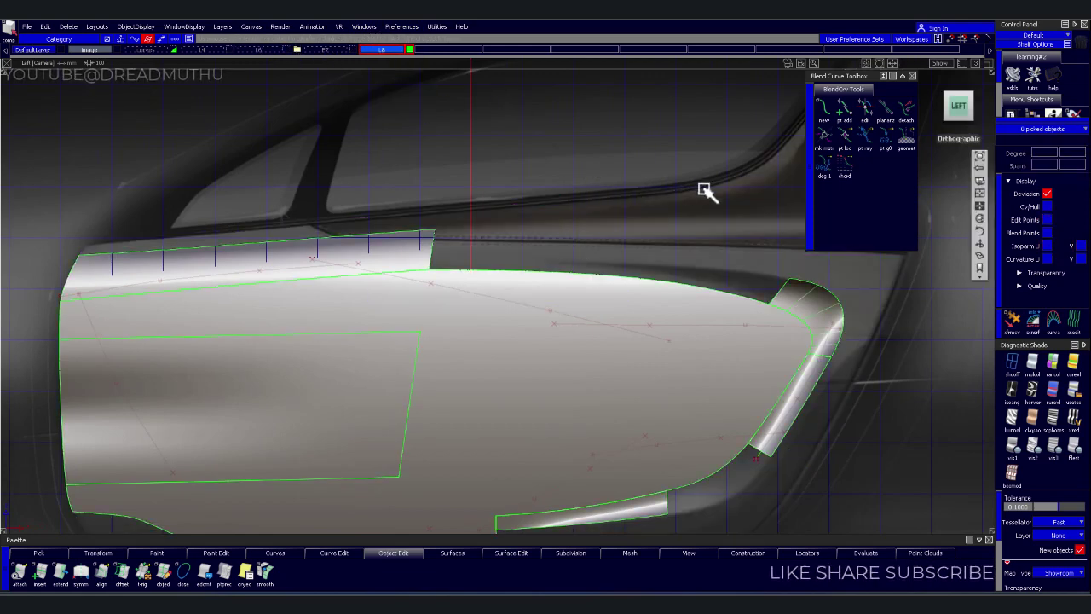
Turn off Diagnostic Shade to return to wireframe, review the trim curves, and create layer L9
scroll(706, 191, "down", 5)
left_click(1012, 362)
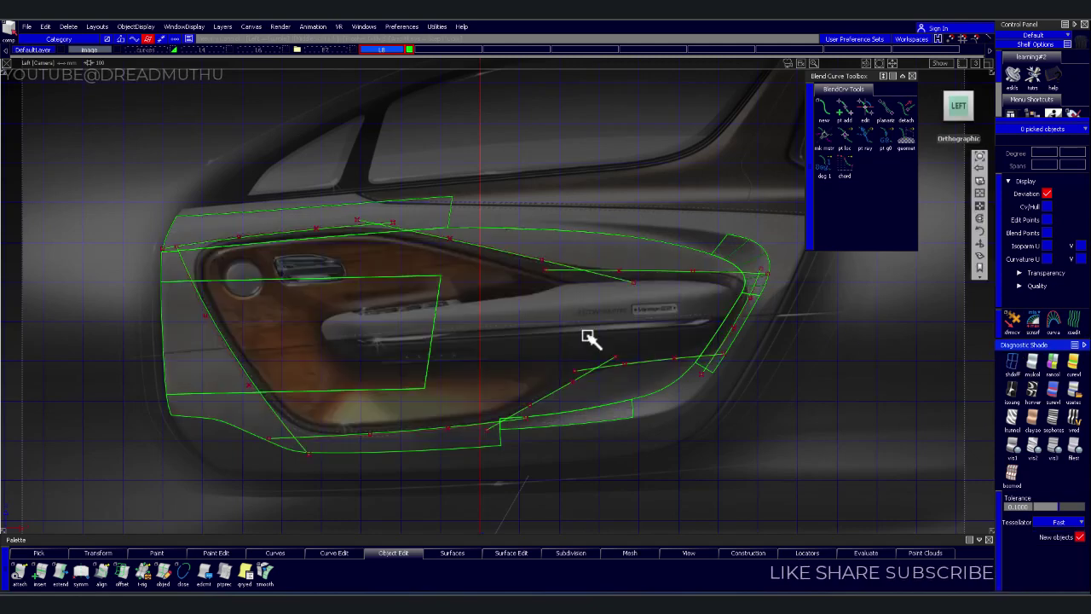
scroll(588, 337, "up", 2)
scroll(509, 314, "up", 1)
scroll(599, 315, "up", 2)
scroll(631, 305, "up", 2)
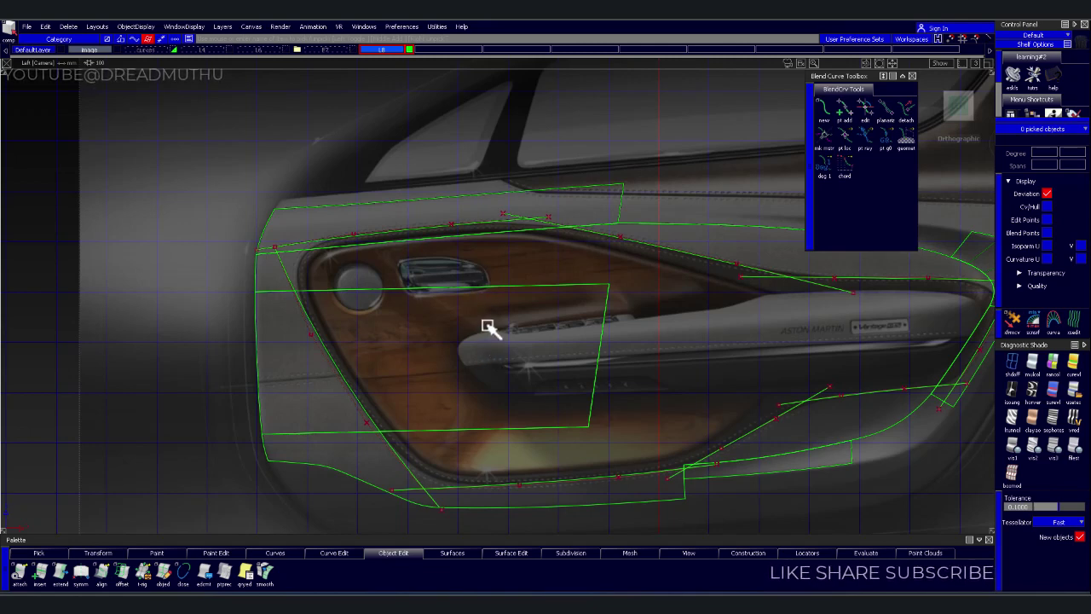
mouse_move(529, 416)
right_mouse_down("alt+shift")
mouse_move(568, 366)
mouse_move(557, 359)
right_mouse_up("alt+shift")
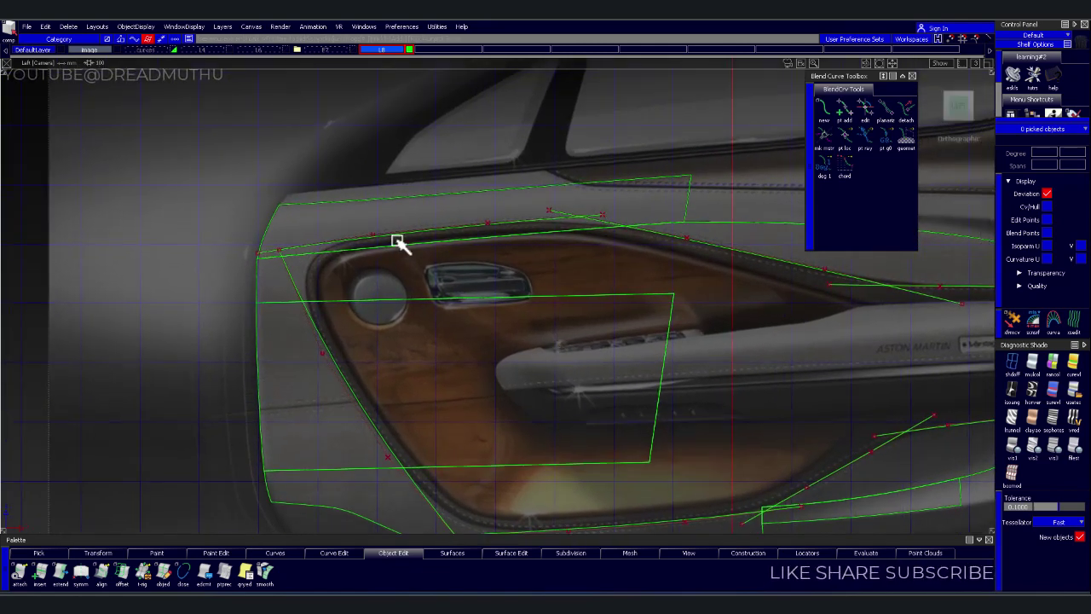
right_click_drag(463, 220, 424, 326, "alt+shift")
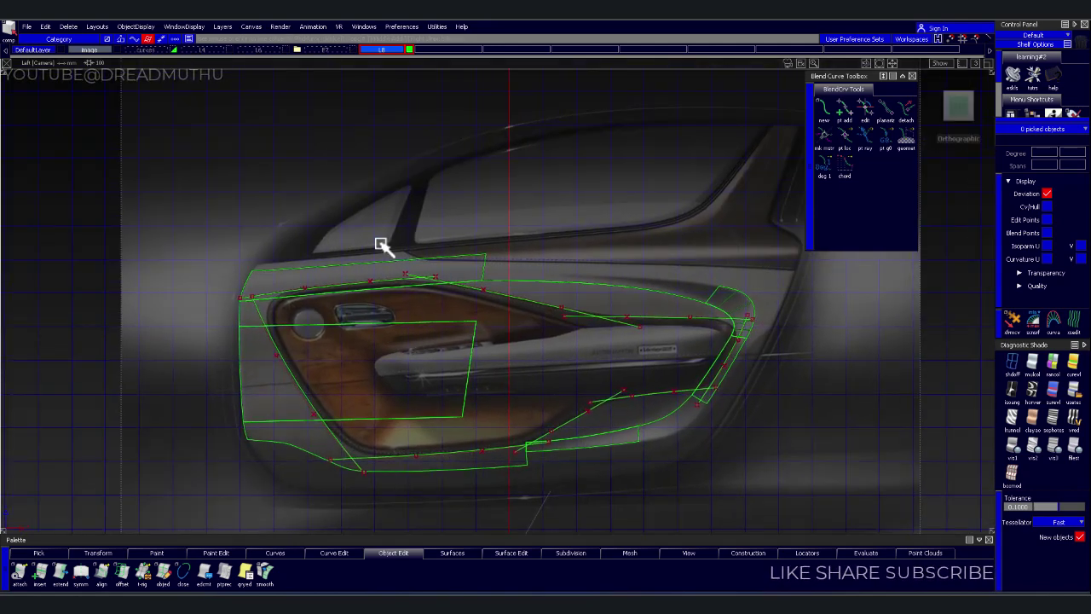
key("ctrl+l")
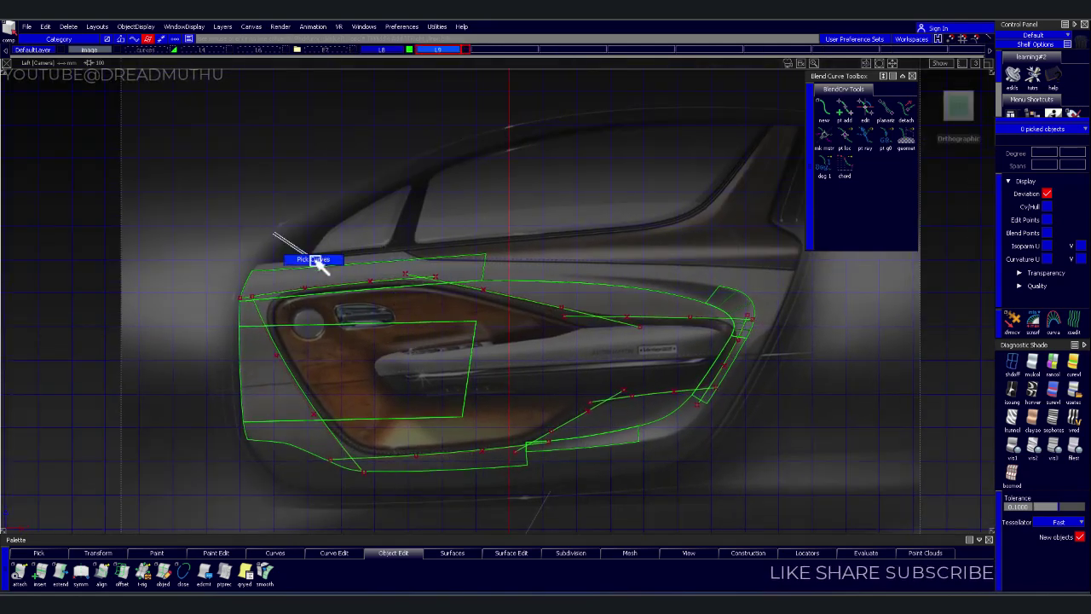
Move the eight outline curves onto layer L9 and hide the green surfaces
left_click_drag(308, 258, 802, 494)
right_click_drag(443, 49, 421, 54)
left_click(411, 48)
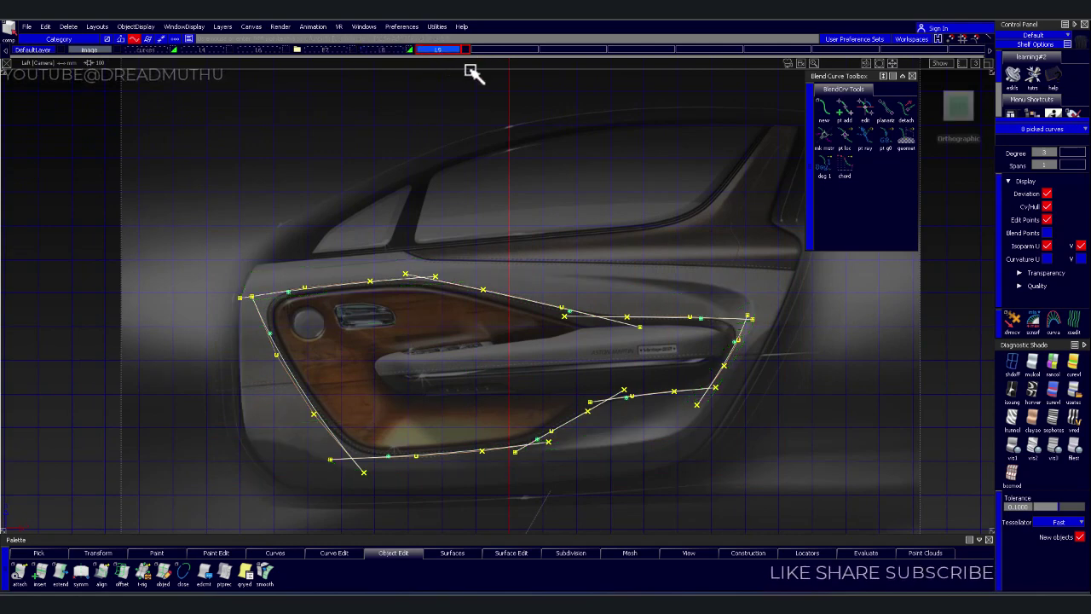
left_click(676, 347)
Colour layer L9 yellow and zoom back in on the door pocket
scroll(680, 316, "up", 2)
scroll(716, 318, "up", 2)
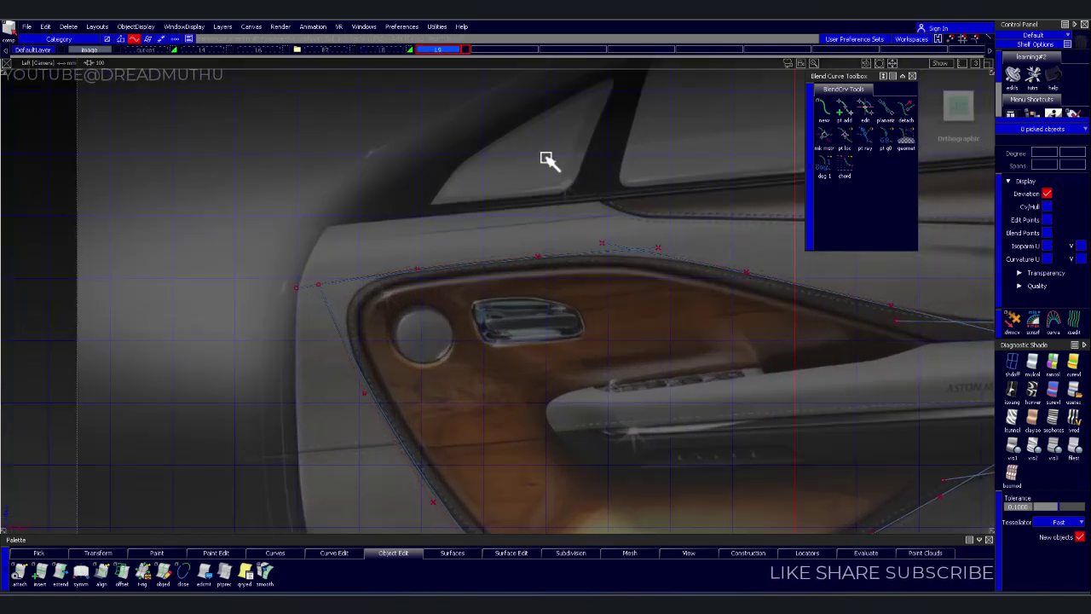
left_click(465, 48)
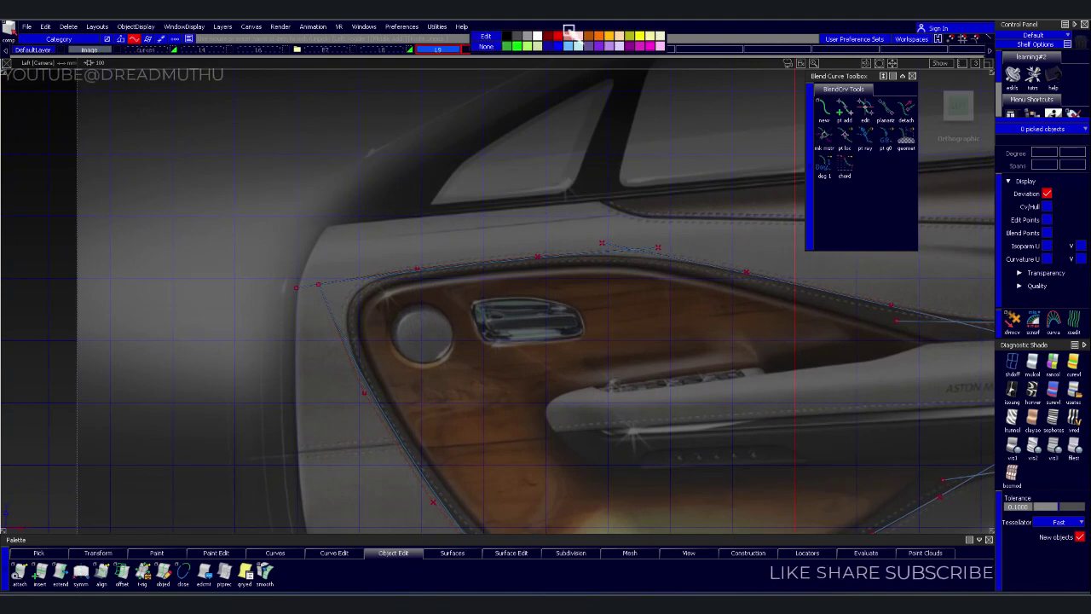
left_click(641, 34)
scroll(512, 294, "down", 2)
middle_click_drag(478, 307, 462, 346, "alt+shift")
mouse_move(461, 347)
right_mouse_down("alt+shift")
mouse_move(451, 355)
mouse_move(509, 356)
right_mouse_up("alt+shift")
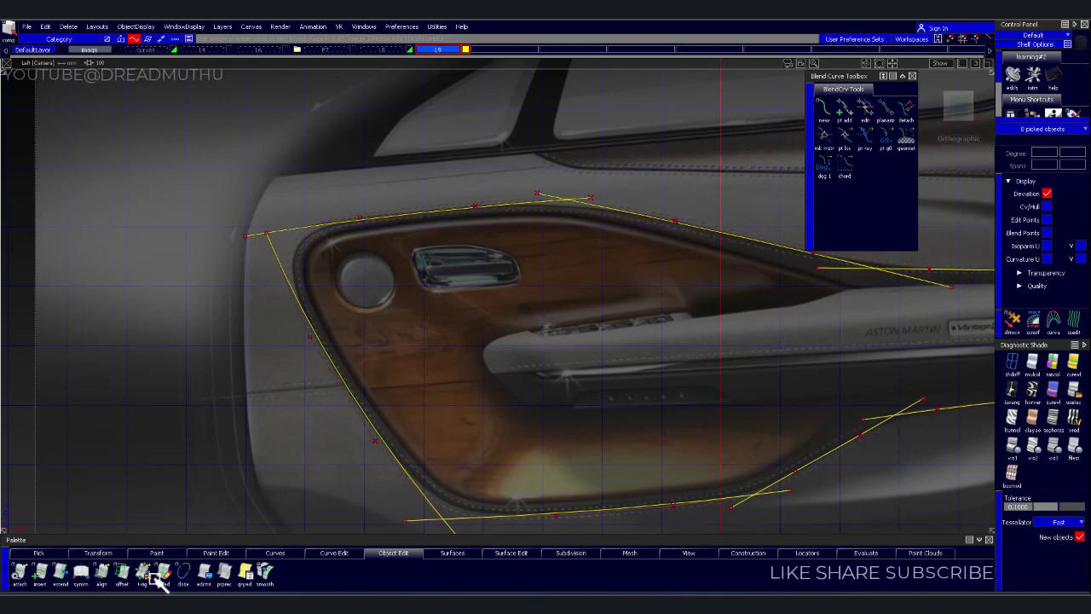
In the Blend Curve Toolbox, blend the upper-left outline curve into the upper-right curve along the top edge
left_click(282, 552)
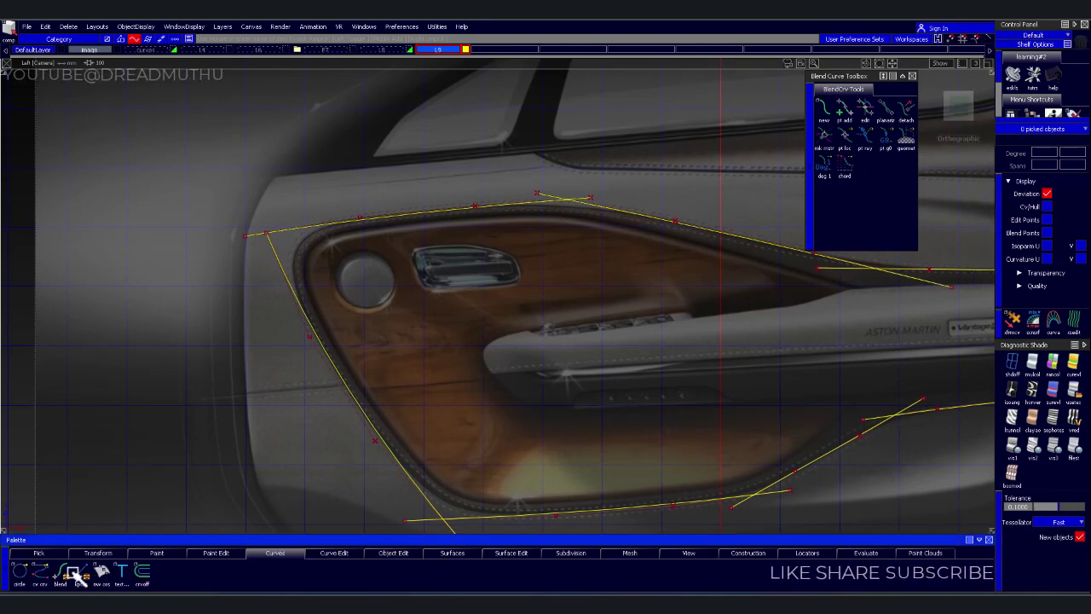
left_click(64, 577)
mouse_move(385, 409)
right_mouse_down("alt+shift")
mouse_move(353, 531)
mouse_move(372, 480)
mouse_move(429, 444)
mouse_move(410, 429)
mouse_move(493, 390)
right_mouse_up("alt+shift")
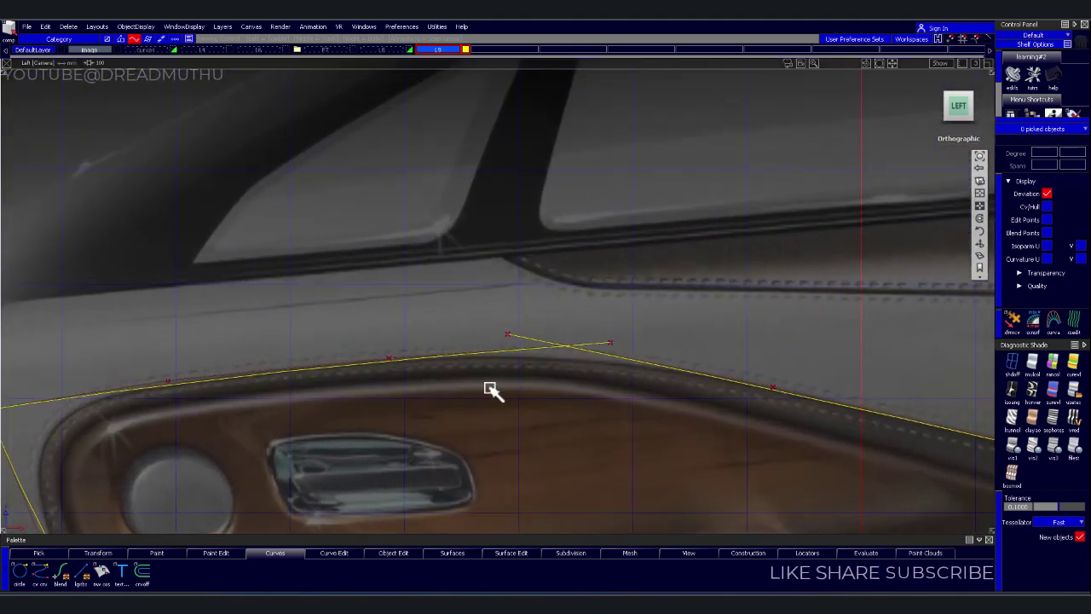
left_click(435, 362)
left_click(60, 573)
left_click(819, 105)
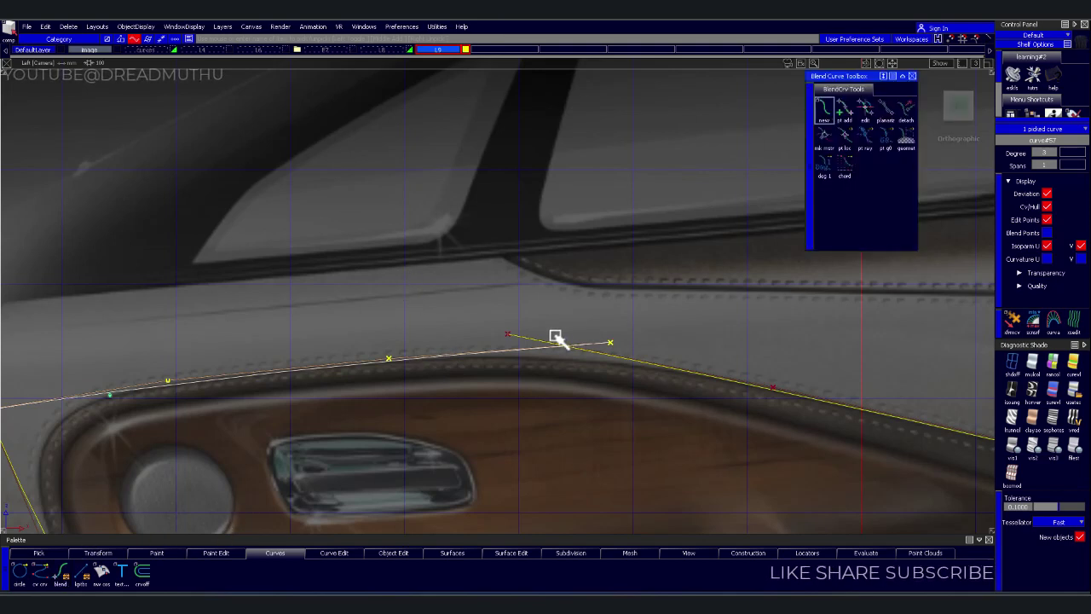
left_click(443, 356)
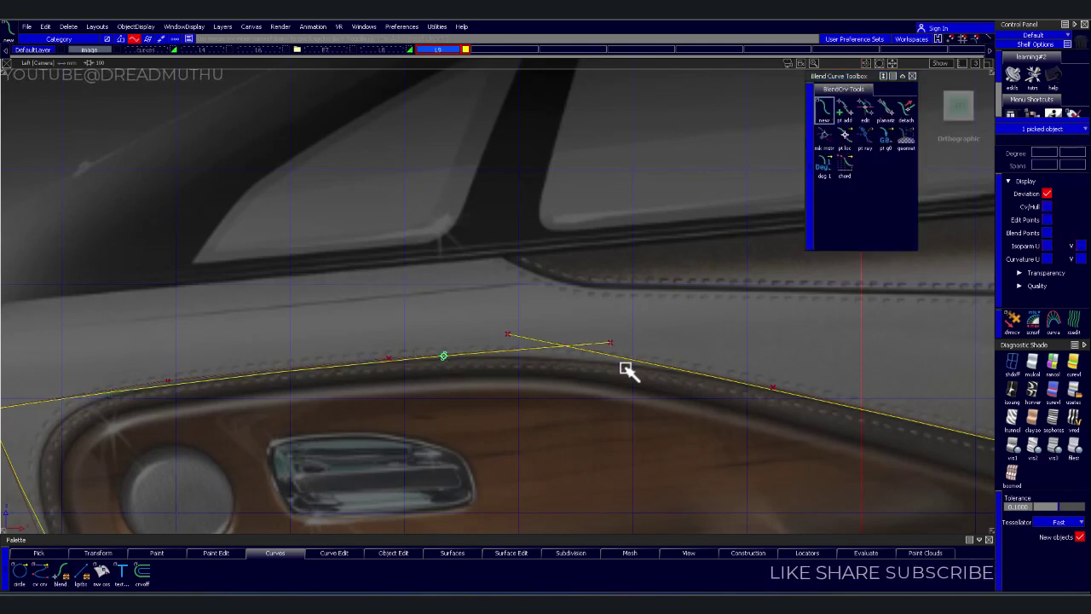
left_click(674, 370)
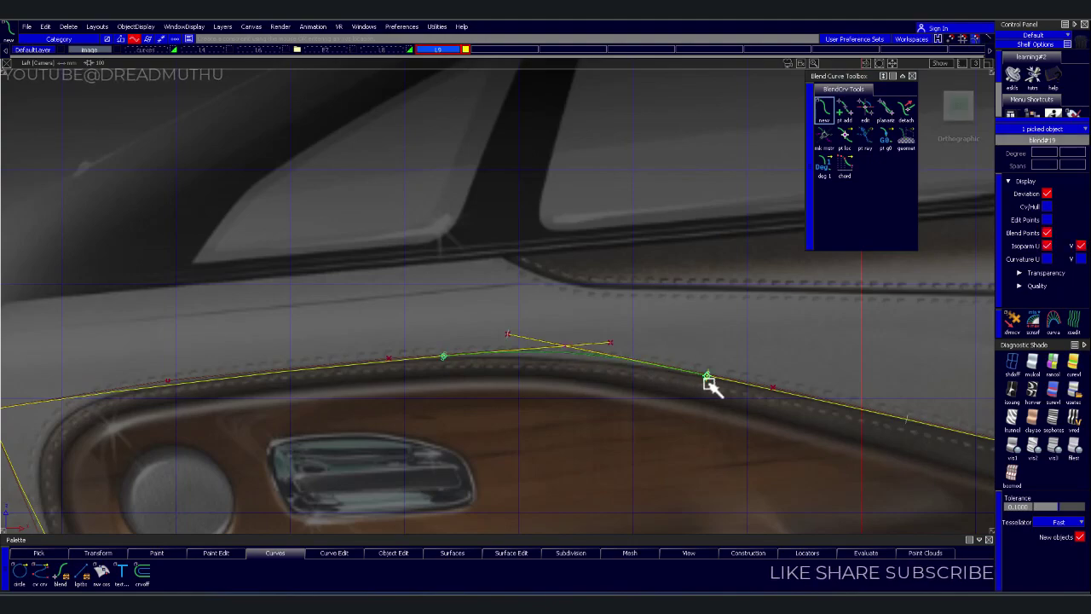
Blend the upper-left corner (top edge to left diagonal) and the lower-left corner (diagonal to bottom edge)
right_click_drag(670, 415, 614, 346, "alt+shift")
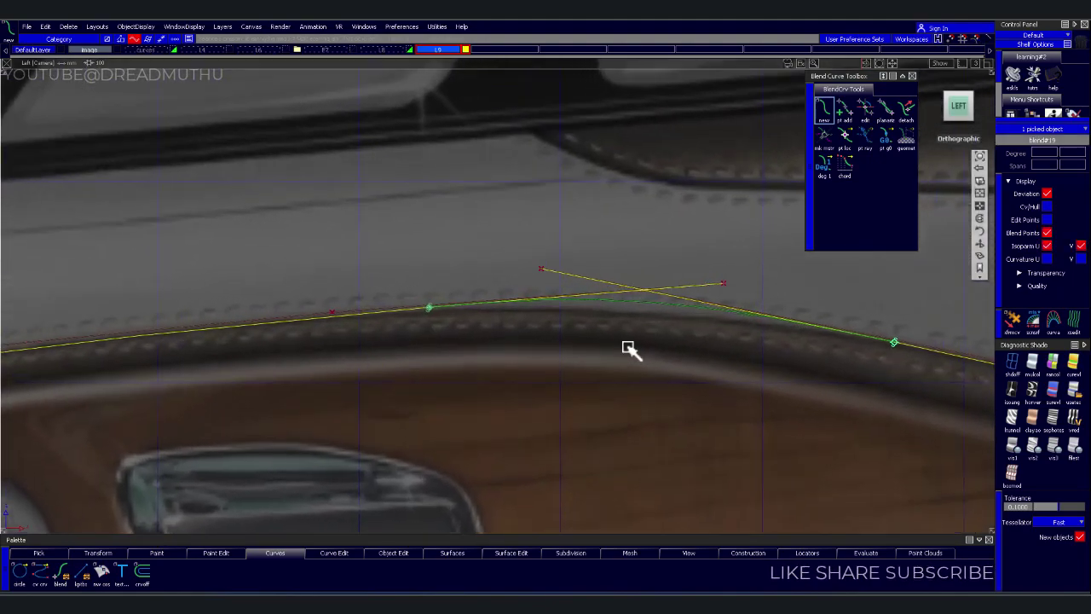
middle_click_drag(614, 345, 655, 390, "alt+shift")
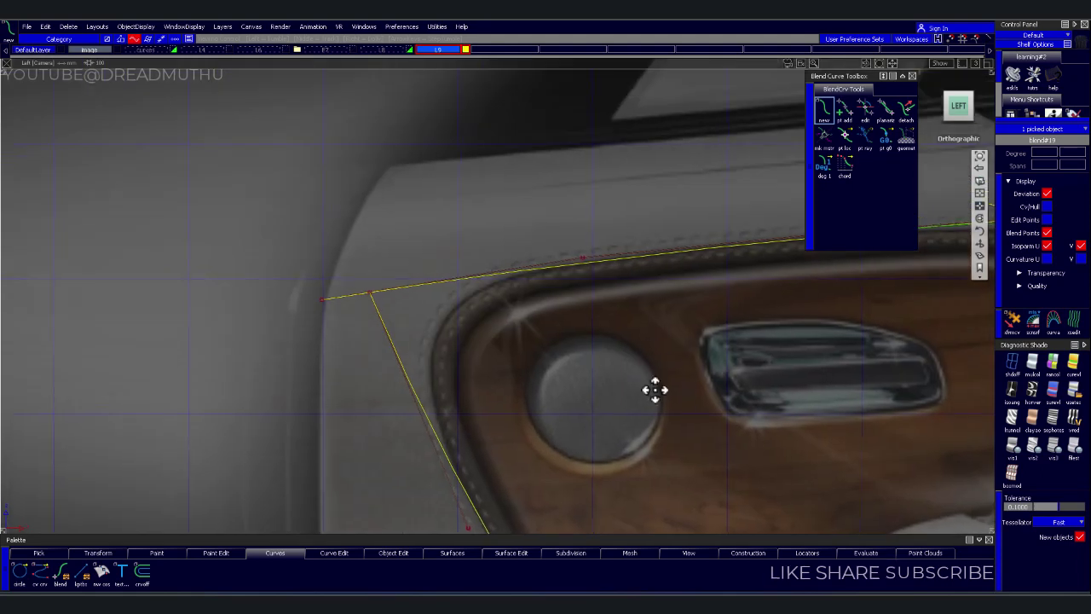
left_click(550, 268)
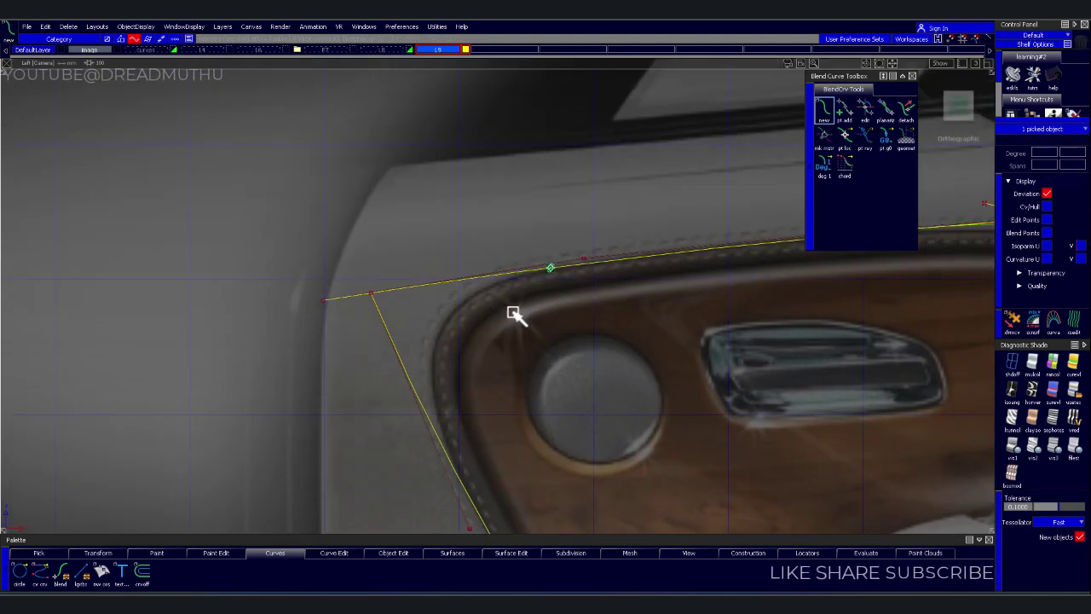
left_click(458, 479)
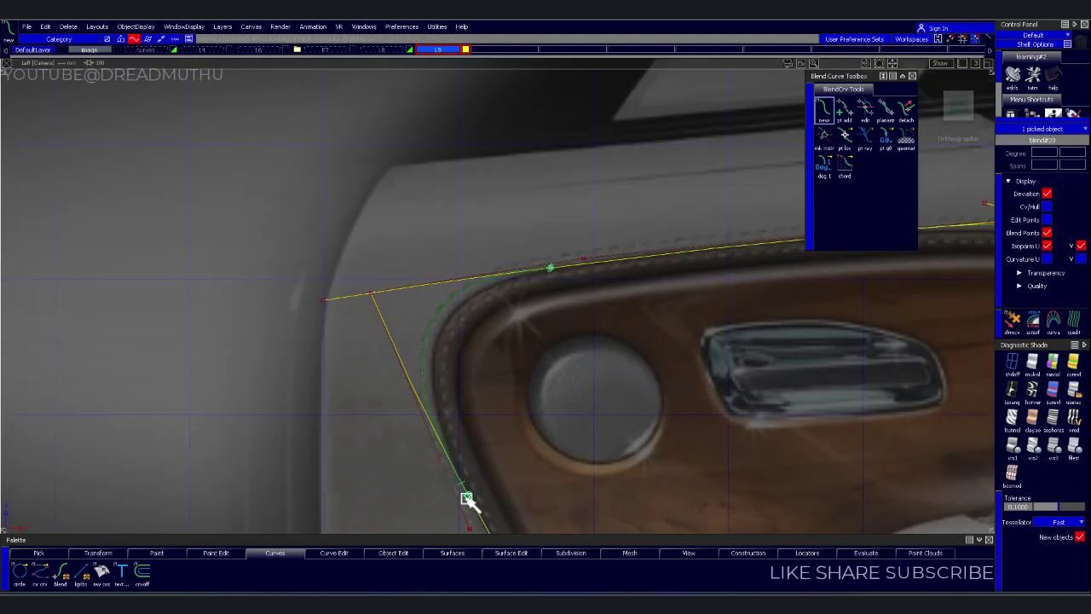
middle_click_drag(471, 498, 540, 424, "alt+shift")
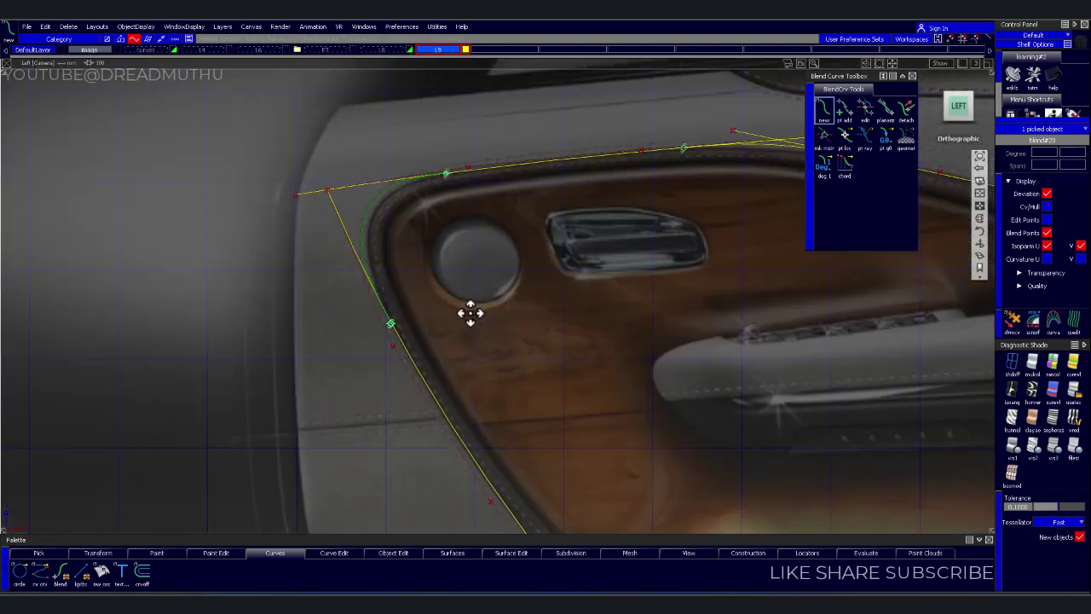
mouse_move(540, 423)
right_mouse_down("alt+shift")
mouse_move(560, 324)
mouse_move(439, 304)
right_mouse_up("alt+shift")
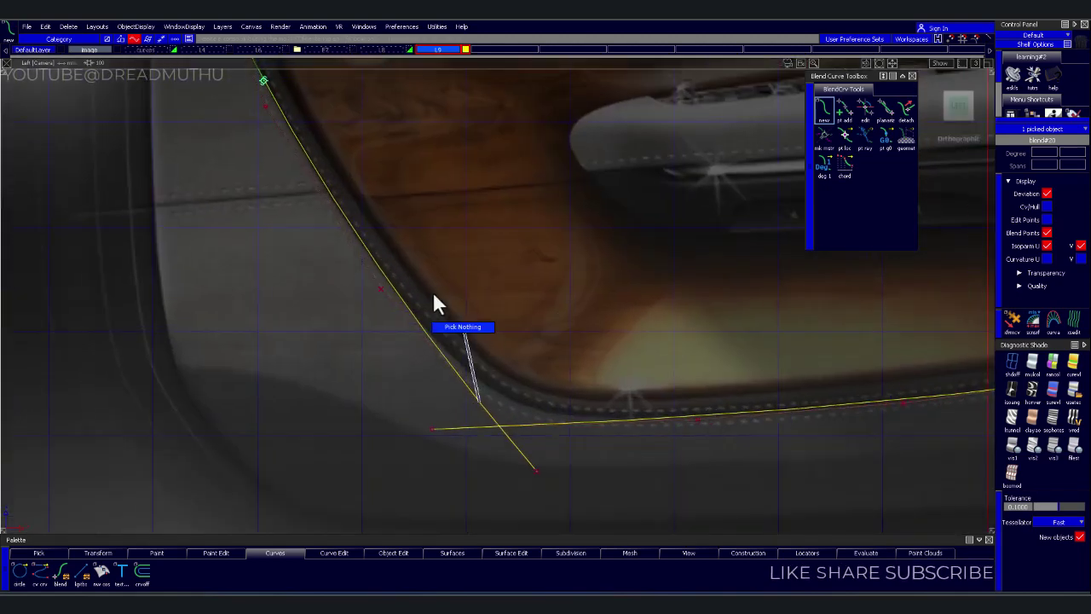
left_click(390, 284)
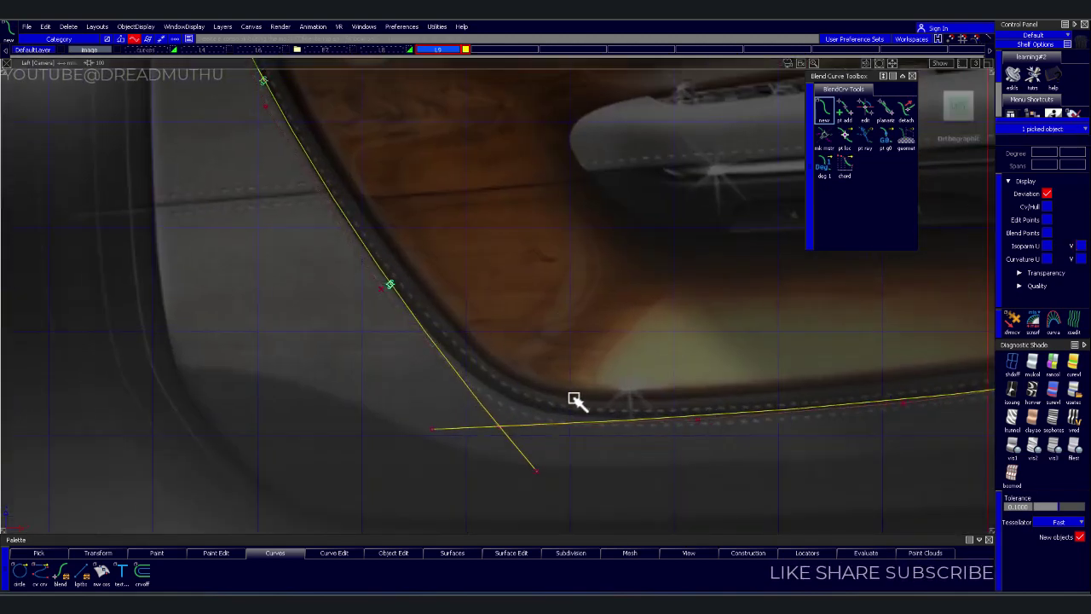
left_click(665, 420)
left_click(704, 382)
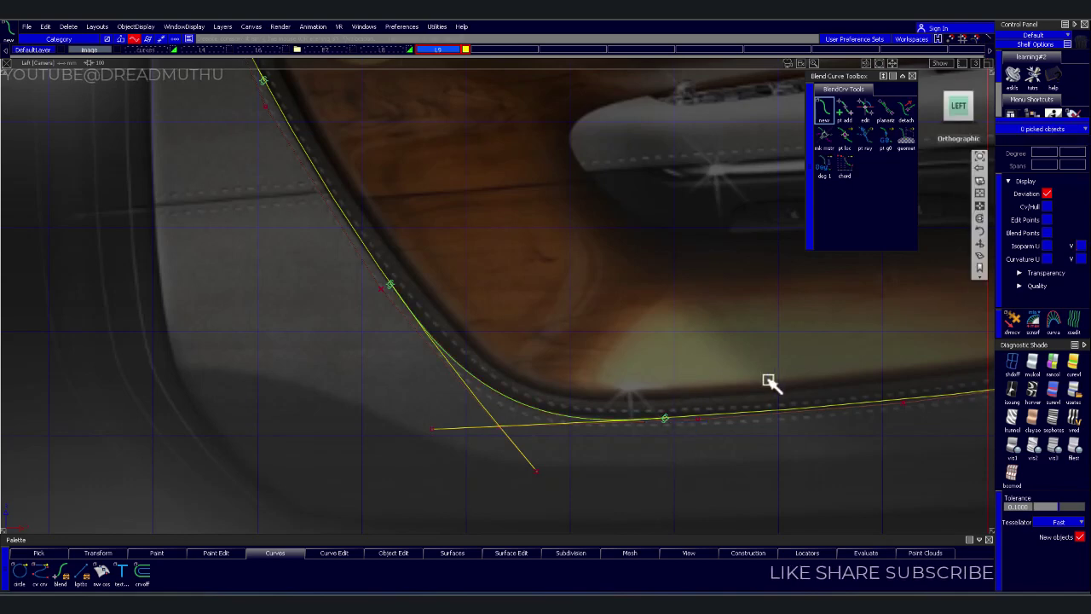
Blend the lower-right corner onto the rising diagonal and join that diagonal to the near-horizontal line
middle_click_drag(704, 383, 625, 433, "alt+shift")
mouse_move(625, 433)
right_mouse_down("alt+shift")
mouse_move(555, 419)
mouse_move(590, 363)
right_mouse_up("alt+shift")
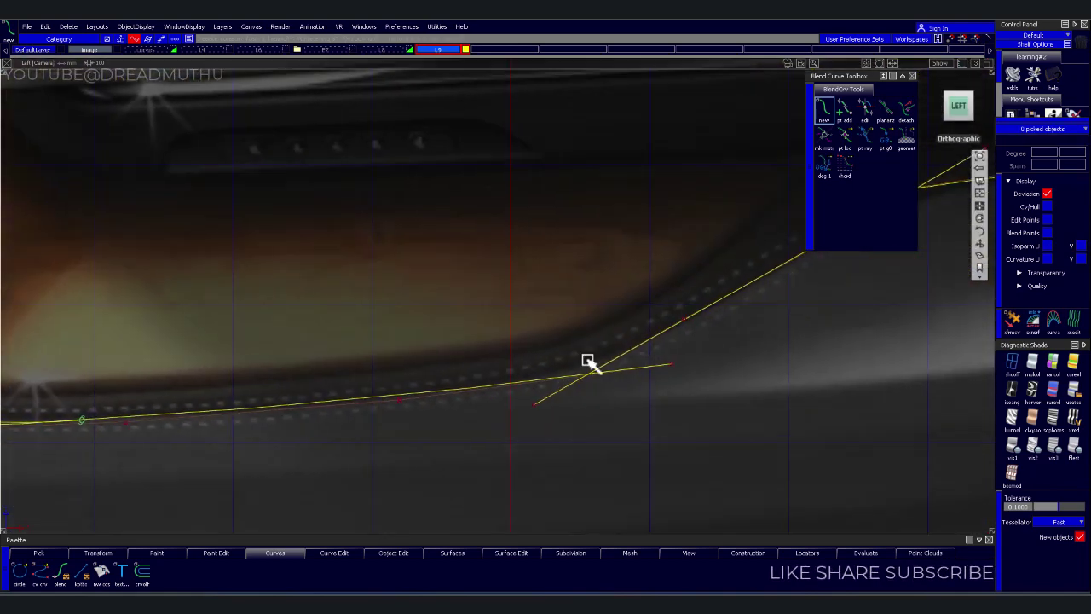
left_click(462, 390)
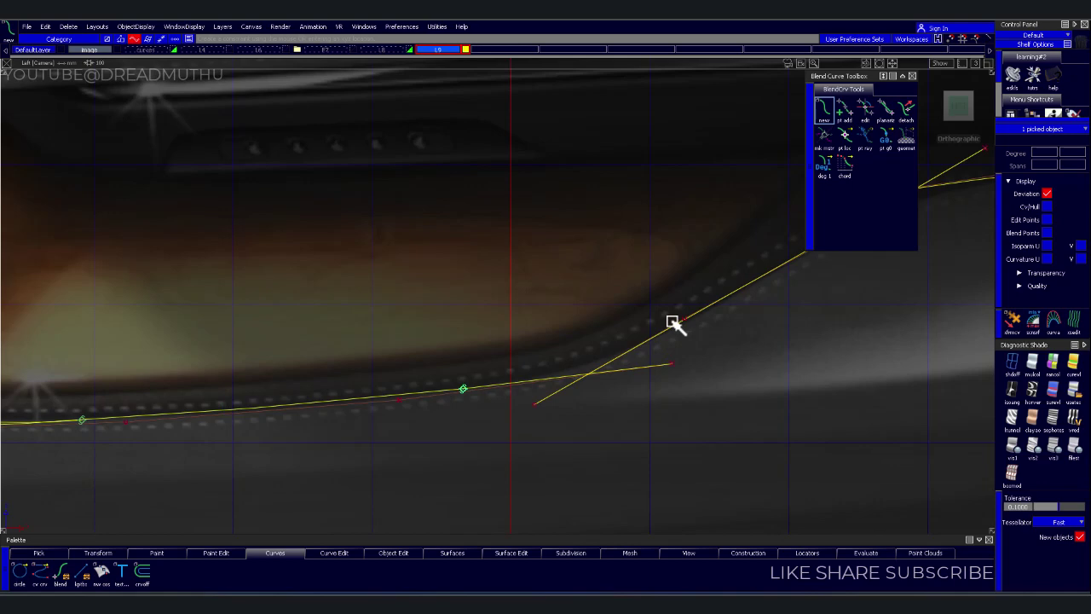
left_click(702, 314)
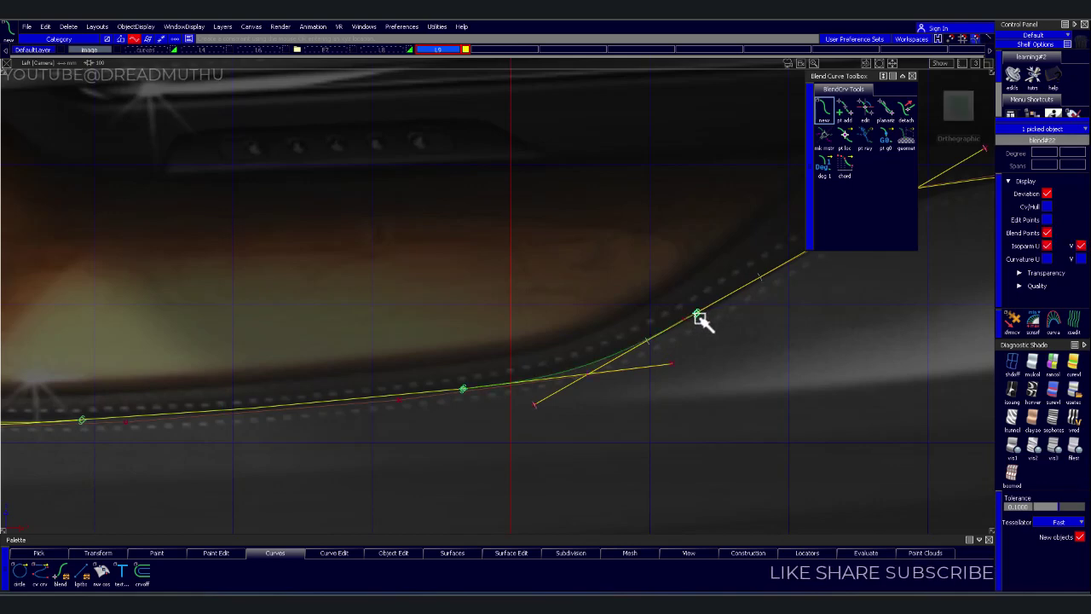
mouse_move(743, 389)
right_mouse_down("alt+shift")
mouse_move(770, 370)
mouse_move(486, 442)
mouse_move(580, 383)
right_mouse_up("alt+shift")
left_click(375, 411)
left_click(797, 268)
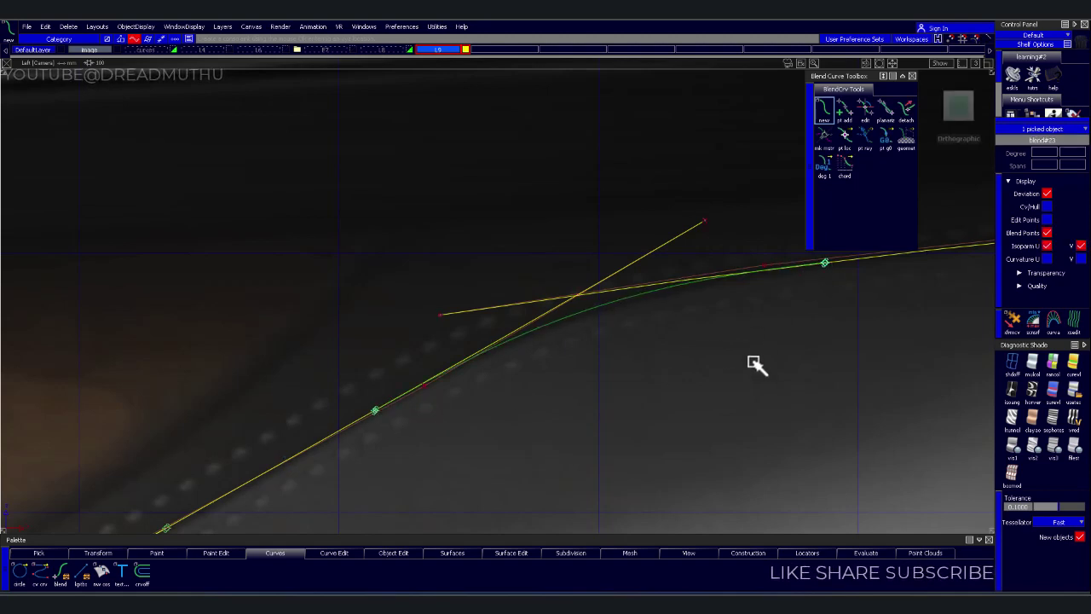
left_click(794, 344)
Blend the corners beside the Aston Martin badge, joining the lower line, the steep line and the top curve
middle_click_drag(793, 343, 531, 449, "alt+shift")
middle_click_drag(699, 409, 562, 405, "alt+shift")
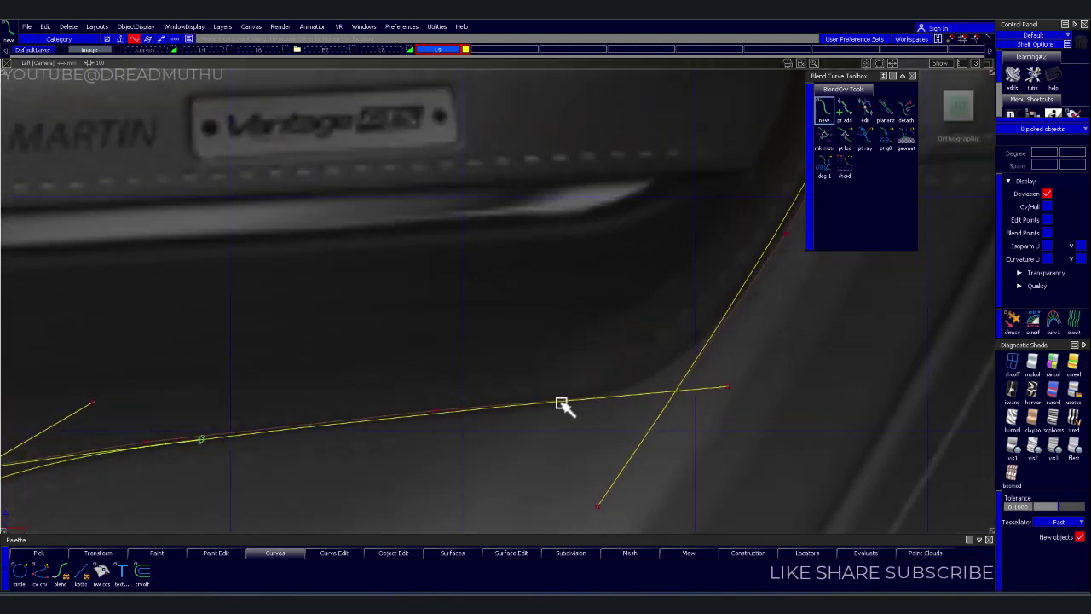
left_click(494, 410)
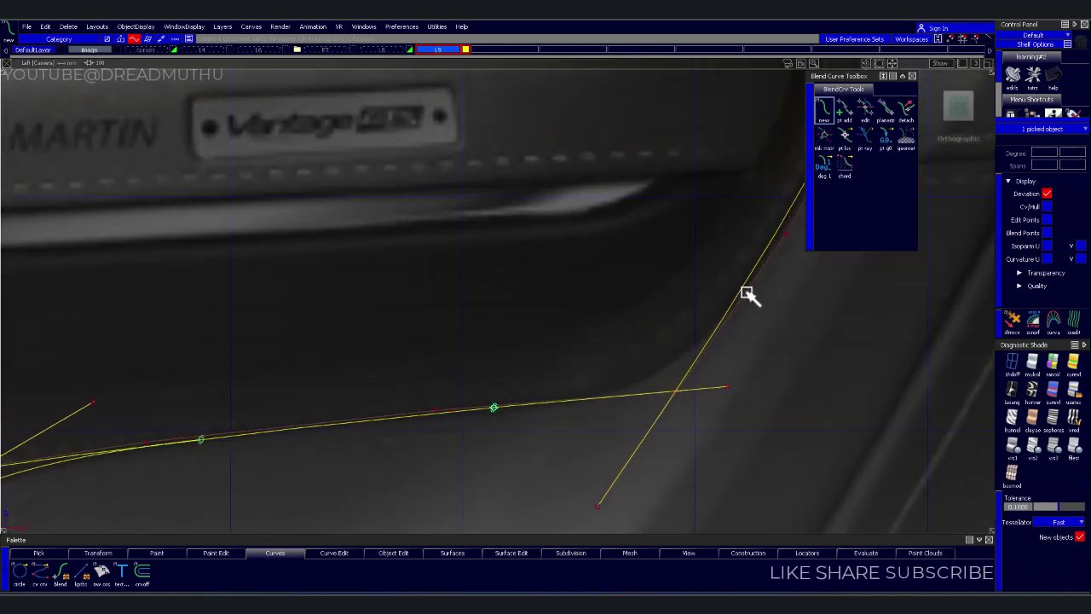
left_click_drag(745, 286, 762, 257)
mouse_move(761, 256)
right_mouse_down("alt+shift")
mouse_move(747, 333)
mouse_move(645, 407)
right_mouse_up("alt+shift")
mouse_move(682, 334)
middle_mouse_down("alt+shift")
mouse_move(681, 348)
mouse_move(608, 377)
middle_mouse_up("alt+shift")
left_click(600, 397)
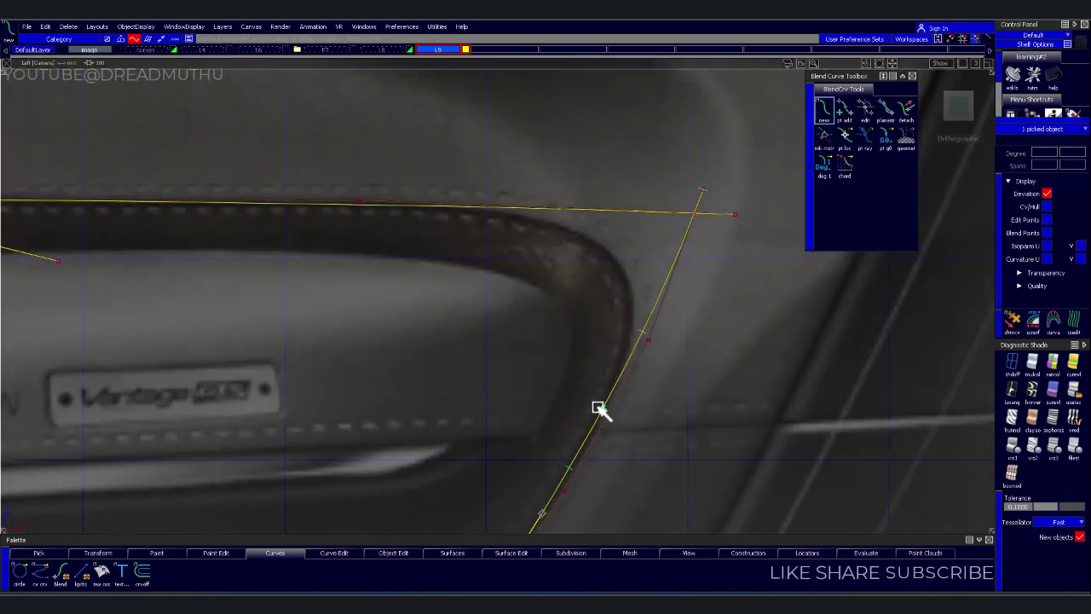
left_click(600, 409)
left_click_drag(469, 208, 437, 209)
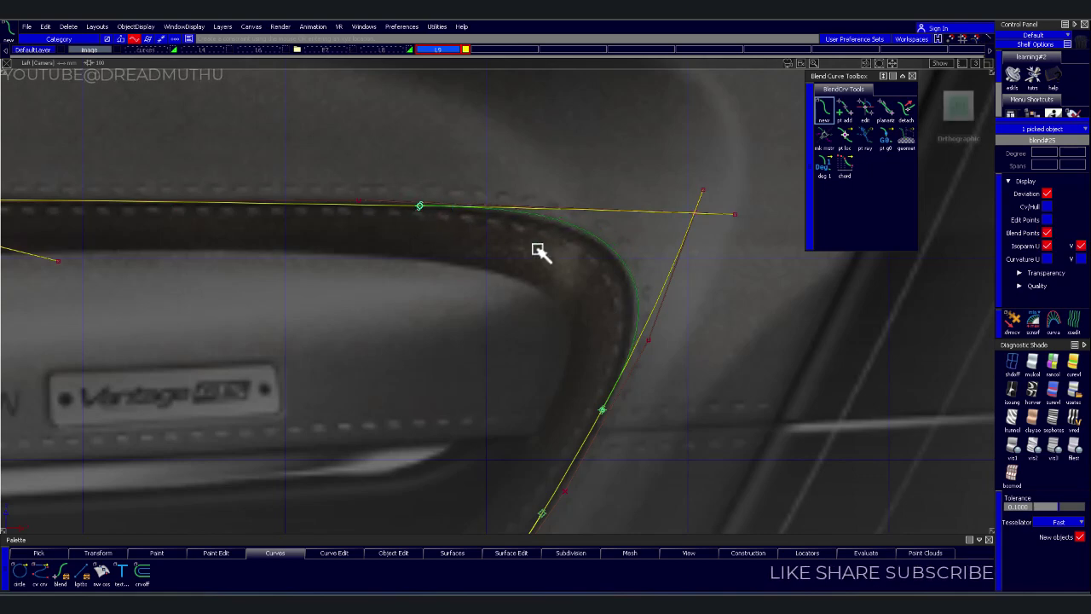
Blend the last top-edge corner from the horizontal curve to the upper-left curve, then zoom out
mouse_move(628, 243)
right_mouse_down("alt+shift")
mouse_move(338, 295)
mouse_move(505, 320)
mouse_move(436, 307)
right_mouse_up("alt+shift")
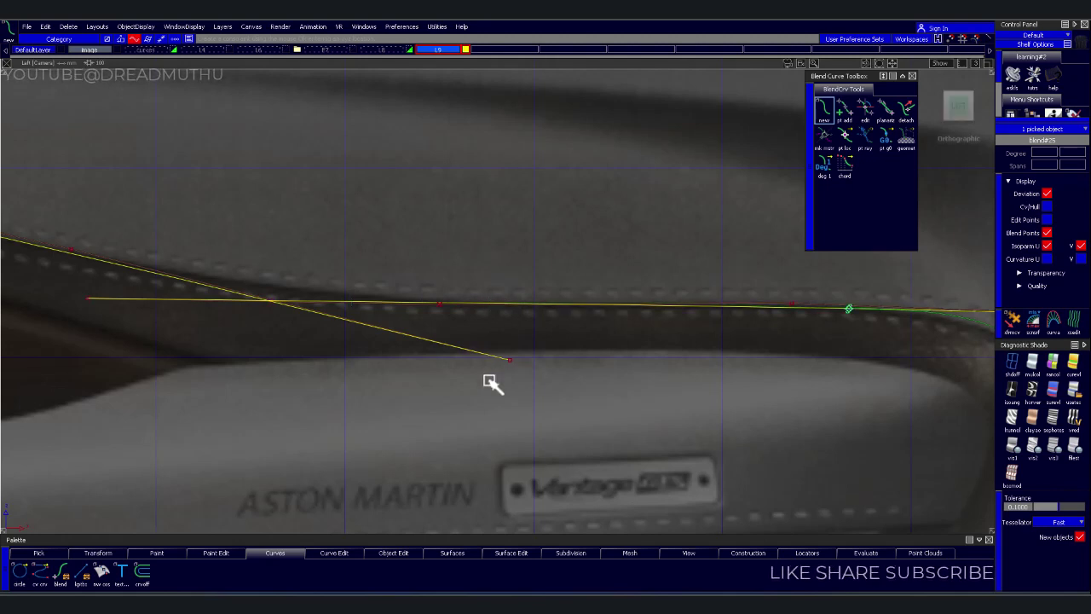
left_click(486, 309)
left_click(490, 304)
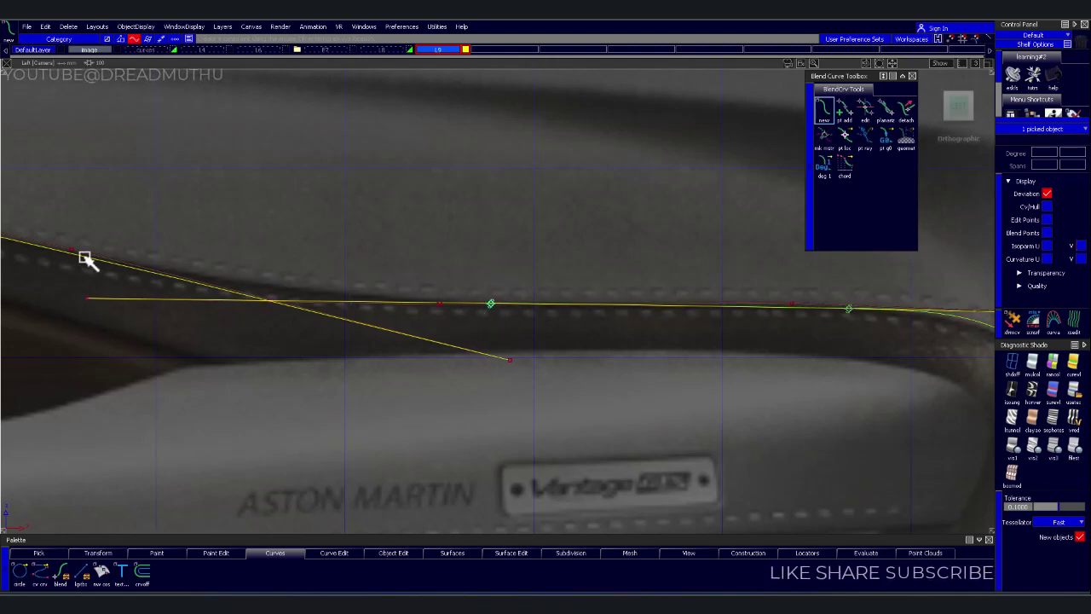
left_click(26, 244)
scroll(329, 305, "down", 3)
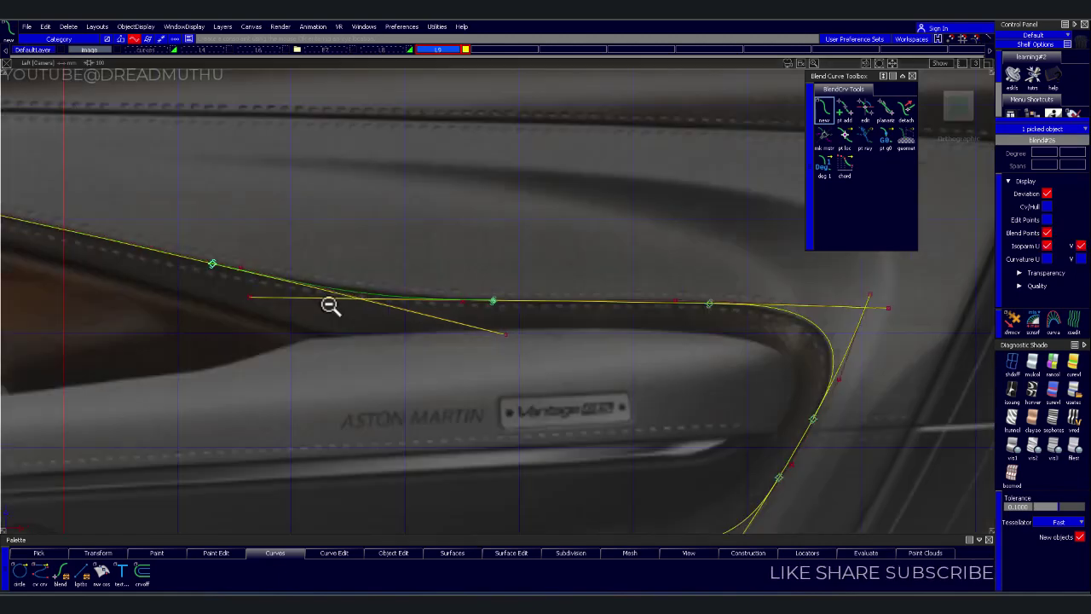
middle_click_drag(329, 304, 621, 395, "alt+shift")
scroll(451, 401, "up", 2)
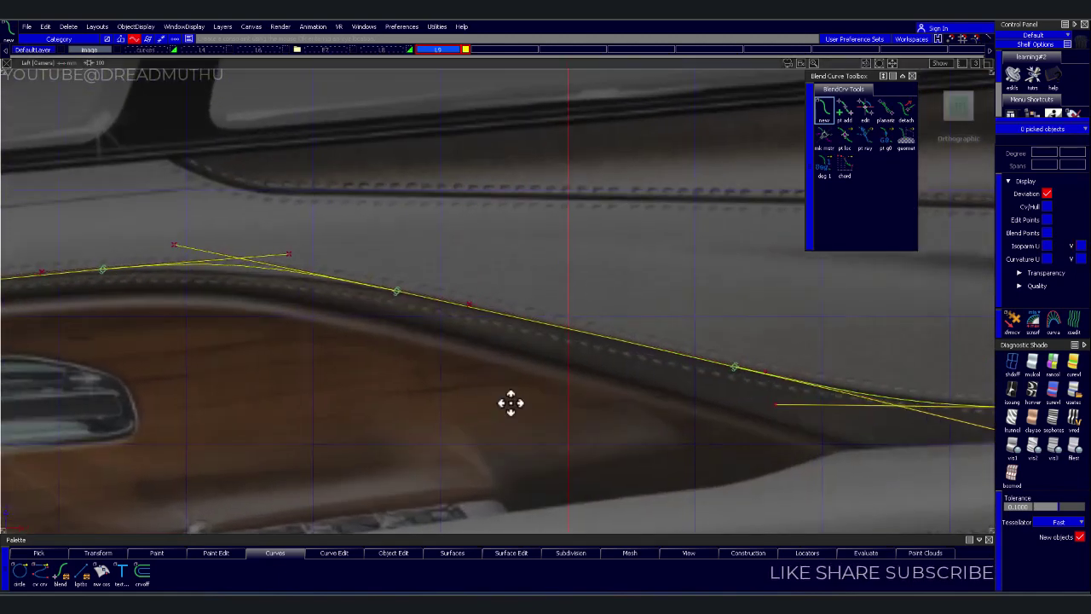
scroll(555, 390, "up", 2)
left_click(865, 115)
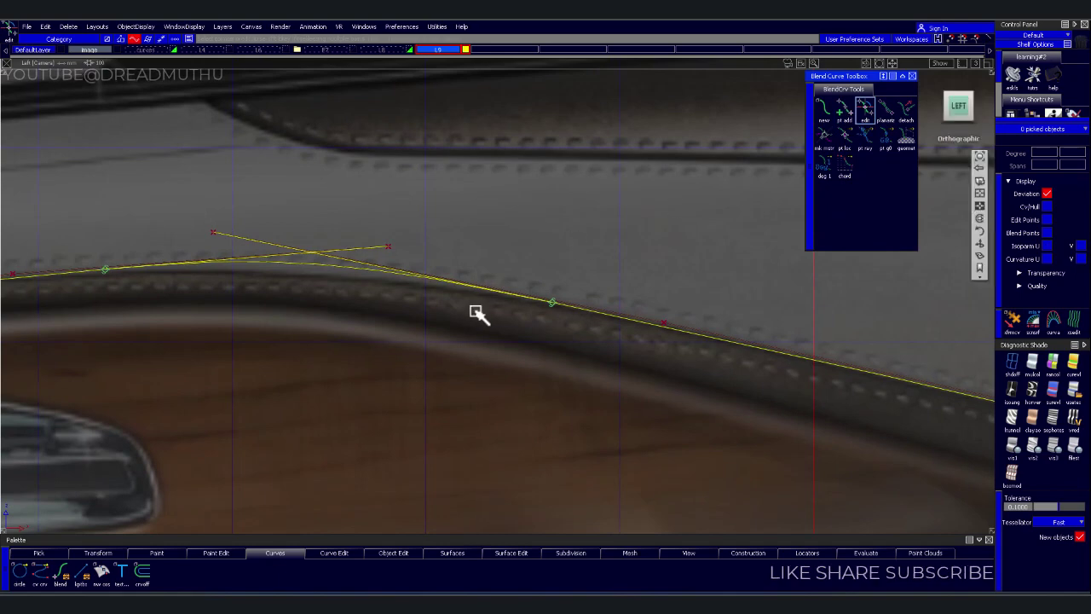
Slide the first blend's end along its curve and its point left along the top outline
scroll(529, 312, "up", 2)
left_click_drag(593, 311, 791, 357)
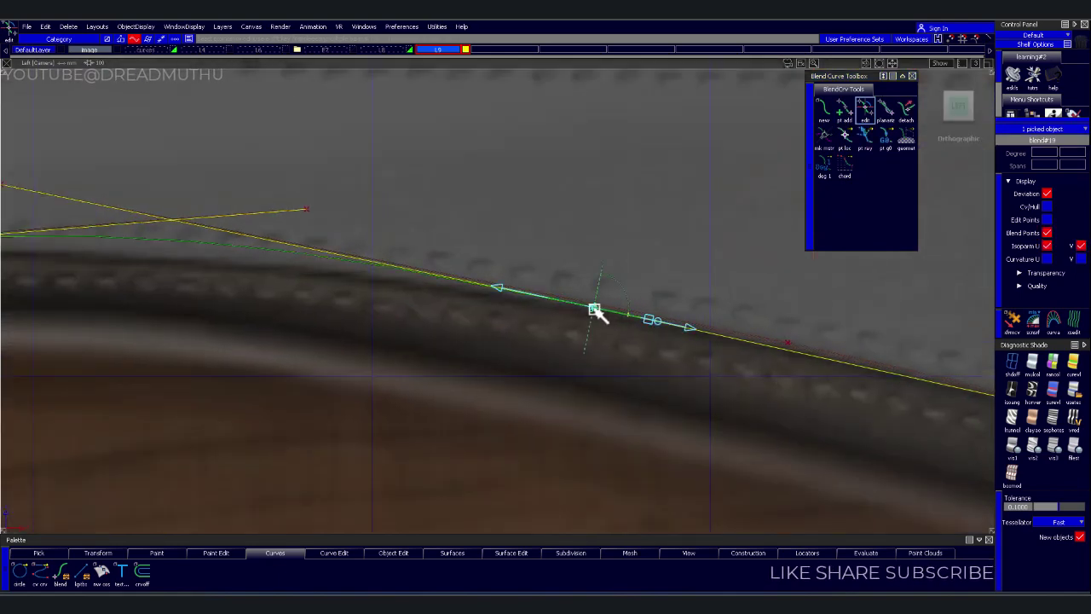
scroll(751, 367, "down", 3)
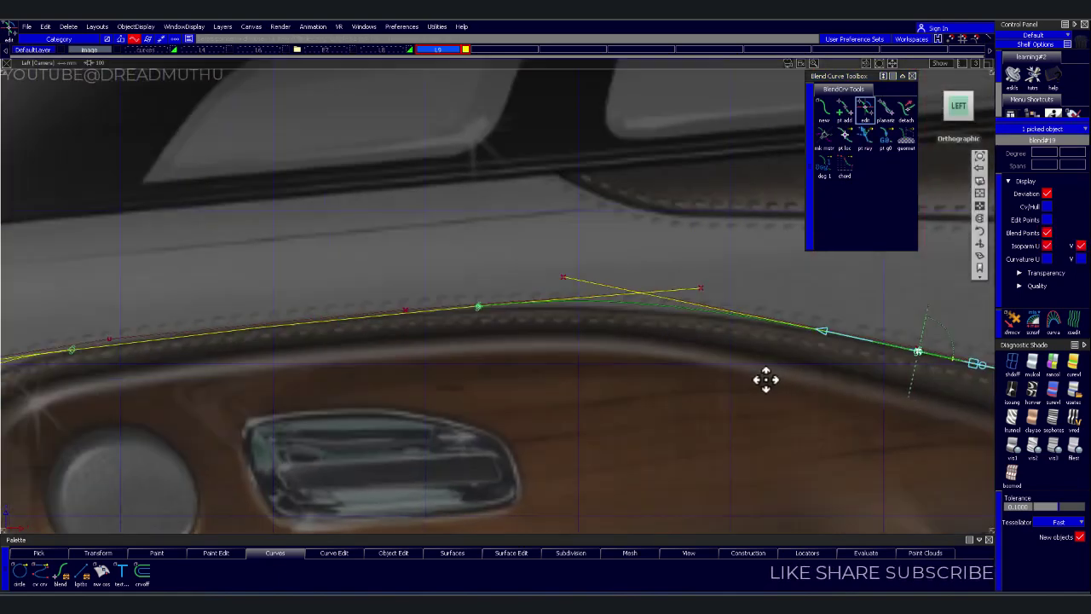
scroll(524, 324, "up", 2)
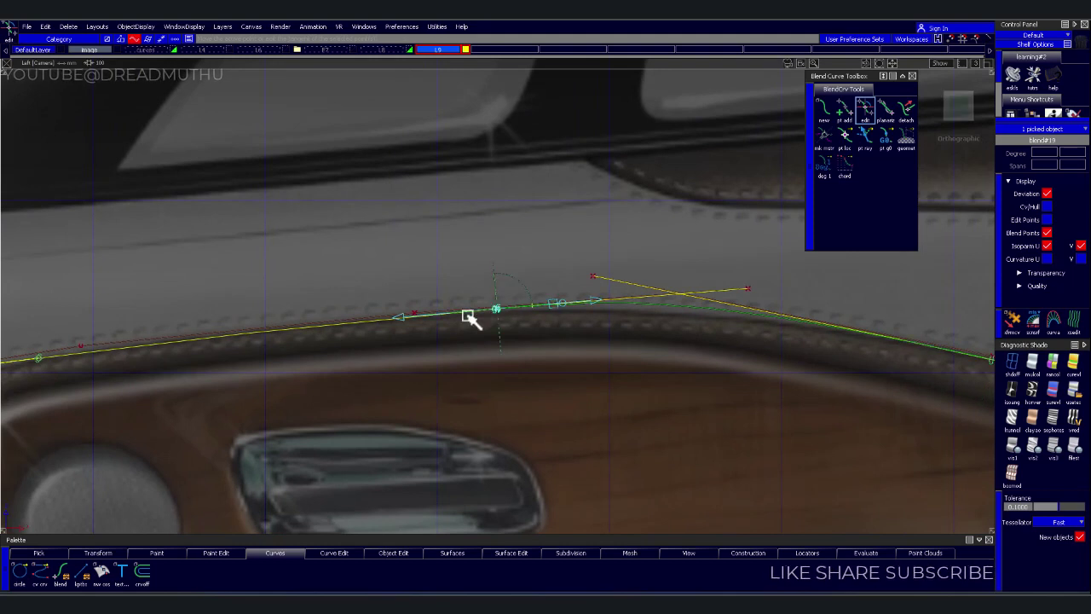
left_click_drag(496, 308, 290, 327)
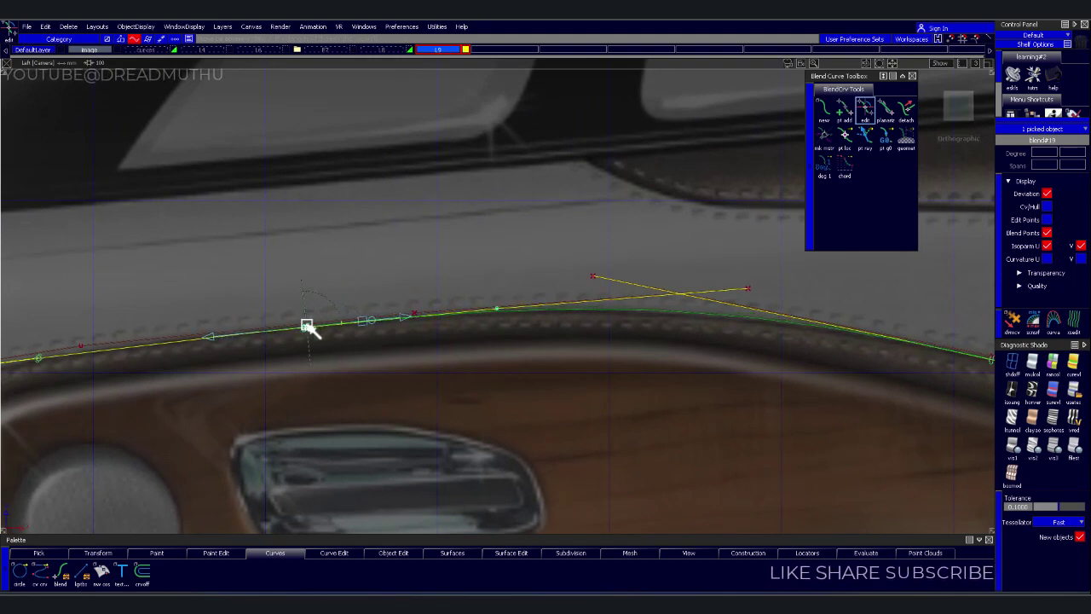
right_click_drag(290, 327, 482, 361, "alt+shift")
middle_click_drag(629, 327, 626, 344, "alt+shift")
mouse_move(626, 343)
right_mouse_down("alt+shift")
mouse_move(546, 341)
mouse_move(540, 329)
right_mouse_up("alt+shift")
right_click_drag(424, 322, 460, 312, "alt+shift")
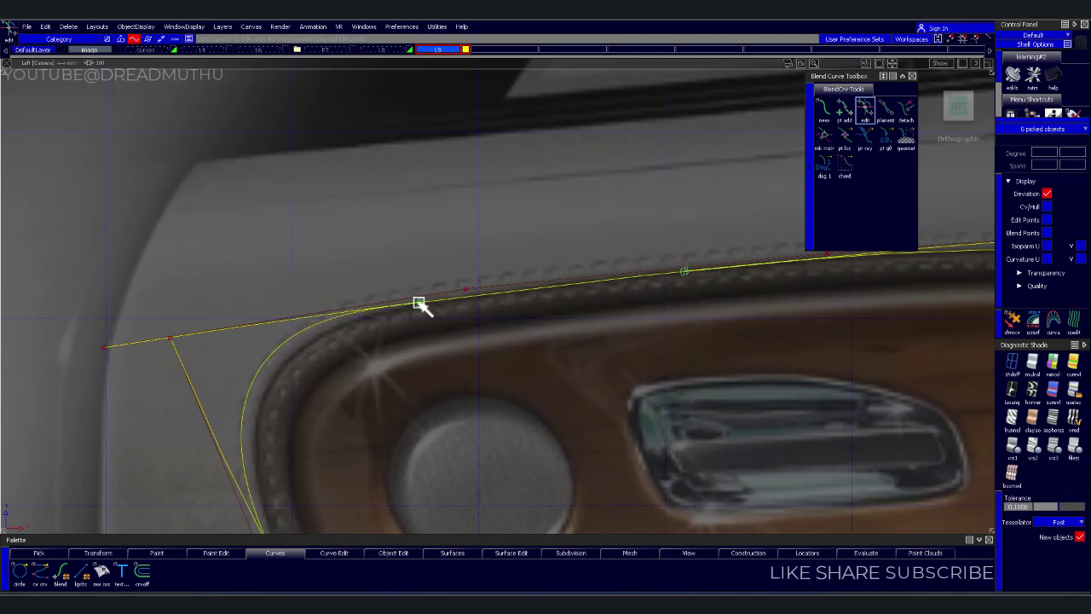
Slide the corner blend's upper end right along the top outline and its lower end down the side outline
left_click(419, 304)
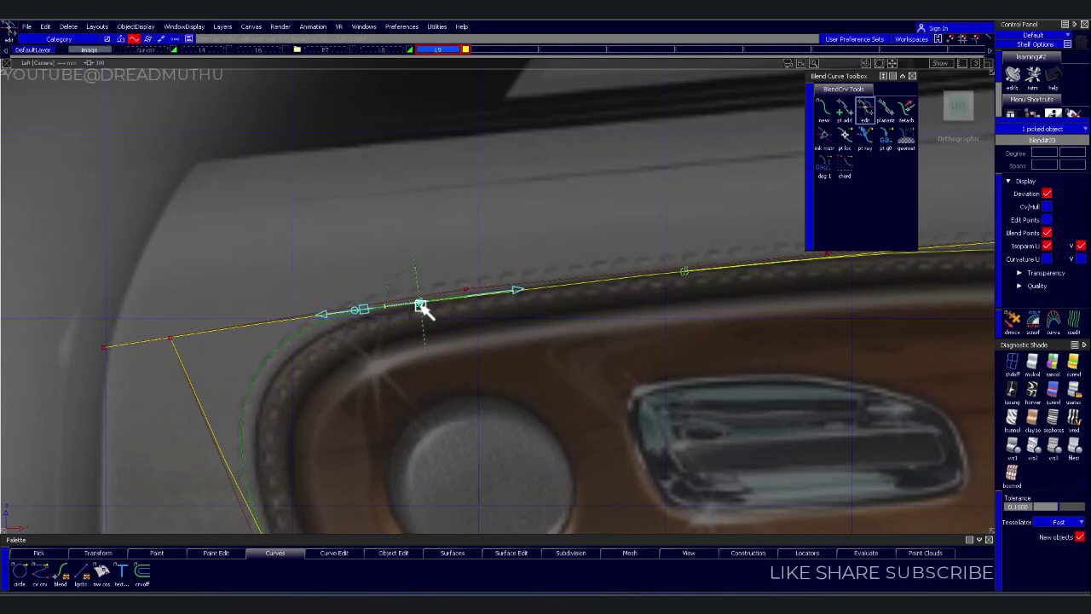
left_click_drag(420, 304, 486, 297)
right_click_drag(485, 297, 509, 343, "alt+shift")
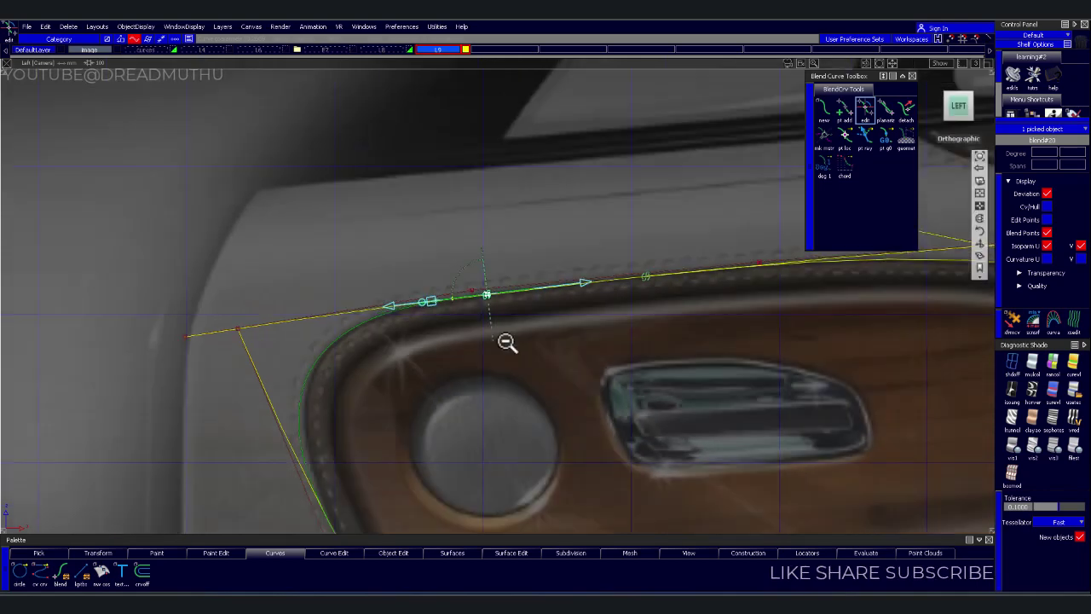
middle_click_drag(509, 343, 521, 264, "alt+shift")
left_click(370, 388)
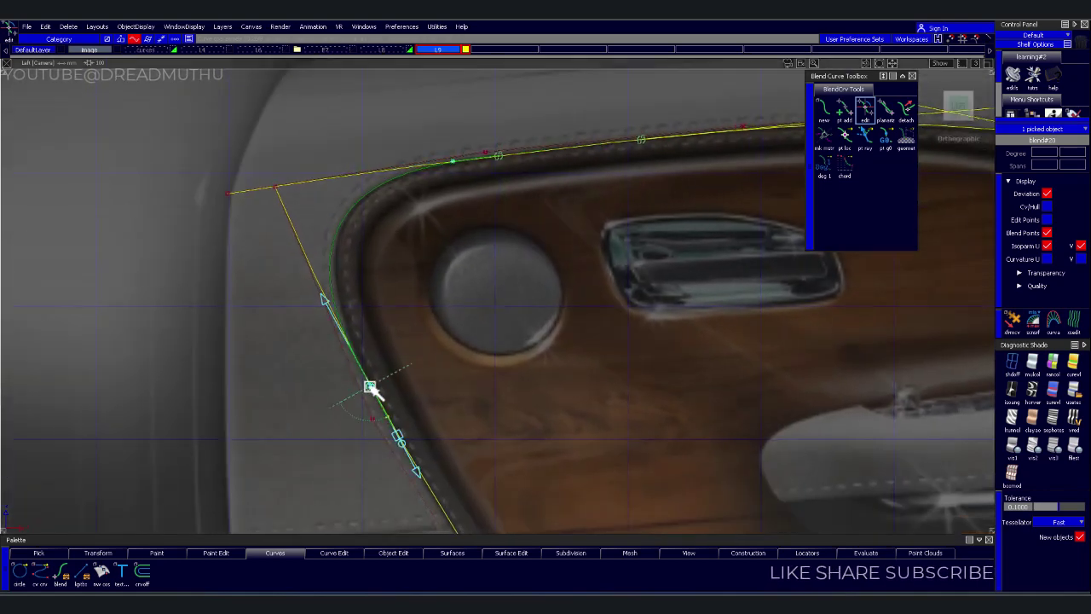
left_click_drag(375, 386, 403, 436)
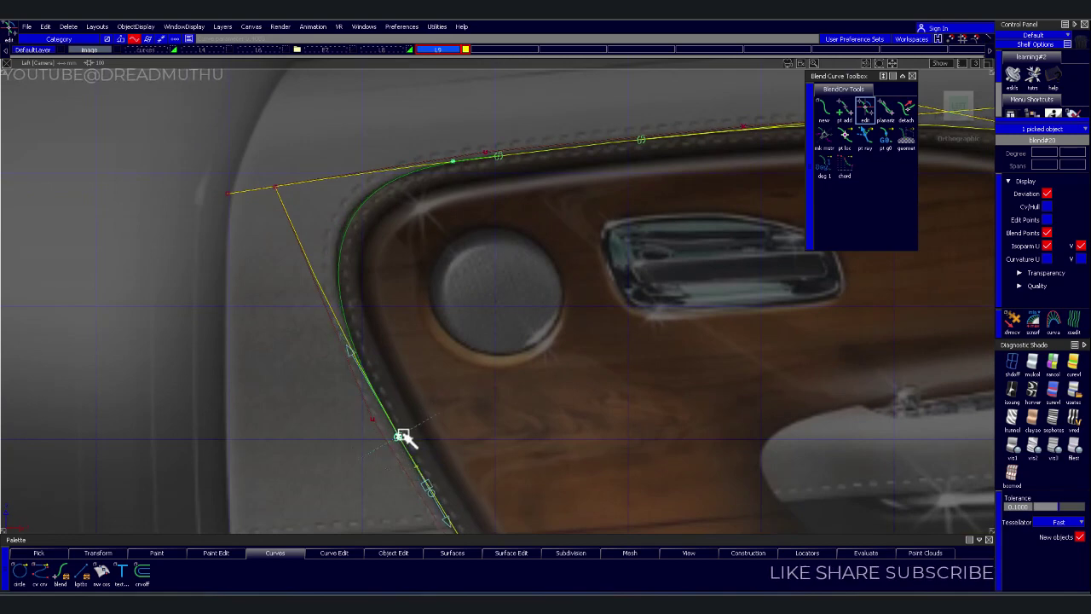
Nudge the top blend point back left along the curve and finish adjusting the corner
scroll(457, 370, "down", 2)
middle_click_drag(458, 370, 500, 410, "alt+shift")
scroll(608, 409, "up", 3)
scroll(629, 309, "up", 2)
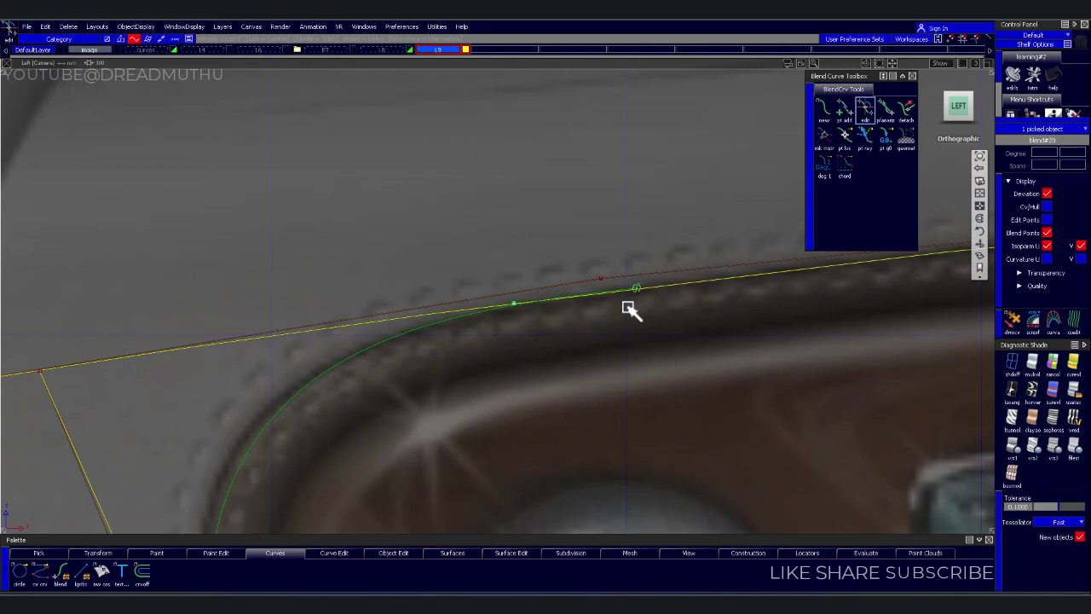
mouse_move(640, 288)
left_mouse_down()
mouse_move(570, 310)
mouse_move(653, 310)
left_mouse_up()
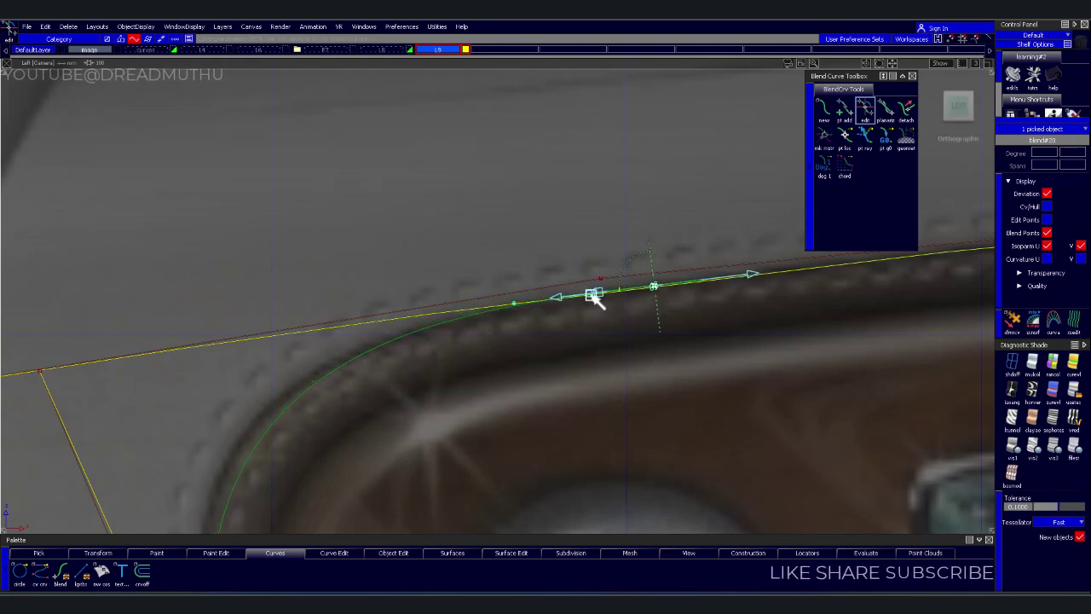
left_click(594, 299)
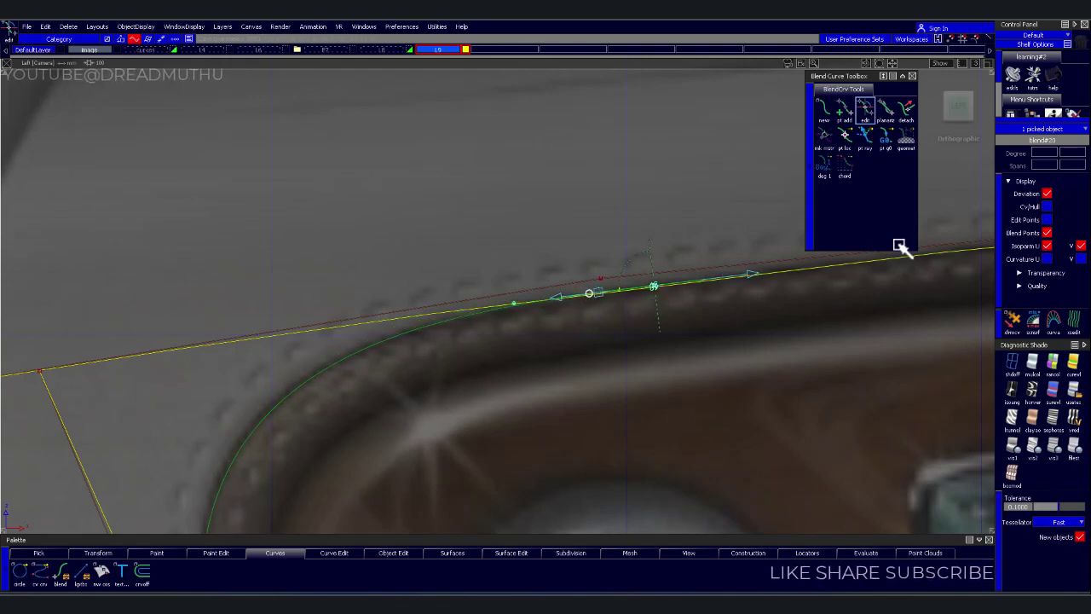
scroll(604, 431, "up", 3)
mouse_move(604, 431)
middle_mouse_down("alt+shift")
mouse_move(572, 375)
mouse_move(559, 446)
middle_mouse_up("alt+shift")
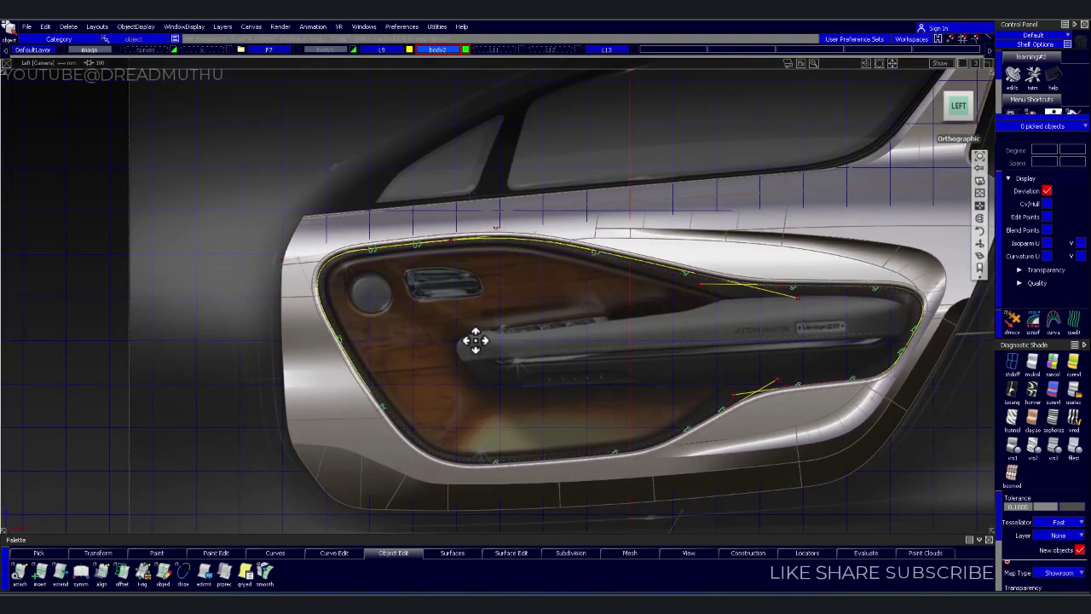
Zoom and reframe to review the whole door panel with its rounded yellow outline
mouse_move(476, 340)
right_mouse_down("alt+shift")
mouse_move(451, 338)
mouse_move(520, 324)
mouse_move(571, 361)
mouse_move(408, 372)
mouse_move(458, 364)
mouse_move(424, 353)
mouse_move(708, 416)
right_mouse_up("alt+shift")
mouse_move(360, 285)
right_mouse_down("alt+shift")
mouse_move(426, 275)
mouse_move(415, 201)
right_mouse_up("alt+shift")
right_click_drag(361, 227, 413, 285, "alt+shift")
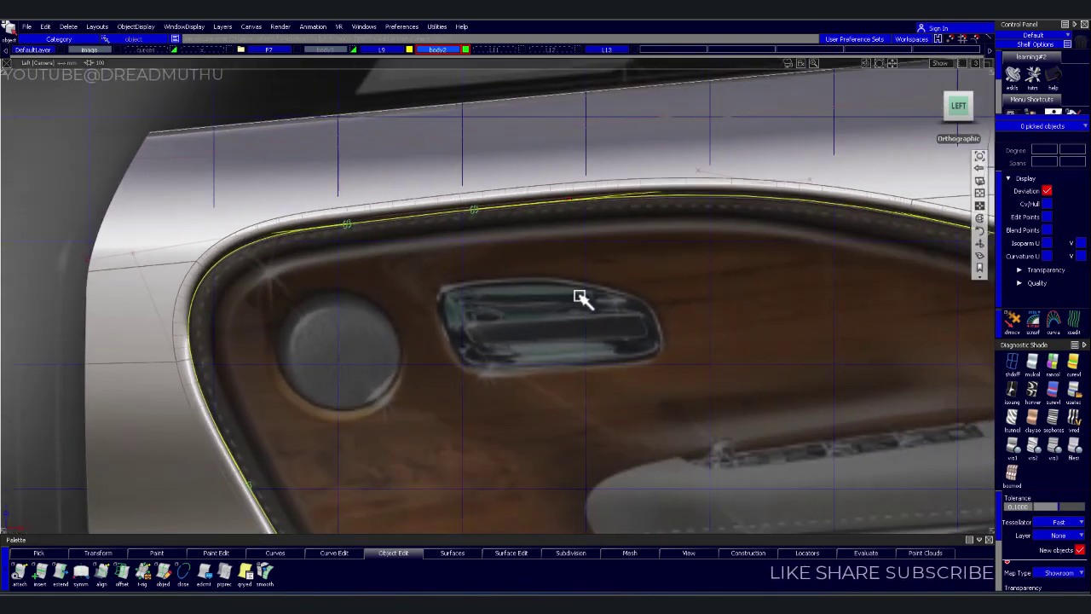
right_click_drag(585, 297, 504, 287, "alt+shift")
mouse_move(275, 214)
right_mouse_down("alt+shift")
mouse_move(421, 254)
mouse_move(312, 219)
mouse_move(250, 216)
right_mouse_up("alt+shift")
middle_click_drag(470, 214, 517, 295, "alt+shift")
mouse_move(516, 295)
right_mouse_down("alt+shift")
mouse_move(395, 273)
mouse_move(298, 216)
right_mouse_up("alt+shift")
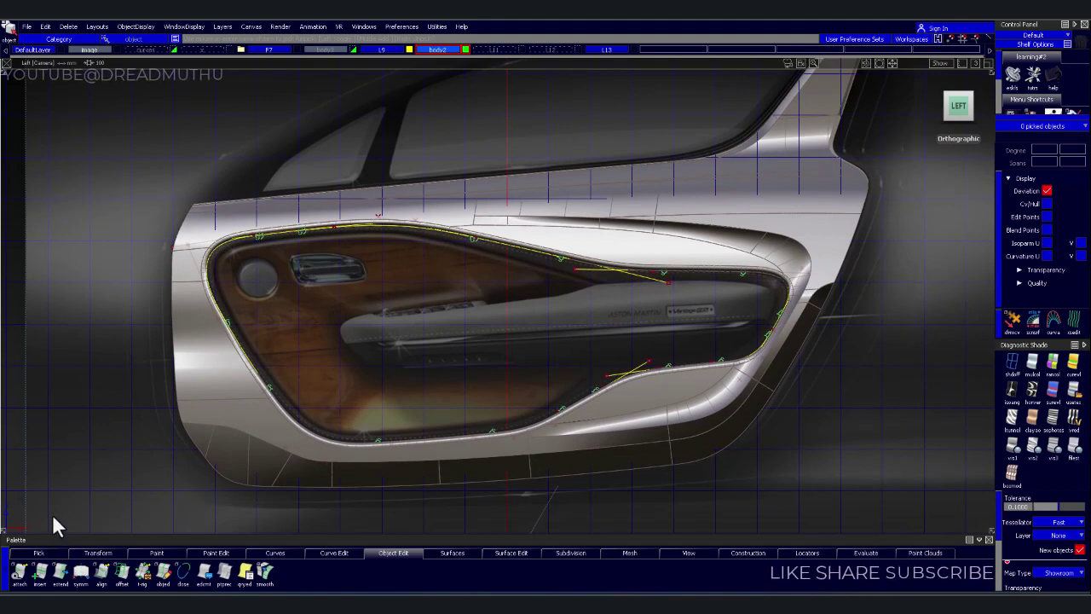
right_click_drag(532, 295, 617, 302, "alt+shift")
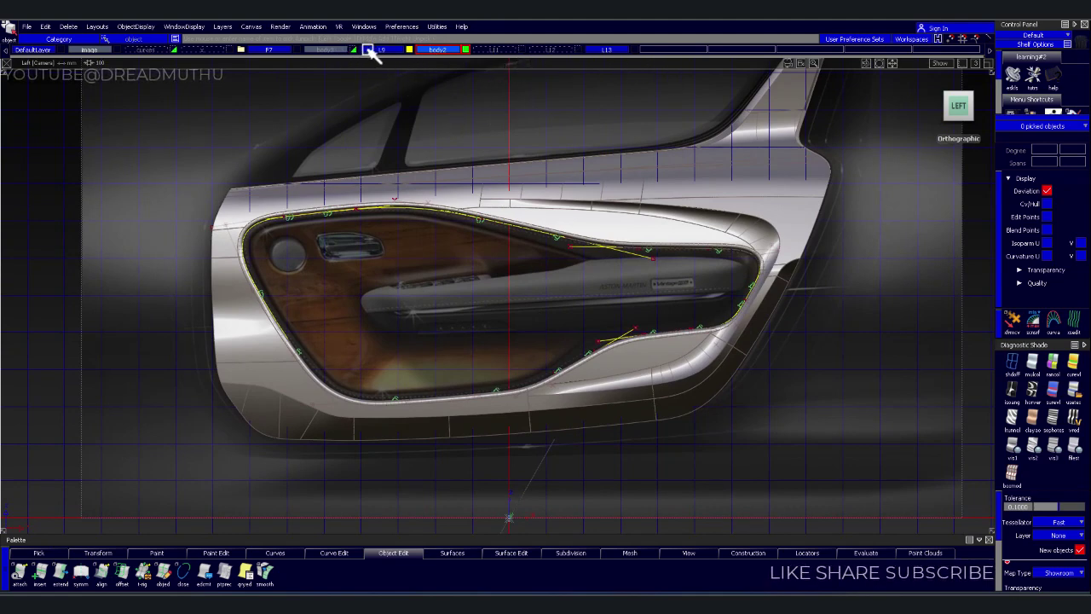
Make body1 the active layer, then hide it and make body2 active
left_click(333, 50)
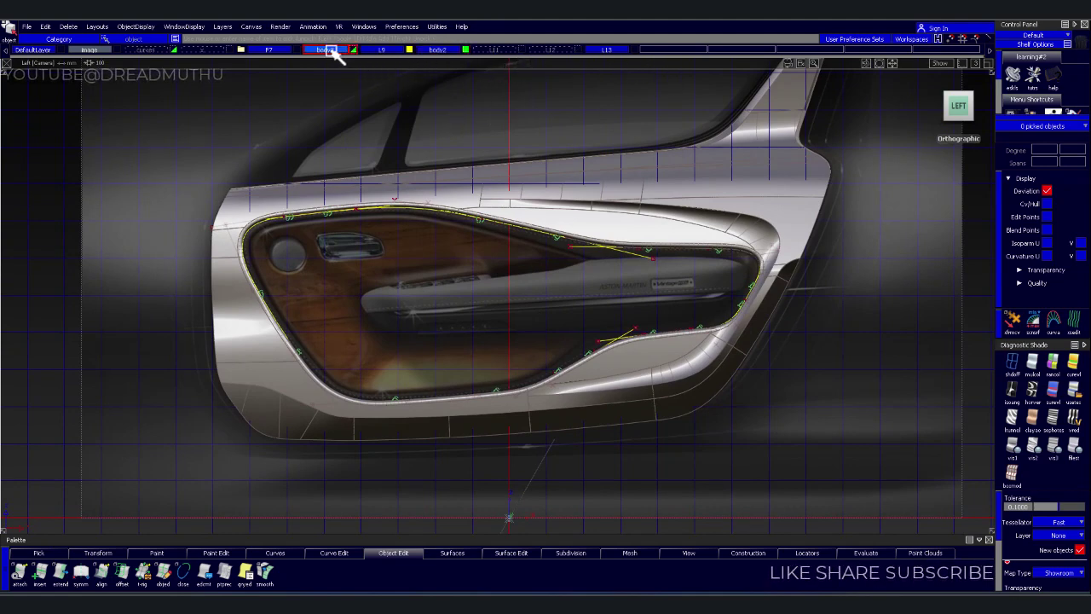
left_click(439, 50)
scroll(458, 222, "up", 5)
With body2 active, switch to Pick Curves and box-select all 16 door-opening curves
scroll(444, 64, "down", 2)
left_click(439, 50)
mouse_move(349, 117)
middle_mouse_down("alt+shift")
mouse_move(450, 190)
mouse_move(446, 176)
mouse_move(463, 184)
middle_mouse_up("alt+shift")
mouse_move(463, 184)
right_mouse_down("alt+shift")
mouse_move(395, 236)
mouse_move(284, 238)
right_mouse_up("alt+shift")
left_click_drag(126, 143, 145, 153, "ctrl+shift")
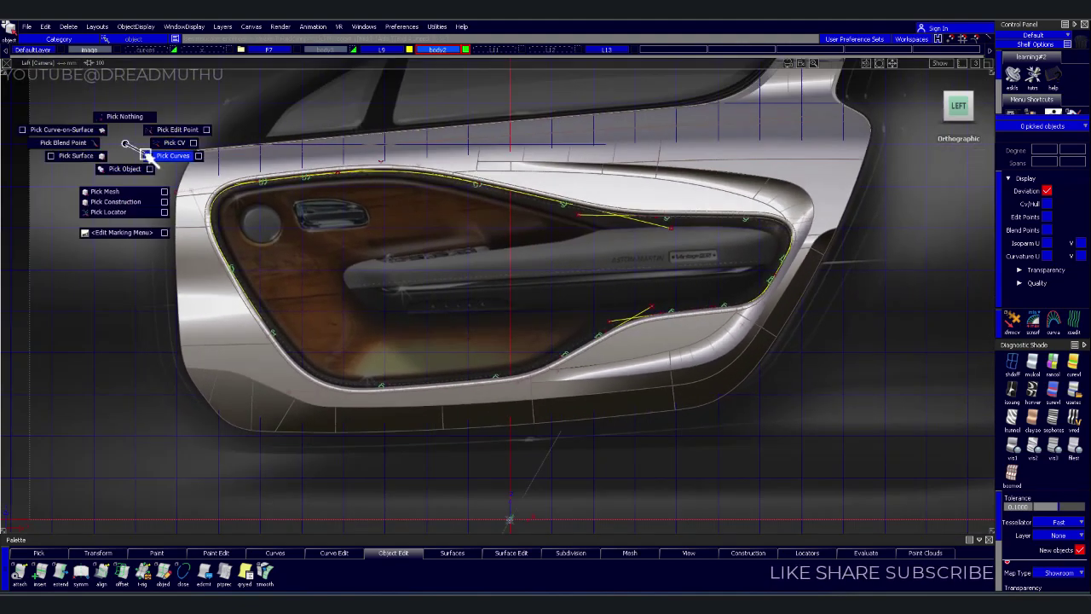
left_click_drag(146, 230, 804, 397)
right_click_drag(694, 365, 738, 364, "alt+shift")
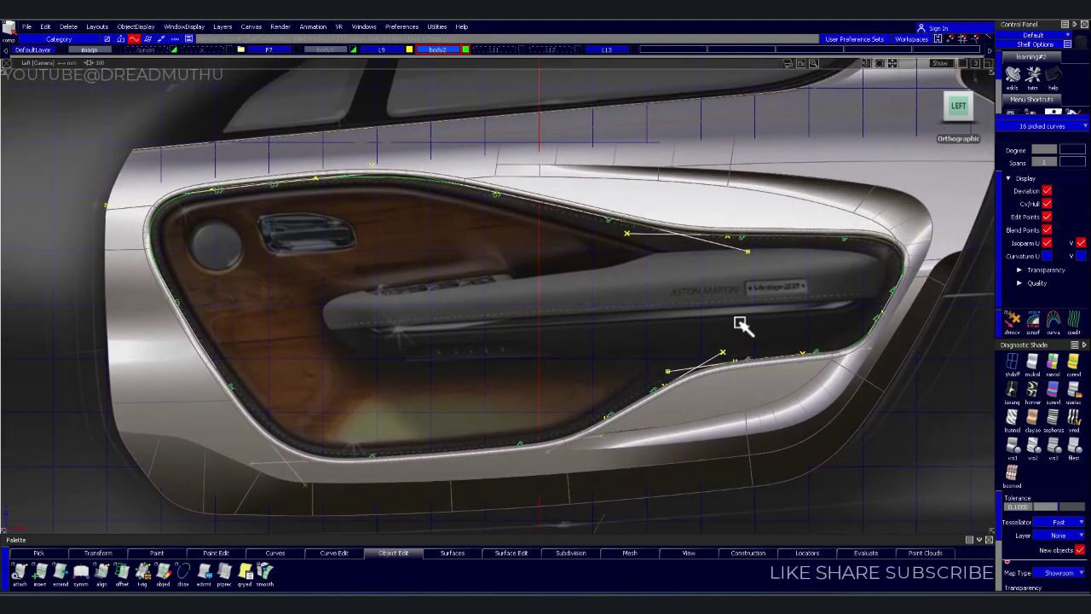
Scale the 16 picked curves so the outline fits the reference trim edge
mouse_move(640, 334)
right_mouse_down("alt+shift")
mouse_move(585, 316)
mouse_move(400, 325)
mouse_move(580, 383)
mouse_move(463, 341)
right_mouse_up("alt+shift")
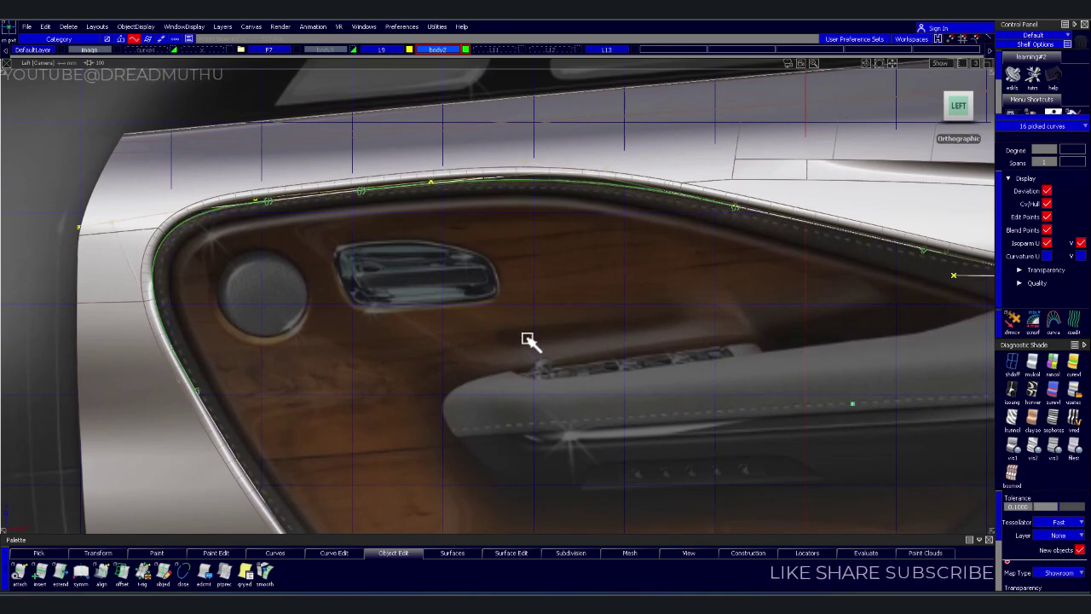
right_click_drag(590, 346, 585, 338, "ctrl+shift")
left_click_drag(645, 309, 617, 309)
mouse_move(635, 313)
right_mouse_down("alt+shift")
mouse_move(694, 368)
mouse_move(760, 334)
mouse_move(658, 322)
right_mouse_up("alt+shift")
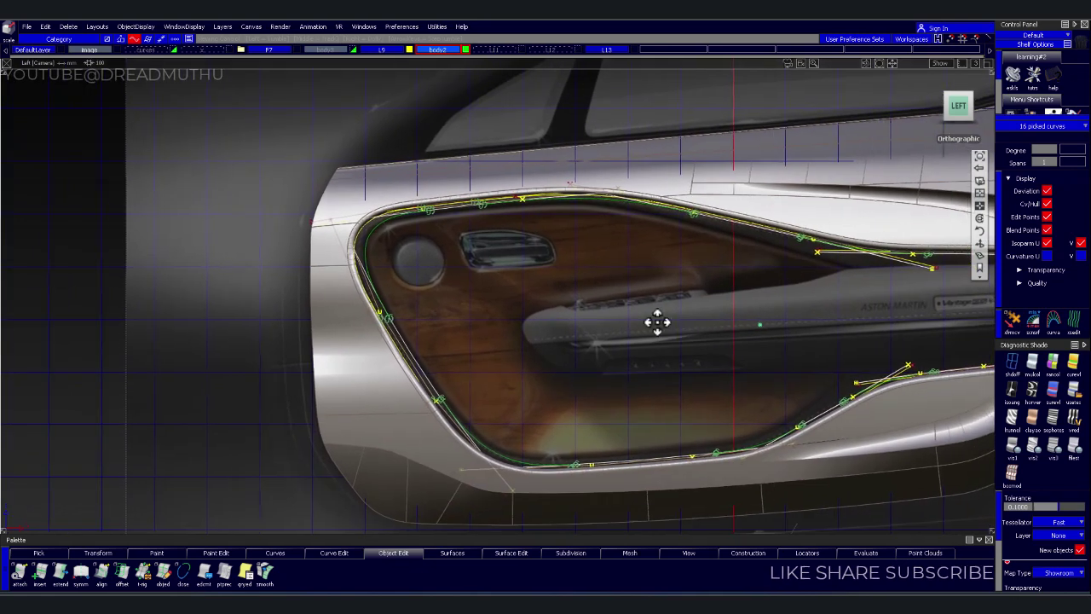
middle_click_drag(658, 321, 642, 323, "alt+shift")
Move the door-opening curves onto layer body2 and clear the selection
left_click(407, 48)
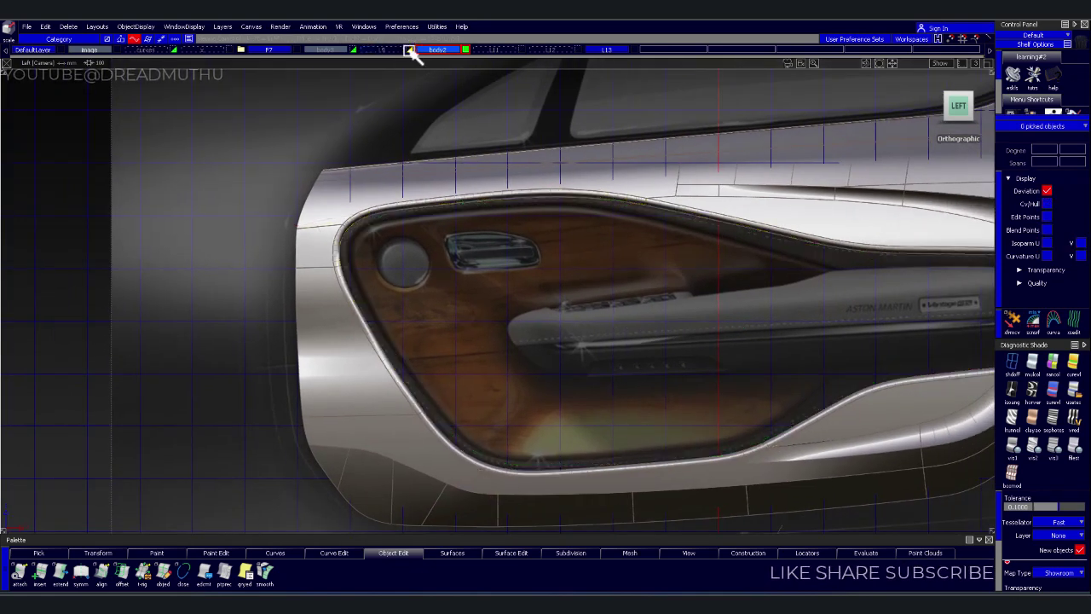
left_click(410, 49)
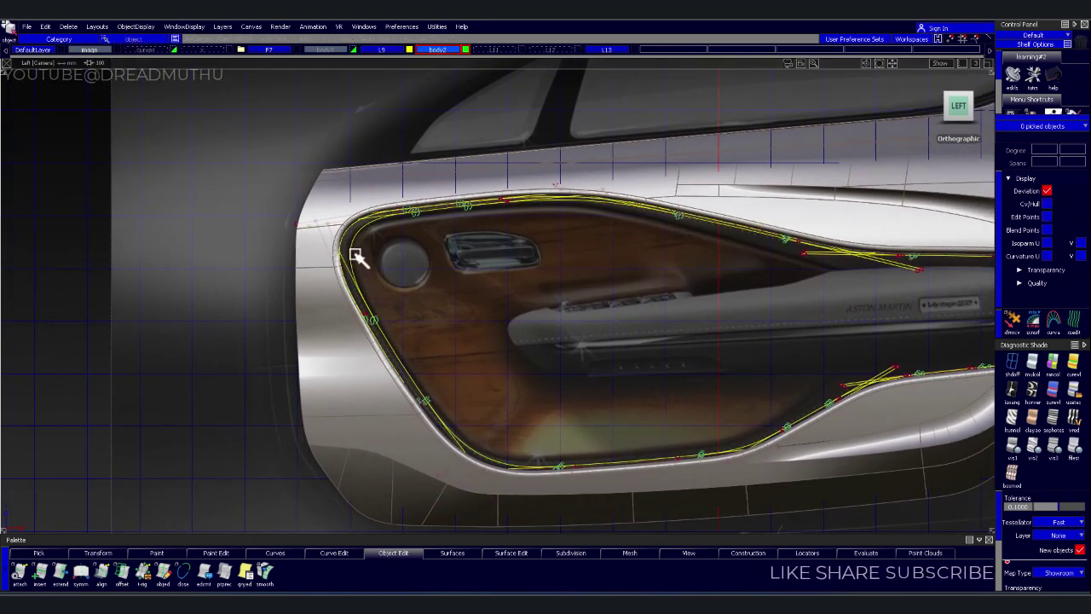
left_click_drag(372, 179, 353, 253)
left_click_drag(454, 49, 445, 62)
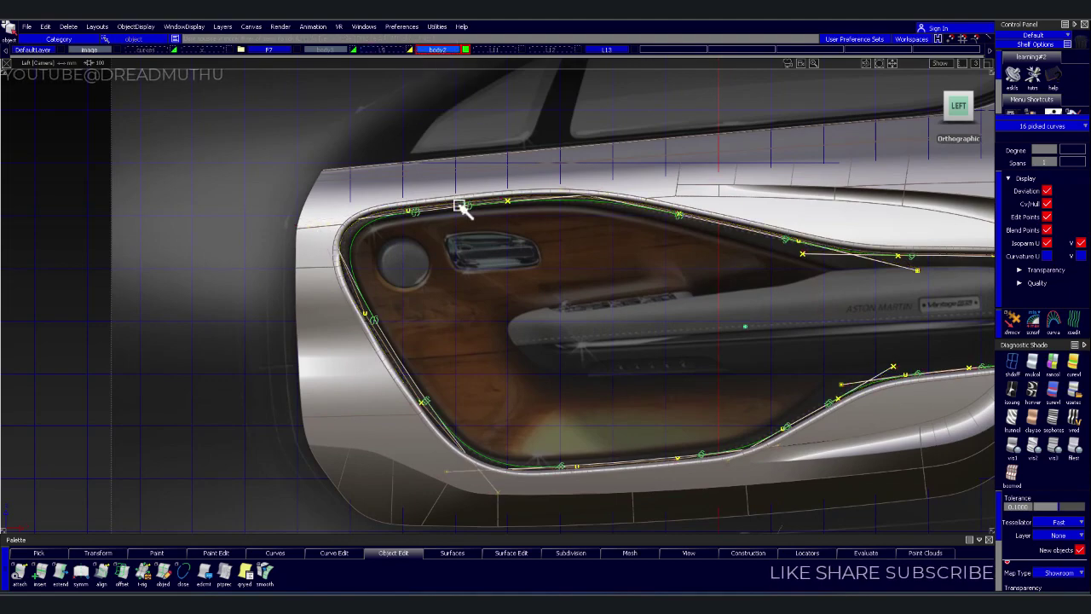
left_click(441, 145)
Check the curves along the door top edge, then zoom out to the whole panel
middle_click_drag(606, 268, 510, 274, "alt+shift")
mouse_move(510, 274)
right_mouse_down("alt+shift")
mouse_move(597, 273)
mouse_move(678, 247)
mouse_move(621, 236)
mouse_move(585, 333)
mouse_move(597, 298)
mouse_move(578, 320)
mouse_move(602, 270)
right_mouse_up("alt+shift")
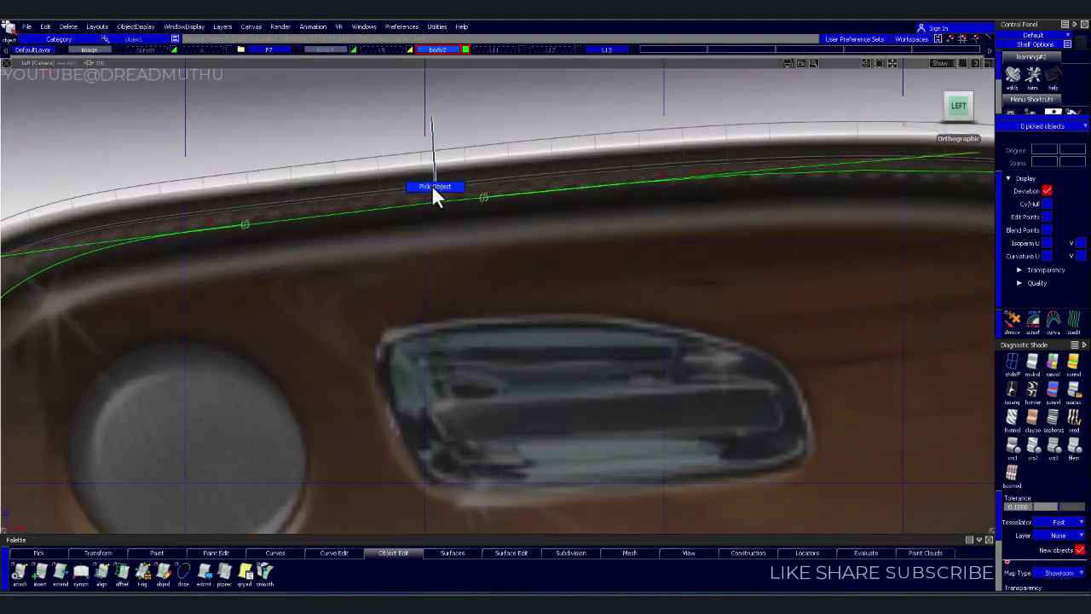
left_click_drag(434, 184, 390, 220)
left_click(407, 114)
mouse_move(407, 114)
right_mouse_down("alt+shift")
mouse_move(483, 204)
mouse_move(440, 240)
mouse_move(315, 152)
right_mouse_up("alt+shift")
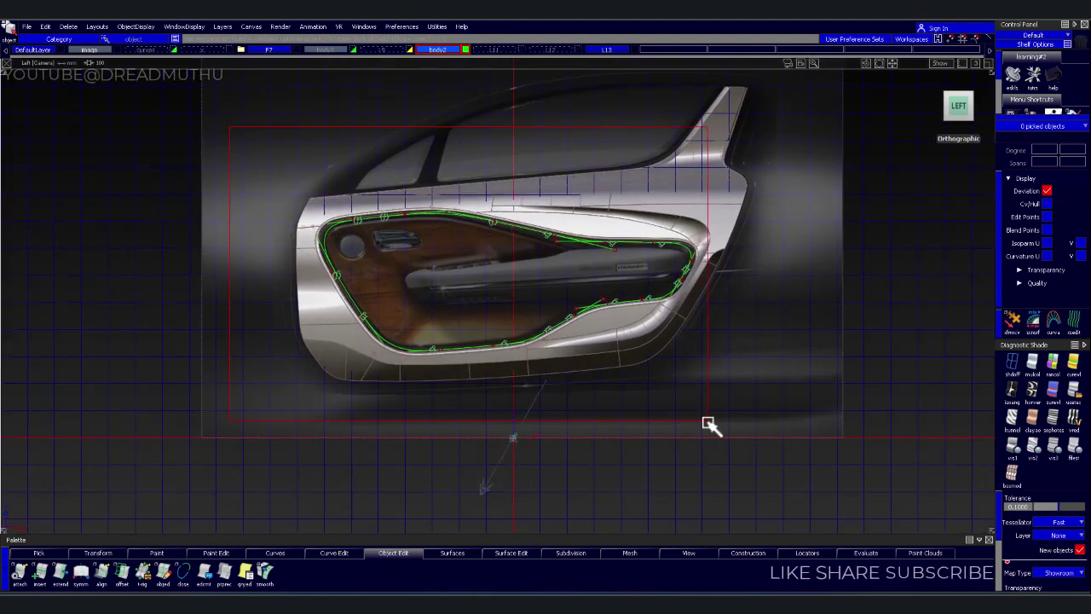
Dim the body surface layer and pick curve#72, the top curve above the handle
right_click_drag(684, 309, 691, 236, "alt+shift")
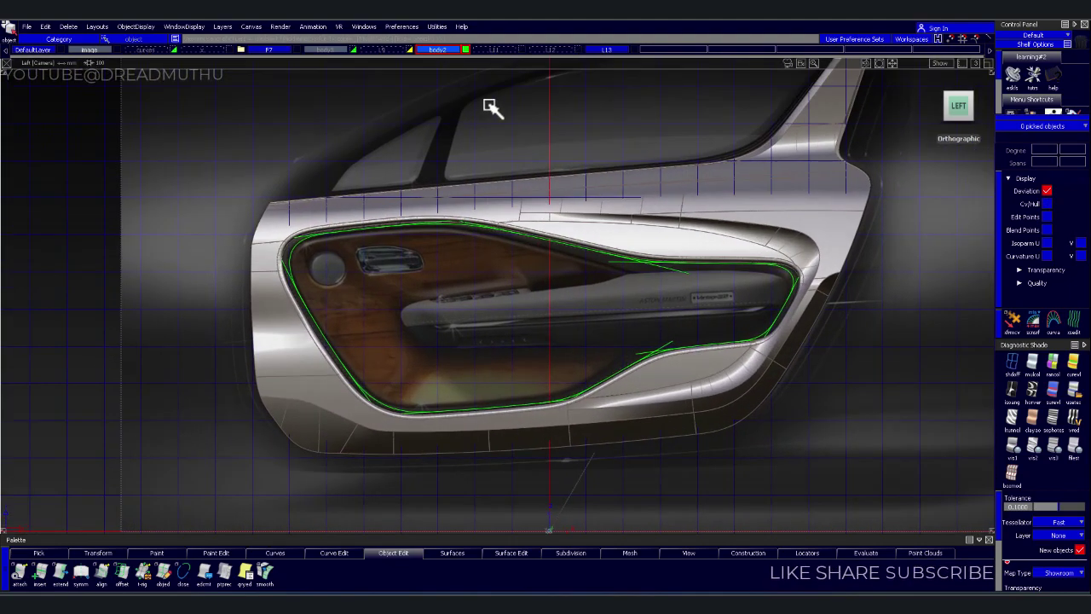
left_click(292, 49)
mouse_move(404, 236)
right_mouse_down("alt+shift")
mouse_move(419, 212)
mouse_move(503, 220)
mouse_move(463, 207)
mouse_move(499, 182)
mouse_move(531, 183)
mouse_move(496, 278)
mouse_move(519, 251)
right_mouse_up("alt+shift")
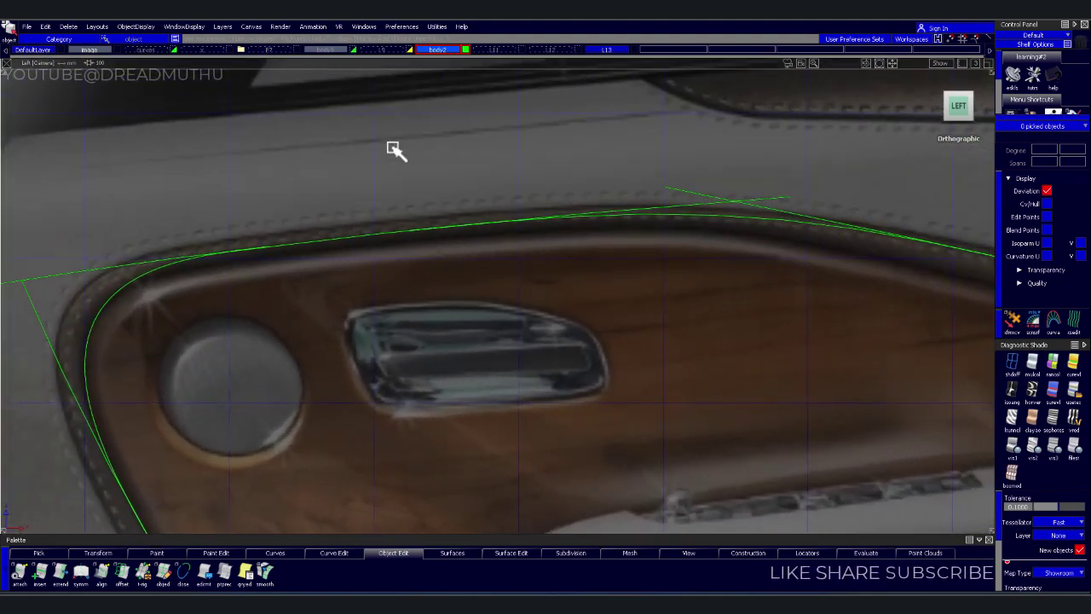
right_click_drag(364, 260, 494, 312, "alt+shift")
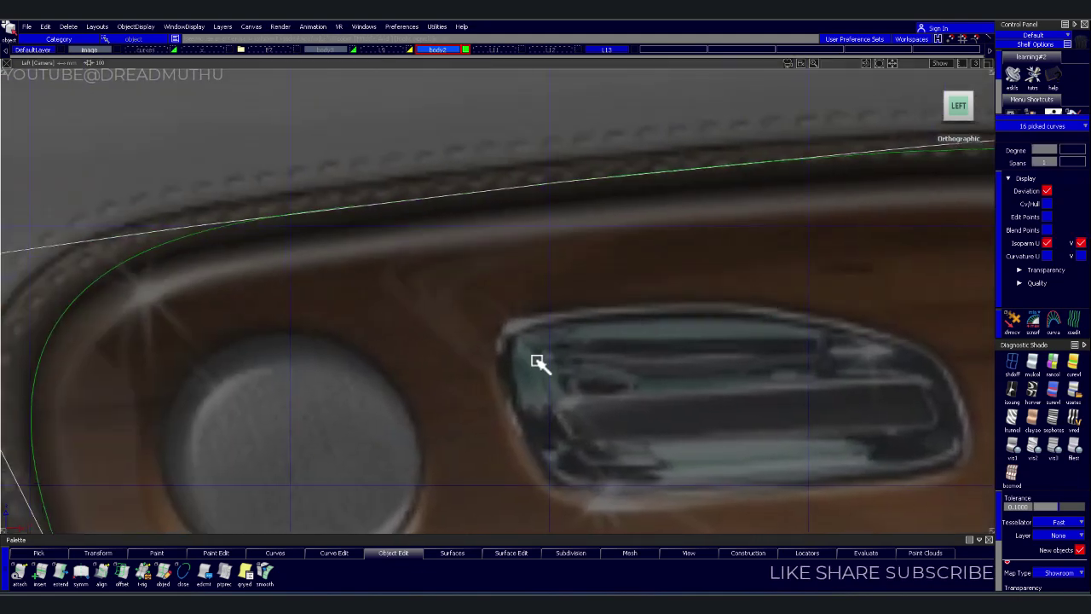
left_click_drag(438, 195, 518, 247)
Move curve#72's CVs in Z so it follows the stitched trim edge, then deselect it
right_click_drag(559, 311, 571, 332, "alt+shift")
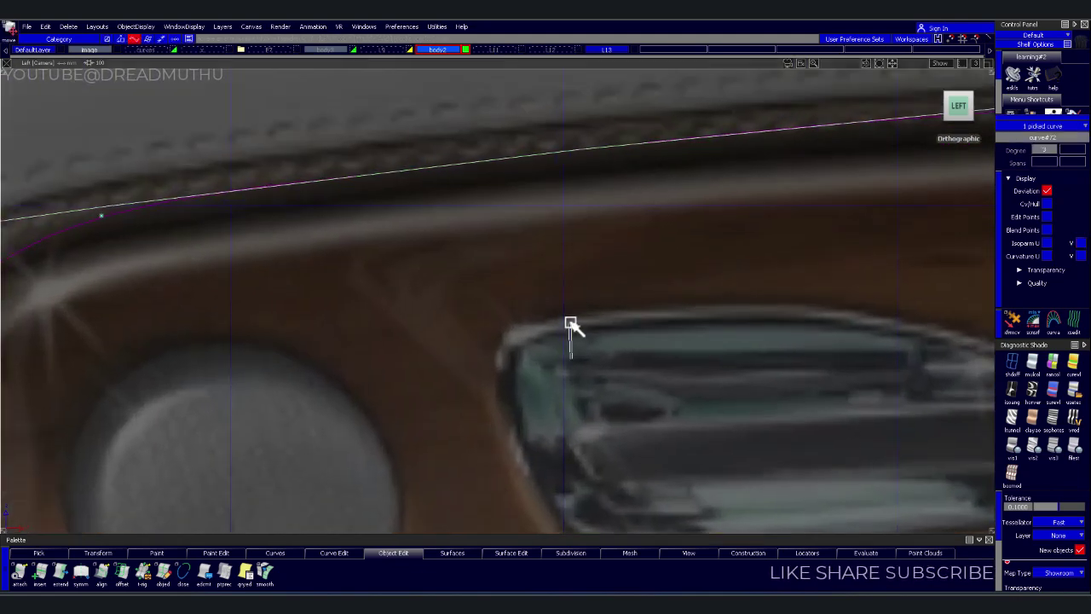
left_click_drag(572, 276, 565, 286)
mouse_move(565, 287)
right_mouse_down("alt+shift")
mouse_move(585, 301)
mouse_move(577, 343)
mouse_move(635, 336)
right_mouse_up("alt+shift")
middle_click_drag(635, 337, 580, 343, "alt+shift")
right_click_drag(580, 343, 663, 294, "alt+shift")
middle_click_drag(698, 269, 555, 300, "alt+shift")
mouse_move(555, 299)
right_mouse_down("alt+shift")
mouse_move(469, 299)
mouse_move(531, 300)
right_mouse_up("alt+shift")
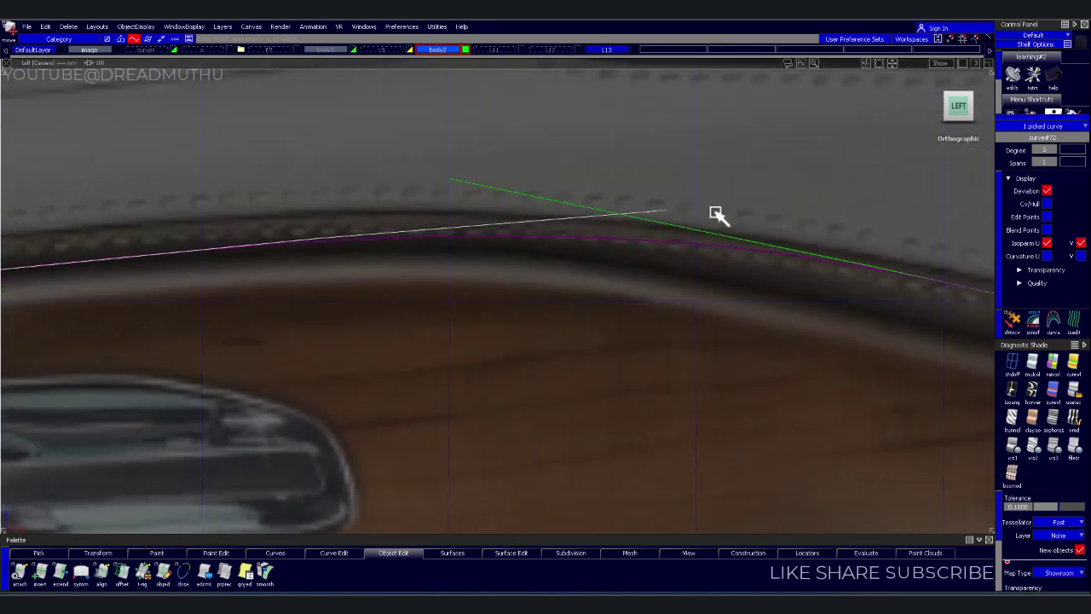
left_click(657, 213)
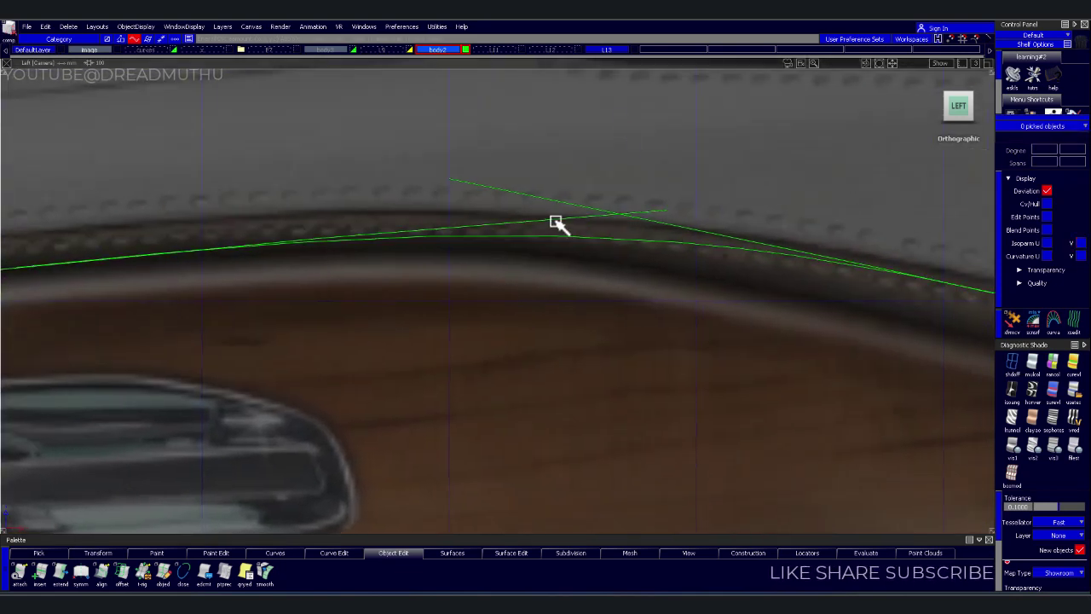
Lower the upper trim curve's right-end CV onto the stitched panel edge
left_click(533, 243)
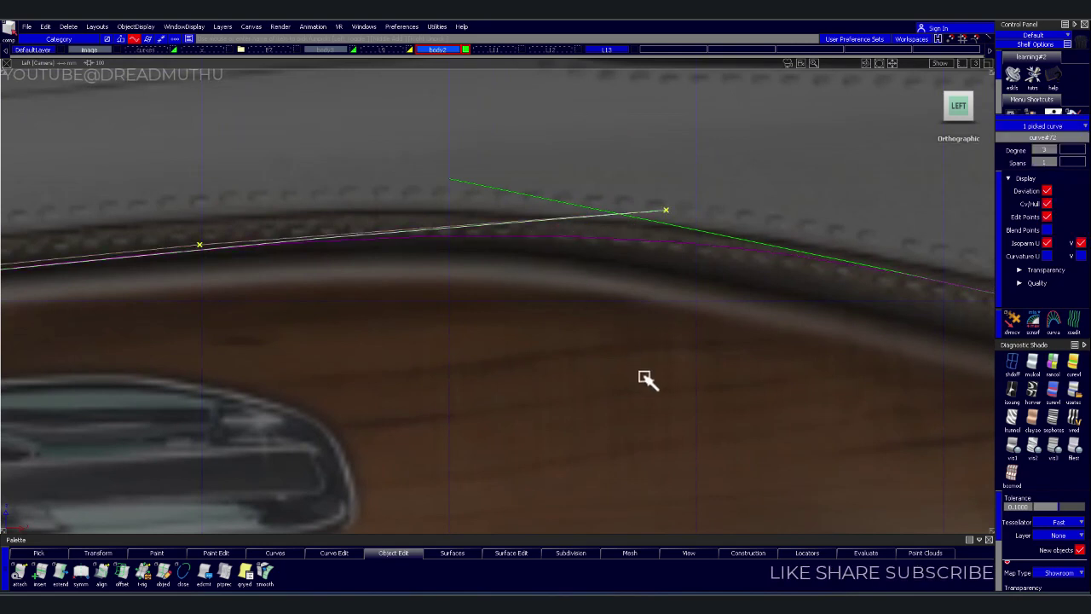
right_click_drag(628, 295, 804, 302, "ctrl+shift")
left_click_drag(659, 200, 741, 333)
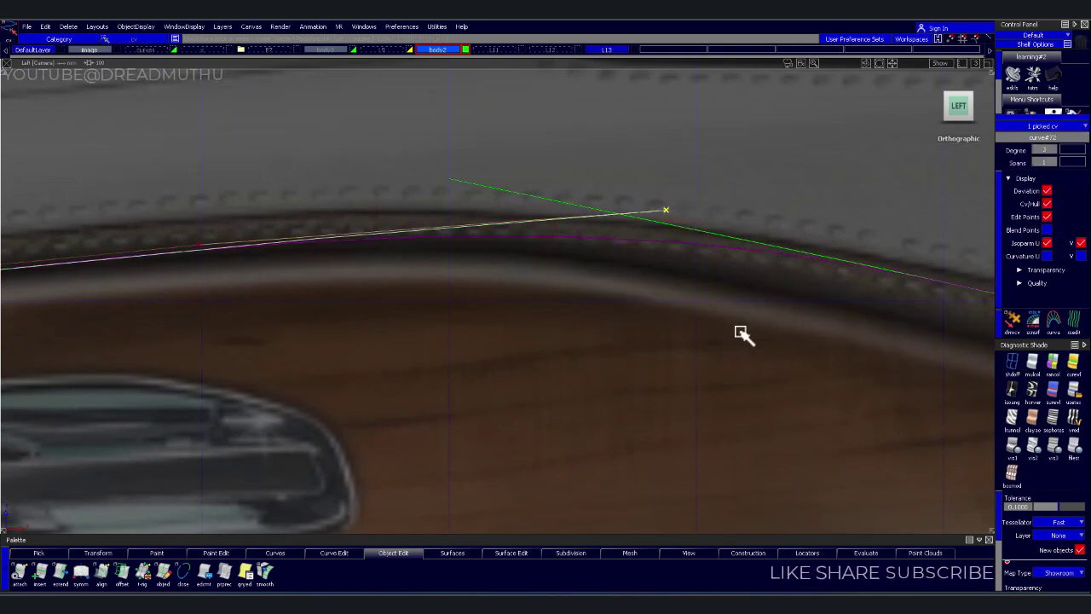
right_click_drag(782, 166, 792, 178)
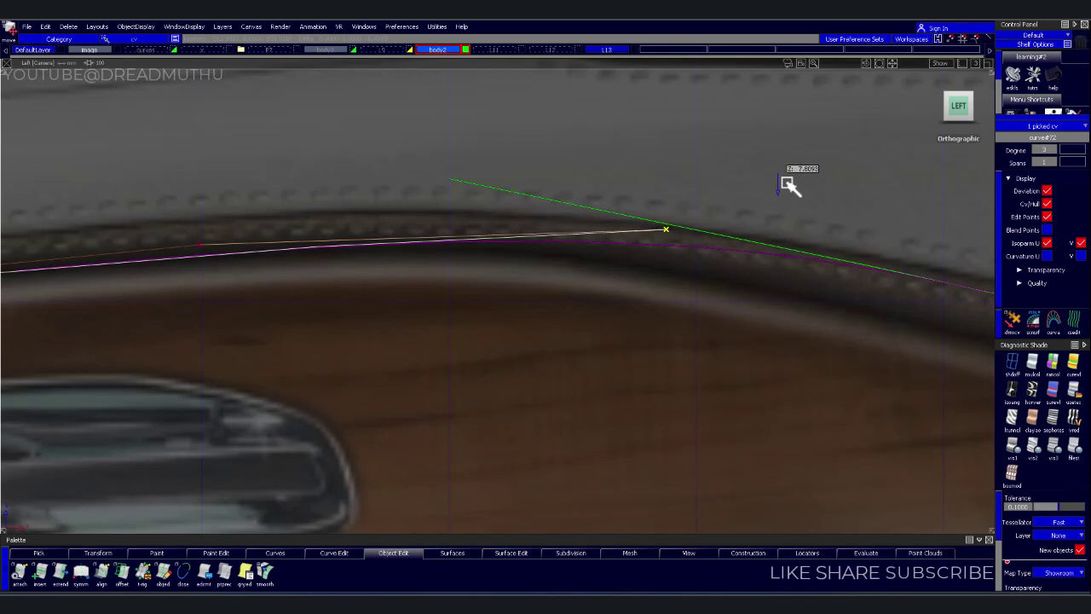
mouse_move(828, 185)
right_mouse_down("alt+shift")
mouse_move(807, 237)
mouse_move(697, 304)
right_mouse_up("alt+shift")
mouse_move(696, 304)
middle_mouse_down("alt+shift")
mouse_move(591, 282)
mouse_move(489, 302)
middle_mouse_up("alt+shift")
Deselect the curve and bring up the Blend Curve Toolbox from the Curves palette
left_click(587, 285)
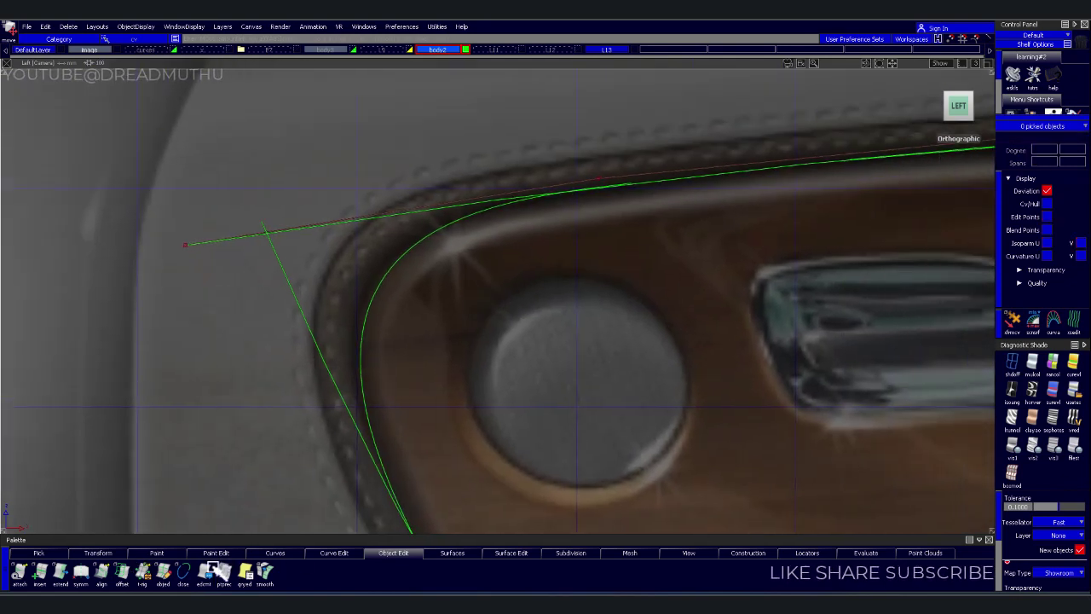
left_click(276, 552)
left_click(69, 580)
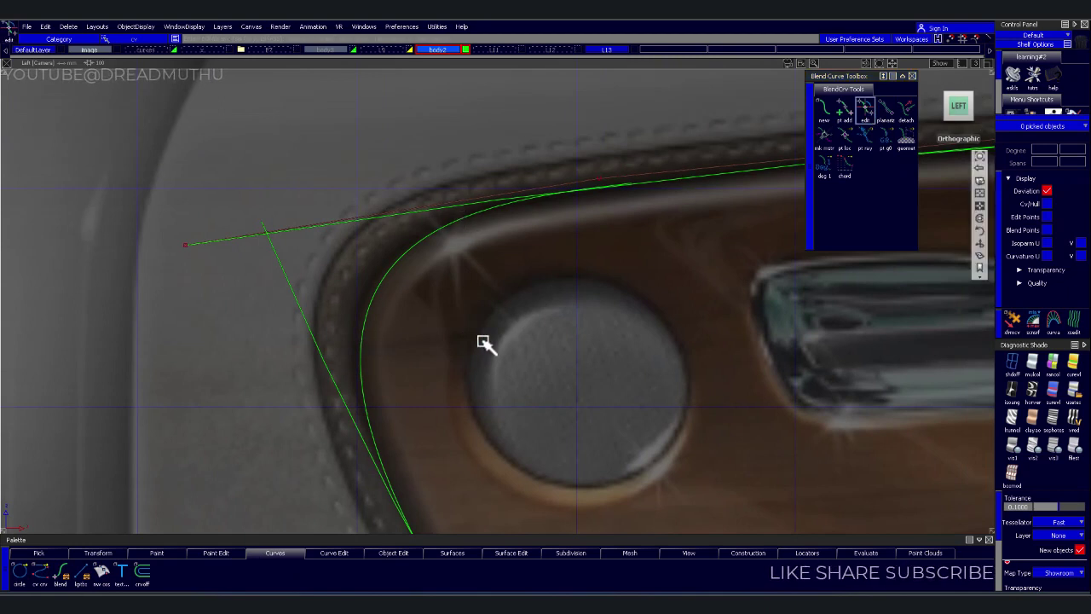
Pick the upper-left corner blend, blend#44, for editing in the Blend Curve Toolbox
scroll(463, 345, "down", 2)
scroll(391, 245, "up", 1)
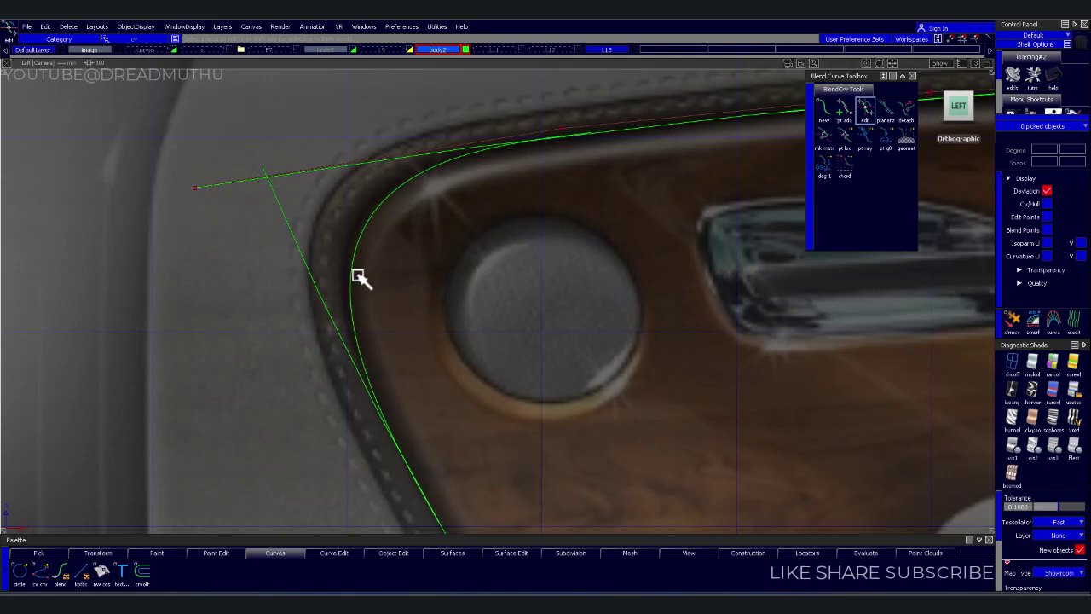
left_click(369, 278)
scroll(431, 317, "down", 1)
scroll(431, 312, "down", 1)
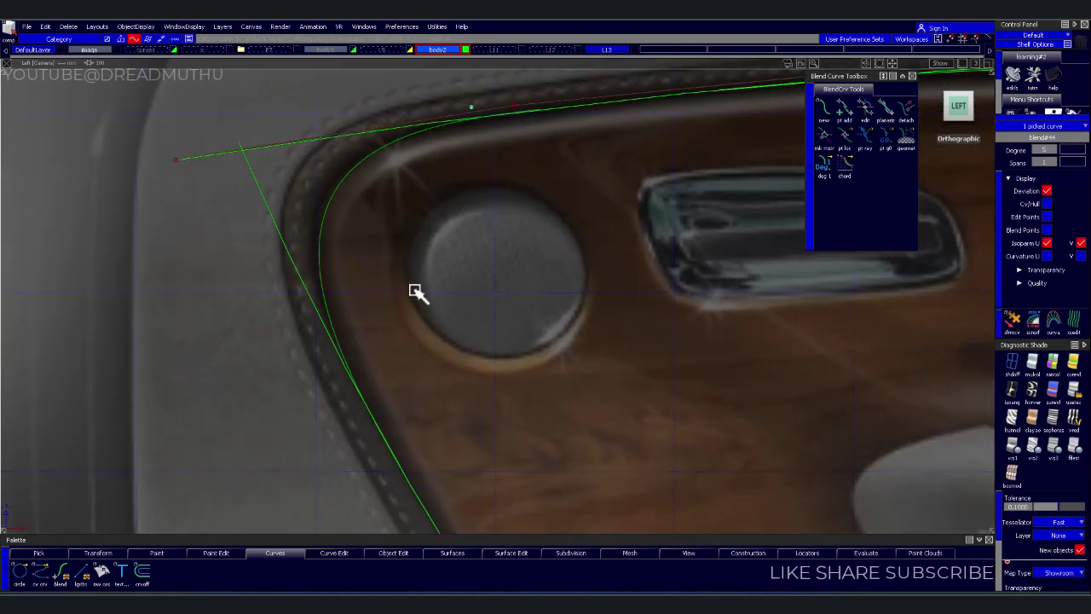
left_click(512, 397)
scroll(490, 418, "up", 1)
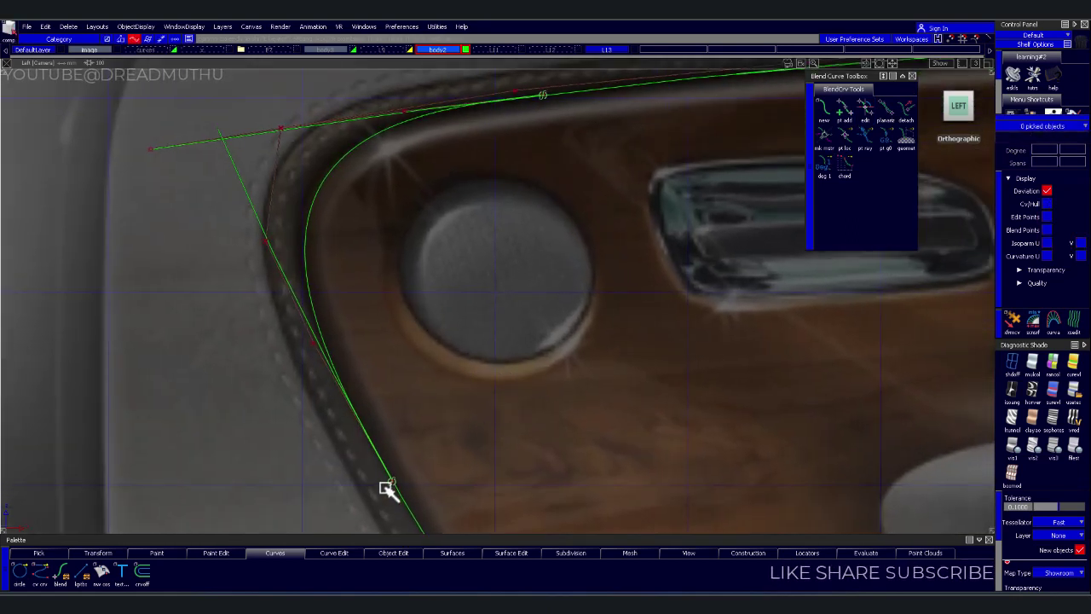
left_click(408, 491)
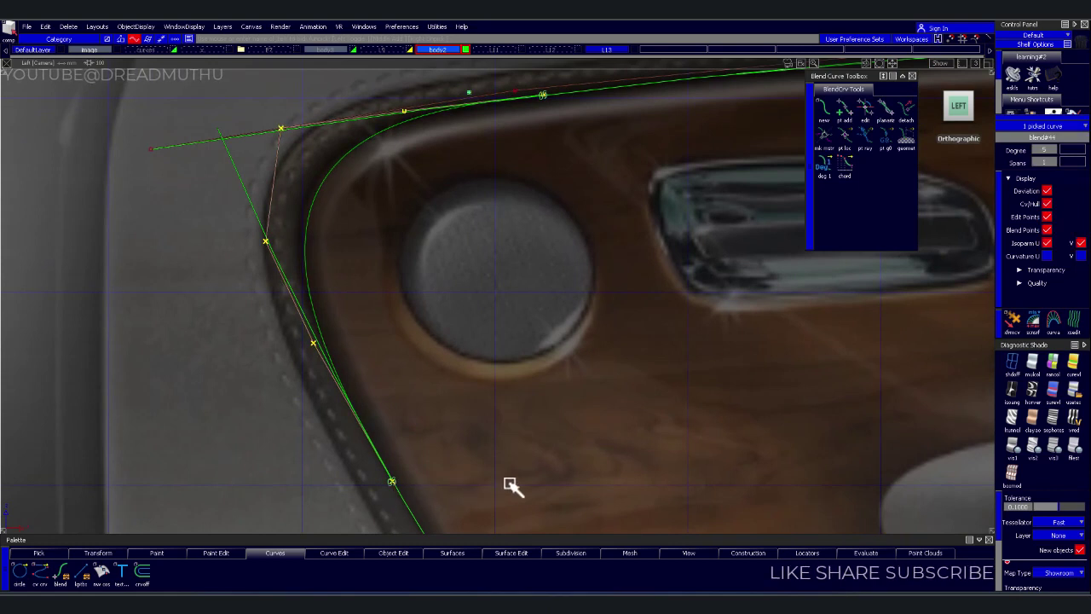
left_click(868, 104)
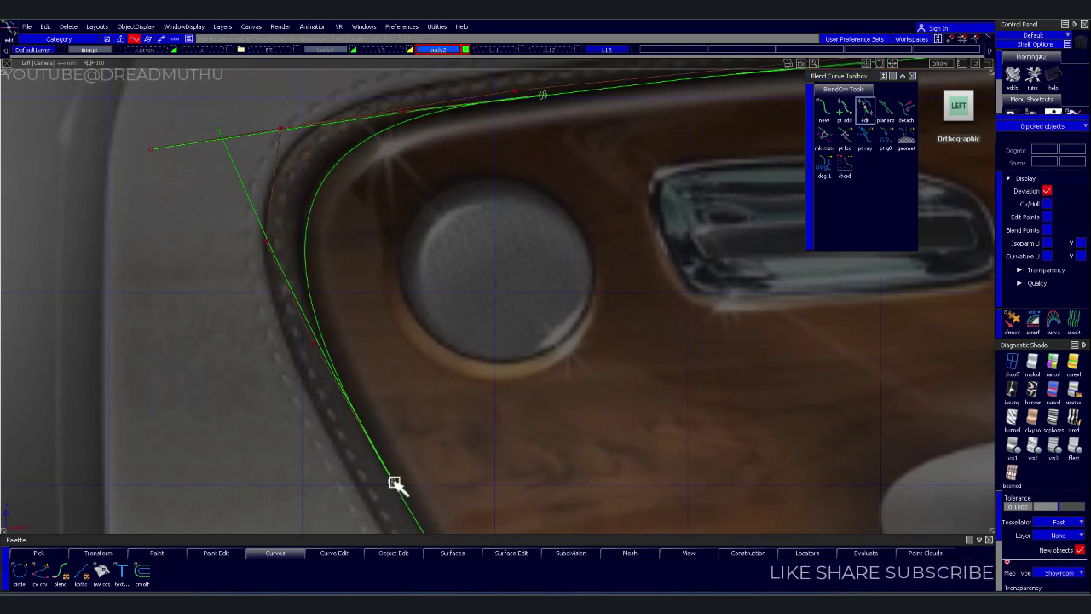
left_click(395, 484)
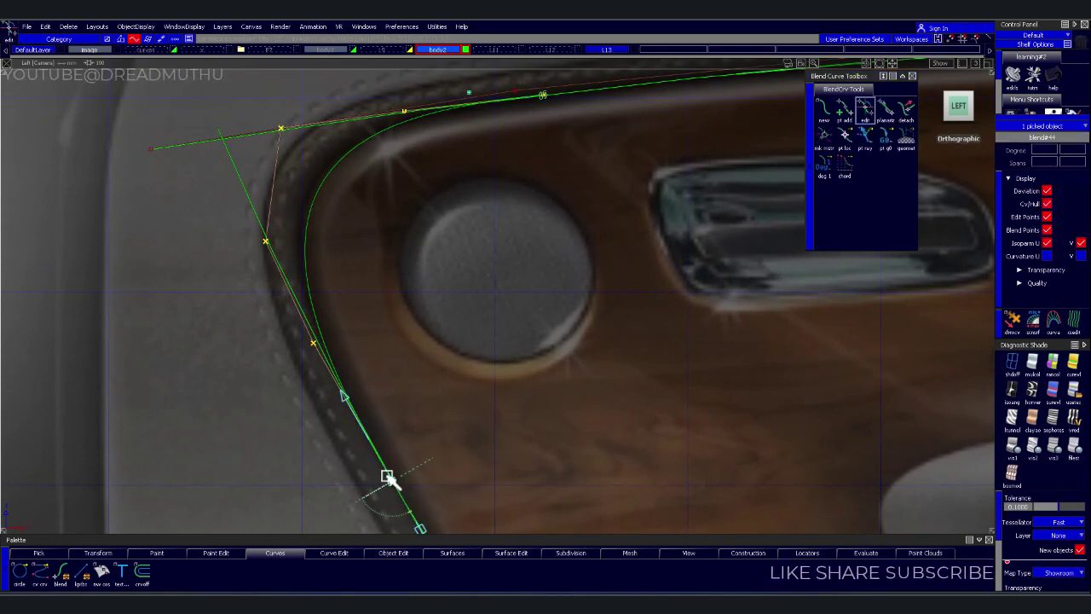
Slide the blend's lower end up the diagonal curve and its upper end left
left_click_drag(392, 484, 366, 437)
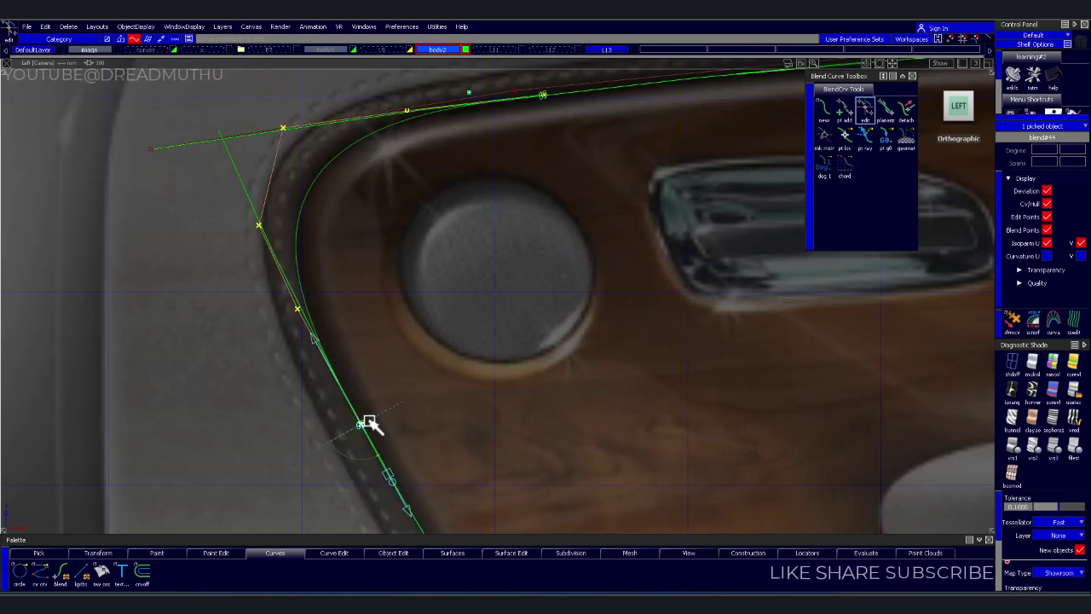
mouse_move(372, 428)
right_mouse_down("alt+shift")
mouse_move(451, 383)
mouse_move(401, 451)
mouse_move(500, 316)
mouse_move(503, 211)
right_mouse_up("alt+shift")
left_click_drag(497, 213, 478, 220)
mouse_move(471, 226)
right_mouse_down("alt+shift")
mouse_move(489, 312)
mouse_move(575, 353)
mouse_move(322, 383)
right_mouse_up("alt+shift")
mouse_move(321, 383)
middle_mouse_down("alt+shift")
mouse_move(176, 282)
mouse_move(472, 356)
mouse_move(556, 415)
middle_mouse_up("alt+shift")
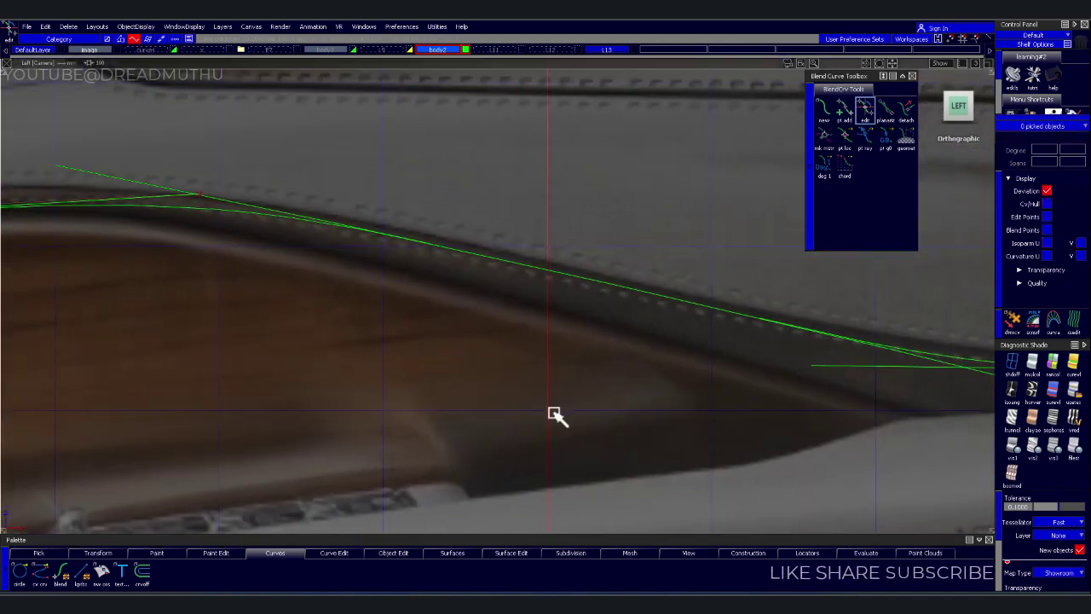
Slide the corner blend's ends, one down its curve and the other to the right
left_click(614, 292)
mouse_move(631, 318)
right_mouse_down("alt+shift")
mouse_move(665, 372)
mouse_move(636, 387)
right_mouse_up("alt+shift")
mouse_move(636, 387)
middle_mouse_down("alt+shift")
mouse_move(601, 384)
mouse_move(638, 390)
mouse_move(653, 410)
mouse_move(528, 438)
middle_mouse_up("alt+shift")
mouse_move(529, 438)
right_mouse_down("alt+shift")
mouse_move(557, 375)
mouse_move(819, 404)
right_mouse_up("alt+shift")
left_click(847, 392)
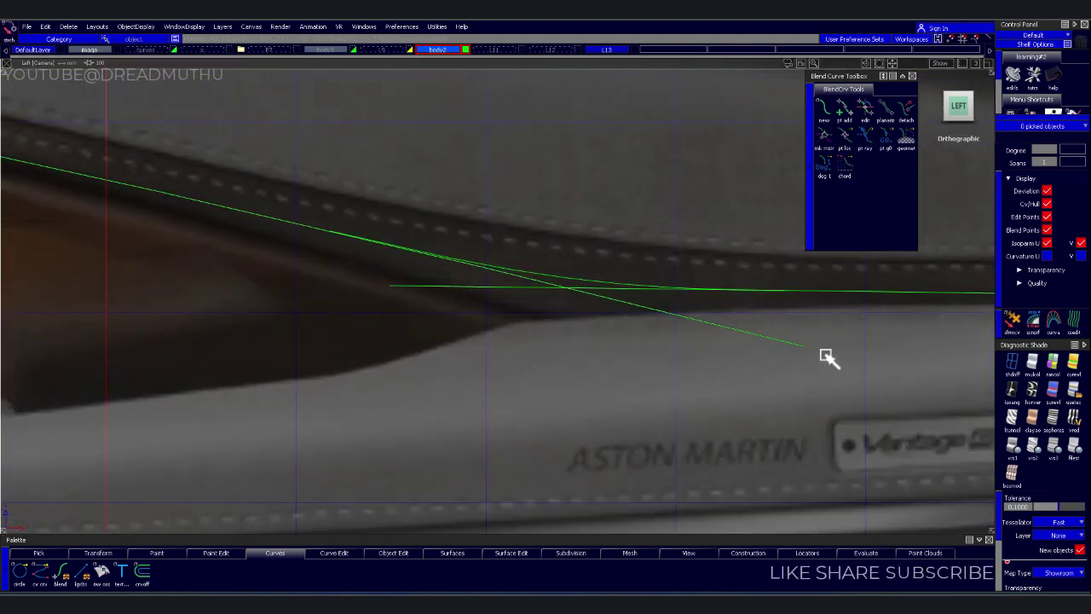
left_click(805, 346)
mouse_move(807, 346)
left_mouse_down()
mouse_move(845, 368)
mouse_move(834, 392)
left_mouse_up()
mouse_move(833, 346)
right_mouse_down("alt+shift")
mouse_move(816, 414)
mouse_move(523, 283)
mouse_move(345, 271)
right_mouse_up("alt+shift")
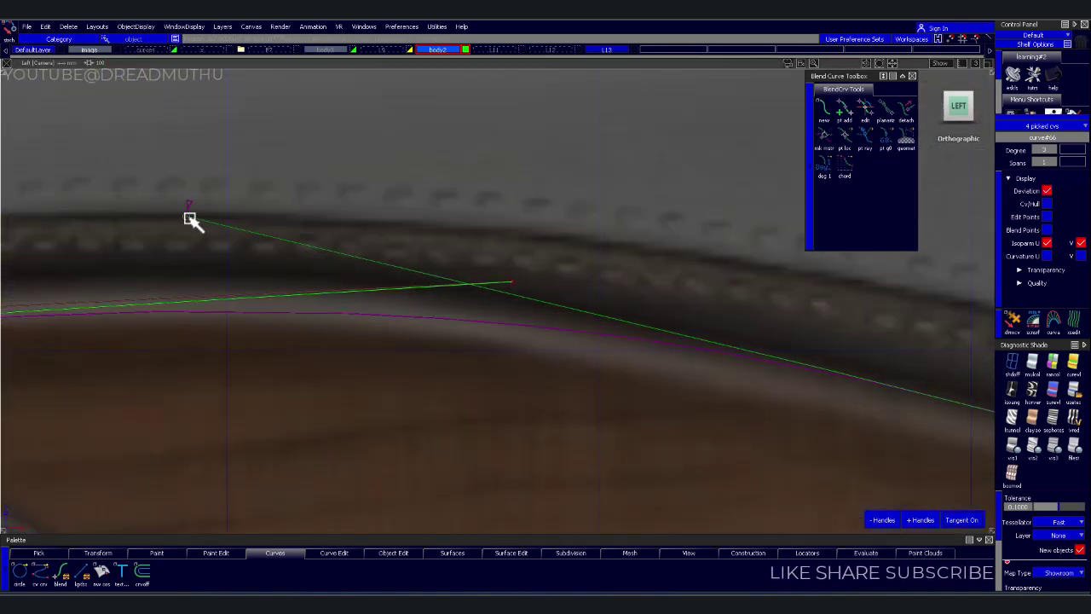
left_click_drag(244, 204, 277, 186)
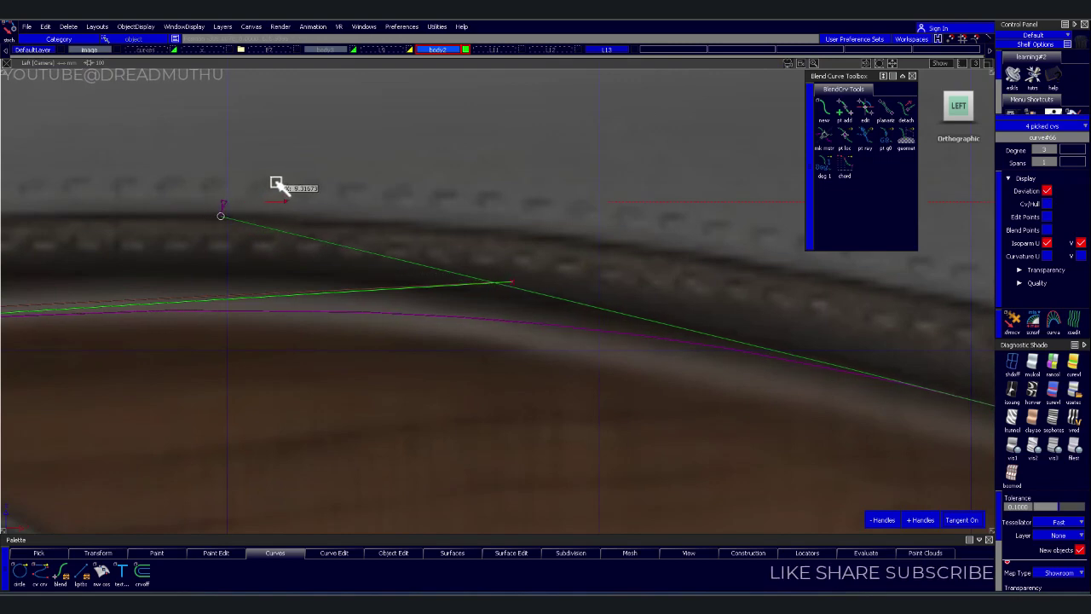
mouse_move(322, 185)
right_mouse_down("alt+shift")
mouse_move(550, 200)
mouse_move(431, 293)
mouse_move(556, 249)
right_mouse_up("alt+shift")
left_click(388, 207)
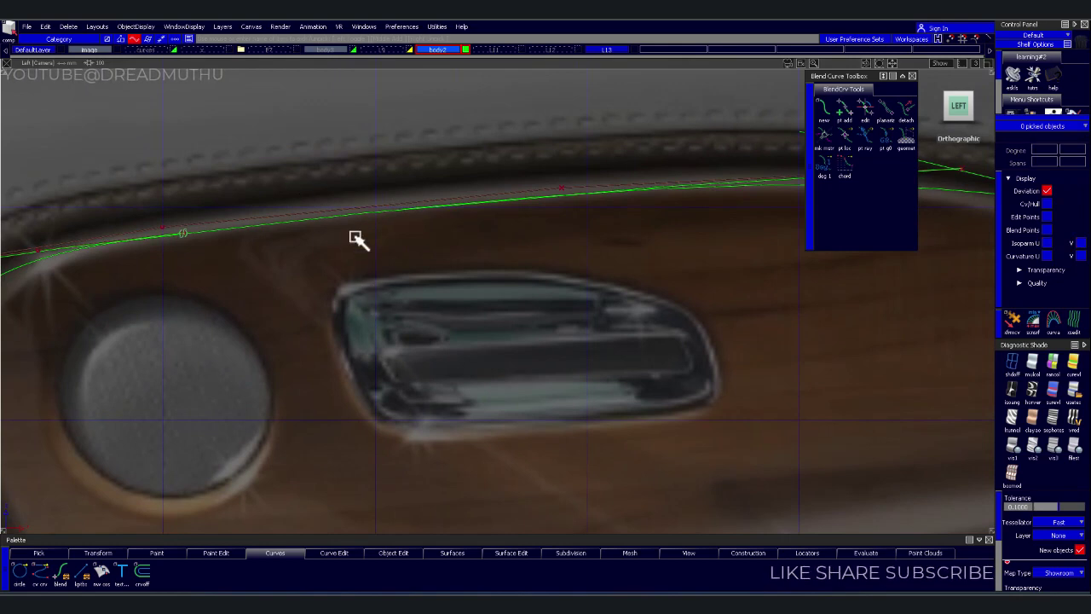
Raise the upper trim curve, curve#72, toward the wood panel's top edge and check it
left_click_drag(300, 196, 337, 233)
right_click_drag(390, 341, 411, 279, "alt+shift")
right_click_drag(463, 326, 574, 316)
mouse_move(574, 316)
middle_mouse_down("alt+shift")
mouse_move(312, 366)
mouse_move(707, 336)
mouse_move(733, 324)
mouse_move(755, 286)
middle_mouse_up("alt+shift")
right_click_drag(755, 285, 707, 365, "alt+shift")
mouse_move(707, 366)
middle_mouse_down("alt+shift")
mouse_move(319, 360)
mouse_move(596, 260)
middle_mouse_up("alt+shift")
mouse_move(597, 260)
right_mouse_down("alt+shift")
mouse_move(545, 290)
mouse_move(453, 387)
mouse_move(436, 339)
mouse_move(563, 371)
right_mouse_up("alt+shift")
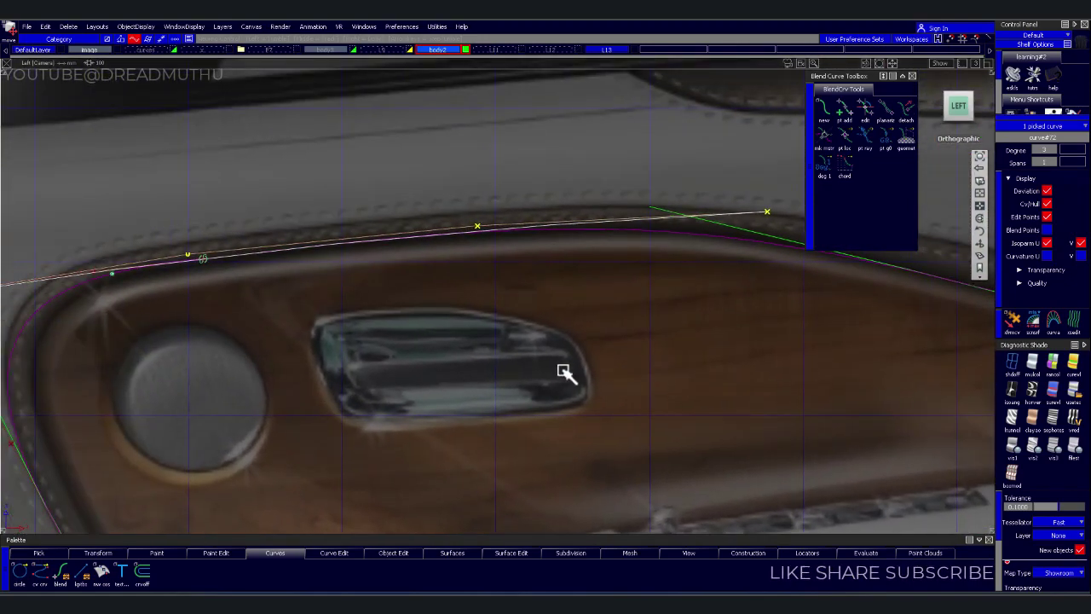
Undo that move and raise the upper trim curve again onto the wood panel edge
key("ctrl+z")
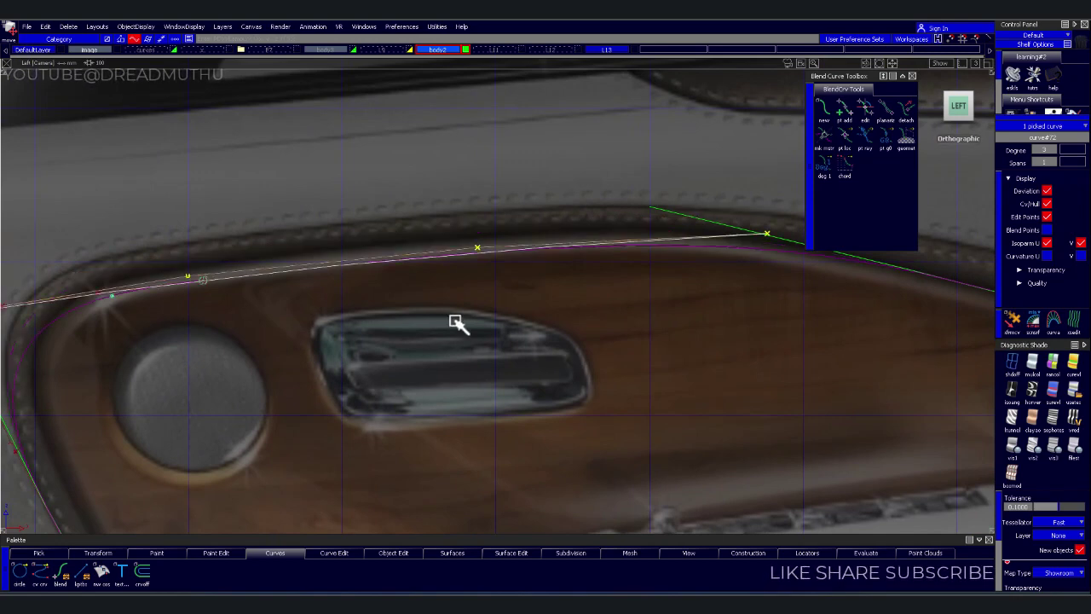
right_click_drag(443, 333, 463, 384, "alt+shift")
left_click_drag(463, 385, 460, 358)
right_click_drag(461, 356, 406, 387, "alt+shift")
middle_click_drag(406, 387, 458, 246, "alt+shift")
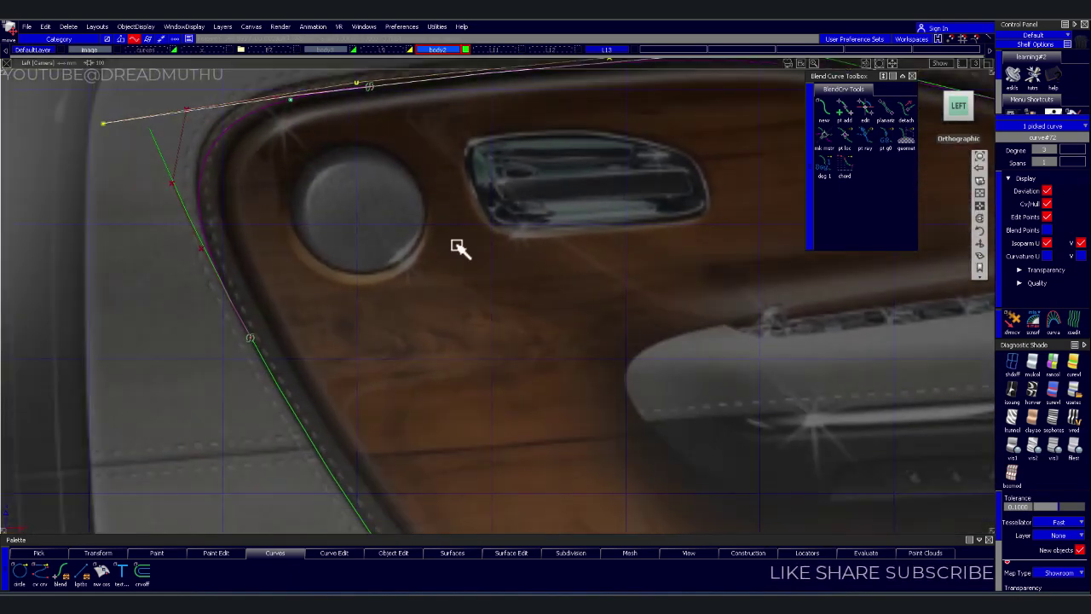
left_click(344, 309)
left_click_drag(328, 414, 358, 425, "ctrl+shift")
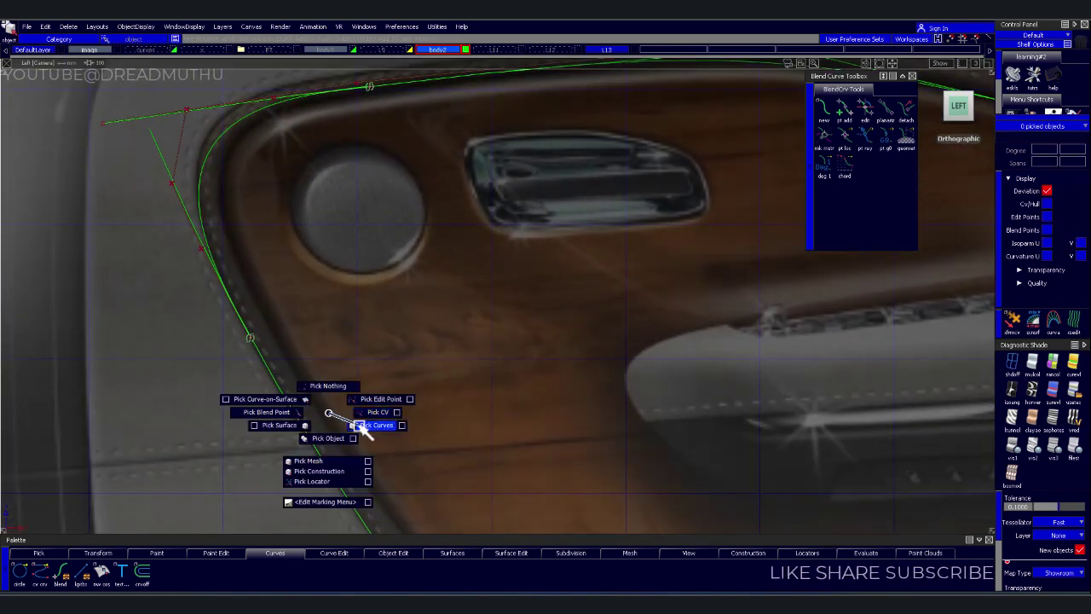
Shift the left diagonal curve, curve#71, slightly right in X
left_click(305, 467)
middle_click_drag(383, 415, 405, 393)
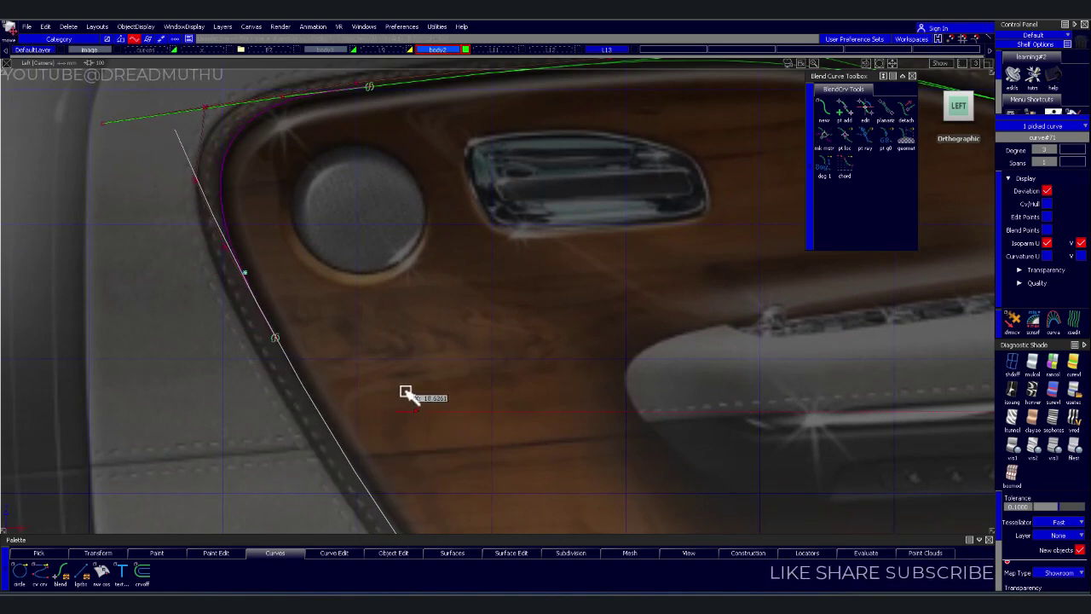
mouse_move(406, 393)
right_mouse_down("alt+shift")
mouse_move(446, 329)
mouse_move(585, 397)
mouse_move(417, 316)
right_mouse_up("alt+shift")
mouse_move(417, 316)
middle_mouse_down("alt+shift")
mouse_move(550, 379)
mouse_move(518, 308)
middle_mouse_up("alt+shift")
Raise the bottom trim curve, curve#70, in Z onto the stitching
left_click(503, 322)
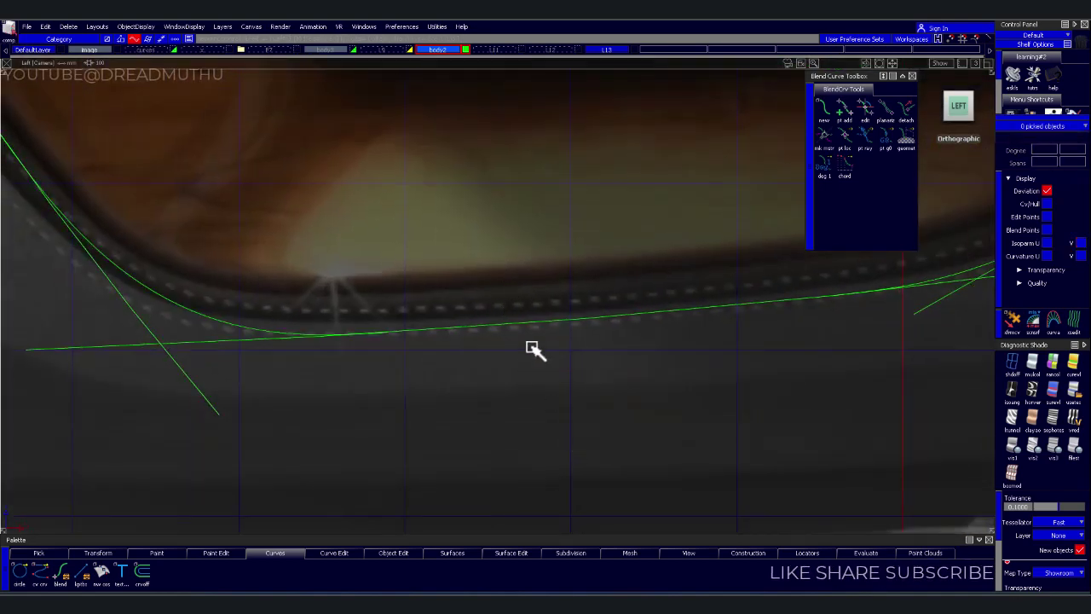
mouse_move(578, 432)
right_mouse_down()
mouse_move(588, 394)
mouse_move(512, 412)
mouse_move(721, 466)
right_mouse_up()
mouse_move(722, 465)
middle_mouse_down("alt+shift")
mouse_move(594, 418)
mouse_move(648, 458)
middle_mouse_up("alt+shift")
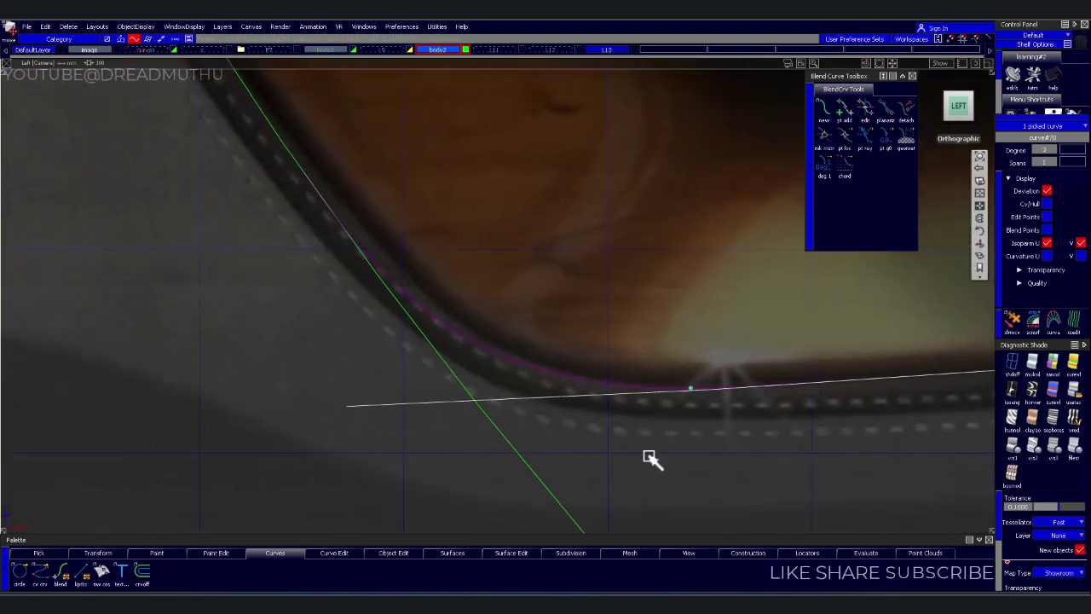
left_click(648, 458)
Move the diagonal curve's lower end control vertex to the right
left_click(571, 527)
mouse_move(683, 514)
right_mouse_down("alt+shift")
mouse_move(701, 497)
mouse_move(623, 514)
right_mouse_up("alt+shift")
left_click_drag(489, 466, 588, 481, "ctrl+shift")
left_click_drag(530, 449, 642, 500)
middle_click_drag(653, 487, 688, 465)
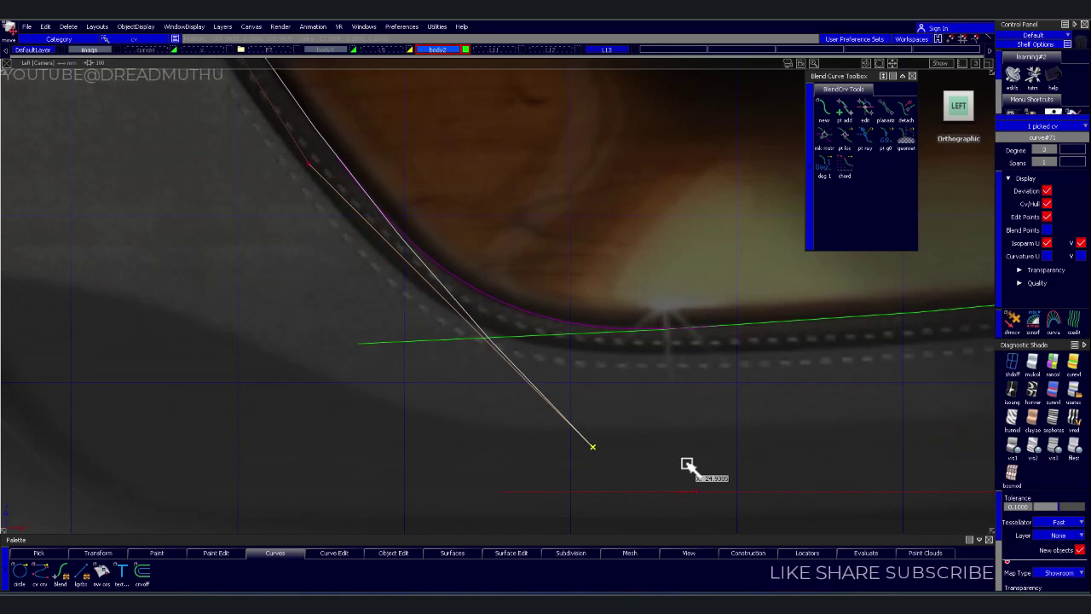
left_click(583, 465)
right_click_drag(582, 465, 633, 383, "alt+shift")
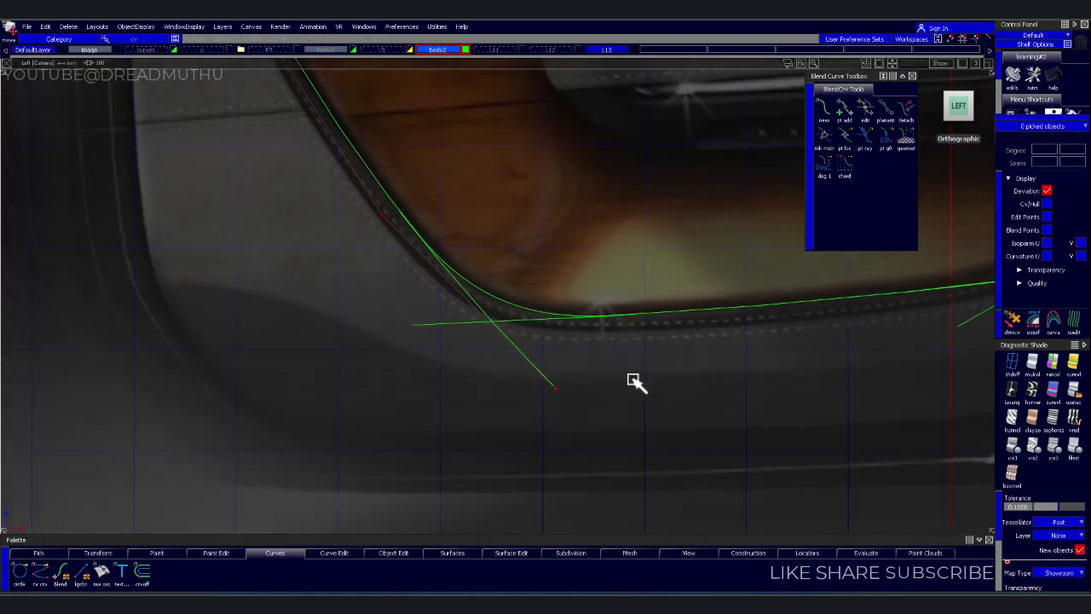
mouse_move(634, 383)
middle_mouse_down("alt+shift")
mouse_move(762, 435)
mouse_move(480, 414)
middle_mouse_up("alt+shift")
right_click_drag(480, 414, 731, 373, "alt+shift")
middle_click_drag(730, 373, 635, 393, "alt+shift")
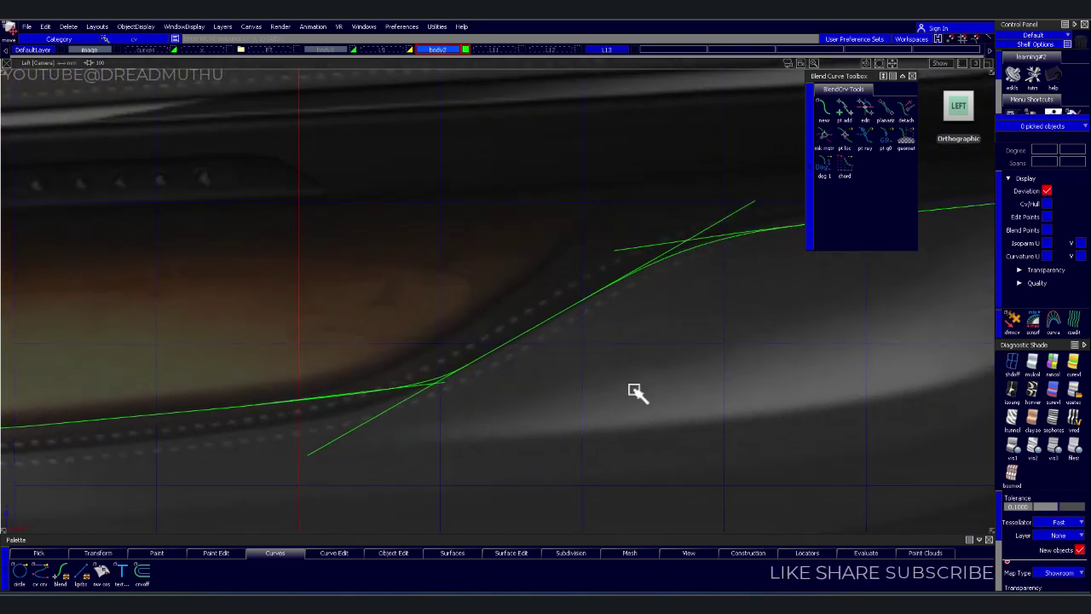
Adjust the tangent of the lower-left corner blend where it meets the diagonal curve
left_click(546, 339)
middle_click_drag(602, 368, 636, 342, "alt+shift")
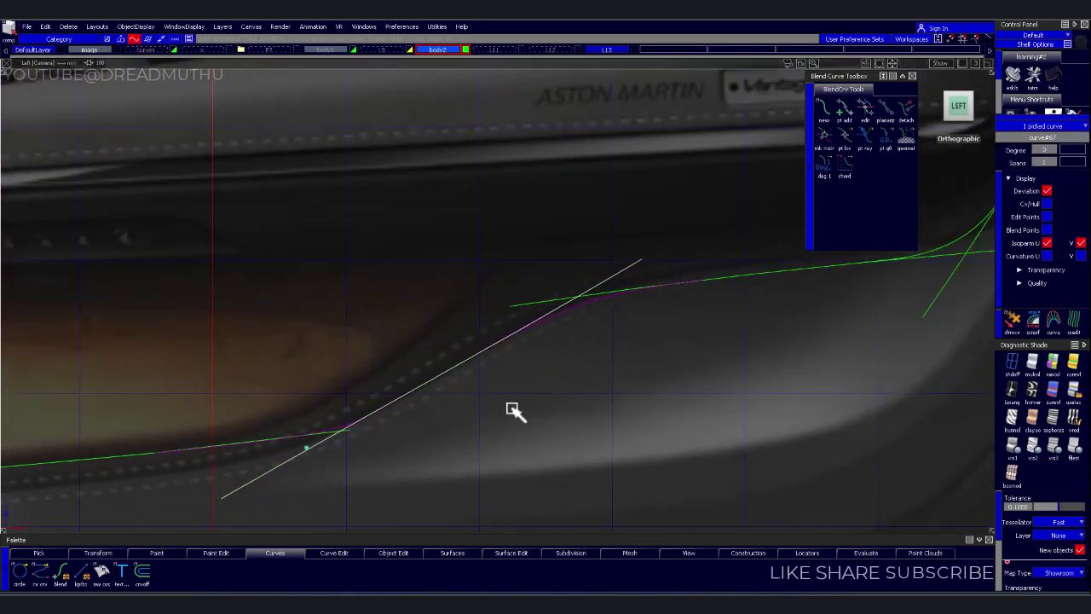
mouse_move(707, 390)
middle_mouse_down()
mouse_move(594, 332)
mouse_move(633, 361)
mouse_move(711, 329)
middle_mouse_up()
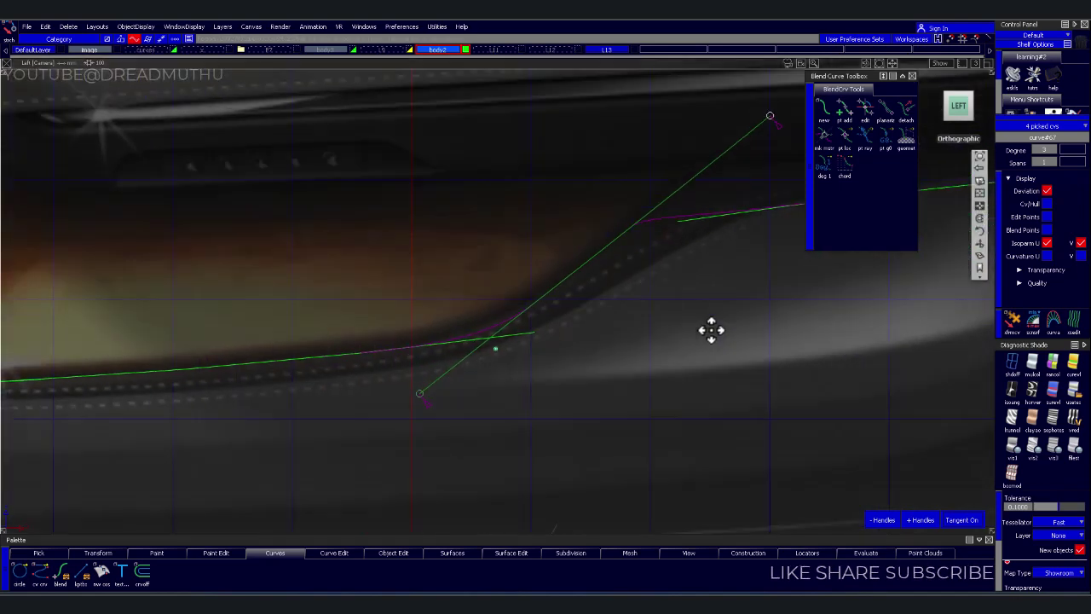
right_click_drag(711, 329, 634, 329, "alt+shift")
middle_click_drag(418, 412, 483, 418)
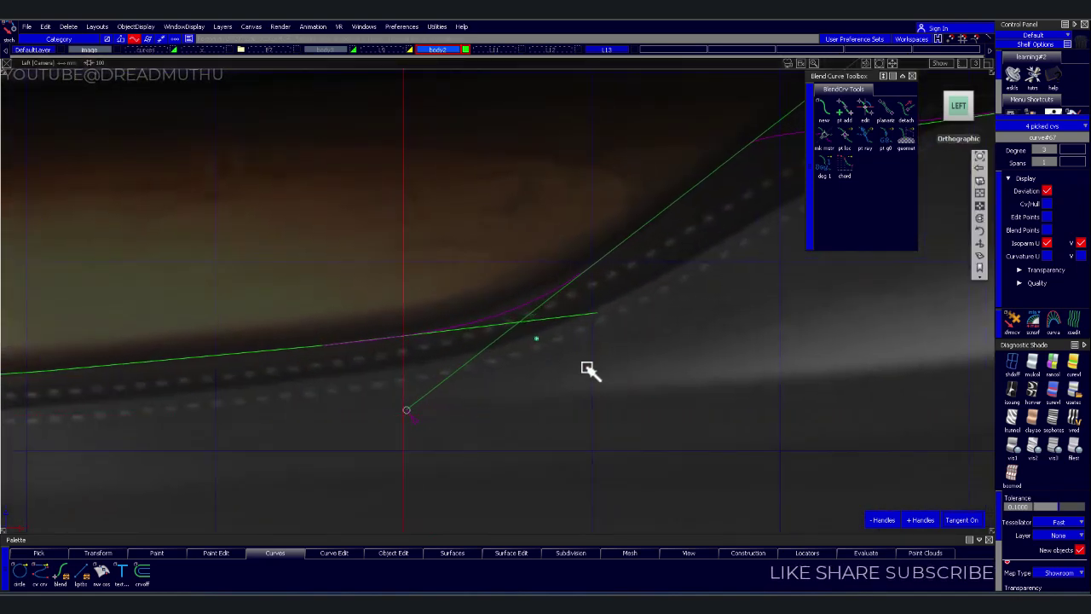
scroll(597, 366, "up", 2)
scroll(621, 366, "up", 2)
left_click_drag(443, 256, 478, 298, "ctrl+shift")
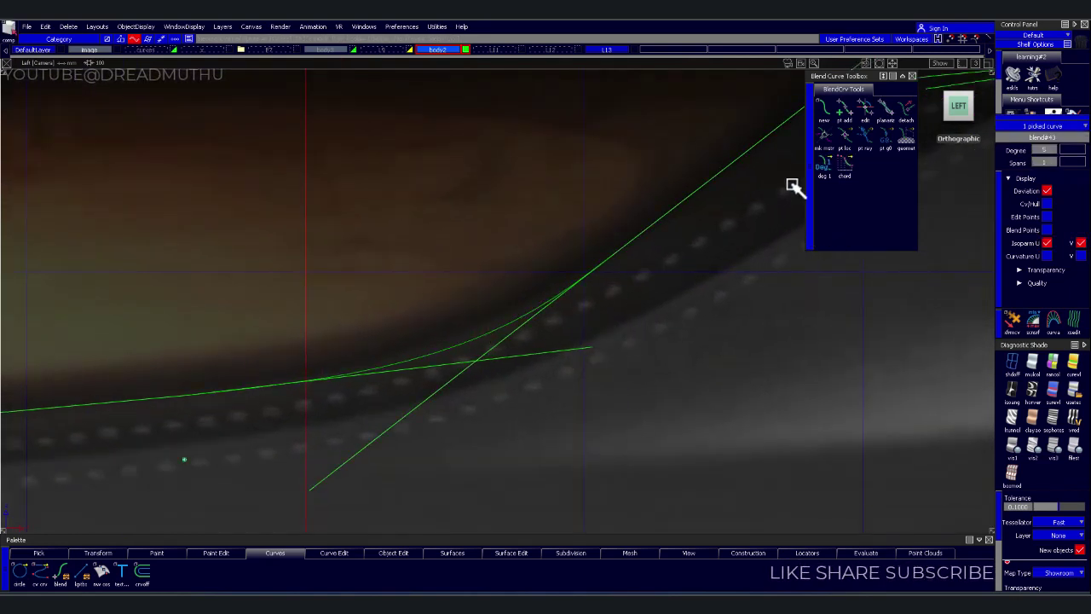
left_click_drag(633, 357, 716, 435, "ctrl+shift")
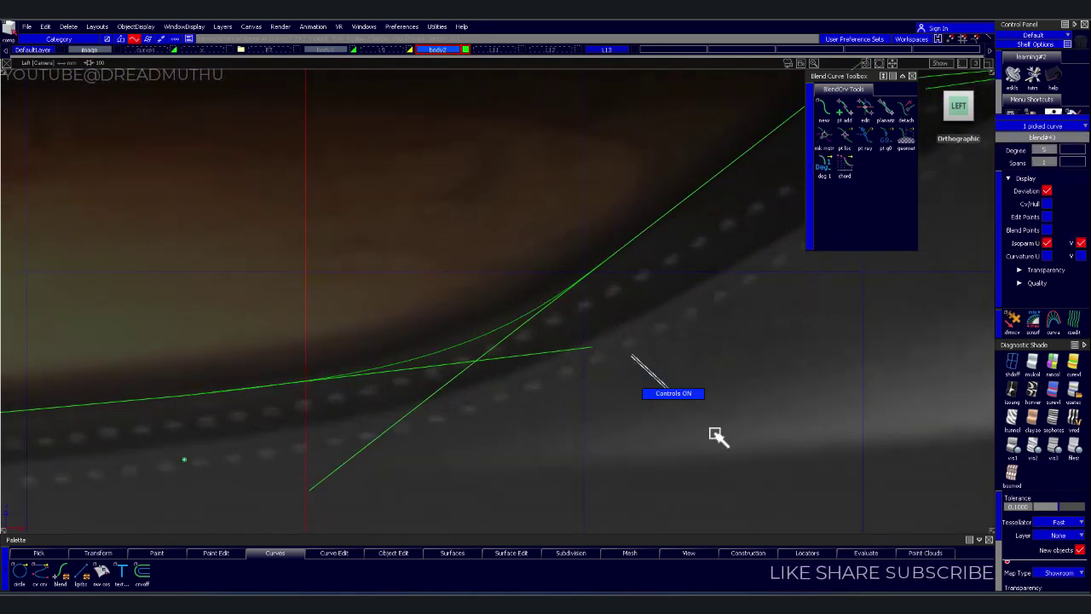
Slide the lower corner blend's upper end farther up the diagonal line in edit mode
left_click(871, 117)
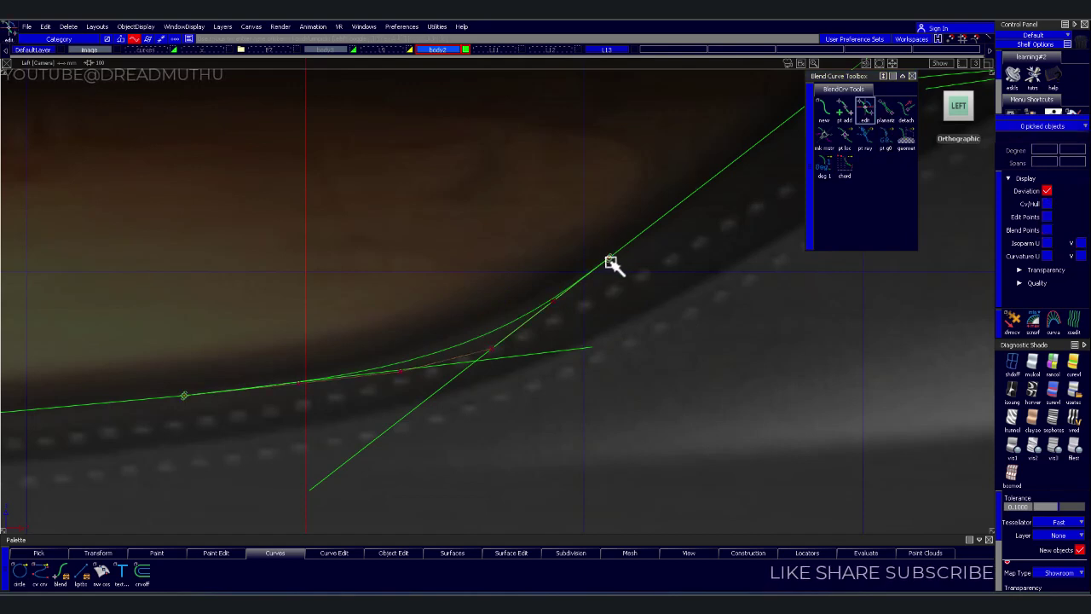
left_click(611, 262)
left_click_drag(609, 256, 700, 204)
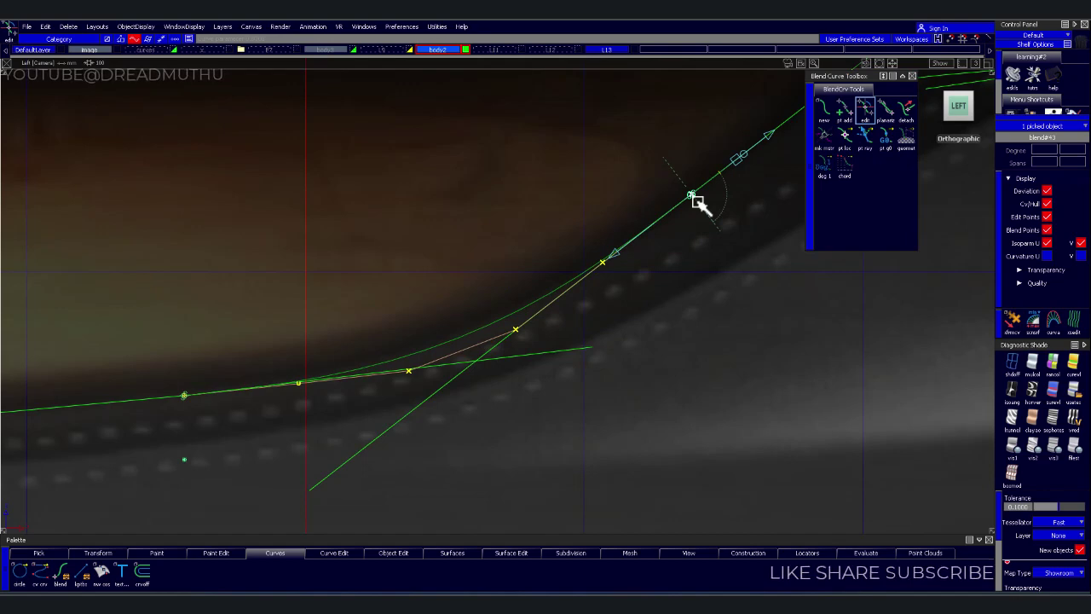
left_click(692, 256)
right_click_drag(702, 305, 700, 314, "alt+shift")
mouse_move(699, 314)
middle_mouse_down("alt+shift")
mouse_move(585, 383)
mouse_move(640, 356)
mouse_move(580, 341)
mouse_move(486, 359)
middle_mouse_up("alt+shift")
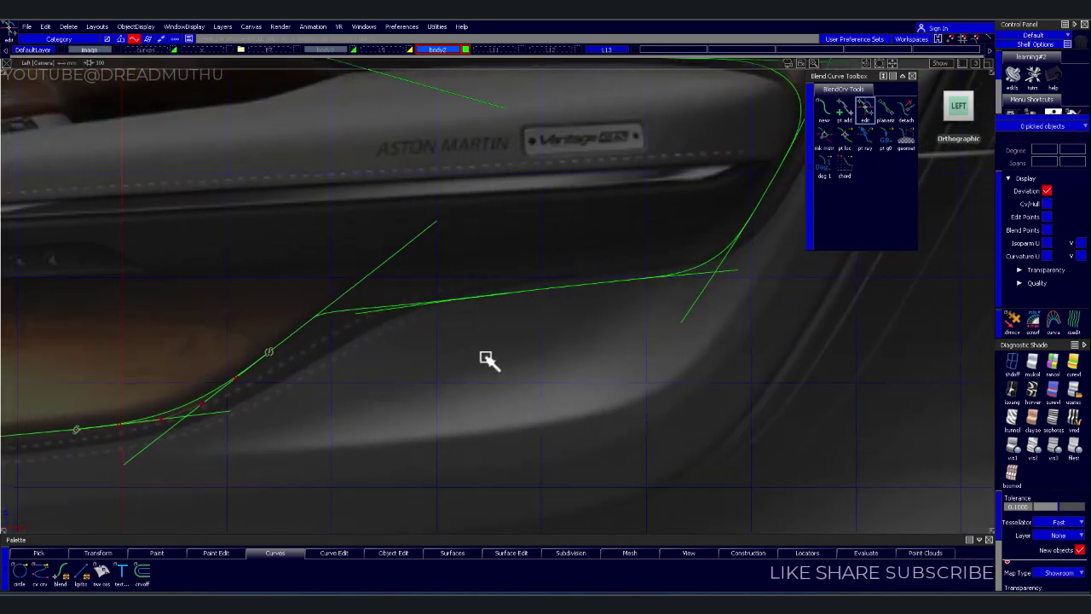
left_click_drag(451, 339, 506, 358, "ctrl+shift")
Delete the five curves around the handle recess, including the top horizontal curve
left_click_drag(435, 330, 541, 336)
middle_click_drag(540, 336, 506, 404, "alt+shift")
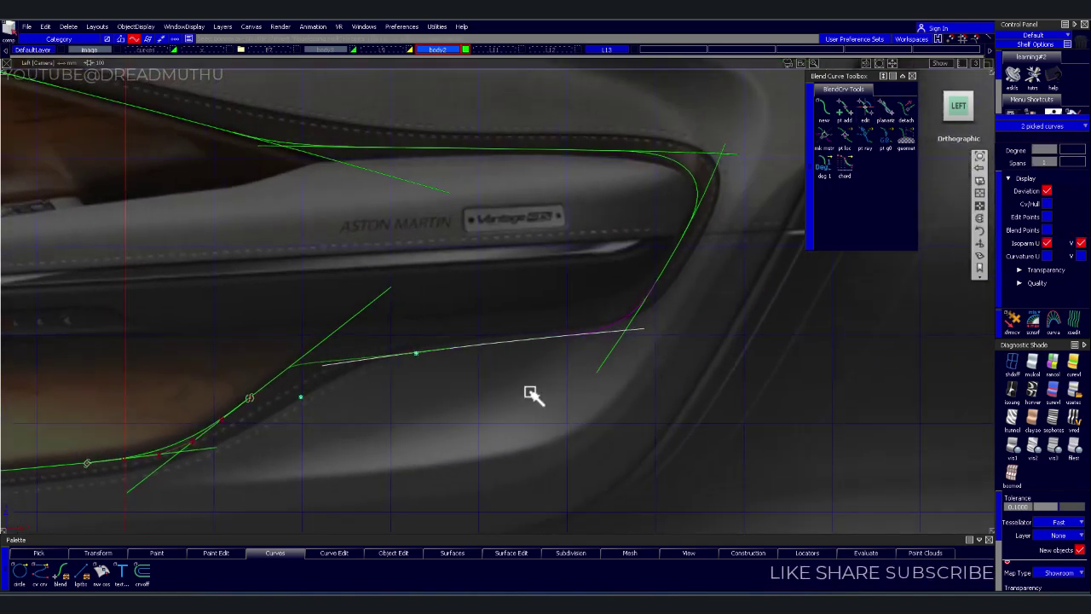
mouse_move(678, 307)
middle_mouse_down("alt+shift")
mouse_move(701, 302)
mouse_move(653, 287)
middle_mouse_up("alt+shift")
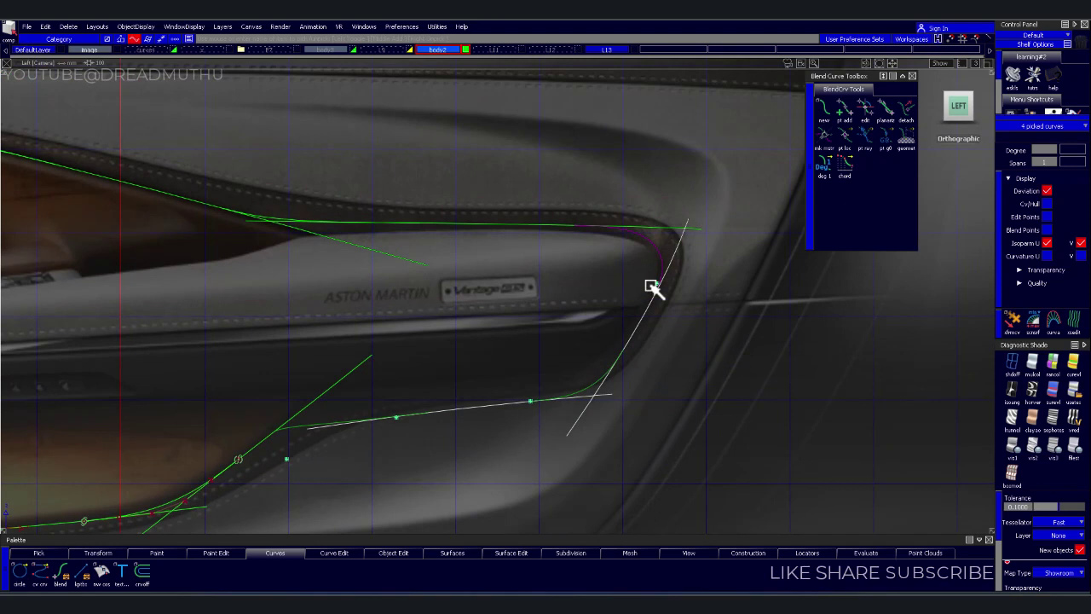
left_click(667, 226)
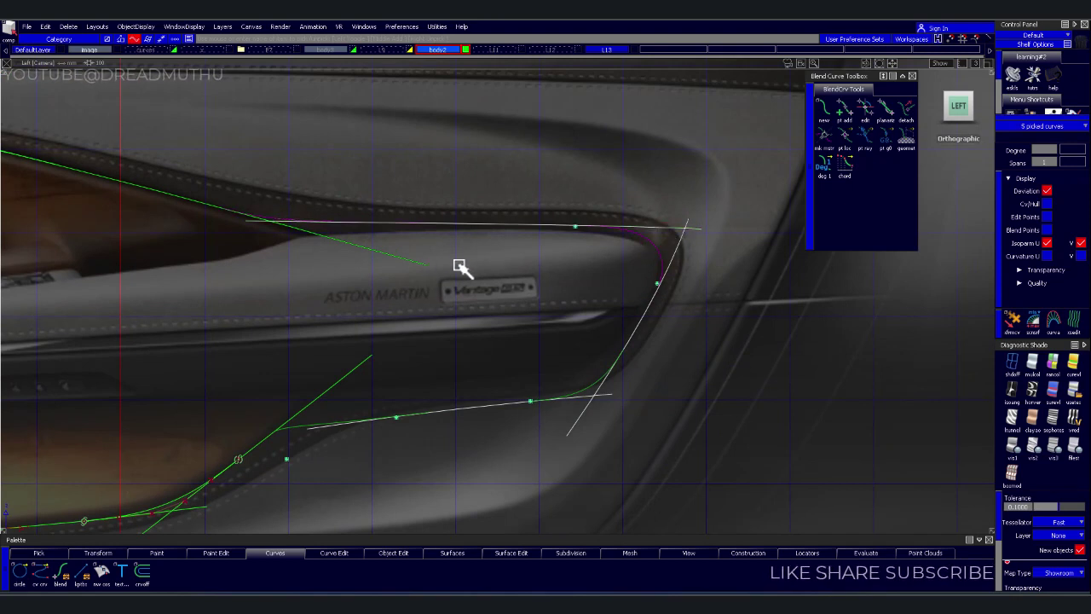
key("Delete")
key("Return")
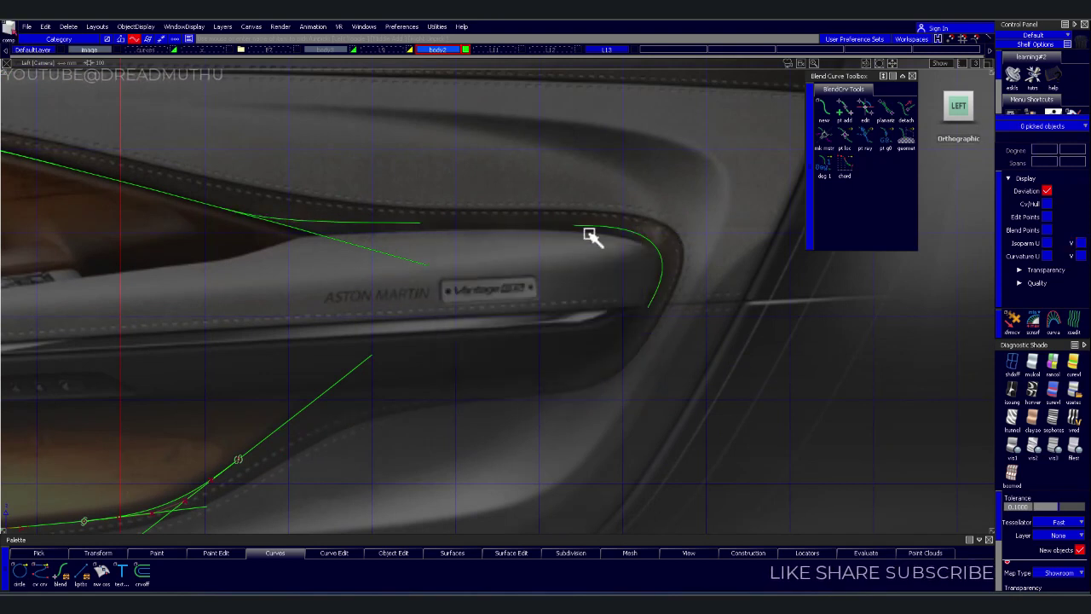
Delete the right handle curve and the upper-left curve
left_click(617, 217)
left_click(432, 234)
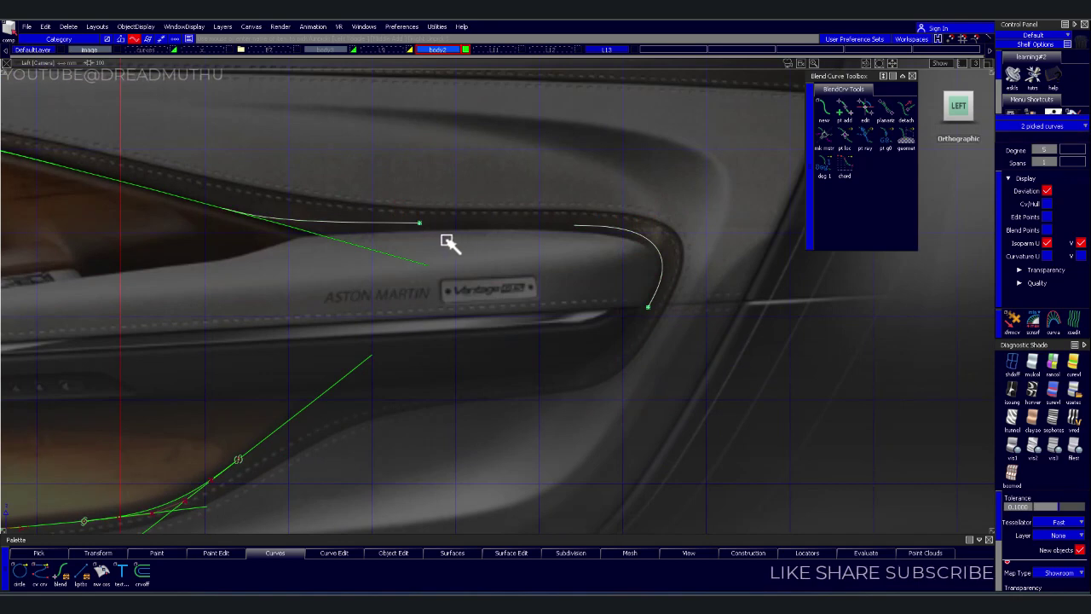
key("Delete")
key("Return")
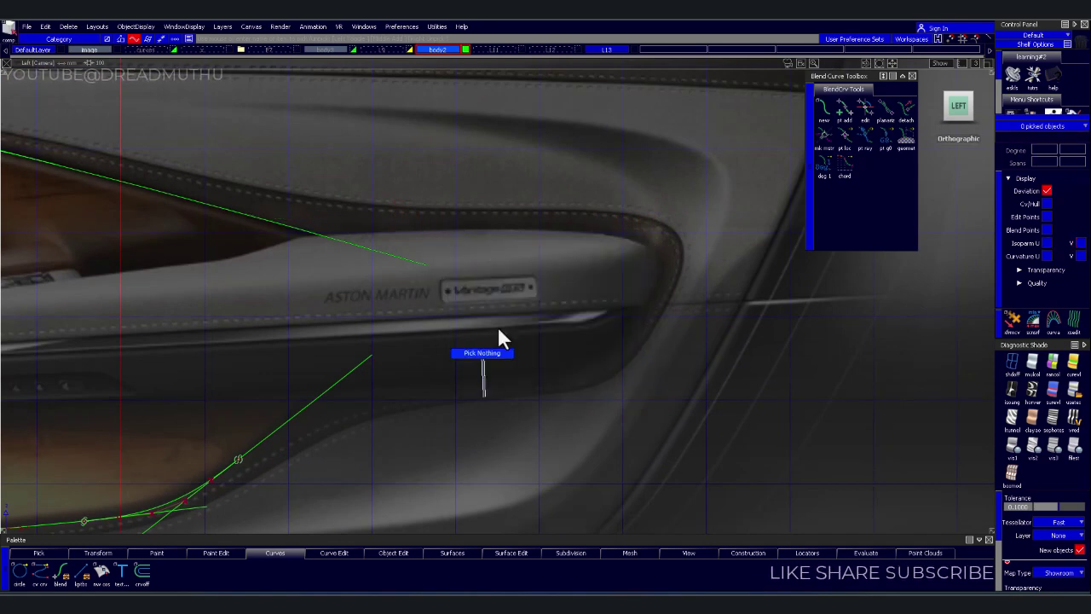
Frame the ASTON MARTIN lettering and place a new curve's first point above the upper trim curve
middle_click_drag(500, 338, 487, 383, "alt+shift")
mouse_move(487, 383)
right_mouse_down("alt+shift")
mouse_move(597, 368)
mouse_move(532, 438)
right_mouse_up("alt+shift")
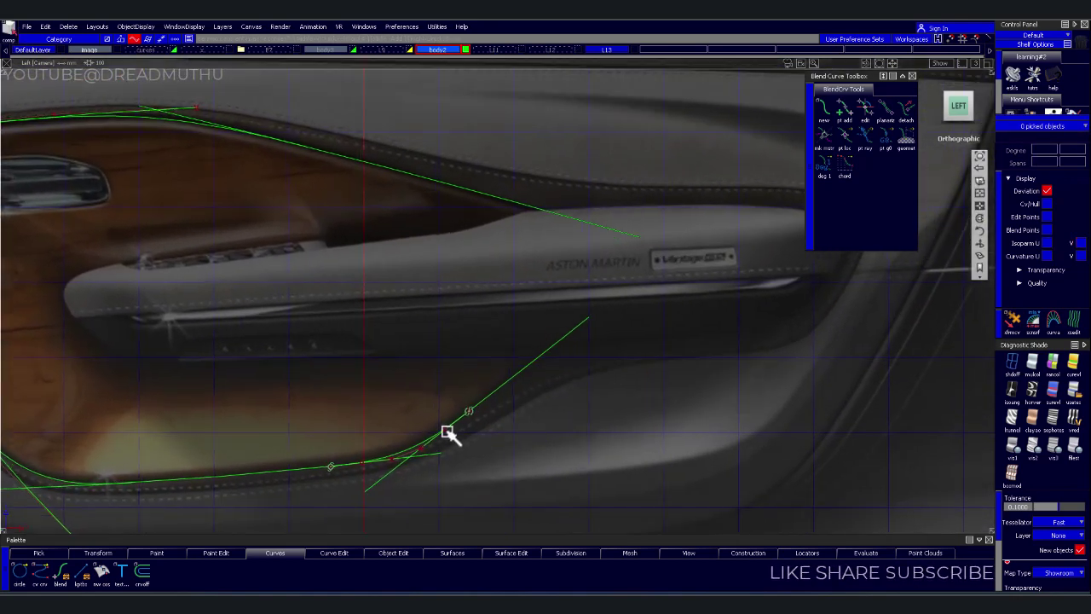
mouse_move(541, 519)
right_mouse_down("alt+shift")
mouse_move(638, 429)
mouse_move(646, 438)
mouse_move(758, 436)
right_mouse_up("alt+shift")
mouse_move(689, 300)
right_mouse_down("alt+shift")
mouse_move(524, 251)
mouse_move(633, 236)
right_mouse_up("alt+shift")
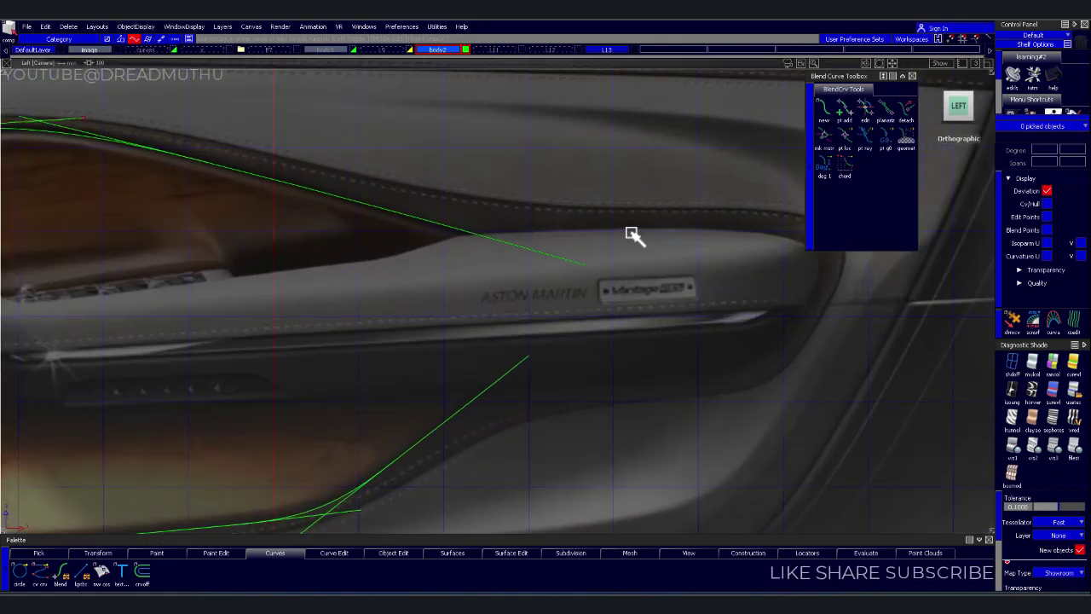
right_click_drag(557, 242, 525, 230, "alt+shift")
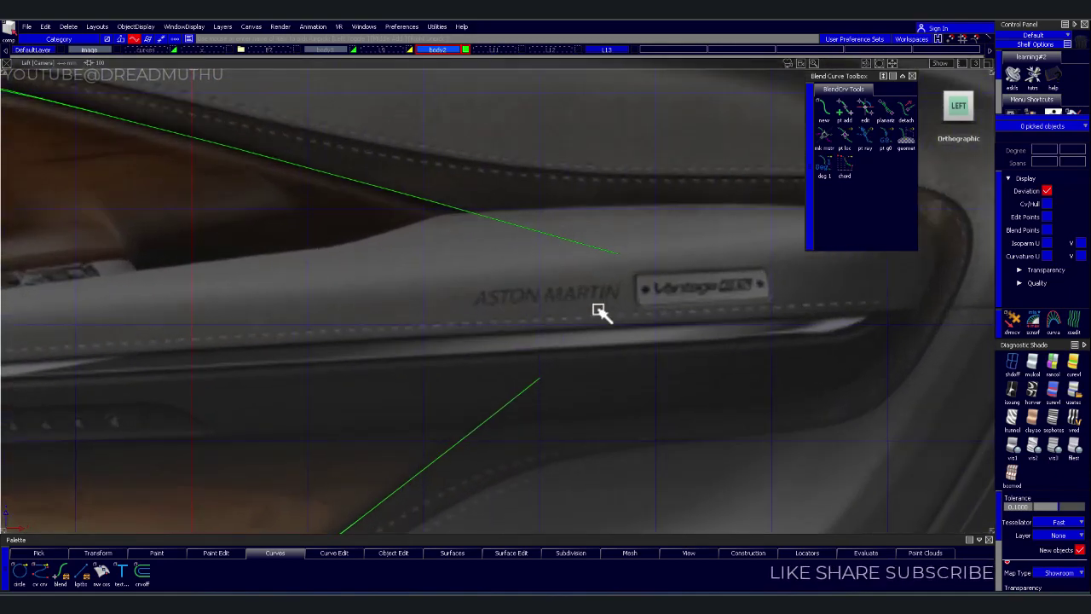
mouse_move(889, 317)
right_mouse_down("alt+shift")
mouse_move(565, 273)
mouse_move(520, 285)
right_mouse_up("alt+shift")
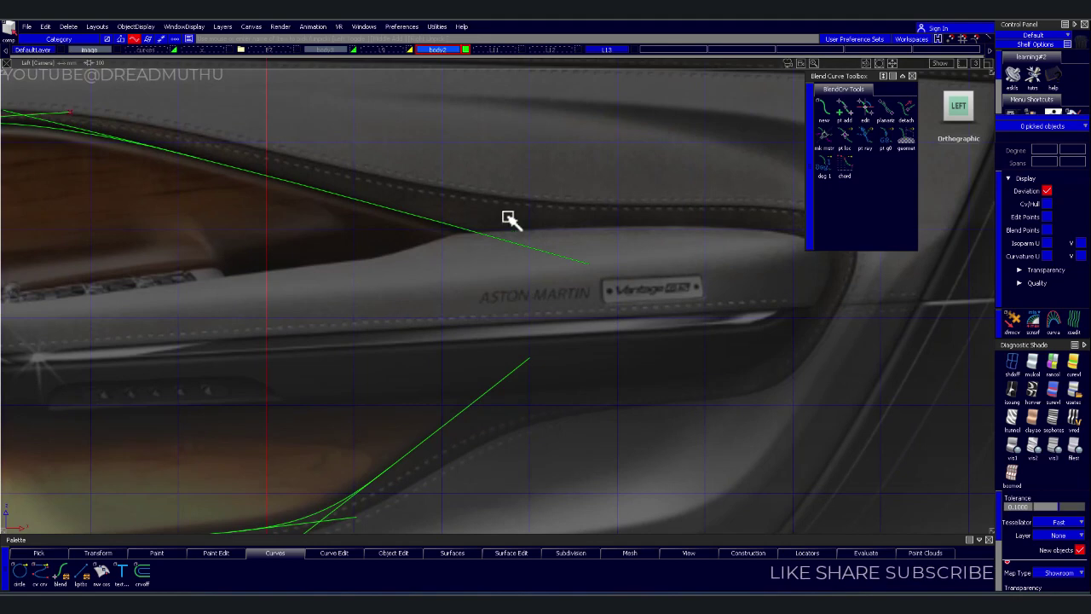
right_click_drag(508, 216, 504, 348, "alt+shift")
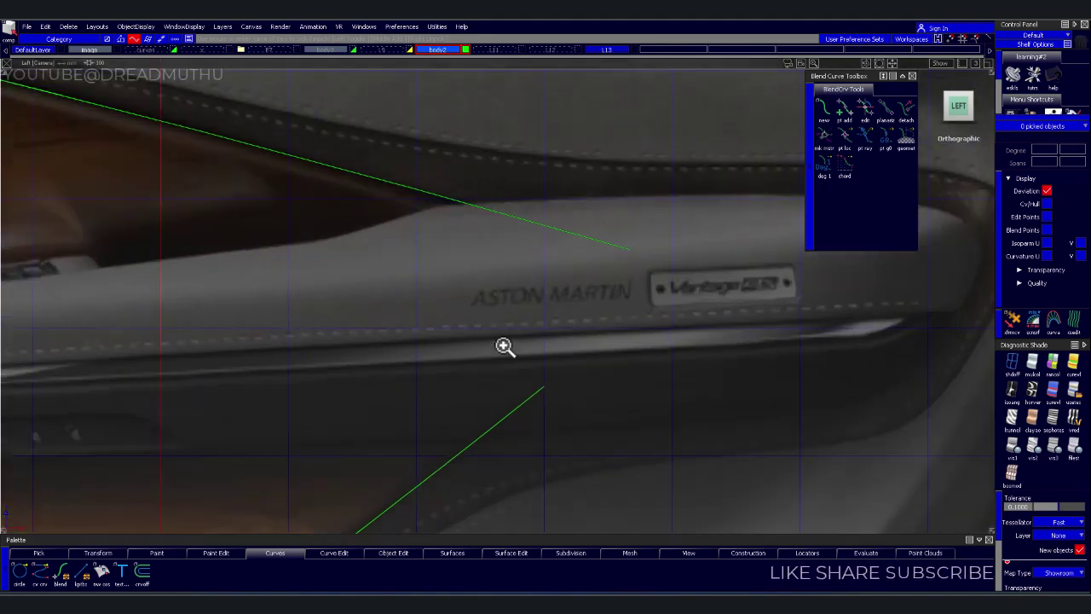
middle_click_drag(504, 348, 556, 242, "alt+shift")
mouse_move(486, 344)
right_mouse_down("alt+shift")
mouse_move(487, 385)
mouse_move(448, 424)
right_mouse_up("alt+shift")
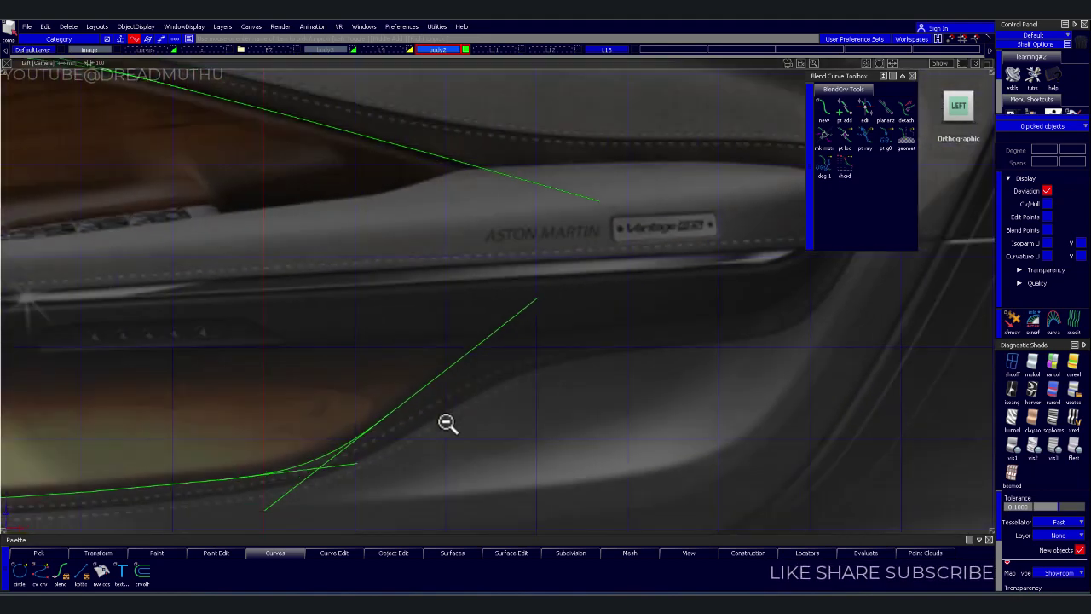
mouse_move(508, 164)
right_mouse_down("alt+shift")
mouse_move(486, 219)
mouse_move(508, 241)
right_mouse_up("alt+shift")
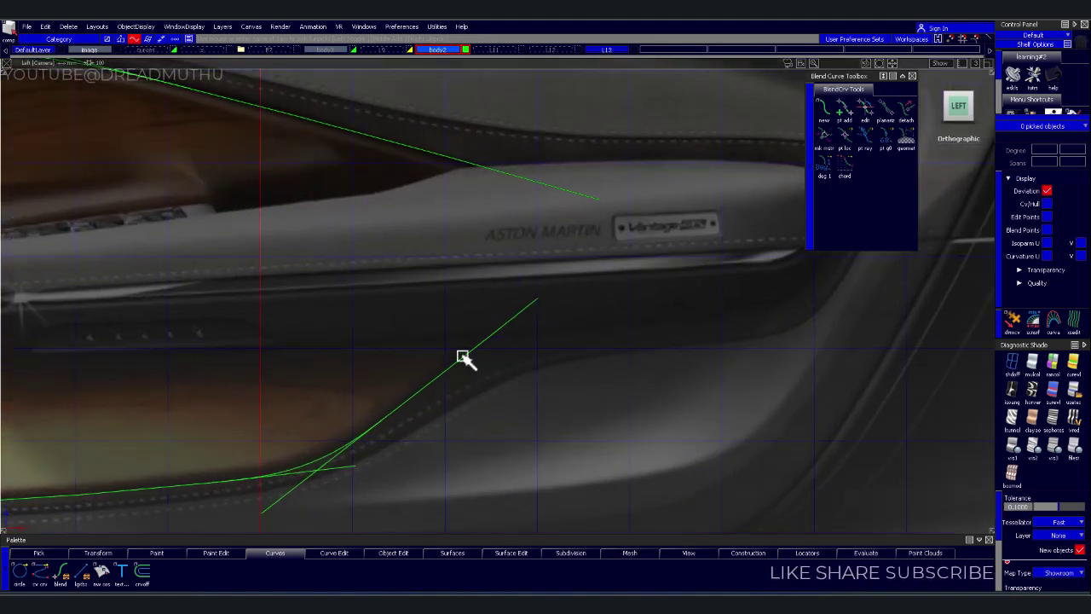
right_click_drag(480, 149, 479, 340, "alt+shift")
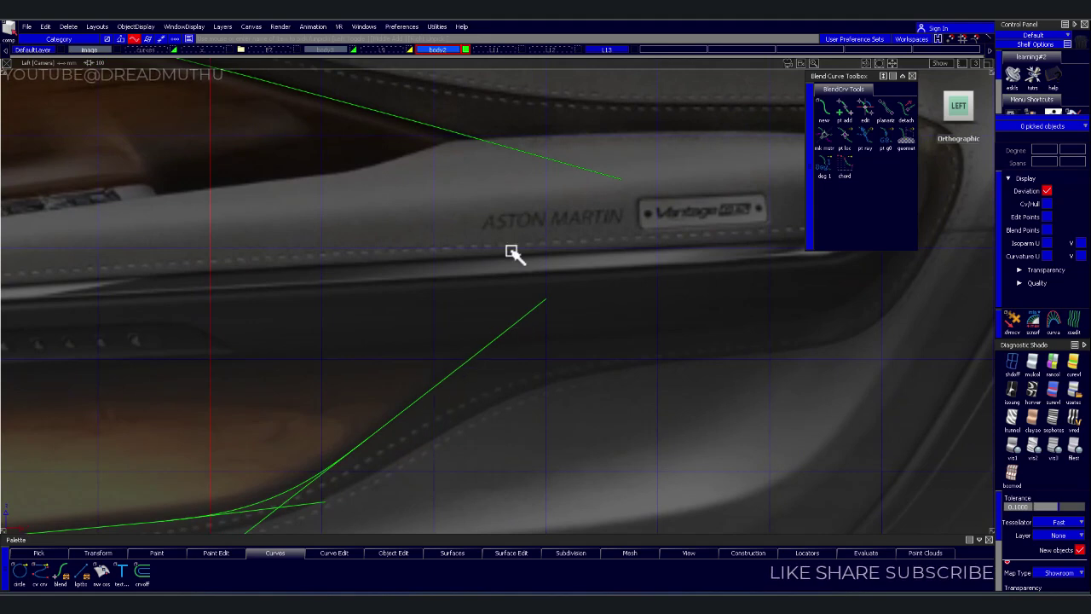
right_click_drag(605, 202, 556, 203, "alt+shift")
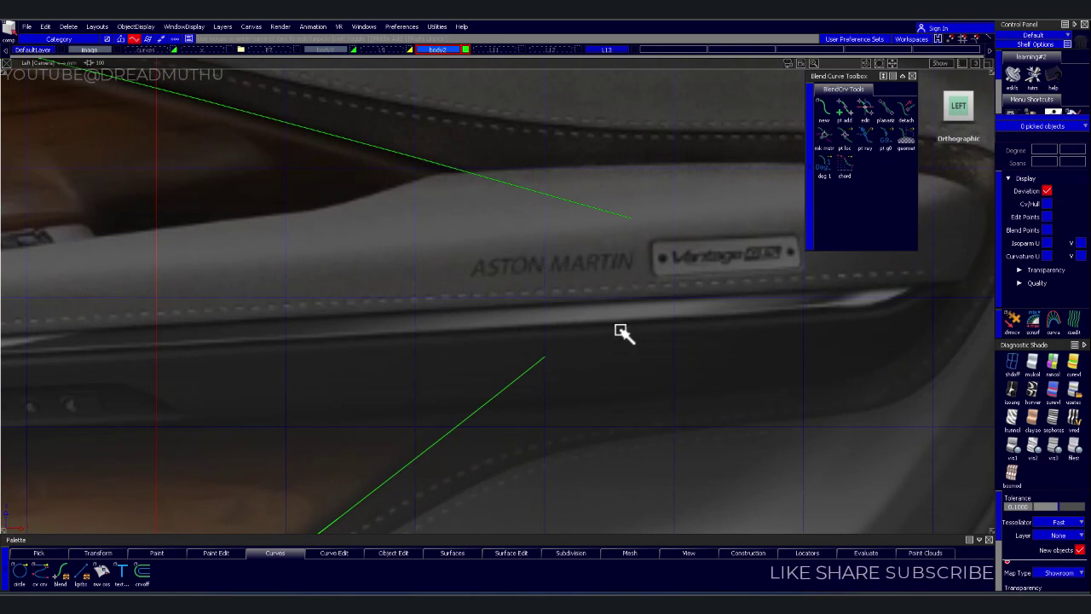
left_click(514, 164)
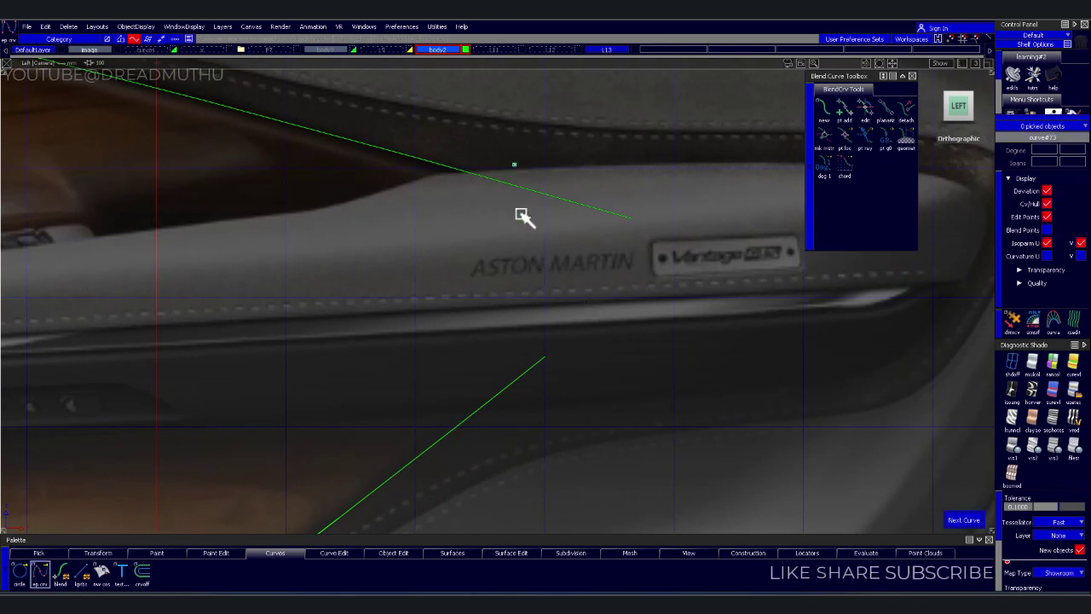
Finish a two-point vertical EP curve beside the ASTON MARTIN lettering
left_click(526, 401)
mouse_move(625, 356)
right_mouse_down("alt+shift")
mouse_move(660, 339)
mouse_move(509, 273)
right_mouse_up("alt+shift")
left_click_drag(509, 273, 611, 392)
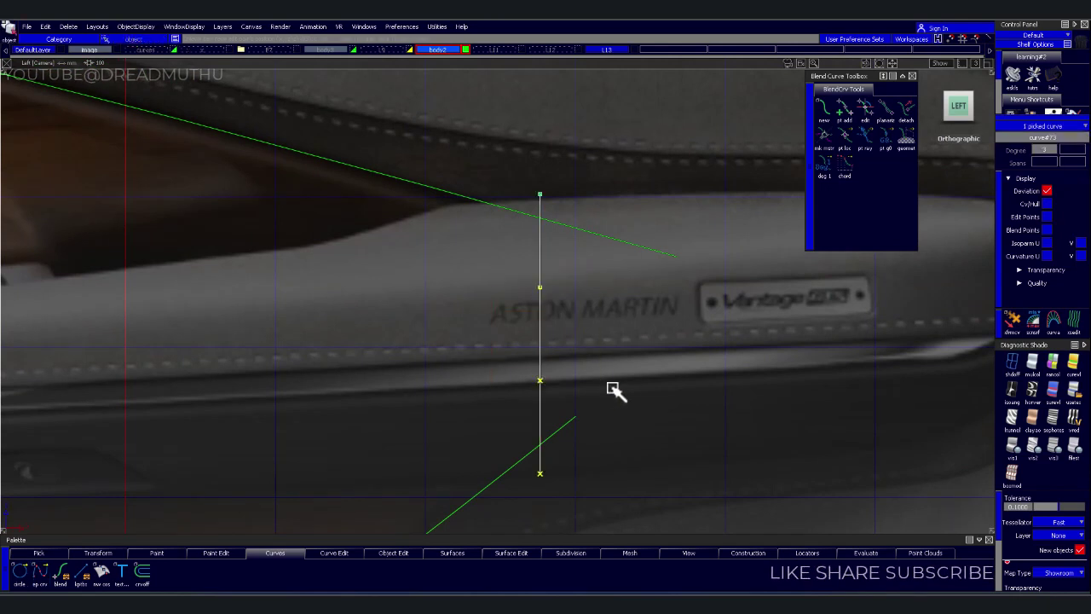
left_click(621, 338)
right_click_drag(591, 310, 597, 342, "alt+shift")
Blend the upper diagonal line into the new vertical curve
left_click(824, 125)
scroll(670, 221, "up", 2)
scroll(672, 233, "up", 2)
scroll(673, 234, "up", 2)
left_click(534, 208)
left_click(607, 325)
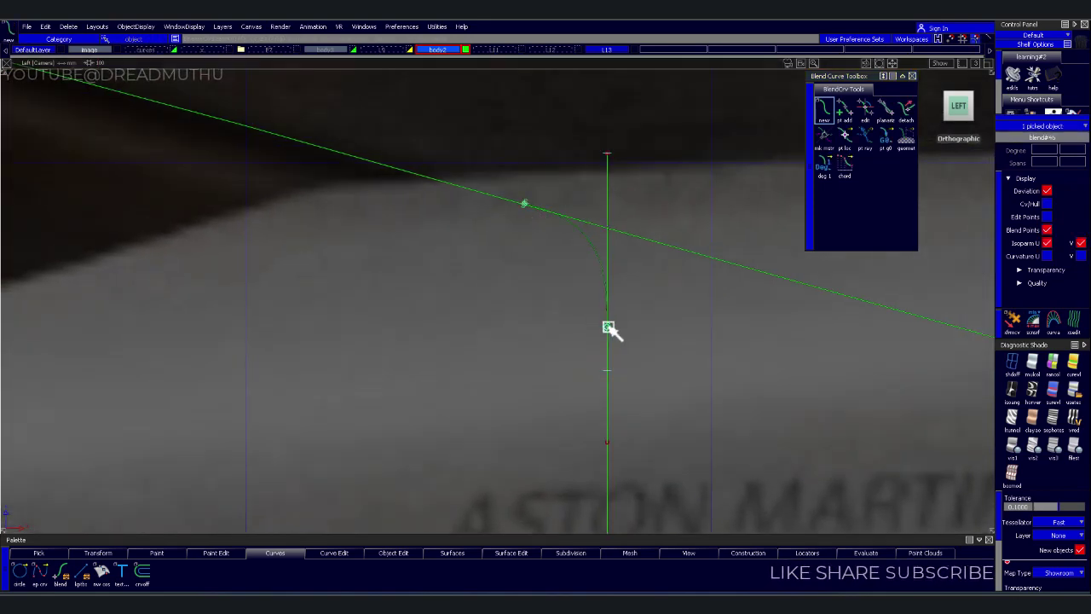
Blend the vertical curve into the lower diagonal line and pick that blend for editing
scroll(620, 358, "down", 5)
middle_click_drag(615, 454, 628, 287, "alt+shift")
left_click(555, 319)
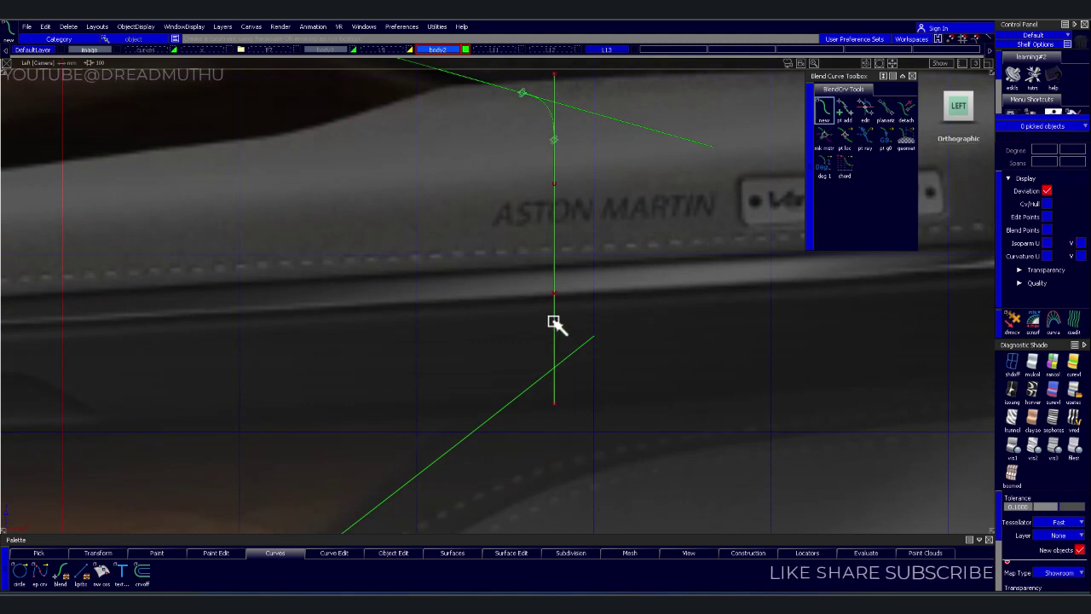
left_click(500, 413)
left_click(719, 274)
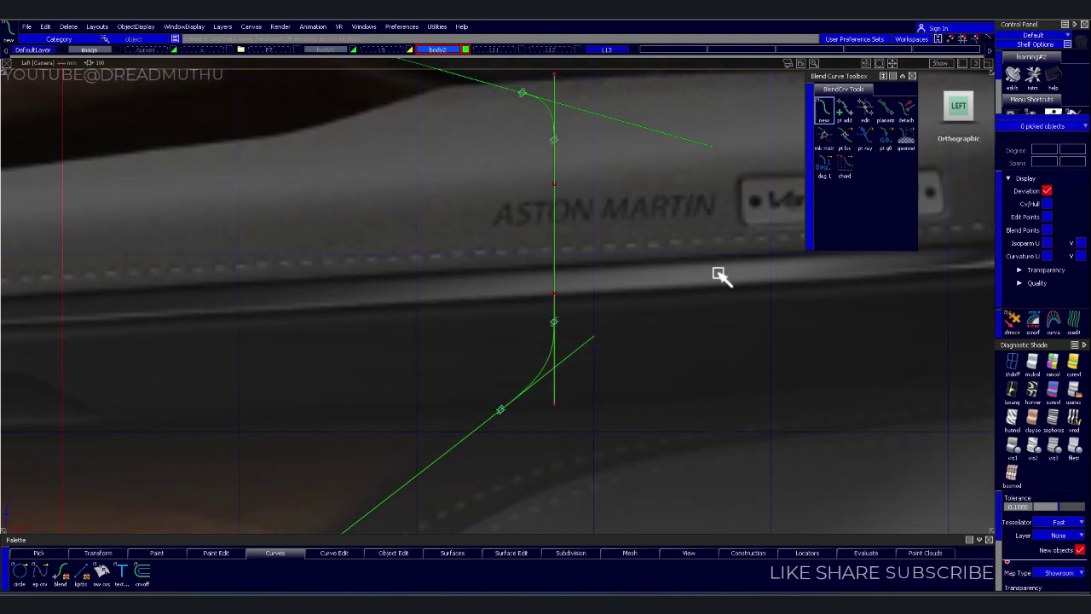
left_click(872, 111)
left_click(552, 321)
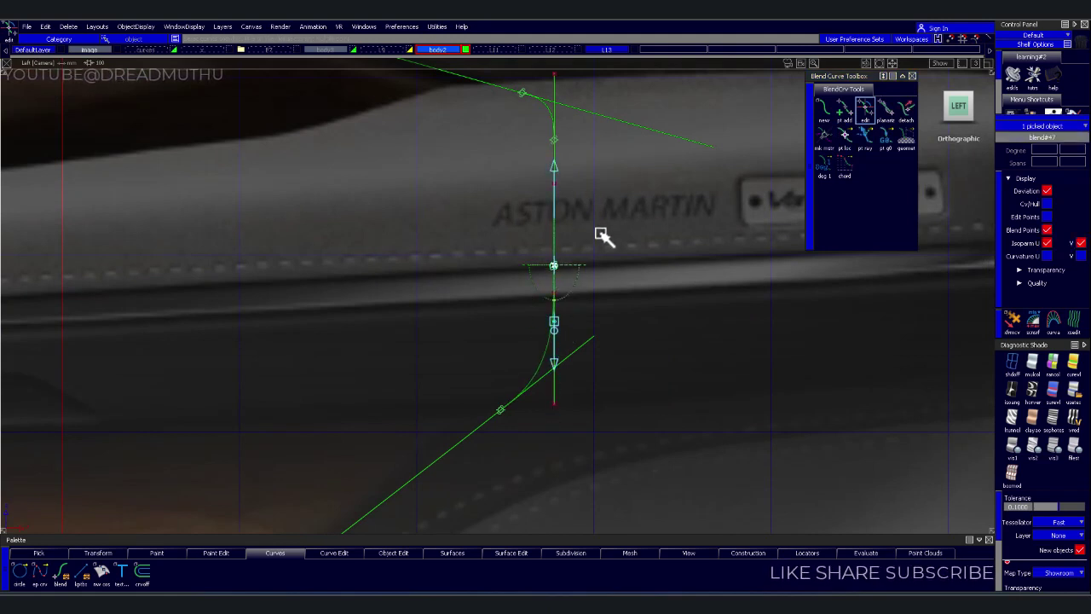
Slide the upper blend's point slightly left along the upper line
left_click(557, 148)
left_click(554, 146)
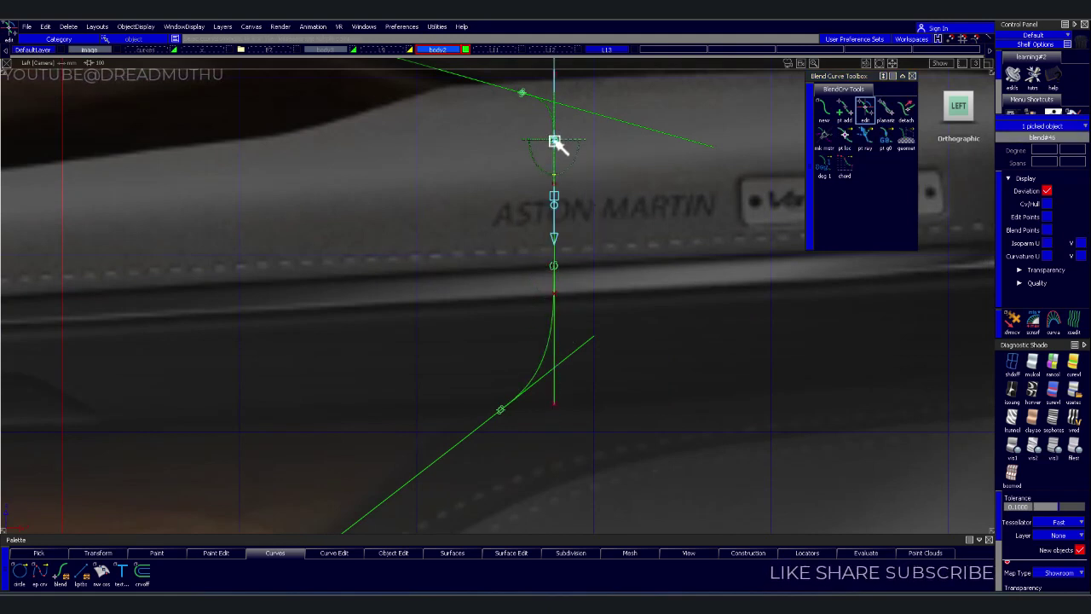
middle_click_drag(607, 210, 699, 261, "alt+shift")
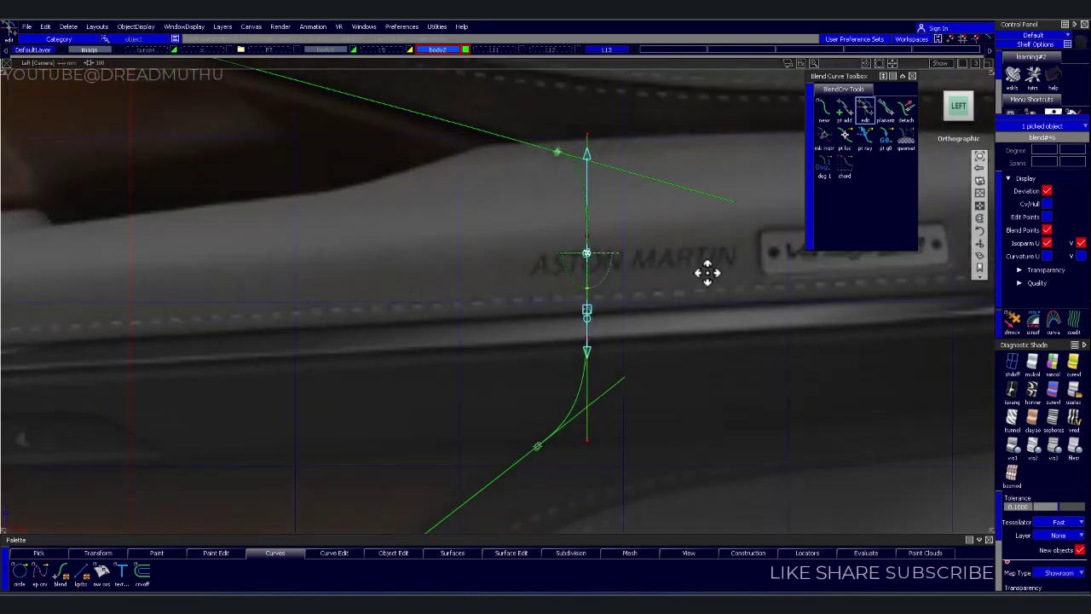
left_click(574, 178)
left_click_drag(573, 176, 564, 174)
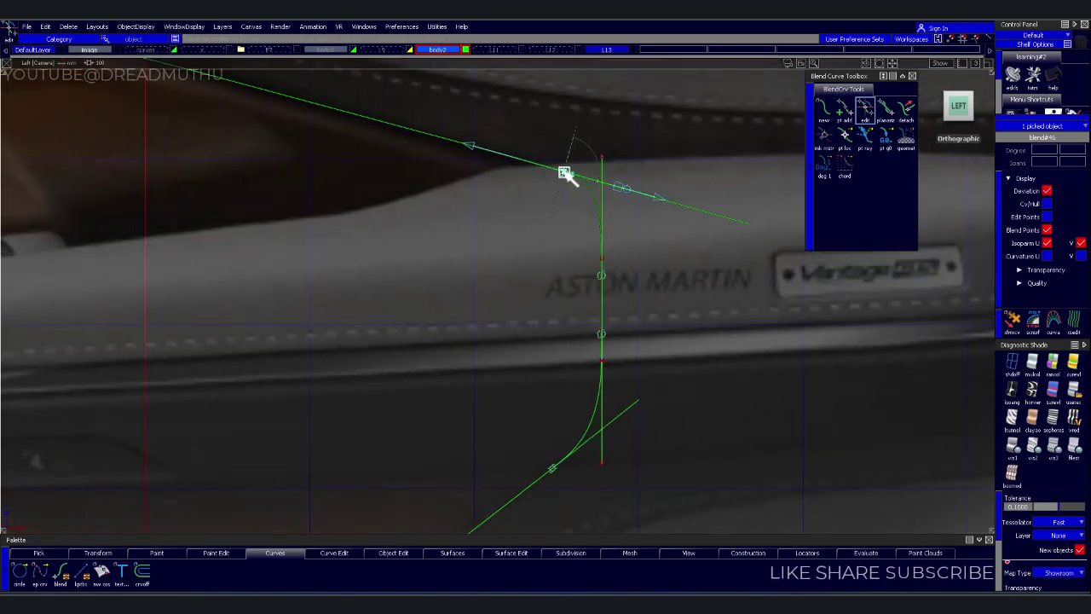
Move the vertical line at the armrest corner slightly to the right
left_click(615, 309)
right_click_drag(682, 304, 695, 348, "alt+shift")
middle_click_drag(687, 305, 728, 316)
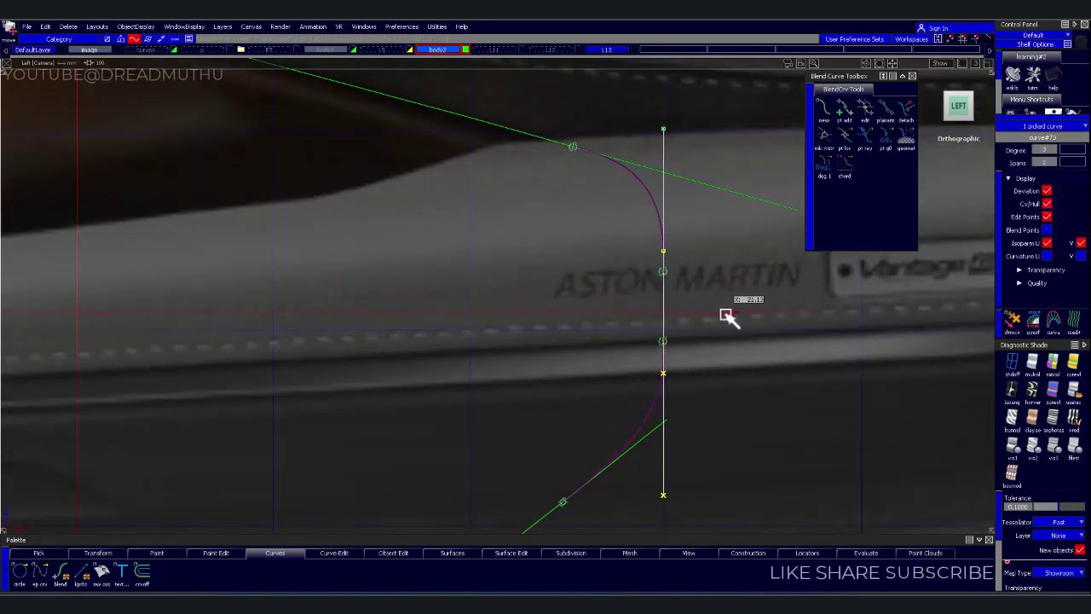
left_click(706, 381)
right_click_drag(715, 289, 713, 282, "alt+shift")
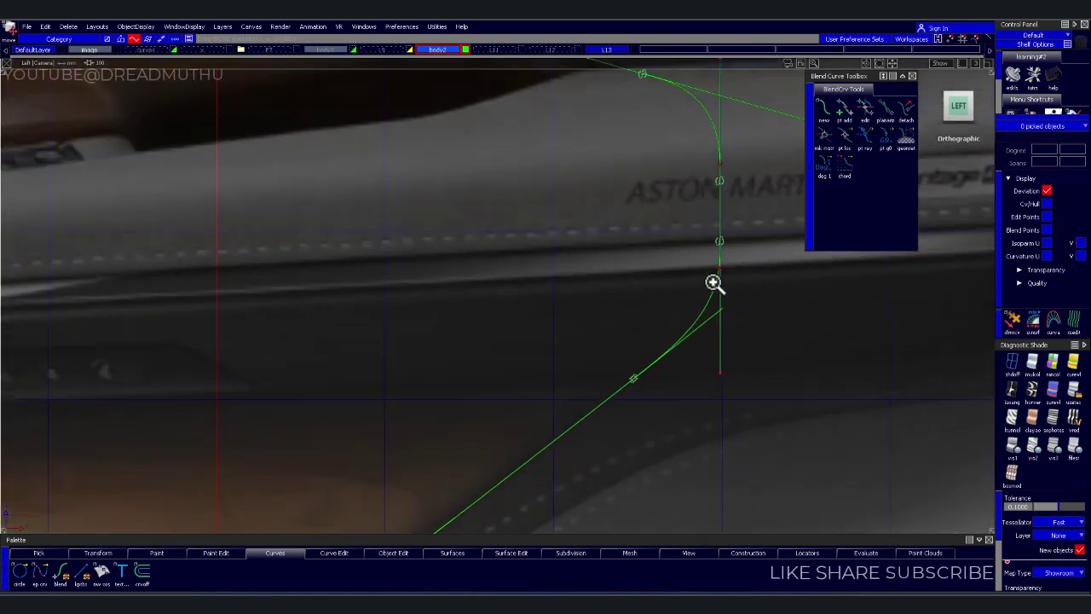
middle_click_drag(712, 282, 633, 373, "alt+shift")
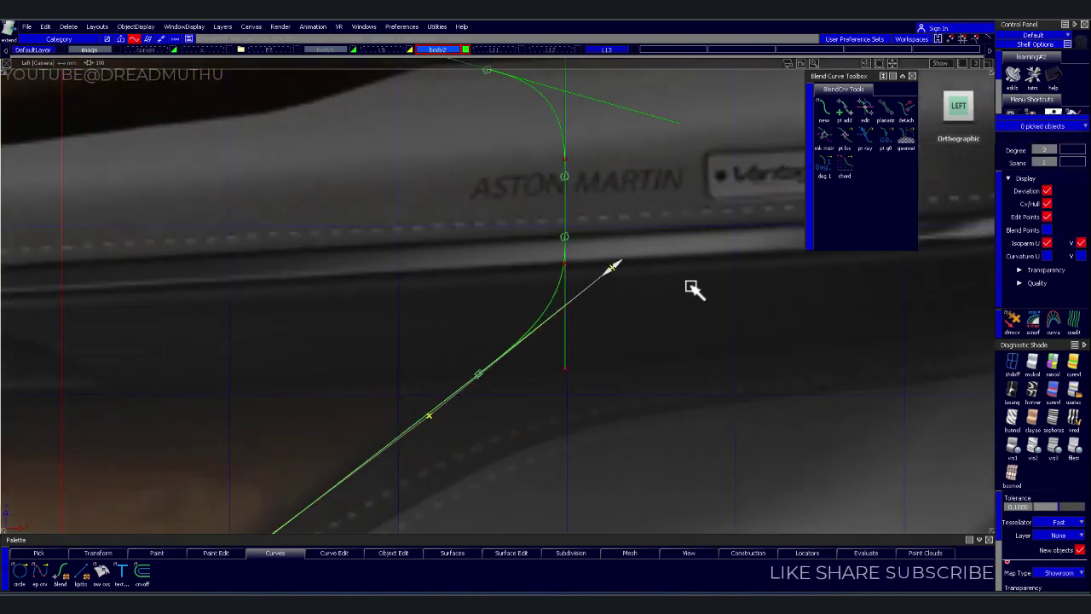
right_click_drag(631, 318, 565, 268, "alt+shift")
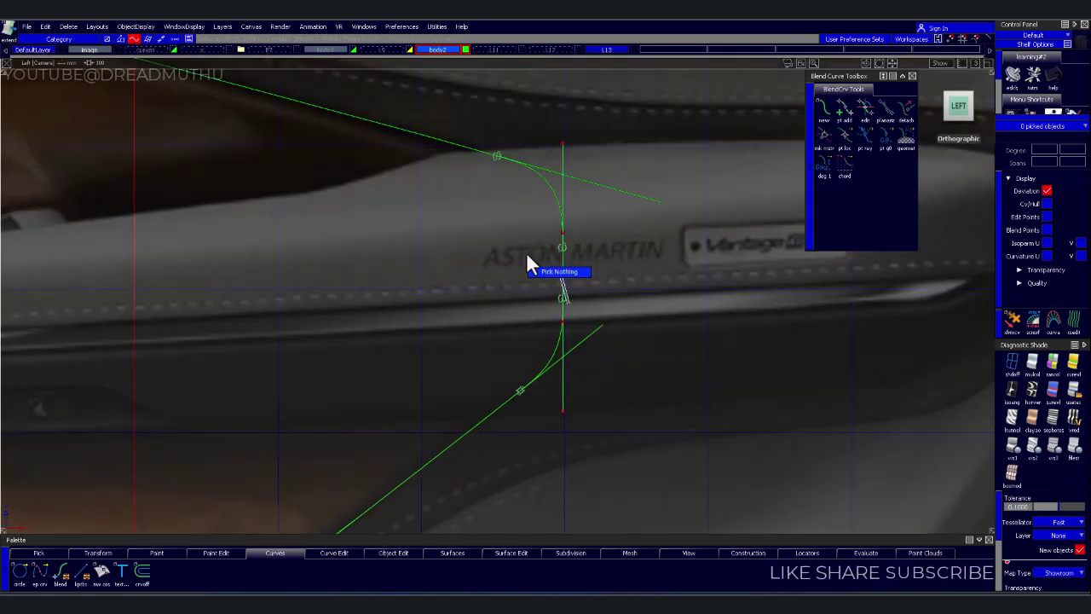
left_click(562, 268)
left_click_drag(662, 275, 687, 273)
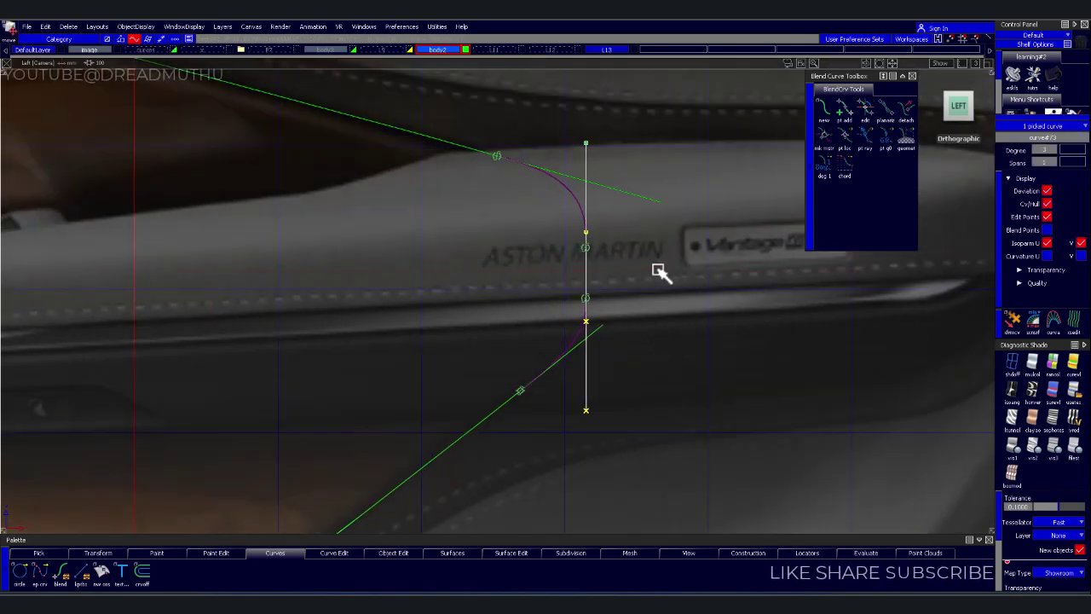
left_click(680, 287)
mouse_move(756, 273)
right_mouse_down("alt+shift")
mouse_move(687, 319)
mouse_move(639, 288)
mouse_move(558, 265)
mouse_move(554, 274)
right_mouse_up("alt+shift")
Slide the lower blend's contact point up the vertical line
left_click(865, 109)
left_click(515, 294)
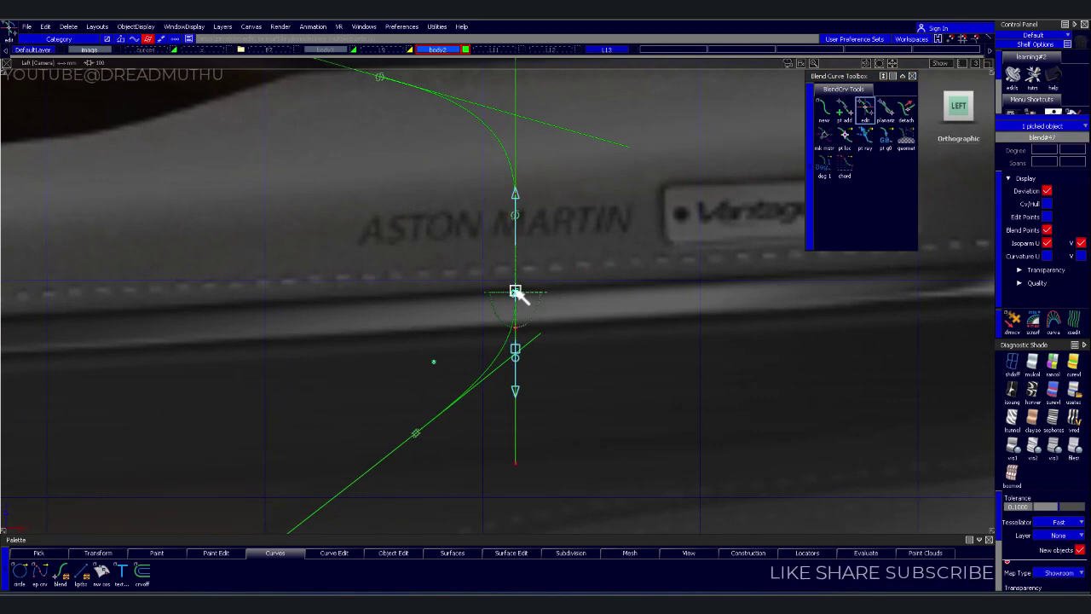
left_click_drag(520, 291, 527, 263)
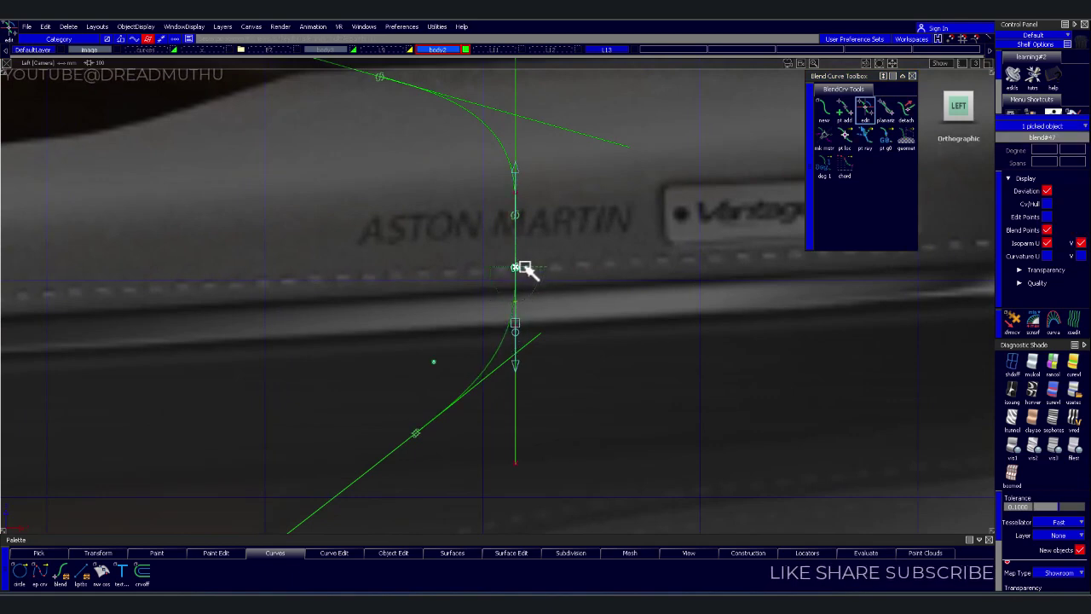
left_click(648, 315)
right_click_drag(731, 251, 622, 300, "alt+shift")
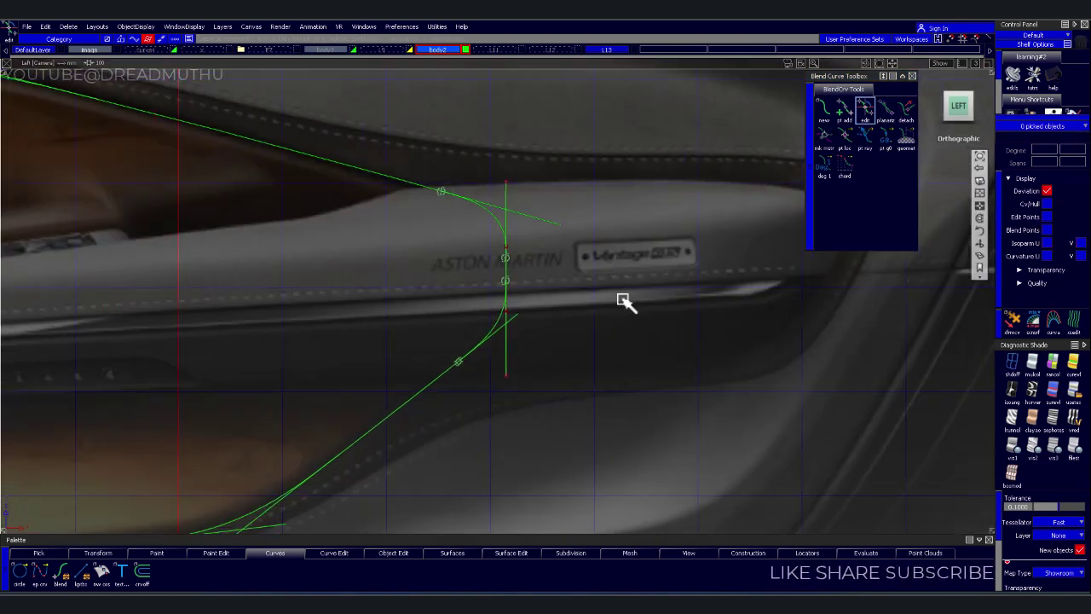
middle_click_drag(621, 299, 673, 337, "alt+shift")
right_click_drag(673, 337, 631, 361, "alt+shift")
middle_click_drag(631, 361, 657, 336, "alt+shift")
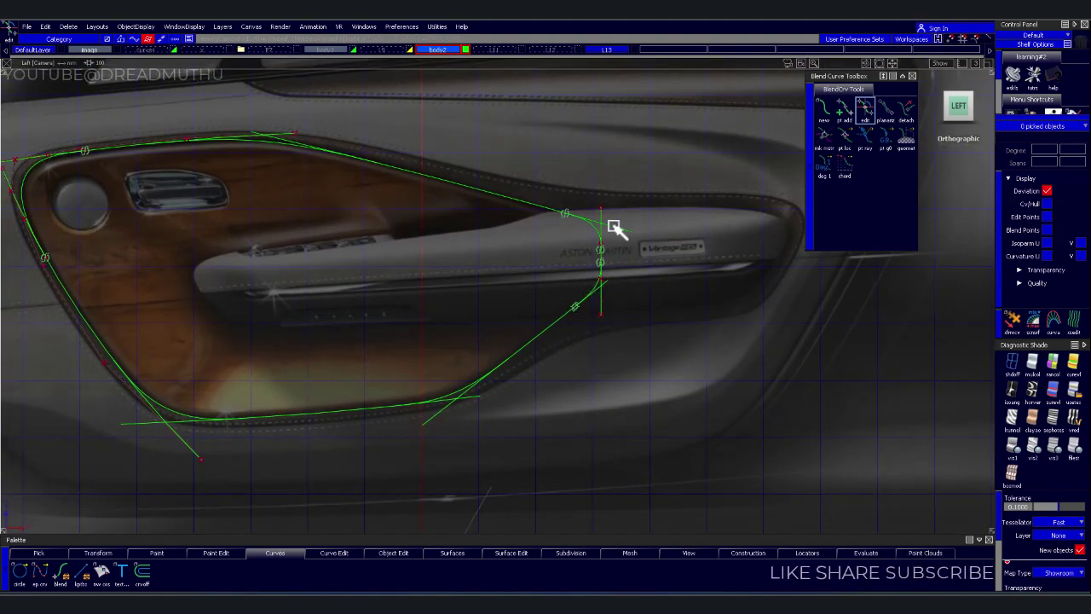
right_click_drag(553, 247, 463, 295, "alt+shift")
mouse_move(462, 295)
middle_mouse_down("alt+shift")
mouse_move(434, 332)
mouse_move(404, 310)
middle_mouse_up("alt+shift")
mouse_move(404, 310)
right_mouse_down("alt+shift")
mouse_move(455, 346)
mouse_move(526, 321)
right_mouse_up("alt+shift")
right_click_drag(439, 305, 347, 312, "alt+shift")
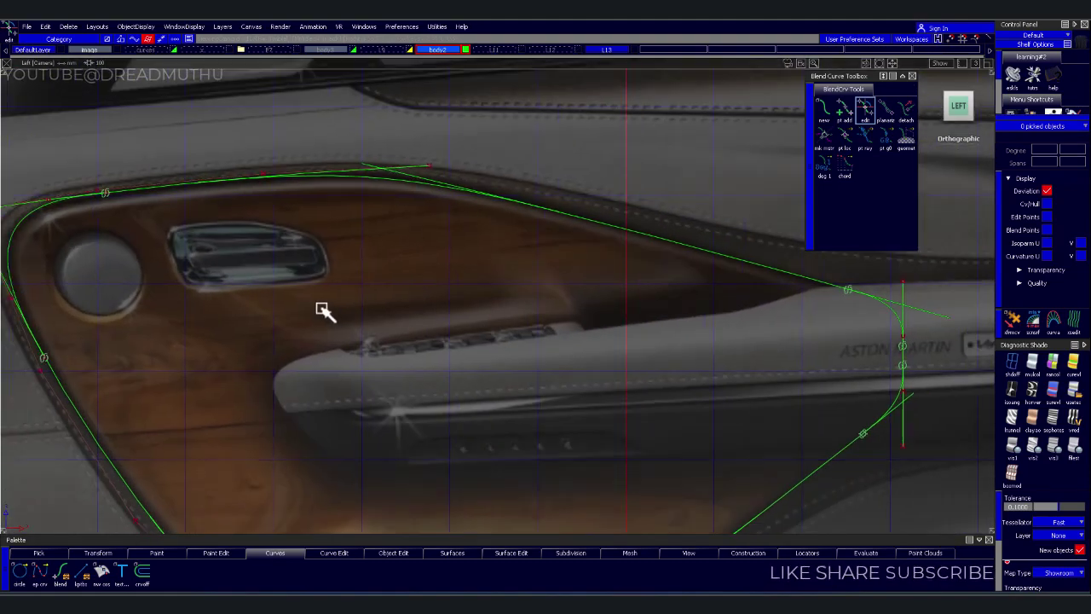
middle_click_drag(346, 312, 554, 301, "alt+shift")
mouse_move(554, 301)
right_mouse_down("alt+shift")
mouse_move(497, 320)
mouse_move(521, 383)
right_mouse_up("alt+shift")
left_click_drag(287, 166, 731, 422)
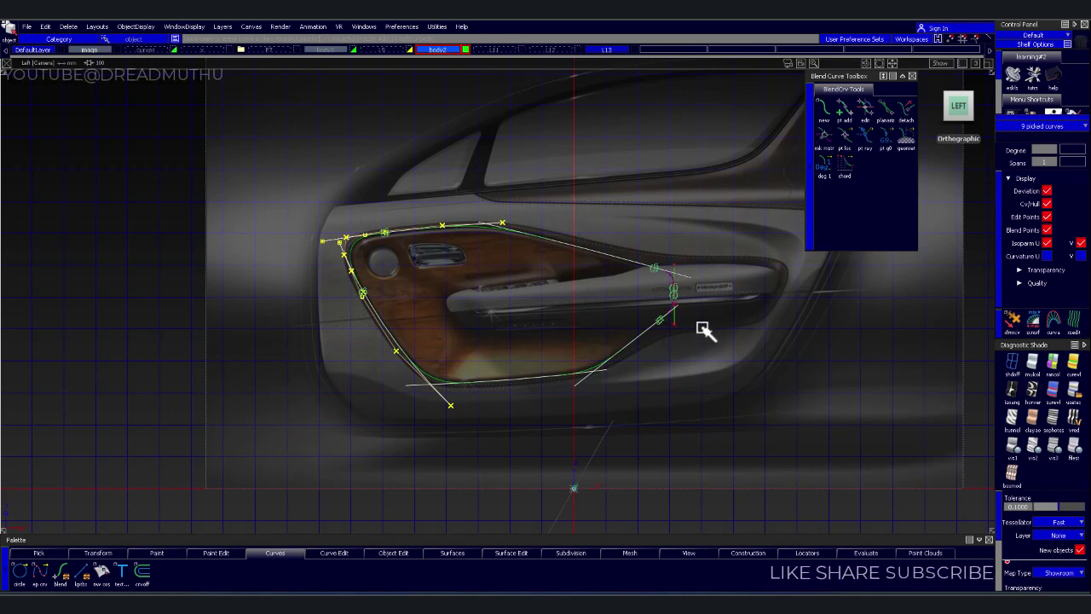
mouse_move(487, 310)
right_mouse_down("alt+shift")
mouse_move(521, 275)
mouse_move(524, 303)
right_mouse_up("alt+shift")
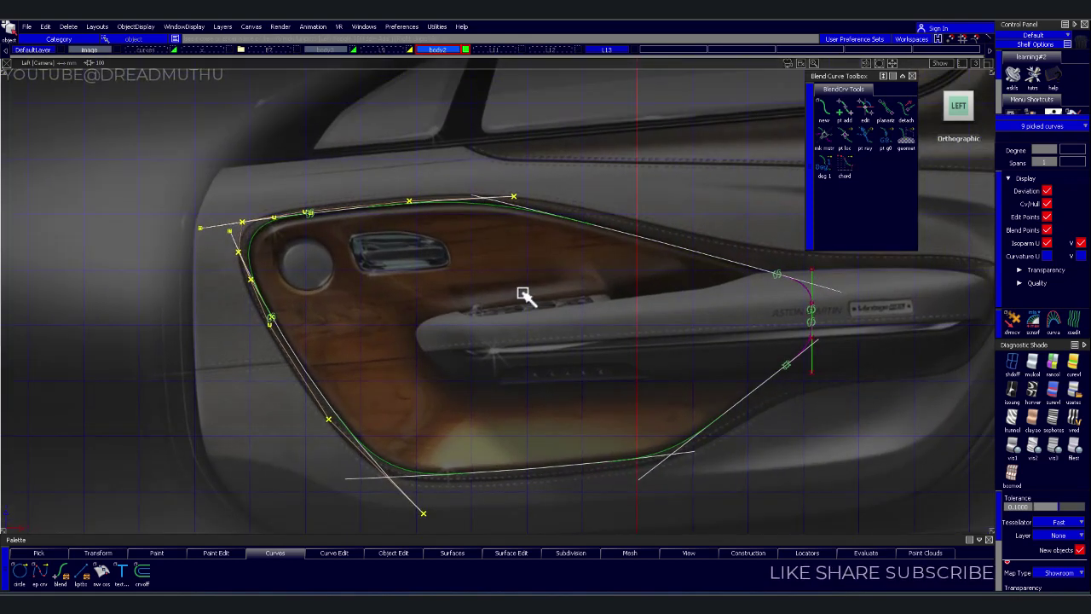
mouse_move(536, 372)
right_mouse_down("alt+shift")
mouse_move(526, 329)
mouse_move(548, 316)
right_mouse_up("alt+shift")
middle_click_drag(548, 317, 730, 346, "alt+shift")
mouse_move(731, 346)
right_mouse_down("alt+shift")
mouse_move(605, 319)
mouse_move(682, 329)
right_mouse_up("alt+shift")
middle_click_drag(682, 329, 642, 314, "alt+shift")
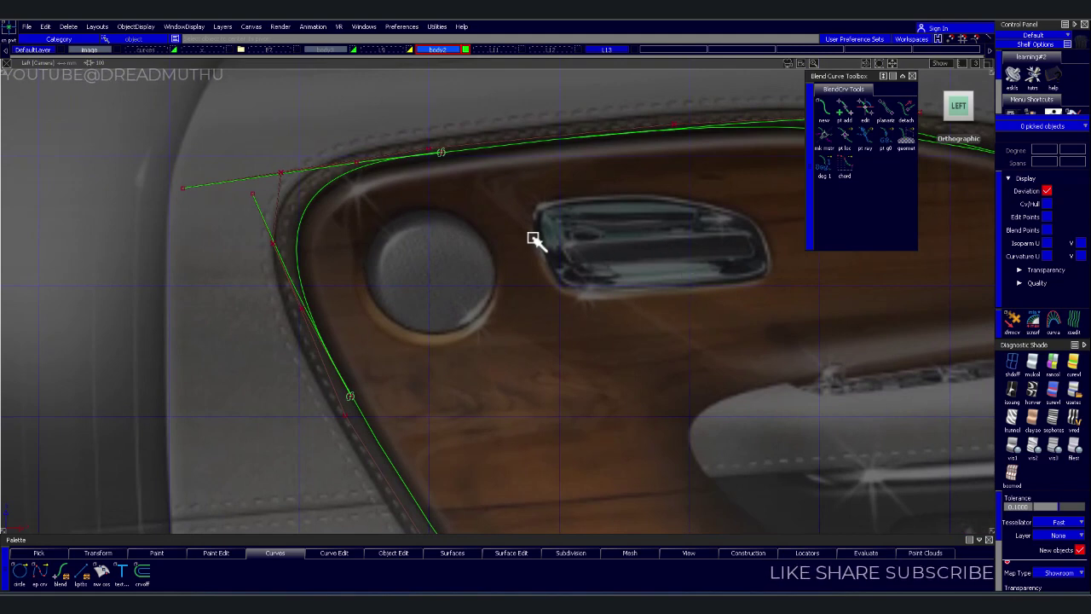
middle_click_drag(585, 224, 608, 268, "alt+shift")
right_click_drag(609, 268, 534, 262, "alt+shift")
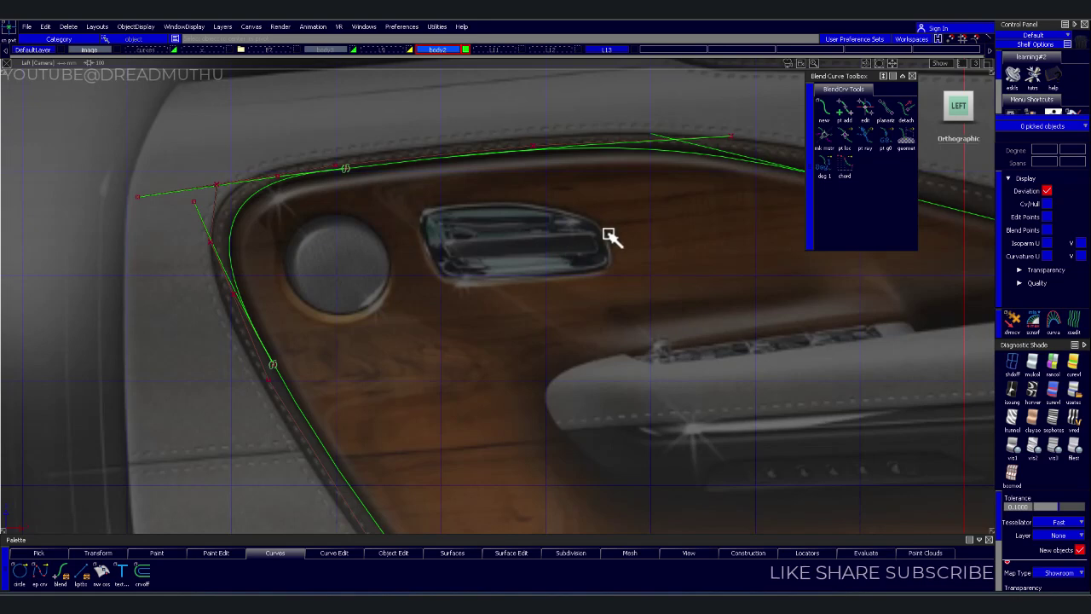
mouse_move(662, 231)
right_mouse_down("alt+shift")
mouse_move(554, 280)
mouse_move(634, 353)
right_mouse_up("alt+shift")
middle_click_drag(633, 353, 615, 146, "alt+shift")
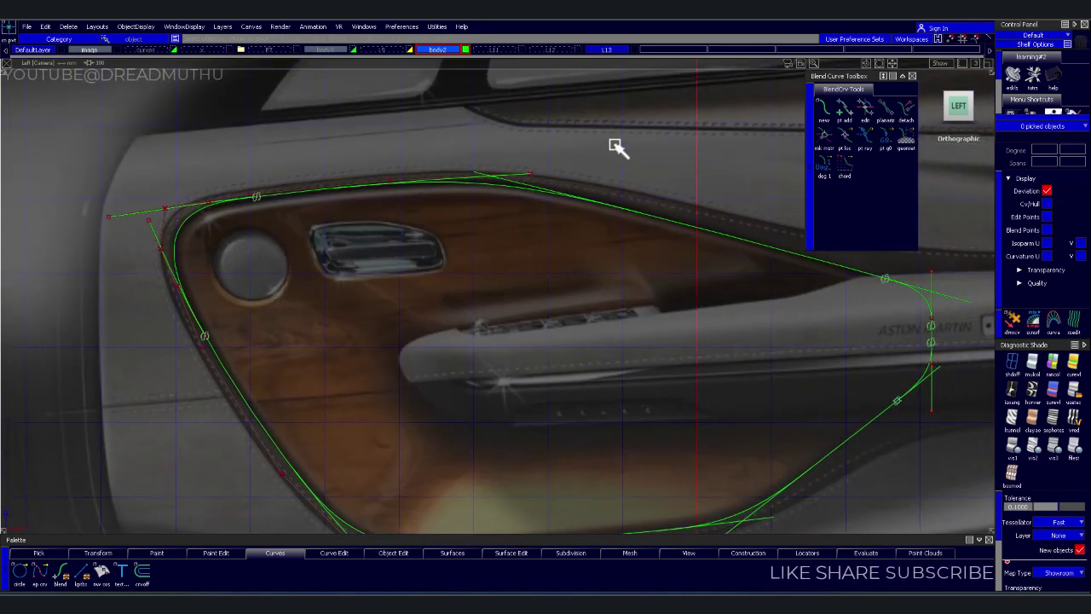
left_click(641, 212)
middle_click_drag(713, 270, 526, 313, "alt+shift")
mouse_move(526, 312)
right_mouse_down("alt+shift")
mouse_move(652, 278)
mouse_move(560, 319)
right_mouse_up("alt+shift")
middle_click_drag(561, 319, 540, 376, "alt+shift")
mouse_move(540, 376)
right_mouse_down("alt+shift")
mouse_move(641, 264)
mouse_move(609, 317)
mouse_move(554, 304)
right_mouse_up("alt+shift")
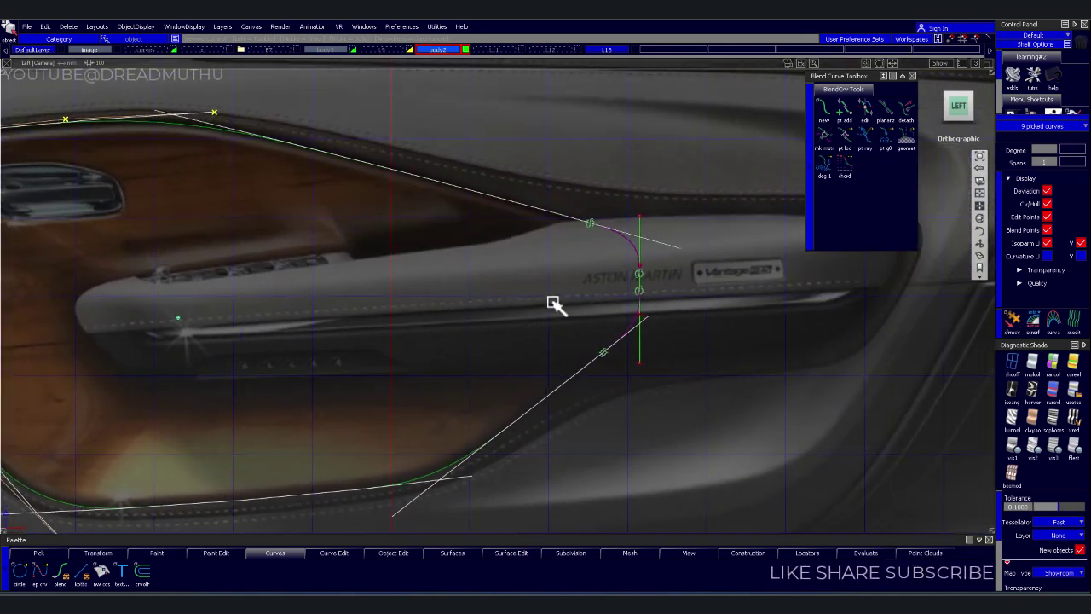
left_click(689, 255)
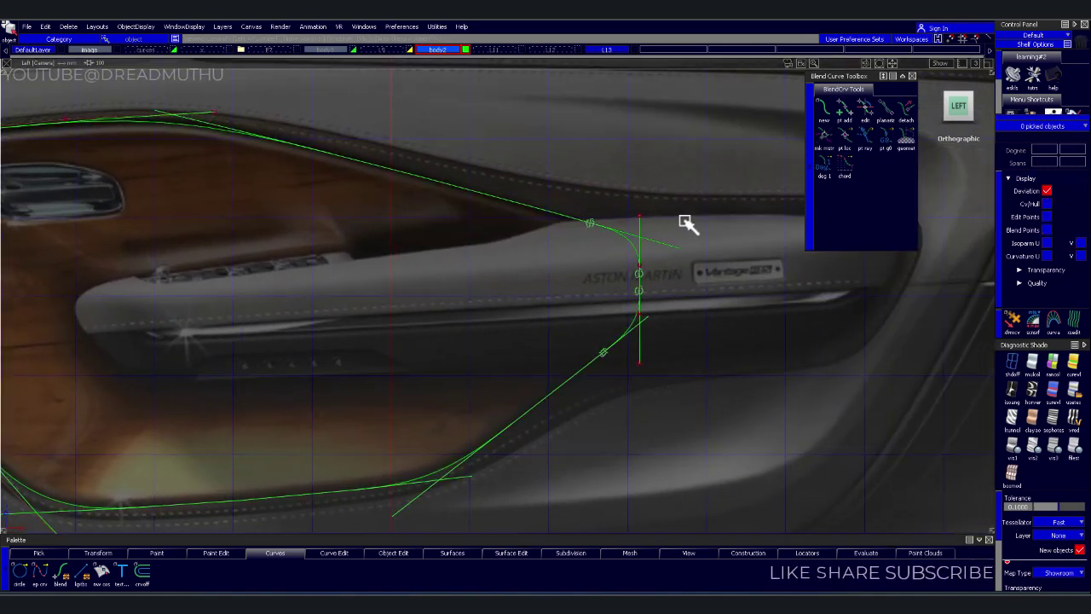
left_click(635, 224)
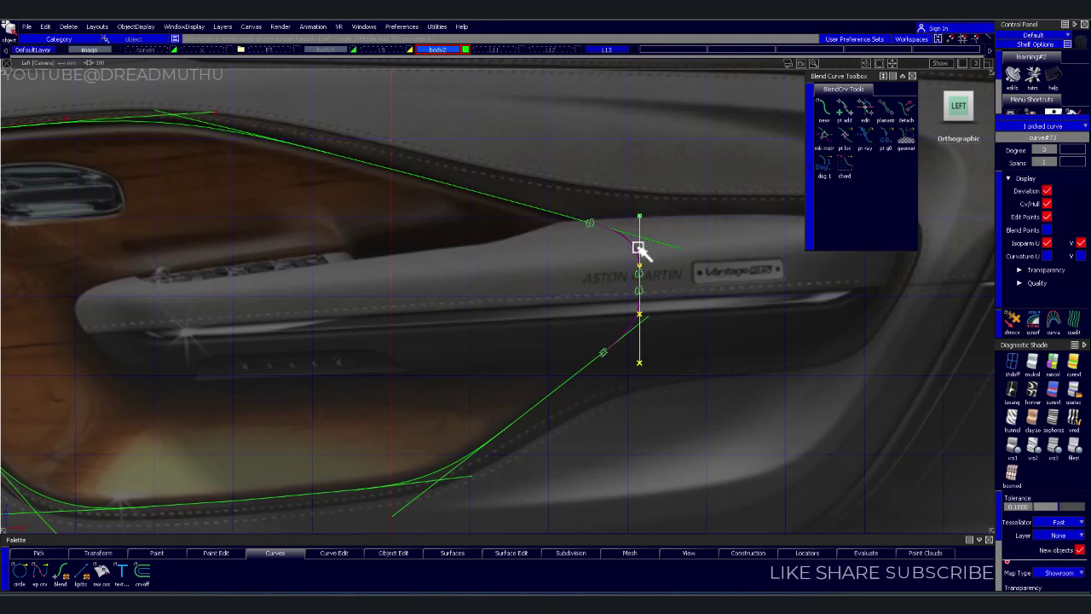
left_click_drag(585, 171, 523, 237)
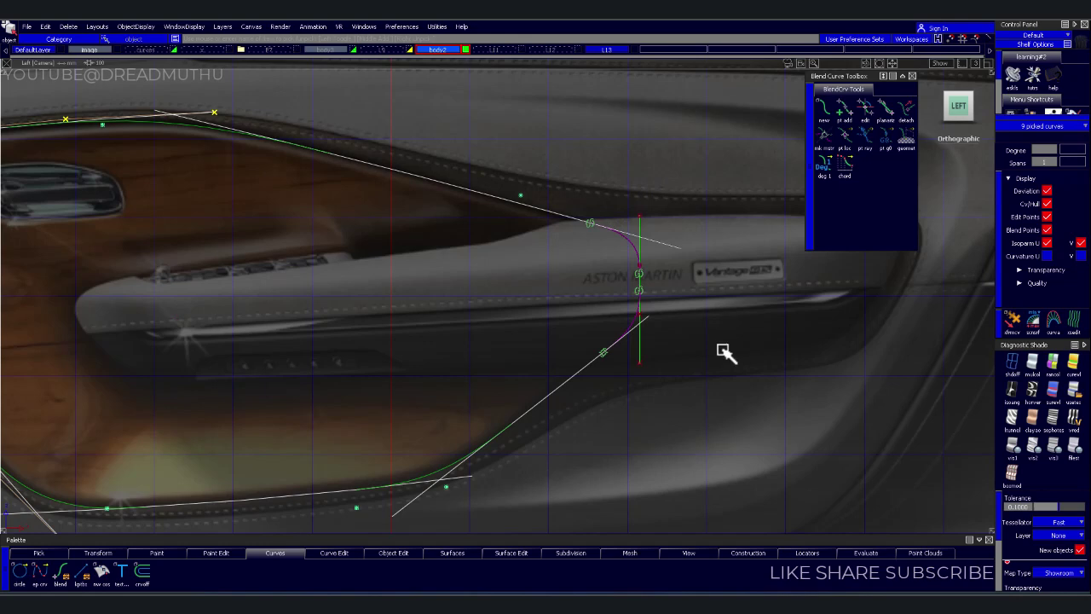
left_click(736, 214)
scroll(772, 307, "down", 5)
scroll(398, 265, "up", 2)
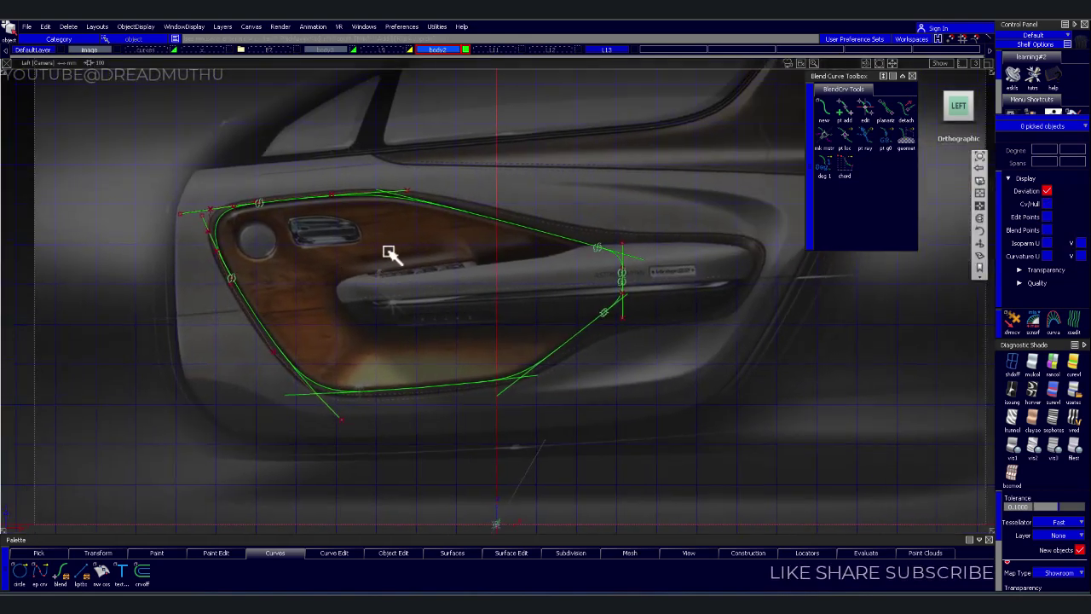
Select all twelve door-trim curves and create a slightly shifted copy of them
left_click_drag(98, 104, 716, 454)
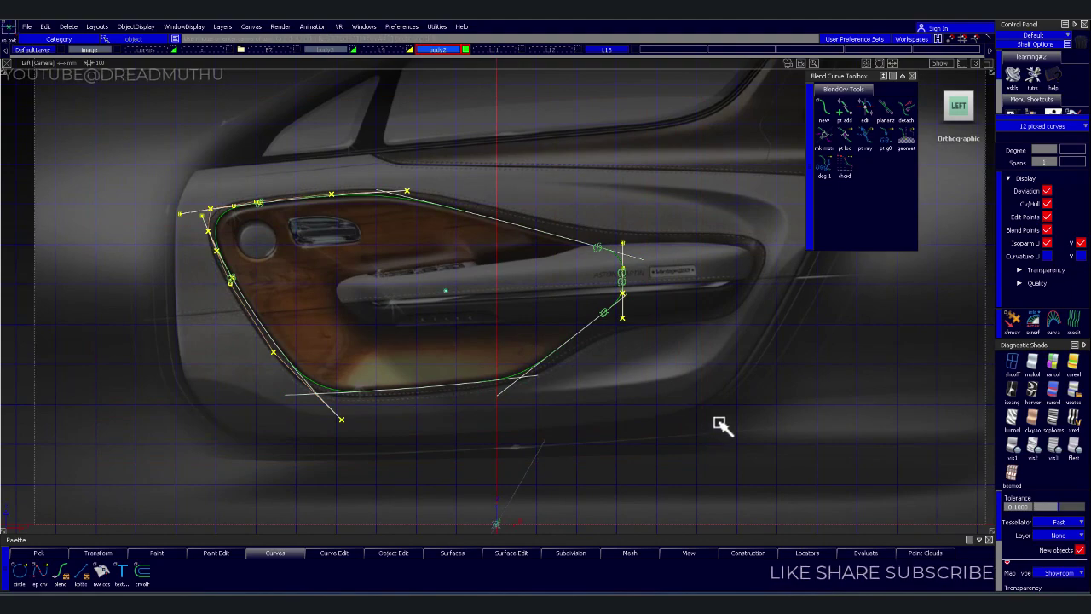
scroll(360, 365, "up", 3)
scroll(295, 309, "up", 3)
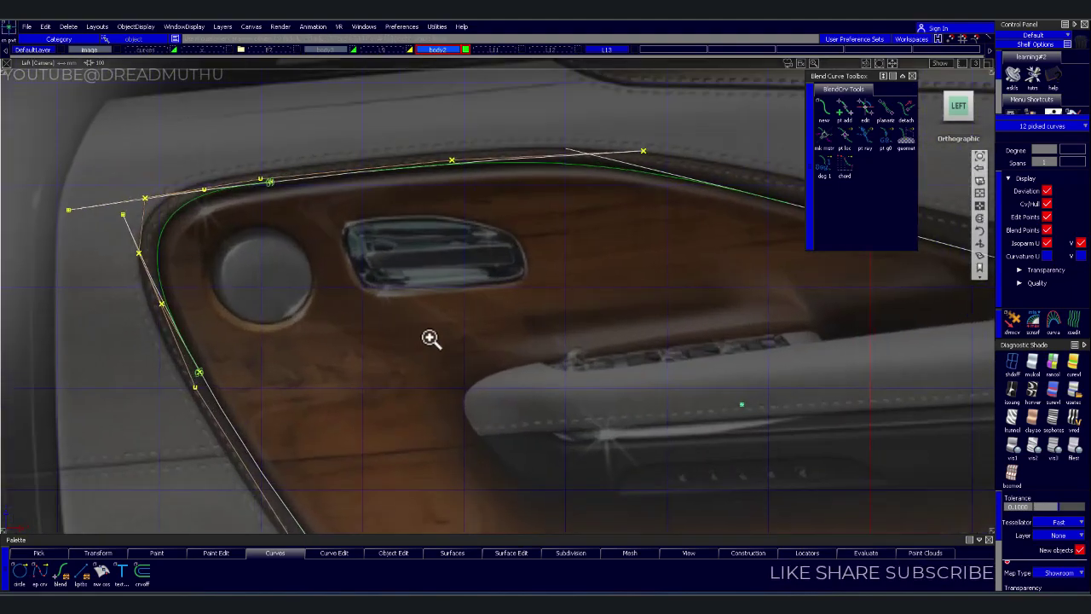
scroll(421, 346, "up", 2)
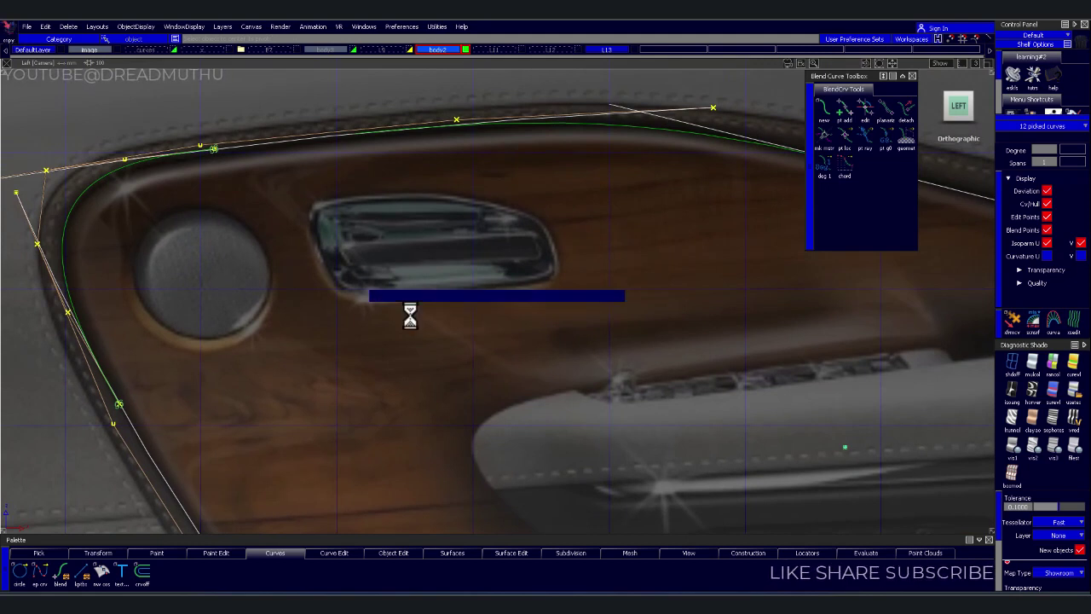
left_click_drag(550, 351, 625, 337, "ctrl+shift")
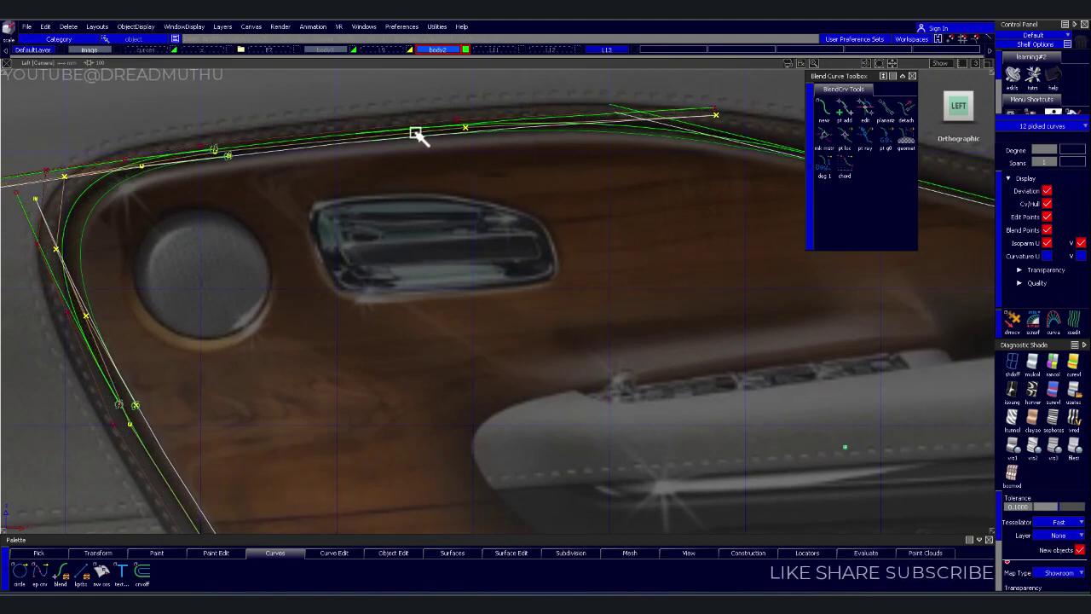
Zoom in on the upper-left trim corner and bring up the layer menu for the copied curves
right_click_drag(665, 185, 627, 260, "alt+shift")
mouse_move(273, 247)
right_mouse_down("alt+shift")
mouse_move(312, 224)
mouse_move(568, 293)
mouse_move(529, 251)
right_mouse_up("alt+shift")
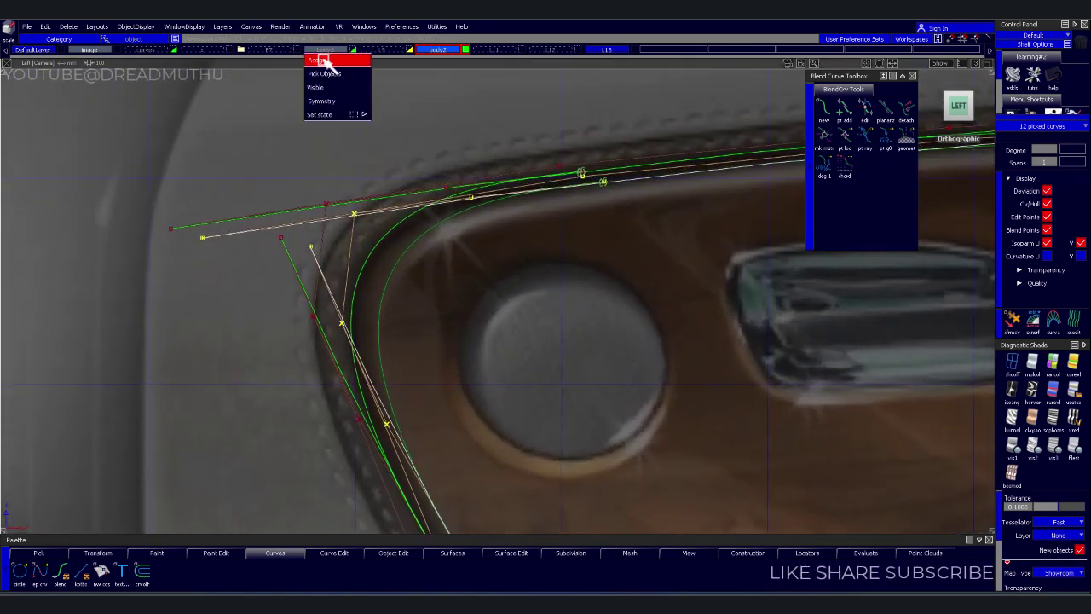
left_click(324, 61)
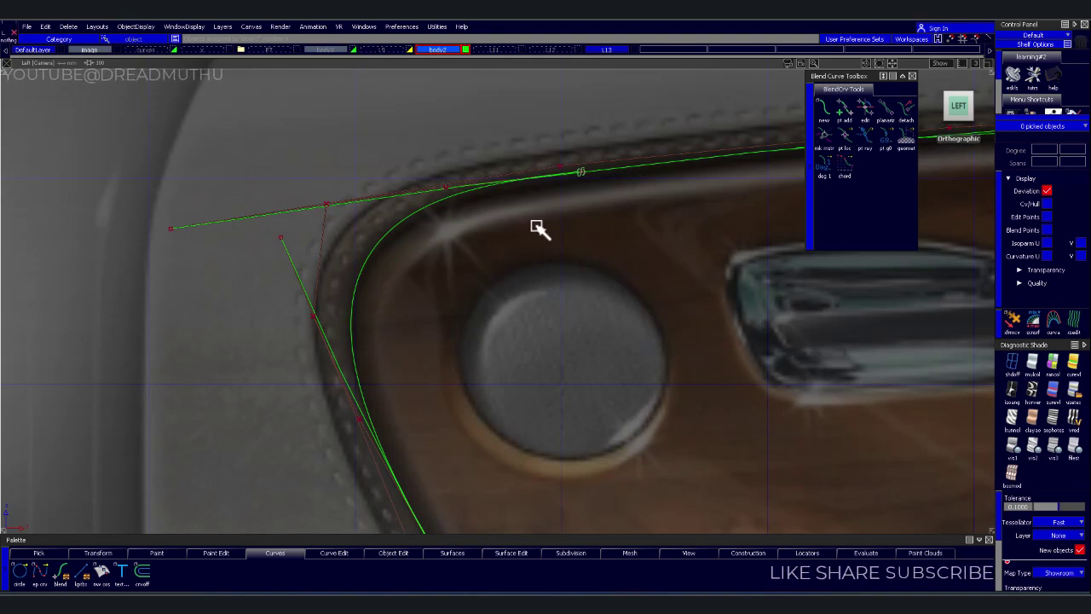
Zoom out and back in to confirm only the single green inlay outline remains visible
scroll(541, 229, "down", 3)
scroll(562, 285, "down", 3)
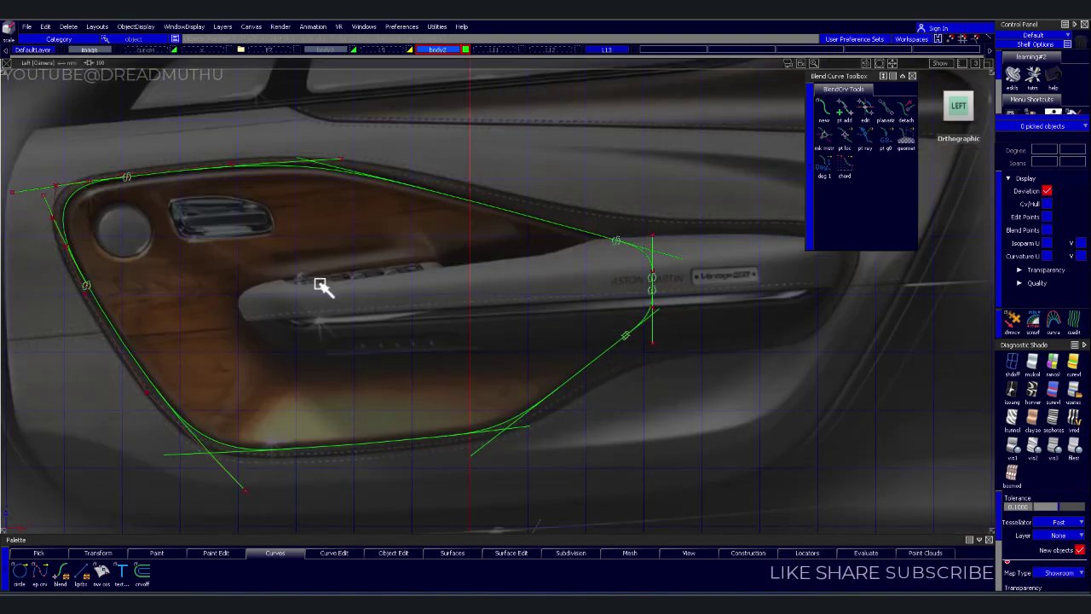
scroll(360, 341, "up", 3)
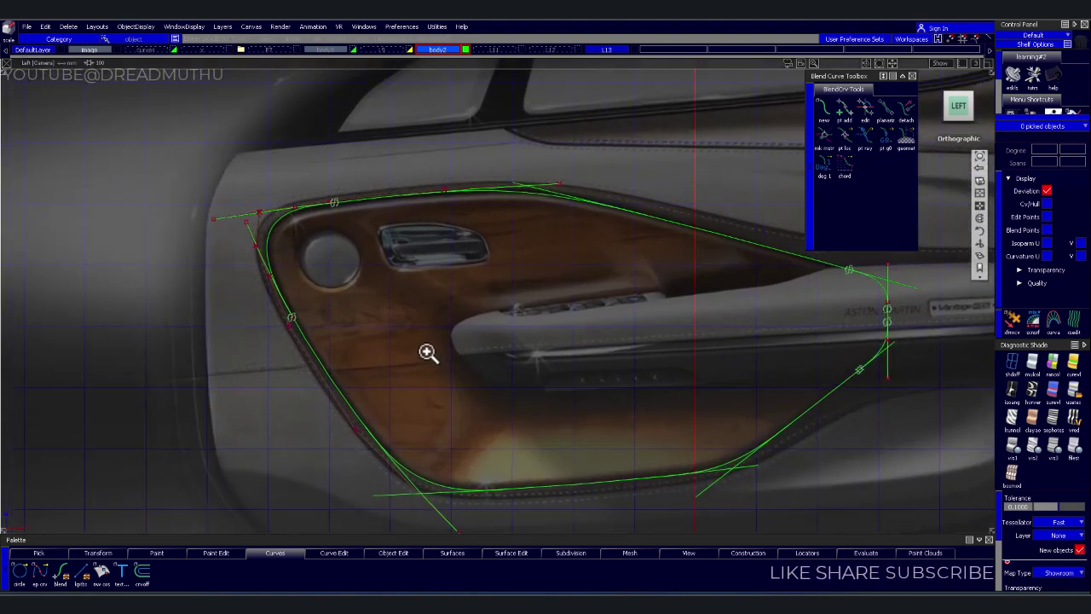
scroll(426, 353, "up", 2)
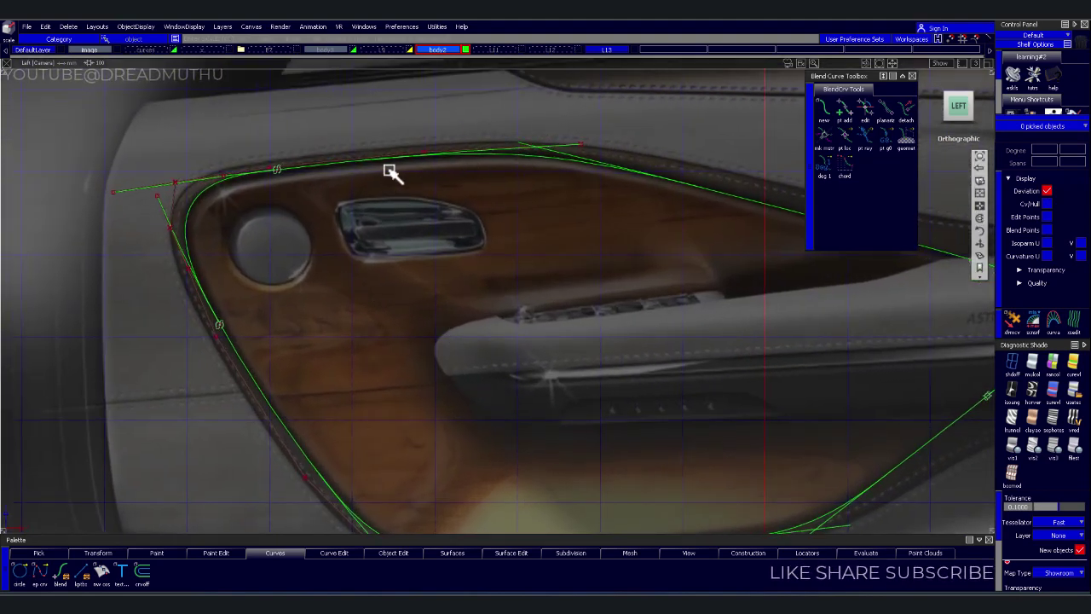
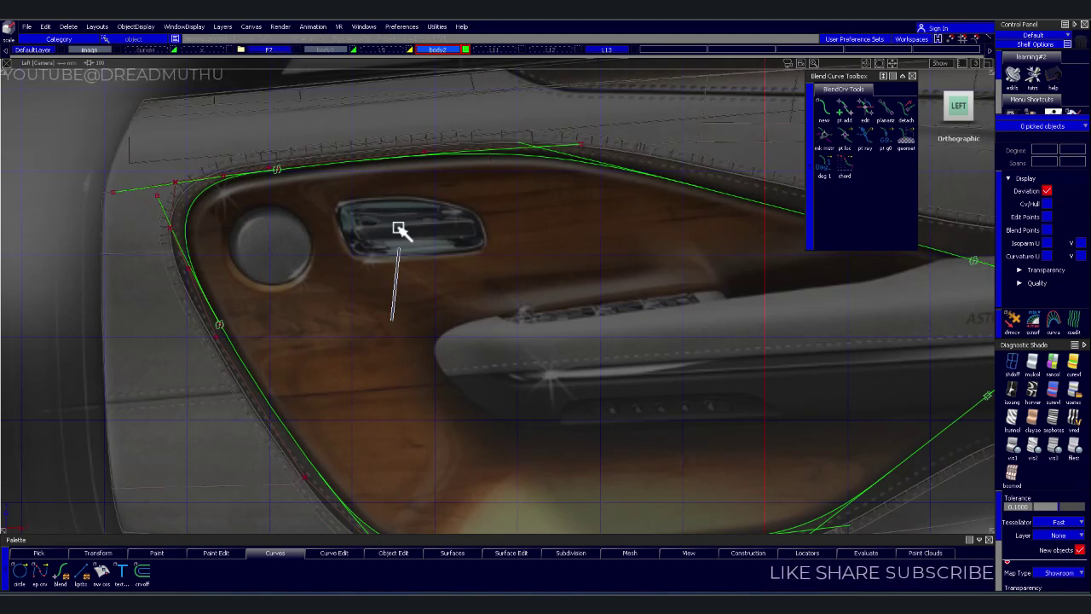
Make the body1 layer Pickable from the layer list
scroll(447, 215, "down", 2)
left_click(538, 52)
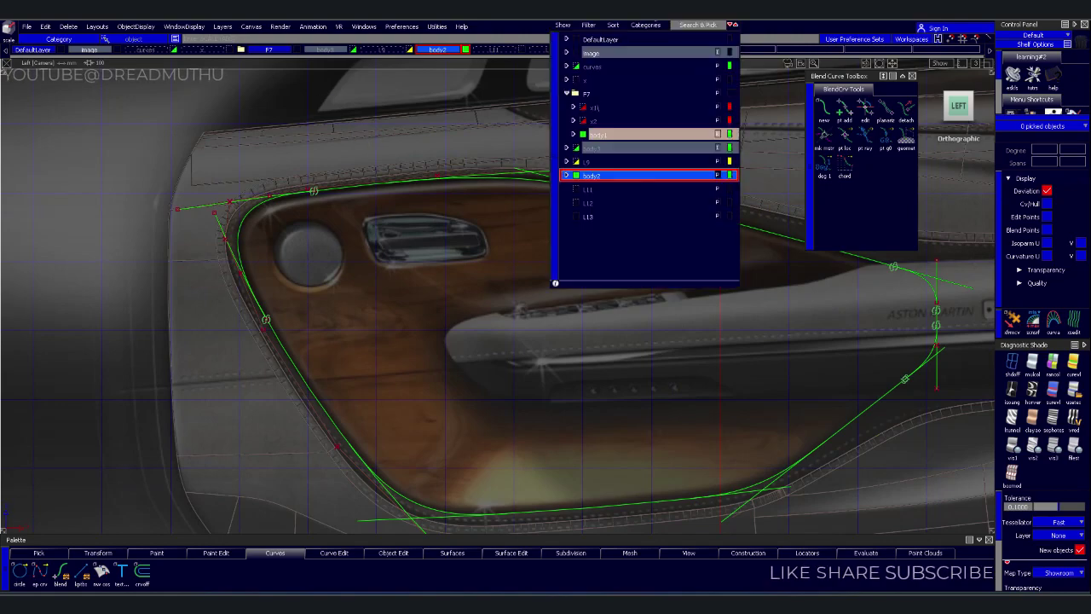
right_click(607, 134)
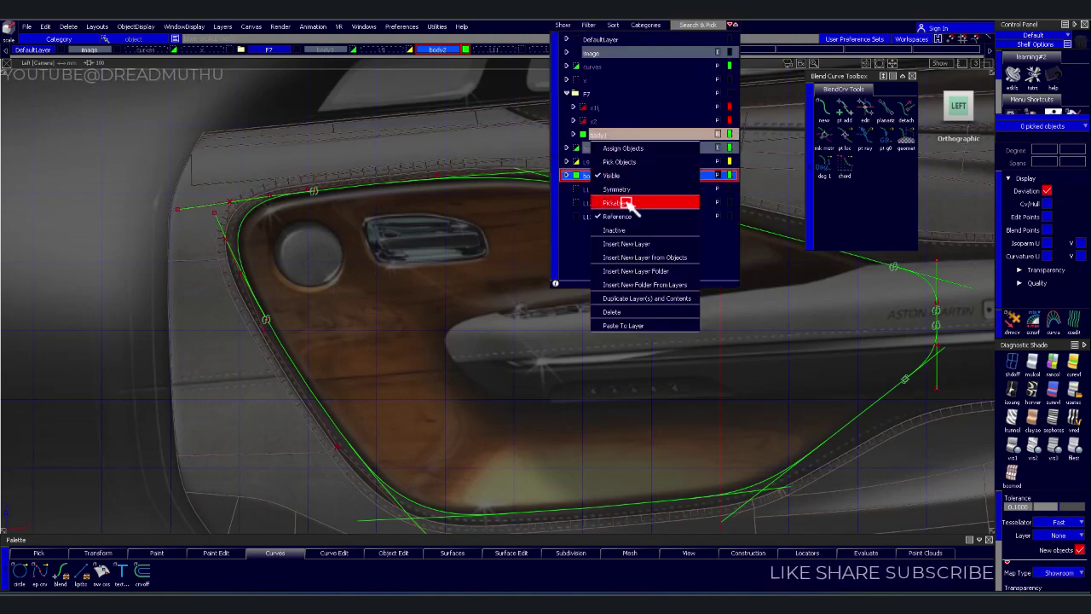
left_click(622, 203)
left_click(390, 239)
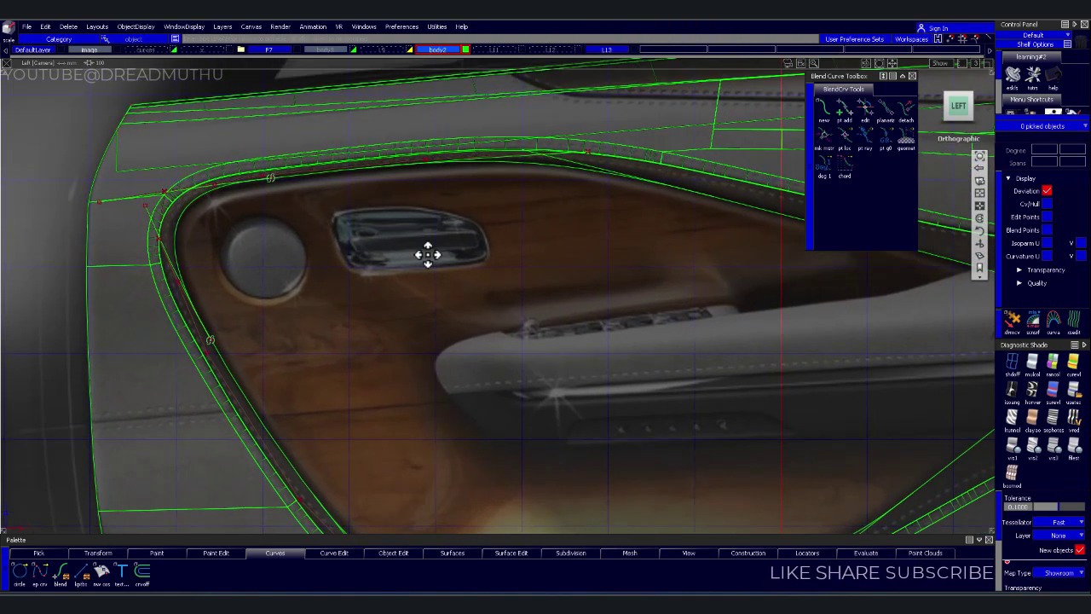
Zoom in on the door pocket and pick three rim surfaces along it
middle_click_drag(390, 239, 426, 298, "alt+shift")
left_click_drag(359, 296, 335, 314, "ctrl+shift")
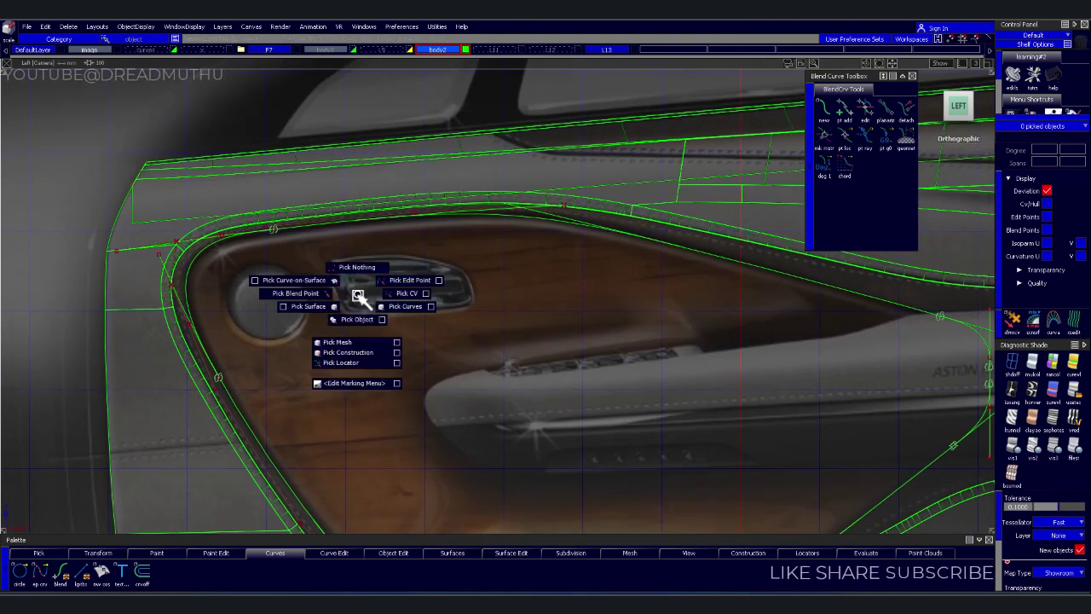
left_click(132, 236)
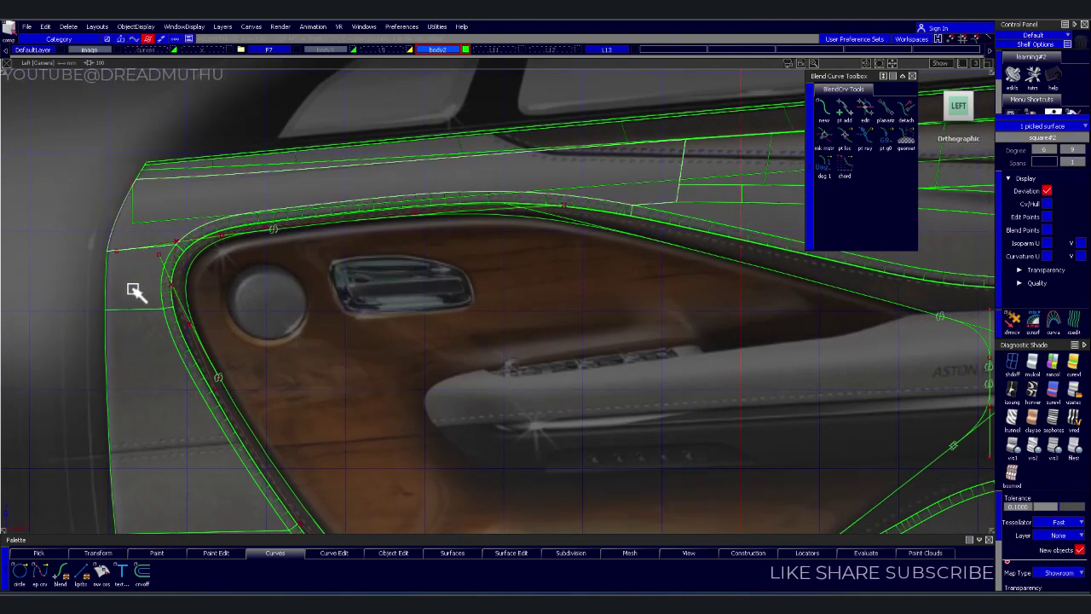
left_click(136, 287, "shift")
left_click(151, 361, "shift")
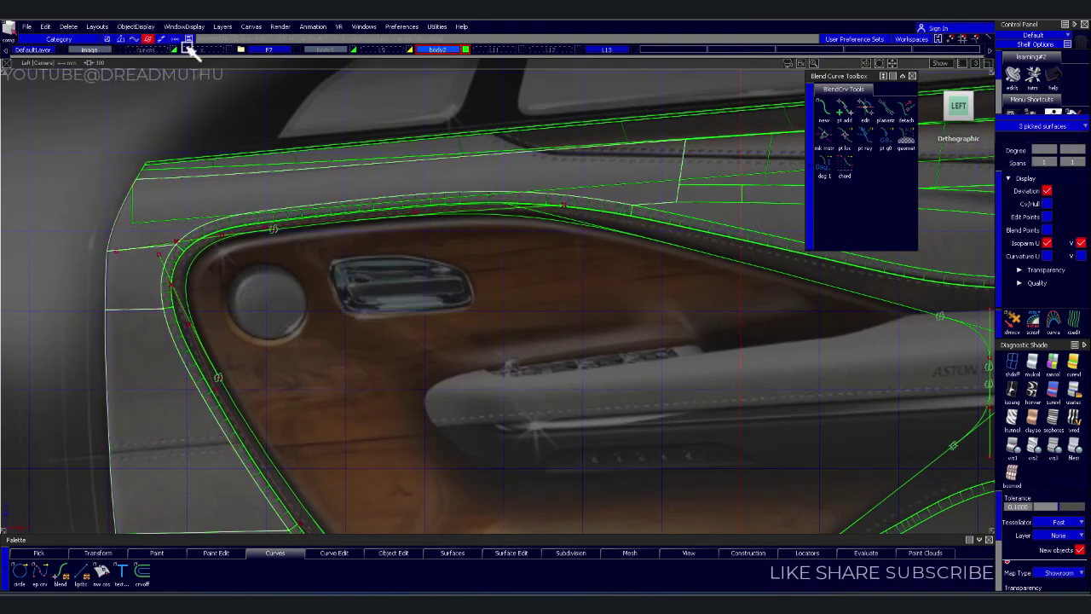
Toggle body2's display, inspect the pocket rims toward the armrest, and apply a body2 layer setting
left_click(468, 49)
middle_click_drag(453, 73, 371, 177, "alt+shift")
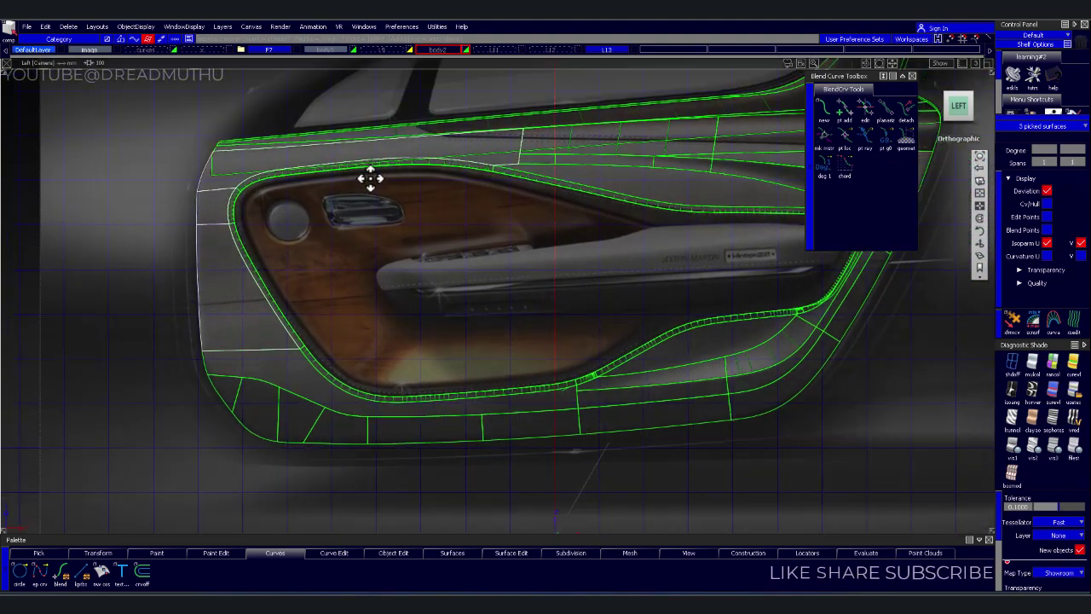
right_click_drag(371, 178, 406, 214, "alt+shift")
middle_click_drag(485, 241, 447, 250, "alt+shift")
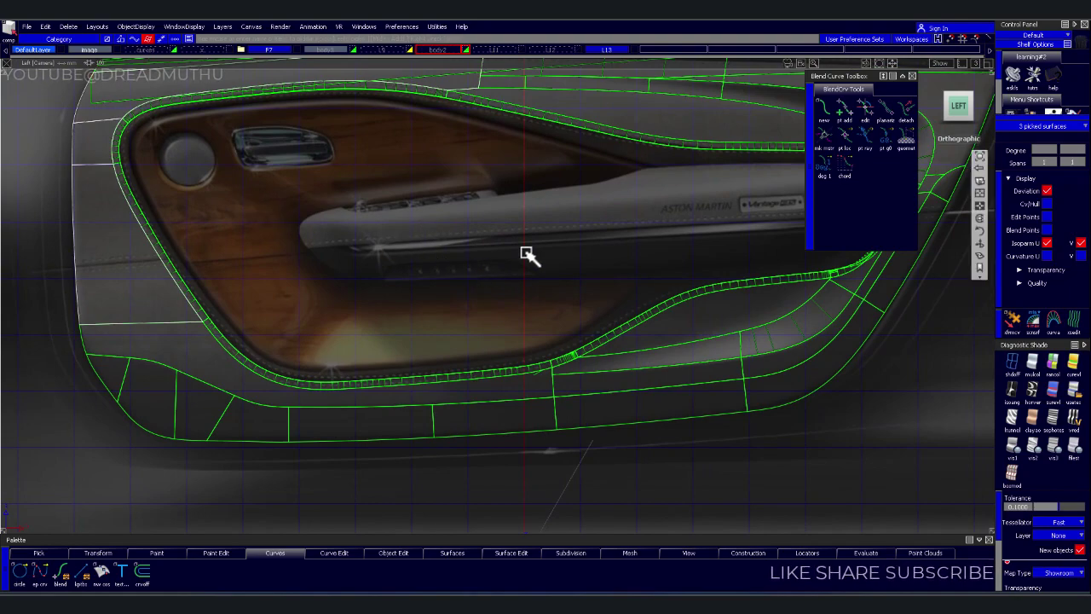
right_click_drag(514, 258, 551, 275, "alt+shift")
middle_click_drag(551, 275, 428, 227, "alt+shift")
right_click_drag(428, 227, 502, 227, "alt+shift")
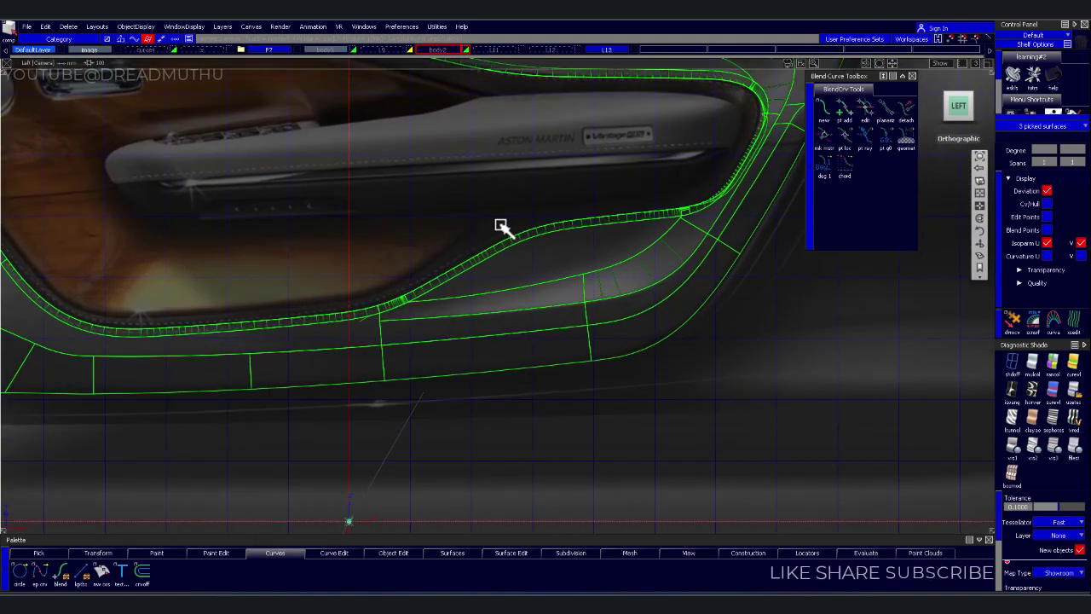
middle_click_drag(502, 227, 234, 273, "alt+shift")
right_click(449, 51)
left_click(332, 58)
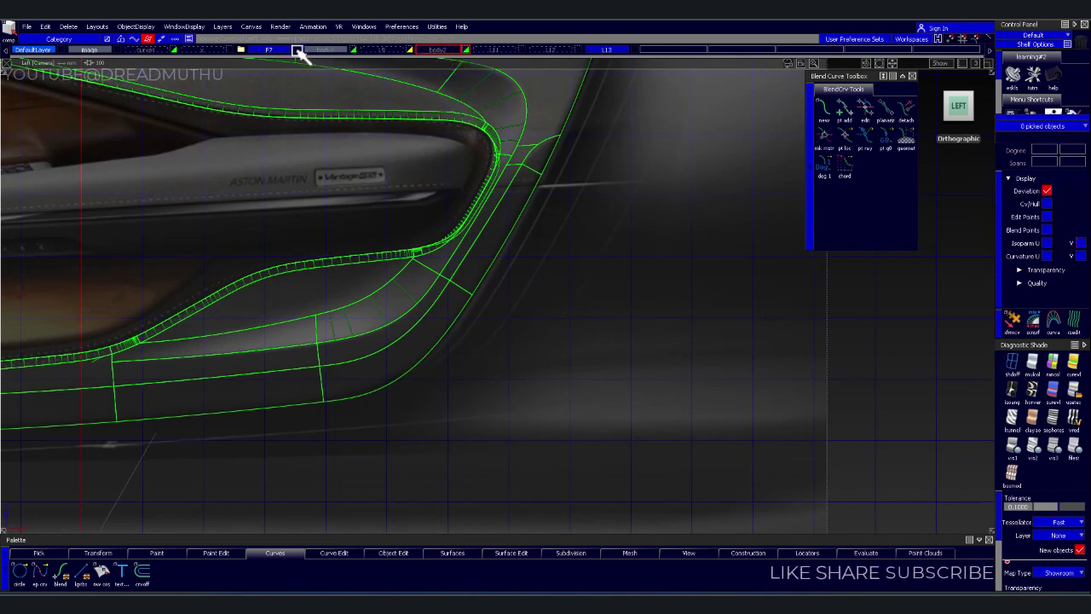
Hide the rim layer, show the door curves, and frame the whole door panel
left_click(297, 49)
left_click(466, 49)
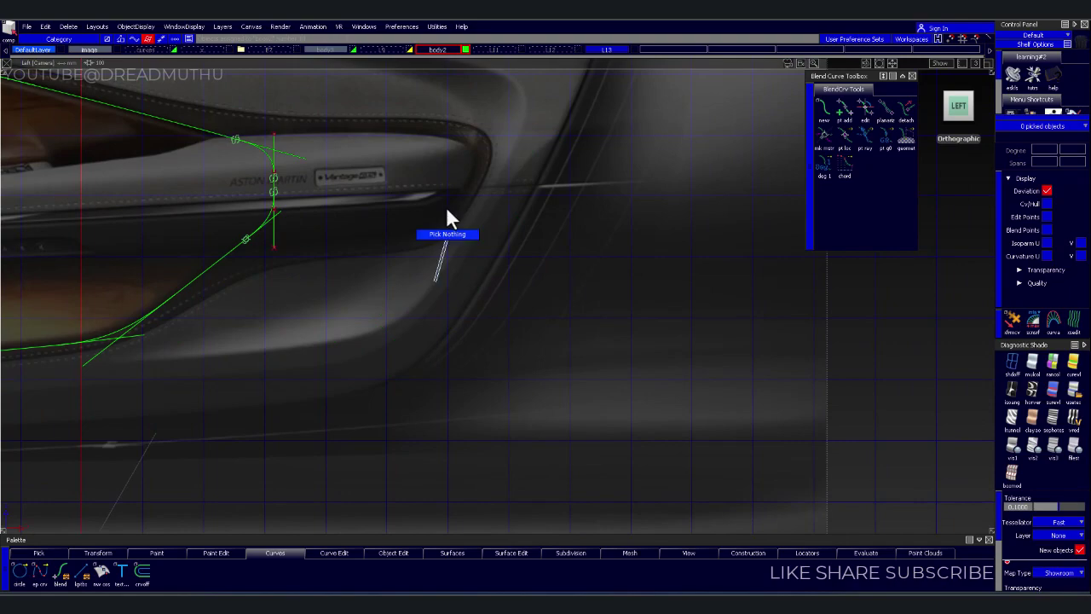
scroll(356, 281, "down", 3)
scroll(531, 346, "up", 3)
scroll(516, 307, "up", 2)
middle_click_drag(517, 306, 593, 391, "alt+shift")
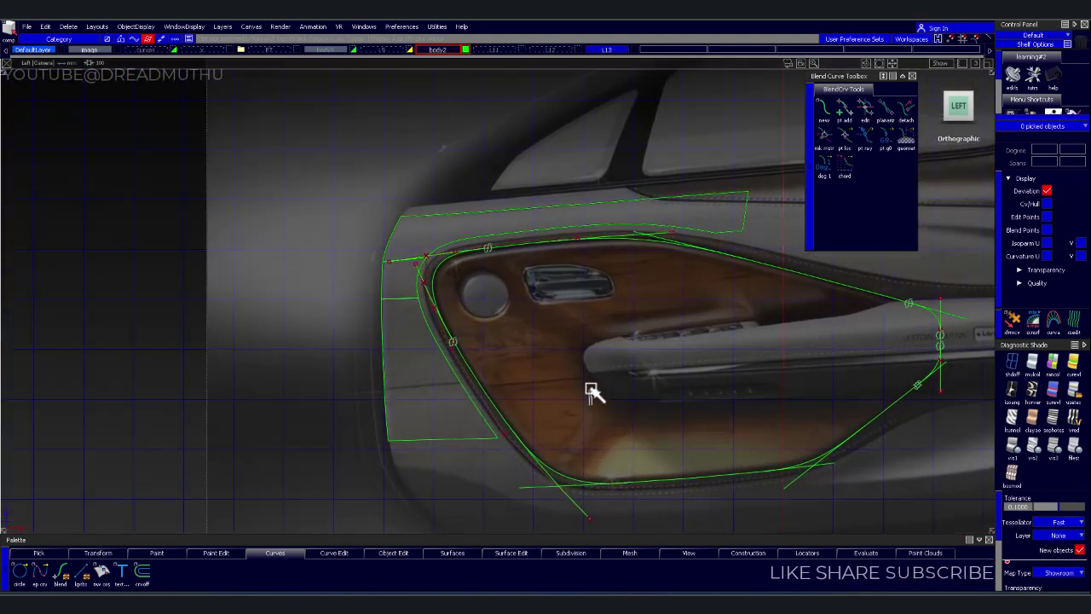
scroll(613, 321, "up", 1)
scroll(582, 313, "up", 1)
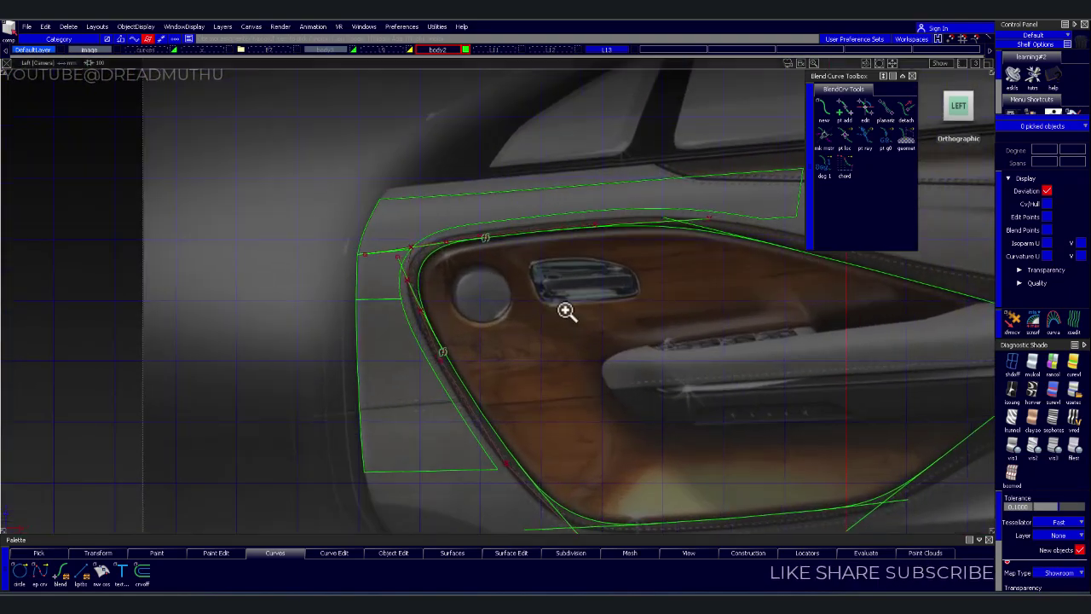
scroll(566, 309, "up", 2)
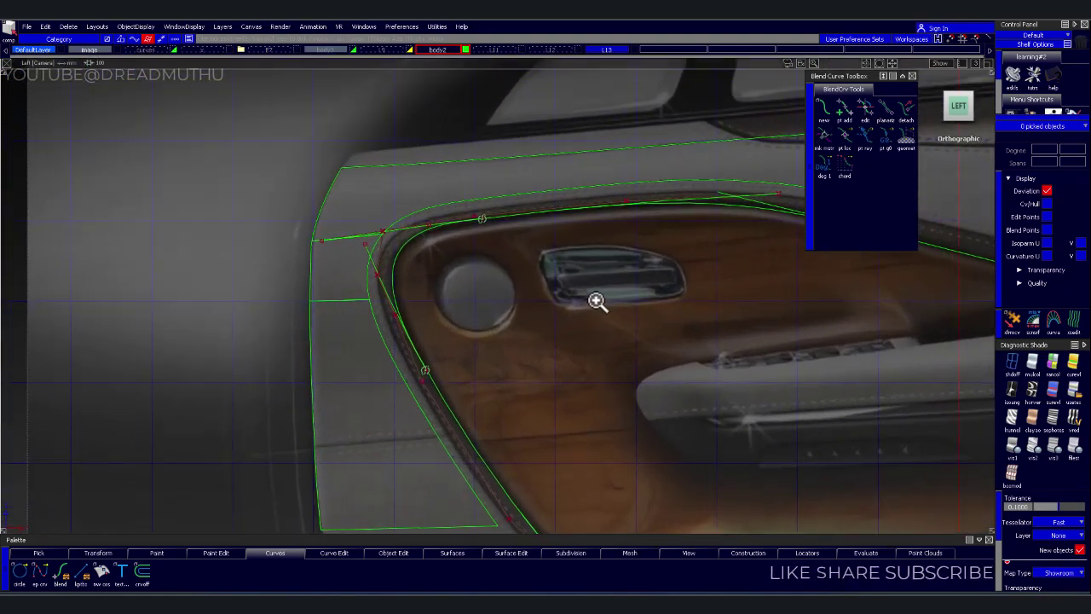
Pick the square door surface, then clear the pick and turn on shaded display
left_click(330, 282)
left_click(390, 205)
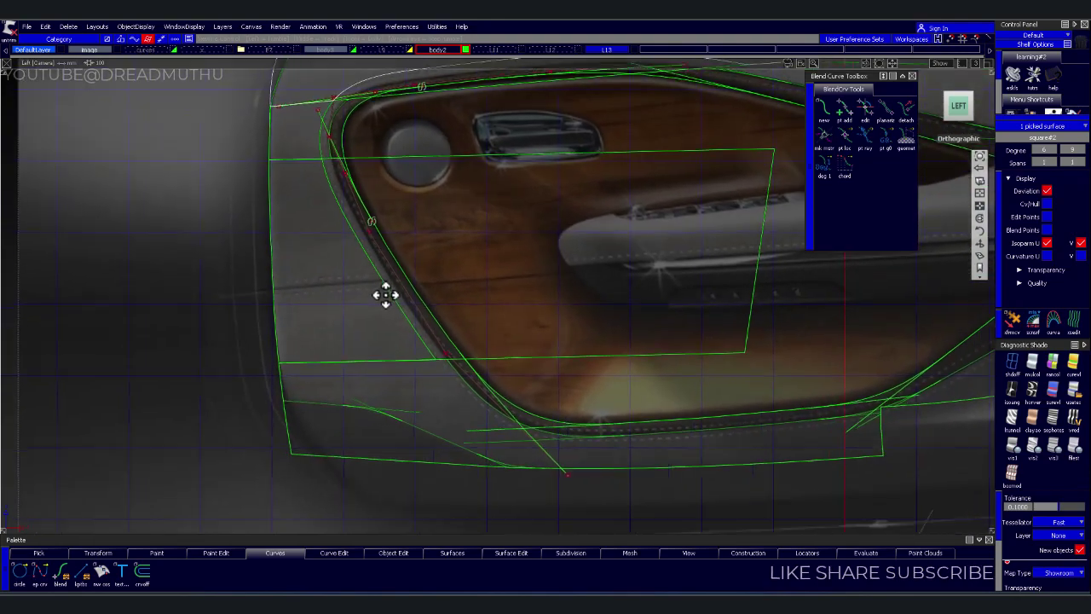
scroll(384, 295, "down", 2)
middle_click_drag(383, 312, 308, 403, "alt+shift")
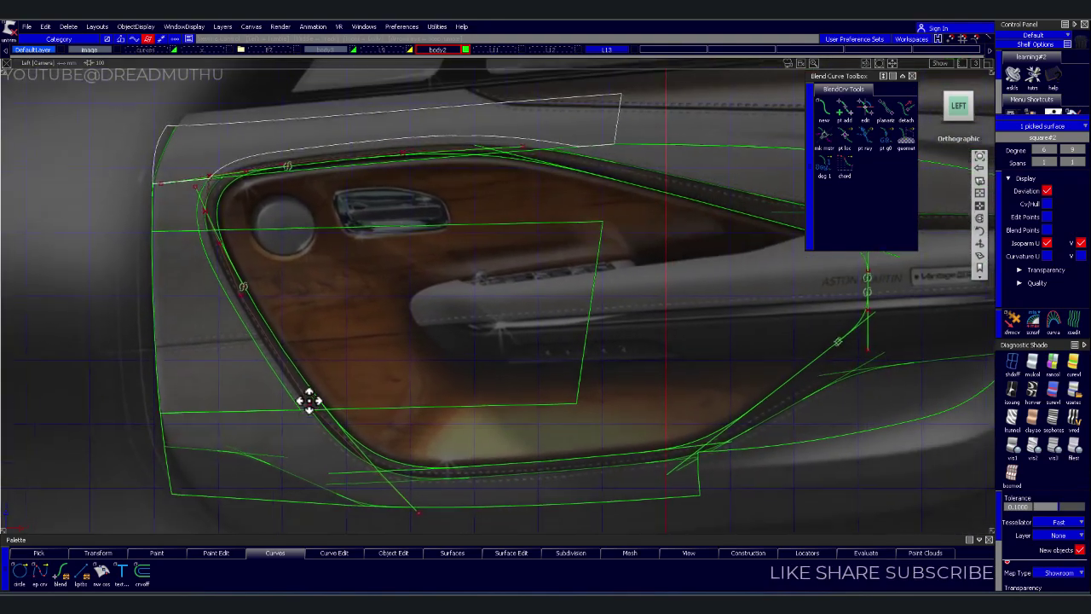
left_click(776, 418)
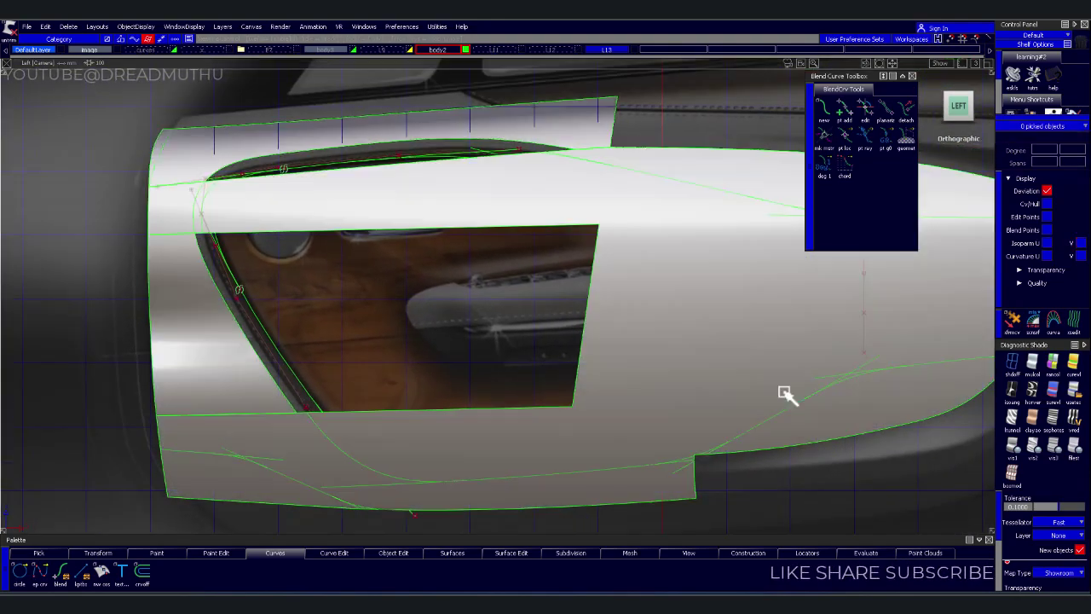
Delete the dark strip surface along the upper beltline
scroll(650, 381, "up", 2)
middle_click_drag(626, 261, 691, 349, "alt+shift")
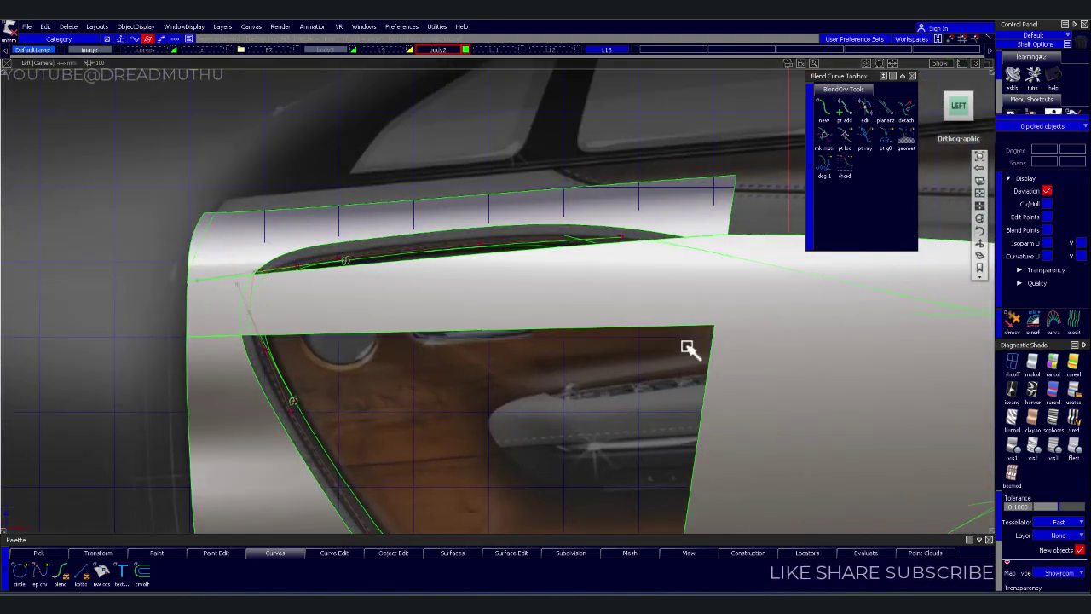
scroll(697, 285, "up", 2)
middle_click_drag(697, 285, 519, 346, "alt+shift")
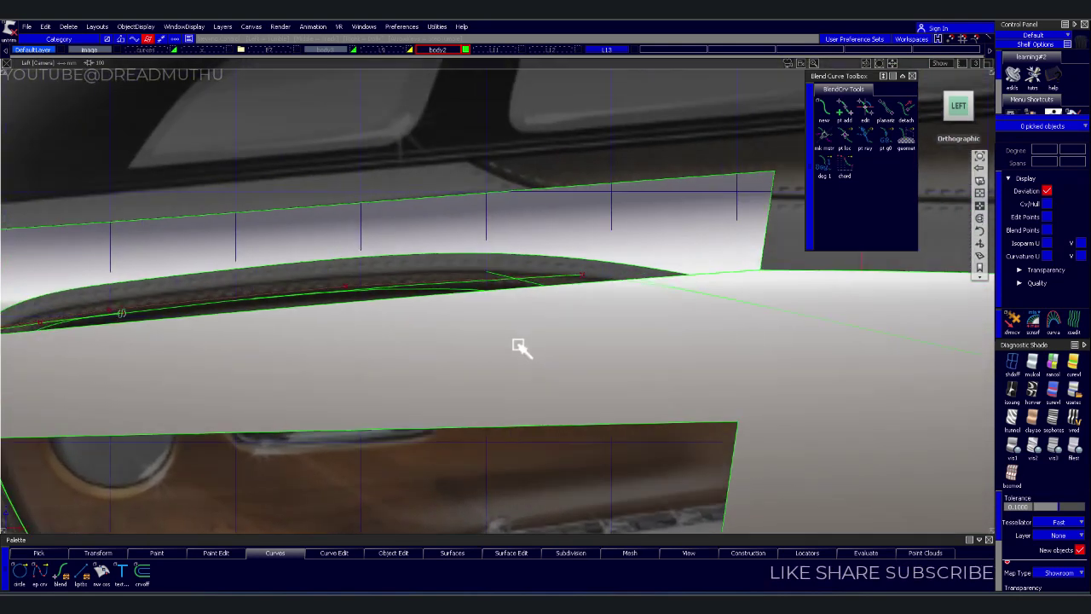
left_click(585, 238)
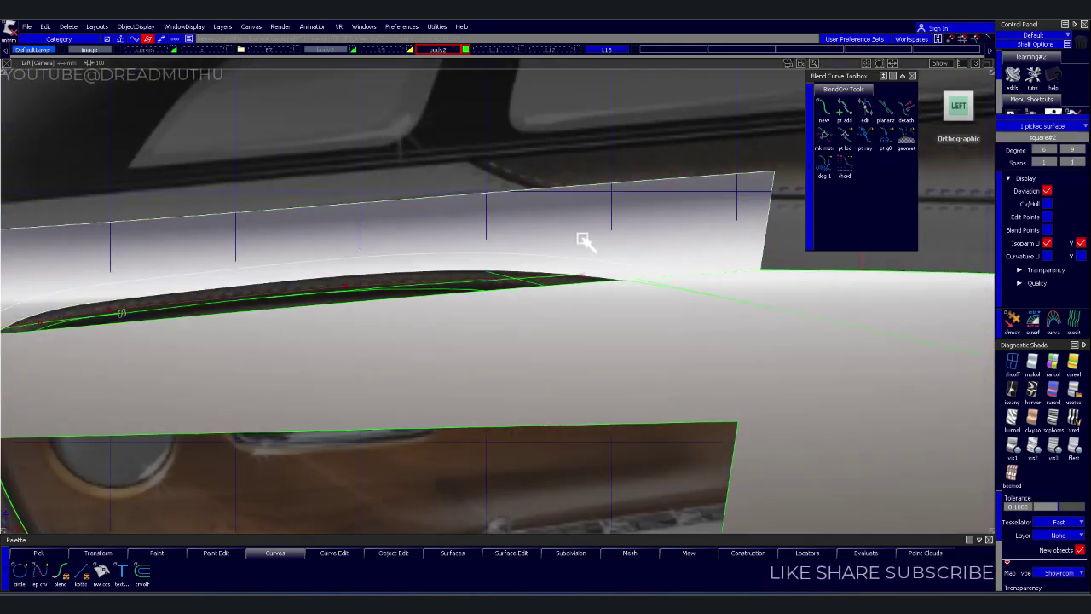
key("Delete")
Zoom out to the full panel, then pick and deselect the surface across the window opening
scroll(531, 296, "down", 5)
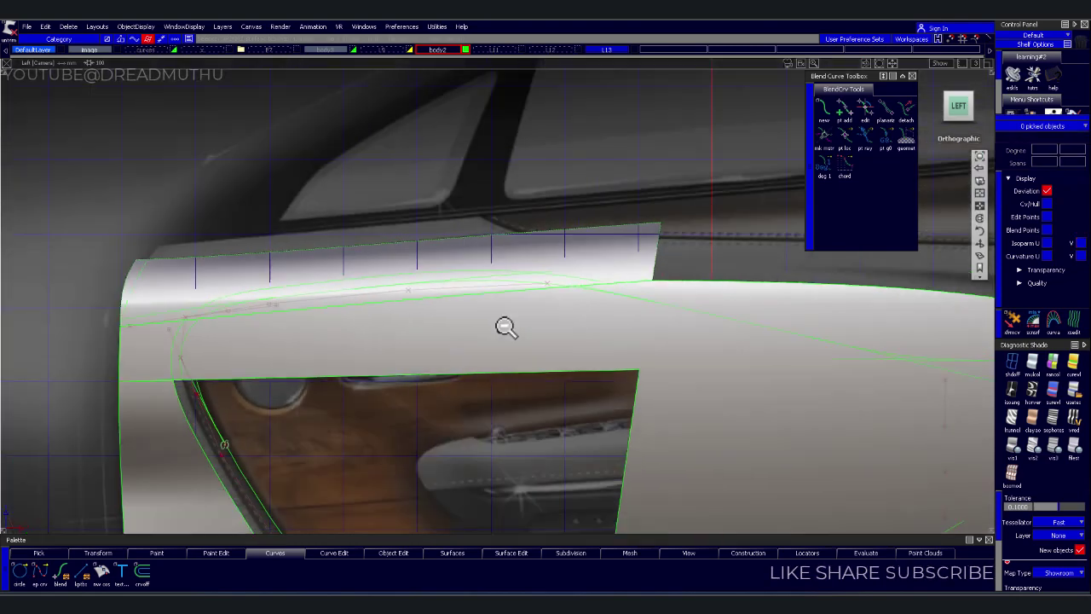
middle_click_drag(519, 348, 500, 270, "alt+shift")
scroll(498, 278, "down", 2)
left_click(267, 330)
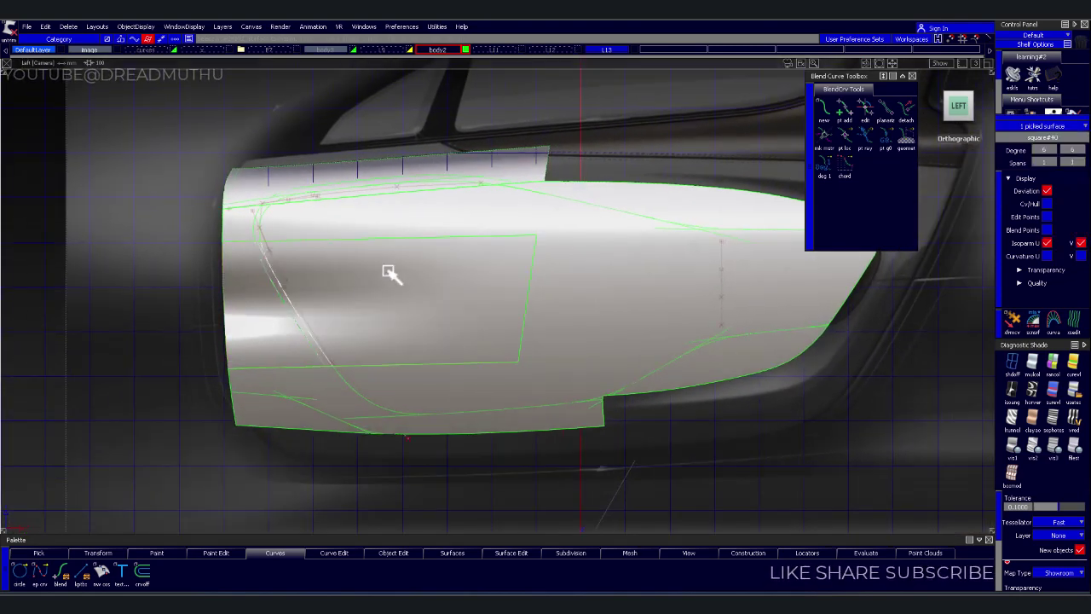
key("ctrl+shift+n")
scroll(529, 366, "down", 2)
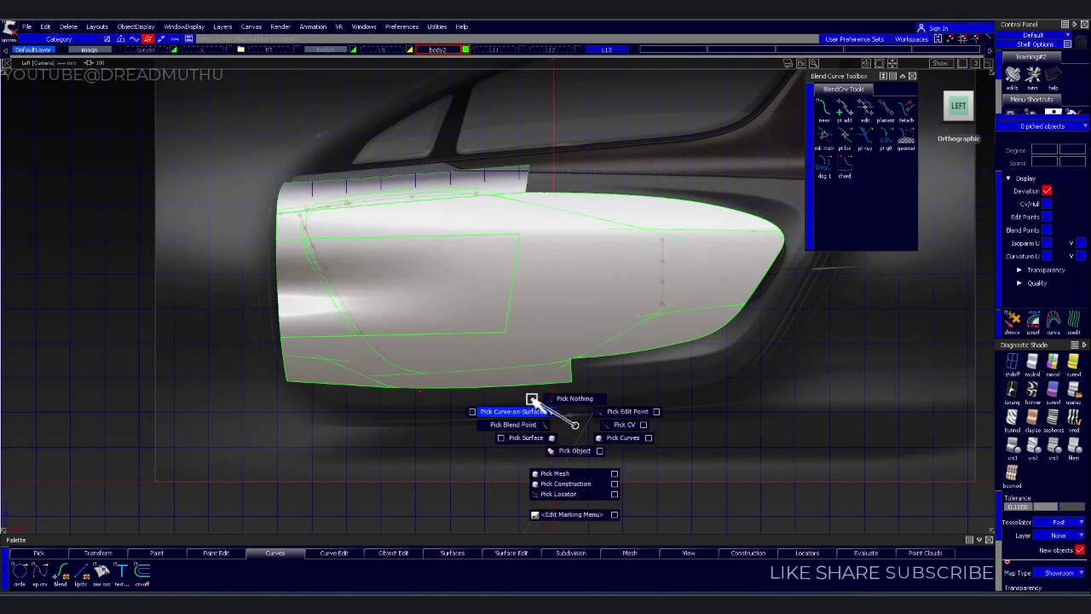
Box-pick everything around the door model
right_click_drag(531, 400, 719, 414, "ctrl+shift")
mouse_move(744, 443)
left_mouse_down()
mouse_move(233, 163)
mouse_move(594, 382)
left_mouse_up()
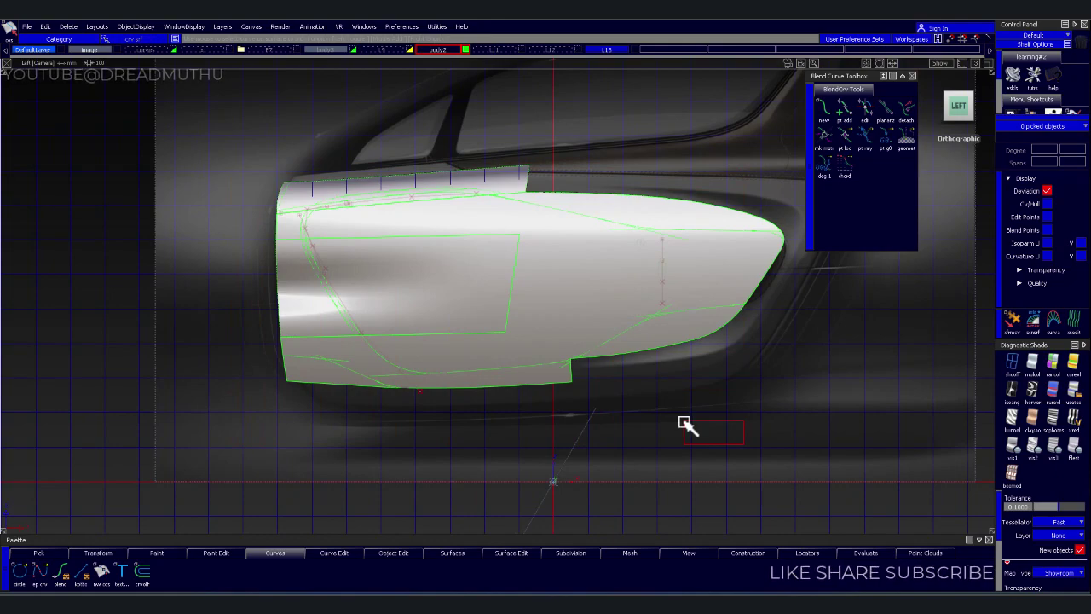
scroll(574, 285, "up", 3)
scroll(487, 348, "up", 2)
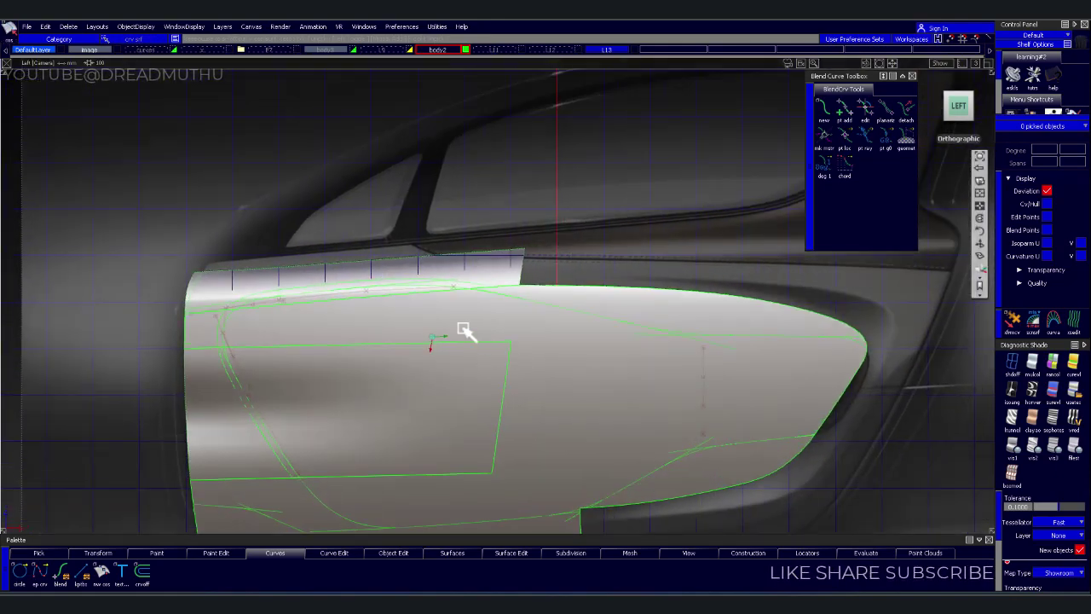
scroll(577, 267, "up", 3)
scroll(636, 246, "down", 2)
scroll(618, 284, "down", 2)
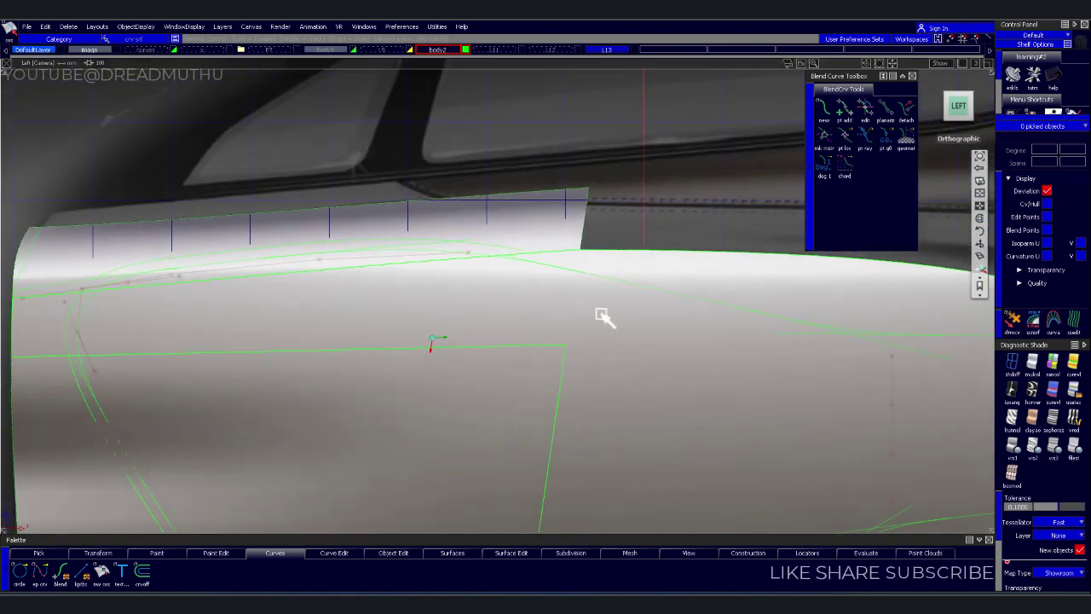
scroll(599, 339, "down", 2)
scroll(580, 405, "down", 2)
Move the door up in view to show its lower edge and notch
middle_click_drag(556, 444, 549, 327, "alt+shift")
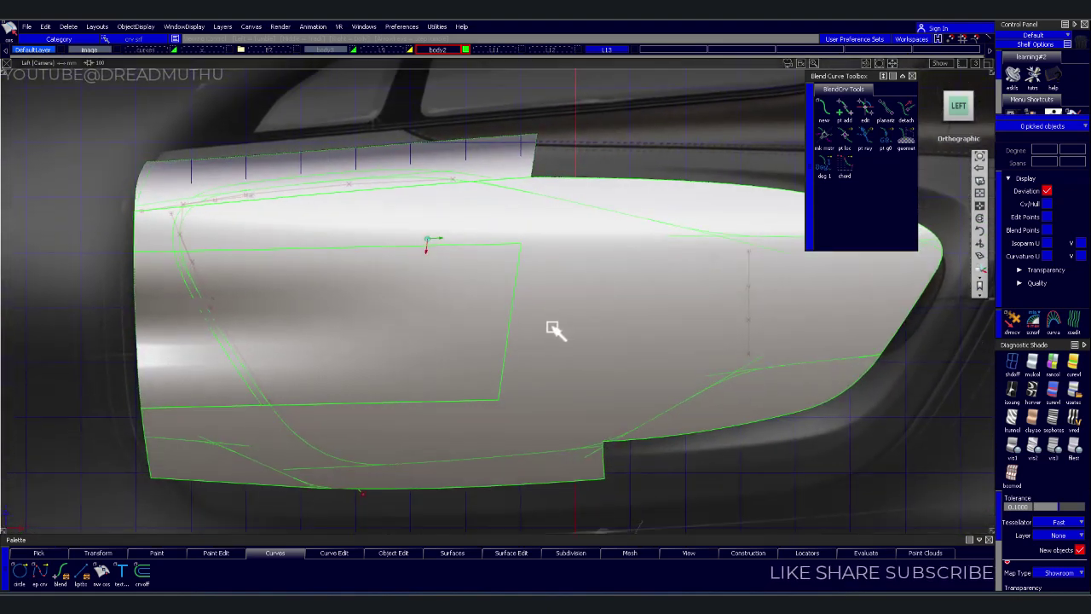
scroll(549, 349, "up", 2)
scroll(548, 316, "up", 2)
mouse_move(511, 299)
middle_mouse_down("alt+shift")
mouse_move(591, 356)
mouse_move(482, 277)
mouse_move(543, 338)
middle_mouse_up("alt+shift")
scroll(565, 346, "down", 1)
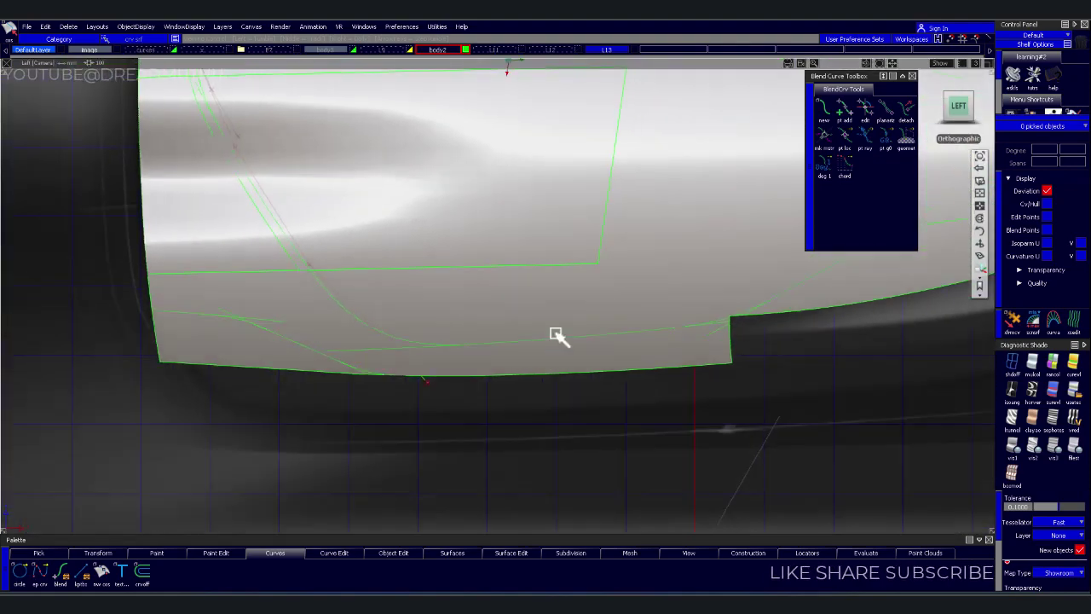
scroll(458, 334, "down", 1)
Turn off shading to reveal the reference image and pan the door's curve network into view
left_click(1012, 364)
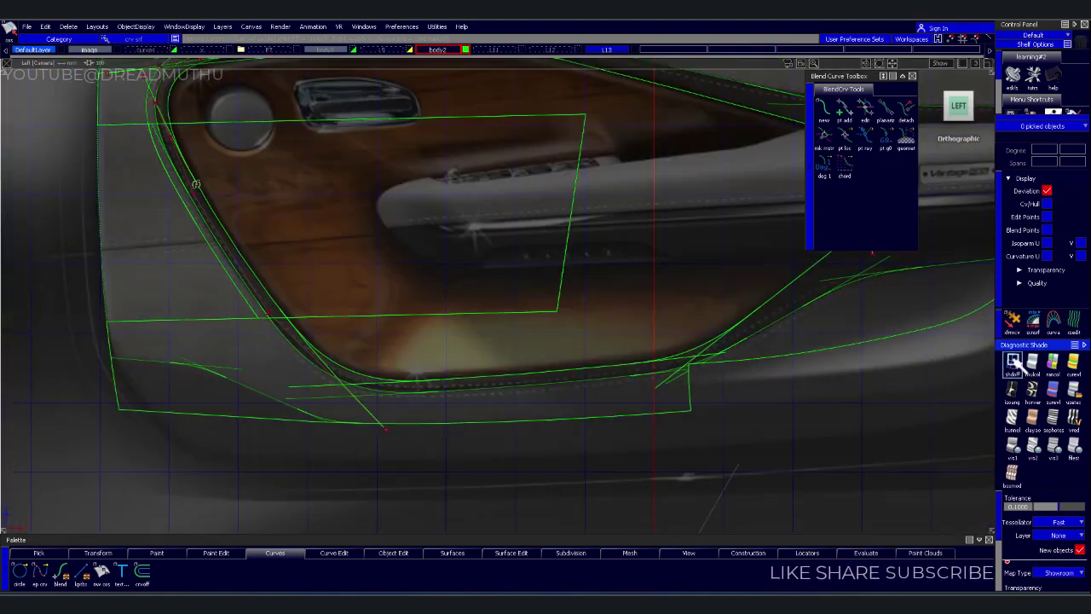
scroll(517, 352, "up", 2)
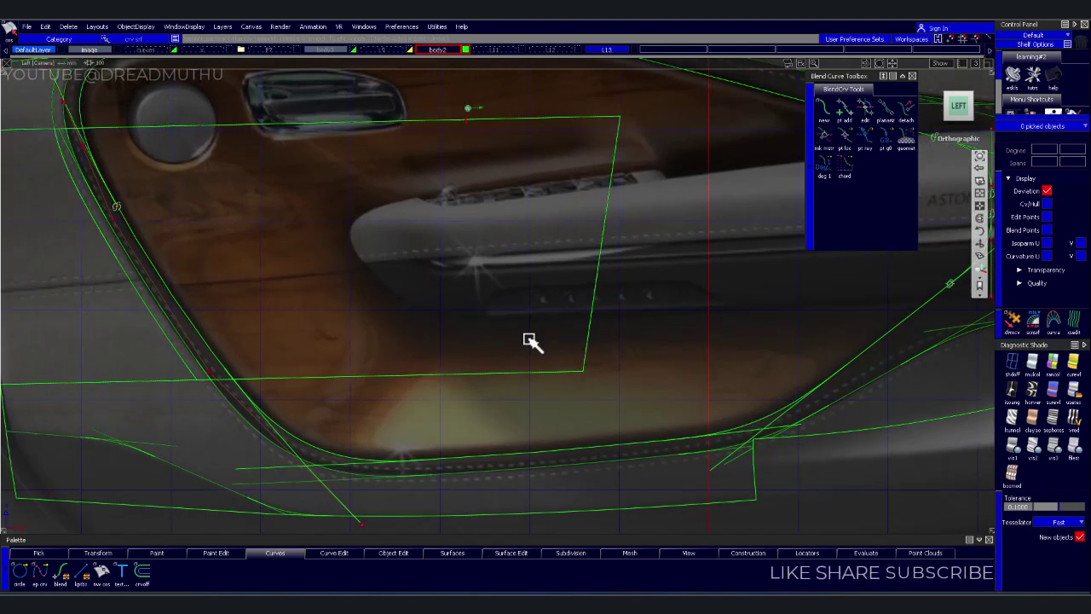
middle_click_drag(551, 355, 392, 364, "alt+shift")
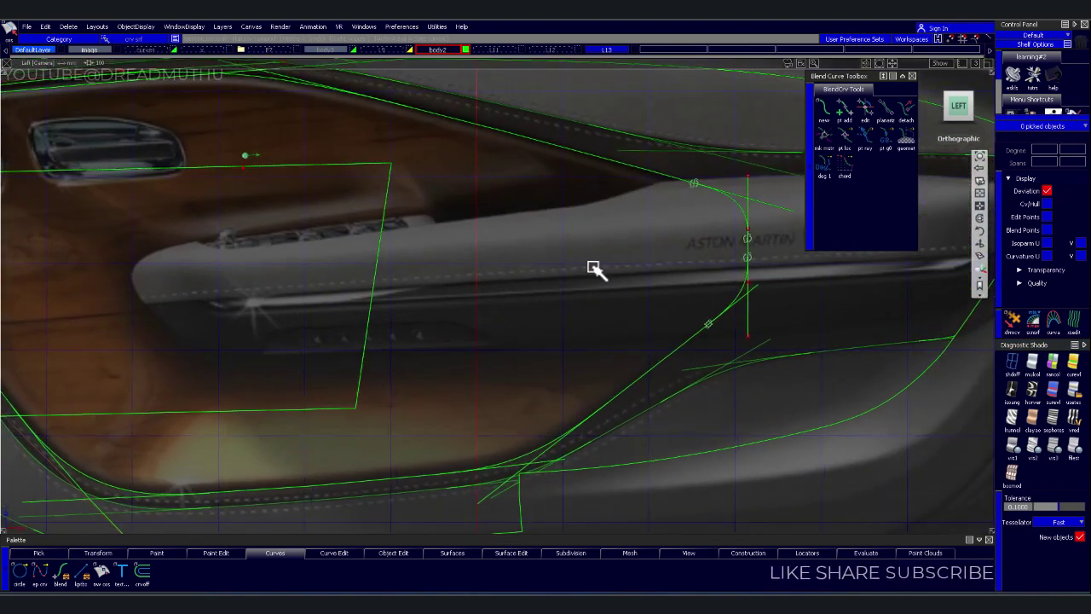
scroll(529, 359, "down", 2)
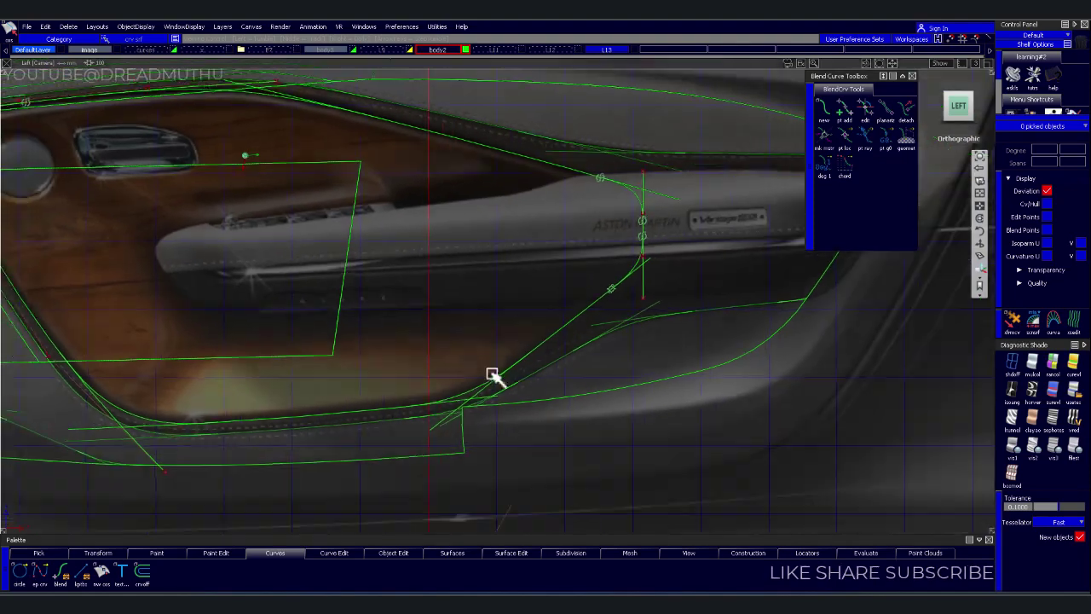
scroll(339, 309, "down", 1)
middle_click_drag(251, 285, 456, 263, "alt+shift")
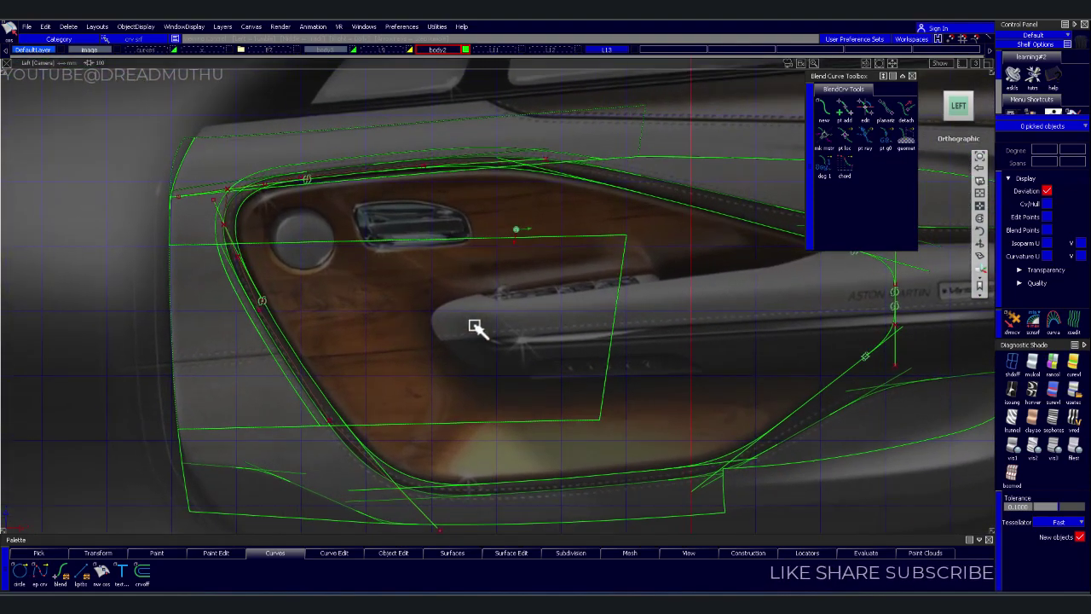
scroll(430, 268, "up", 1)
scroll(473, 277, "up", 1)
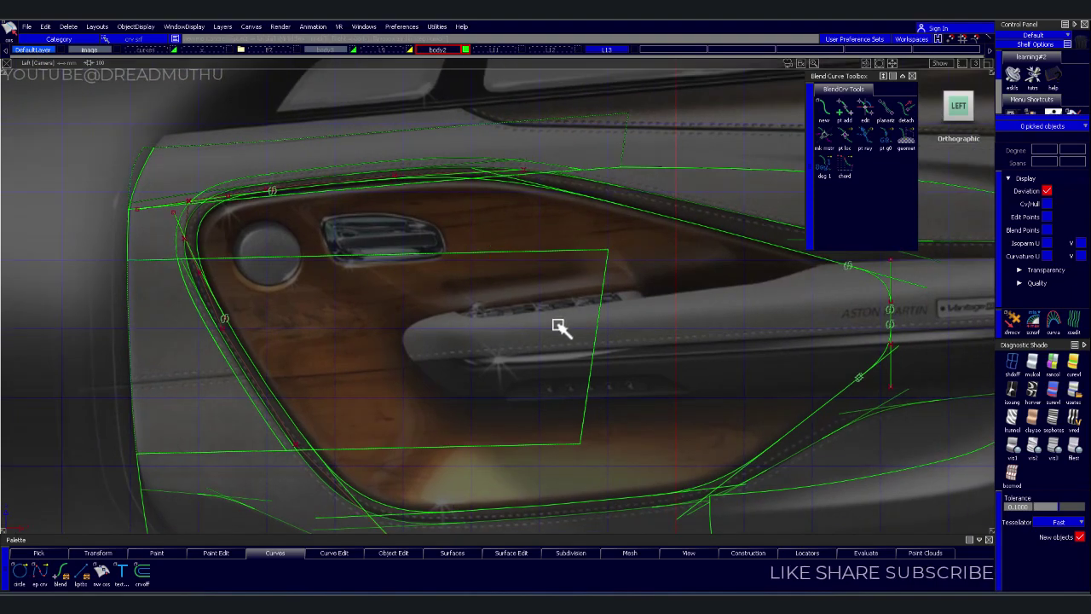
scroll(478, 263, "down", 1)
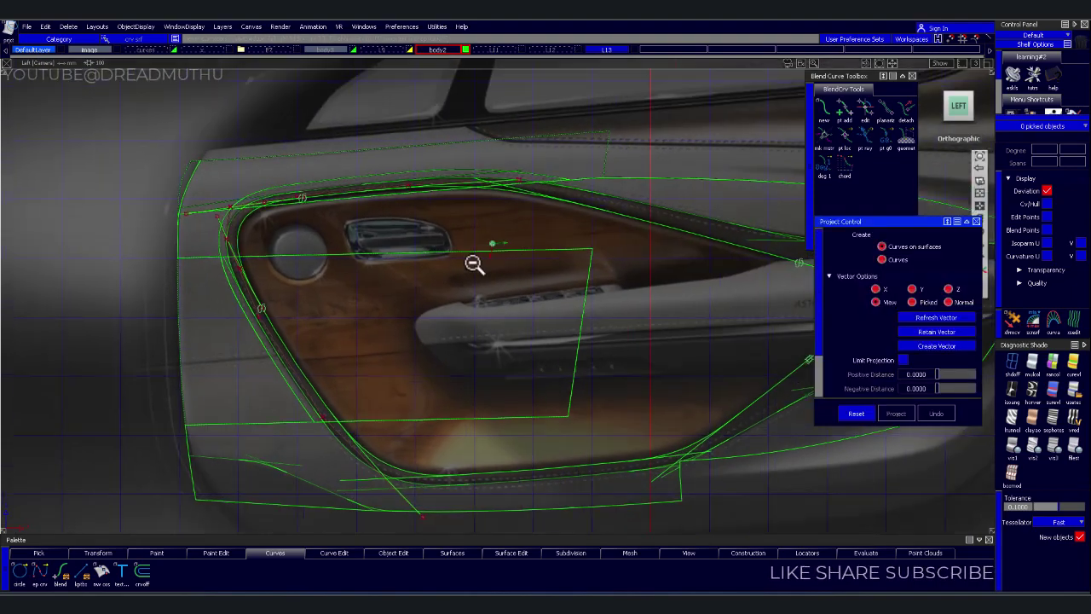
Project the twelve door outline curves onto the three picked door surfaces
scroll(418, 261, "down", 1)
scroll(322, 237, "down", 1)
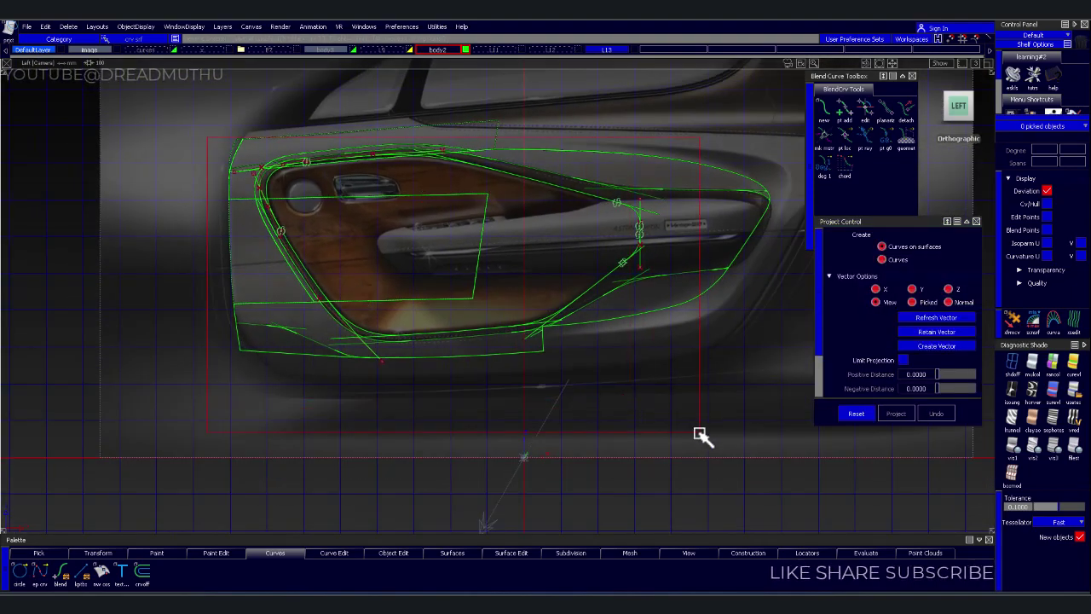
left_click_drag(700, 434, 560, 397)
scroll(566, 394, "up", 1)
left_click(571, 392)
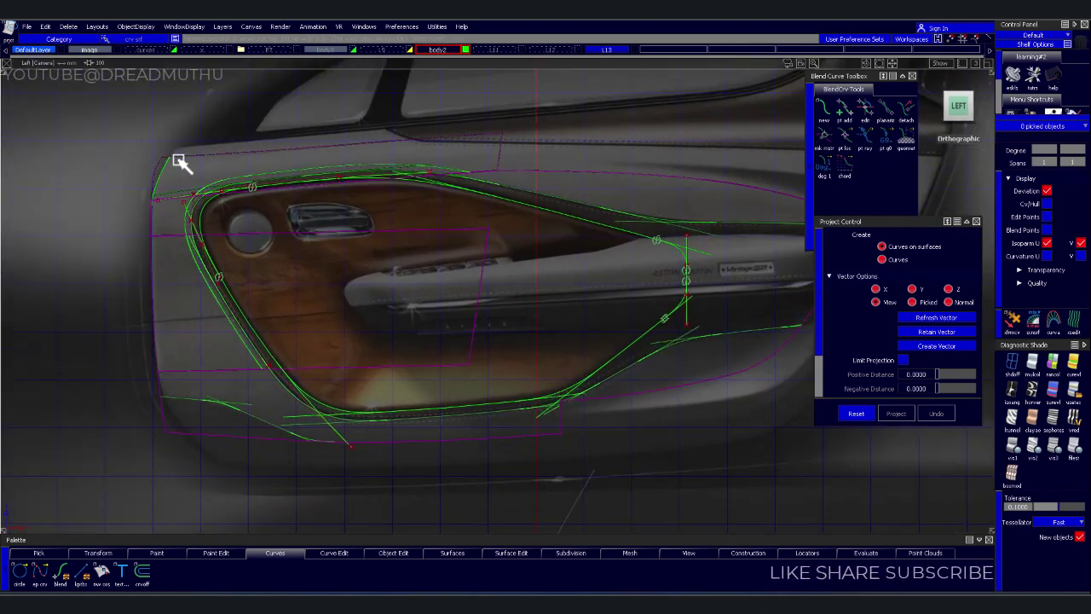
left_click_drag(715, 474, 713, 475)
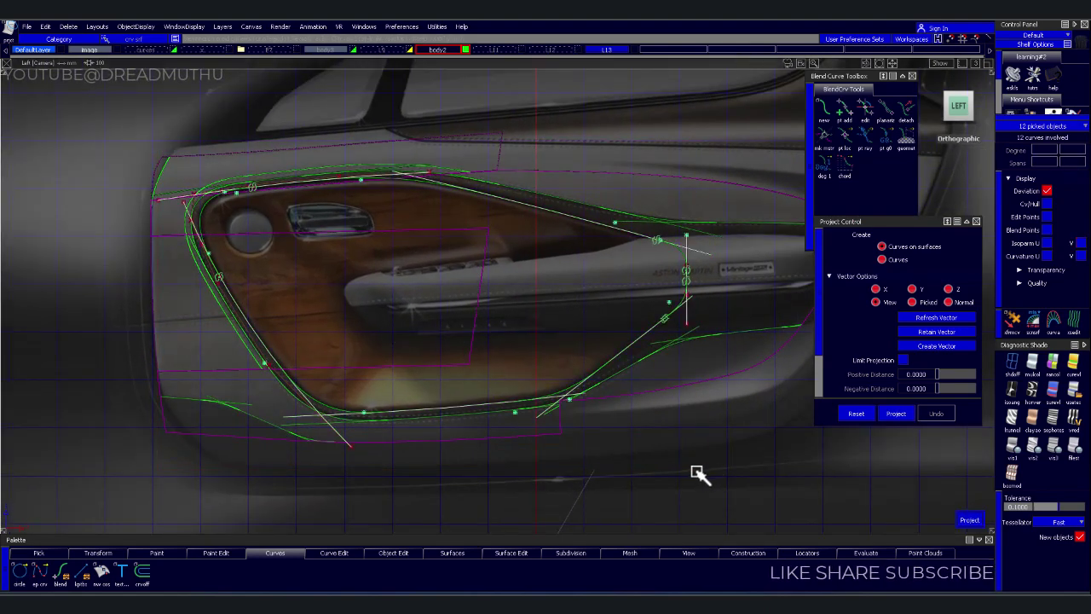
left_click(691, 461)
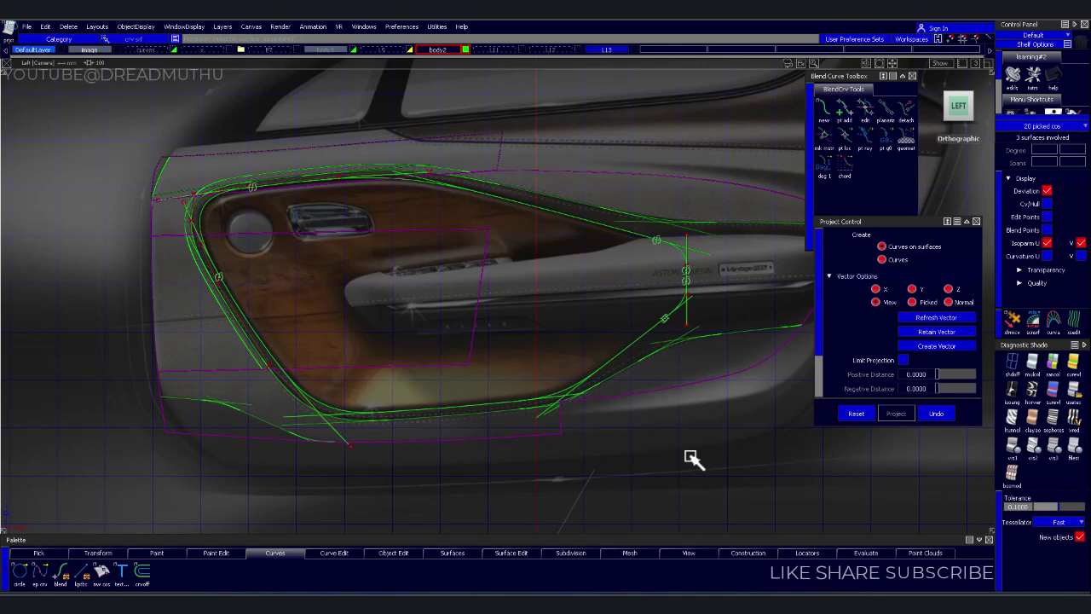
left_click(549, 284)
Reopen the projection options, pick the twelve original outline curves, then deselect them
key("Return")
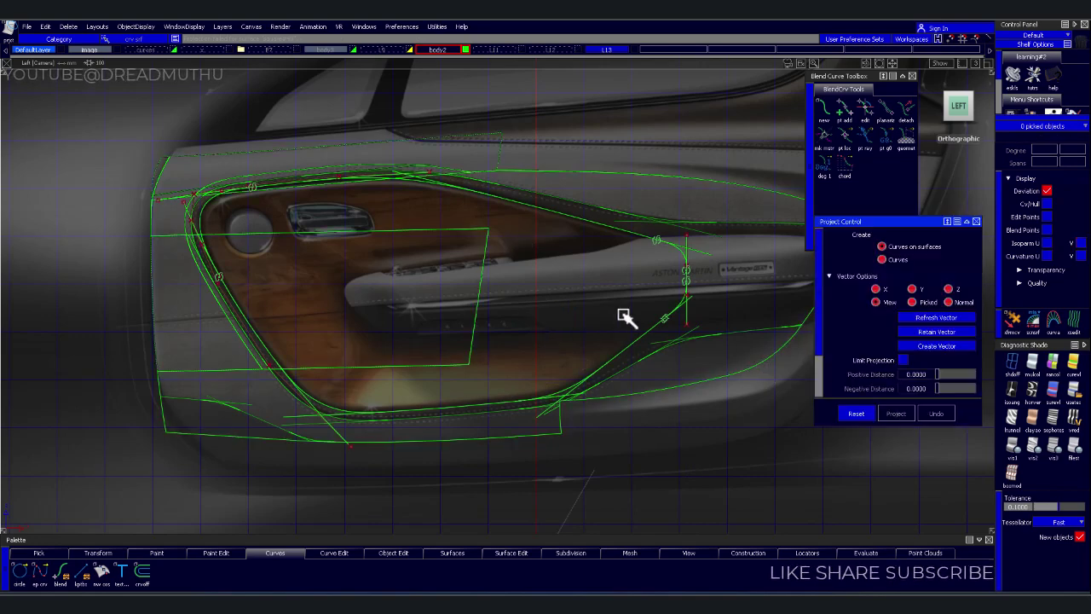
left_click_drag(510, 273, 565, 251, "ctrl+shift")
left_click(591, 235)
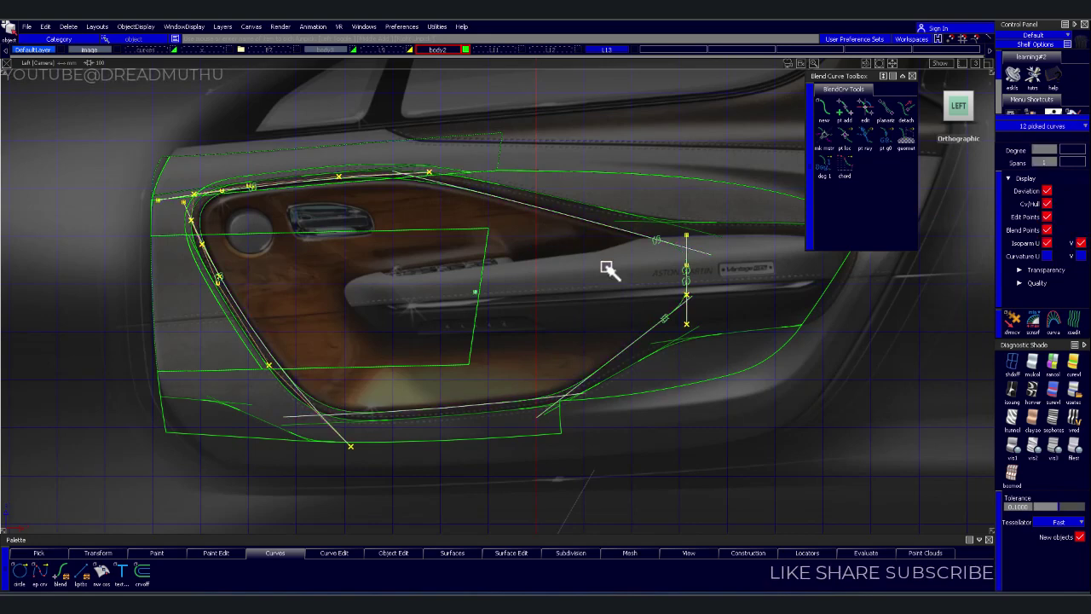
left_click(499, 49)
left_click(504, 53)
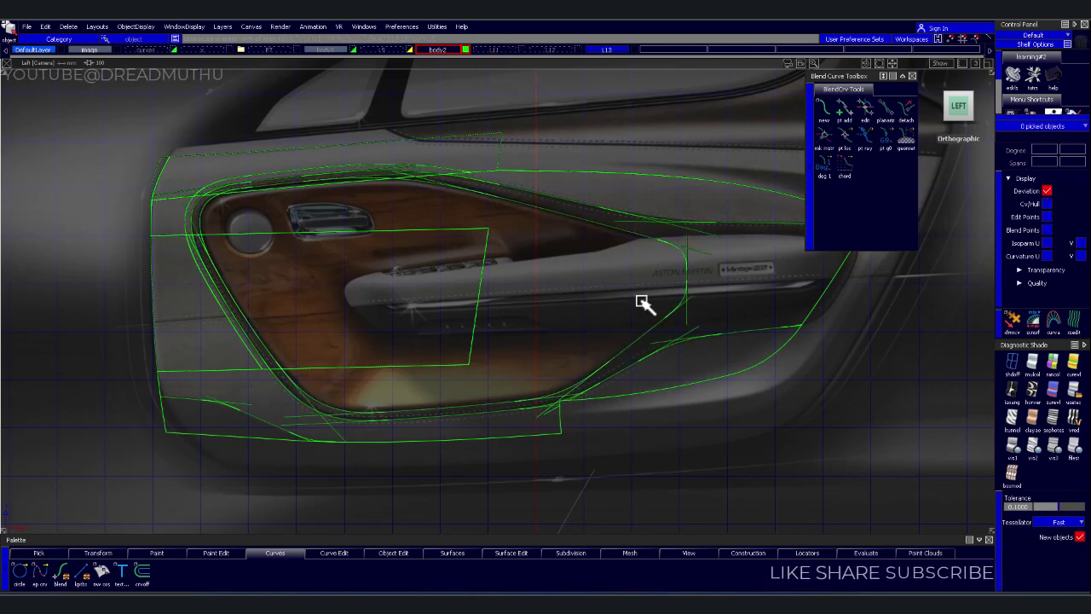
Switch on shaded display with F5 and zoom along the door panel's lower edge
scroll(665, 303, "up", 2)
scroll(682, 293, "up", 2)
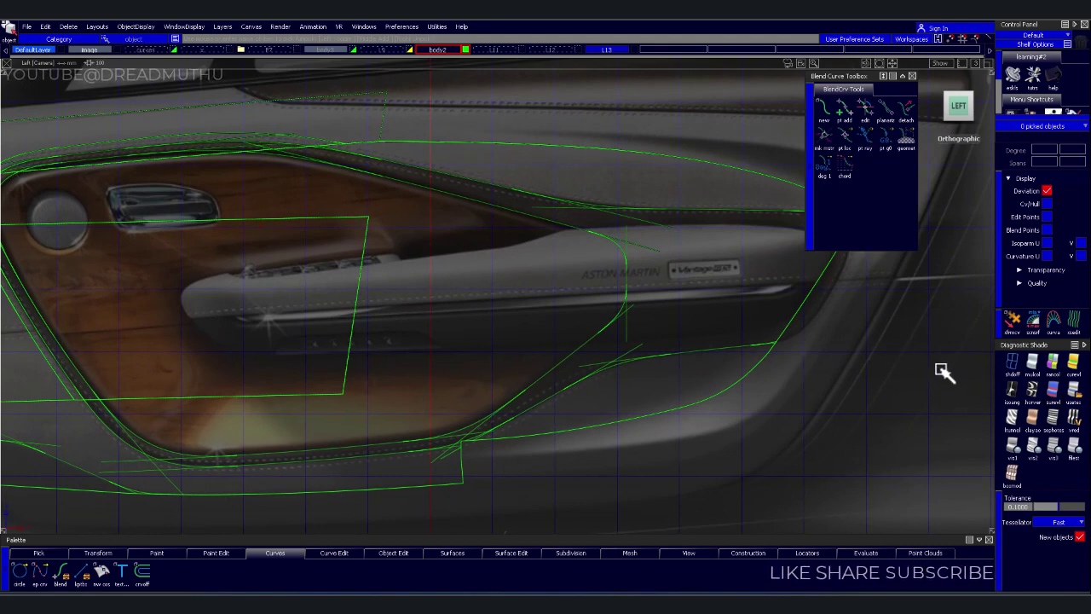
key("F5")
mouse_move(575, 229)
right_mouse_down("alt+shift")
mouse_move(604, 255)
mouse_move(521, 312)
mouse_move(612, 333)
mouse_move(651, 286)
mouse_move(521, 192)
mouse_move(526, 258)
mouse_move(624, 185)
mouse_move(670, 169)
right_mouse_up("alt+shift")
middle_click_drag(660, 185, 602, 229, "alt+shift")
mouse_move(506, 322)
right_mouse_down("alt+shift")
mouse_move(575, 300)
mouse_move(414, 334)
right_mouse_up("alt+shift")
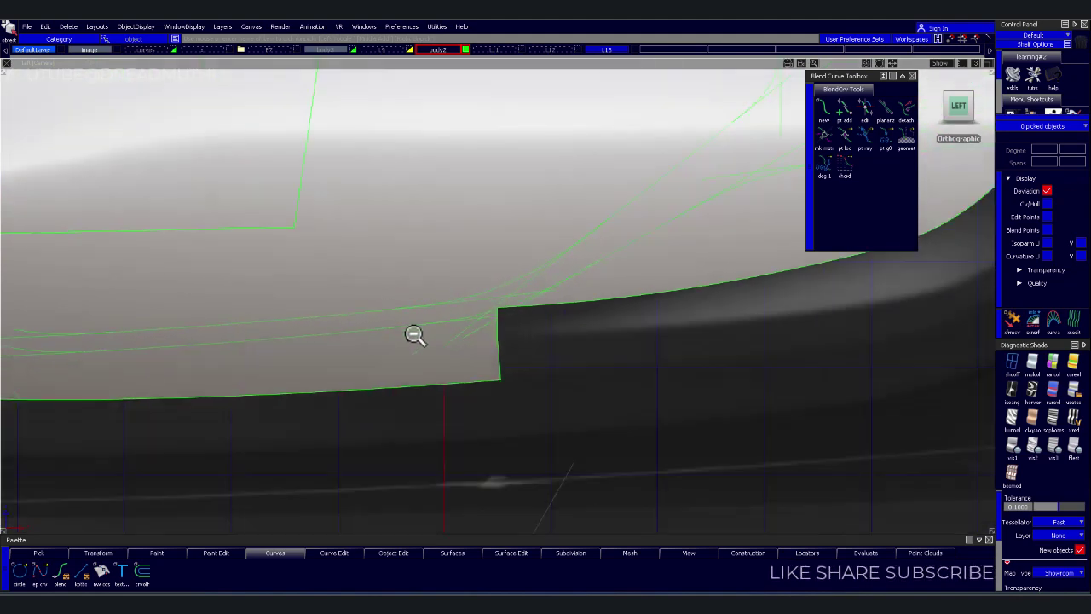
middle_click_drag(329, 341, 544, 344, "alt+shift")
mouse_move(543, 344)
right_mouse_down("alt+shift")
mouse_move(588, 383)
mouse_move(546, 372)
right_mouse_up("alt+shift")
middle_click_drag(545, 373, 569, 418, "alt+shift")
mouse_move(569, 417)
right_mouse_down("alt+shift")
mouse_move(551, 353)
mouse_move(591, 422)
right_mouse_up("alt+shift")
Orbit around the panel's top edge and corner to frame the projected curves up close
mouse_move(548, 347)
left_mouse_down("alt+shift")
mouse_move(548, 426)
mouse_move(532, 351)
mouse_move(501, 308)
left_mouse_up("alt+shift")
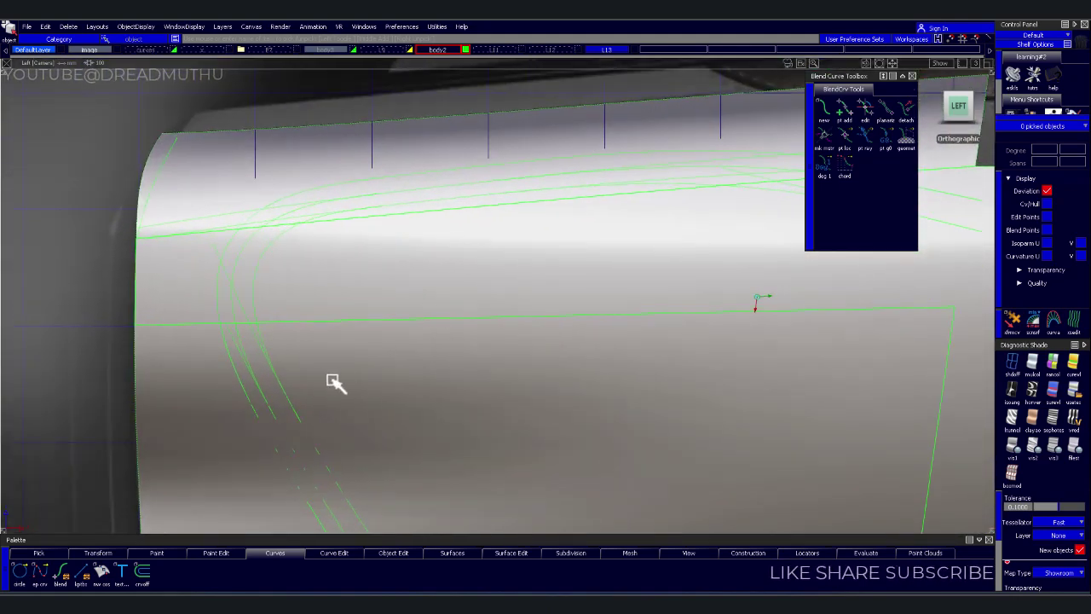
right_click_drag(401, 359, 475, 332, "alt+shift")
middle_click_drag(475, 332, 410, 381, "alt+shift")
left_click_drag(409, 380, 405, 370, "alt+shift")
mouse_move(404, 370)
right_mouse_down("alt+shift")
mouse_move(500, 295)
mouse_move(477, 301)
mouse_move(494, 344)
right_mouse_up("alt+shift")
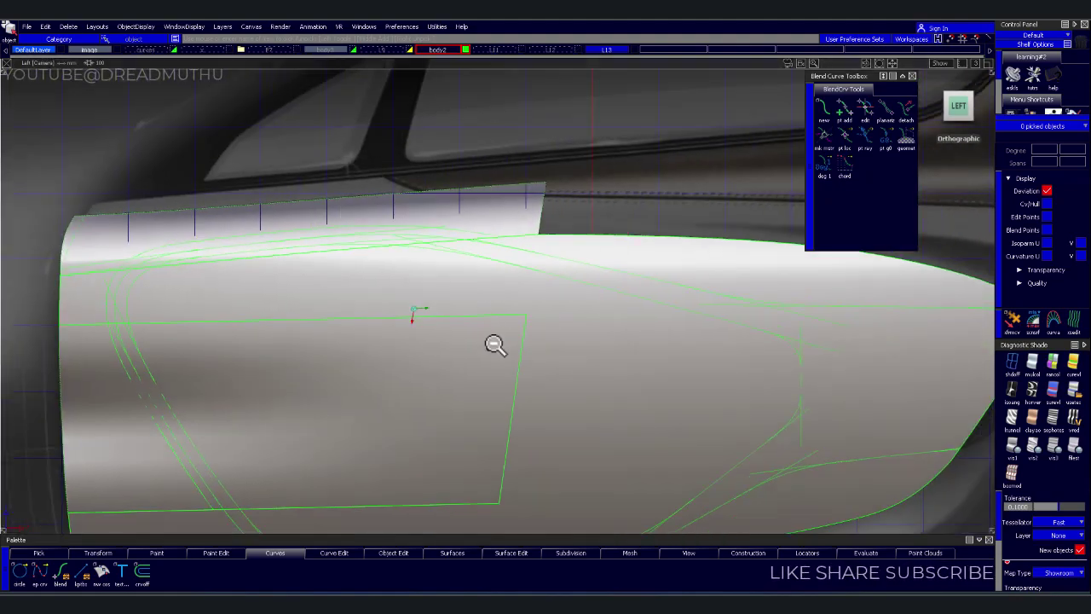
middle_click_drag(495, 343, 574, 359, "alt+shift")
mouse_move(574, 359)
right_mouse_down("alt+shift")
mouse_move(524, 347)
mouse_move(494, 307)
right_mouse_up("alt+shift")
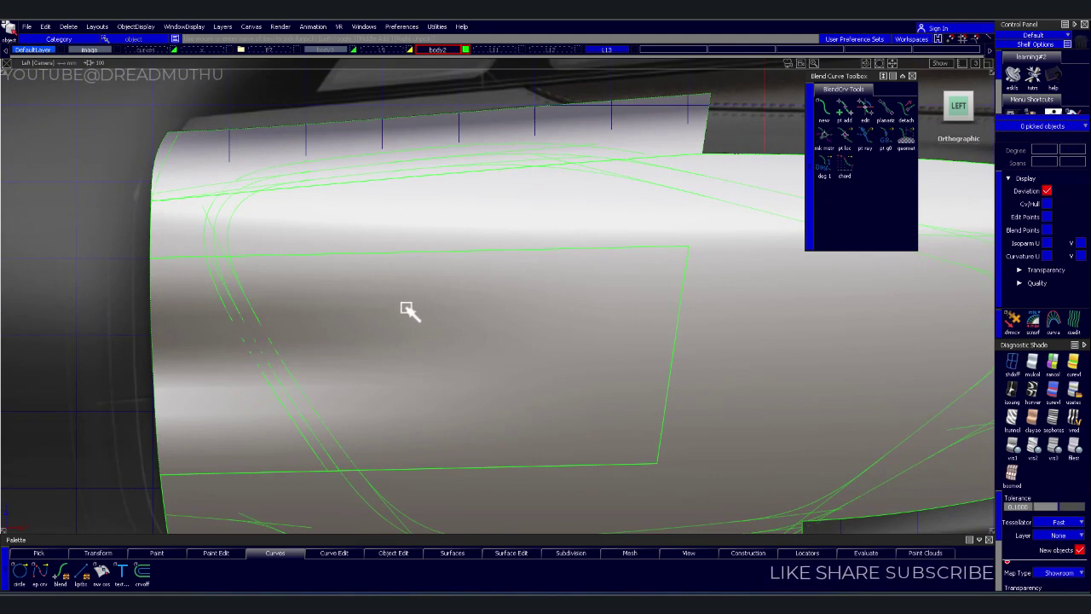
right_click_drag(394, 394, 390, 372, "alt+shift")
middle_click_drag(390, 372, 660, 432, "alt+shift")
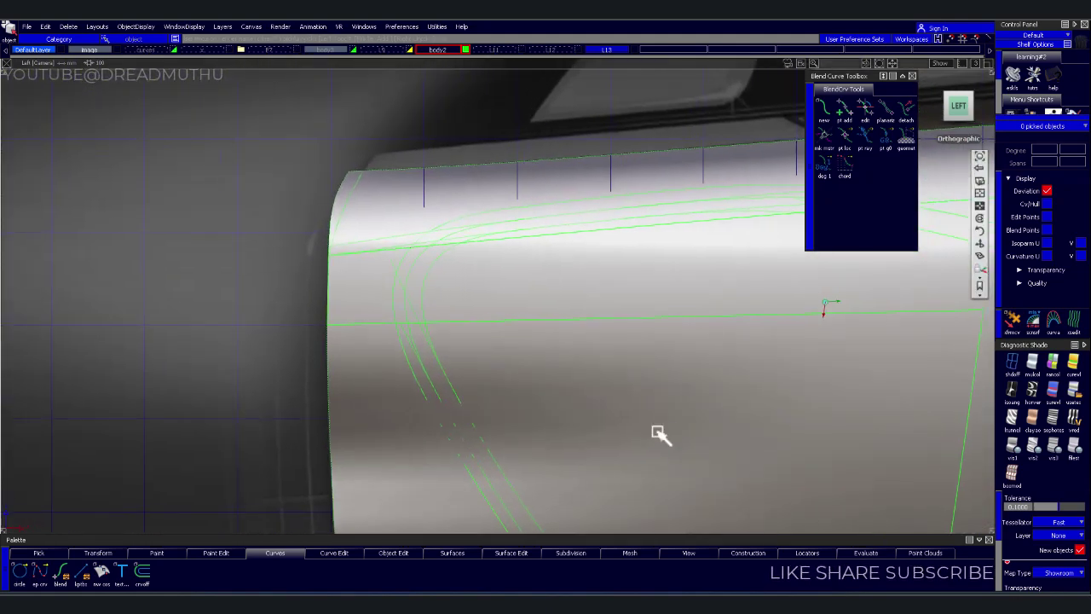
right_click_drag(659, 432, 555, 384, "alt+shift")
middle_click_drag(555, 385, 548, 358, "alt+shift")
right_click_drag(548, 358, 554, 347, "alt+shift")
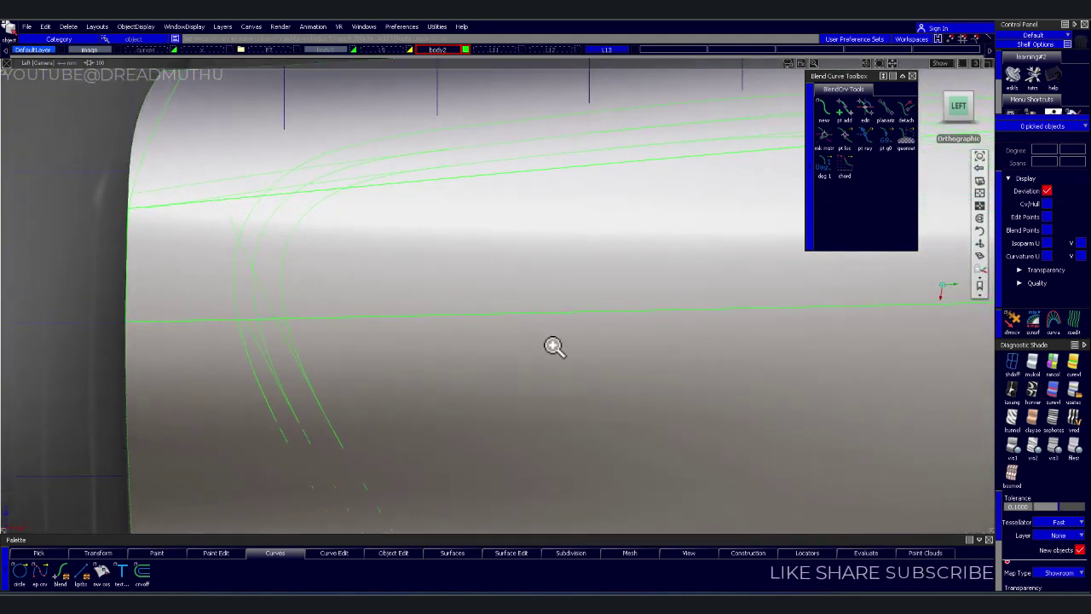
middle_click_drag(553, 346, 563, 336, "alt+shift")
mouse_move(562, 336)
right_mouse_down("alt+shift")
mouse_move(484, 352)
mouse_move(499, 333)
right_mouse_up("alt+shift")
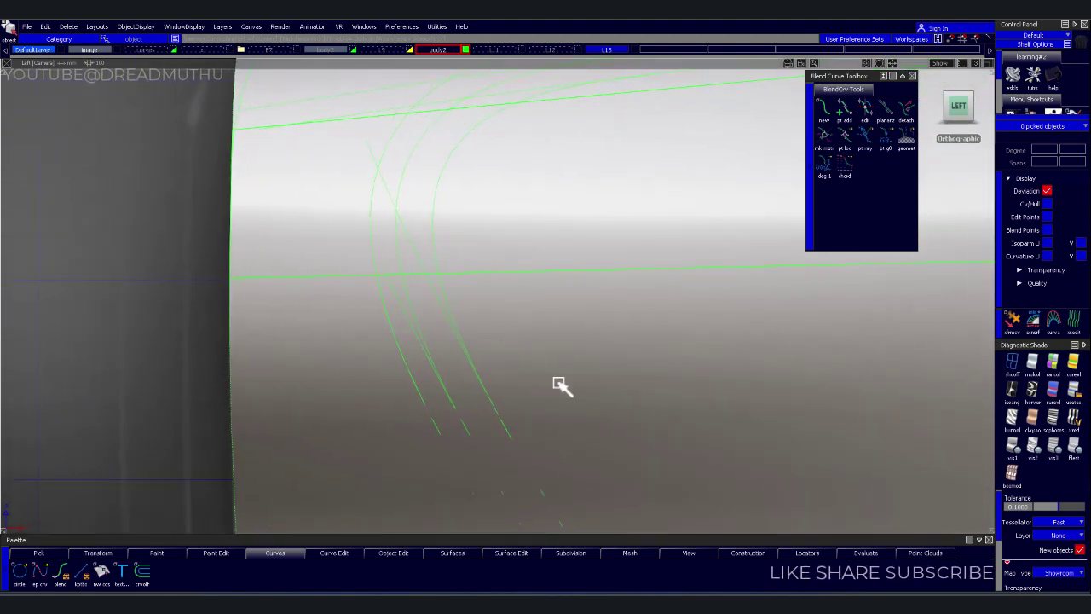
Pick the door surface to trim and inspect the projected curves for overlaps
left_click(448, 349)
mouse_move(436, 318)
middle_mouse_down("alt+shift")
mouse_move(485, 384)
mouse_move(469, 309)
mouse_move(509, 400)
mouse_move(375, 242)
middle_mouse_up("alt+shift")
mouse_move(375, 242)
right_mouse_down("alt+shift")
mouse_move(441, 324)
mouse_move(570, 293)
mouse_move(526, 318)
mouse_move(574, 281)
mouse_move(532, 263)
right_mouse_up("alt+shift")
middle_click_drag(532, 264, 794, 415, "alt+shift")
mouse_move(794, 414)
right_mouse_down("alt+shift")
mouse_move(680, 370)
mouse_move(704, 346)
right_mouse_up("alt+shift")
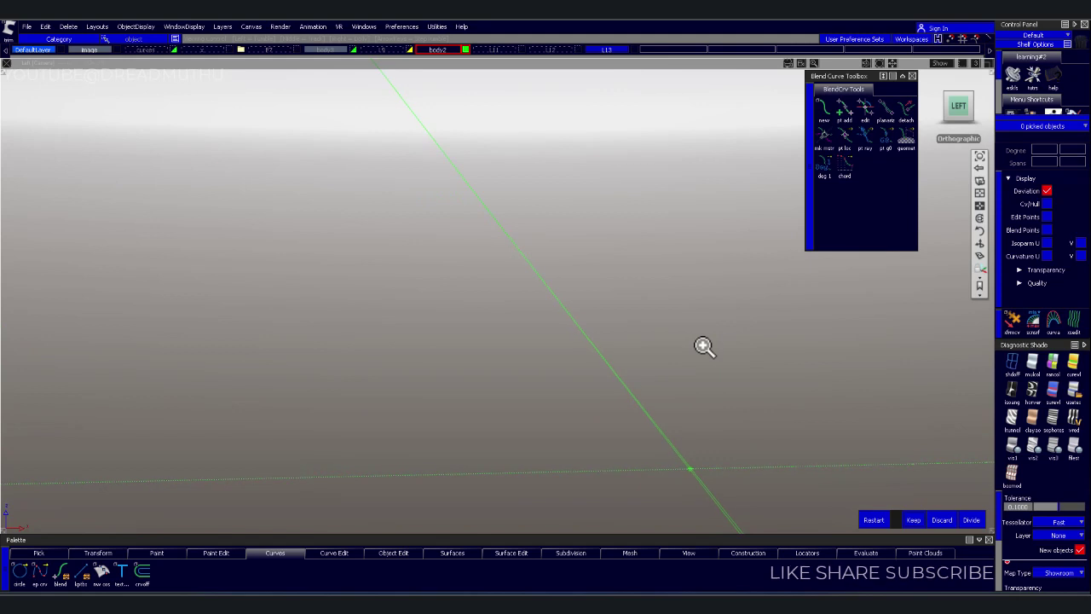
middle_click_drag(714, 429, 679, 389, "alt+shift")
mouse_move(680, 389)
right_mouse_down("alt+shift")
mouse_move(568, 360)
mouse_move(550, 446)
right_mouse_up("alt+shift")
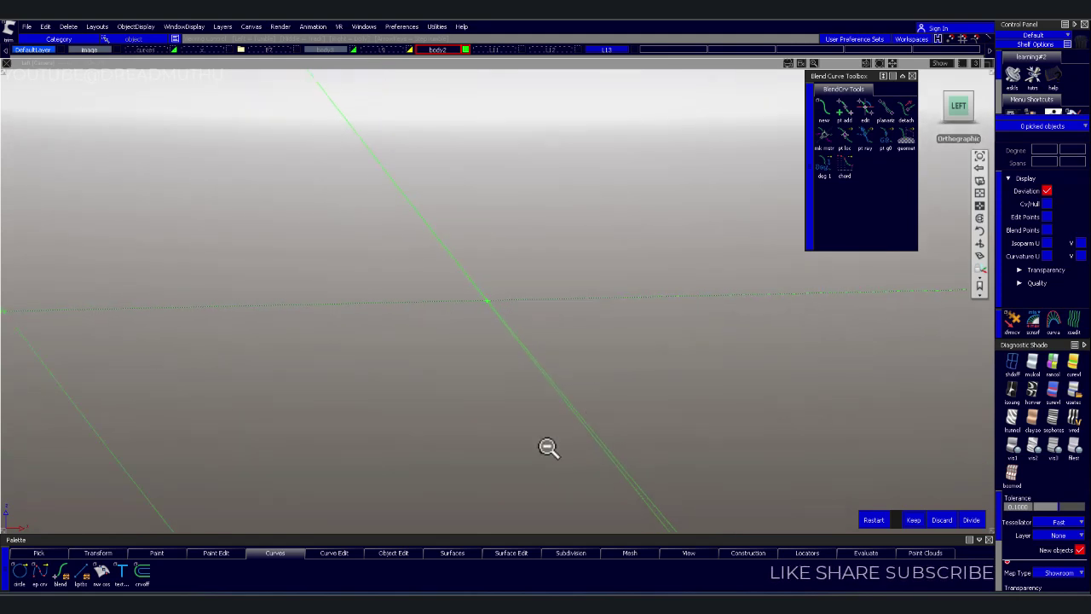
middle_click_drag(551, 446, 420, 210, "alt+shift")
mouse_move(419, 210)
right_mouse_down("alt+shift")
mouse_move(477, 219)
mouse_move(585, 463)
mouse_move(663, 317)
right_mouse_up("alt+shift")
middle_click_drag(664, 317, 538, 216, "alt+shift")
mouse_move(538, 216)
right_mouse_down("alt+shift")
mouse_move(534, 326)
mouse_move(412, 272)
mouse_move(544, 331)
mouse_move(554, 351)
right_mouse_up("alt+shift")
Discard the region inside the projected boundary near the curve junction
mouse_move(716, 292)
right_mouse_down("alt+shift")
mouse_move(482, 415)
mouse_move(256, 366)
right_mouse_up("alt+shift")
middle_click_drag(256, 365, 350, 417, "alt+shift")
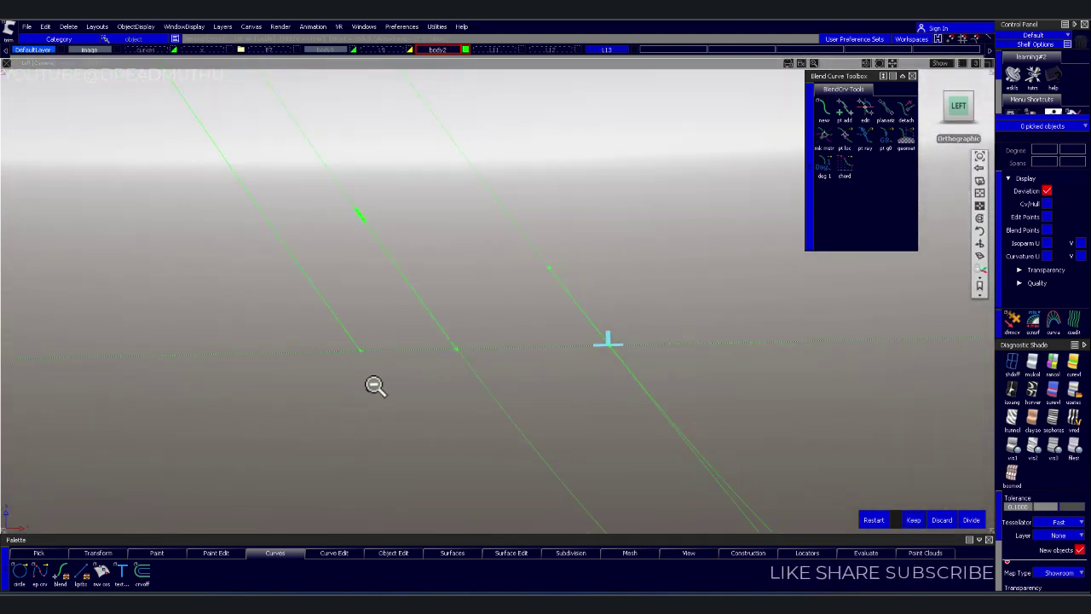
right_click_drag(350, 417, 384, 378, "alt+shift")
left_click_drag(385, 378, 432, 407, "alt+shift")
right_click_drag(432, 407, 500, 370, "alt+shift")
mouse_move(500, 370)
left_mouse_down("alt+shift")
mouse_move(416, 427)
mouse_move(489, 382)
left_mouse_up("alt+shift")
right_click_drag(490, 383, 468, 426, "alt+shift")
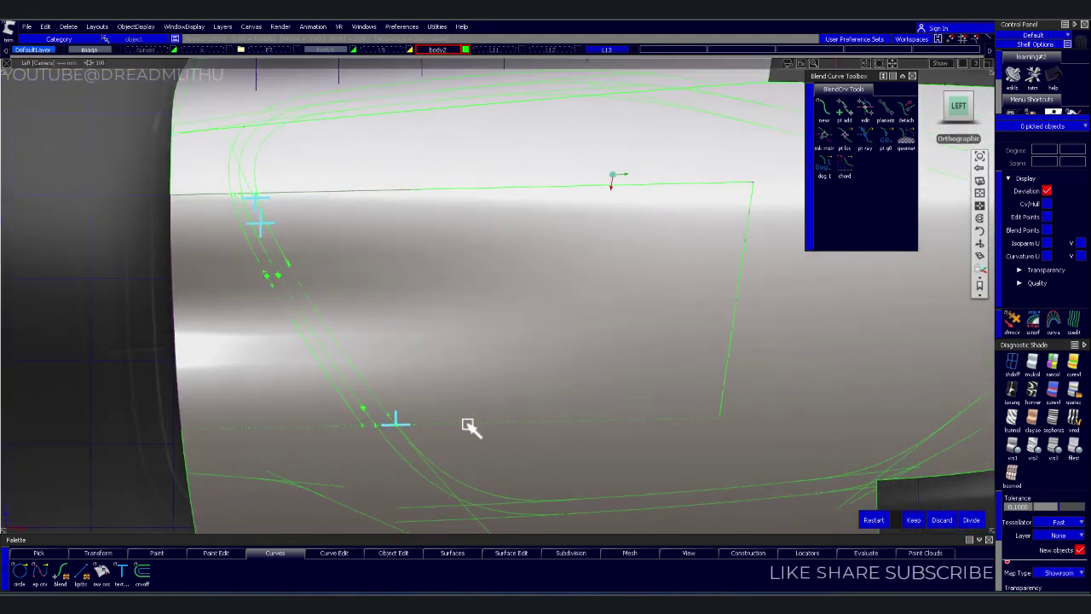
left_click(483, 385)
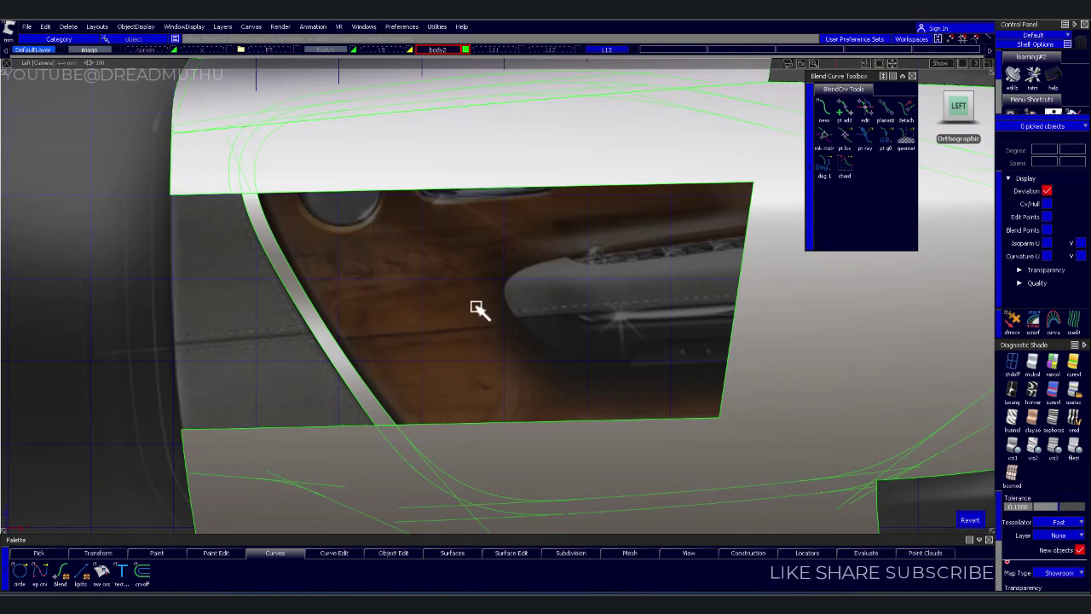
Check the trimmed opening from another angle and pick the lower door surface to trim
right_click_drag(478, 253, 495, 297, "alt+shift")
left_click_drag(495, 298, 507, 405, "alt+shift")
right_click_drag(507, 404, 470, 364, "alt+shift")
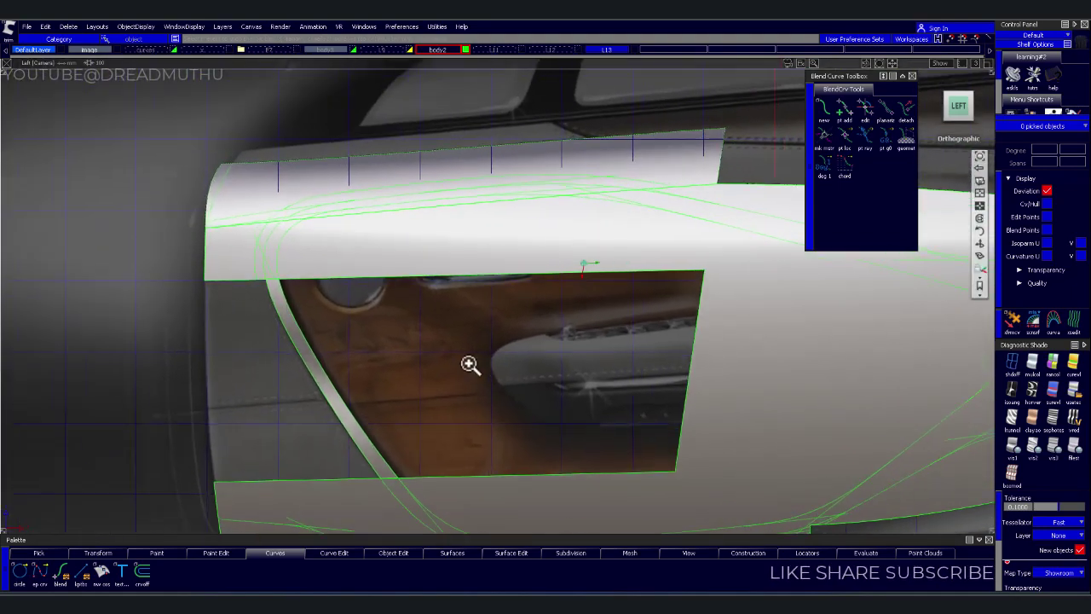
mouse_move(469, 365)
middle_mouse_down("alt+shift")
mouse_move(419, 200)
mouse_move(480, 353)
mouse_move(452, 298)
middle_mouse_up("alt+shift")
mouse_move(453, 298)
right_mouse_down("alt+shift")
mouse_move(353, 278)
mouse_move(572, 324)
mouse_move(546, 301)
right_mouse_up("alt+shift")
left_click(429, 233)
Mark the rim-surface regions beside the door knob to be cut away
left_click(426, 226)
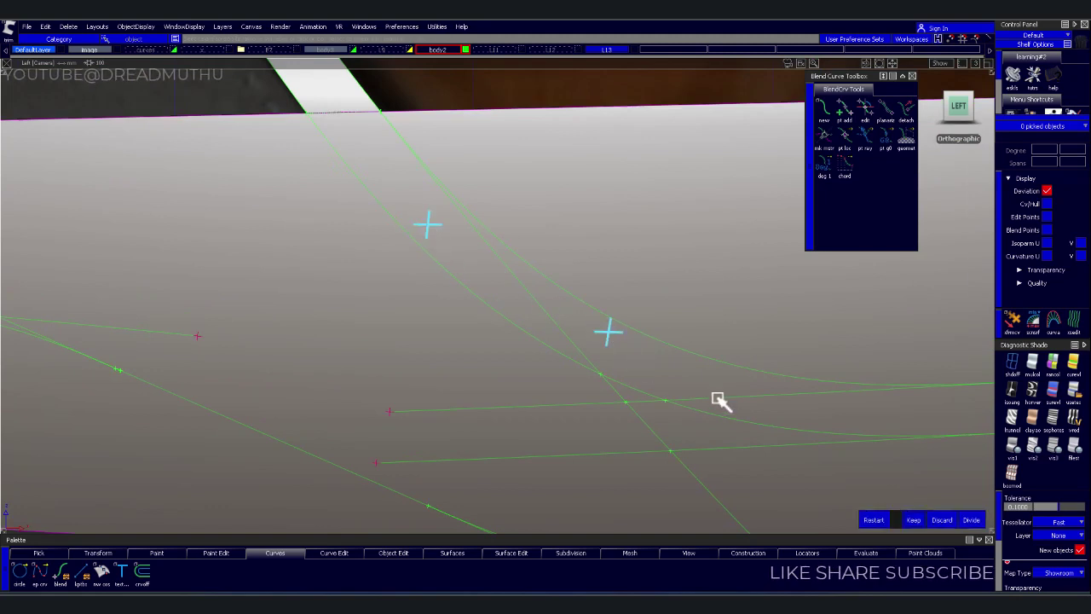
middle_click_drag(769, 418, 487, 349, "alt+shift")
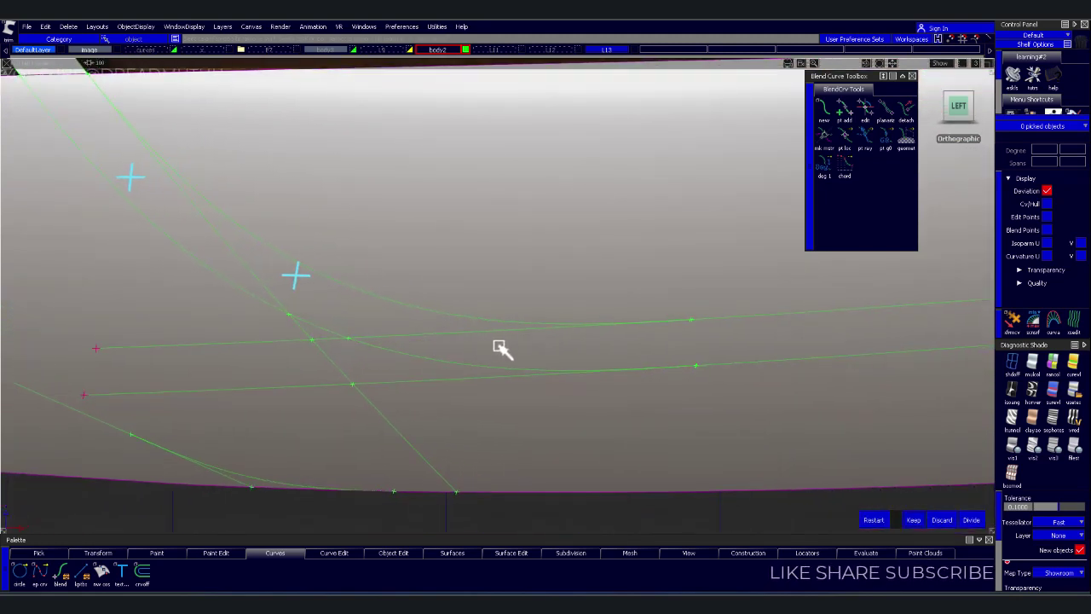
left_click(500, 347)
right_click_drag(694, 361, 731, 383, "alt+shift")
middle_click_drag(731, 382, 629, 348, "alt+shift")
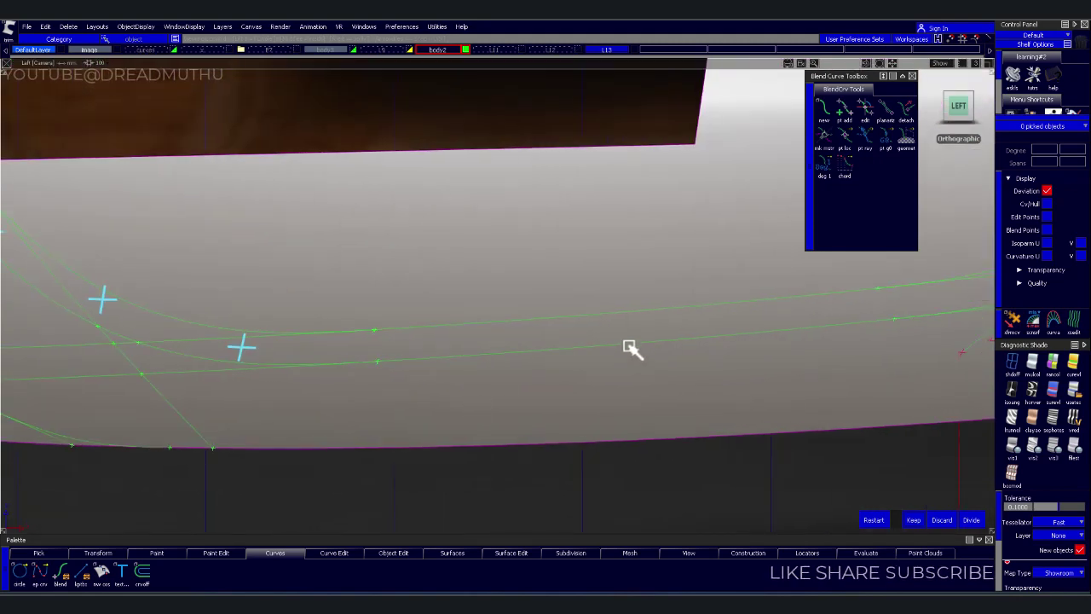
middle_click_drag(755, 333, 457, 373, "alt+shift")
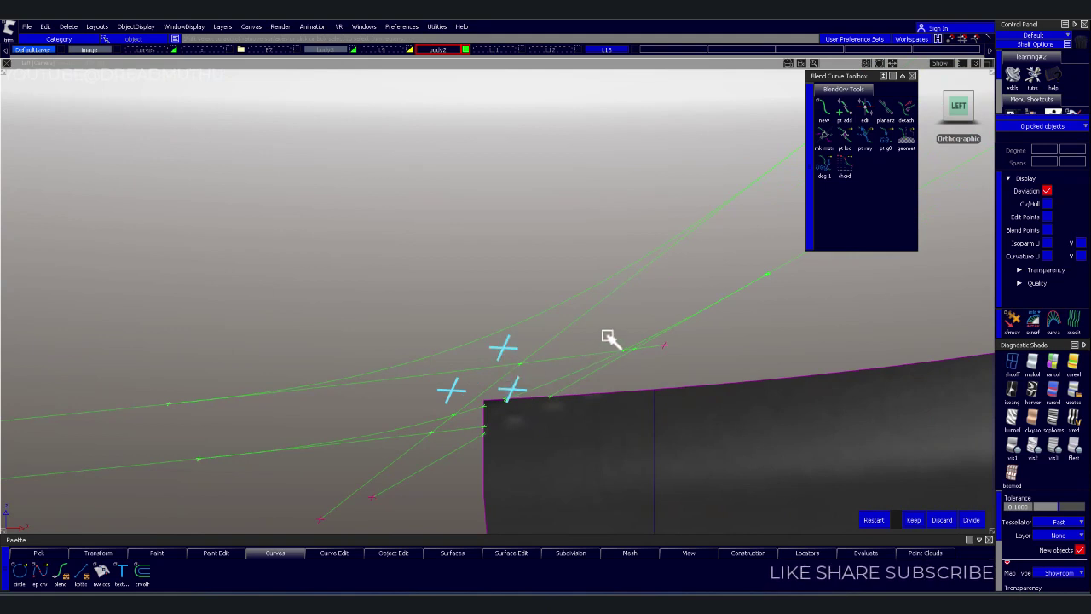
middle_click_drag(607, 336, 436, 348, "alt+shift")
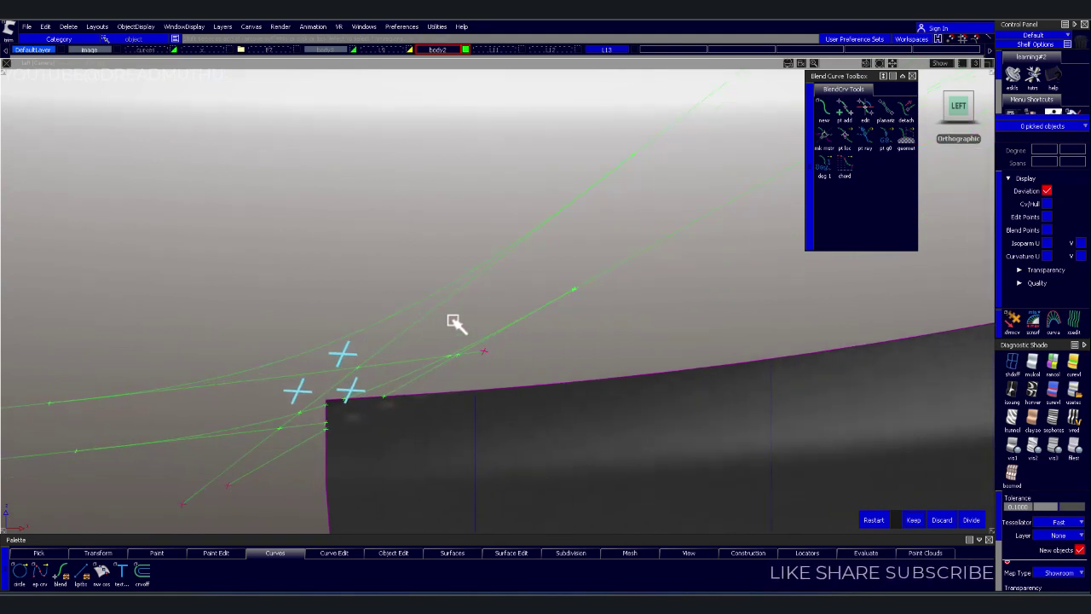
mouse_move(638, 338)
middle_mouse_down("alt+shift")
mouse_move(504, 398)
mouse_move(463, 438)
mouse_move(511, 402)
mouse_move(475, 432)
mouse_move(423, 459)
middle_mouse_up("alt+shift")
mouse_move(423, 459)
right_mouse_down("alt+shift")
mouse_move(475, 415)
mouse_move(451, 458)
mouse_move(487, 397)
mouse_move(503, 400)
right_mouse_up("alt+shift")
mouse_move(503, 401)
middle_mouse_down("alt+shift")
mouse_move(484, 346)
mouse_move(533, 317)
middle_mouse_up("alt+shift")
Zoom into the curve junction and review the trimmed rim around the door knob
mouse_move(483, 214)
right_mouse_down("alt+shift")
mouse_move(533, 347)
mouse_move(608, 423)
mouse_move(601, 390)
right_mouse_up("alt+shift")
middle_click_drag(601, 390, 756, 414, "alt+shift")
right_click_drag(756, 414, 592, 380, "alt+shift")
middle_click_drag(591, 381, 599, 429, "alt+shift")
mouse_move(599, 429)
right_mouse_down("alt+shift")
mouse_move(560, 398)
mouse_move(568, 390)
right_mouse_up("alt+shift")
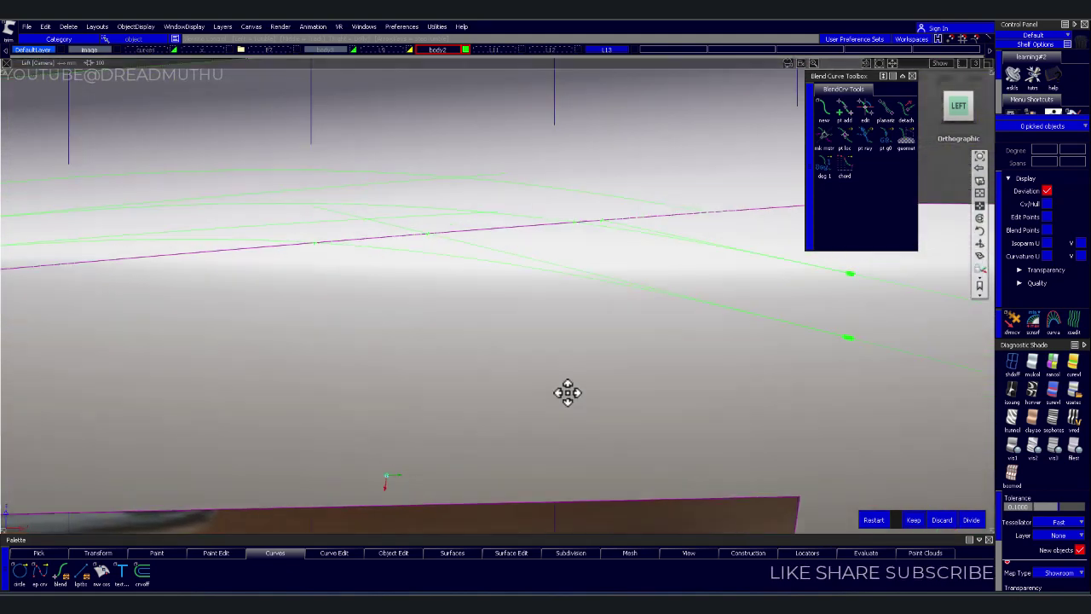
middle_click_drag(567, 390, 585, 421, "alt+shift")
right_click_drag(584, 421, 494, 376, "alt+shift")
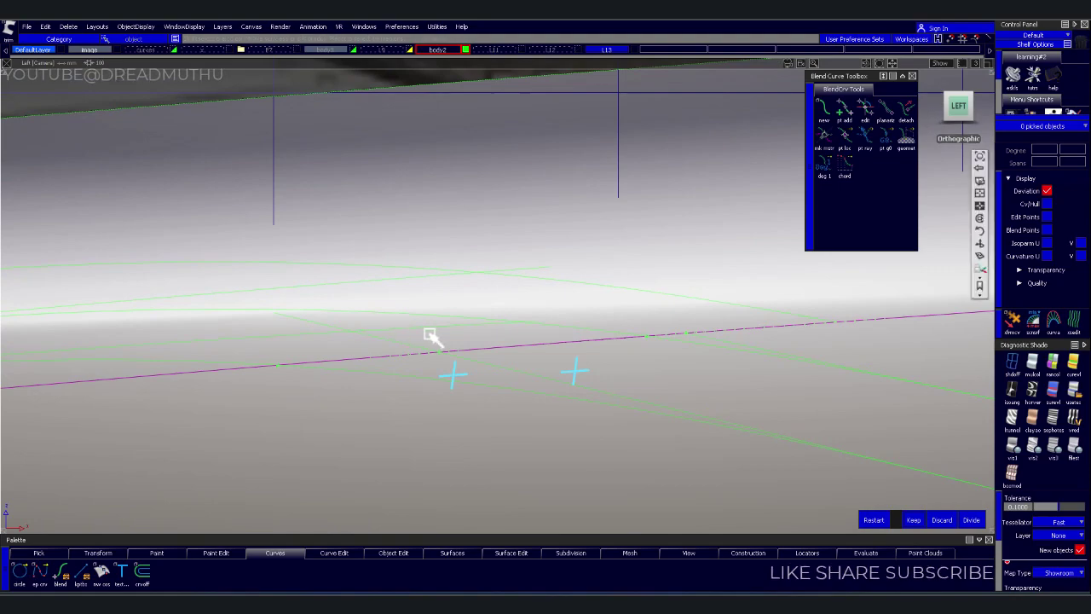
right_click_drag(429, 335, 418, 370, "alt+shift")
middle_click_drag(419, 370, 500, 372, "alt+shift")
mouse_move(499, 373)
right_mouse_down("alt+shift")
mouse_move(469, 383)
mouse_move(483, 409)
mouse_move(580, 397)
right_mouse_up("alt+shift")
mouse_move(580, 397)
middle_mouse_down("alt+shift")
mouse_move(536, 375)
mouse_move(469, 366)
mouse_move(562, 356)
middle_mouse_up("alt+shift")
right_click_drag(563, 356, 595, 297, "alt+shift")
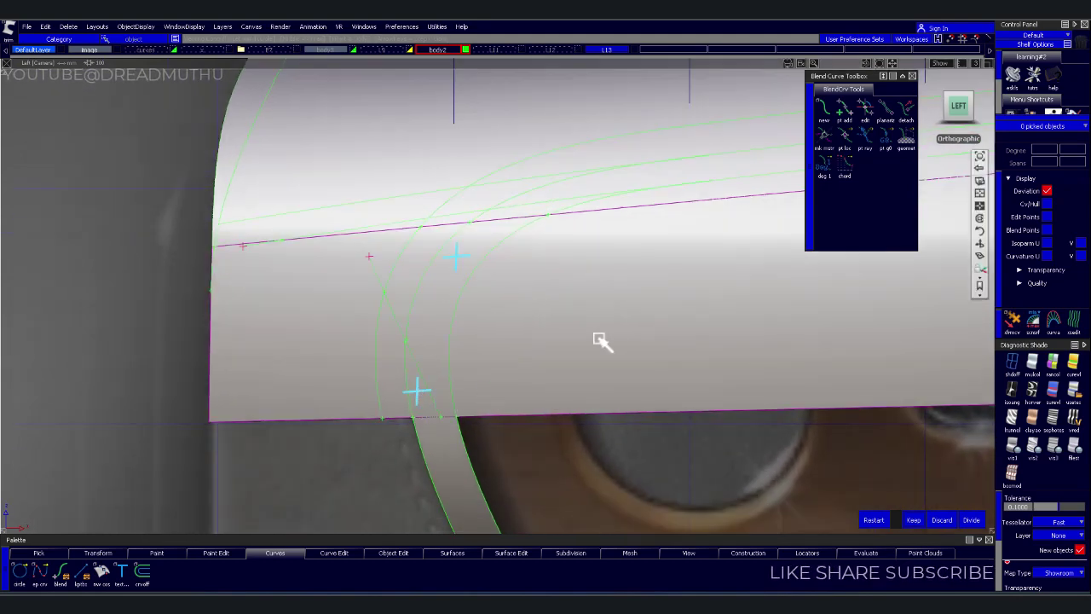
right_click_drag(587, 347, 555, 377, "alt+shift")
mouse_move(555, 377)
middle_mouse_down("alt+shift")
mouse_move(597, 418)
mouse_move(449, 385)
middle_mouse_up("alt+shift")
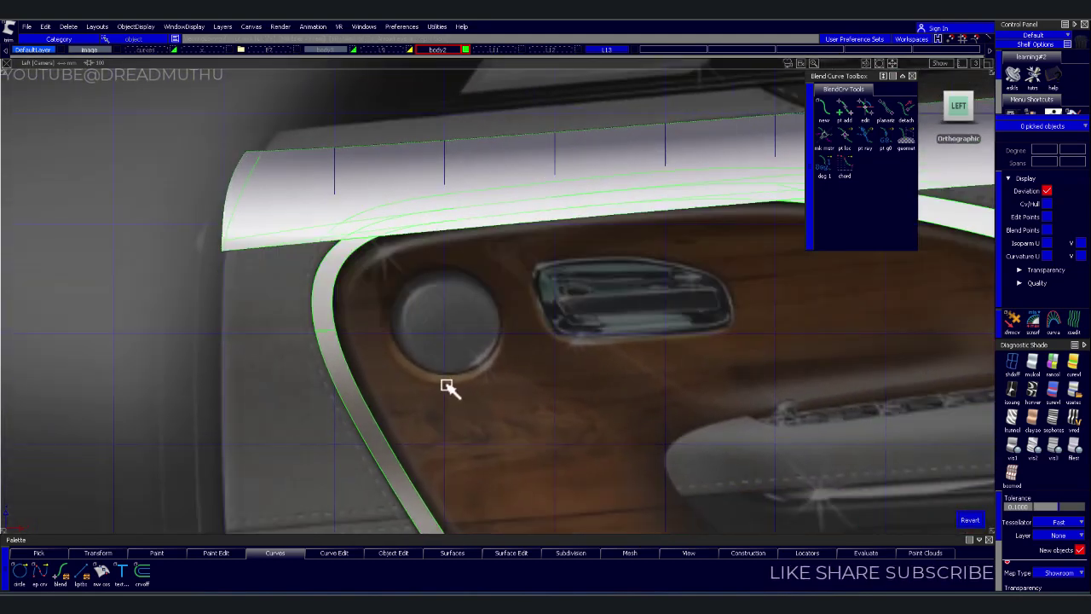
Frame the door panel and zoom in on its rounded upper-right corner
right_click_drag(580, 368, 763, 421, "alt+shift")
mouse_move(762, 421)
middle_mouse_down("alt+shift")
mouse_move(282, 339)
mouse_move(238, 346)
middle_mouse_up("alt+shift")
mouse_move(238, 346)
right_mouse_down("alt+shift")
mouse_move(546, 324)
mouse_move(390, 324)
mouse_move(469, 299)
right_mouse_up("alt+shift")
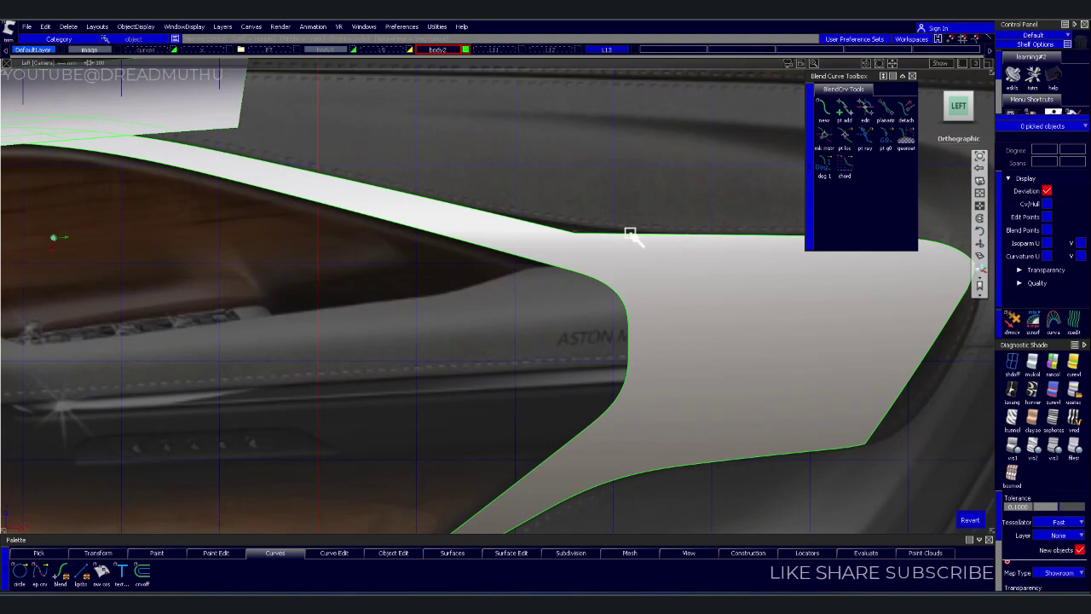
mouse_move(637, 256)
right_mouse_down("alt+shift")
mouse_move(495, 378)
mouse_move(609, 361)
mouse_move(677, 324)
right_mouse_up("alt+shift")
middle_click_drag(677, 324, 464, 356, "alt+shift")
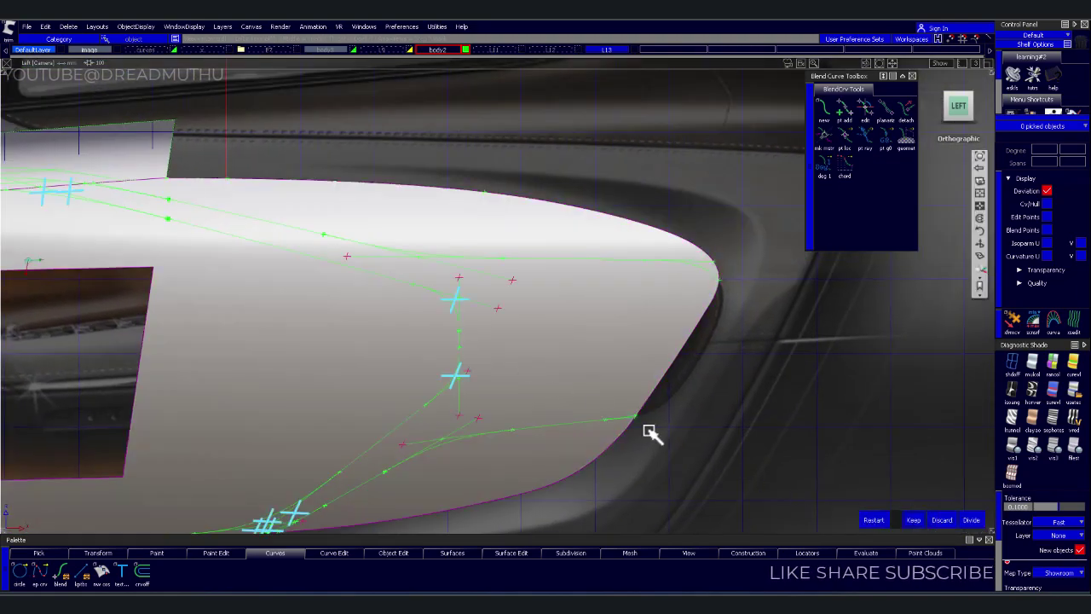
mouse_move(648, 431)
right_mouse_down("alt+shift")
mouse_move(551, 373)
mouse_move(540, 341)
mouse_move(474, 352)
right_mouse_up("alt+shift")
mouse_move(548, 318)
right_mouse_down("alt+shift")
mouse_move(401, 415)
mouse_move(555, 385)
right_mouse_up("alt+shift")
right_click_drag(414, 378, 544, 333, "alt+shift")
middle_click_drag(543, 333, 349, 319, "alt+shift")
mouse_move(350, 319)
right_mouse_down("alt+shift")
mouse_move(449, 293)
mouse_move(636, 338)
mouse_move(588, 349)
right_mouse_up("alt+shift")
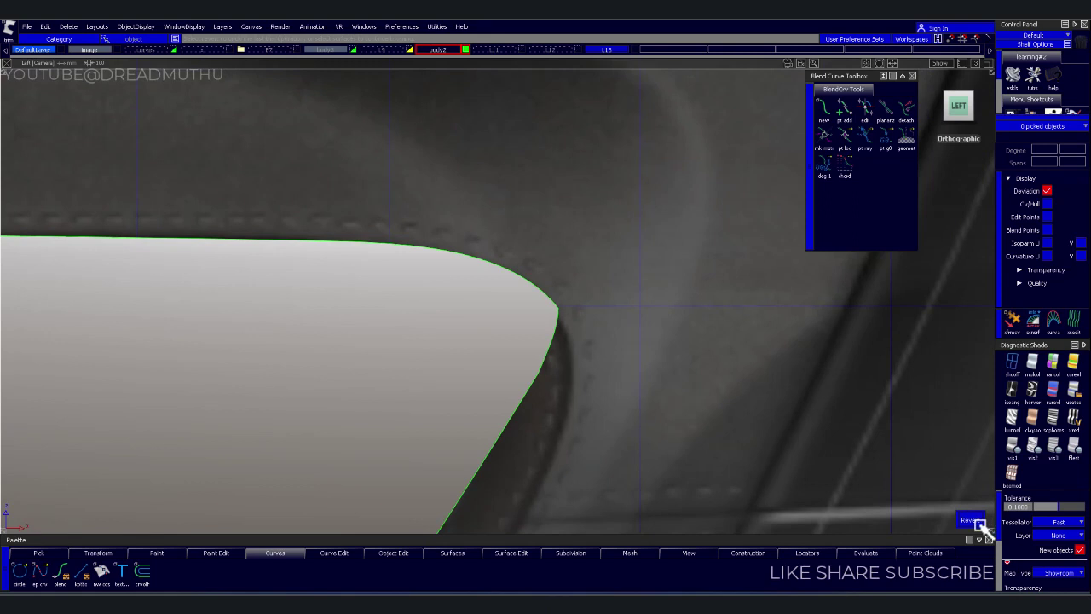
Trim the corner surface, discarding the excess outside the panel edge
left_click(976, 522)
mouse_move(619, 398)
right_mouse_down("alt+shift")
mouse_move(662, 366)
mouse_move(662, 342)
mouse_move(609, 398)
right_mouse_up("alt+shift")
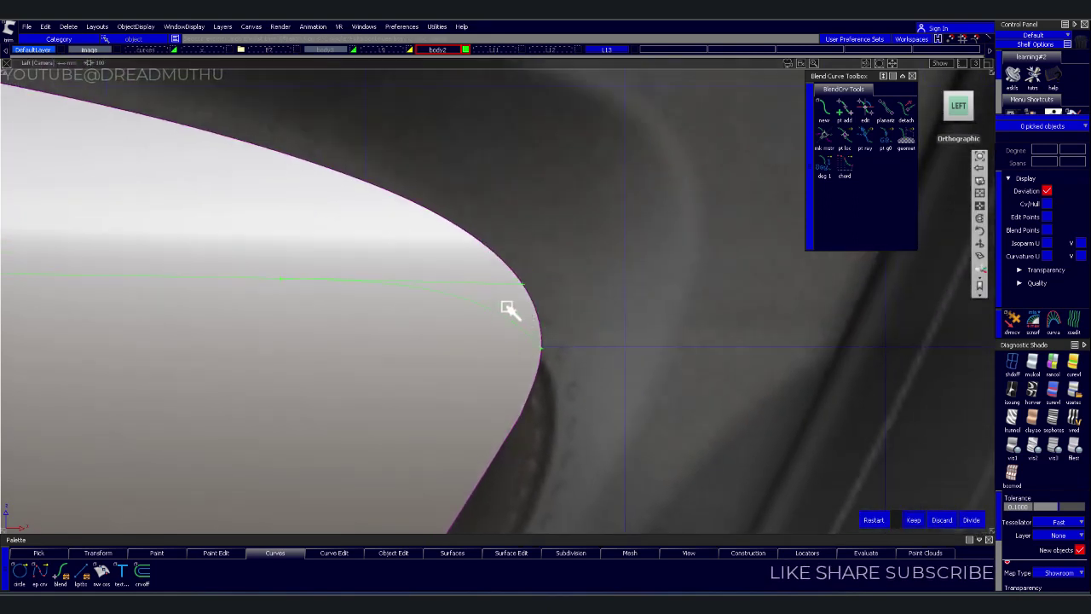
mouse_move(518, 360)
right_mouse_down("alt+shift")
mouse_move(541, 372)
mouse_move(373, 410)
mouse_move(612, 404)
mouse_move(857, 426)
mouse_move(714, 414)
mouse_move(892, 499)
mouse_move(662, 397)
mouse_move(725, 441)
mouse_move(748, 407)
right_mouse_up("alt+shift")
left_click(913, 520)
mouse_move(682, 381)
right_mouse_down("alt+shift")
mouse_move(719, 364)
mouse_move(646, 429)
mouse_move(704, 406)
mouse_move(685, 370)
mouse_move(566, 402)
mouse_move(570, 383)
mouse_move(512, 380)
right_mouse_up("alt+shift")
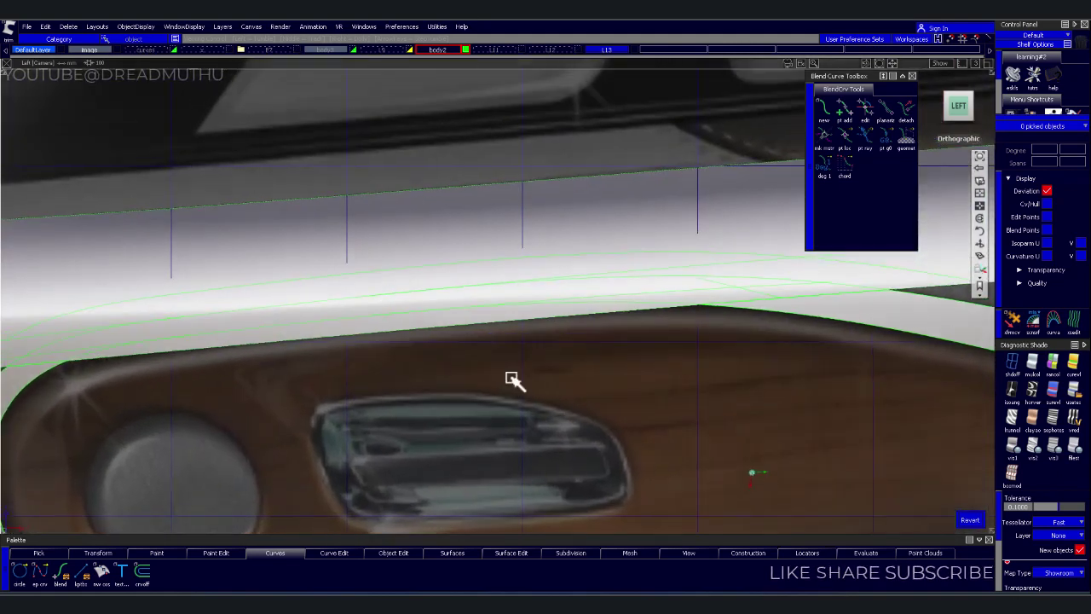
Trim the upper rim surface above the handle, discarding the strip beyond its edge curve
left_click(401, 326)
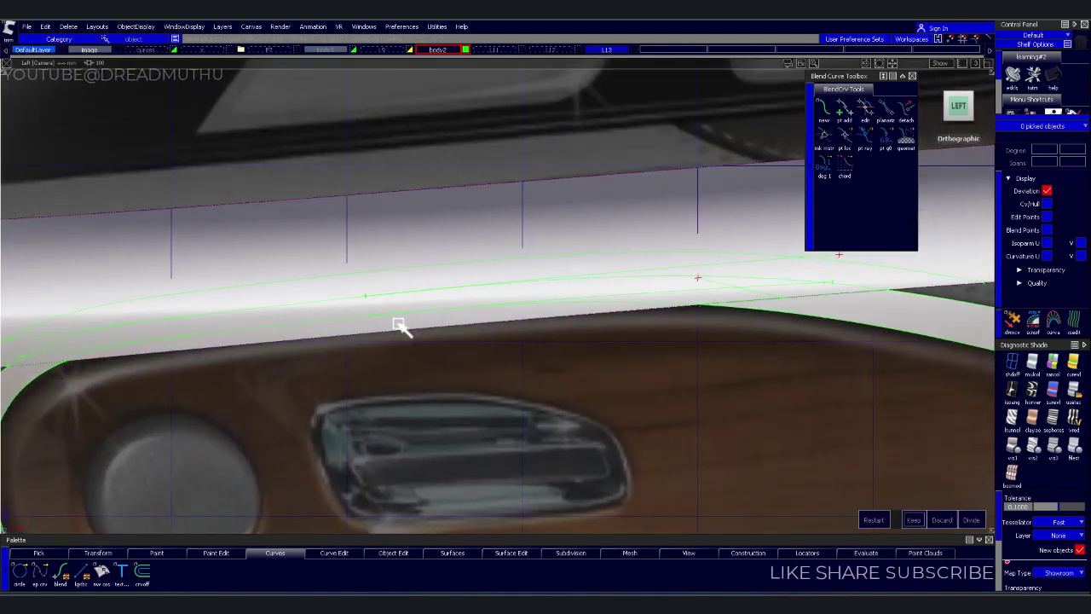
middle_click_drag(467, 329, 580, 334, "alt+shift")
mouse_move(580, 333)
right_mouse_down("alt+shift")
mouse_move(500, 344)
mouse_move(650, 366)
mouse_move(495, 375)
mouse_move(569, 345)
right_mouse_up("alt+shift")
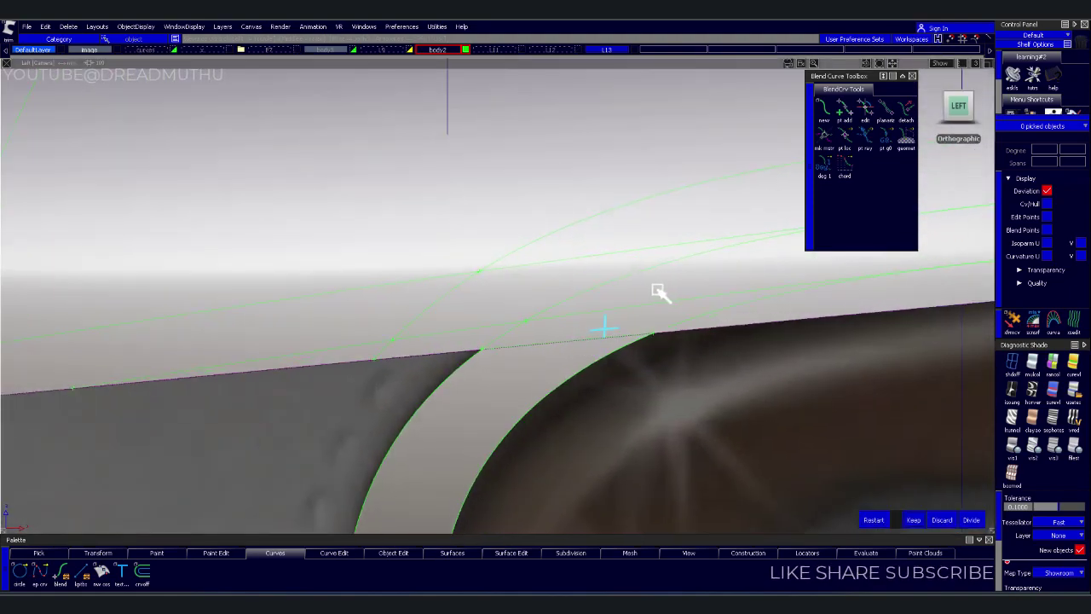
right_click_drag(661, 293, 716, 336, "alt+shift")
mouse_move(717, 336)
middle_mouse_down("alt+shift")
mouse_move(521, 383)
mouse_move(188, 433)
middle_mouse_up("alt+shift")
mouse_move(189, 433)
right_mouse_down("alt+shift")
mouse_move(319, 409)
mouse_move(214, 431)
right_mouse_up("alt+shift")
middle_click_drag(214, 432, 378, 419, "alt+shift")
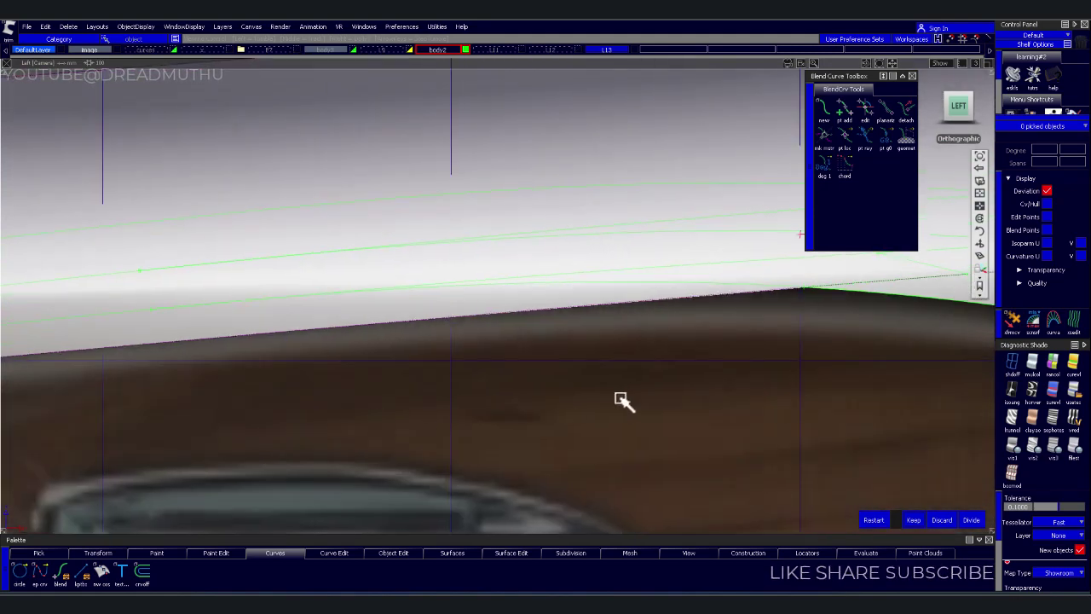
middle_click_drag(622, 400, 409, 419, "alt+shift")
right_click_drag(409, 419, 494, 394, "alt+shift")
middle_click_drag(494, 394, 583, 367, "alt+shift")
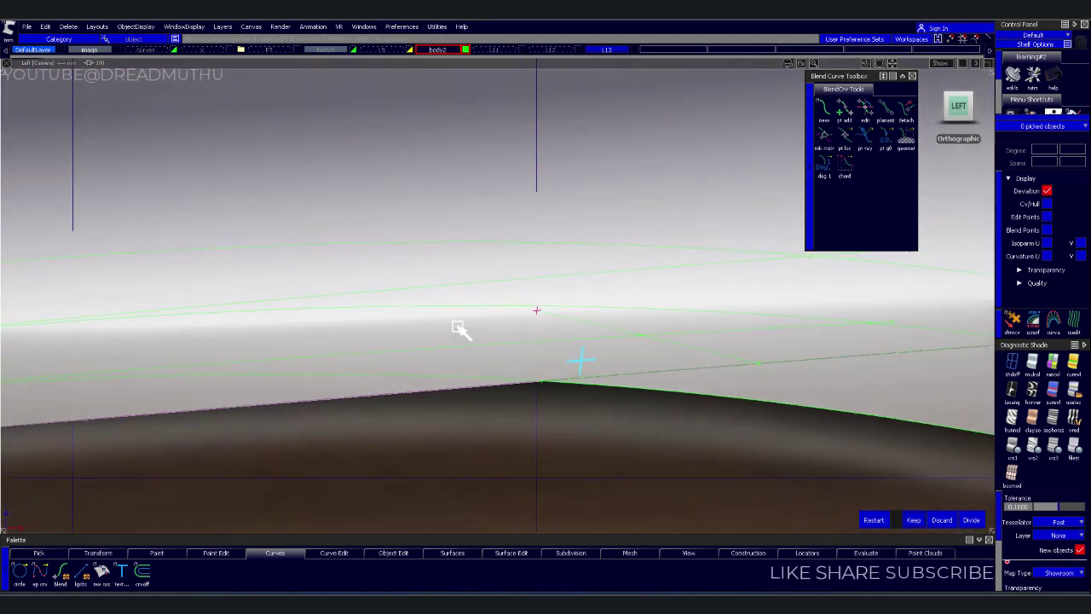
right_click_drag(810, 354, 870, 383, "alt+shift")
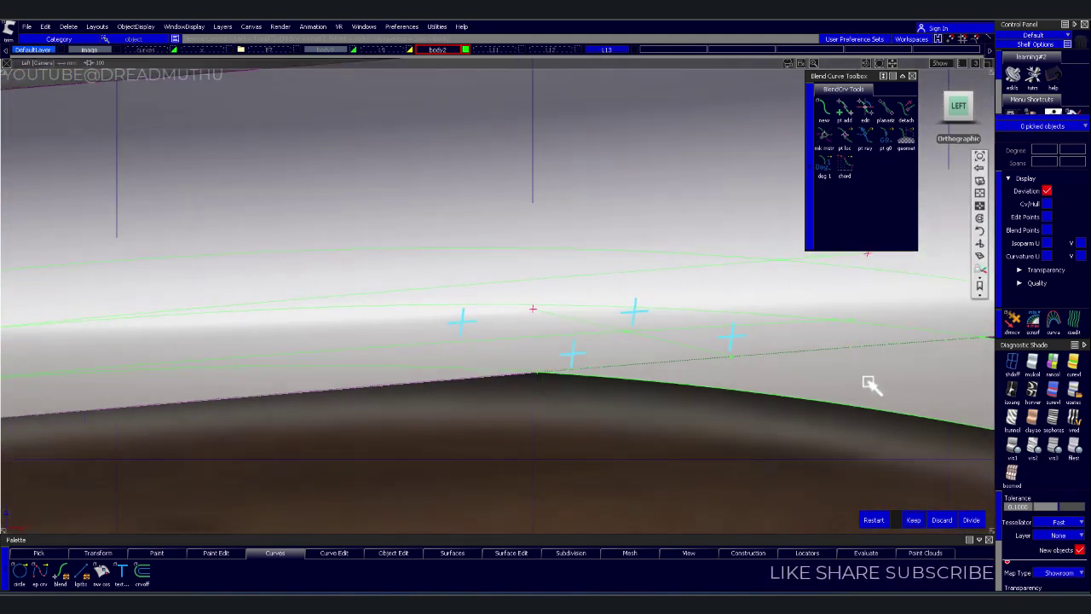
middle_click_drag(869, 383, 509, 373, "alt+shift")
left_click(550, 382)
Zoom out to the whole door panel and pick the three rim surfaces
right_click_drag(555, 381, 404, 424, "alt+shift")
mouse_move(404, 424)
middle_mouse_down("alt+shift")
mouse_move(397, 292)
mouse_move(478, 344)
middle_mouse_up("alt+shift")
right_click_drag(477, 343, 490, 334, "alt+shift")
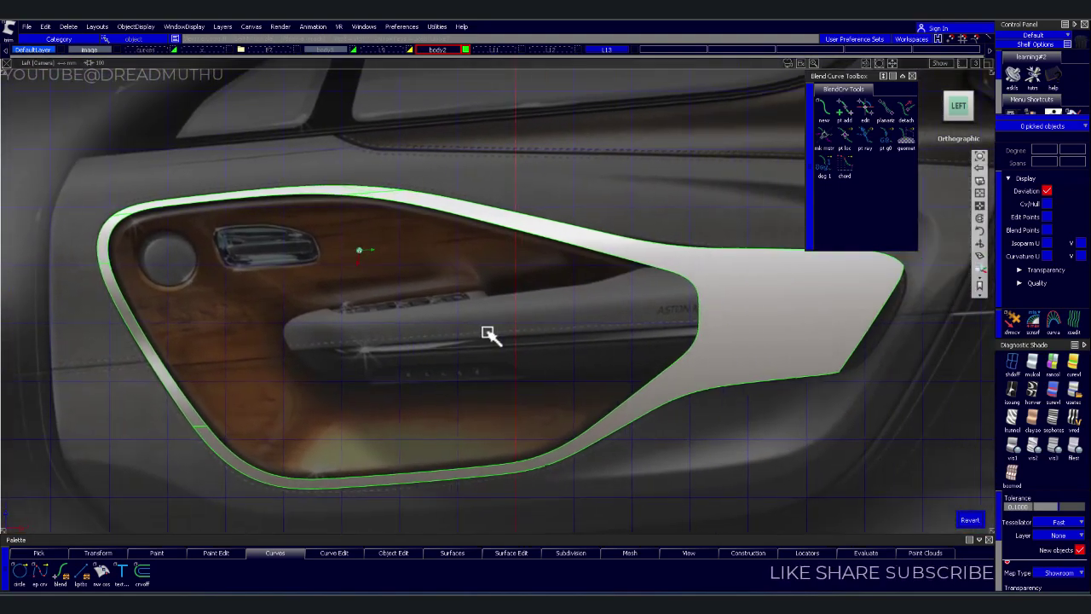
middle_click_drag(490, 333, 519, 384, "alt+shift")
right_click_drag(589, 384, 630, 421, "alt+shift")
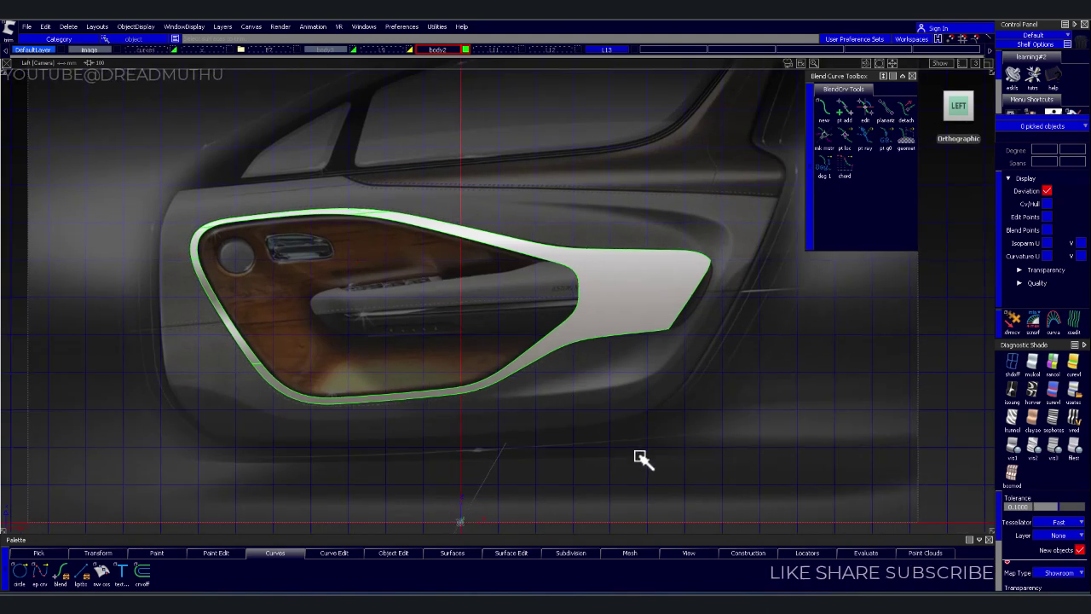
left_click_drag(588, 424, 640, 456, "ctrl+shift")
left_click_drag(587, 426, 588, 427, "ctrl+shift")
left_click_drag(160, 461, 162, 459)
right_click_drag(449, 51, 458, 54)
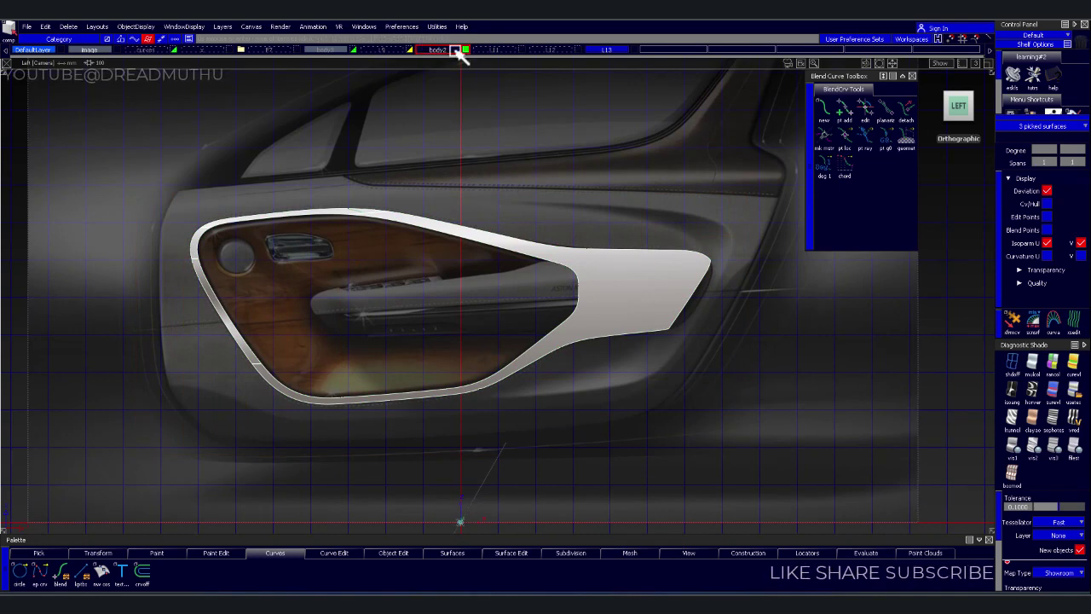
Assign the picked rim surfaces to the body2 layer and make the hidden layer visible
left_click(465, 49)
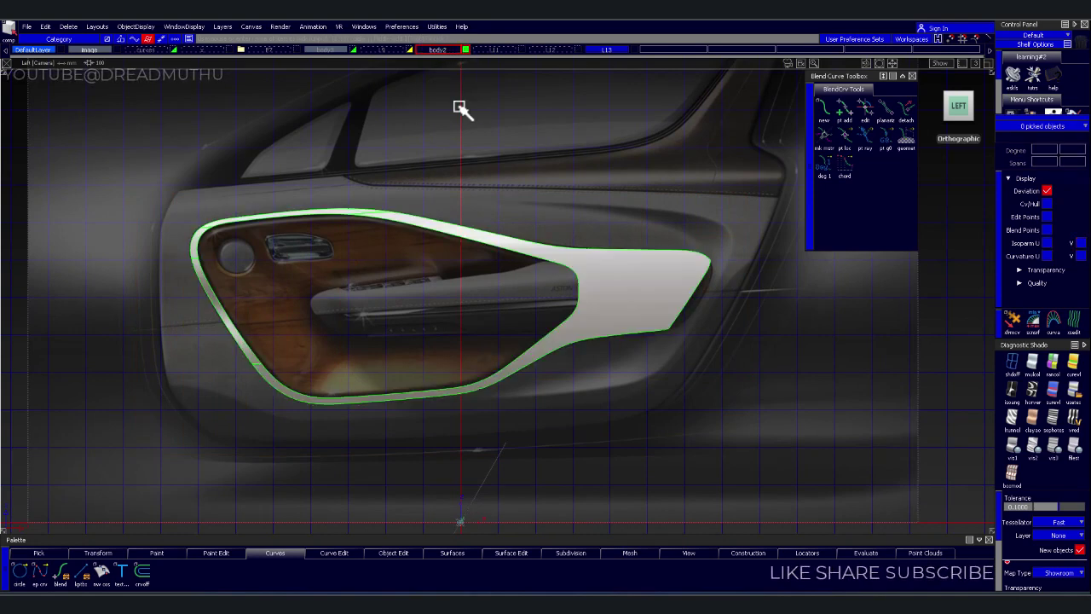
scroll(339, 85, "up", 2)
left_click(304, 53)
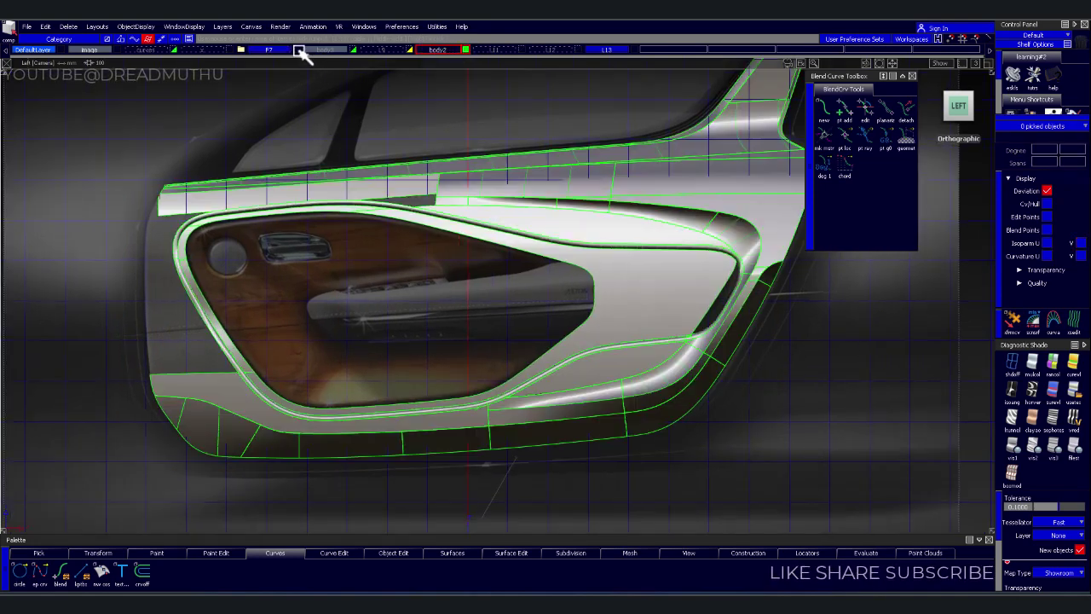
scroll(462, 246, "up", 3)
scroll(512, 259, "up", 3)
scroll(511, 258, "up", 3)
scroll(273, 341, "up", 3)
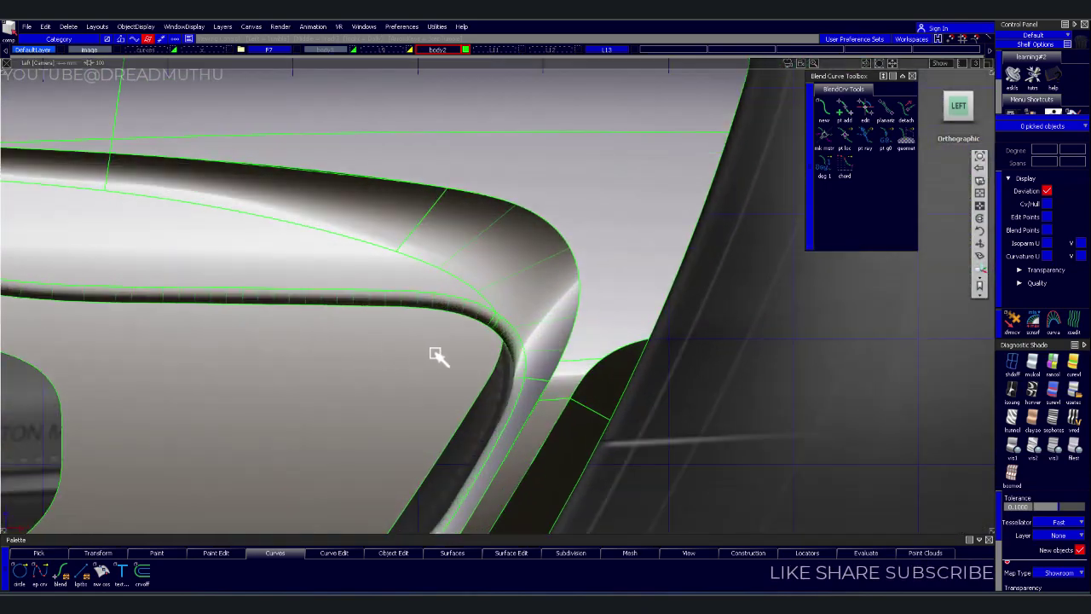
scroll(401, 341, "up", 2)
scroll(392, 337, "up", 2)
scroll(444, 324, "up", 2)
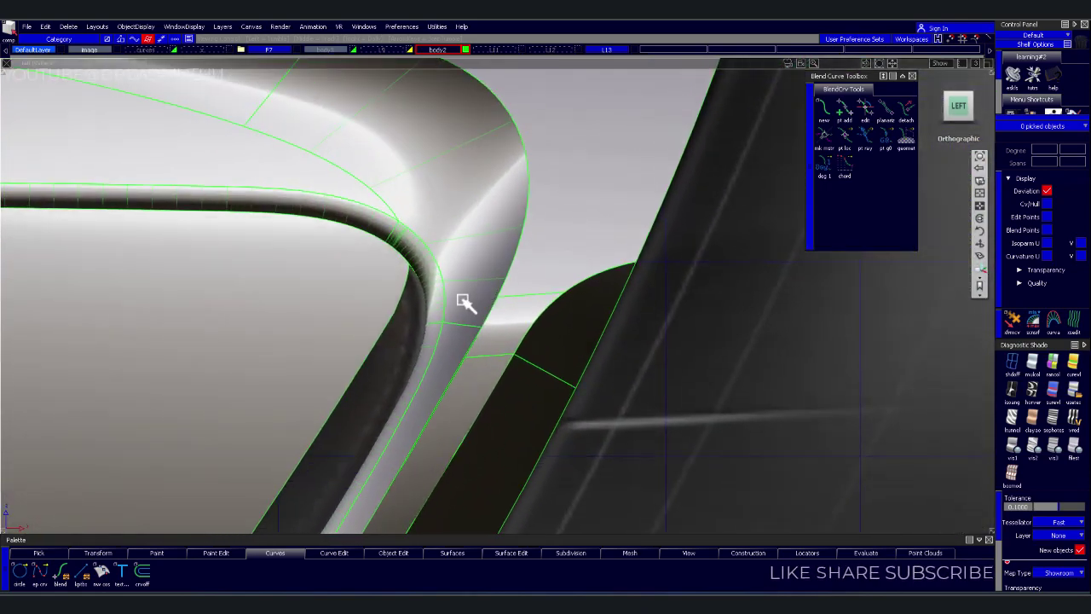
Select the armrest blend and two more fillet surfaces to inspect them
left_click(507, 211)
scroll(437, 364, "down", 1)
scroll(460, 337, "up", 2)
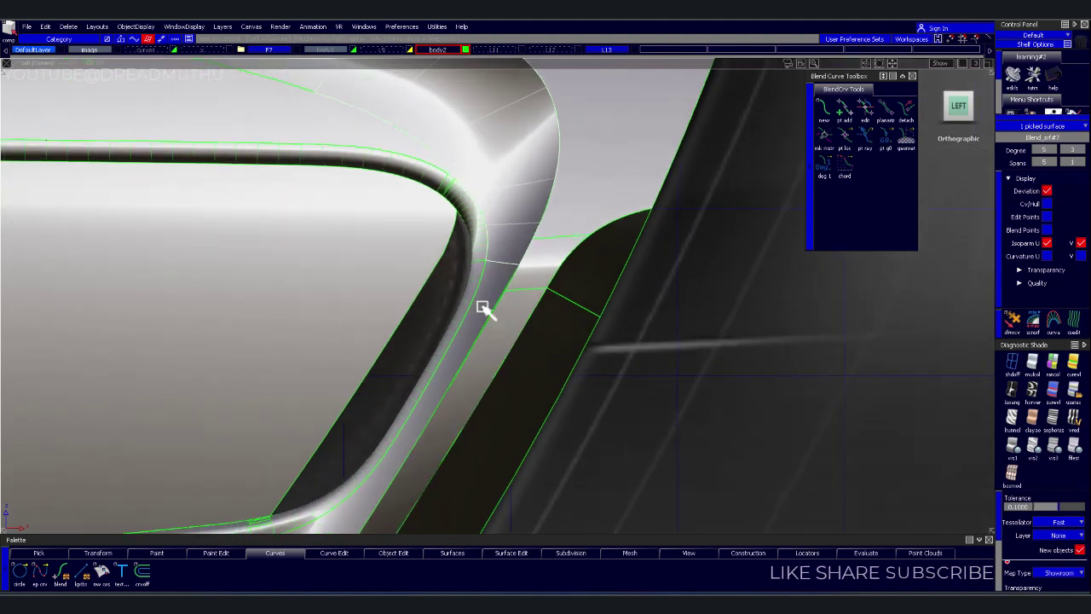
left_click(481, 311)
scroll(365, 433, "down", 3)
middle_click_drag(365, 433, 620, 272, "alt+shift")
scroll(400, 361, "up", 2)
scroll(468, 341, "up", 2)
scroll(551, 292, "up", 2)
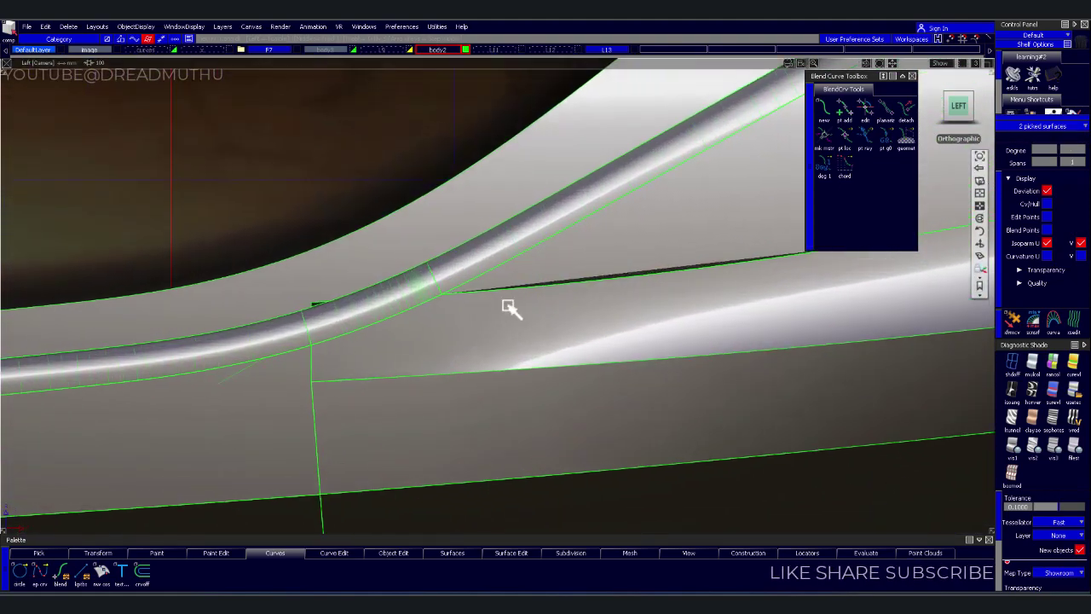
scroll(506, 293, "up", 2)
left_click_drag(435, 341, 409, 353, "ctrl+shift")
scroll(410, 353, "down", 2)
middle_click_drag(512, 366, 523, 365, "alt+shift")
scroll(384, 389, "down", 2)
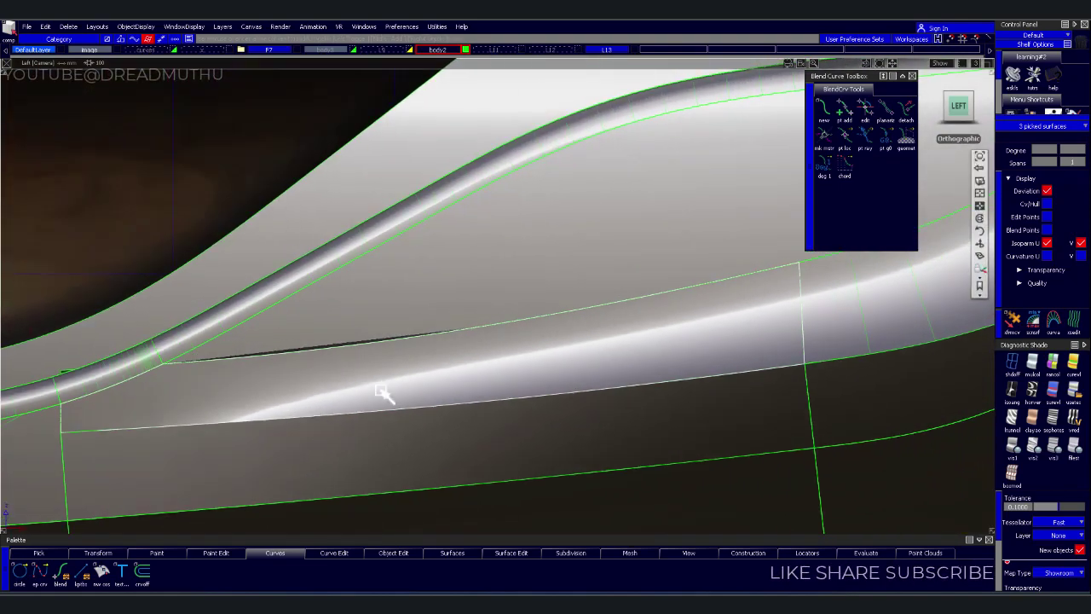
scroll(390, 398, "down", 2)
scroll(441, 375, "down", 2)
scroll(424, 383, "down", 2)
scroll(424, 383, "down", 2)
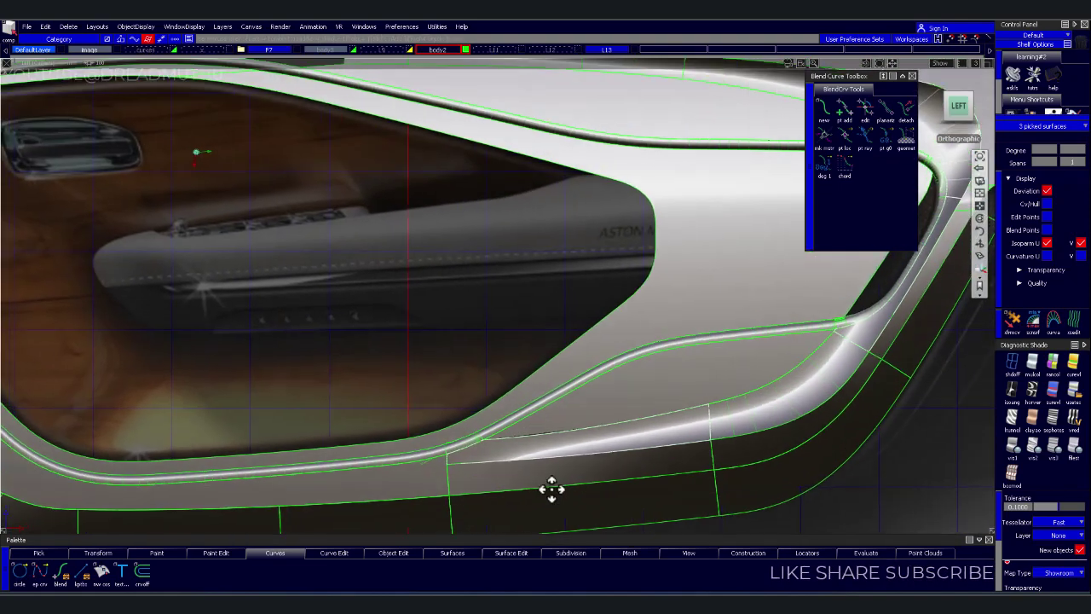
middle_click_drag(554, 489, 509, 409, "alt+shift")
scroll(452, 397, "up", 2)
scroll(403, 424, "up", 3)
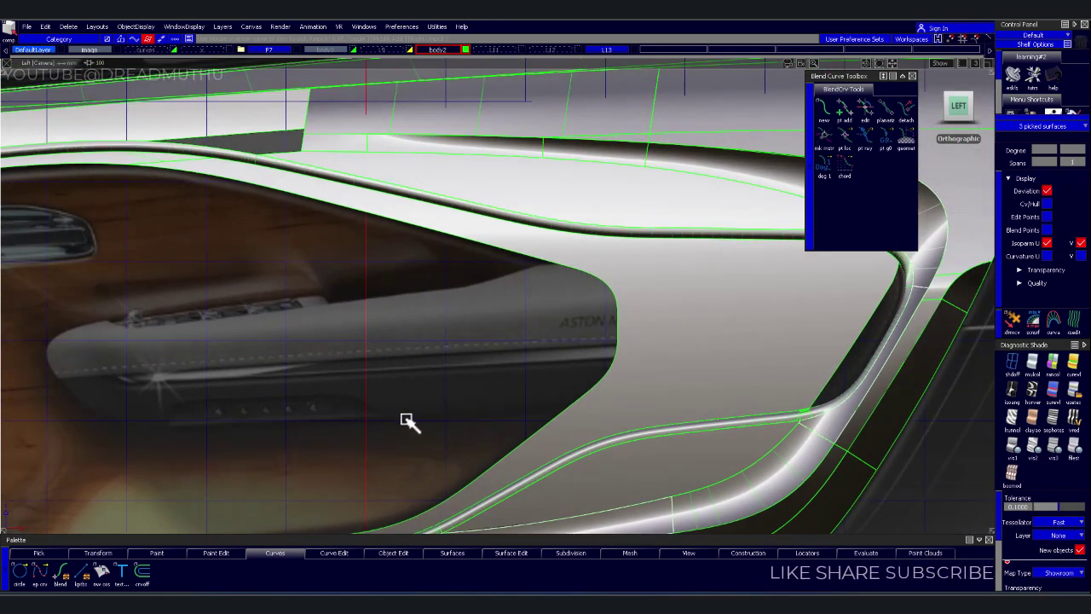
Hide the body surfaces layer to isolate the trim surfaces
right_click(445, 51)
left_click(300, 52)
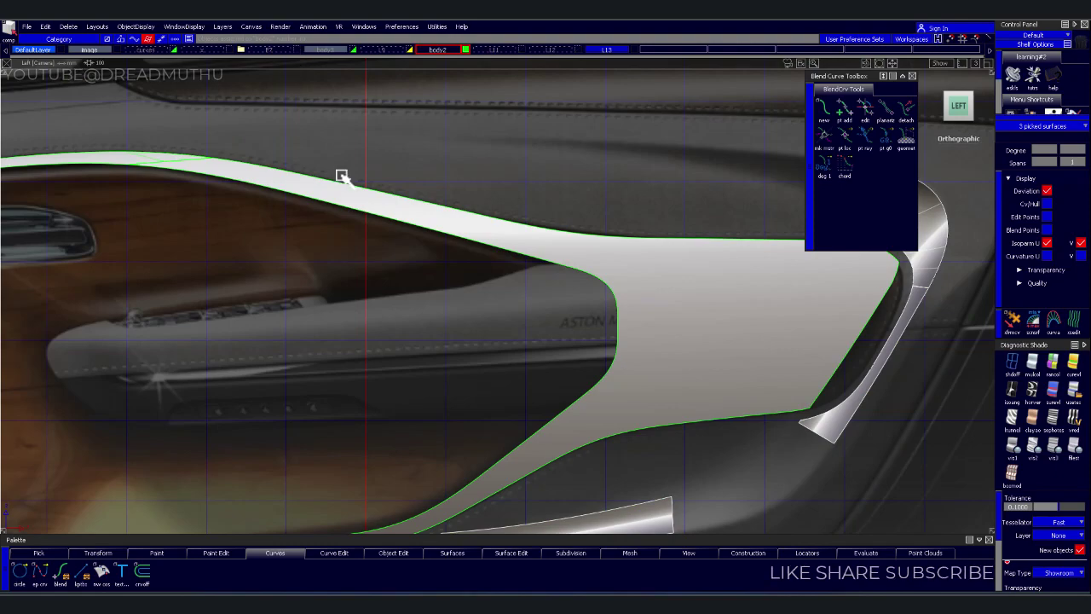
scroll(406, 304, "down", 3)
scroll(483, 282, "up", 3)
scroll(482, 282, "up", 3)
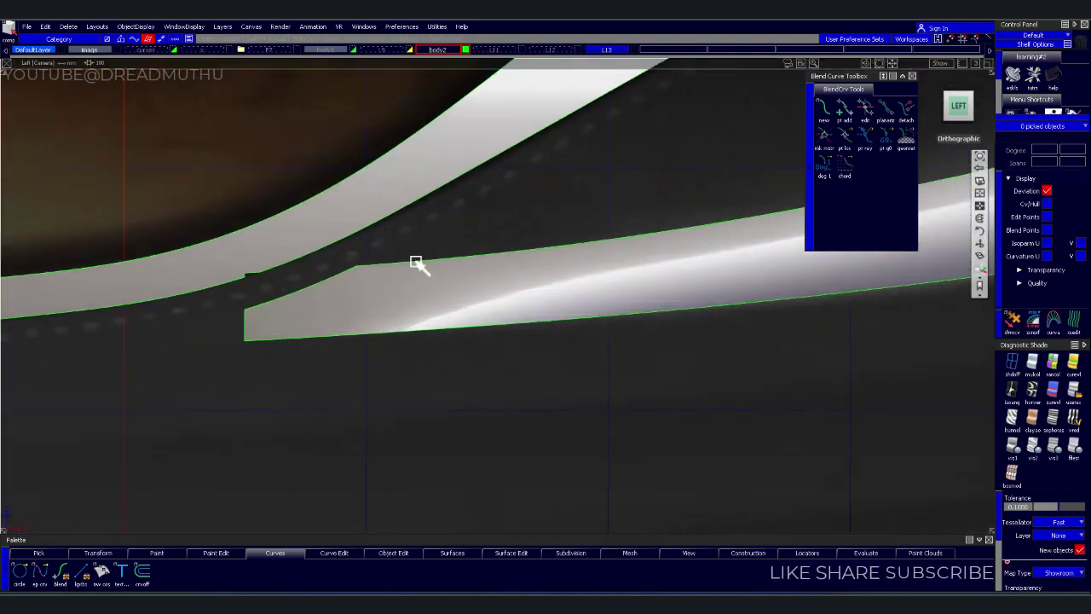
scroll(426, 261, "up", 2)
scroll(563, 238, "up", 2)
scroll(531, 227, "up", 1)
scroll(516, 312, "up", 1)
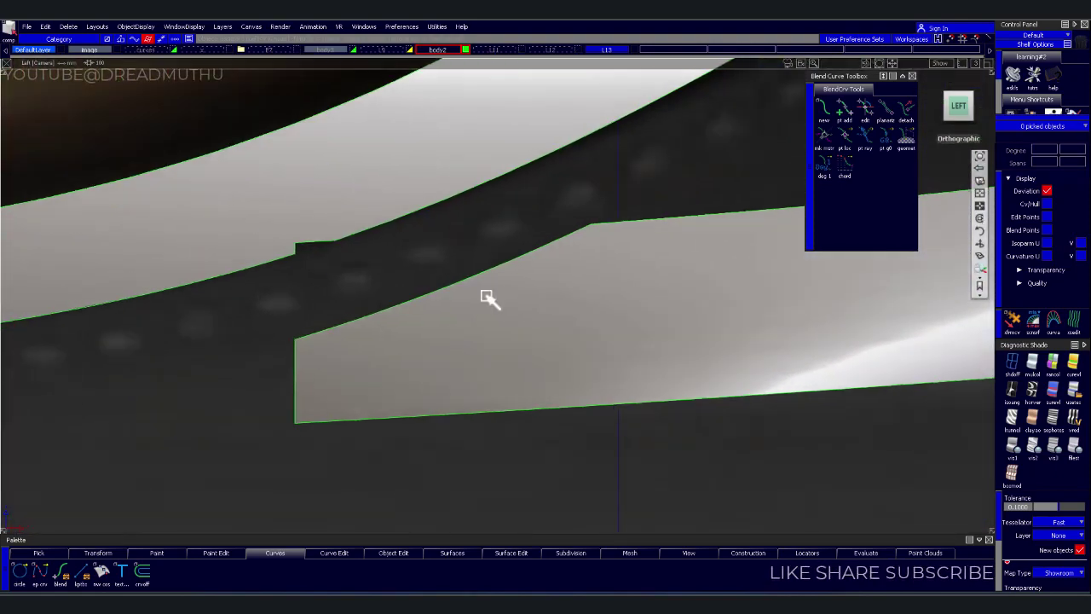
Trim the lower trim surface, discarding the region beyond the curve
left_click(496, 332)
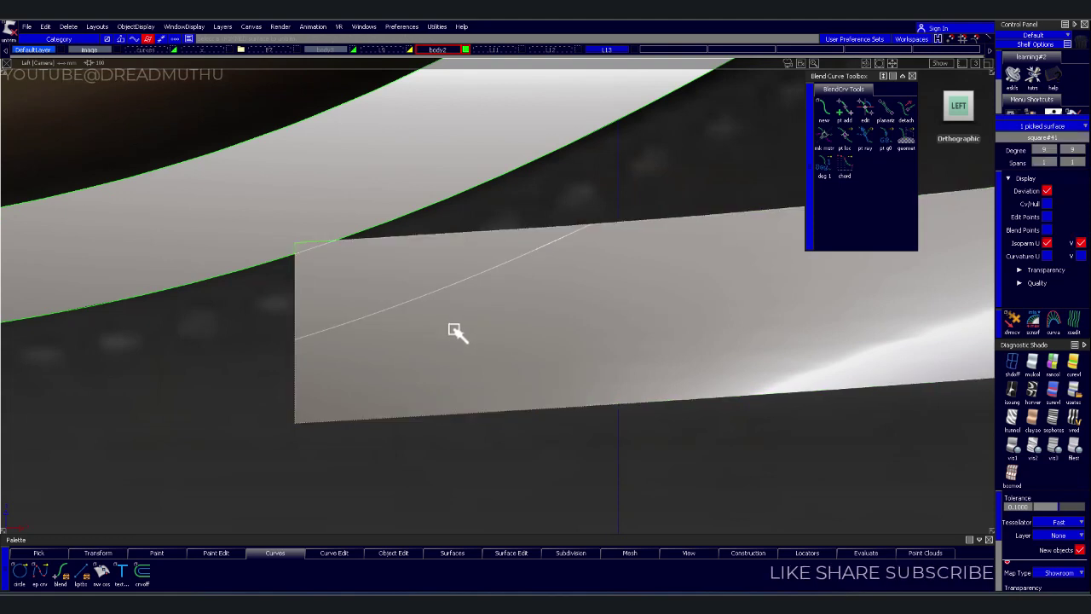
left_click(352, 286, "ctrl")
scroll(384, 277, "up", 1)
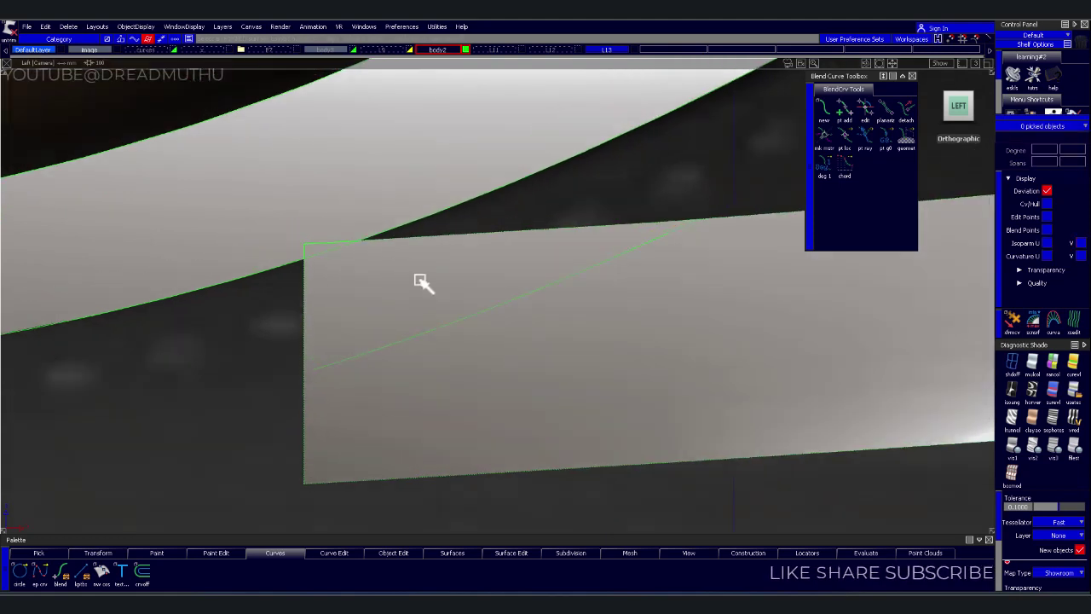
left_click(388, 314)
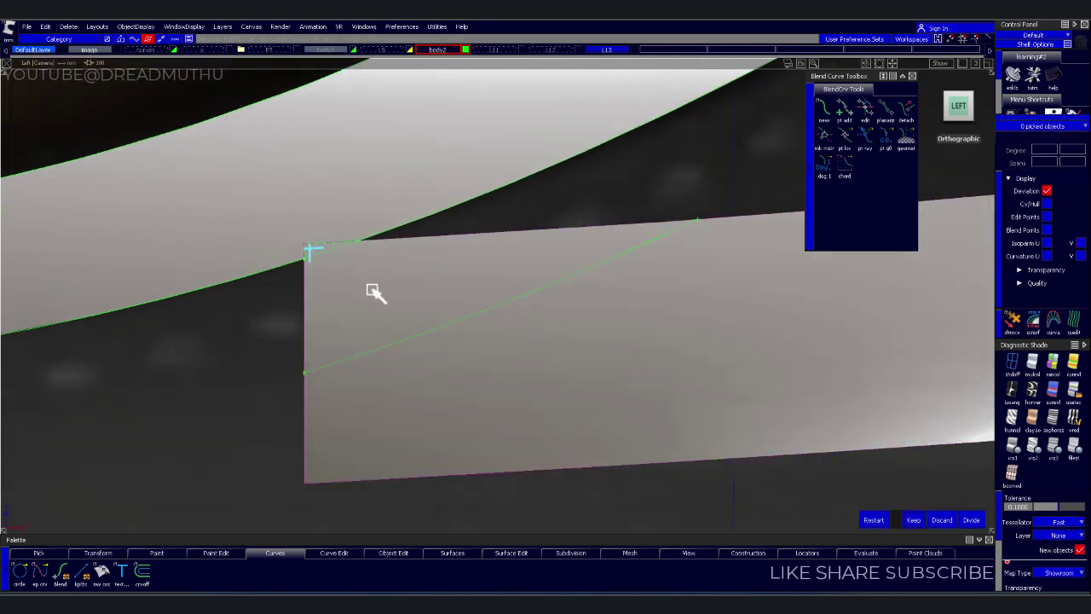
left_click(373, 291)
scroll(480, 309, "down", 2)
scroll(429, 373, "down", 2)
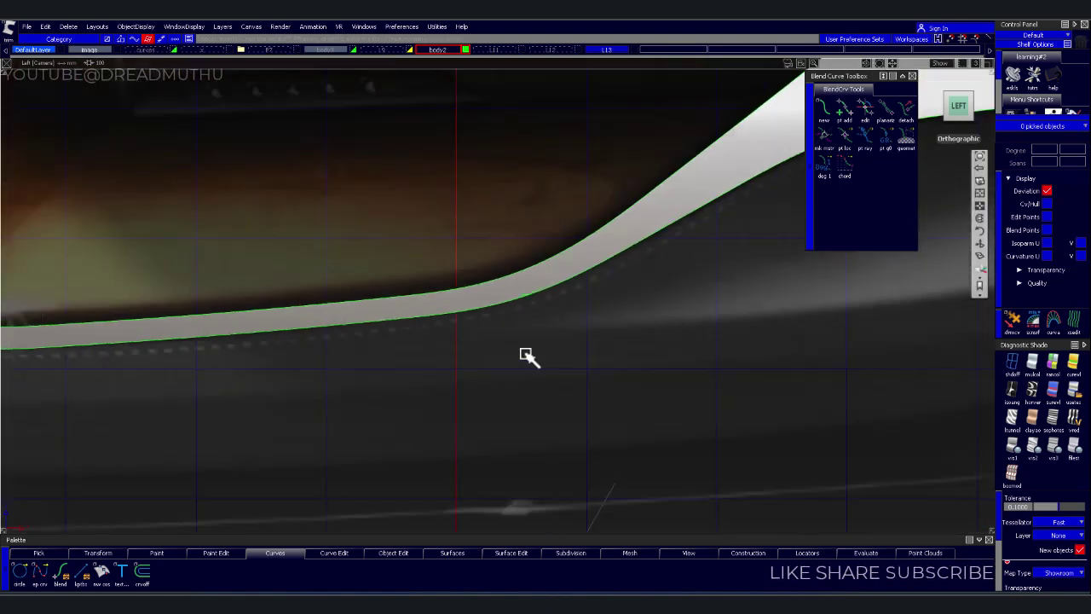
scroll(526, 358, "down", 2)
scroll(594, 373, "down", 1)
Delete the large corner blend surface Blend_srf#21
mouse_move(541, 320)
left_mouse_down("alt+shift")
mouse_move(389, 370)
mouse_move(390, 390)
mouse_move(475, 389)
mouse_move(526, 344)
mouse_move(565, 329)
mouse_move(471, 320)
left_mouse_up("alt+shift")
left_click(457, 271)
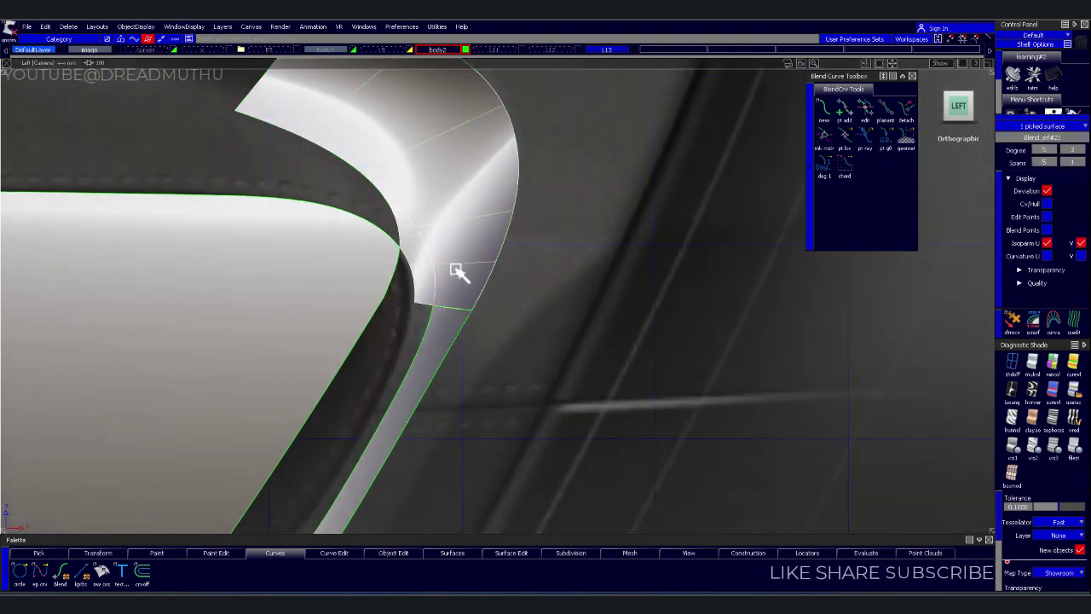
middle_click_drag(420, 355, 480, 264, "alt+shift")
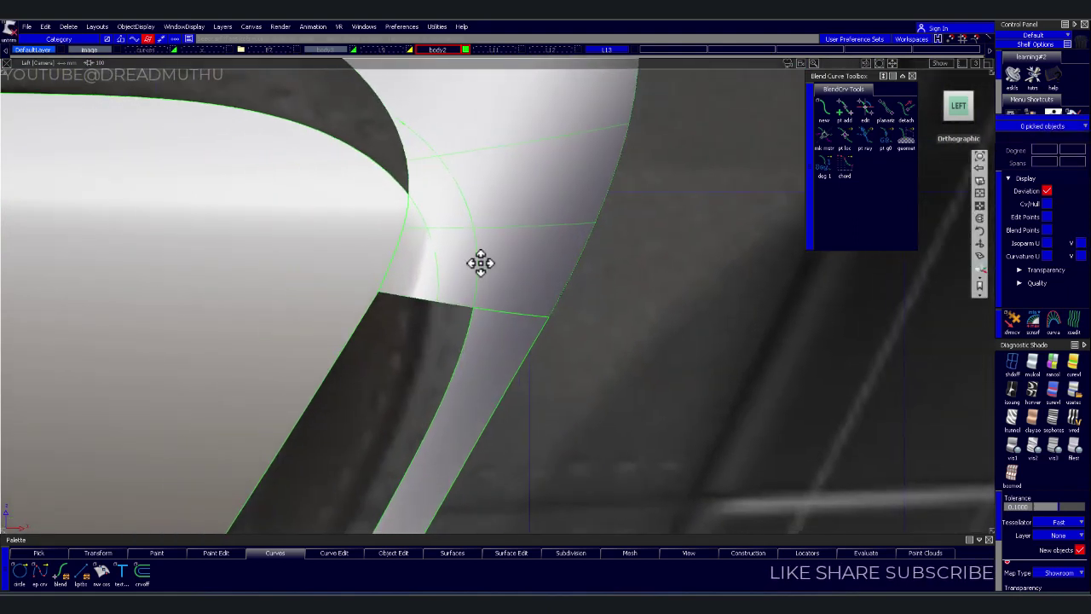
left_click(415, 273)
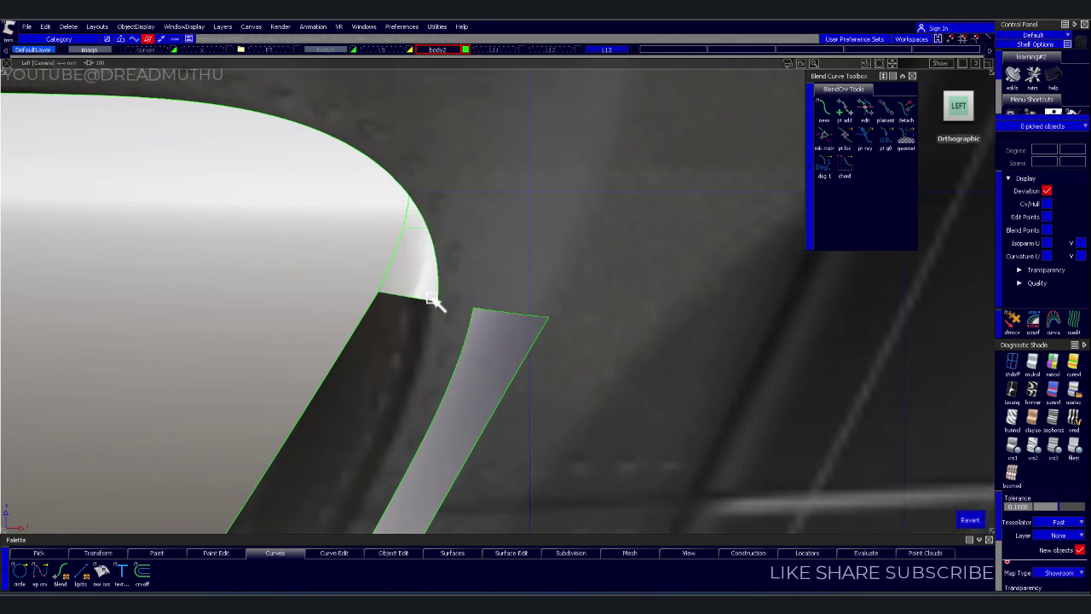
Rebuild the narrow strip wider to meet the upper body and trim it
left_click(485, 367)
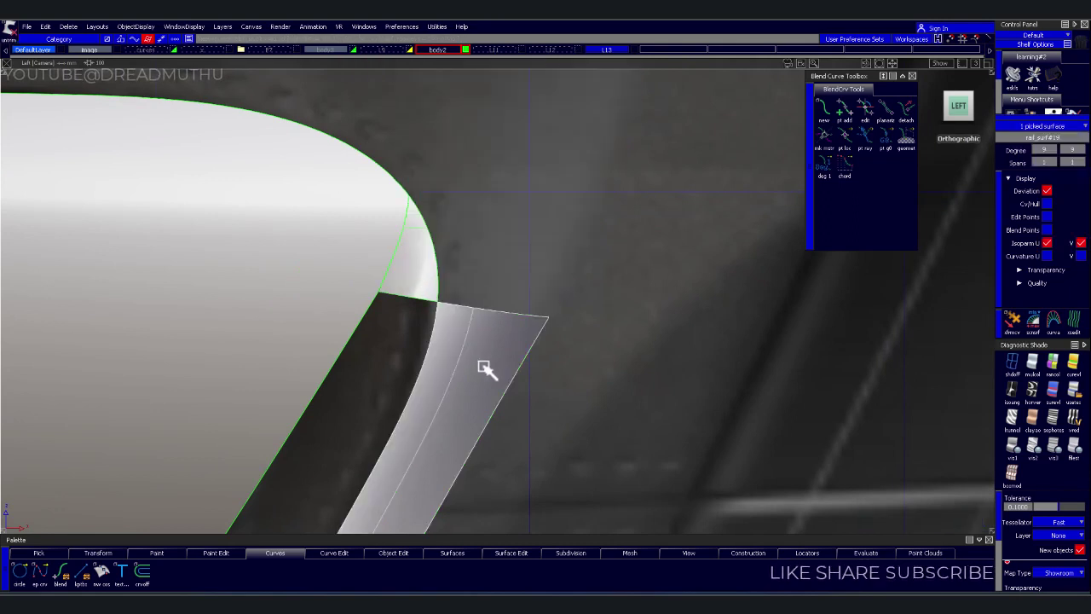
middle_click_drag(524, 370, 528, 302, "alt+shift")
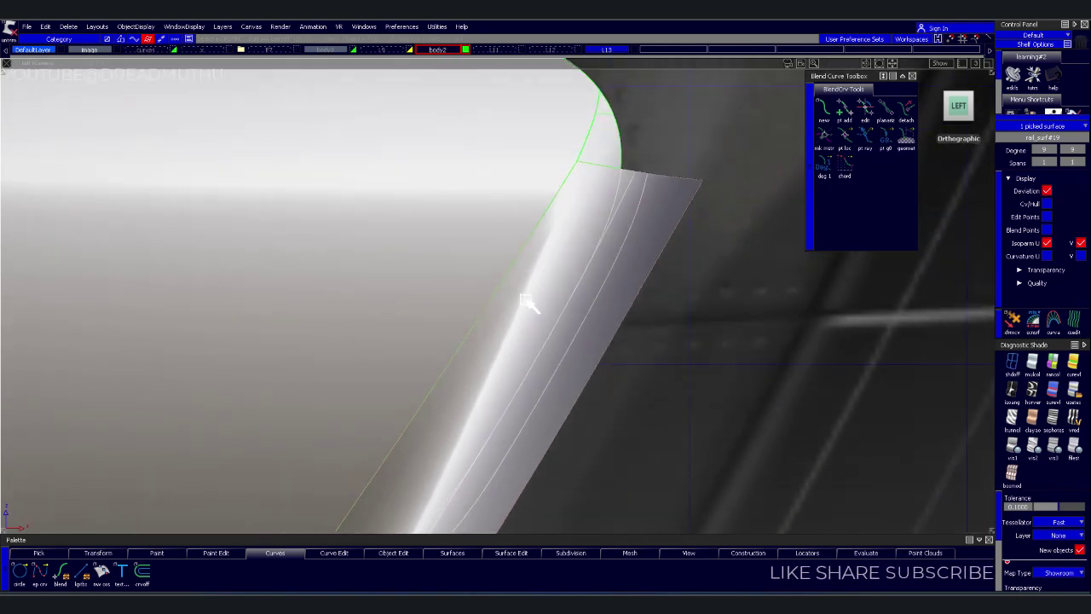
left_click(527, 303)
mouse_move(609, 333)
middle_mouse_down("alt+shift")
mouse_move(585, 407)
mouse_move(618, 330)
middle_mouse_up("alt+shift")
Zoom out to the whole door panel and return to the orthographic Left view
right_click_drag(629, 430, 614, 349, "alt+shift")
mouse_move(614, 348)
middle_mouse_down("alt+shift")
mouse_move(509, 383)
mouse_move(490, 431)
middle_mouse_up("alt+shift")
mouse_move(391, 239)
left_mouse_down("alt+shift")
mouse_move(432, 295)
mouse_move(528, 358)
mouse_move(558, 324)
mouse_move(456, 332)
mouse_move(653, 389)
left_mouse_up("alt+shift")
left_click(969, 118)
mouse_move(607, 451)
left_mouse_down("alt+shift")
mouse_move(532, 419)
mouse_move(597, 452)
left_mouse_up("alt+shift")
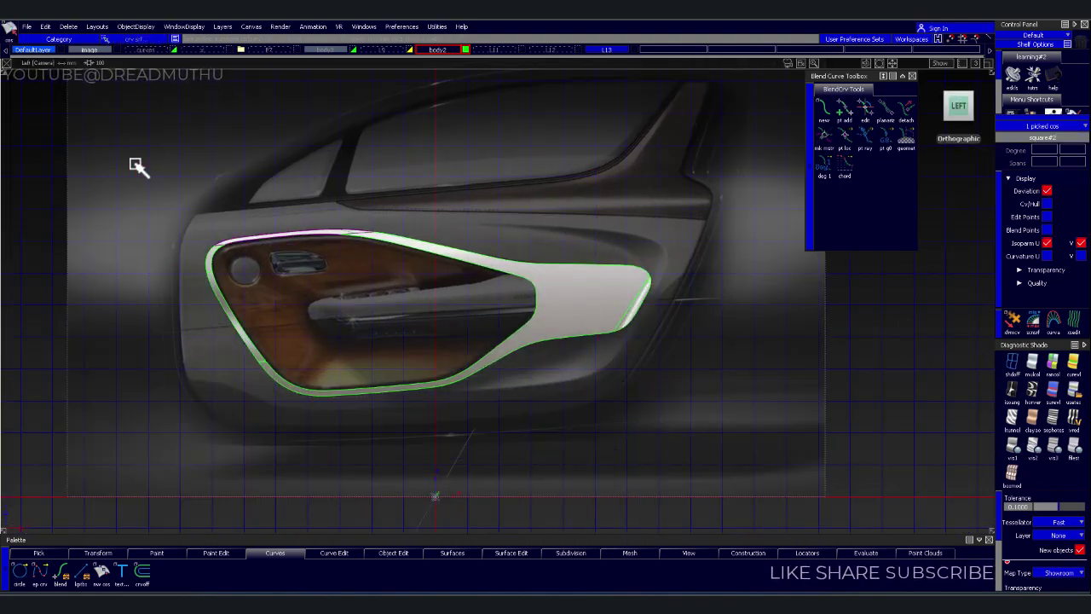
key("Delete")
key("Return")
mouse_move(437, 290)
left_mouse_down("alt+shift")
mouse_move(471, 313)
mouse_move(719, 386)
left_mouse_up("alt+shift")
right_click_drag(719, 385, 619, 379, "alt+shift")
mouse_move(484, 370)
left_mouse_down("alt+shift")
mouse_move(424, 319)
mouse_move(475, 338)
mouse_move(578, 338)
mouse_move(568, 349)
mouse_move(445, 321)
mouse_move(492, 314)
left_mouse_up("alt+shift")
left_click_drag(581, 356, 550, 375, "alt+shift")
mouse_move(600, 406)
left_mouse_down("alt+shift")
mouse_move(330, 355)
mouse_move(580, 370)
mouse_move(449, 324)
mouse_move(507, 353)
left_mouse_up("alt+shift")
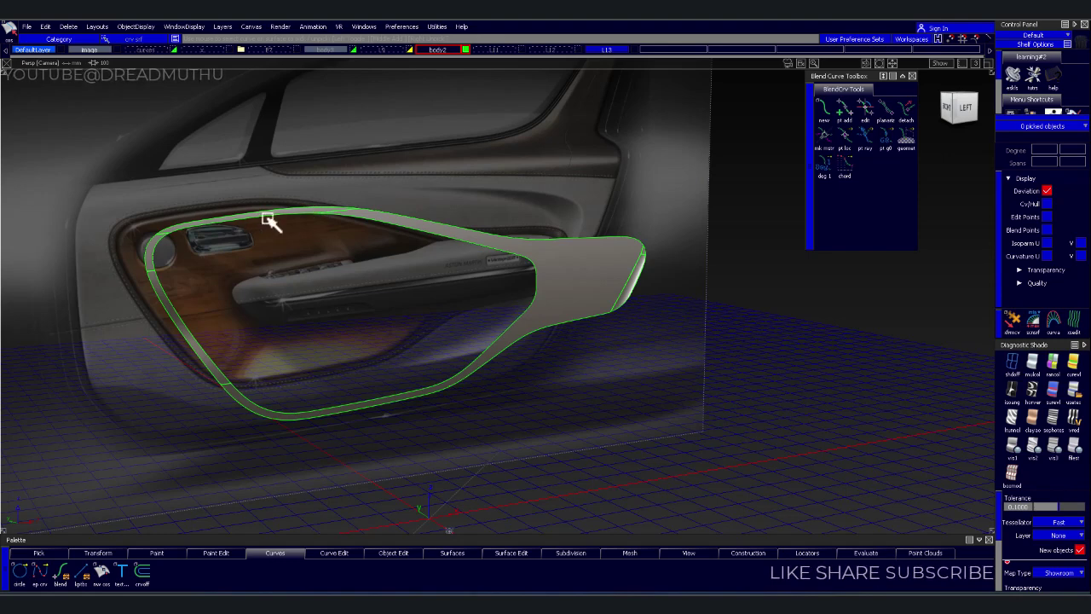
left_click(467, 555)
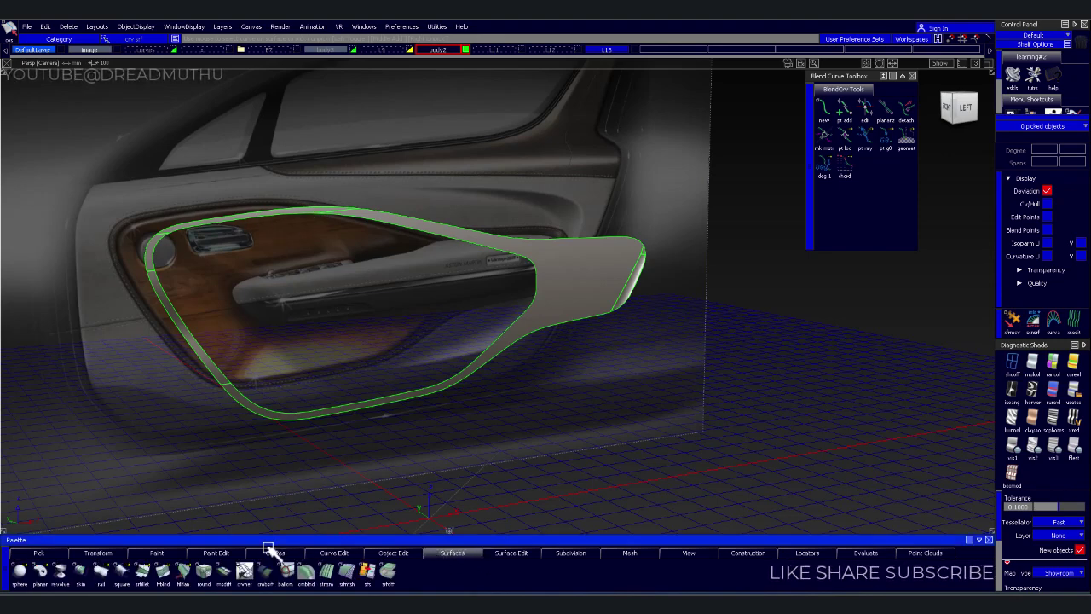
Start Fillet Flange and orbit around the door to inspect the pocket edge
left_click(190, 575)
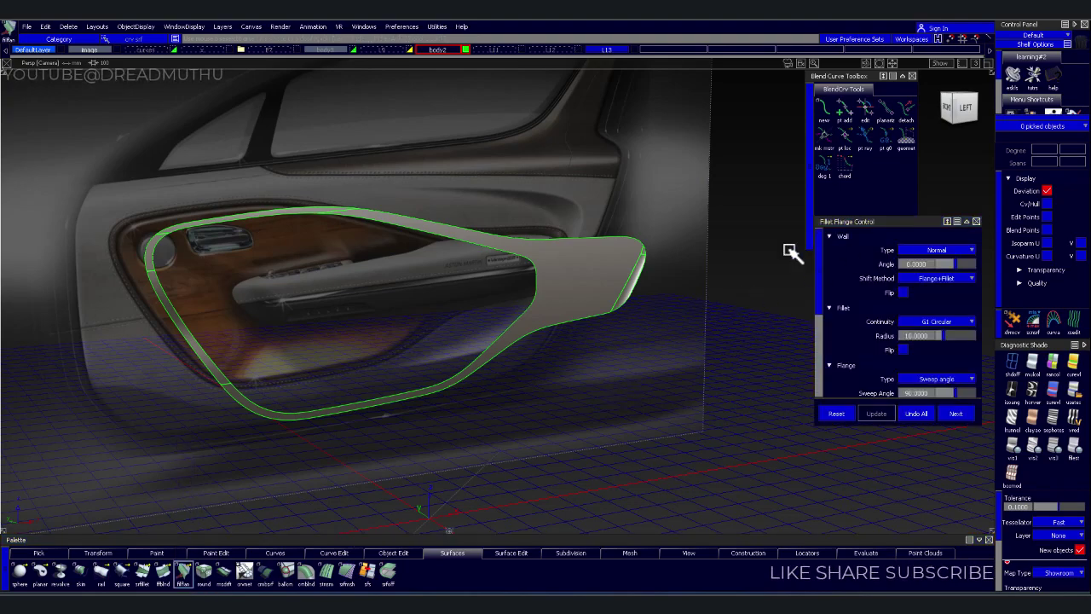
mouse_move(612, 356)
left_mouse_down("alt+shift")
mouse_move(758, 368)
mouse_move(661, 375)
mouse_move(533, 334)
left_mouse_up("alt+shift")
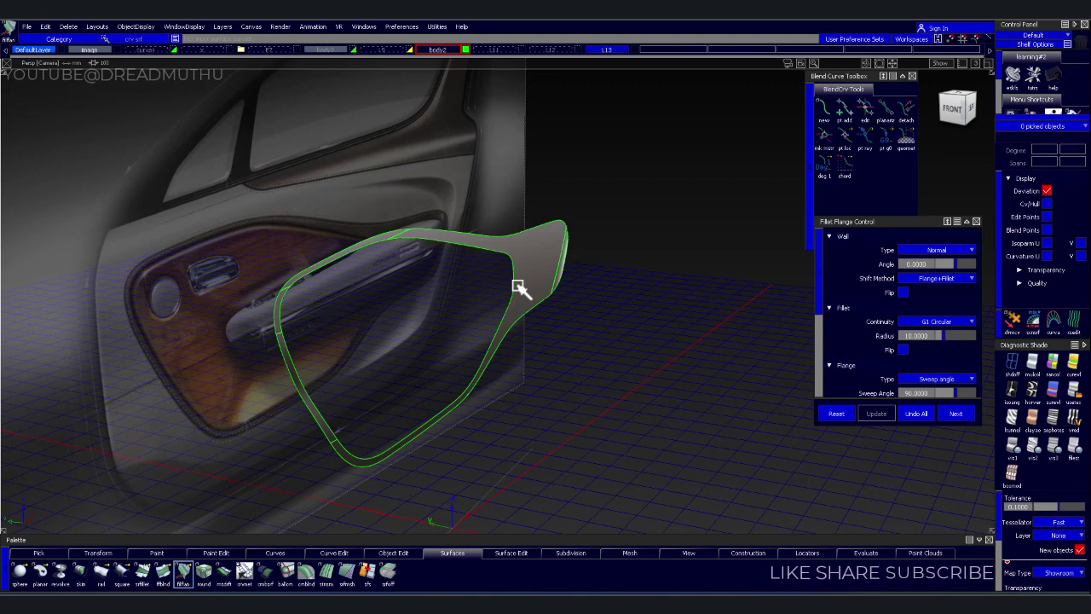
scroll(934, 318, "down", 5)
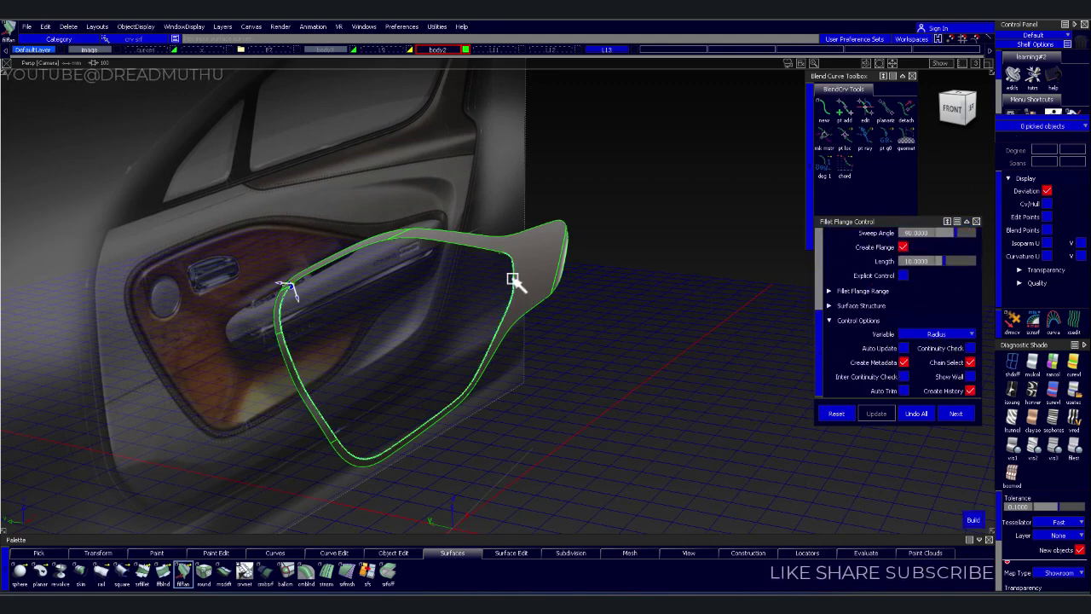
left_click_drag(623, 325, 567, 357, "alt+shift")
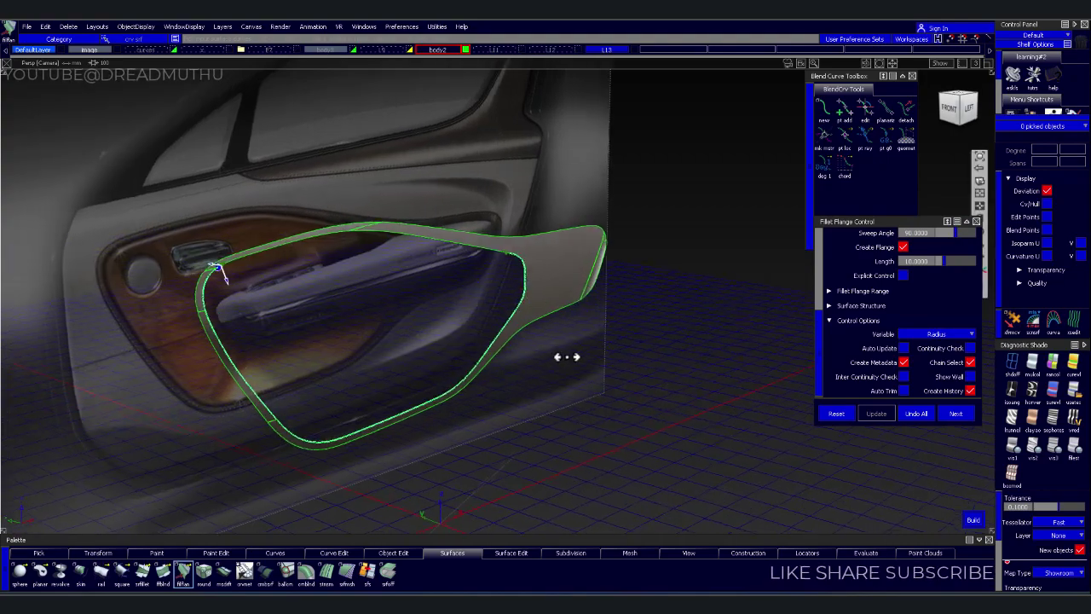
right_click_drag(531, 336, 599, 199, "alt+shift")
left_click_drag(570, 283, 389, 272, "alt+shift")
right_click_drag(390, 272, 397, 310, "alt+shift")
mouse_move(548, 333)
left_mouse_down("alt+shift")
mouse_move(453, 290)
mouse_move(426, 247)
left_mouse_up("alt+shift")
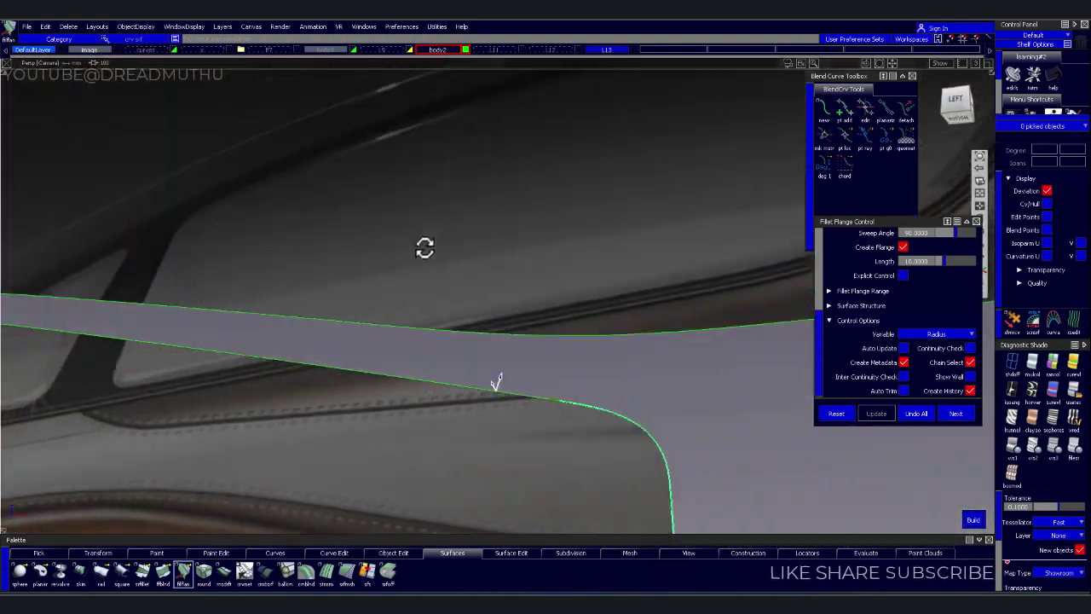
mouse_move(487, 349)
middle_mouse_down("alt+shift")
mouse_move(568, 363)
mouse_move(449, 238)
mouse_move(490, 267)
mouse_move(553, 247)
middle_mouse_up("alt+shift")
left_click_drag(553, 246, 570, 305, "alt+shift")
right_click_drag(571, 304, 419, 359, "alt+shift")
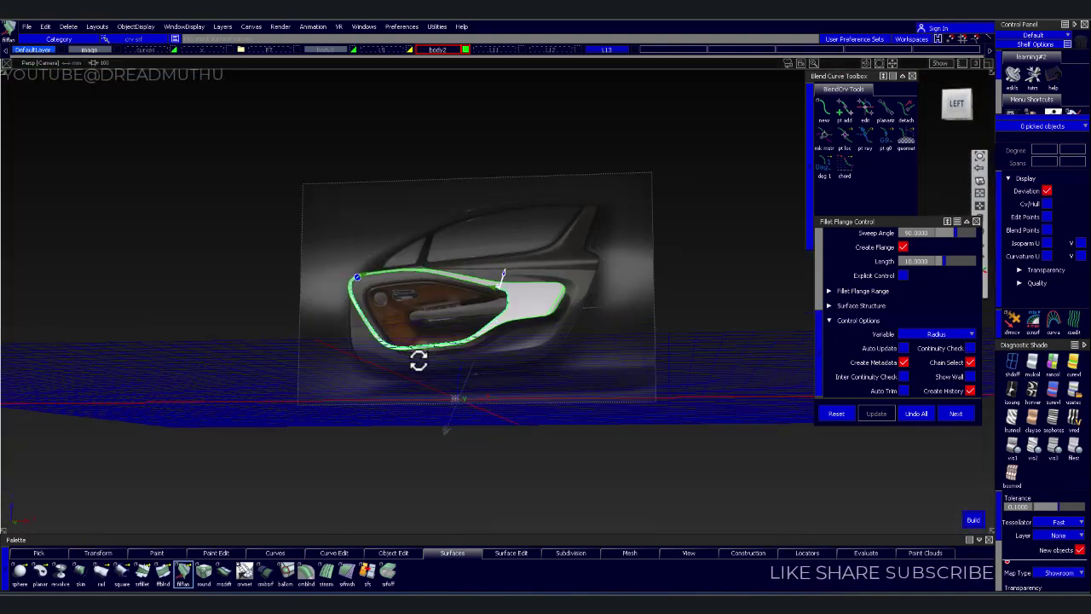
left_click_drag(419, 360, 463, 365, "alt+shift")
mouse_move(463, 365)
right_mouse_down("alt+shift")
mouse_move(281, 256)
mouse_move(374, 284)
mouse_move(283, 273)
right_mouse_up("alt+shift")
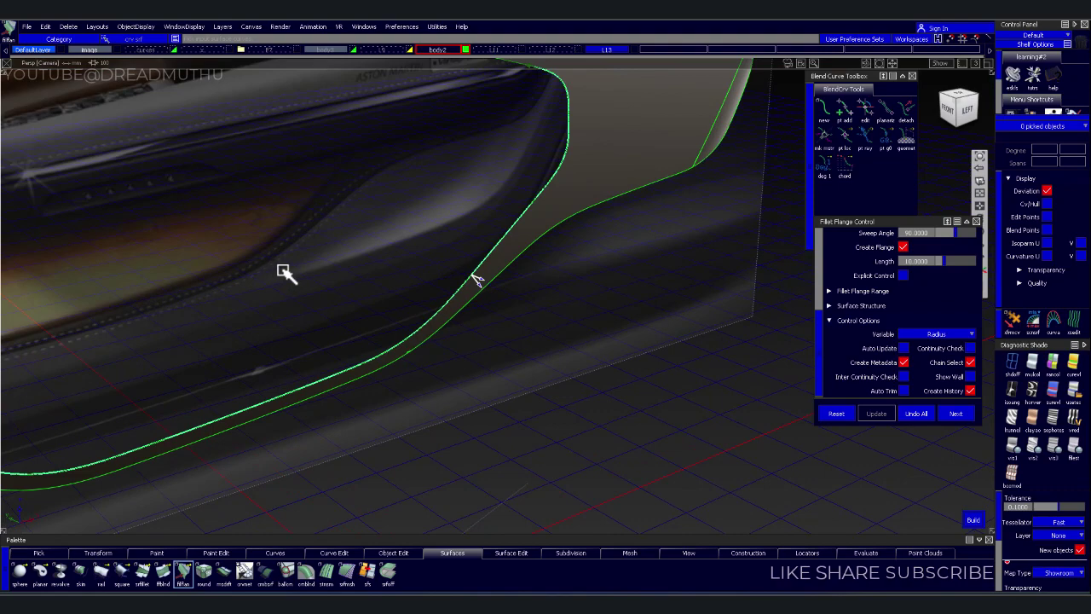
left_click_drag(282, 273, 628, 344, "alt+shift")
middle_click_drag(628, 344, 298, 322, "alt+shift")
left_click_drag(298, 322, 312, 312, "alt+shift")
middle_click_drag(312, 312, 208, 314, "alt+shift")
Pick the trim panel edge near the handle for a radius 10, 90° sweep flange
right_click_drag(327, 315, 446, 317, "alt+shift")
mouse_move(445, 317)
left_mouse_down("alt+shift")
mouse_move(421, 307)
mouse_move(436, 304)
left_mouse_up("alt+shift")
middle_click_drag(410, 305, 541, 295, "alt+shift")
right_click_drag(540, 295, 466, 290, "alt+shift")
left_click_drag(465, 290, 653, 344, "alt+shift")
middle_click_drag(653, 344, 569, 321, "alt+shift")
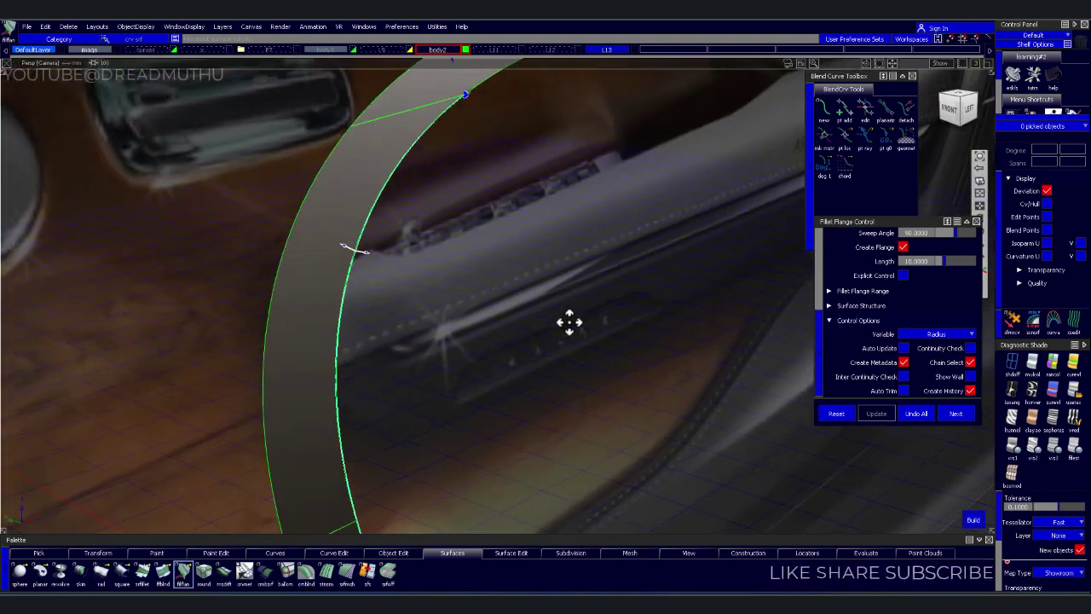
left_click_drag(570, 322, 520, 344, "alt+shift")
right_click_drag(519, 344, 452, 321, "alt+shift")
middle_click_drag(452, 321, 470, 331, "alt+shift")
right_click_drag(470, 332, 444, 333, "alt+shift")
left_click_drag(443, 333, 424, 341, "alt+shift")
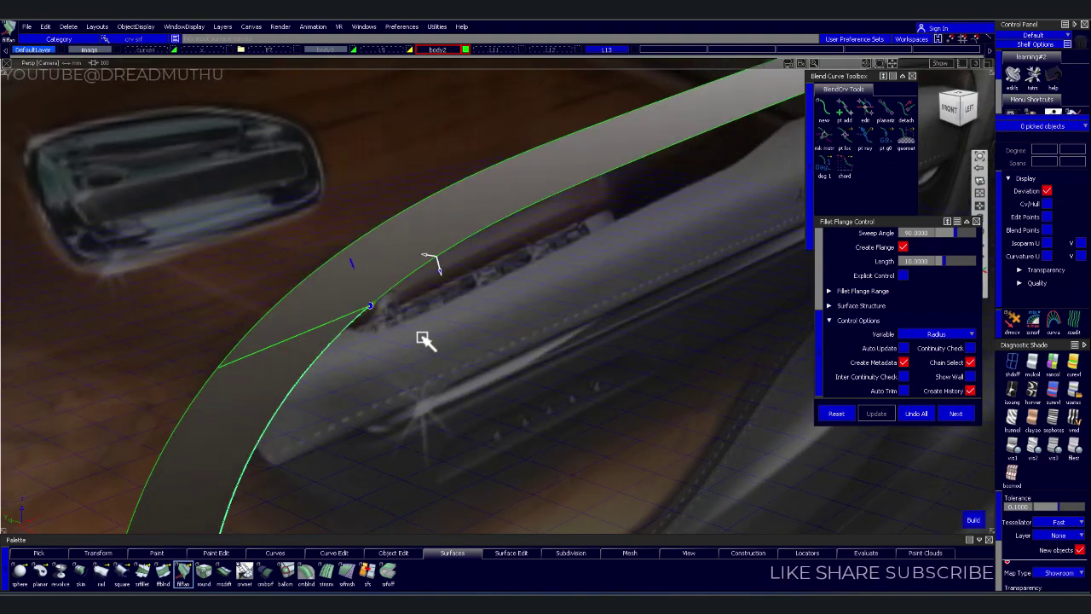
left_click(411, 341)
mouse_move(410, 349)
right_mouse_down("alt+shift")
mouse_move(402, 341)
mouse_move(467, 335)
right_mouse_up("alt+shift")
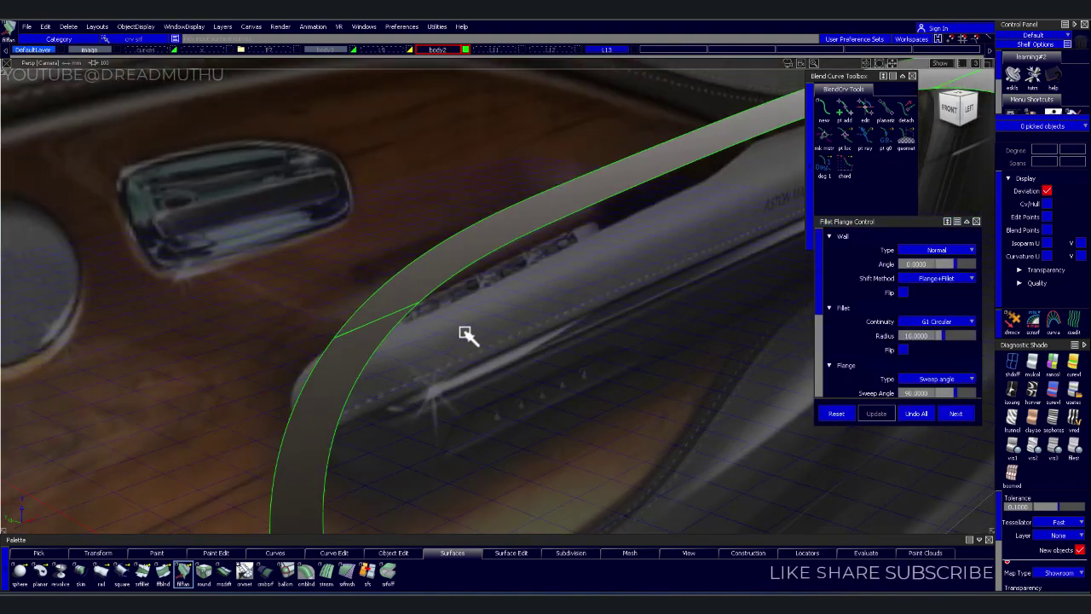
Set the flange fillet to G2 Curvature continuity with centre radius 2
left_click(464, 267)
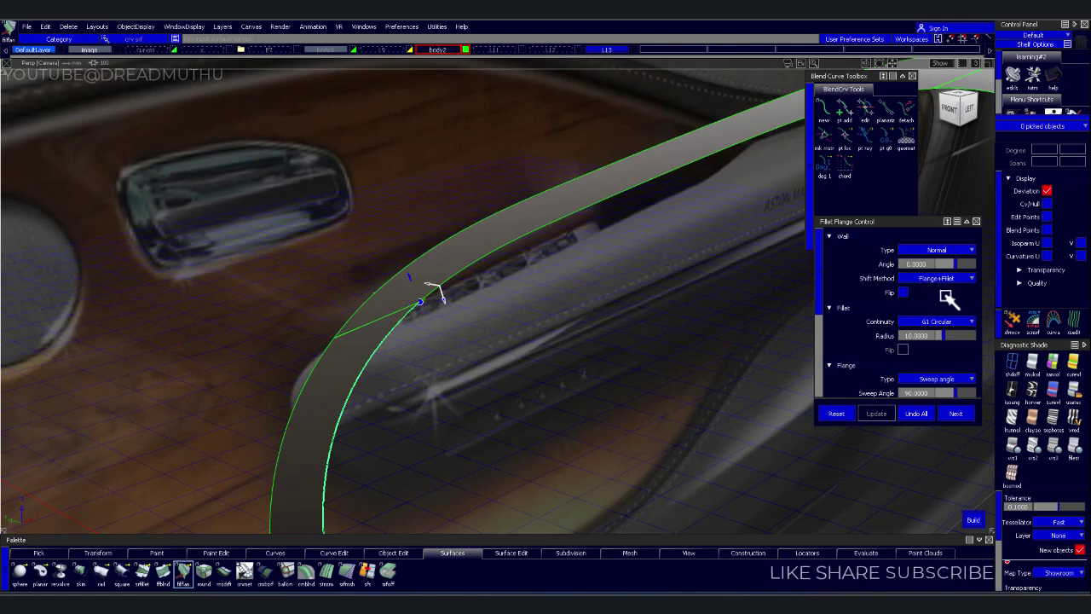
left_click(957, 322)
left_click(928, 349)
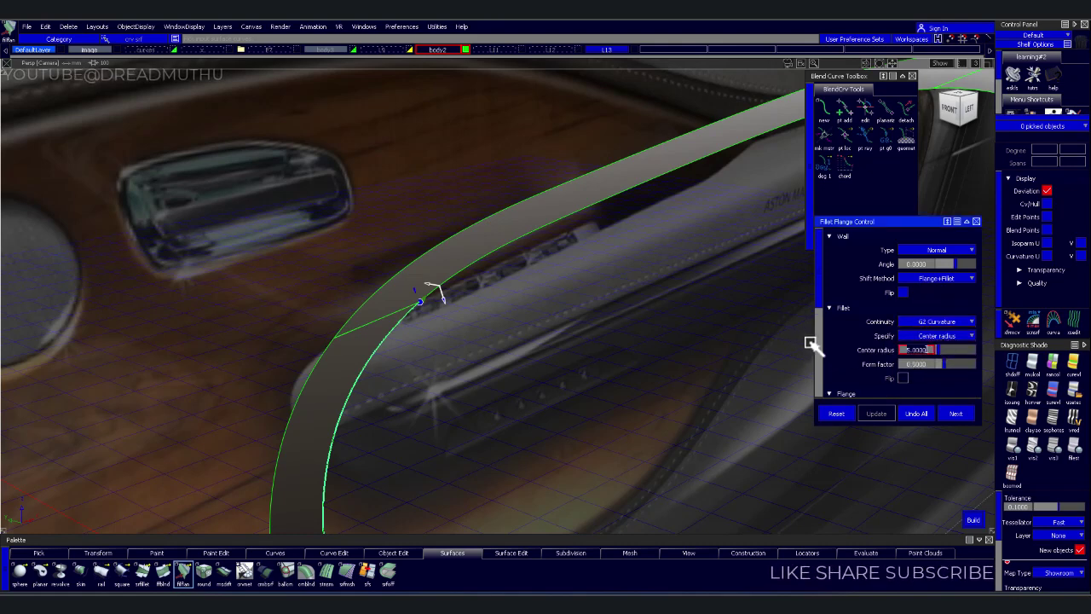
type("2.0000")
left_click(925, 364)
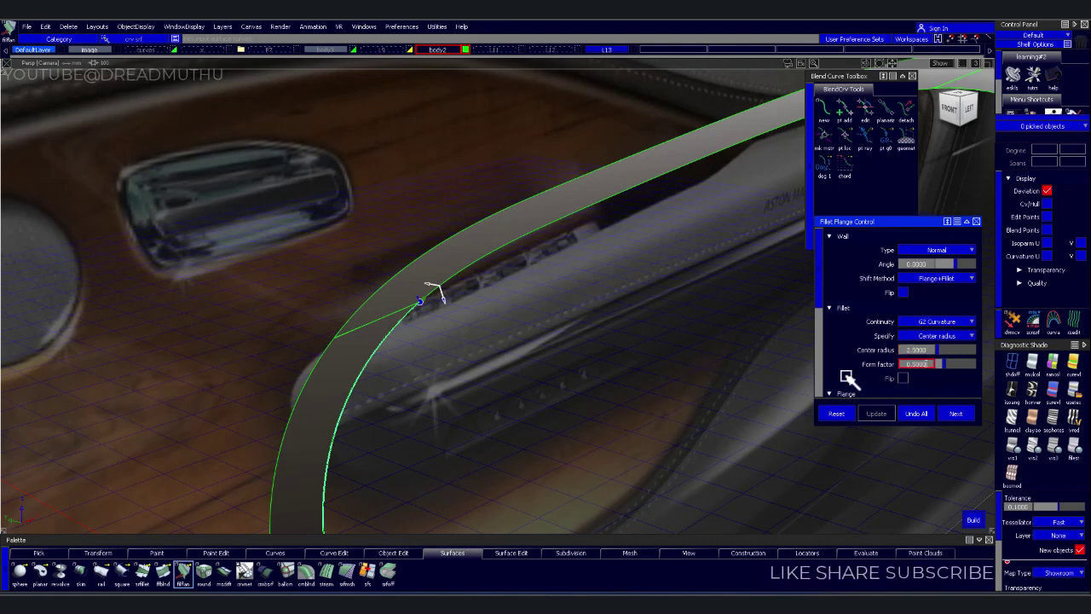
Turn on Auto Trim and Auto Update for the fillet flange
scroll(945, 381, "down", 2)
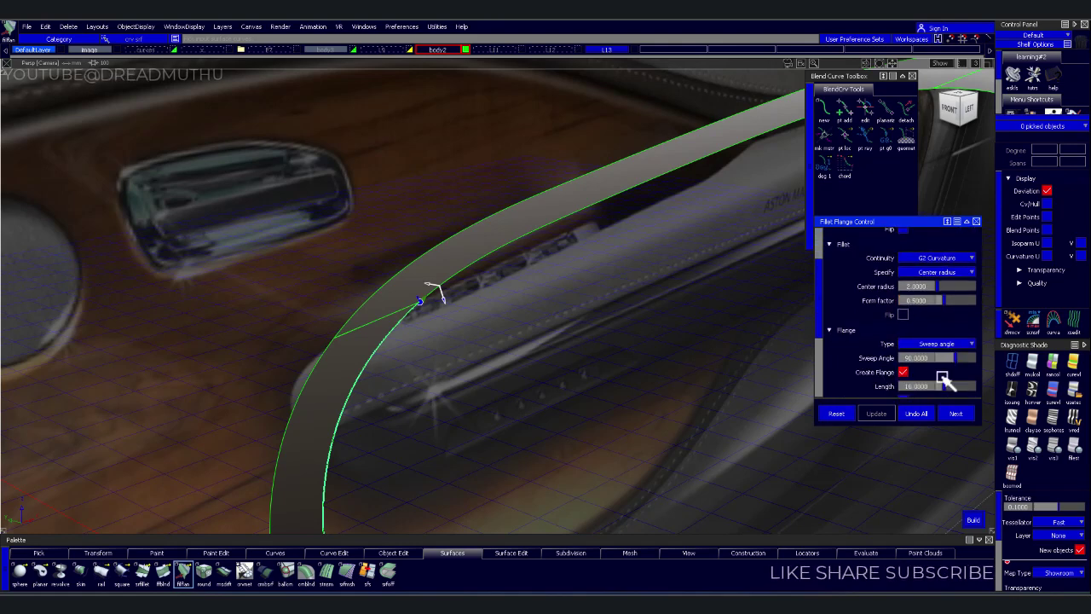
scroll(933, 383, "down", 2)
scroll(938, 382, "down", 1)
scroll(925, 370, "down", 2)
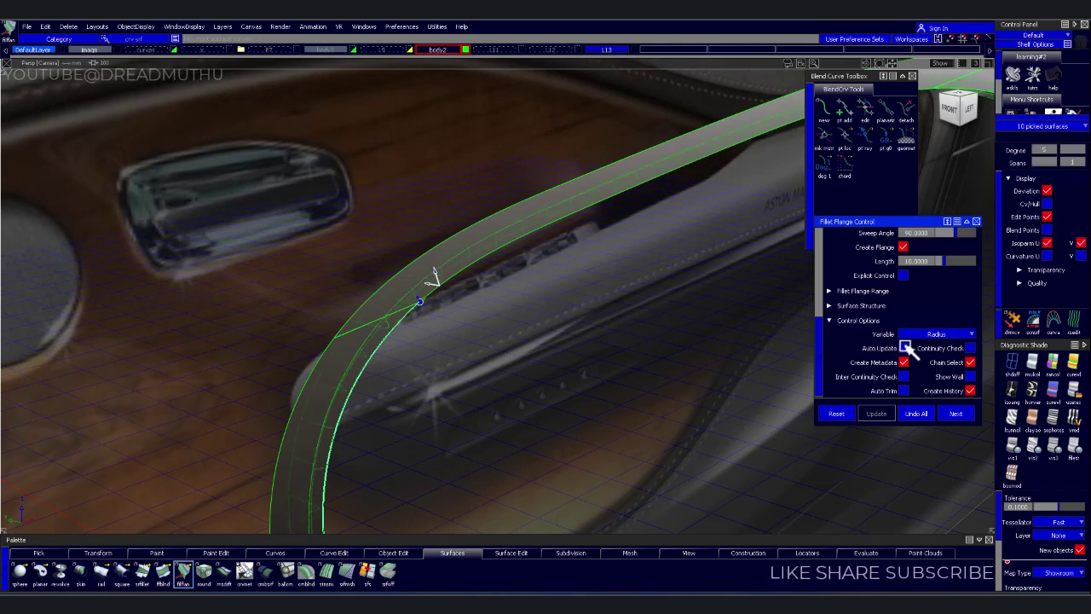
left_click(911, 390)
left_click(904, 349)
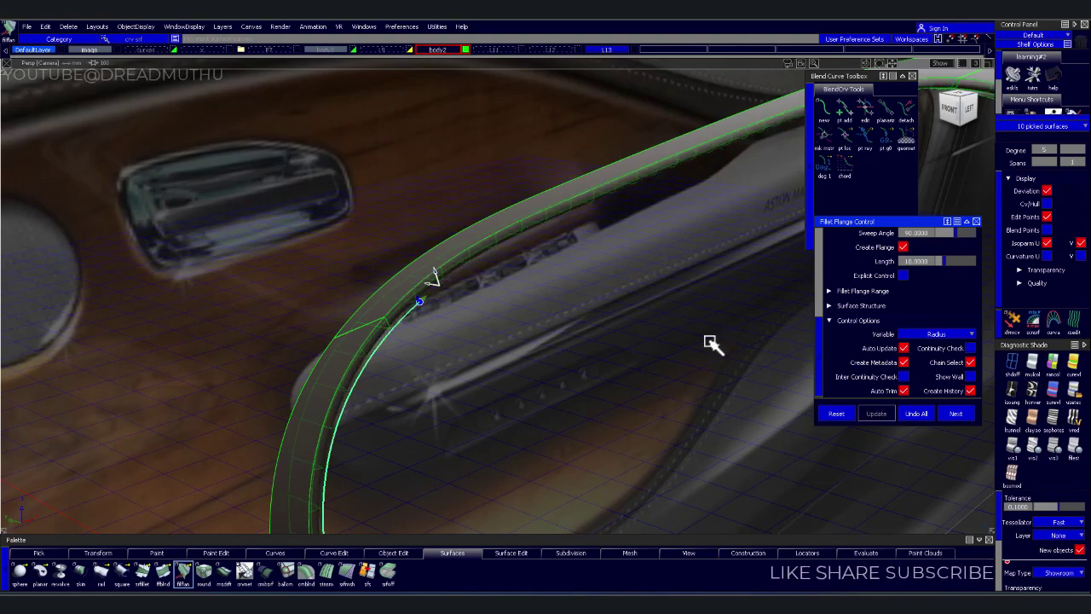
right_click_drag(712, 343, 597, 304, "alt+shift")
middle_click_drag(596, 305, 574, 365, "alt+shift")
left_click_drag(575, 365, 470, 239, "alt+shift")
mouse_move(470, 239)
right_mouse_down("alt+shift")
mouse_move(441, 242)
mouse_move(555, 251)
right_mouse_up("alt+shift")
middle_click_drag(555, 250, 431, 343, "alt+shift")
mouse_move(432, 343)
left_mouse_down("alt+shift")
mouse_move(485, 310)
mouse_move(443, 333)
left_mouse_up("alt+shift")
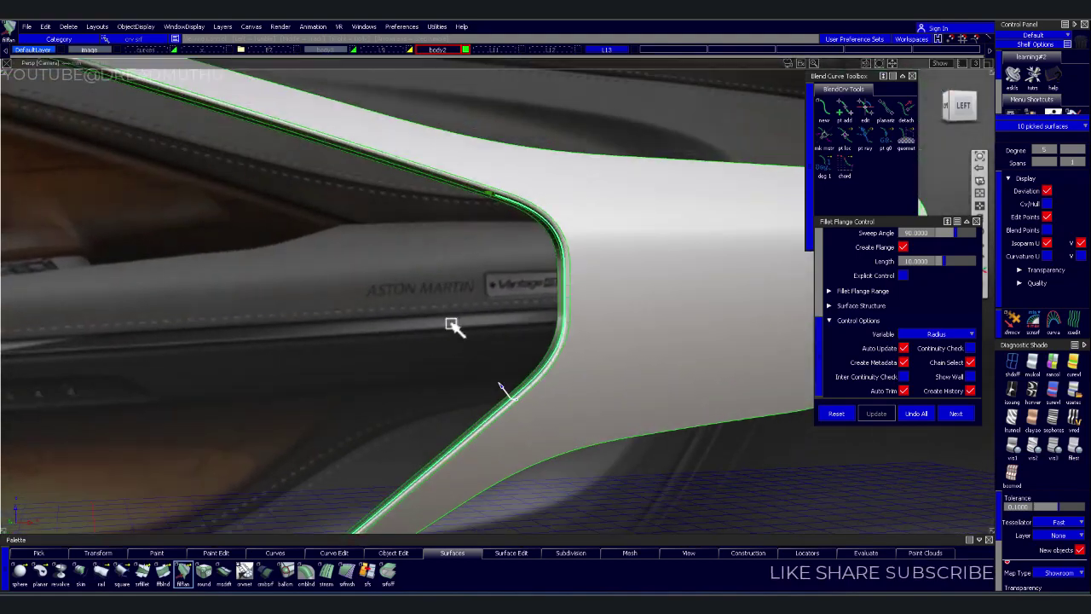
middle_click_drag(443, 332, 438, 310, "alt+shift")
mouse_move(439, 310)
right_mouse_down("alt+shift")
mouse_move(415, 336)
mouse_move(431, 327)
mouse_move(399, 340)
right_mouse_up("alt+shift")
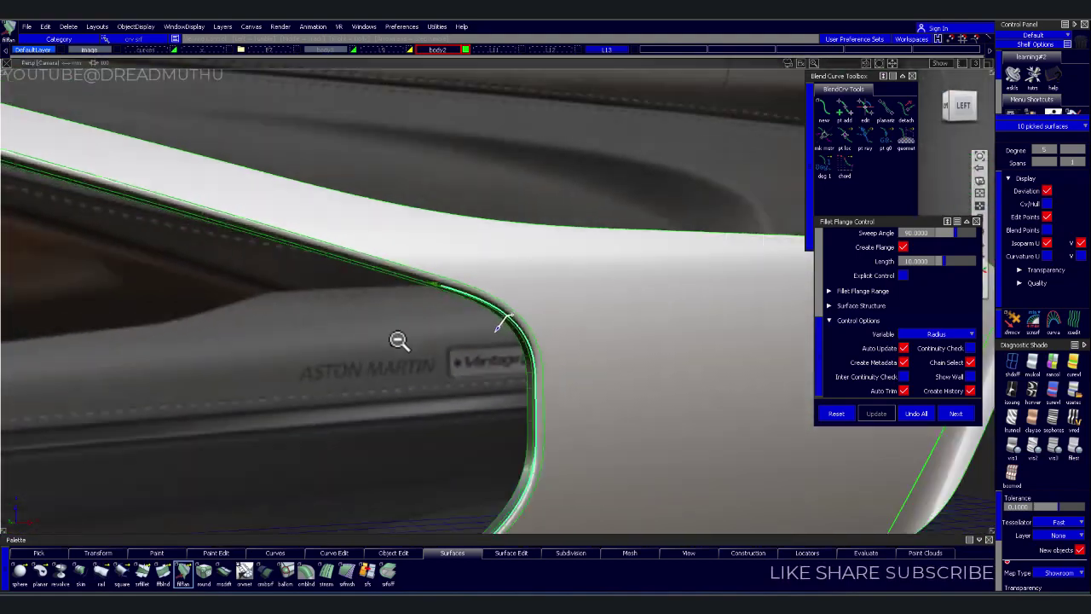
key("Home")
mouse_move(674, 238)
right_mouse_down("alt+shift")
mouse_move(449, 347)
mouse_move(417, 302)
mouse_move(470, 353)
right_mouse_up("alt+shift")
middle_click_drag(470, 353, 713, 478, "alt+shift")
mouse_move(712, 478)
right_mouse_down("alt+shift")
mouse_move(507, 439)
mouse_move(489, 361)
mouse_move(458, 395)
mouse_move(501, 366)
mouse_move(452, 392)
mouse_move(477, 408)
right_mouse_up("alt+shift")
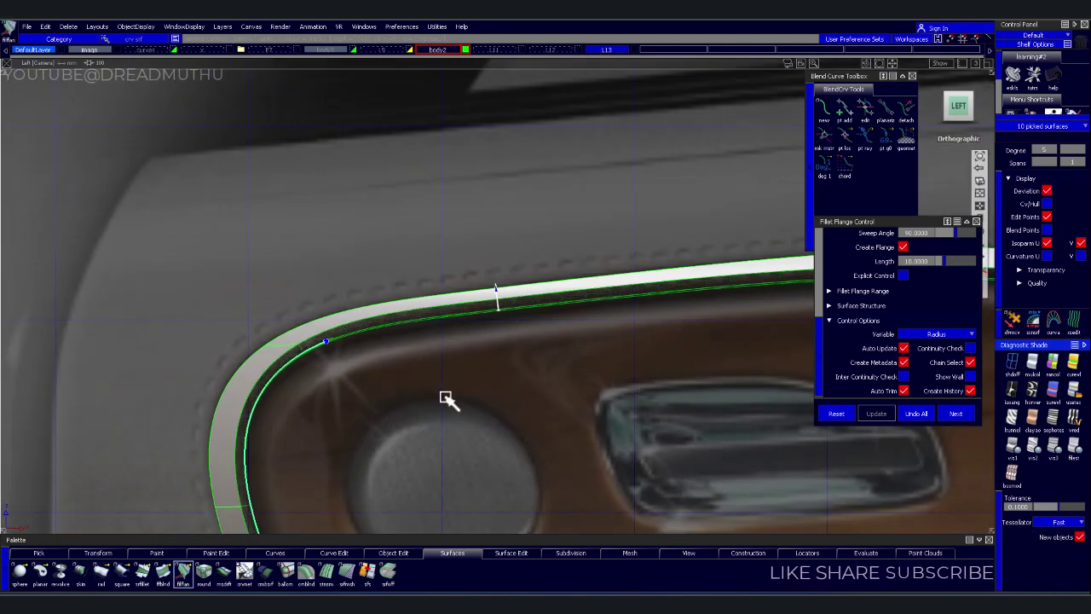
left_click(453, 453)
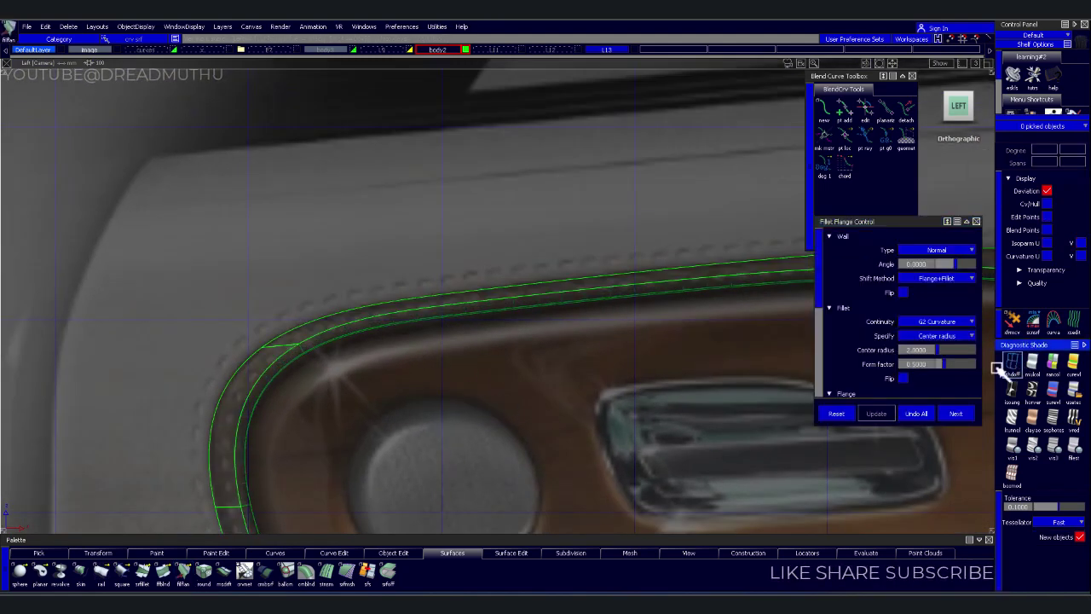
Check the curved flange corner, then commit the flange and leave the tool
mouse_move(475, 361)
right_mouse_down("alt+shift")
mouse_move(544, 340)
mouse_move(446, 382)
right_mouse_up("alt+shift")
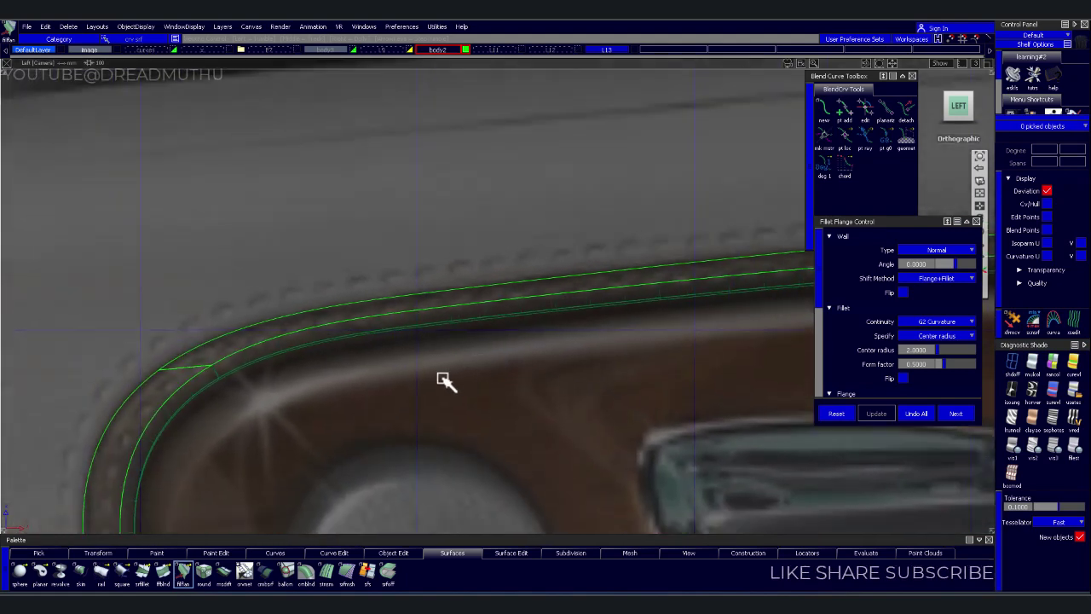
middle_click_drag(446, 383, 653, 305, "alt+shift")
mouse_move(653, 304)
right_mouse_down("alt+shift")
mouse_move(585, 319)
mouse_move(657, 267)
mouse_move(518, 295)
right_mouse_up("alt+shift")
key("Escape")
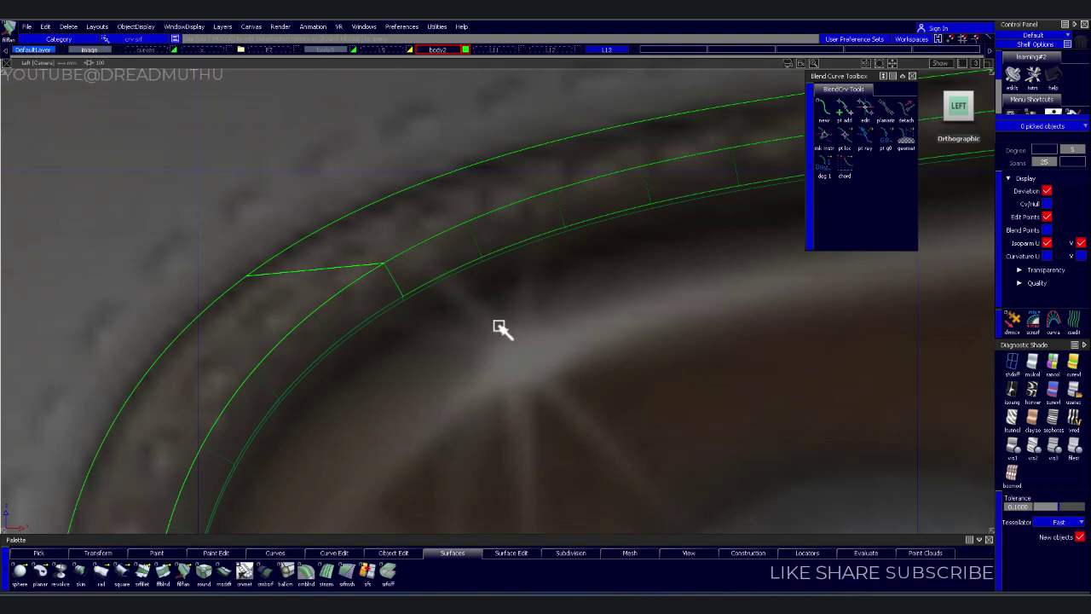
Reopen the flange and change its fillet centre radius to 1
key("ctrl+z")
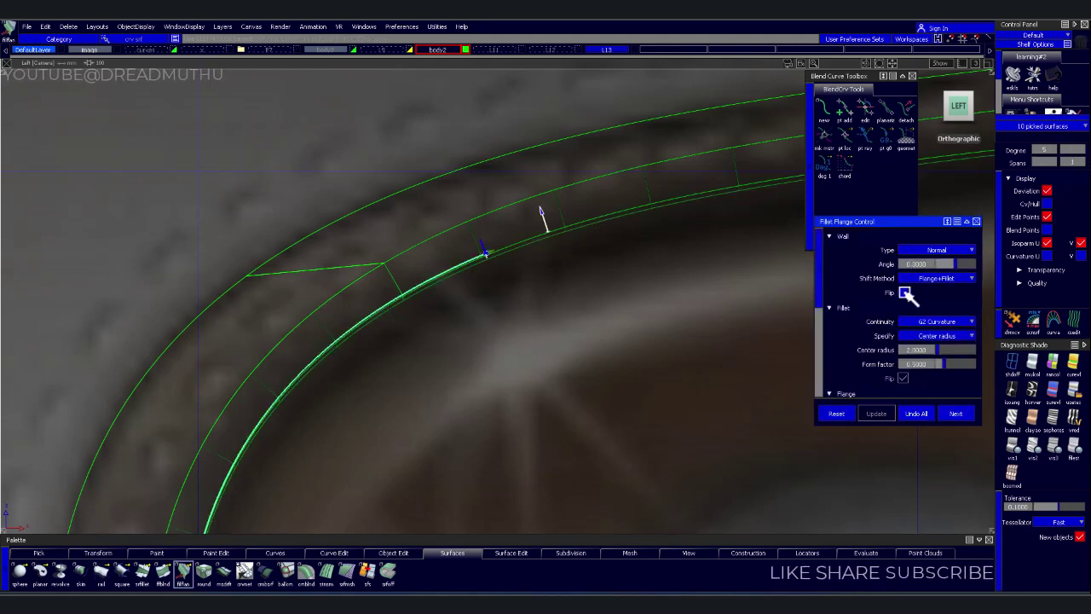
left_click(925, 350)
type("1.0000")
key("Return")
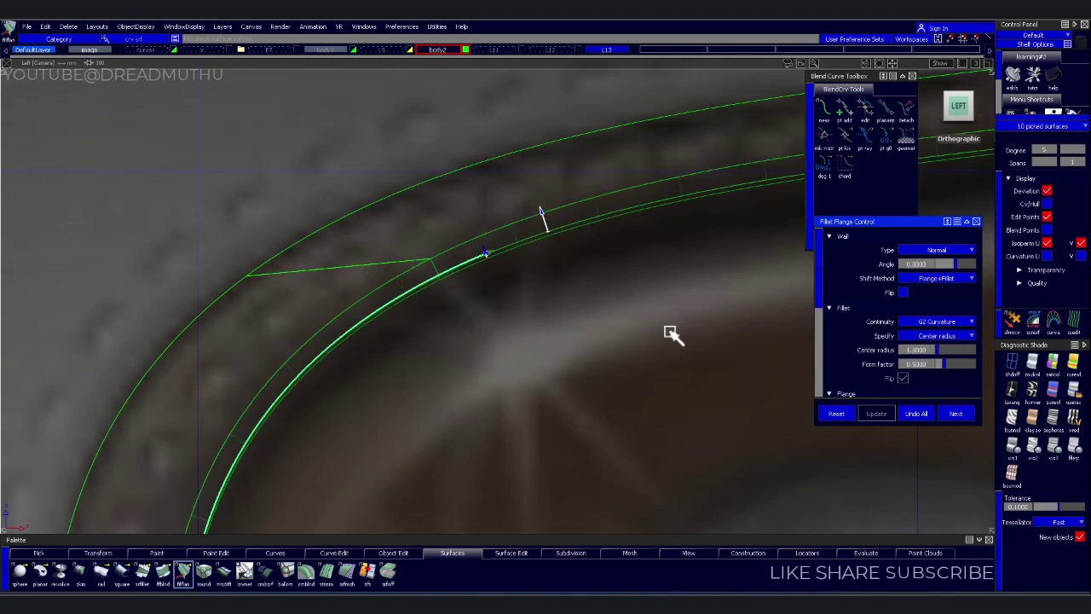
mouse_move(555, 318)
right_mouse_down("alt+shift")
mouse_move(584, 295)
mouse_move(541, 322)
mouse_move(480, 387)
mouse_move(463, 370)
mouse_move(519, 346)
mouse_move(429, 429)
right_mouse_up("alt+shift")
mouse_move(429, 429)
middle_mouse_down("alt+shift")
mouse_move(411, 332)
mouse_move(375, 307)
middle_mouse_up("alt+shift")
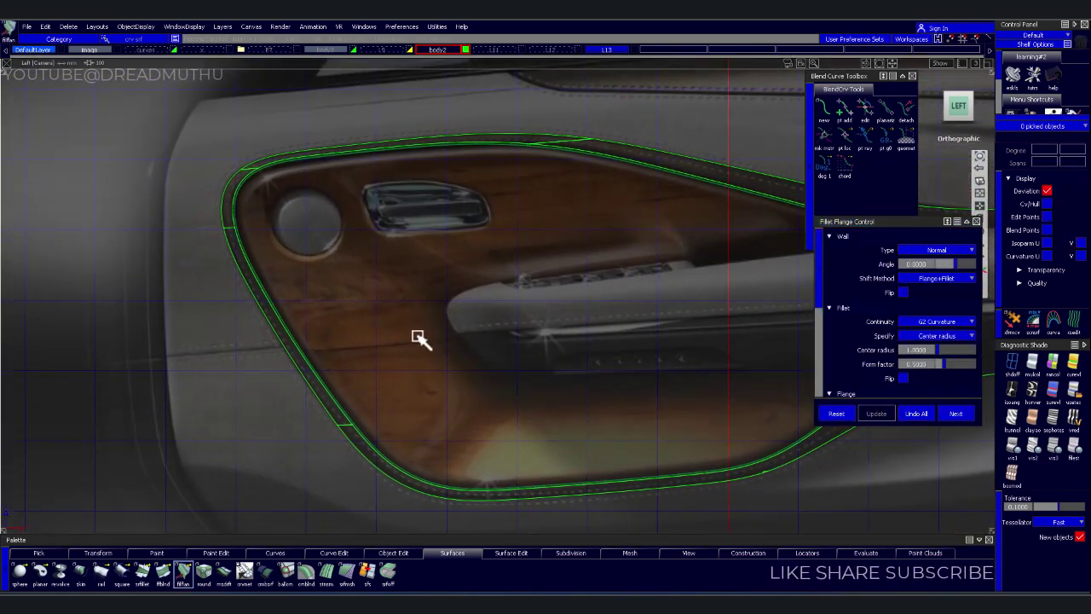
Orbit to an angled view of the door and exit the current flange operation
mouse_move(418, 337)
left_mouse_down("alt+shift")
mouse_move(487, 370)
mouse_move(623, 377)
mouse_move(734, 338)
left_mouse_up("alt+shift")
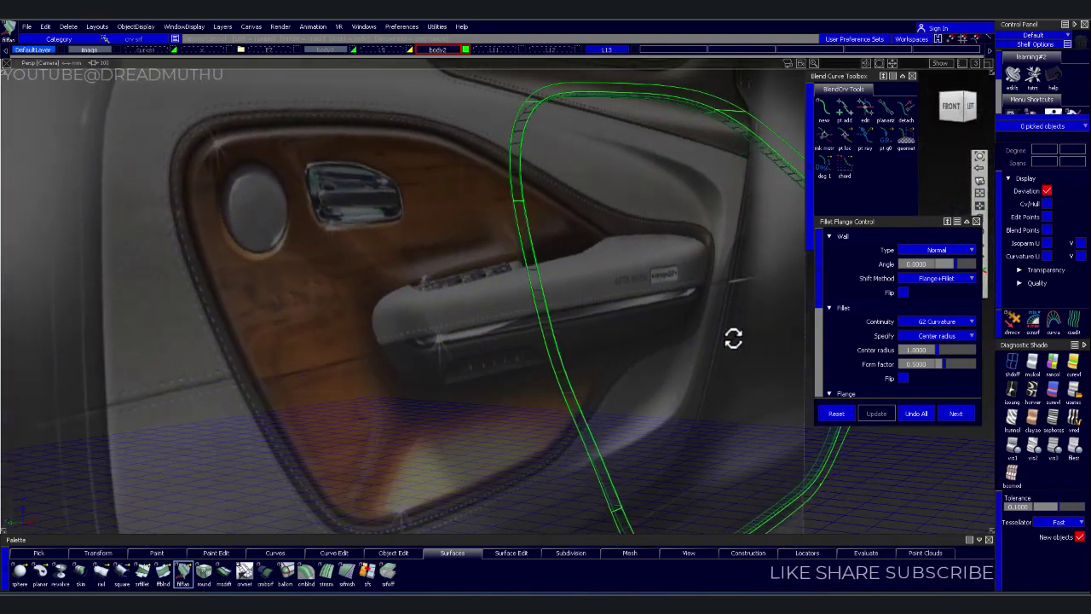
right_click_drag(733, 338, 679, 356, "alt+shift")
left_click_drag(723, 390, 484, 365, "alt+shift")
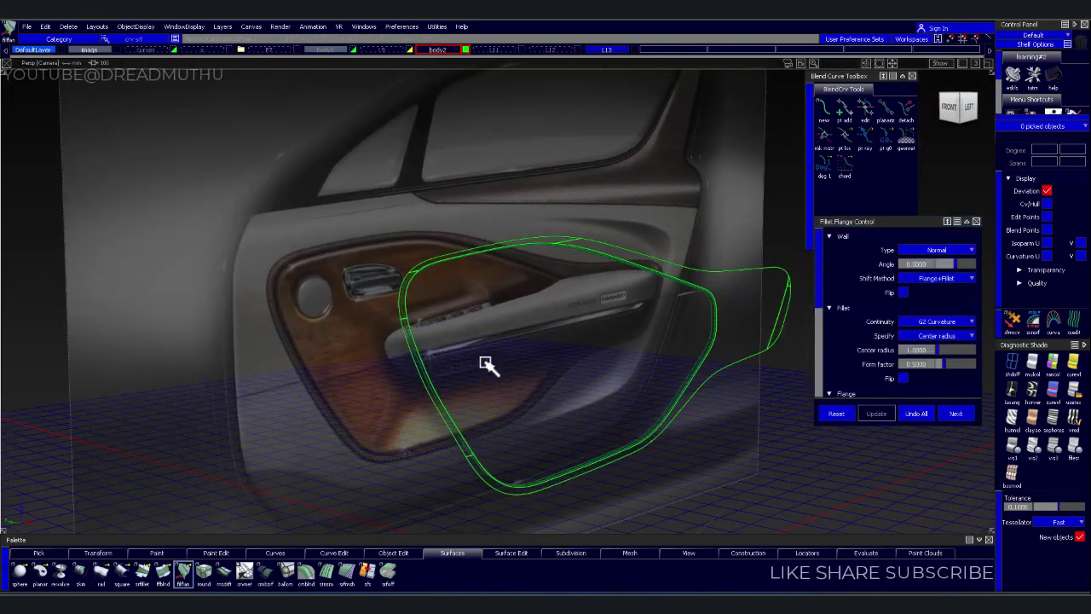
right_click_drag(484, 365, 521, 365, "alt+shift")
left_click_drag(521, 366, 592, 367, "alt+shift")
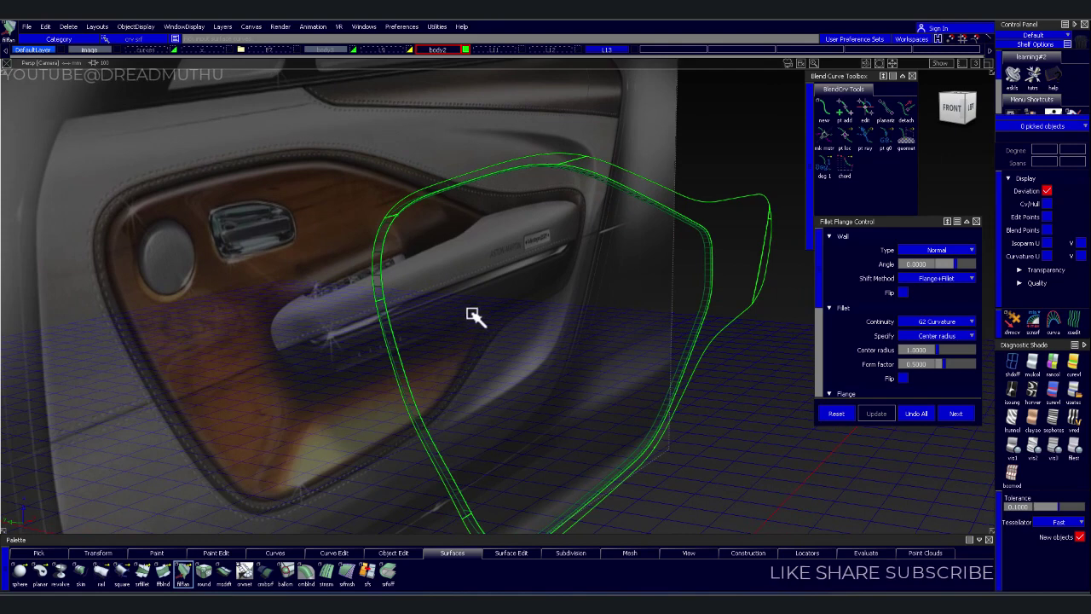
left_click_drag(536, 463, 523, 293, "ctrl+shift")
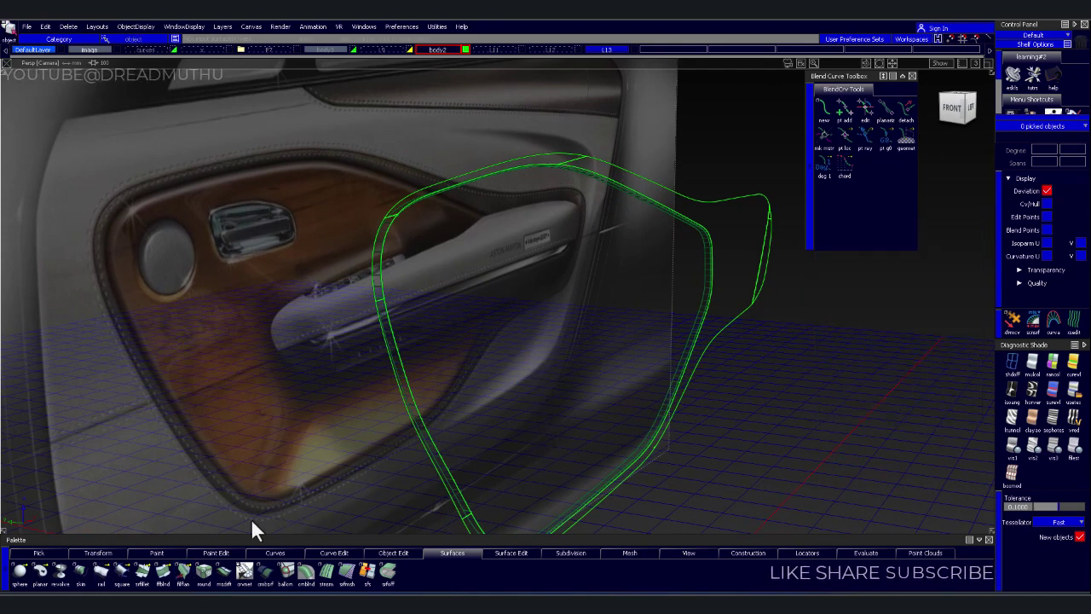
Build a G2, centre radius 1 fillet flange on the pocket rim and accept it
left_click(184, 577)
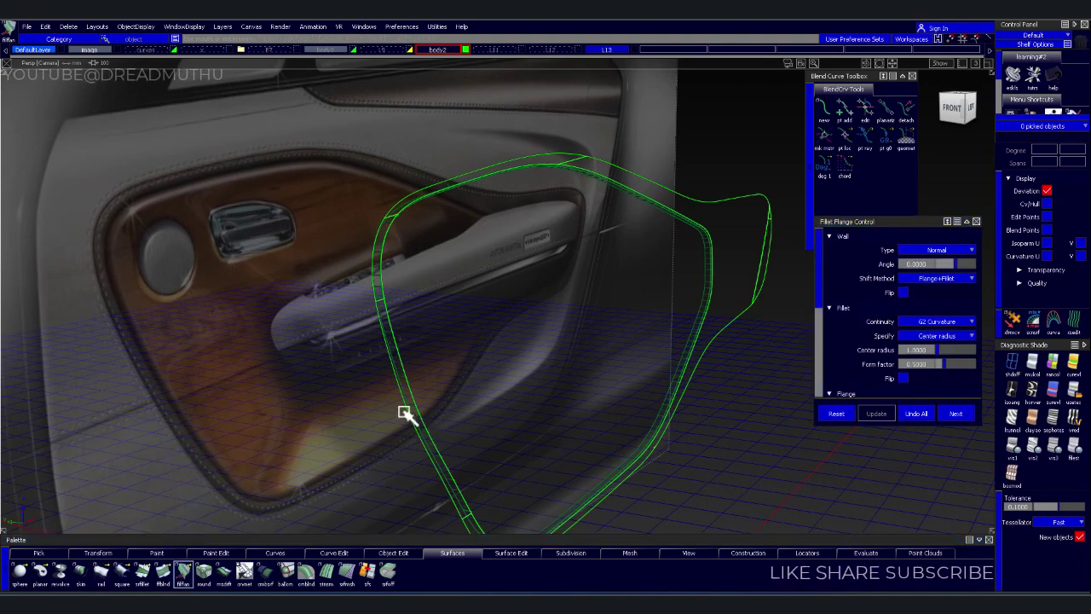
mouse_move(367, 277)
left_mouse_down("alt+shift")
mouse_move(361, 256)
mouse_move(419, 295)
left_mouse_up("alt+shift")
right_click_drag(419, 295, 401, 312, "alt+shift")
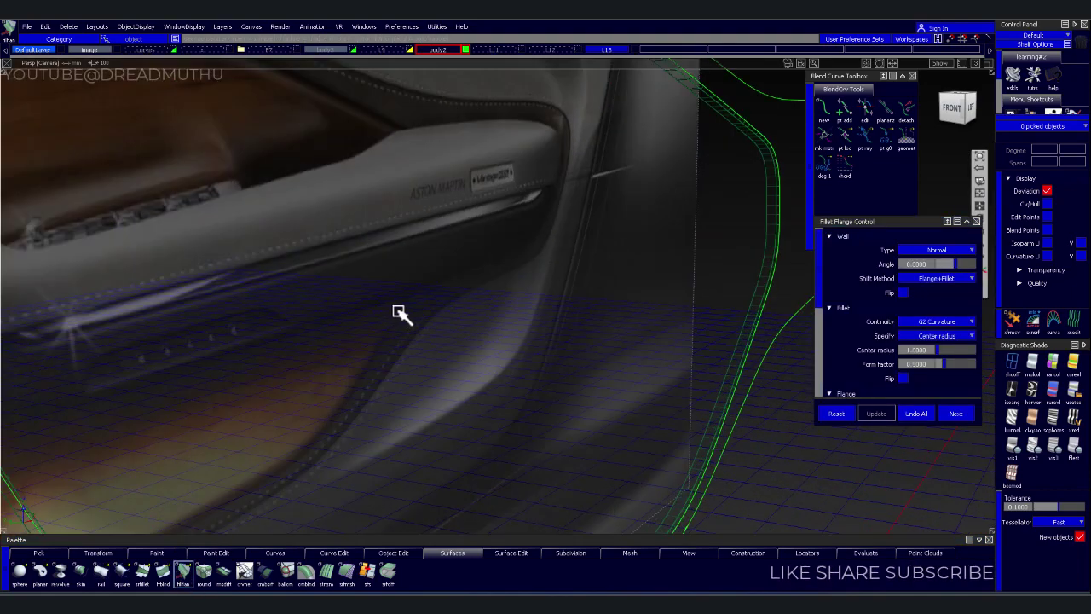
middle_click_drag(402, 312, 544, 303, "alt+shift")
left_click_drag(544, 303, 327, 267, "alt+shift")
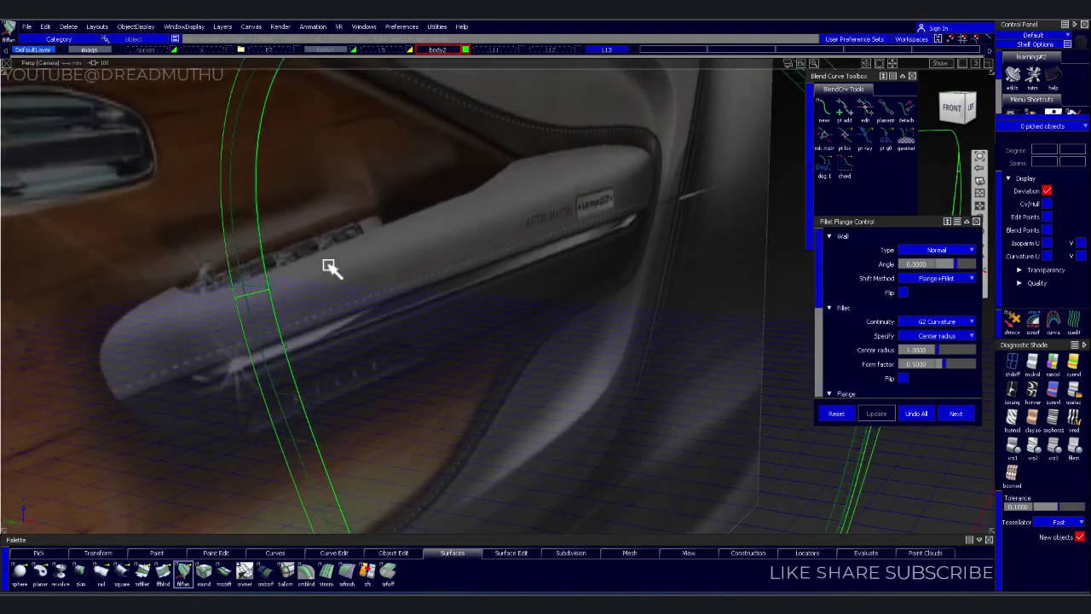
left_click(220, 177)
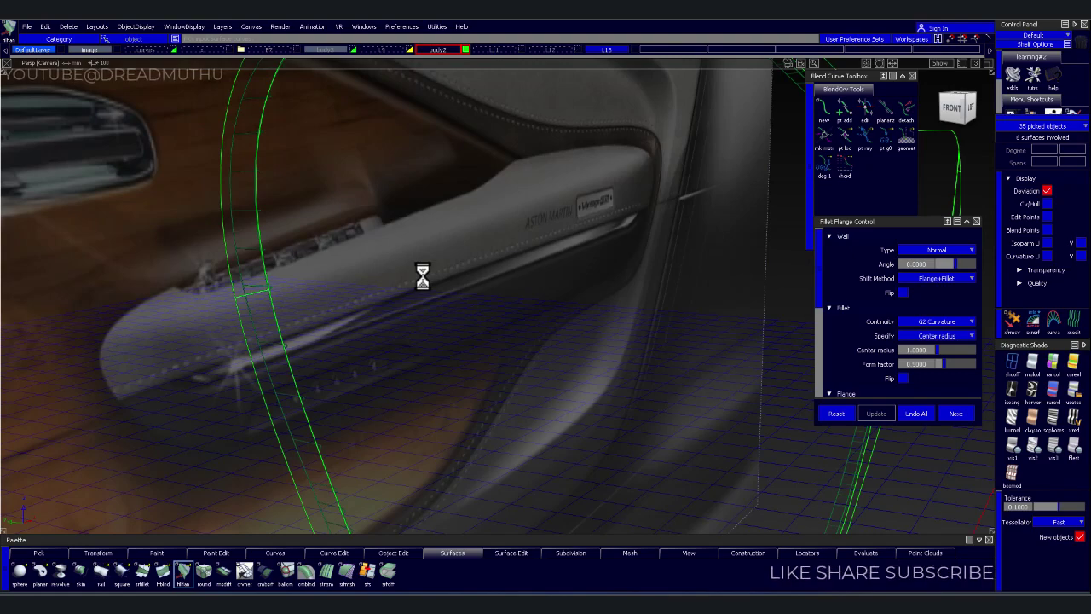
right_click_drag(475, 300, 500, 285, "alt+shift")
middle_click_drag(500, 284, 531, 287, "alt+shift")
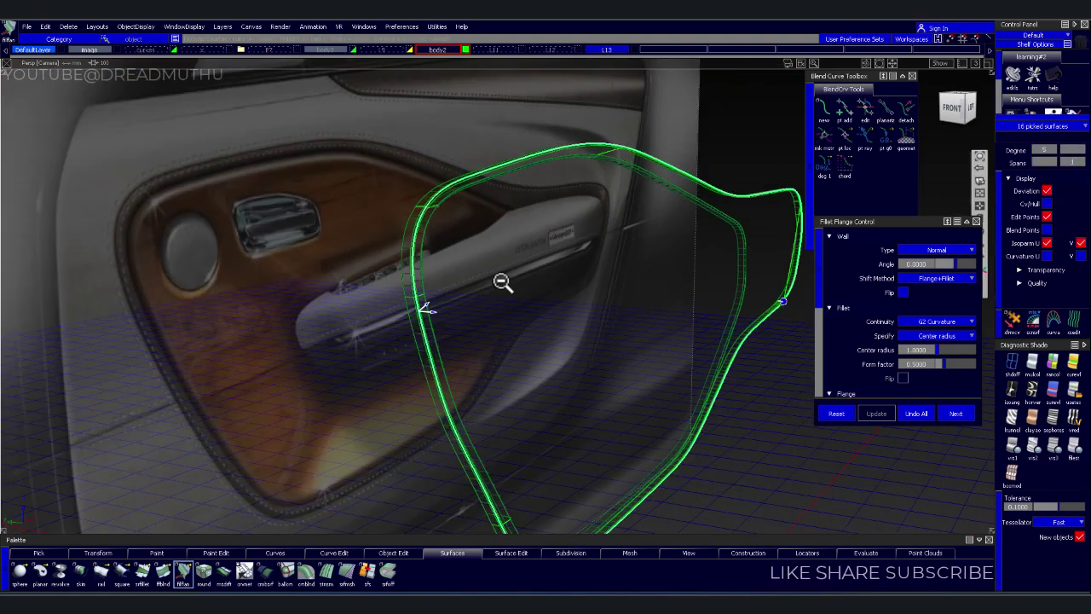
left_click_drag(531, 287, 468, 298, "alt+shift")
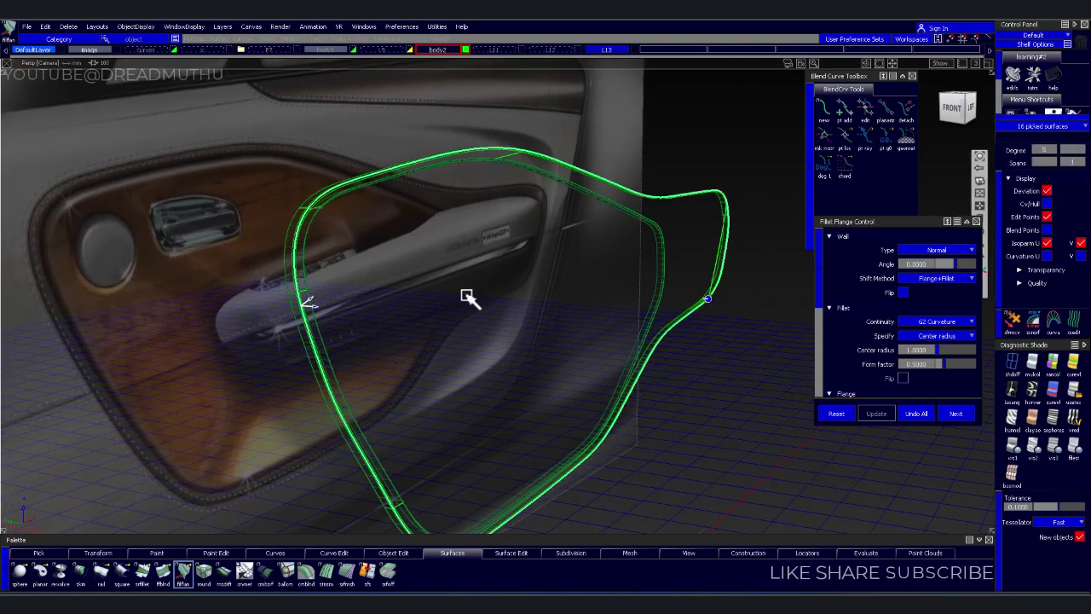
left_click(518, 300)
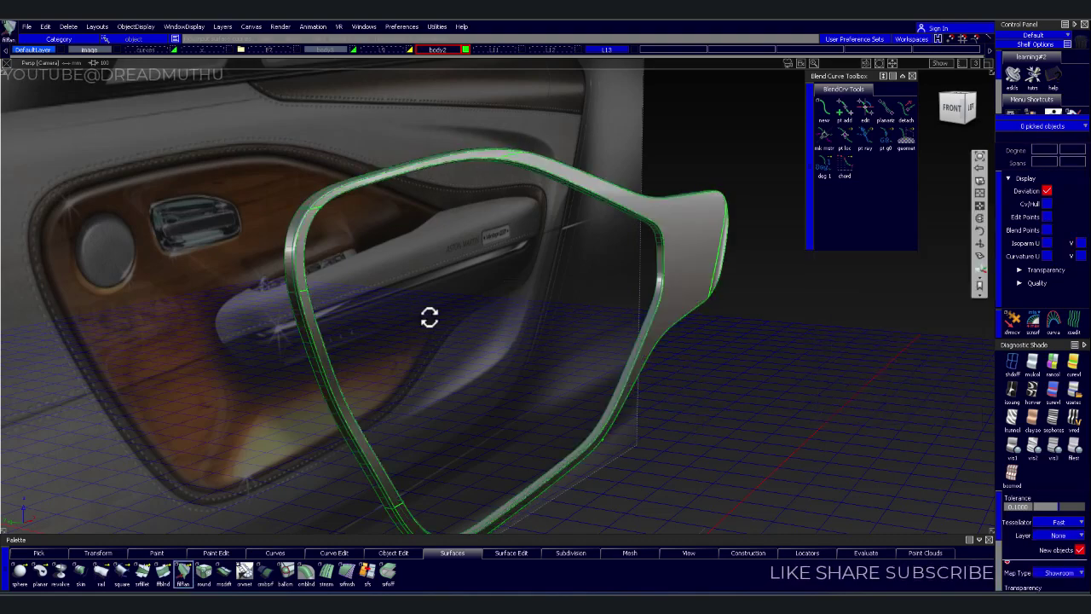
Zoom and orbit around the new rim fillet to inspect it from several angles
left_click_drag(426, 312, 299, 341, "alt+shift")
right_click_drag(299, 341, 383, 324, "alt+shift")
middle_click_drag(383, 324, 433, 295, "alt+shift")
right_click_drag(433, 294, 319, 373, "alt+shift")
mouse_move(319, 372)
left_mouse_down("alt+shift")
mouse_move(263, 254)
mouse_move(146, 261)
mouse_move(128, 276)
mouse_move(259, 327)
mouse_move(502, 319)
left_mouse_up("alt+shift")
middle_click_drag(503, 319, 356, 363, "alt+shift")
right_click_drag(355, 363, 345, 328, "alt+shift")
mouse_move(345, 329)
left_mouse_down("alt+shift")
mouse_move(516, 317)
mouse_move(495, 355)
left_mouse_up("alt+shift")
middle_click_drag(494, 355, 592, 375, "alt+shift")
left_click_drag(592, 375, 545, 385, "alt+shift")
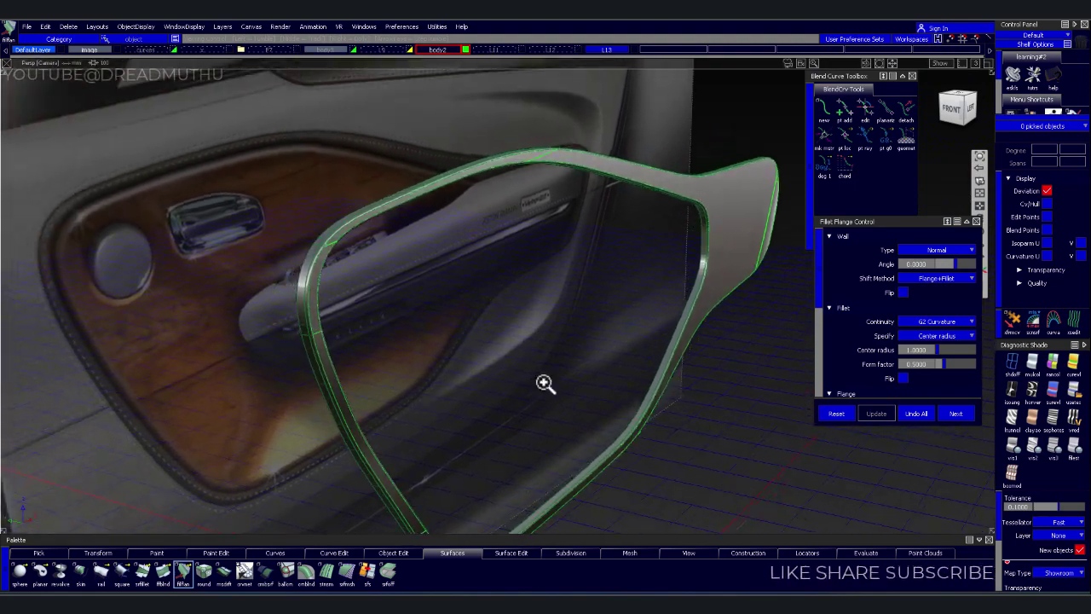
middle_click_drag(546, 385, 551, 380, "alt+shift")
right_click_drag(551, 380, 480, 378, "alt+shift")
middle_click_drag(480, 378, 594, 401, "alt+shift")
left_click_drag(595, 400, 634, 409, "alt+shift")
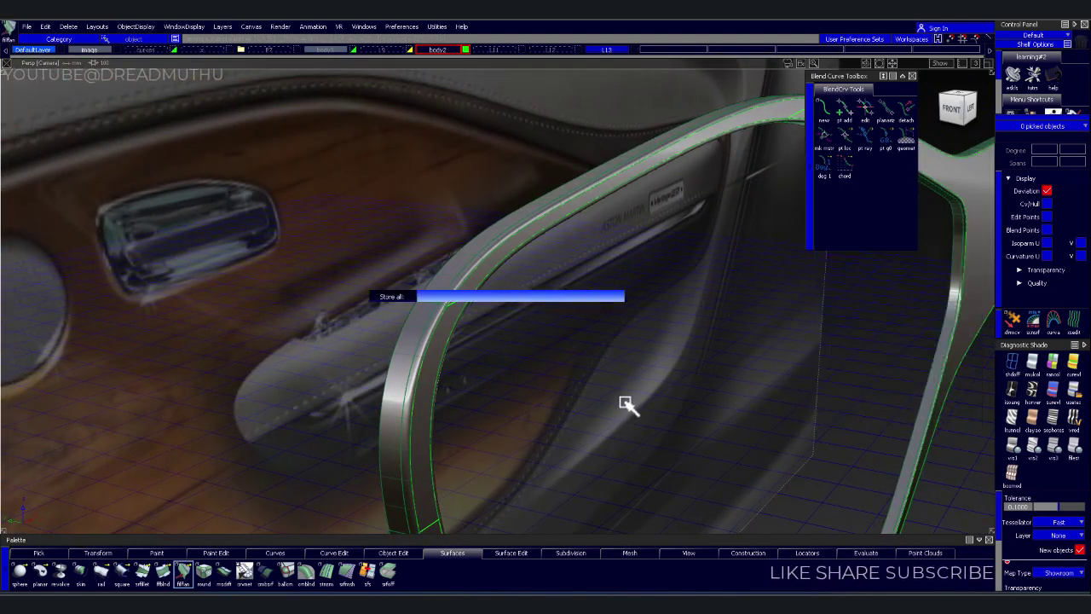
mouse_move(526, 380)
left_mouse_down("alt+shift")
mouse_move(449, 361)
mouse_move(375, 367)
mouse_move(351, 346)
mouse_move(392, 321)
mouse_move(261, 263)
mouse_move(339, 377)
mouse_move(441, 377)
mouse_move(354, 329)
mouse_move(268, 246)
mouse_move(575, 433)
mouse_move(489, 312)
mouse_move(673, 402)
mouse_move(585, 390)
left_mouse_up("alt+shift")
Inspect the armrest-side fillet edge up close and from a higher angle
middle_click_drag(585, 389, 453, 414, "alt+shift")
left_click_drag(452, 415, 426, 418, "alt+shift")
middle_click_drag(426, 419, 412, 417, "alt+shift")
right_click_drag(412, 417, 443, 397, "alt+shift")
mouse_move(443, 397)
left_mouse_down("alt+shift")
mouse_move(448, 312)
mouse_move(210, 292)
mouse_move(414, 319)
left_mouse_up("alt+shift")
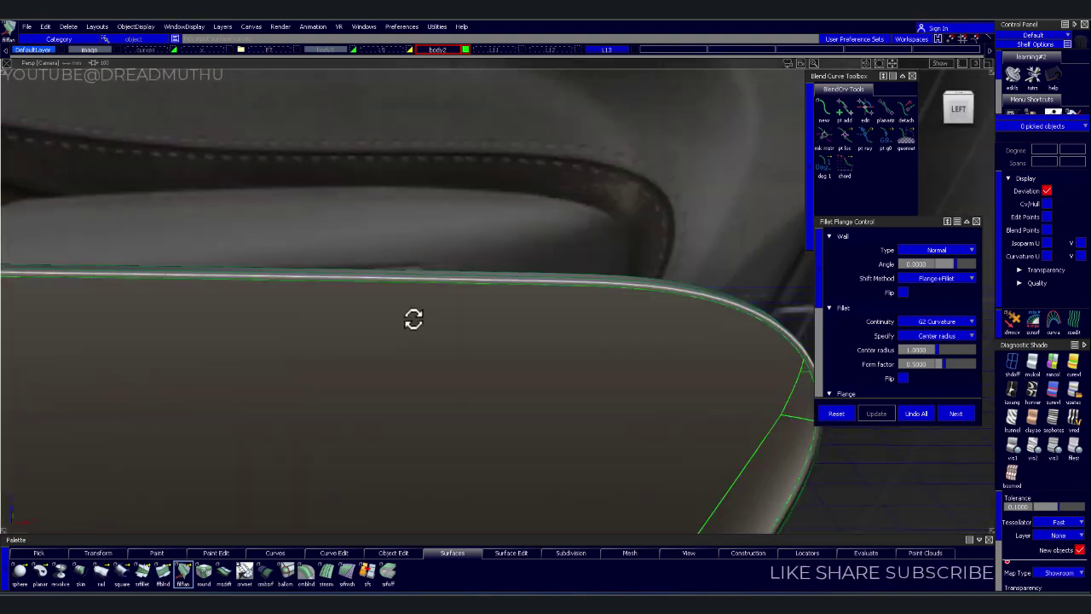
right_click_drag(414, 319, 412, 358, "alt+shift")
mouse_move(412, 358)
middle_mouse_down("alt+shift")
mouse_move(463, 366)
mouse_move(440, 360)
mouse_move(563, 353)
middle_mouse_up("alt+shift")
mouse_move(563, 353)
left_mouse_down("alt+shift")
mouse_move(531, 361)
mouse_move(607, 336)
mouse_move(694, 343)
mouse_move(574, 385)
mouse_move(607, 362)
left_mouse_up("alt+shift")
mouse_move(543, 317)
left_mouse_down("alt+shift")
mouse_move(591, 317)
mouse_move(616, 346)
mouse_move(644, 310)
left_mouse_up("alt+shift")
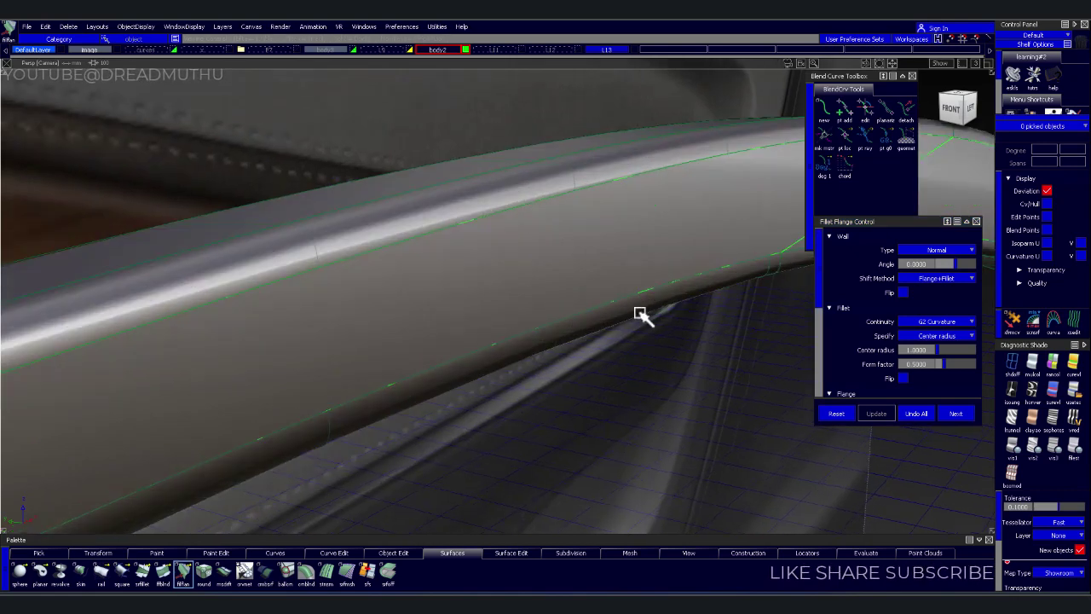
Pick the lower rail surface and reopen Fillet Flange on the 10 surfaces with Flip on
key("Escape")
left_click(708, 295)
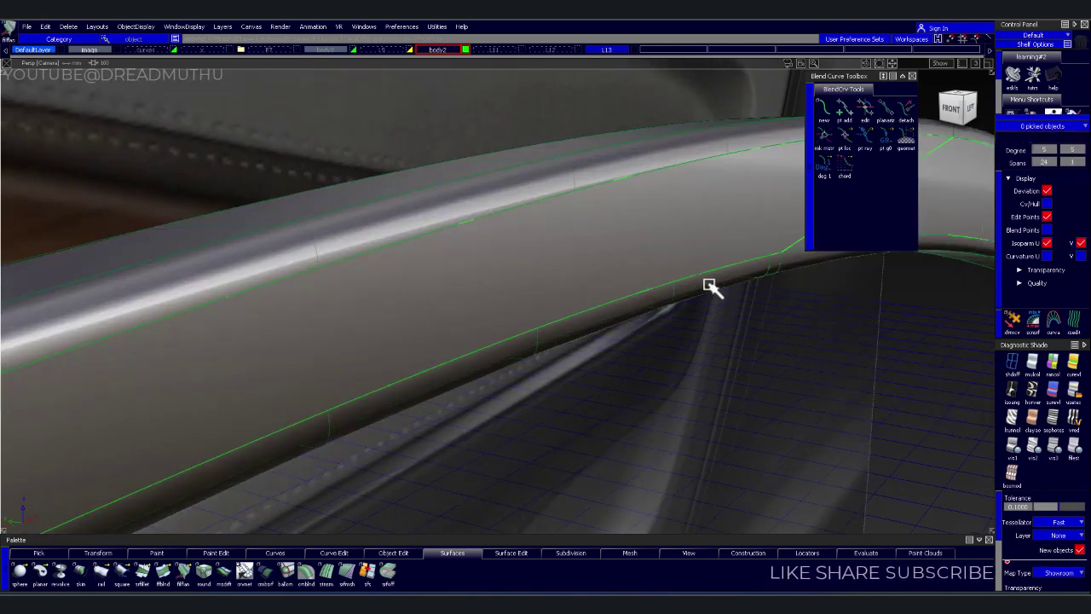
key("space")
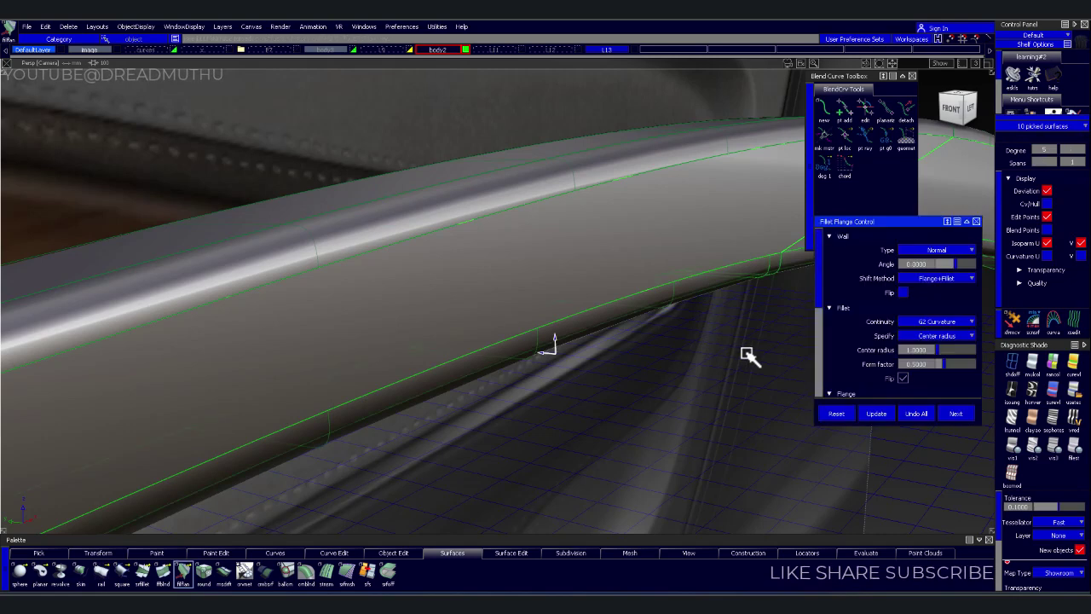
Build the rail's fillet flange with centre radius 2.0 and orbit out to view it
left_click(914, 350)
type("2.0000")
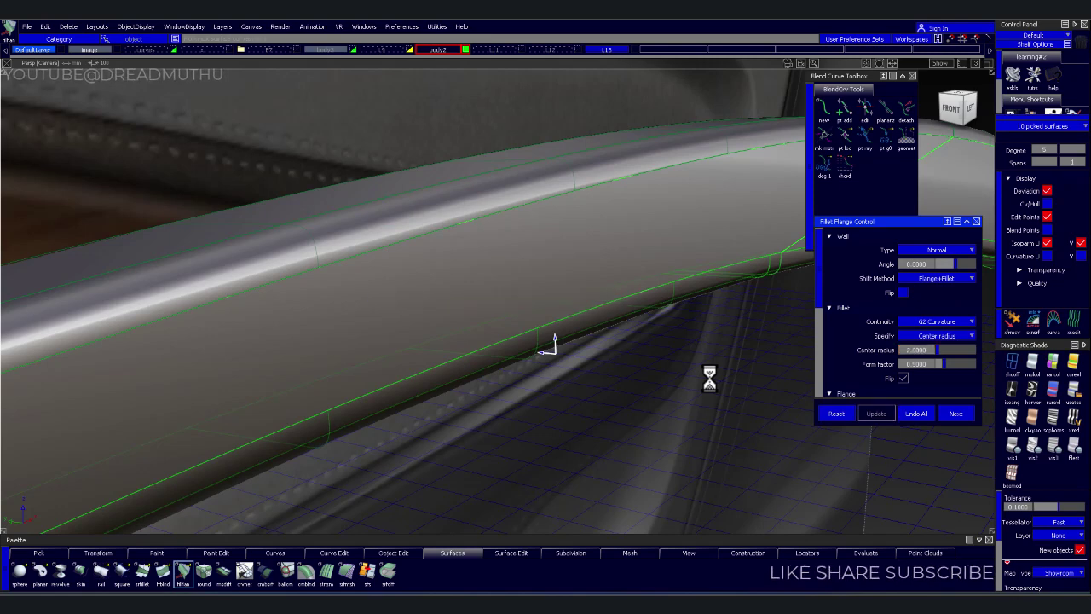
left_click(733, 329)
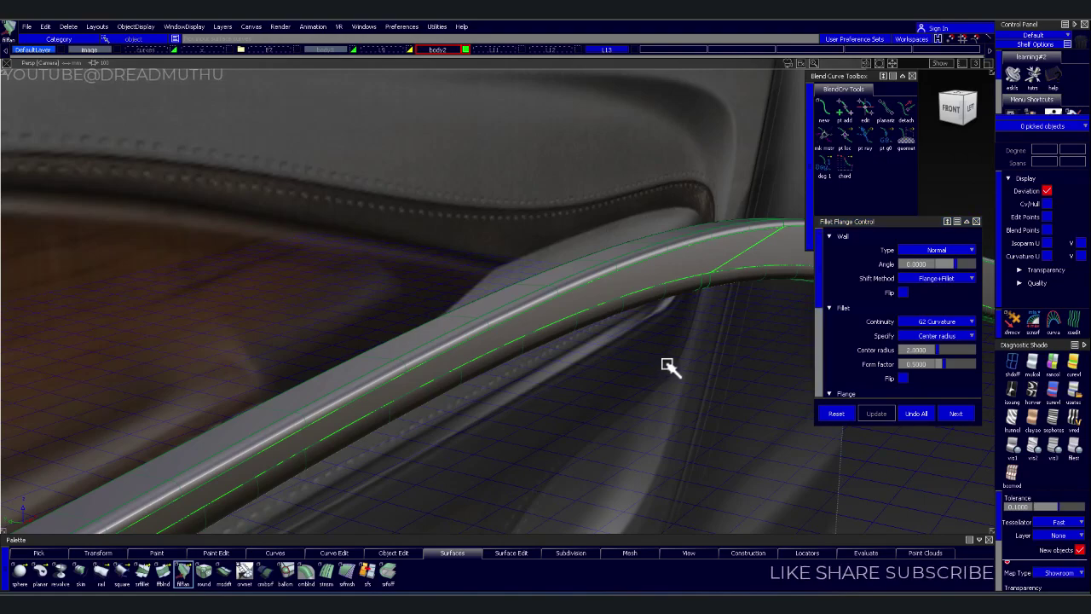
mouse_move(759, 298)
left_mouse_down("alt+shift")
mouse_move(690, 401)
mouse_move(542, 381)
mouse_move(298, 264)
mouse_move(159, 285)
mouse_move(398, 350)
mouse_move(263, 340)
mouse_move(156, 292)
mouse_move(127, 253)
mouse_move(299, 281)
mouse_move(289, 334)
mouse_move(400, 394)
mouse_move(599, 344)
mouse_move(426, 349)
mouse_move(292, 204)
mouse_move(468, 287)
mouse_move(446, 324)
mouse_move(270, 222)
mouse_move(180, 221)
mouse_move(256, 261)
mouse_move(526, 305)
mouse_move(613, 341)
left_mouse_up("alt+shift")
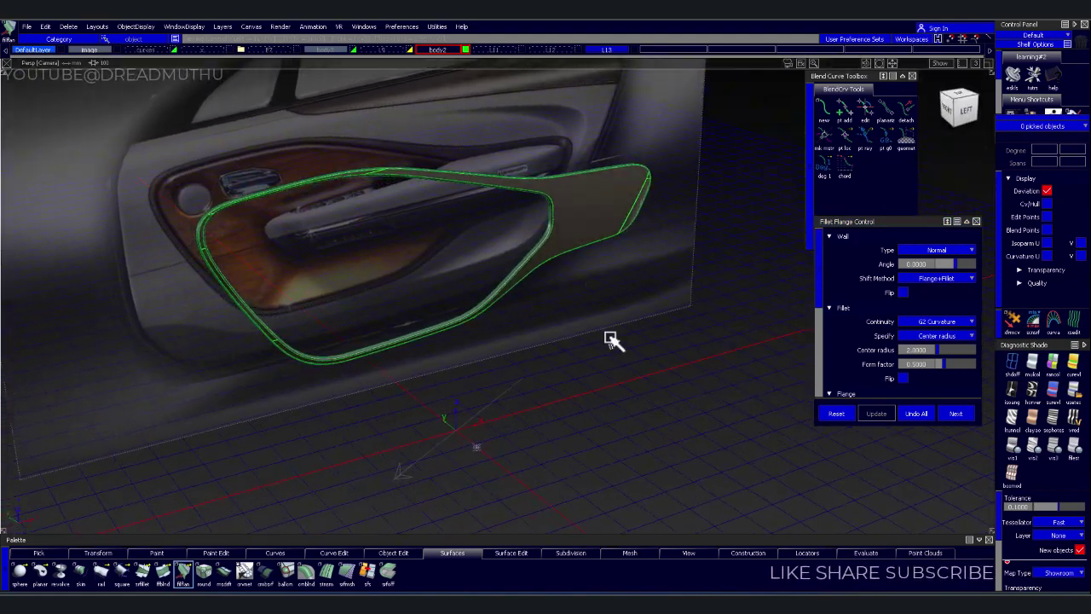
Toggle the body2 layer's visibility, exit Fillet Flange, and orbit toward the door handle
left_click(466, 50)
key("Escape")
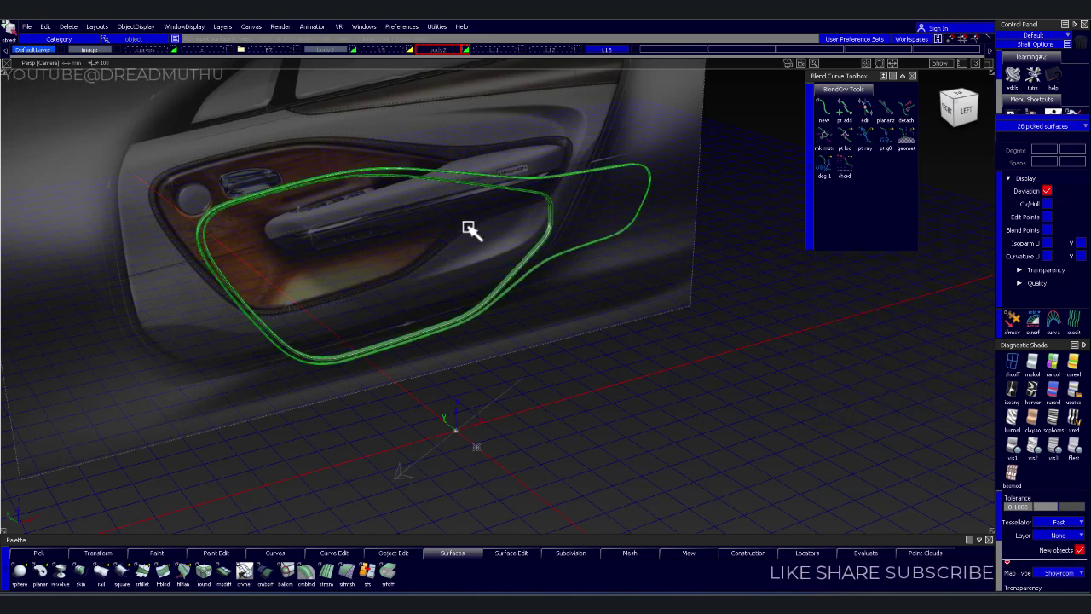
left_click(452, 51)
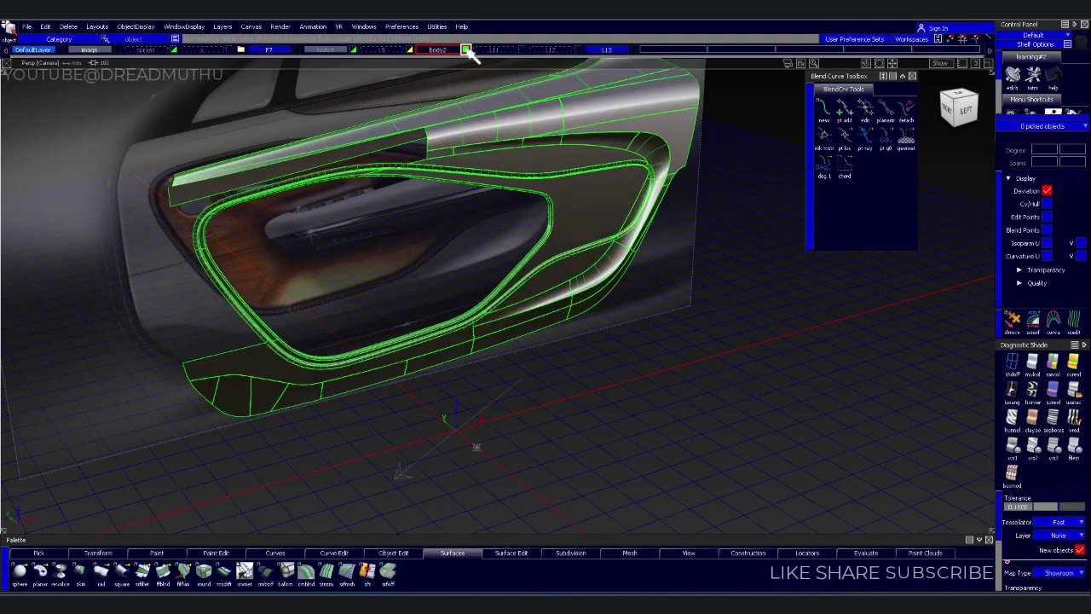
mouse_move(469, 53)
left_mouse_down("alt+shift")
mouse_move(440, 156)
mouse_move(616, 168)
mouse_move(471, 160)
mouse_move(534, 162)
left_mouse_up("alt+shift")
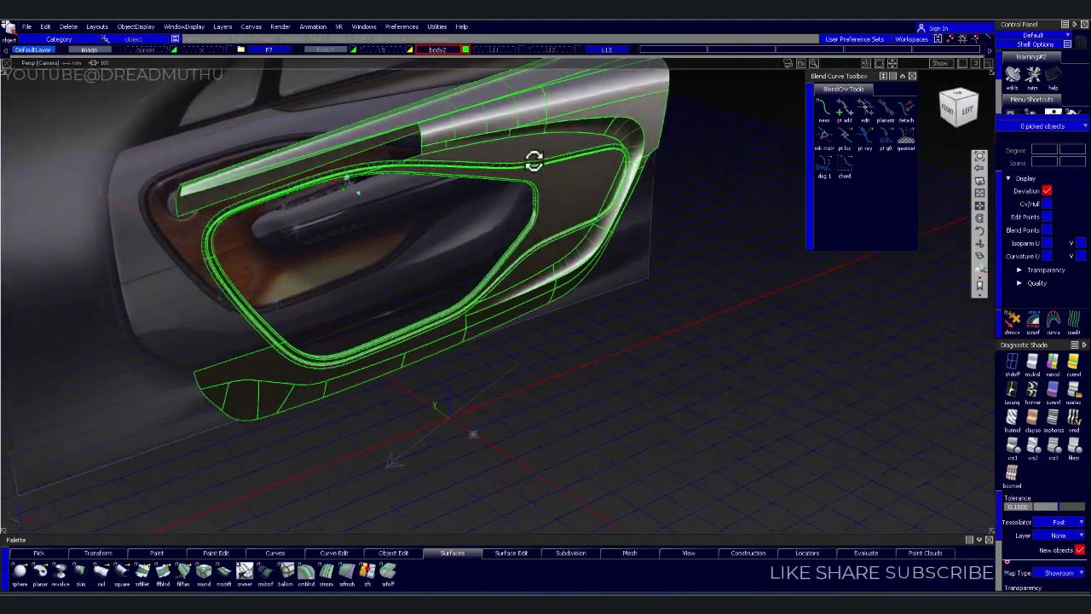
right_click_drag(496, 183, 509, 190, "alt+shift")
mouse_move(509, 191)
left_mouse_down("alt+shift")
mouse_move(628, 221)
mouse_move(529, 214)
mouse_move(409, 146)
mouse_move(504, 117)
mouse_move(487, 154)
left_mouse_up("alt+shift")
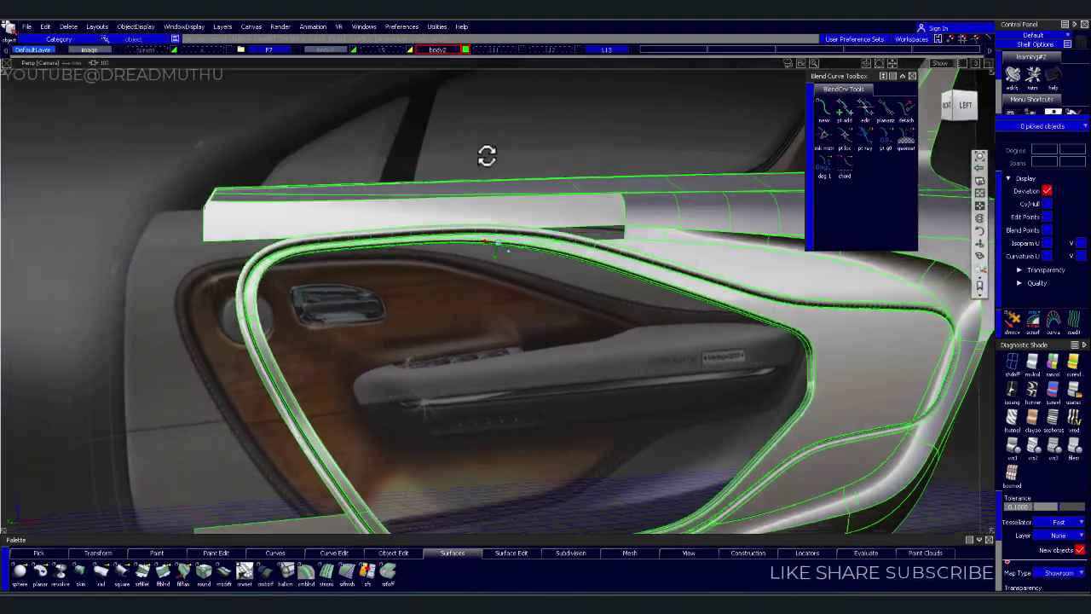
right_click_drag(486, 153, 467, 209, "alt+shift")
mouse_move(468, 209)
left_mouse_down("alt+shift")
mouse_move(443, 190)
mouse_move(217, 227)
mouse_move(333, 250)
mouse_move(178, 244)
mouse_move(86, 224)
mouse_move(93, 194)
mouse_move(402, 241)
mouse_move(520, 236)
mouse_move(596, 258)
mouse_move(738, 253)
mouse_move(794, 233)
mouse_move(656, 226)
left_mouse_up("alt+shift")
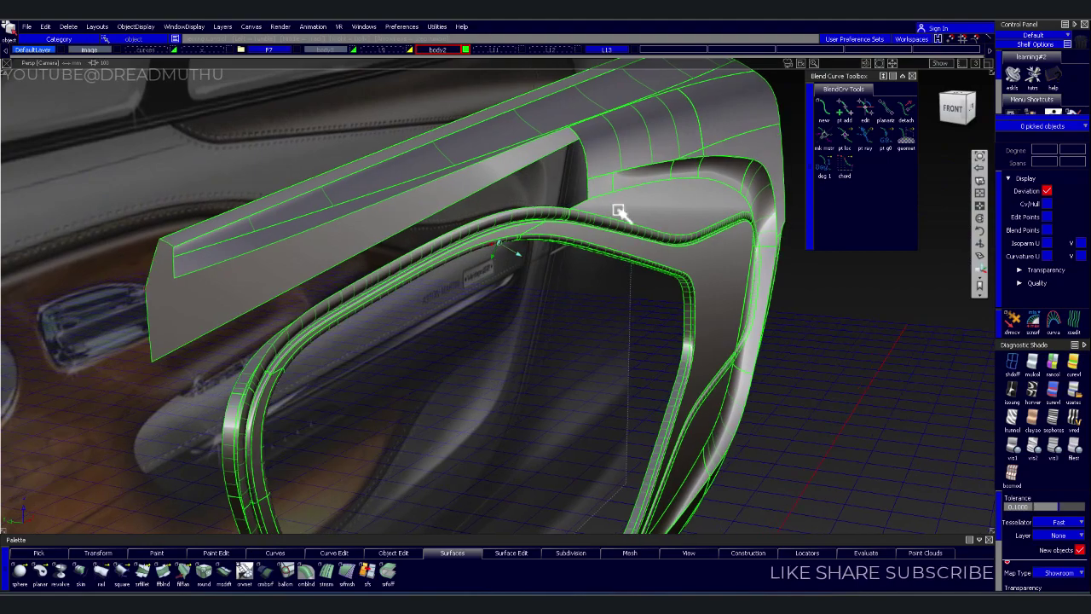
Select the pocket rim trim surface while inspecting the window sill and door opening
mouse_move(351, 179)
left_mouse_down("alt+shift")
mouse_move(253, 297)
mouse_move(380, 219)
mouse_move(288, 166)
mouse_move(200, 156)
mouse_move(136, 196)
mouse_move(151, 229)
mouse_move(189, 265)
mouse_move(88, 236)
mouse_move(166, 191)
mouse_move(261, 216)
mouse_move(276, 245)
mouse_move(244, 264)
mouse_move(122, 210)
mouse_move(89, 172)
mouse_move(54, 217)
mouse_move(99, 246)
mouse_move(225, 278)
mouse_move(191, 261)
left_mouse_up("alt+shift")
mouse_move(375, 234)
left_mouse_down("alt+shift")
mouse_move(401, 248)
mouse_move(285, 312)
mouse_move(467, 265)
left_mouse_up("alt+shift")
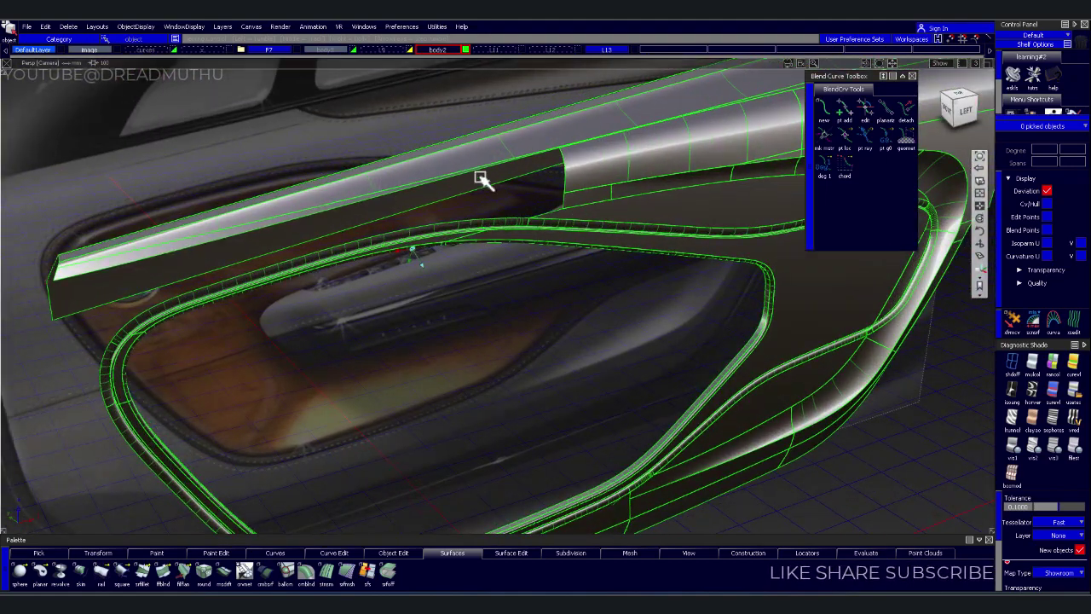
mouse_move(515, 261)
right_mouse_down("alt+shift")
mouse_move(548, 244)
mouse_move(599, 260)
right_mouse_up("alt+shift")
mouse_move(592, 281)
left_mouse_down("alt+shift")
mouse_move(500, 248)
mouse_move(546, 253)
left_mouse_up("alt+shift")
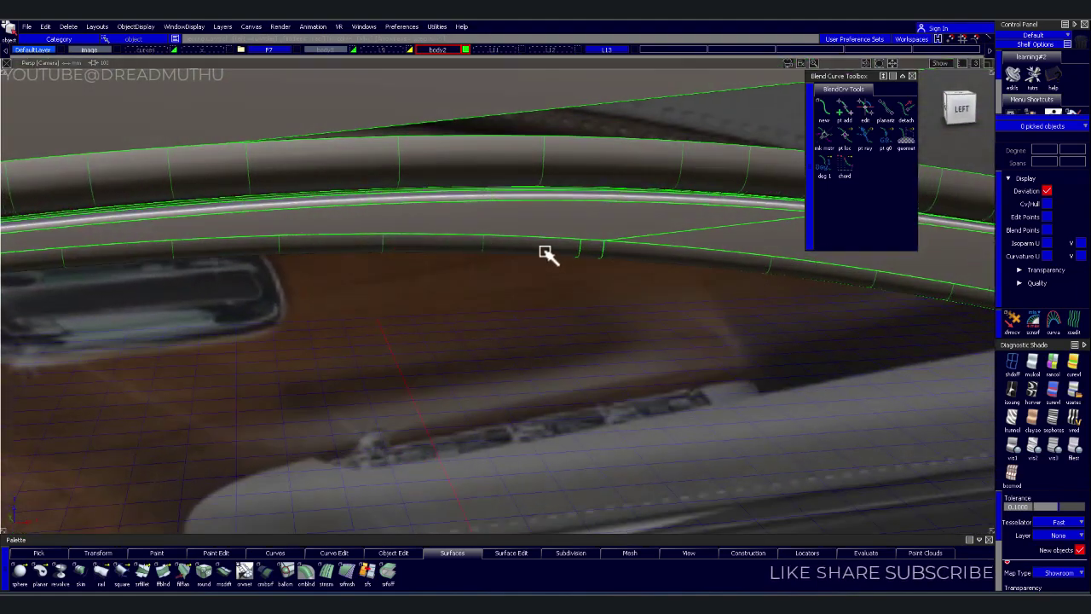
left_click(577, 220)
left_click_drag(633, 250, 568, 304, "alt+shift")
mouse_move(567, 305)
middle_mouse_down("alt+shift")
mouse_move(526, 298)
mouse_move(551, 285)
mouse_move(407, 285)
middle_mouse_up("alt+shift")
mouse_move(407, 285)
left_mouse_down("alt+shift")
mouse_move(322, 234)
mouse_move(324, 213)
mouse_move(353, 255)
mouse_move(448, 295)
mouse_move(400, 295)
left_mouse_up("alt+shift")
mouse_move(400, 295)
right_mouse_down("alt+shift")
mouse_move(497, 347)
mouse_move(368, 358)
right_mouse_up("alt+shift")
middle_click_drag(369, 358, 478, 339, "alt+shift")
mouse_move(477, 338)
right_mouse_down("alt+shift")
mouse_move(487, 338)
mouse_move(494, 286)
right_mouse_up("alt+shift")
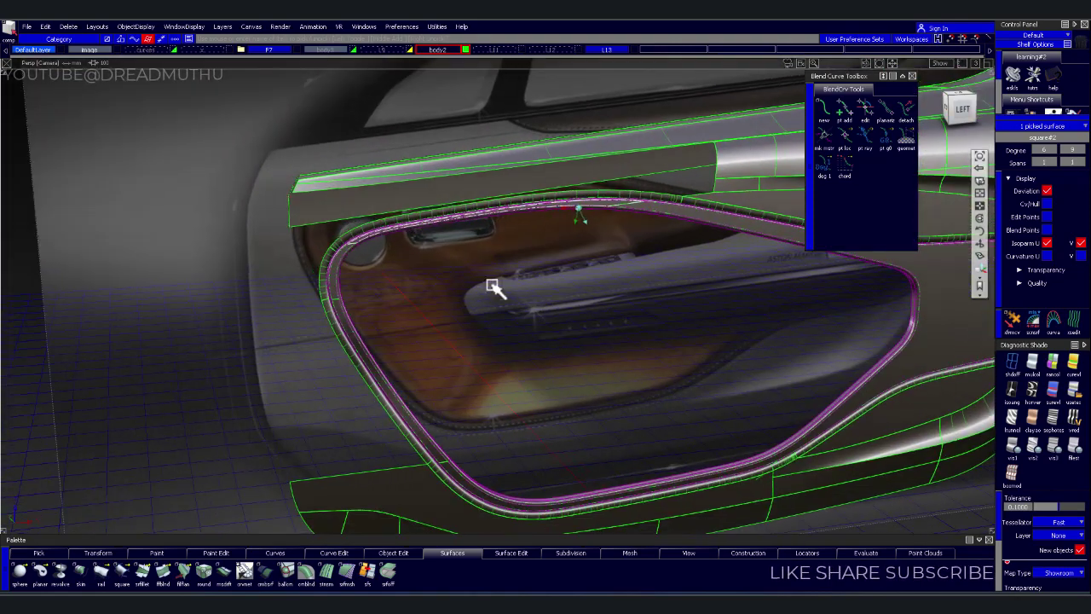
Review the upper trim edge, then hide the door surface panels layer
right_click_drag(293, 331, 402, 287, "alt+shift")
mouse_move(402, 288)
middle_mouse_down("alt+shift")
mouse_move(503, 288)
mouse_move(318, 330)
mouse_move(414, 324)
mouse_move(253, 317)
middle_mouse_up("alt+shift")
mouse_move(253, 317)
right_mouse_down("alt+shift")
mouse_move(458, 292)
mouse_move(414, 275)
mouse_move(480, 282)
mouse_move(536, 253)
mouse_move(432, 298)
mouse_move(463, 344)
right_mouse_up("alt+shift")
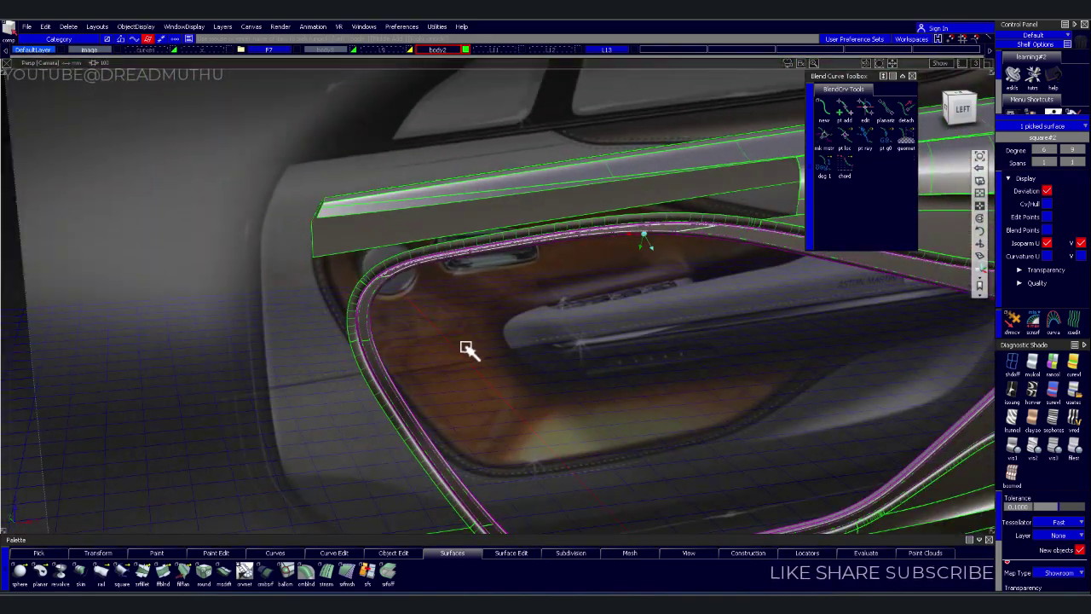
mouse_move(492, 307)
left_mouse_down("alt+shift")
mouse_move(282, 338)
mouse_move(460, 309)
mouse_move(348, 212)
mouse_move(460, 304)
mouse_move(497, 309)
left_mouse_up("alt+shift")
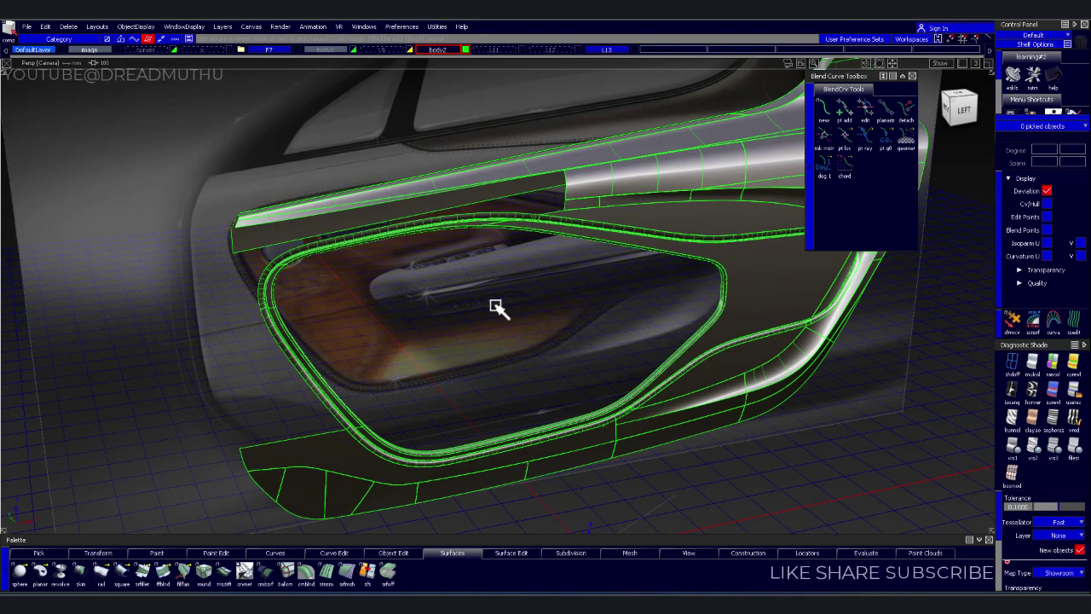
mouse_move(493, 350)
left_mouse_down("alt+shift")
mouse_move(502, 346)
mouse_move(336, 298)
mouse_move(463, 251)
left_mouse_up("alt+shift")
left_click(294, 49)
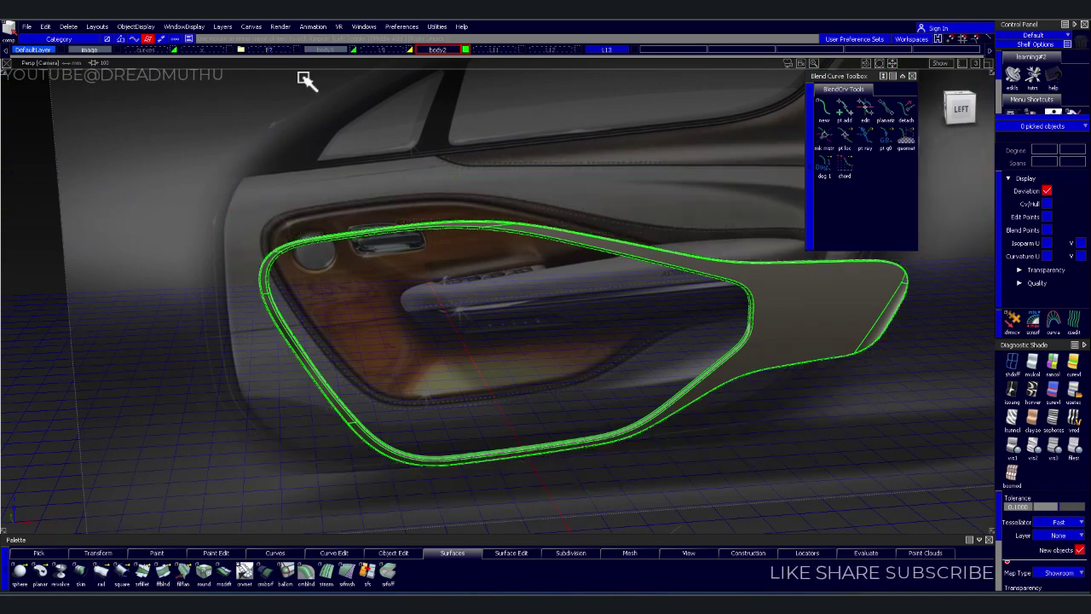
Show body3, hide the body2 trim surfaces and switch to the Left ortho view
right_click_drag(523, 206, 633, 258, "alt+shift")
mouse_move(633, 258)
left_mouse_down("alt+shift")
mouse_move(428, 195)
mouse_move(492, 176)
mouse_move(584, 248)
mouse_move(554, 91)
left_mouse_up("alt+shift")
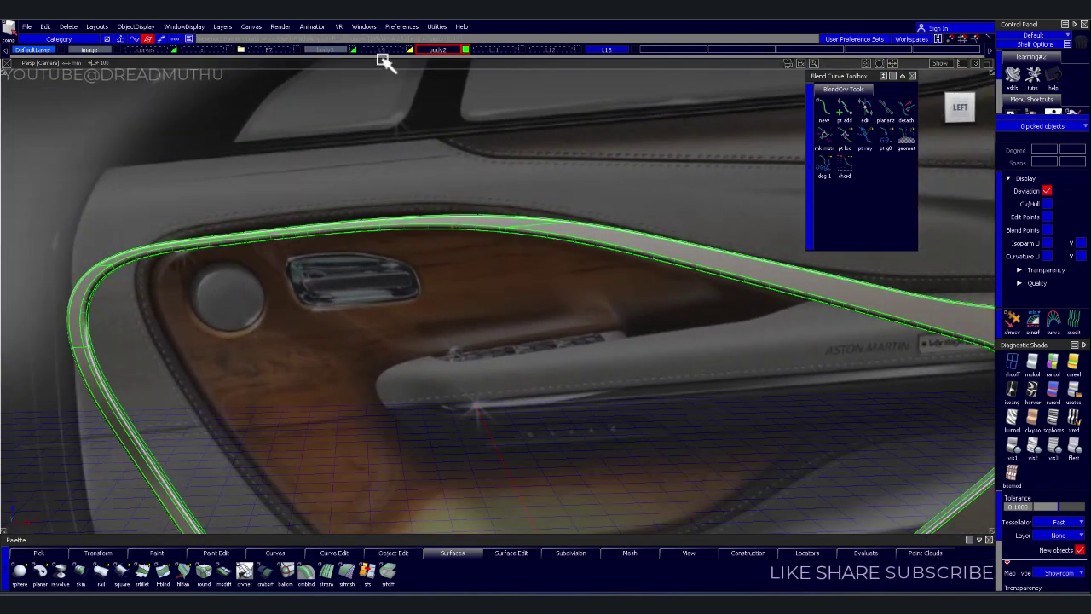
left_click(352, 48)
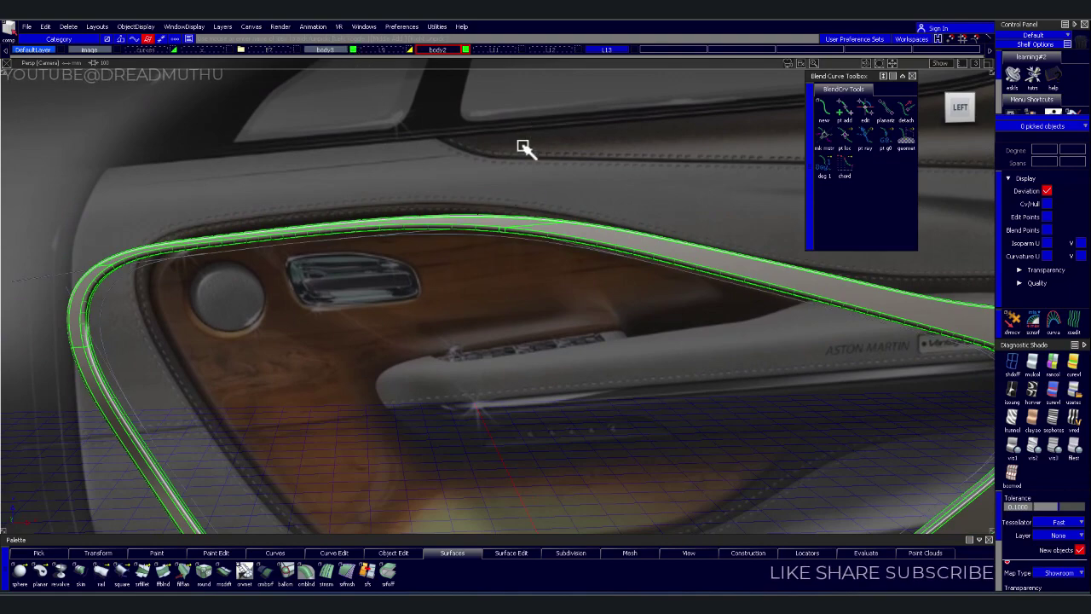
left_click(466, 49)
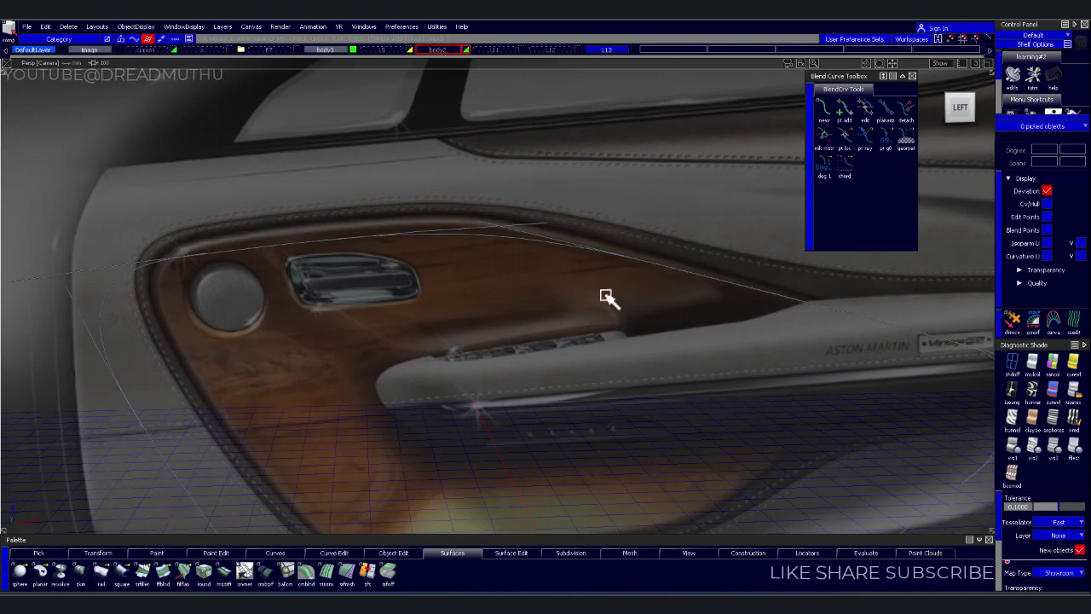
left_click(956, 114)
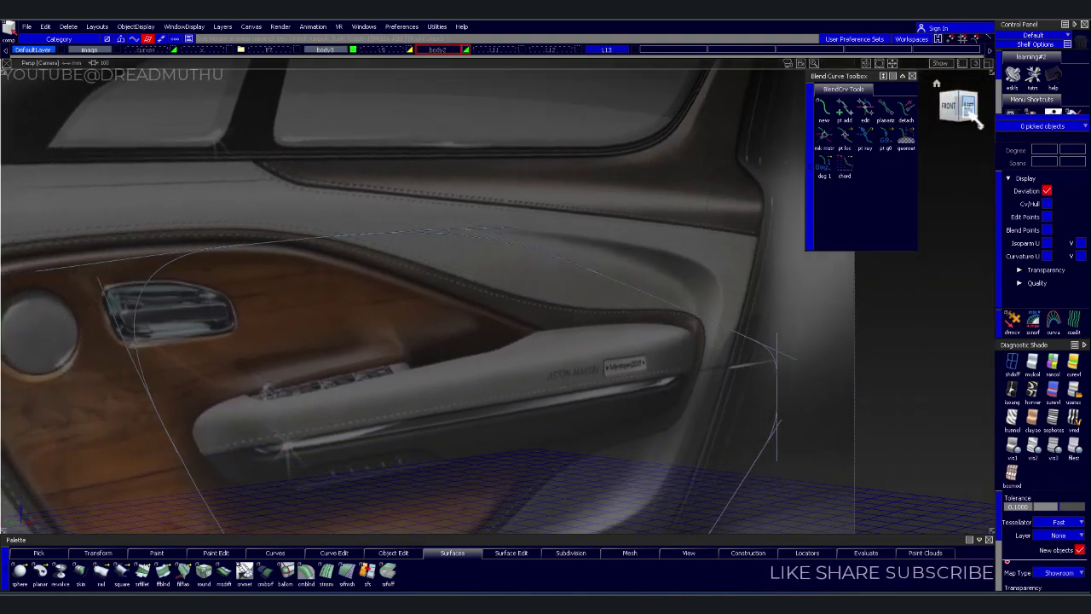
left_click(964, 106)
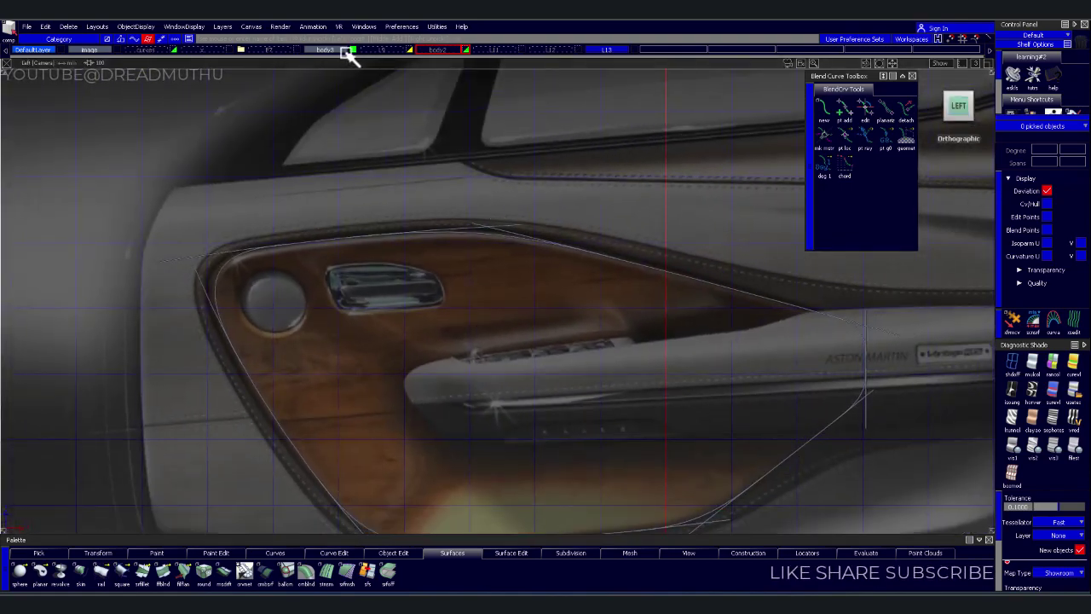
Pick the body3 curves and set their layer colour to green
left_click(335, 50)
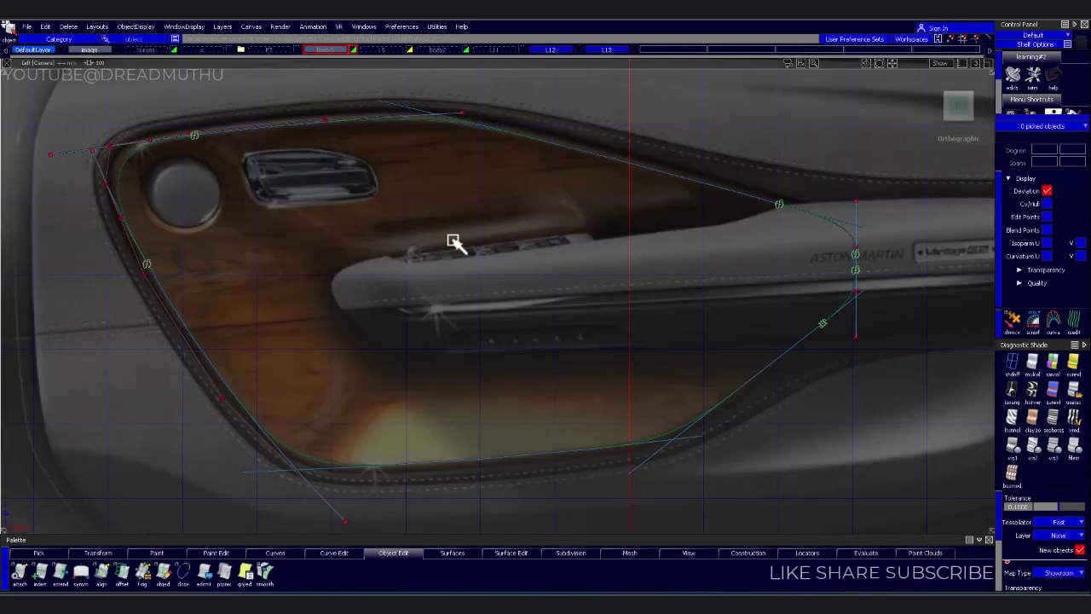
scroll(452, 242, "down", 3)
scroll(492, 219, "up", 1)
scroll(534, 239, "up", 1)
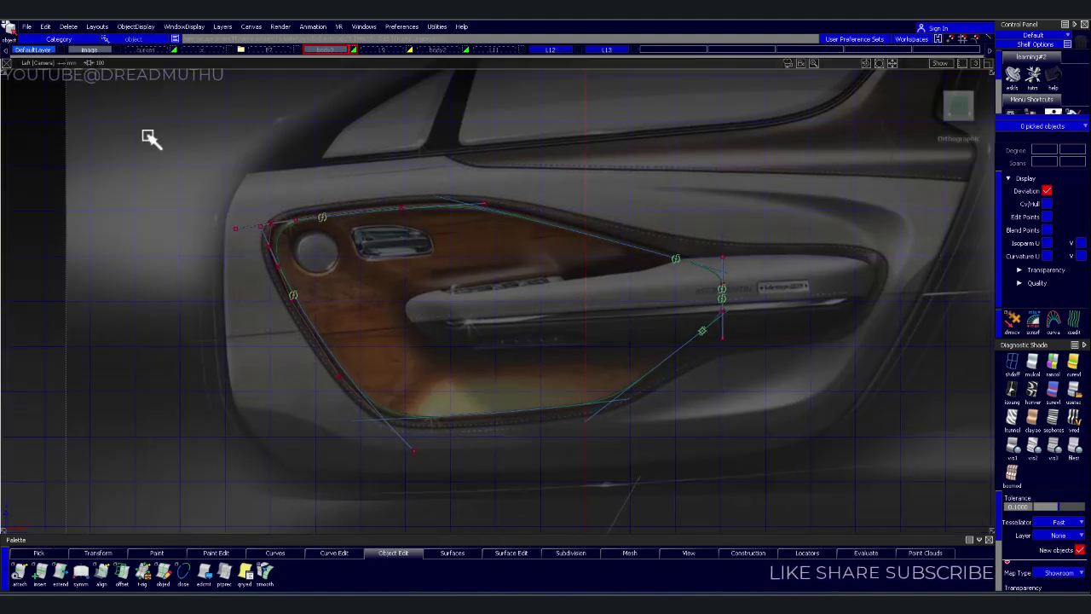
left_click_drag(149, 136, 985, 522)
right_click(559, 49)
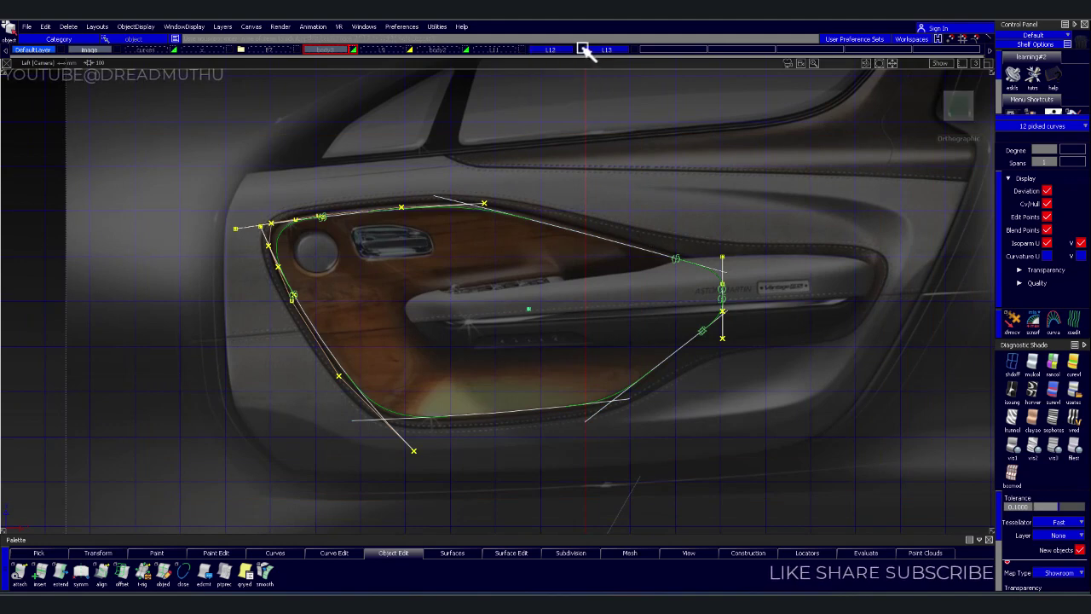
left_click(584, 49)
left_click(629, 42)
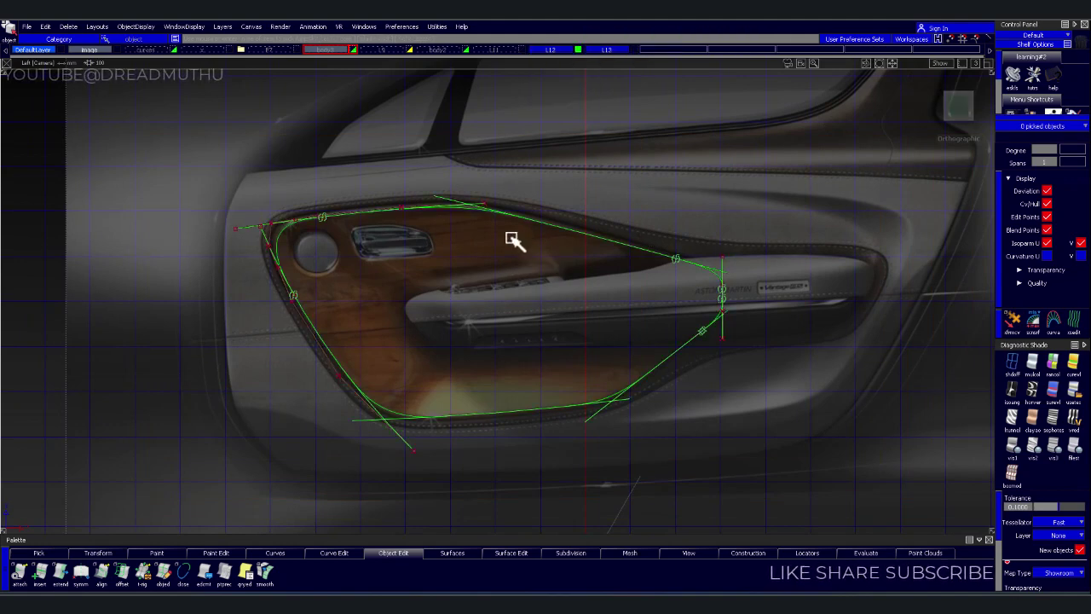
Reframe the door panel and select all twelve door-pocket curves, then clear the selection
left_click_drag(511, 239, 521, 254, "alt+shift")
right_click_drag(521, 254, 531, 248, "alt+shift")
middle_click_drag(487, 200, 507, 272, "alt+shift")
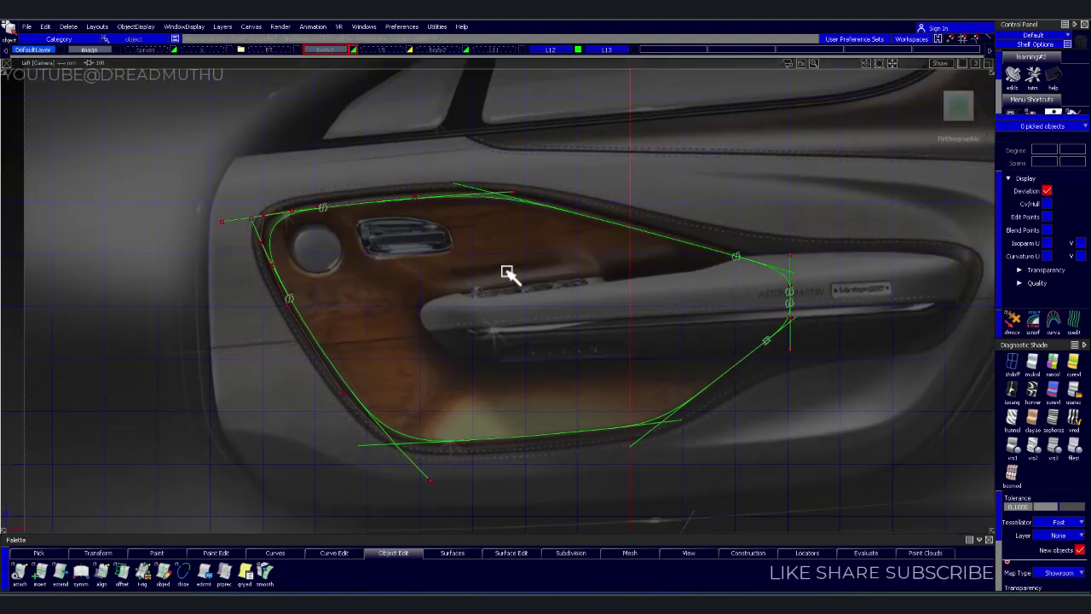
scroll(487, 274, "up", 1)
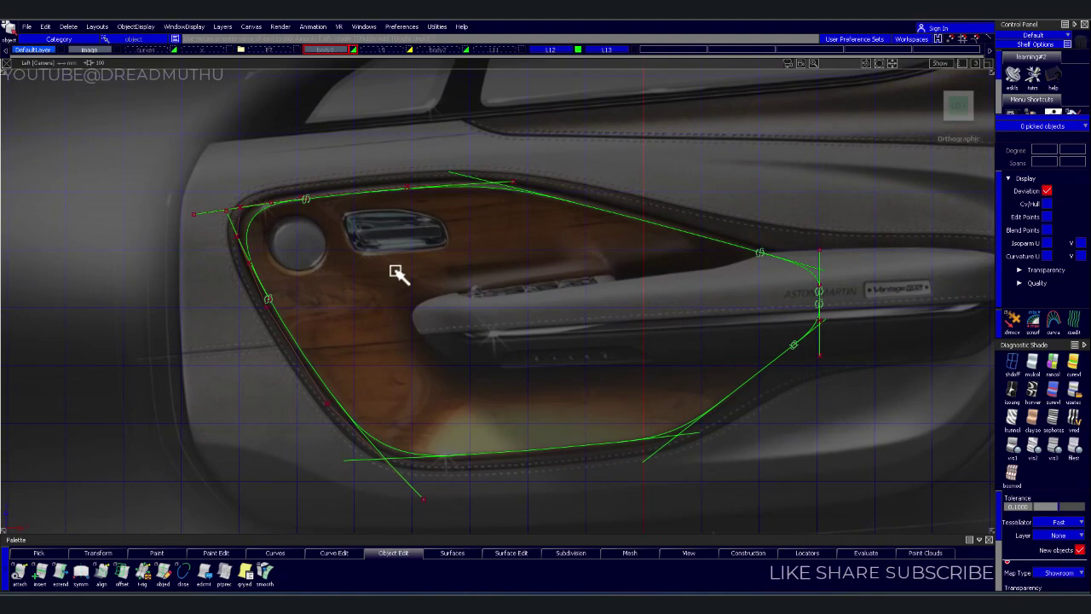
scroll(363, 290, "up", 1)
scroll(417, 295, "up", 1)
scroll(452, 287, "up", 1)
scroll(424, 332, "up", 1)
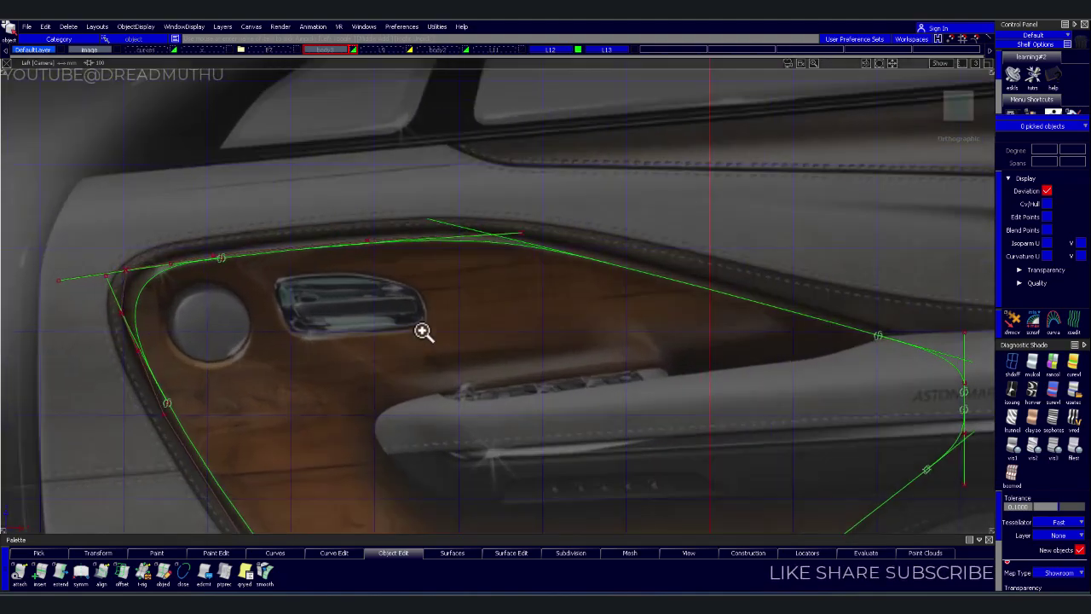
scroll(460, 333, "up", 2)
scroll(477, 320, "up", 2)
scroll(464, 306, "up", 2)
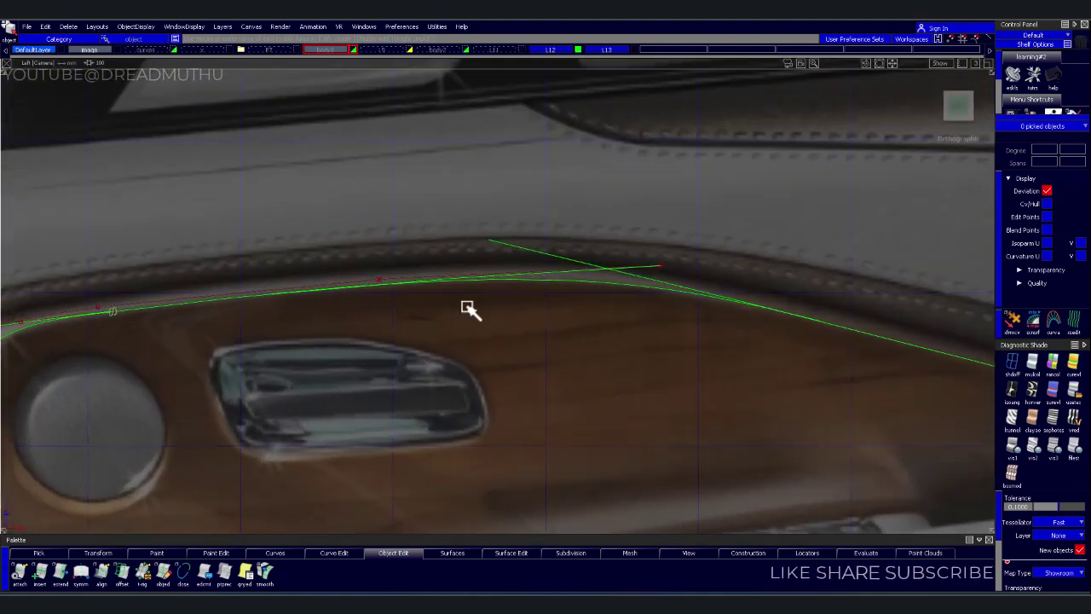
left_click(613, 285)
scroll(600, 329, "down", 5)
scroll(487, 333, "down", 5)
scroll(443, 328, "down", 1)
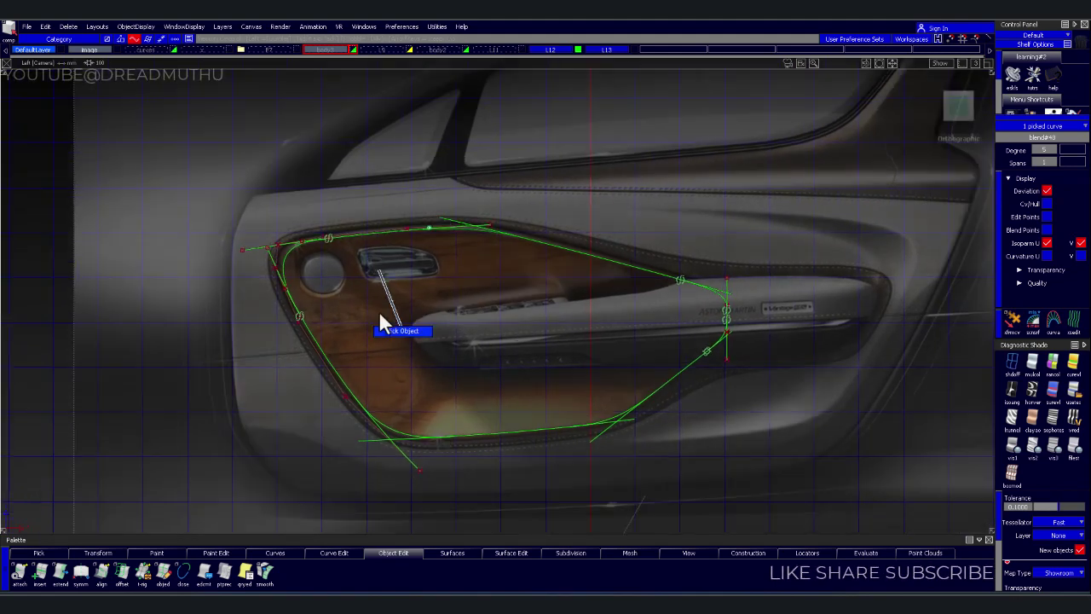
left_click_drag(153, 128, 807, 477)
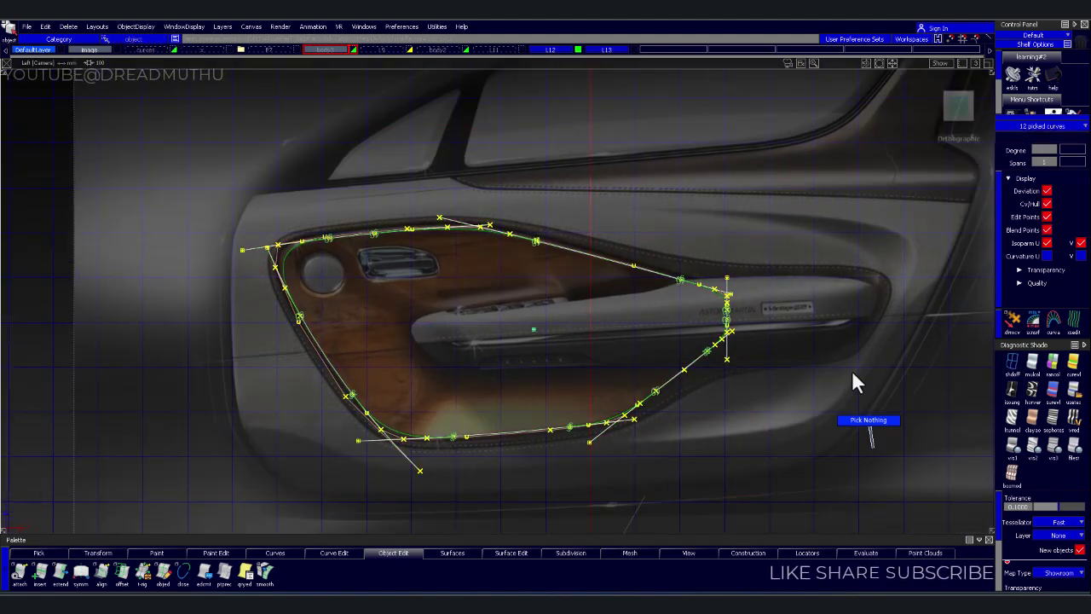
left_click(858, 384)
Deselect the curves and make the body2 trim rim layer visible again
scroll(685, 394, "up", 2)
scroll(523, 343, "down", 2)
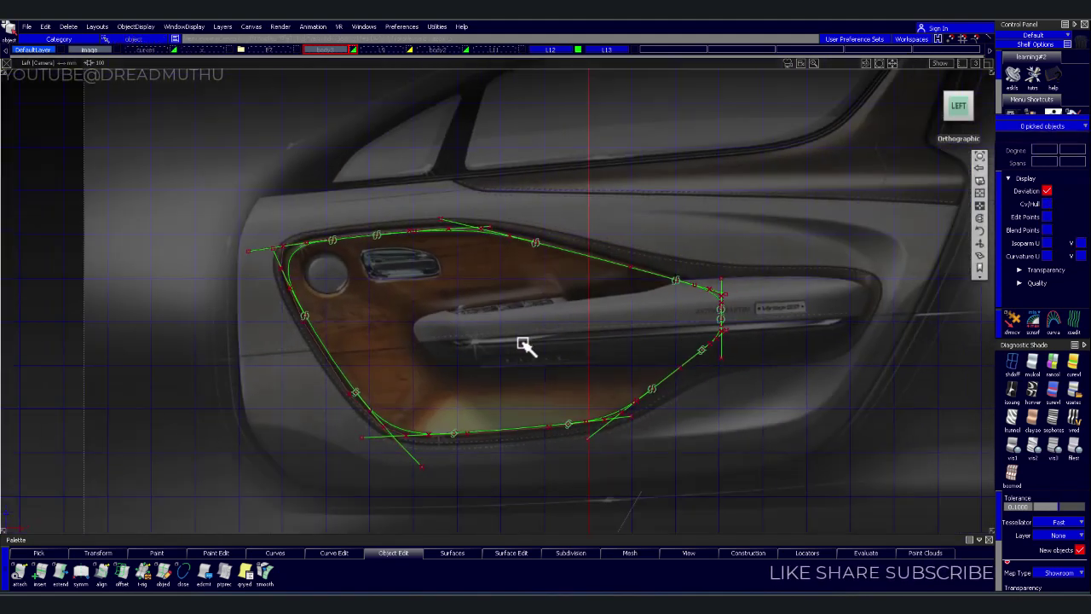
scroll(476, 244, "up", 2)
scroll(563, 214, "up", 2)
scroll(591, 341, "up", 1)
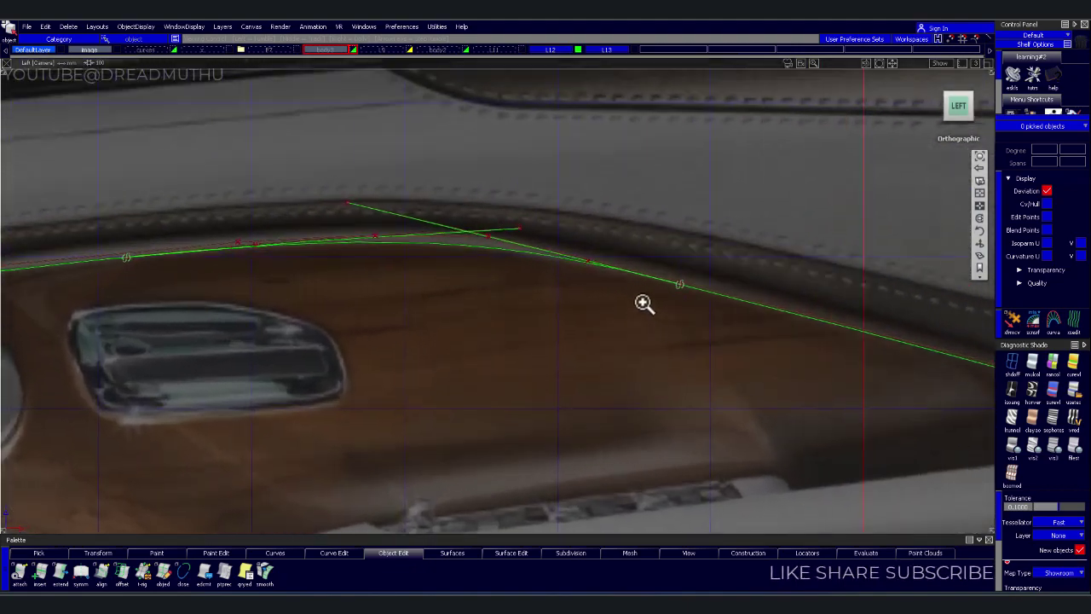
scroll(580, 314, "down", 2)
scroll(518, 339, "down", 1)
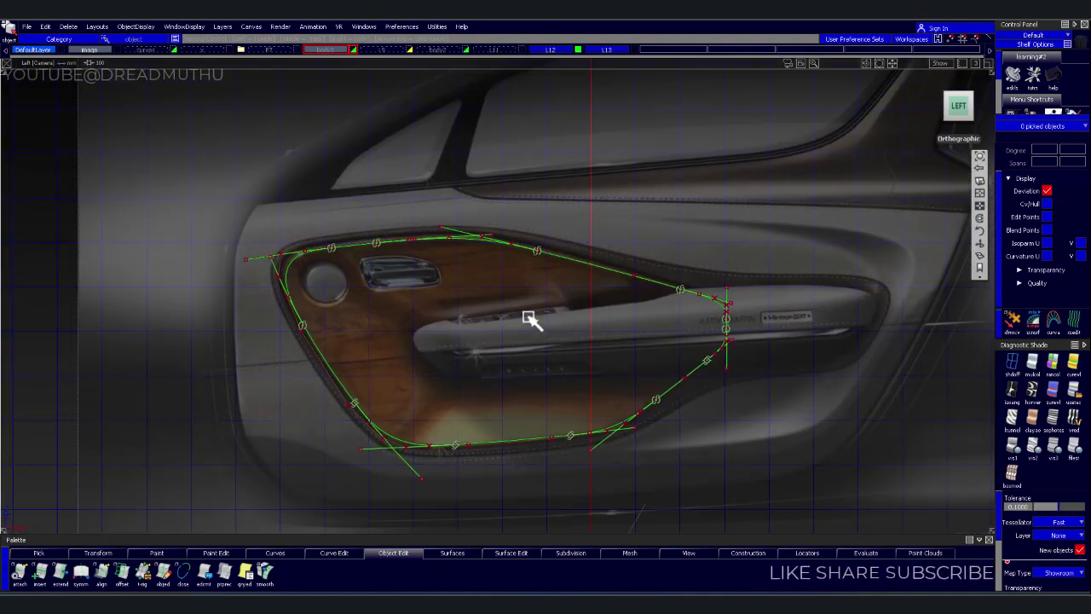
left_click(689, 366)
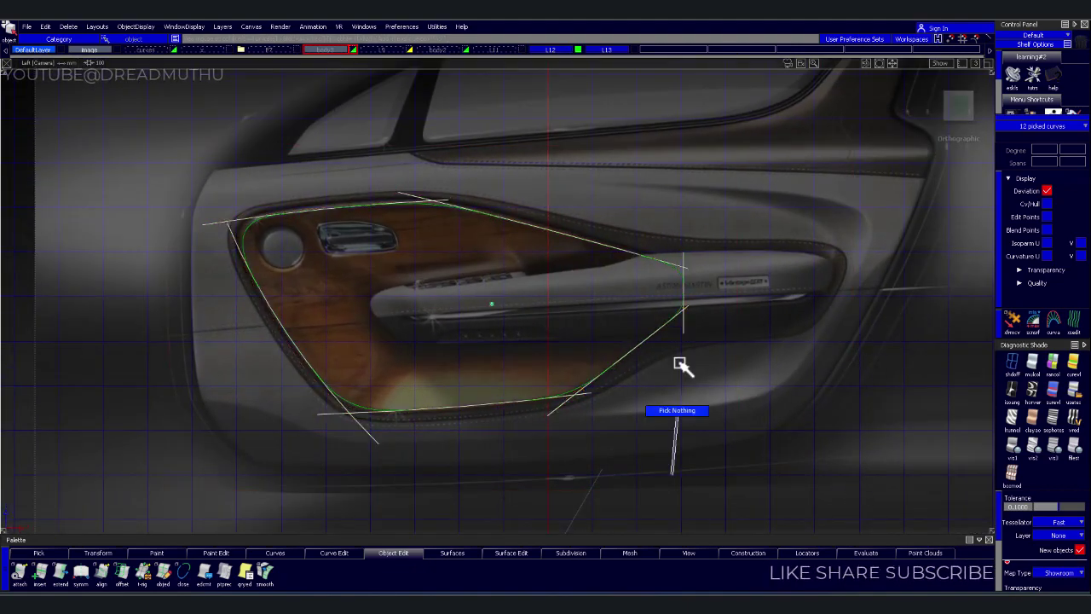
scroll(699, 414, "up", 2)
scroll(699, 413, "up", 2)
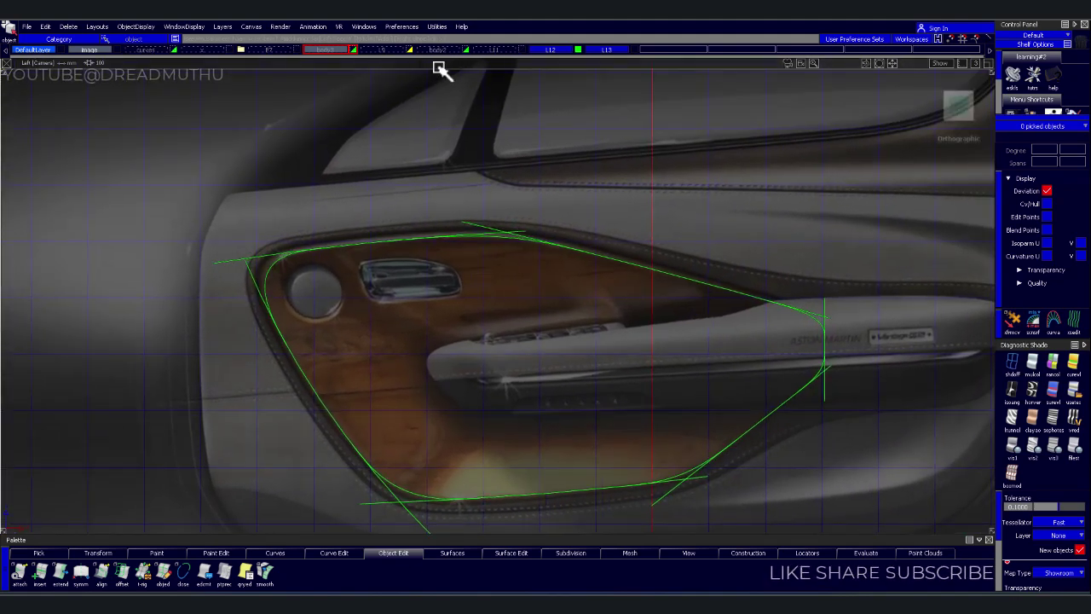
left_click(465, 51)
scroll(431, 261, "up", 2)
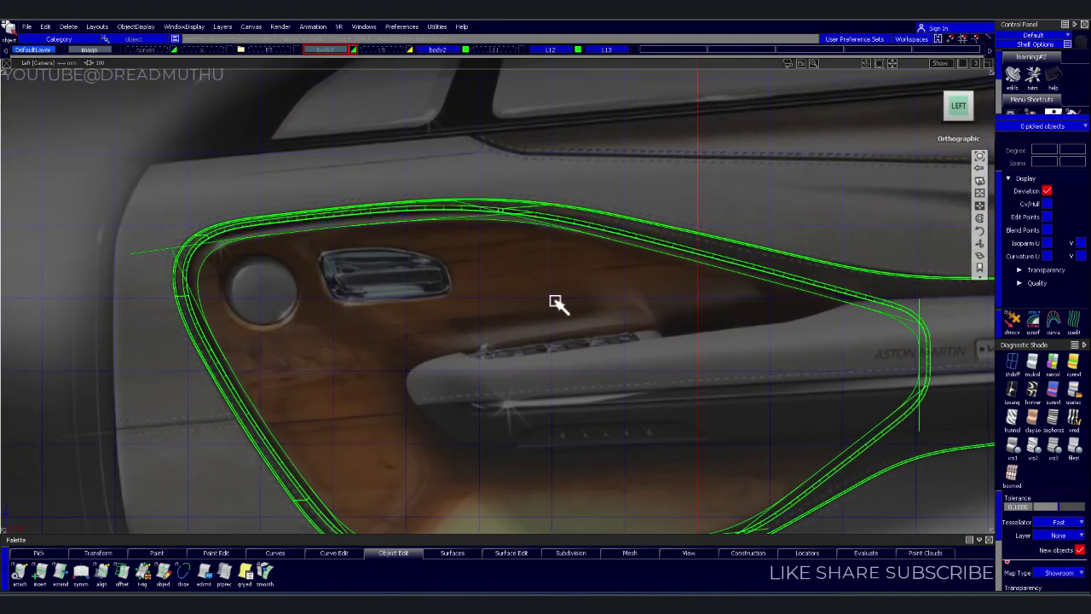
Turn on diagnostic shading for the door panel
left_click(1074, 390)
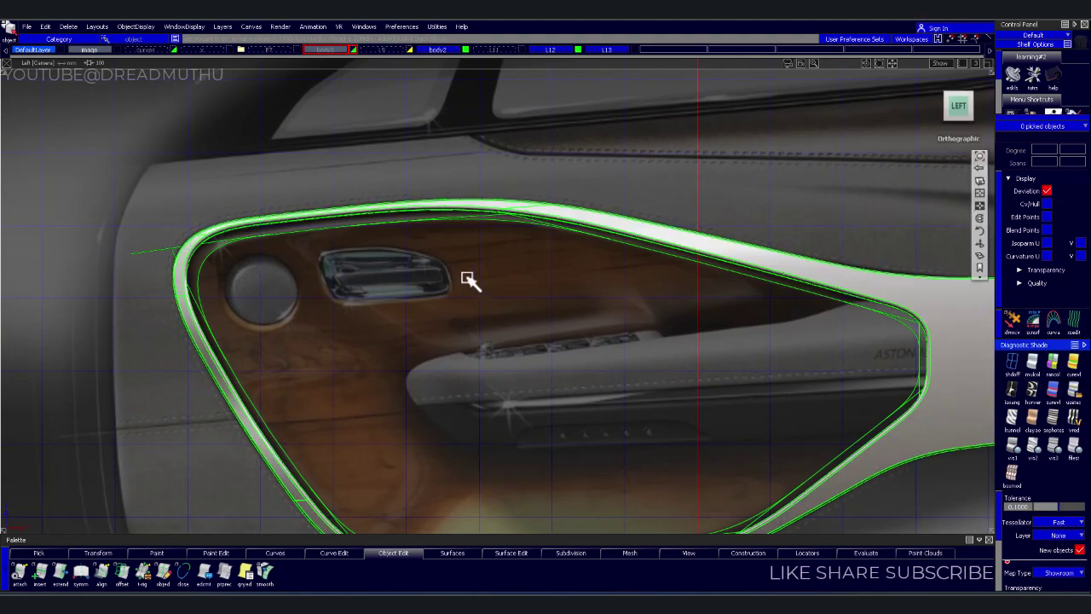
scroll(495, 264, "up", 2)
scroll(529, 268, "up", 2)
scroll(562, 332, "up", 2)
scroll(573, 365, "up", 2)
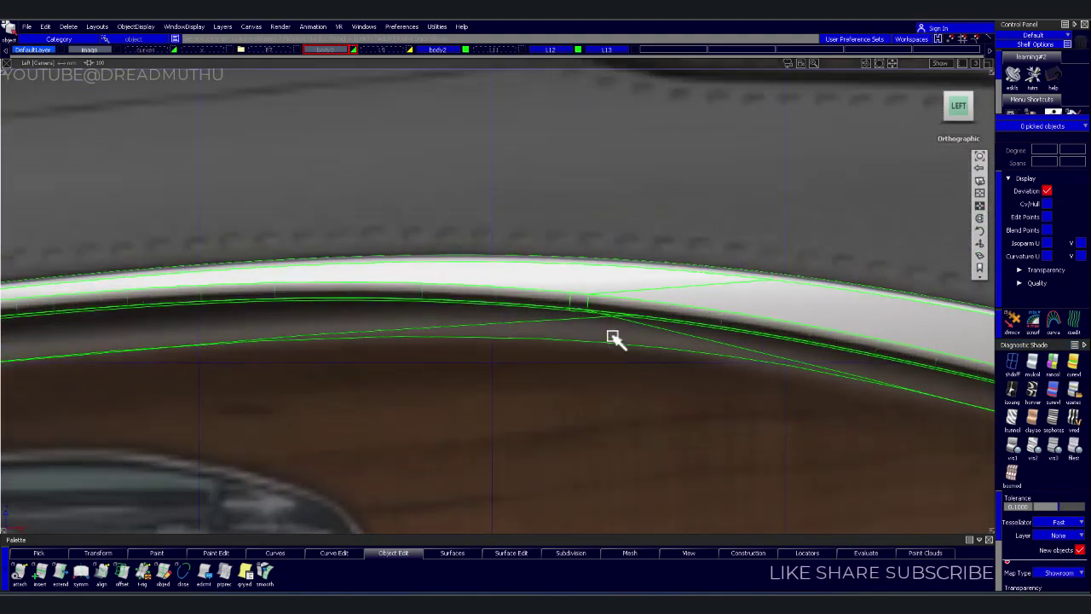
Pick the three trim rim surfaces and shade them with Ctrl+Alt+S
left_click(582, 289)
left_click(766, 307)
scroll(663, 395, "down", 5)
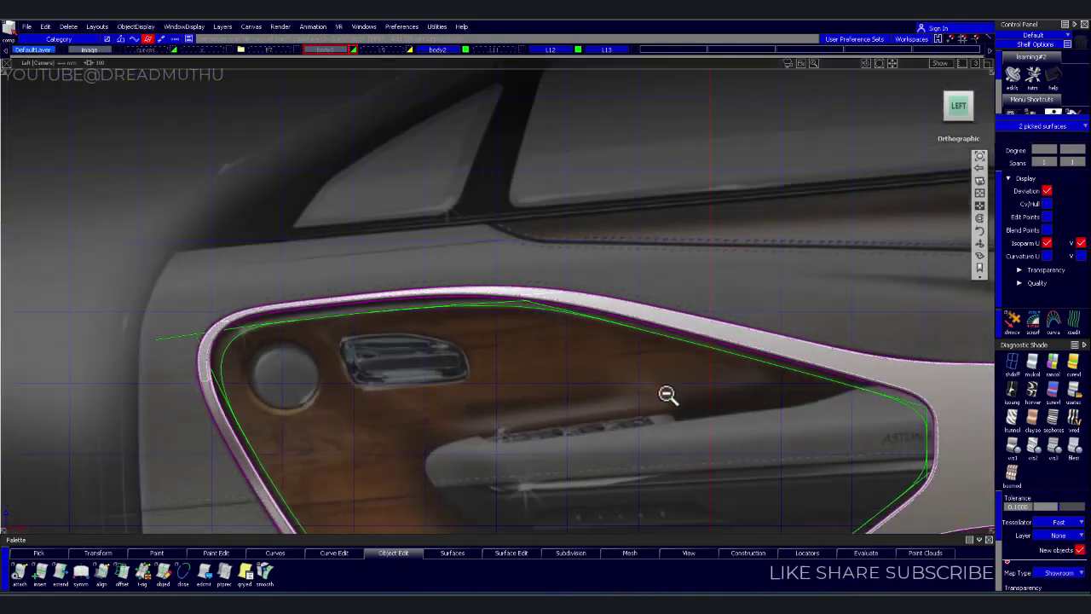
middle_click_drag(663, 395, 686, 241, "alt+shift")
scroll(685, 241, "up", 2)
scroll(702, 231, "up", 2)
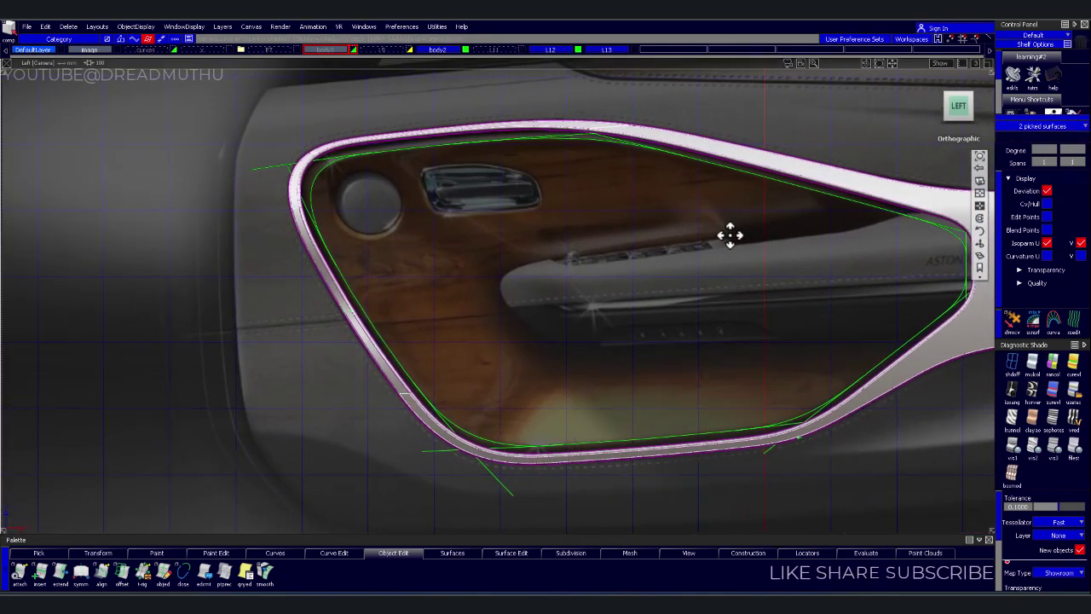
scroll(558, 290, "up", 3)
scroll(631, 250, "up", 3)
left_click(408, 324)
key("ctrl+alt+s")
right_click(341, 51)
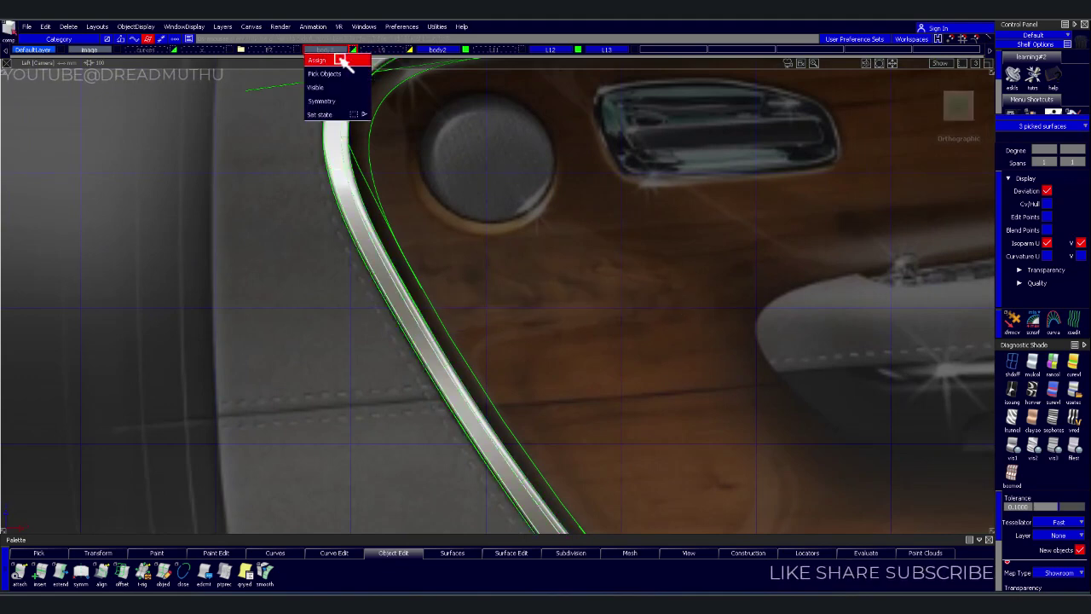
Deselect the trim surfaces, hide body2 and show the body1 and body3 layers
left_click(348, 57)
left_click(468, 50)
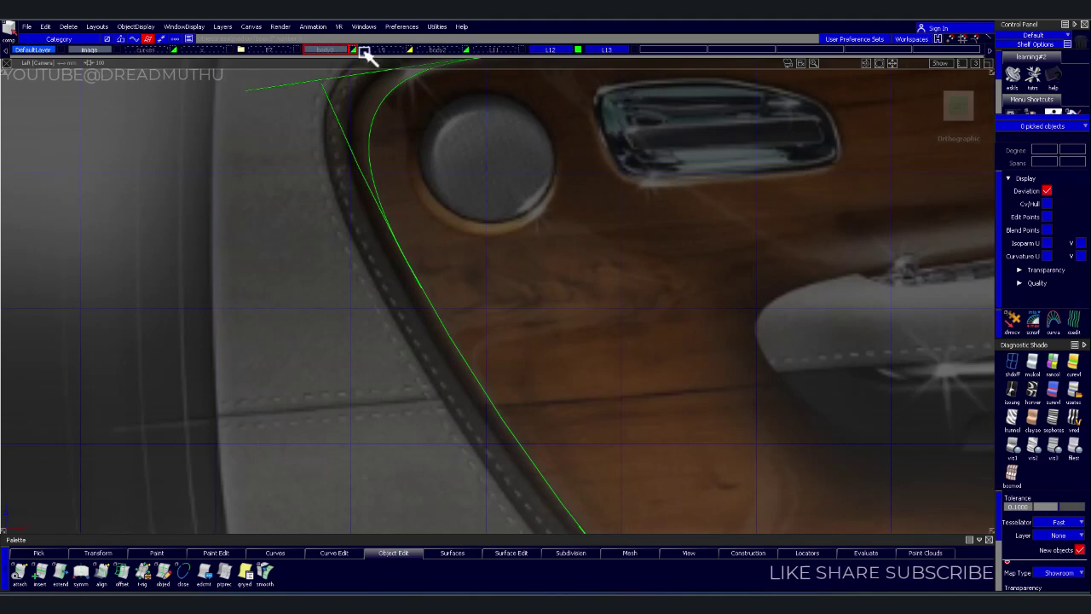
left_click(356, 49)
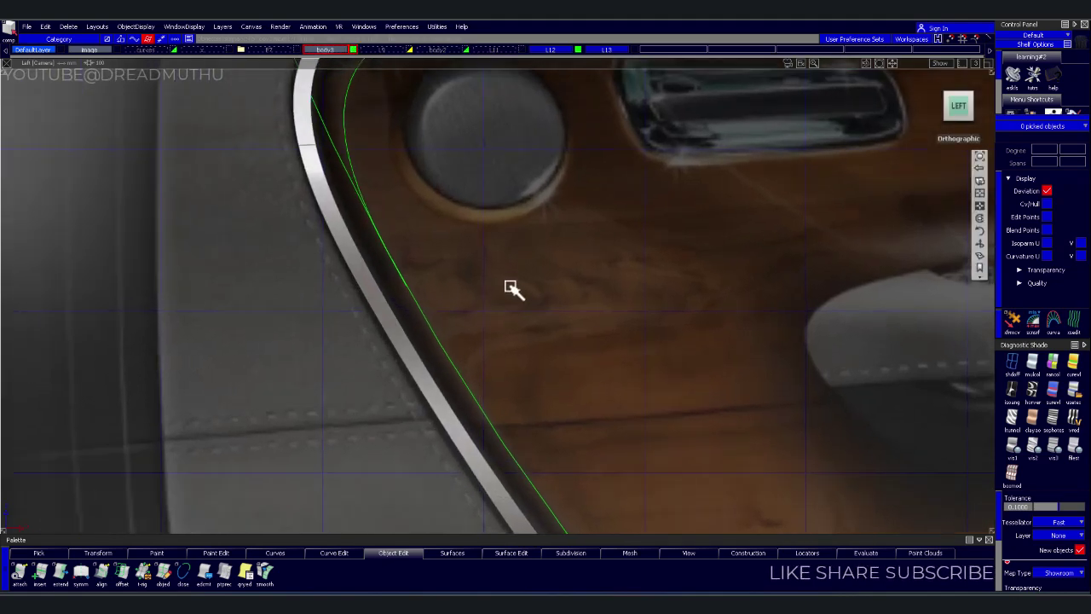
middle_click_drag(467, 299, 474, 297, "alt+shift")
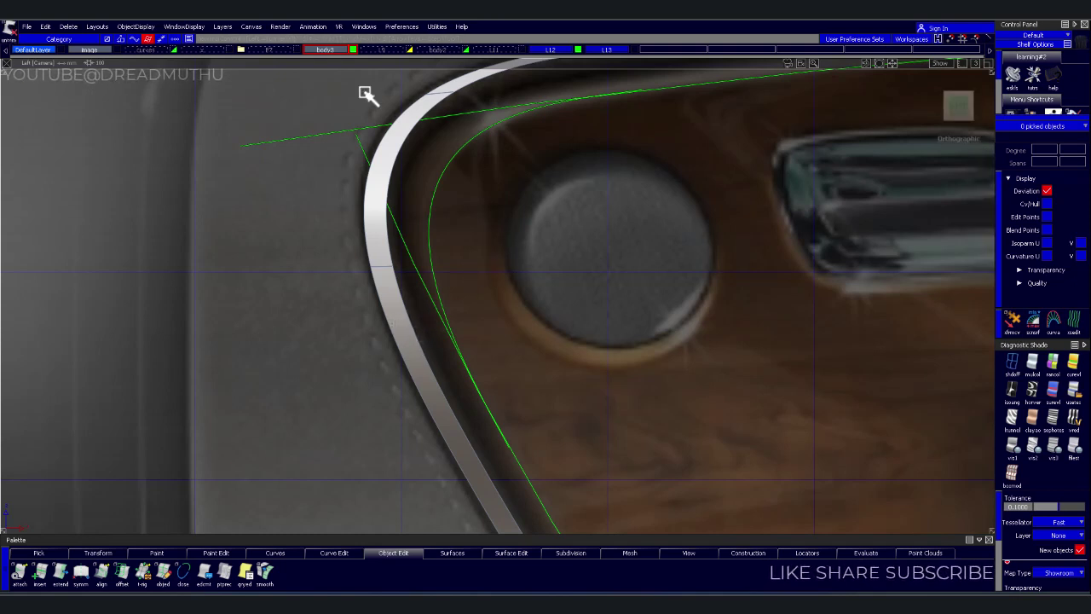
left_click(328, 49)
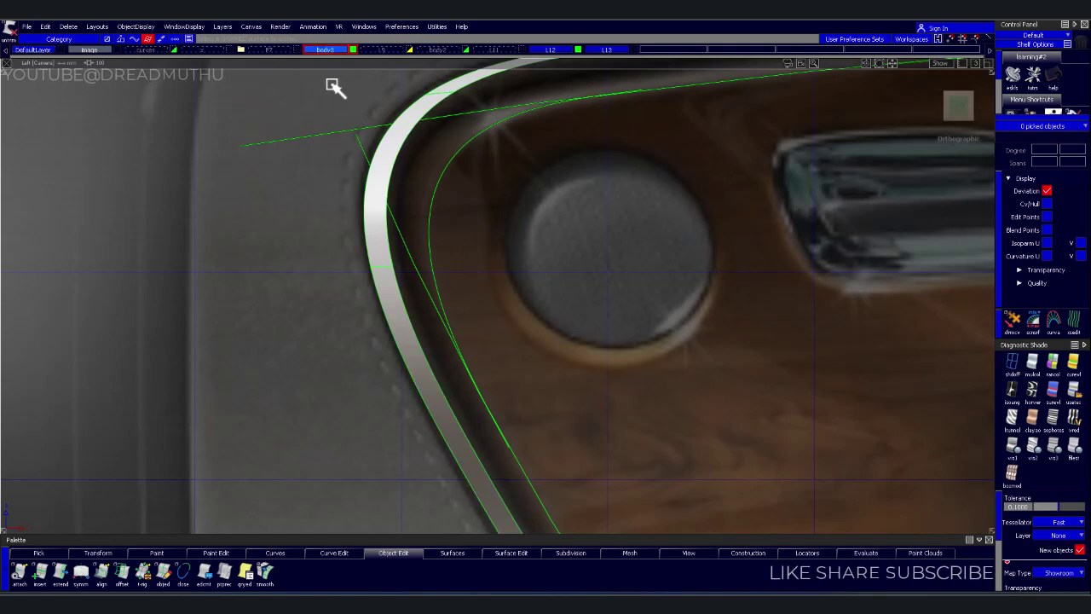
Build a new surface across the upper area from the trim rim corner
left_click(421, 370)
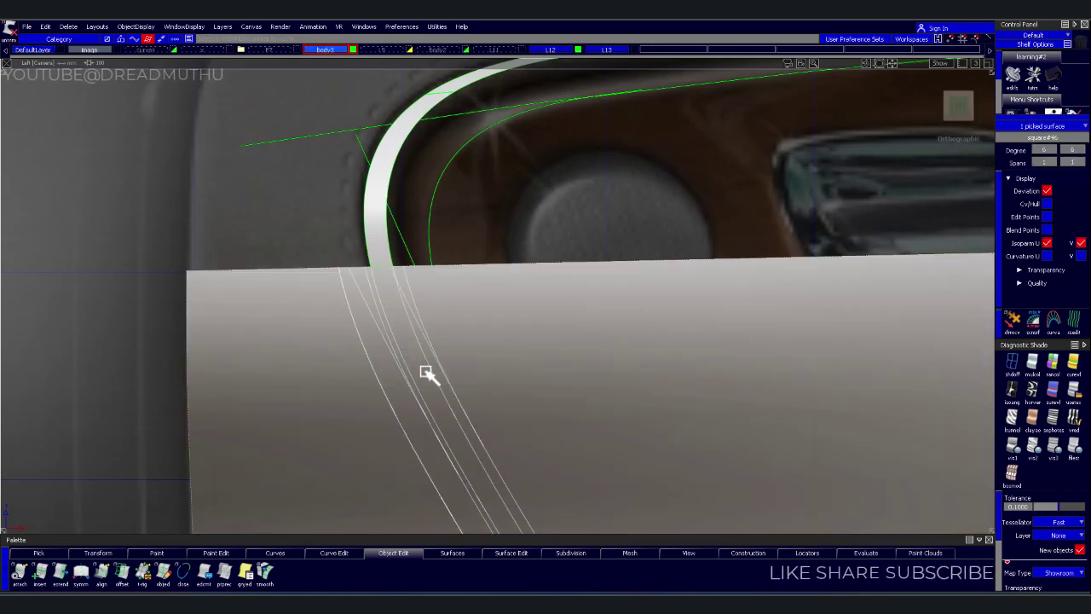
left_click(383, 225)
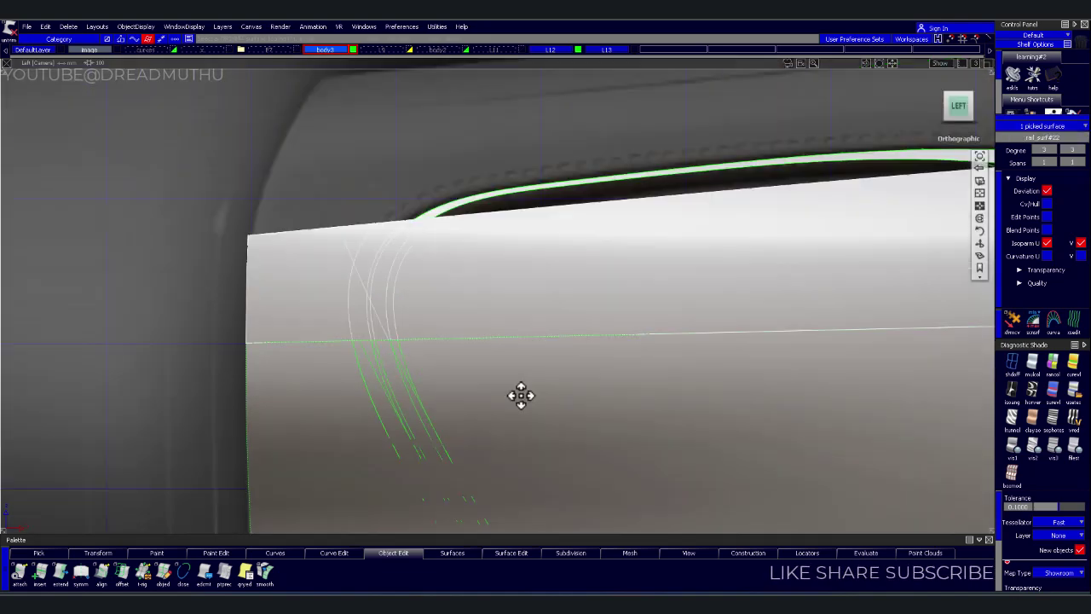
scroll(563, 267, "up", 5)
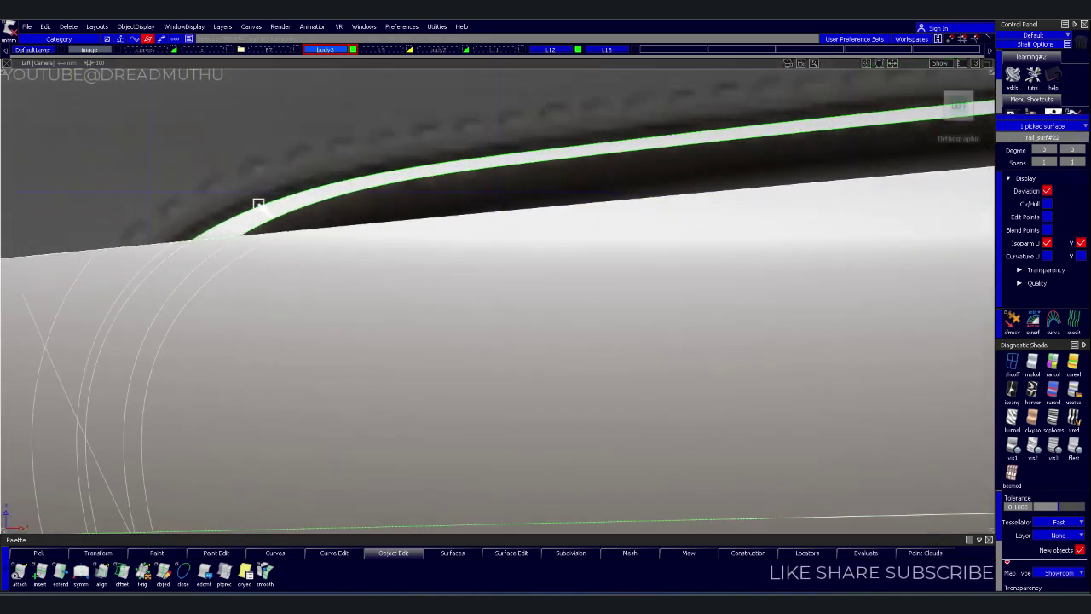
scroll(341, 298, "up", 2)
middle_click_drag(329, 332, 20, 280, "alt+shift")
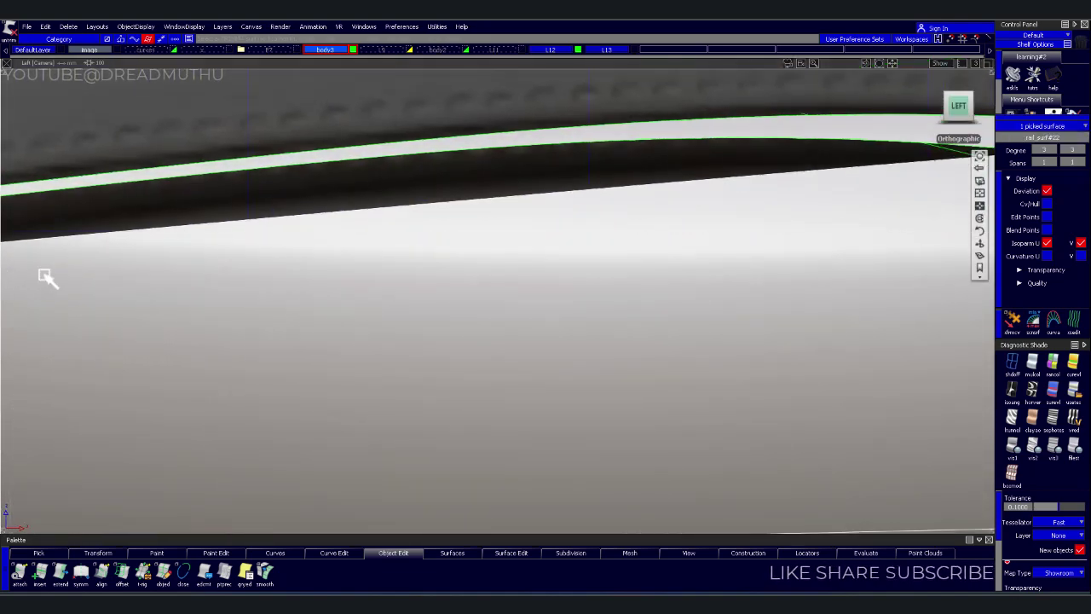
scroll(328, 245, "down", 1)
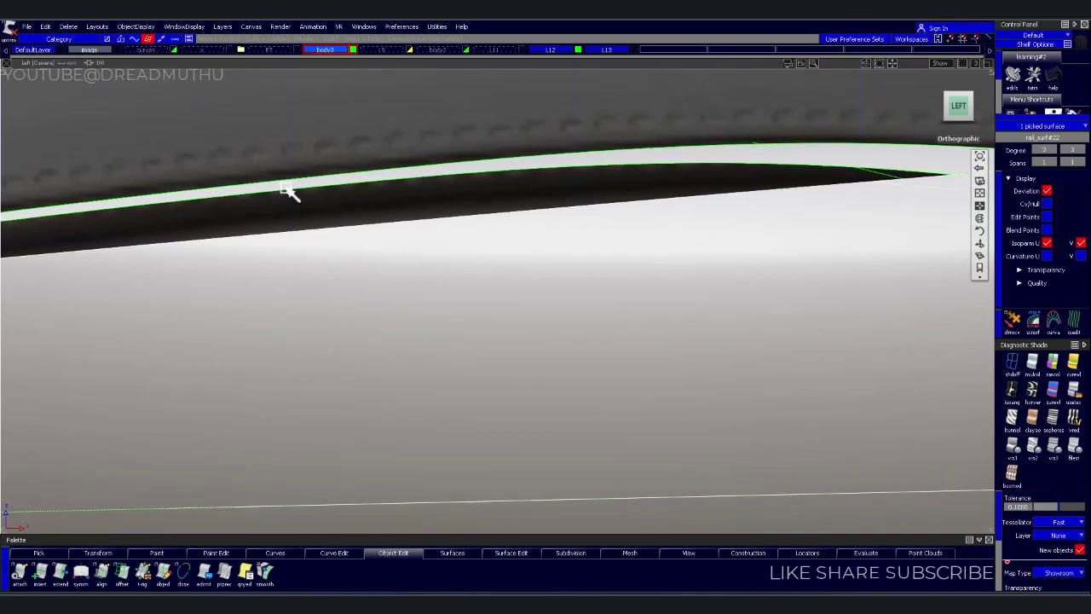
mouse_move(392, 191)
left_mouse_down("alt+shift")
mouse_move(500, 254)
mouse_move(373, 213)
left_mouse_up("alt+shift")
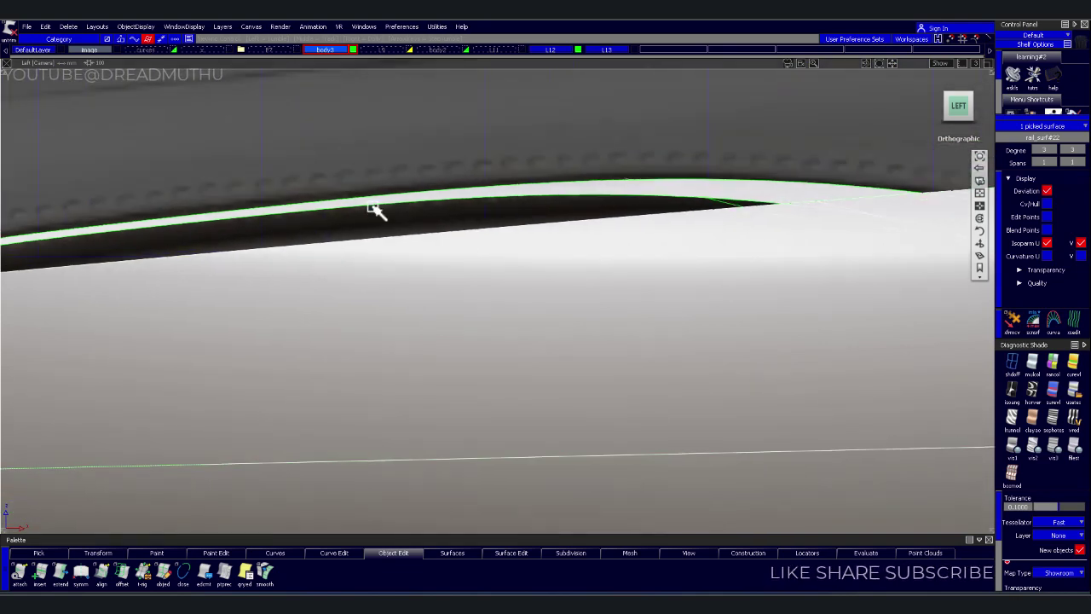
Turn off shading and delete the white square#7 trim strip surface
left_click(1015, 361)
mouse_move(715, 224)
right_mouse_down("alt+shift")
mouse_move(750, 332)
mouse_move(604, 322)
right_mouse_up("alt+shift")
right_click_drag(324, 280, 429, 225, "alt+shift")
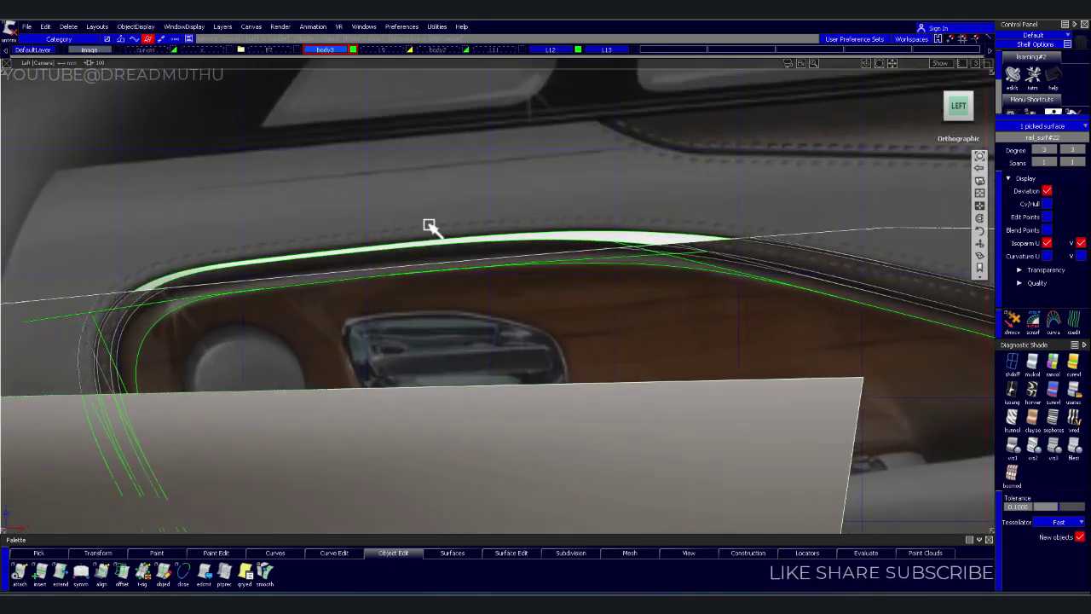
left_click(415, 231)
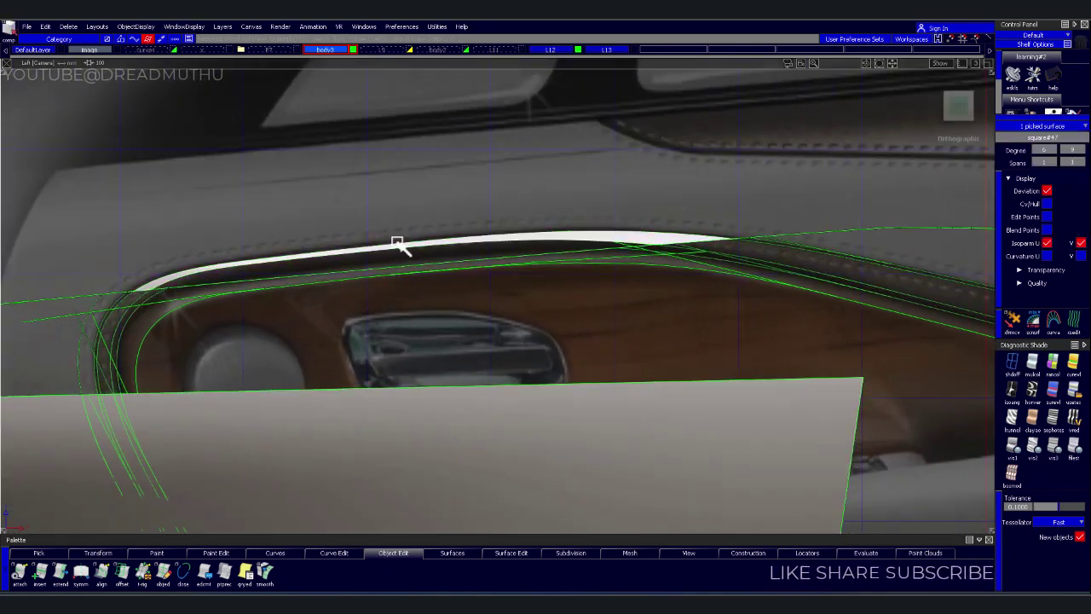
key("Delete")
key("Return")
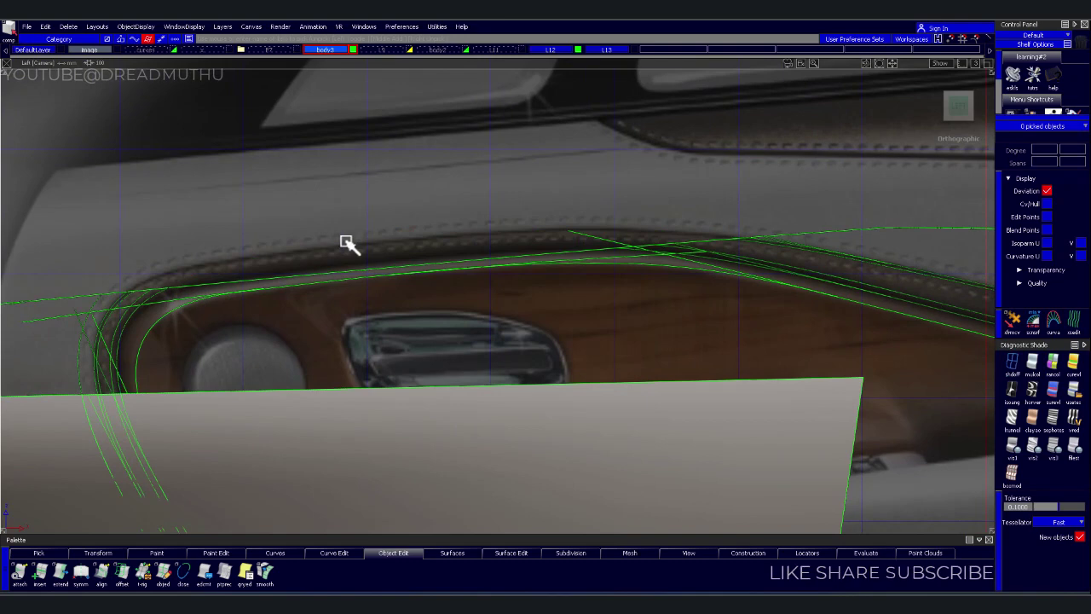
Toggle body2 and body3 visibility, make body3 active, and inspect the shaded trim surfaces
left_click(356, 50)
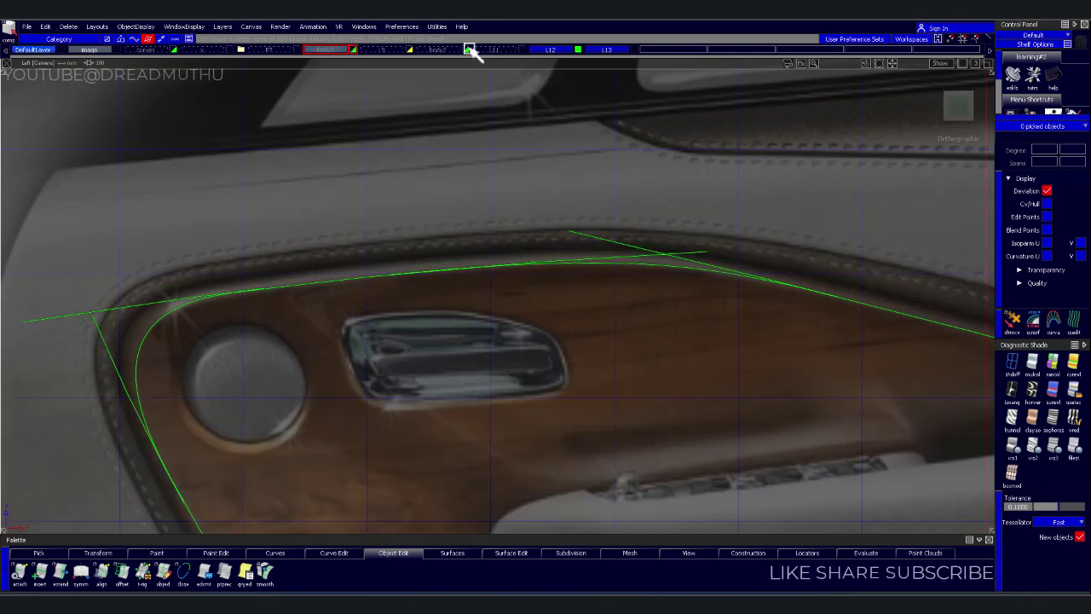
left_click(467, 49)
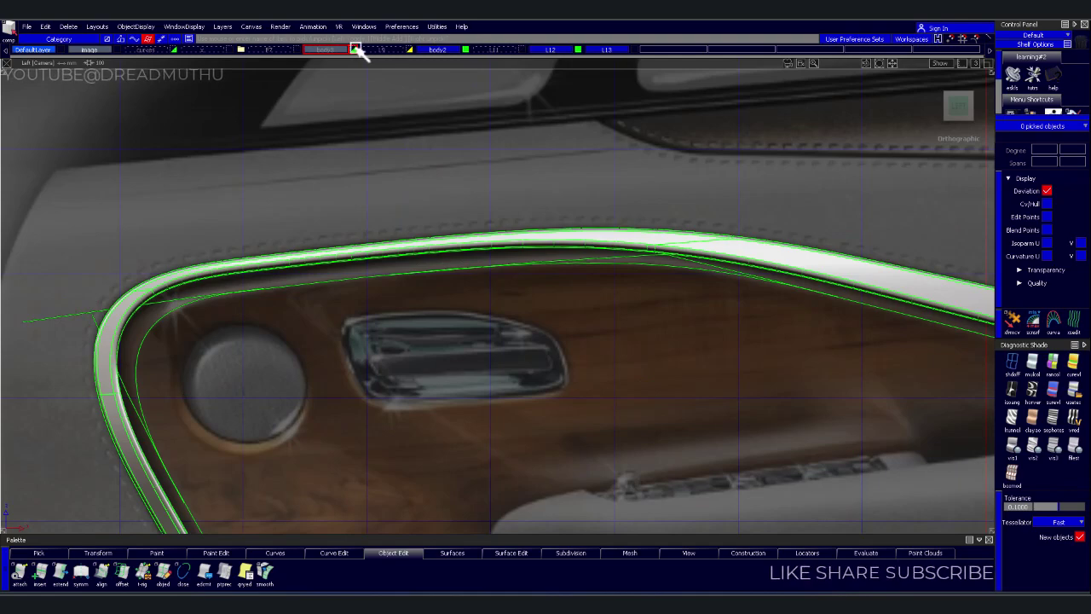
left_click(354, 50)
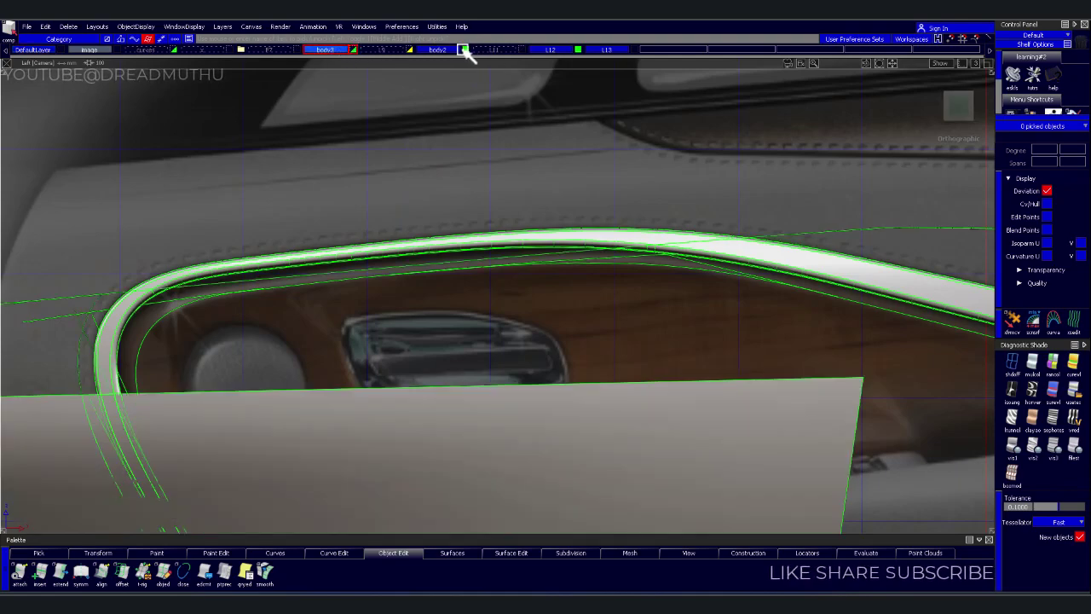
left_click(466, 49)
scroll(541, 197, "down", 3)
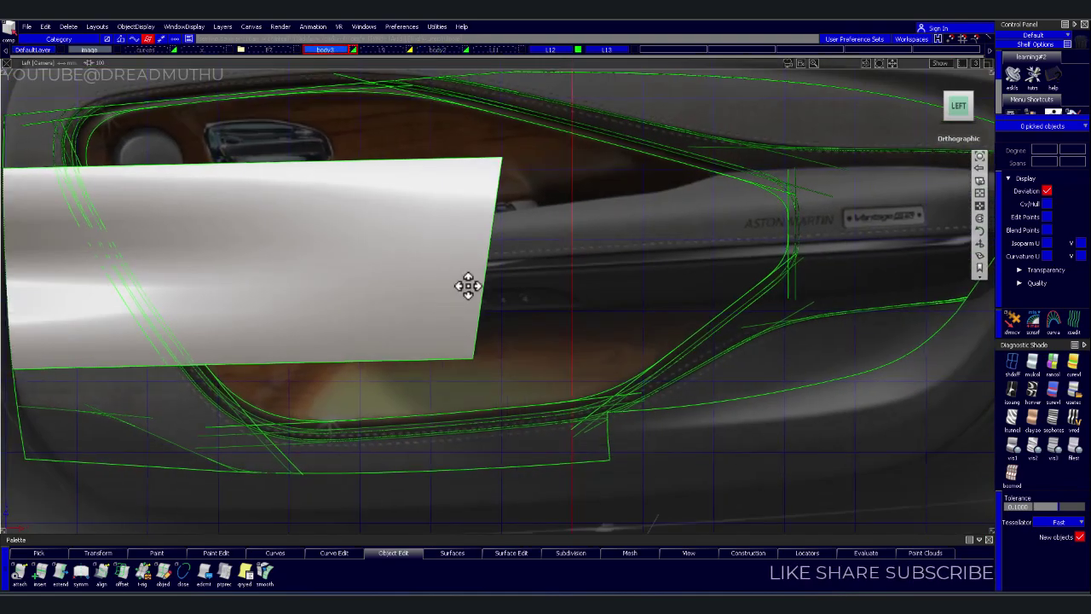
scroll(477, 288, "up", 2)
scroll(504, 307, "up", 2)
scroll(516, 315, "up", 2)
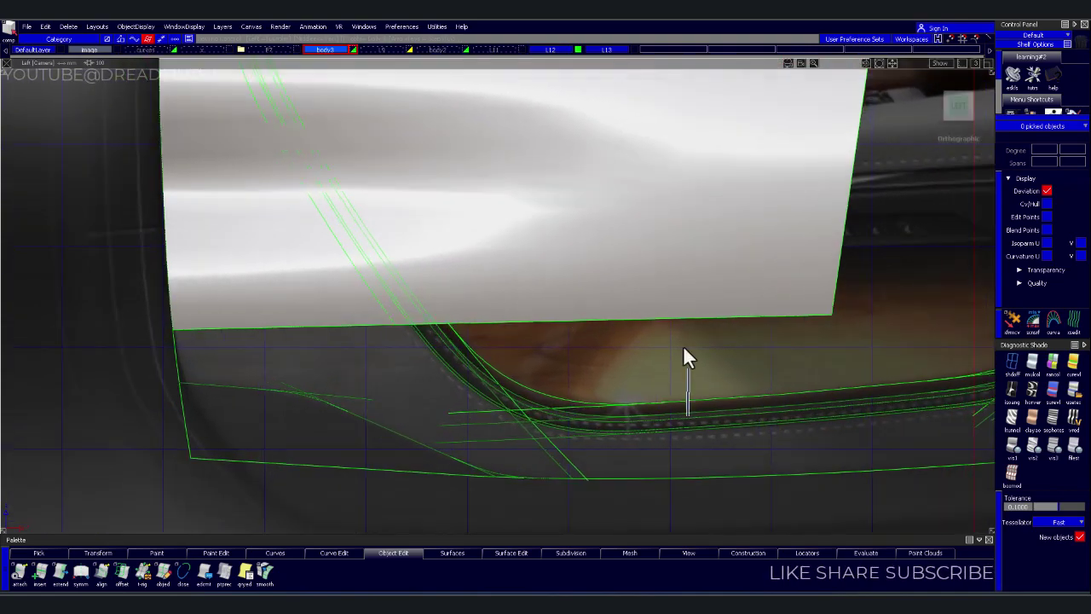
scroll(739, 335, "down", 2)
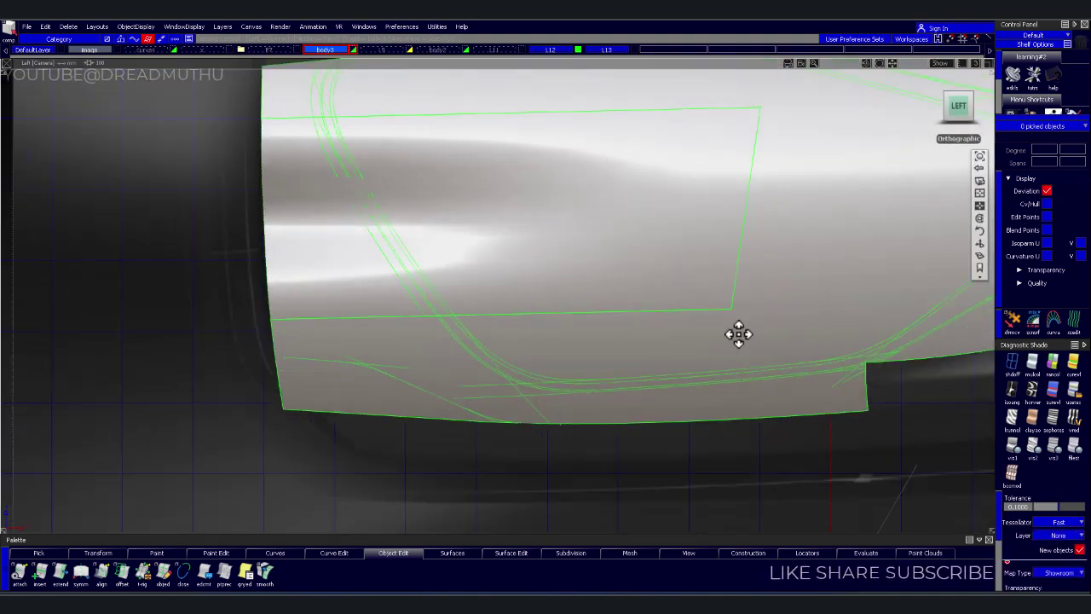
middle_click_drag(738, 334, 538, 441, "alt+shift")
scroll(594, 401, "down", 2)
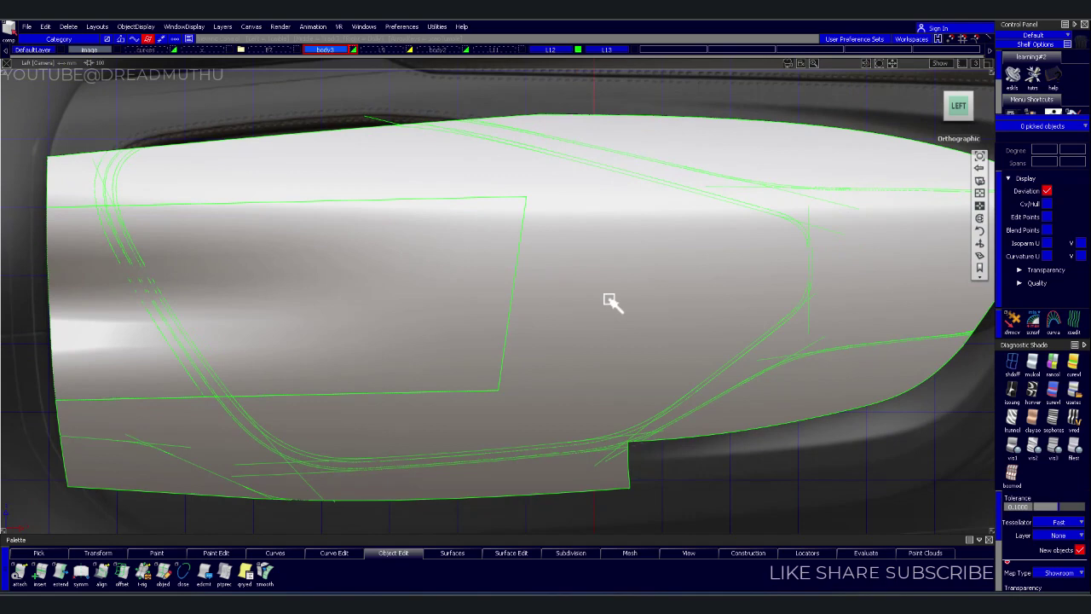
scroll(614, 312, "down", 2)
Pick and clear the control vertices of both trim surfaces, then turn shading off
mouse_move(751, 406)
left_mouse_down("ctrl+shift")
mouse_move(797, 443)
mouse_move(821, 424)
left_mouse_up("ctrl+shift")
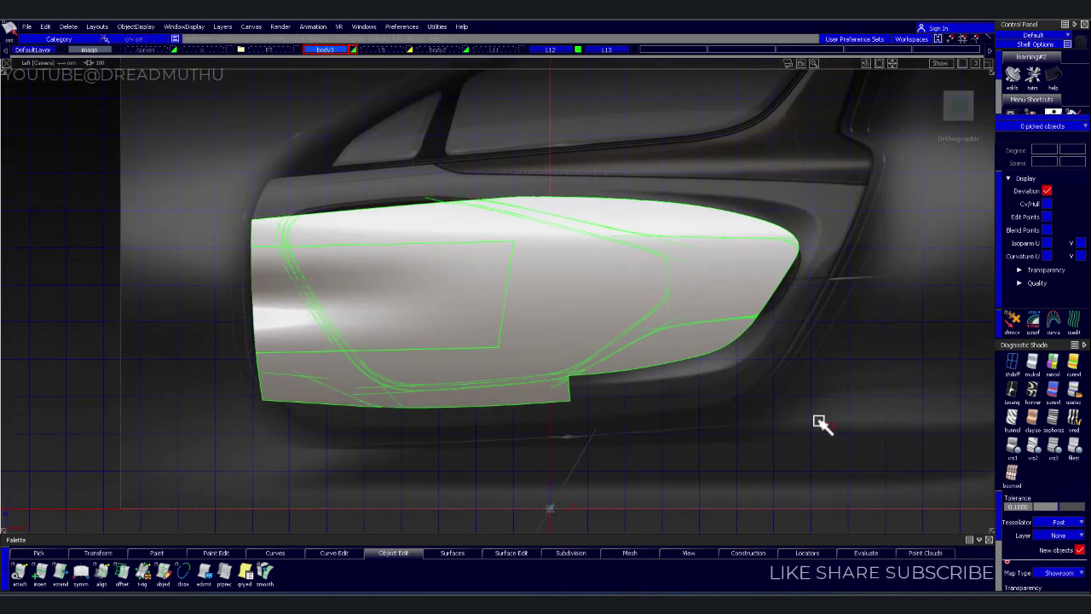
left_click_drag(145, 131, 170, 131)
left_click(170, 133)
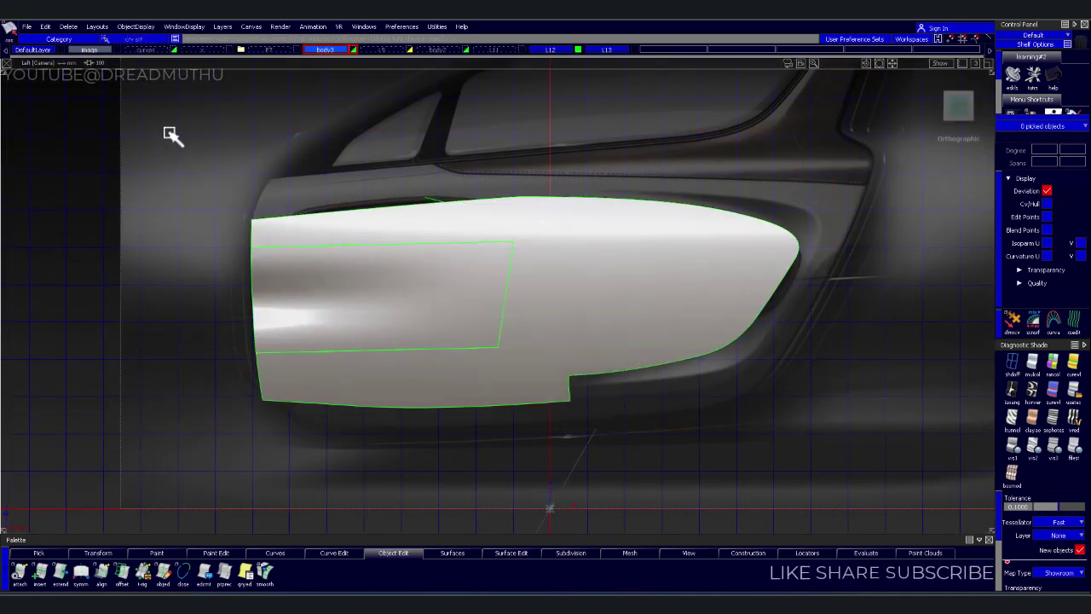
left_click(1015, 356)
scroll(580, 312, "up", 3)
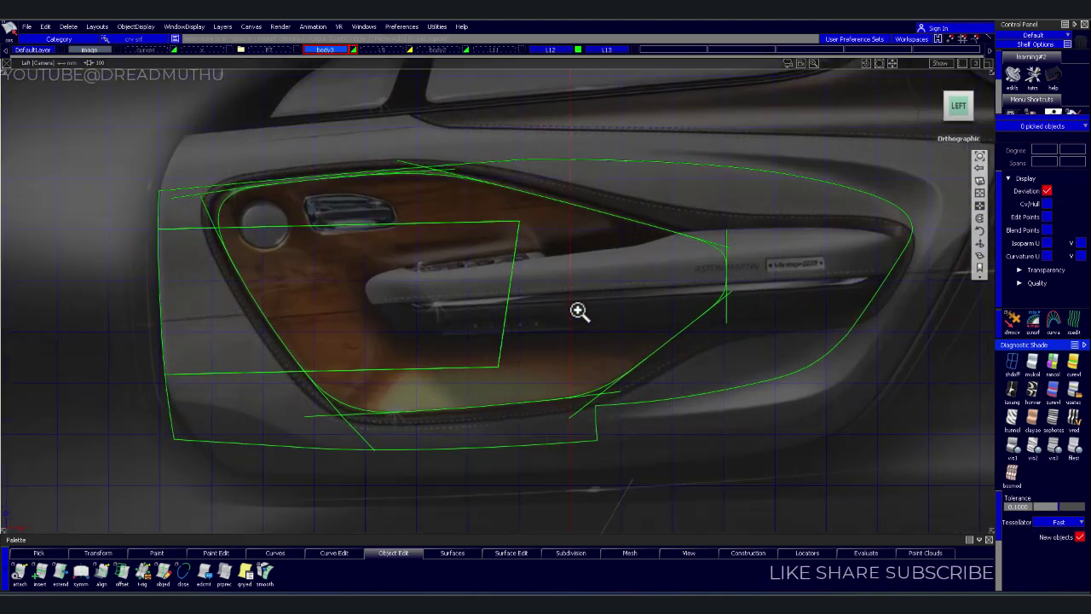
Project the twelve green outline curves onto the two door-panel surfaces and check it in perspective
scroll(587, 287, "up", 2)
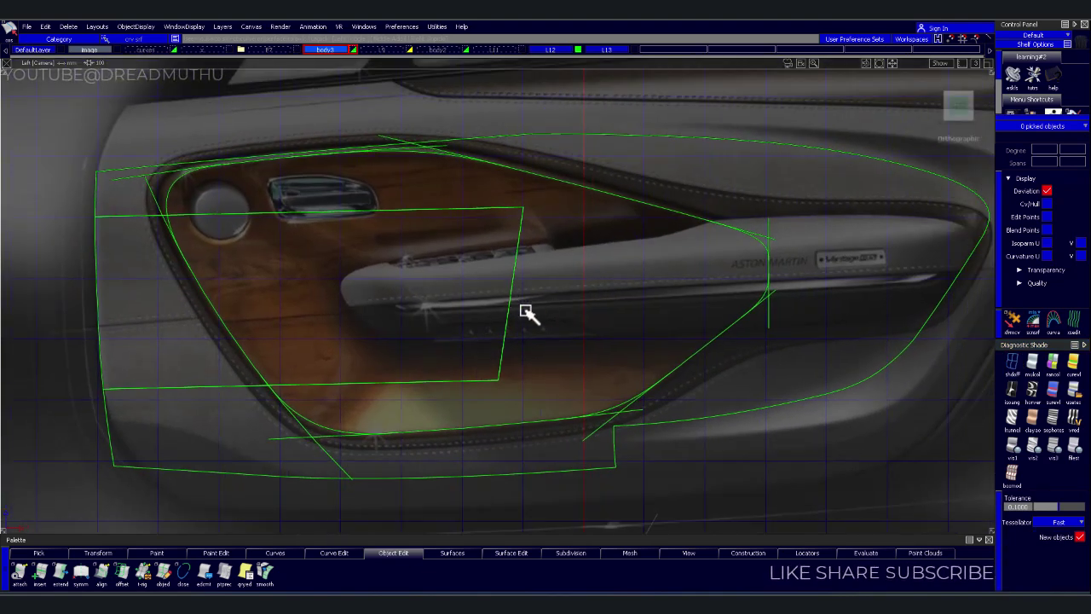
scroll(255, 188, "down", 2)
left_click_drag(790, 493, 787, 491)
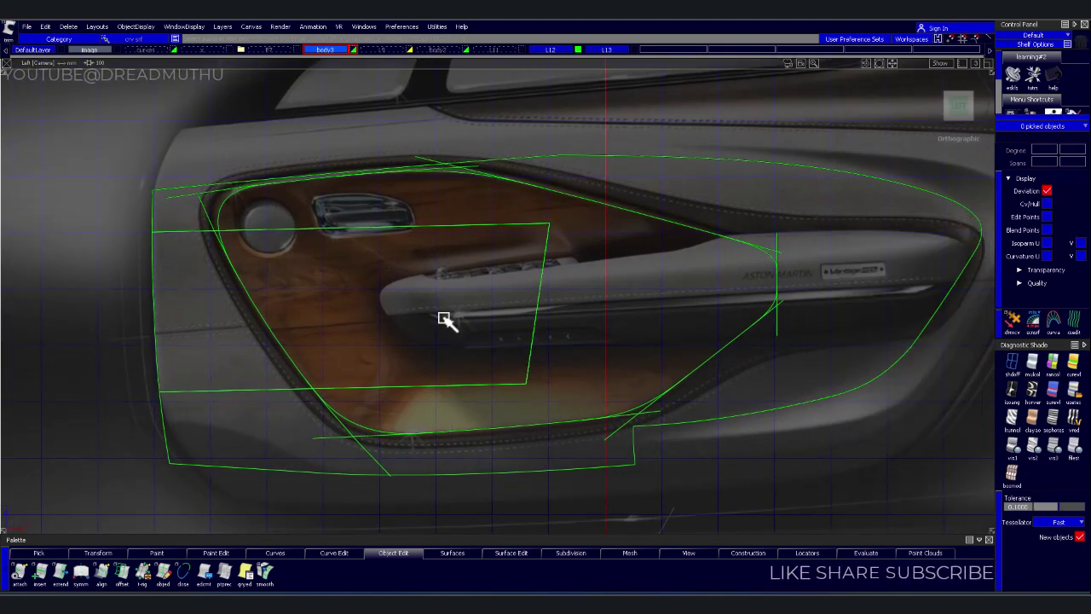
right_click_drag(538, 378, 500, 410, "alt+shift")
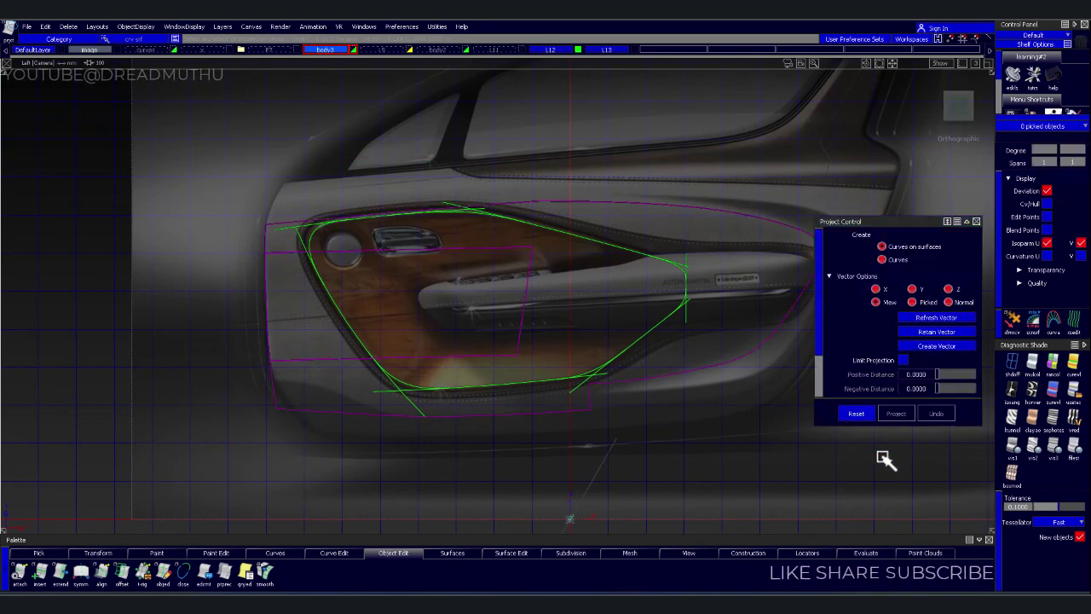
left_click(885, 459)
left_click_drag(723, 476, 729, 474)
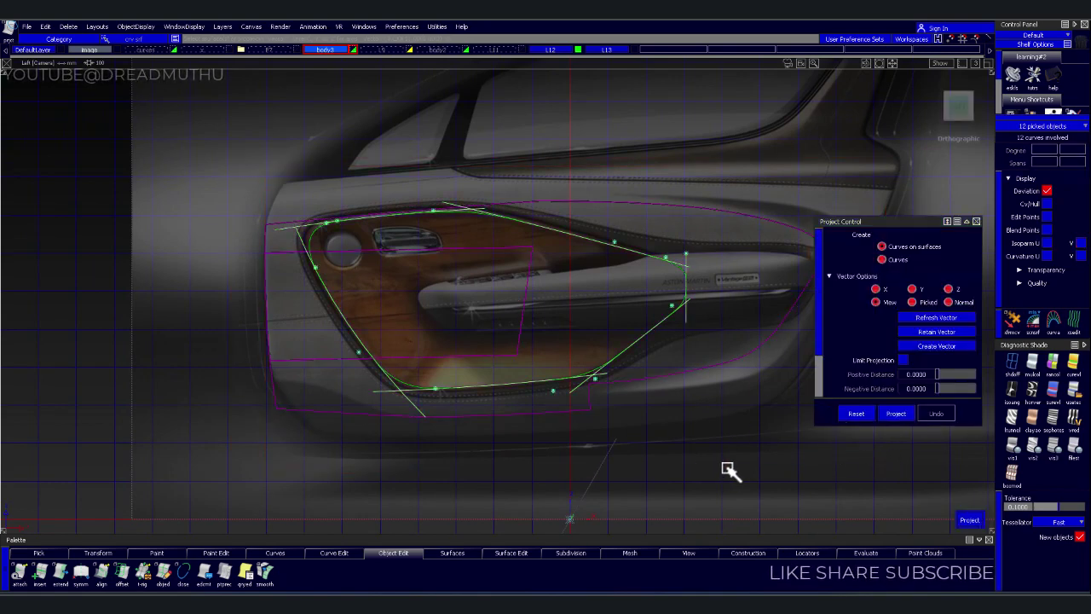
mouse_move(450, 419)
left_mouse_down("alt+shift")
mouse_move(456, 409)
mouse_move(651, 454)
mouse_move(489, 383)
left_mouse_up("alt+shift")
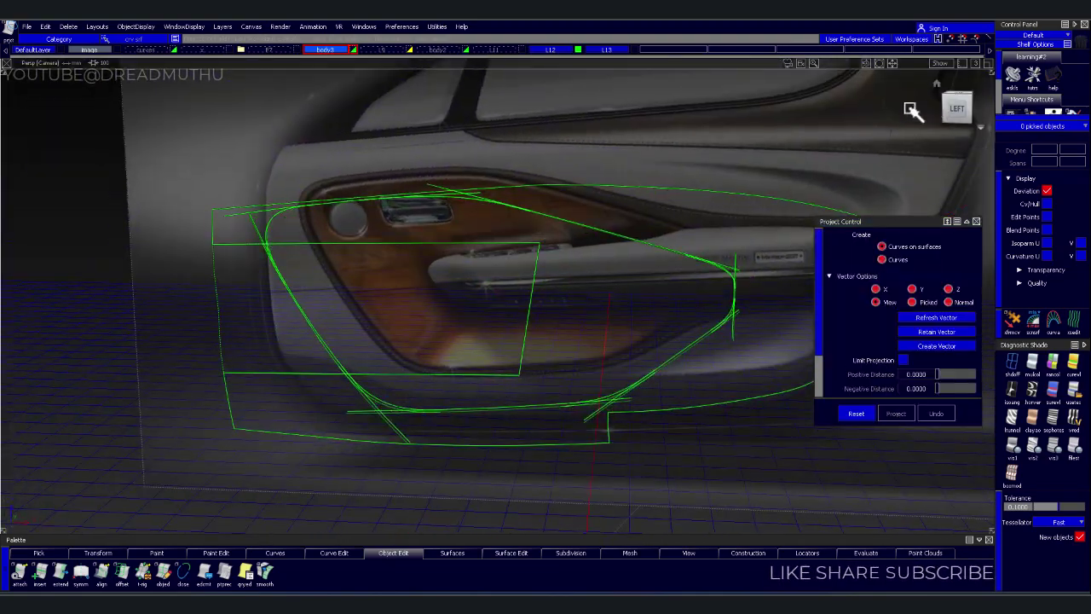
left_click(969, 119)
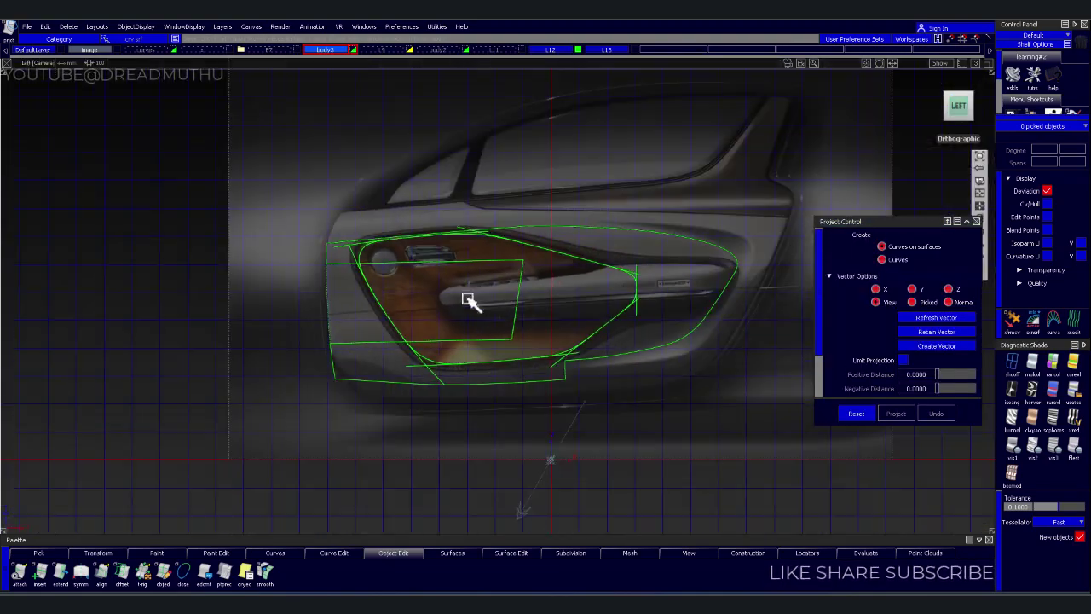
Start and cancel a door surface trim, then pick and clear CVs on both surfaces
left_click(466, 295)
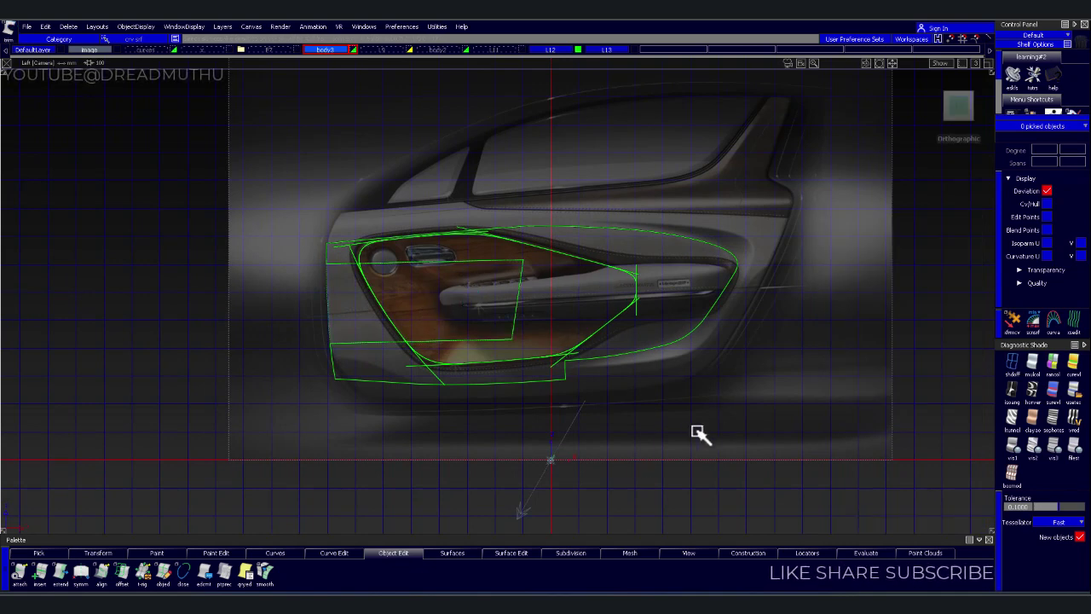
right_click_drag(608, 409, 634, 390, "ctrl+shift")
left_click_drag(559, 349, 217, 175)
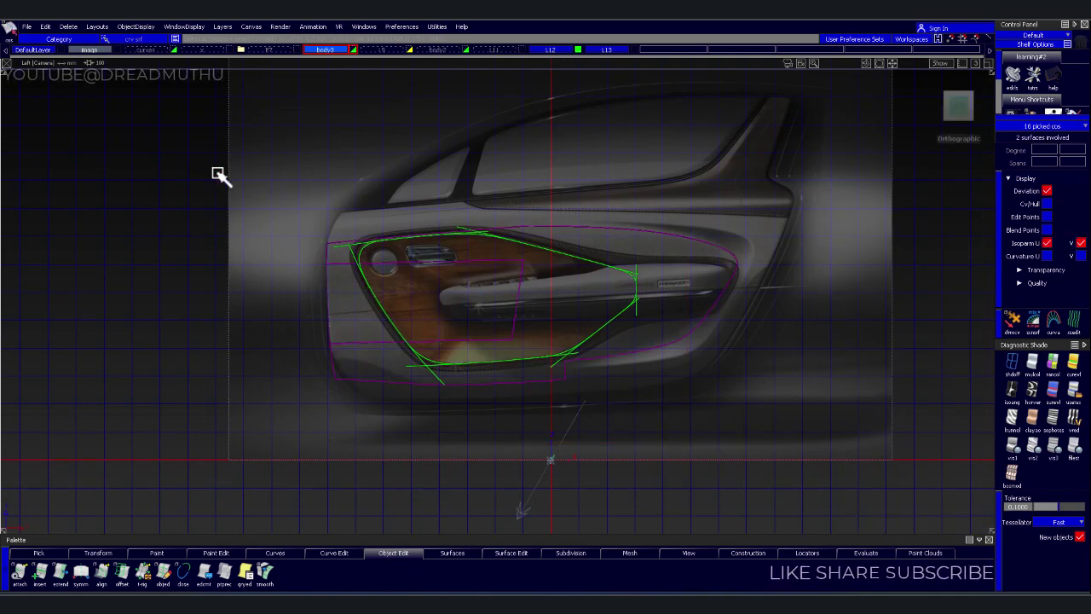
left_click(236, 170)
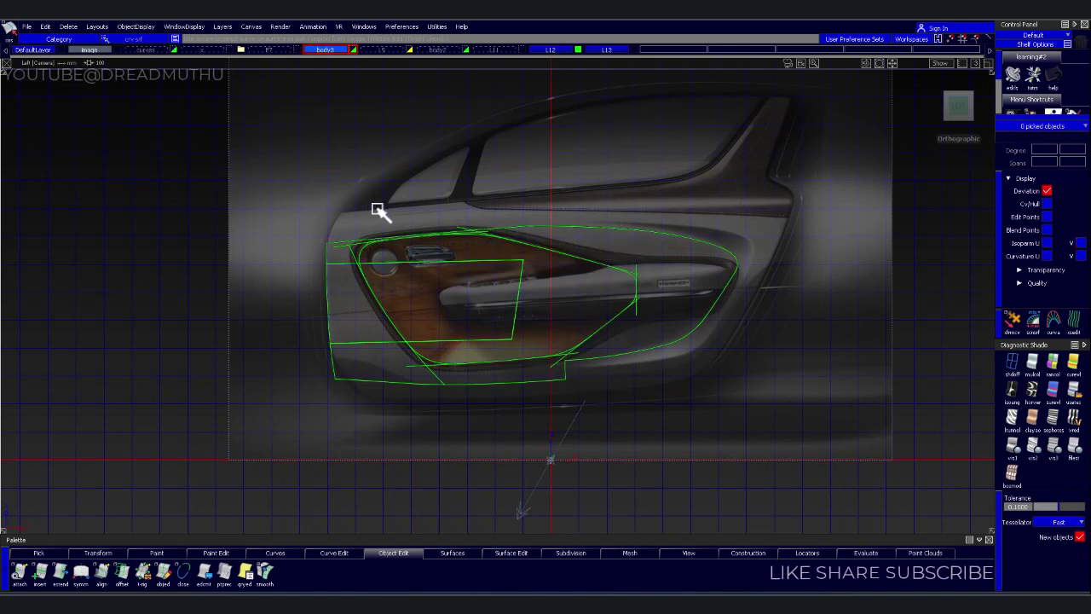
left_click_drag(253, 121, 779, 456)
mouse_move(329, 173)
left_mouse_down()
mouse_move(668, 429)
mouse_move(662, 409)
left_mouse_up()
mouse_move(458, 360)
right_mouse_down("alt+shift")
mouse_move(507, 306)
mouse_move(560, 358)
right_mouse_up("alt+shift")
left_click(560, 358)
left_click(465, 401)
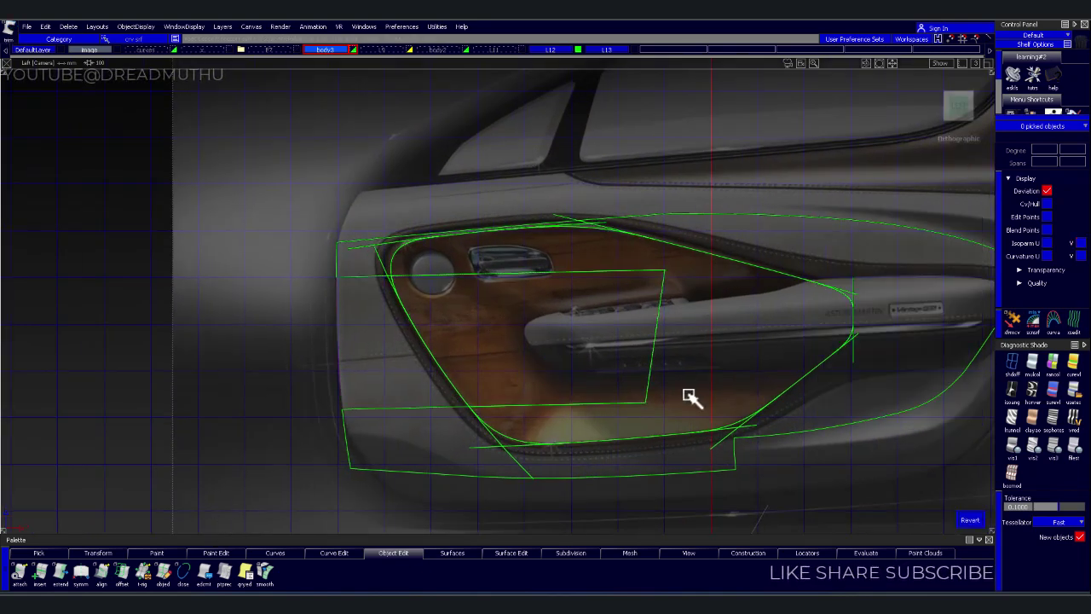
right_click_drag(689, 398, 656, 332, "alt+shift")
middle_click_drag(656, 331, 580, 312, "alt+shift")
right_click_drag(580, 312, 570, 365, "alt+shift")
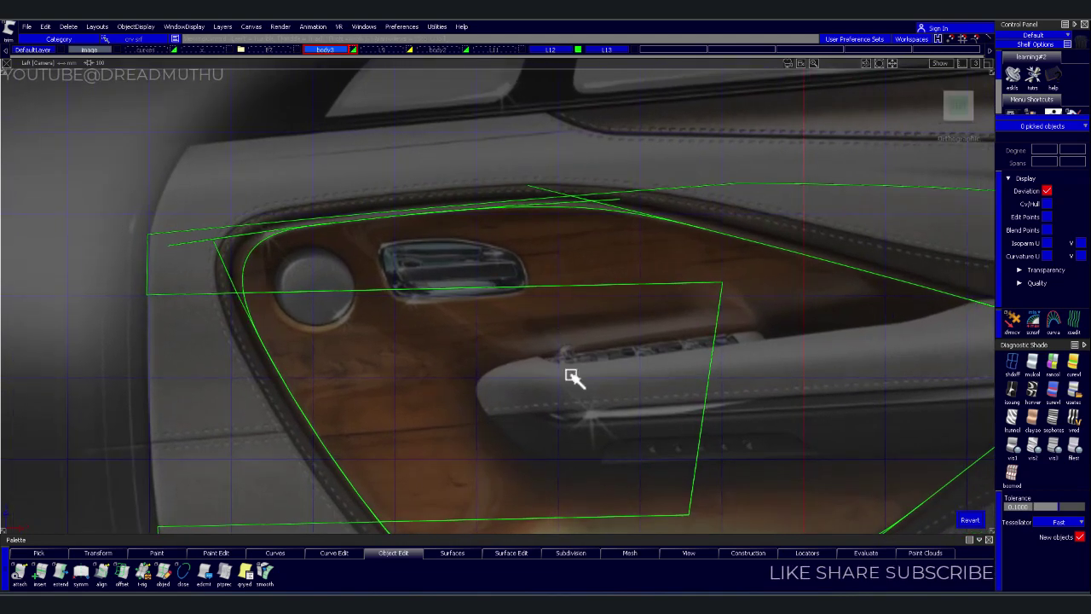
right_click_drag(594, 258, 535, 272, "alt+shift")
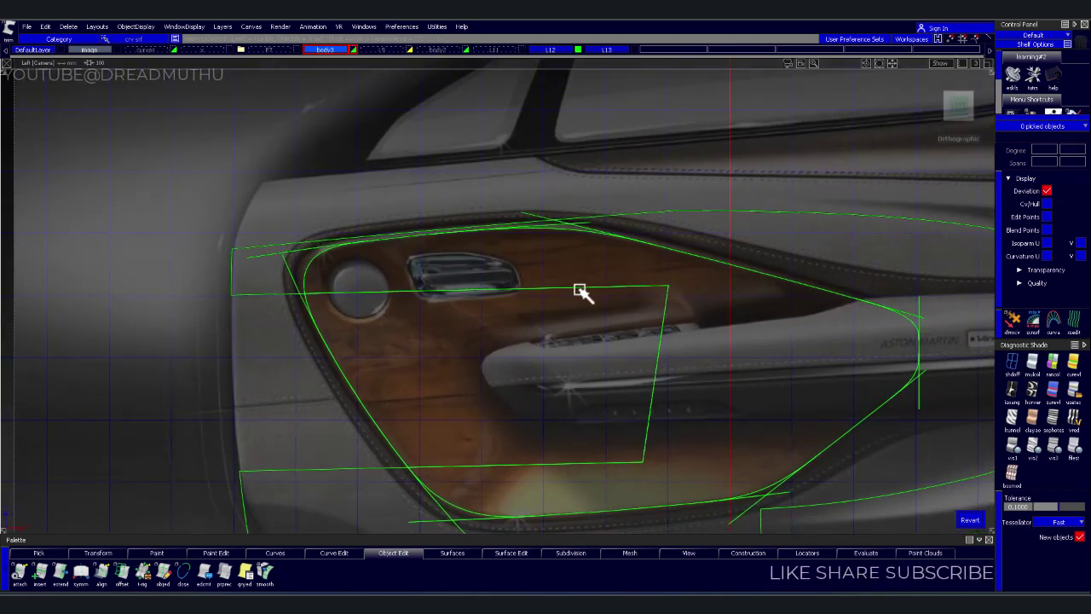
mouse_move(461, 168)
right_mouse_down("alt+shift")
mouse_move(536, 316)
mouse_move(518, 332)
right_mouse_up("alt+shift")
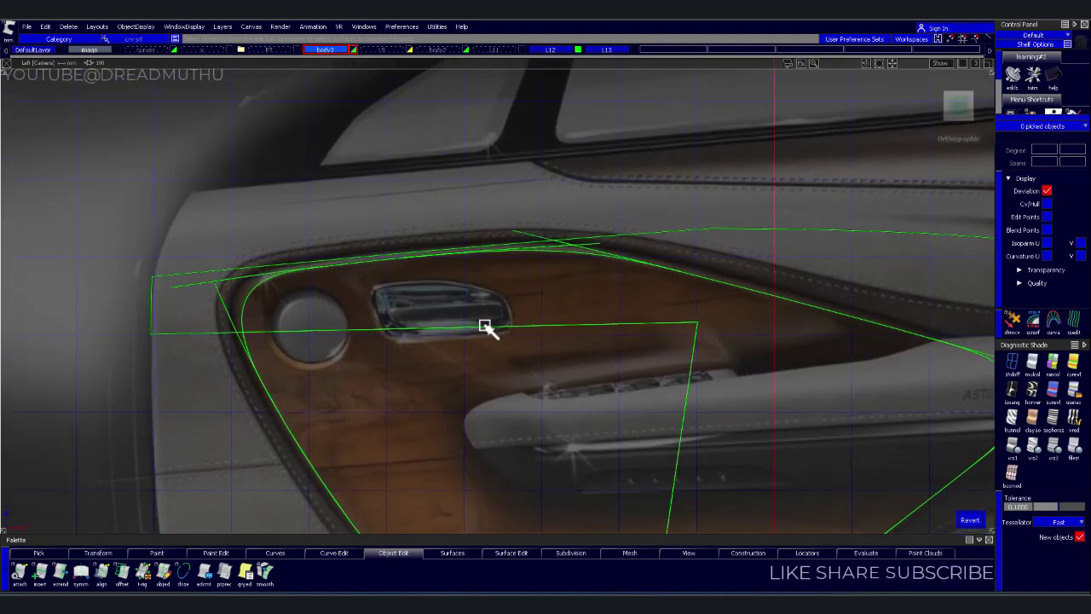
right_click_drag(433, 311, 419, 366, "alt+shift")
middle_click_drag(419, 366, 363, 244, "alt+shift")
mouse_move(363, 243)
right_mouse_down("alt+shift")
mouse_move(589, 309)
mouse_move(466, 324)
right_mouse_up("alt+shift")
right_click_drag(608, 368, 674, 329, "alt+shift")
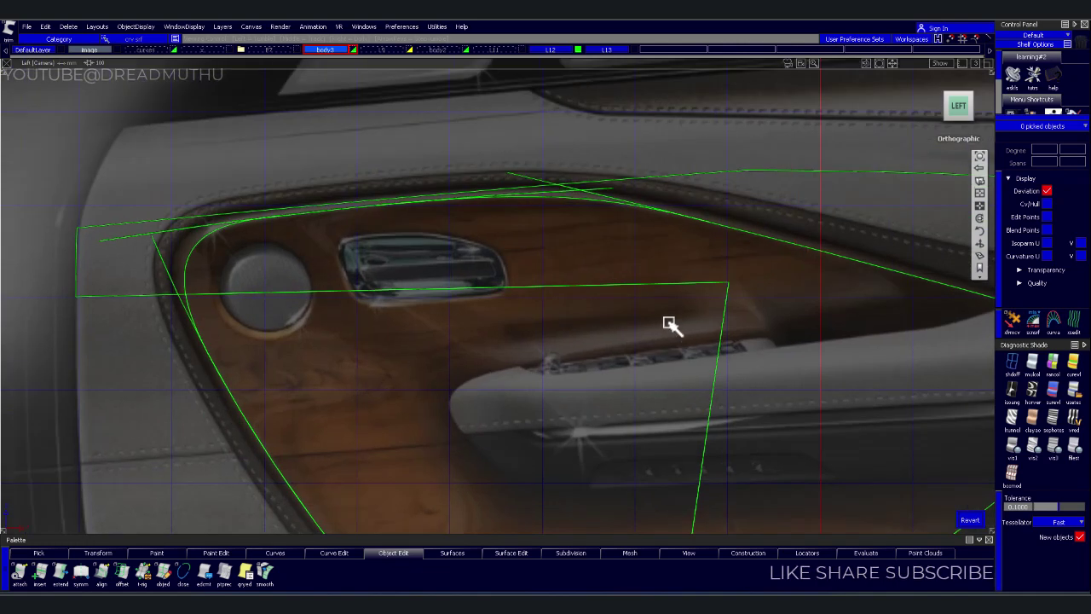
middle_click_drag(675, 330, 628, 287, "alt+shift")
right_click_drag(628, 287, 429, 270, "alt+shift")
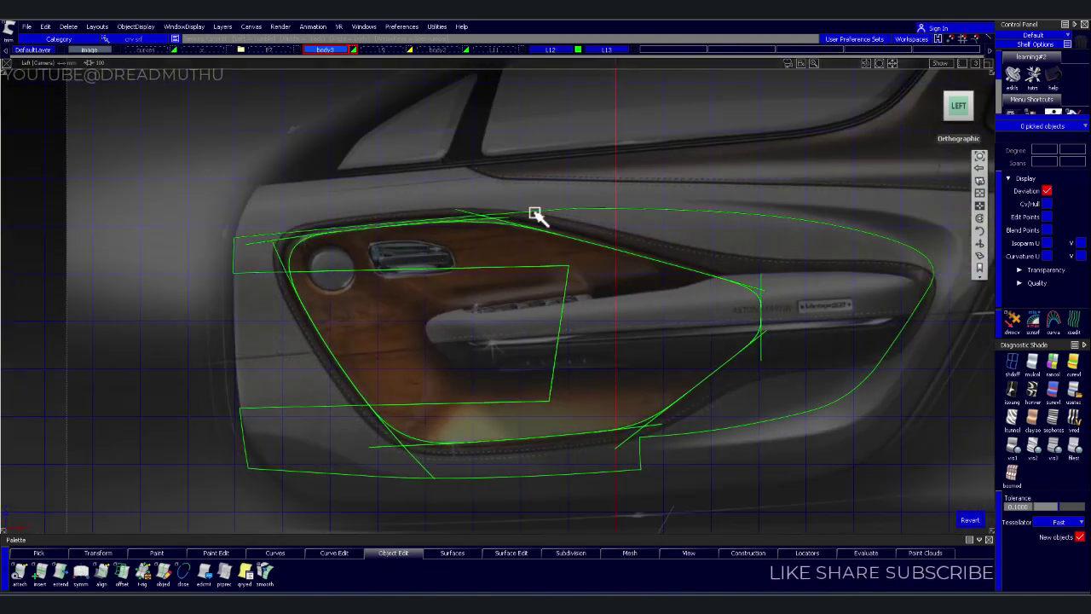
mouse_move(463, 396)
right_mouse_down("alt+shift")
mouse_move(682, 341)
mouse_move(579, 294)
right_mouse_up("alt+shift")
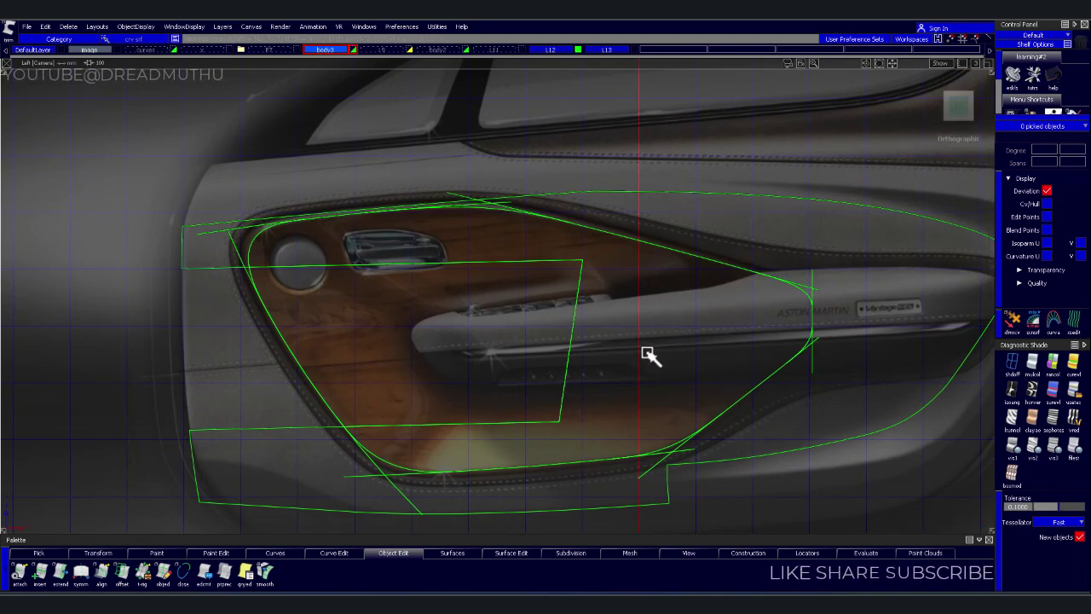
Fillet the corners where the door-pocket outline curves meet and keep the trimmed result
mouse_move(555, 426)
right_mouse_down("alt+shift")
mouse_move(622, 446)
mouse_move(519, 380)
mouse_move(505, 414)
mouse_move(614, 344)
right_mouse_up("alt+shift")
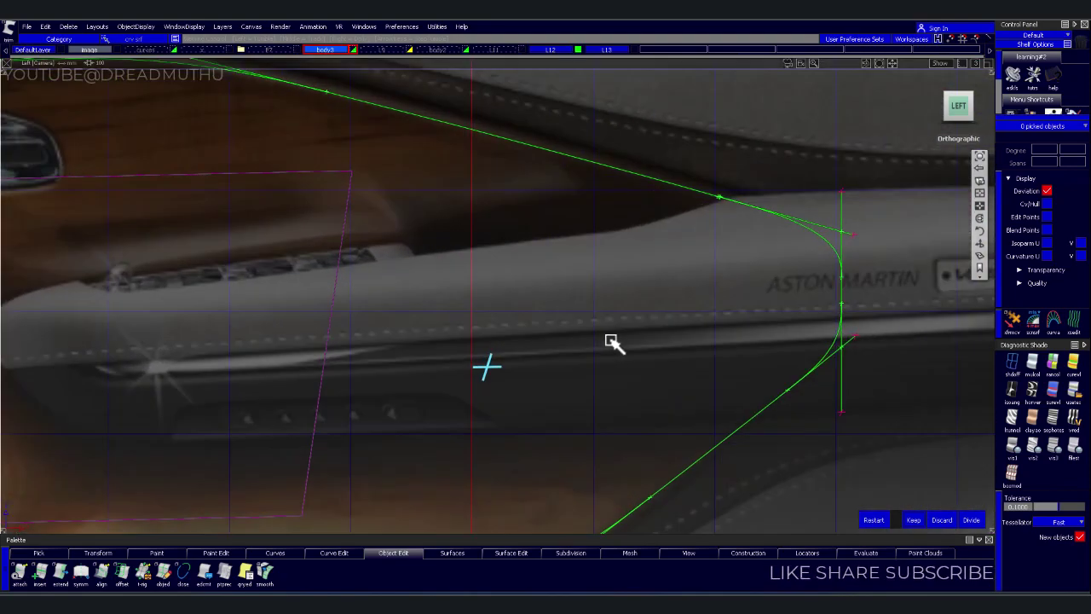
middle_click_drag(614, 343, 906, 453, "alt+shift")
mouse_move(907, 452)
right_mouse_down("alt+shift")
mouse_move(656, 341)
mouse_move(485, 312)
mouse_move(432, 285)
mouse_move(365, 285)
mouse_move(586, 365)
mouse_move(568, 338)
mouse_move(689, 353)
right_mouse_up("alt+shift")
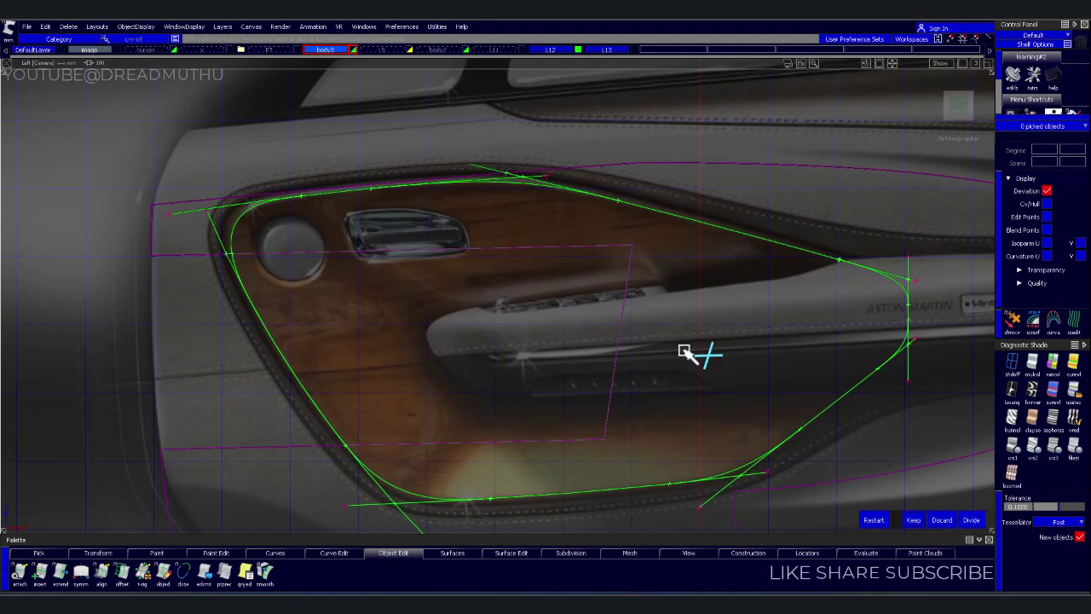
left_click(665, 362)
Inspect the closed filleted door-pocket outline in perspective and the Left side view
right_click_drag(784, 315, 641, 378, "alt+shift")
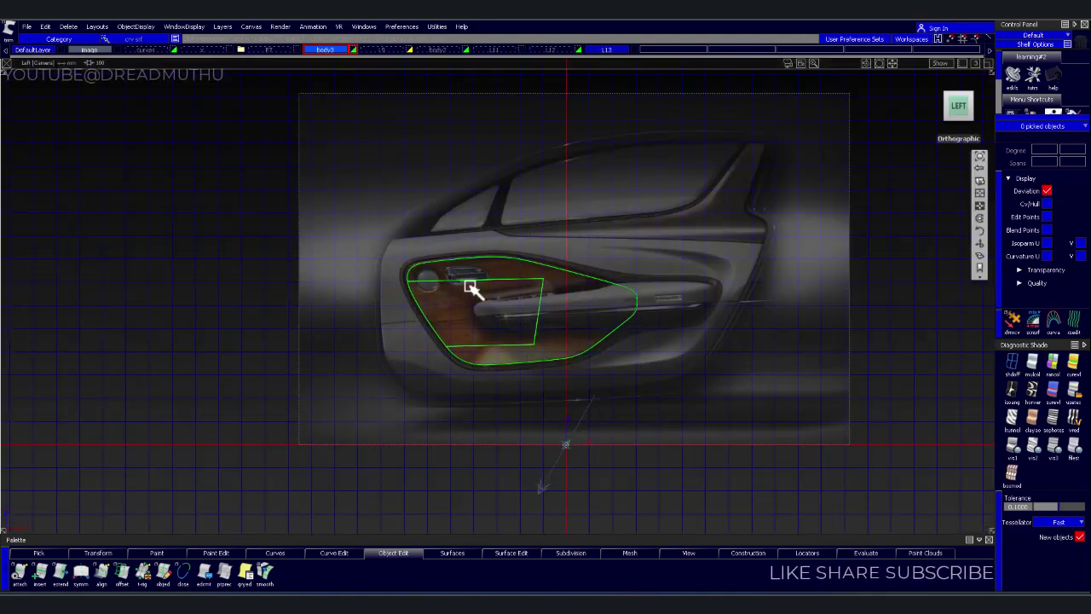
left_click_drag(475, 288, 852, 370, "alt+shift")
right_click_drag(852, 370, 536, 309, "alt+shift")
mouse_move(537, 310)
left_mouse_down("alt+shift")
mouse_move(463, 310)
mouse_move(565, 285)
left_mouse_up("alt+shift")
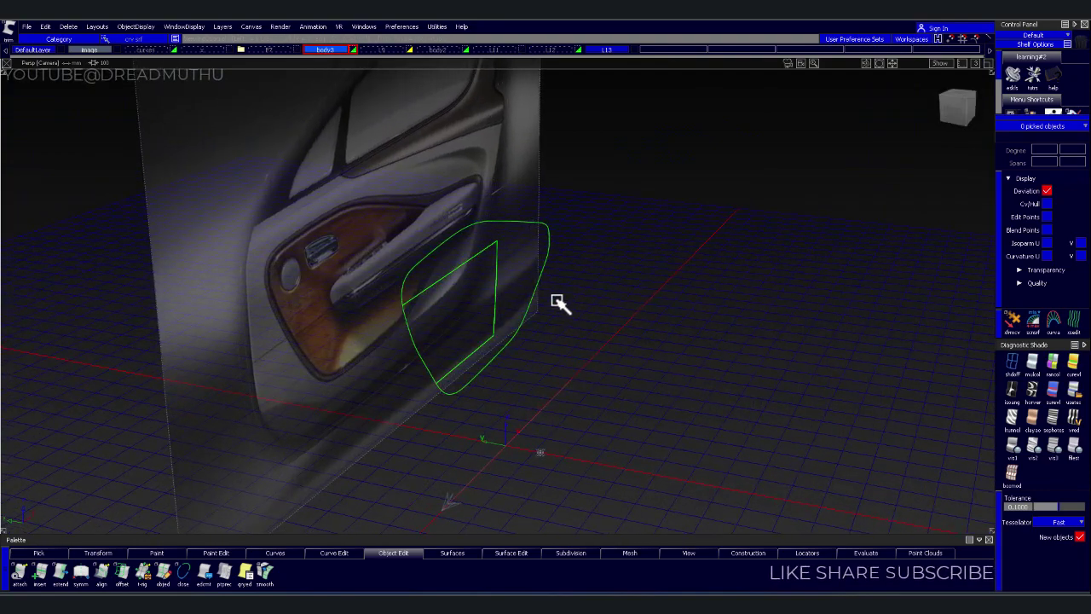
left_click(958, 110)
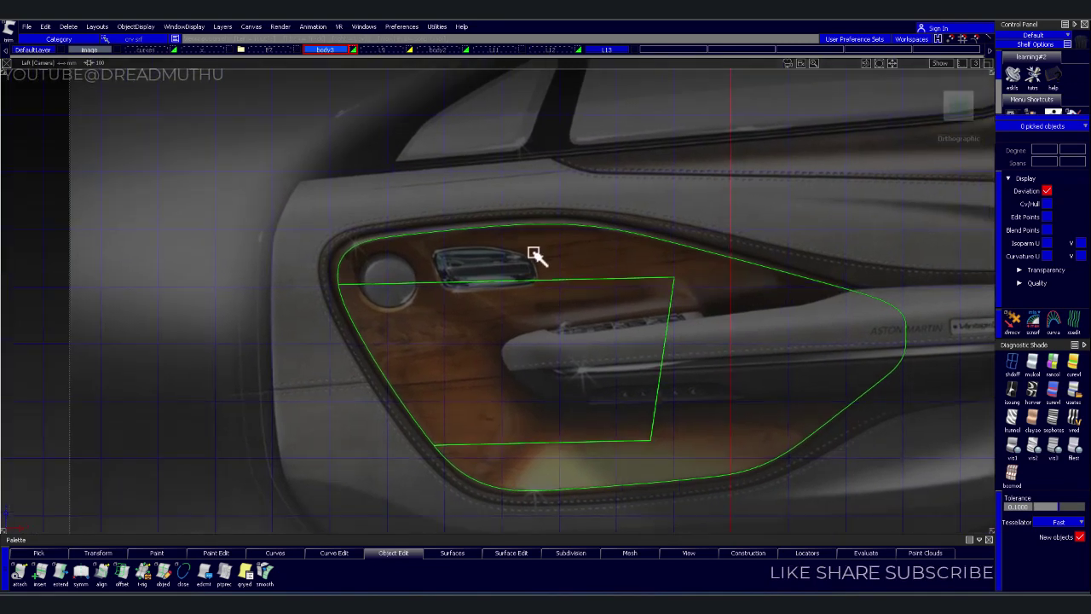
middle_click_drag(534, 254, 653, 248, "alt+shift")
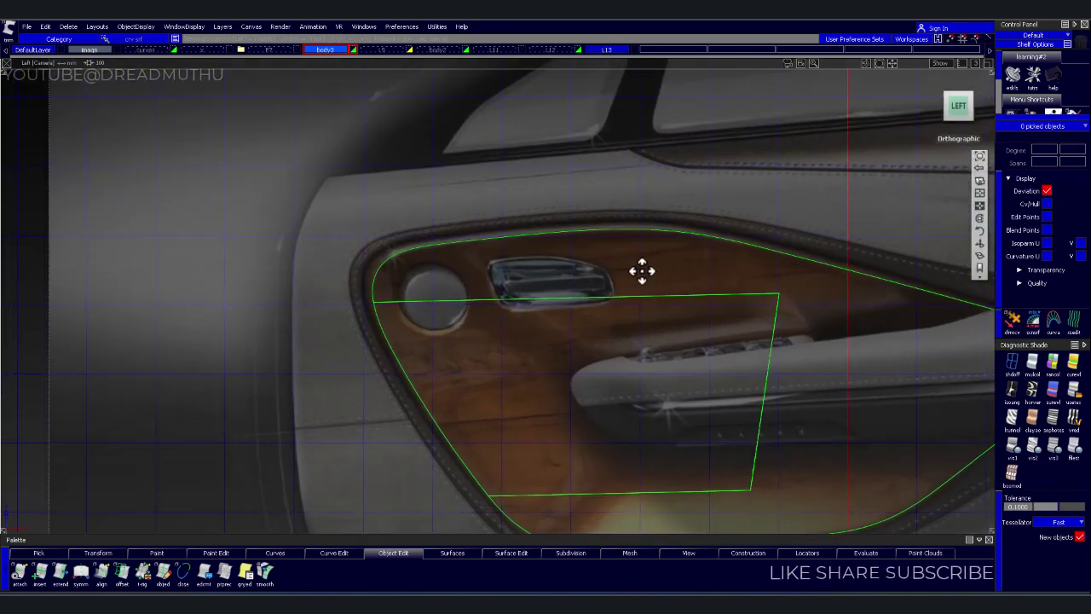
right_click_drag(537, 456, 448, 409, "alt+shift")
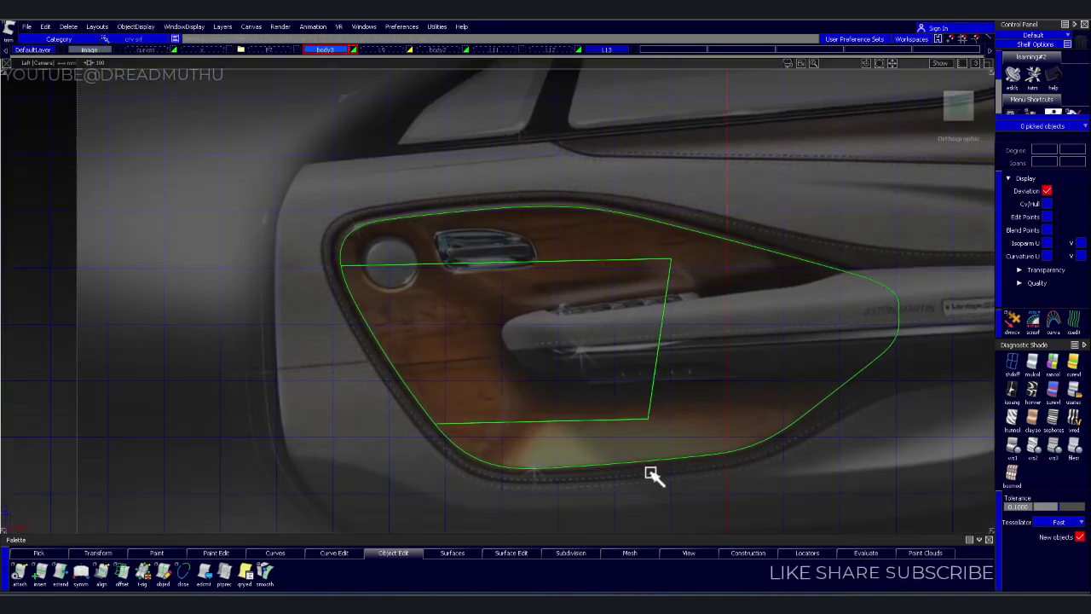
mouse_move(521, 284)
left_mouse_down("alt+shift")
mouse_move(589, 312)
mouse_move(629, 373)
mouse_move(434, 310)
mouse_move(478, 358)
left_mouse_up("alt+shift")
left_click(453, 554)
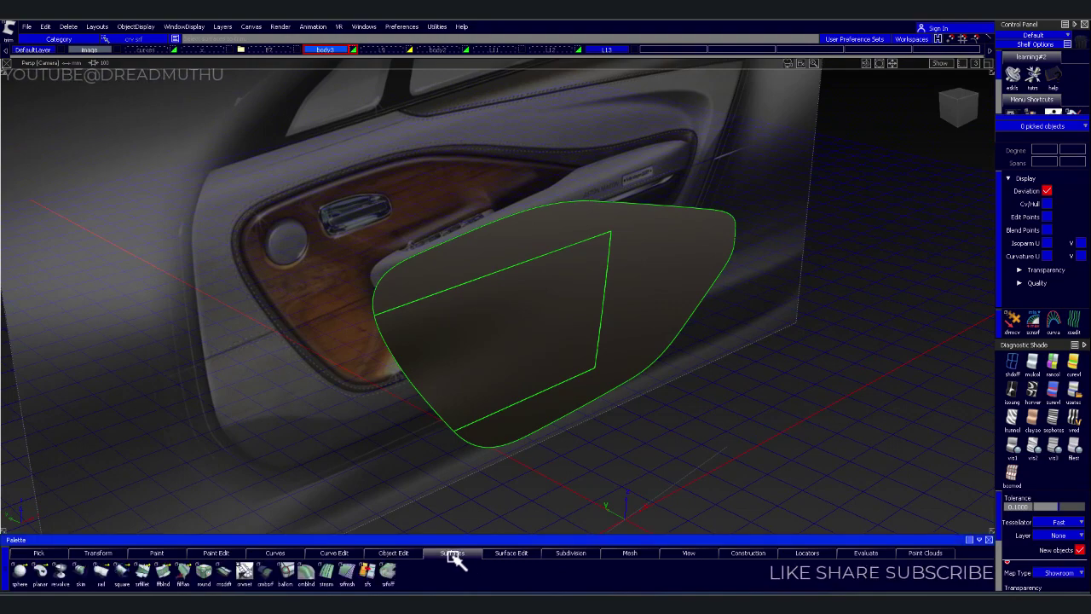
Frame the door-pocket surface closely in the straight side view
left_click(227, 575)
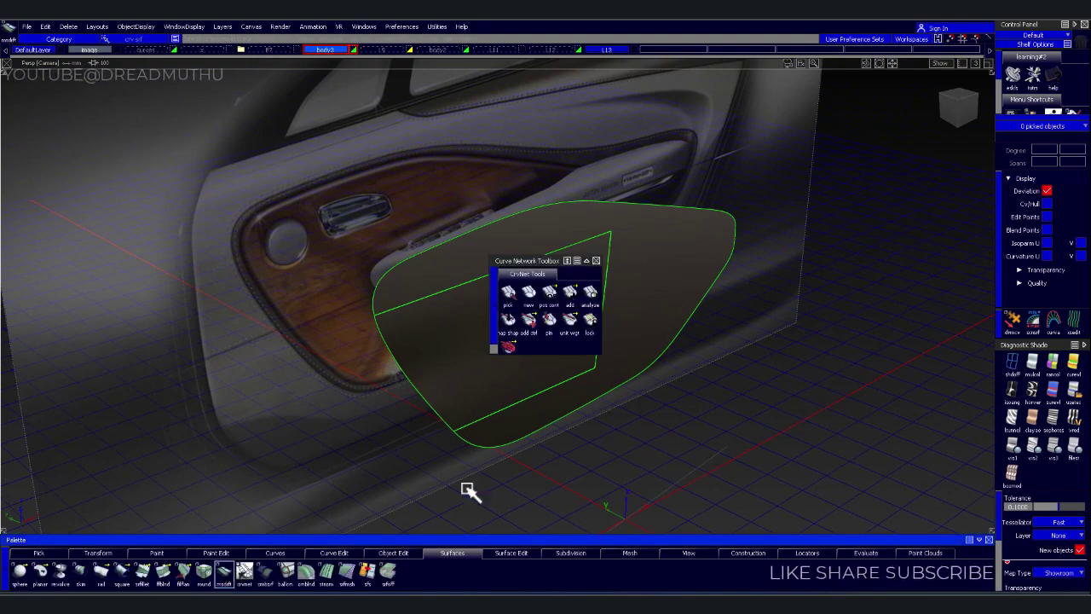
left_click(594, 263)
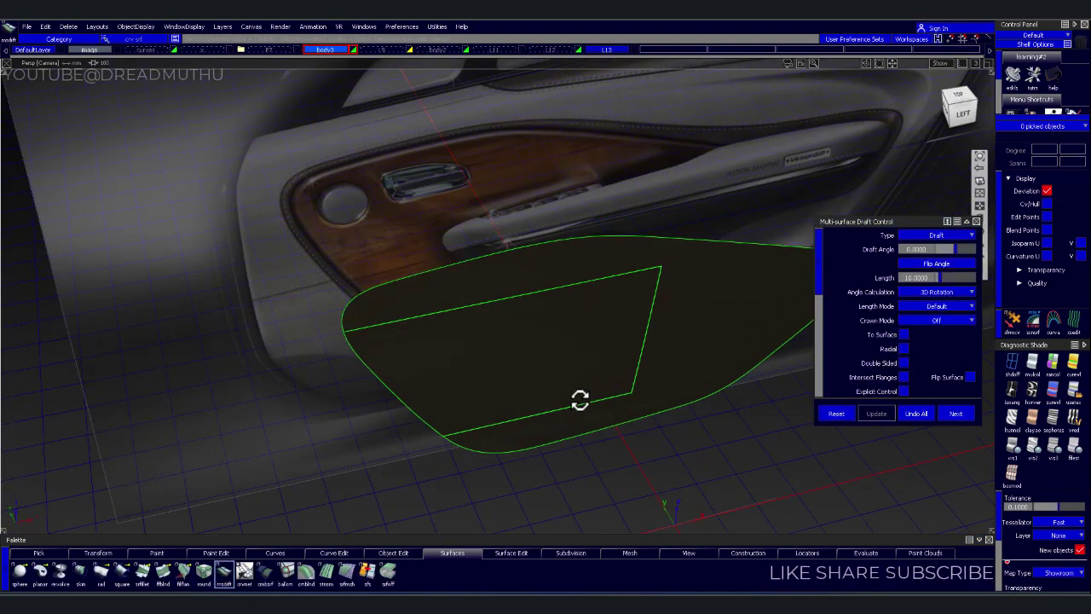
left_click_drag(580, 333, 455, 367, "alt+shift")
left_click(960, 111)
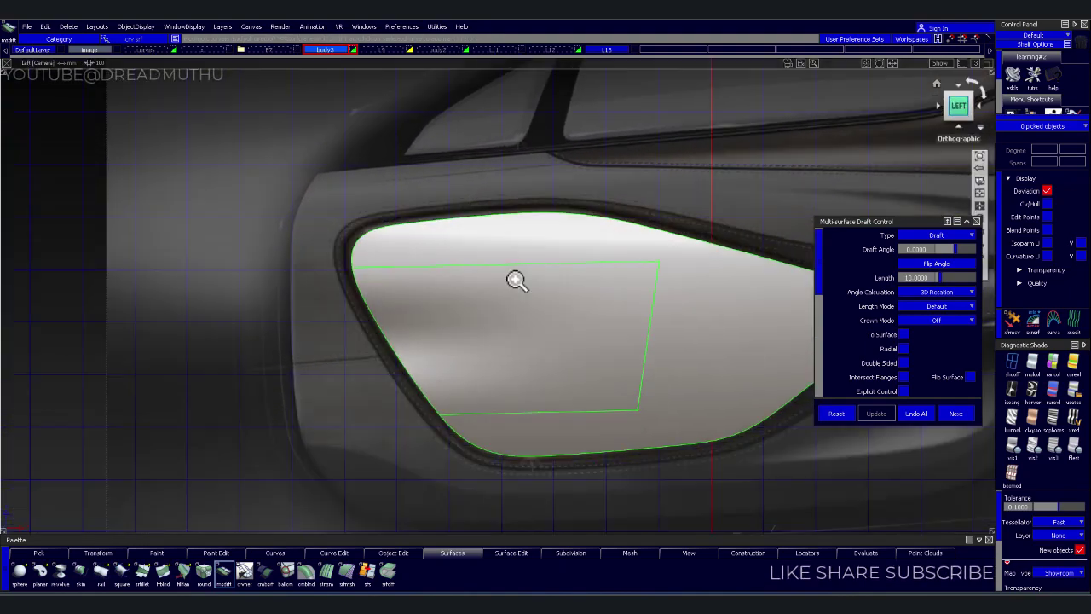
mouse_move(594, 377)
right_mouse_down("alt+shift")
mouse_move(511, 288)
mouse_move(475, 316)
right_mouse_up("alt+shift")
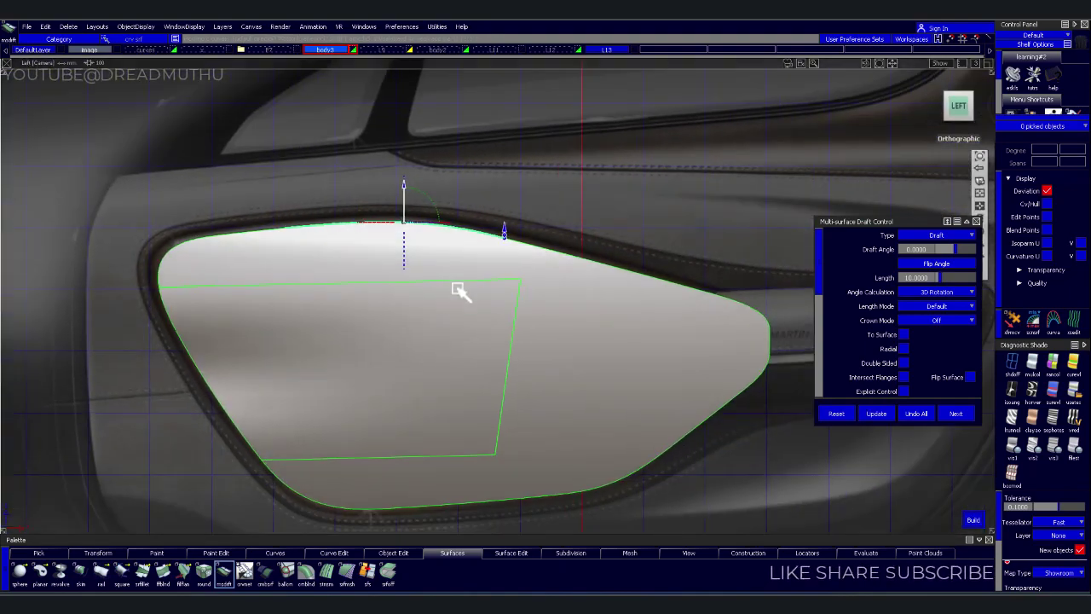
left_click_drag(458, 290, 502, 361, "alt+shift")
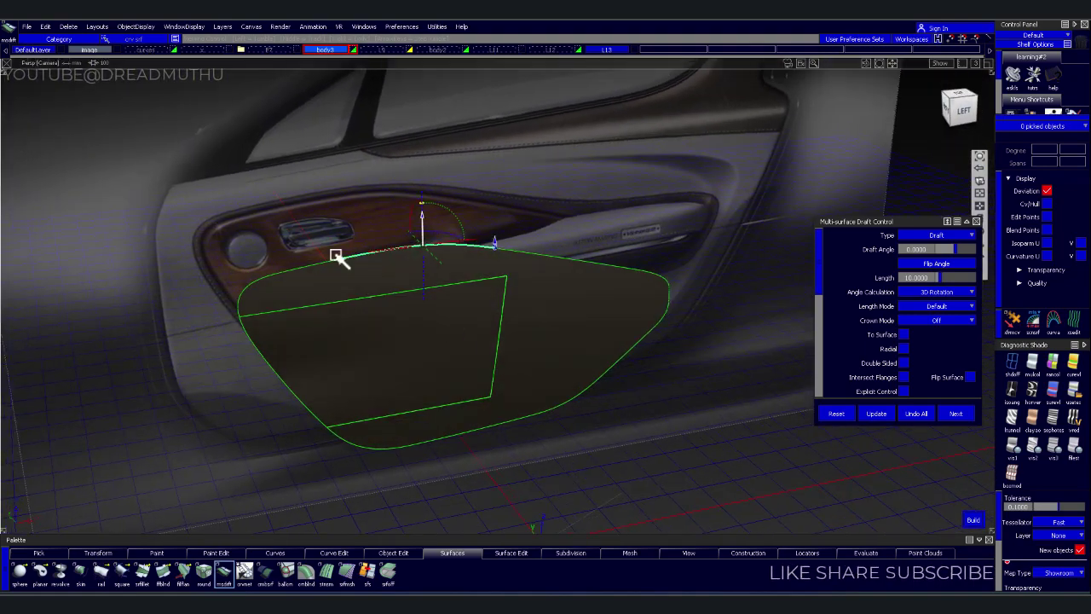
Pick the top, left, bottom and right edges of the door-pocket surface for the multi-surface draft
left_click(315, 262)
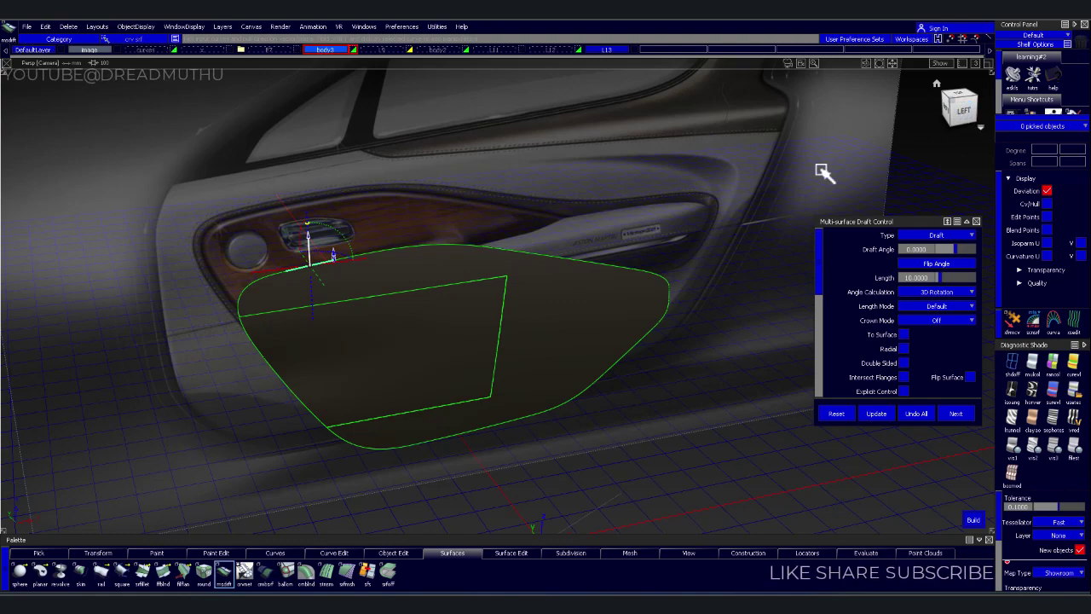
left_click_drag(224, 357, 353, 312, "alt+shift")
right_click_drag(353, 312, 387, 296, "alt+shift")
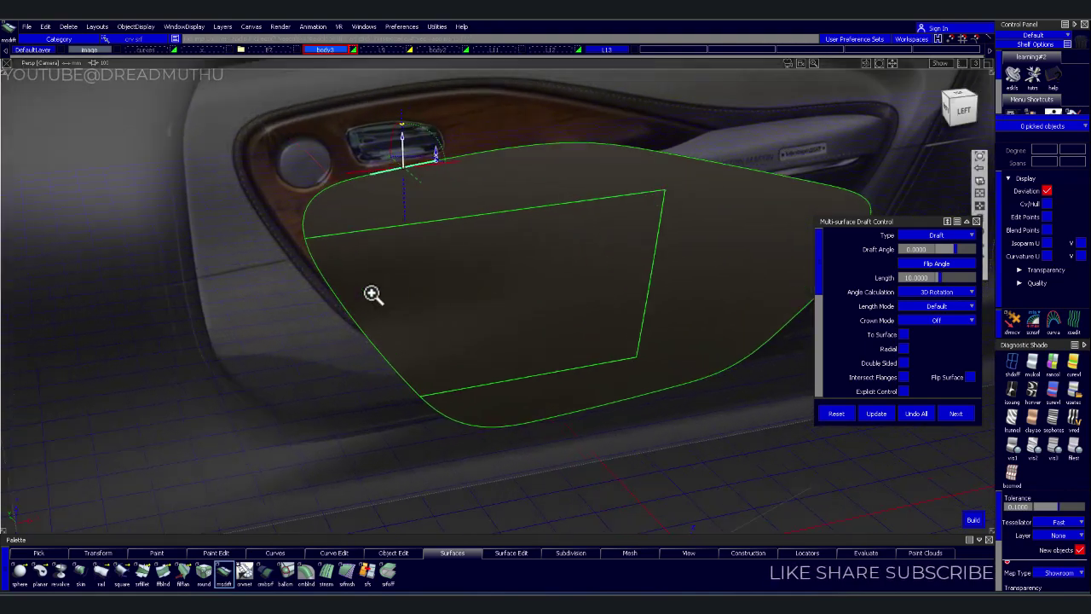
mouse_move(387, 296)
middle_mouse_down("alt+shift")
mouse_move(431, 304)
mouse_move(416, 351)
middle_mouse_up("alt+shift")
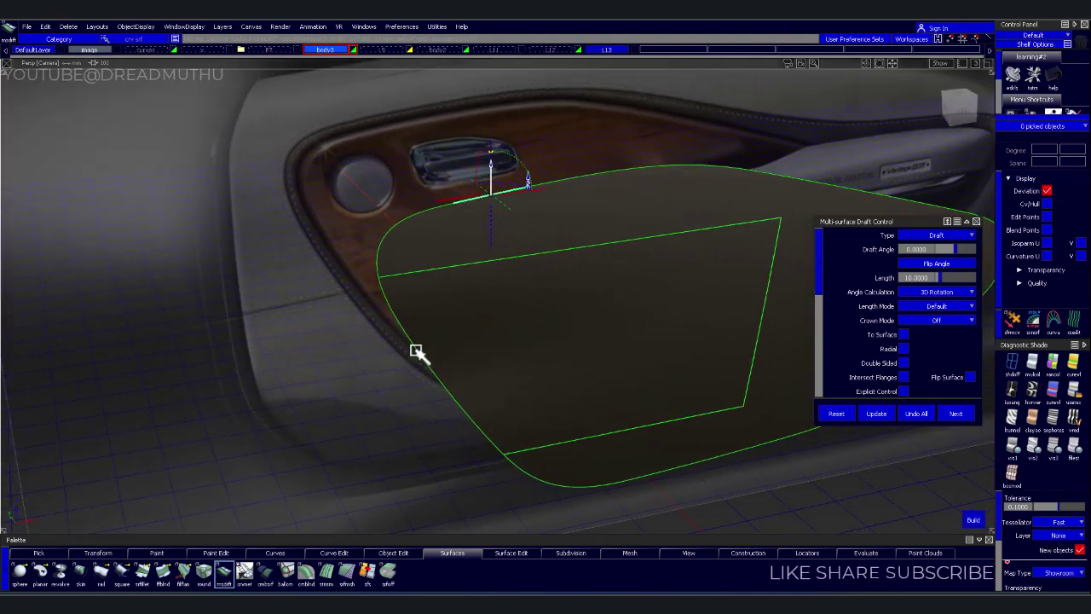
left_click(416, 350)
mouse_move(438, 385)
left_mouse_down("alt+shift")
mouse_move(524, 383)
mouse_move(435, 353)
mouse_move(444, 383)
mouse_move(493, 386)
left_mouse_up("alt+shift")
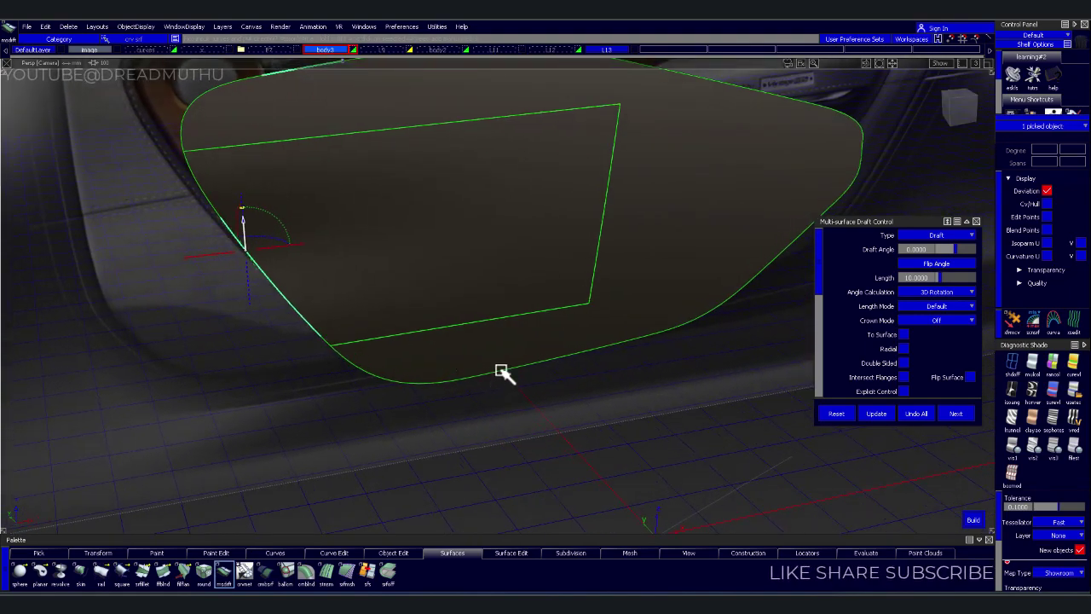
left_click(501, 372)
mouse_move(623, 378)
left_mouse_down("alt+shift")
mouse_move(504, 404)
mouse_move(575, 325)
left_mouse_up("alt+shift")
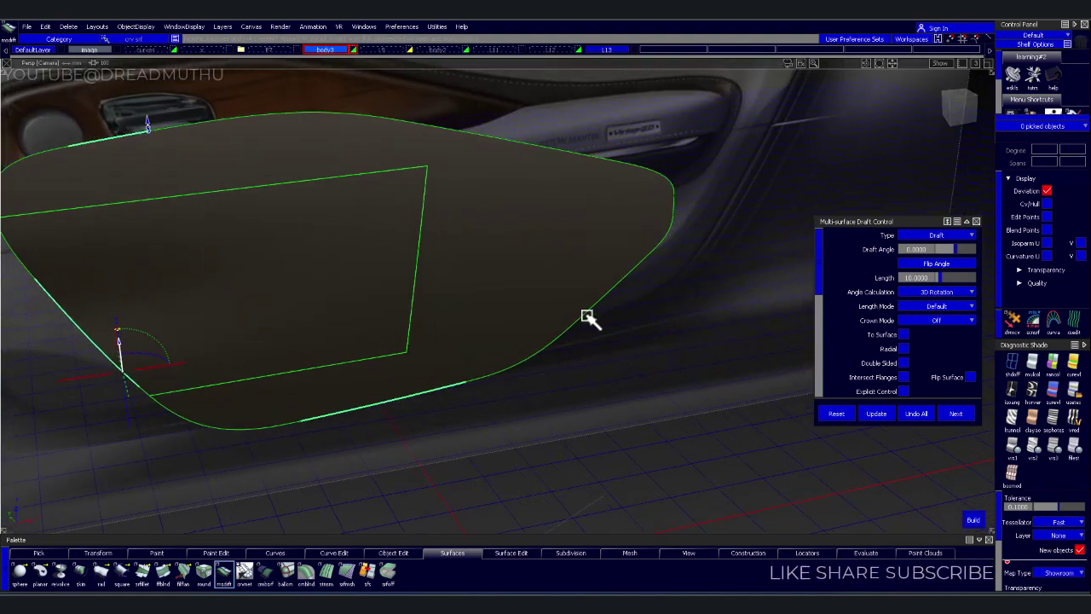
left_click_drag(673, 324, 633, 356, "alt+shift")
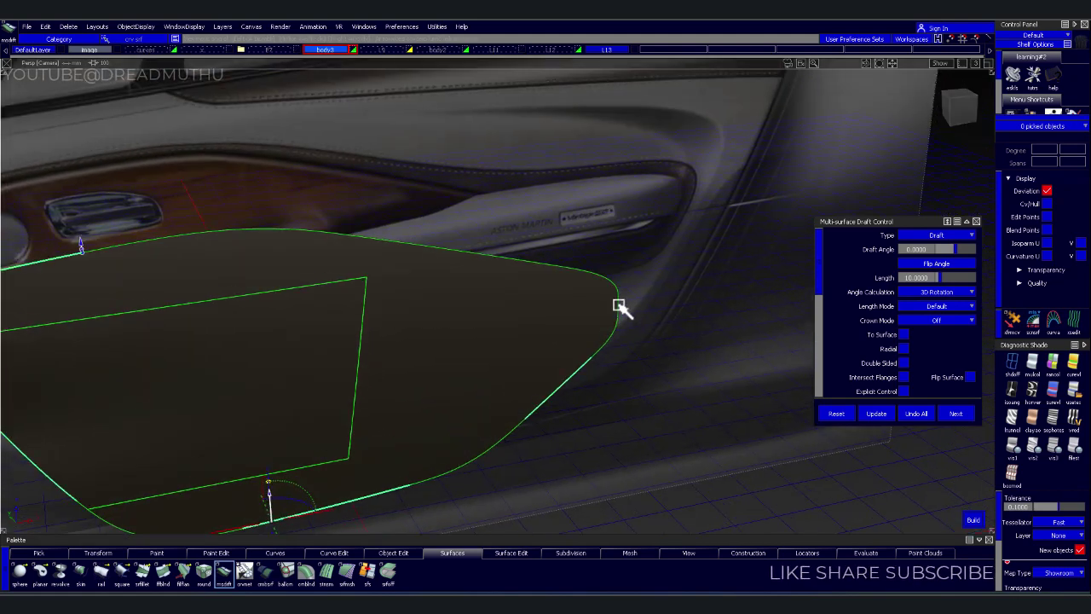
left_click(492, 257)
mouse_move(511, 285)
left_mouse_down("alt+shift")
mouse_move(402, 287)
mouse_move(436, 290)
mouse_move(285, 214)
mouse_move(338, 265)
mouse_move(313, 288)
mouse_move(363, 305)
mouse_move(509, 295)
mouse_move(472, 304)
mouse_move(904, 336)
left_mouse_up("alt+shift")
left_click(960, 236)
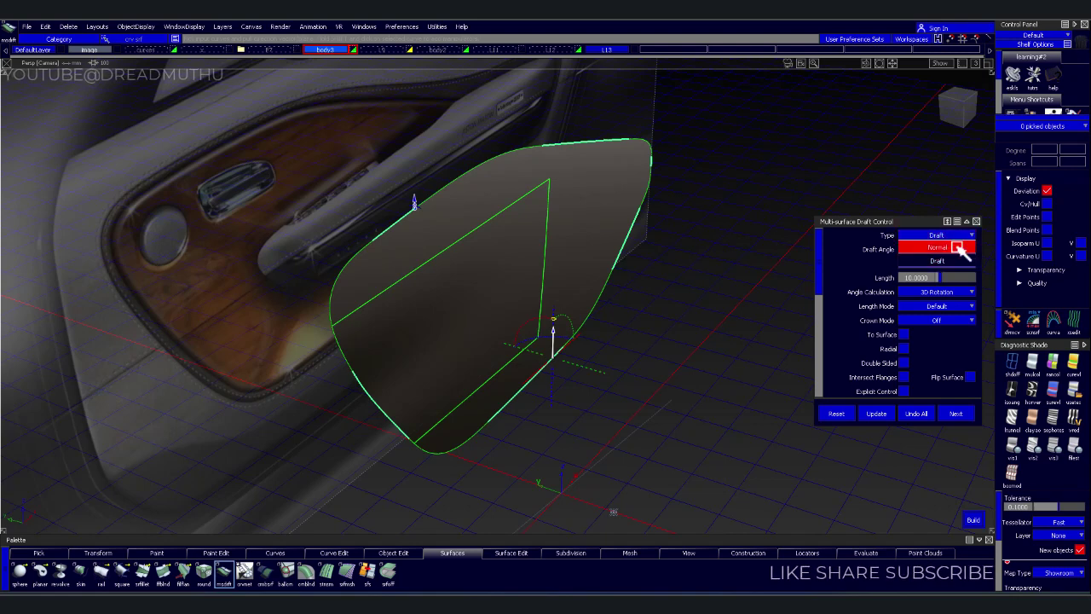
Make the flange Normal type, flip its surface, extend it to 70.1180 and steepen its tilt
left_click(959, 247)
left_click(572, 364)
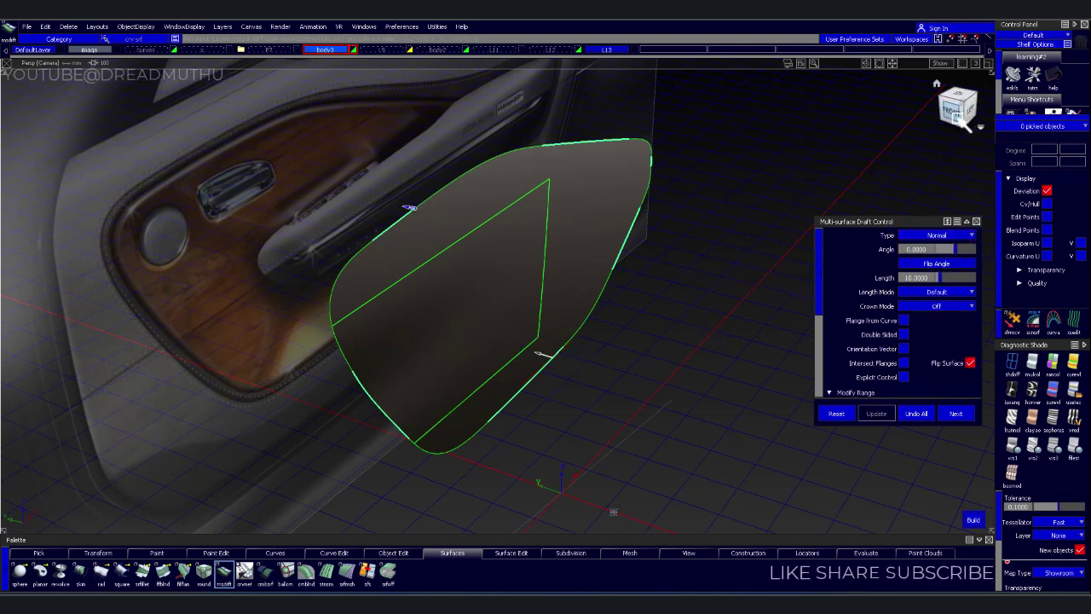
left_click(952, 111)
right_click_drag(823, 182, 634, 266, "alt+shift")
mouse_move(633, 266)
middle_mouse_down("alt+shift")
mouse_move(700, 227)
mouse_move(716, 399)
middle_mouse_up("alt+shift")
left_click_drag(492, 242, 439, 243)
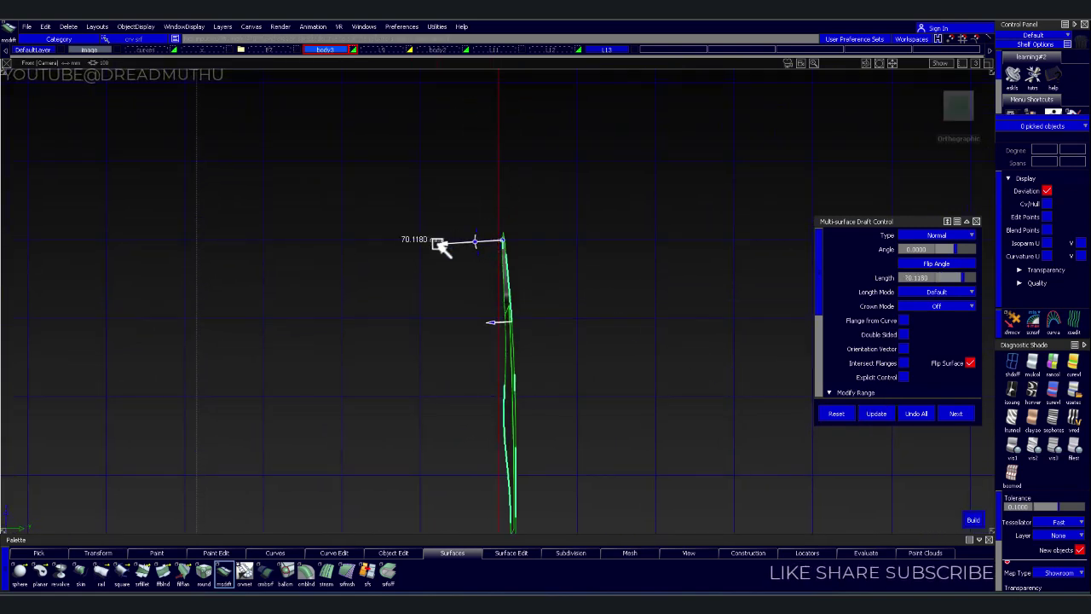
left_click_drag(474, 252, 472, 243)
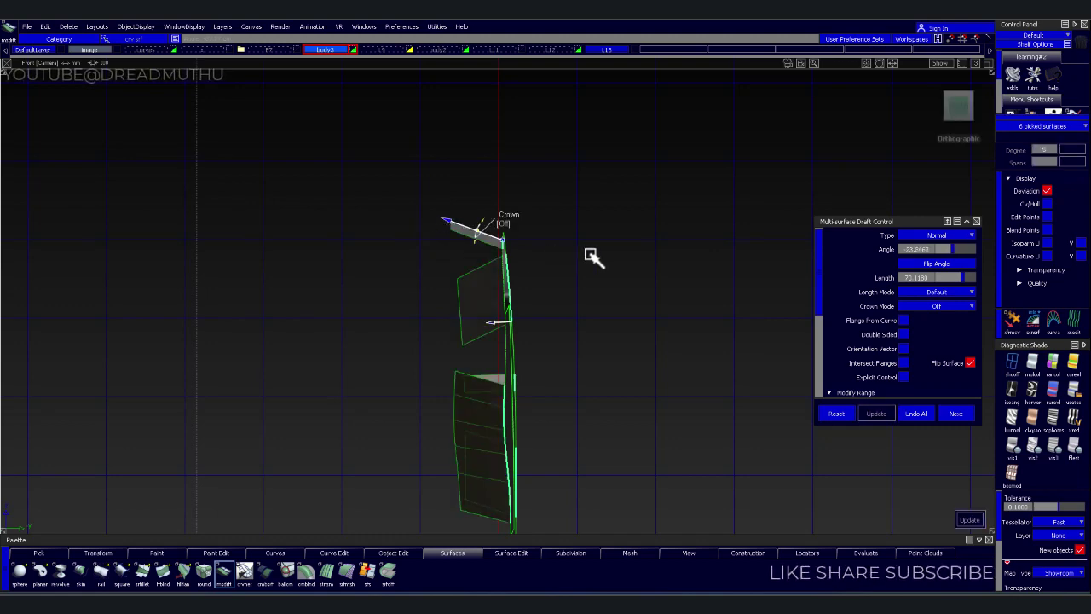
Flip the flange angle, then Undo All to discard the draft and start over
left_click(980, 109)
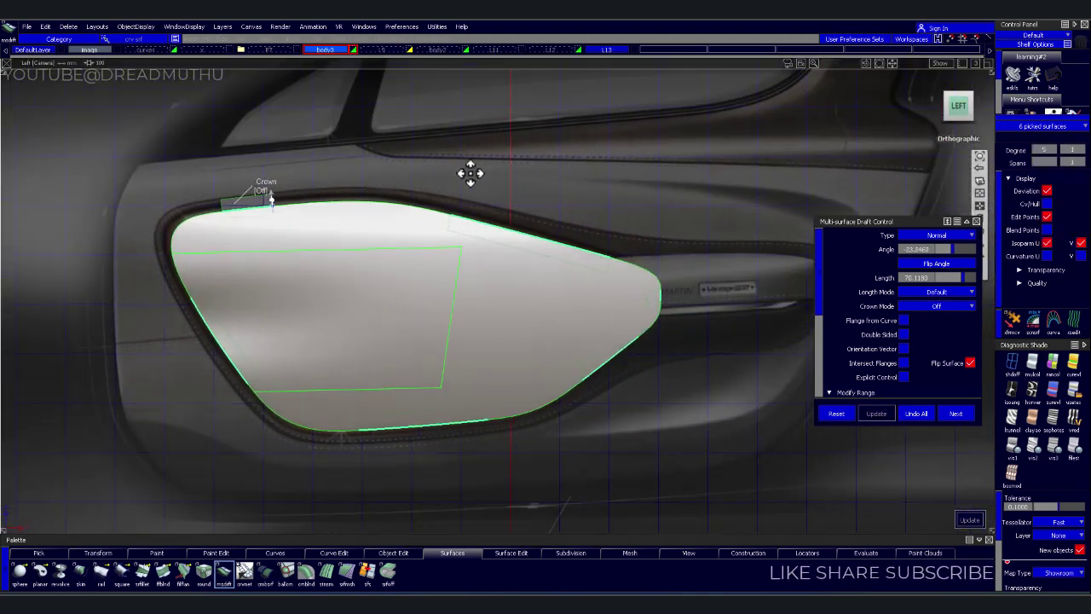
middle_click_drag(470, 173, 495, 212, "alt+shift")
mouse_move(495, 212)
left_mouse_down("alt+shift")
mouse_move(540, 212)
mouse_move(577, 238)
mouse_move(610, 212)
mouse_move(662, 214)
mouse_move(658, 229)
mouse_move(693, 223)
mouse_move(662, 234)
left_mouse_up("alt+shift")
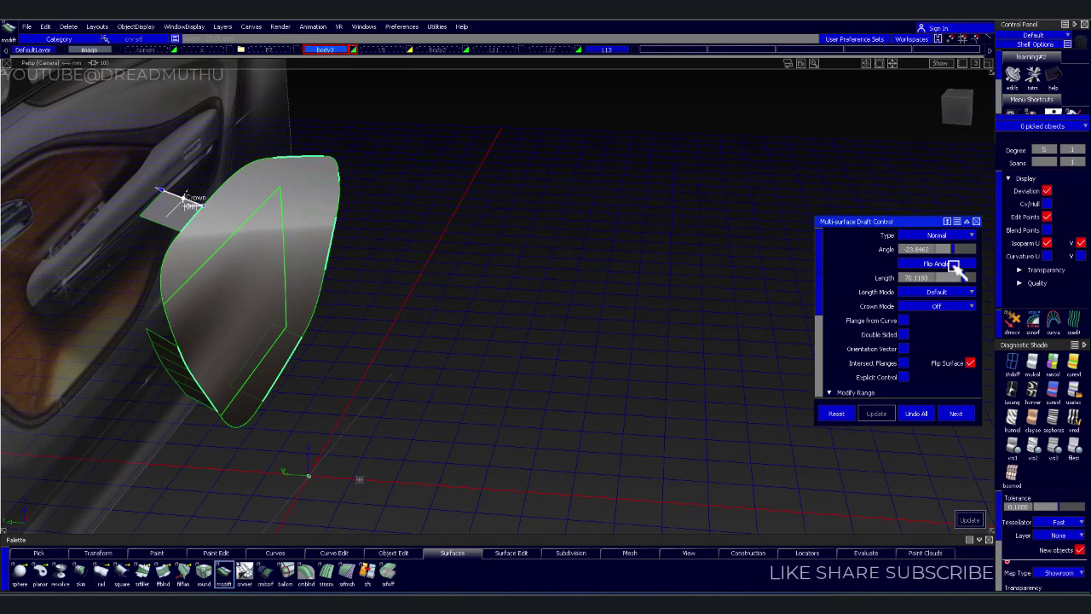
left_click(954, 267)
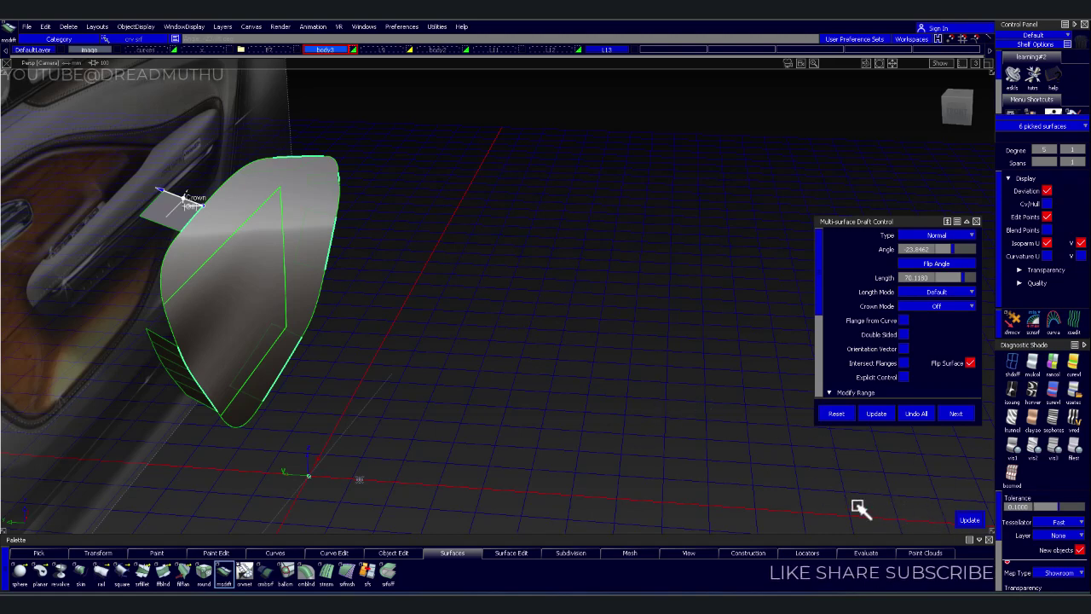
left_click_drag(393, 342, 285, 345)
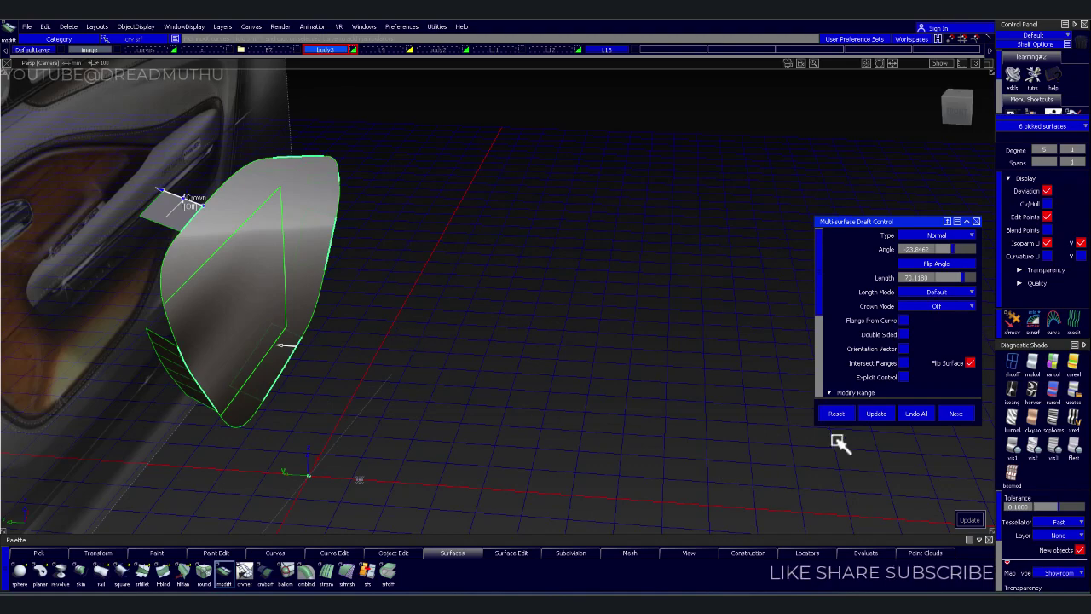
left_click(918, 416)
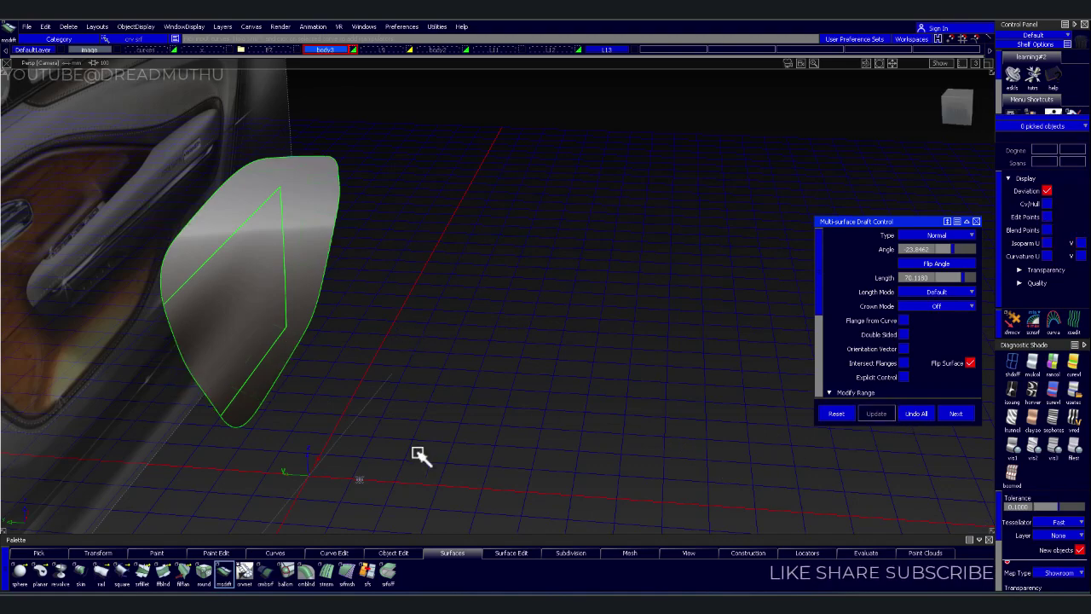
Regenerate the draft wall along the door-pocket insert outline
left_click_drag(419, 453, 519, 349, "alt+shift")
middle_click_drag(519, 349, 634, 377, "alt+shift")
mouse_move(633, 378)
left_mouse_down("alt+shift")
mouse_move(435, 329)
mouse_move(320, 319)
left_mouse_up("alt+shift")
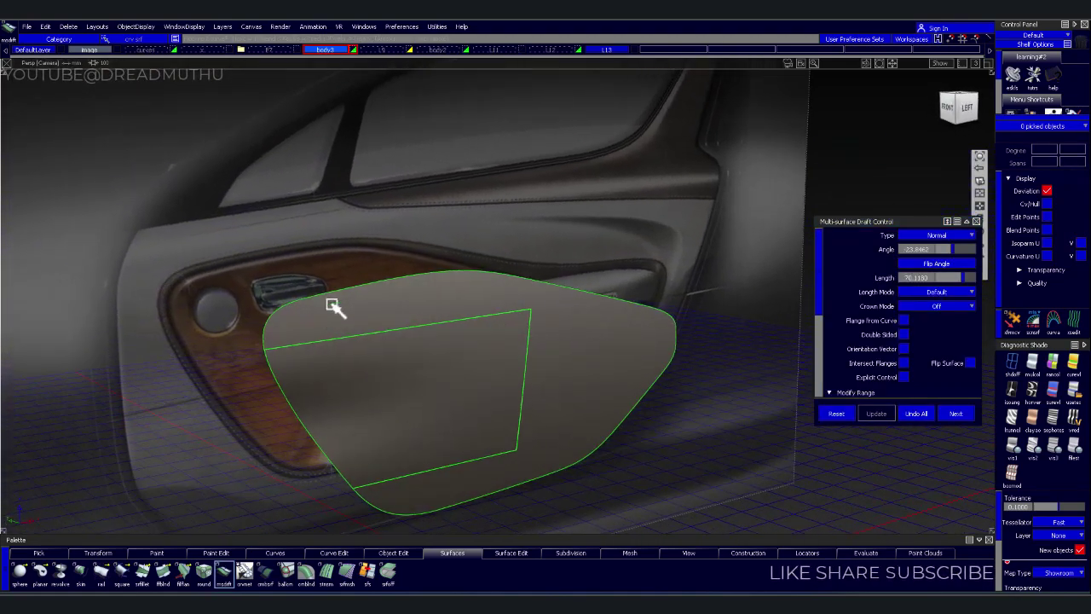
scroll(909, 360, "down", 2)
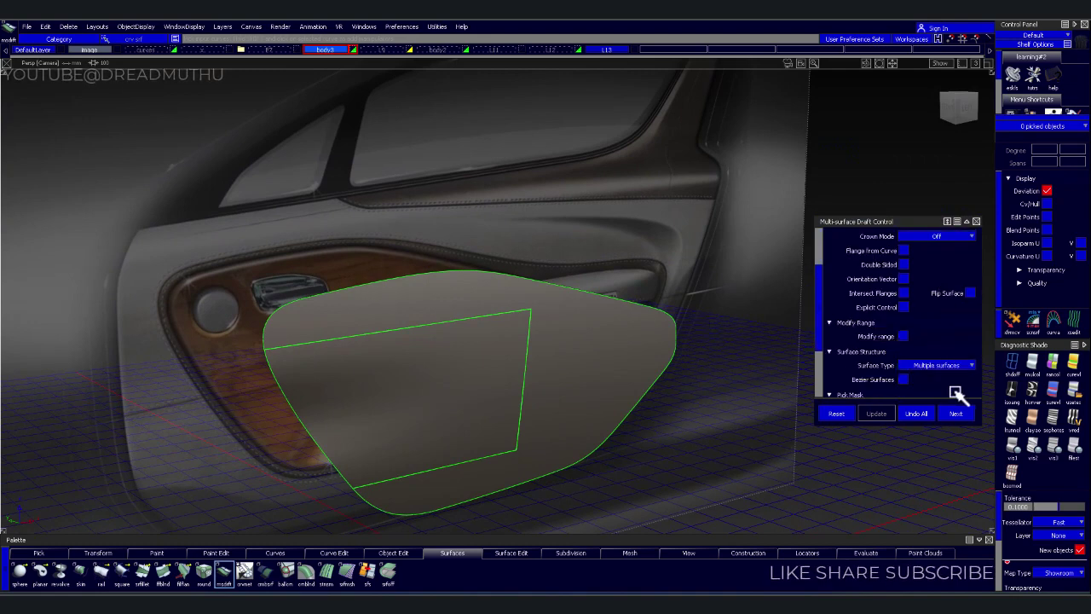
scroll(966, 391, "down", 3)
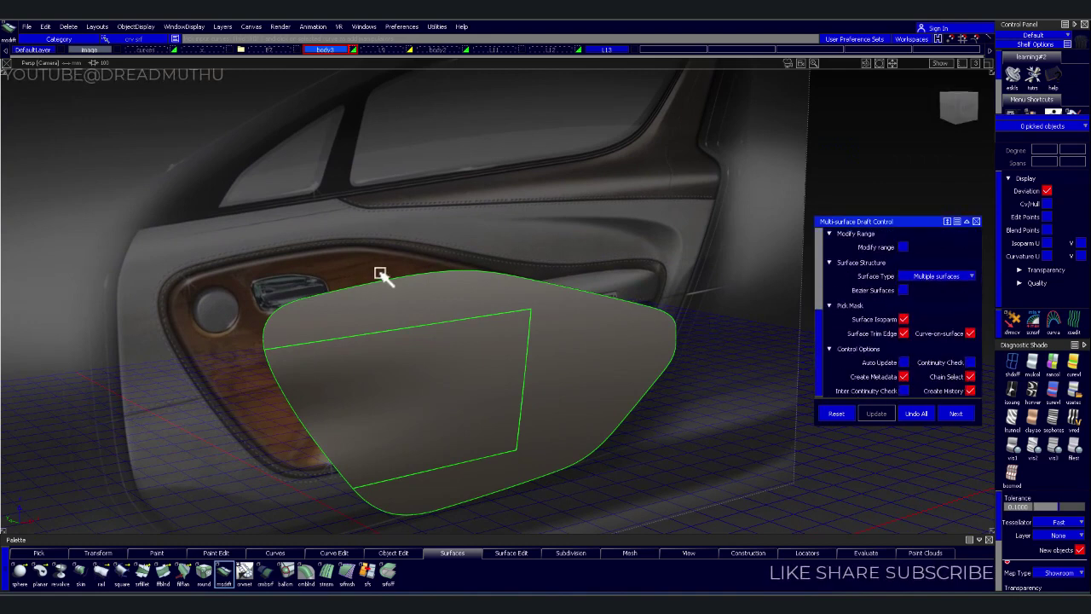
mouse_move(667, 384)
left_mouse_down("alt+shift")
mouse_move(701, 497)
mouse_move(714, 501)
left_mouse_up("alt+shift")
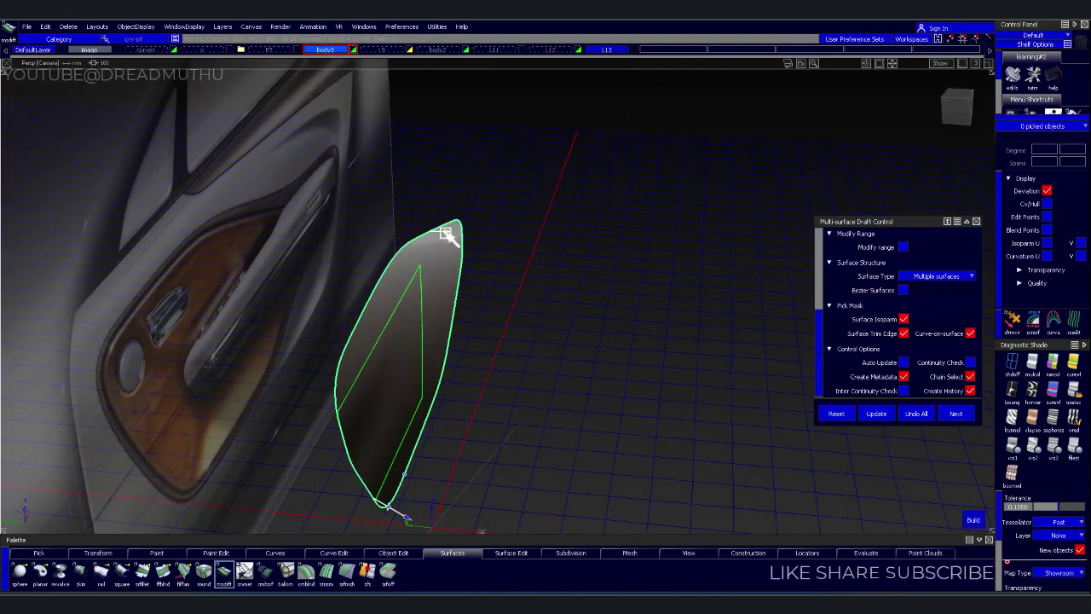
key("Return")
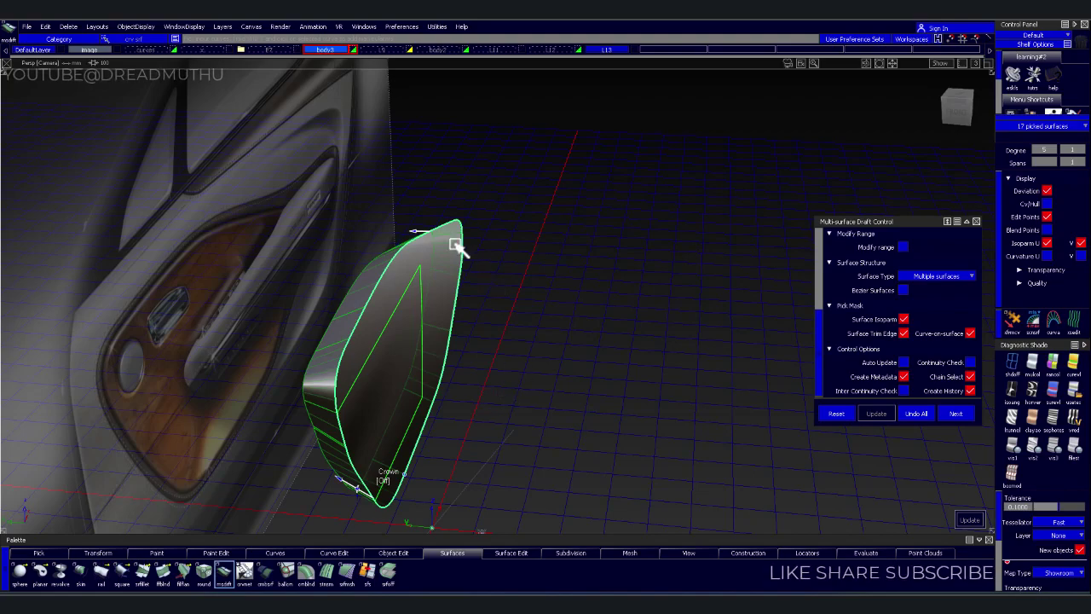
Inspect the new draft wall, then switch it to Explicit Control with U degree 9
mouse_move(450, 373)
left_mouse_down("alt+shift")
mouse_move(504, 432)
mouse_move(436, 502)
mouse_move(167, 399)
mouse_move(390, 366)
left_mouse_up("alt+shift")
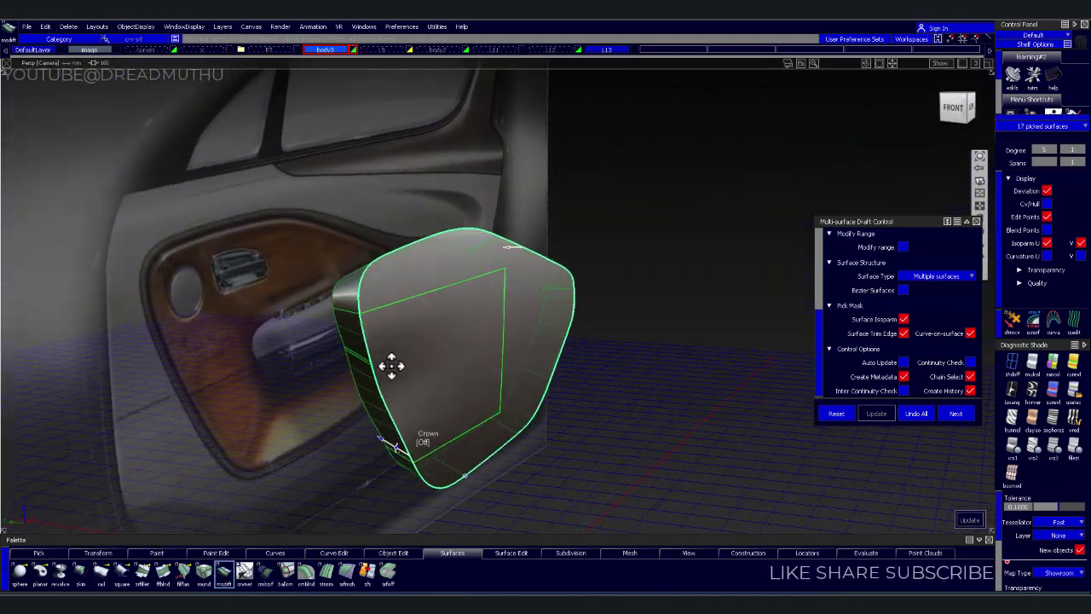
right_click_drag(390, 366, 419, 316, "alt+shift")
middle_click_drag(419, 316, 438, 307, "alt+shift")
mouse_move(439, 307)
left_mouse_down("alt+shift")
mouse_move(429, 353)
mouse_move(390, 366)
mouse_move(520, 352)
left_mouse_up("alt+shift")
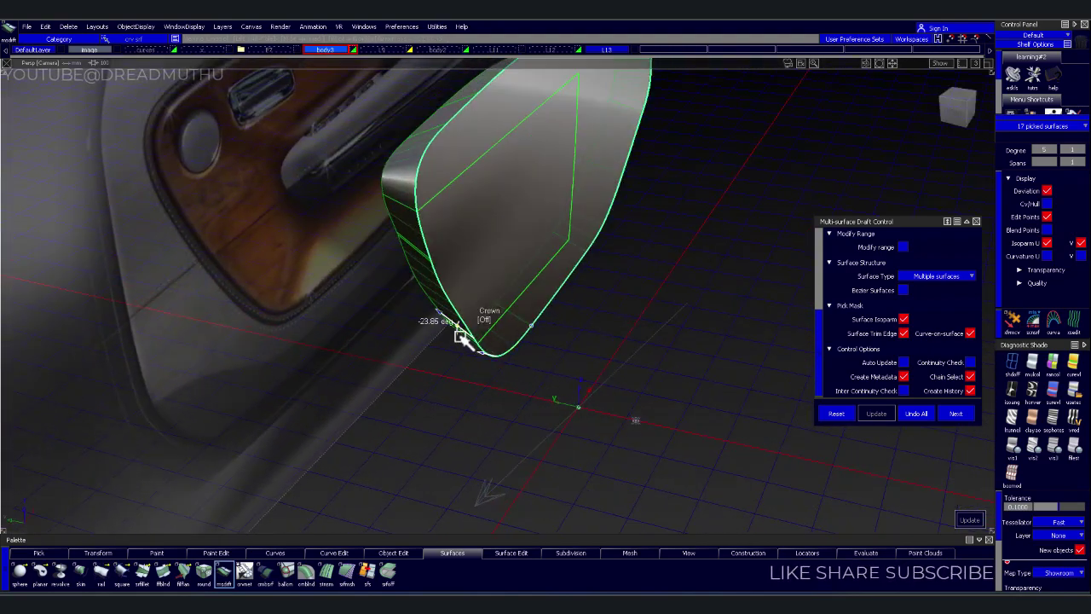
mouse_move(497, 377)
left_mouse_down("alt+shift")
mouse_move(518, 366)
mouse_move(383, 275)
mouse_move(239, 217)
mouse_move(221, 171)
mouse_move(355, 282)
mouse_move(536, 349)
left_mouse_up("alt+shift")
middle_click_drag(536, 349, 630, 375, "alt+shift")
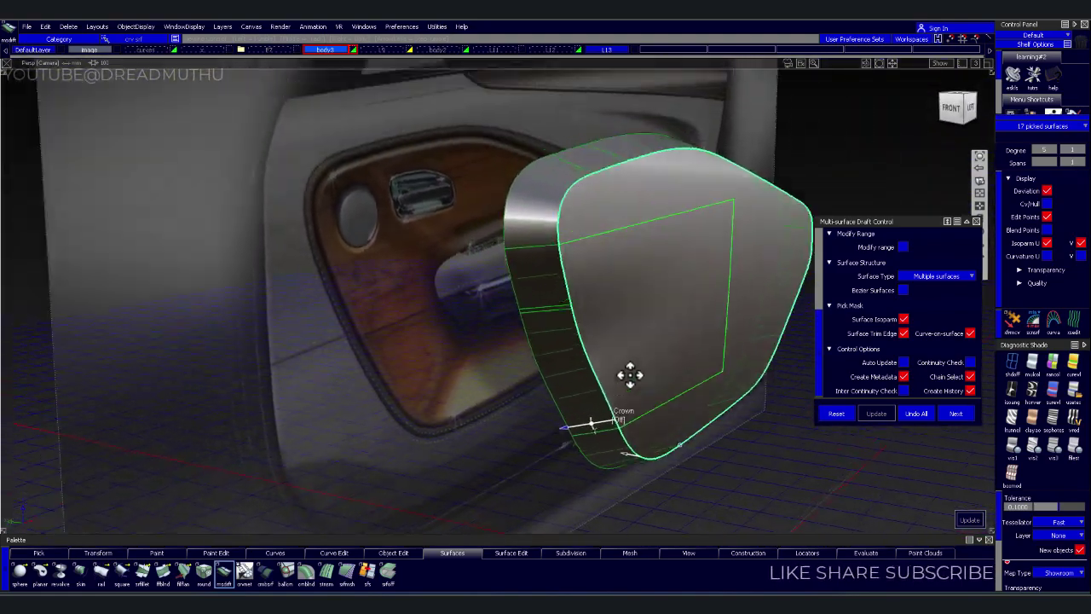
left_click_drag(629, 376, 609, 358, "alt+shift")
right_click_drag(609, 358, 657, 324, "alt+shift")
mouse_move(657, 324)
left_mouse_down("alt+shift")
mouse_move(585, 251)
mouse_move(526, 269)
left_mouse_up("alt+shift")
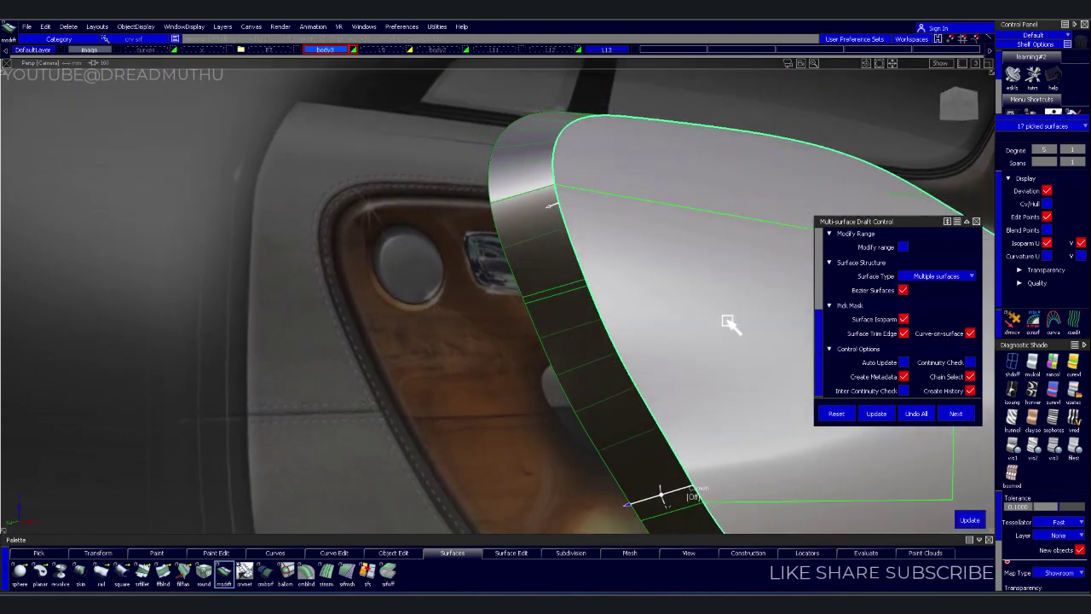
mouse_move(656, 328)
left_mouse_down("alt+shift")
mouse_move(653, 312)
mouse_move(653, 333)
left_mouse_up("alt+shift")
scroll(945, 284, "up", 2)
scroll(937, 281, "up", 1)
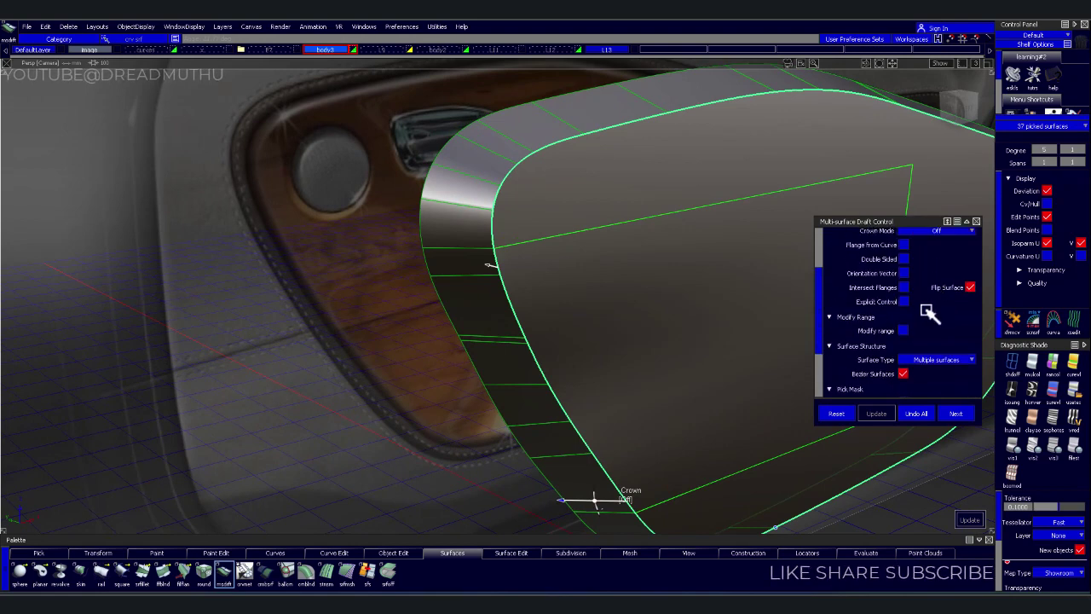
left_click(907, 301)
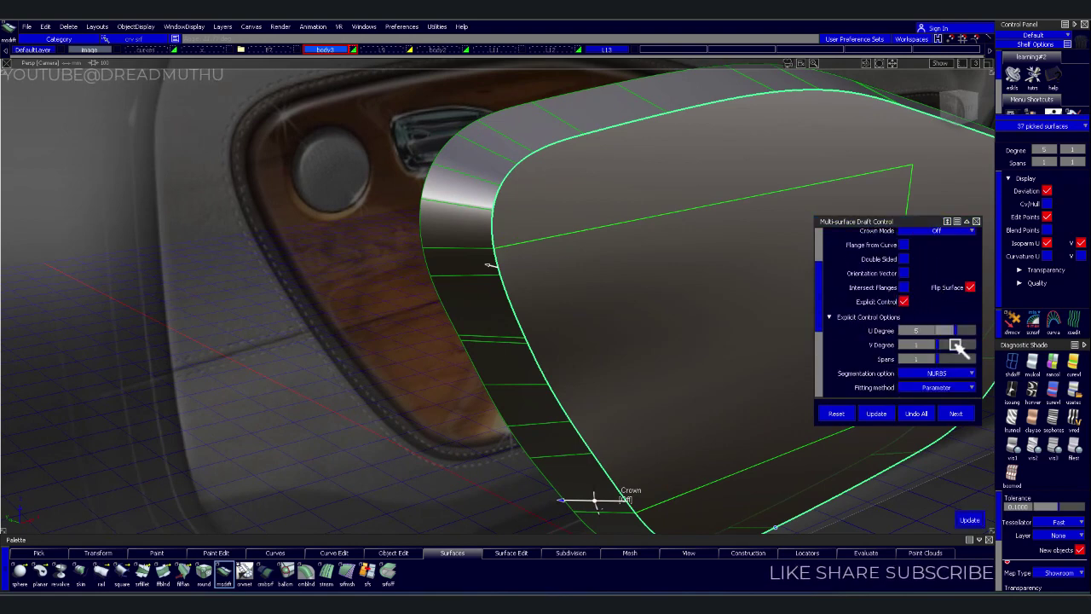
mouse_move(656, 320)
left_mouse_down("alt+shift")
mouse_move(621, 333)
mouse_move(640, 344)
mouse_move(579, 334)
left_mouse_up("alt+shift")
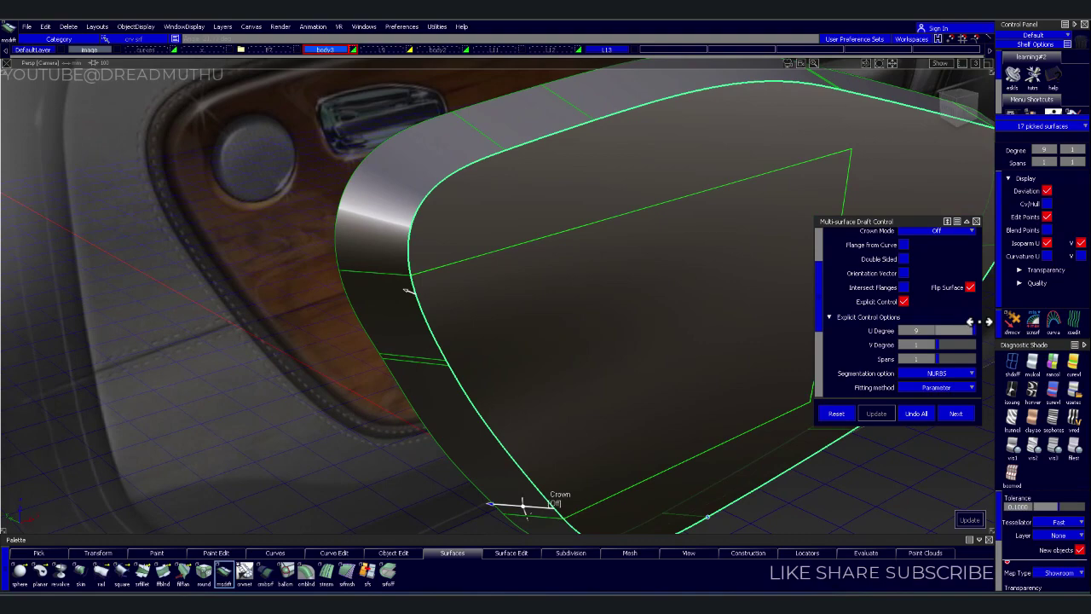
Check the flange edge in the orthographic Left view
right_click_drag(815, 274, 657, 310, "alt+shift")
middle_click_drag(657, 310, 638, 329, "alt+shift")
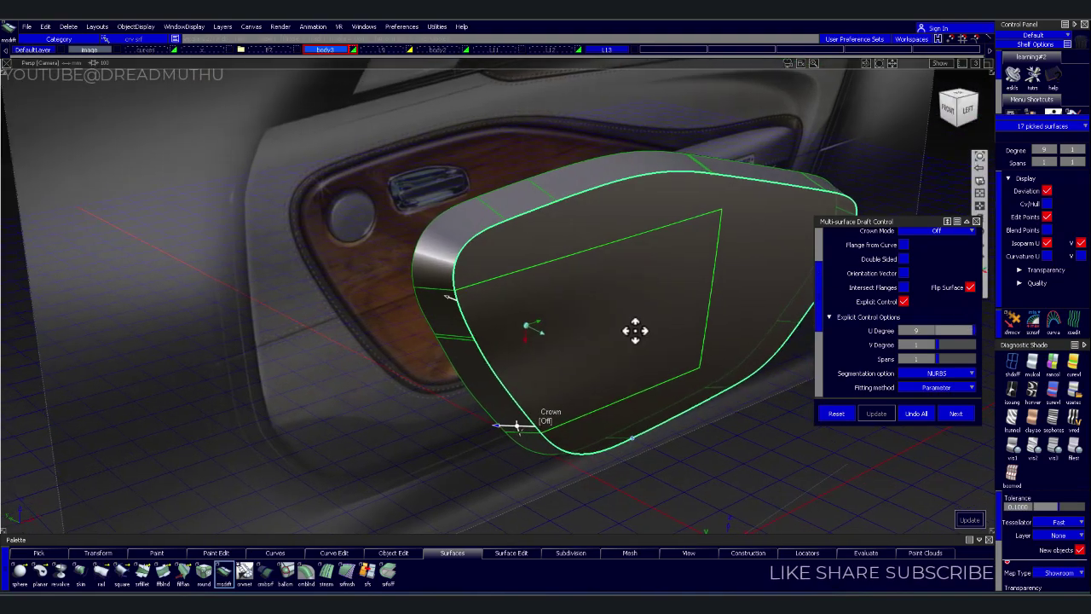
mouse_move(662, 319)
left_mouse_down("alt+shift")
mouse_move(356, 229)
mouse_move(741, 239)
left_mouse_up("alt+shift")
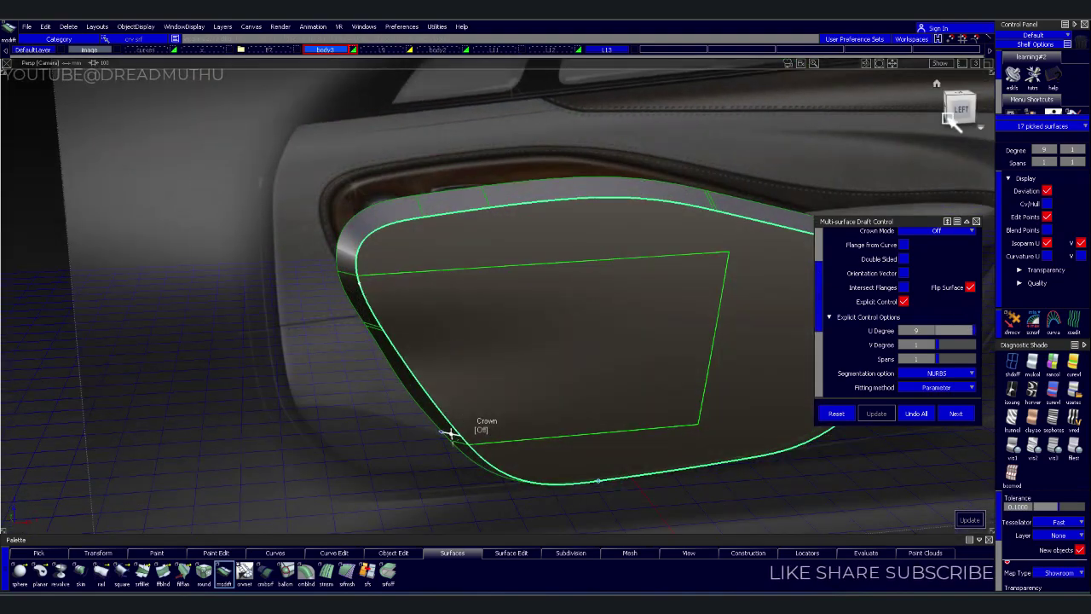
left_click(951, 118)
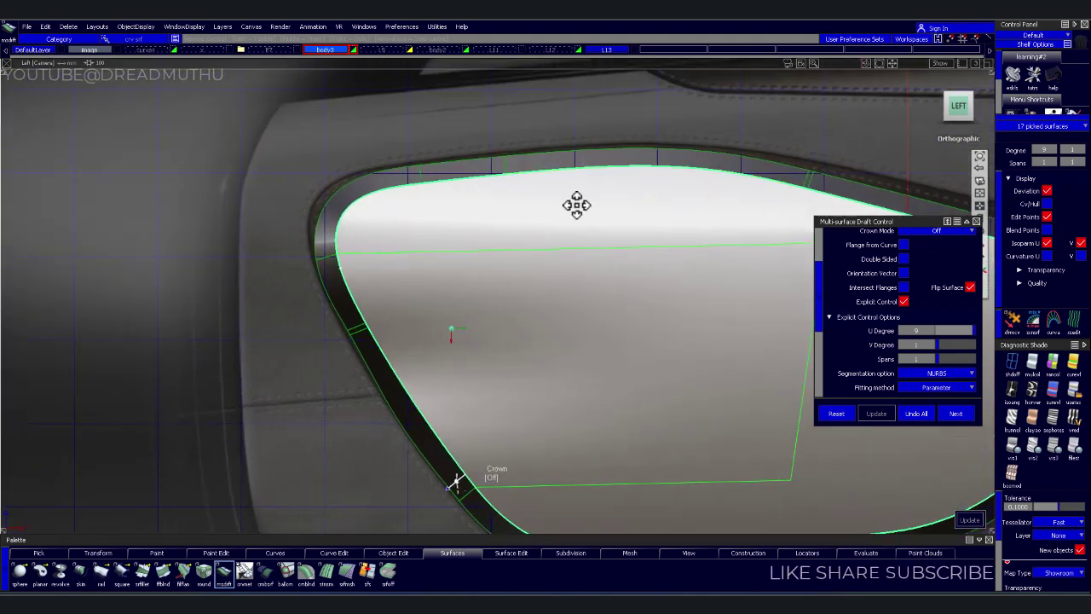
right_click_drag(558, 203, 548, 250, "alt+shift")
middle_click_drag(560, 319, 551, 203, "alt+shift")
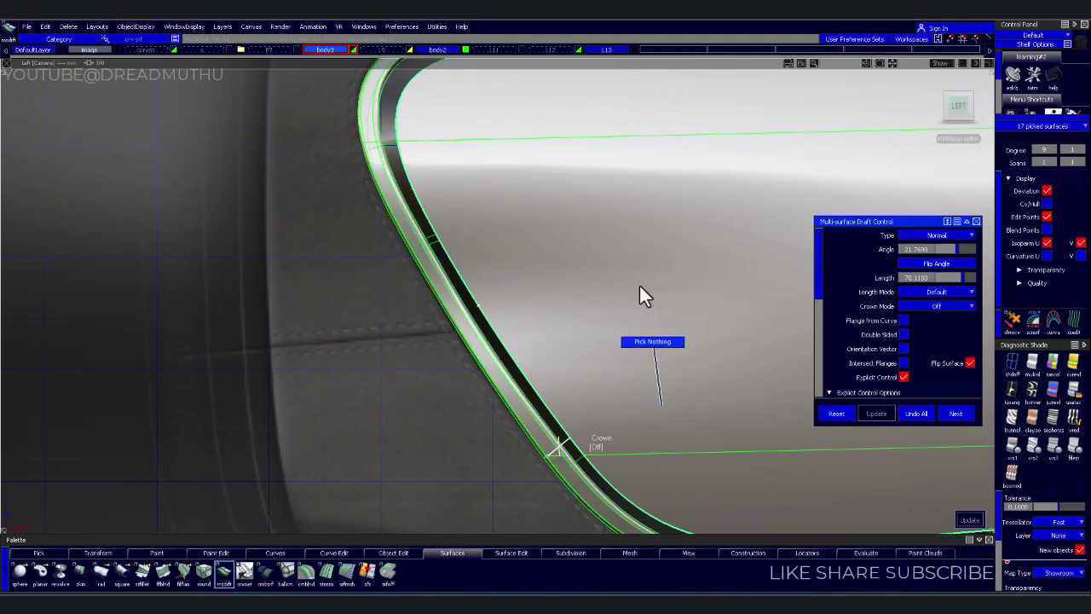
Orbit and zoom around the trim flange to inspect its curve and rounded corner
right_click_drag(648, 321, 634, 275, "alt+shift")
mouse_move(633, 275)
left_mouse_down("alt+shift")
mouse_move(670, 316)
mouse_move(724, 265)
mouse_move(478, 124)
mouse_move(275, 100)
mouse_move(273, 161)
mouse_move(312, 212)
mouse_move(546, 252)
mouse_move(731, 231)
mouse_move(690, 187)
mouse_move(699, 145)
mouse_move(332, 143)
mouse_move(287, 170)
mouse_move(575, 195)
mouse_move(431, 233)
mouse_move(338, 221)
left_mouse_up("alt+shift")
mouse_move(337, 221)
right_mouse_down("alt+shift")
mouse_move(365, 231)
mouse_move(390, 220)
right_mouse_up("alt+shift")
mouse_move(390, 219)
left_mouse_down("alt+shift")
mouse_move(310, 254)
mouse_move(491, 258)
left_mouse_up("alt+shift")
right_click_drag(493, 258, 507, 254, "alt+shift")
mouse_move(507, 253)
left_mouse_down("alt+shift")
mouse_move(585, 298)
mouse_move(539, 286)
mouse_move(779, 263)
mouse_move(619, 231)
mouse_move(666, 201)
mouse_move(700, 259)
mouse_move(697, 221)
mouse_move(690, 248)
left_mouse_up("alt+shift")
right_click_drag(690, 248, 580, 281, "alt+shift")
mouse_move(580, 282)
left_mouse_down("alt+shift")
mouse_move(457, 315)
mouse_move(393, 310)
left_mouse_up("alt+shift")
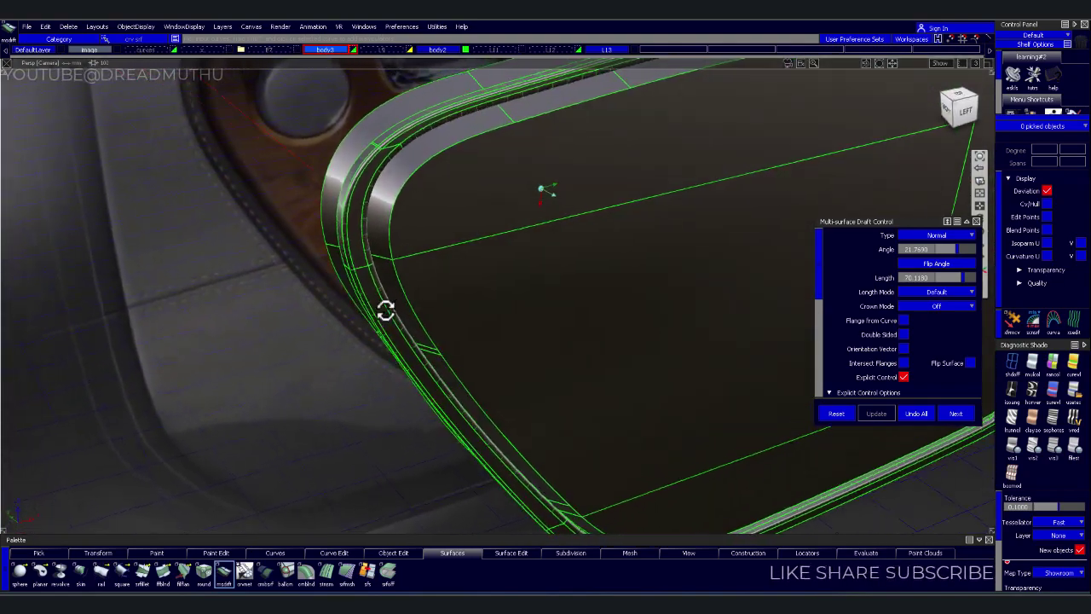
mouse_move(311, 313)
left_mouse_down("alt+shift")
mouse_move(404, 278)
mouse_move(225, 265)
left_mouse_up("alt+shift")
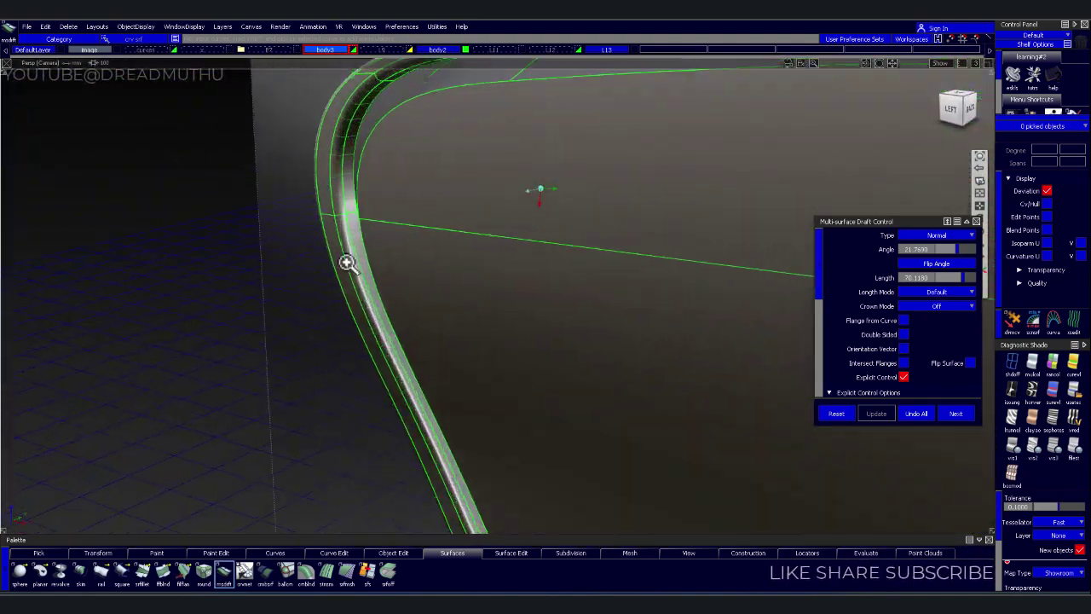
mouse_move(468, 244)
left_mouse_down("alt+shift")
mouse_move(355, 239)
mouse_move(370, 220)
mouse_move(458, 214)
mouse_move(621, 170)
mouse_move(772, 195)
mouse_move(872, 195)
mouse_move(775, 191)
mouse_move(872, 202)
mouse_move(843, 212)
mouse_move(858, 214)
mouse_move(872, 212)
mouse_move(872, 195)
mouse_move(673, 192)
mouse_move(677, 207)
mouse_move(723, 210)
mouse_move(673, 231)
mouse_move(646, 265)
left_mouse_up("alt+shift")
middle_click_drag(646, 265, 495, 151, "alt+shift")
mouse_move(495, 151)
left_mouse_down("alt+shift")
mouse_move(607, 295)
mouse_move(563, 353)
mouse_move(646, 365)
mouse_move(769, 319)
mouse_move(685, 302)
mouse_move(716, 286)
left_mouse_up("alt+shift")
right_click_drag(716, 285, 692, 282, "alt+shift")
middle_click_drag(692, 282, 645, 353, "alt+shift")
mouse_move(646, 353)
left_mouse_down("alt+shift")
mouse_move(616, 300)
mouse_move(546, 294)
left_mouse_up("alt+shift")
Re-pick the 17 draft surfaces and update the flange angle to about 45.23°
key("Escape")
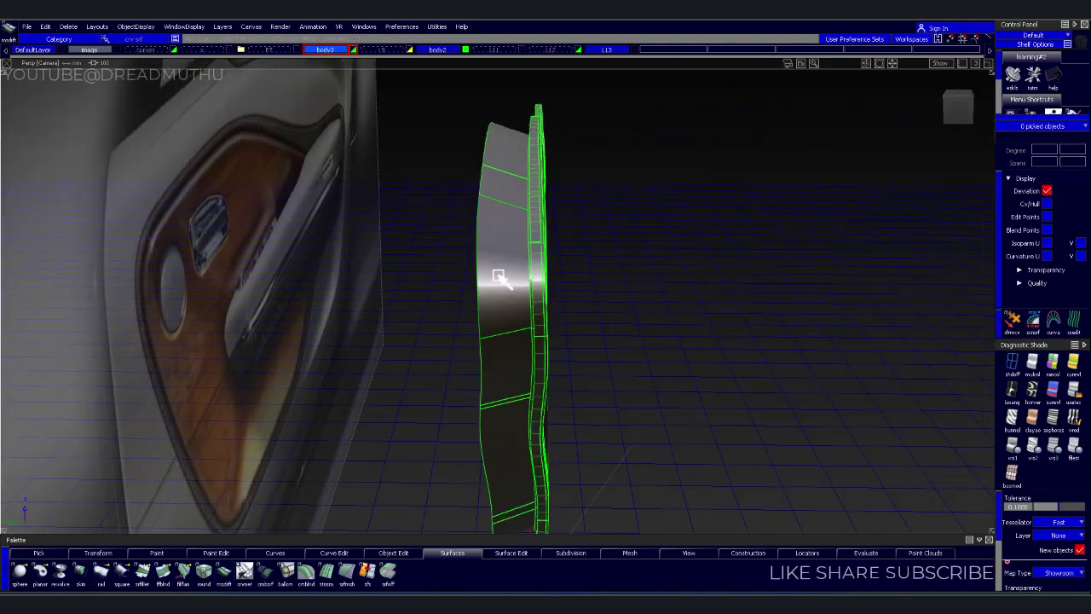
left_click(497, 276)
mouse_move(648, 324)
left_mouse_down("alt+shift")
mouse_move(521, 348)
mouse_move(429, 395)
mouse_move(578, 426)
mouse_move(621, 453)
left_mouse_up("alt+shift")
middle_click_drag(621, 452, 645, 438, "alt+shift")
right_click_drag(646, 438, 619, 375, "alt+shift")
mouse_move(619, 375)
left_mouse_down("alt+shift")
mouse_move(599, 399)
mouse_move(605, 356)
left_mouse_up("alt+shift")
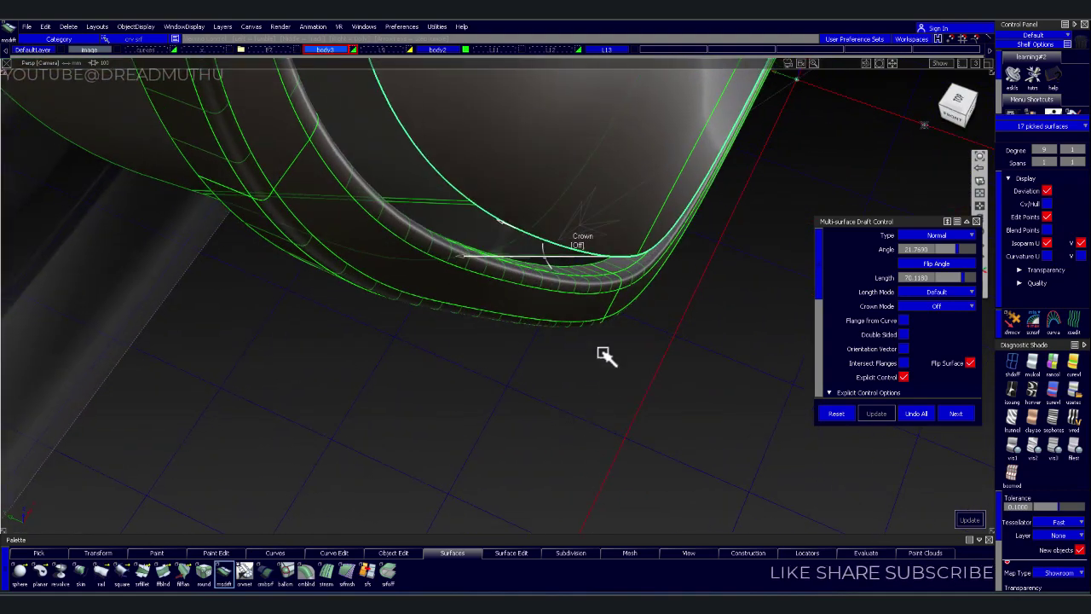
left_click(552, 275)
Zoom in on the trim strip's corner to check the steepened flange
mouse_move(608, 293)
left_mouse_down("alt+shift")
mouse_move(175, 248)
mouse_move(541, 244)
mouse_move(534, 186)
mouse_move(563, 141)
mouse_move(568, 191)
mouse_move(674, 253)
mouse_move(583, 271)
mouse_move(674, 307)
left_mouse_up("alt+shift")
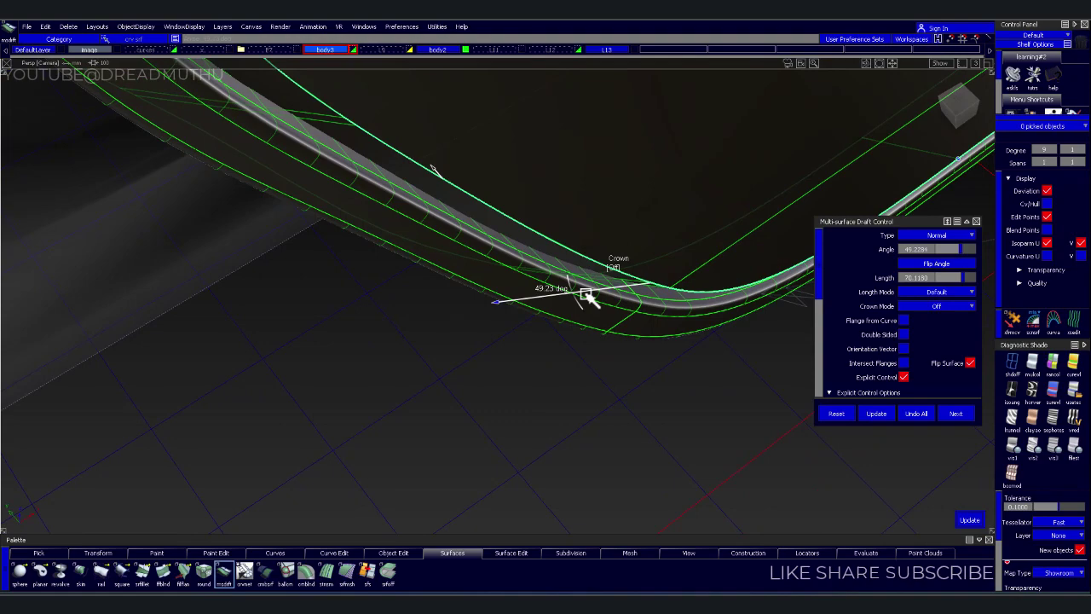
mouse_move(679, 368)
left_mouse_down("alt+shift")
mouse_move(468, 253)
mouse_move(370, 148)
mouse_move(193, 100)
mouse_move(301, 135)
mouse_move(494, 231)
mouse_move(523, 256)
mouse_move(531, 333)
mouse_move(712, 341)
mouse_move(555, 287)
mouse_move(639, 256)
mouse_move(657, 310)
left_mouse_up("alt+shift")
middle_click_drag(657, 309, 598, 311, "alt+shift")
mouse_move(598, 311)
right_mouse_down("alt+shift")
mouse_move(482, 312)
mouse_move(512, 307)
mouse_move(517, 321)
right_mouse_up("alt+shift")
middle_click_drag(516, 322, 488, 454, "alt+shift")
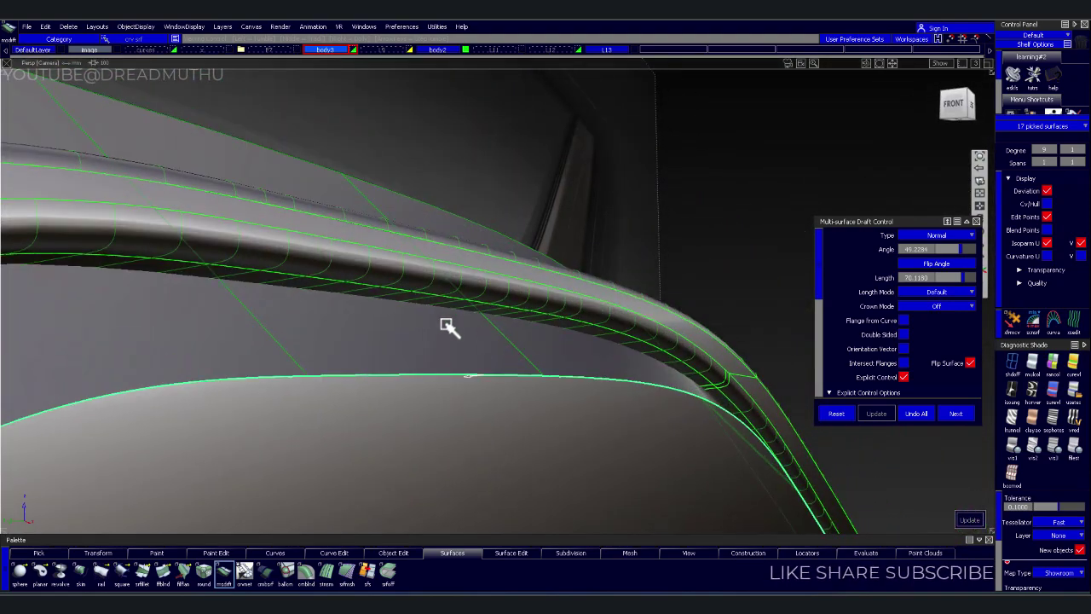
mouse_move(321, 277)
left_mouse_down("alt+shift")
mouse_move(507, 324)
mouse_move(497, 292)
mouse_move(451, 302)
mouse_move(265, 270)
mouse_move(226, 251)
mouse_move(244, 310)
mouse_move(626, 344)
mouse_move(512, 324)
mouse_move(480, 284)
mouse_move(536, 282)
mouse_move(451, 275)
mouse_move(521, 336)
mouse_move(441, 258)
mouse_move(395, 375)
mouse_move(352, 424)
mouse_move(319, 431)
mouse_move(535, 349)
left_mouse_up("alt+shift")
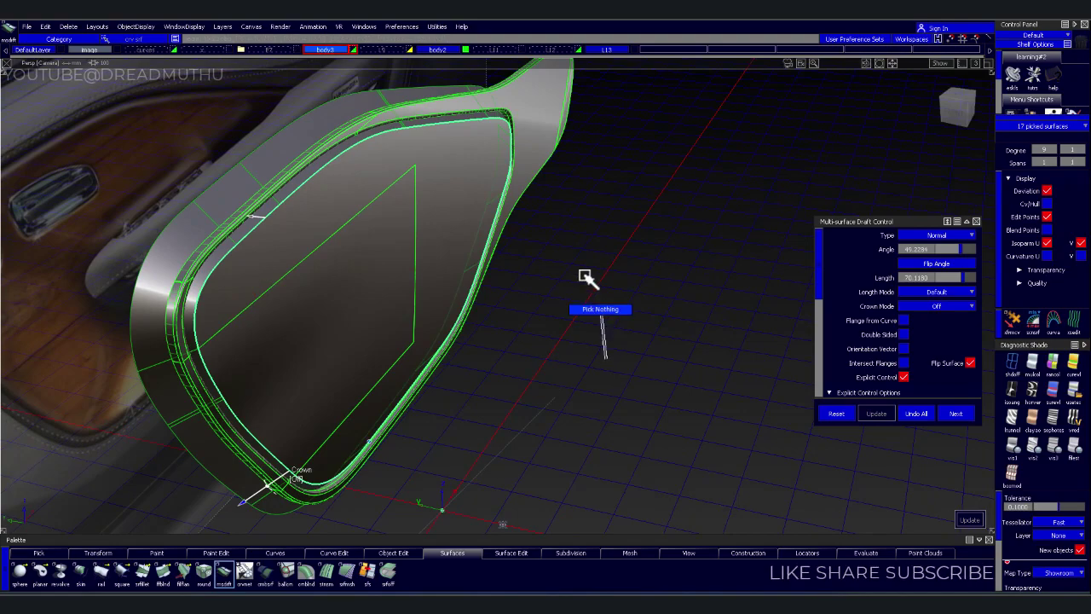
Clear the selection and hide the layer holding the duplicated trim geometry
left_click(603, 313)
mouse_move(638, 317)
left_mouse_down("alt+shift")
mouse_move(404, 273)
mouse_move(458, 79)
left_mouse_up("alt+shift")
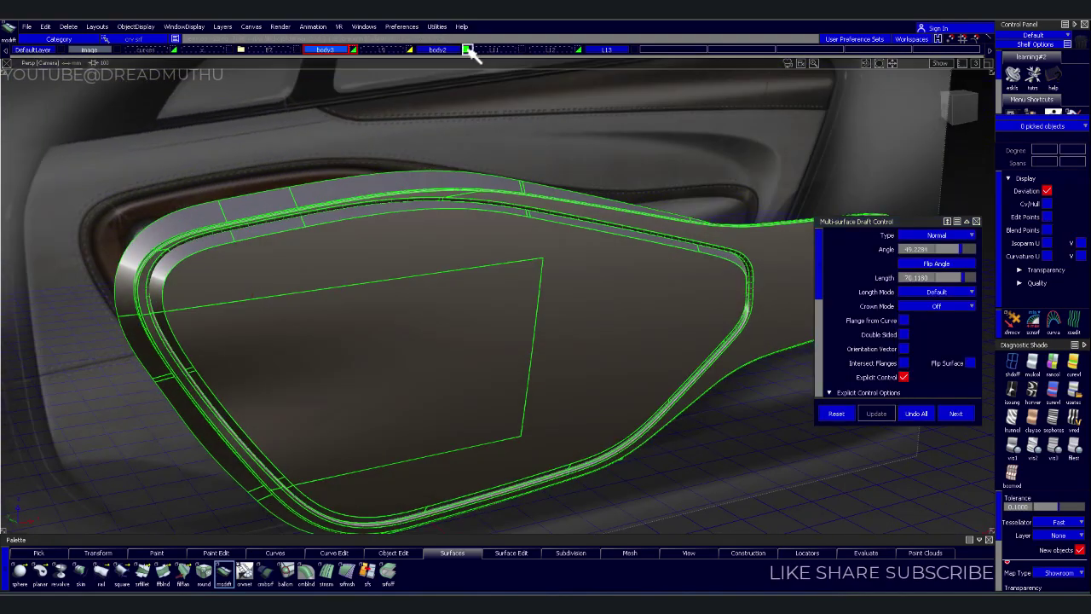
left_click(468, 53)
mouse_move(592, 331)
left_mouse_down("alt+shift")
mouse_move(365, 231)
mouse_move(517, 286)
left_mouse_up("alt+shift")
mouse_move(518, 285)
right_mouse_down("alt+shift")
mouse_move(519, 316)
mouse_move(571, 367)
right_mouse_up("alt+shift")
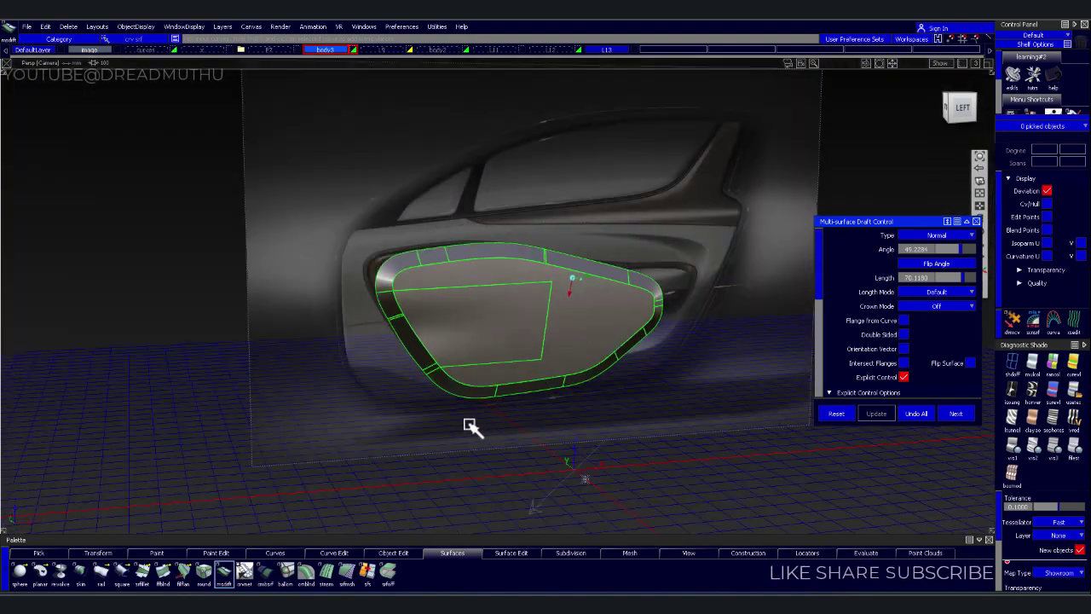
left_click_drag(480, 426, 458, 429, "alt+shift")
right_click_drag(458, 429, 533, 388, "alt+shift")
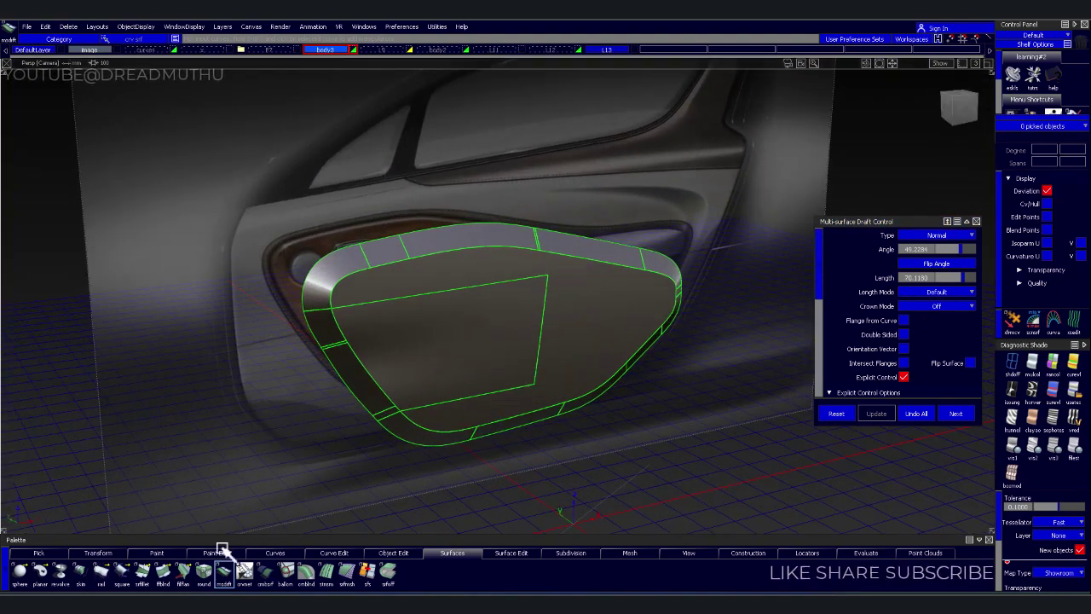
left_click(203, 574)
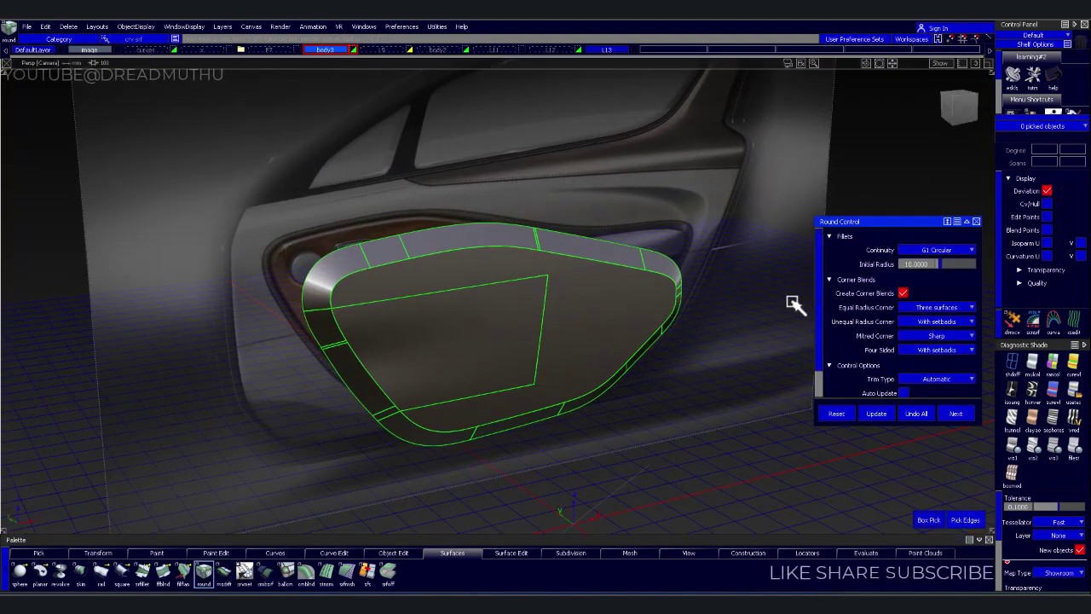
Set Round continuity to G1 Tangent with form factor 0.5, keeping initial radius 10
left_click(945, 273)
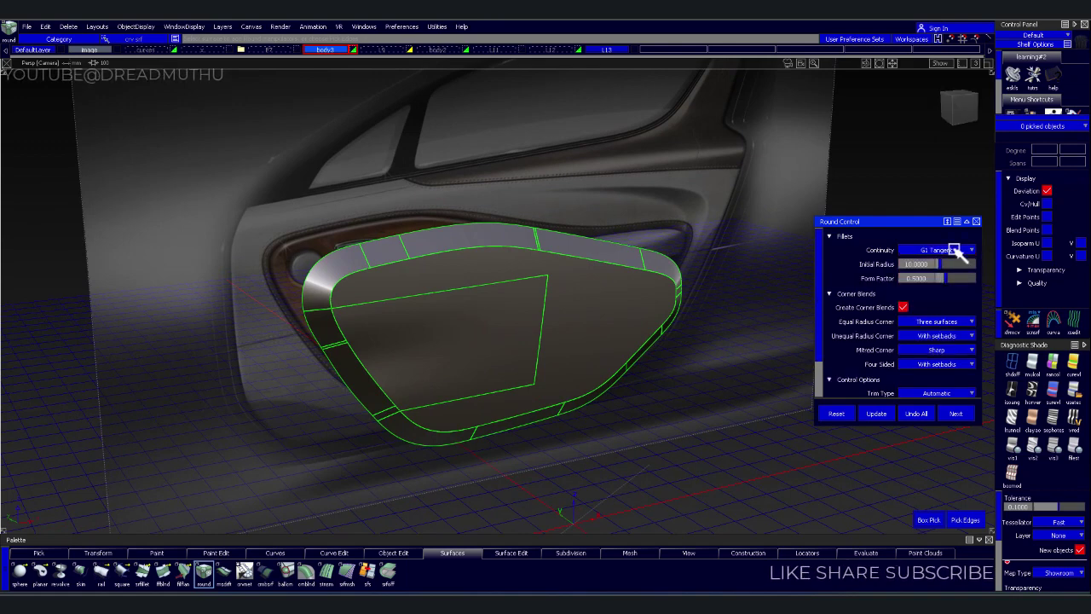
left_click(844, 236)
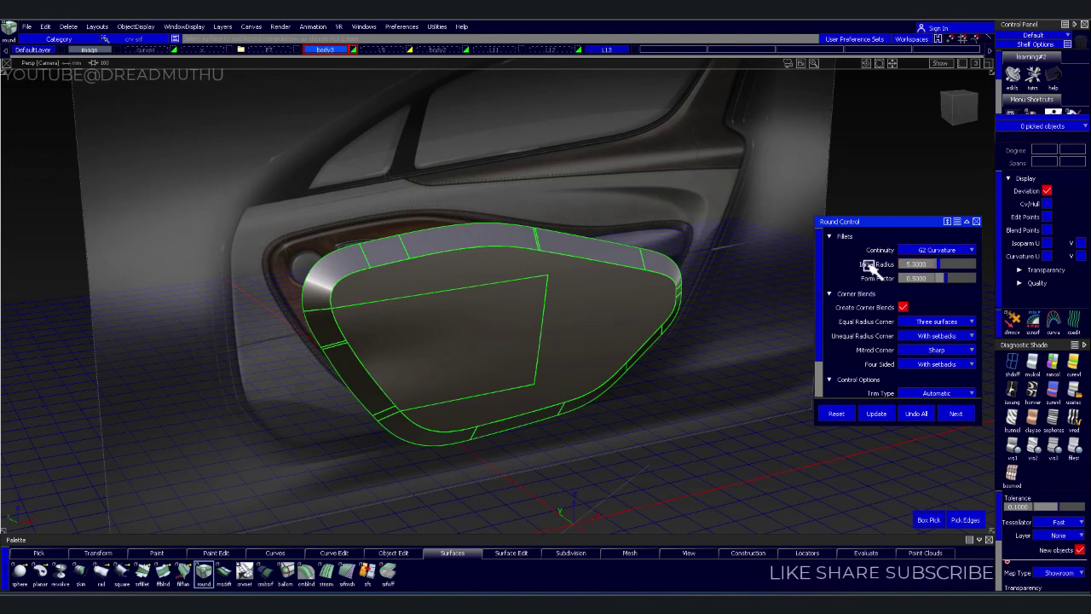
Box-pick all the panel's top-surface edges for Round and accept them
scroll(862, 320, "down", 3)
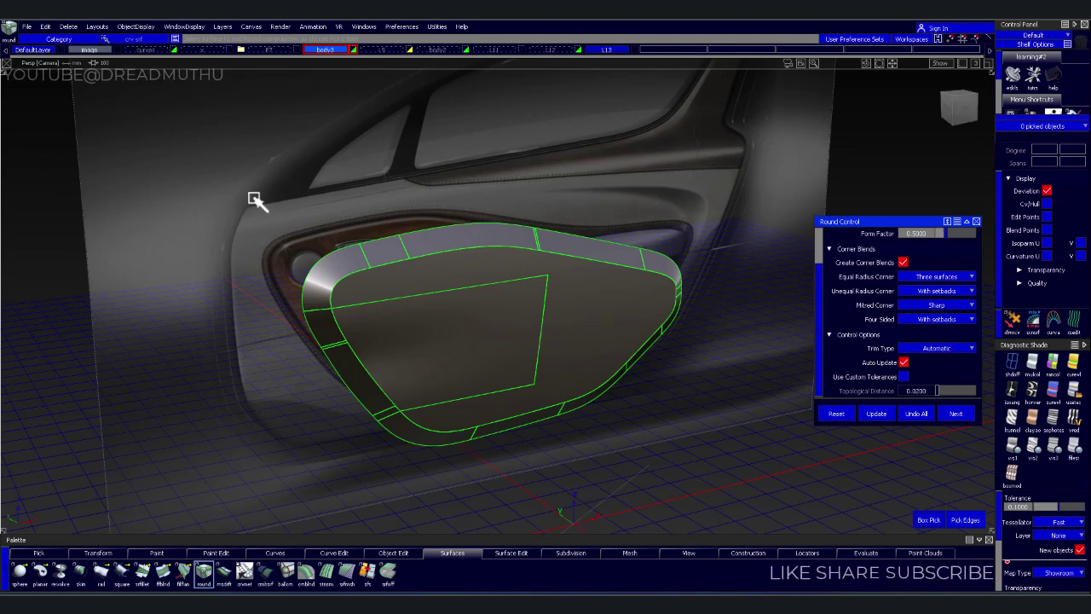
mouse_move(741, 472)
left_mouse_down()
mouse_move(738, 483)
mouse_move(540, 409)
left_mouse_up()
key("Return")
mouse_move(540, 410)
right_mouse_down("alt+shift")
mouse_move(541, 468)
mouse_move(645, 455)
mouse_move(550, 445)
right_mouse_up("alt+shift")
left_click_drag(549, 446, 660, 497, "alt+shift")
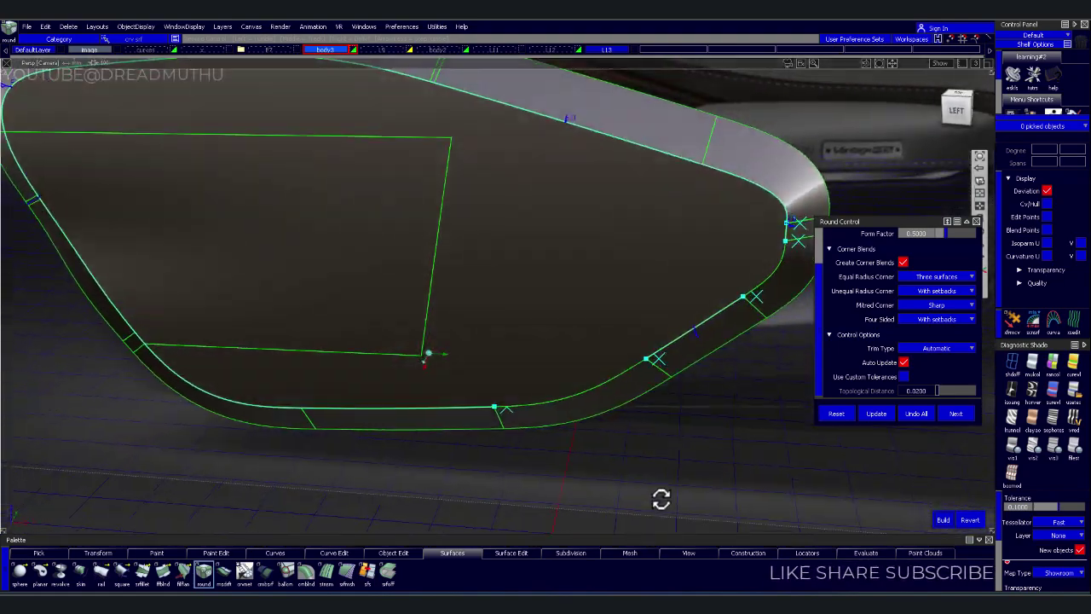
right_click_drag(660, 497, 751, 512, "alt+shift")
middle_click_drag(751, 511, 532, 430, "alt+shift")
mouse_move(532, 429)
left_mouse_down("alt+shift")
mouse_move(534, 327)
mouse_move(504, 290)
mouse_move(520, 310)
mouse_move(648, 353)
mouse_move(653, 390)
mouse_move(601, 368)
mouse_move(682, 466)
mouse_move(607, 460)
mouse_move(637, 392)
left_mouse_up("alt+shift")
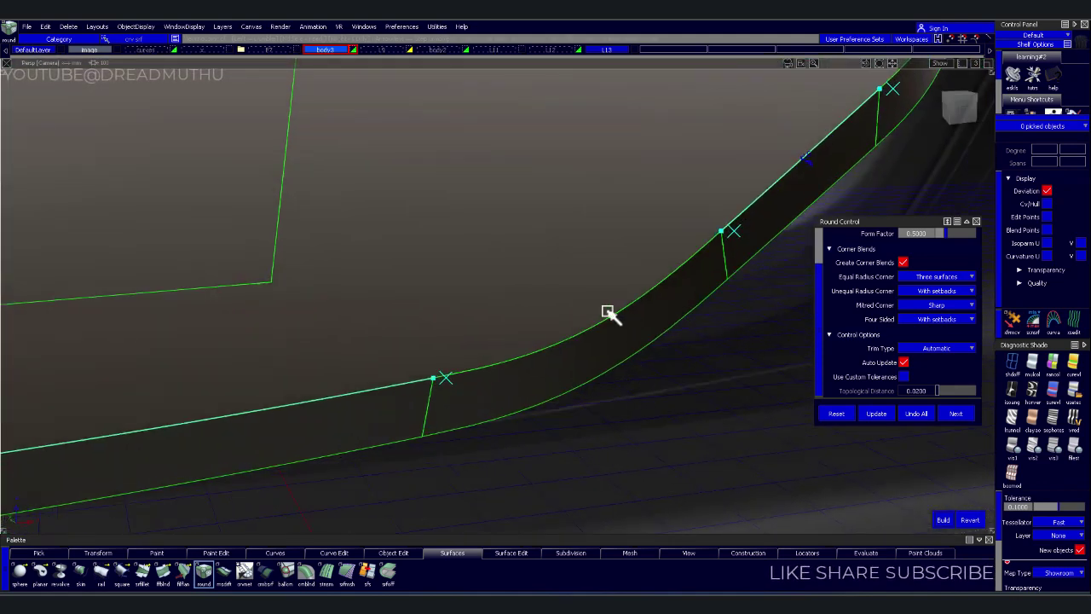
Check the radius markers from several angles, then build the fillet band and deselect it
mouse_move(616, 337)
left_mouse_down("alt+shift")
mouse_move(606, 404)
mouse_move(660, 461)
mouse_move(395, 341)
mouse_move(390, 361)
mouse_move(415, 316)
mouse_move(324, 390)
mouse_move(682, 426)
mouse_move(514, 441)
mouse_move(489, 329)
mouse_move(483, 358)
mouse_move(577, 403)
left_mouse_up("alt+shift")
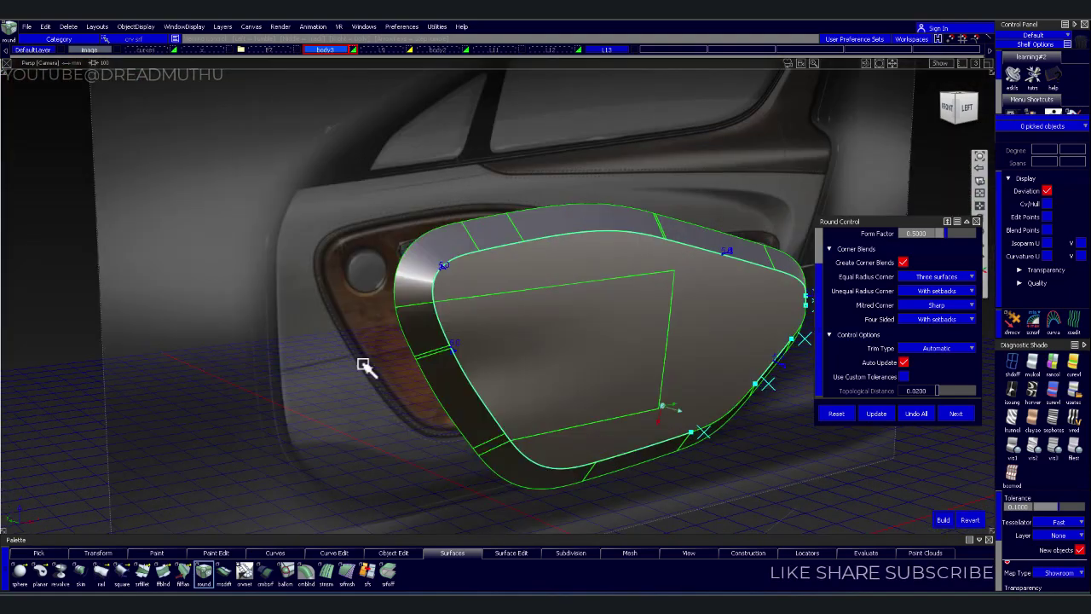
mouse_move(364, 367)
left_mouse_down("alt+shift")
mouse_move(414, 373)
mouse_move(432, 324)
mouse_move(594, 378)
mouse_move(486, 389)
mouse_move(566, 390)
mouse_move(521, 409)
mouse_move(628, 236)
mouse_move(634, 278)
left_mouse_up("alt+shift")
mouse_move(633, 278)
middle_mouse_down("alt+shift")
mouse_move(631, 343)
mouse_move(566, 336)
middle_mouse_up("alt+shift")
mouse_move(565, 336)
left_mouse_down("alt+shift")
mouse_move(768, 464)
mouse_move(772, 494)
left_mouse_up("alt+shift")
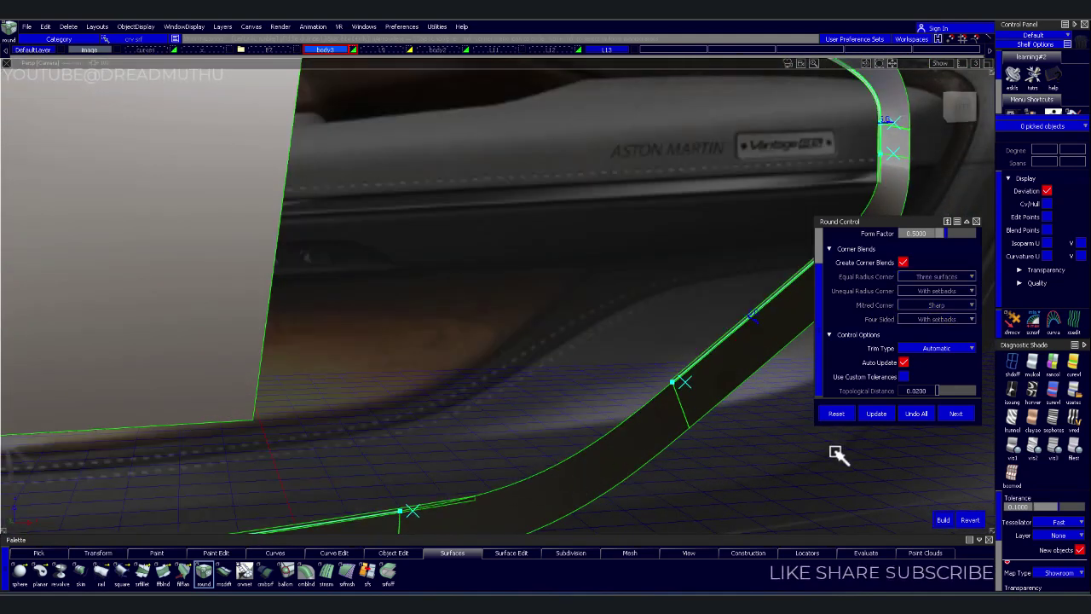
left_click(916, 413)
mouse_move(724, 435)
left_mouse_down("alt+shift")
mouse_move(763, 423)
mouse_move(670, 386)
left_mouse_up("alt+shift")
mouse_move(669, 386)
right_mouse_down("alt+shift")
mouse_move(592, 450)
mouse_move(608, 421)
right_mouse_up("alt+shift")
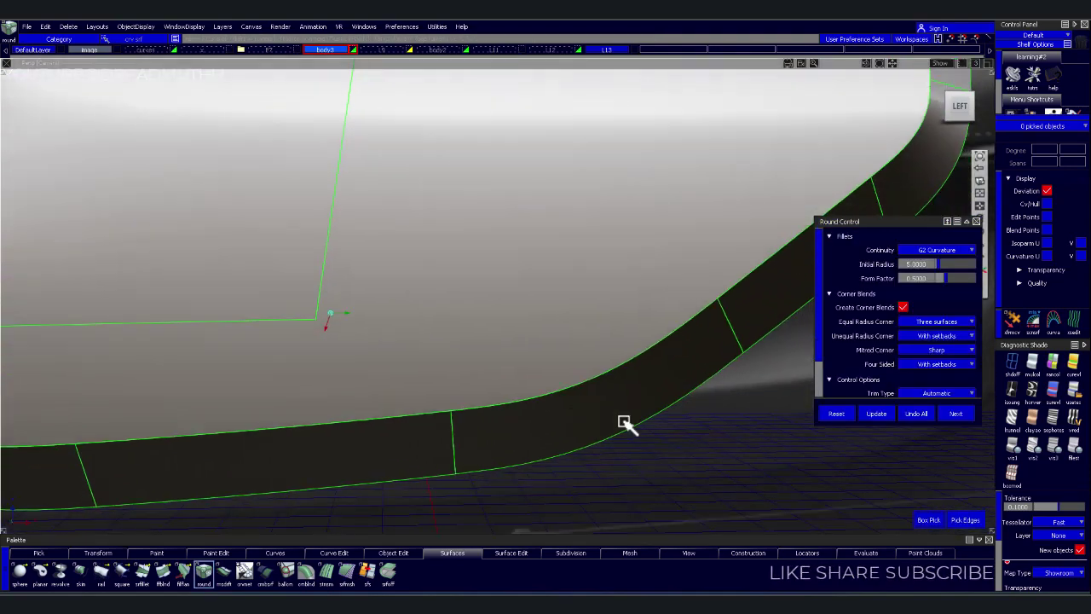
left_click(707, 439, "ctrl")
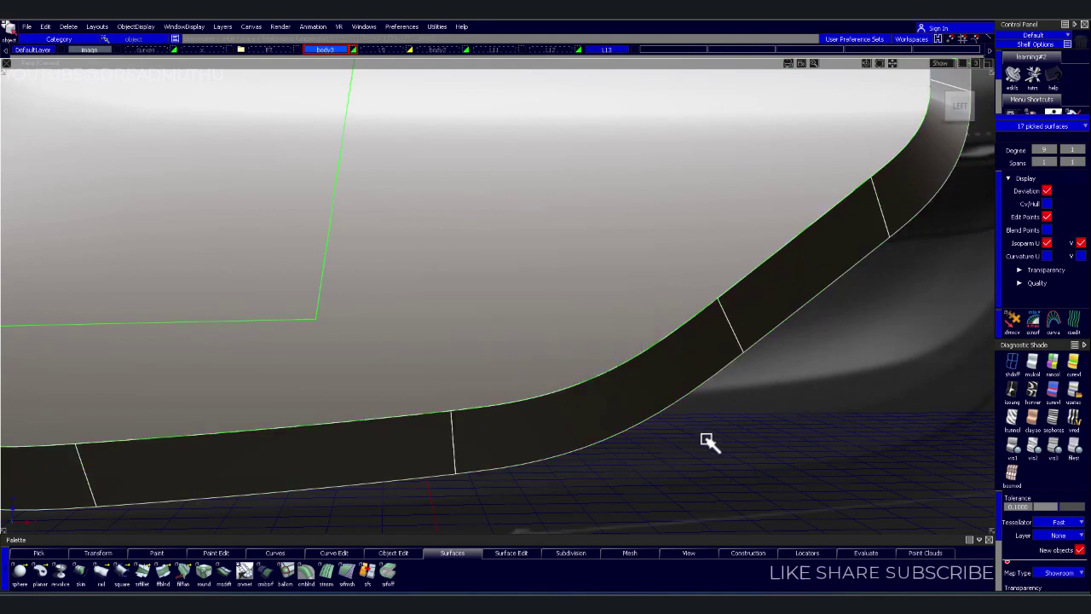
Clear the selection and align the fillet patch to the panel edge
left_click(692, 452, "ctrl+shift")
left_click_drag(692, 452, 665, 455, "alt+shift")
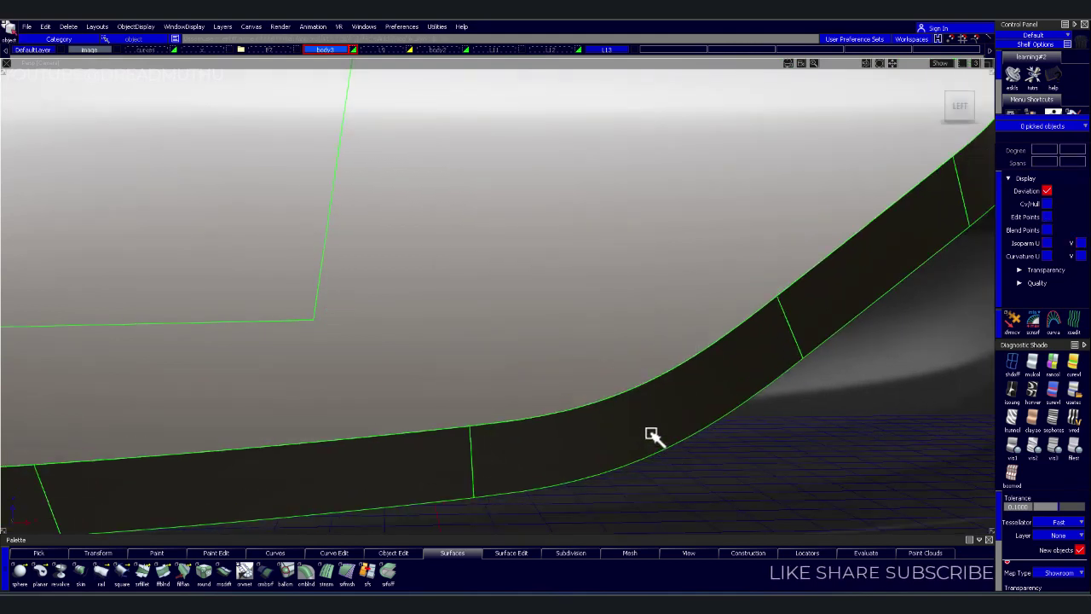
left_click(635, 390)
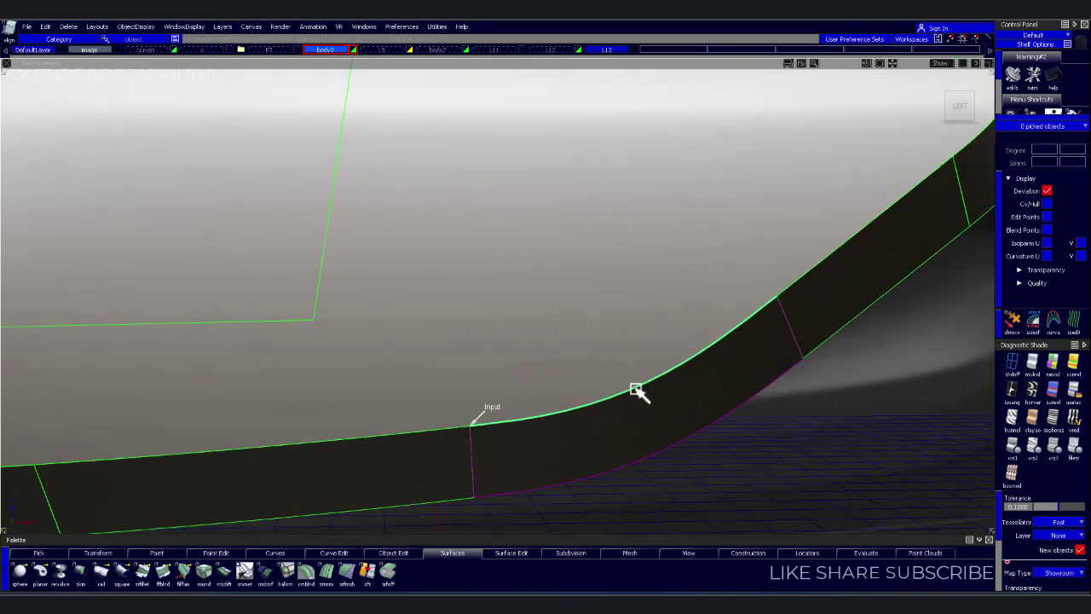
left_click(635, 389)
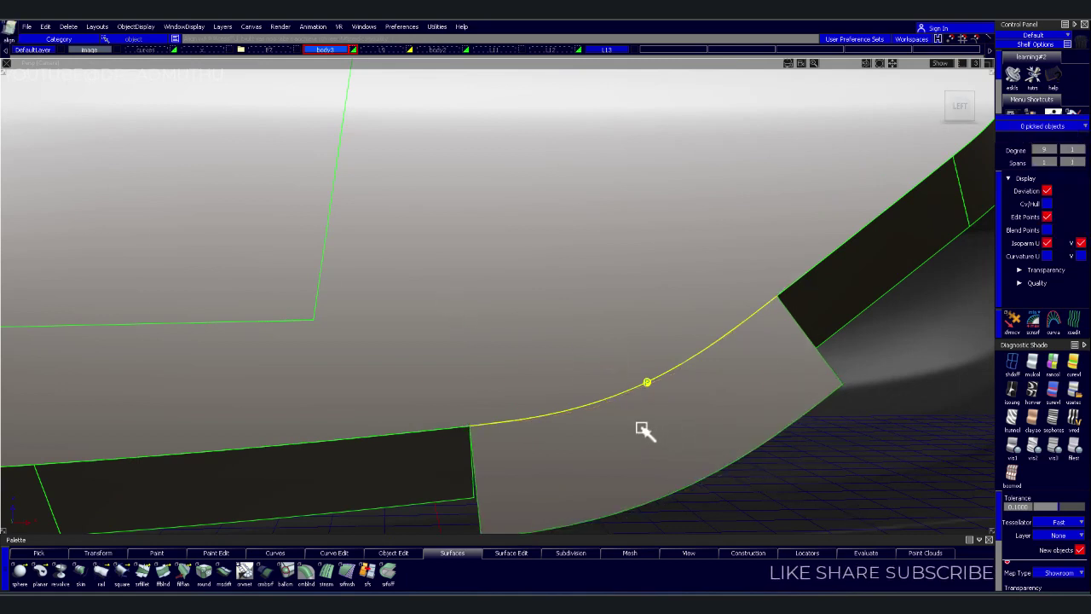
Set the alignment to G0 continuity with 4 U spans, then deselect the surface
key("ctrl+shift+a")
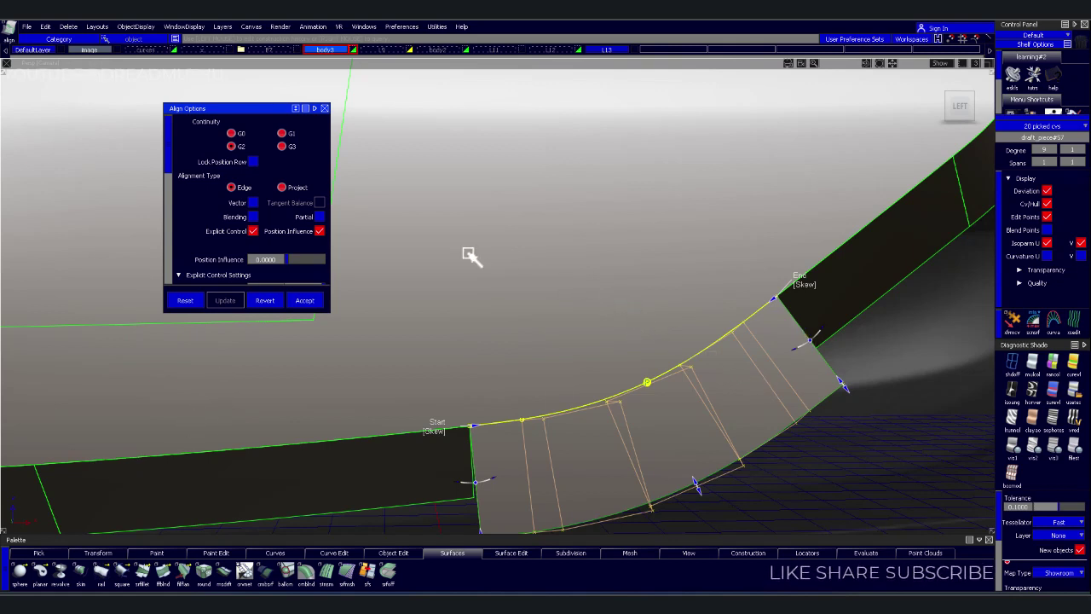
left_click(233, 133)
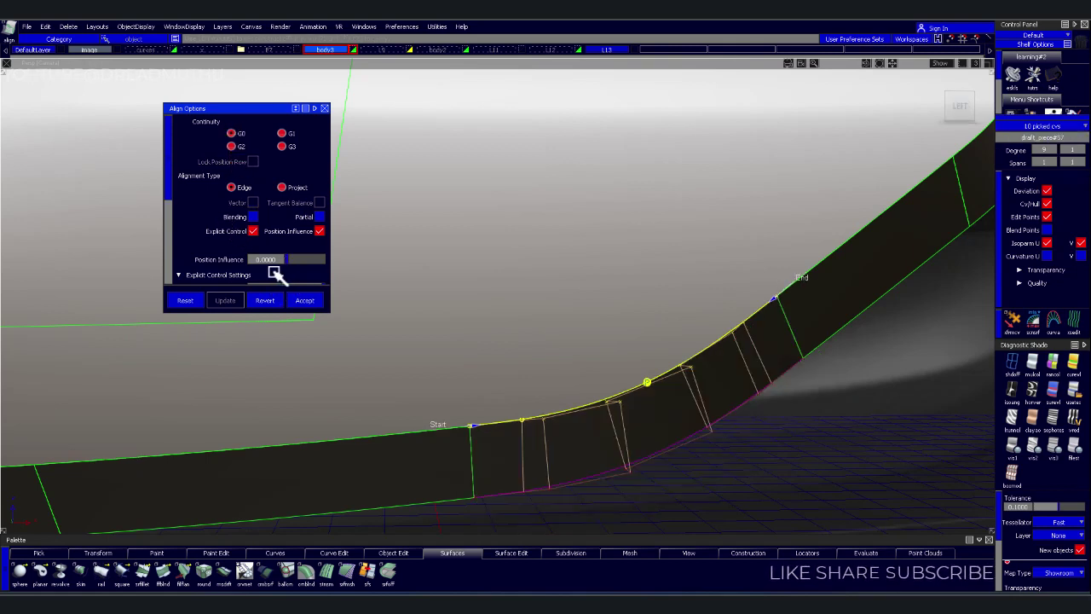
scroll(265, 252, "down", 2)
scroll(260, 239, "down", 2)
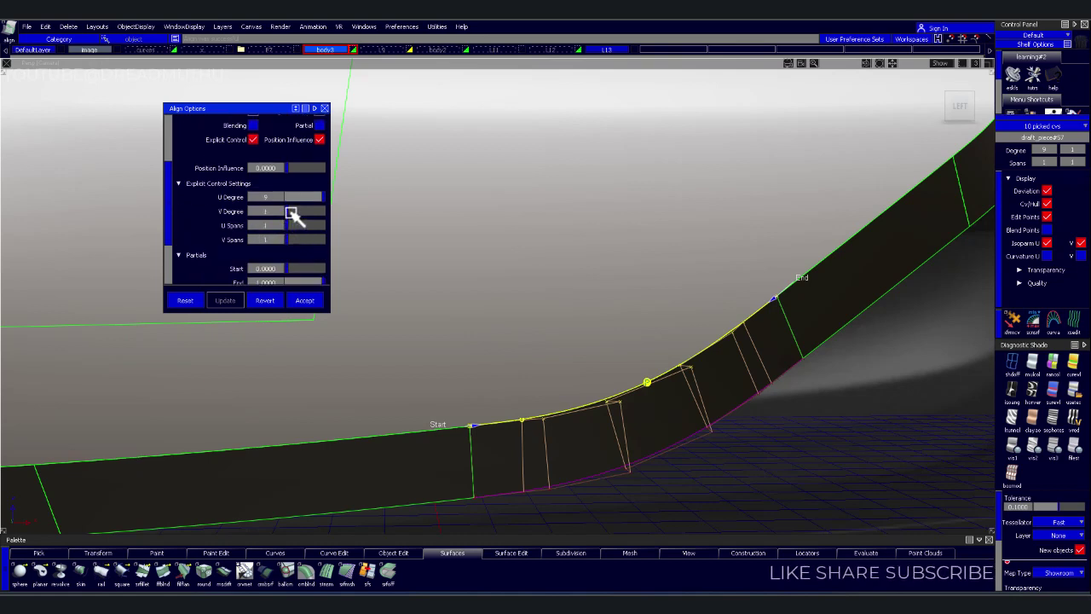
left_click(291, 226)
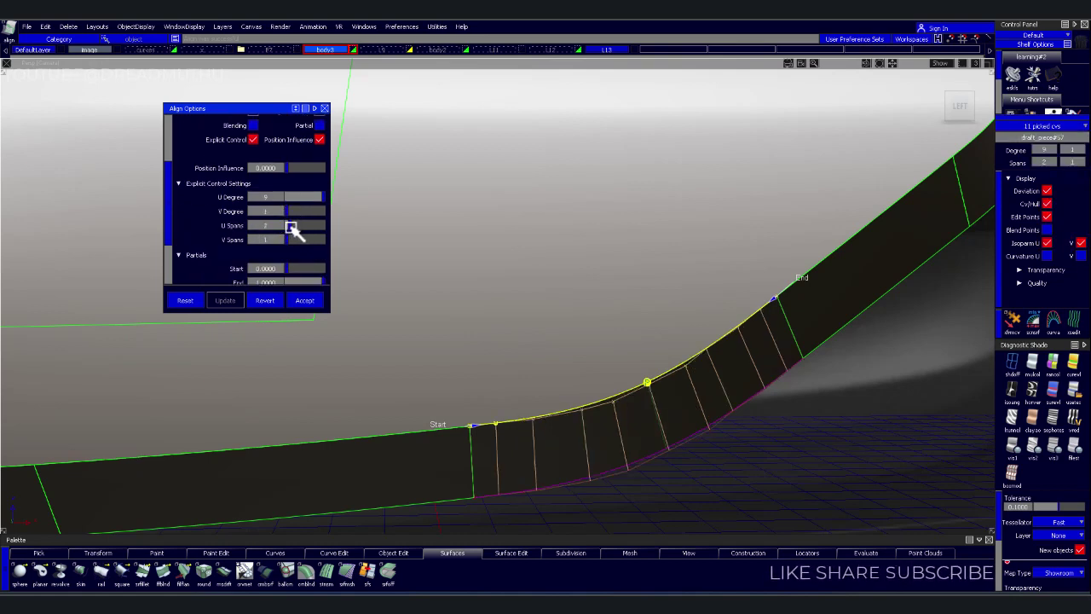
left_click_drag(294, 230, 298, 230)
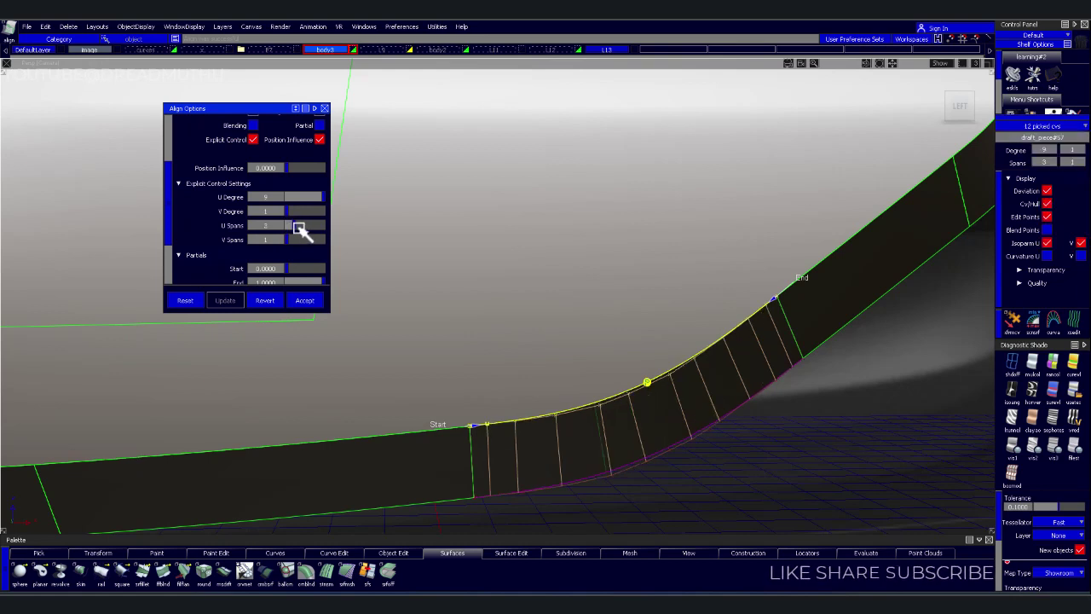
left_click(299, 226)
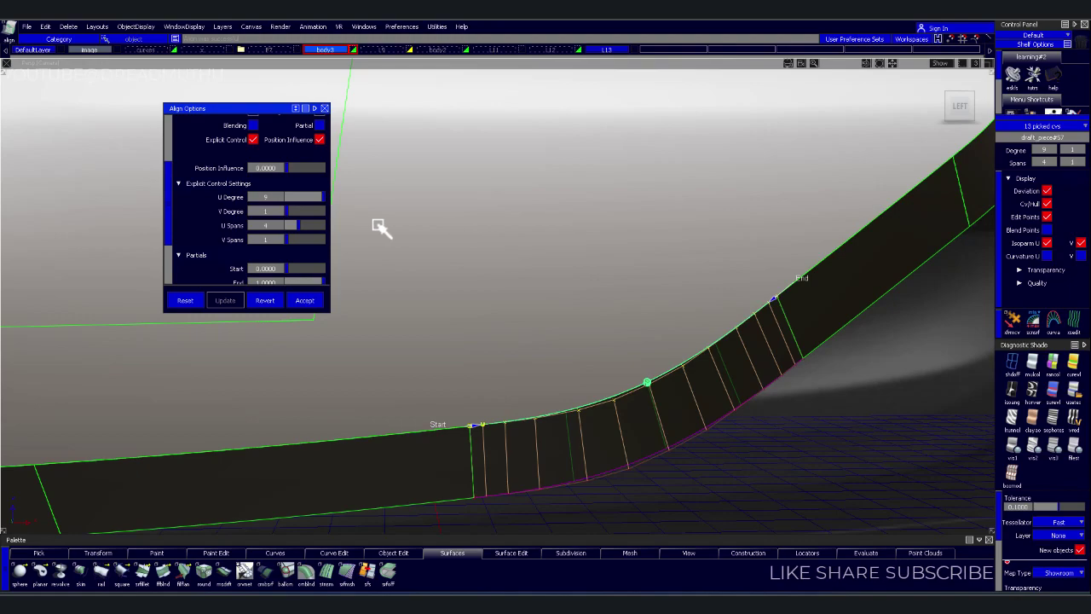
right_click_drag(438, 309, 546, 300, "alt+shift")
middle_click_drag(546, 300, 670, 346, "alt+shift")
mouse_move(778, 359)
right_mouse_down("alt+shift")
mouse_move(770, 426)
mouse_move(677, 431)
mouse_move(750, 422)
mouse_move(687, 414)
right_mouse_up("alt+shift")
key("F12")
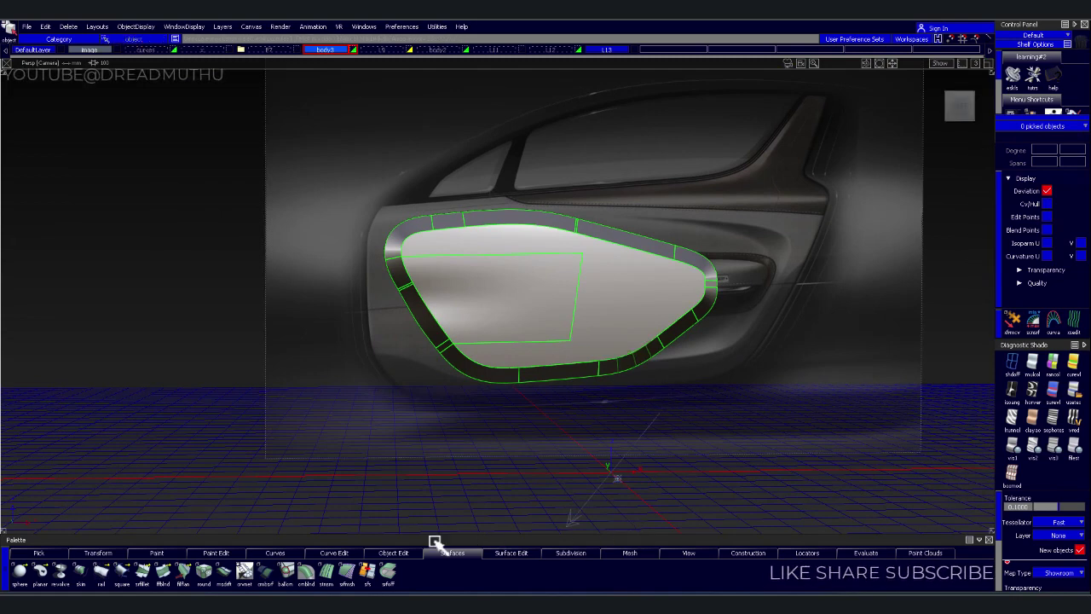
Start a Round on the door panel's edges, inspect the corner, then cancel it
left_click(207, 574)
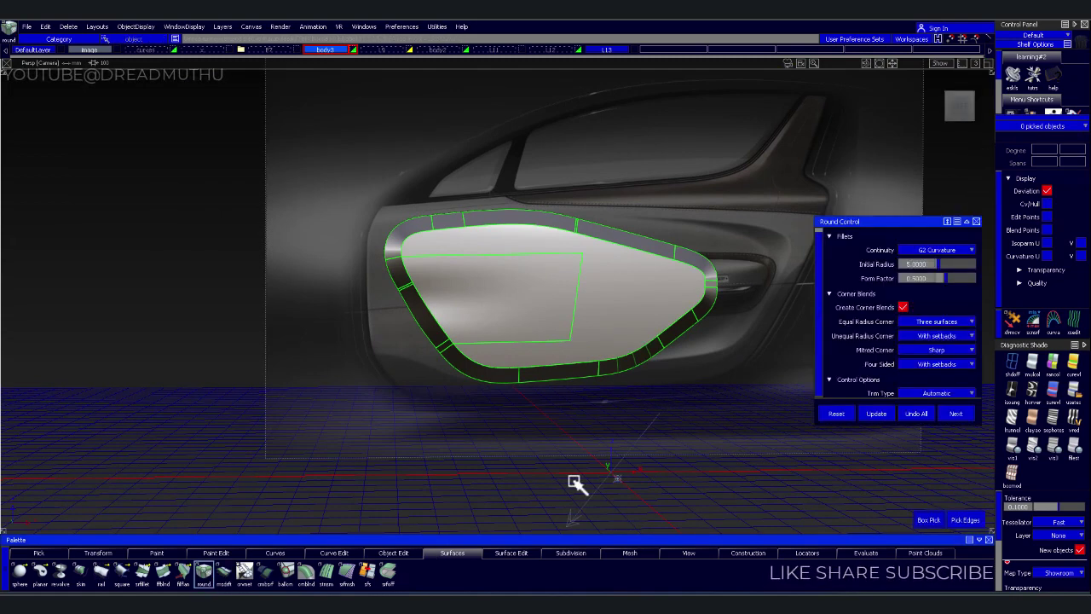
left_click_drag(753, 383, 782, 404)
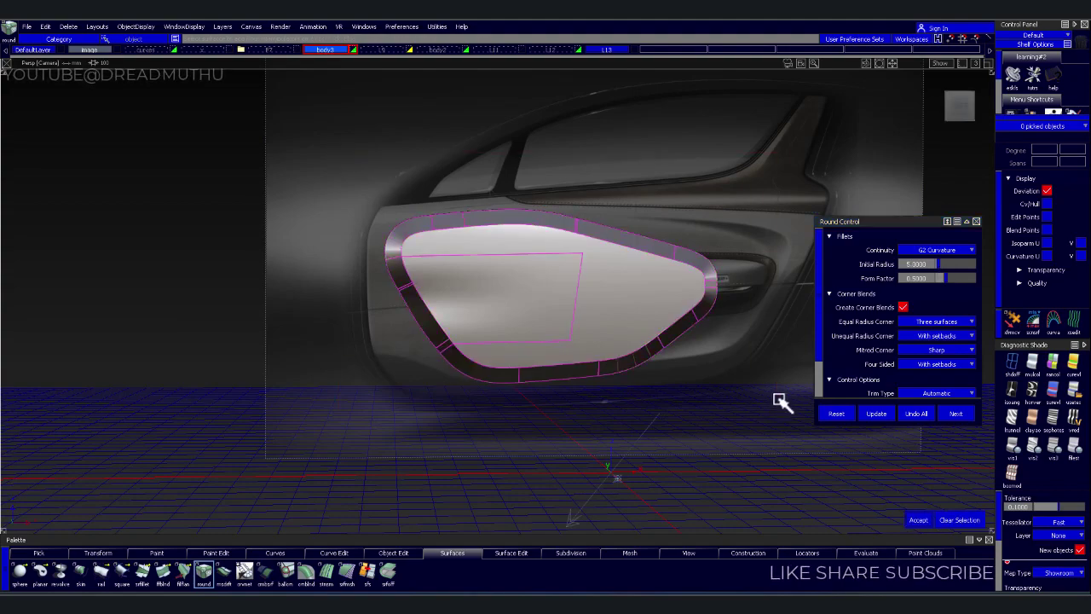
left_click_drag(711, 419, 509, 415, "alt+shift")
mouse_move(509, 415)
right_mouse_down("alt+shift")
mouse_move(483, 394)
mouse_move(419, 390)
mouse_move(536, 341)
mouse_move(390, 360)
mouse_move(448, 348)
right_mouse_up("alt+shift")
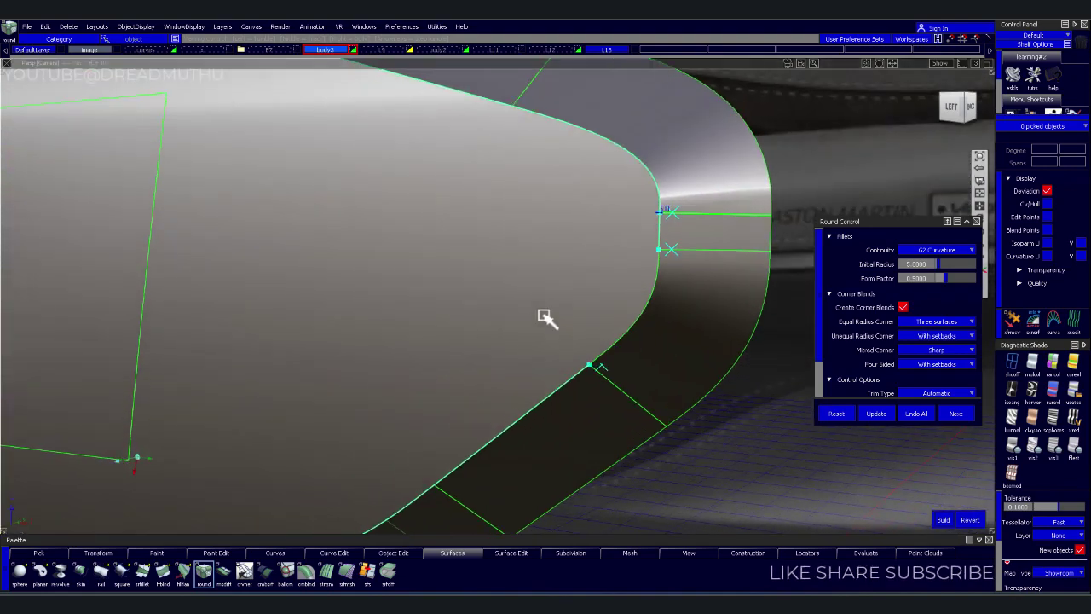
mouse_move(712, 286)
left_mouse_down("alt+shift")
mouse_move(519, 302)
mouse_move(580, 331)
mouse_move(597, 353)
left_mouse_up("alt+shift")
key("Escape")
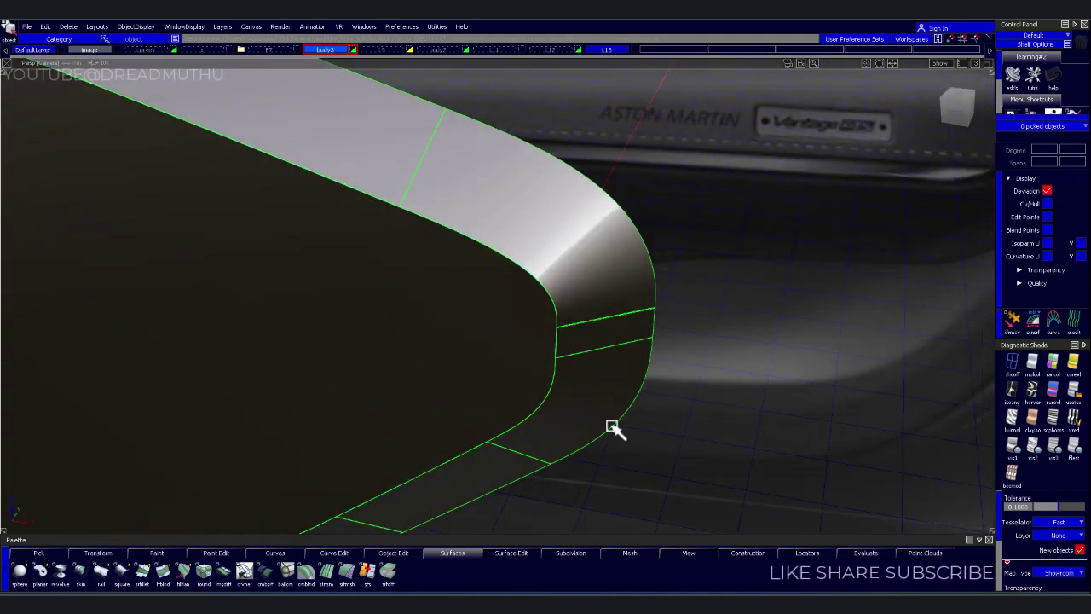
Align the corner fillet patch to its edge with 5 U spans
key("a")
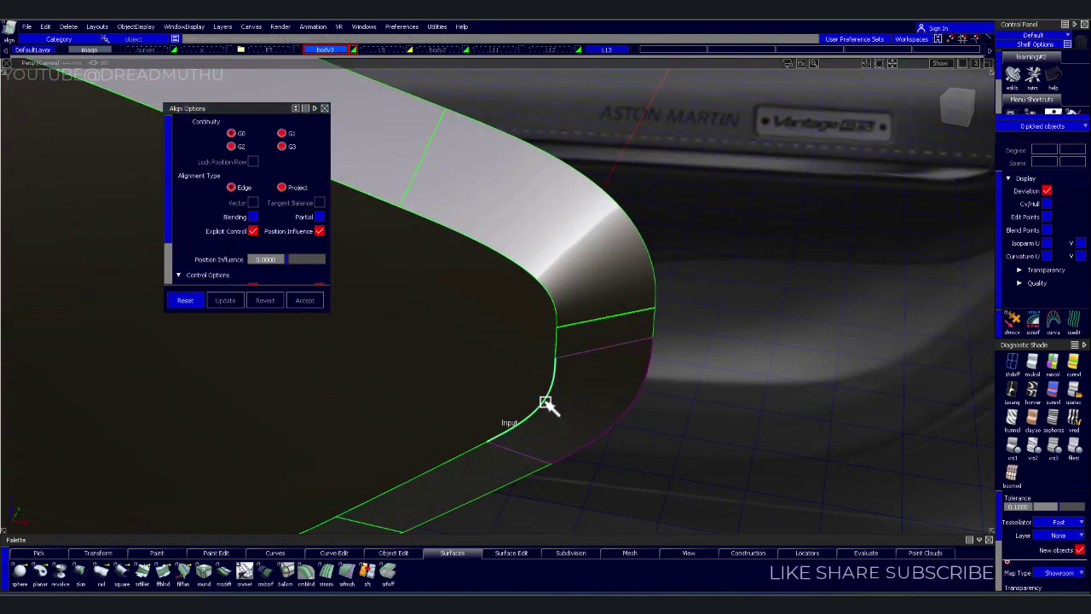
left_click(546, 405)
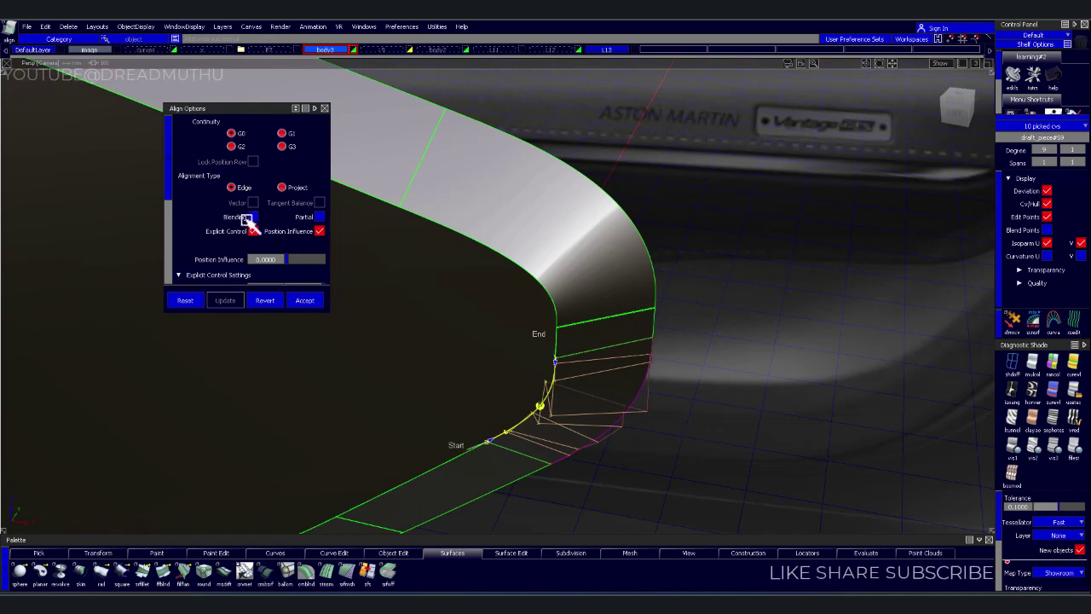
scroll(247, 220, "down", 2)
scroll(256, 214, "down", 2)
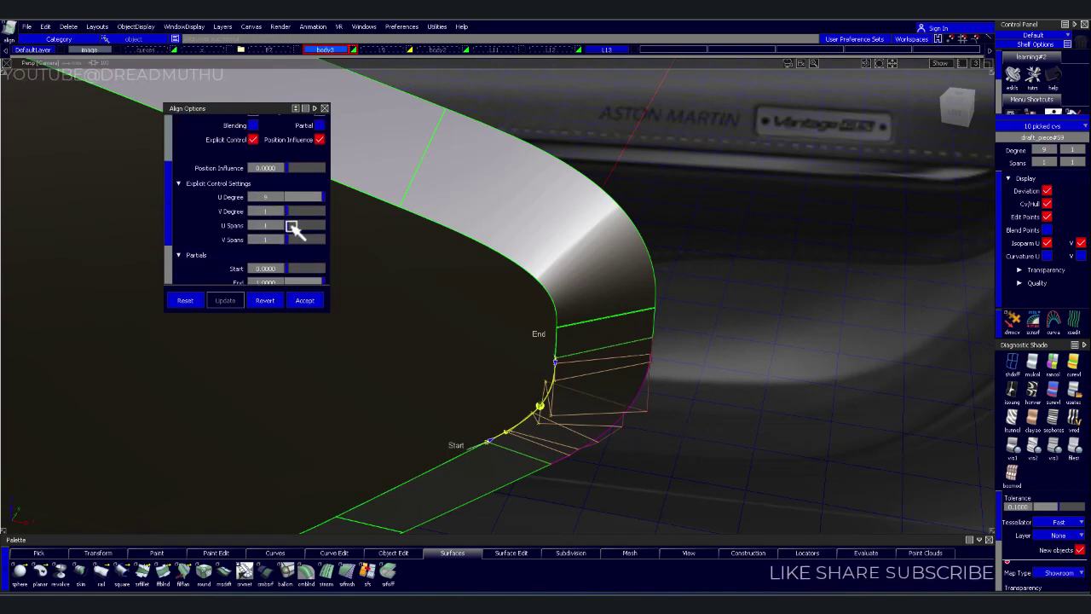
left_click(292, 227)
left_click(294, 226)
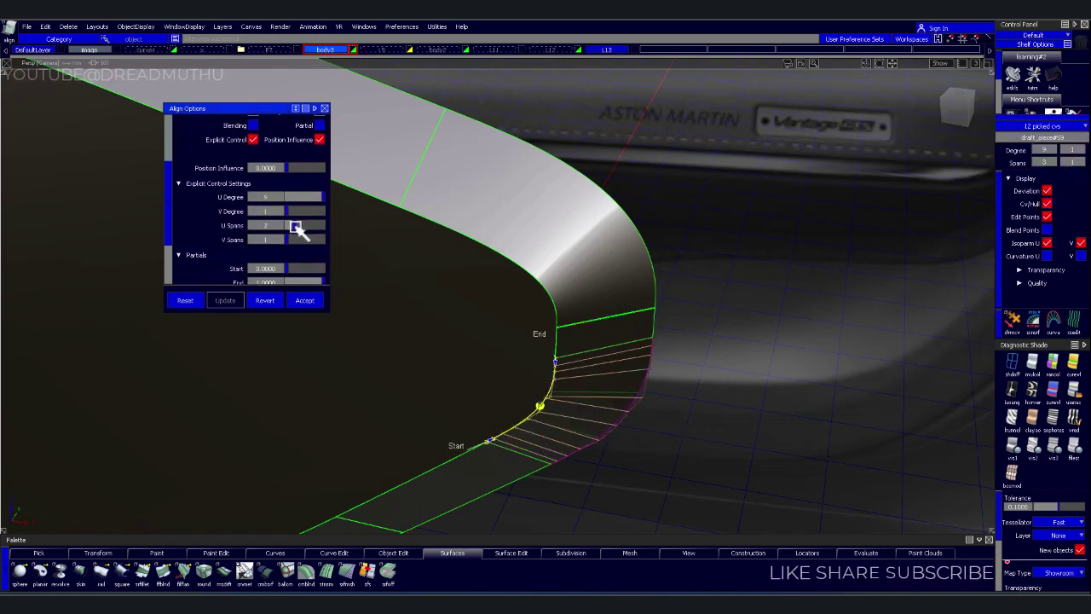
left_click(300, 226)
scroll(656, 360, "down", 3)
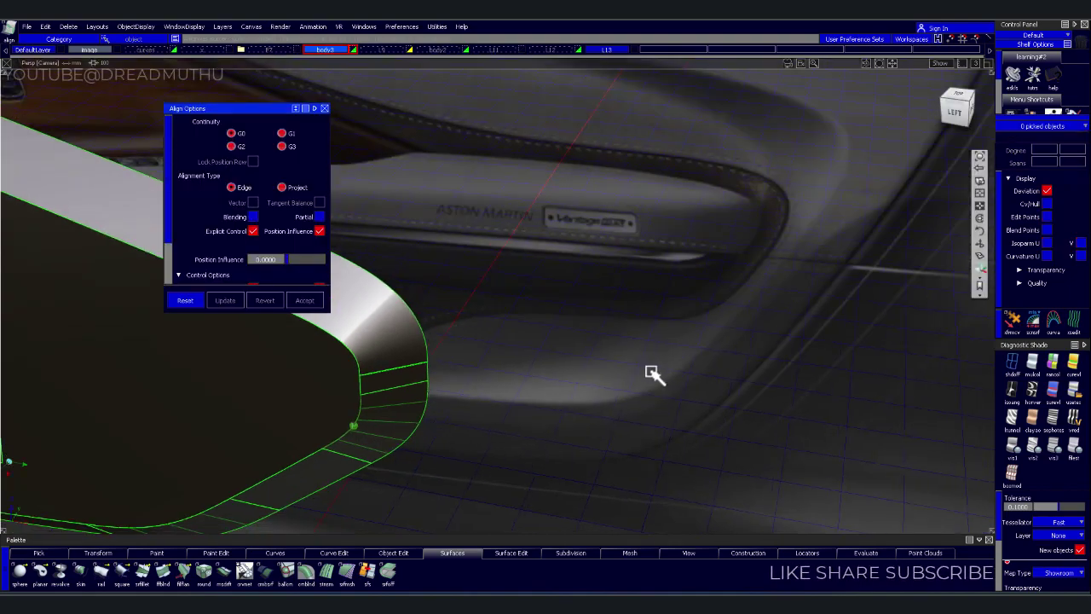
mouse_move(560, 356)
left_mouse_down("alt+shift")
mouse_move(845, 310)
mouse_move(706, 376)
mouse_move(616, 385)
mouse_move(617, 372)
mouse_move(785, 346)
left_mouse_up("alt+shift")
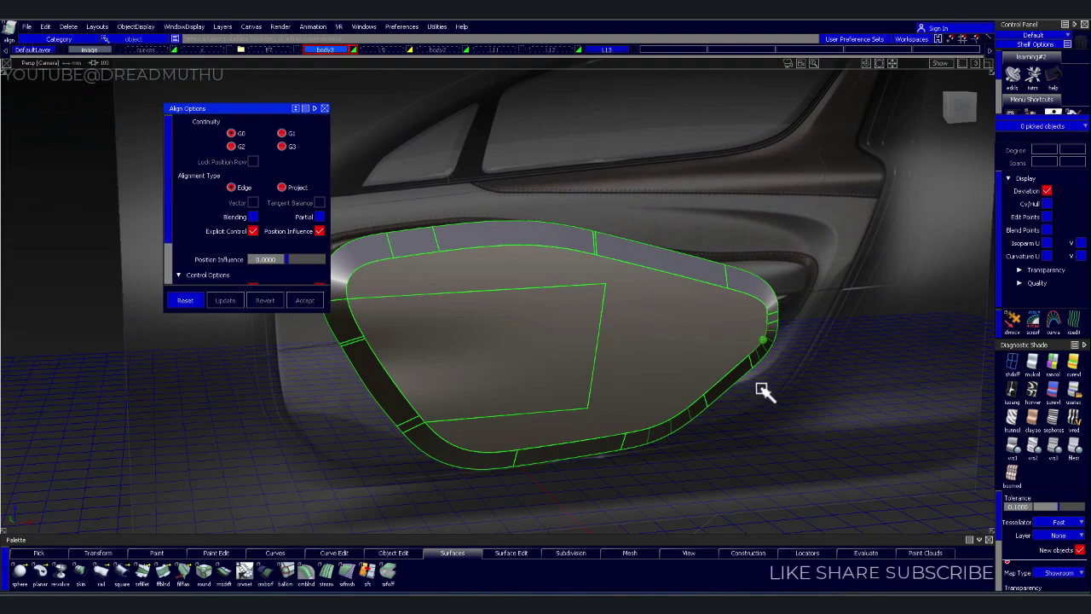
mouse_move(770, 436)
left_mouse_down("alt+shift")
mouse_move(670, 421)
mouse_move(682, 418)
left_mouse_up("alt+shift")
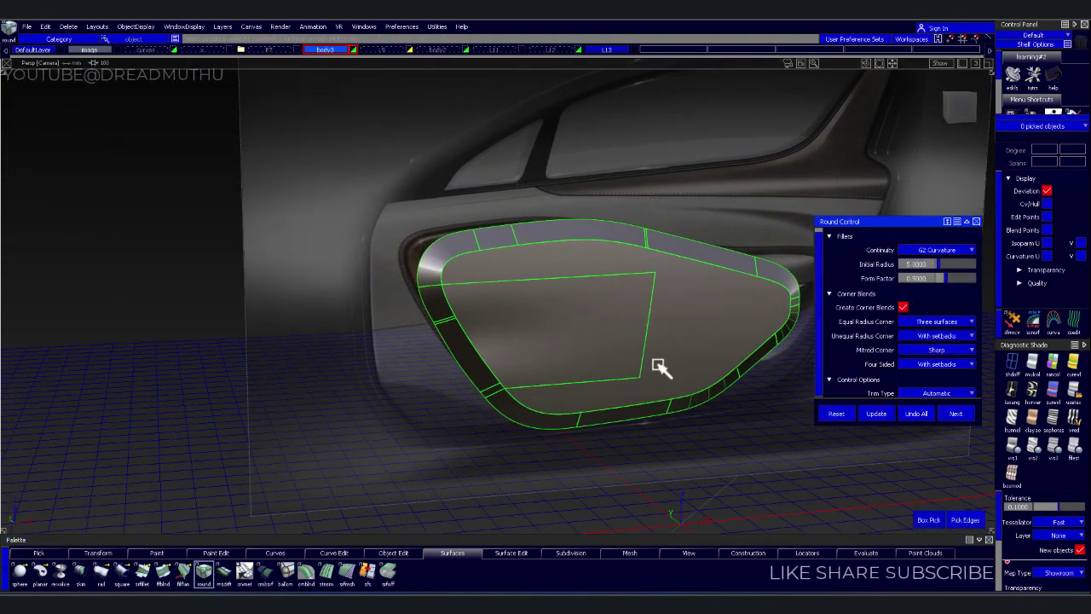
Tumble and zoom along the G2 curvature fillet strip to inspect it from several angles
mouse_move(762, 421)
left_mouse_down("alt+shift")
mouse_move(524, 434)
mouse_move(523, 401)
mouse_move(495, 415)
mouse_move(580, 394)
left_mouse_up("alt+shift")
mouse_move(579, 394)
right_mouse_down("alt+shift")
mouse_move(551, 406)
mouse_move(548, 390)
right_mouse_up("alt+shift")
mouse_move(549, 390)
left_mouse_down("alt+shift")
mouse_move(589, 353)
mouse_move(586, 377)
mouse_move(607, 387)
left_mouse_up("alt+shift")
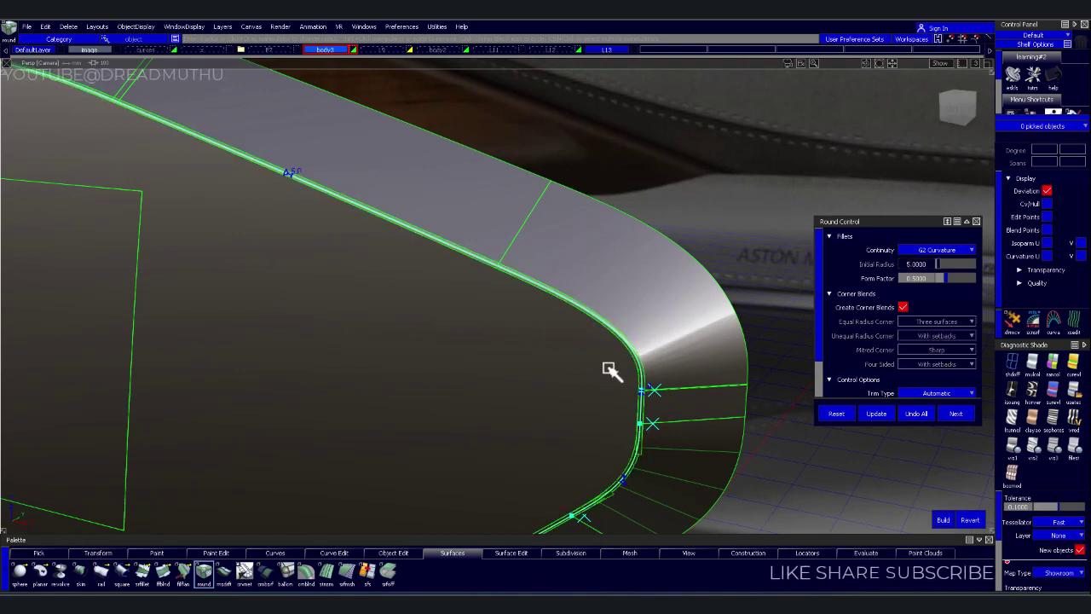
scroll(635, 412, "up", 3)
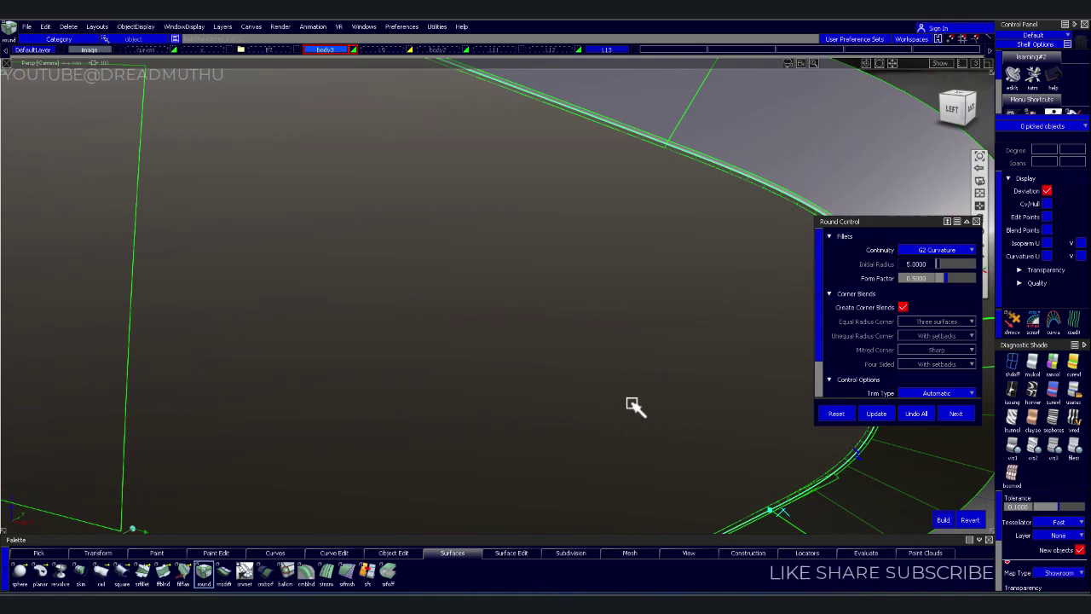
scroll(631, 409, "down", 2)
scroll(434, 316, "up", 3)
scroll(497, 327, "up", 2)
middle_click_drag(497, 326, 523, 308, "alt+shift")
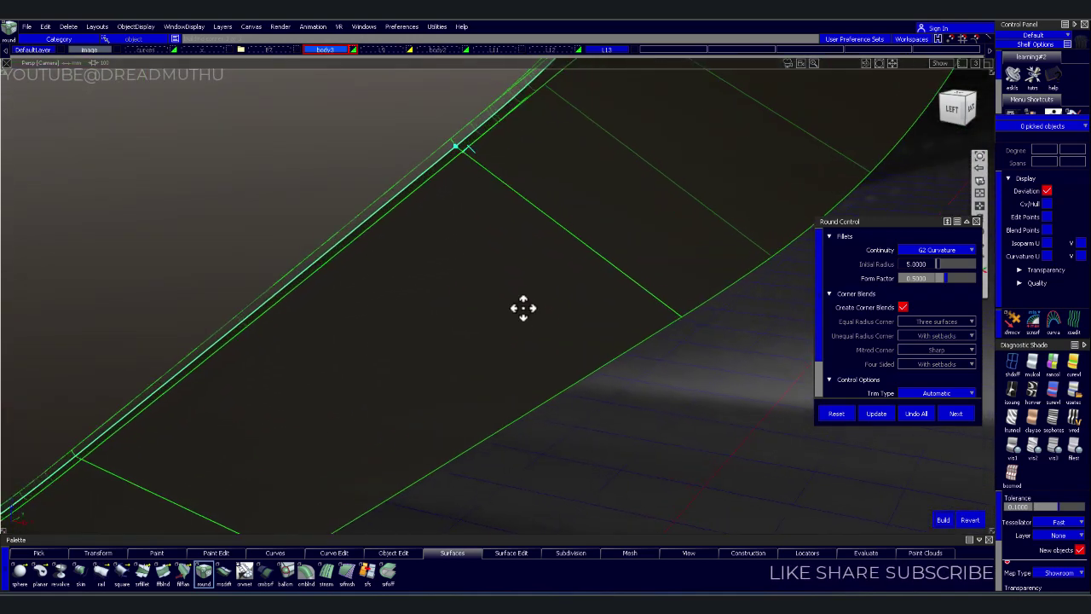
scroll(485, 355, "down", 2)
scroll(480, 358, "up", 1)
scroll(492, 350, "up", 2)
mouse_move(517, 331)
left_mouse_down("alt+shift")
mouse_move(453, 434)
mouse_move(523, 348)
mouse_move(515, 409)
left_mouse_up("alt+shift")
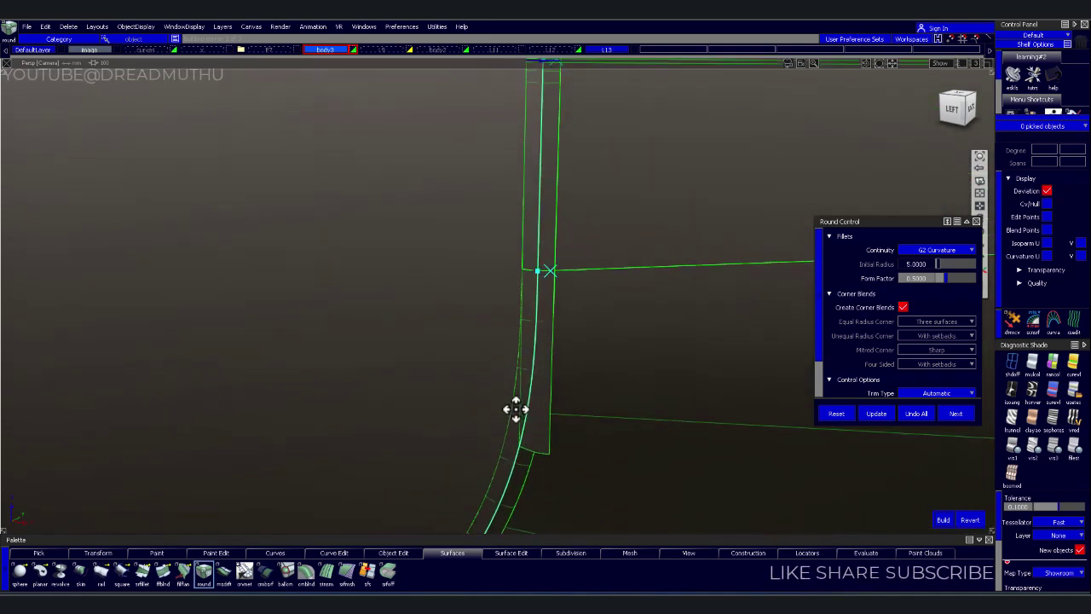
scroll(560, 358, "down", 2)
mouse_move(560, 358)
left_mouse_down("alt+shift")
mouse_move(604, 390)
mouse_move(709, 361)
mouse_move(594, 361)
mouse_move(617, 356)
mouse_move(486, 244)
mouse_move(538, 341)
mouse_move(629, 378)
mouse_move(509, 358)
mouse_move(652, 331)
mouse_move(546, 406)
mouse_move(554, 366)
mouse_move(520, 330)
mouse_move(520, 275)
mouse_move(465, 224)
mouse_move(404, 239)
mouse_move(453, 295)
left_mouse_up("alt+shift")
scroll(611, 361, "down", 1)
scroll(601, 362, "down", 2)
right_click_drag(453, 295, 504, 324, "alt+shift")
middle_click_drag(504, 324, 551, 319, "alt+shift")
mouse_move(550, 318)
left_mouse_down("alt+shift")
mouse_move(439, 230)
mouse_move(176, 316)
mouse_move(521, 372)
mouse_move(584, 358)
mouse_move(538, 428)
mouse_move(619, 401)
mouse_move(599, 410)
left_mouse_up("alt+shift")
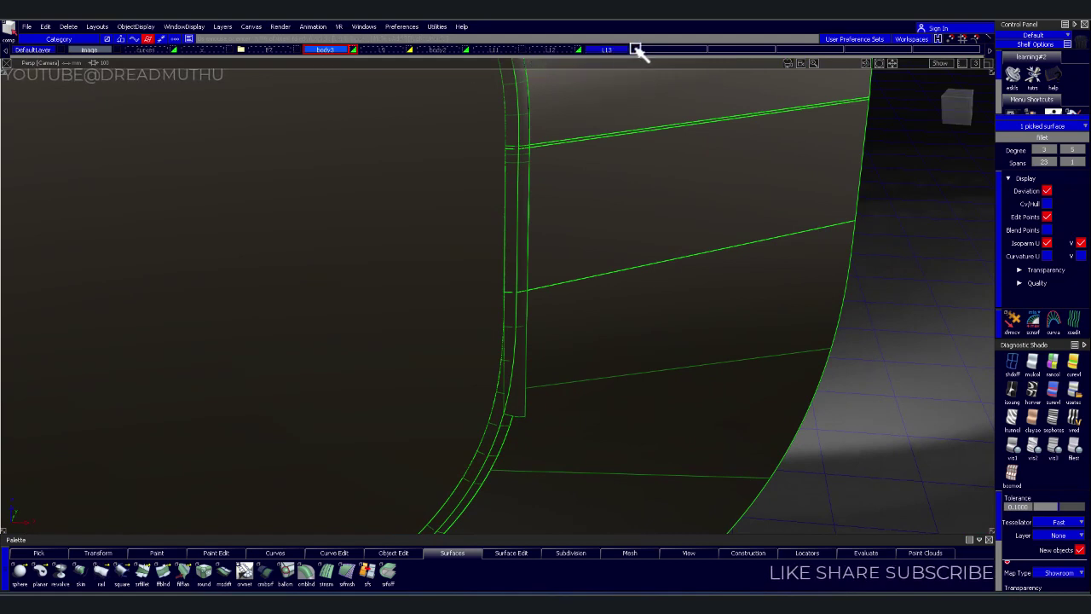
mouse_move(620, 139)
left_mouse_down("alt+shift")
mouse_move(725, 249)
mouse_move(602, 158)
mouse_move(521, 163)
mouse_move(524, 185)
mouse_move(565, 198)
left_mouse_up("alt+shift")
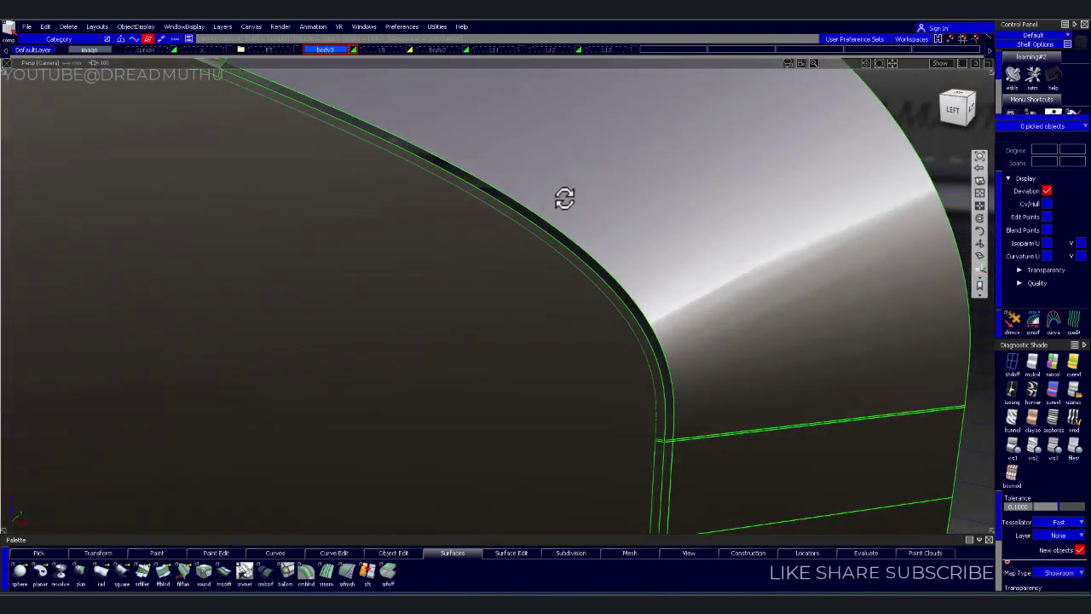
mouse_move(565, 196)
right_mouse_down("alt+shift")
mouse_move(660, 244)
mouse_move(597, 275)
mouse_move(619, 268)
right_mouse_up("alt+shift")
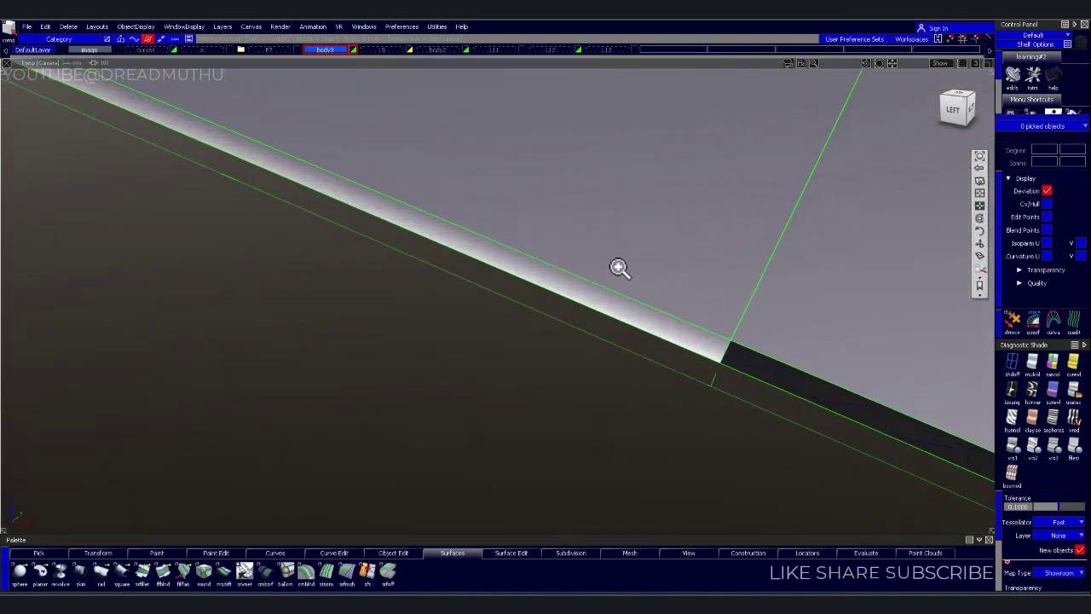
mouse_move(619, 267)
left_mouse_down("alt+shift")
mouse_move(680, 265)
mouse_move(608, 231)
mouse_move(607, 191)
mouse_move(463, 176)
mouse_move(653, 268)
mouse_move(500, 261)
mouse_move(755, 326)
mouse_move(538, 288)
mouse_move(517, 224)
mouse_move(687, 316)
mouse_move(538, 269)
mouse_move(631, 250)
mouse_move(530, 271)
left_mouse_up("alt+shift")
left_click(559, 265)
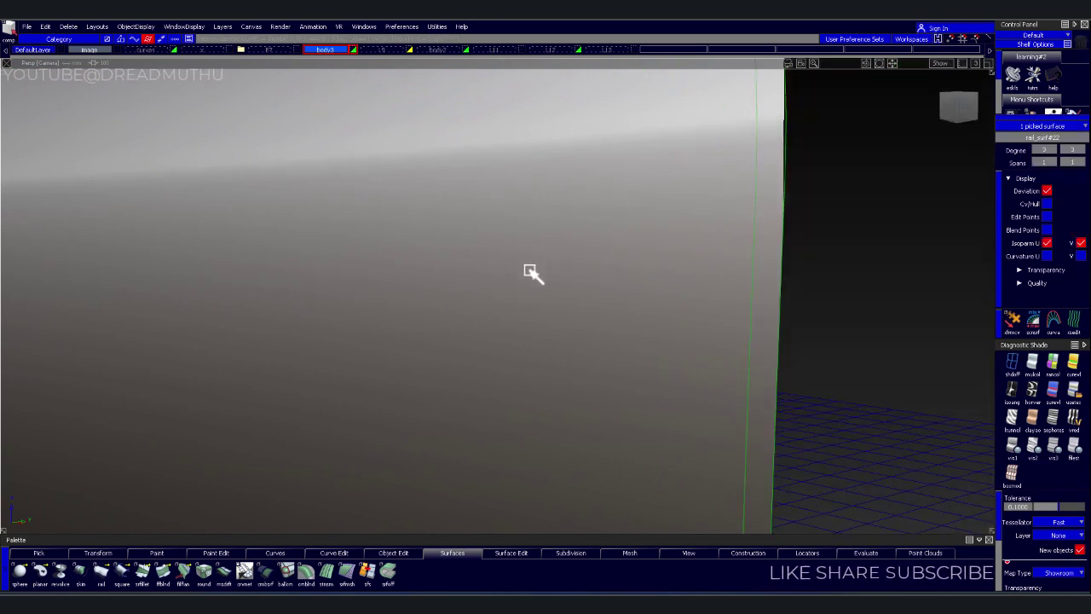
left_click(828, 298)
right_click_drag(828, 298, 512, 370, "alt+shift")
mouse_move(511, 370)
left_mouse_down("alt+shift")
mouse_move(824, 378)
mouse_move(503, 366)
mouse_move(643, 353)
left_mouse_up("alt+shift")
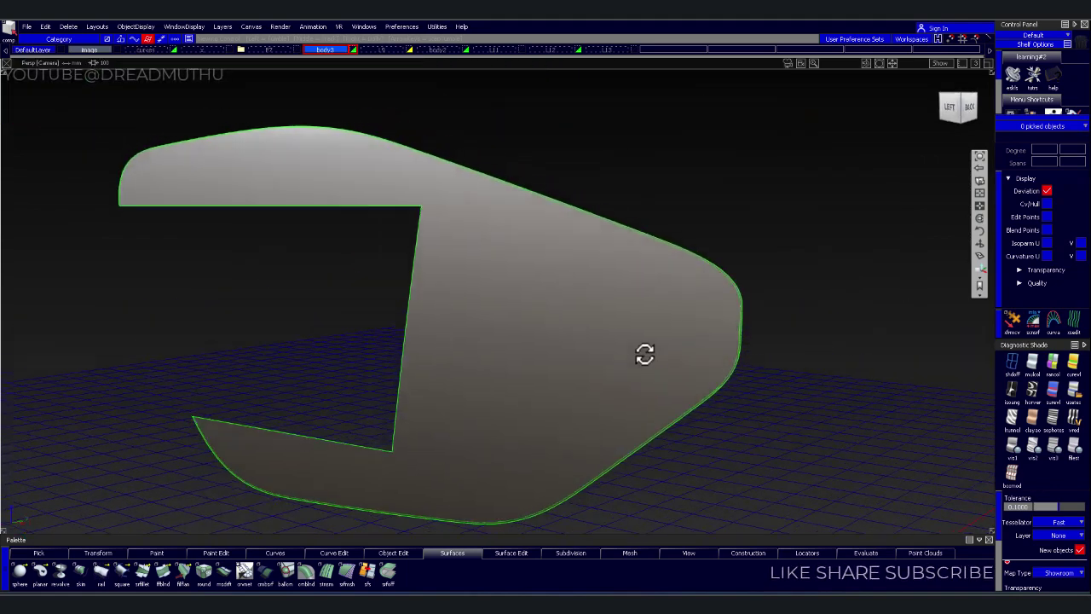
Start trimming the top armrest surface and agree to untrim it first
left_click(579, 360)
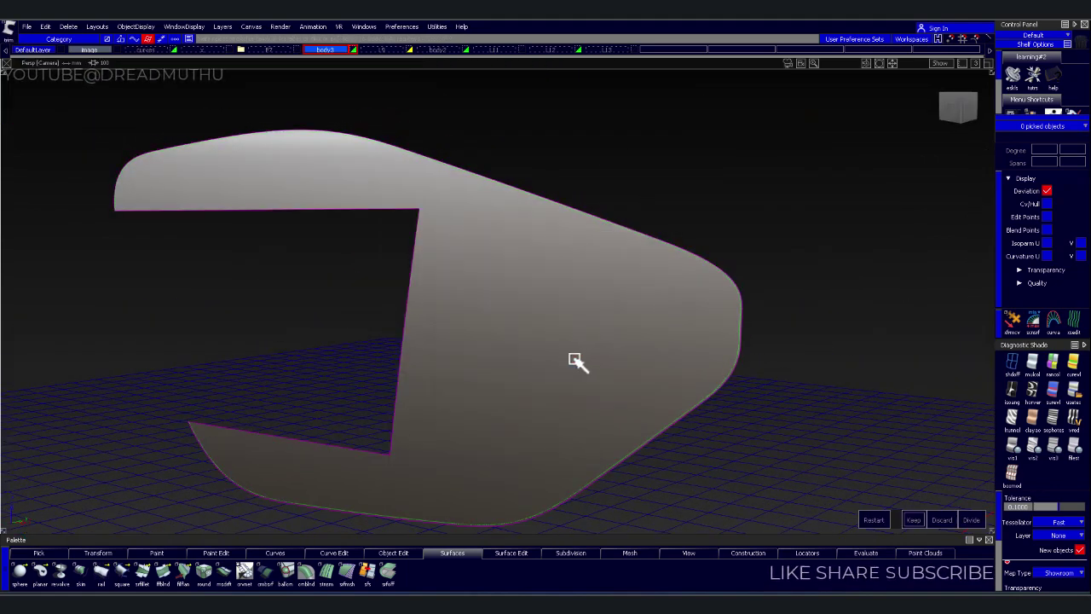
left_click(553, 360)
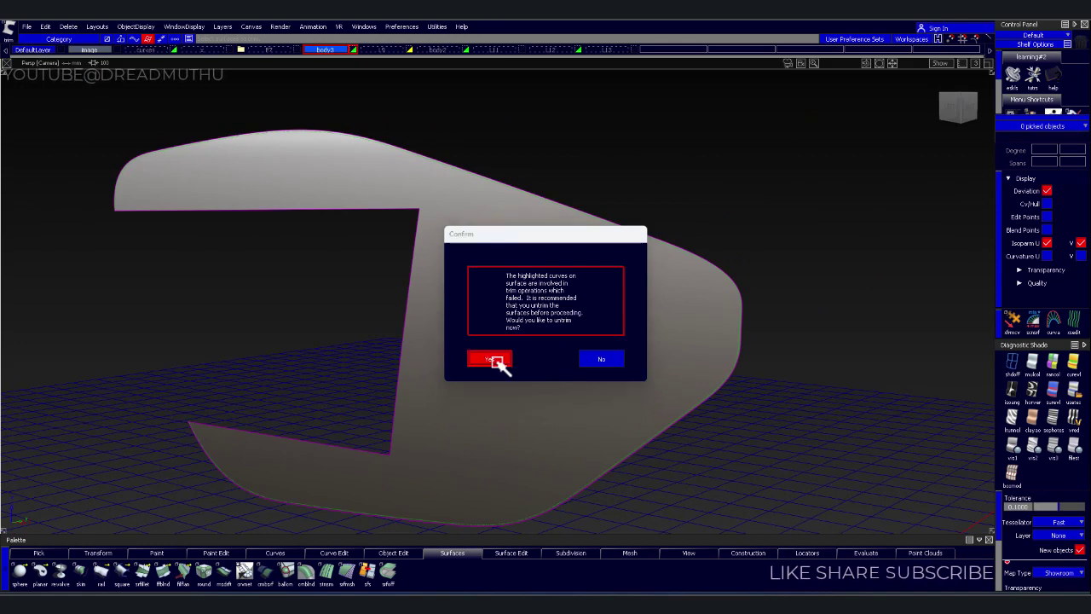
left_click(500, 362)
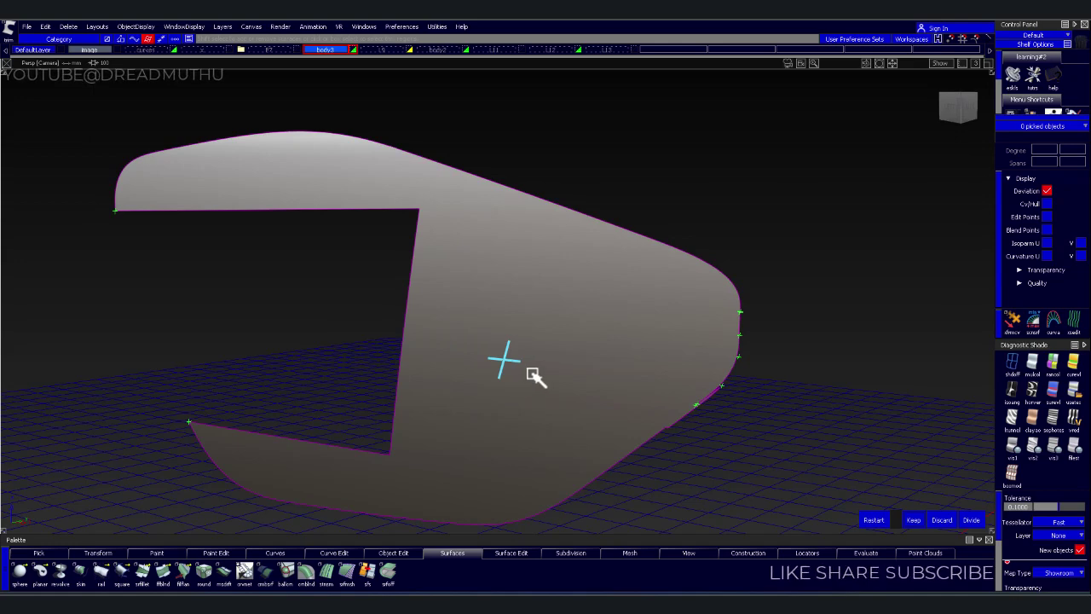
scroll(726, 415, "up", 3)
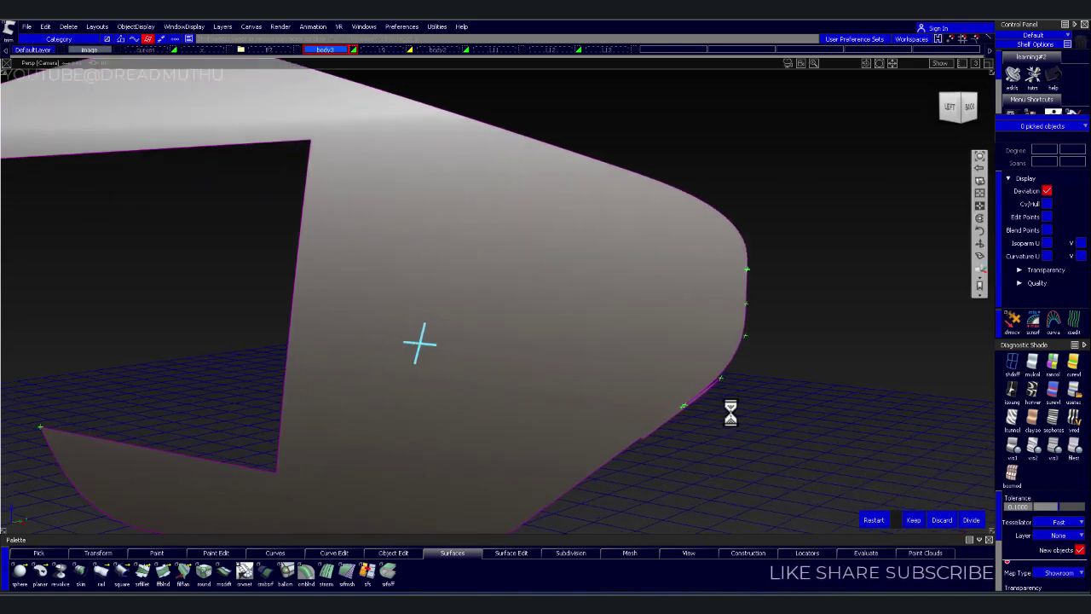
scroll(770, 409, "up", 3)
scroll(784, 401, "up", 2)
mouse_move(749, 421)
left_mouse_down("alt+shift")
mouse_move(714, 432)
mouse_move(800, 399)
mouse_move(728, 417)
mouse_move(592, 384)
mouse_move(605, 370)
mouse_move(577, 355)
mouse_move(592, 332)
left_mouse_up("alt+shift")
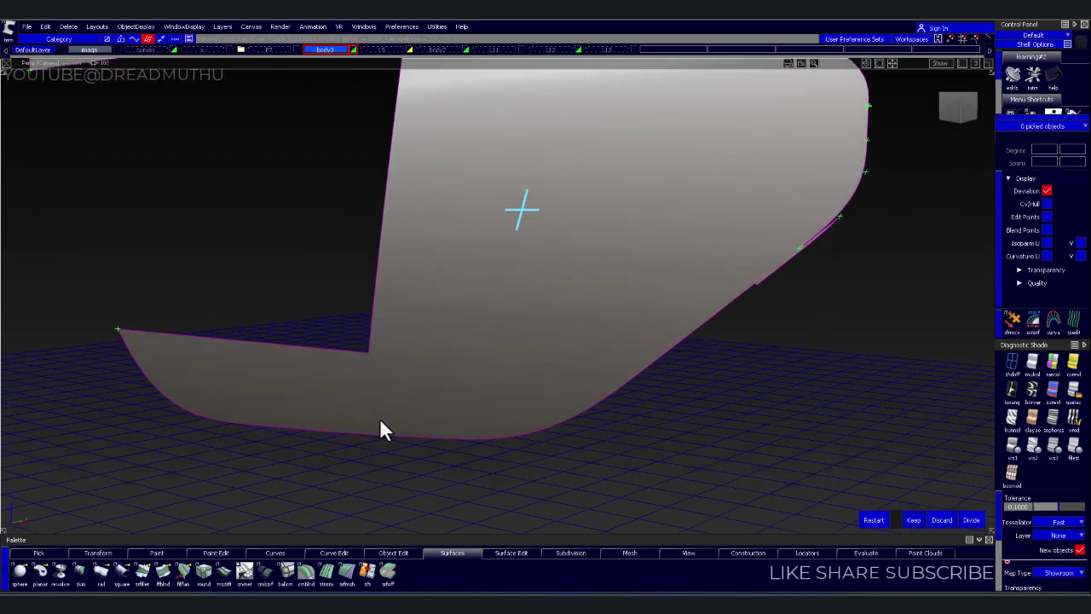
Finish the current trim and pick the top surface again
left_click(784, 388)
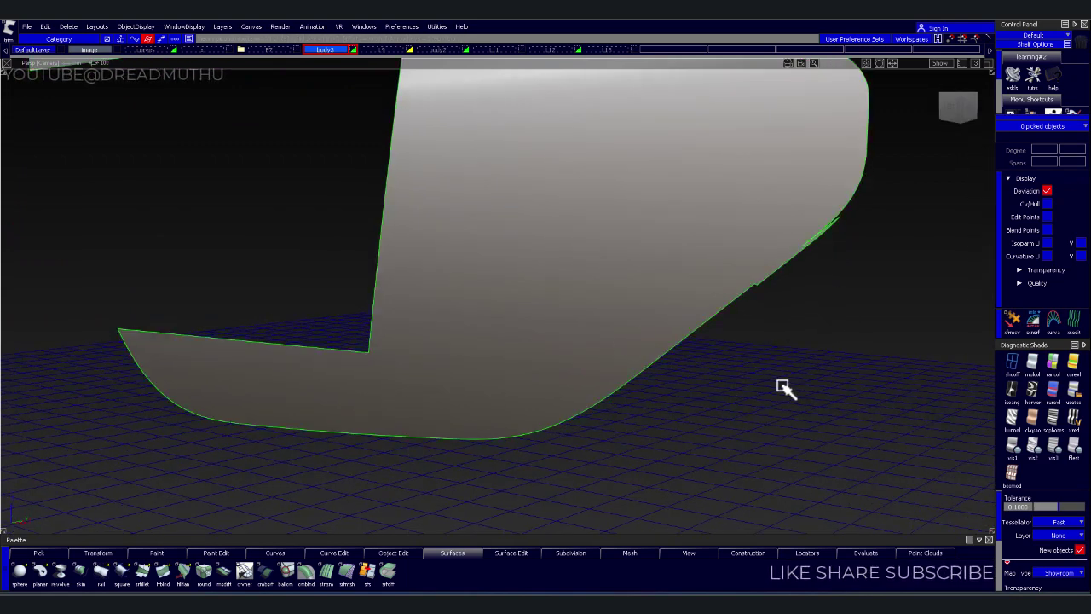
left_click(633, 261)
mouse_move(759, 381)
left_mouse_down("alt+shift")
mouse_move(772, 358)
mouse_move(696, 367)
mouse_move(708, 349)
left_mouse_up("alt+shift")
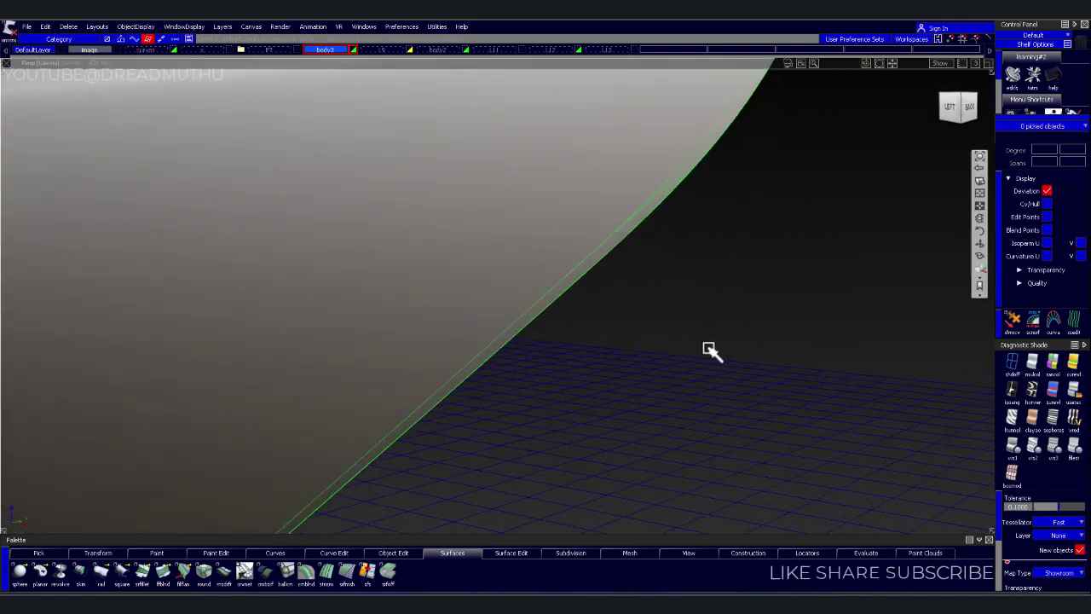
middle_click_drag(707, 350, 741, 366, "alt+shift")
mouse_move(741, 366)
right_mouse_down("alt+shift")
mouse_move(755, 390)
mouse_move(719, 373)
mouse_move(721, 353)
right_mouse_up("alt+shift")
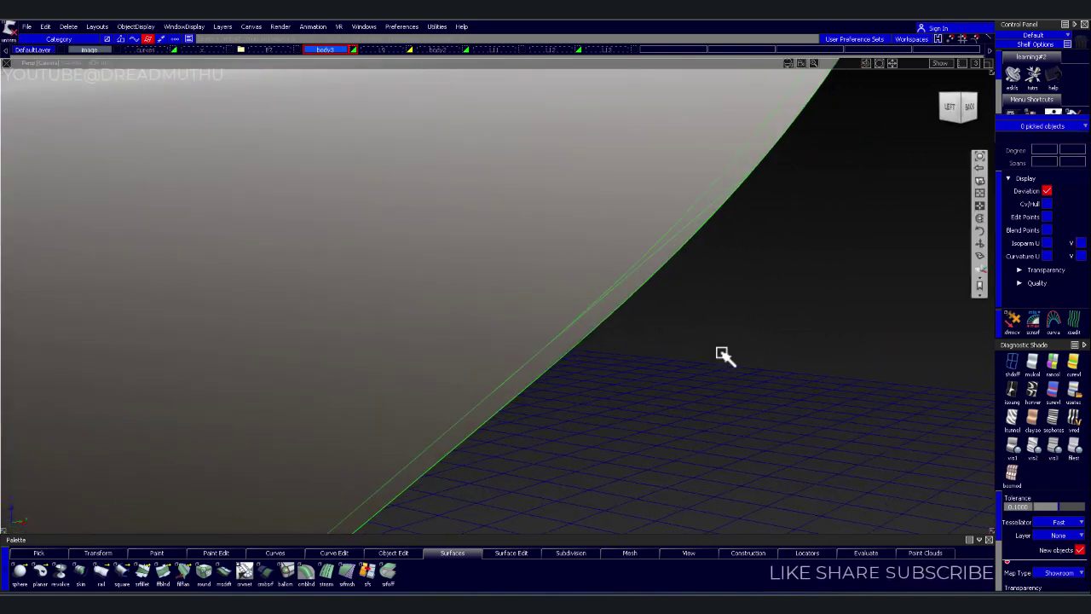
Select the surface for a new trim and mark the region to keep
left_click(476, 261)
mouse_move(505, 249)
left_mouse_down("alt+shift")
mouse_move(646, 312)
mouse_move(645, 344)
mouse_move(707, 404)
mouse_move(740, 344)
left_mouse_up("alt+shift")
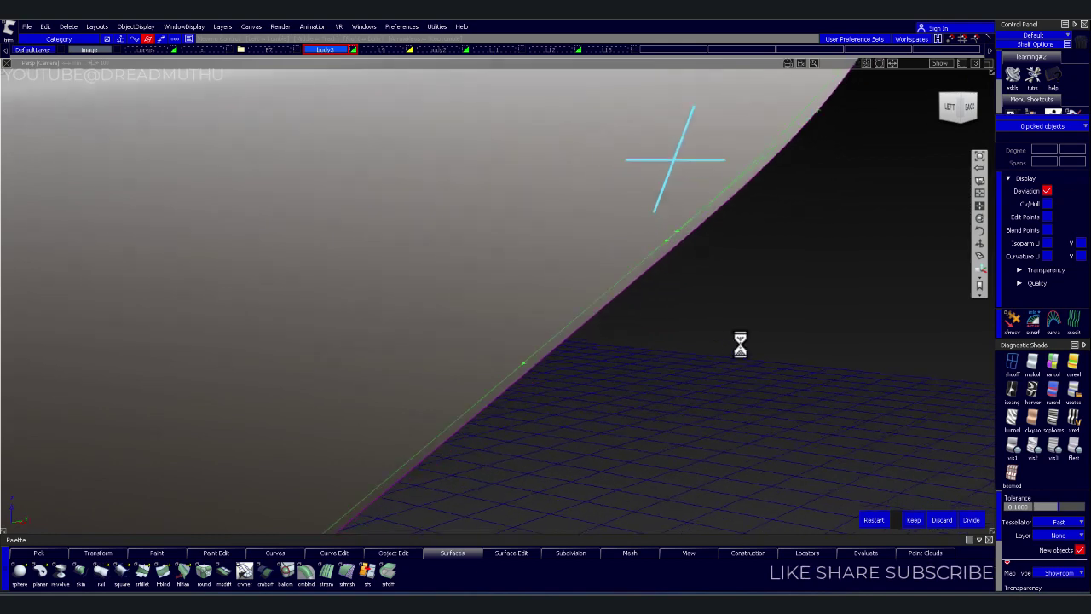
middle_click_drag(740, 344, 839, 260, "alt+shift")
right_click_drag(838, 260, 806, 285, "alt+shift")
mouse_move(807, 285)
left_mouse_down("alt+shift")
mouse_move(758, 346)
mouse_move(715, 370)
left_mouse_up("alt+shift")
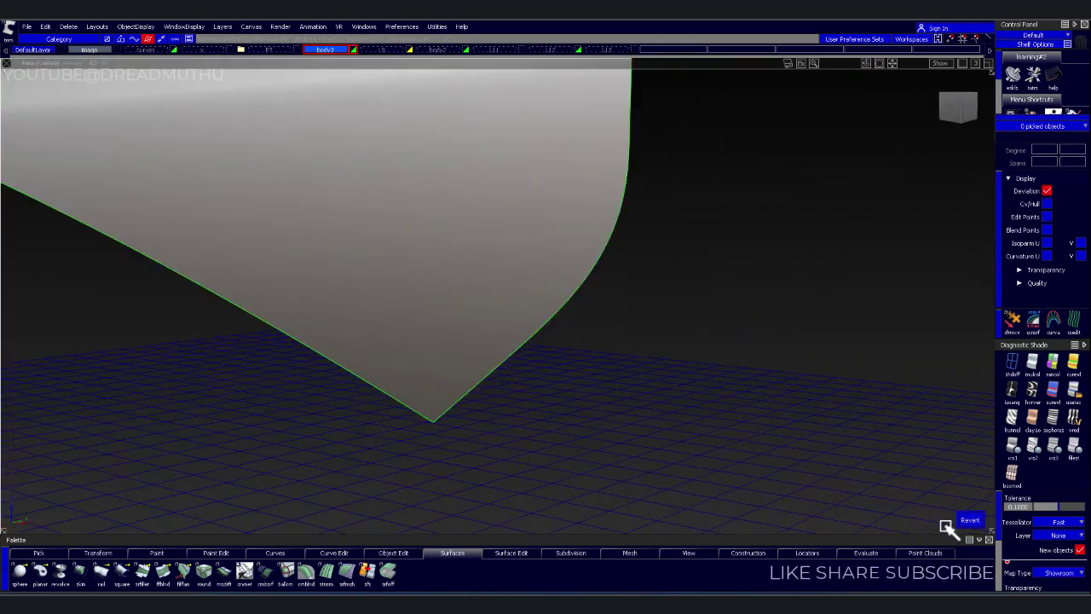
mouse_move(724, 412)
left_mouse_down("alt+shift")
mouse_move(684, 419)
mouse_move(779, 370)
left_mouse_up("alt+shift")
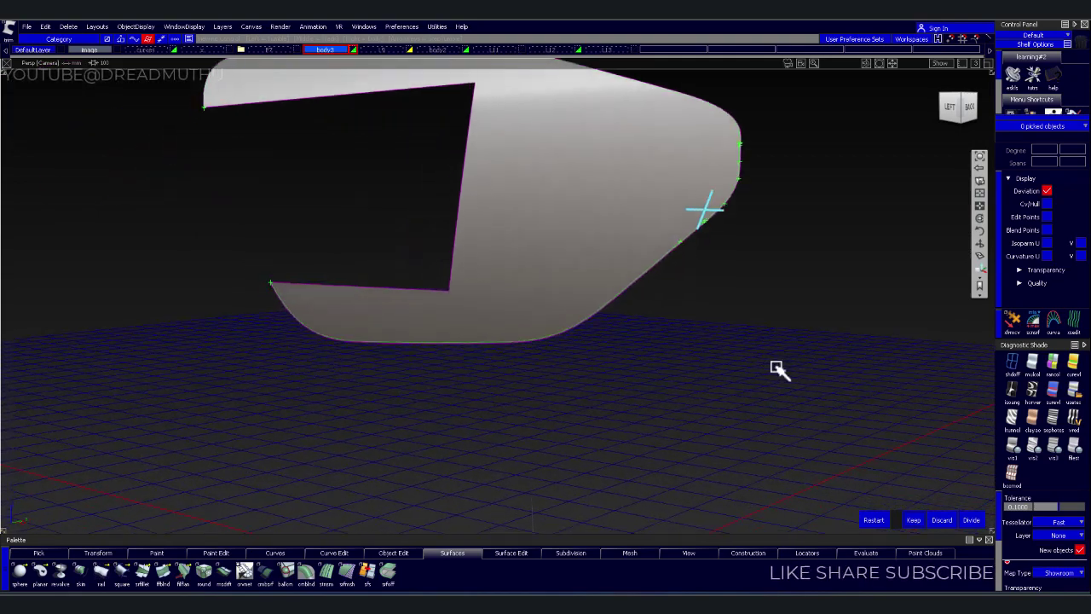
left_click(496, 310)
right_click_drag(662, 361, 713, 337, "alt+shift")
middle_click_drag(713, 338, 713, 345, "alt+shift")
left_click_drag(689, 439, 736, 388, "alt+shift")
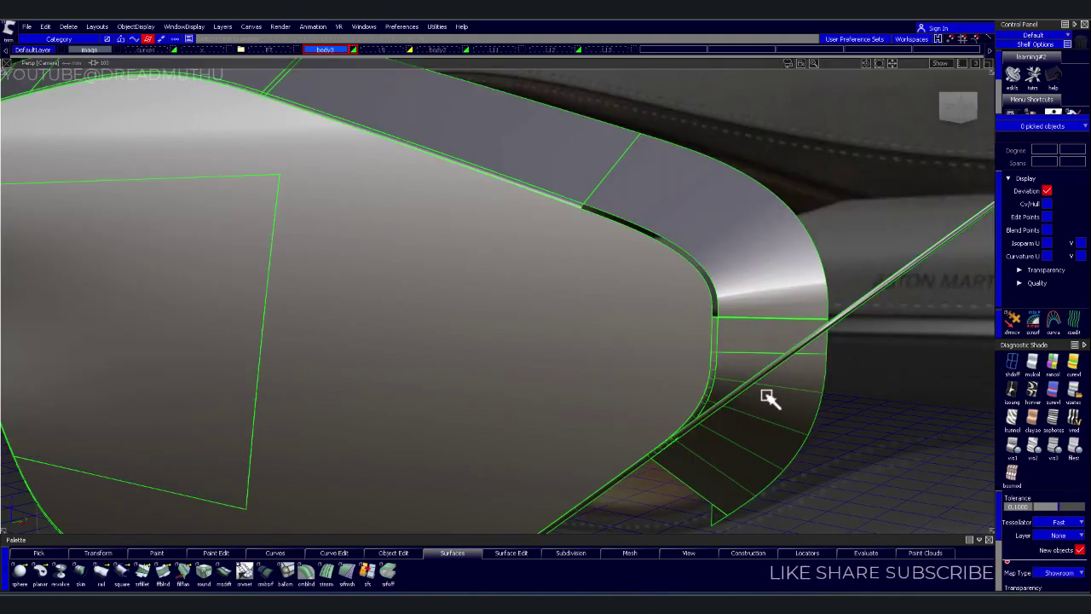
Tumble close to the fillet edge, then switch to the orthographic Left view and deselect
mouse_move(767, 320)
left_mouse_down("alt+shift")
mouse_move(733, 446)
mouse_move(739, 338)
mouse_move(725, 268)
mouse_move(627, 256)
mouse_move(521, 287)
mouse_move(726, 336)
mouse_move(657, 349)
mouse_move(740, 361)
mouse_move(694, 329)
mouse_move(760, 231)
mouse_move(694, 348)
mouse_move(761, 308)
mouse_move(674, 359)
mouse_move(623, 432)
mouse_move(604, 432)
mouse_move(747, 419)
mouse_move(838, 373)
left_mouse_up("alt+shift")
right_click_drag(838, 373, 865, 387, "alt+shift")
mouse_move(865, 387)
left_mouse_down("alt+shift")
mouse_move(711, 468)
mouse_move(740, 404)
mouse_move(709, 450)
mouse_move(690, 422)
mouse_move(708, 372)
mouse_move(646, 456)
mouse_move(560, 370)
mouse_move(469, 404)
mouse_move(410, 454)
mouse_move(461, 402)
mouse_move(532, 377)
mouse_move(575, 385)
mouse_move(661, 279)
mouse_move(645, 341)
mouse_move(692, 285)
mouse_move(629, 332)
left_mouse_up("alt+shift")
middle_click_drag(629, 332, 657, 335, "alt+shift")
left_click(956, 103)
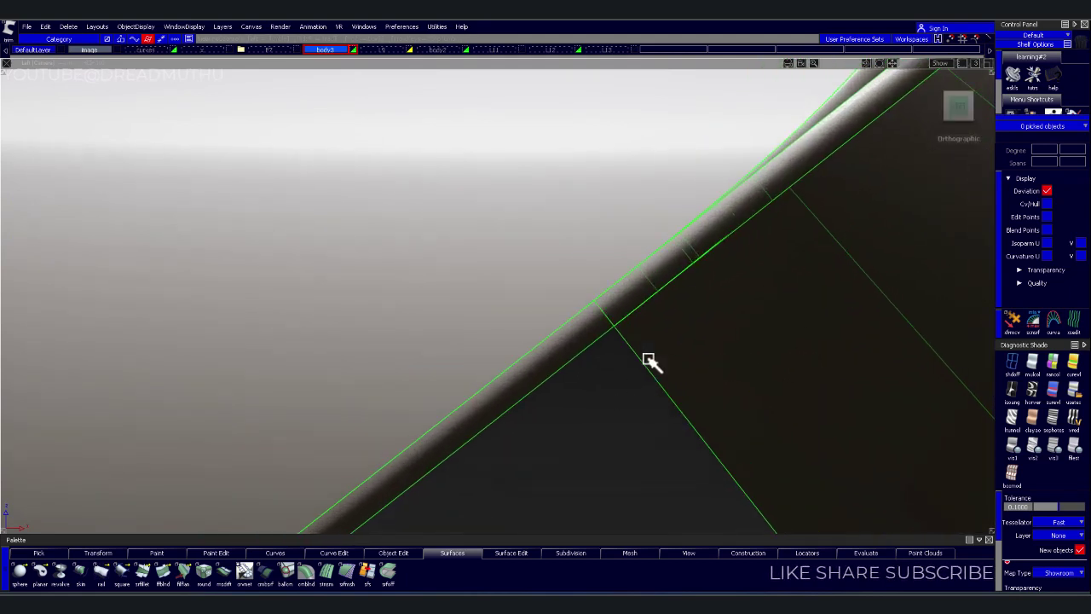
left_click(573, 351)
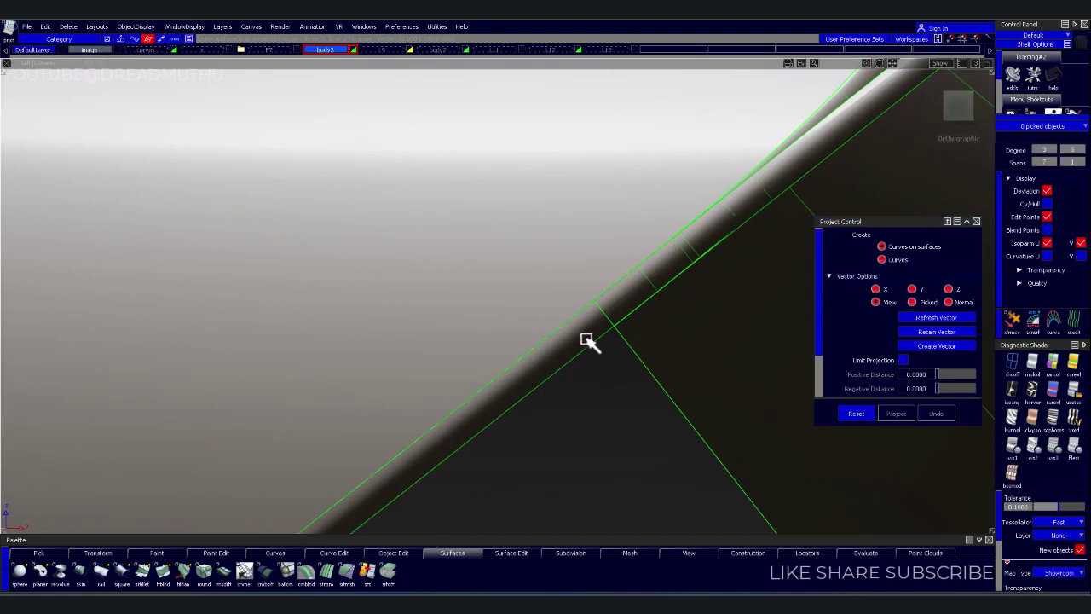
Project the fillet#16 curve-on-surface onto the neighbouring surface
left_click(606, 319)
left_click(630, 338)
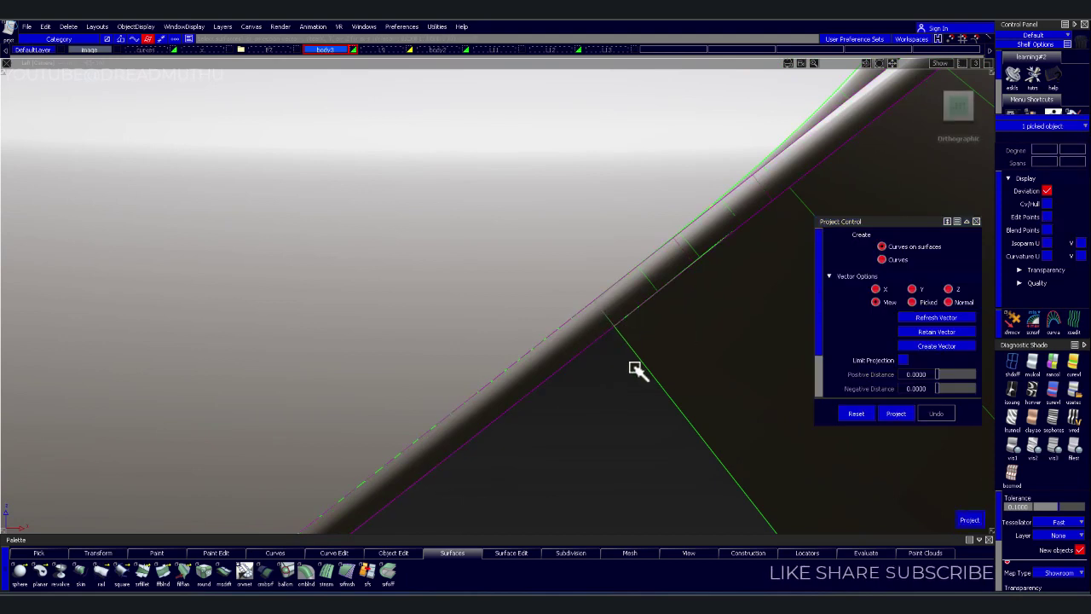
left_click(563, 367)
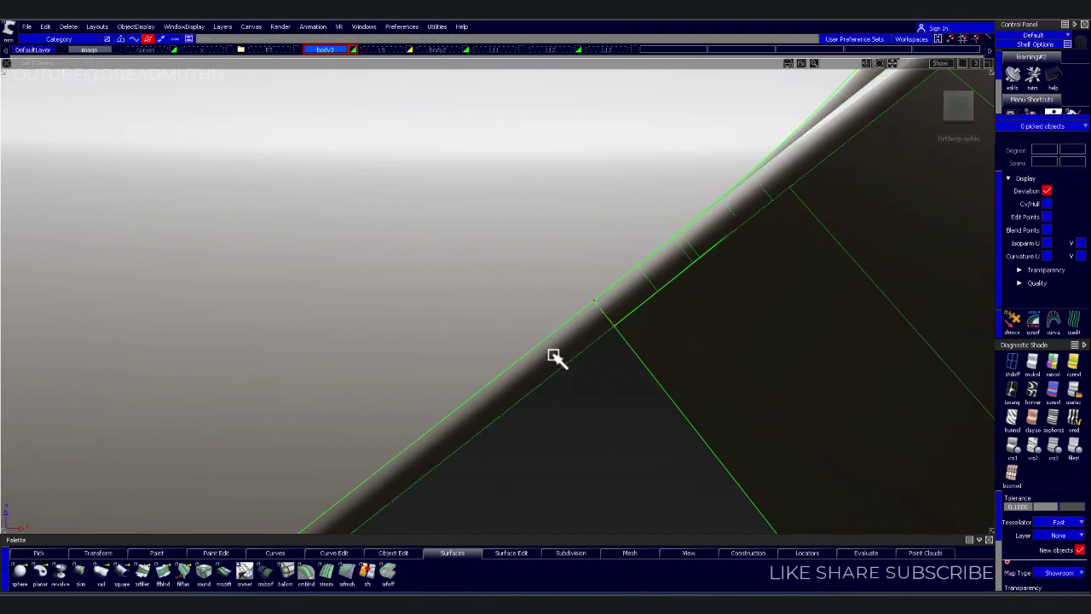
right_click_drag(670, 366, 588, 417, "alt+shift")
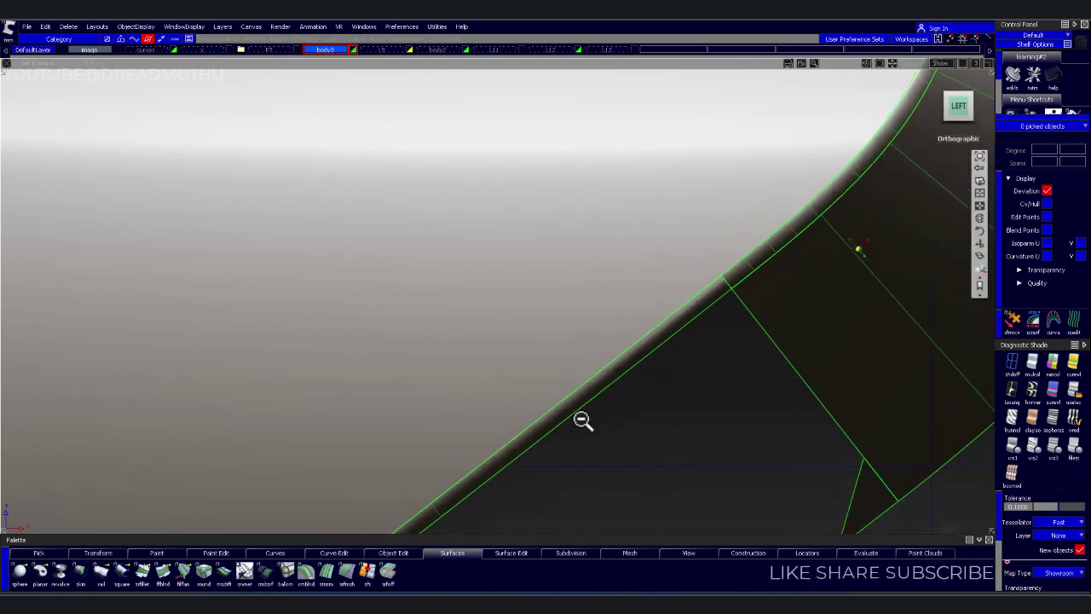
mouse_move(648, 417)
middle_mouse_down("alt+shift")
mouse_move(726, 419)
mouse_move(642, 327)
middle_mouse_up("alt+shift")
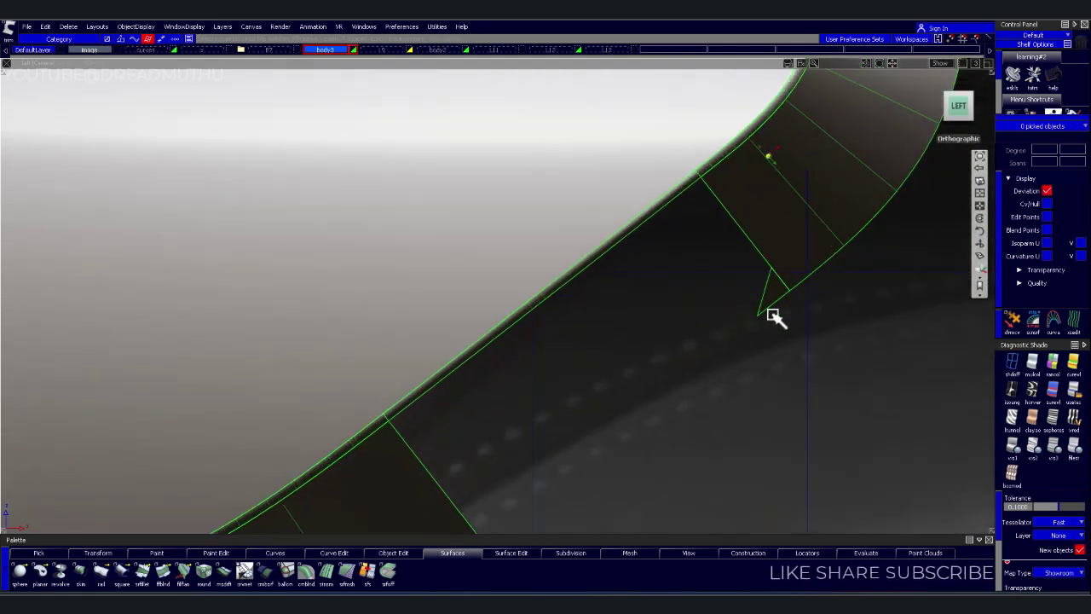
Check the small draft surfaces along the edge and delete the triangular sliver
left_click(773, 309)
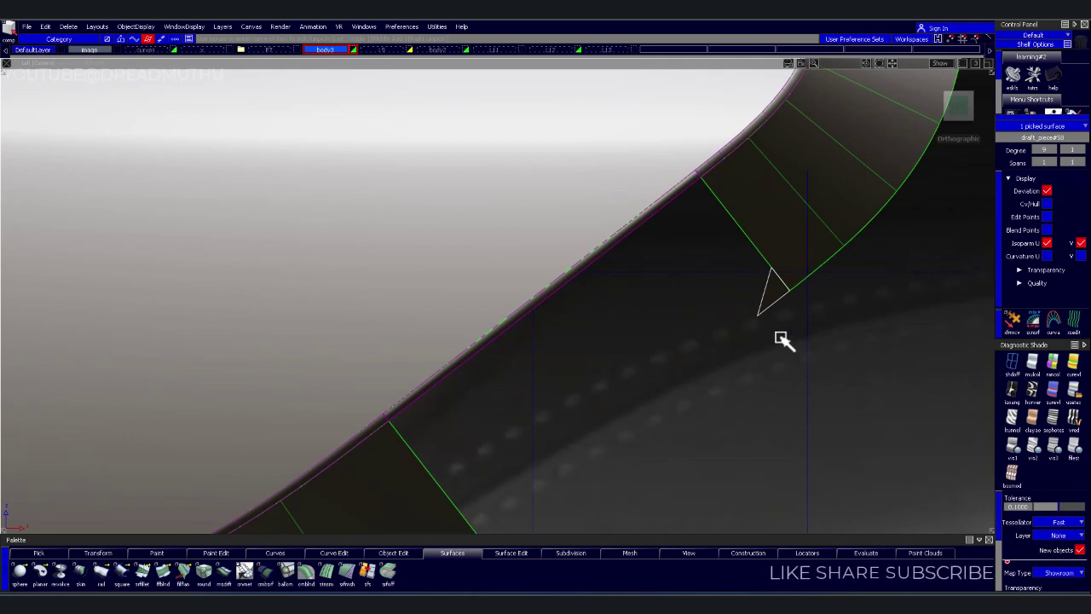
left_click(772, 303)
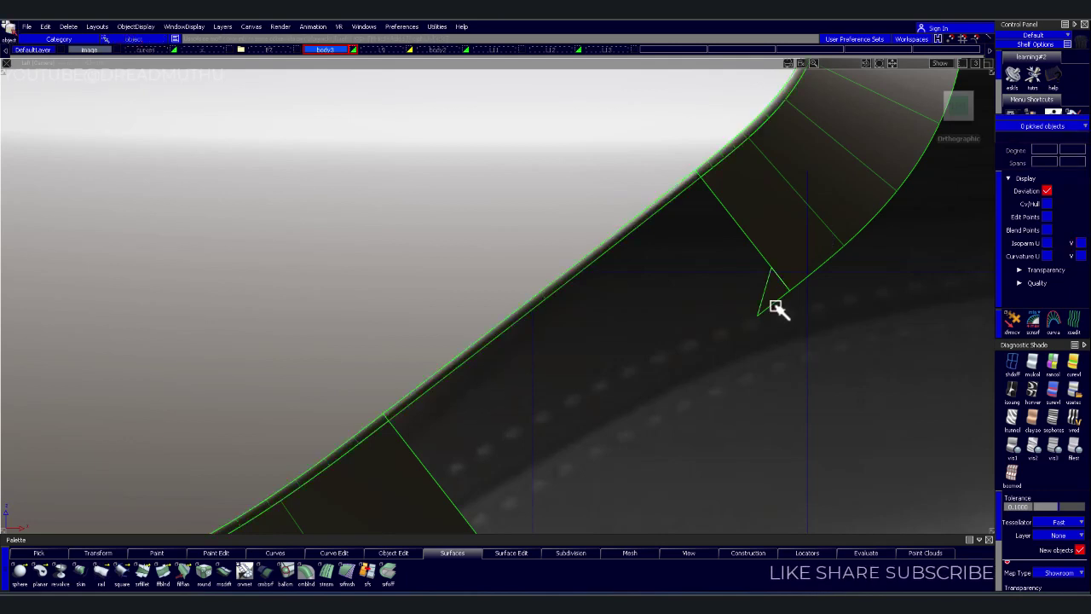
left_click_drag(782, 310, 760, 314)
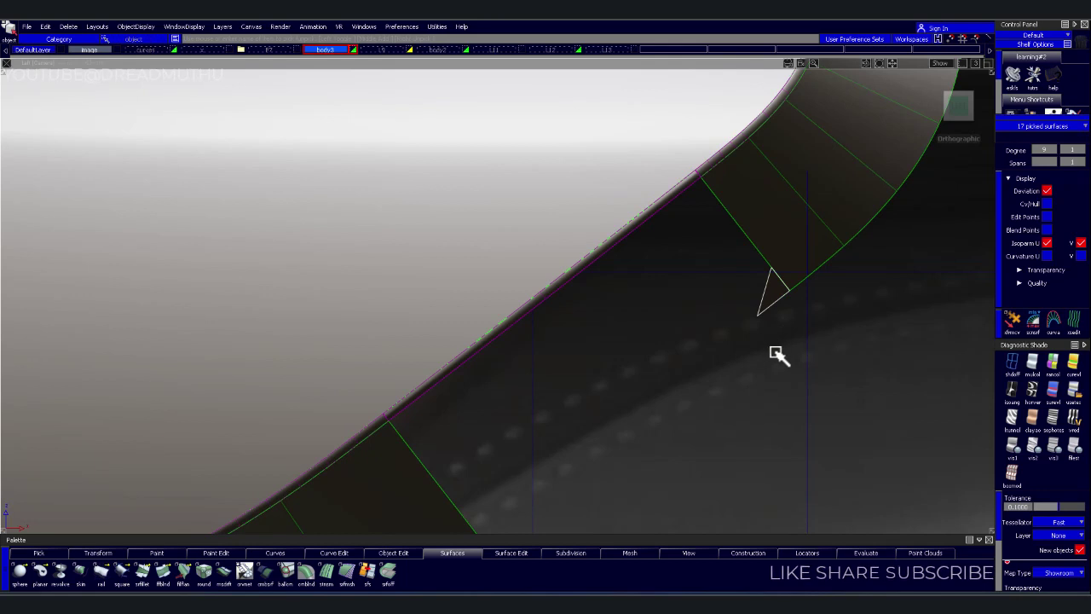
left_click_drag(792, 360, 770, 298, "ctrl+shift")
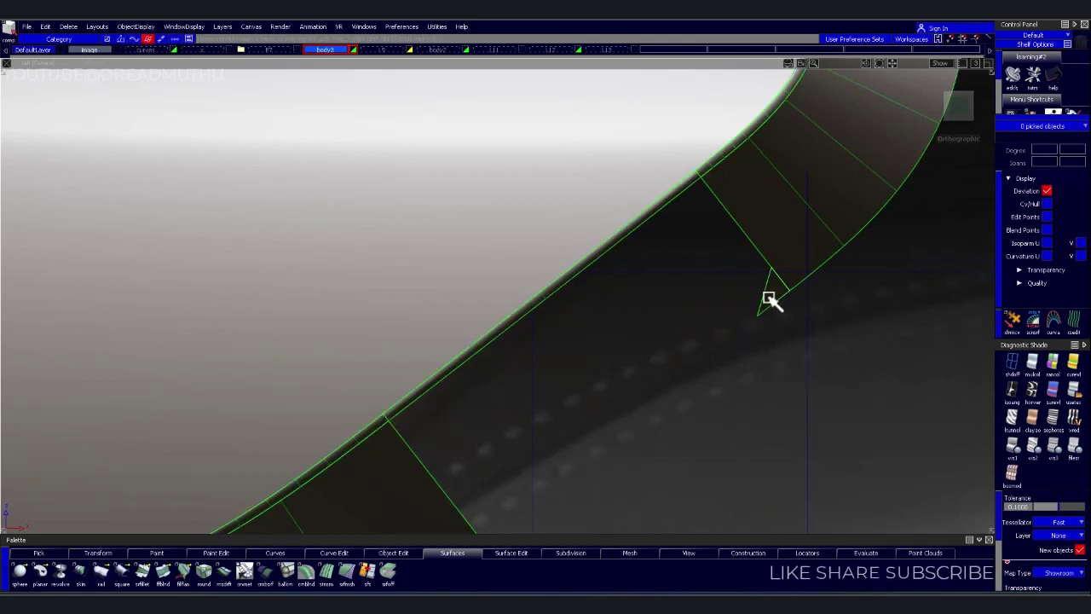
left_click(765, 314)
key("Delete")
Confirm the deletion and zoom in on the right end of the surface
key("Return")
scroll(682, 333, "down", 3)
scroll(677, 345, "down", 3)
scroll(725, 366, "down", 3)
scroll(742, 382, "down", 2)
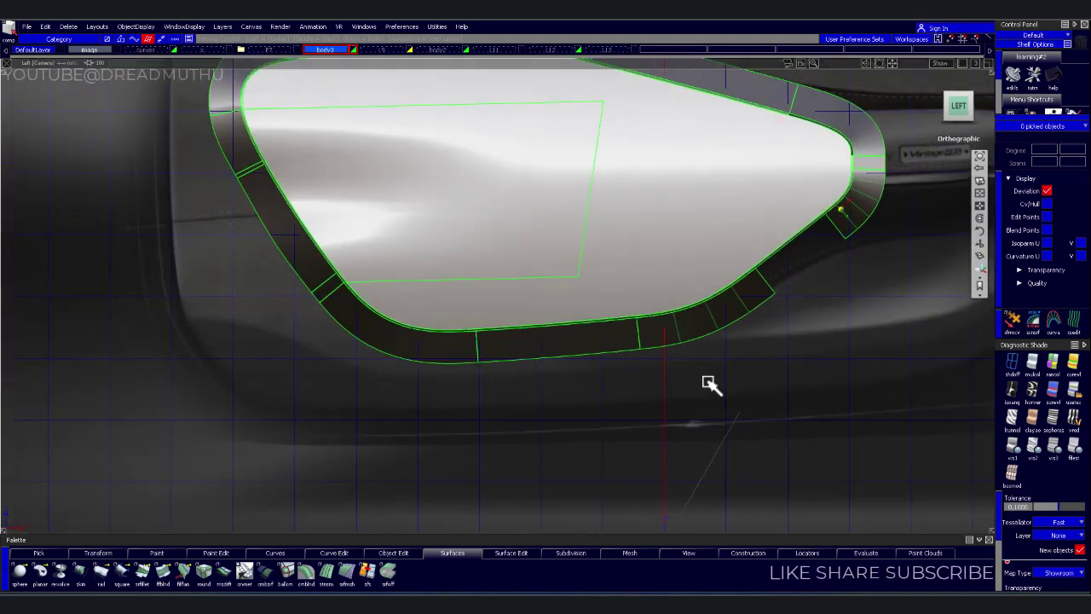
middle_click_drag(711, 384, 660, 417, "alt+shift")
scroll(770, 370, "up", 1)
scroll(579, 418, "up", 2)
scroll(682, 331, "up", 2)
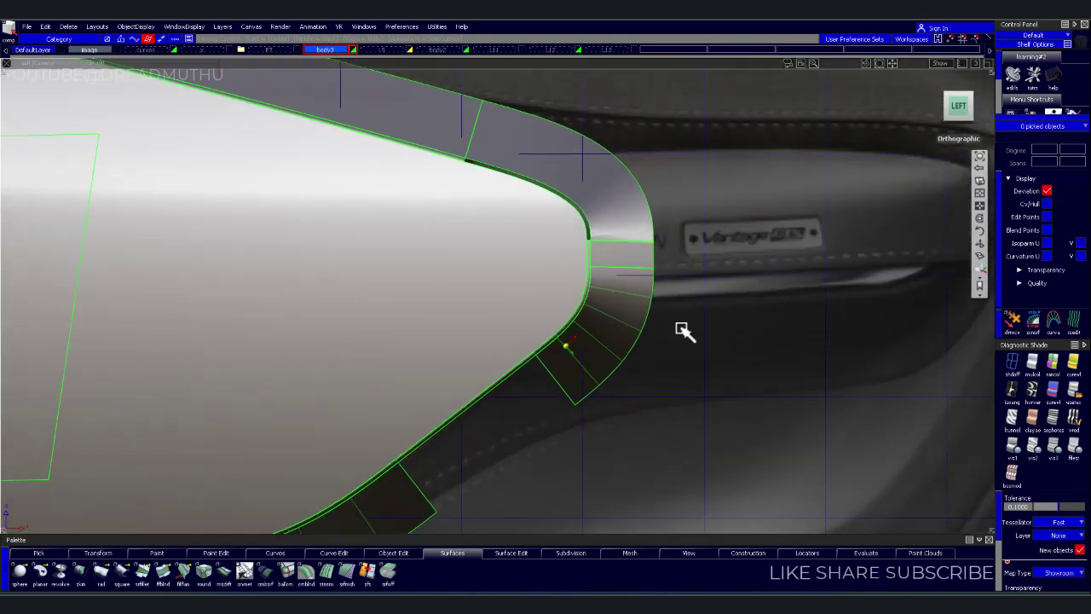
scroll(711, 385, "up", 1)
scroll(756, 336, "up", 1)
scroll(755, 336, "up", 1)
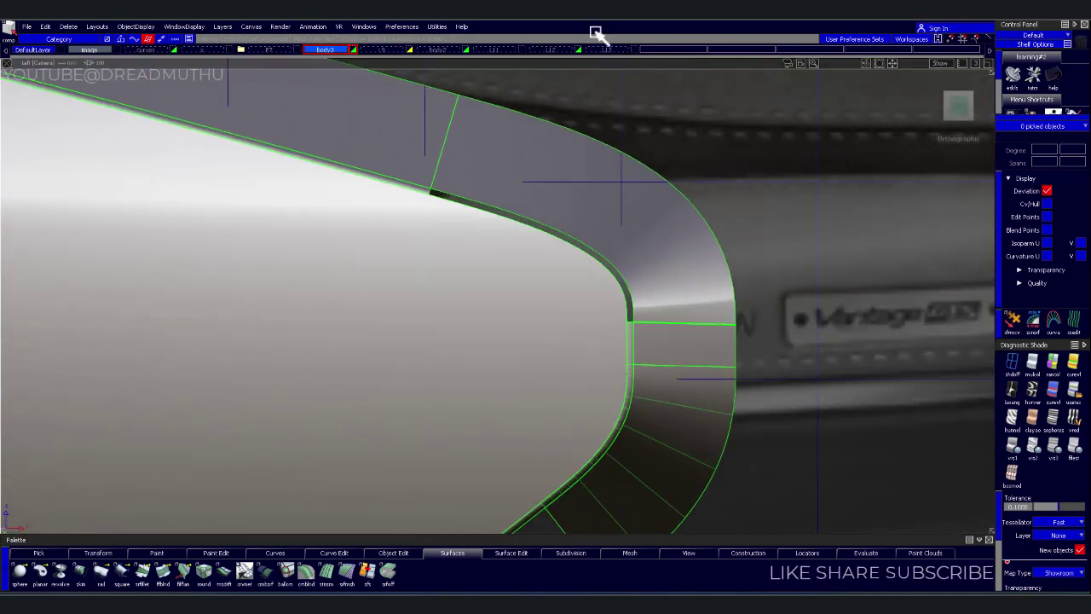
Make the L13 layer visible and pan the Left view onto the handle's fillet end
left_click(636, 48)
scroll(802, 311, "up", 1)
scroll(651, 388, "up", 1)
scroll(738, 309, "up", 1)
scroll(706, 313, "up", 1)
middle_click_drag(707, 313, 520, 253)
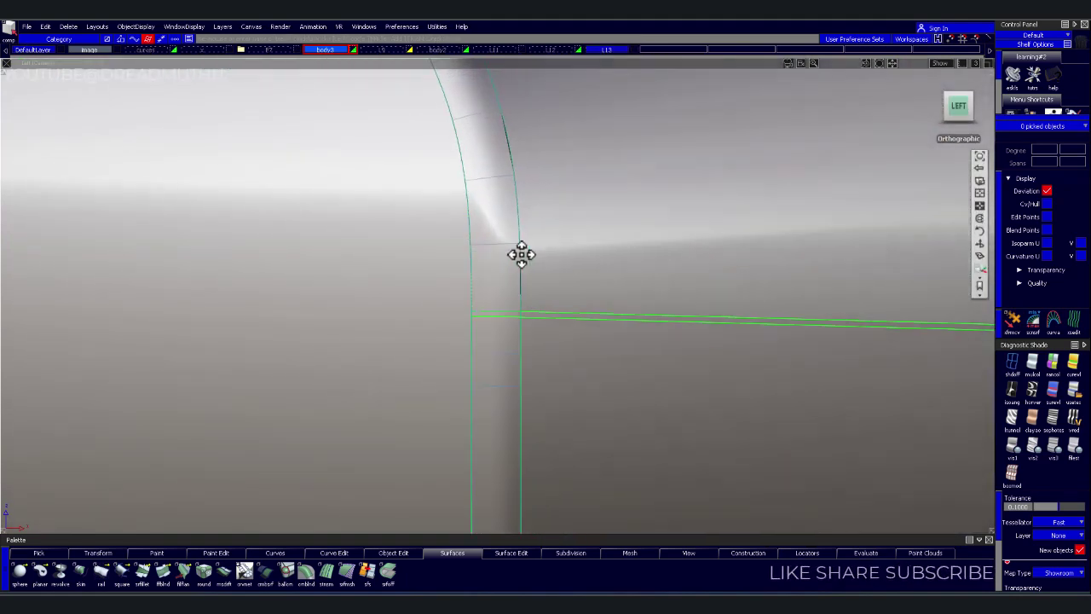
Project the horizontal curve onto the fillet corner surfaces and tumble into perspective to inspect
scroll(563, 288, "up", 1)
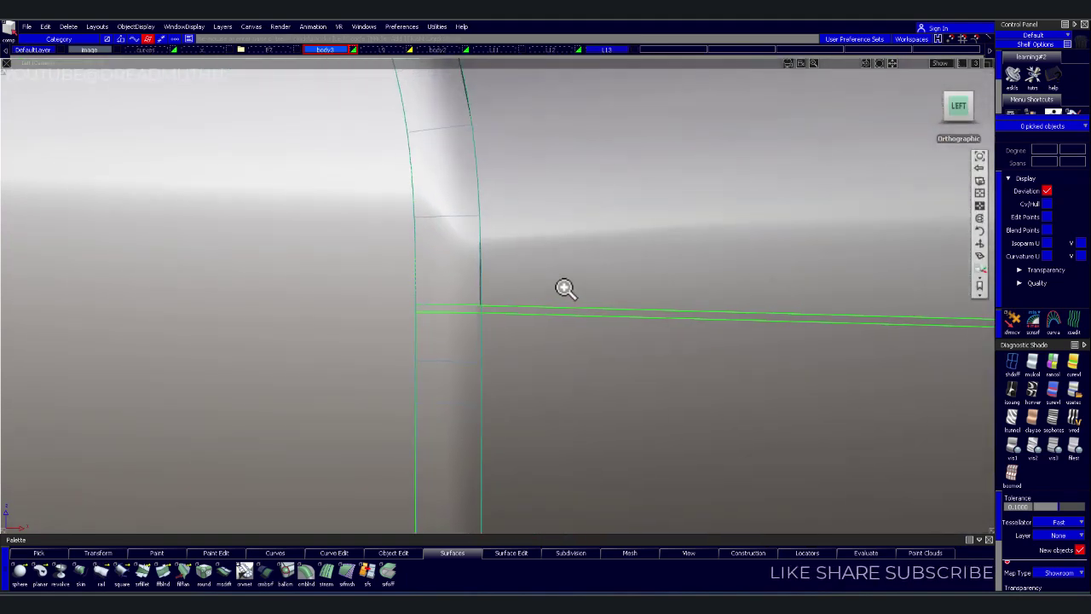
left_click(452, 309)
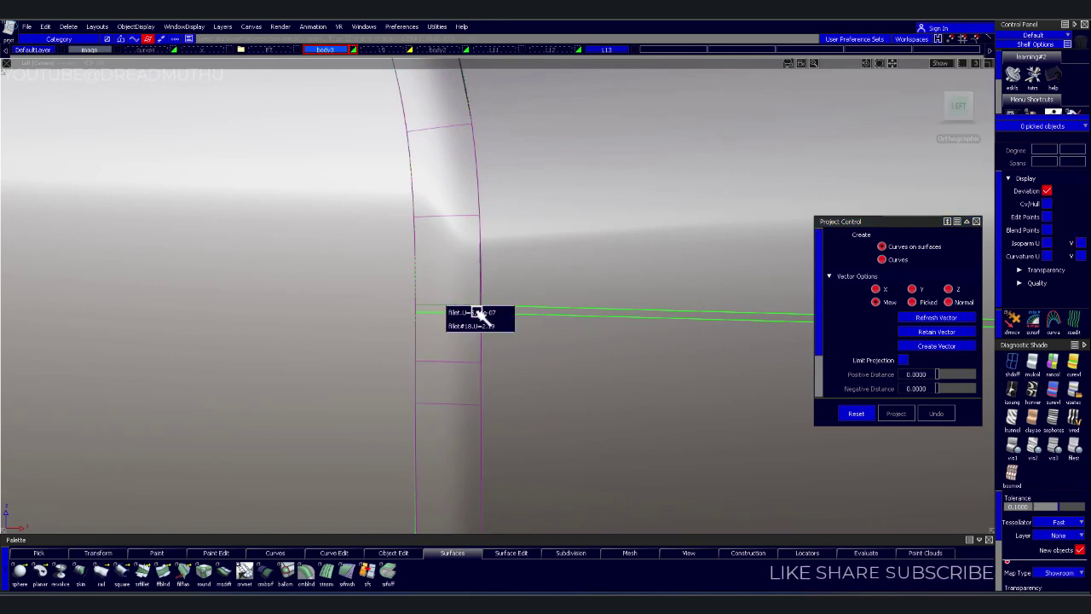
left_click(477, 312)
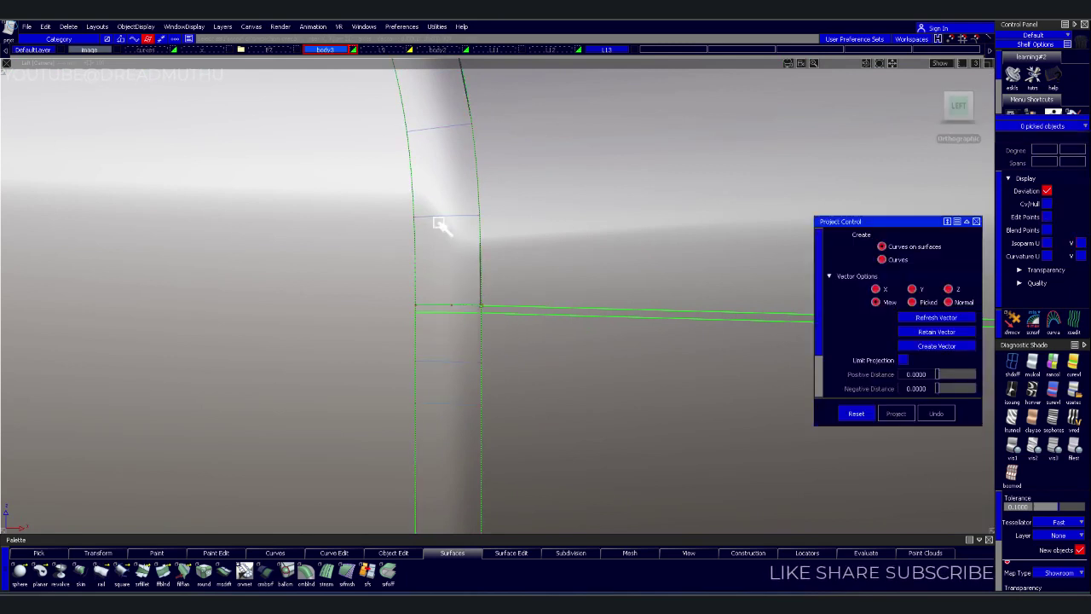
mouse_move(532, 268)
right_mouse_down("alt+shift")
mouse_move(639, 224)
mouse_move(631, 287)
right_mouse_up("alt+shift")
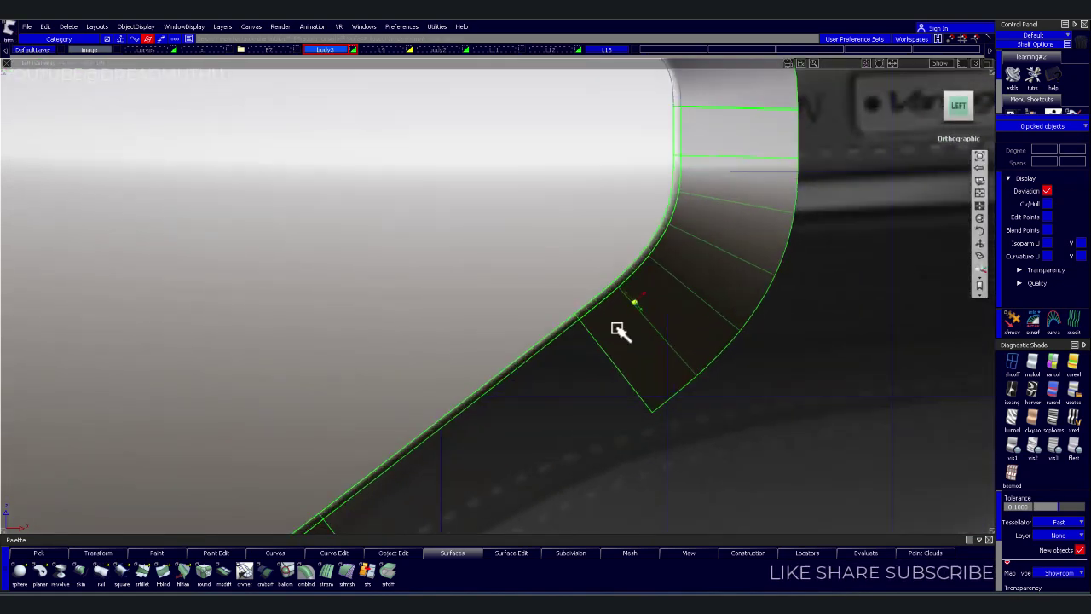
mouse_move(631, 288)
left_mouse_down("alt+shift")
mouse_move(649, 216)
mouse_move(628, 395)
left_mouse_up("alt+shift")
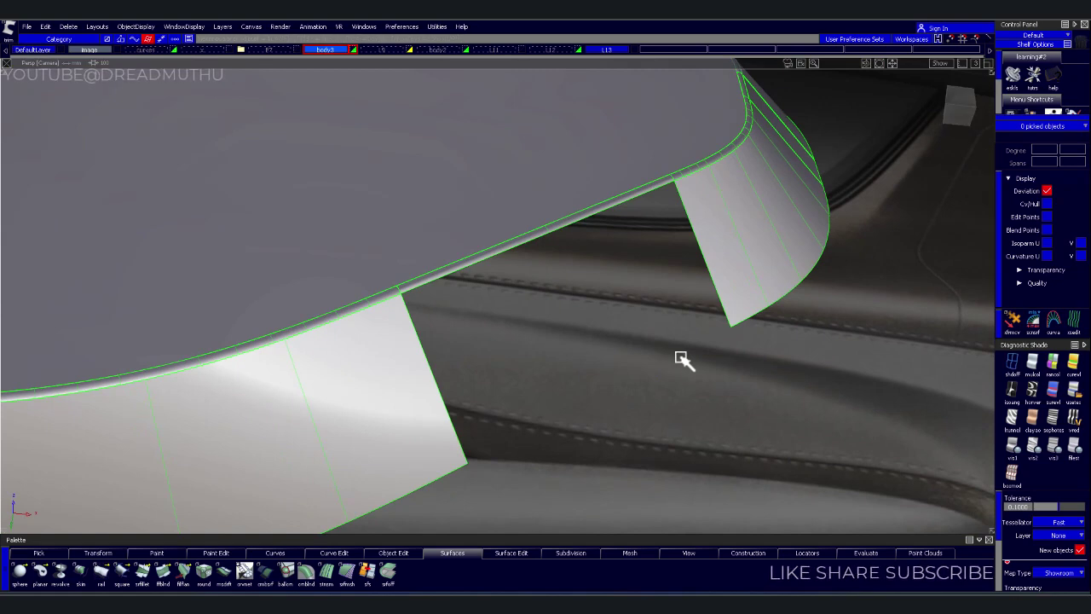
mouse_move(570, 255)
left_mouse_down("alt+shift")
mouse_move(559, 344)
mouse_move(531, 347)
left_mouse_up("alt+shift")
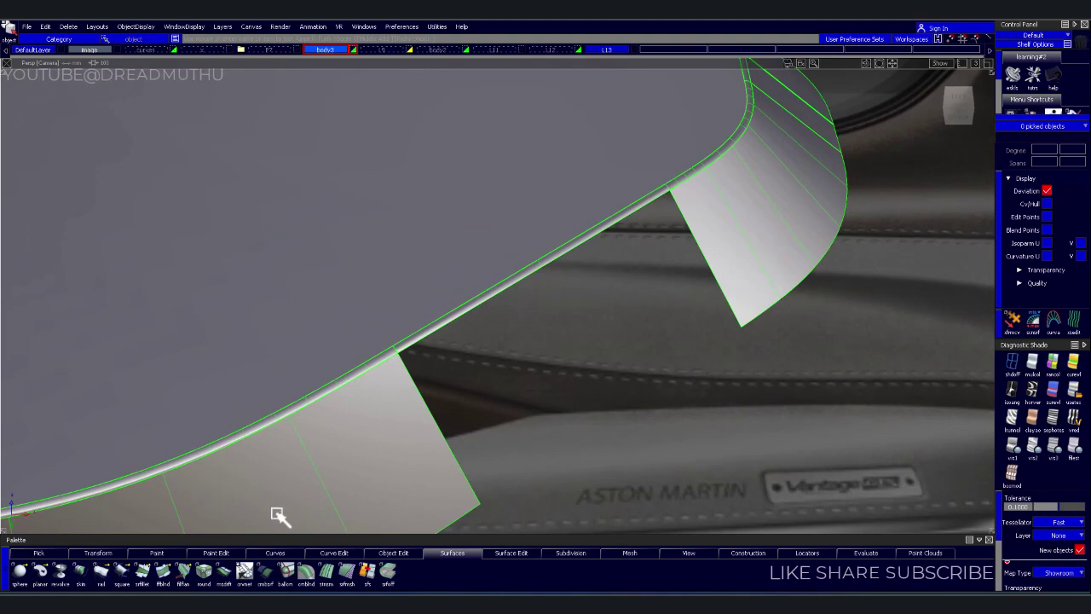
Start a skin from the fillet edge curve at the handle's end and orbit to check it
left_click(80, 575)
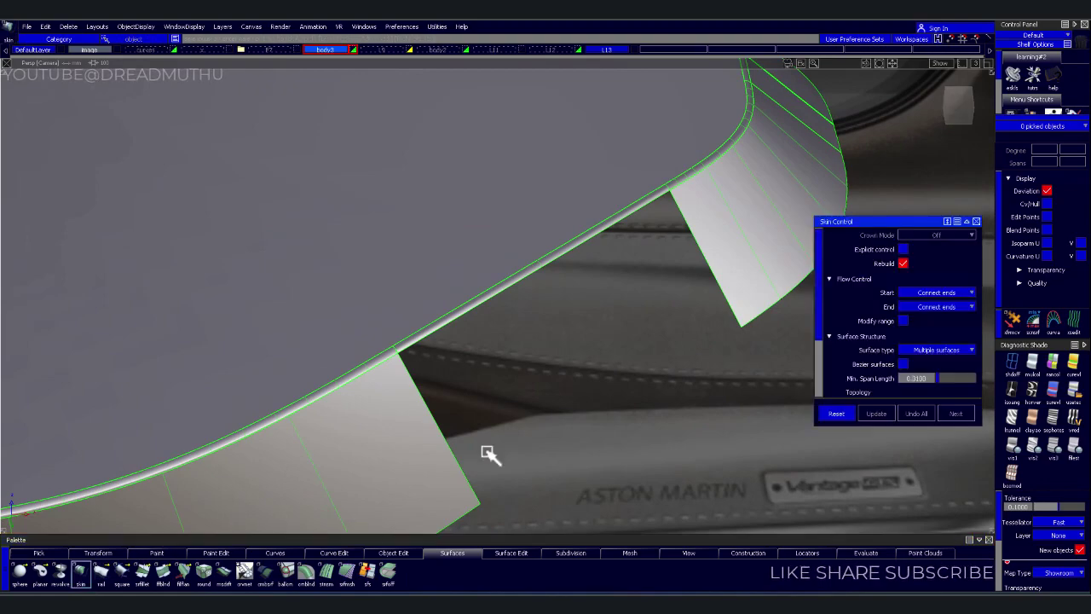
left_click(461, 313)
mouse_move(544, 341)
left_mouse_down("alt+shift")
mouse_move(432, 389)
mouse_move(451, 443)
mouse_move(600, 460)
mouse_move(760, 343)
left_mouse_up("alt+shift")
right_click_drag(760, 343, 558, 270, "alt+shift")
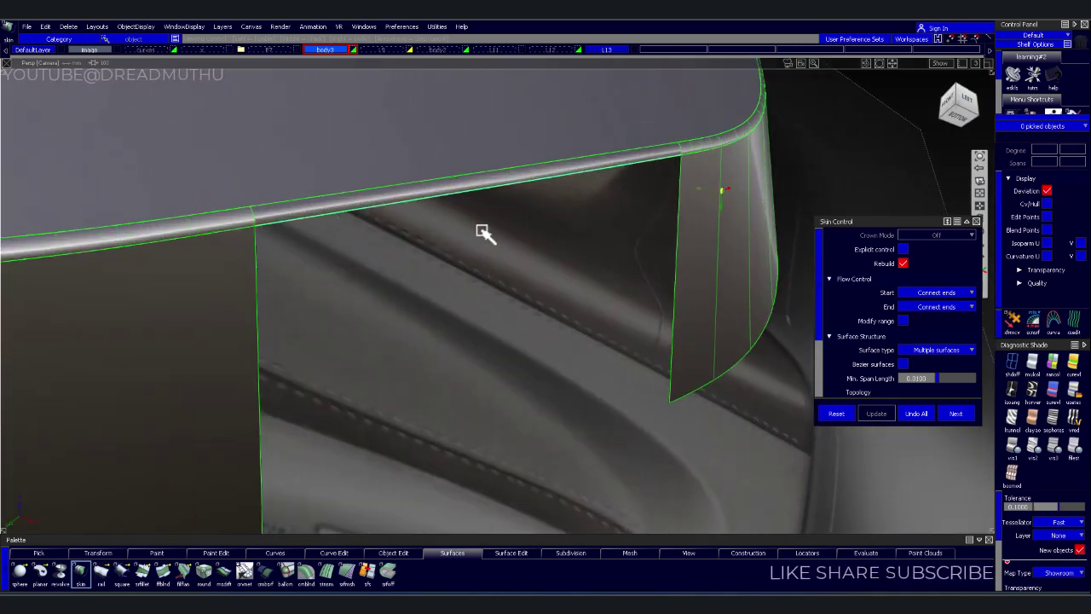
mouse_move(509, 232)
left_mouse_down("alt+shift")
mouse_move(560, 253)
mouse_move(463, 273)
mouse_move(578, 244)
left_mouse_up("alt+shift")
middle_click_drag(577, 244, 578, 287, "alt+shift")
left_click_drag(578, 287, 521, 313, "alt+shift")
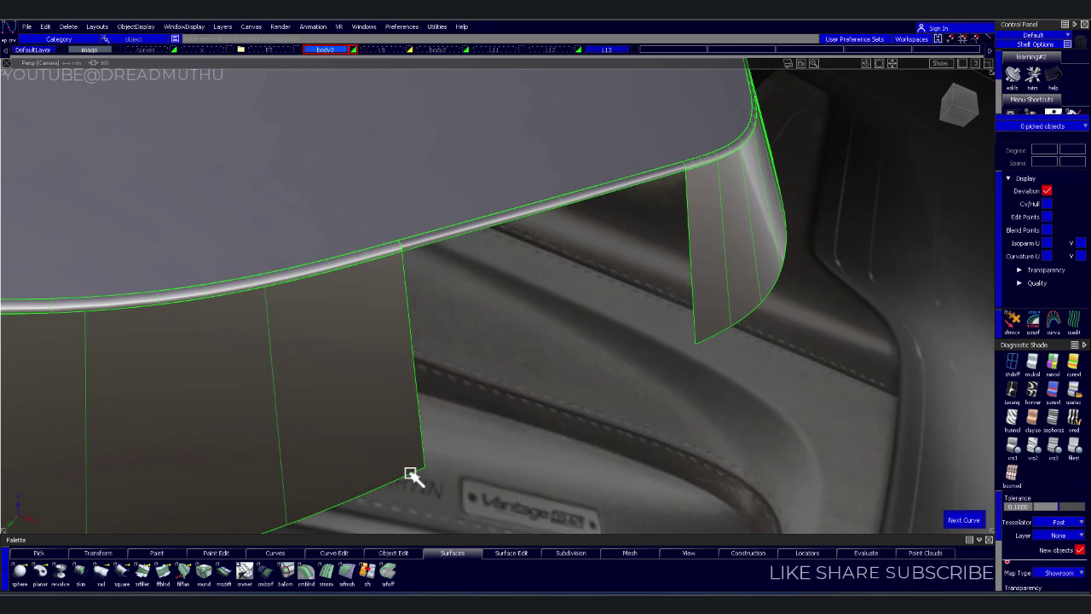
Draw an edit-point curve joining the two wall surfaces' bottom corners and set its degree
left_click(721, 334)
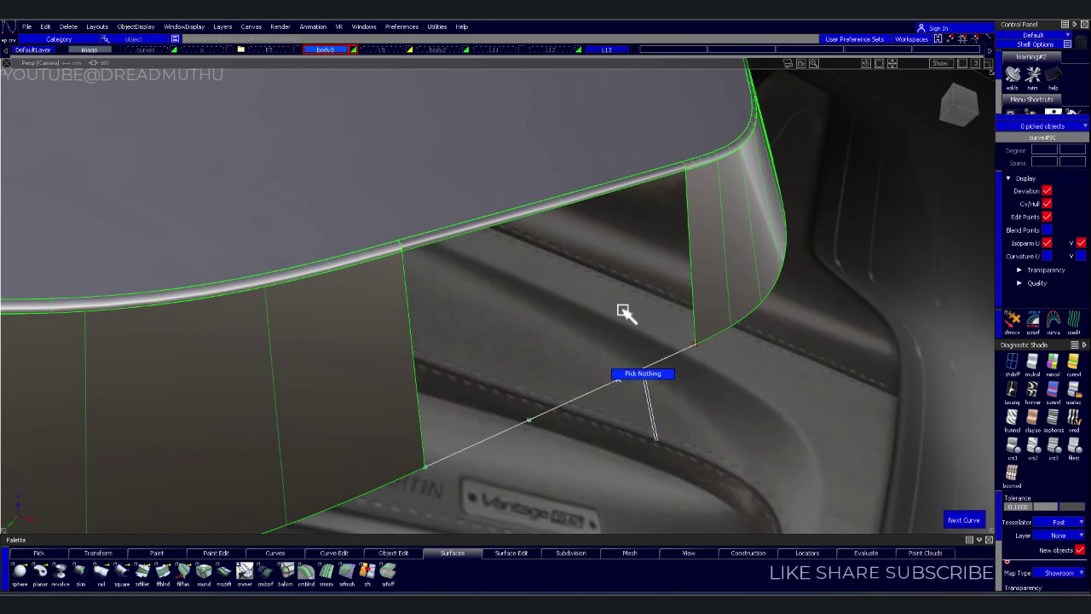
left_click_drag(623, 312, 623, 433)
left_click(1056, 151)
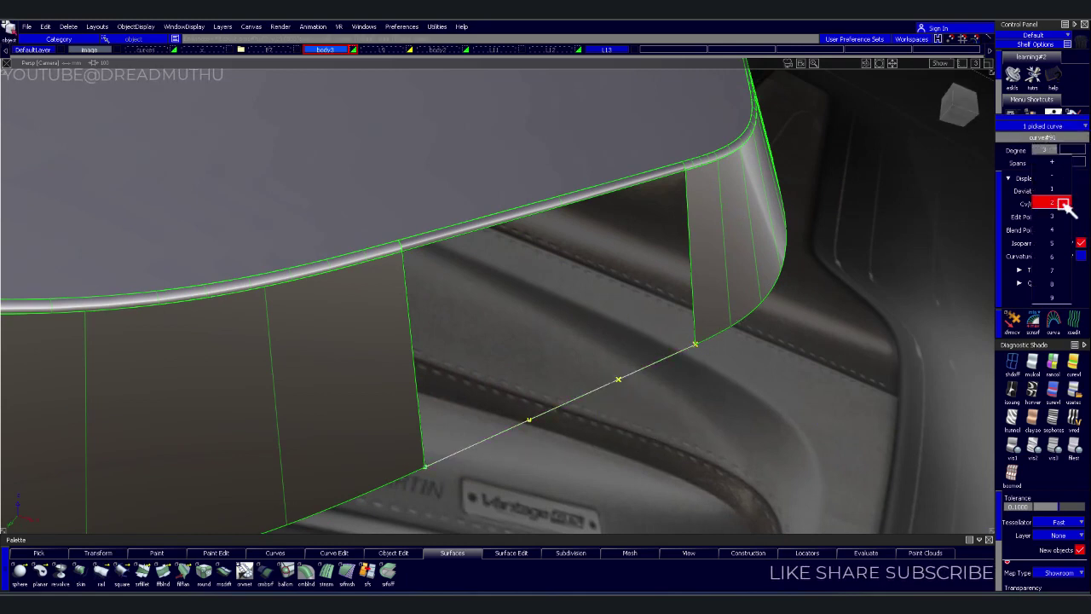
left_click(1061, 244)
Align both ends of the new curve to the adjacent surface edges and check the fit
left_click(707, 343)
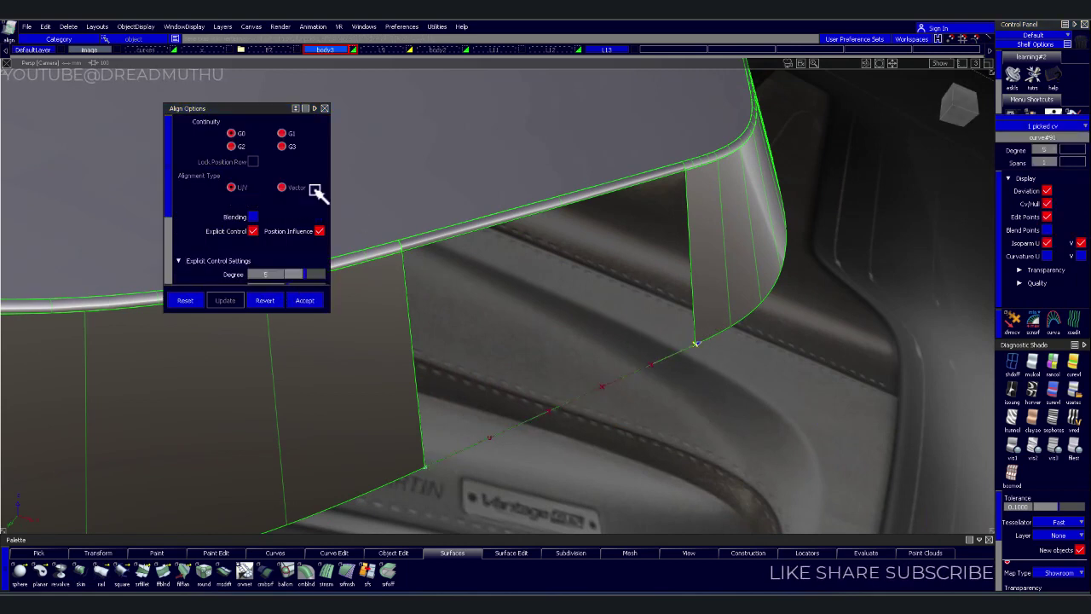
left_click(231, 134)
left_click(447, 456)
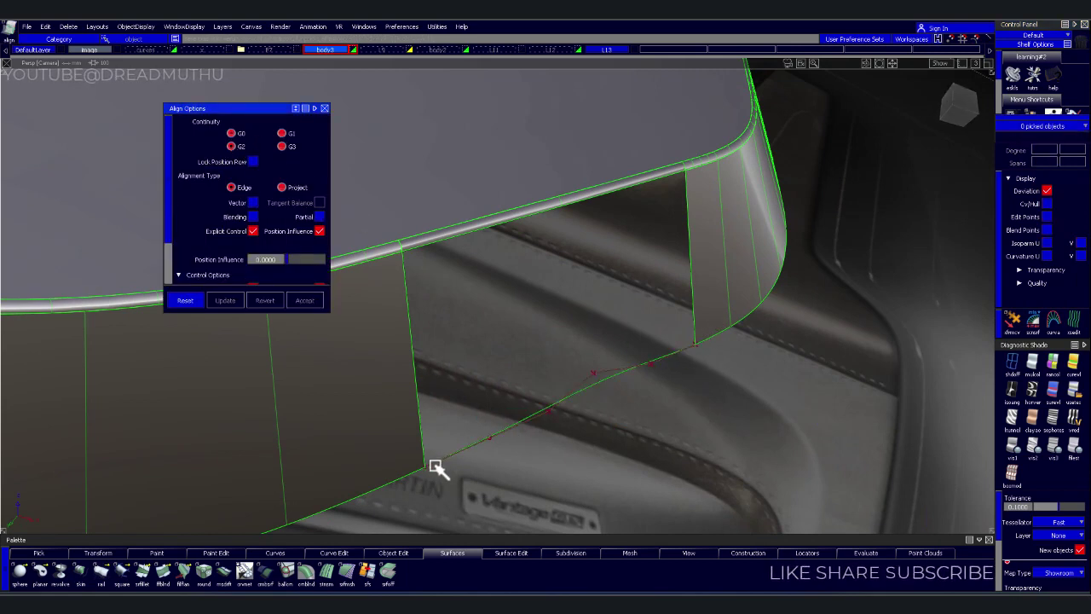
mouse_move(632, 424)
left_mouse_down("alt+shift")
mouse_move(509, 487)
mouse_move(699, 453)
mouse_move(670, 398)
left_mouse_up("alt+shift")
mouse_move(670, 398)
right_mouse_down("alt+shift")
mouse_move(636, 390)
mouse_move(658, 389)
right_mouse_up("alt+shift")
left_click_drag(636, 392, 543, 331, "alt+shift")
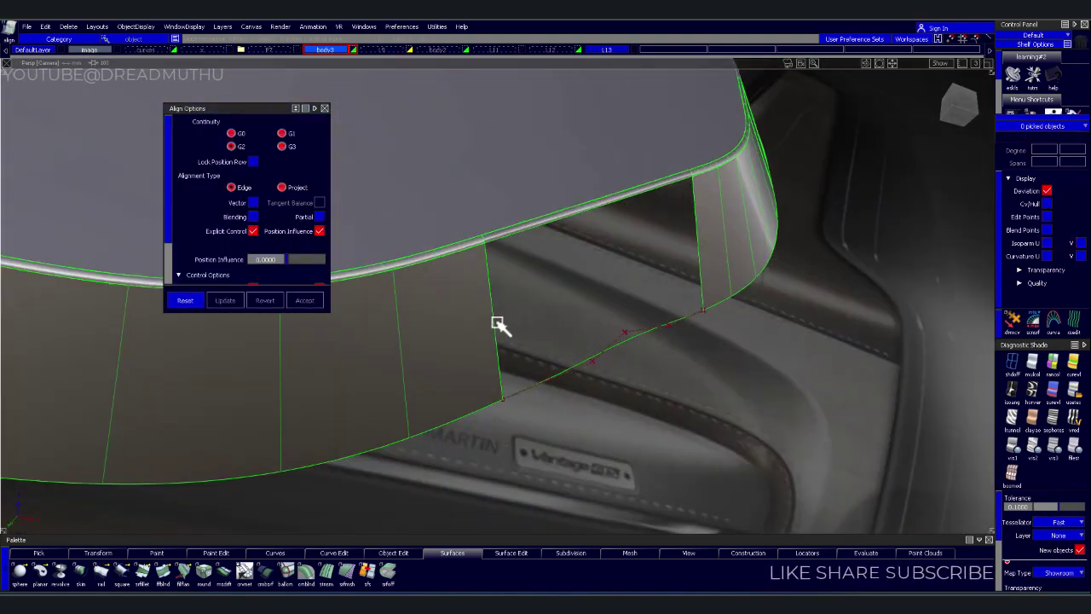
key("Escape")
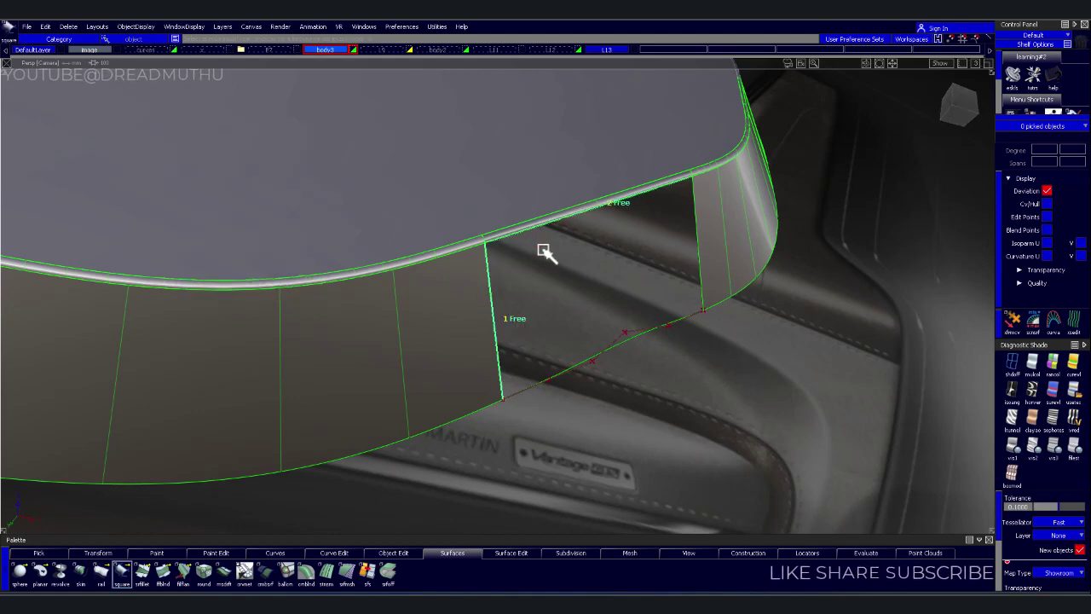
Fill the remaining gap with a four-sided Square surface from the four boundary curves
left_click(645, 383)
mouse_move(646, 383)
left_mouse_down("alt+shift")
mouse_move(566, 383)
mouse_move(604, 345)
left_mouse_up("alt+shift")
mouse_move(707, 347)
left_mouse_down("alt+shift")
mouse_move(657, 451)
mouse_move(716, 402)
mouse_move(484, 413)
left_mouse_up("alt+shift")
mouse_move(392, 423)
left_mouse_down("alt+shift")
mouse_move(687, 307)
mouse_move(752, 349)
left_mouse_up("alt+shift")
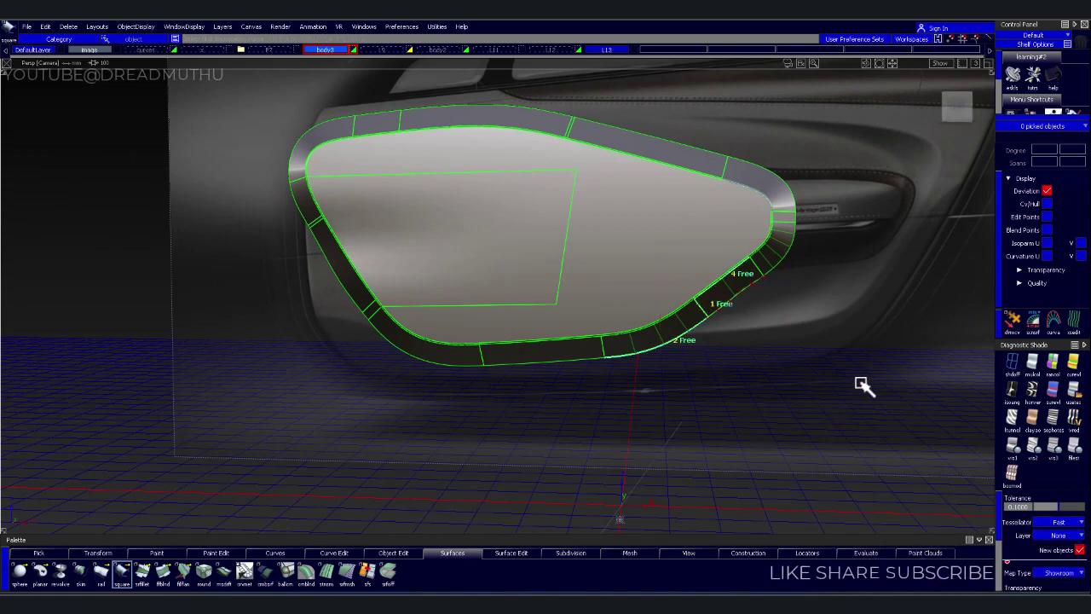
left_click(732, 302)
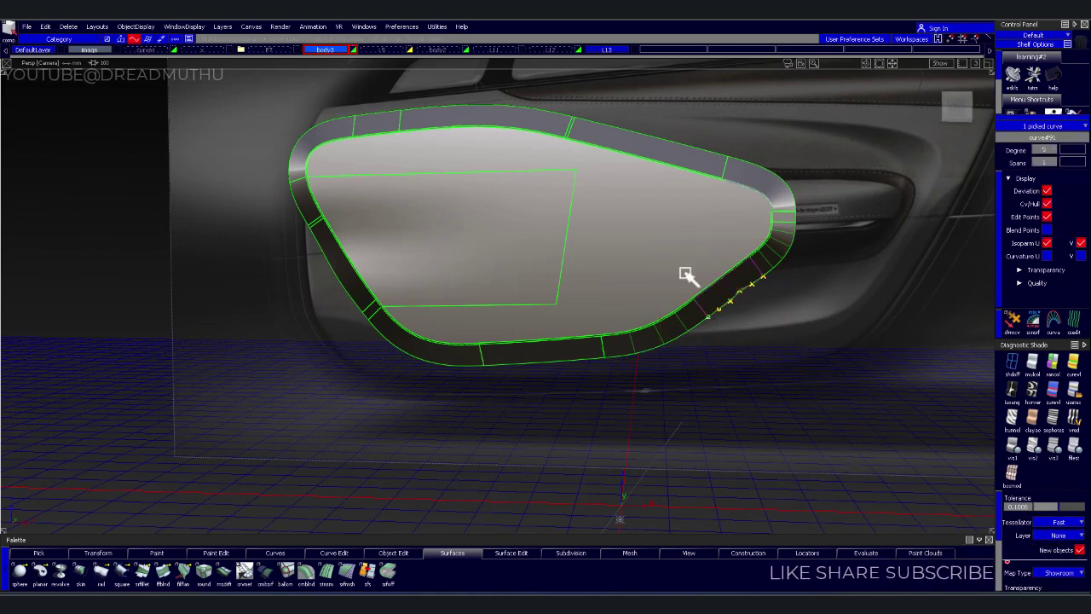
left_click(222, 56)
left_click(213, 72)
left_click_drag(331, 96, 356, 77, "alt+shift")
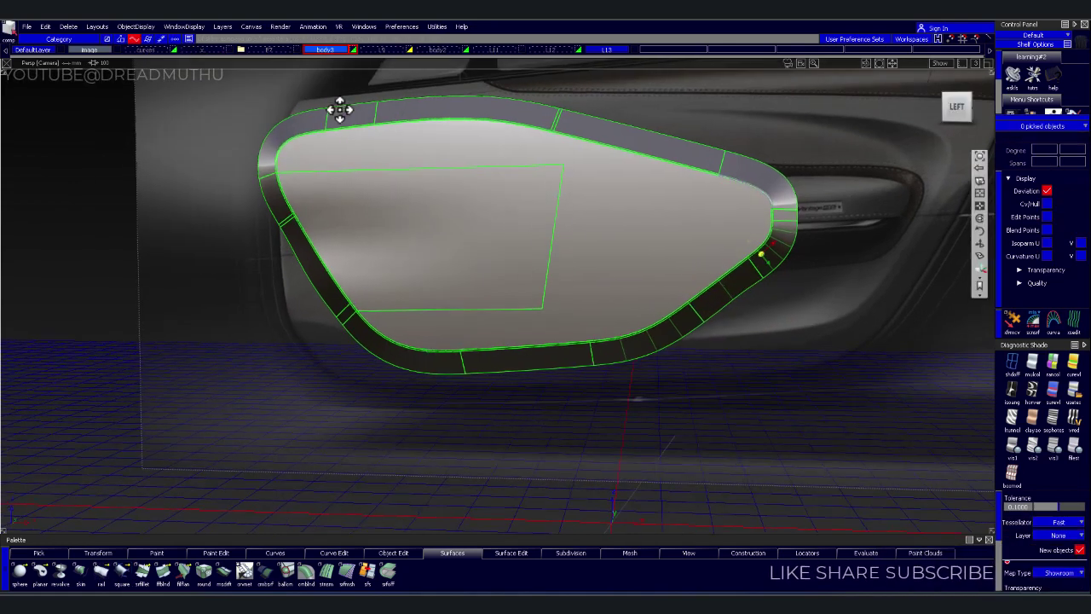
Hide body3, reassign the 19 new surfaces to the body4 layer, then show body3 again
left_click(355, 49)
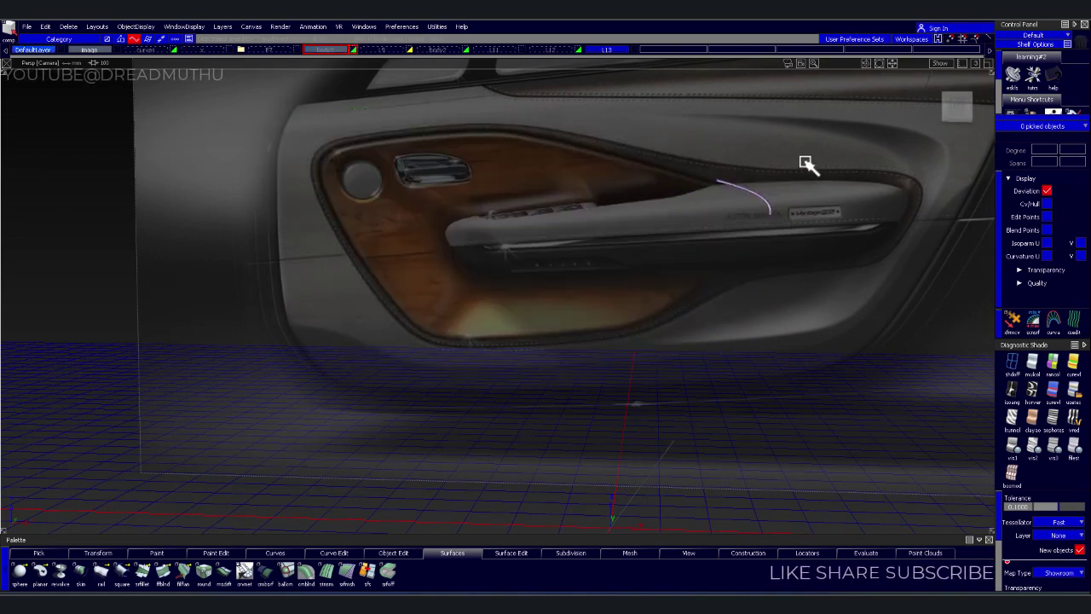
left_click_drag(806, 165, 717, 214)
right_click(341, 47)
left_click(347, 53)
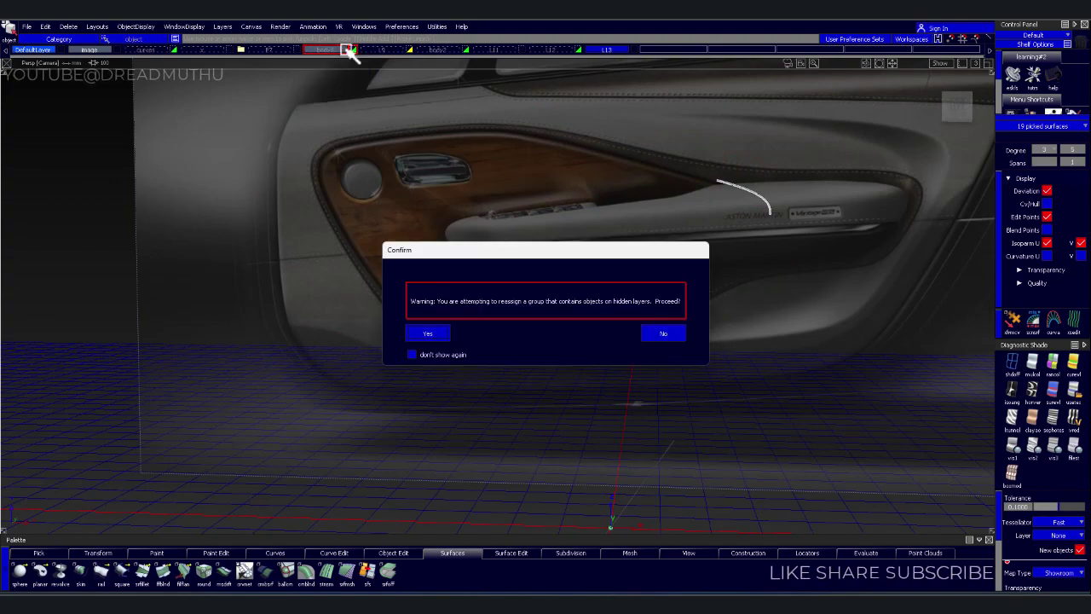
left_click(426, 335)
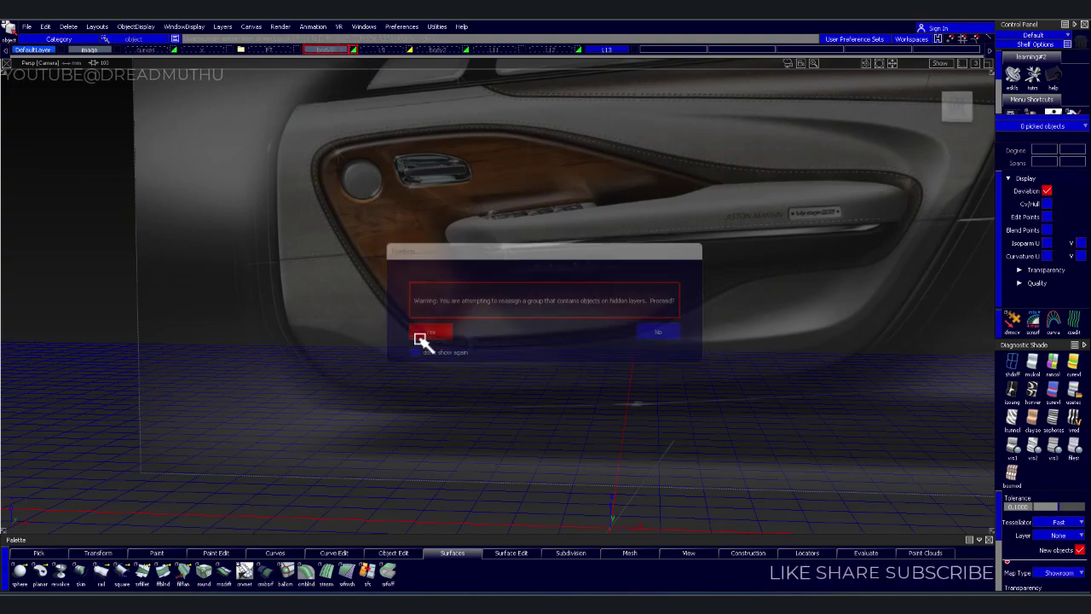
left_click(354, 50)
Show the body2 and F7 layers' surfaces around the door panel
left_click_drag(528, 246, 450, 132, "alt+shift")
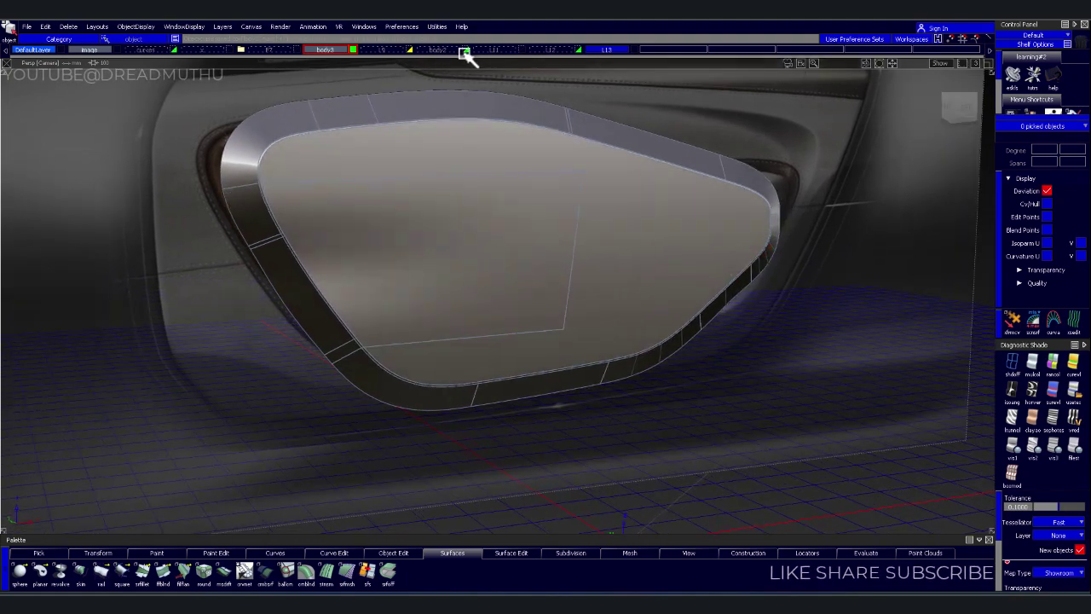
left_click(466, 49)
left_click_drag(469, 182, 433, 187, "alt+shift")
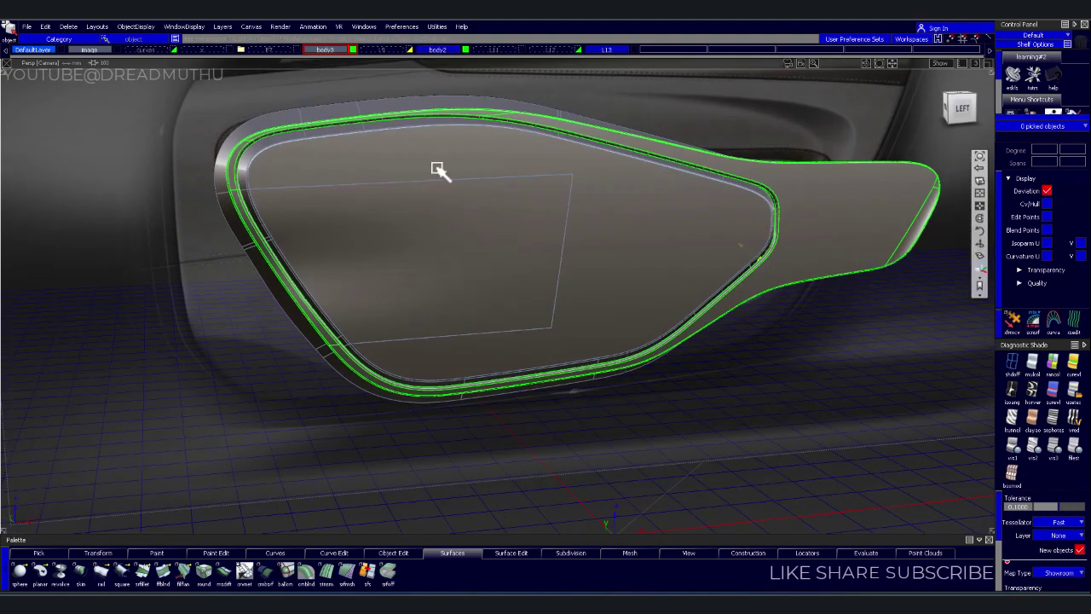
left_click(298, 49)
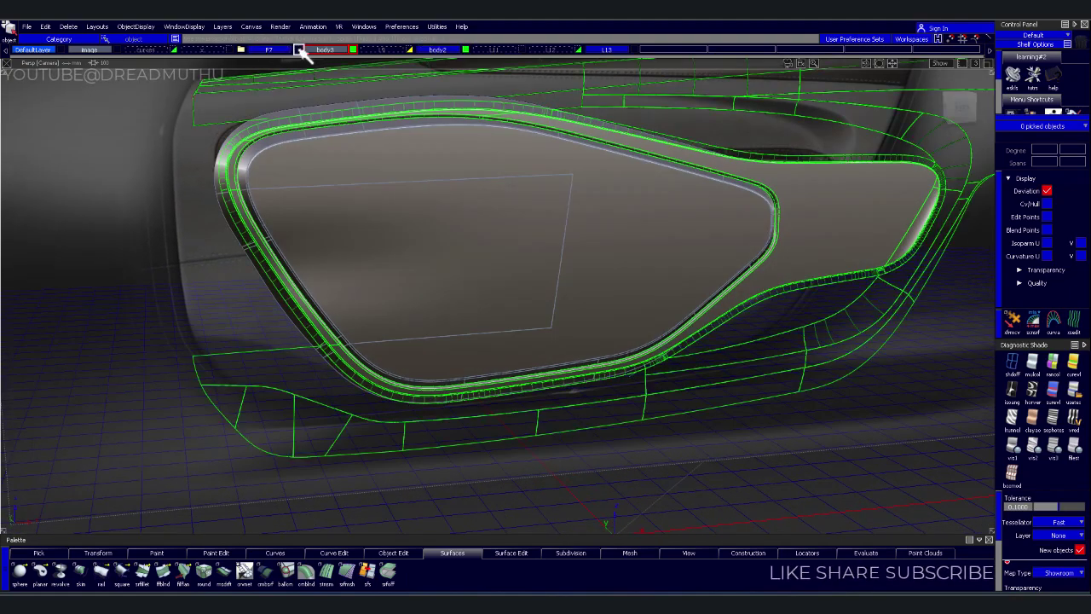
mouse_move(381, 164)
left_mouse_down("alt+shift")
mouse_move(463, 190)
mouse_move(453, 227)
mouse_move(440, 214)
mouse_move(449, 241)
mouse_move(478, 239)
mouse_move(390, 159)
mouse_move(571, 242)
mouse_move(543, 220)
mouse_move(523, 255)
mouse_move(531, 212)
mouse_move(504, 193)
left_mouse_up("alt+shift")
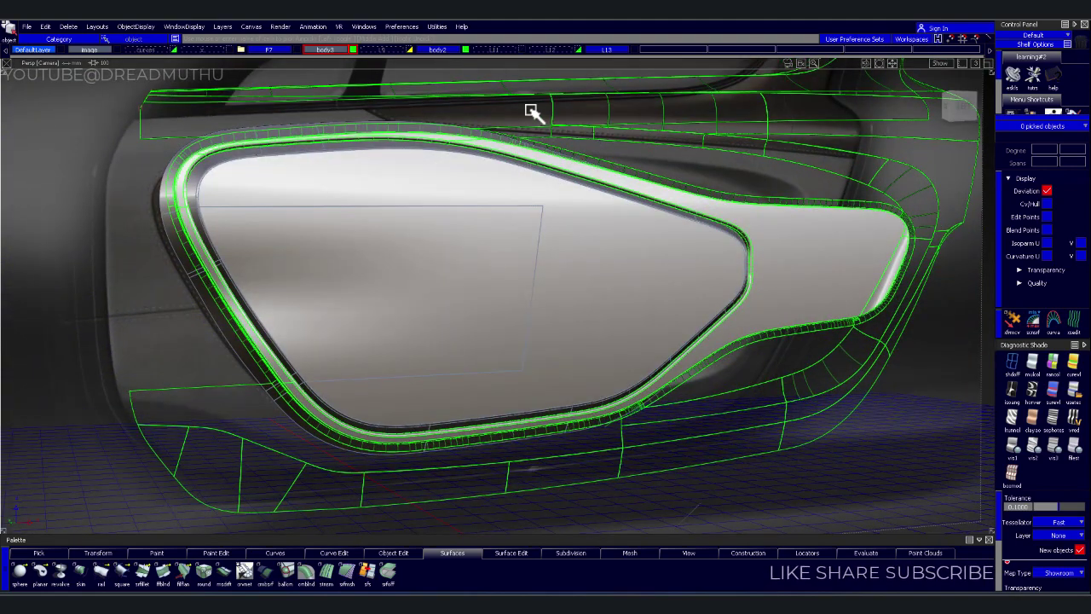
Orbit and zoom in on the door's armrest opening surface
mouse_move(362, 153)
left_mouse_down("alt+shift")
mouse_move(363, 182)
mouse_move(353, 141)
left_mouse_up("alt+shift")
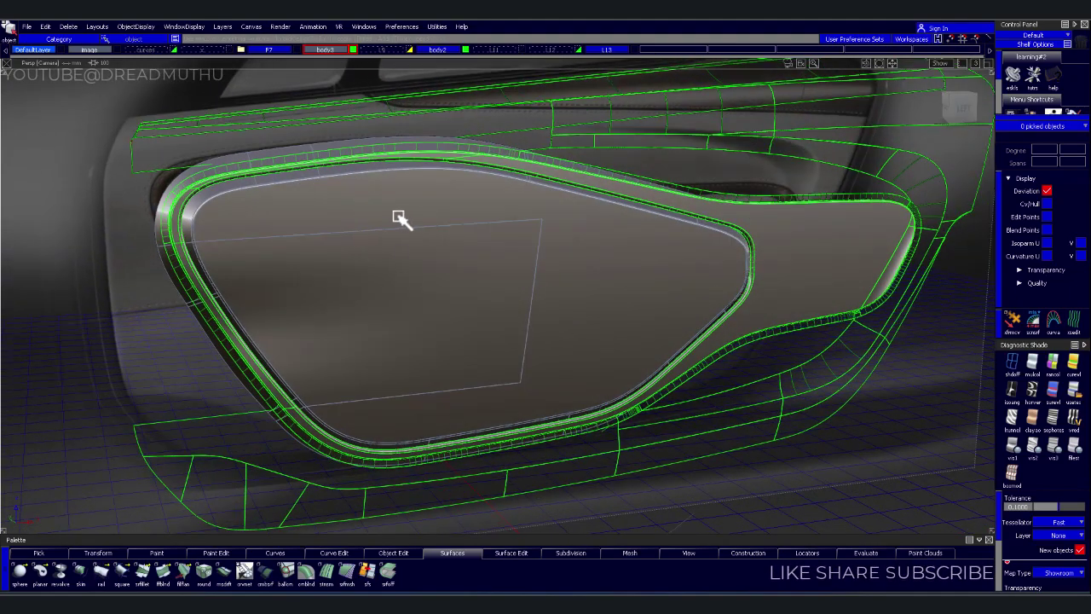
left_click_drag(401, 220, 628, 242, "alt+shift")
left_click_drag(709, 215, 710, 222, "alt+shift")
mouse_move(554, 243)
left_mouse_down("alt+shift")
mouse_move(495, 214)
mouse_move(480, 267)
left_mouse_up("alt+shift")
right_click_drag(480, 268, 516, 205, "alt+shift")
middle_click_drag(517, 204, 738, 275, "alt+shift")
mouse_move(738, 275)
left_mouse_down("alt+shift")
mouse_move(523, 297)
mouse_move(634, 333)
mouse_move(540, 341)
mouse_move(468, 165)
mouse_move(585, 213)
mouse_move(512, 253)
left_mouse_up("alt+shift")
middle_click_drag(511, 254, 503, 264, "alt+shift")
left_click_drag(503, 265, 498, 282, "alt+shift")
mouse_move(497, 281)
right_mouse_down("alt+shift")
mouse_move(526, 309)
mouse_move(524, 295)
right_mouse_up("alt+shift")
left_click_drag(523, 295, 406, 280, "alt+shift")
right_click_drag(407, 281, 408, 265, "alt+shift")
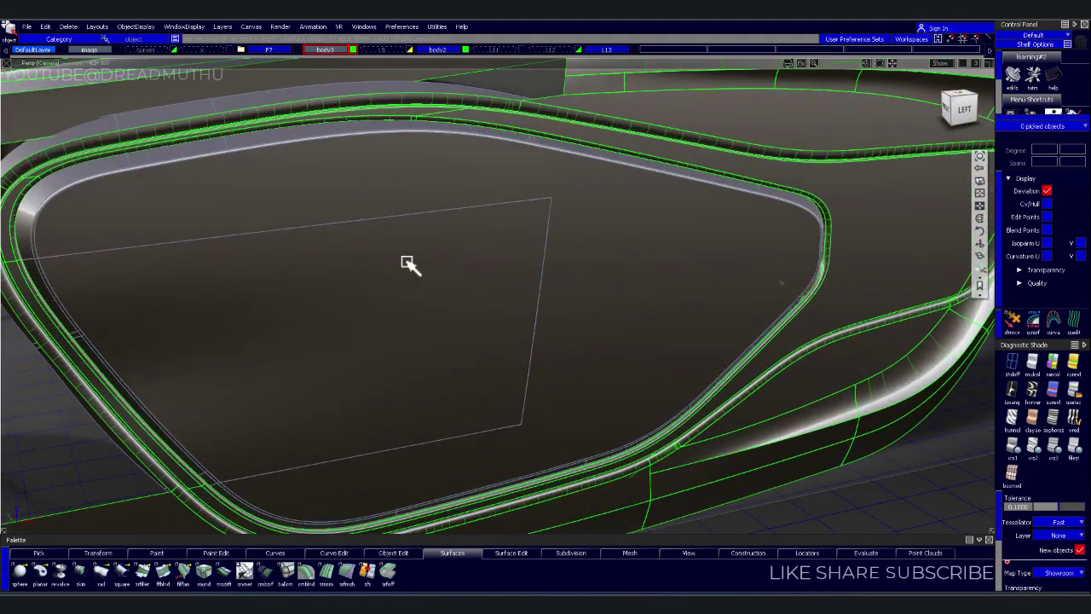
left_click_drag(407, 265, 410, 290, "alt+shift")
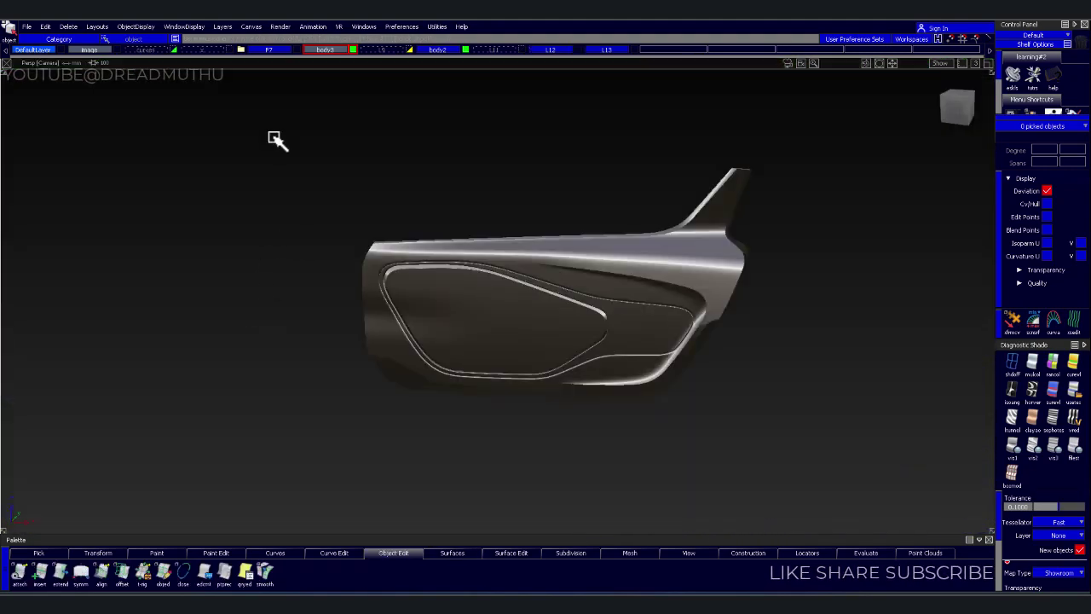
Orbit the shaded door panel into a side view that frames the armrest opening
mouse_move(279, 143)
left_mouse_down("alt+shift")
mouse_move(356, 222)
mouse_move(388, 128)
left_mouse_up("alt+shift")
right_click_drag(388, 128, 492, 178, "alt+shift")
mouse_move(492, 178)
left_mouse_down("alt+shift")
mouse_move(585, 258)
mouse_move(725, 222)
left_mouse_up("alt+shift")
mouse_move(724, 222)
right_mouse_down("alt+shift")
mouse_move(855, 209)
mouse_move(709, 247)
right_mouse_up("alt+shift")
mouse_move(708, 246)
left_mouse_down("alt+shift")
mouse_move(410, 248)
mouse_move(511, 295)
mouse_move(401, 339)
left_mouse_up("alt+shift")
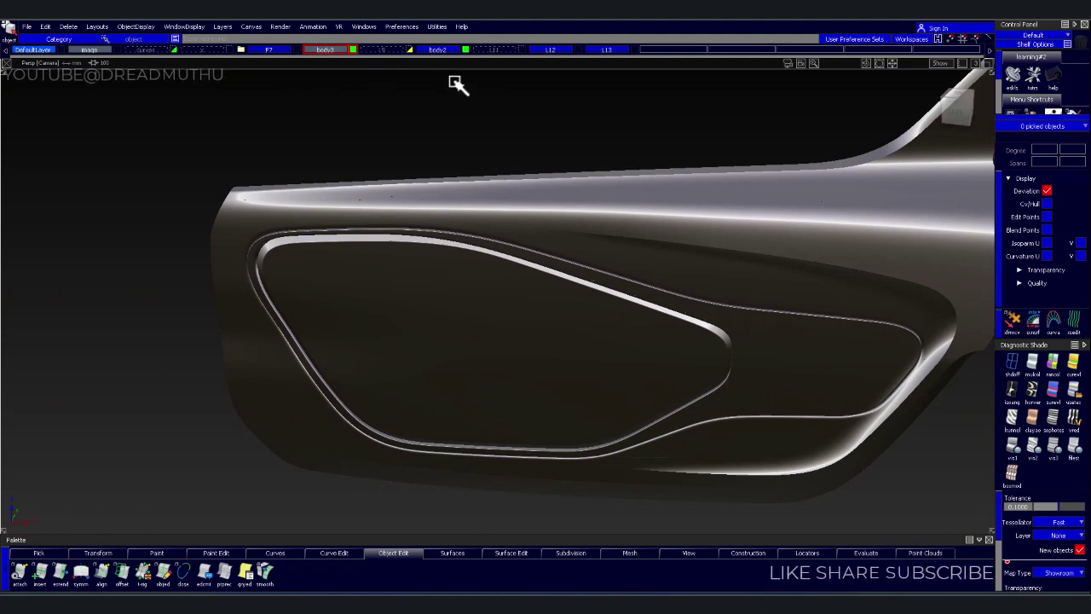
Move the body2 and body3 layers into the F7 folder
left_click(670, 34)
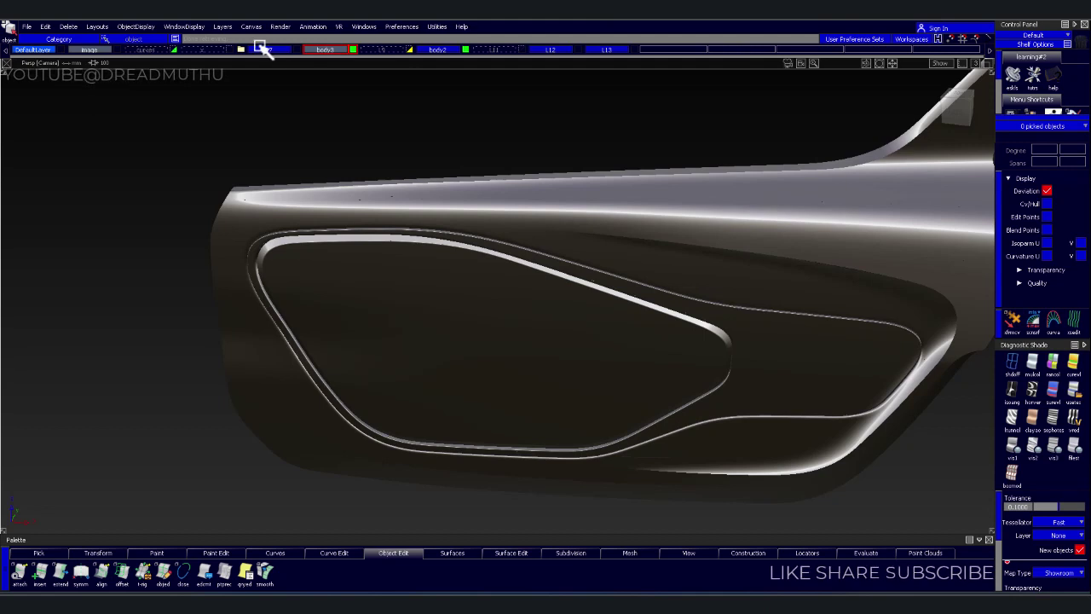
left_click(554, 49)
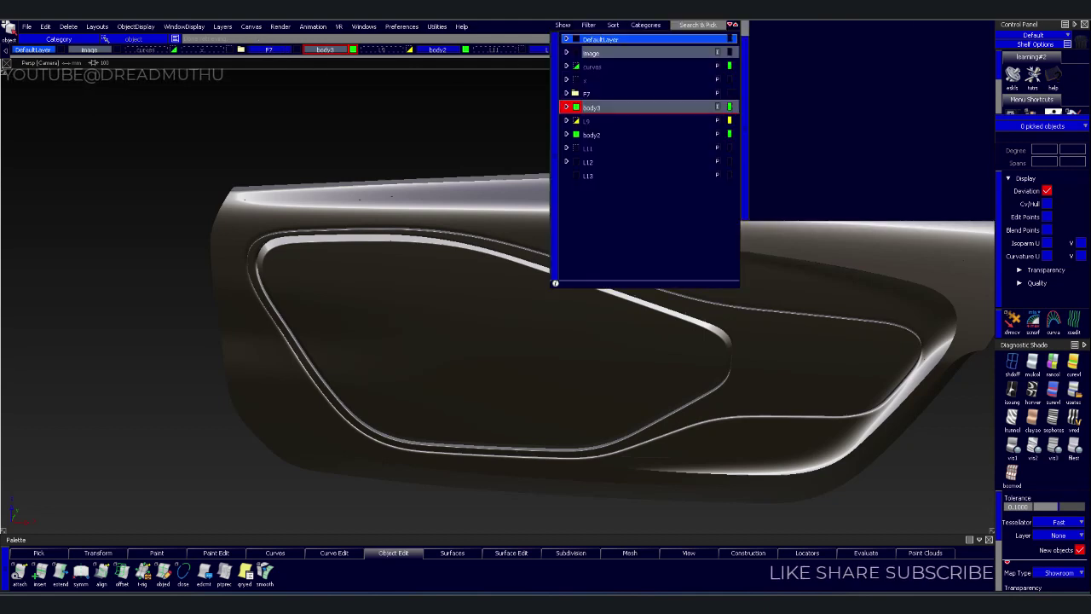
left_click(599, 136)
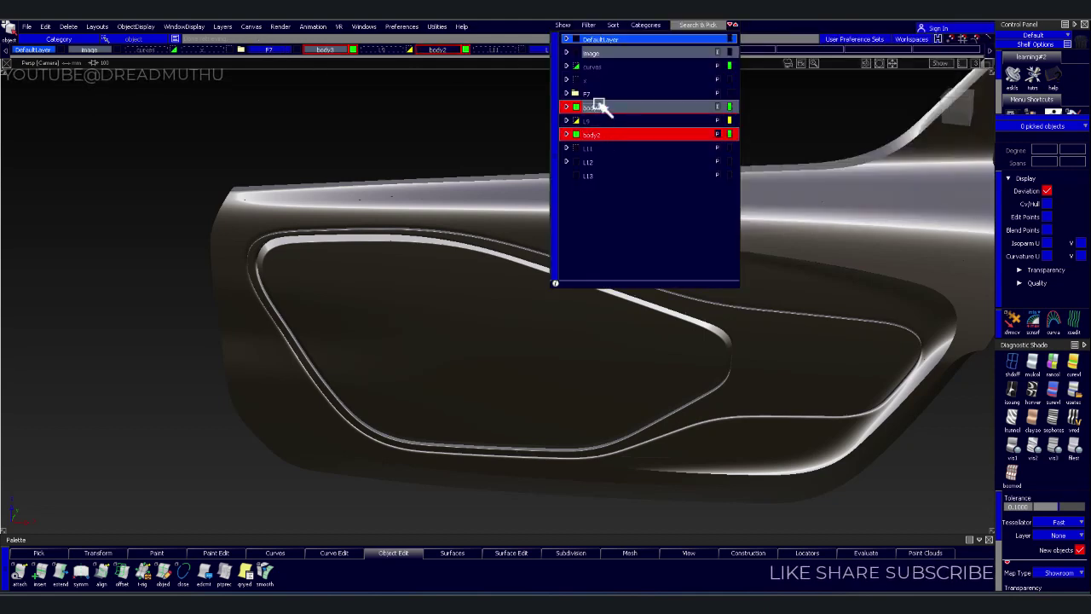
left_click_drag(600, 111, 597, 94)
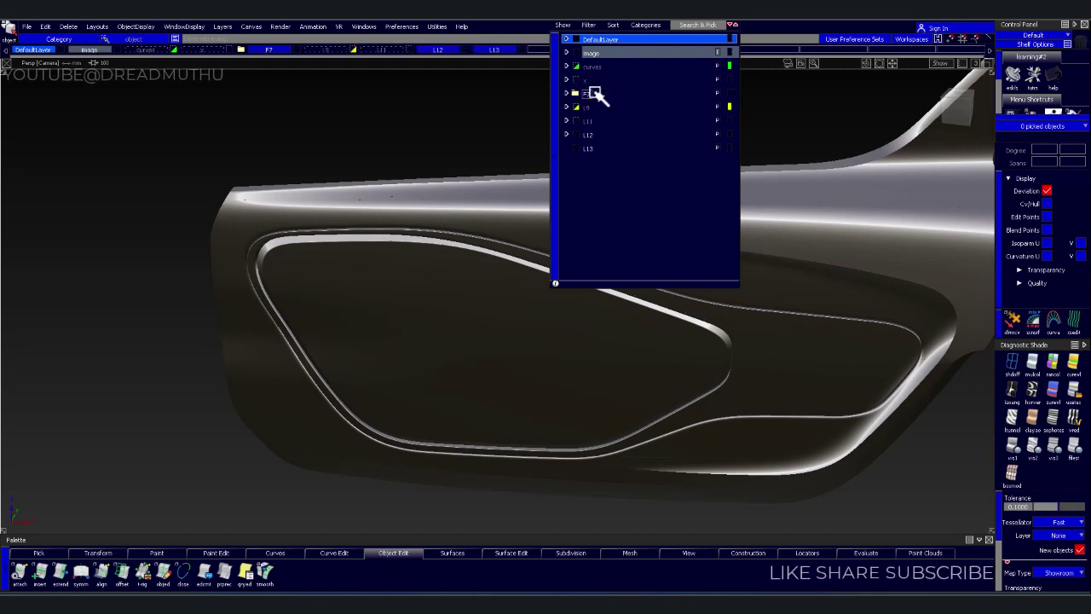
left_click(566, 94)
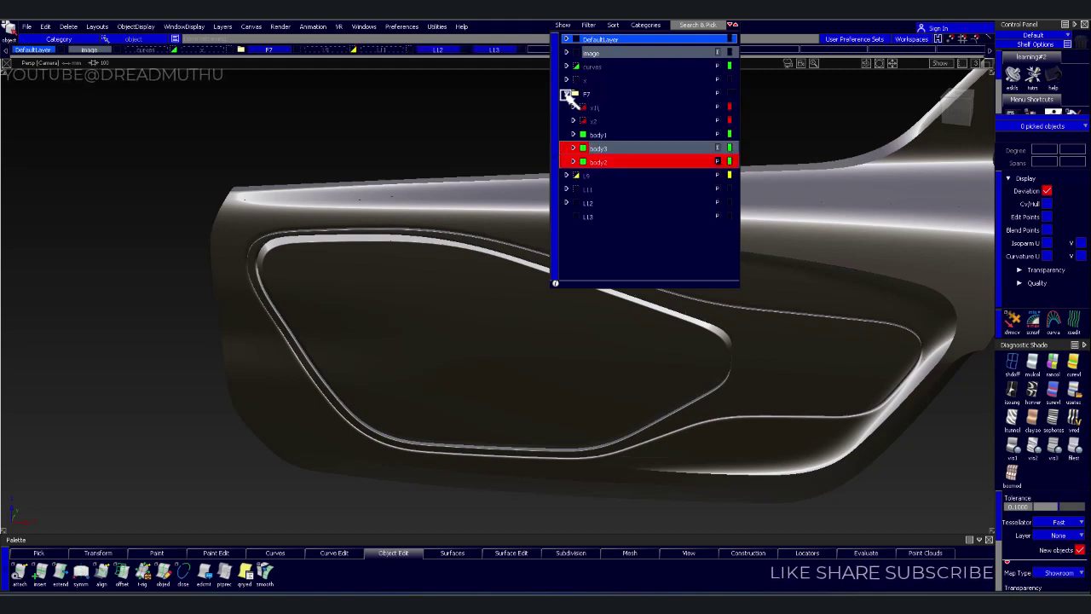
Move the x1 and x2 layers above F7 and turn on the L9 layer
left_click(621, 119)
left_click(621, 108, "shift")
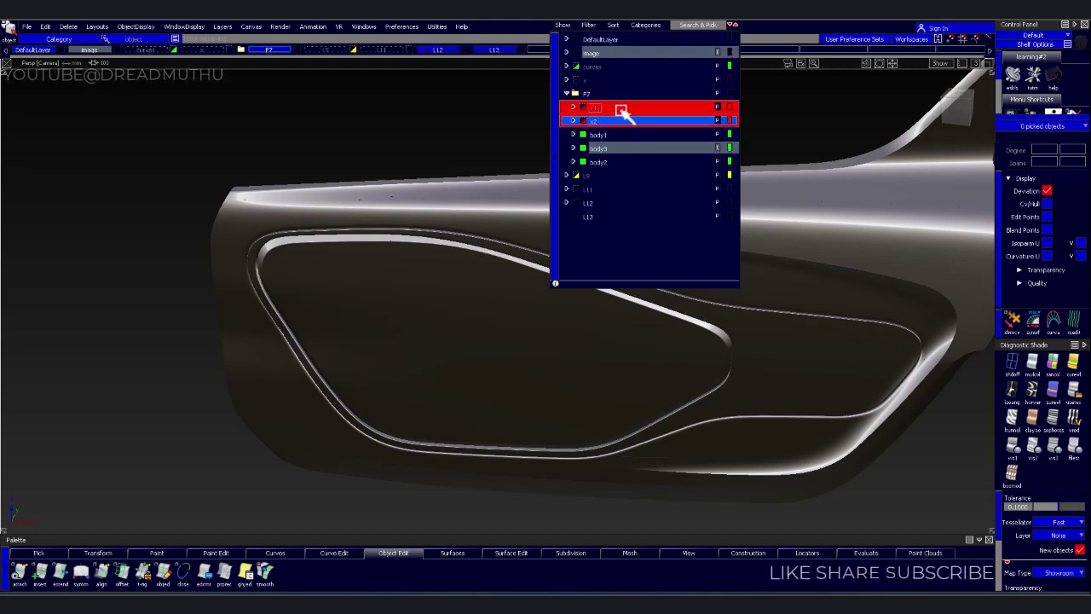
left_click_drag(620, 81, 621, 81)
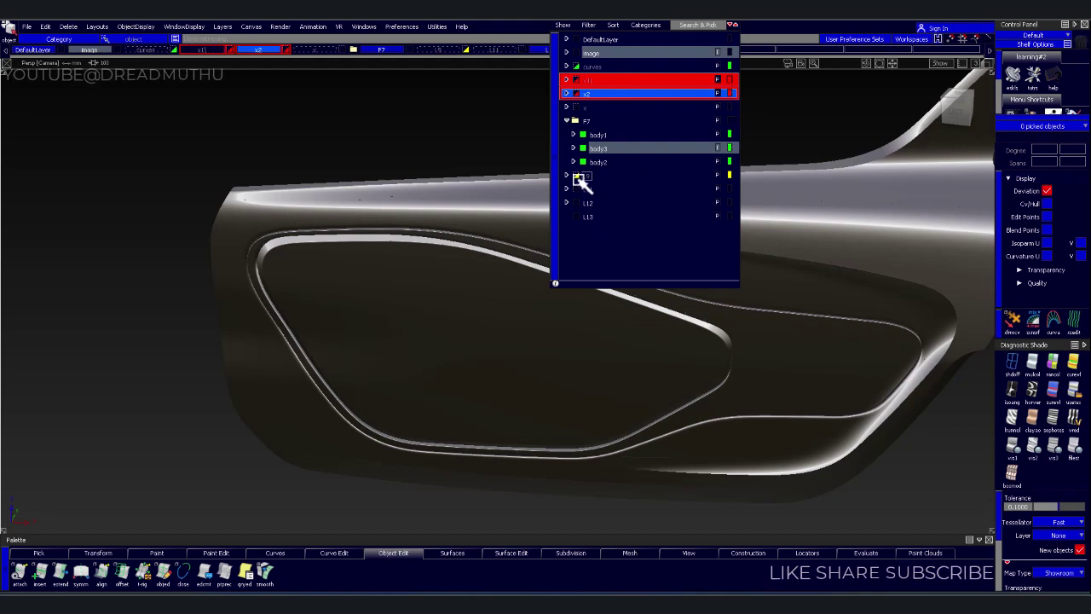
left_click(576, 176)
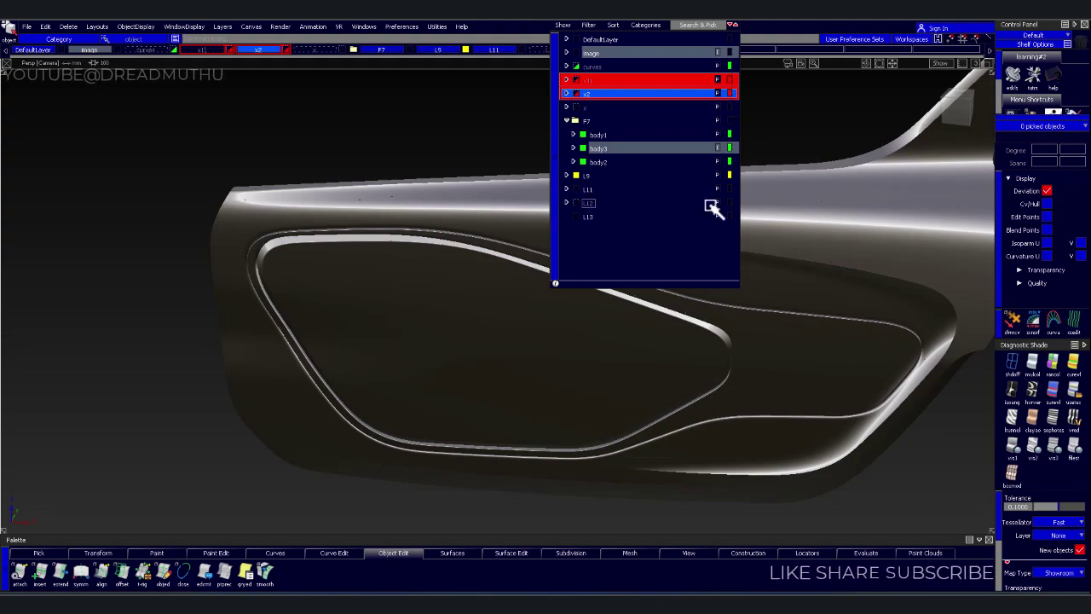
left_click(940, 63)
left_click(925, 94)
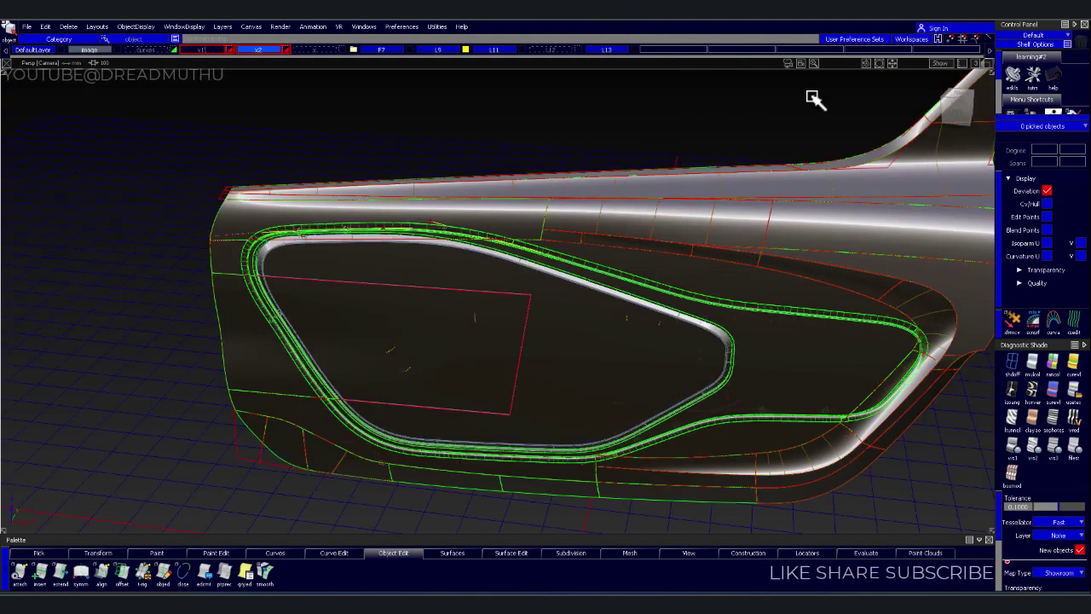
Switch the door surfaces to wireframe and hide the red door surfaces
mouse_move(729, 149)
left_mouse_down("alt+shift")
mouse_move(555, 214)
mouse_move(509, 139)
left_mouse_up("alt+shift")
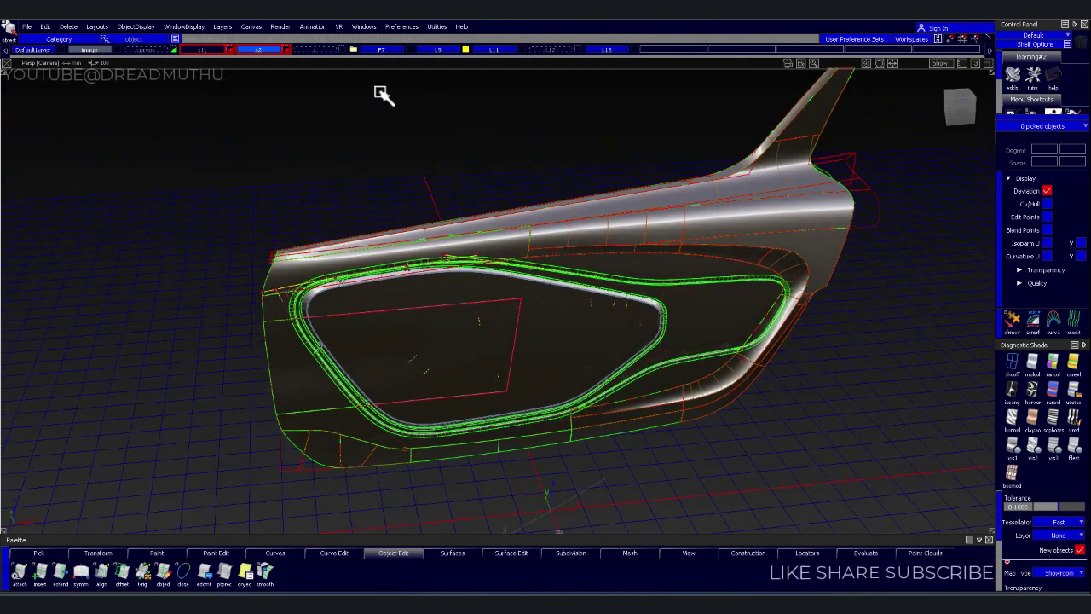
left_click(410, 49)
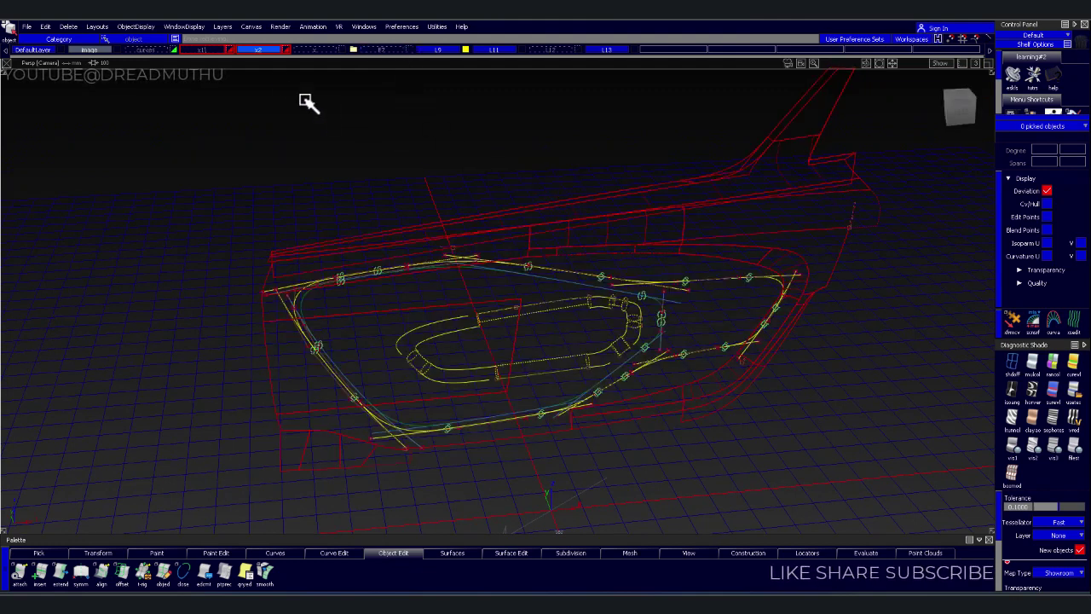
left_click(287, 50)
left_click(230, 49)
Box-select all 46 armrest curves, assign them to another layer, and hide that layer
right_click_drag(507, 189, 341, 159, "alt+shift")
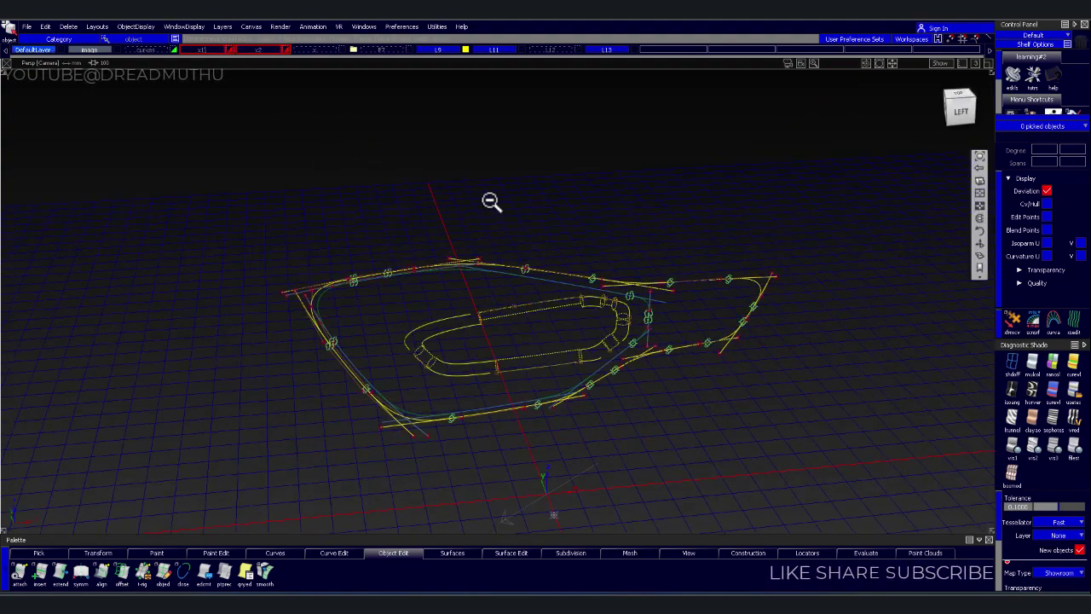
left_click_drag(313, 142, 290, 132, "ctrl+shift")
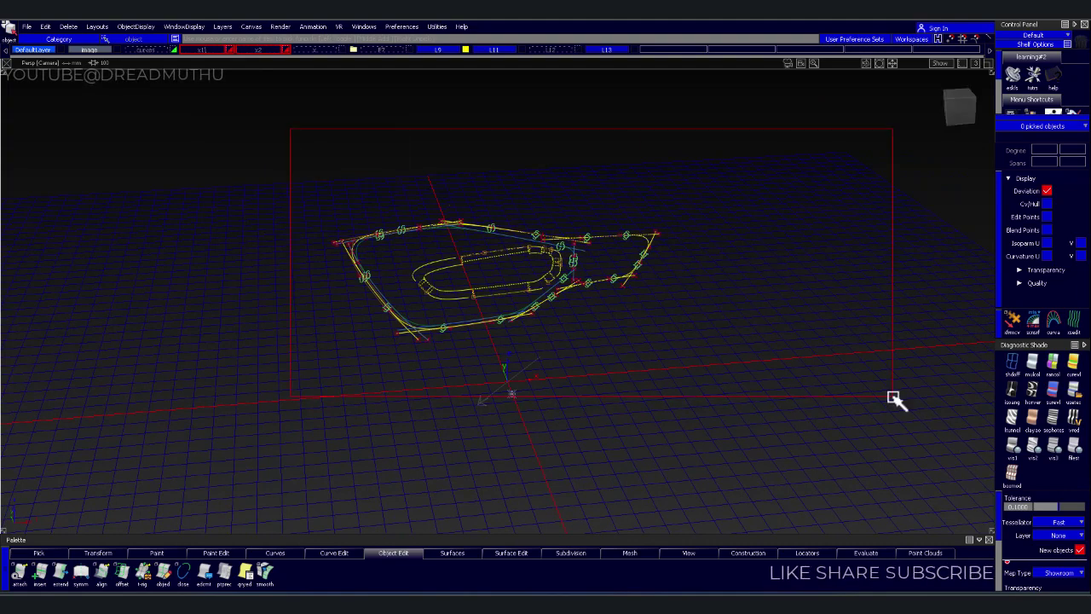
left_click_drag(291, 133, 895, 397)
left_click_drag(614, 333, 596, 290, "alt+shift")
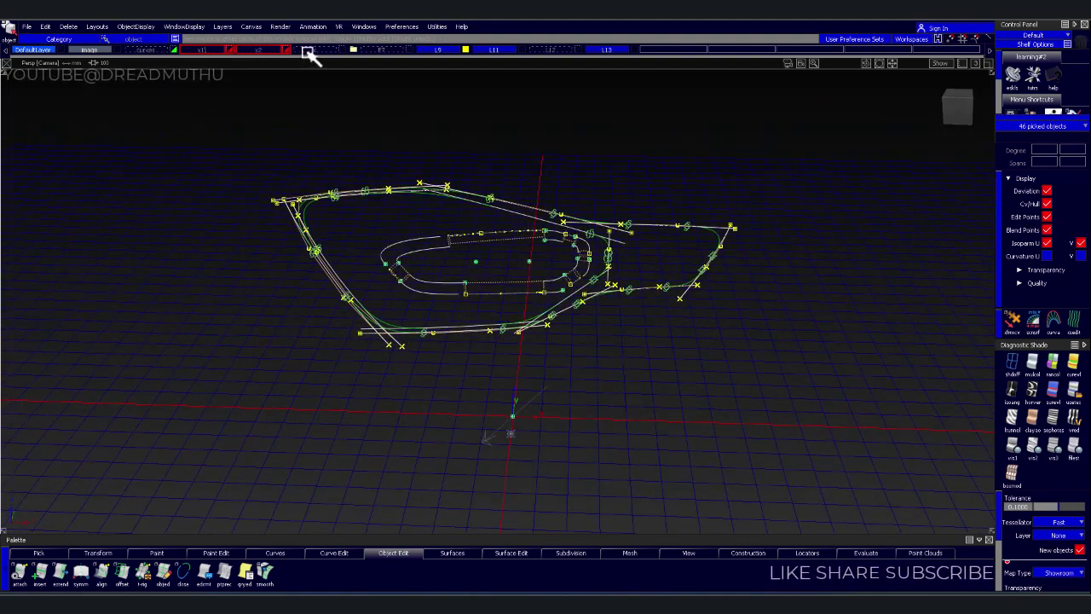
left_click_drag(310, 55, 330, 65)
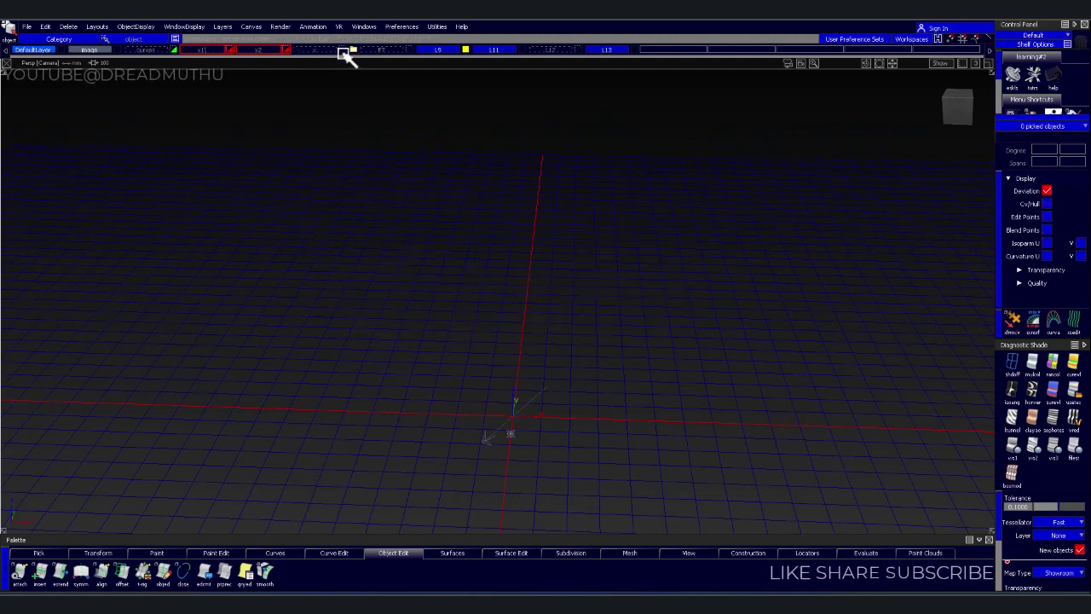
left_click(341, 51)
left_click(341, 51)
Pick all 12 curves of node#3 in the Layer Editor
left_click_drag(463, 159, 473, 122, "alt+shift")
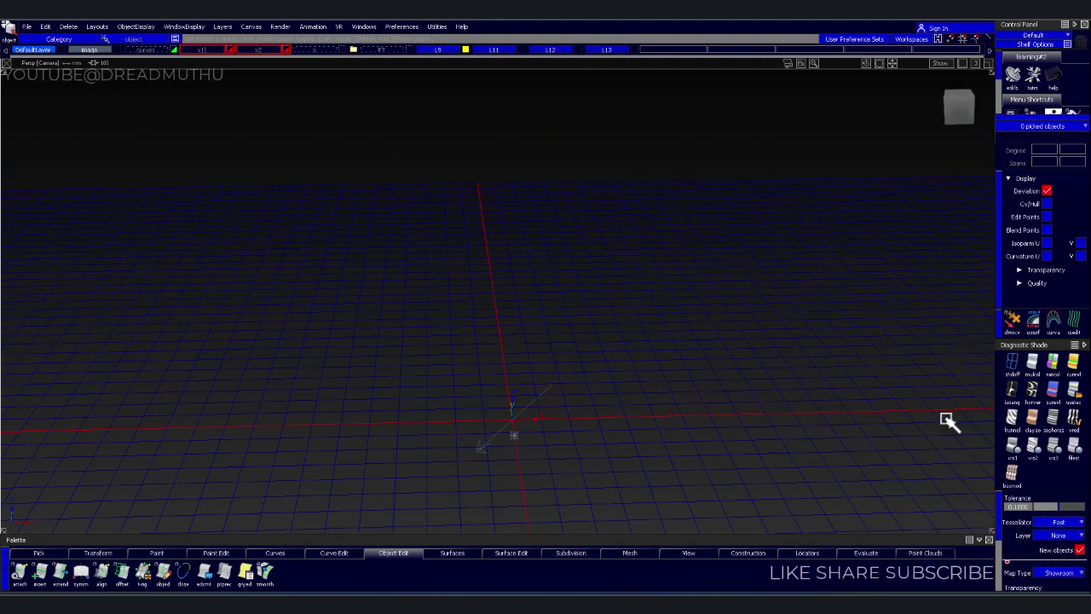
key("ctrl+l")
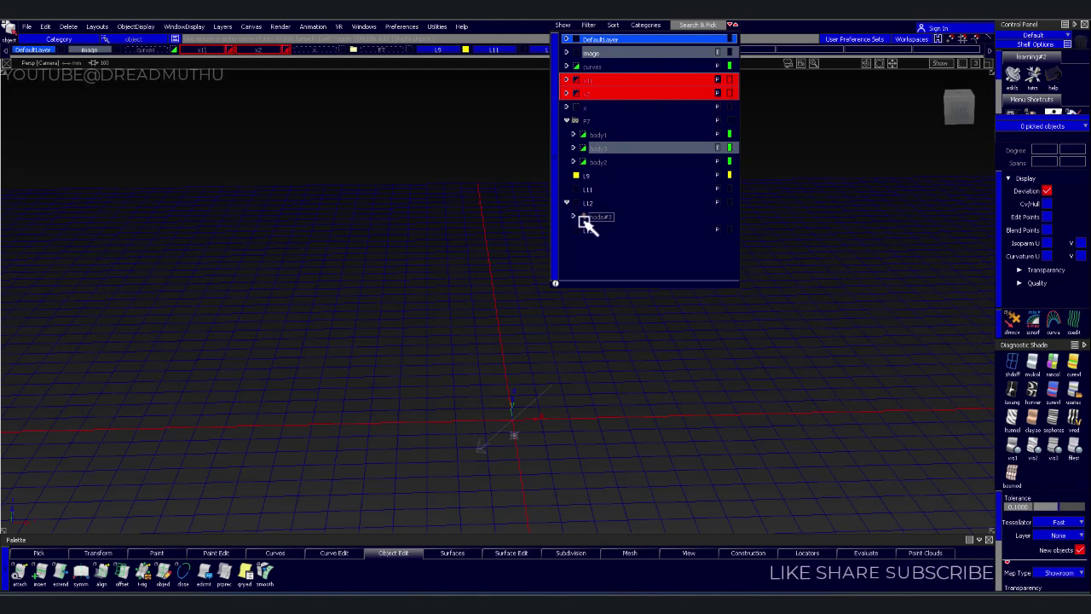
right_click(586, 222)
left_click(608, 234)
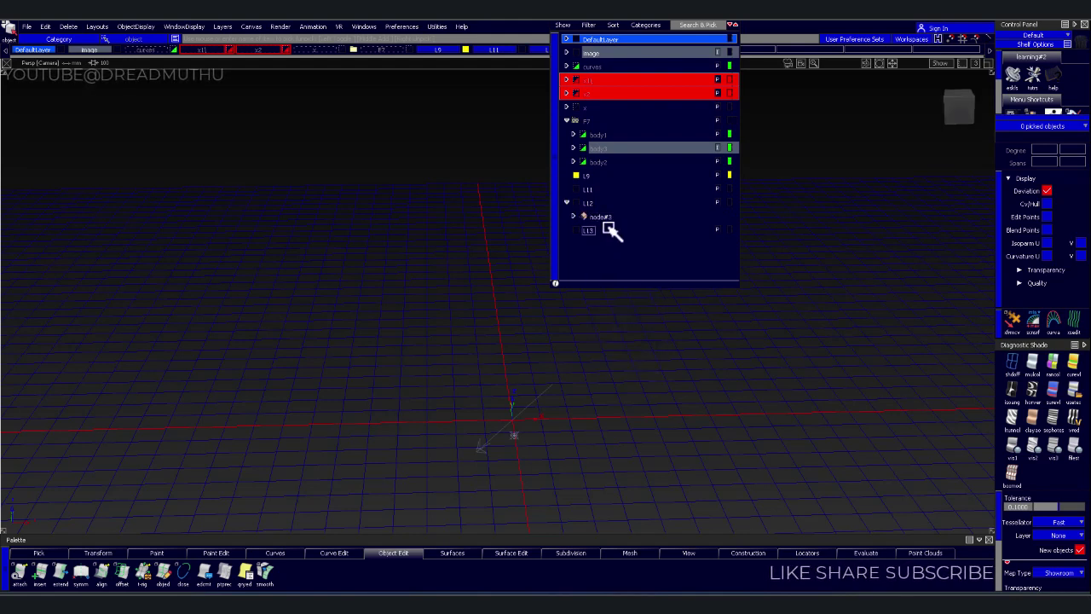
left_click(575, 219)
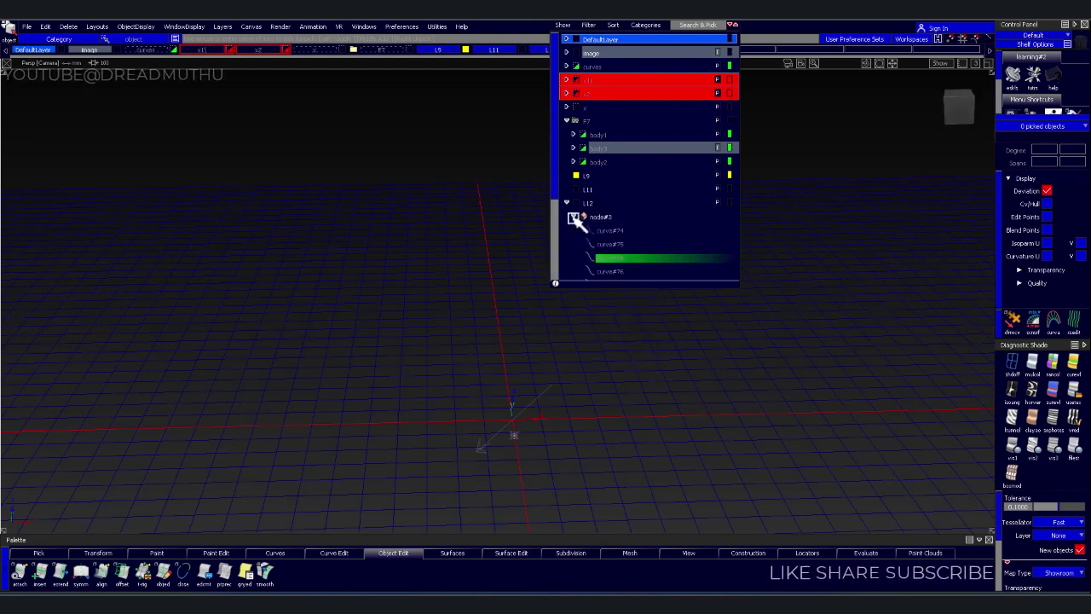
left_click(575, 219)
left_click(597, 218)
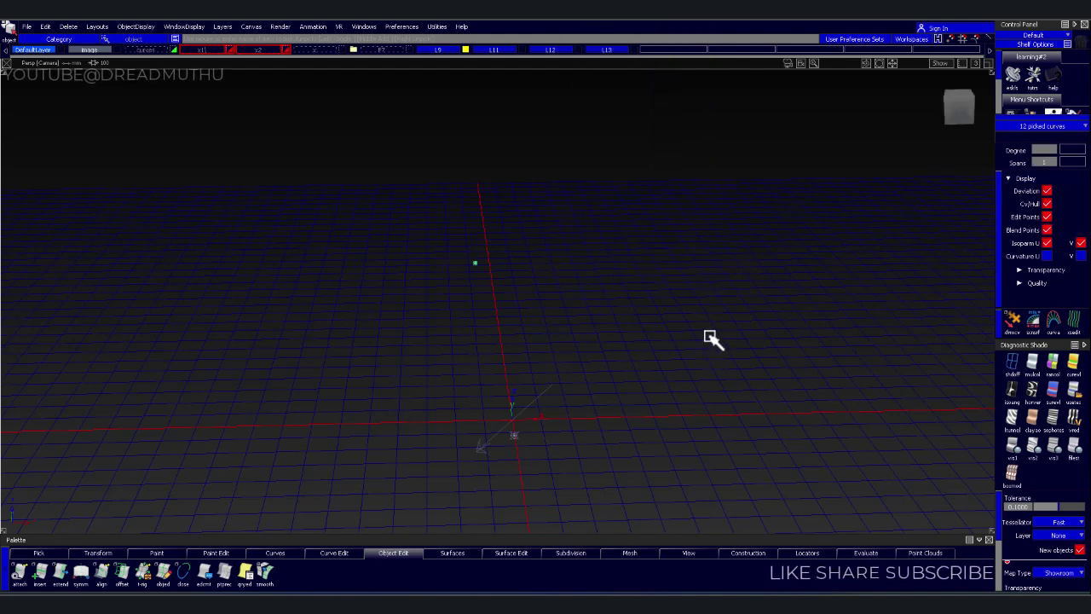
Switch to the orthographic Left view and assign the 12 picked curves to the target layer
key("F2")
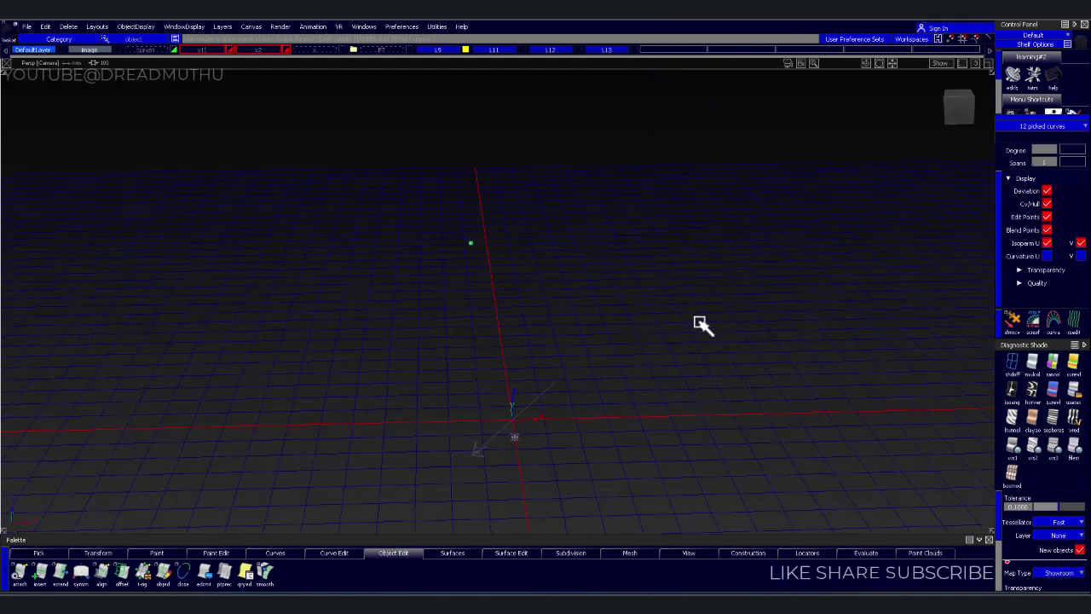
left_click(956, 102)
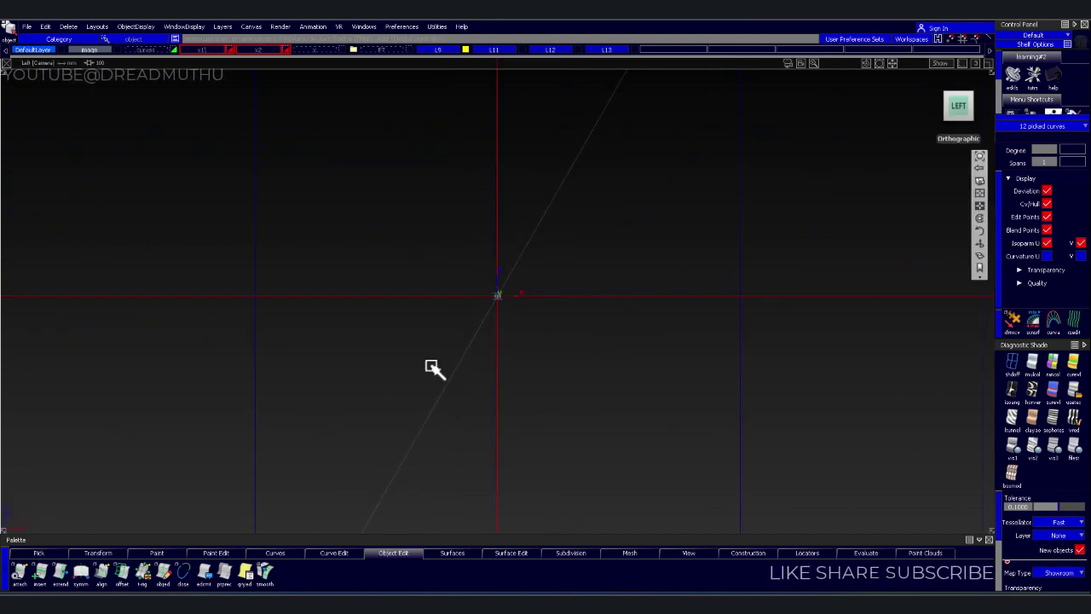
scroll(633, 261, "down", 2)
scroll(653, 287, "up", 3)
scroll(740, 243, "up", 3)
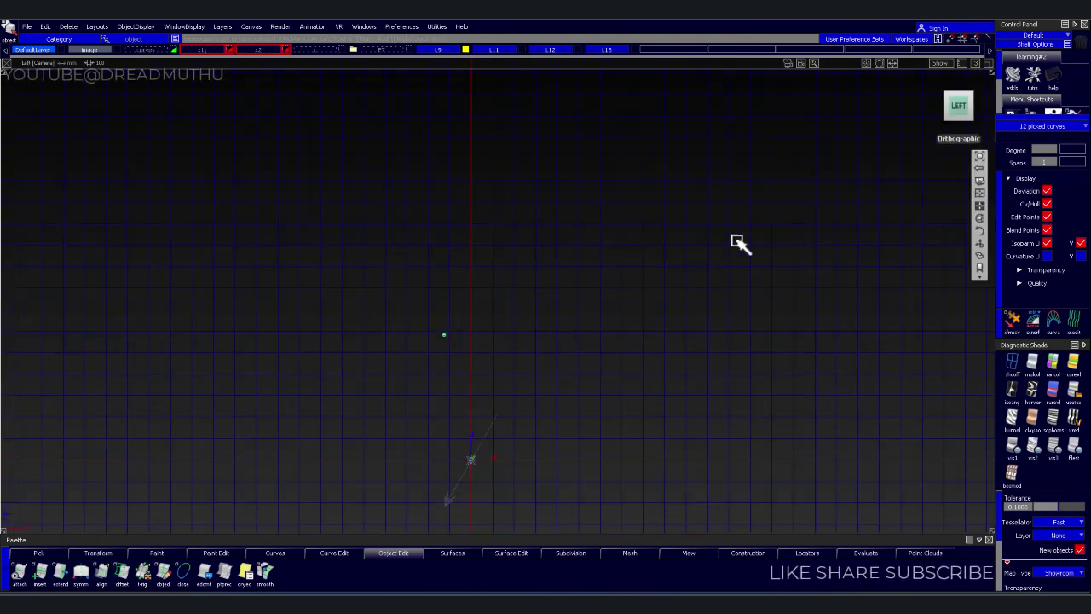
left_click(324, 51)
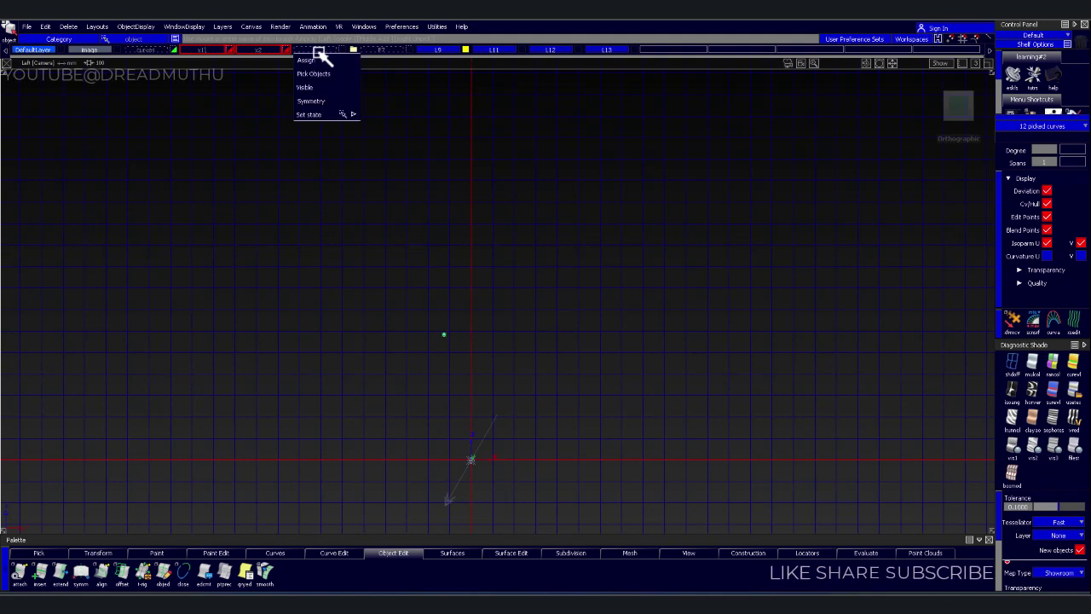
left_click(334, 88)
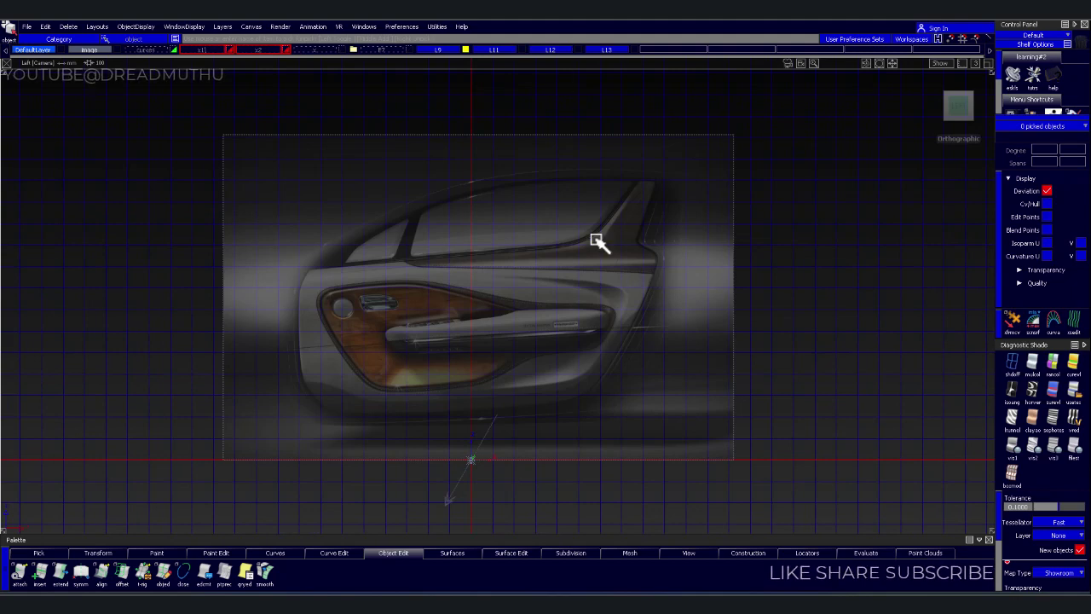
Collapse the F7 folder and zoom onto the armrest in the reference photo
left_click(693, 50)
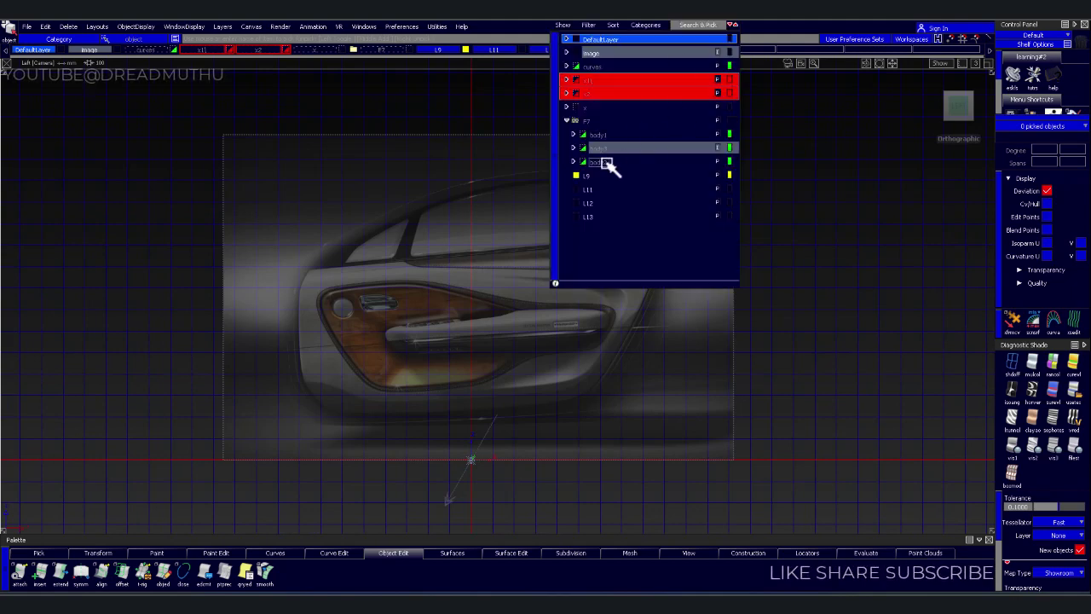
left_click(567, 121)
left_click(838, 148)
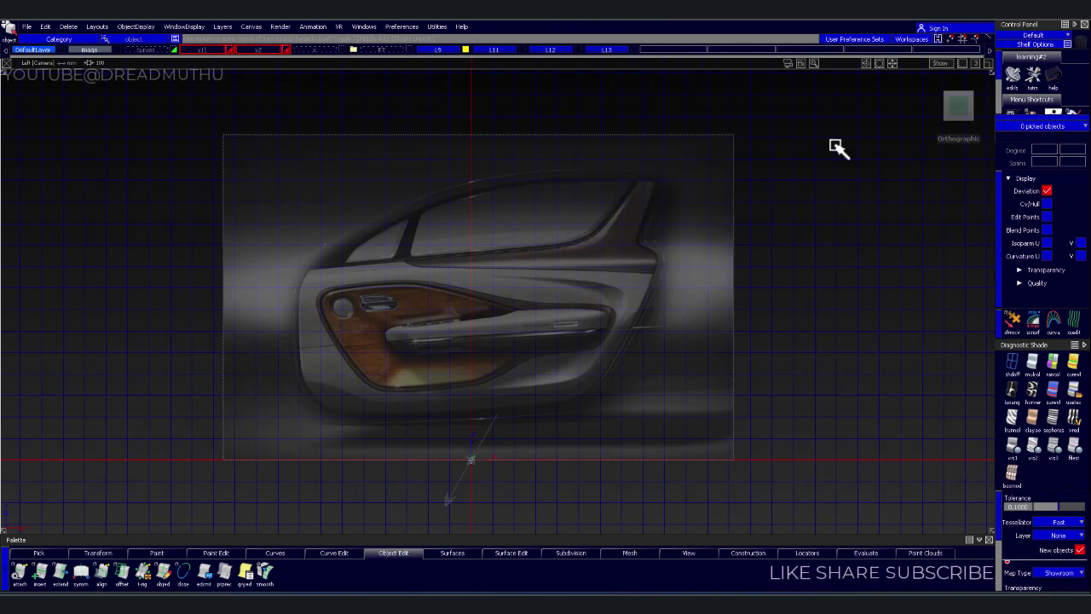
right_click_drag(599, 397, 775, 292, "alt+shift")
mouse_move(775, 293)
middle_mouse_down("alt+shift")
mouse_move(782, 253)
mouse_move(739, 141)
middle_mouse_up("alt+shift")
mouse_move(739, 141)
right_mouse_down("alt+shift")
mouse_move(750, 188)
mouse_move(767, 175)
mouse_move(724, 212)
right_mouse_up("alt+shift")
middle_click_drag(724, 213, 764, 204, "alt+shift")
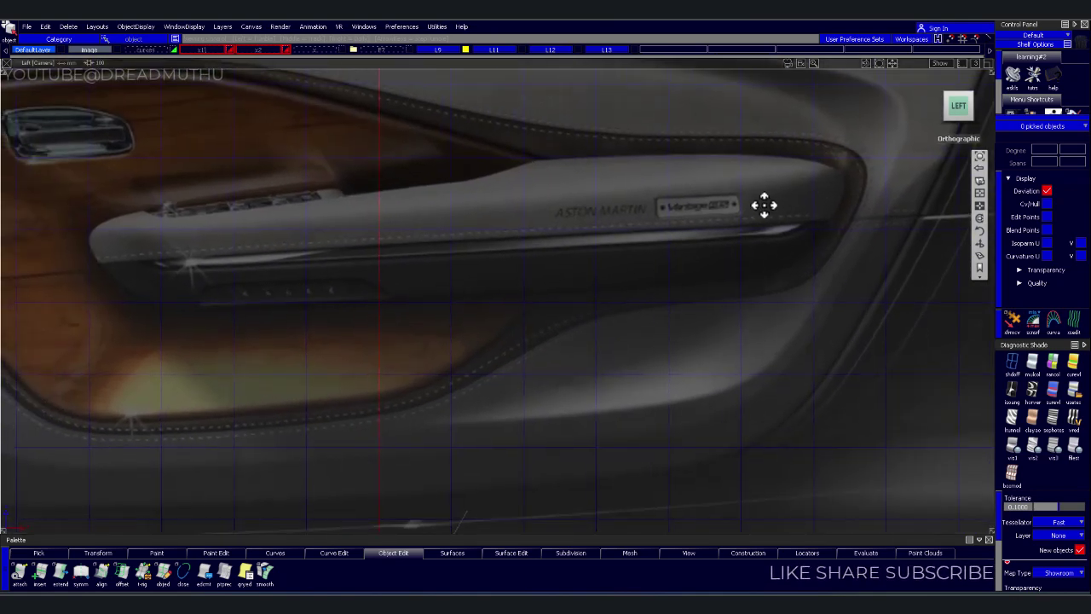
Show the F7 surface model and change the trim layer's pick state
key("ctrl+l")
left_click(382, 49)
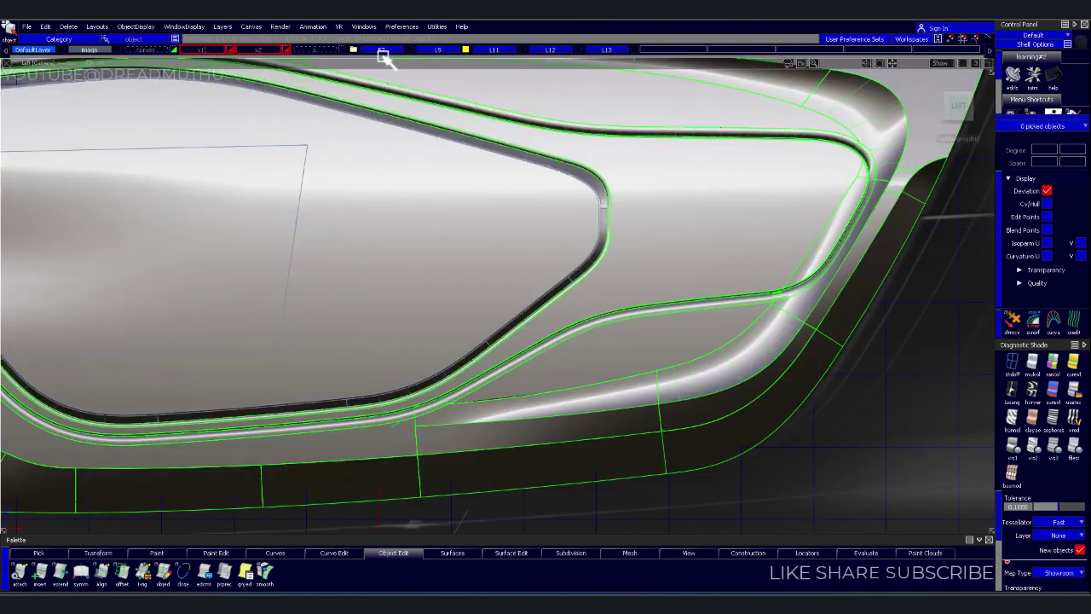
right_click(382, 52)
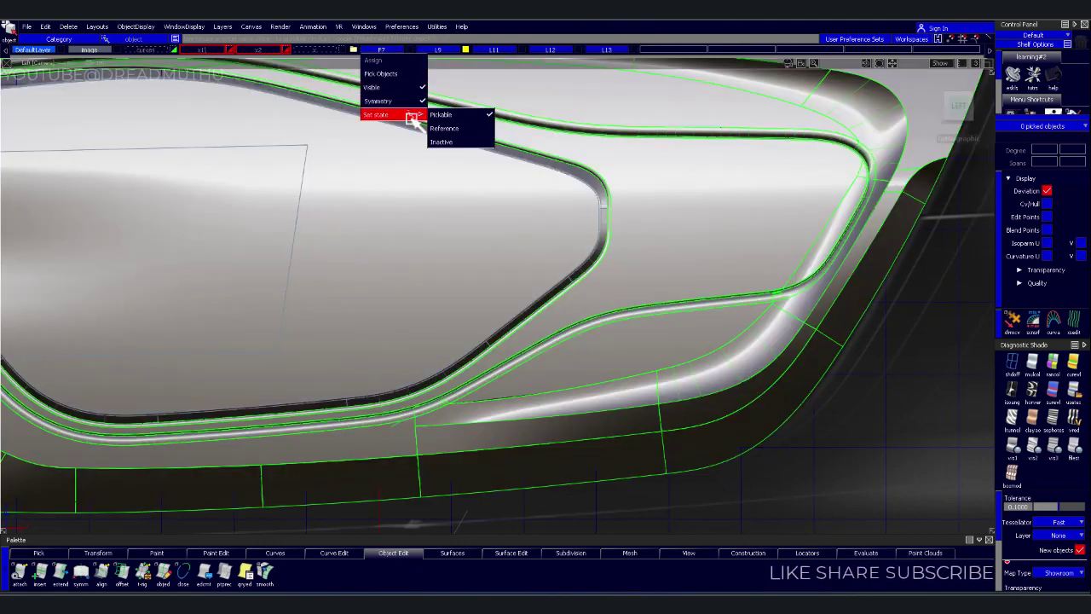
left_click(452, 141)
Turn off Diagnostic Shade and frame the armrest pocket outline over the photo
mouse_move(765, 316)
right_mouse_down("alt+shift")
mouse_move(787, 300)
mouse_move(870, 336)
right_mouse_up("alt+shift")
mouse_move(869, 336)
middle_mouse_down("alt+shift")
mouse_move(804, 358)
mouse_move(836, 390)
middle_mouse_up("alt+shift")
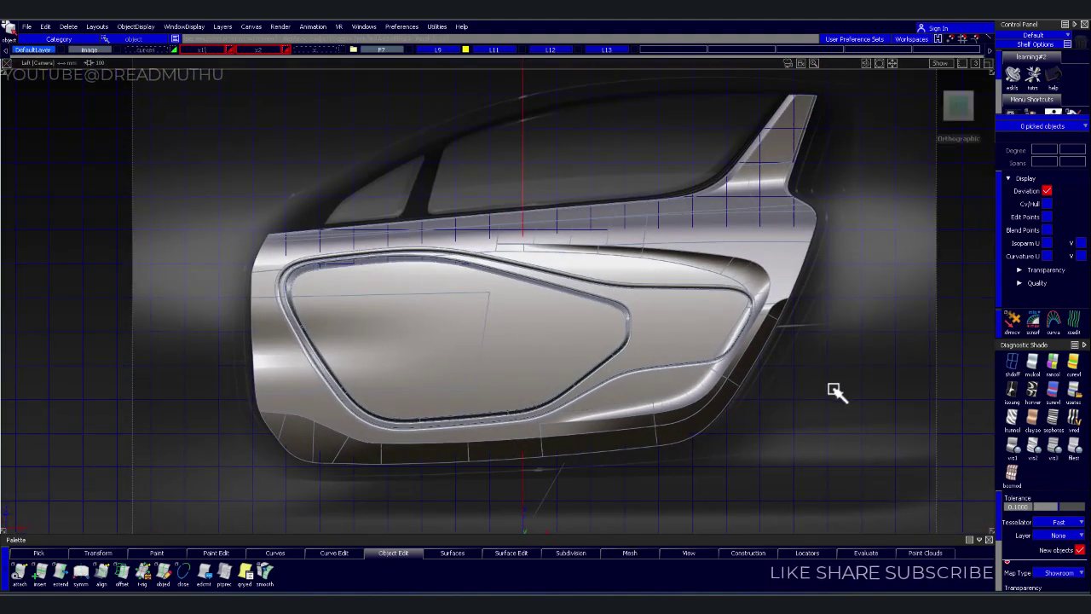
left_click(1012, 367)
right_click_drag(756, 336, 725, 319, "alt+shift")
middle_click_drag(725, 319, 830, 299, "alt+shift")
mouse_move(831, 299)
right_mouse_down("alt+shift")
mouse_move(726, 247)
mouse_move(782, 236)
right_mouse_up("alt+shift")
middle_click_drag(782, 236, 645, 255, "alt+shift")
mouse_move(593, 229)
right_mouse_down("alt+shift")
mouse_move(550, 231)
mouse_move(713, 233)
mouse_move(631, 279)
right_mouse_up("alt+shift")
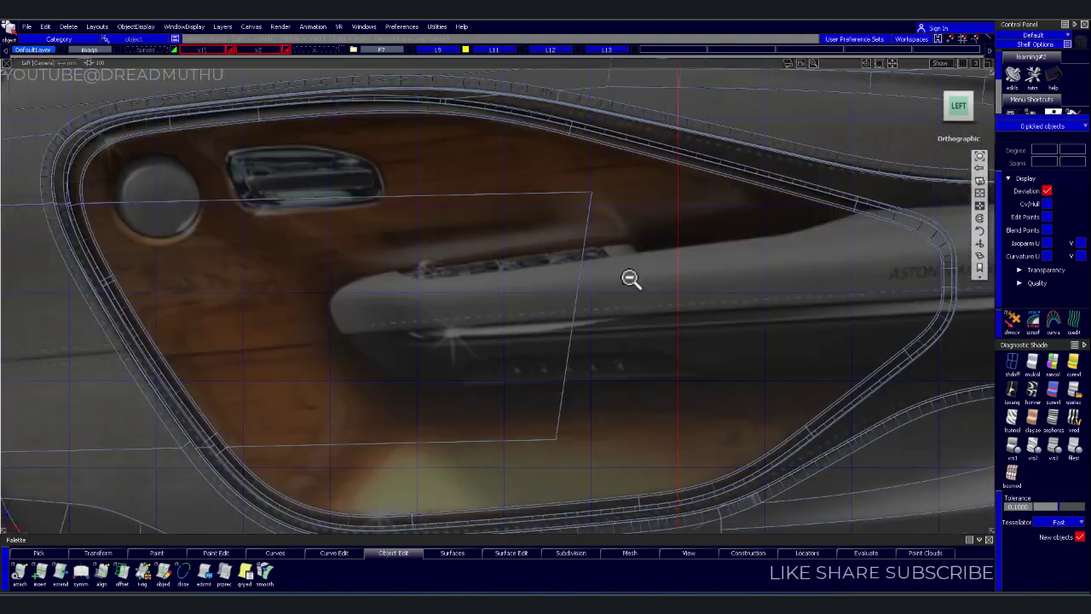
middle_click_drag(631, 278, 465, 278, "alt+shift")
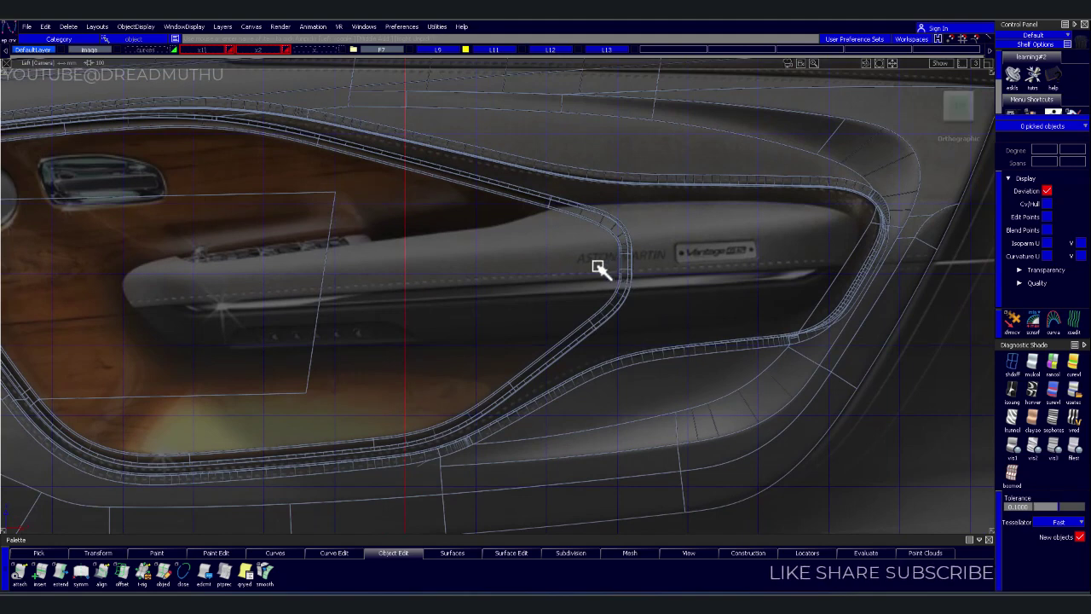
Draw a CV curve along the armrest from its left end to past its right end
left_click(111, 286)
left_click(912, 205)
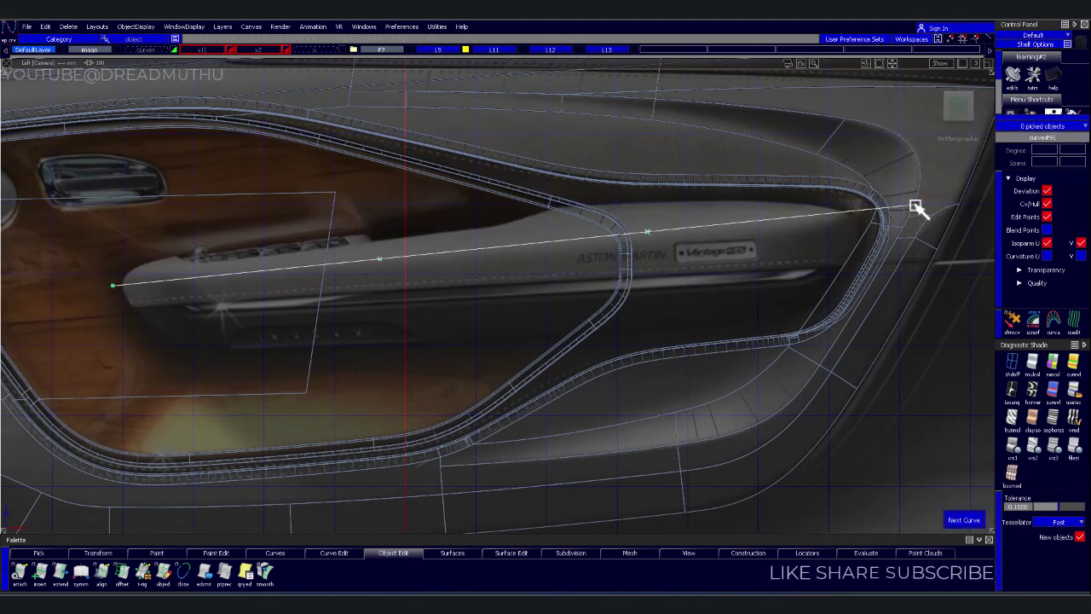
left_click_drag(912, 205, 922, 212)
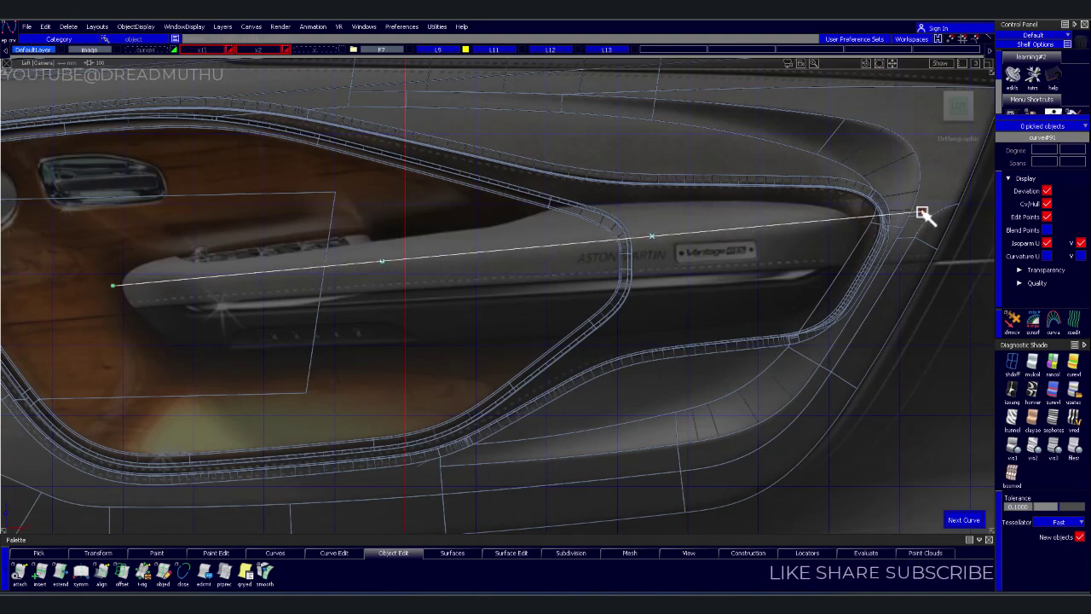
scroll(441, 332, "up", 3)
mouse_move(516, 307)
middle_mouse_down("alt+shift")
mouse_move(619, 334)
mouse_move(679, 334)
middle_mouse_up("alt+shift")
middle_click_drag(506, 334, 219, 316, "alt+shift")
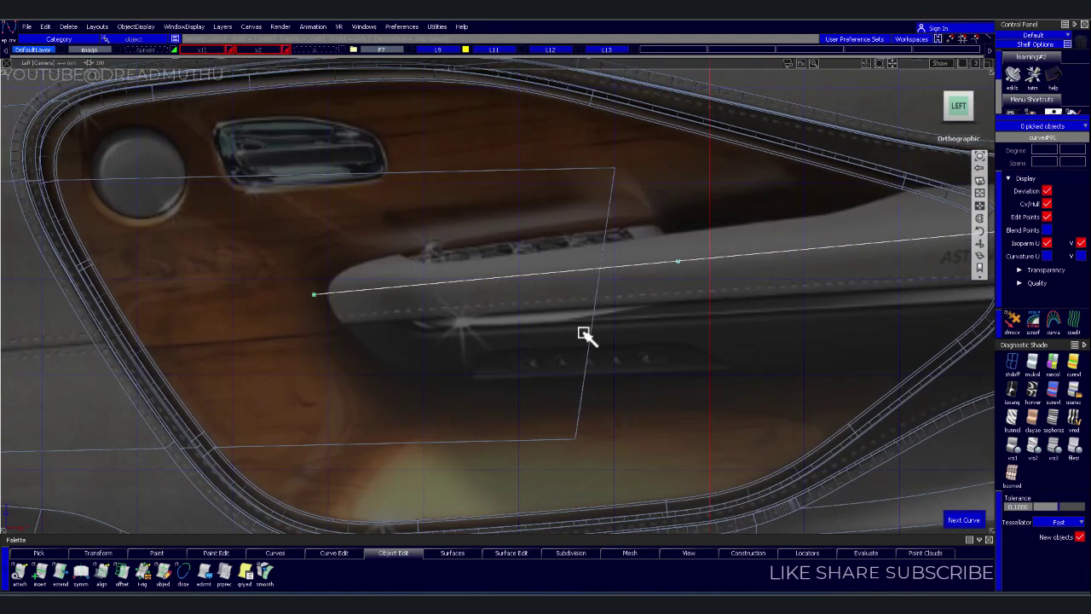
mouse_move(219, 316)
right_mouse_down("alt+shift")
mouse_move(524, 319)
mouse_move(470, 329)
right_mouse_up("alt+shift")
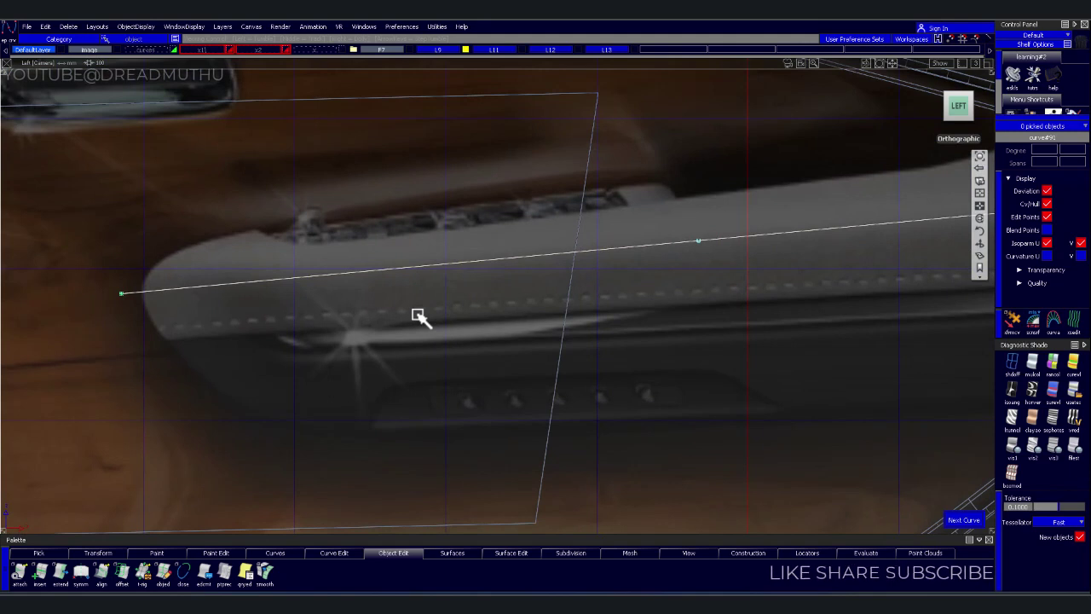
Detach the armrest curve at two points into three pieces
key("d")
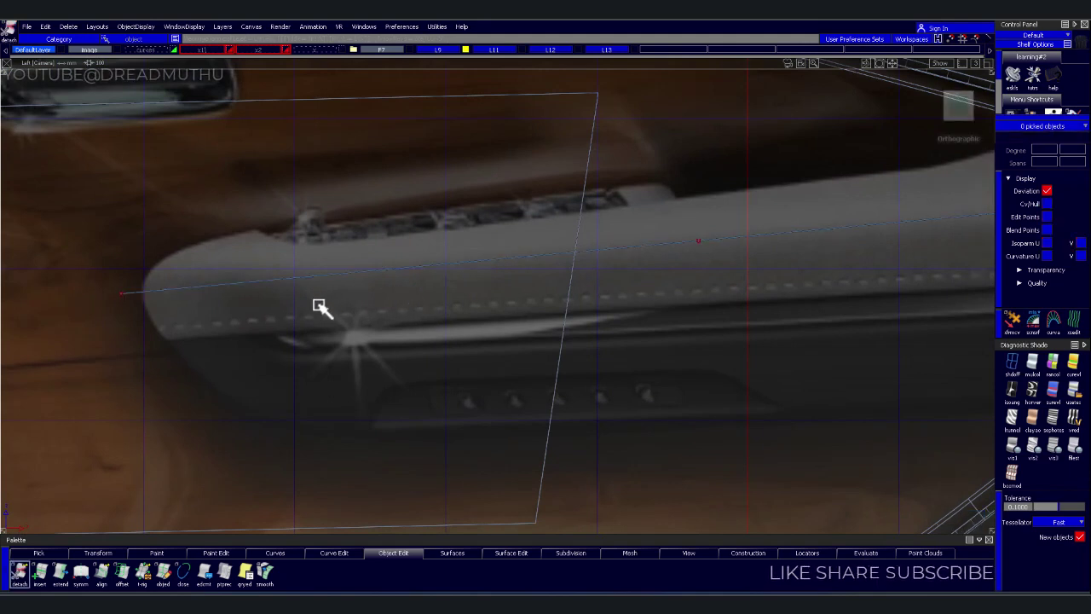
left_click(318, 275)
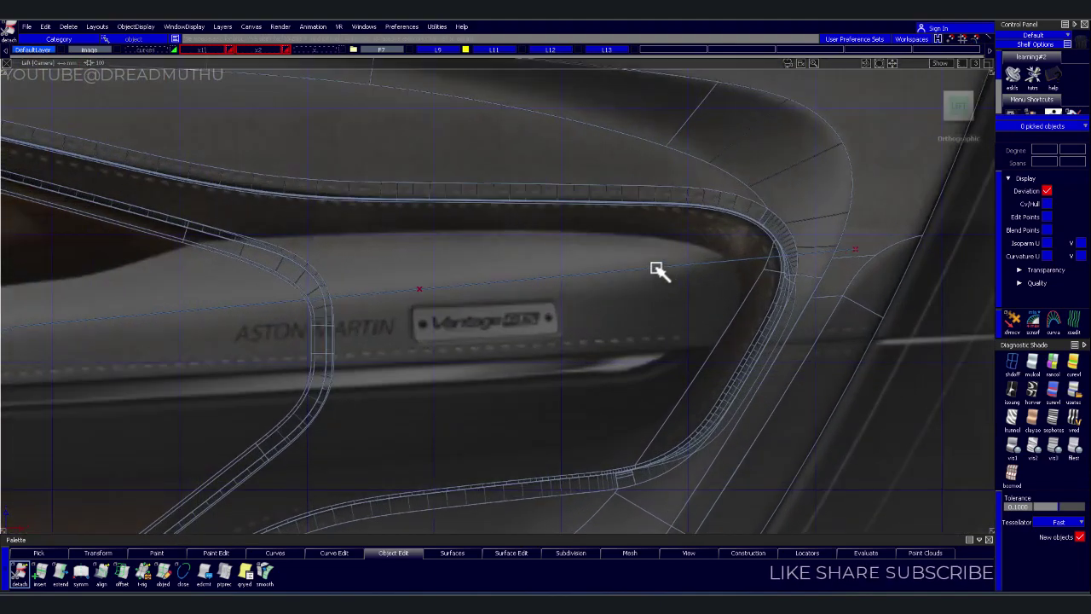
left_click(657, 268)
left_click(631, 275)
Pick the three curve pieces and inspect them from the Top view
right_click_drag(821, 262, 702, 327, "alt+shift")
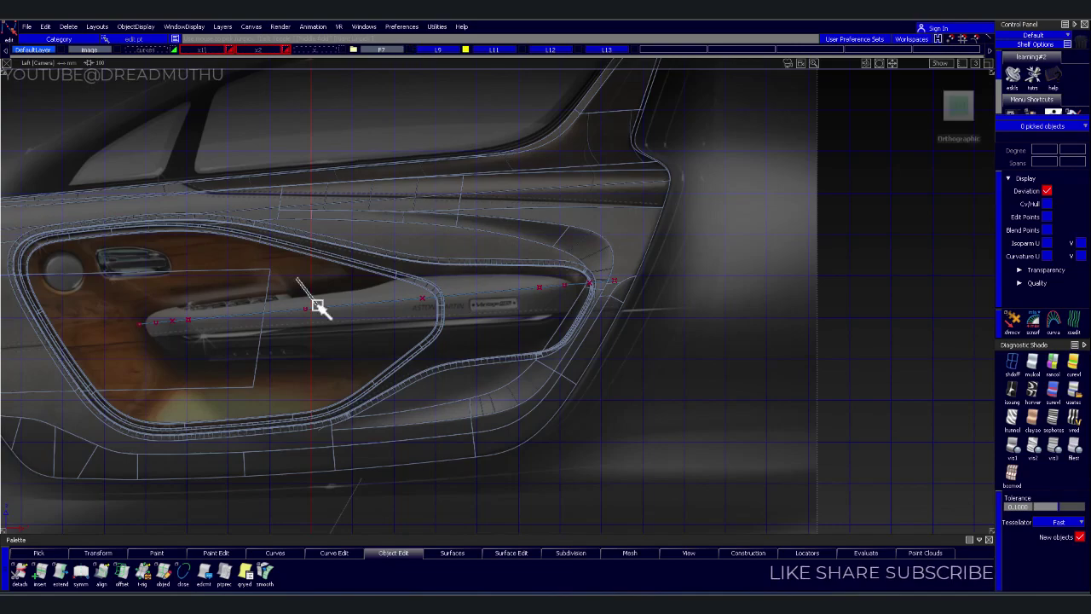
left_click_drag(680, 397, 680, 397)
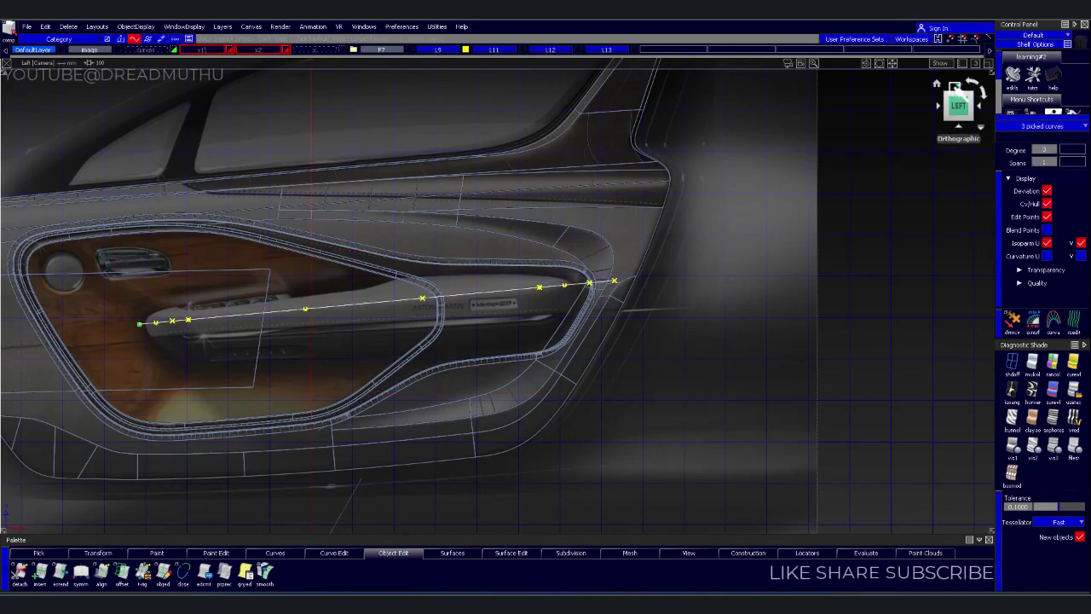
left_click(956, 87)
scroll(585, 290, "up", 5)
middle_click_drag(676, 248, 714, 333, "alt+shift")
mouse_move(714, 333)
right_mouse_down("alt+shift")
mouse_move(543, 339)
mouse_move(521, 392)
mouse_move(560, 390)
right_mouse_up("alt+shift")
mouse_move(561, 390)
middle_mouse_down("alt+shift")
mouse_move(730, 397)
mouse_move(640, 401)
mouse_move(384, 344)
middle_mouse_up("alt+shift")
mouse_move(384, 343)
right_mouse_down("alt+shift")
mouse_move(475, 353)
mouse_move(614, 336)
mouse_move(622, 348)
right_mouse_up("alt+shift")
left_click(654, 376)
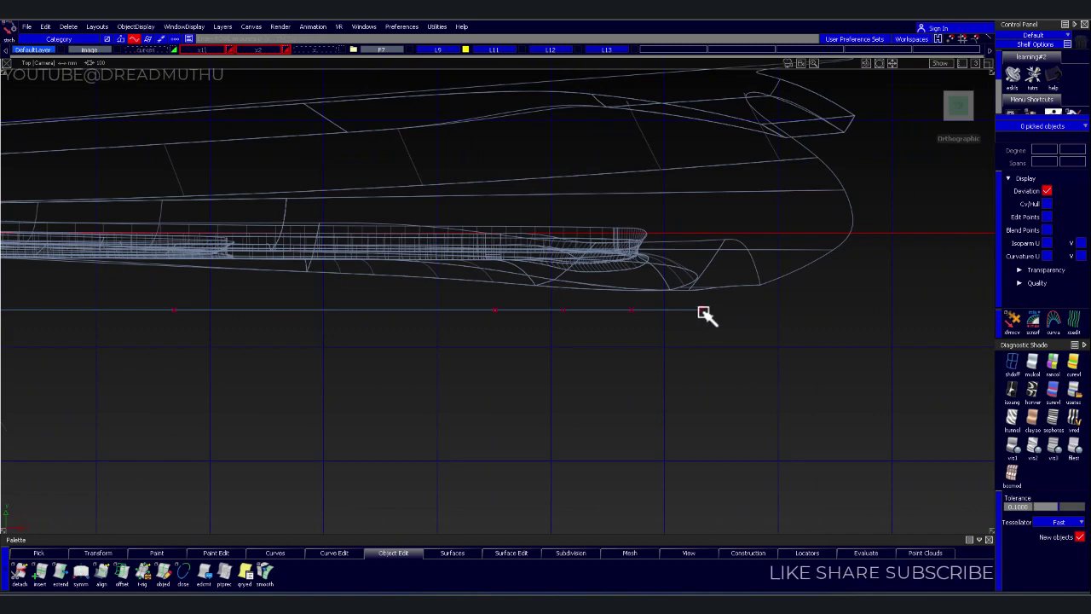
Move the armrest curve's control points outward and angle the short end piece, checking it in perspective
left_click(703, 312)
mouse_move(750, 434)
left_mouse_down()
mouse_move(728, 333)
mouse_move(796, 343)
mouse_move(670, 334)
mouse_move(497, 290)
left_mouse_up()
left_click(503, 284)
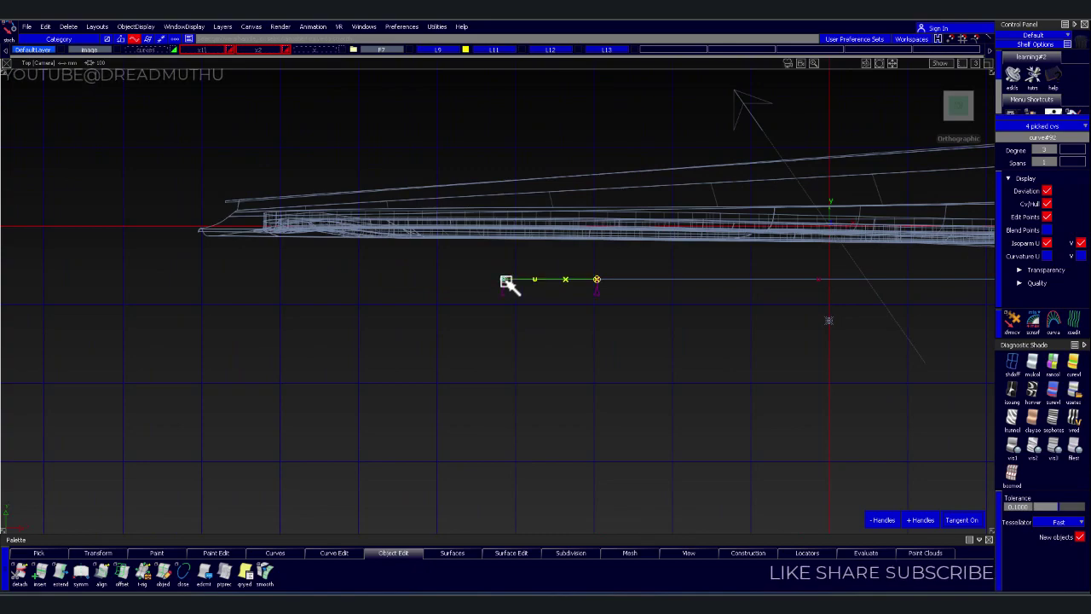
left_click_drag(433, 321, 443, 255)
mouse_move(575, 317)
left_mouse_down("alt+shift")
mouse_move(532, 366)
mouse_move(497, 329)
mouse_move(621, 246)
left_mouse_up("alt+shift")
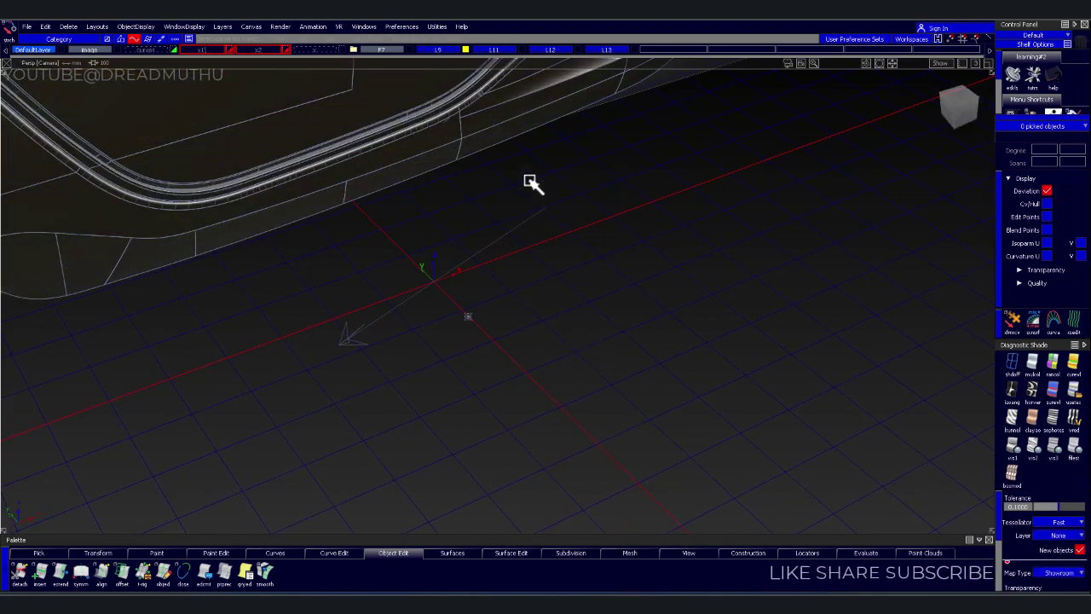
mouse_move(670, 355)
left_mouse_down("alt+shift")
mouse_move(395, 212)
mouse_move(400, 293)
left_mouse_up("alt+shift")
right_click_drag(401, 292, 568, 312, "alt+shift")
mouse_move(568, 312)
left_mouse_down("alt+shift")
mouse_move(619, 402)
mouse_move(626, 456)
mouse_move(588, 419)
mouse_move(564, 328)
left_mouse_up("alt+shift")
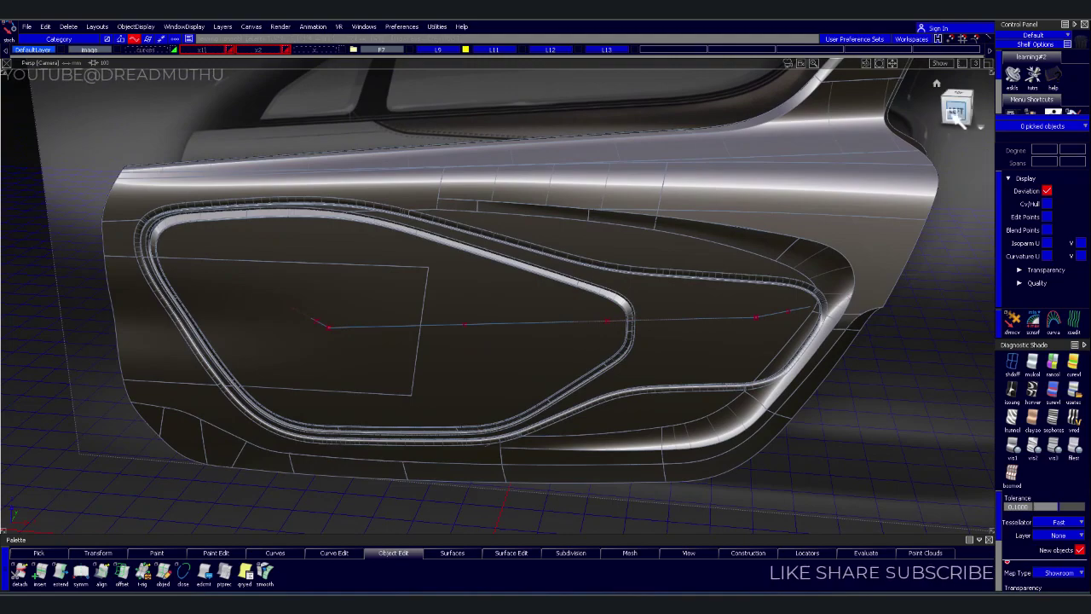
left_click(961, 120)
mouse_move(919, 360)
left_mouse_down("alt+shift")
mouse_move(692, 470)
mouse_move(920, 421)
mouse_move(928, 396)
mouse_move(616, 280)
mouse_move(537, 263)
mouse_move(575, 358)
mouse_move(589, 326)
left_mouse_up("alt+shift")
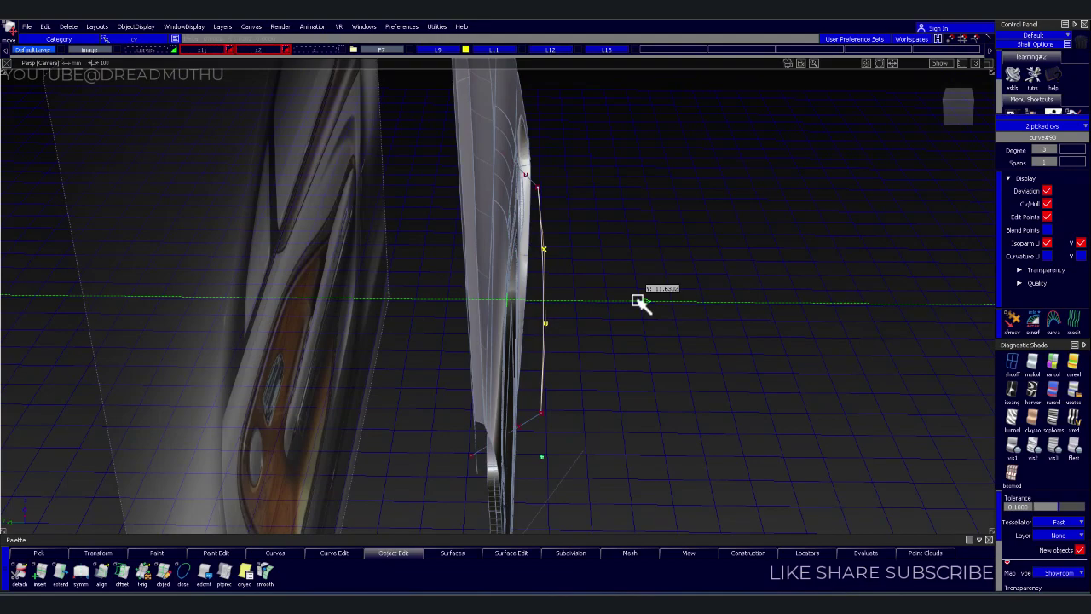
right_click_drag(614, 380, 643, 332, "alt+shift")
mouse_move(643, 332)
left_mouse_down("alt+shift")
mouse_move(418, 370)
mouse_move(209, 298)
mouse_move(374, 353)
mouse_move(387, 416)
mouse_move(271, 494)
mouse_move(196, 481)
mouse_move(202, 443)
left_mouse_up("alt+shift")
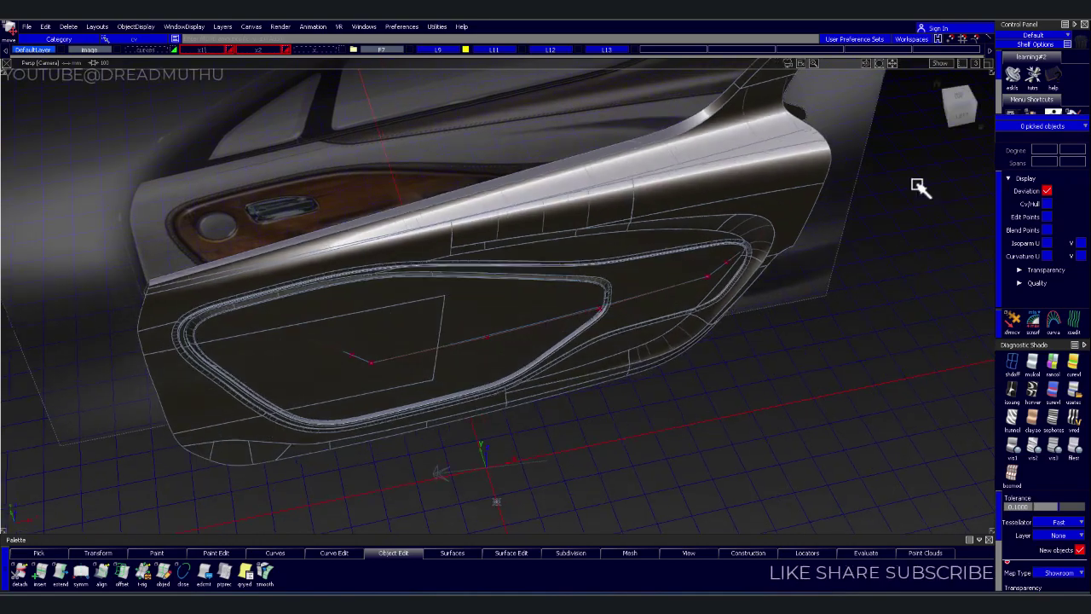
Recheck the reshaped curve from the Left and perspective views, then make L9 the active layer
left_click(959, 109)
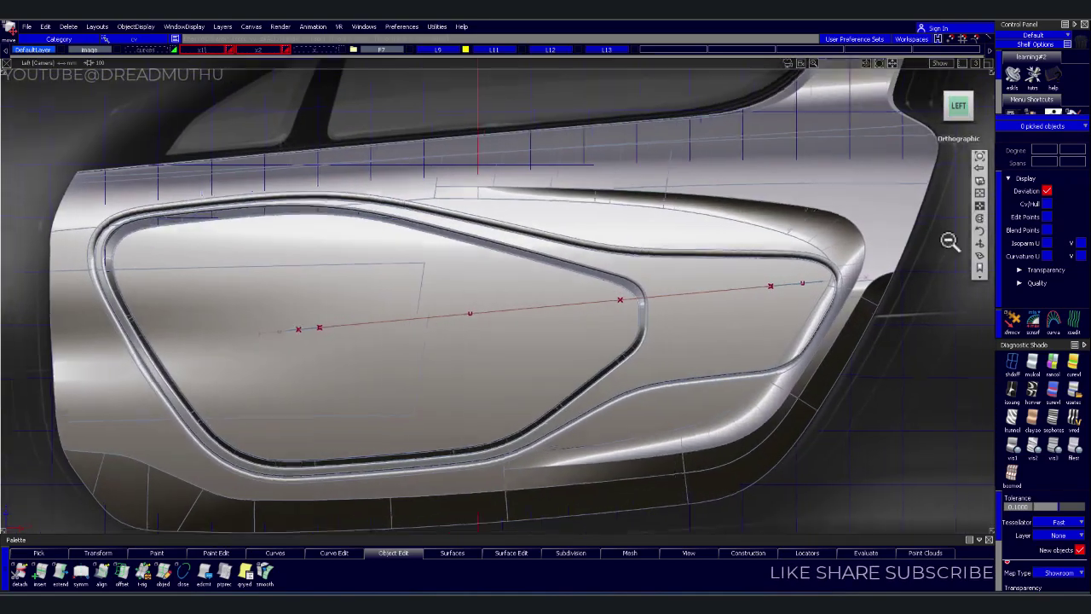
right_click_drag(949, 241, 901, 256, "alt+shift")
middle_click_drag(901, 256, 803, 210, "alt+shift")
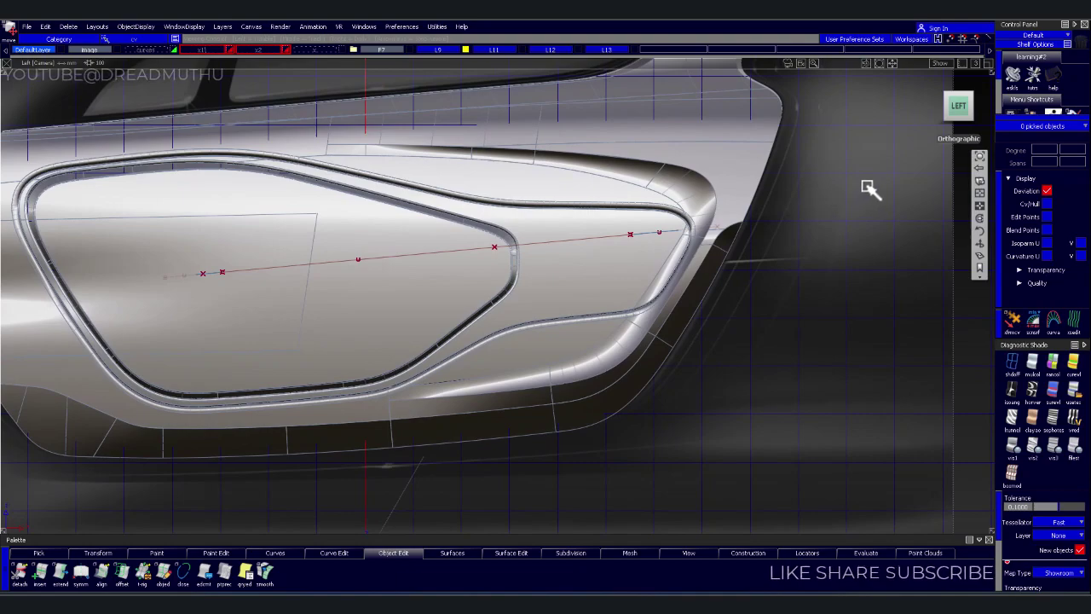
right_click_drag(870, 189, 764, 219, "alt+shift")
mouse_move(393, 198)
left_mouse_down("alt+shift")
mouse_move(463, 308)
mouse_move(628, 305)
mouse_move(655, 275)
mouse_move(749, 251)
mouse_move(765, 210)
mouse_move(609, 278)
left_mouse_up("alt+shift")
mouse_move(609, 278)
right_mouse_down("alt+shift")
mouse_move(662, 244)
mouse_move(870, 190)
right_mouse_up("alt+shift")
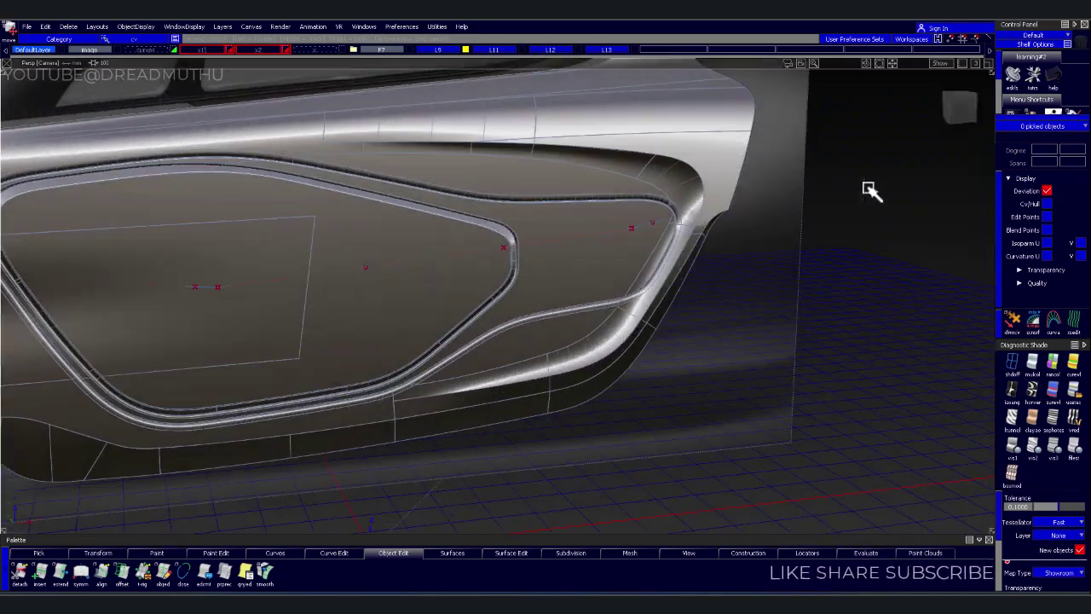
left_click(981, 122)
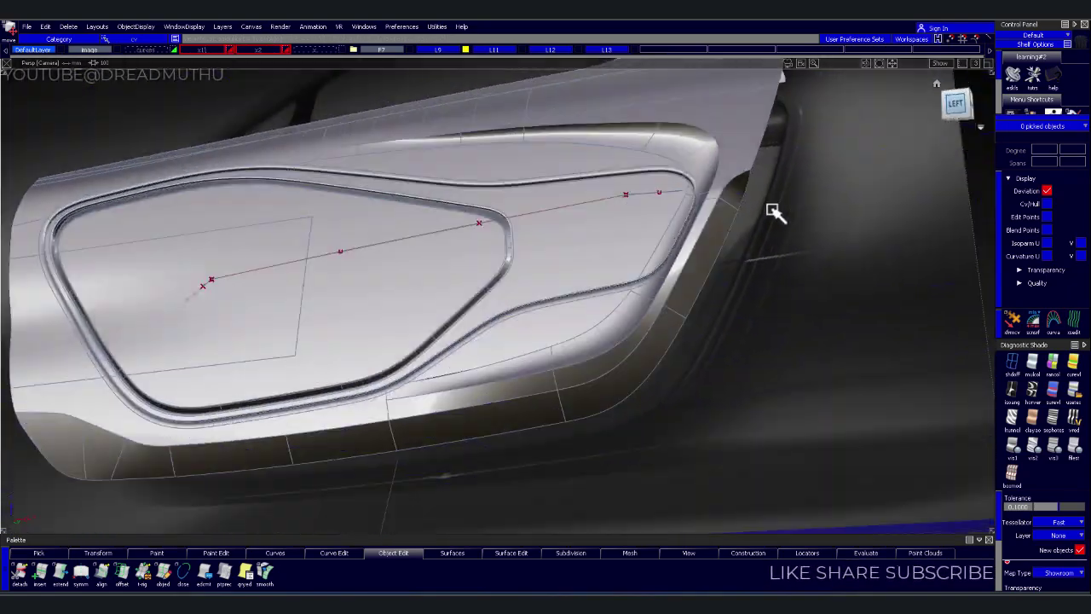
mouse_move(775, 214)
right_mouse_down("alt+shift")
mouse_move(601, 255)
mouse_move(713, 171)
right_mouse_up("alt+shift")
mouse_move(713, 170)
left_mouse_down("alt+shift")
mouse_move(609, 246)
mouse_move(682, 241)
mouse_move(577, 264)
mouse_move(438, 190)
left_mouse_up("alt+shift")
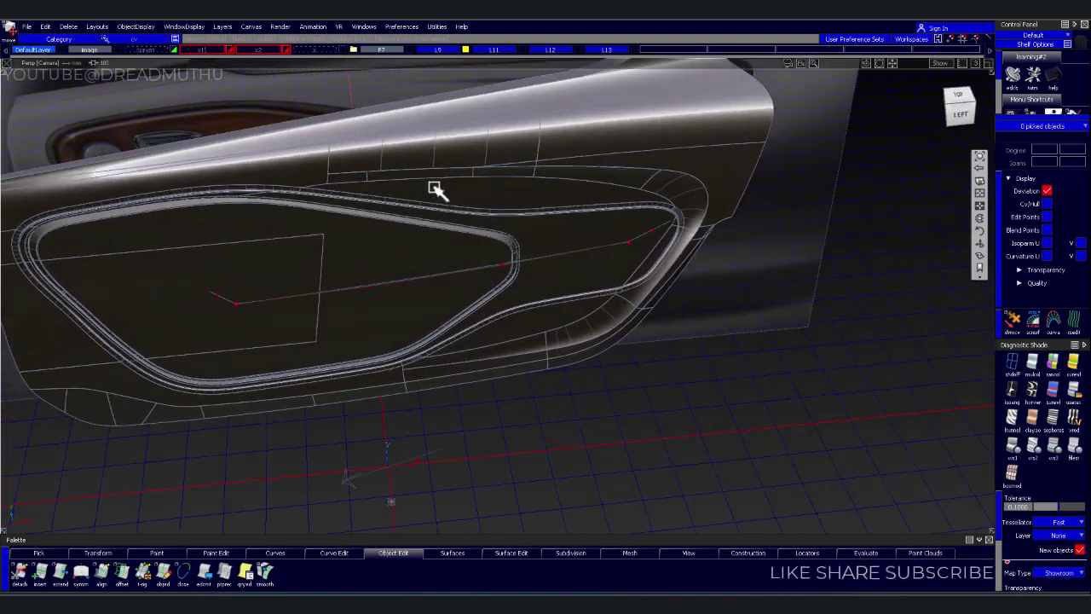
left_click(436, 50)
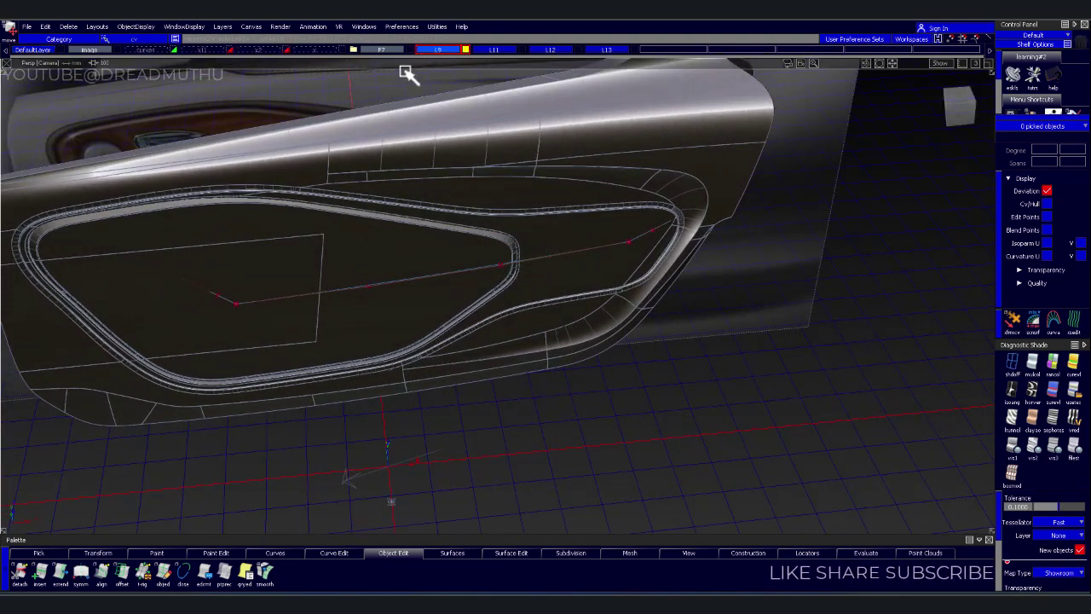
left_click(539, 42)
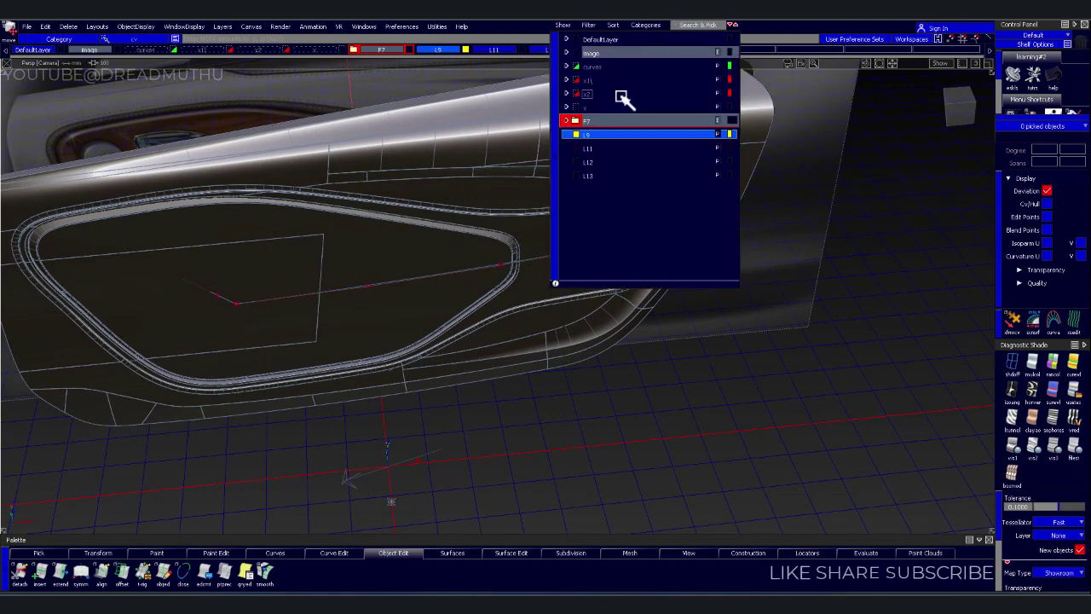
Expand the F7 layer group and pick the two narrow trim strip surfaces around the pocket
left_click(568, 121)
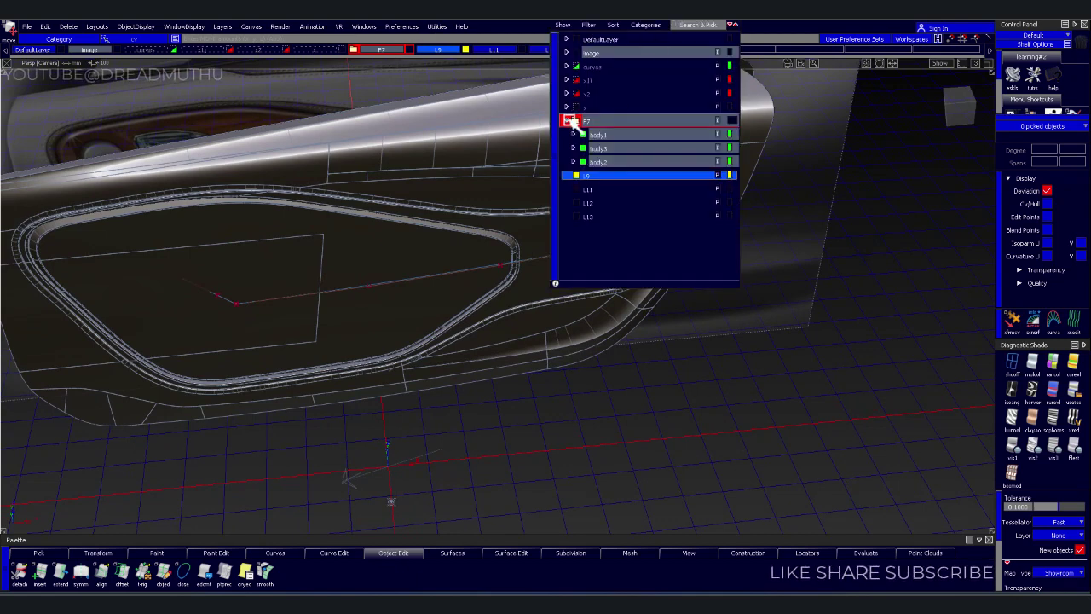
left_click(638, 162)
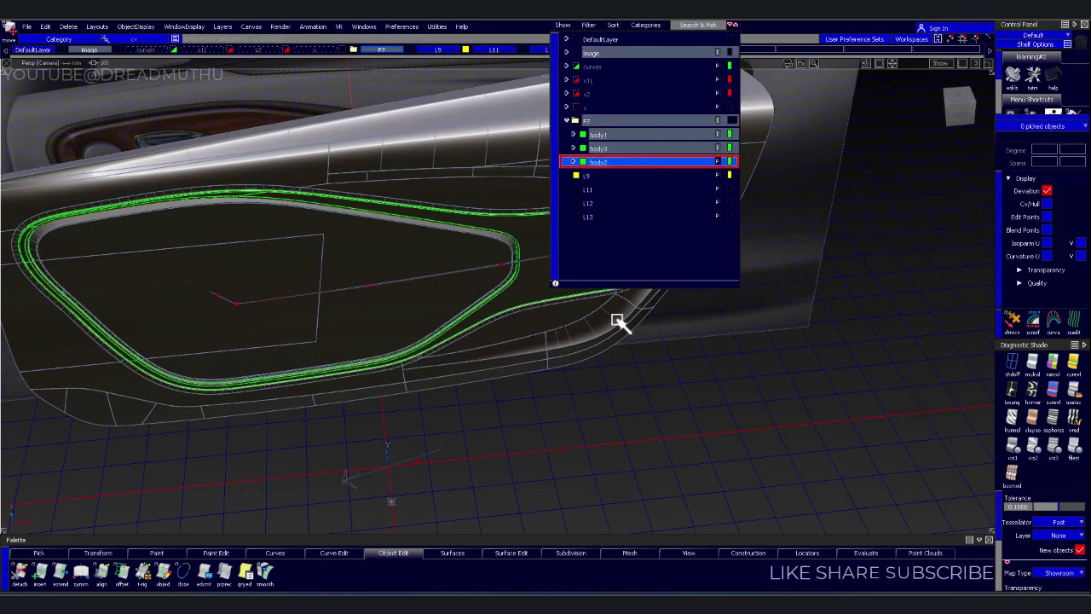
left_click_drag(806, 311, 772, 325, "ctrl+shift")
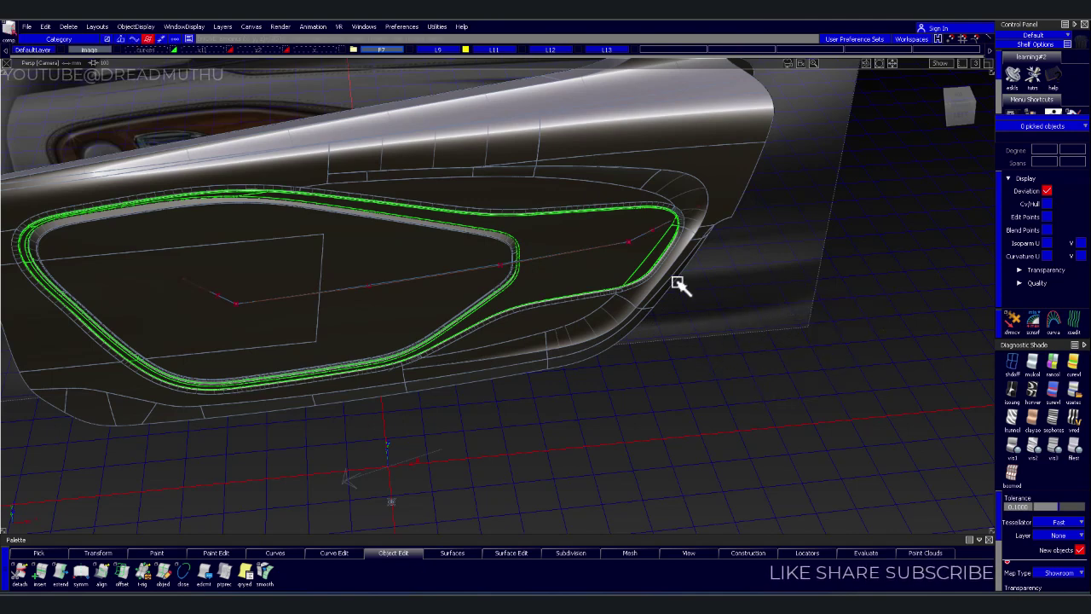
left_click(660, 252)
left_click(618, 263)
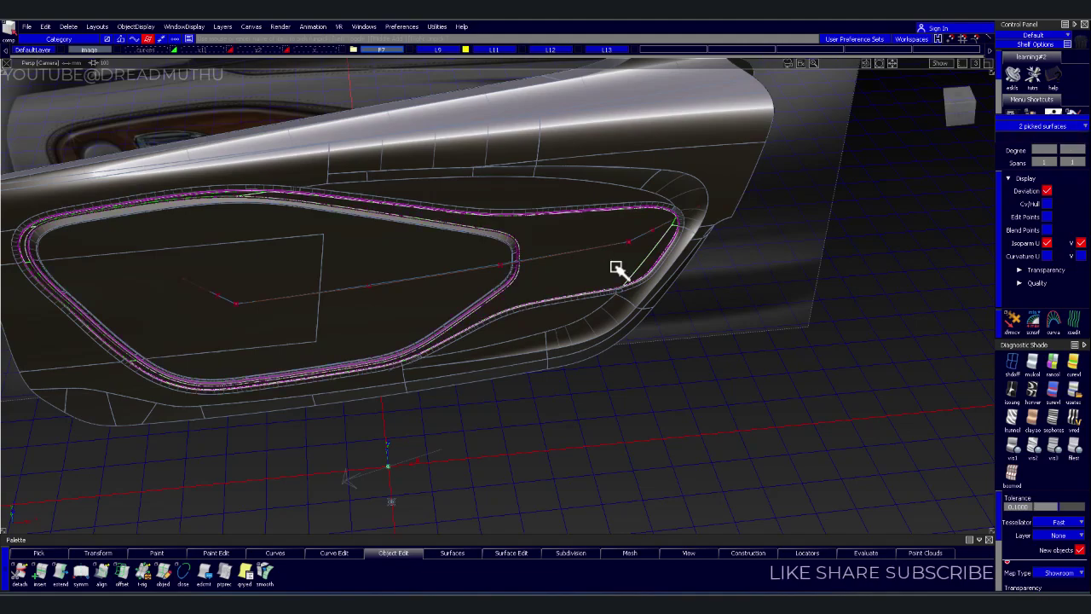
mouse_move(742, 316)
left_mouse_down("alt+shift")
mouse_move(682, 190)
mouse_move(567, 213)
mouse_move(582, 246)
left_mouse_up("alt+shift")
mouse_move(603, 244)
right_mouse_down("alt+shift")
mouse_move(638, 231)
mouse_move(621, 233)
right_mouse_up("alt+shift")
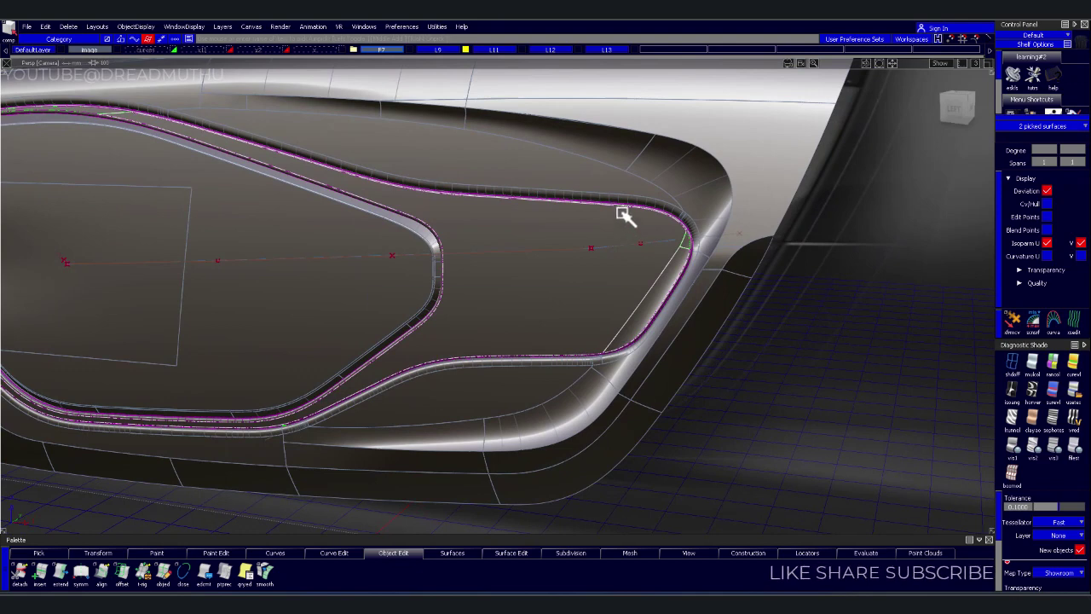
Assign the picked strips to layer L9, hide L9, and clear the selection in the Left view
left_click(608, 208)
left_click_drag(457, 52, 414, 53)
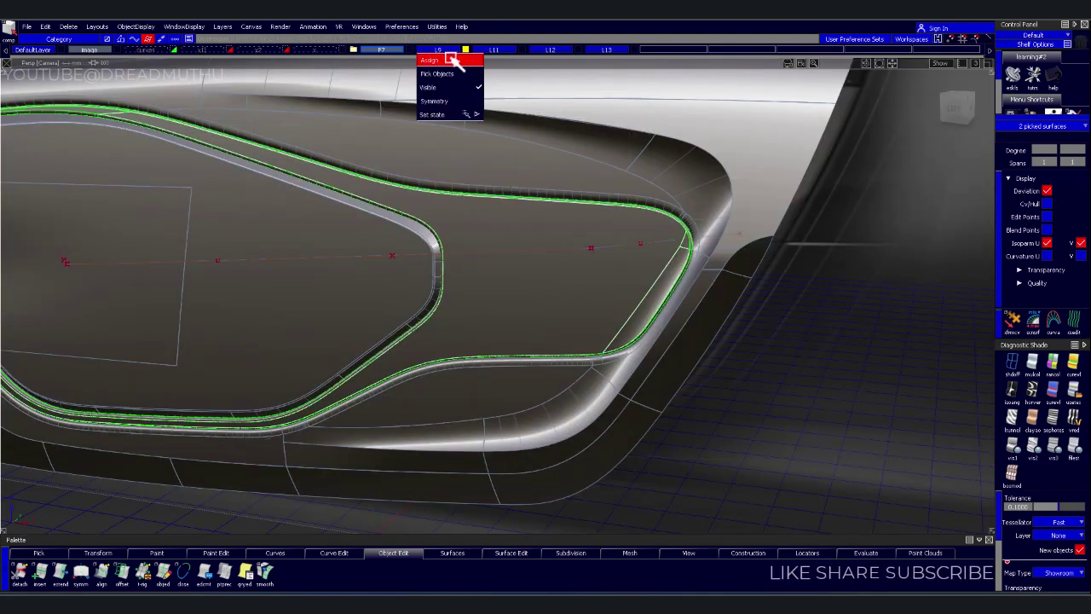
left_click(411, 49)
mouse_move(605, 233)
left_mouse_down("alt+shift")
mouse_move(629, 227)
mouse_move(648, 246)
mouse_move(705, 236)
mouse_move(586, 224)
left_mouse_up("alt+shift")
left_click(955, 109)
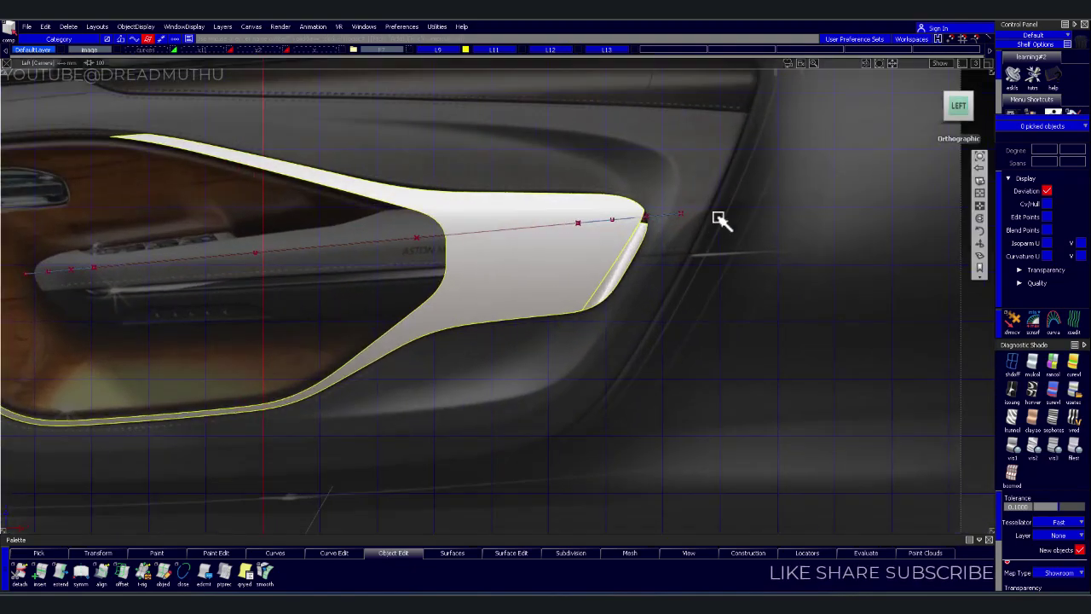
Frame the door trim and turn the F7 door body layers back on
right_click_drag(563, 191, 555, 217, "alt+shift")
middle_click_drag(555, 216, 645, 202, "alt+shift")
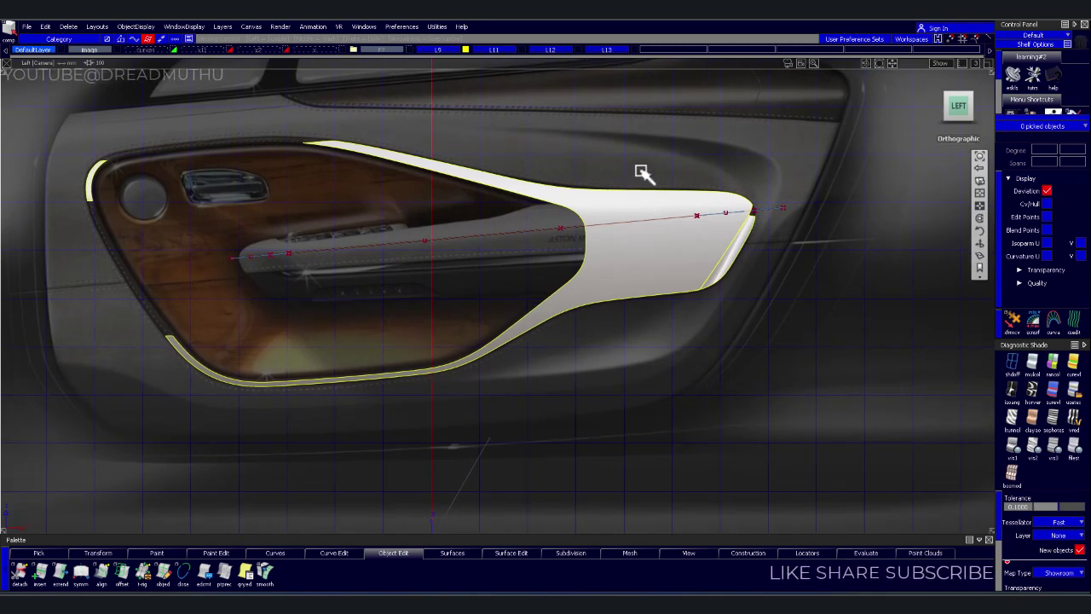
left_click(533, 47)
left_click(410, 51)
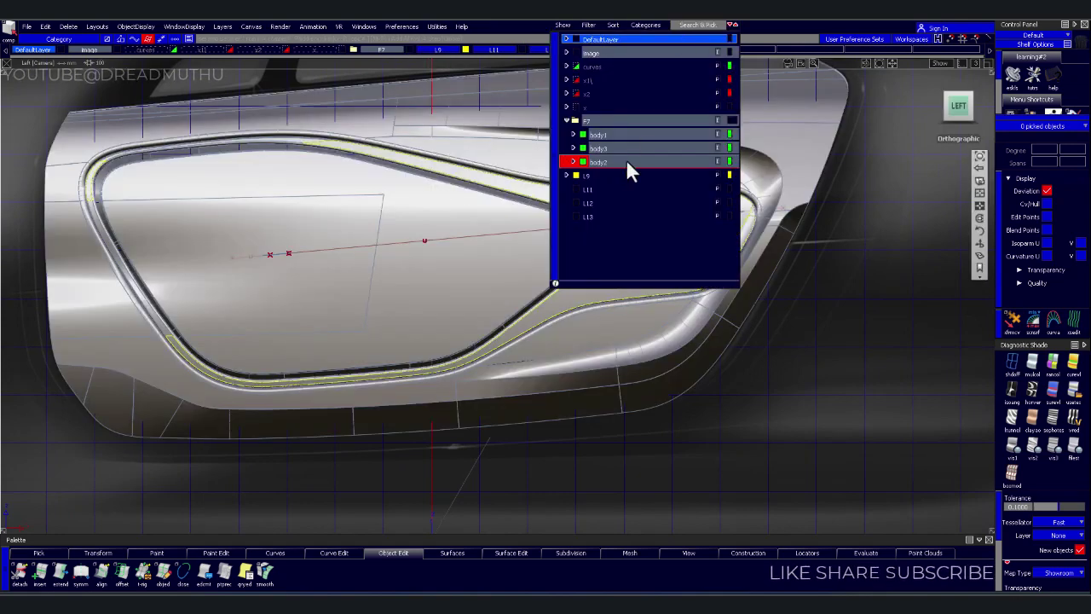
right_click_drag(503, 277, 316, 292, "ctrl+shift")
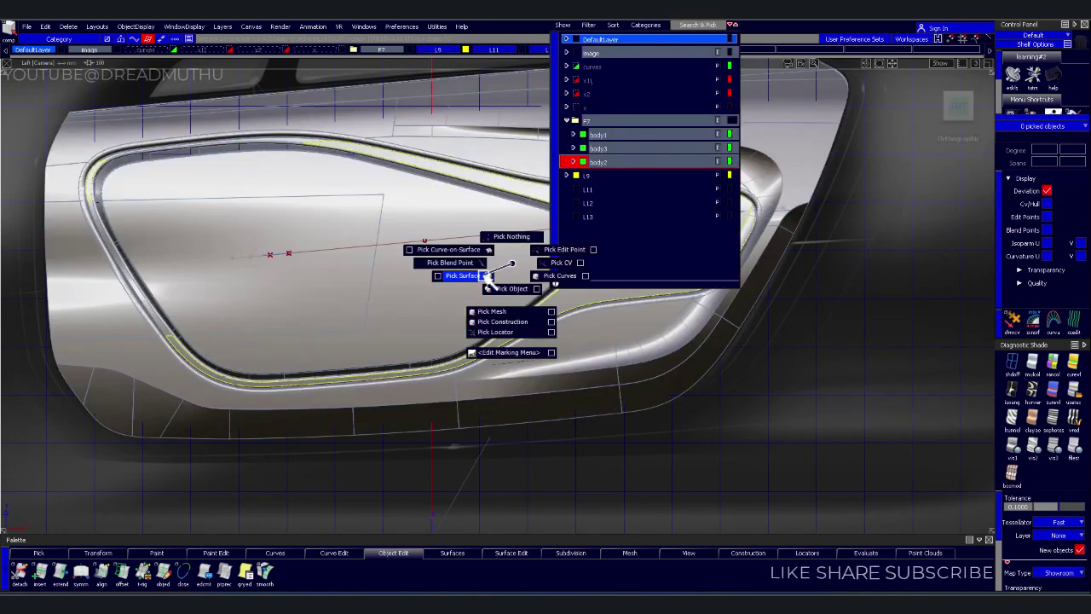
left_click(326, 292)
Inspect the body3 layer's inner door panel in perspective, then hide that body layer
left_click(638, 43)
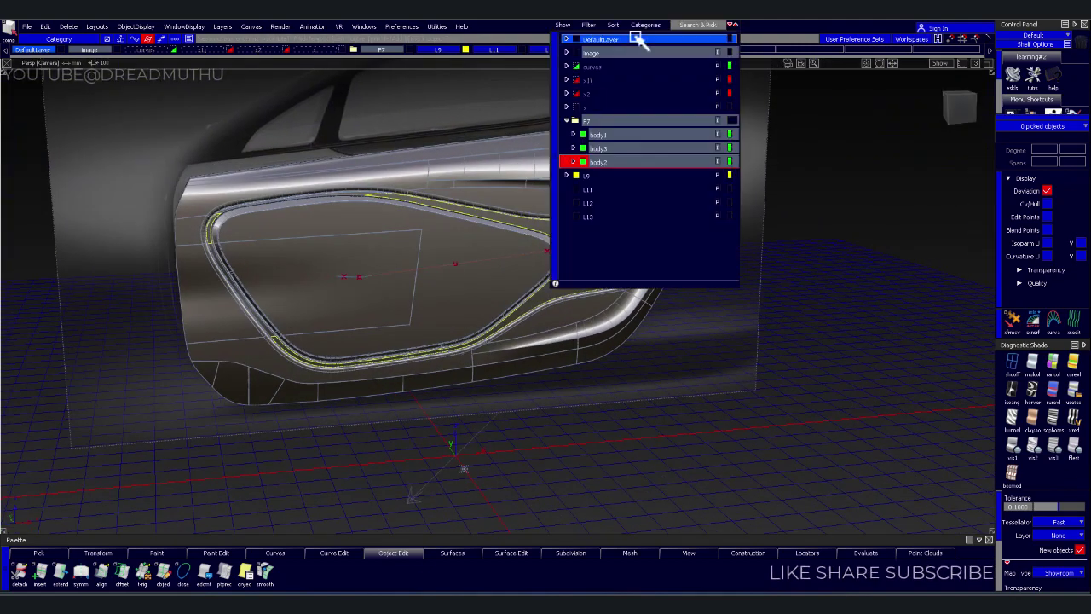
left_click(620, 147)
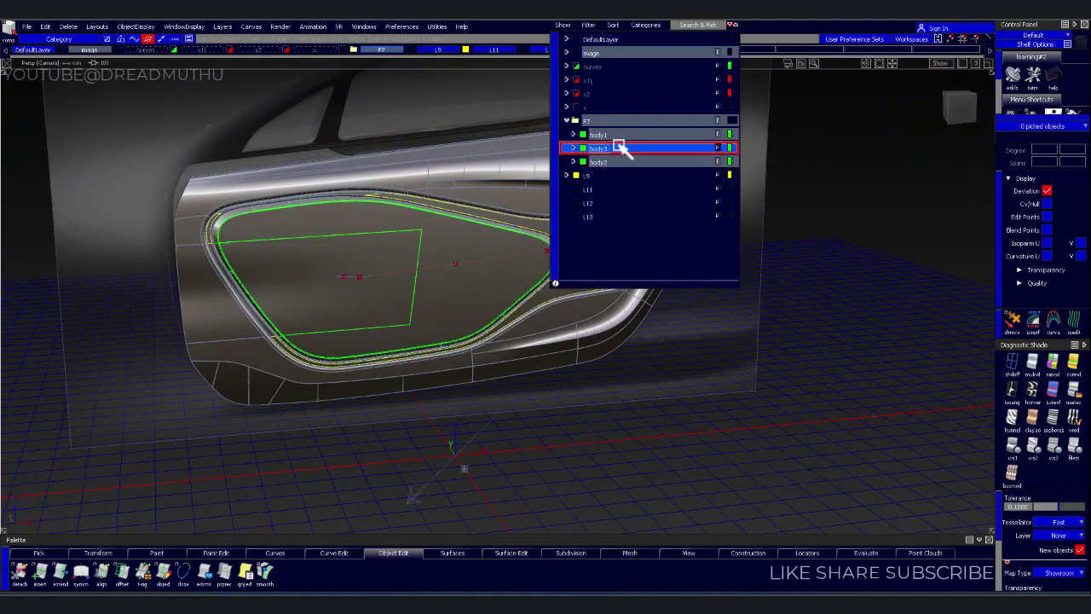
left_click(380, 309)
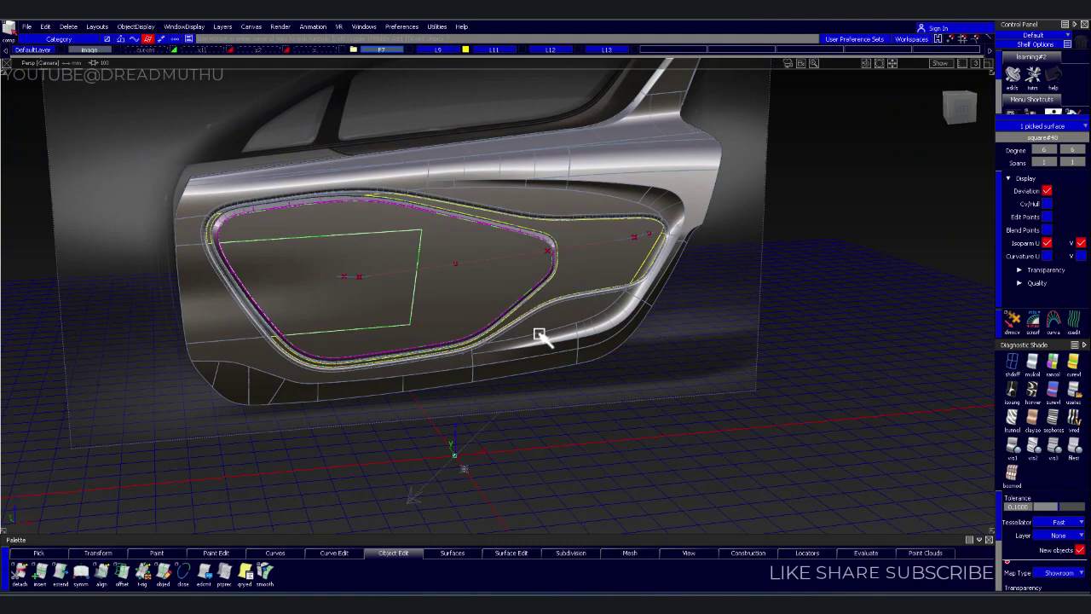
left_click(510, 221)
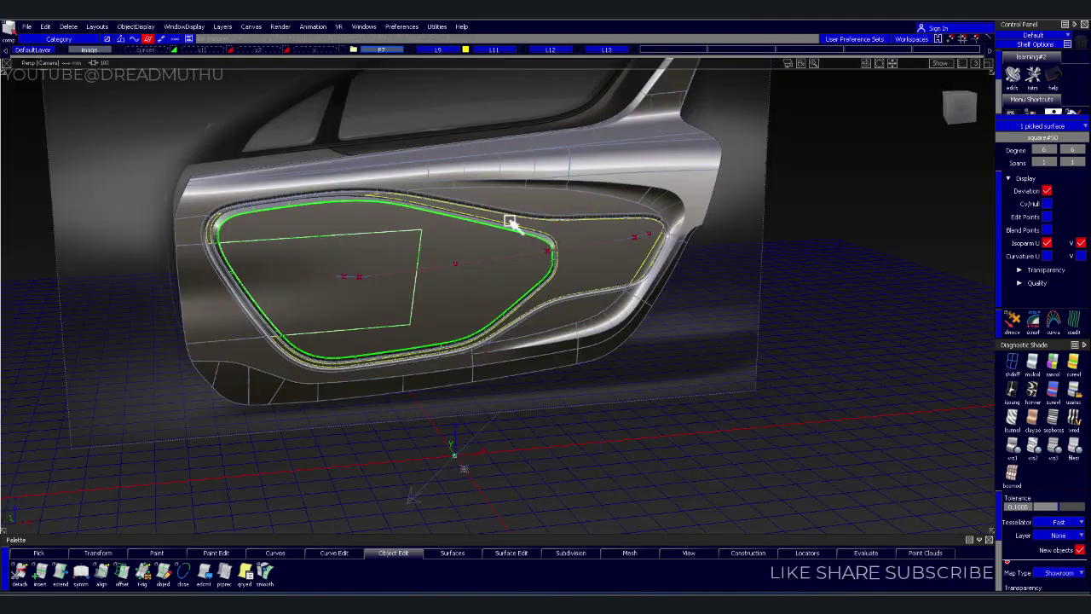
left_click(438, 51)
left_click(441, 63)
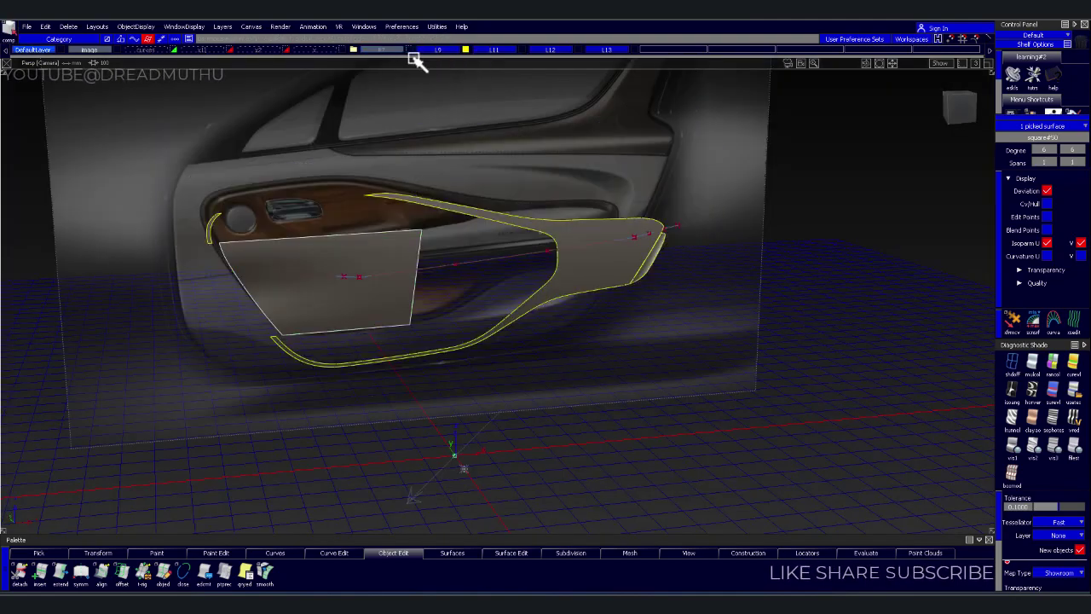
Make L9 the current layer in the Layer Editor and return to the Left view
mouse_move(580, 342)
left_mouse_down("alt+shift")
mouse_move(670, 256)
mouse_move(541, 253)
left_mouse_up("alt+shift")
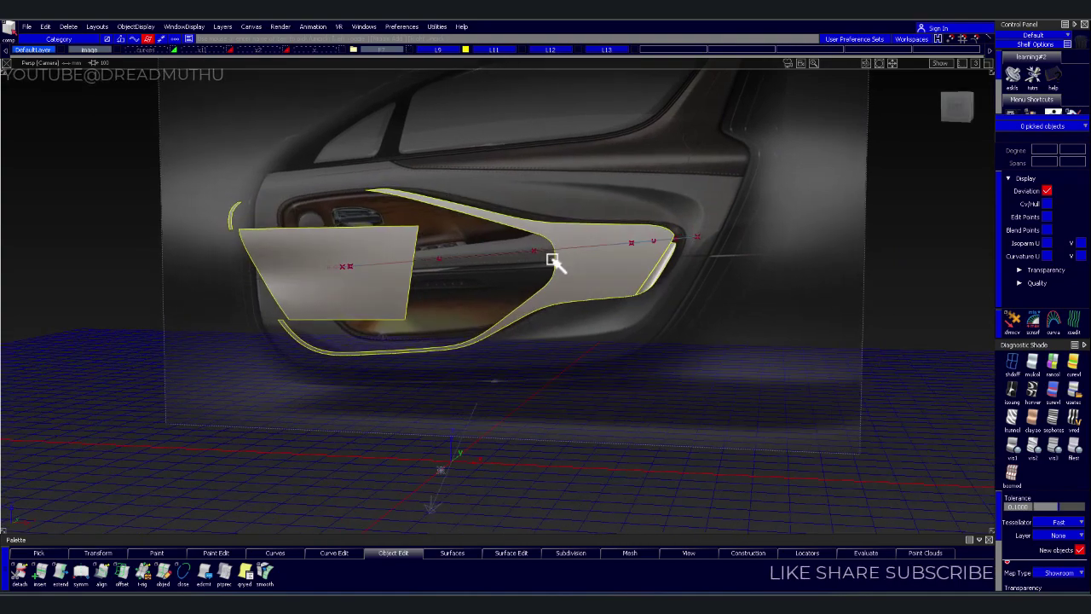
left_click(648, 49)
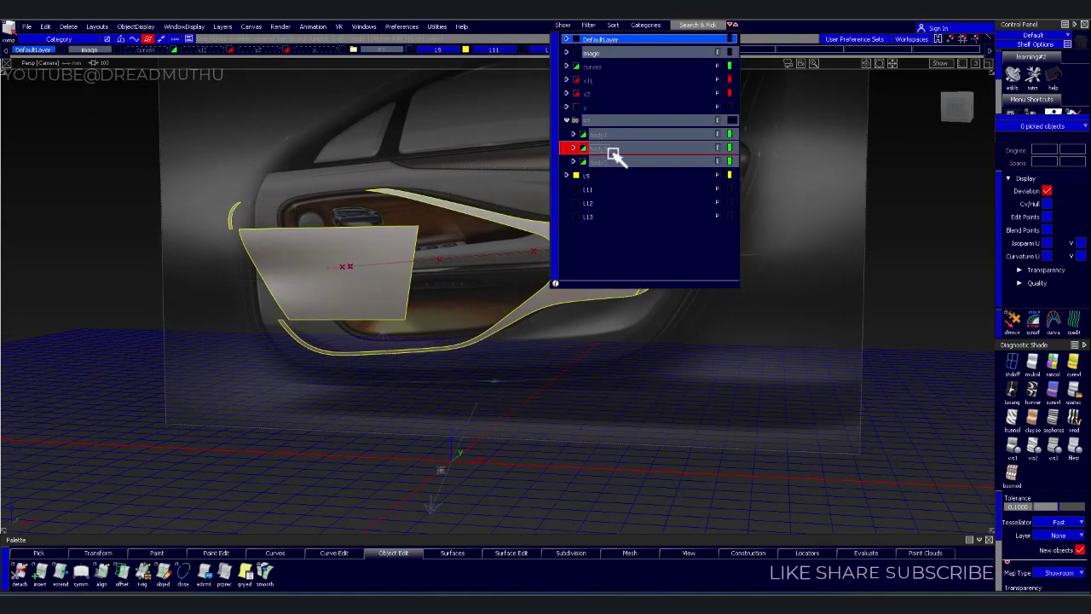
left_click(620, 184)
left_click(622, 174)
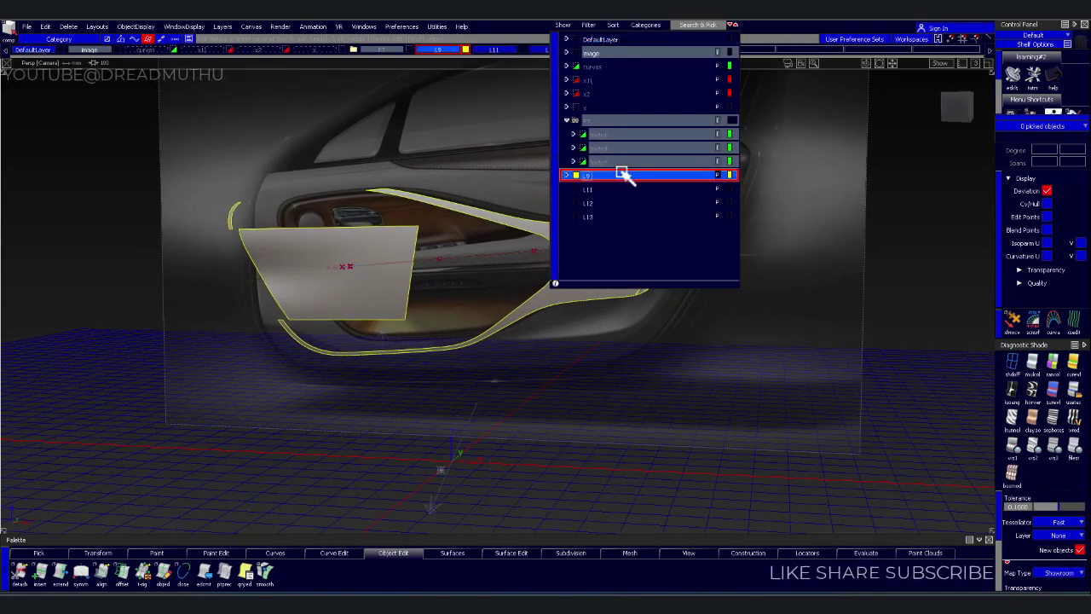
left_click(977, 121)
mouse_move(653, 292)
right_mouse_down("alt+shift")
mouse_move(676, 233)
mouse_move(592, 263)
right_mouse_up("alt+shift")
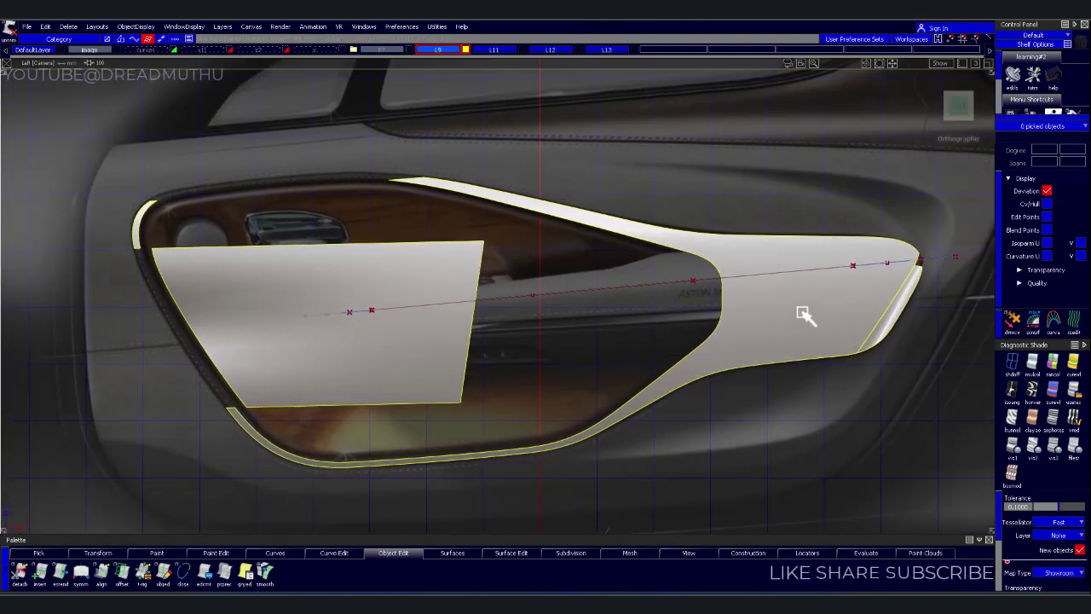
Build a large rail surface over the armrest curves and orbit to inspect it in 3D
left_click(772, 320)
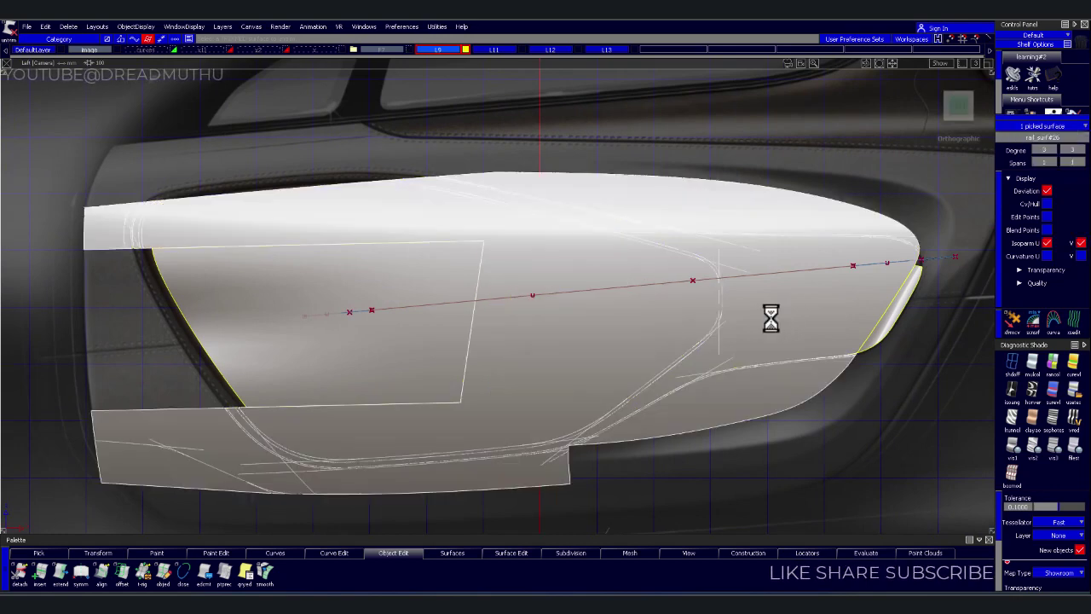
mouse_move(731, 286)
right_mouse_down("alt+shift")
mouse_move(714, 248)
mouse_move(656, 281)
mouse_move(597, 288)
mouse_move(650, 271)
mouse_move(707, 307)
mouse_move(812, 267)
mouse_move(750, 297)
right_mouse_up("alt+shift")
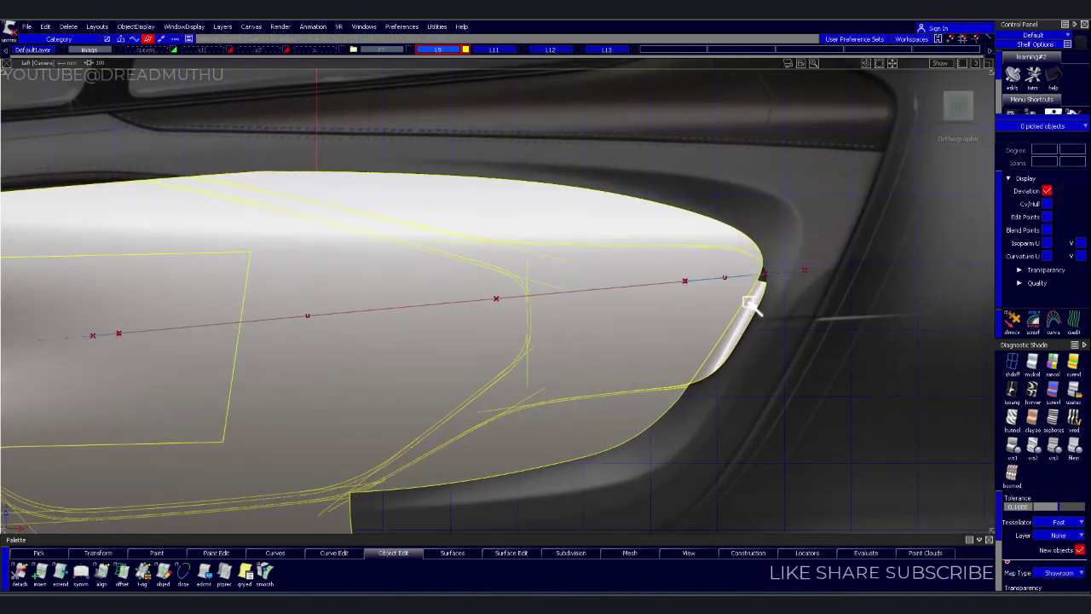
left_click(751, 300)
left_click(755, 302)
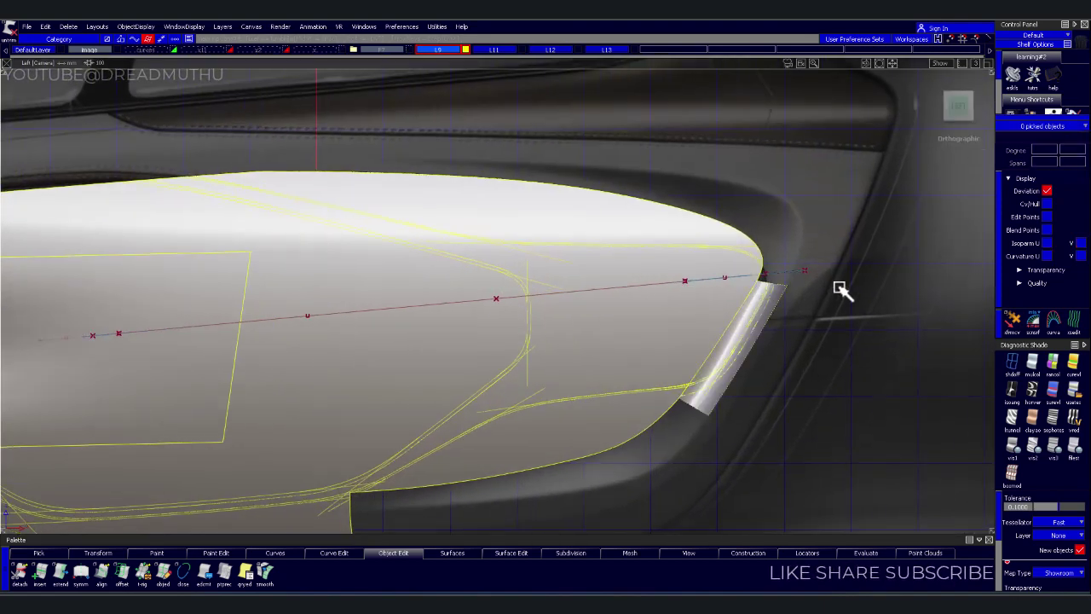
mouse_move(886, 300)
left_mouse_down("alt+shift")
mouse_move(565, 324)
mouse_move(769, 375)
mouse_move(724, 438)
mouse_move(585, 439)
mouse_move(658, 407)
mouse_move(688, 341)
mouse_move(794, 339)
mouse_move(758, 383)
left_mouse_up("alt+shift")
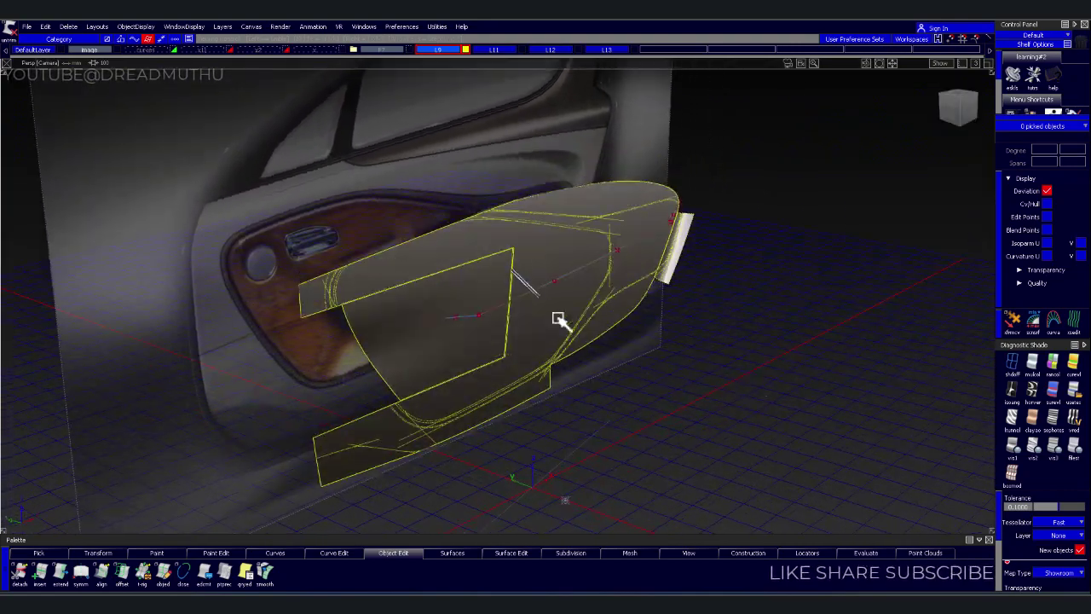
Return to the Left view and turn shading off to see the reference photo
left_click(954, 109)
left_click(1011, 362)
scroll(804, 355, "up", 2)
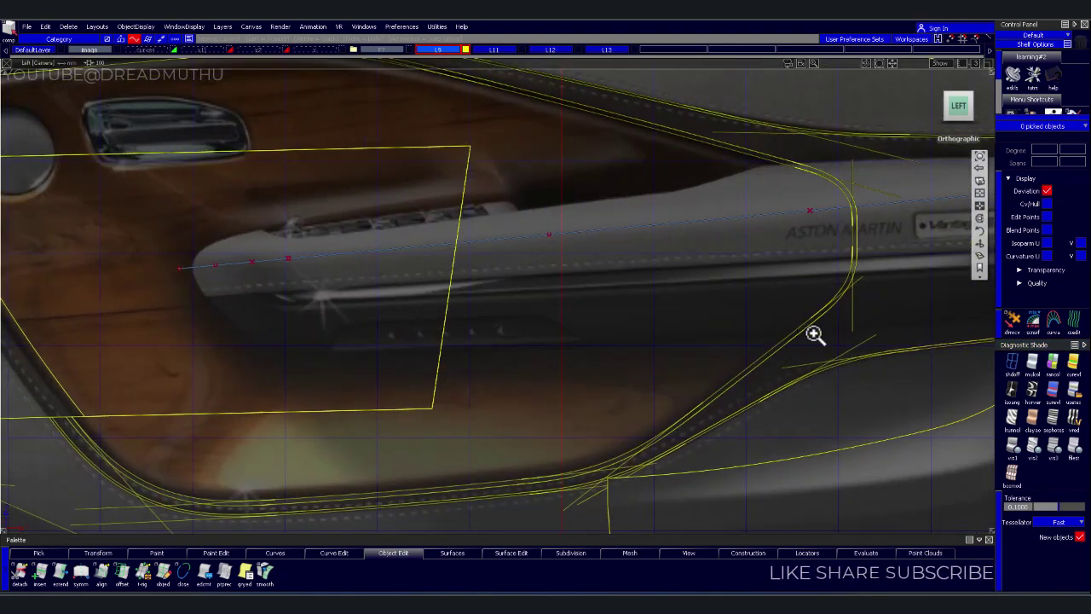
scroll(781, 342, "up", 2)
scroll(383, 284, "down", 2)
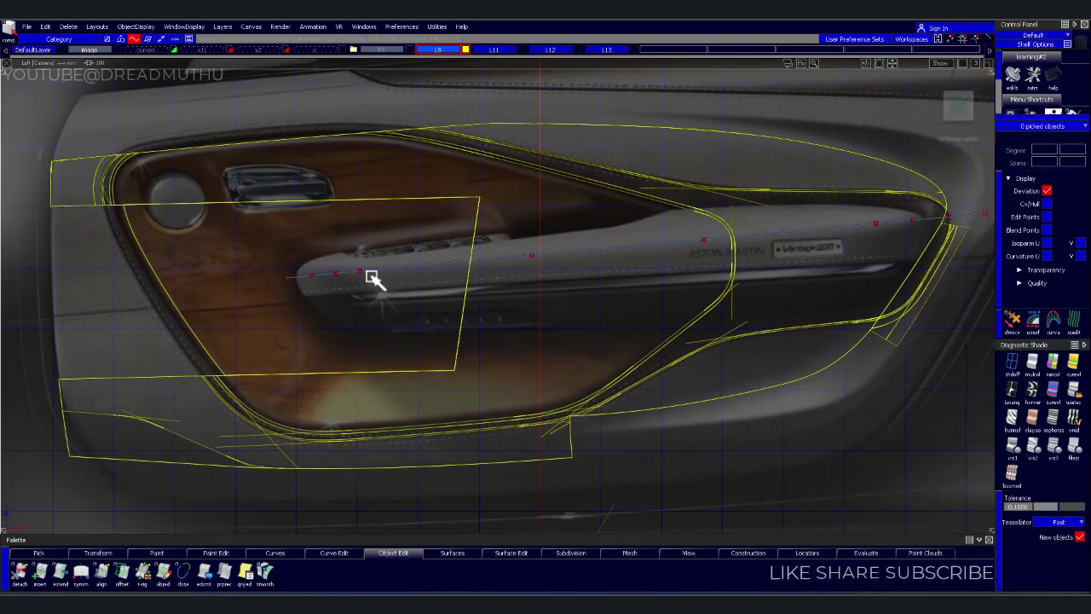
Move the picked CVs of the three armrest curves down on the reference photo
scroll(756, 365, "up", 1)
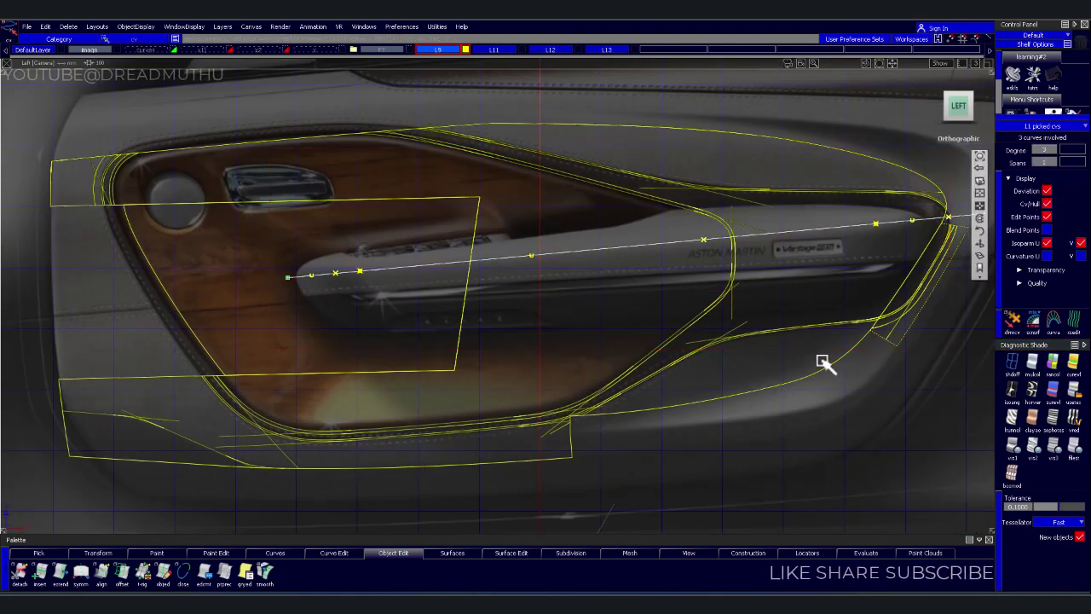
scroll(767, 370, "up", 2)
scroll(715, 384, "up", 2)
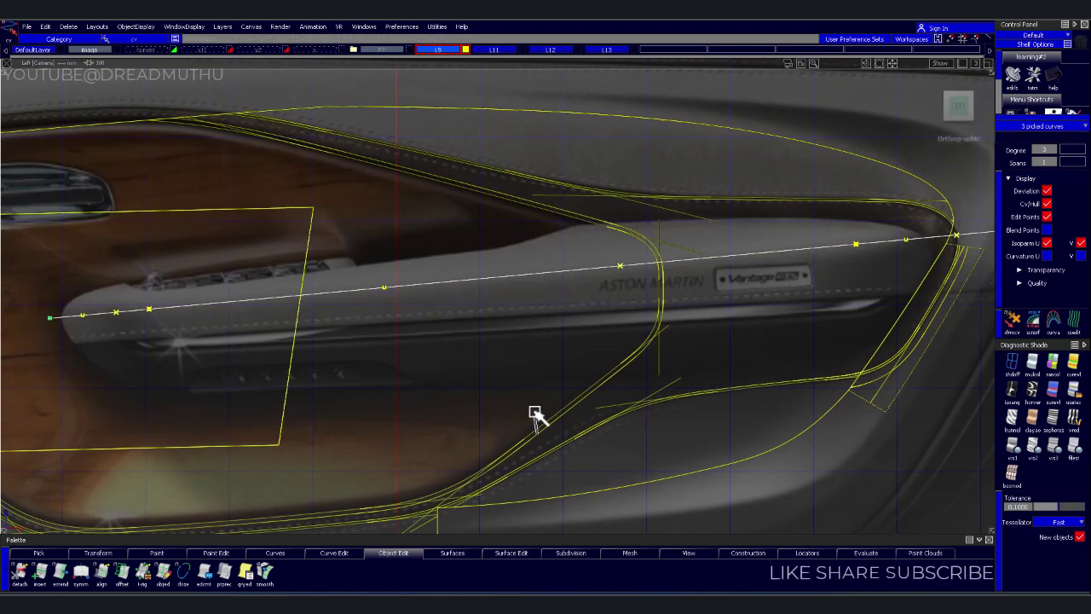
scroll(545, 405, "up", 2)
left_click_drag(572, 348, 575, 407)
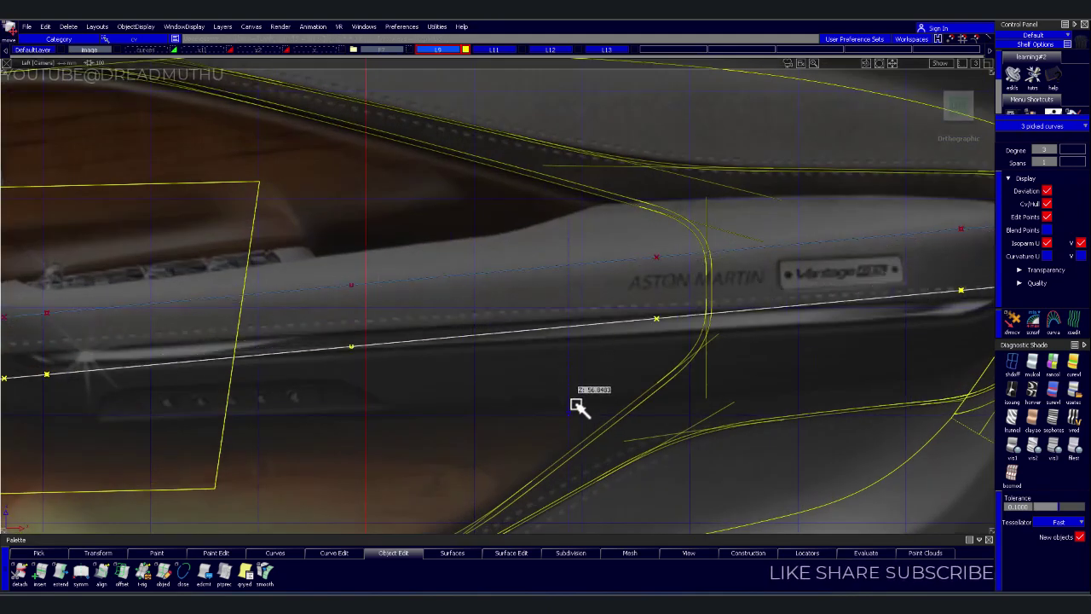
Pan along the armrest from its front end to the badge area to check the lowered curves
scroll(589, 397, "down", 2)
middle_click_drag(601, 384, 401, 366, "alt+shift")
scroll(420, 352, "up", 1)
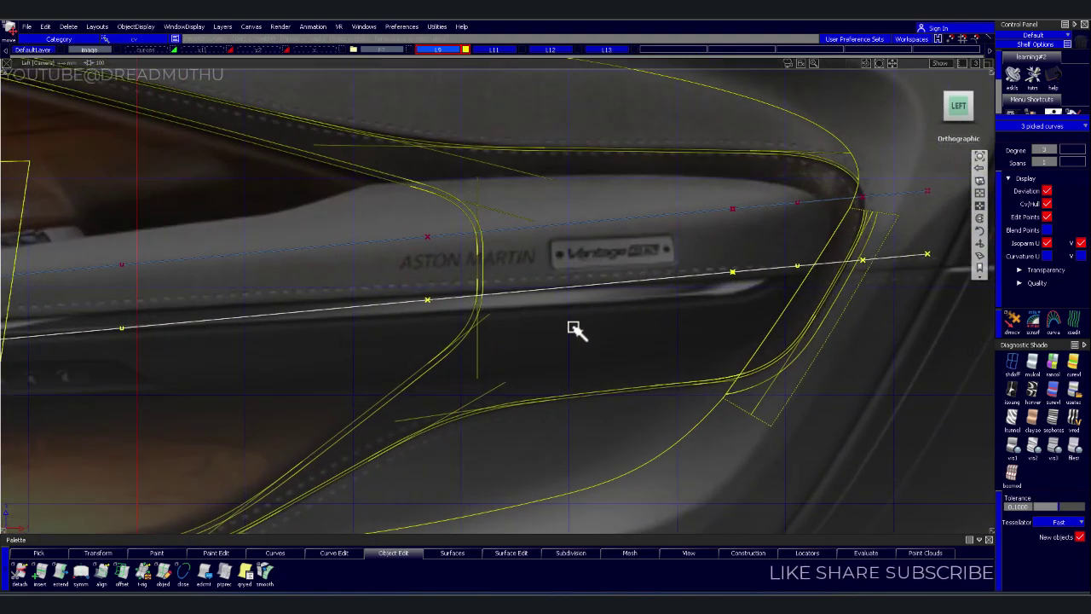
middle_click_drag(667, 296, 726, 341, "alt+shift")
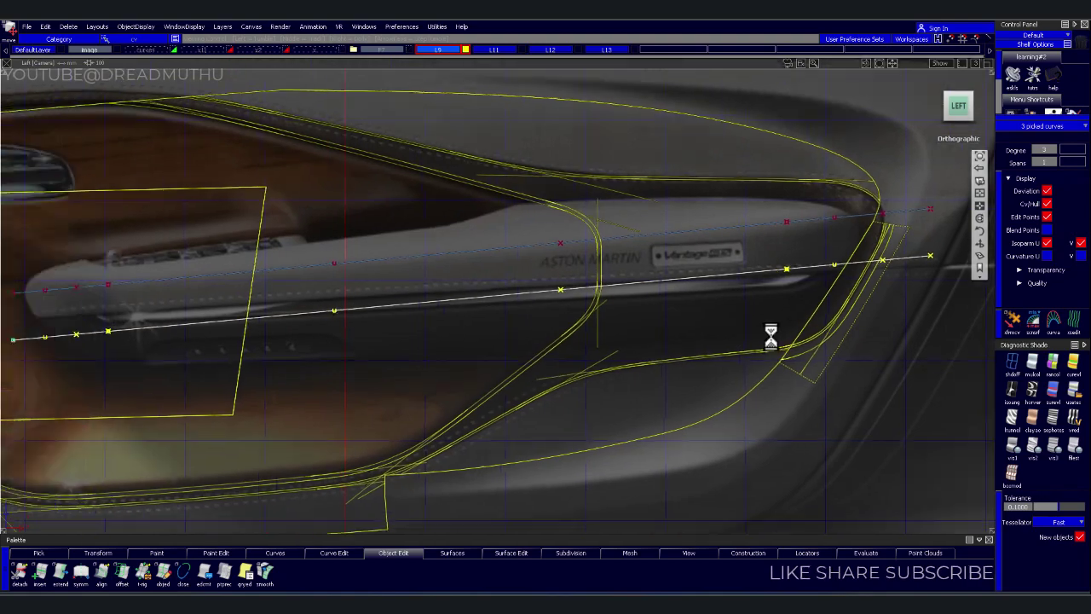
scroll(793, 341, "up", 2)
scroll(845, 321, "up", 2)
mouse_move(845, 321)
middle_mouse_down("alt+shift")
mouse_move(884, 369)
mouse_move(855, 341)
middle_mouse_up("alt+shift")
scroll(884, 369, "up", 1)
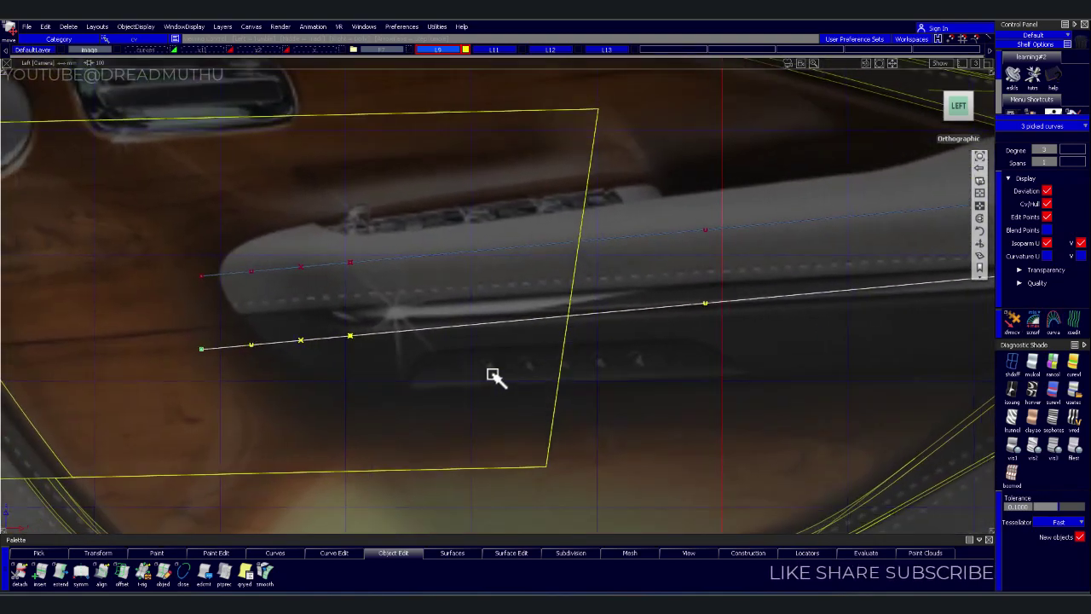
middle_click_drag(531, 366, 335, 355, "alt+shift")
scroll(470, 297, "down", 2)
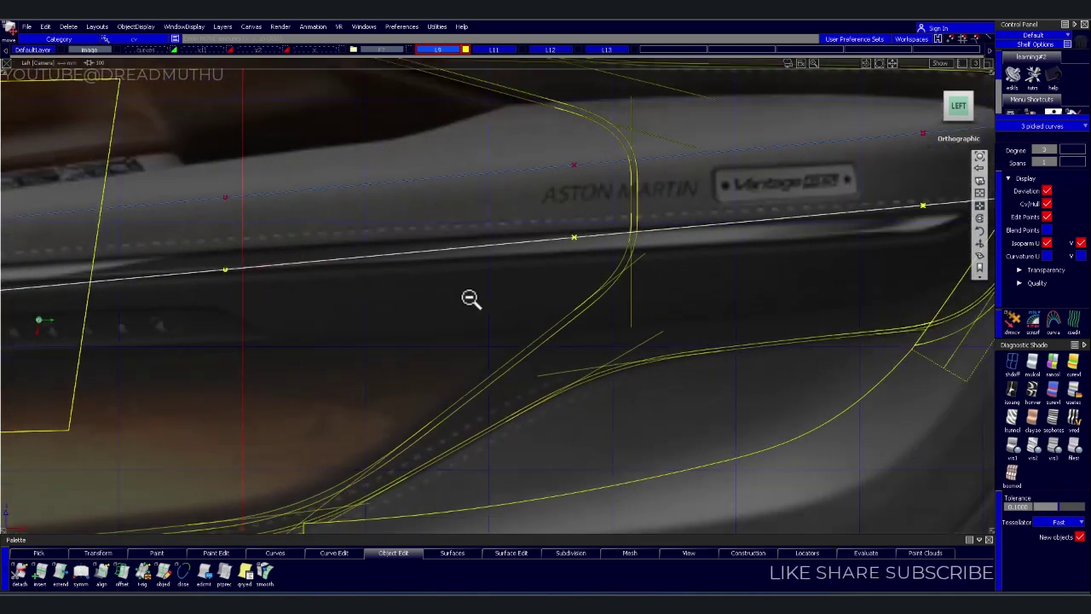
middle_click_drag(470, 298, 394, 321, "alt+shift")
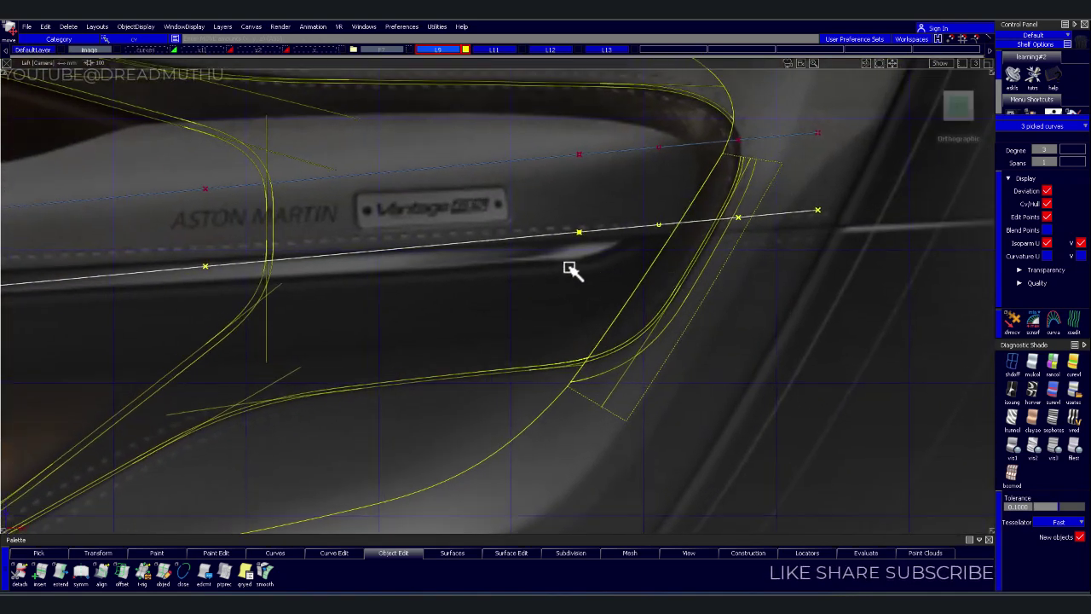
Lower the front end of the green cross curve at the armrest's front
left_click(576, 232)
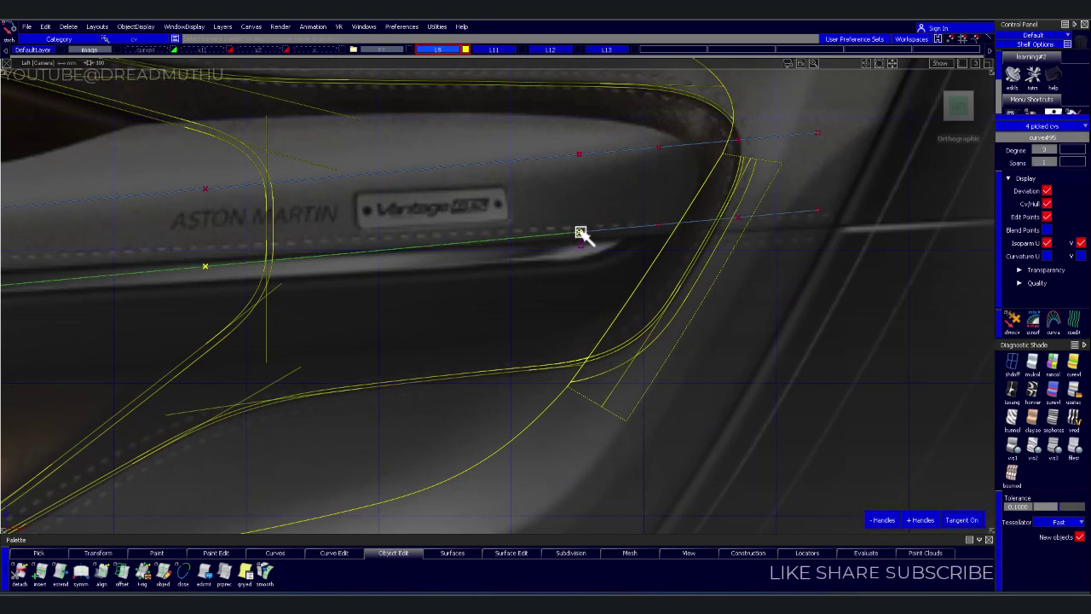
mouse_move(584, 232)
left_mouse_down()
mouse_move(602, 183)
mouse_move(617, 220)
left_mouse_up()
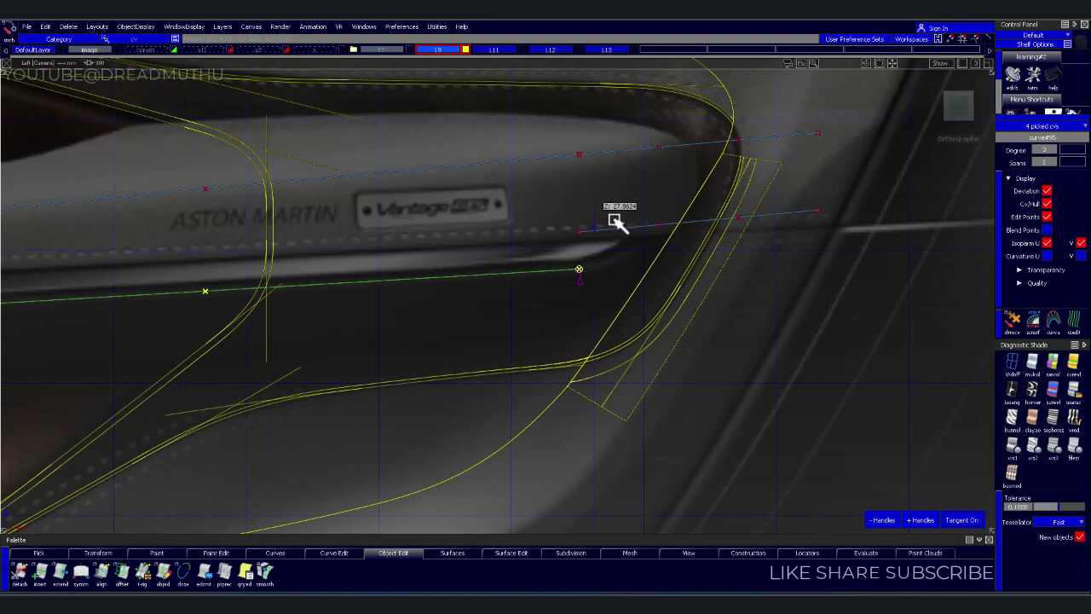
right_click_drag(619, 217, 443, 258, "alt+shift")
middle_click_drag(443, 259, 762, 243, "alt+shift")
right_click_drag(762, 244, 762, 270, "alt+shift")
middle_click_drag(762, 270, 316, 256, "alt+shift")
right_click_drag(603, 296, 585, 316, "alt+shift")
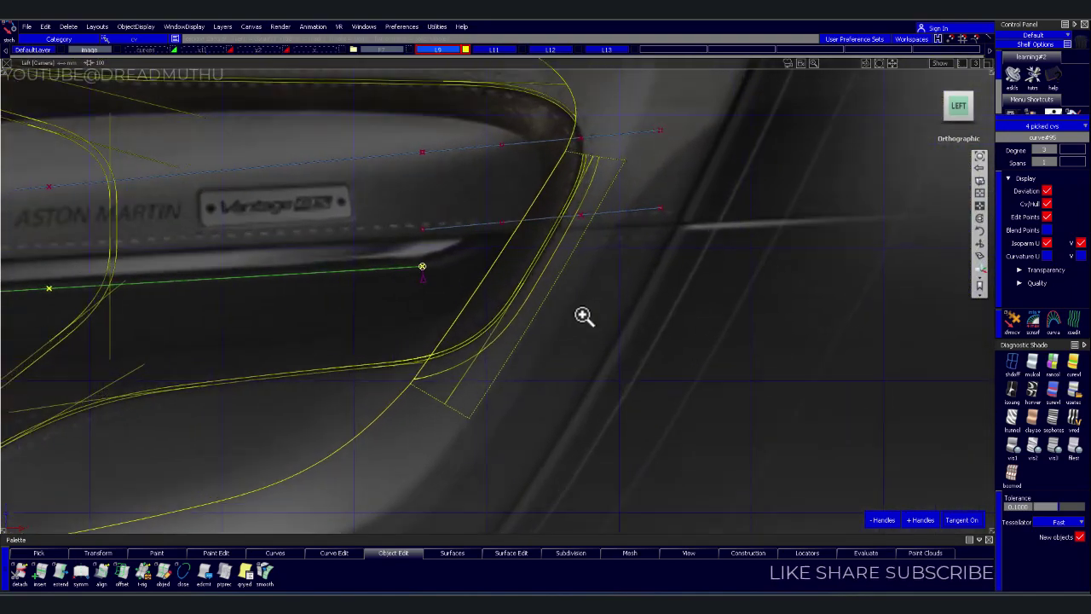
middle_click_drag(585, 316, 446, 227, "alt+shift")
Pick the cross curve's four CVs and flatten it into a level line, then view it in perspective
left_click_drag(472, 275, 475, 272)
right_click_drag(629, 246, 694, 251, "alt+shift")
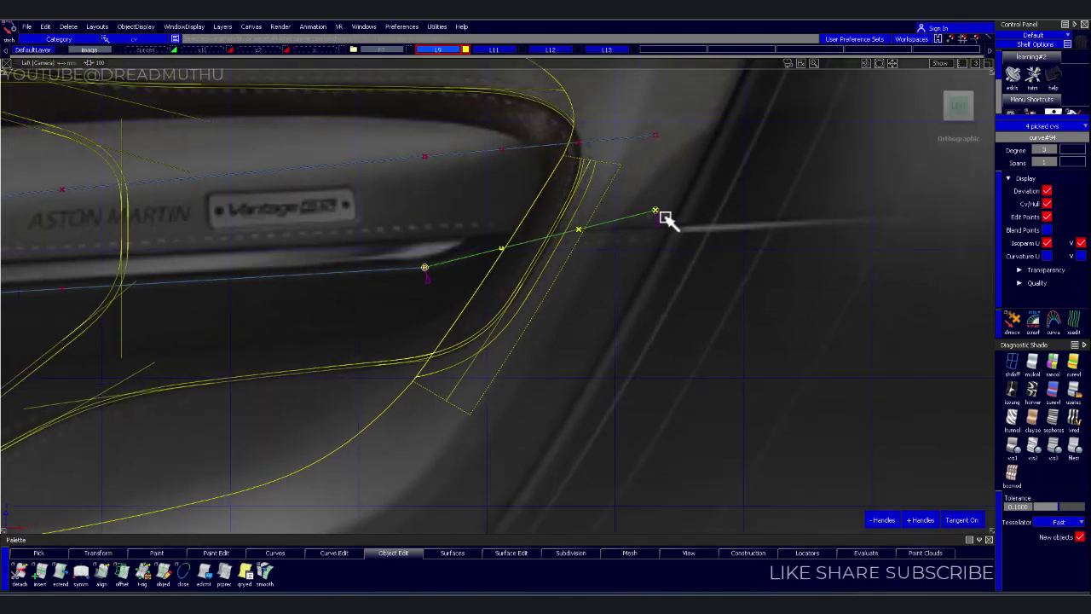
left_click(653, 211)
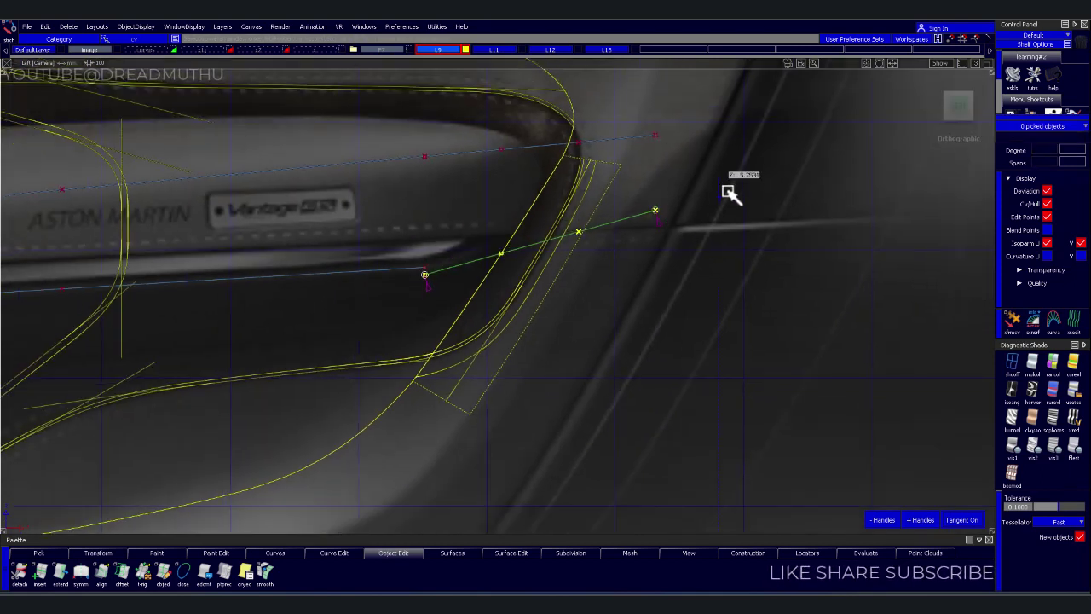
left_click(658, 211)
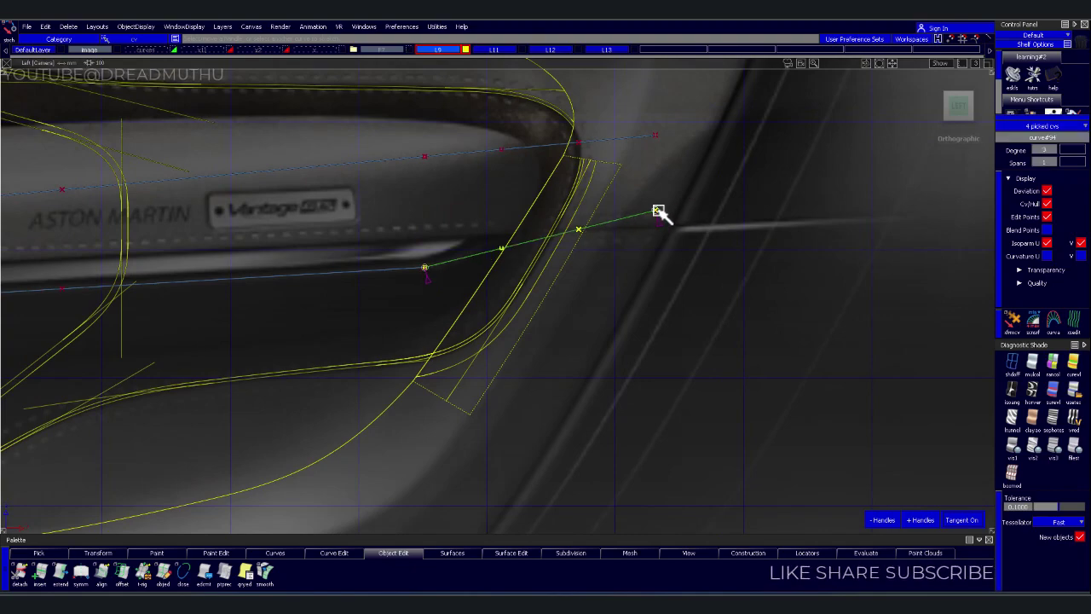
left_click_drag(724, 213, 725, 252)
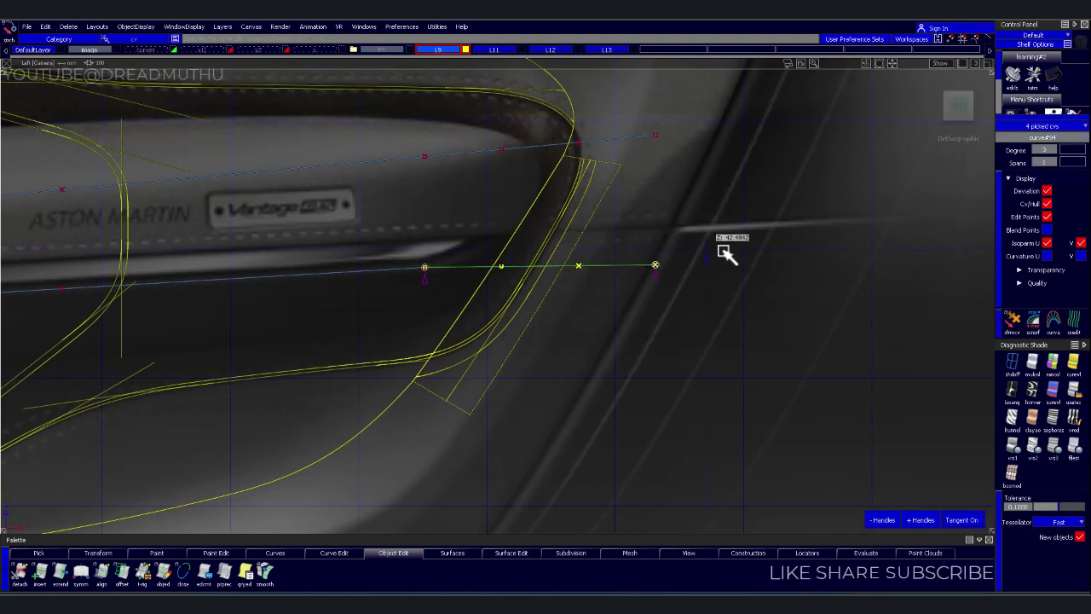
right_click_drag(764, 258, 638, 321, "alt+shift")
mouse_move(639, 321)
left_mouse_down("alt+shift")
mouse_move(674, 404)
mouse_move(650, 395)
mouse_move(665, 362)
mouse_move(574, 359)
mouse_move(709, 365)
mouse_move(536, 316)
mouse_move(594, 358)
mouse_move(463, 312)
mouse_move(543, 322)
left_mouse_up("alt+shift")
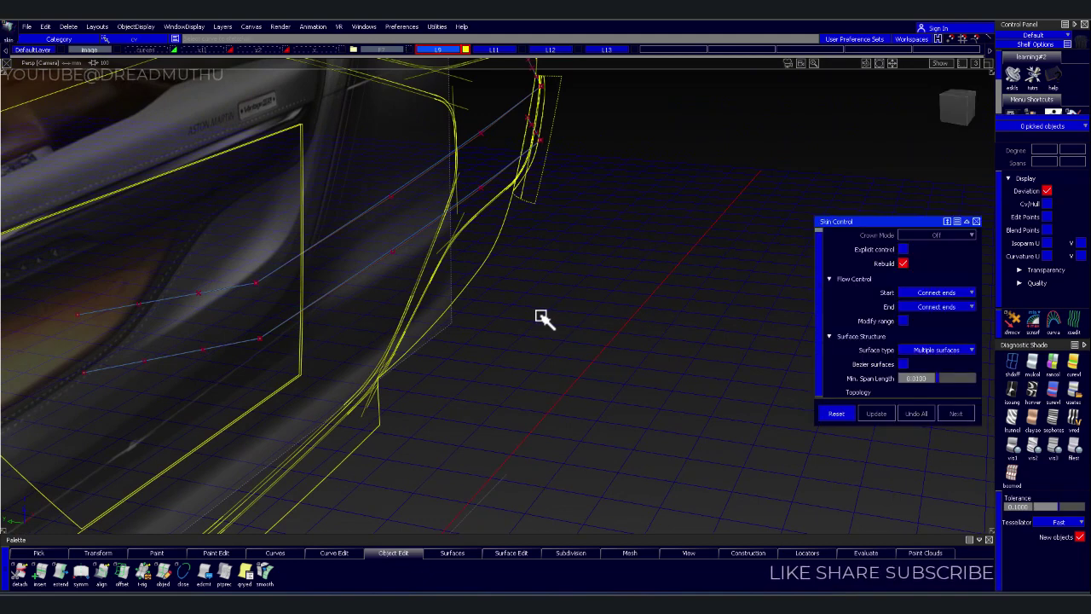
Skin the upper and lower armrest curves with a slight Proportional crown
left_click(384, 204)
left_click(373, 266)
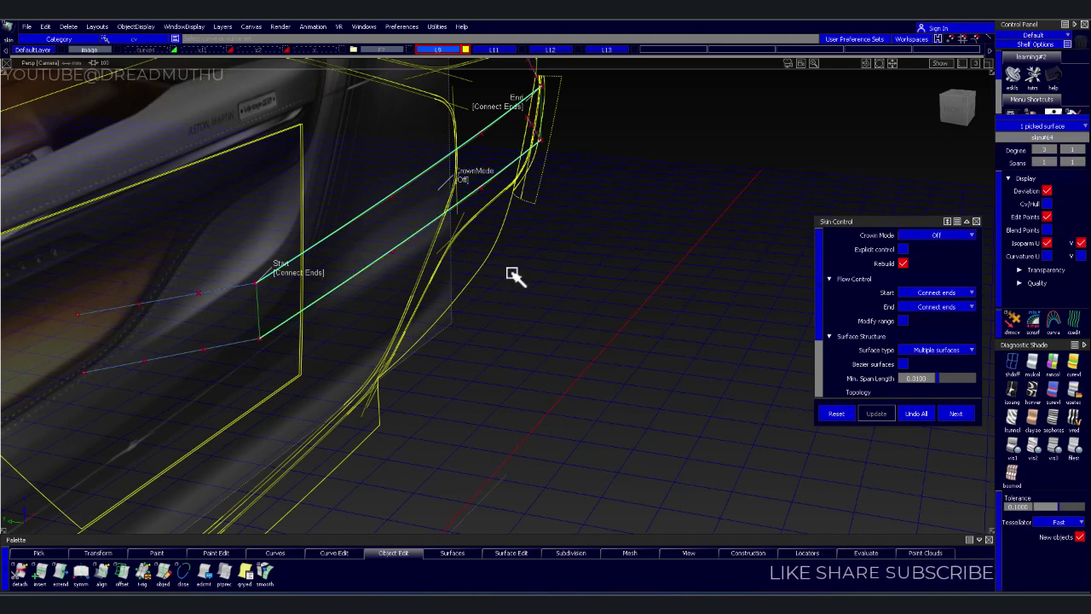
left_click_drag(501, 278, 609, 244, "alt+shift")
left_click(419, 196)
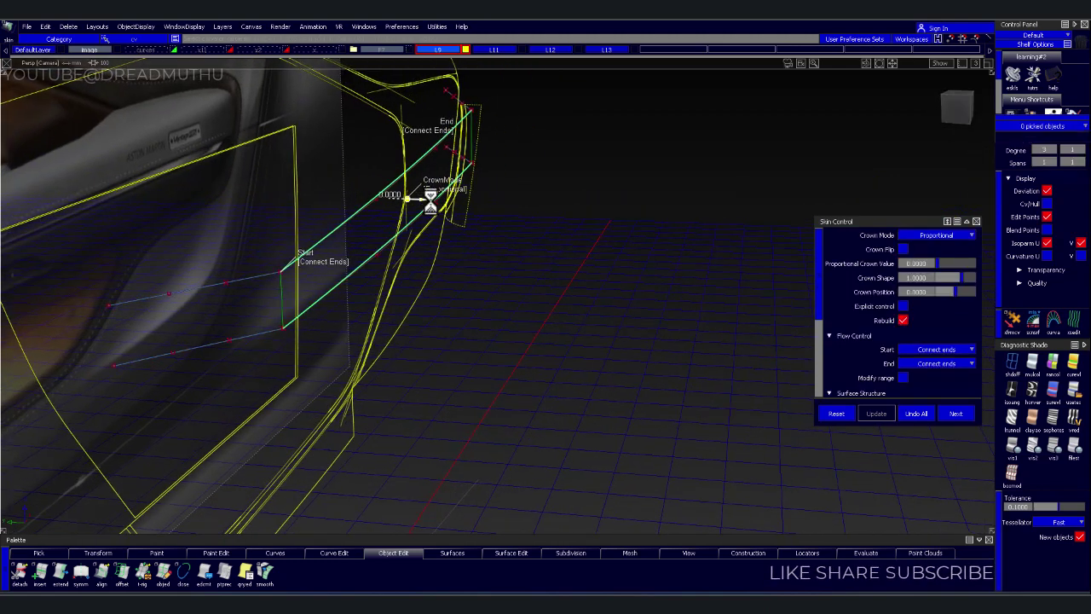
left_click_drag(460, 209, 517, 235)
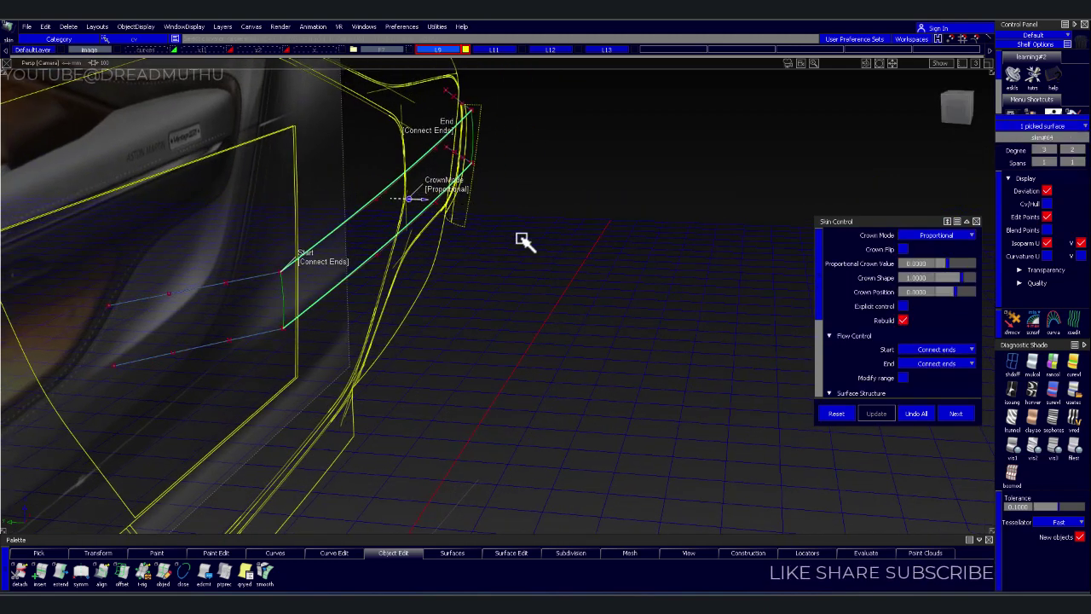
left_click(475, 276)
mouse_move(477, 310)
left_mouse_down("alt+shift")
mouse_move(516, 317)
mouse_move(494, 336)
left_mouse_up("alt+shift")
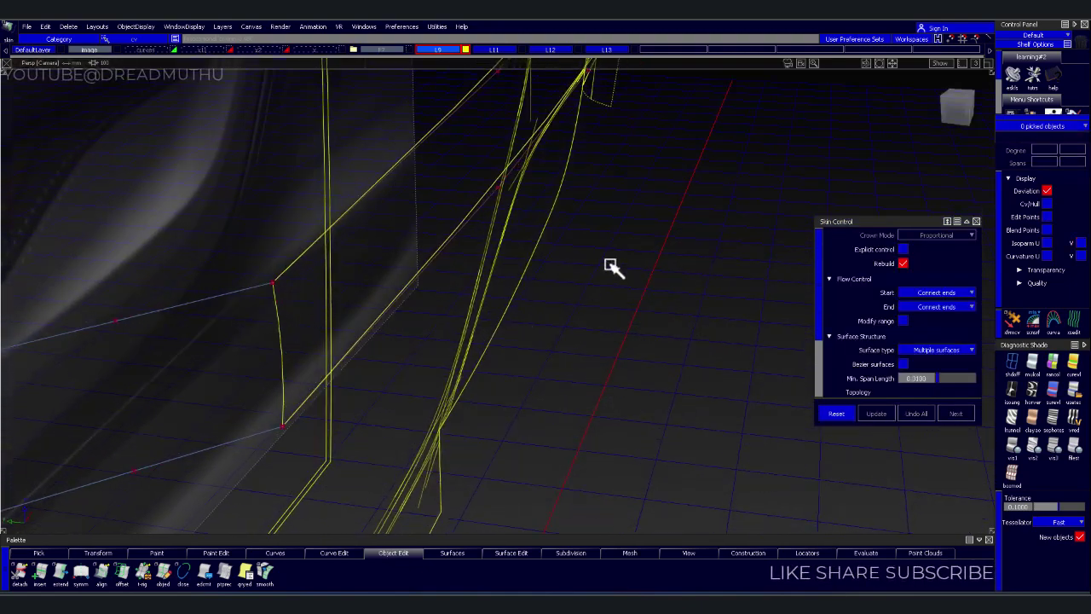
Build a birail end cap from the short end curve and its two rail curves
key("r")
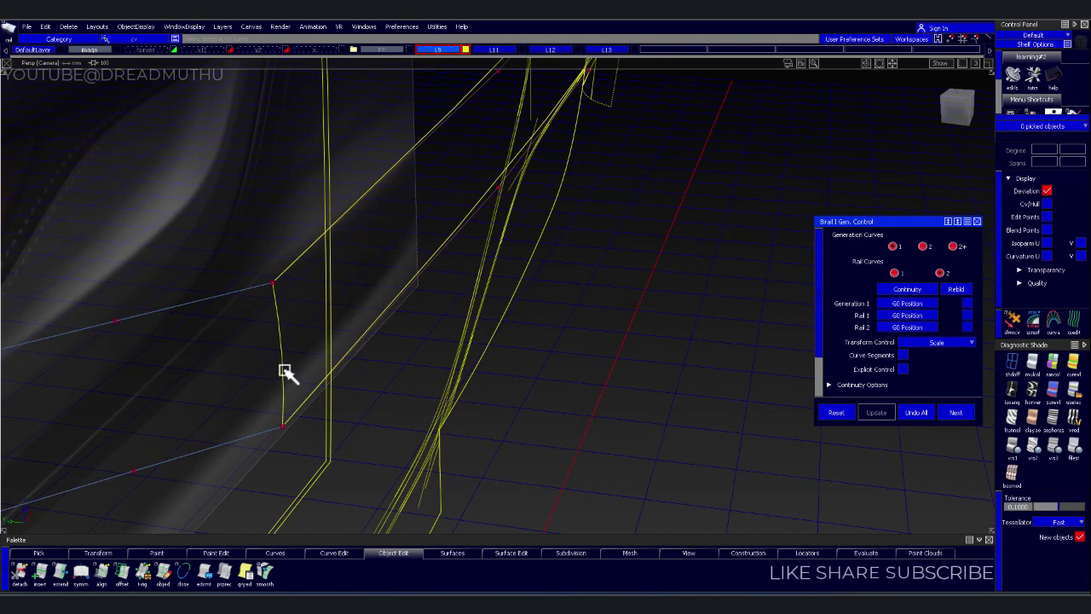
left_click(277, 353)
left_click(187, 307)
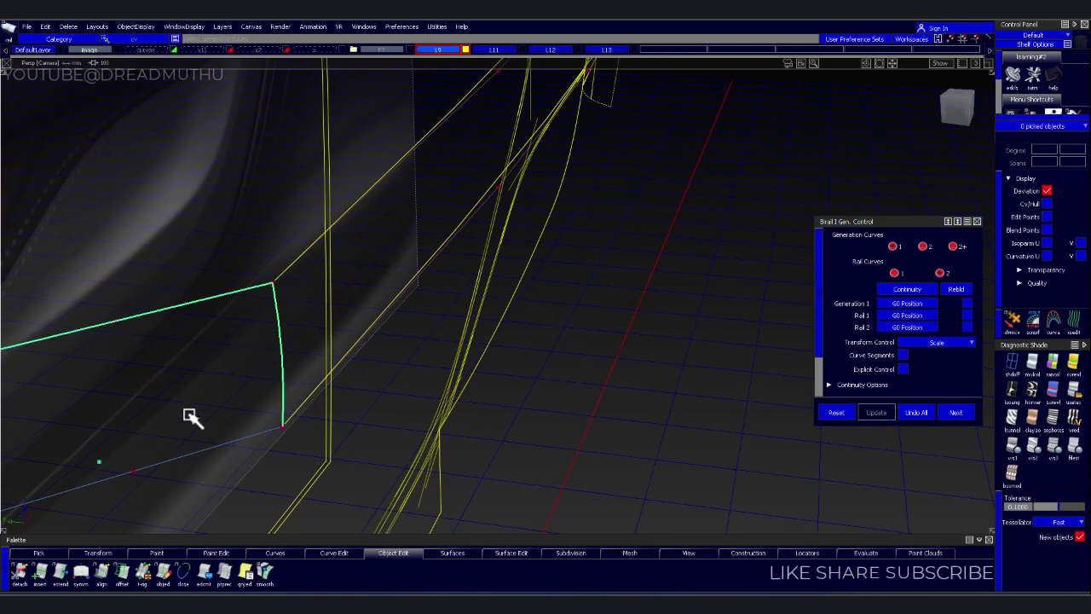
left_click(185, 456)
mouse_move(523, 455)
left_mouse_down("alt+shift")
mouse_move(364, 447)
mouse_move(495, 383)
mouse_move(9, 438)
mouse_move(482, 231)
mouse_move(477, 265)
mouse_move(560, 327)
mouse_move(536, 333)
left_mouse_up("alt+shift")
Build a second birail surface for the angled trim strip beside the end
left_click(179, 354)
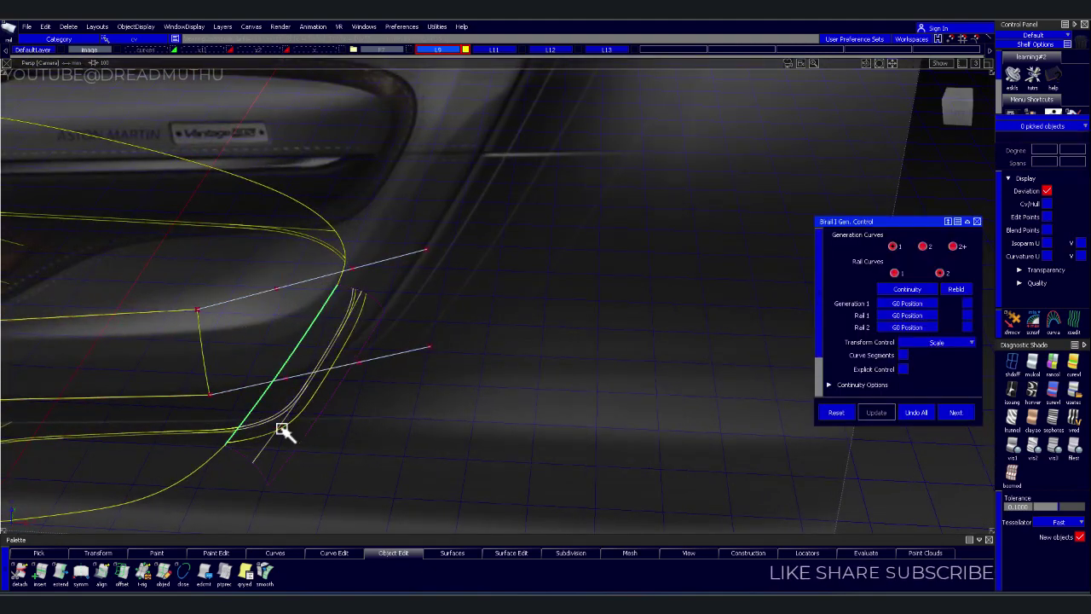
left_click(464, 396)
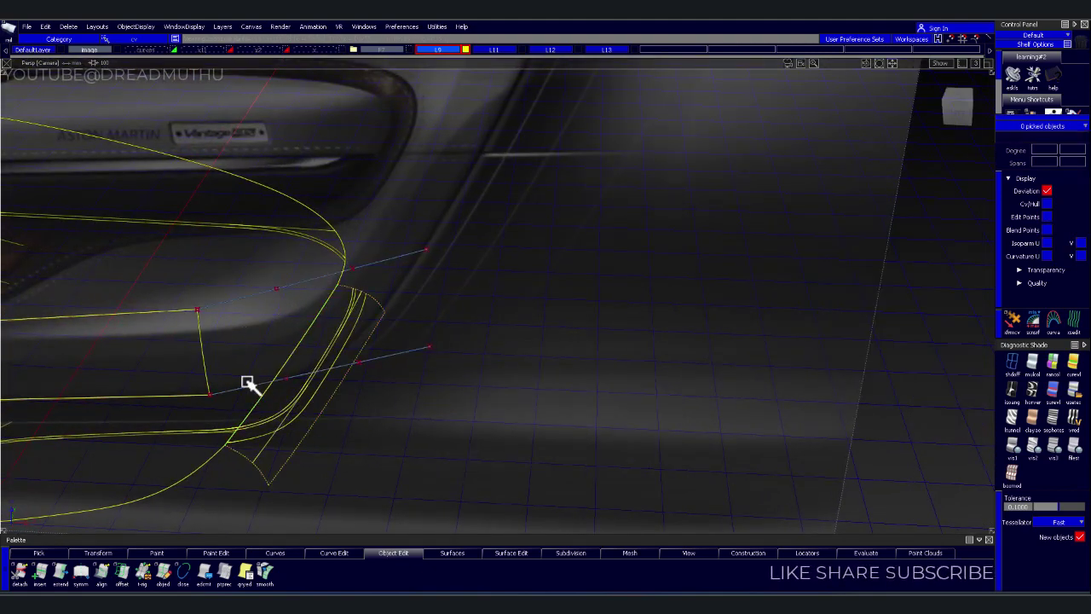
left_click(192, 341)
left_click(243, 385)
left_click_drag(533, 383, 613, 404, "alt+shift")
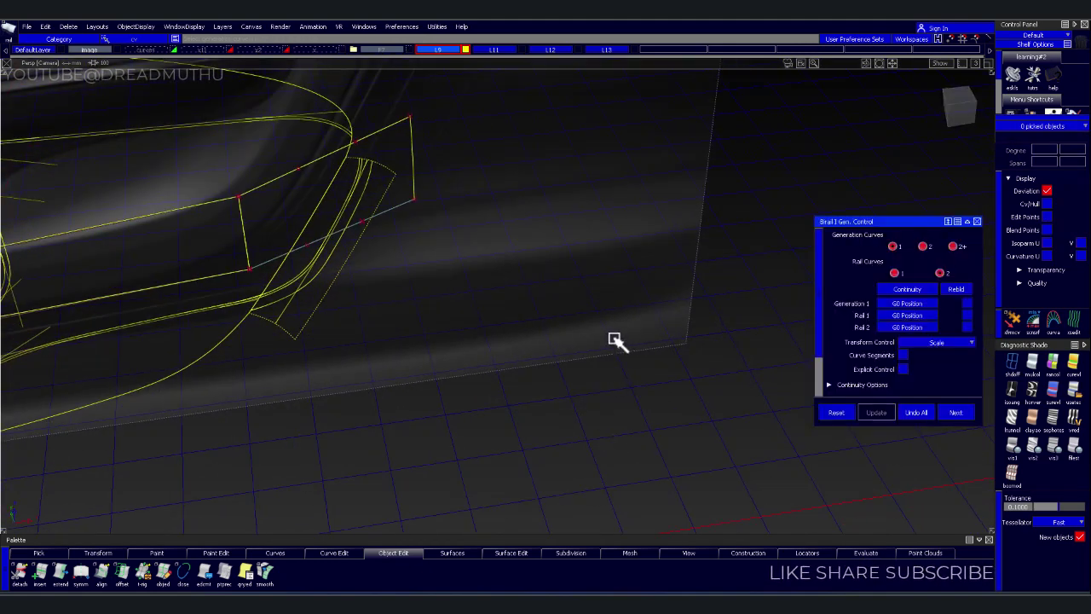
Inspect the shaded birail surfaces, then return to the side view with shading off
left_click_drag(613, 319, 543, 304, "alt+shift")
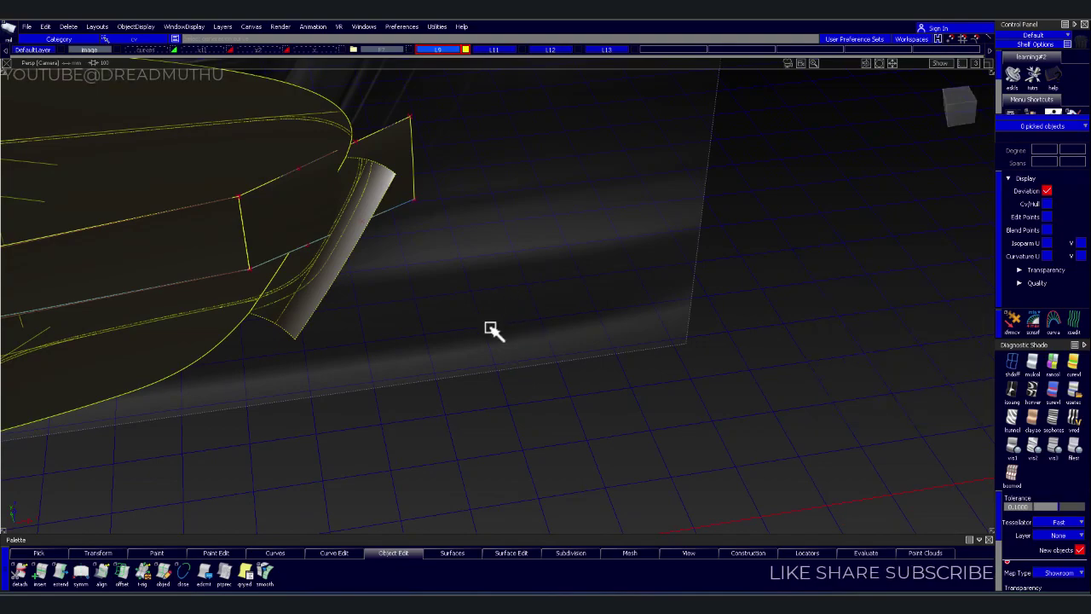
mouse_move(461, 281)
left_mouse_down("alt+shift")
mouse_move(377, 181)
mouse_move(497, 268)
mouse_move(750, 270)
mouse_move(852, 222)
left_mouse_up("alt+shift")
left_click(960, 107)
mouse_move(675, 332)
right_mouse_down("alt+shift")
mouse_move(755, 305)
mouse_move(665, 308)
mouse_move(702, 347)
right_mouse_up("alt+shift")
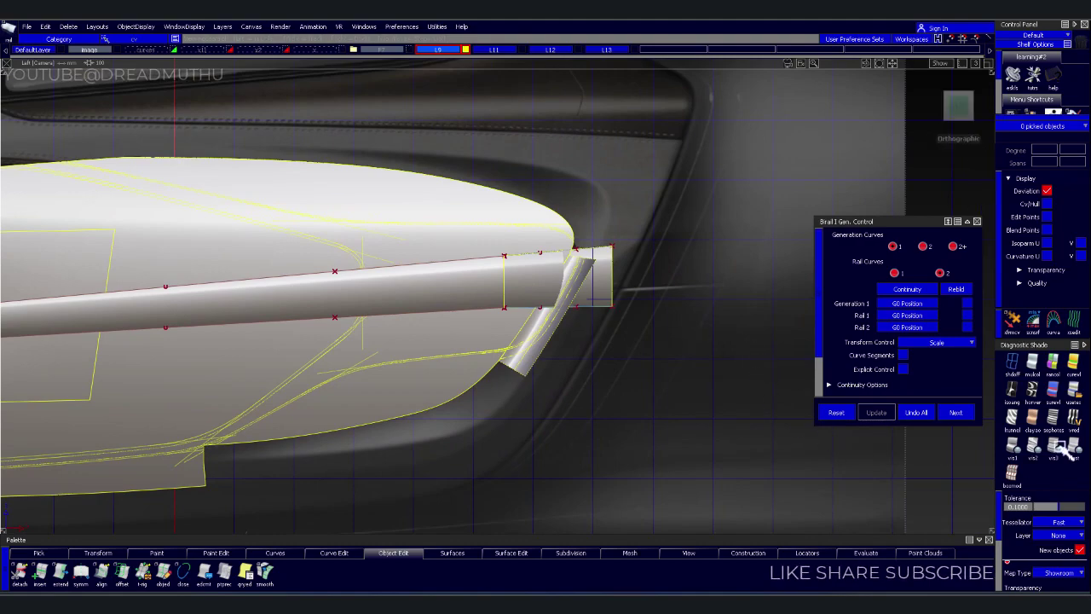
left_click(1014, 363)
mouse_move(626, 361)
right_mouse_down("alt+shift")
mouse_move(694, 329)
mouse_move(462, 353)
mouse_move(589, 338)
mouse_move(531, 319)
mouse_move(494, 251)
mouse_move(536, 243)
mouse_move(517, 302)
mouse_move(548, 288)
right_mouse_up("alt+shift")
mouse_move(549, 288)
middle_mouse_down("alt+shift")
mouse_move(779, 310)
mouse_move(389, 312)
middle_mouse_up("alt+shift")
mouse_move(389, 312)
right_mouse_down("alt+shift")
mouse_move(428, 324)
mouse_move(383, 322)
mouse_move(515, 317)
right_mouse_up("alt+shift")
mouse_move(514, 317)
middle_mouse_down("alt+shift")
mouse_move(500, 317)
mouse_move(568, 304)
mouse_move(658, 316)
mouse_move(422, 318)
middle_mouse_up("alt+shift")
mouse_move(422, 318)
right_mouse_down("alt+shift")
mouse_move(468, 298)
mouse_move(555, 316)
right_mouse_up("alt+shift")
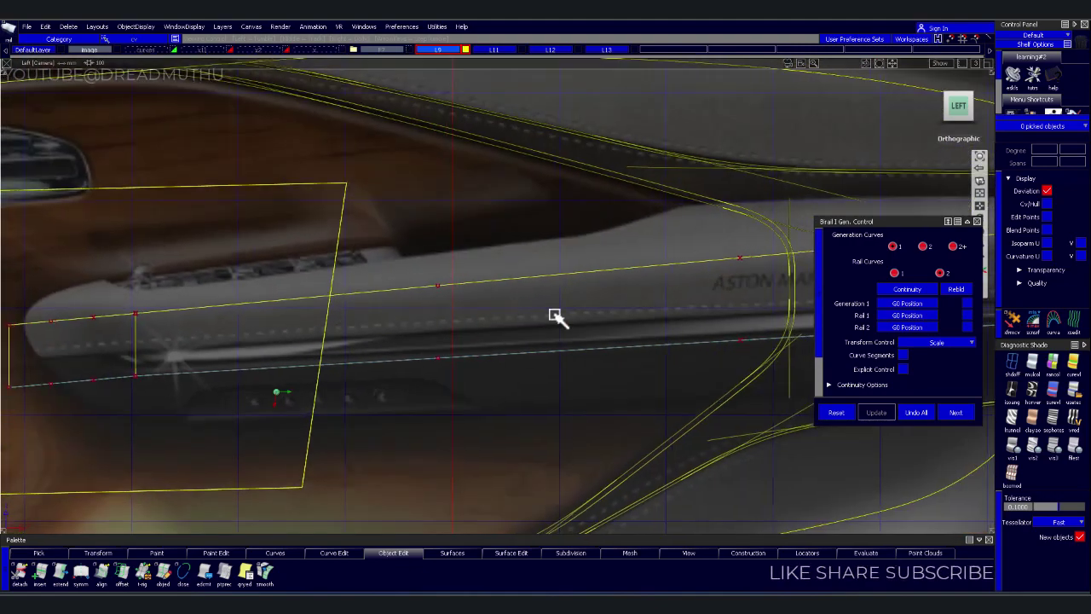
middle_click_drag(555, 317, 317, 317, "alt+shift")
right_click_drag(316, 316, 475, 292, "alt+shift")
middle_click_drag(475, 293, 466, 292, "alt+shift")
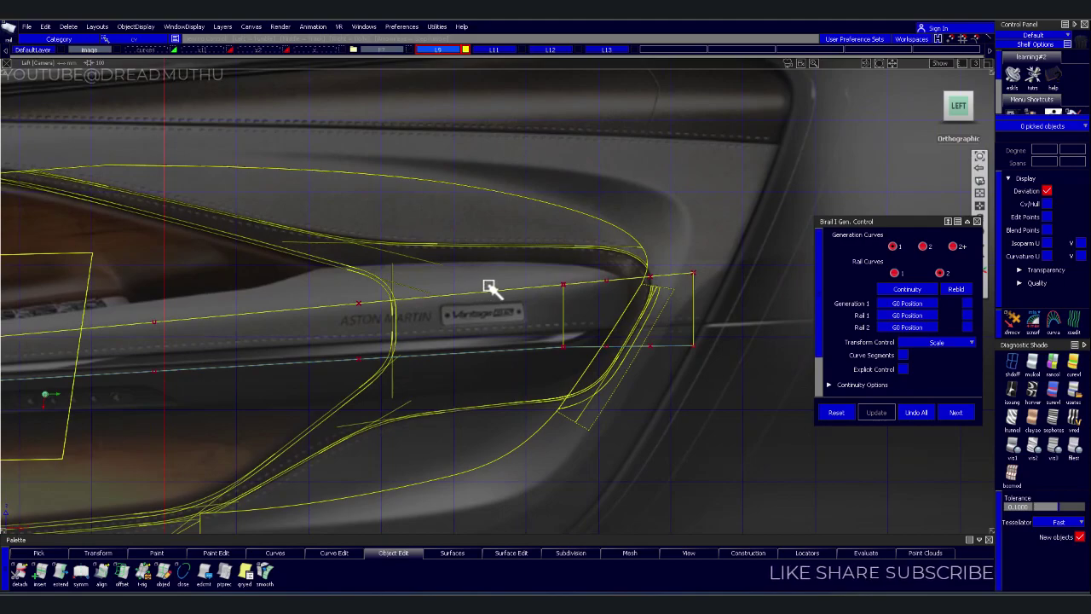
mouse_move(584, 271)
right_mouse_down("alt+shift")
mouse_move(397, 324)
mouse_move(458, 268)
right_mouse_up("alt+shift")
left_click_drag(458, 267, 691, 324, "alt+shift")
mouse_move(692, 324)
right_mouse_down("alt+shift")
mouse_move(571, 306)
mouse_move(557, 261)
right_mouse_up("alt+shift")
mouse_move(558, 261)
left_mouse_down("alt+shift")
mouse_move(520, 295)
mouse_move(483, 361)
left_mouse_up("alt+shift")
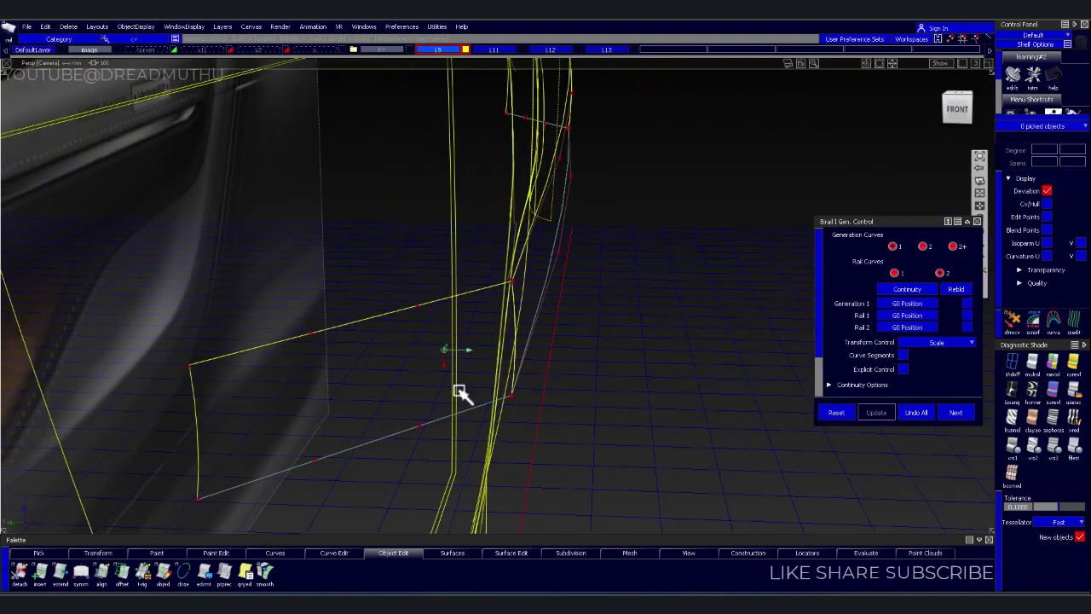
left_click(454, 554)
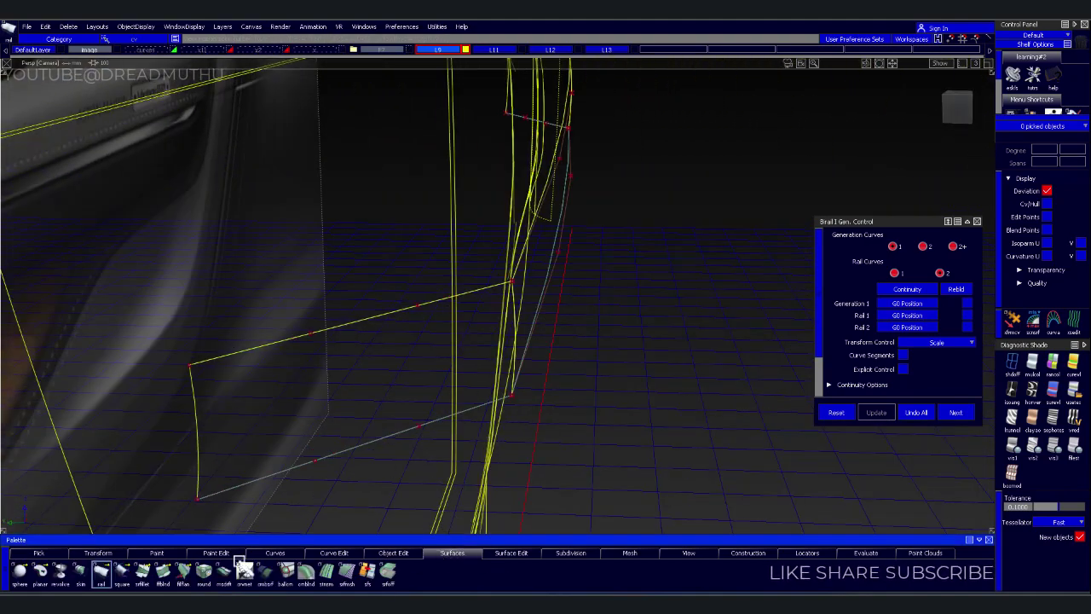
Draft a surface from the armrest's top curve at -5.0038° and lengthen it to 210.8995
left_click(224, 573)
left_click_drag(665, 231, 580, 221, "alt+shift")
left_click(609, 201)
mouse_move(682, 214)
left_mouse_down("alt+shift")
mouse_move(650, 273)
mouse_move(516, 211)
left_mouse_up("alt+shift")
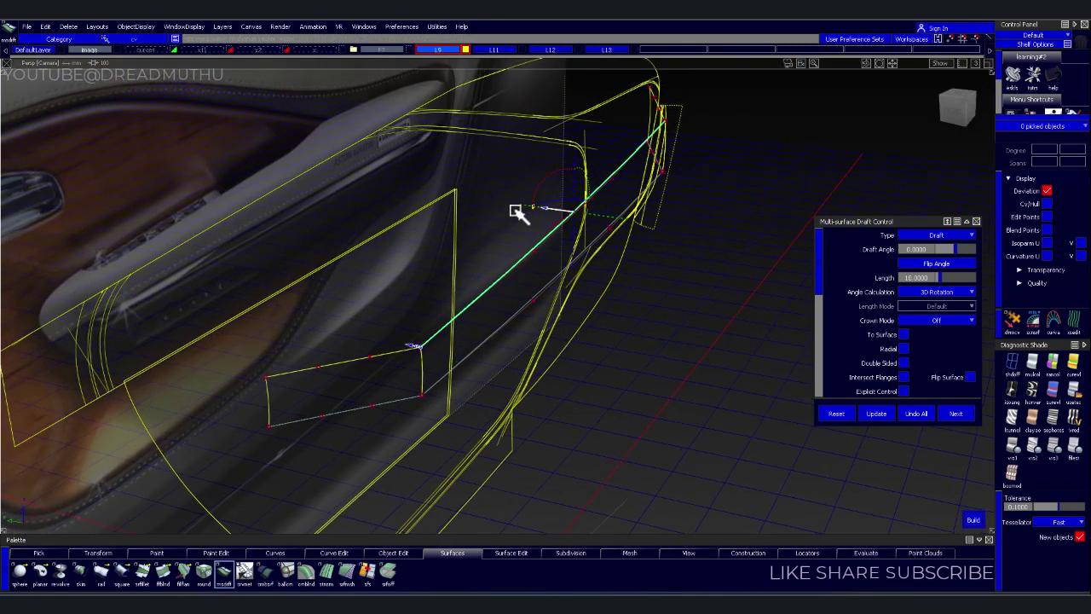
mouse_move(410, 343)
left_mouse_down()
mouse_move(261, 319)
mouse_move(305, 327)
mouse_move(342, 301)
left_mouse_up()
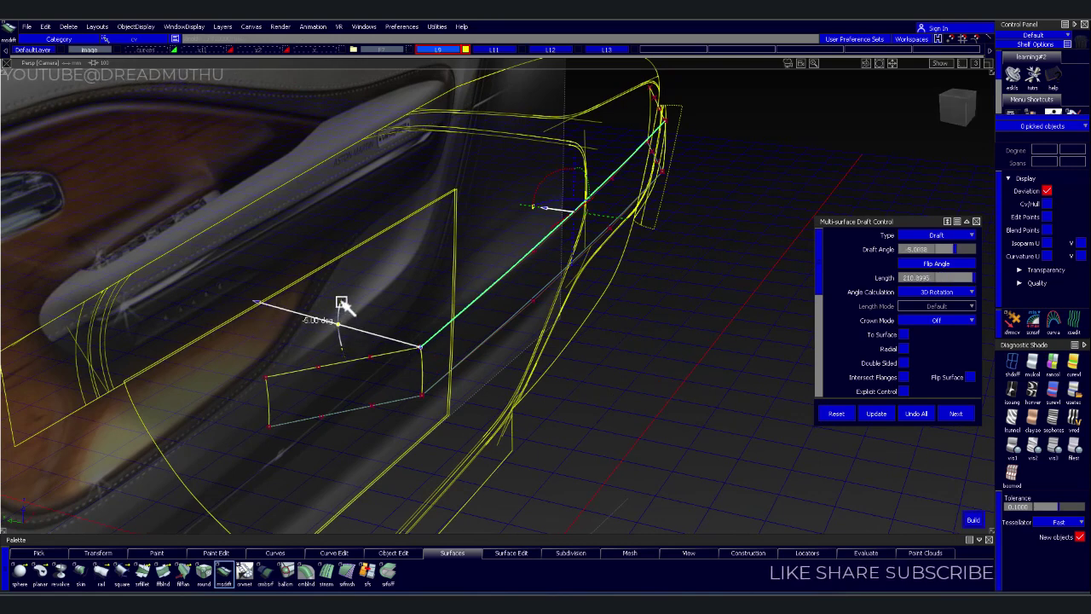
Give the draft a slight Proportional crown and build it
left_click(589, 139)
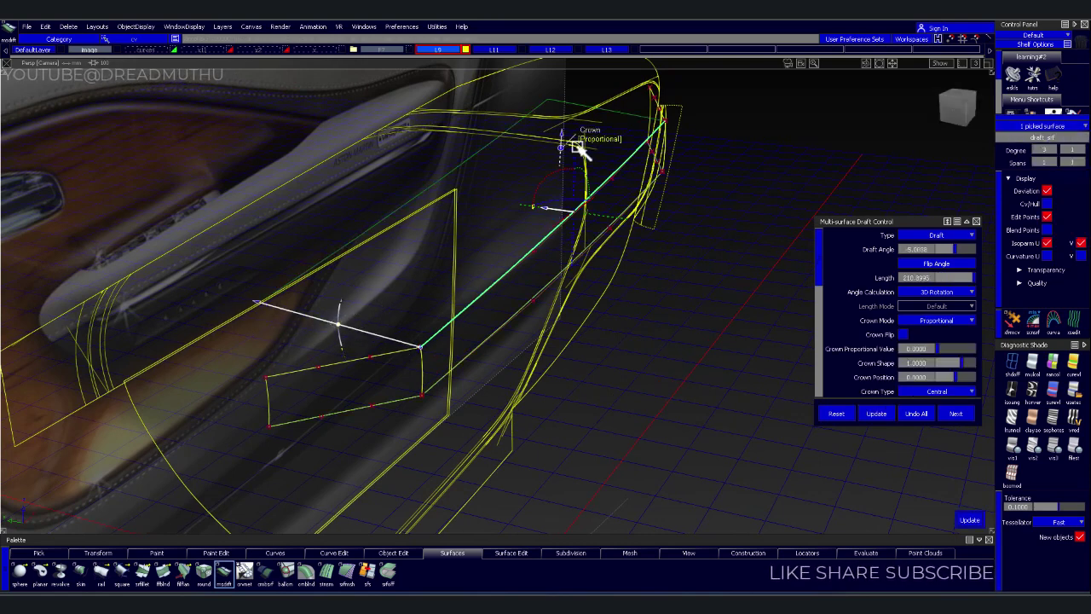
left_click_drag(565, 136, 572, 126)
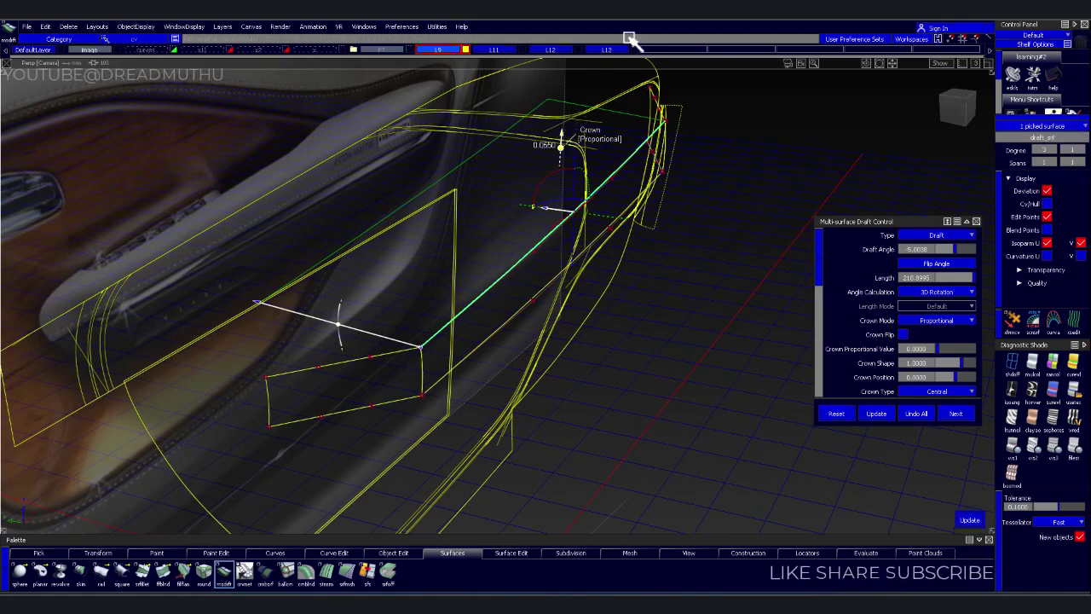
left_click(708, 49)
mouse_move(770, 327)
middle_mouse_down()
mouse_move(733, 272)
mouse_move(767, 293)
mouse_move(688, 288)
mouse_move(628, 319)
mouse_move(533, 186)
middle_mouse_up()
left_click_drag(546, 169, 538, 175)
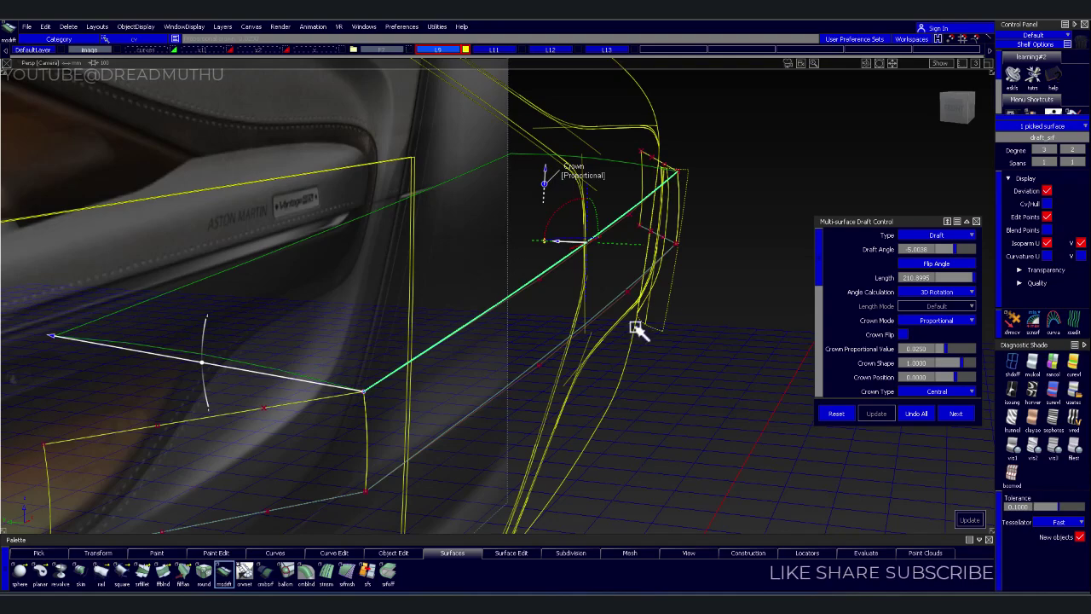
left_click(692, 389)
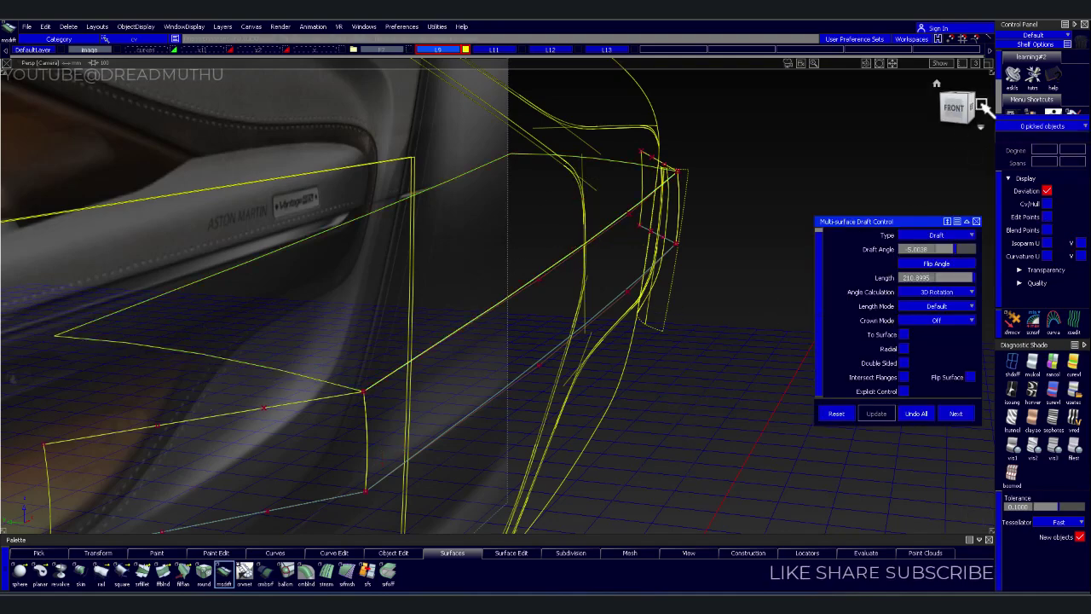
Exit the Multi-surface Draft tool in a zoomed Left view and check the draft wall in perspective
left_click(976, 108)
scroll(746, 223, "up", 3)
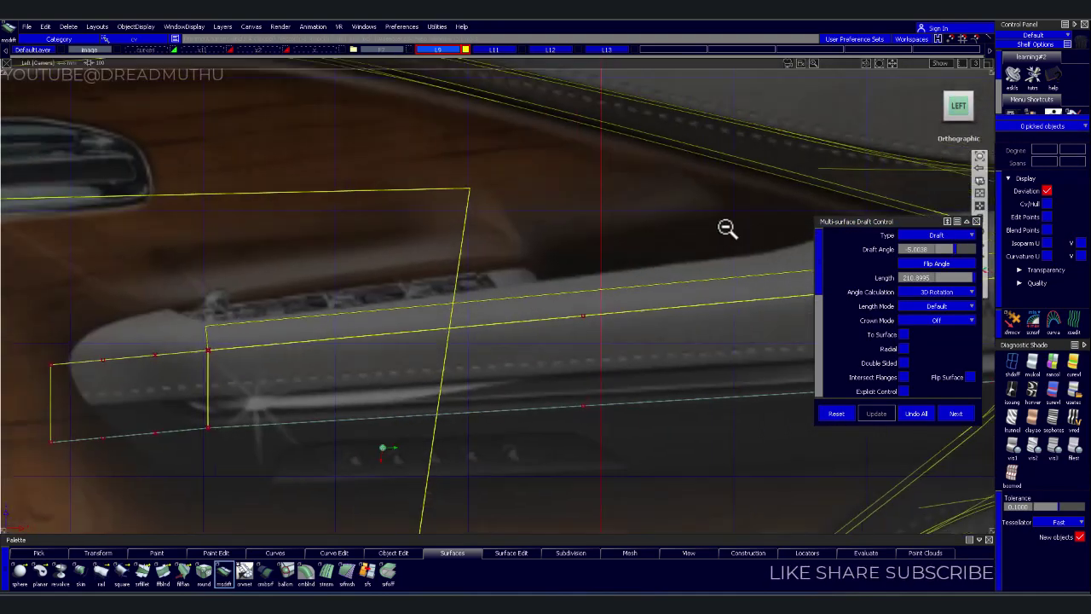
scroll(556, 324, "up", 2)
scroll(571, 317, "up", 1)
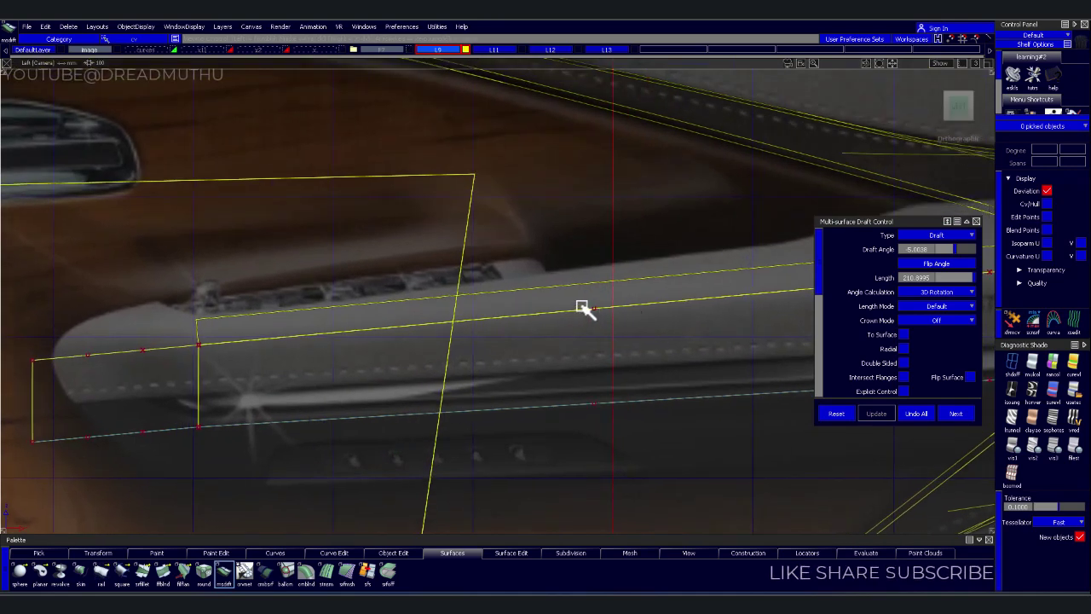
key("Escape")
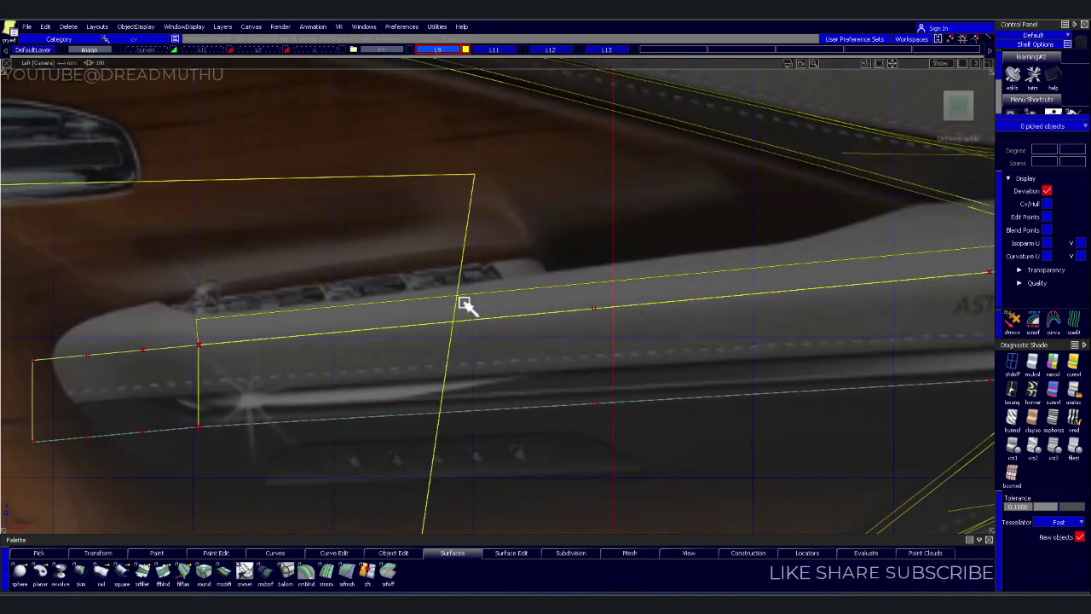
left_click_drag(654, 258, 588, 320, "alt+shift")
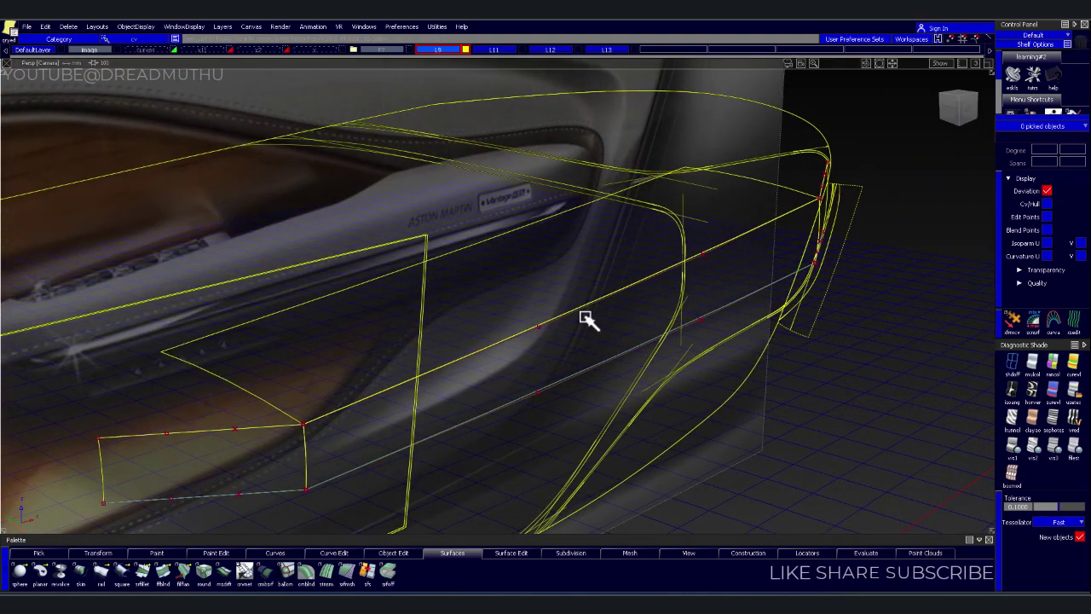
left_click(294, 421)
left_click(980, 116)
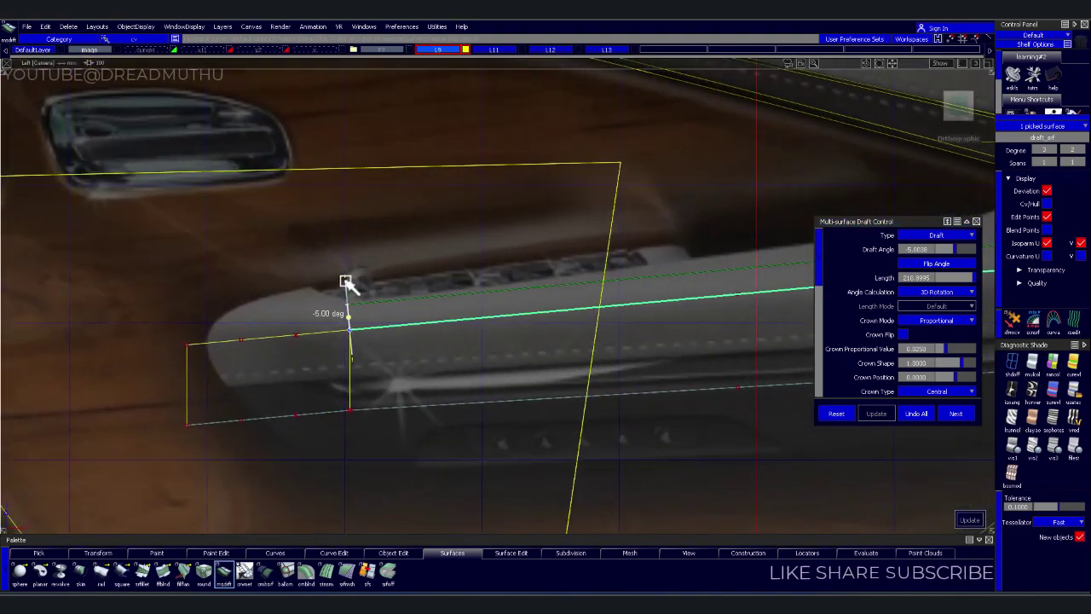
Tilt the draft surface steeper, to a draft angle of about 15.8 degrees
left_click_drag(345, 281, 345, 268)
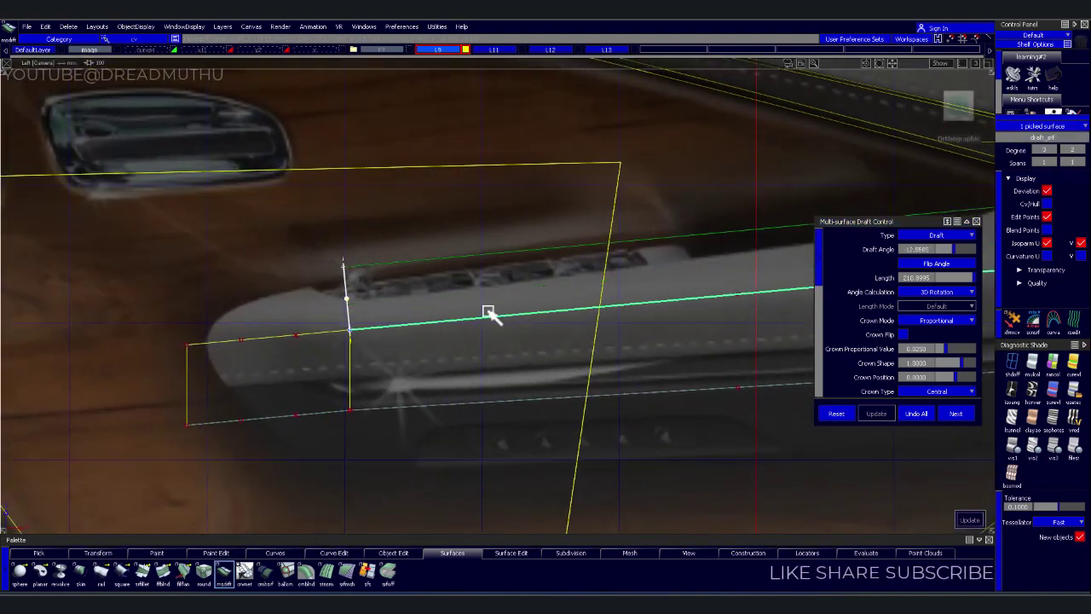
scroll(673, 163, "down", 5)
mouse_move(519, 258)
left_mouse_down("alt+shift")
mouse_move(716, 352)
mouse_move(653, 341)
left_mouse_up("alt+shift")
left_click(983, 109)
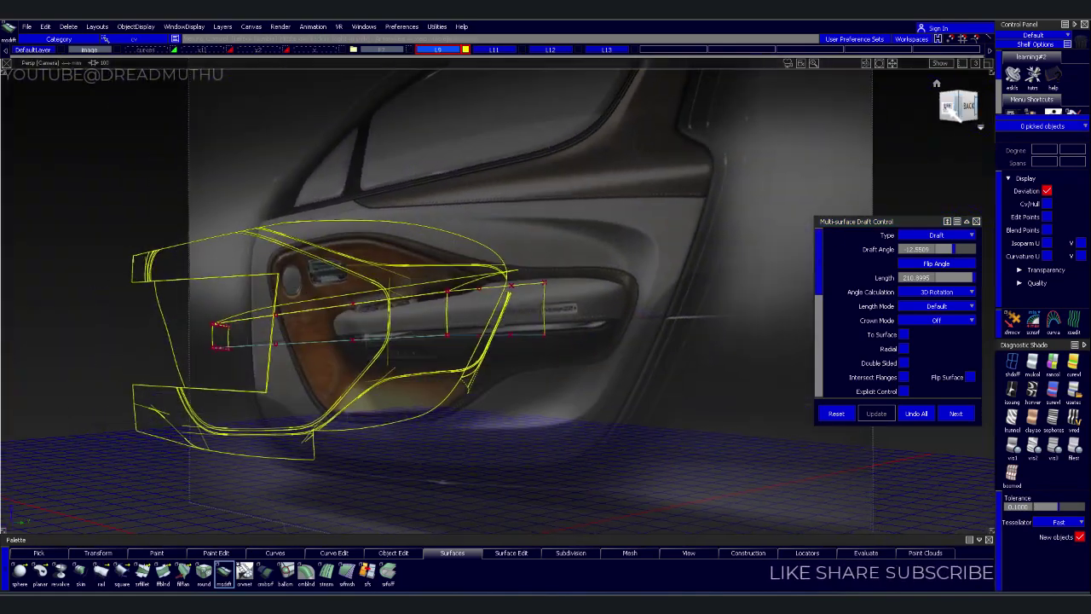
scroll(546, 256, "up", 4)
scroll(552, 270, "up", 2)
scroll(434, 267, "down", 3)
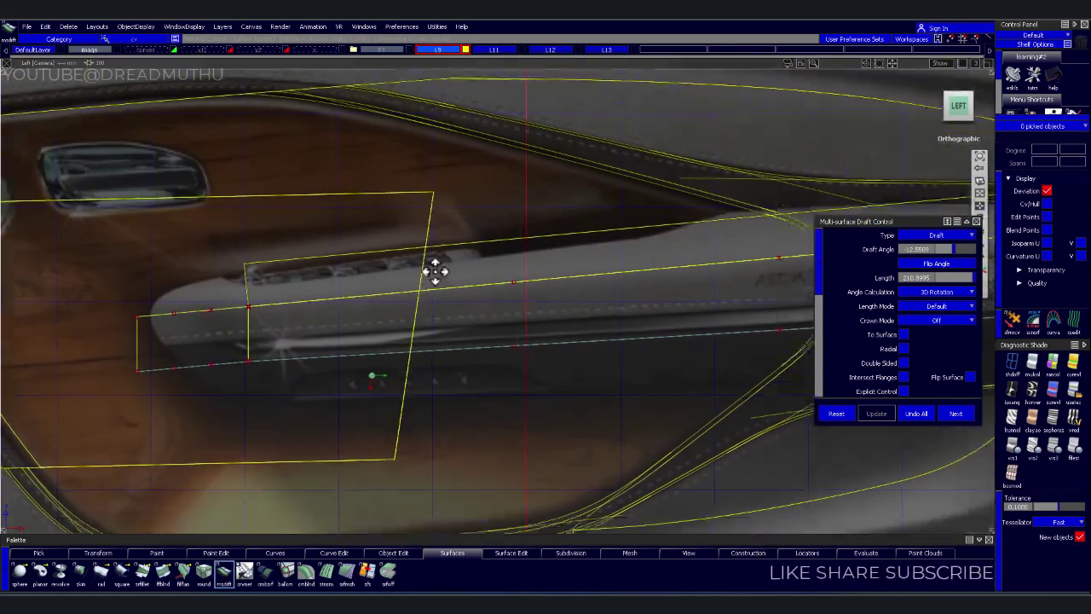
scroll(366, 285, "down", 2)
left_click_drag(381, 307, 677, 324, "alt+shift")
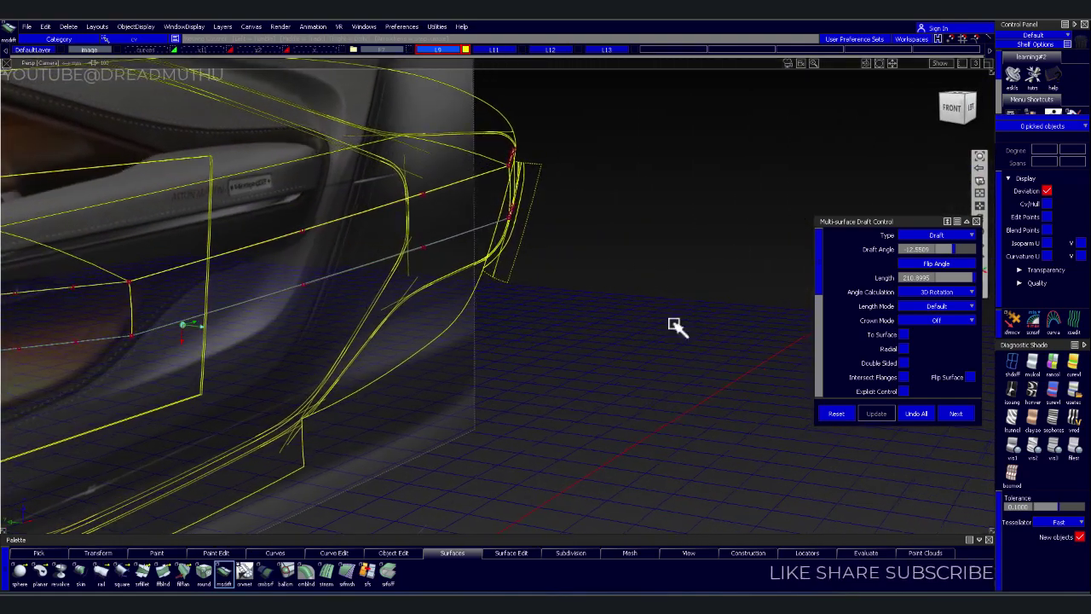
Draft from the armrest's lower edge curve, try Proportional crown, and build the draft wall
left_click(339, 277)
left_click_drag(402, 301, 292, 293, "alt+shift")
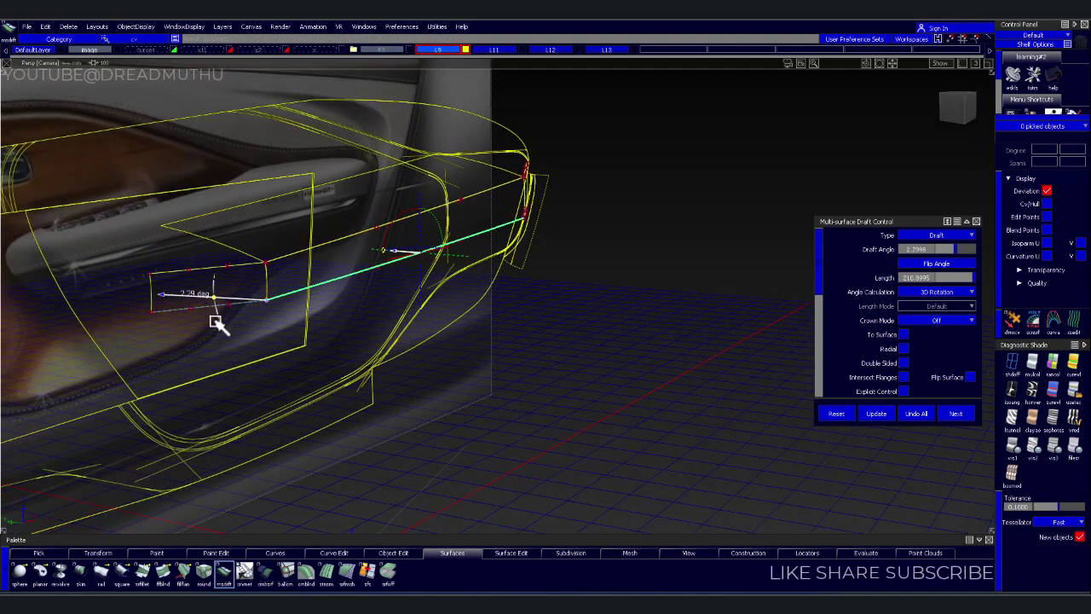
mouse_move(540, 250)
left_mouse_down("alt+shift")
mouse_move(444, 296)
mouse_move(580, 278)
left_mouse_up("alt+shift")
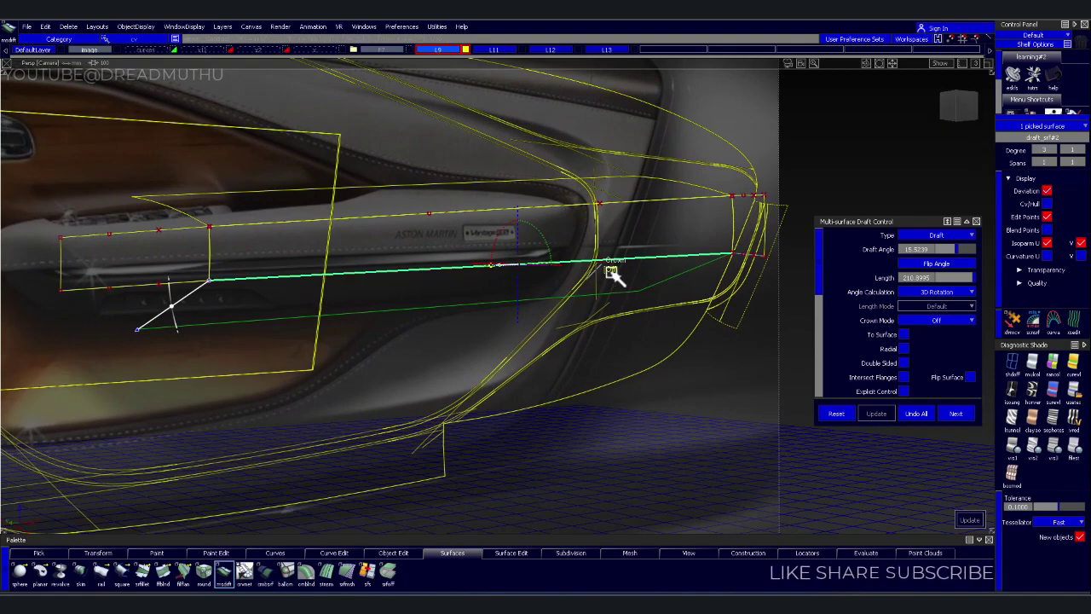
left_click(614, 275)
mouse_move(500, 322)
left_mouse_down("alt+shift")
mouse_move(517, 265)
mouse_move(517, 295)
left_mouse_up("alt+shift")
left_click(511, 279)
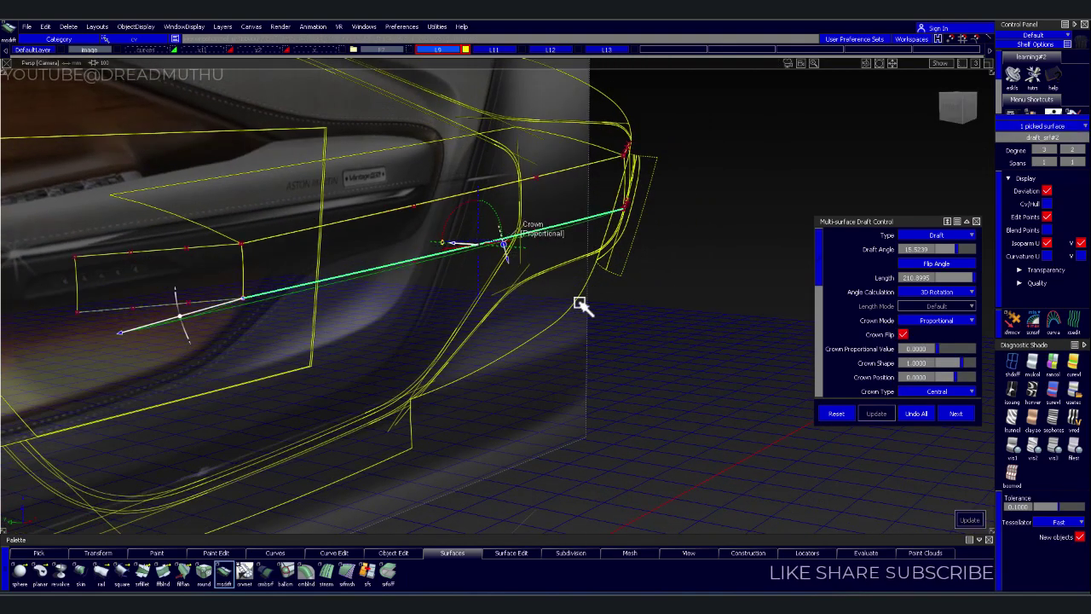
left_click(632, 388)
mouse_move(663, 316)
left_mouse_down("alt+shift")
mouse_move(517, 360)
mouse_move(478, 334)
mouse_move(531, 333)
mouse_move(267, 331)
left_mouse_up("alt+shift")
key("Escape")
Inspect the armrest rail surfaces from several angles, selecting and then clearing them
left_click_drag(246, 266, 250, 251, "alt+shift")
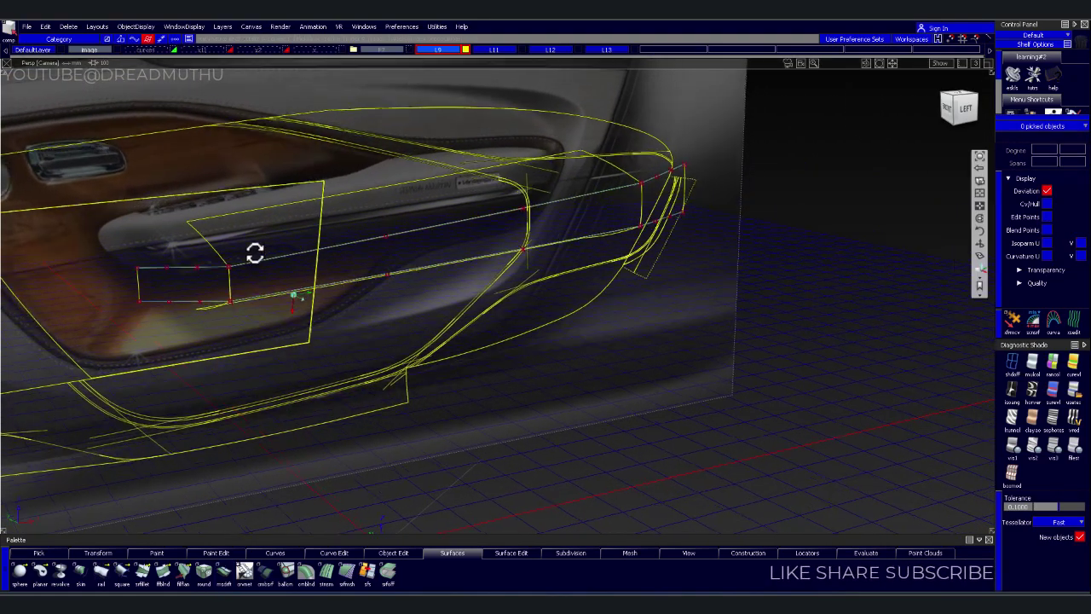
right_click_drag(251, 250, 183, 275, "alt+shift")
left_click(201, 284)
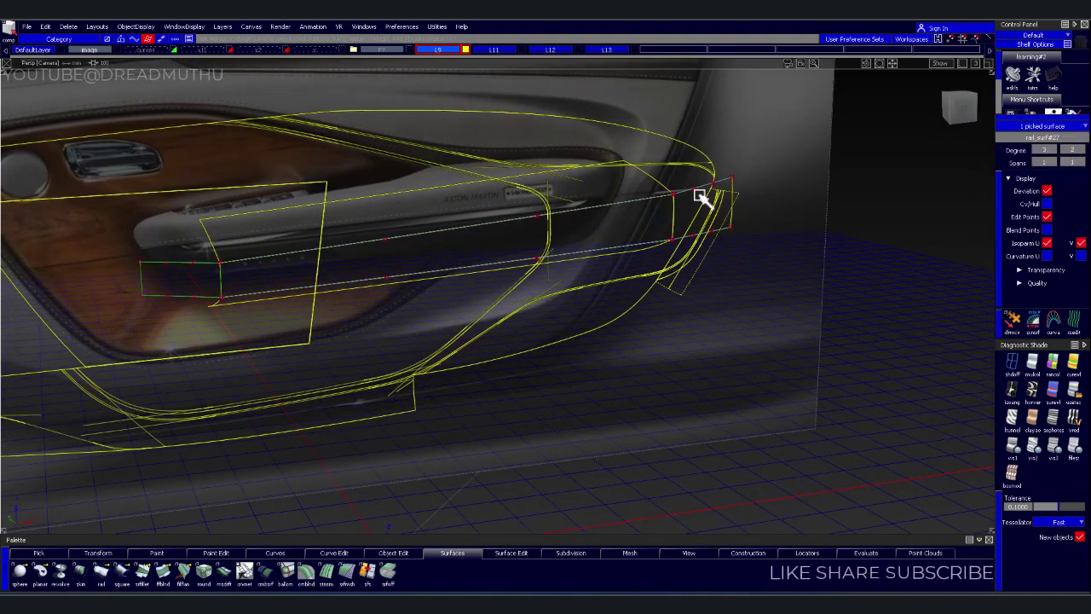
left_click_drag(558, 310, 468, 295, "alt+shift")
mouse_move(429, 218)
left_mouse_down("alt+shift")
mouse_move(486, 237)
mouse_move(497, 225)
mouse_move(440, 244)
left_mouse_up("alt+shift")
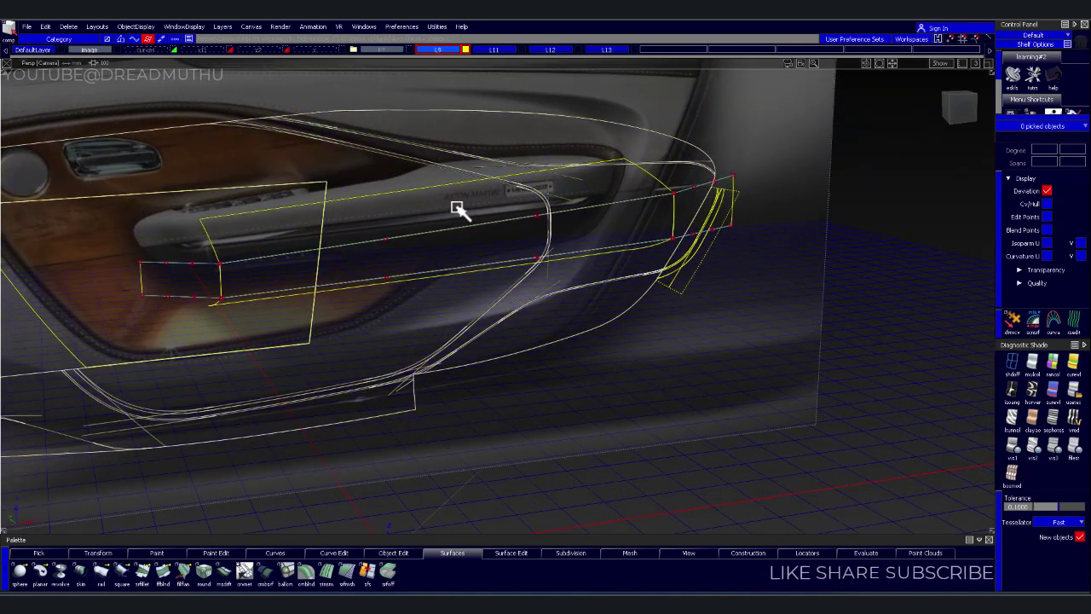
mouse_move(512, 361)
left_mouse_down("alt+shift")
mouse_move(527, 264)
mouse_move(534, 310)
mouse_move(467, 220)
mouse_move(402, 275)
mouse_move(350, 253)
mouse_move(381, 240)
mouse_move(397, 256)
left_mouse_up("alt+shift")
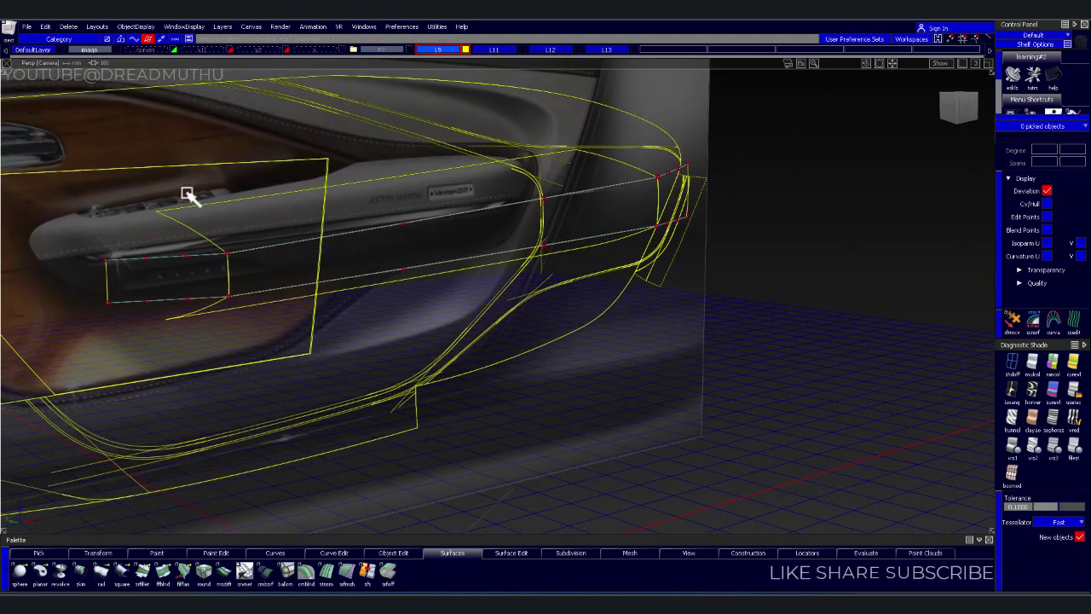
left_click_drag(180, 173, 180, 176)
left_click(249, 351)
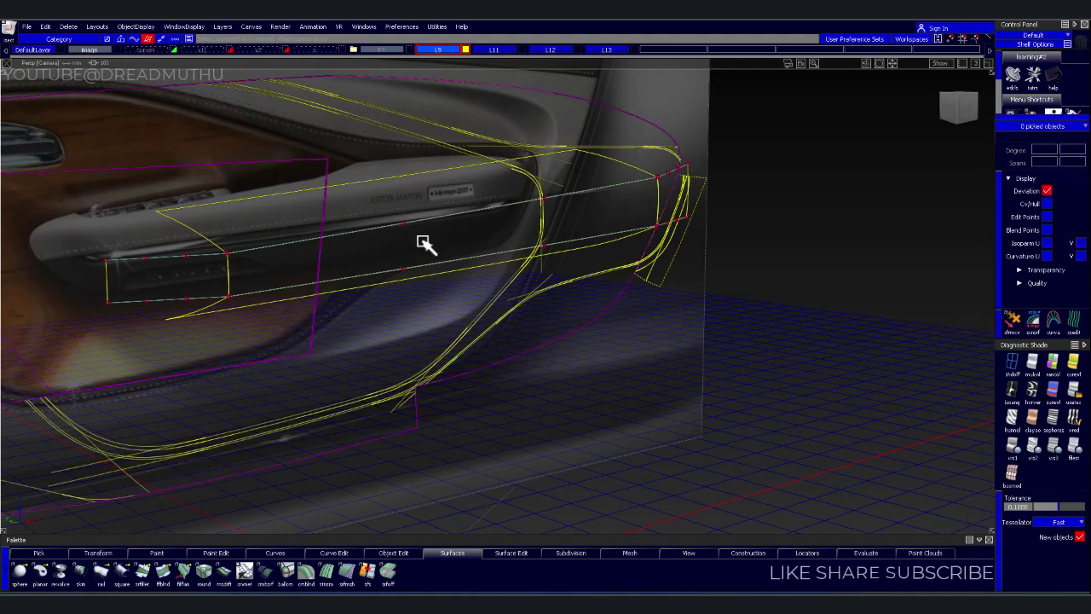
mouse_move(418, 346)
left_mouse_down("alt+shift")
mouse_move(361, 288)
mouse_move(294, 309)
left_mouse_up("alt+shift")
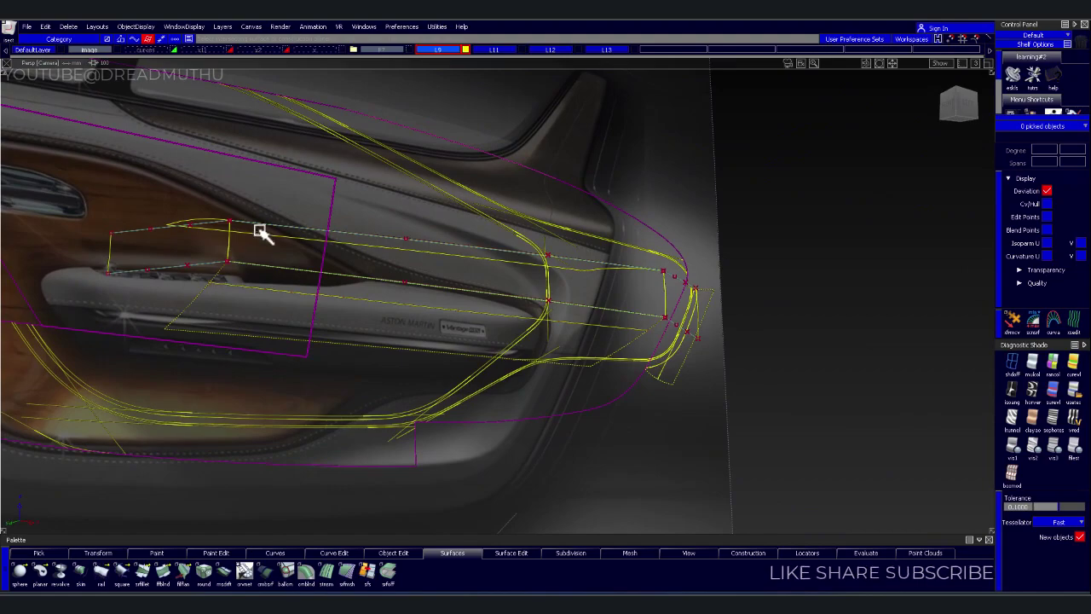
left_click_drag(261, 241, 260, 295, "alt+shift")
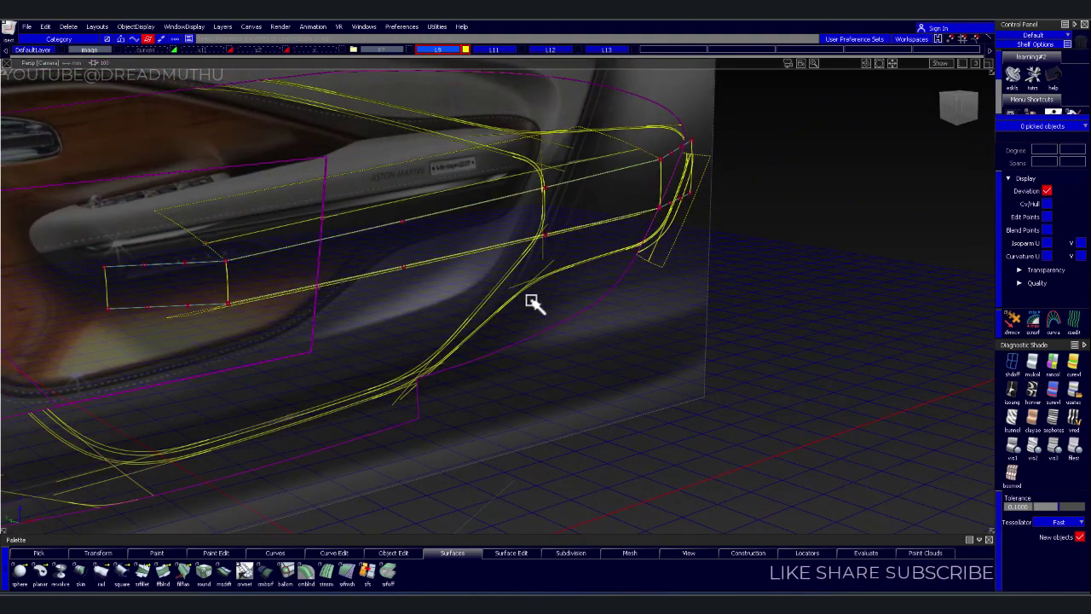
mouse_move(699, 254)
left_mouse_down("alt+shift")
mouse_move(524, 336)
mouse_move(489, 404)
mouse_move(480, 389)
mouse_move(622, 377)
left_mouse_up("alt+shift")
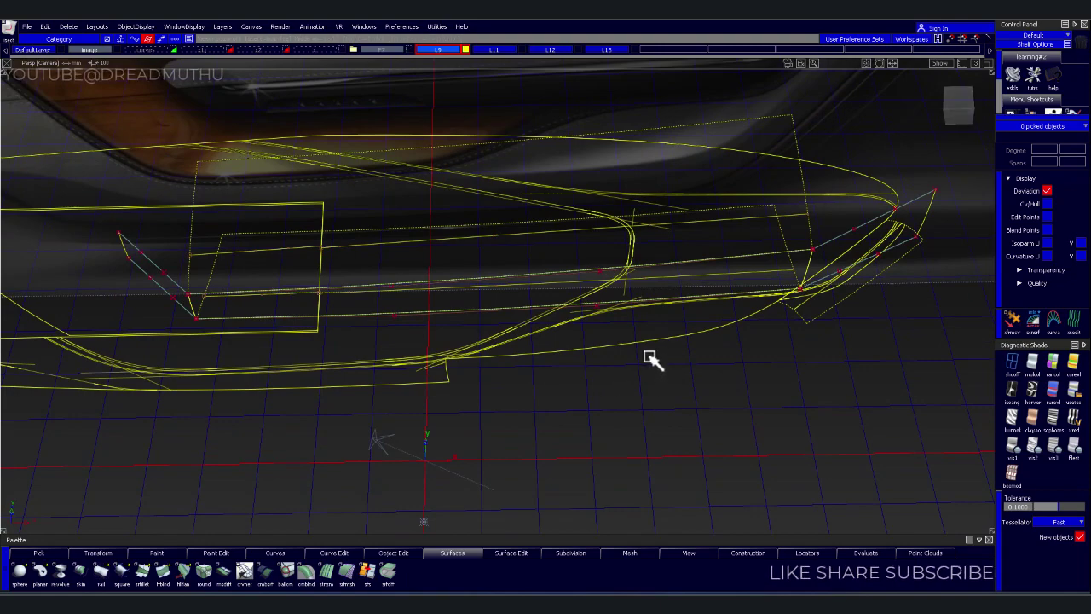
Shade the armrest surfaces, then turn shading off in side view to compare with the photo
left_click(659, 324)
mouse_move(620, 385)
left_mouse_down("alt+shift")
mouse_move(653, 292)
mouse_move(709, 262)
left_mouse_up("alt+shift")
left_click(974, 104)
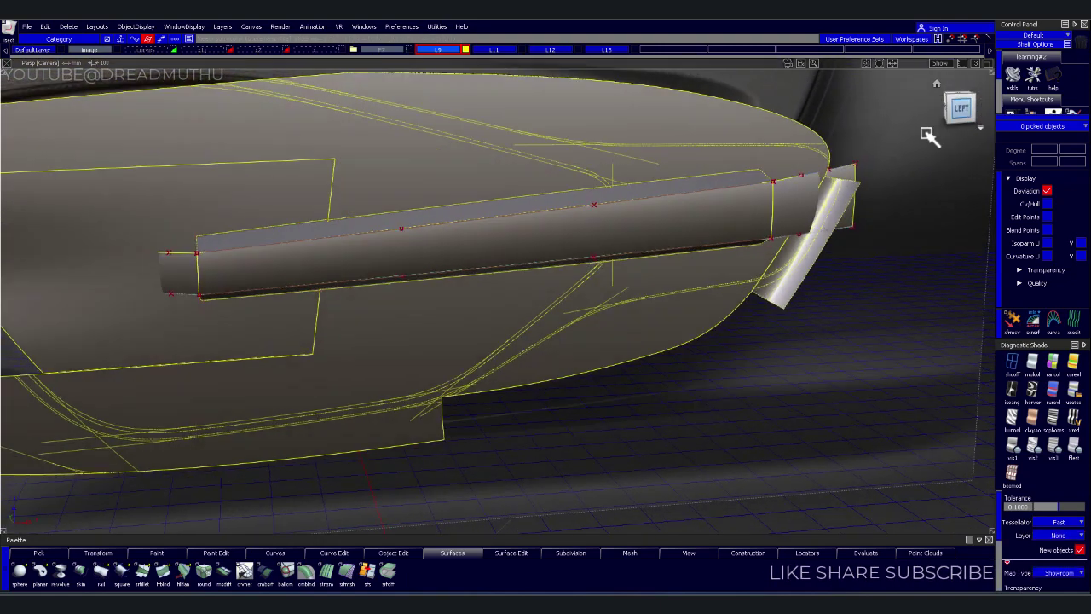
left_click(1013, 362)
mouse_move(804, 365)
right_mouse_down("alt+shift")
mouse_move(597, 310)
mouse_move(480, 341)
mouse_move(570, 277)
right_mouse_up("alt+shift")
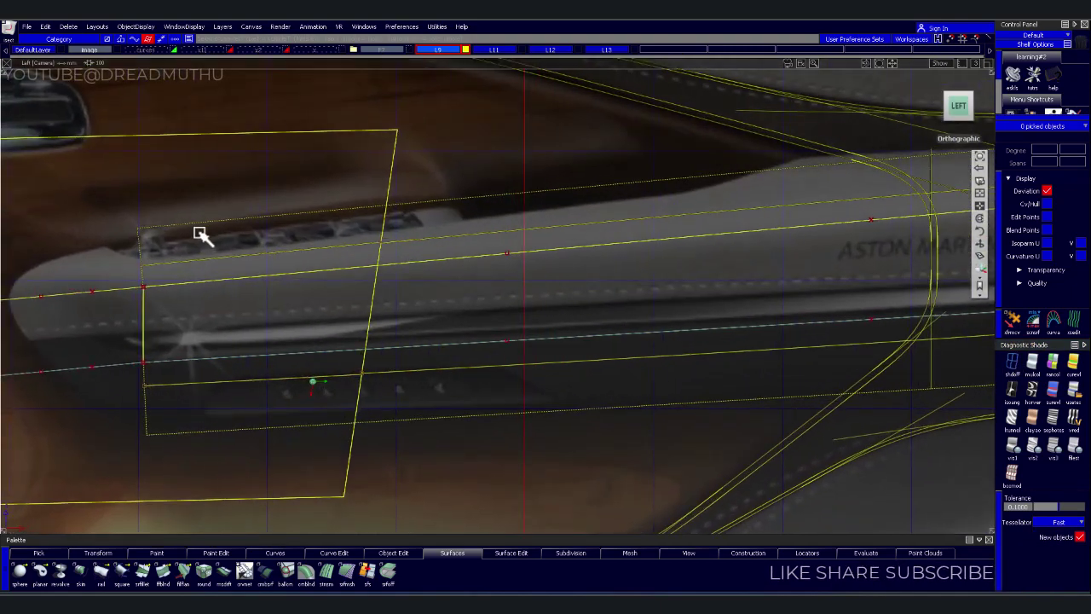
mouse_move(183, 268)
middle_mouse_down("alt+shift")
mouse_move(248, 275)
mouse_move(259, 317)
middle_mouse_up("alt+shift")
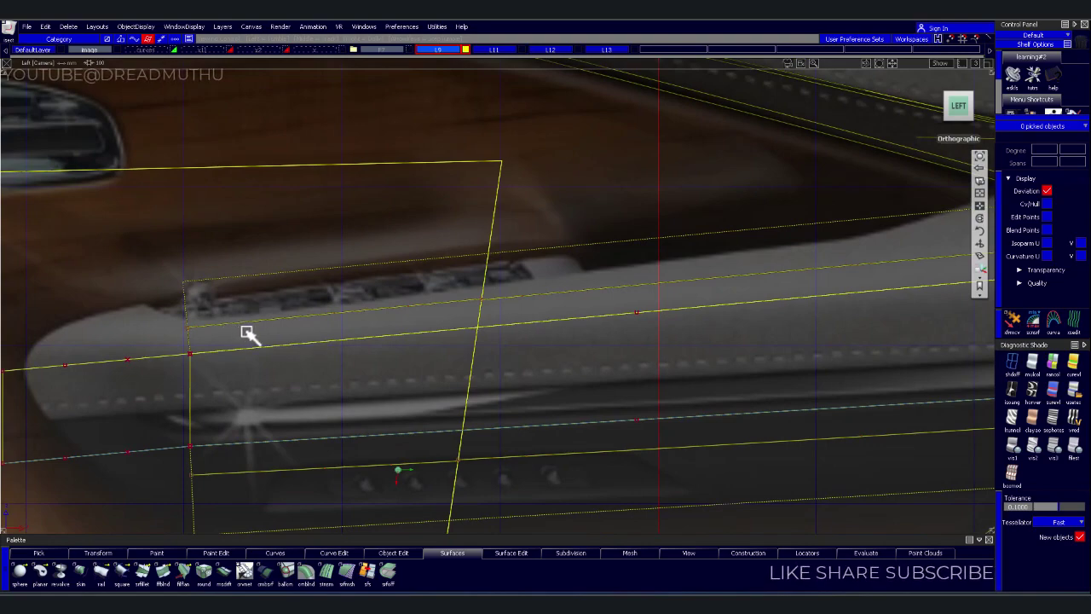
right_click_drag(271, 305, 523, 390, "alt+shift")
middle_click_drag(523, 389, 207, 309, "alt+shift")
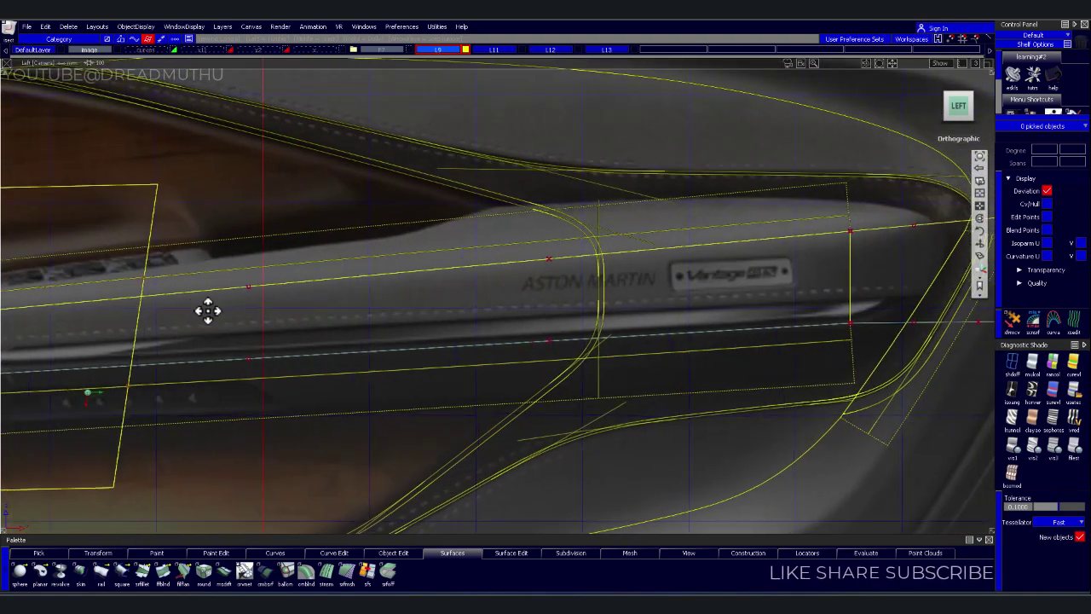
right_click_drag(207, 310, 307, 333, "alt+shift")
Select the armrest edge curves from the front-end cross curves back to the rear corner
middle_click_drag(374, 344, 473, 361, "alt+shift")
right_click_drag(472, 361, 360, 378, "alt+shift")
mouse_move(361, 377)
left_mouse_down("alt+shift")
mouse_move(565, 366)
mouse_move(610, 418)
left_mouse_up("alt+shift")
mouse_move(610, 418)
right_mouse_down("alt+shift")
mouse_move(557, 415)
mouse_move(409, 370)
right_mouse_up("alt+shift")
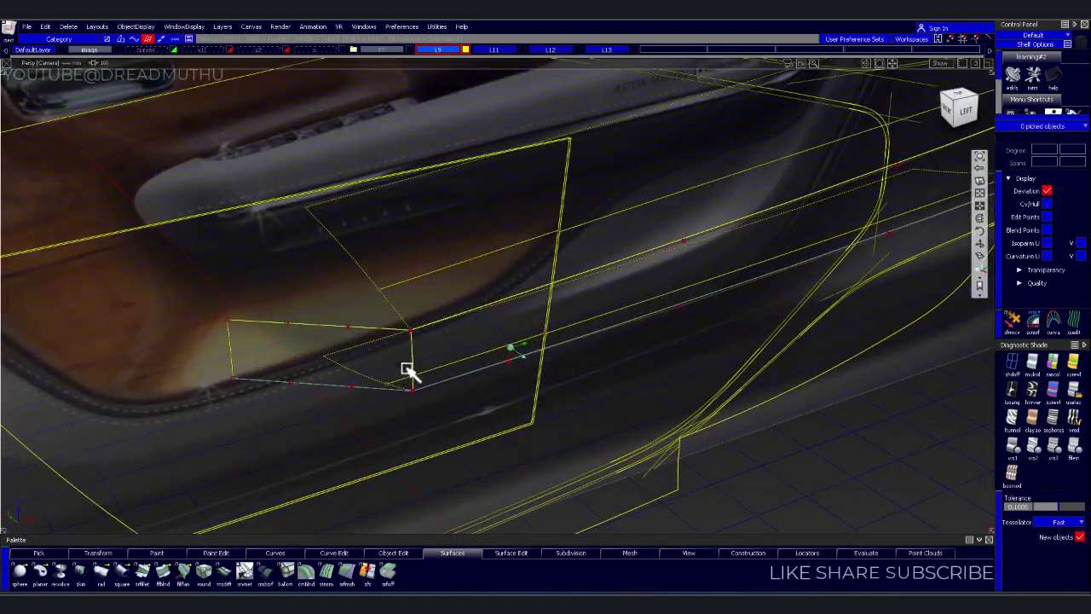
left_click_drag(402, 341, 426, 368)
right_click_drag(426, 369, 409, 395, "alt+shift")
mouse_move(410, 395)
left_mouse_down("alt+shift")
mouse_move(470, 419)
mouse_move(195, 407)
mouse_move(720, 237)
mouse_move(773, 188)
left_mouse_up("alt+shift")
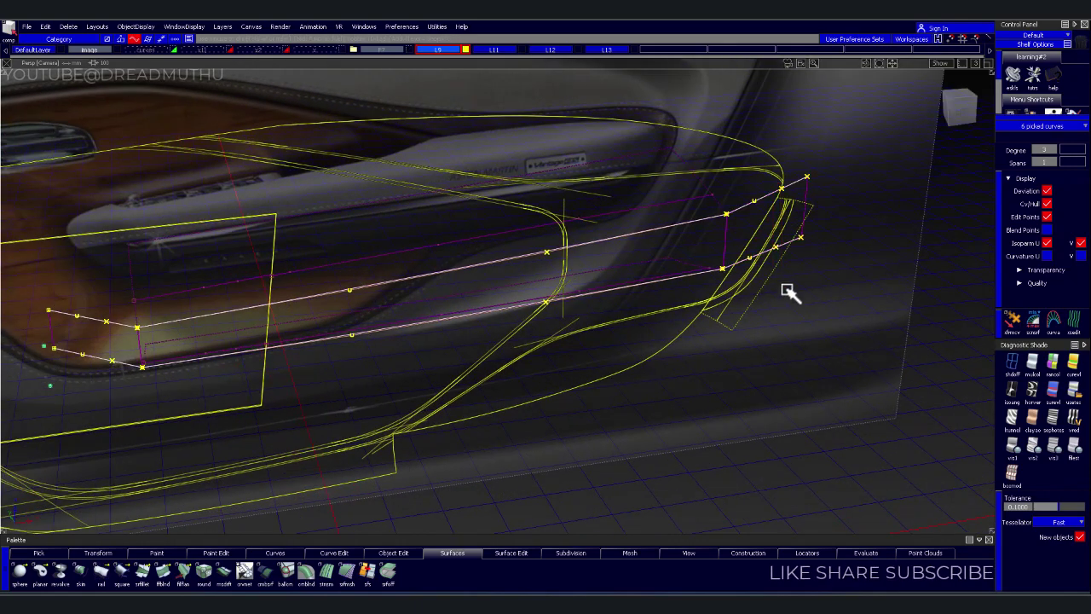
Isolate the two armrest edge curves and pick their end points
key("ctrl+shift+h")
mouse_move(409, 377)
left_mouse_down("alt+shift")
mouse_move(450, 404)
mouse_move(645, 423)
left_mouse_up("alt+shift")
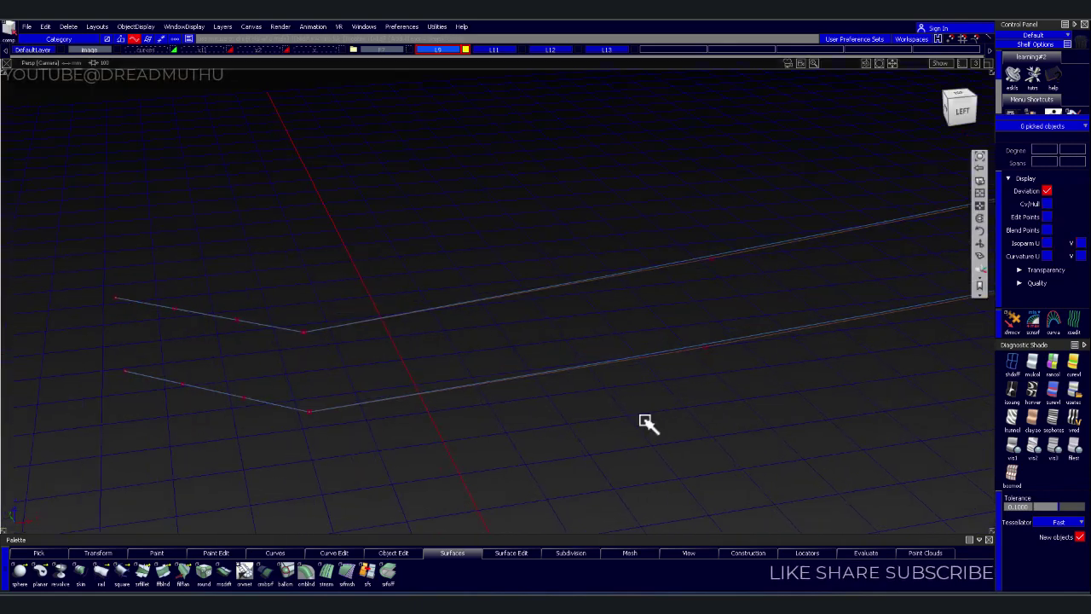
left_click(309, 331)
left_click(306, 424)
left_click(308, 411)
left_click(418, 494)
Extend the upper and lower armrest curves beyond their ends
mouse_move(733, 380)
left_mouse_down("alt+shift")
mouse_move(736, 414)
mouse_move(682, 300)
left_mouse_up("alt+shift")
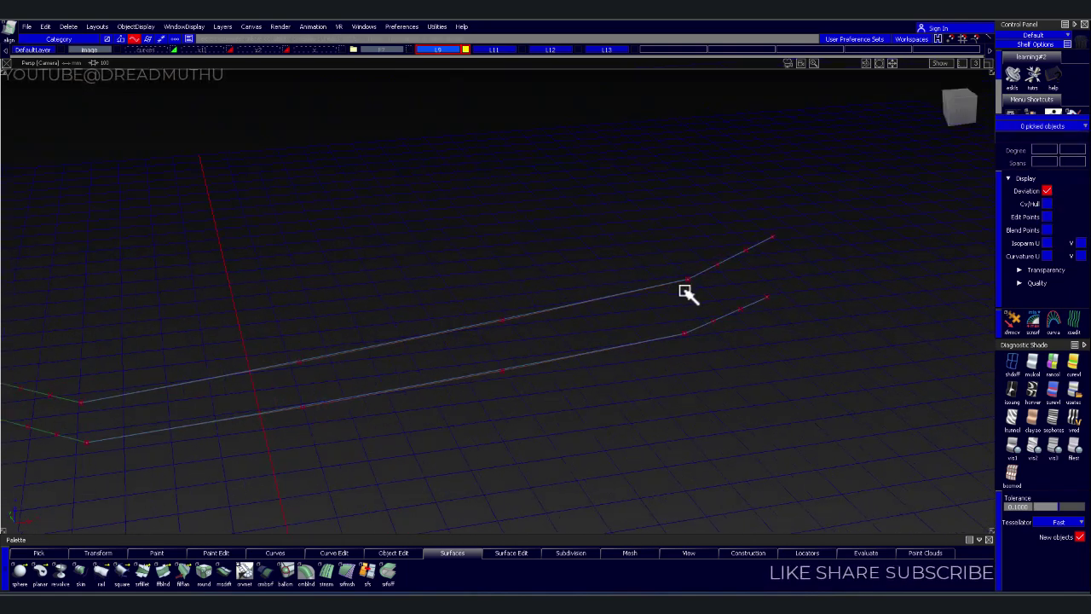
left_click(677, 283)
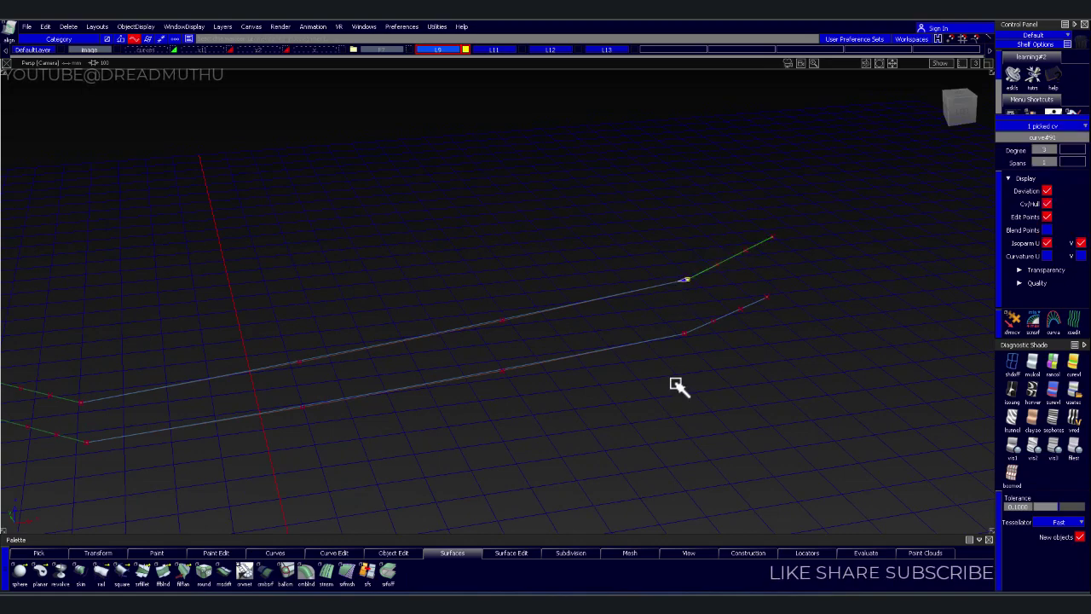
left_click(674, 343)
left_click_drag(770, 332, 735, 355, "alt+shift")
mouse_move(735, 356)
right_mouse_down("alt+shift")
mouse_move(690, 335)
mouse_move(629, 355)
right_mouse_up("alt+shift")
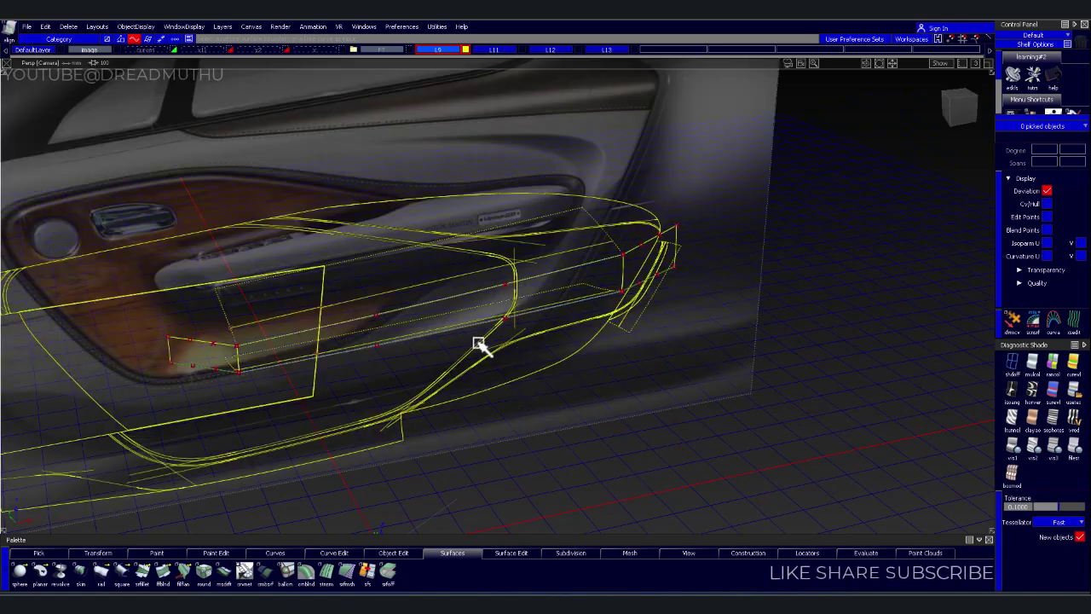
Select the two armrest edge curves and shift them slightly sideways
left_click_drag(481, 346, 520, 348, "alt+shift")
mouse_move(397, 320)
left_mouse_down("alt+shift")
mouse_move(445, 360)
mouse_move(414, 341)
left_mouse_up("alt+shift")
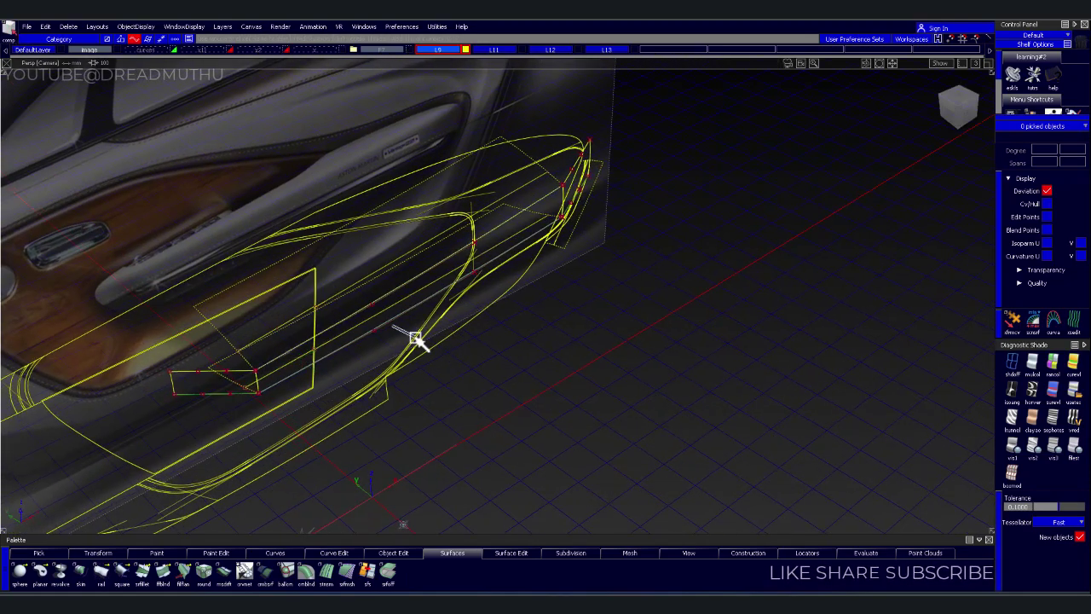
left_click(382, 298)
left_click_drag(623, 361, 487, 317, "alt+shift")
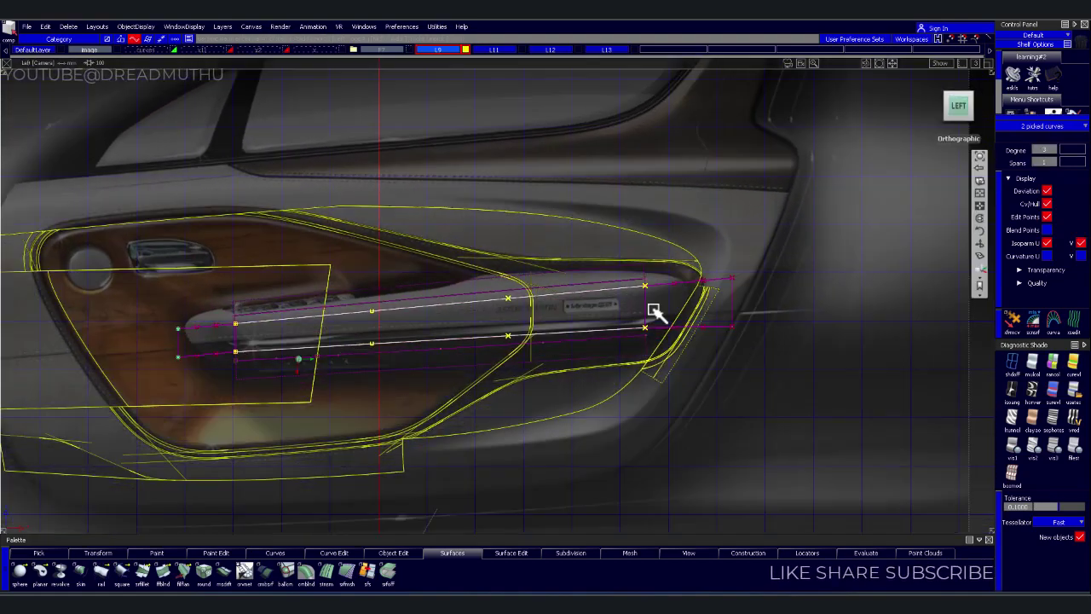
mouse_move(653, 309)
left_mouse_down("alt+shift")
mouse_move(326, 256)
mouse_move(770, 287)
left_mouse_up("alt+shift")
left_click_drag(424, 273, 397, 261, "ctrl+shift")
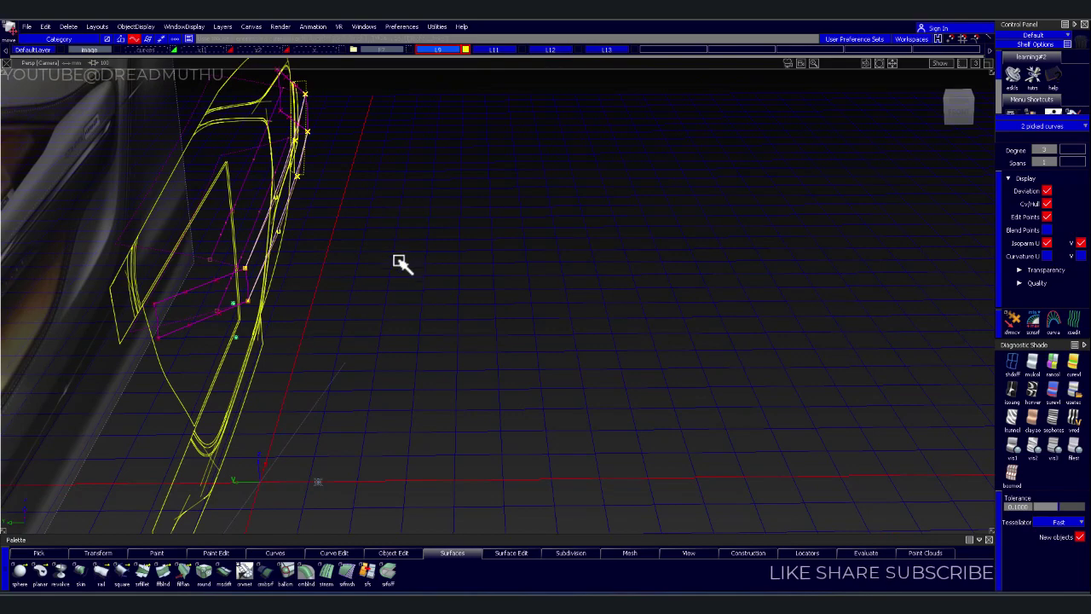
middle_click_drag(397, 261, 408, 261)
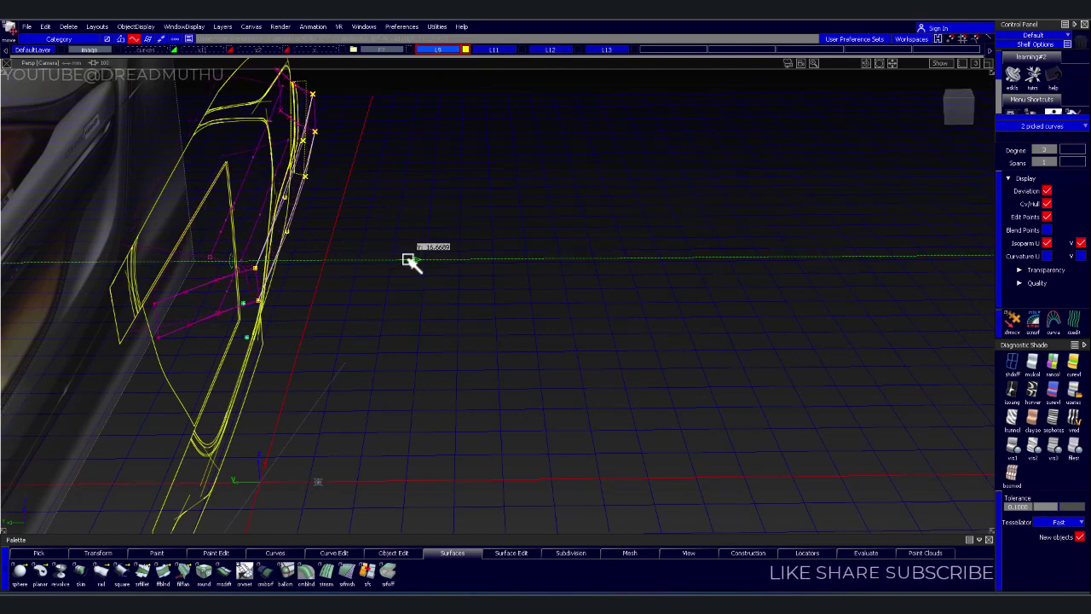
mouse_move(392, 260)
left_mouse_down("alt+shift")
mouse_move(119, 305)
mouse_move(0, 389)
mouse_move(287, 254)
mouse_move(159, 219)
mouse_move(139, 187)
mouse_move(132, 197)
left_mouse_up("alt+shift")
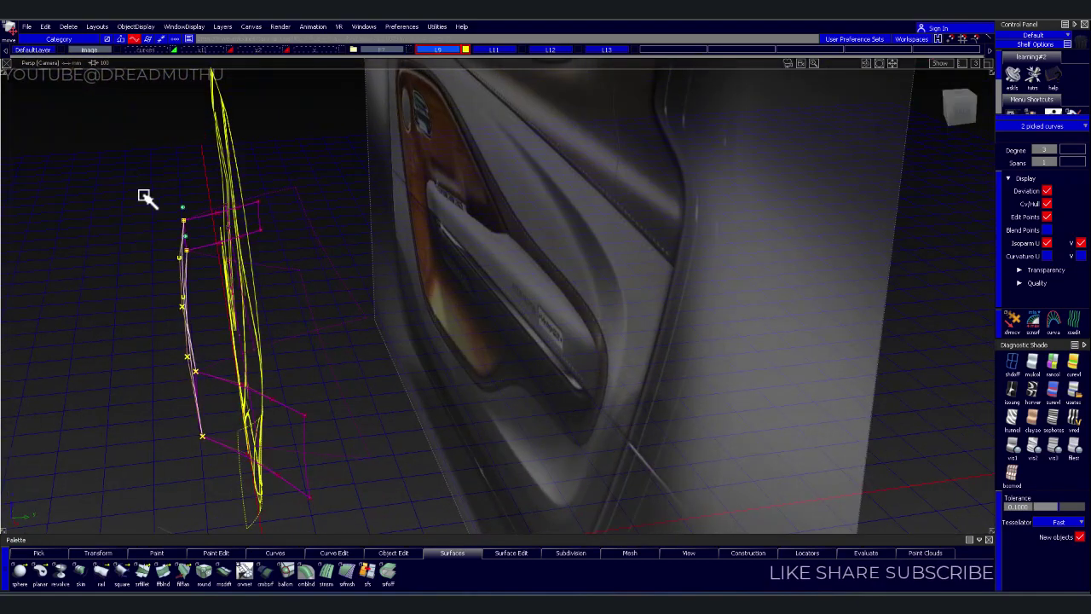
middle_click_drag(145, 197, 143, 193)
Box-select the end control points of four curves and nudge them sideways
mouse_move(146, 214)
left_mouse_down("alt+shift")
mouse_move(394, 278)
mouse_move(645, 285)
mouse_move(612, 343)
mouse_move(590, 245)
mouse_move(629, 295)
mouse_move(809, 302)
mouse_move(584, 263)
left_mouse_up("alt+shift")
middle_click_drag(585, 264, 723, 321, "alt+shift")
mouse_move(723, 321)
left_mouse_down("alt+shift")
mouse_move(726, 300)
mouse_move(858, 281)
mouse_move(799, 267)
mouse_move(635, 285)
mouse_move(658, 234)
mouse_move(640, 213)
left_mouse_up("alt+shift")
mouse_move(640, 212)
right_mouse_down("alt+shift")
mouse_move(633, 314)
mouse_move(572, 323)
right_mouse_up("alt+shift")
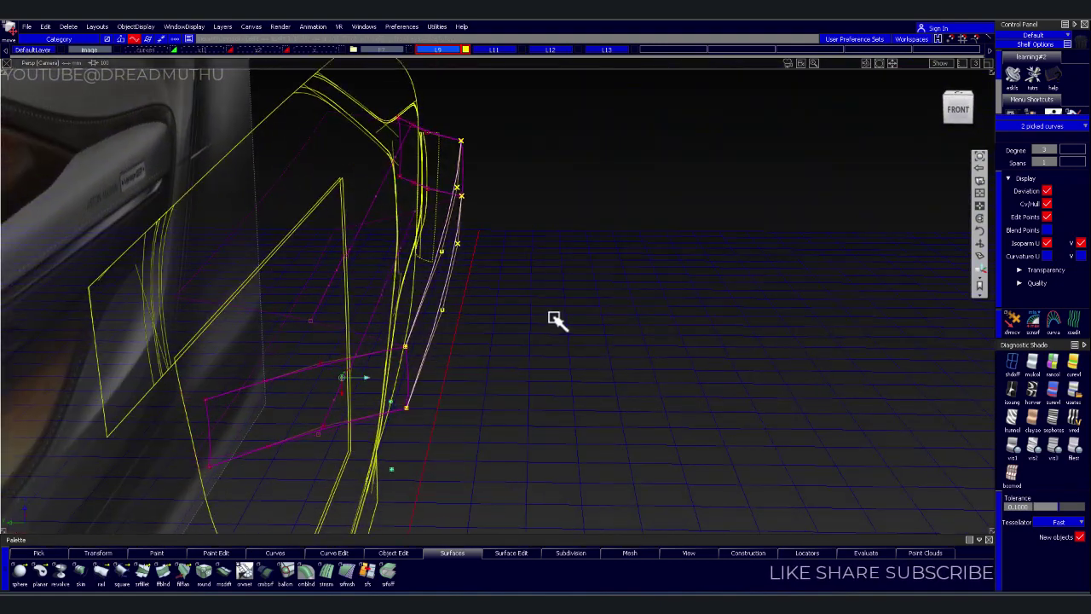
left_click(470, 365)
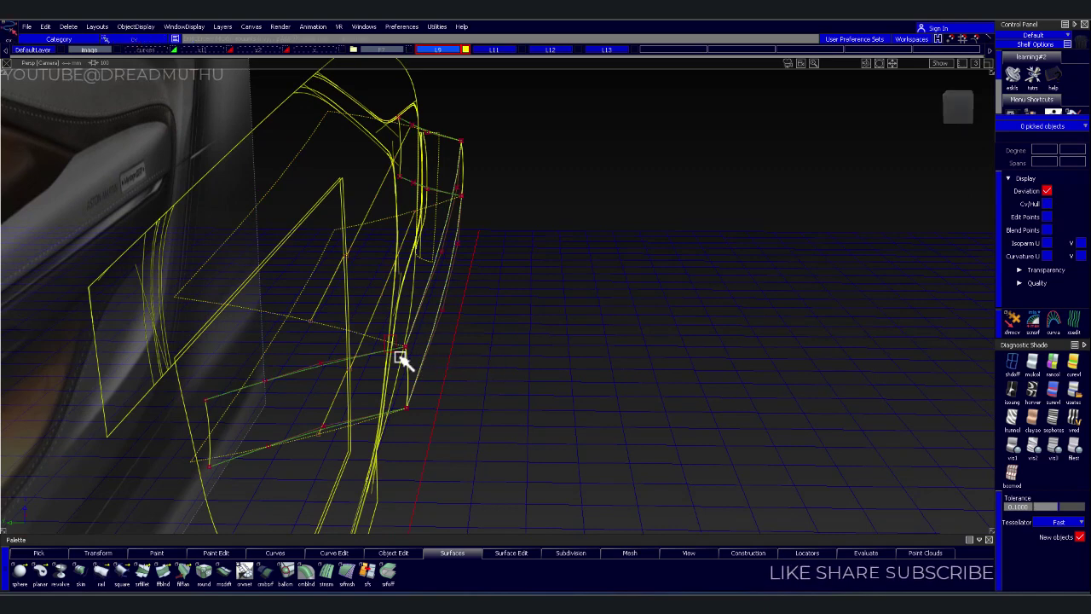
left_click_drag(433, 442, 516, 449)
left_click_drag(516, 391, 522, 376)
mouse_move(532, 316)
left_mouse_down("alt+shift")
mouse_move(187, 482)
mouse_move(110, 540)
left_mouse_up("alt+shift")
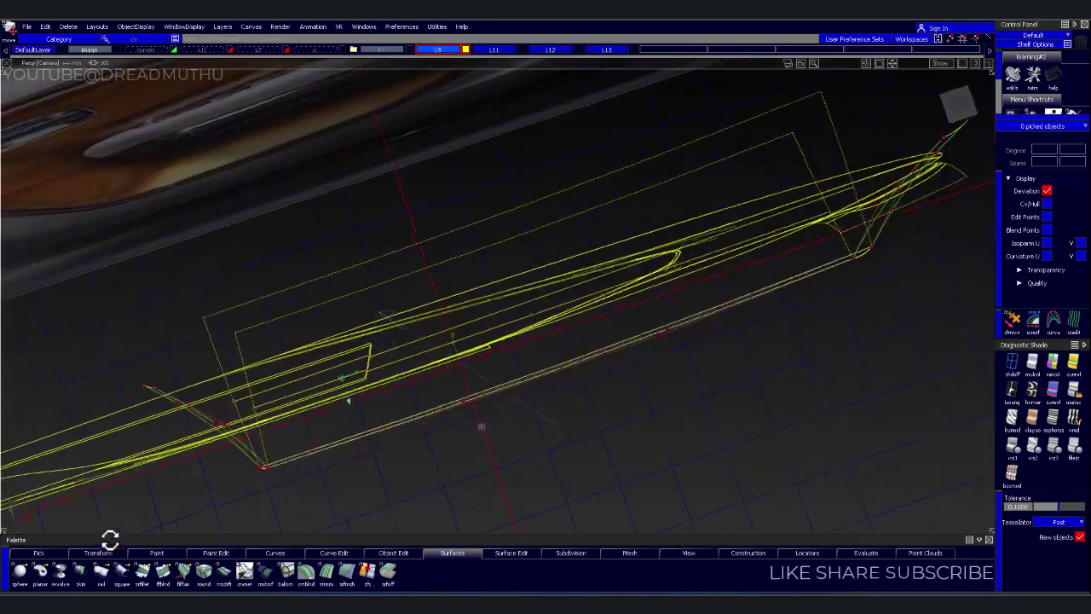
mouse_move(349, 419)
left_mouse_down("alt+shift")
mouse_move(361, 326)
mouse_move(273, 378)
left_mouse_up("alt+shift")
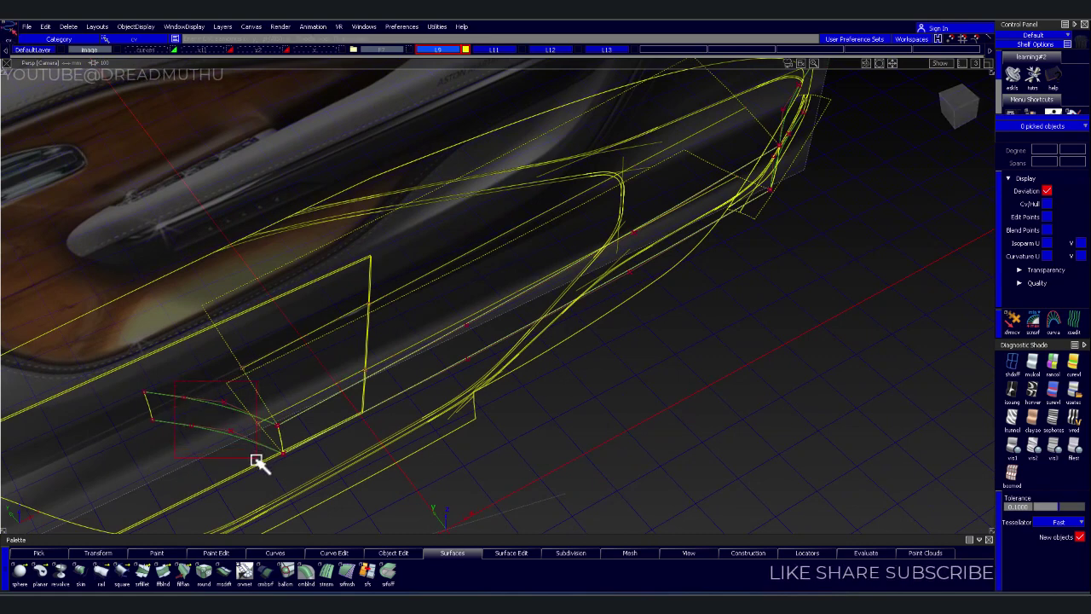
Shift the end profile curve's control points sideways in X to reshape it
left_click_drag(682, 383, 689, 388)
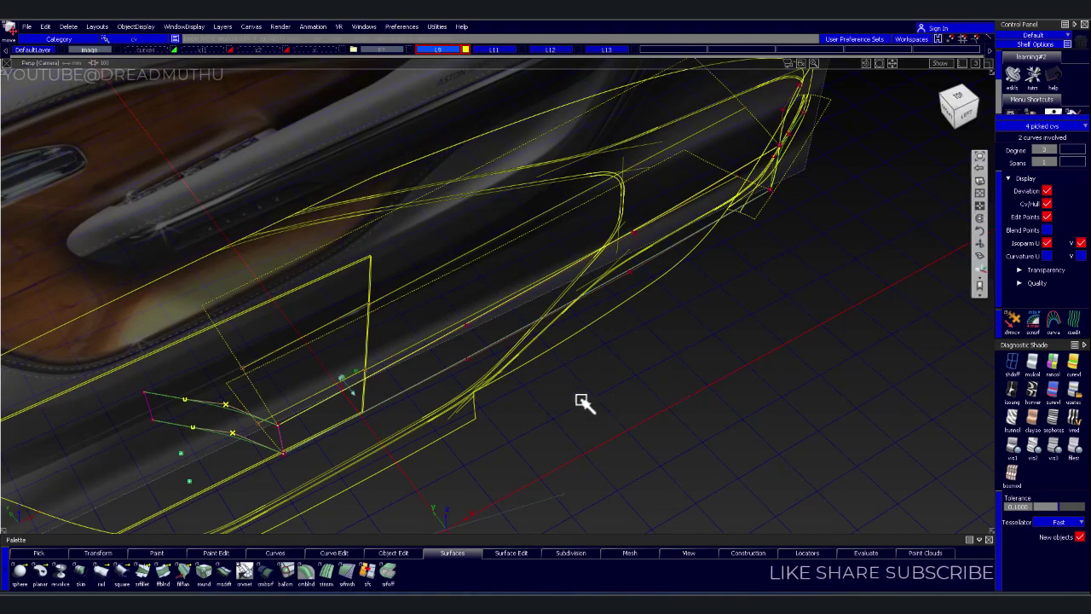
left_click_drag(584, 399, 372, 389, "alt+shift")
right_click_drag(372, 390, 401, 377, "alt+shift")
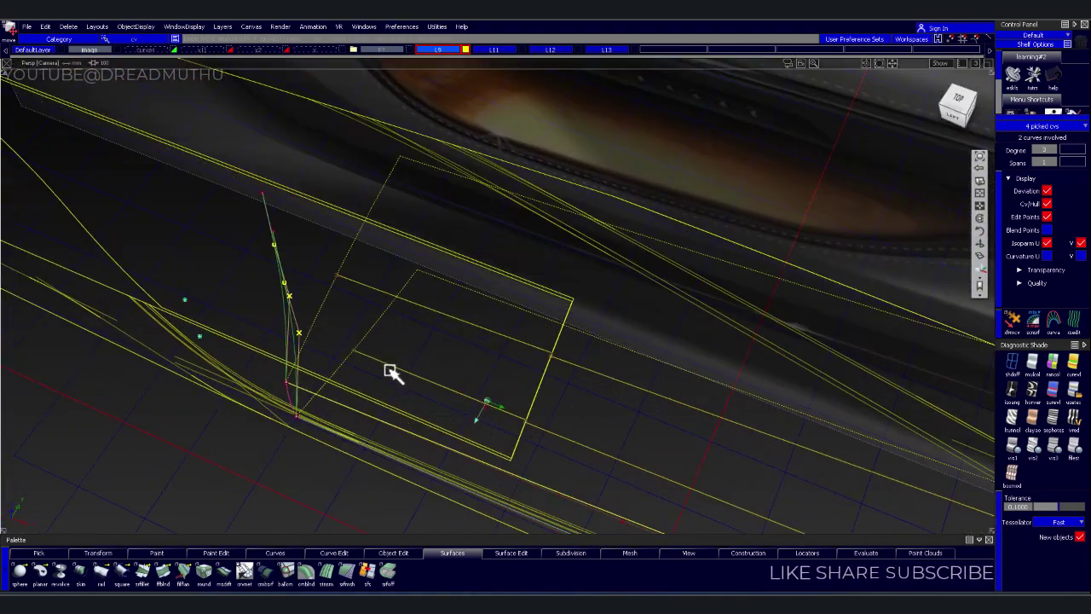
left_click_drag(202, 428, 185, 435)
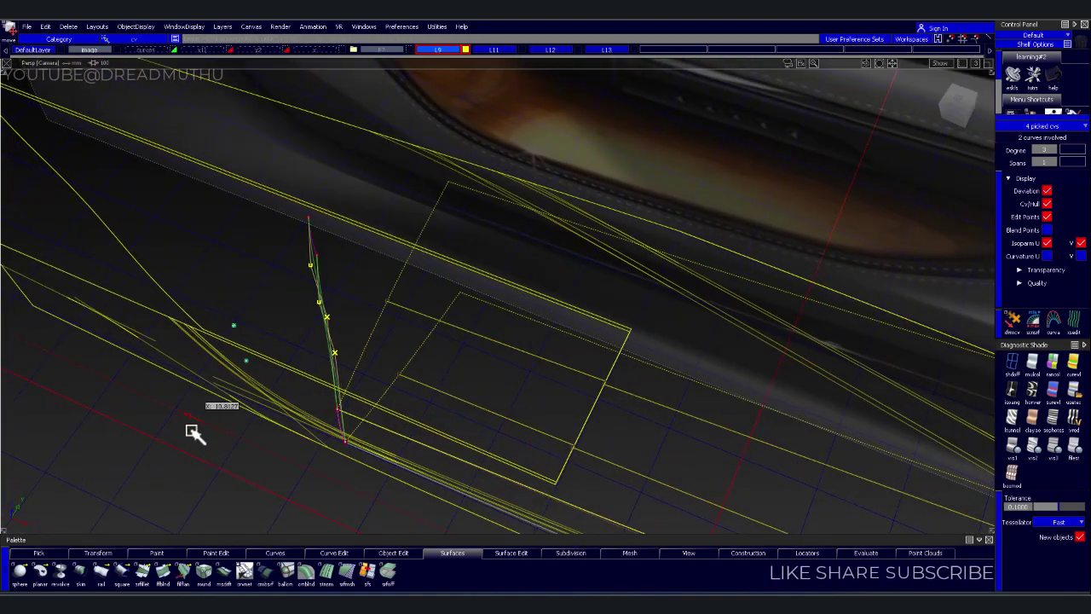
mouse_move(266, 455)
left_mouse_down("alt+shift")
mouse_move(275, 417)
mouse_move(356, 409)
left_mouse_up("alt+shift")
left_click_drag(287, 375, 343, 448)
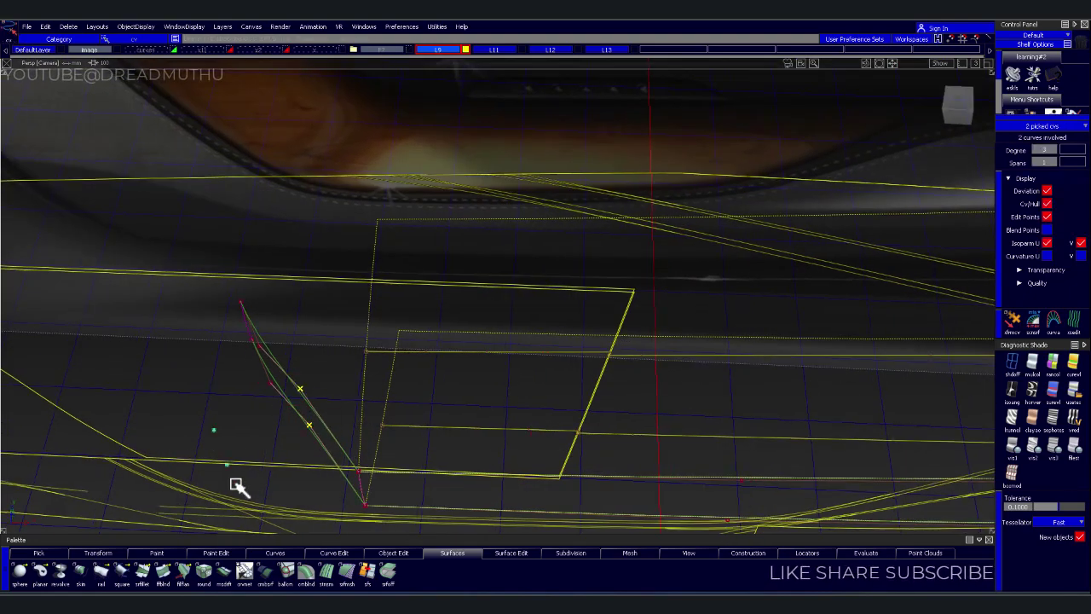
left_click_drag(232, 424, 214, 444)
mouse_move(307, 407)
left_mouse_down("alt+shift")
mouse_move(170, 441)
mouse_move(145, 414)
left_mouse_up("alt+shift")
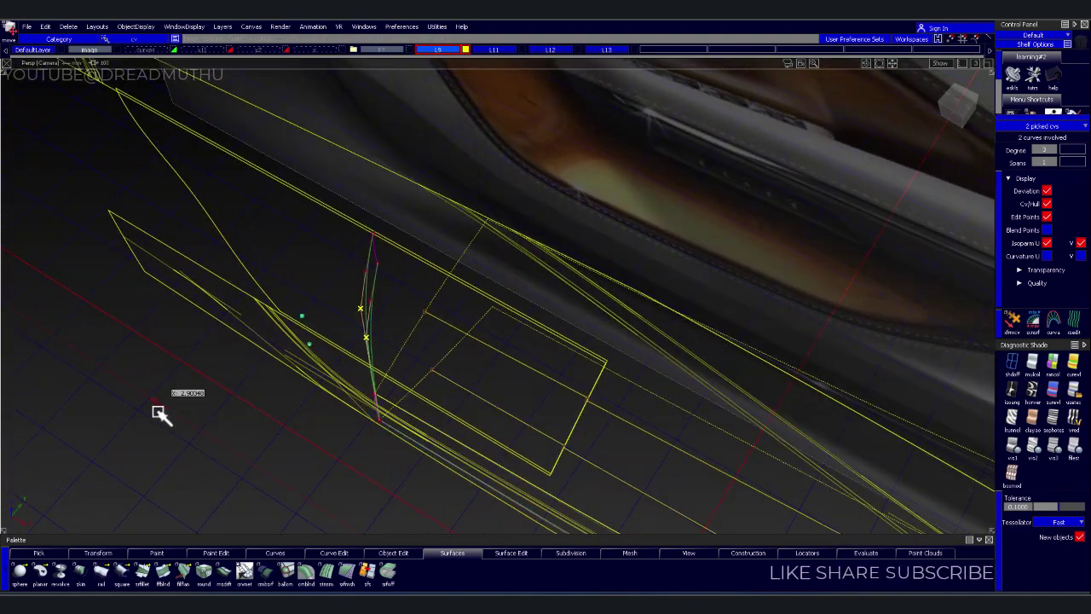
left_click(246, 398)
Review the reshaped armrest curves from the front and left of the door panel
mouse_move(246, 397)
left_mouse_down("alt+shift")
mouse_move(341, 434)
mouse_move(773, 359)
mouse_move(740, 430)
mouse_move(674, 397)
mouse_move(951, 198)
left_mouse_up("alt+shift")
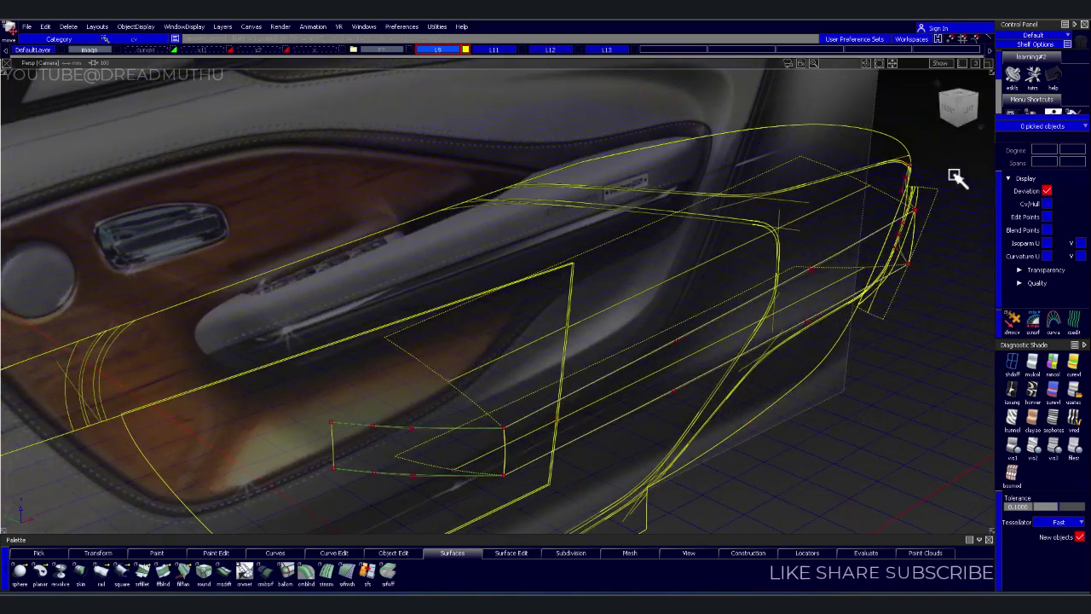
left_click_drag(976, 109, 931, 137, "alt+shift")
right_click_drag(792, 245, 825, 231, "alt+shift")
mouse_move(826, 231)
middle_mouse_down("alt+shift")
mouse_move(631, 214)
mouse_move(538, 193)
mouse_move(665, 226)
middle_mouse_up("alt+shift")
right_click_drag(664, 226, 731, 219, "alt+shift")
mouse_move(731, 219)
left_mouse_down("alt+shift")
mouse_move(688, 282)
mouse_move(701, 304)
mouse_move(649, 316)
mouse_move(688, 309)
mouse_move(699, 298)
mouse_move(689, 294)
left_mouse_up("alt+shift")
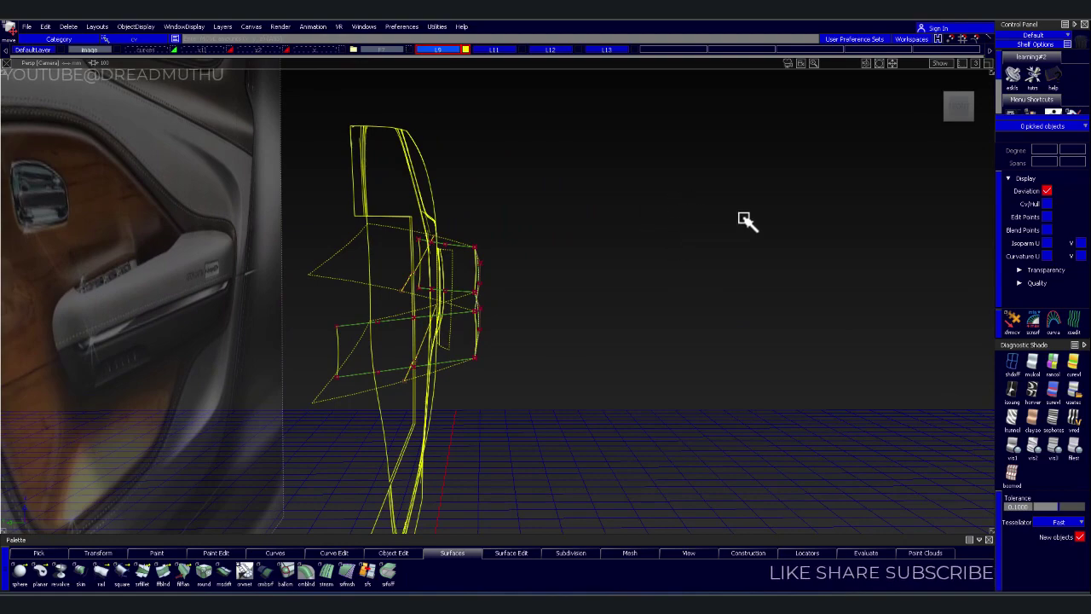
Switch to the orthographic Left view, then to the Top view of the door wireframe
left_click(979, 112)
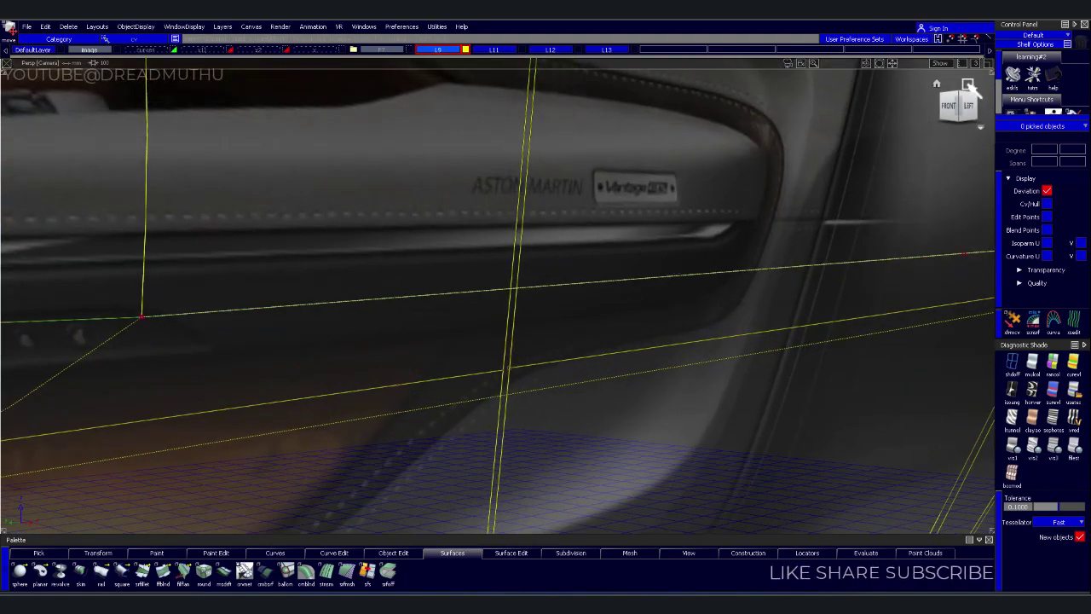
left_click(963, 103)
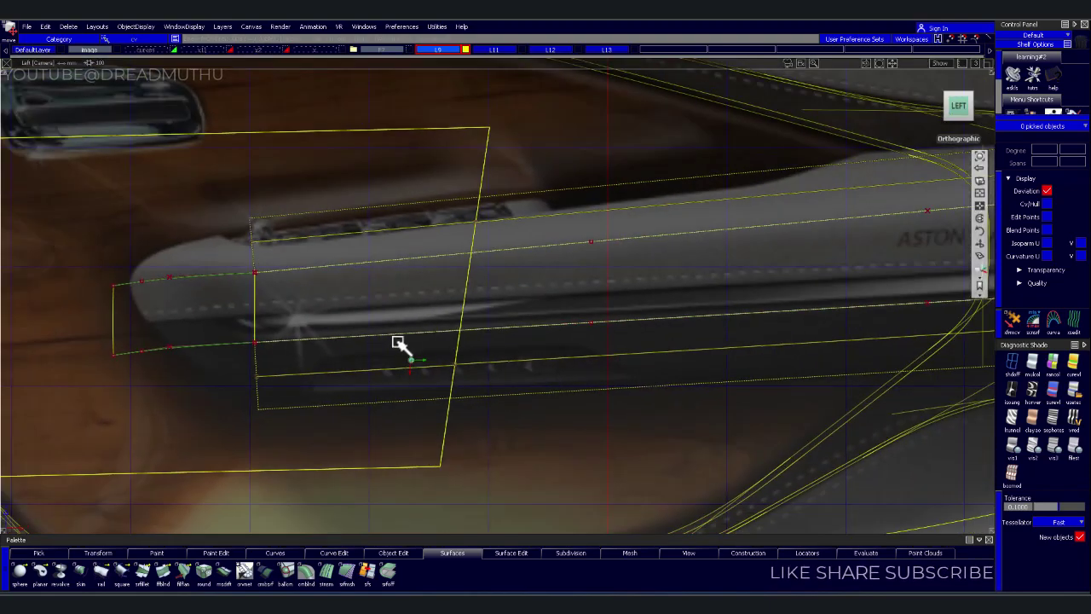
mouse_move(399, 343)
middle_mouse_down("alt+shift")
mouse_move(410, 365)
mouse_move(341, 370)
middle_mouse_up("alt+shift")
right_click_drag(382, 384, 351, 397, "alt+shift")
middle_click_drag(351, 398, 324, 346, "alt+shift")
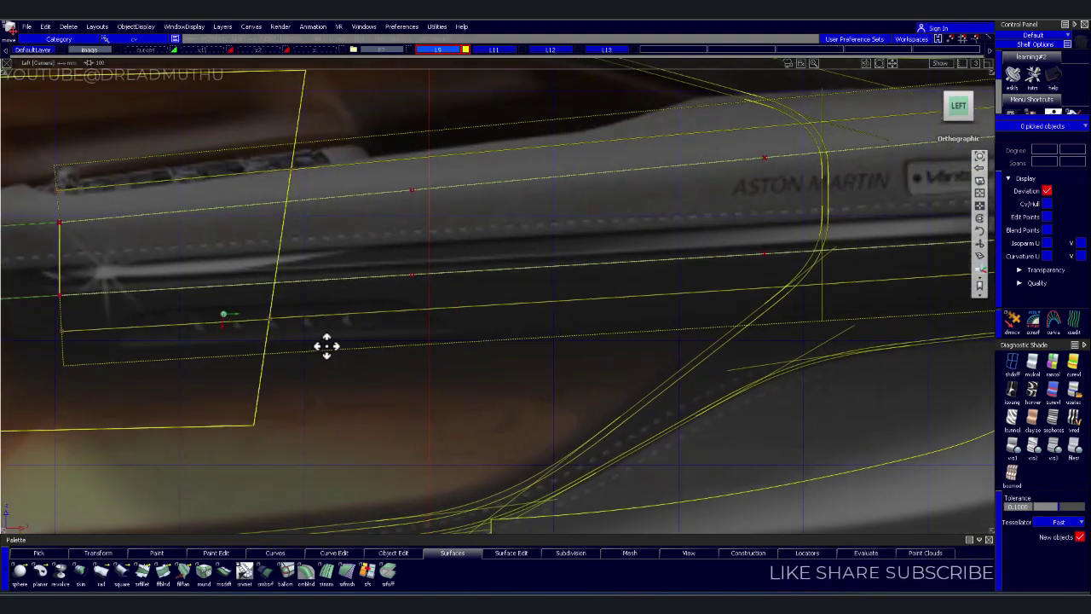
right_click_drag(324, 346, 346, 338, "alt+shift")
mouse_move(346, 339)
left_mouse_down("alt+shift")
mouse_move(273, 328)
mouse_move(485, 351)
mouse_move(723, 321)
mouse_move(762, 336)
mouse_move(751, 360)
mouse_move(804, 334)
left_mouse_up("alt+shift")
left_click_drag(968, 193, 694, 190, "alt+shift")
right_click_drag(695, 191, 601, 295, "alt+shift")
mouse_move(601, 295)
middle_mouse_down("alt+shift")
mouse_move(687, 285)
mouse_move(697, 239)
mouse_move(420, 341)
middle_mouse_up("alt+shift")
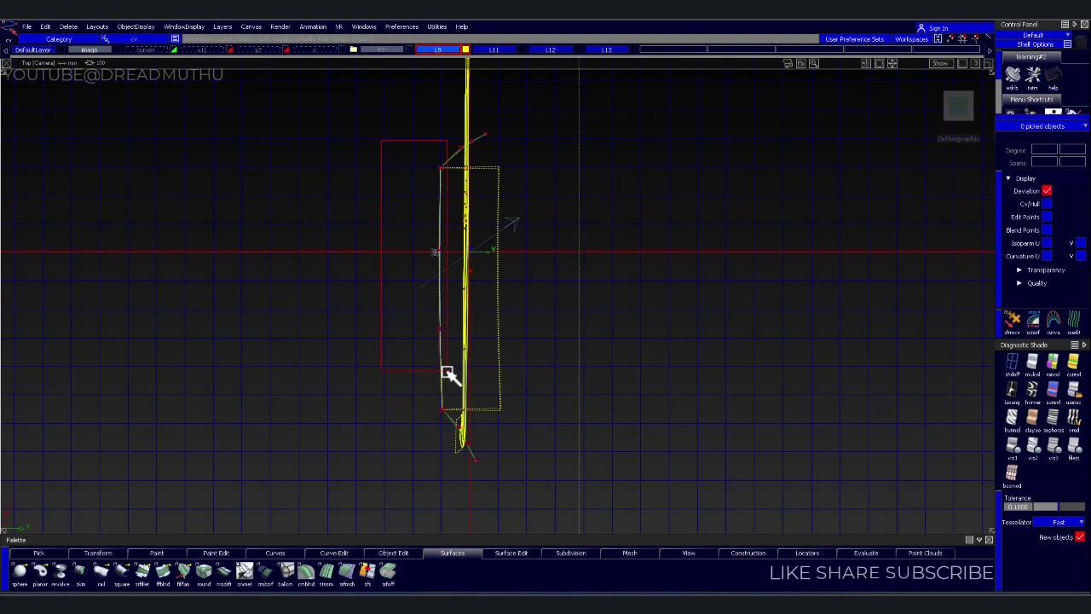
Move the picked side-curve control points slightly along Y
left_click_drag(444, 371, 444, 372)
middle_click_drag(587, 297, 580, 297)
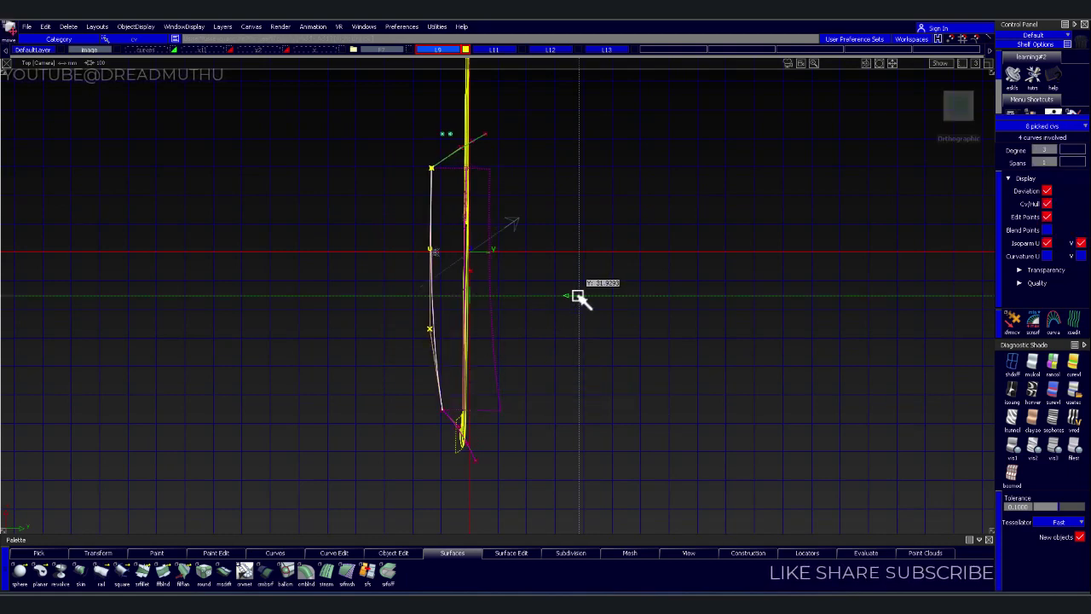
middle_click_drag(579, 297, 576, 297)
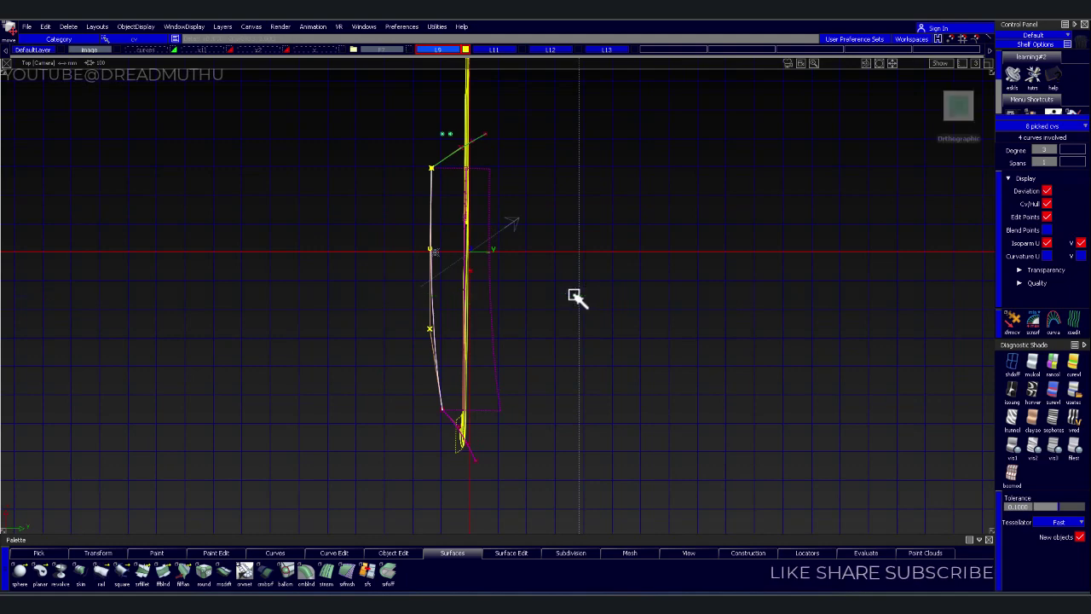
left_click(546, 368)
right_click_drag(621, 377, 550, 304, "alt+shift")
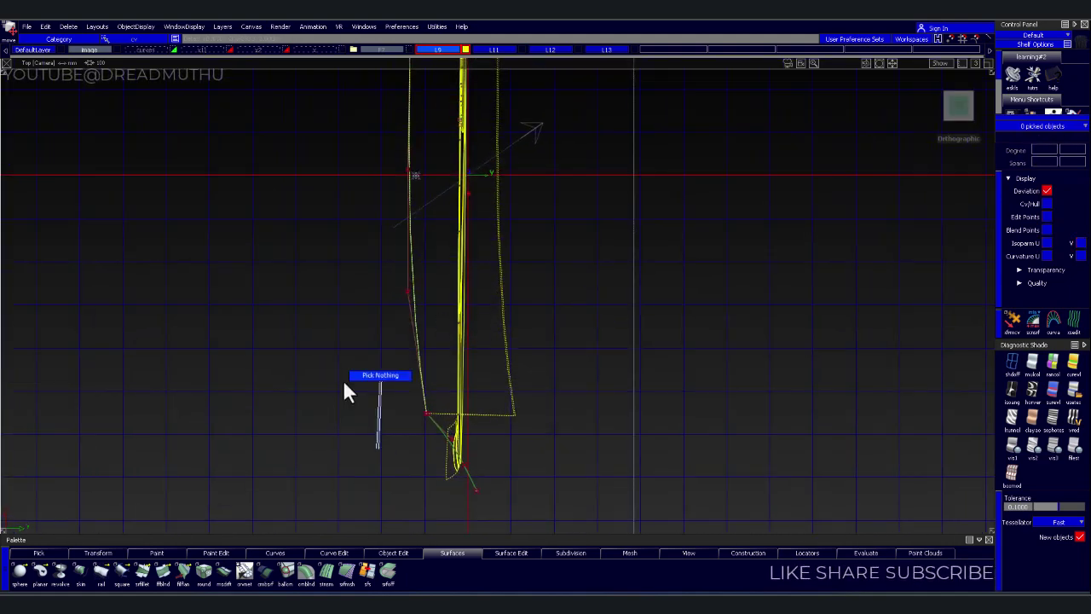
Slide the curve's end and corner control points to realign them
left_click_drag(434, 421, 435, 423)
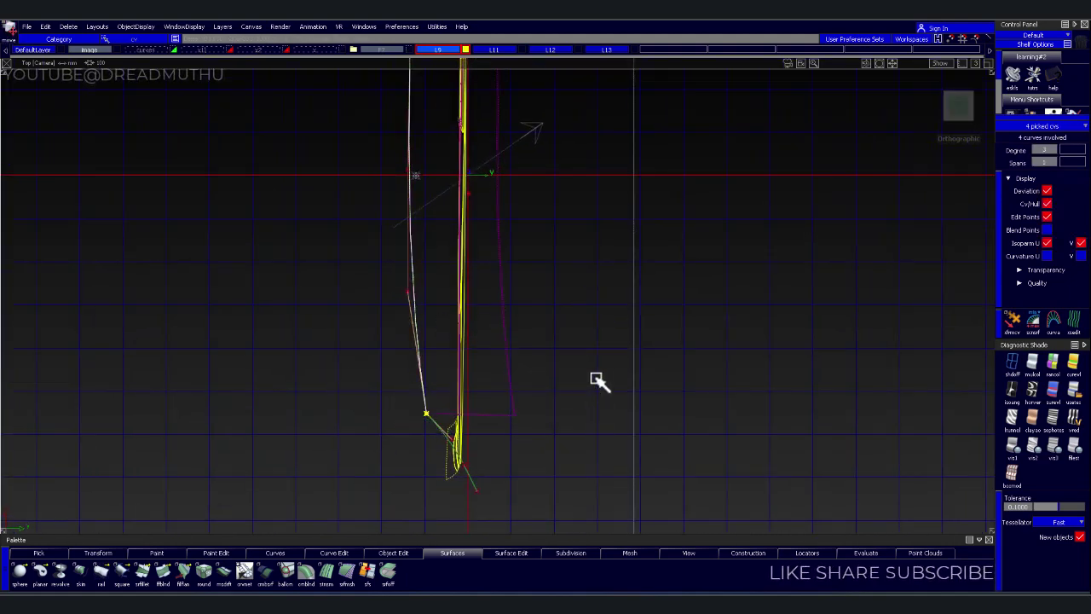
left_click(592, 382)
middle_click_drag(592, 382, 546, 261, "alt+shift")
right_click_drag(546, 261, 689, 366, "alt+shift")
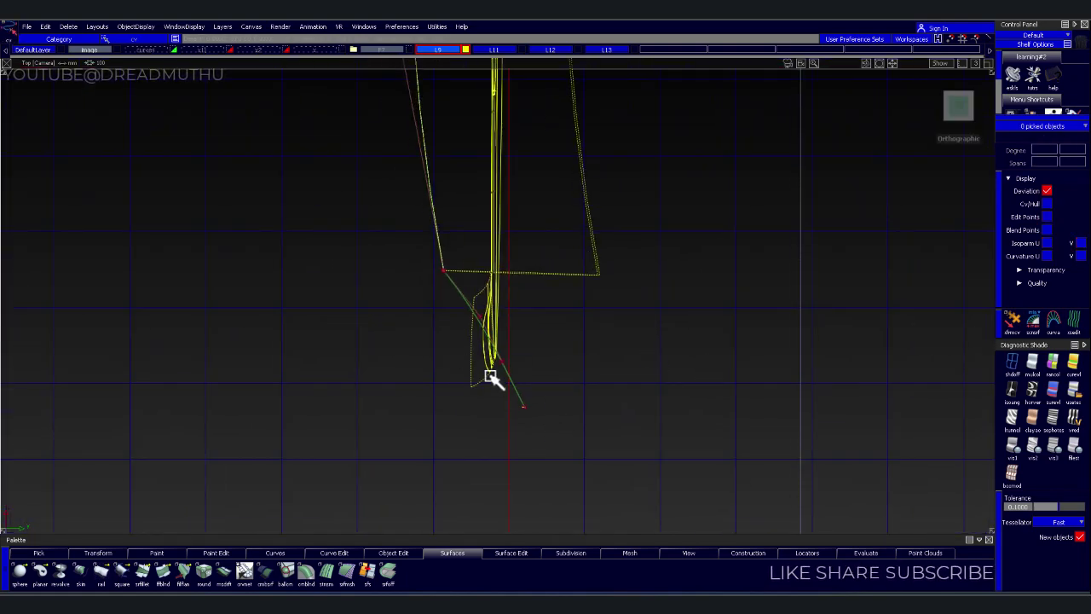
left_click_drag(591, 446, 592, 446)
middle_click_drag(637, 417, 663, 413)
left_click(451, 300)
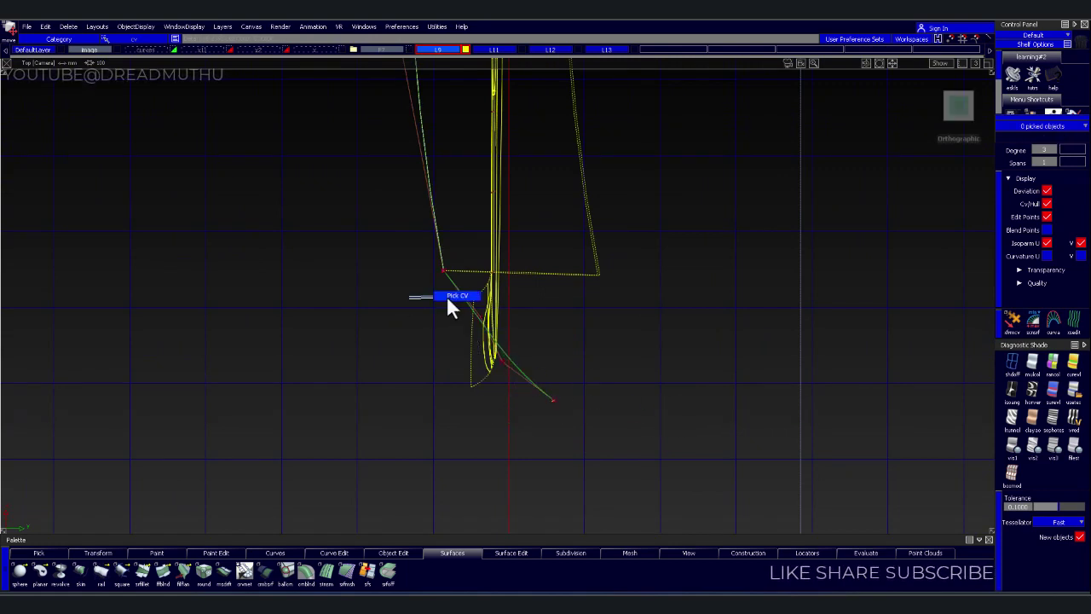
left_click(472, 316)
middle_click_drag(657, 366, 664, 319)
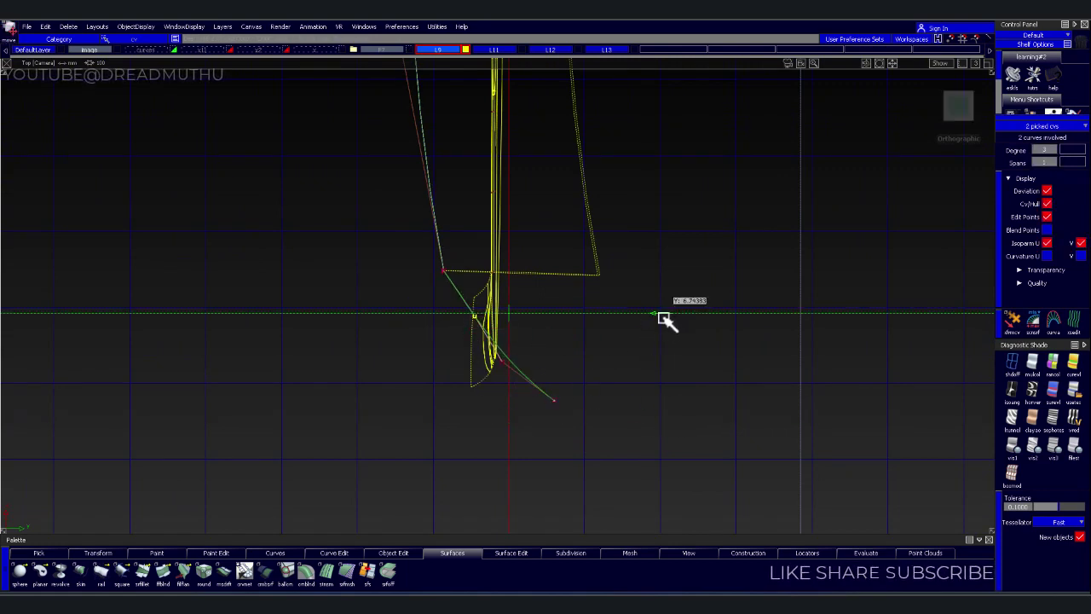
Nudge the left curve's control points into line with the draft outline
right_click_drag(677, 370, 726, 267, "alt+shift")
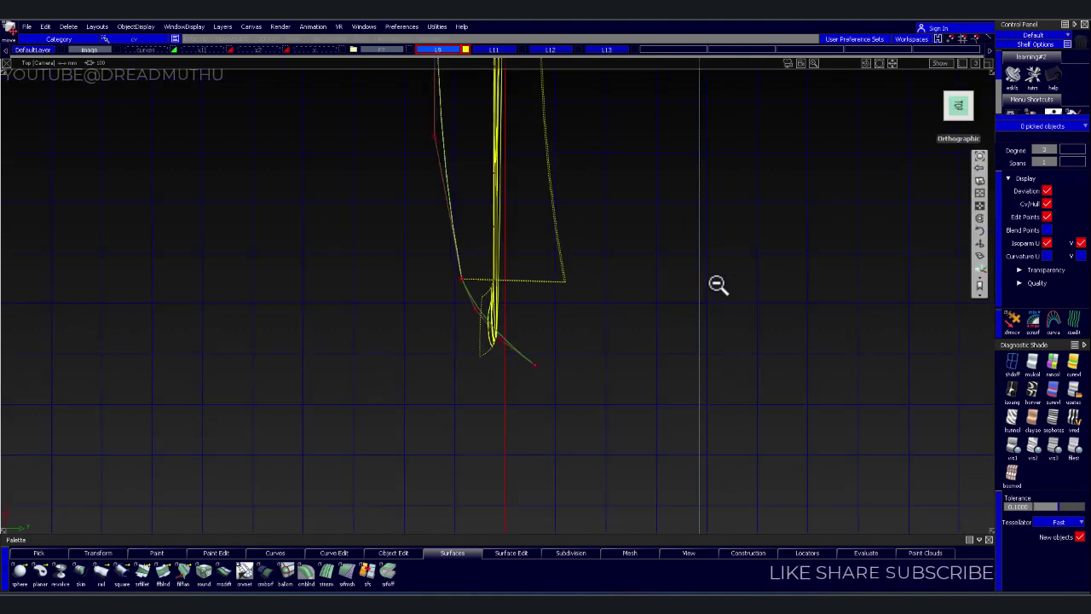
middle_click_drag(726, 267, 638, 297, "alt+shift")
right_click_drag(639, 296, 616, 224, "alt+shift")
mouse_move(623, 205)
middle_mouse_down("alt+shift")
mouse_move(689, 350)
mouse_move(669, 236)
middle_mouse_up("alt+shift")
mouse_move(362, 367)
left_mouse_down()
mouse_move(420, 373)
mouse_move(460, 405)
left_mouse_up()
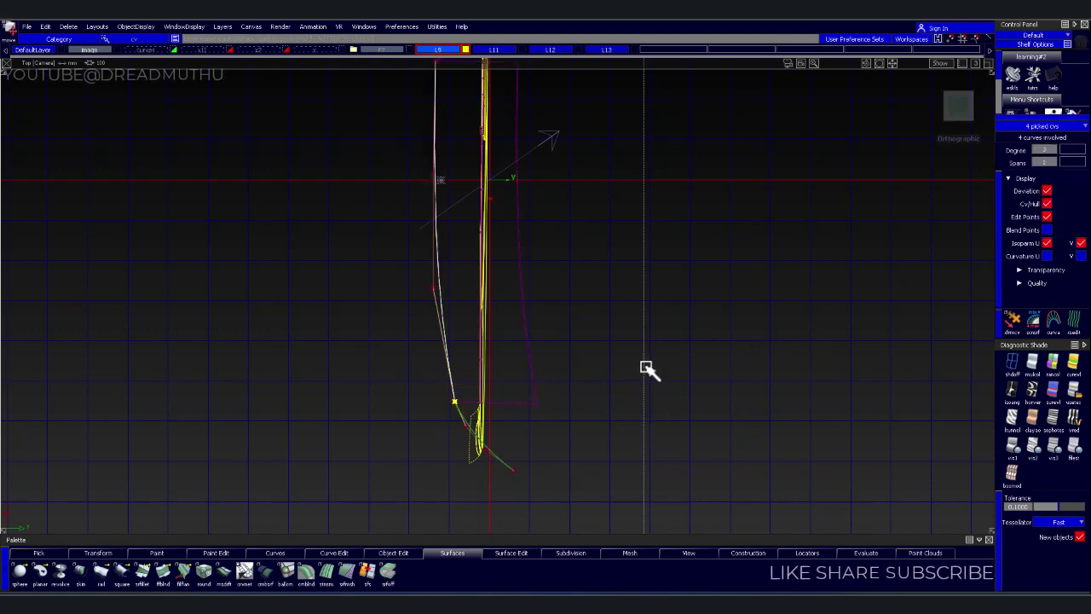
left_click_drag(648, 369, 636, 336, "ctrl+shift")
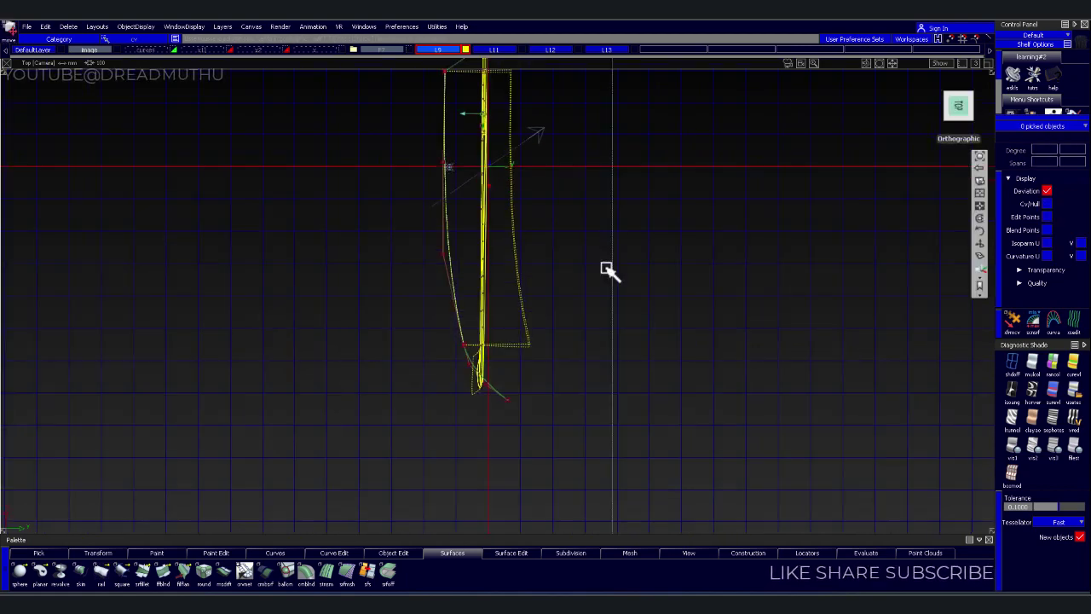
middle_click_drag(571, 292, 467, 324, "alt+shift")
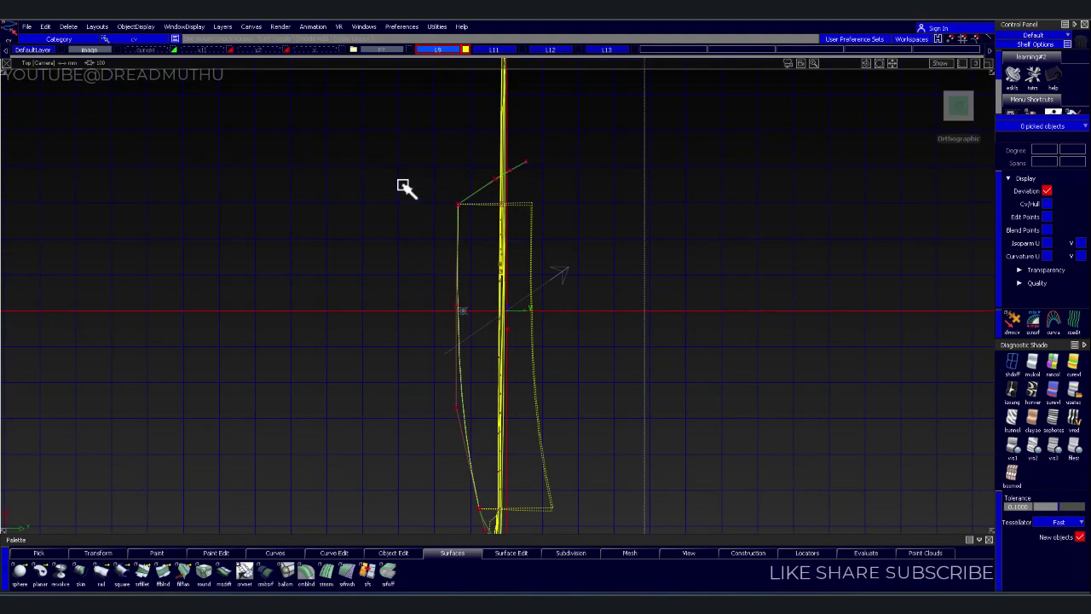
left_click_drag(467, 335, 470, 335)
left_click_drag(664, 344, 668, 357)
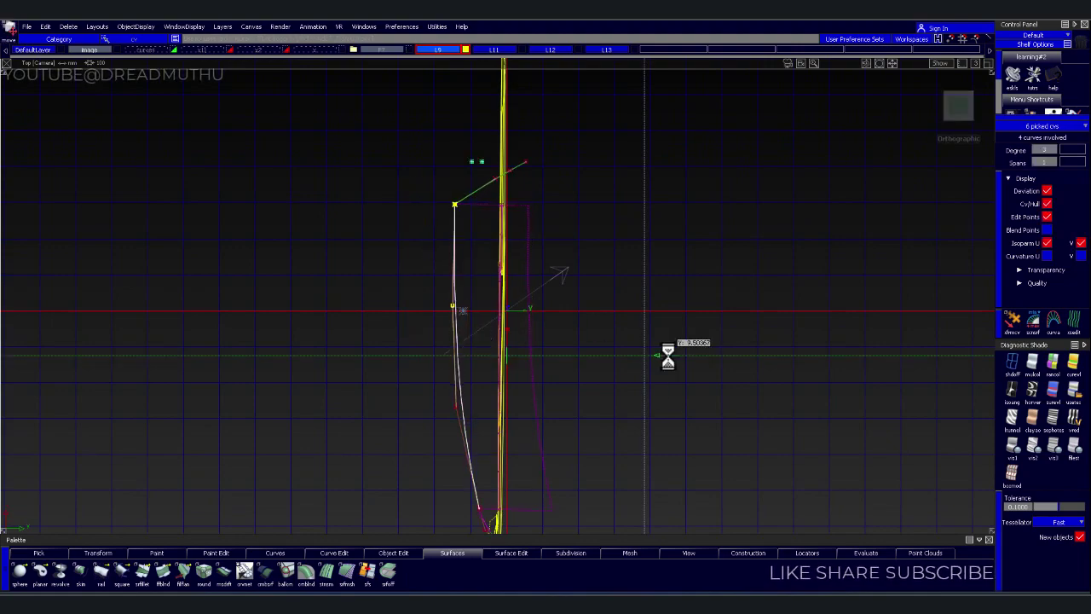
left_click(641, 426)
Return to a front-left perspective view of the door
mouse_move(641, 243)
left_mouse_down("alt+shift")
mouse_move(783, 256)
mouse_move(646, 287)
left_mouse_up("alt+shift")
left_click(970, 114)
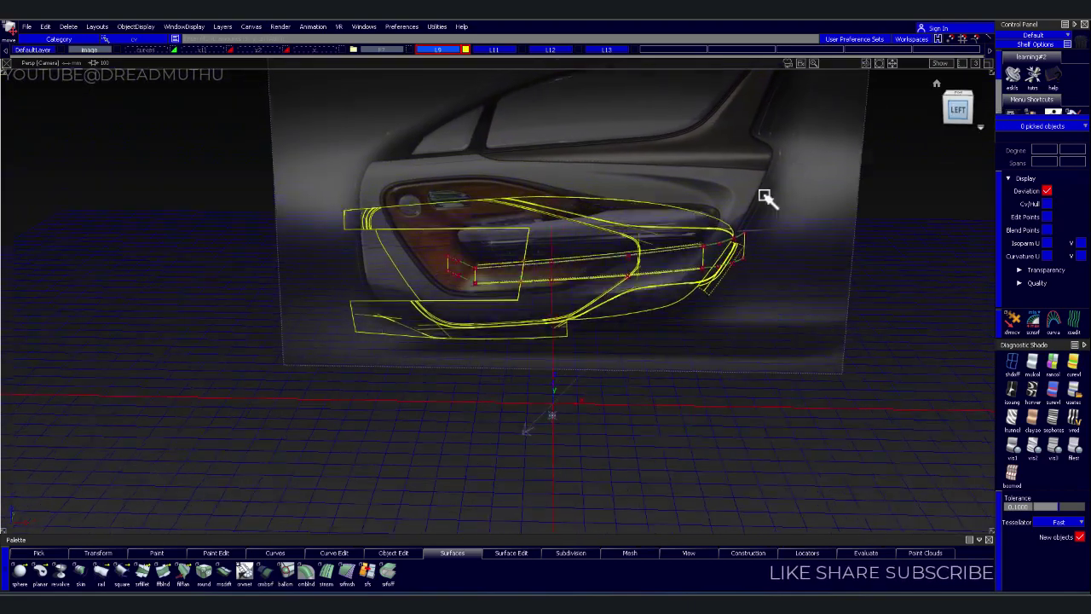
right_click_drag(804, 170, 697, 297, "alt+shift")
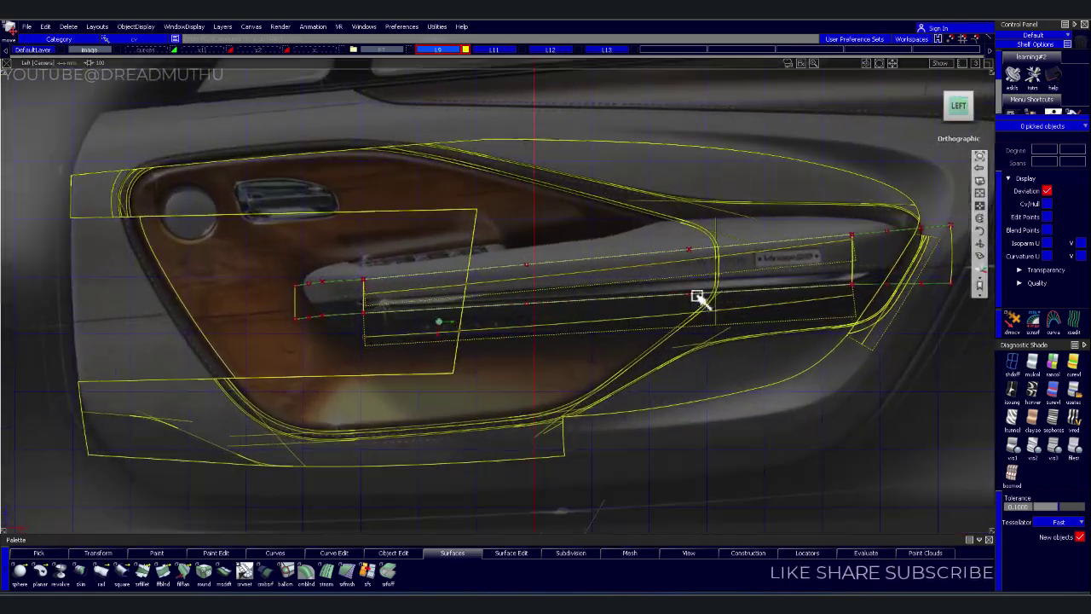
mouse_move(697, 296)
left_mouse_down("alt+shift")
mouse_move(619, 249)
mouse_move(665, 319)
mouse_move(560, 307)
mouse_move(587, 305)
left_mouse_up("alt+shift")
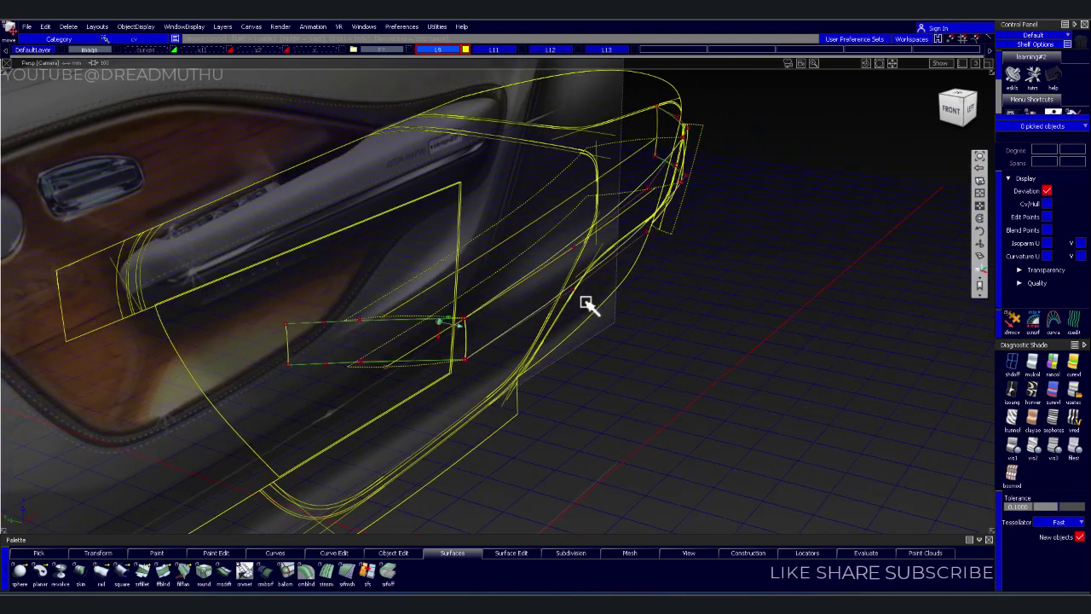
Create a multi-surface draft along the armrest's top edge curve, viewed from the Left camera
left_click(416, 313)
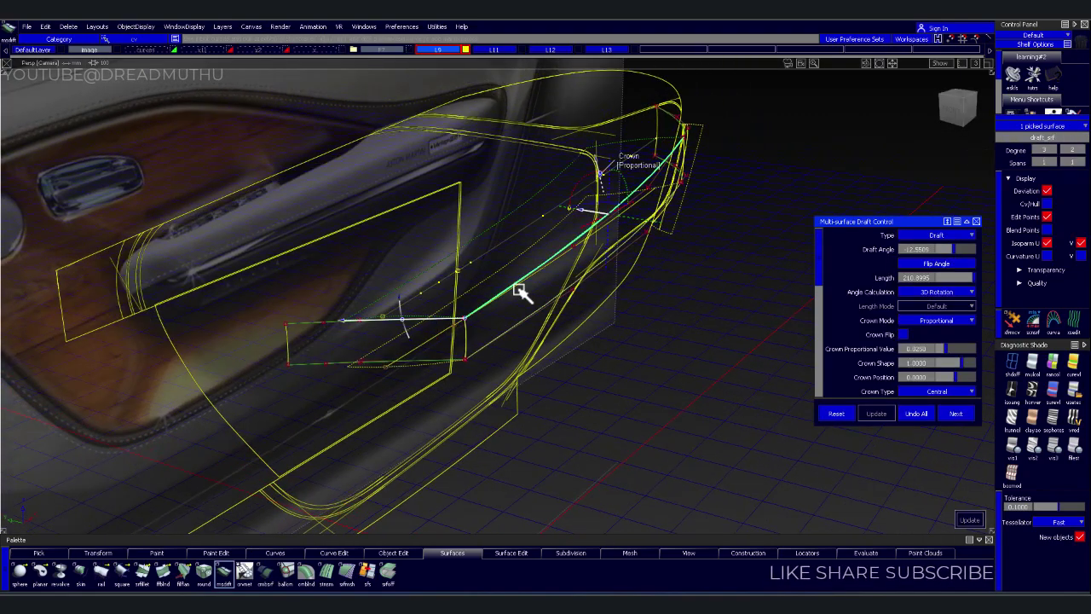
left_click_drag(766, 213, 701, 165, "alt+shift")
left_click(933, 117)
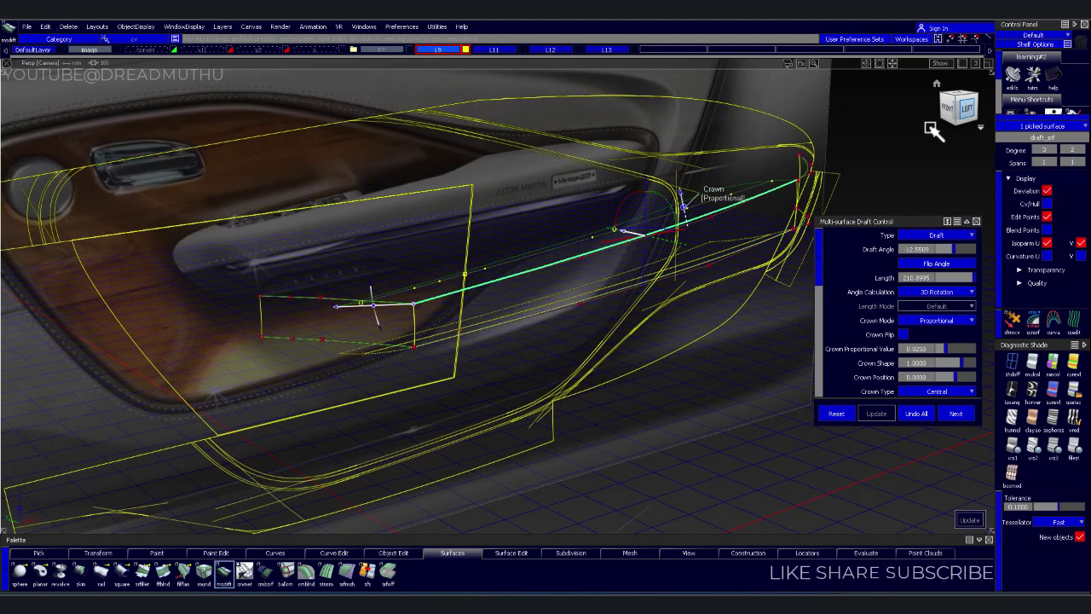
middle_click_drag(570, 314, 653, 316, "alt+shift")
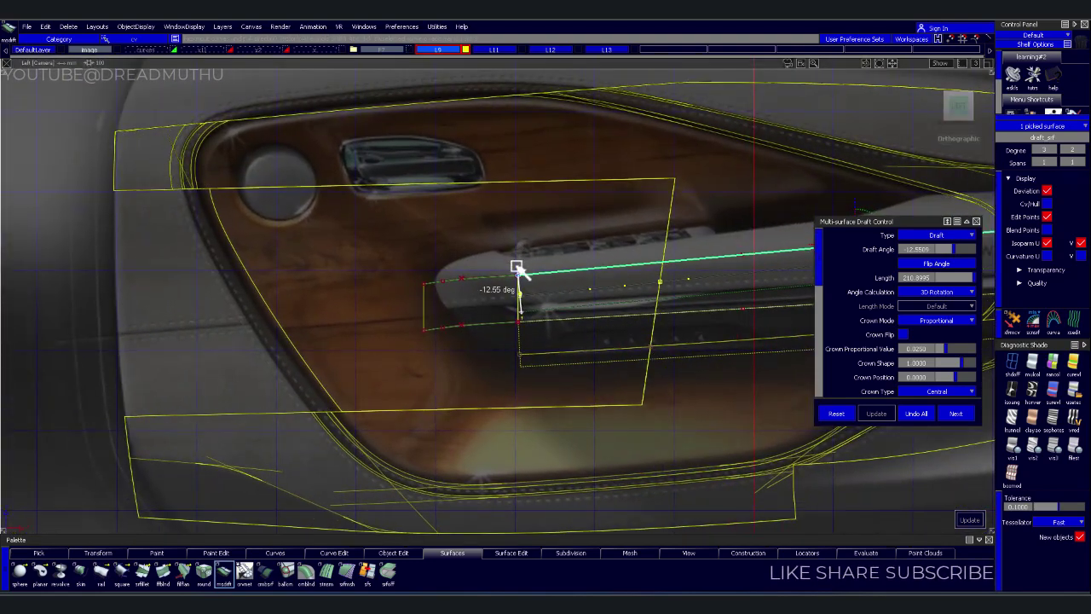
left_click_drag(517, 267, 522, 263)
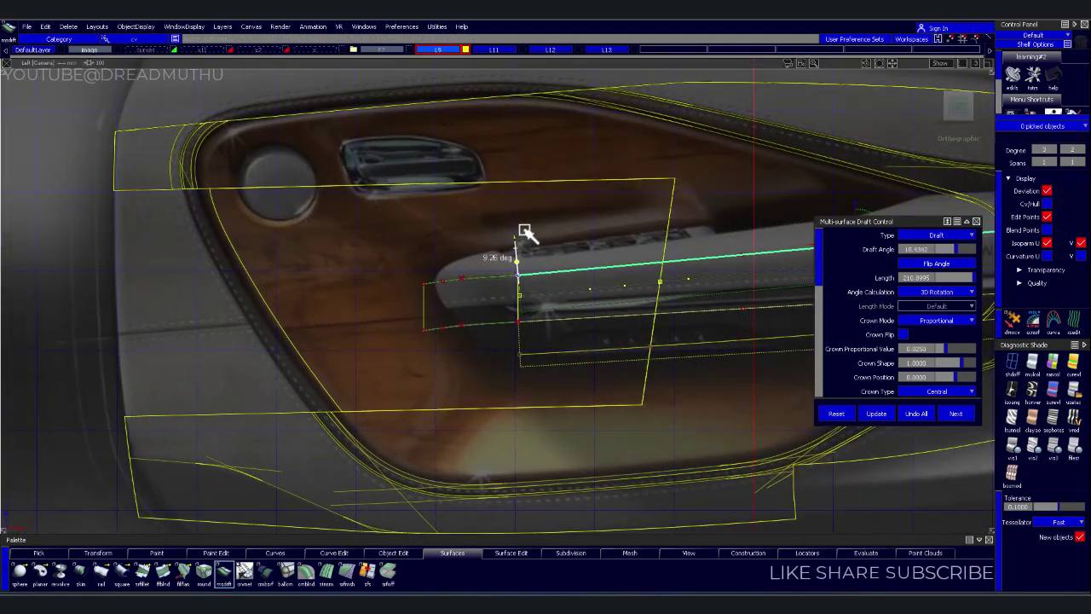
Tilt the draft to 17.9638° with a 265.2169 mm length, then check it in perspective
right_click_drag(525, 231, 134, 206, "alt+shift")
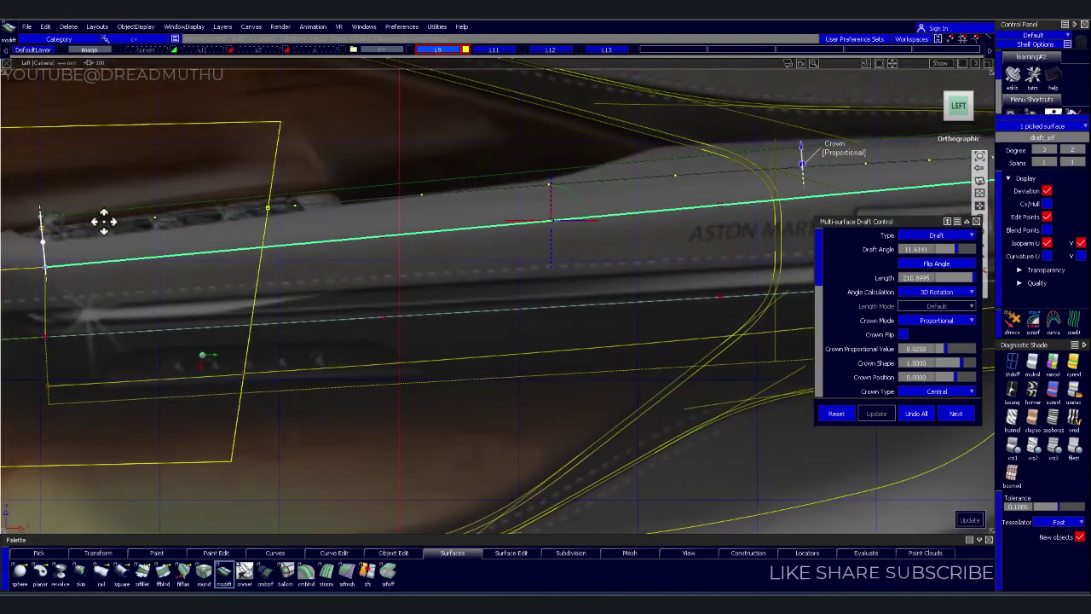
mouse_move(134, 207)
middle_mouse_down("alt+shift")
mouse_move(243, 198)
mouse_move(311, 211)
middle_mouse_up("alt+shift")
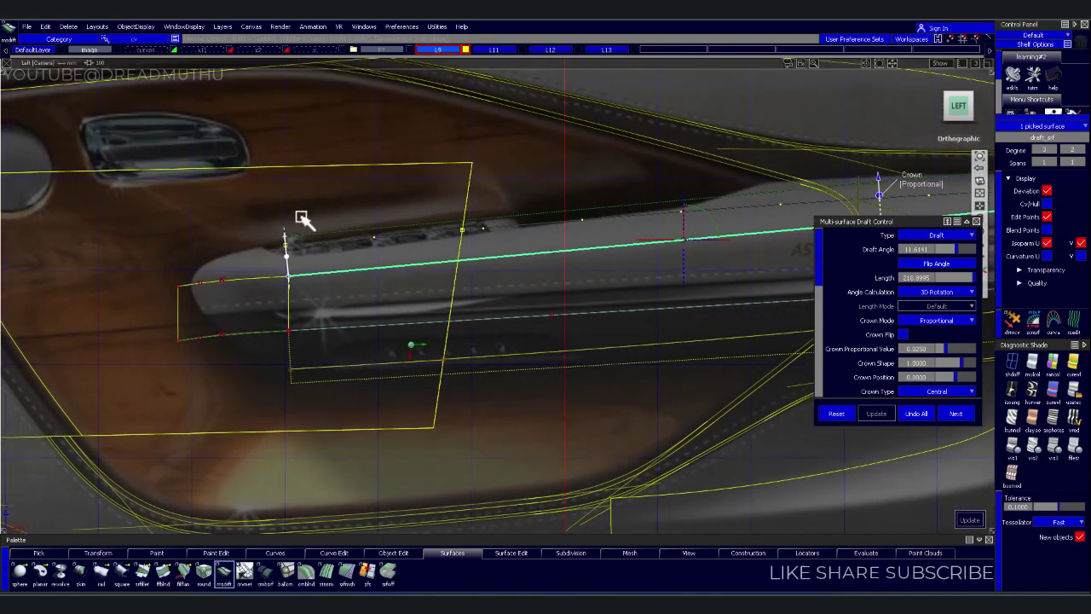
right_click_drag(307, 216, 42, 195, "alt+shift")
middle_click_drag(145, 190, 127, 191, "alt+shift")
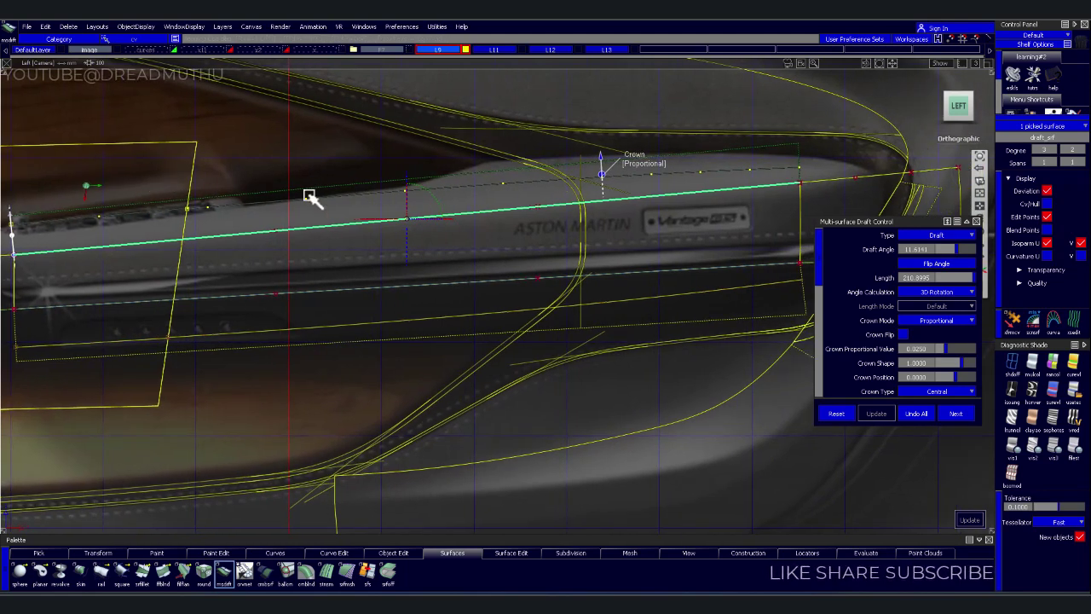
middle_click_drag(311, 198, 624, 163, "alt+shift")
right_click_drag(624, 163, 677, 153, "alt+shift")
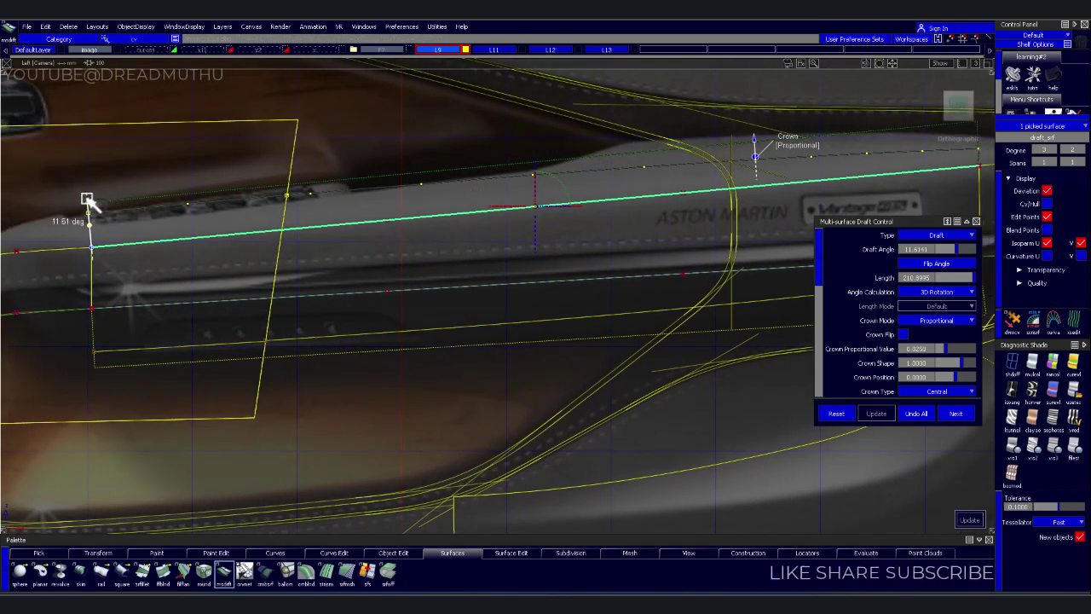
left_click_drag(87, 199, 88, 192)
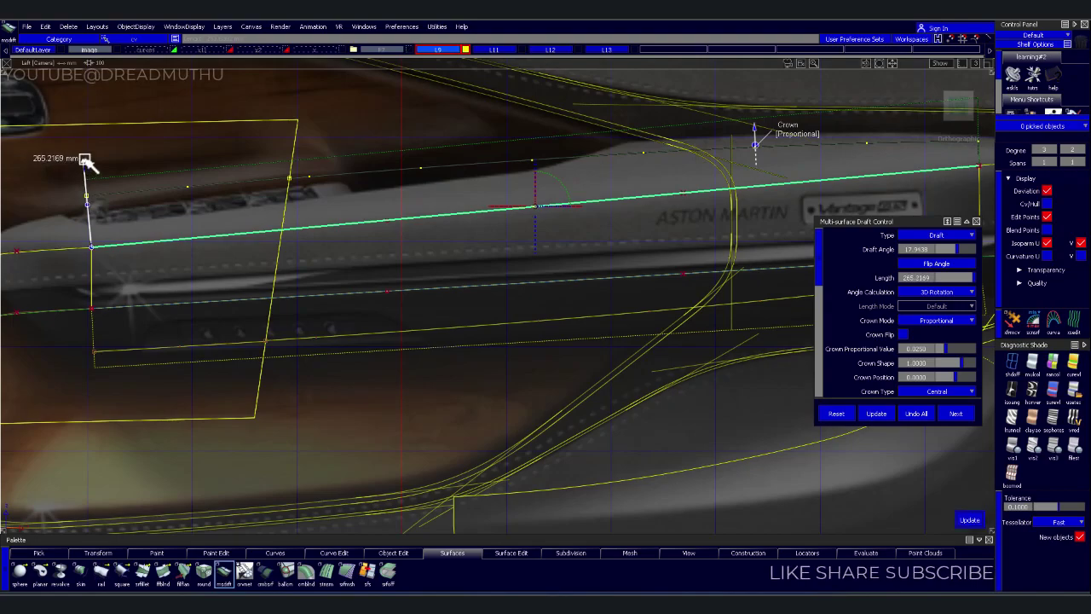
mouse_move(696, 178)
left_mouse_down("alt+shift")
mouse_move(504, 270)
mouse_move(438, 349)
mouse_move(414, 399)
mouse_move(269, 377)
mouse_move(146, 316)
mouse_move(136, 295)
mouse_move(215, 272)
mouse_move(449, 290)
mouse_move(506, 308)
mouse_move(521, 272)
mouse_move(614, 275)
mouse_move(550, 265)
mouse_move(537, 288)
mouse_move(438, 301)
mouse_move(545, 268)
mouse_move(608, 315)
mouse_move(372, 276)
mouse_move(675, 256)
left_mouse_up("alt+shift")
mouse_move(480, 258)
left_mouse_down("alt+shift")
mouse_move(589, 263)
mouse_move(141, 232)
mouse_move(163, 219)
left_mouse_up("alt+shift")
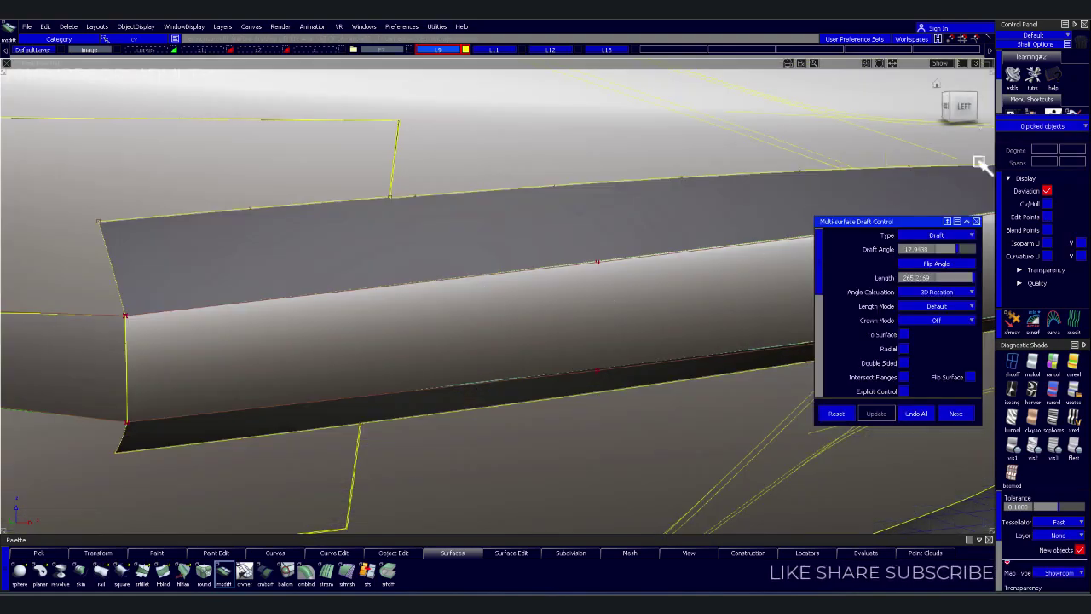
Tumble around the shaded armrest drafts near the door handle, then return to the Left orthographic view
left_click(982, 120)
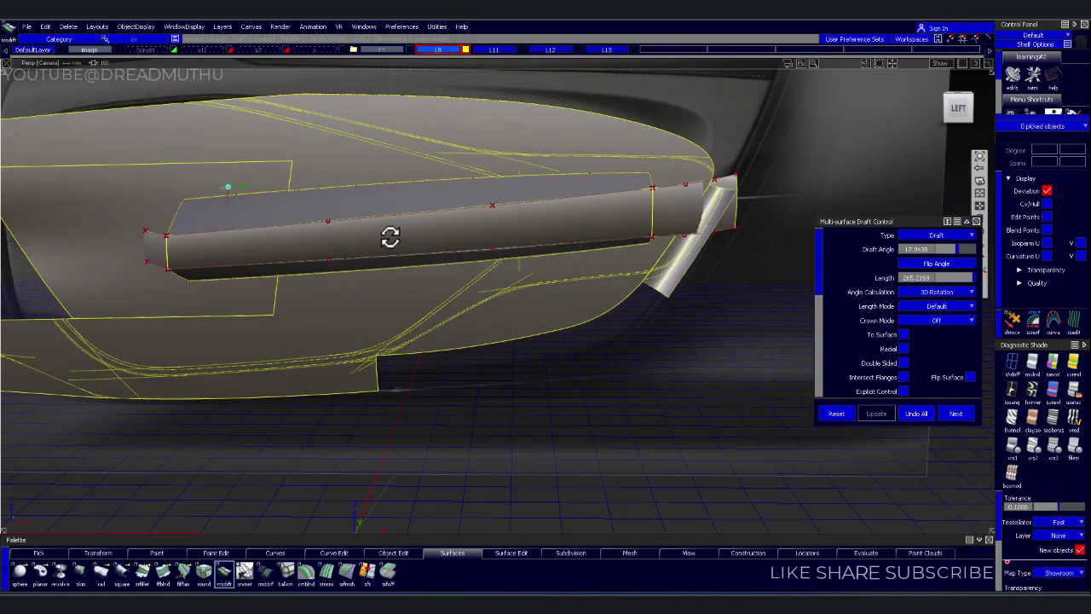
mouse_move(389, 238)
left_mouse_down("alt+shift")
mouse_move(409, 395)
mouse_move(584, 288)
left_mouse_up("alt+shift")
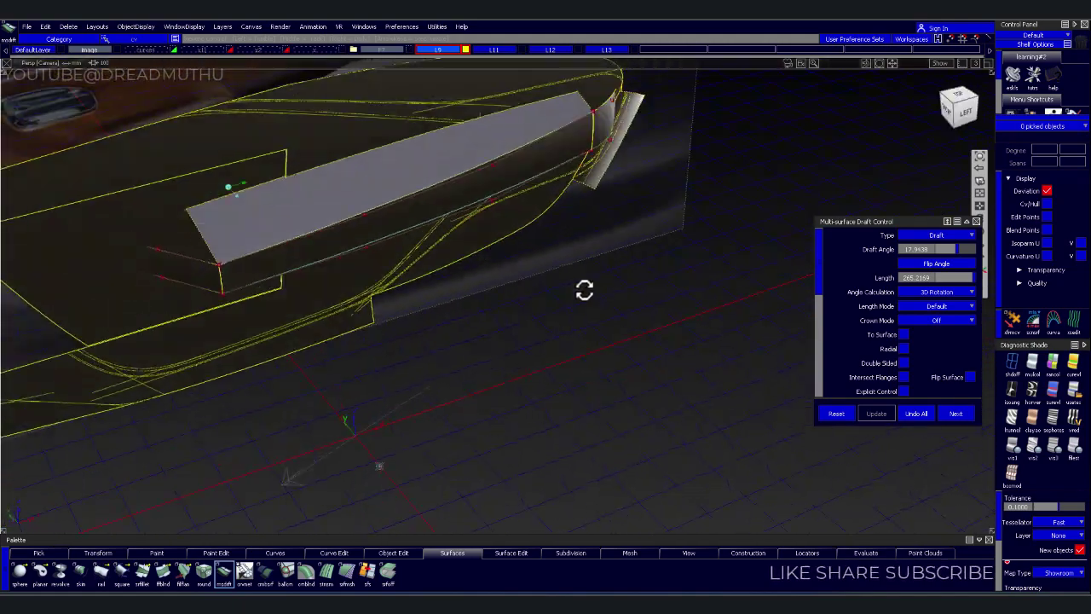
middle_click_drag(585, 288, 553, 285, "alt+shift")
right_click_drag(554, 285, 463, 236, "alt+shift")
mouse_move(463, 236)
left_mouse_down("alt+shift")
mouse_move(452, 212)
mouse_move(341, 213)
mouse_move(388, 206)
left_mouse_up("alt+shift")
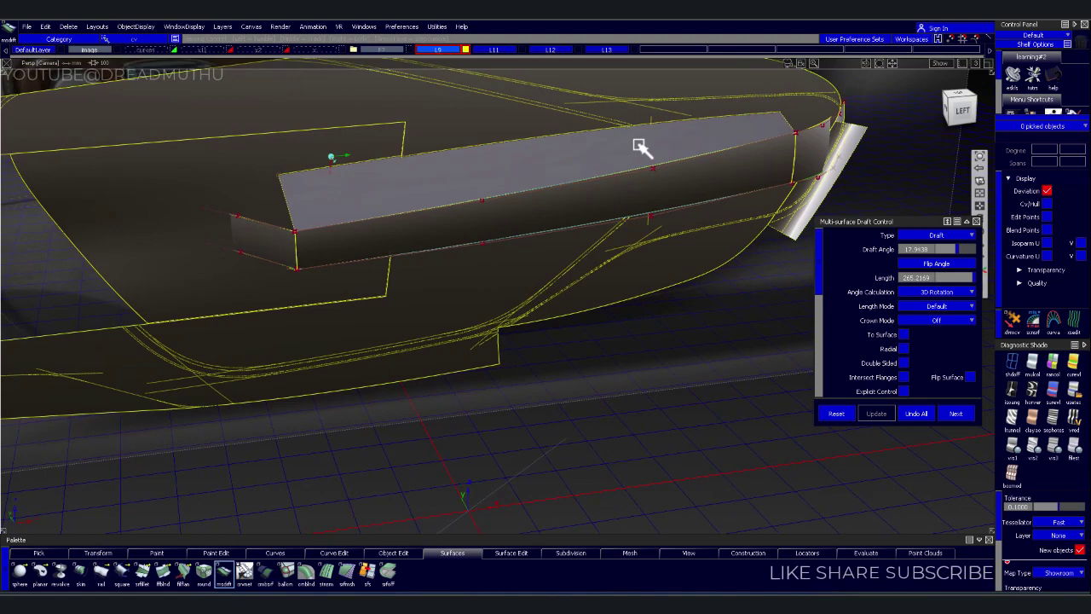
left_click(962, 113)
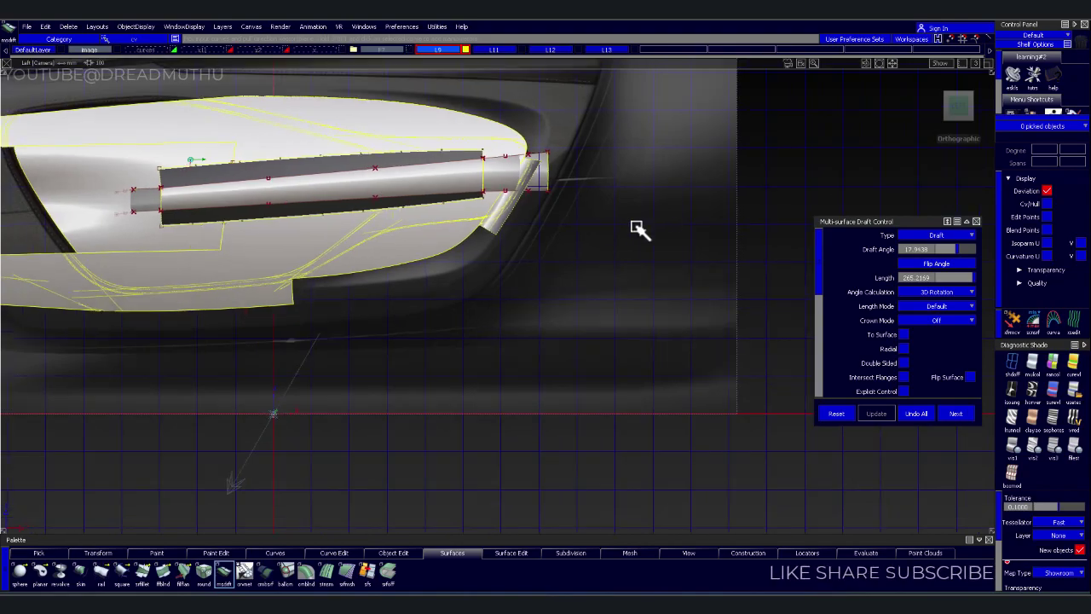
middle_click_drag(639, 227, 805, 261, "alt+shift")
Turn off Diagnostic Shade and zoom in on the rear of the door handle over the photo
left_click(1013, 361)
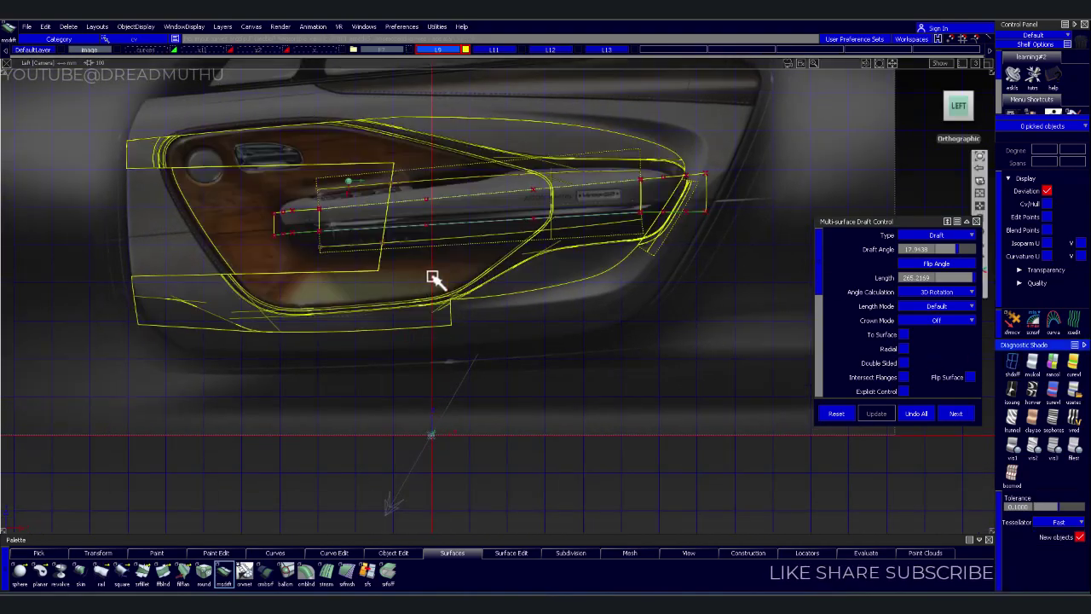
mouse_move(434, 278)
right_mouse_down("alt+shift")
mouse_move(475, 288)
mouse_move(518, 261)
right_mouse_up("alt+shift")
middle_click_drag(518, 262, 258, 271, "alt+shift")
mouse_move(258, 270)
right_mouse_down("alt+shift")
mouse_move(480, 241)
mouse_move(541, 264)
mouse_move(475, 287)
mouse_move(583, 261)
right_mouse_up("alt+shift")
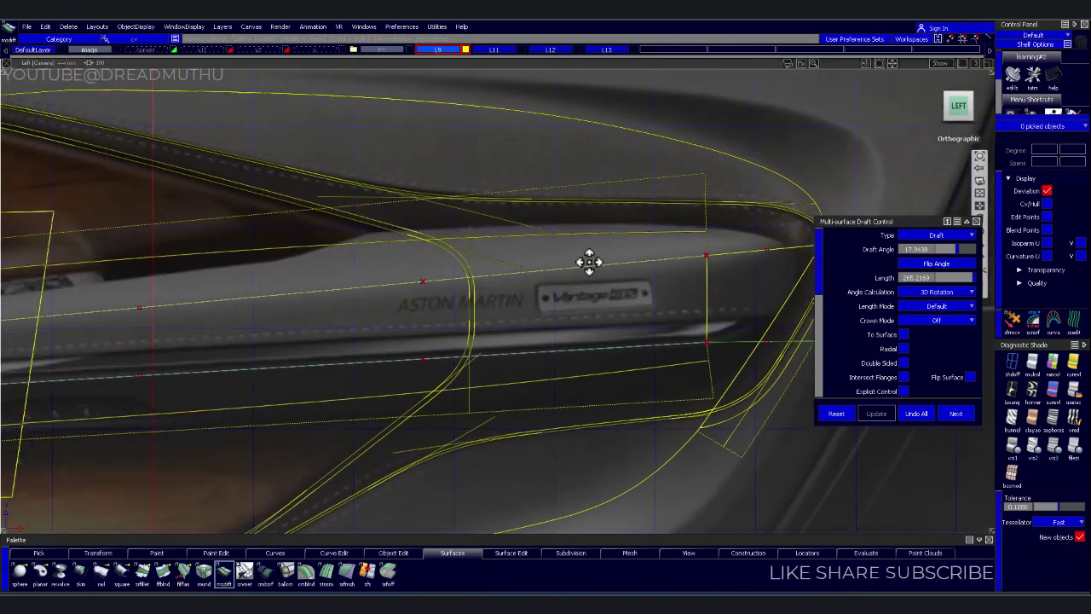
middle_click_drag(583, 261, 506, 260, "alt+shift")
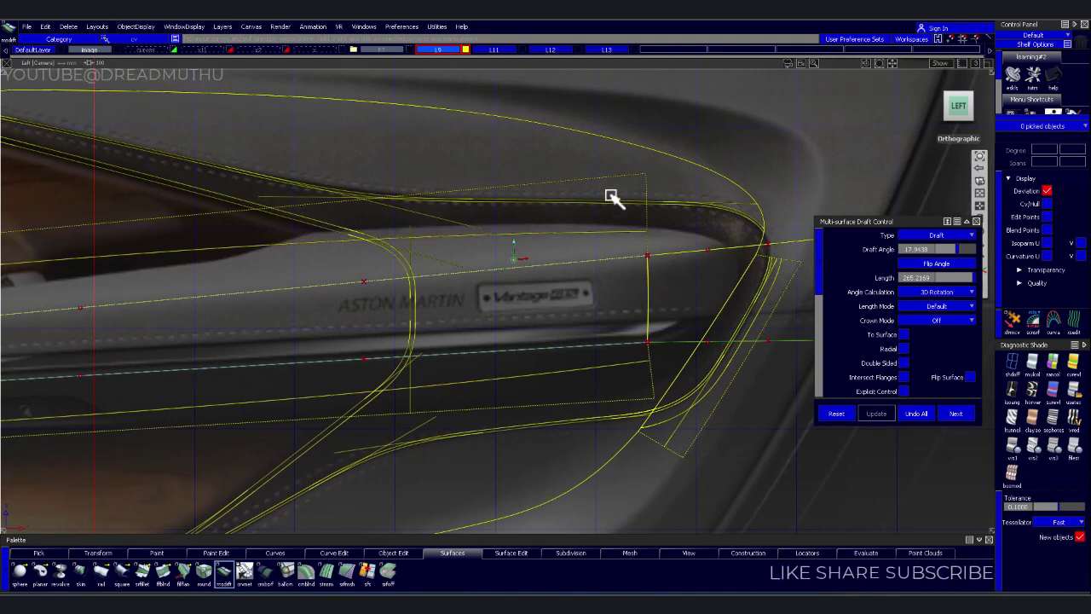
right_click_drag(612, 198, 566, 275, "alt+shift")
middle_click_drag(565, 276, 779, 227, "alt+shift")
right_click_drag(780, 227, 757, 231, "alt+shift")
middle_click_drag(758, 231, 600, 248, "alt+shift")
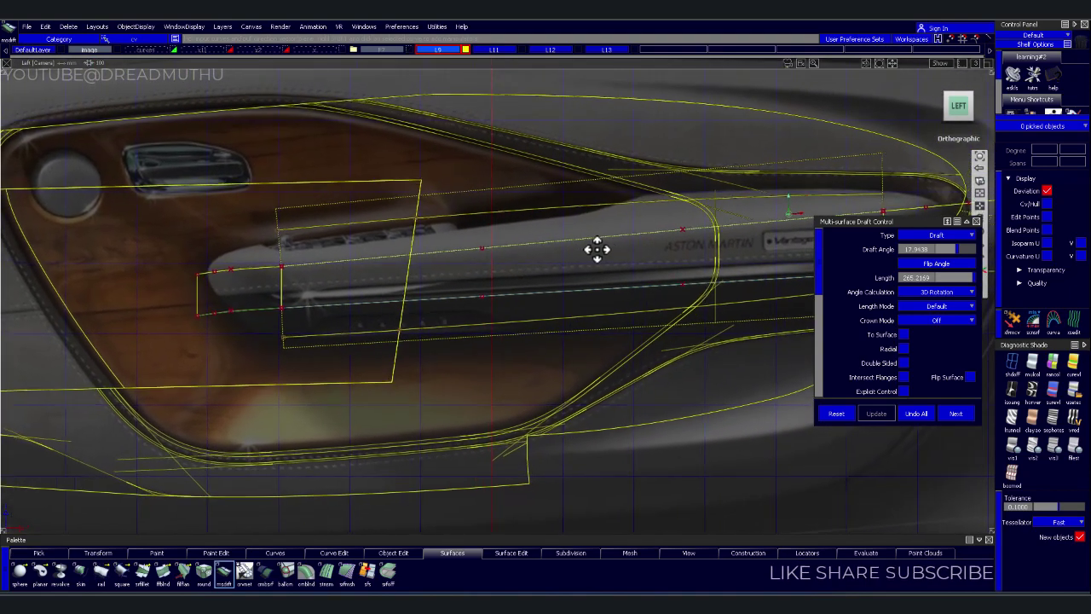
right_click_drag(599, 248, 611, 242, "alt+shift")
Check the handle curves against the Vantage badge area and wood trim in the reference photo
right_click_drag(479, 246, 532, 295, "alt+shift")
middle_click_drag(531, 295, 415, 326, "alt+shift")
right_click_drag(414, 326, 185, 271, "alt+shift")
middle_click_drag(185, 271, 517, 296, "alt+shift")
mouse_move(517, 295)
right_mouse_down("alt+shift")
mouse_move(541, 267)
mouse_move(534, 236)
right_mouse_up("alt+shift")
middle_click_drag(534, 236, 405, 195, "alt+shift")
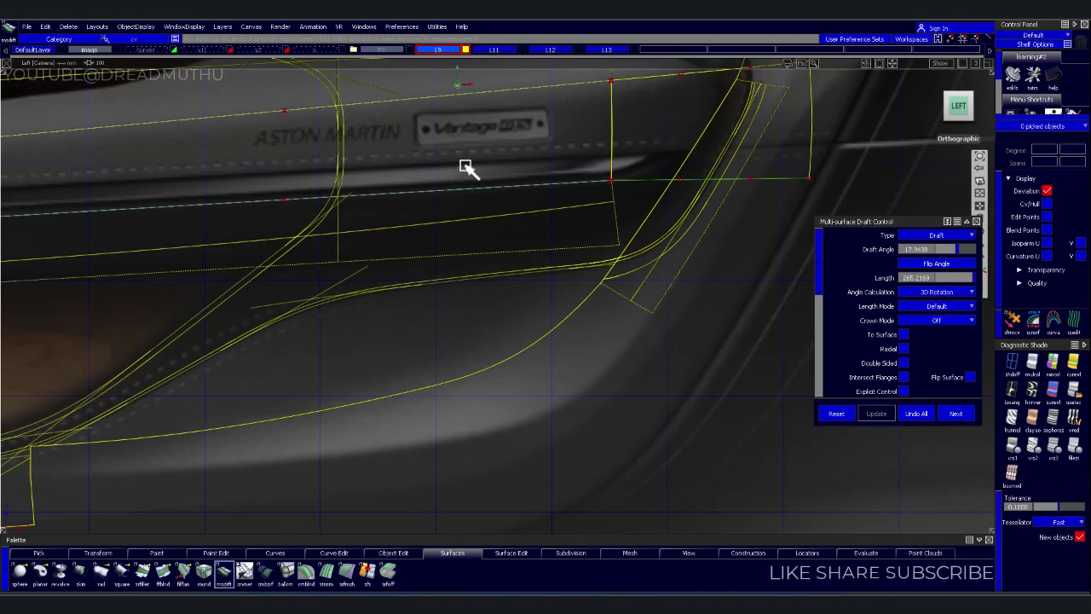
right_click_drag(473, 165, 477, 173, "alt+shift")
middle_click_drag(477, 173, 543, 221, "alt+shift")
right_click_drag(543, 222, 711, 224, "alt+shift")
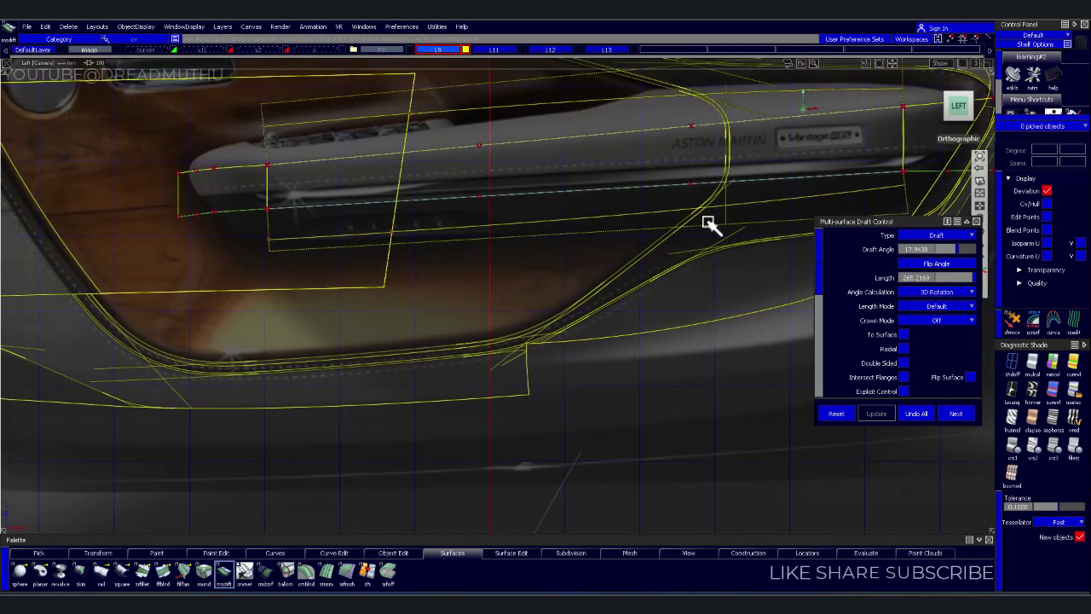
middle_click_drag(711, 225, 638, 224, "alt+shift")
mouse_move(638, 224)
right_mouse_down("alt+shift")
mouse_move(509, 244)
mouse_move(494, 219)
right_mouse_up("alt+shift")
mouse_move(495, 219)
middle_mouse_down("alt+shift")
mouse_move(625, 235)
mouse_move(370, 212)
middle_mouse_up("alt+shift")
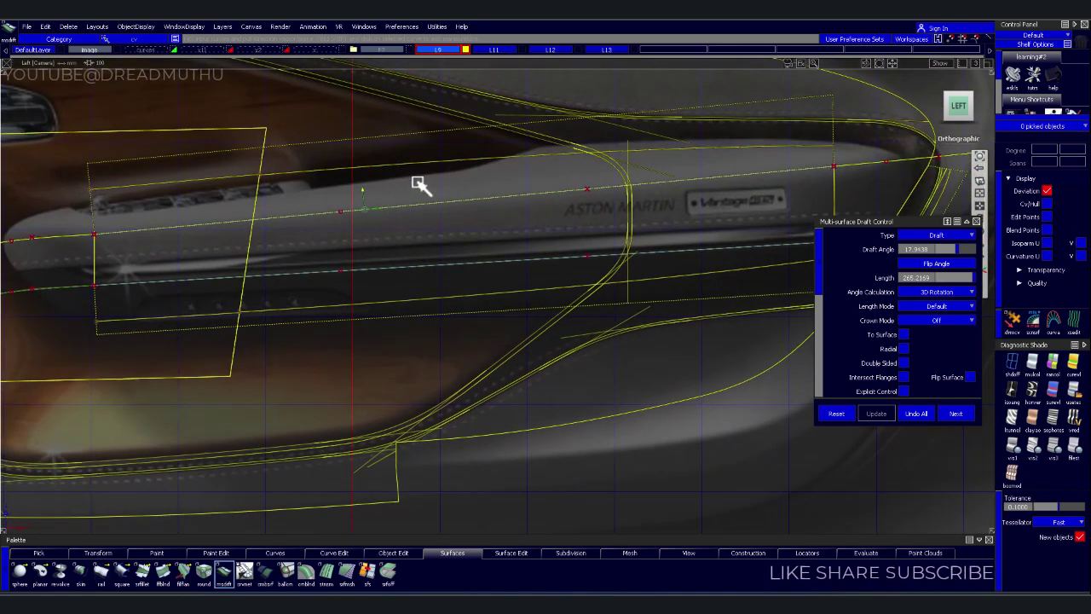
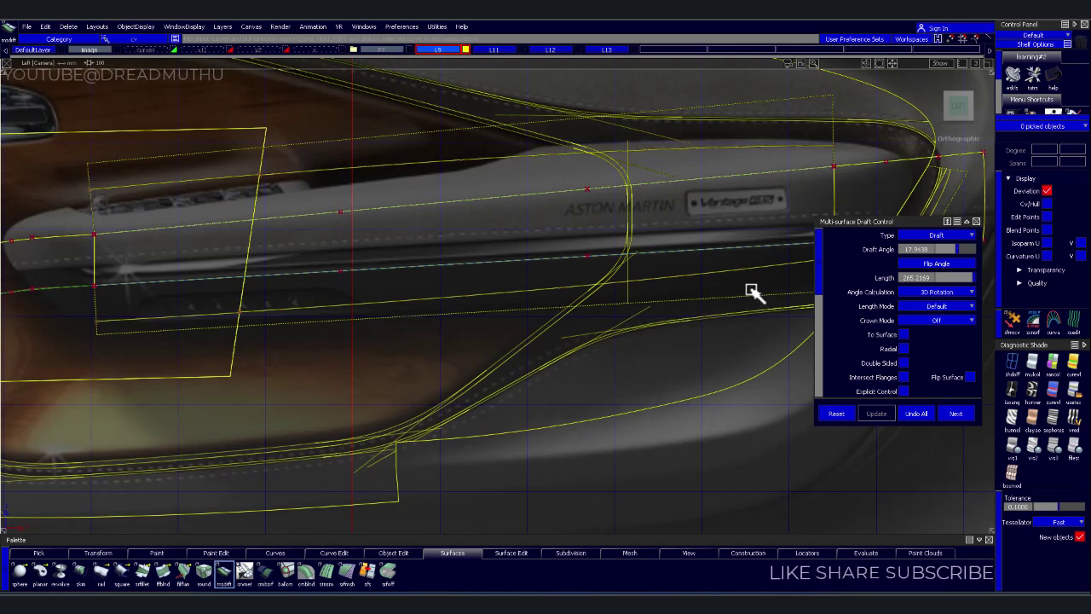
Delete the small rail surface rail_surf#27 at the armrest's left end
mouse_move(626, 147)
left_mouse_down("alt+shift")
mouse_move(505, 246)
mouse_move(292, 305)
left_mouse_up("alt+shift")
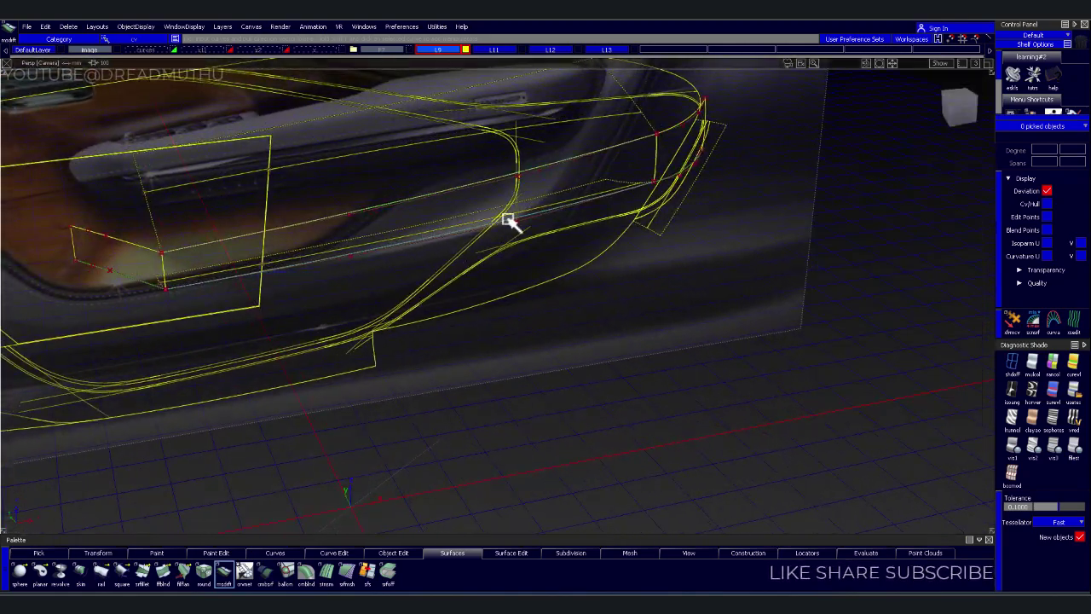
left_click_drag(929, 110, 381, 271)
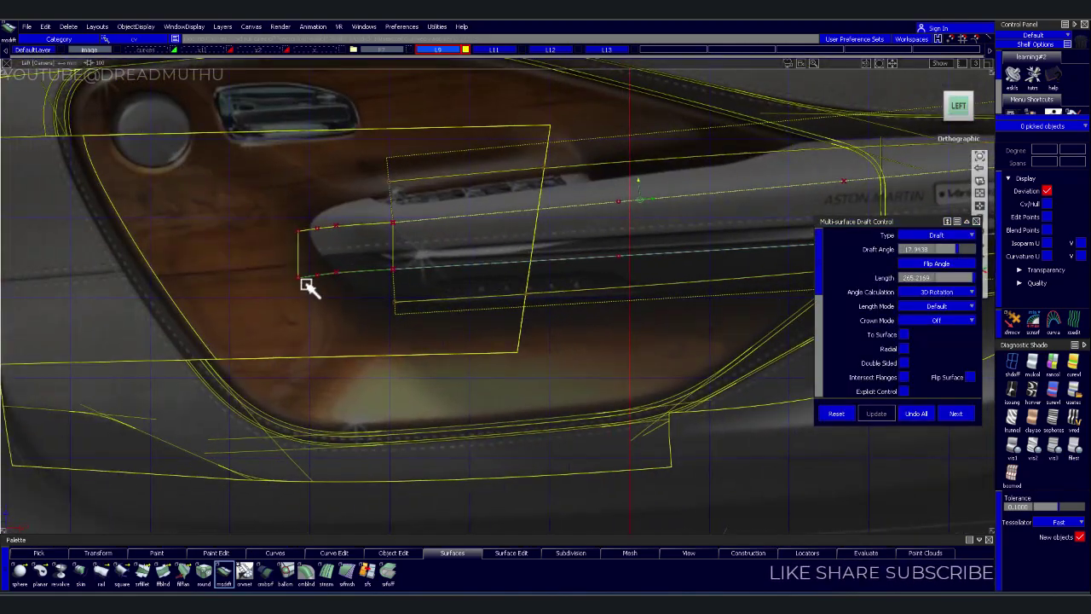
left_click(220, 223, "ctrl+shift")
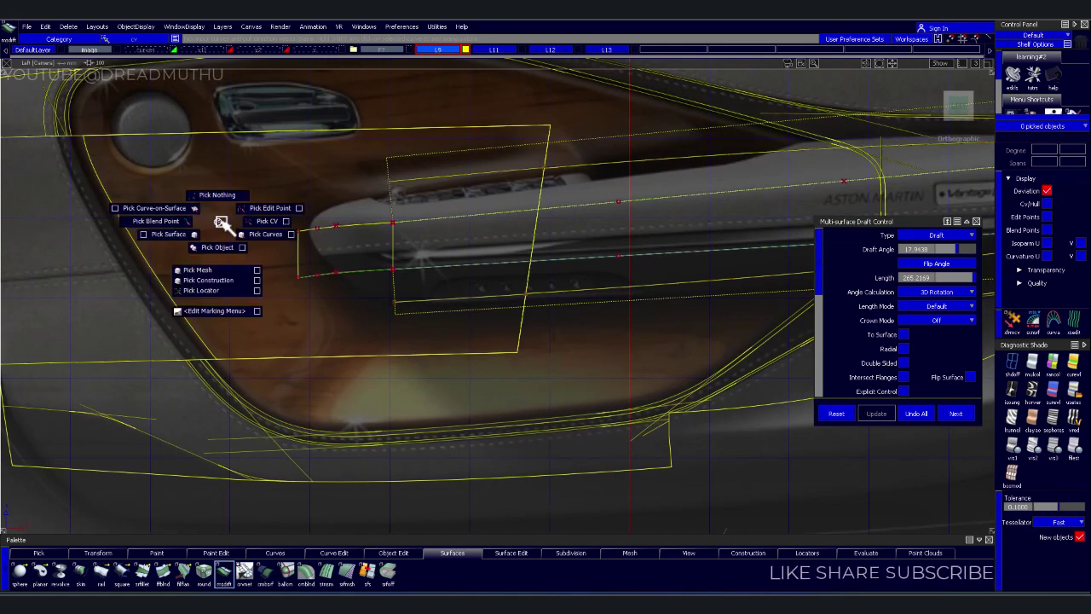
left_click(264, 237)
left_click_drag(344, 298, 422, 381)
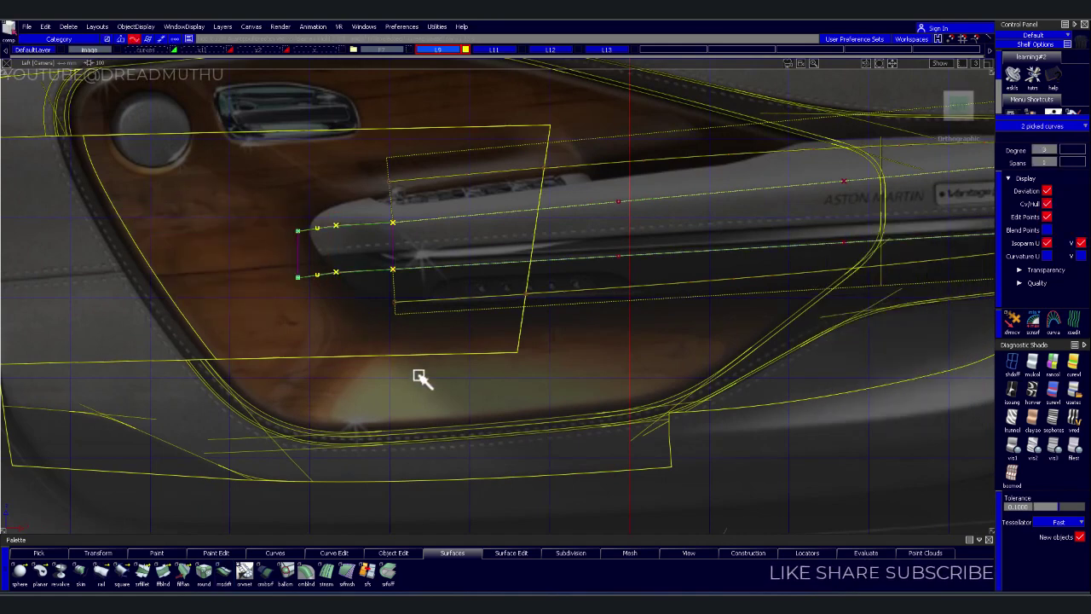
left_click(410, 380)
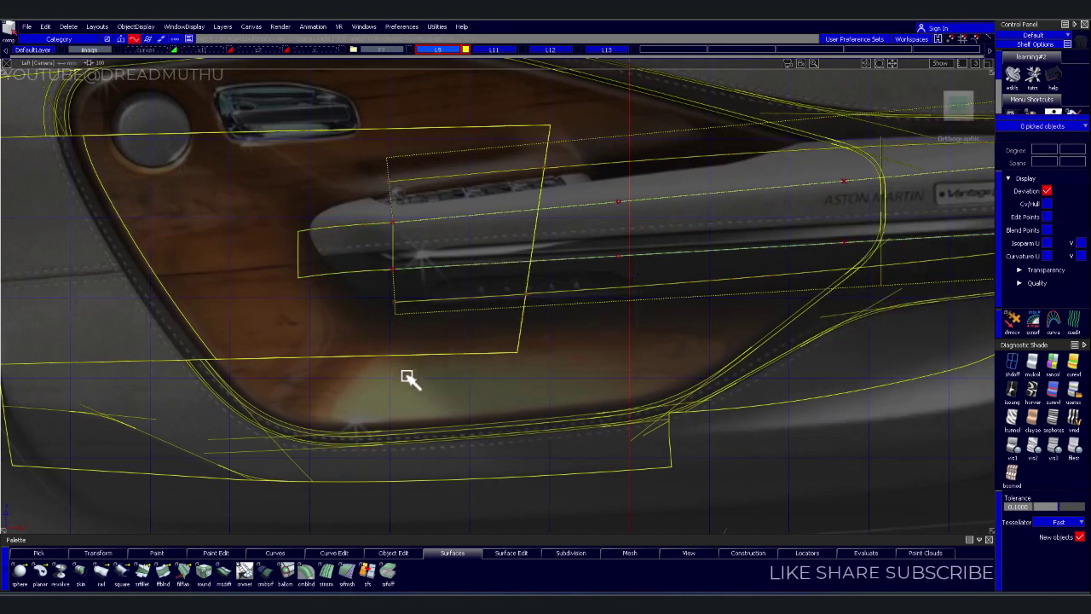
left_click(300, 229)
key("Delete")
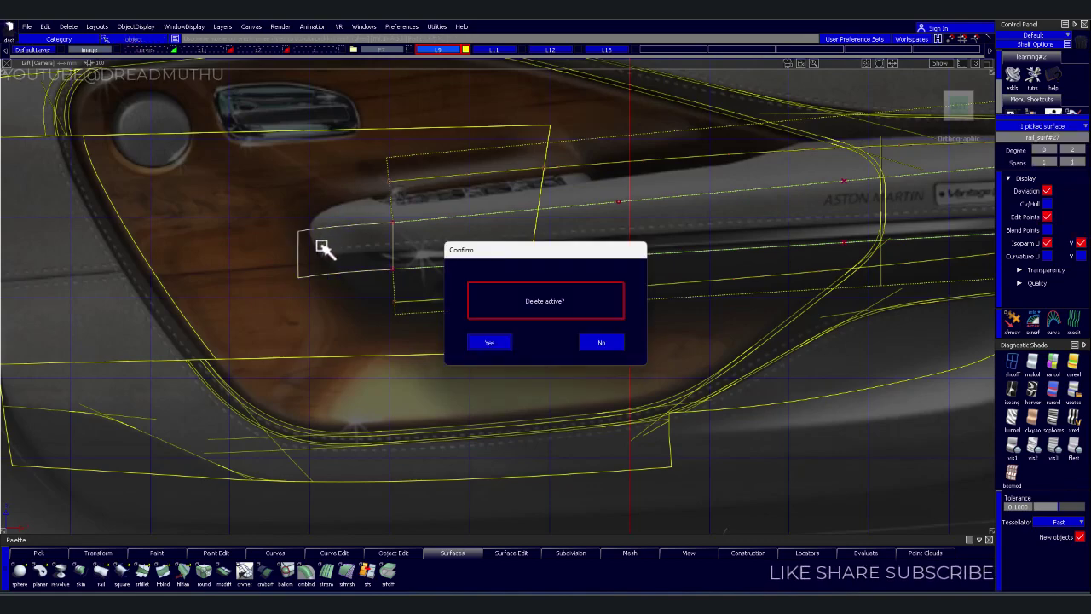
key("Return")
Delete the two short curves at the armrest's right tip
middle_click_drag(545, 224, 307, 241, "alt+shift")
right_click_drag(307, 242, 348, 227, "alt+shift")
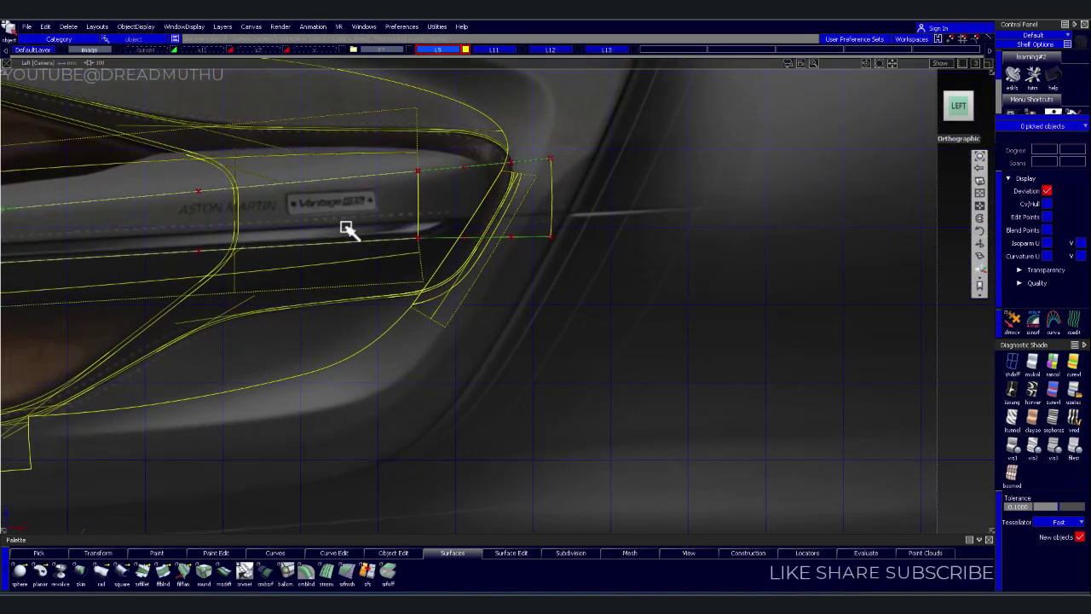
left_click_drag(480, 247, 490, 261)
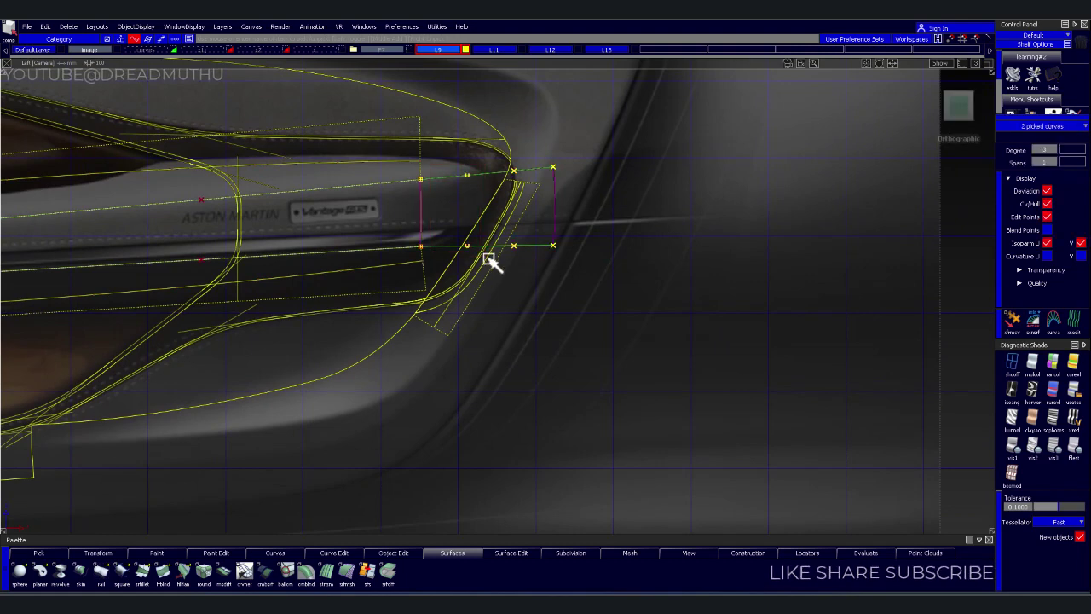
key("Delete")
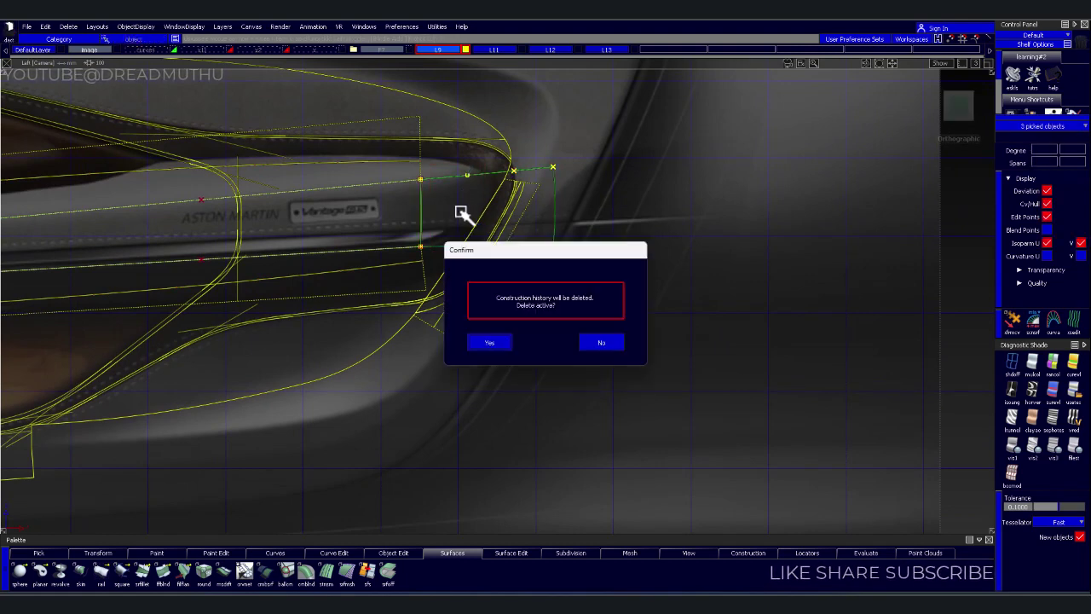
key("Return")
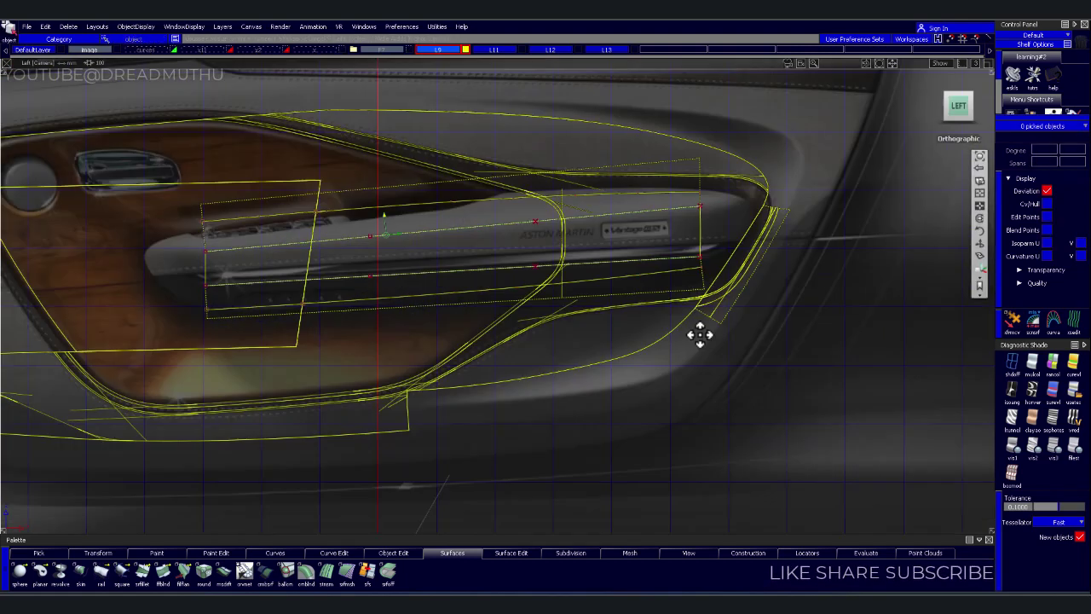
mouse_move(699, 334)
right_mouse_down("alt+shift")
mouse_move(640, 299)
mouse_move(510, 261)
mouse_move(404, 278)
right_mouse_up("alt+shift")
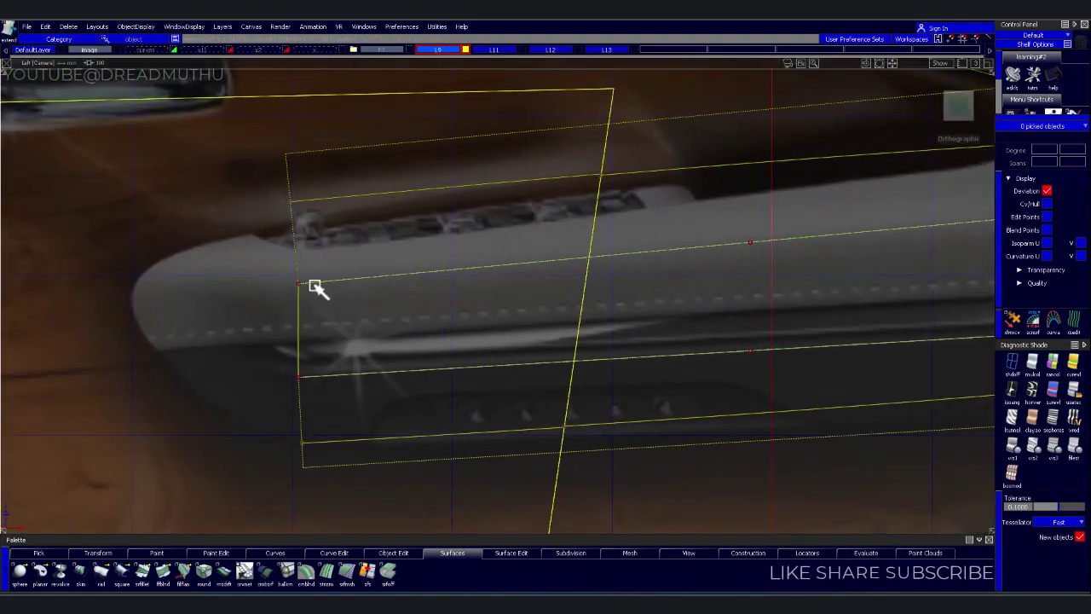
Drag the left-end CVs of the upper and lower armrest curves further left
left_click(319, 289)
left_click_drag(114, 211, 5, 251)
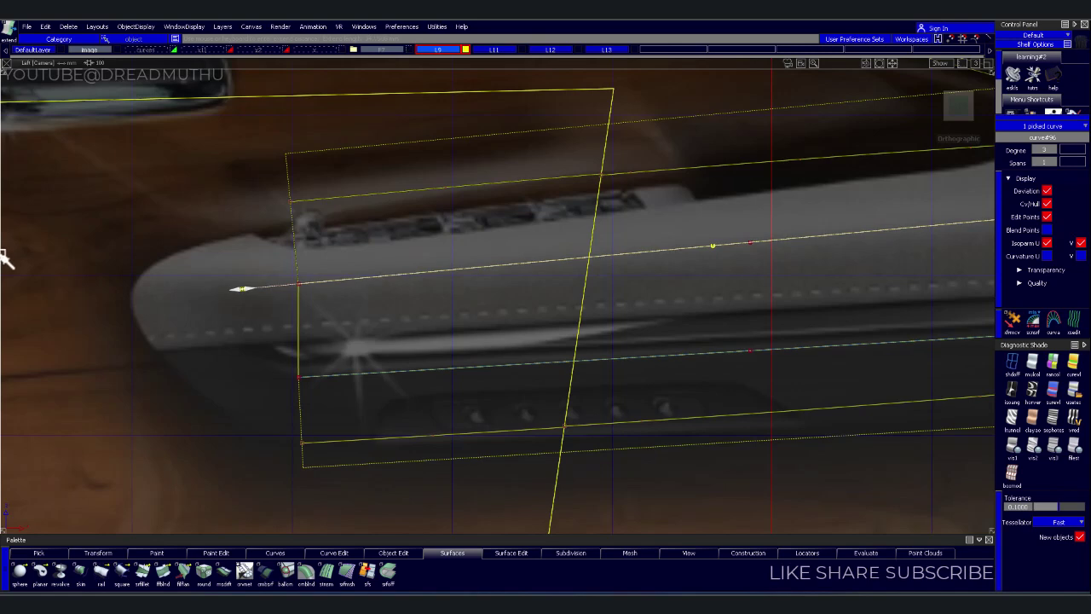
left_click_drag(312, 185, 146, 176)
left_click_drag(239, 166, 328, 280, "alt+shift")
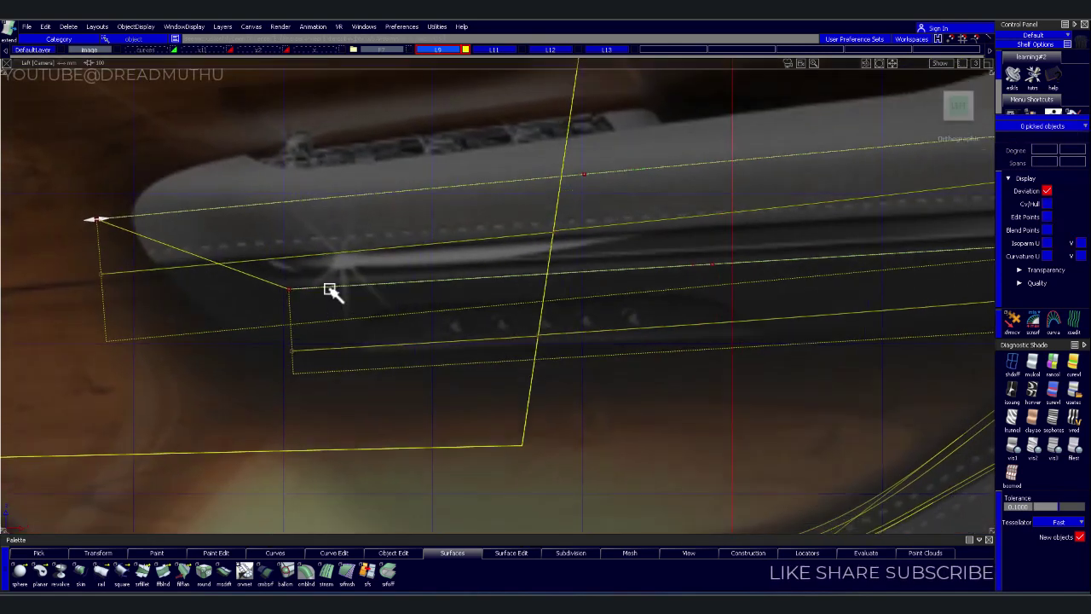
left_click(331, 290)
left_click(362, 317)
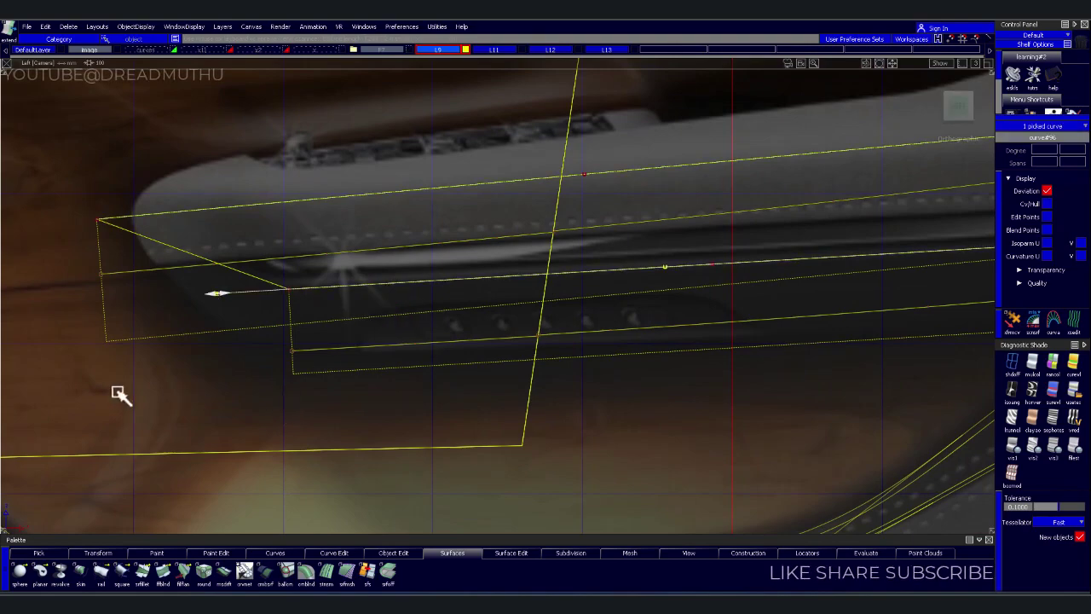
left_click_drag(119, 394, 244, 395)
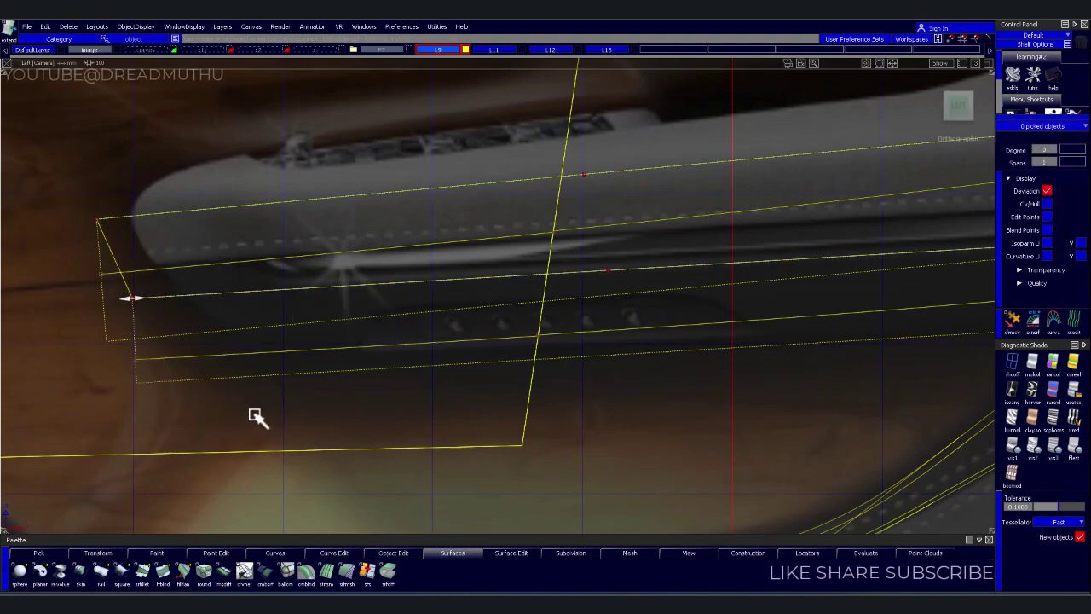
Pick a curve along the upper edge at the handle's right end
scroll(483, 384, "up", 3)
scroll(568, 355, "up", 3)
scroll(240, 341, "up", 3)
mouse_move(241, 341)
middle_mouse_down("alt+shift")
mouse_move(419, 334)
mouse_move(634, 439)
middle_mouse_up("alt+shift")
left_click(439, 191)
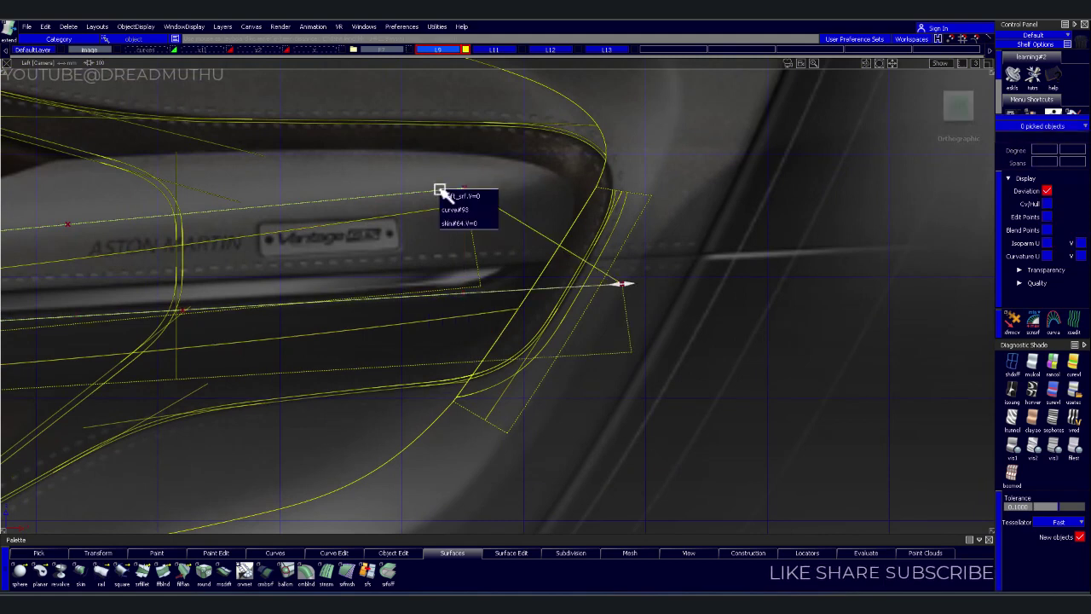
left_click(453, 213)
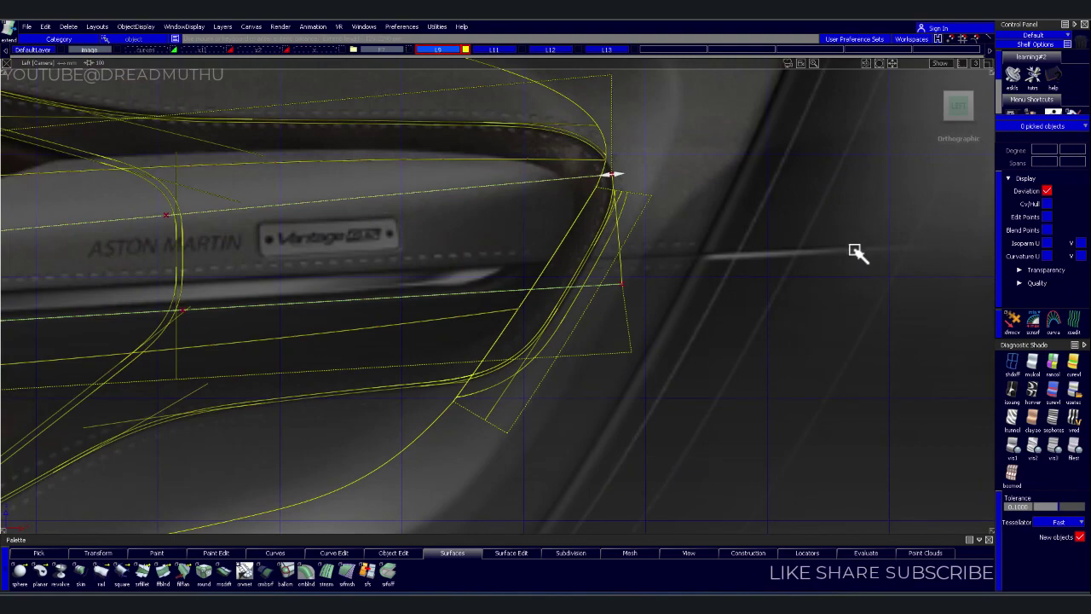
Box-select all curves-on-surface around the armrest and delete them
scroll(843, 258, "down", 3)
middle_click_drag(793, 268, 890, 302, "alt+shift")
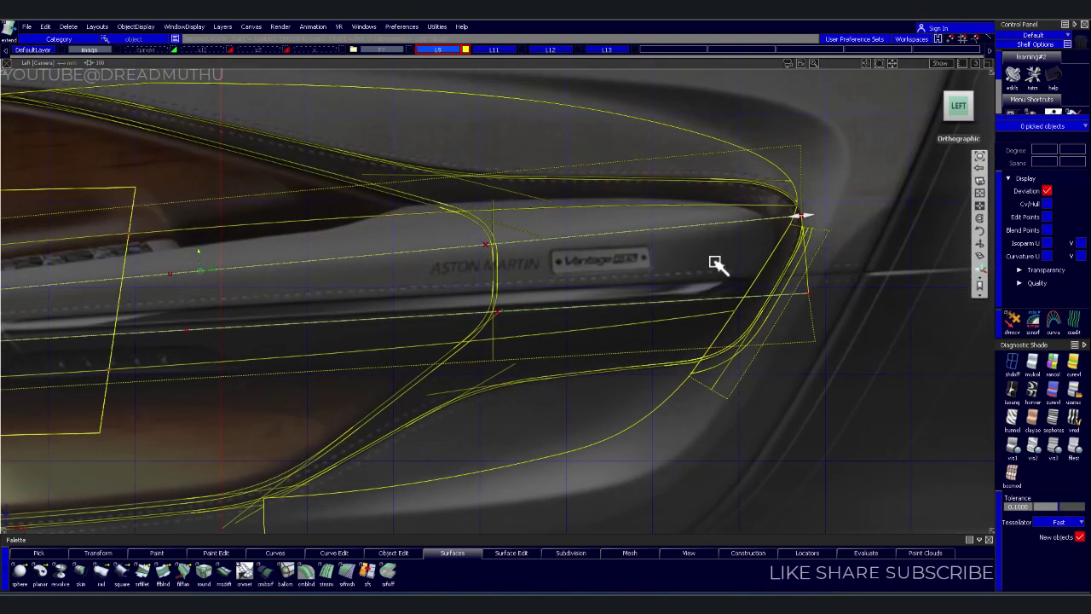
scroll(725, 263, "up", 1)
middle_click_drag(754, 241, 637, 261, "alt+shift")
scroll(597, 282, "down", 2)
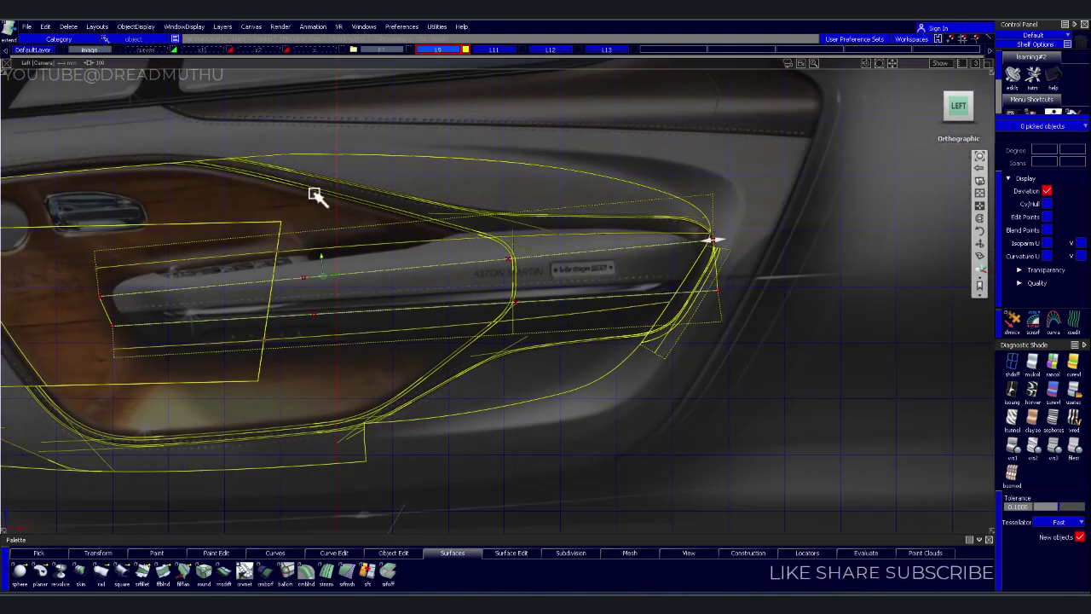
scroll(516, 210, "down", 2)
scroll(492, 246, "down", 1)
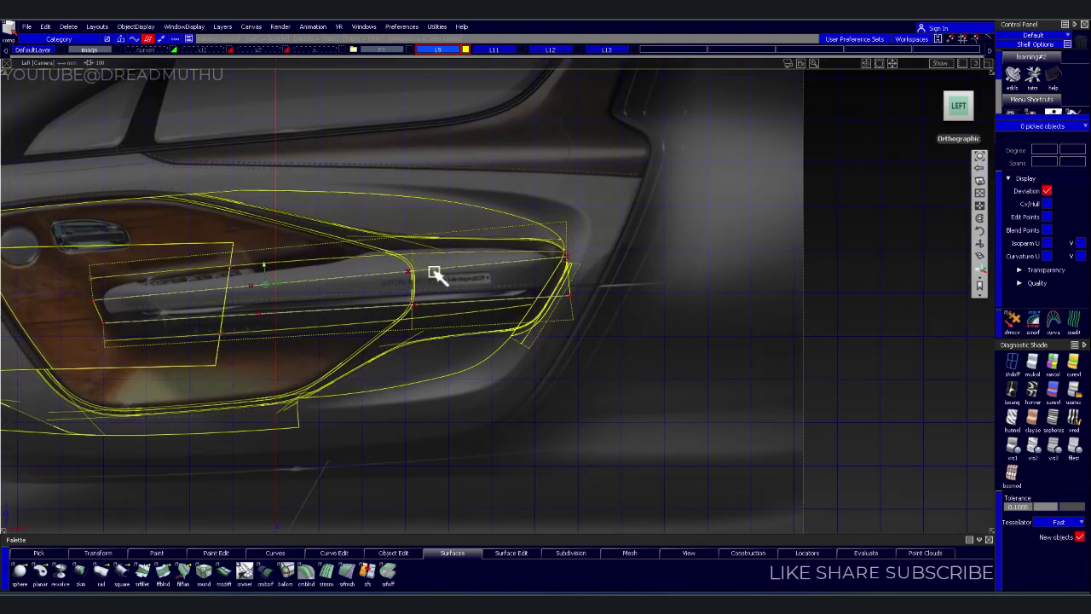
right_click_drag(426, 273, 527, 258, "alt+shift")
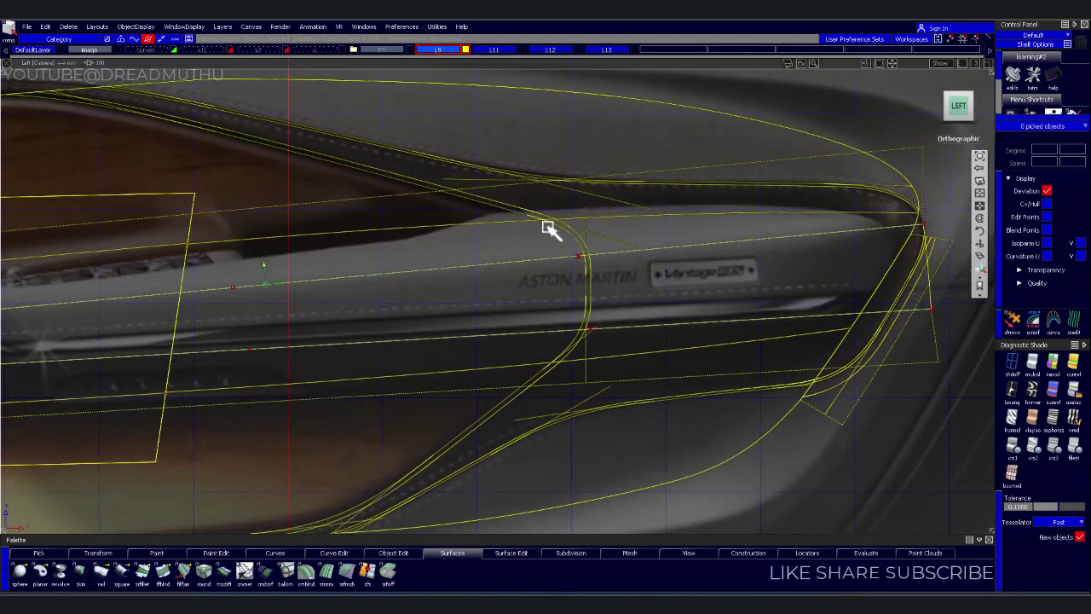
right_click_drag(548, 229, 579, 209, "alt+shift")
mouse_move(580, 210)
middle_mouse_down("alt+shift")
mouse_move(446, 231)
mouse_move(638, 198)
middle_mouse_up("alt+shift")
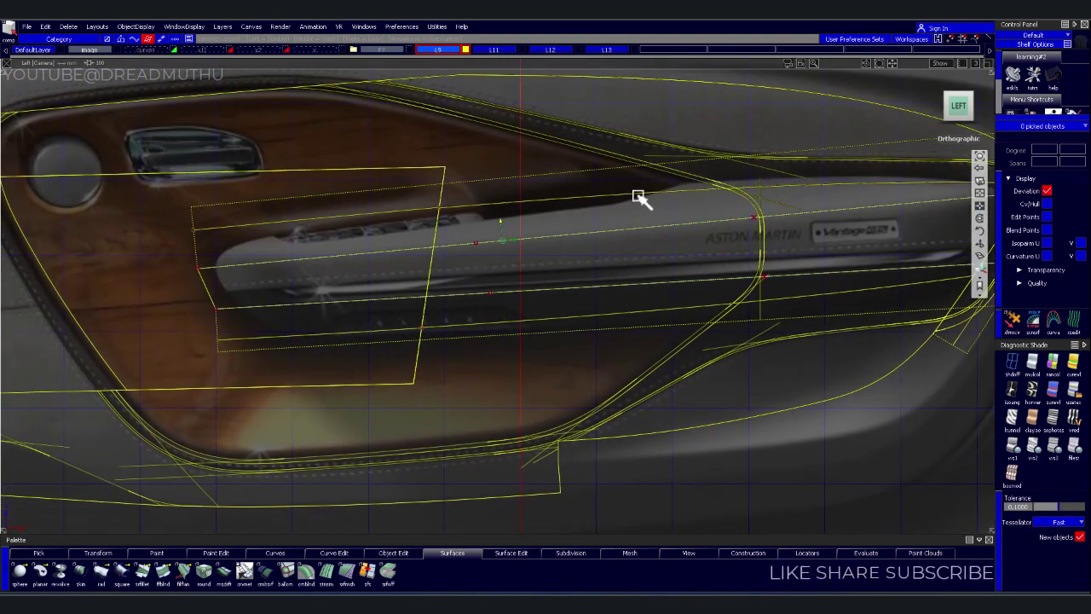
right_click_drag(641, 194, 653, 197, "alt+shift")
mouse_move(653, 197)
middle_mouse_down("alt+shift")
mouse_move(523, 236)
mouse_move(441, 244)
mouse_move(515, 229)
middle_mouse_up("alt+shift")
mouse_move(515, 228)
right_mouse_down("alt+shift")
mouse_move(516, 250)
mouse_move(526, 241)
right_mouse_up("alt+shift")
left_click_drag(657, 397, 600, 368, "ctrl+shift")
left_click_drag(504, 367, 180, 156)
key("Delete")
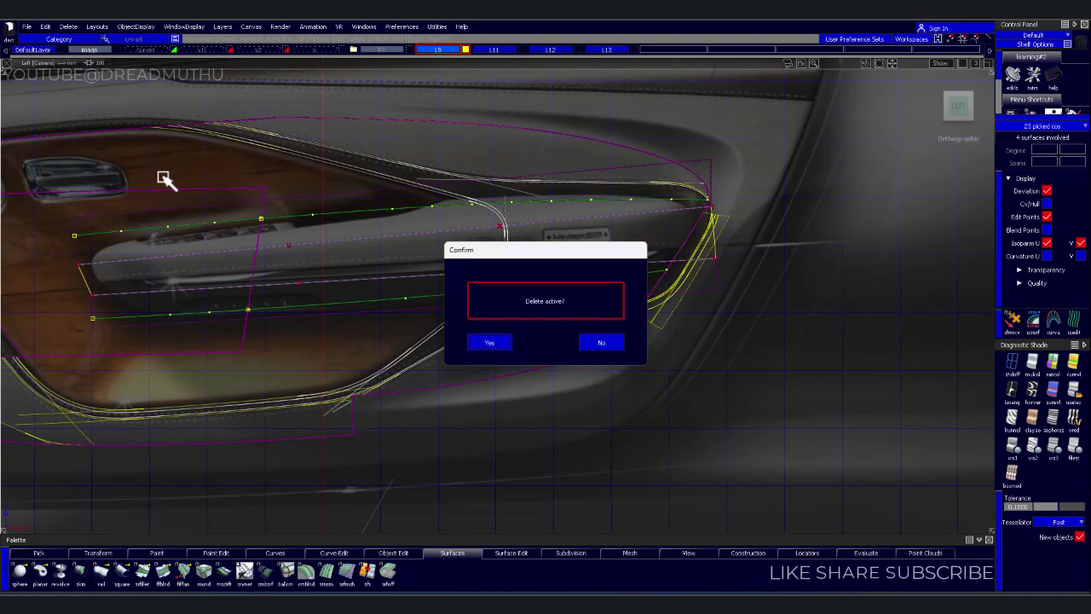
Confirm the deletion and draw a new CV curve from the armrest's upper edge to the handle tip
key("Return")
mouse_move(435, 386)
right_mouse_down("alt+shift")
mouse_move(482, 287)
mouse_move(412, 310)
mouse_move(451, 316)
mouse_move(401, 322)
right_mouse_up("alt+shift")
middle_click_drag(402, 323, 386, 351, "alt+shift")
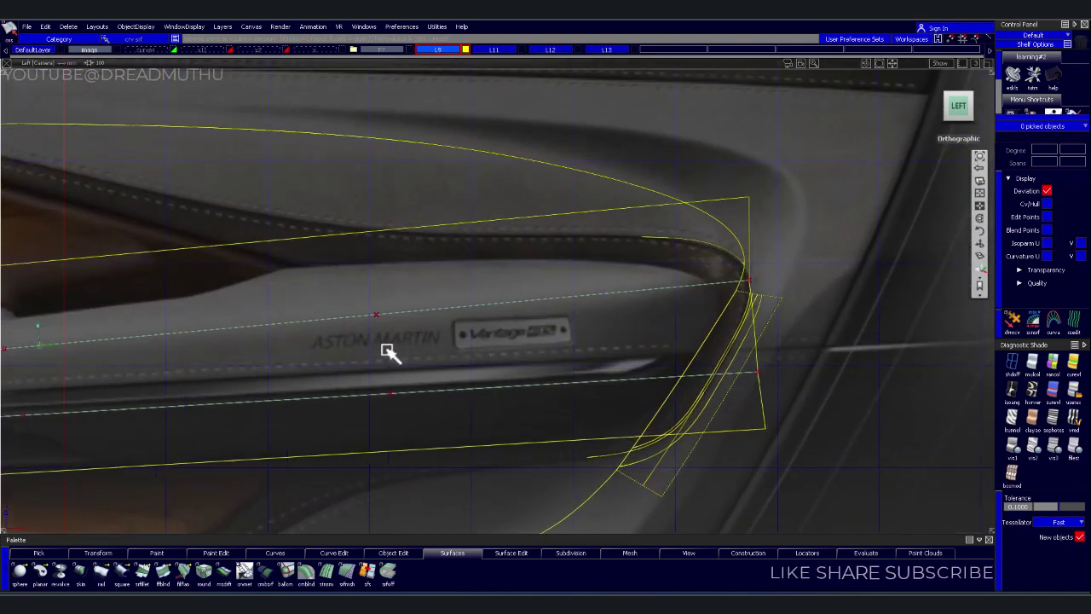
left_click(413, 309)
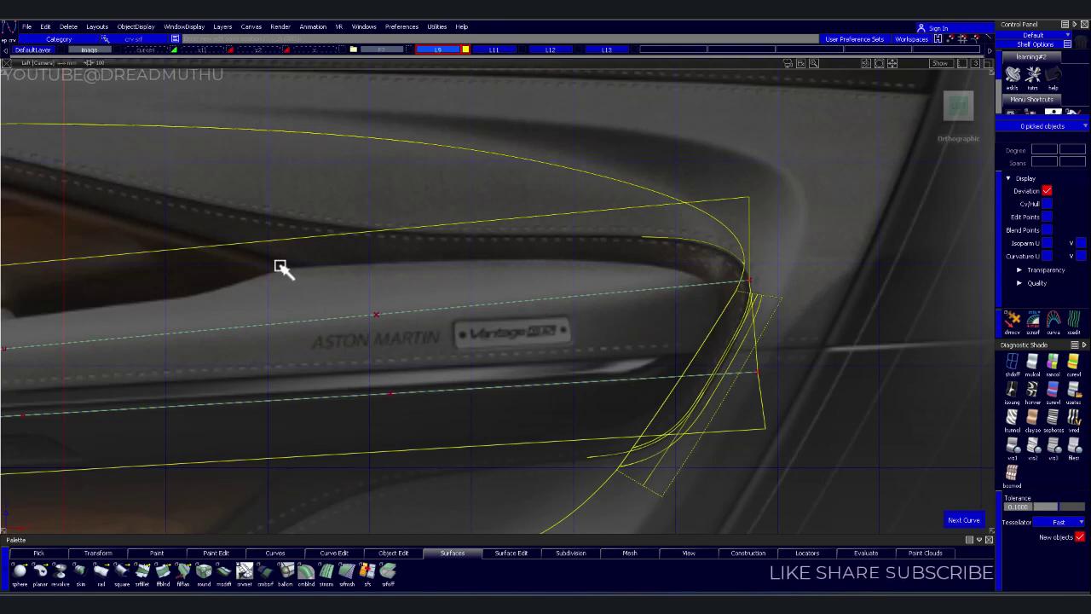
left_click(279, 270)
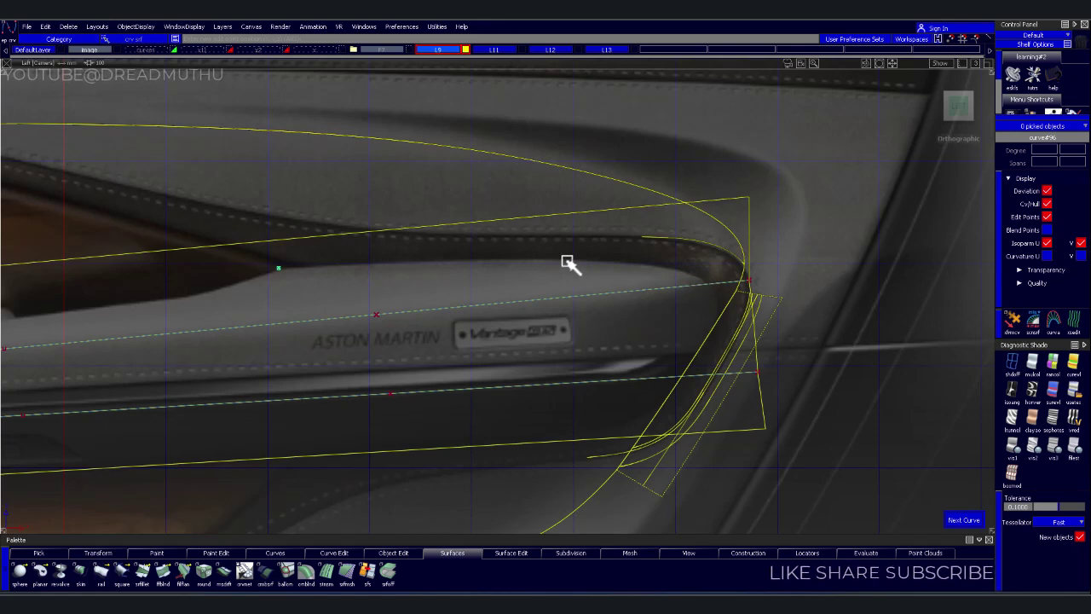
left_click(708, 285)
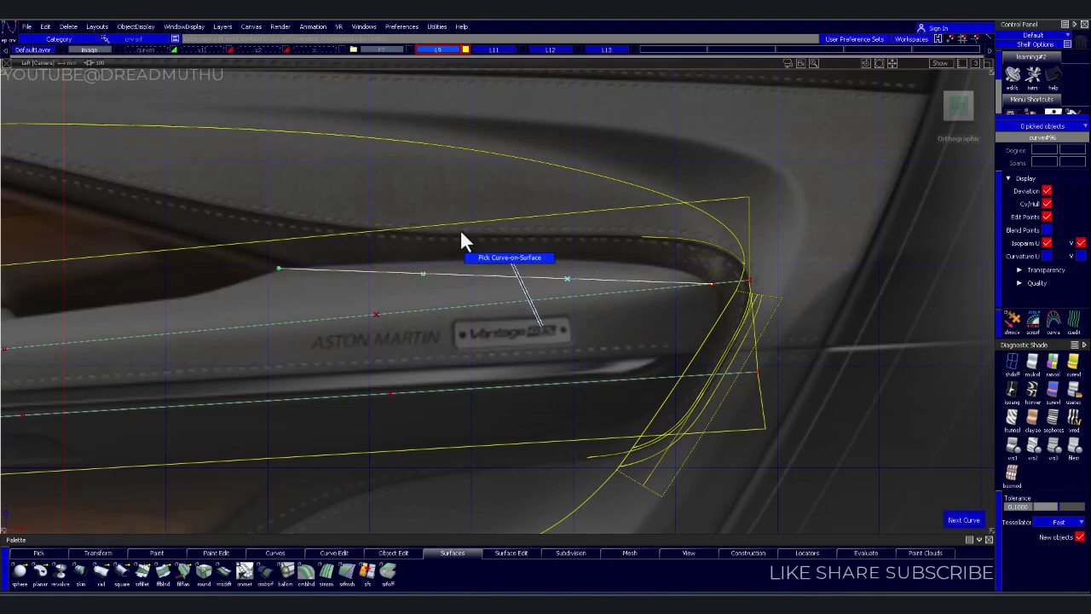
Lift the new curve's two middle CVs up onto the armrest's upper edge
left_click_drag(367, 249, 587, 295)
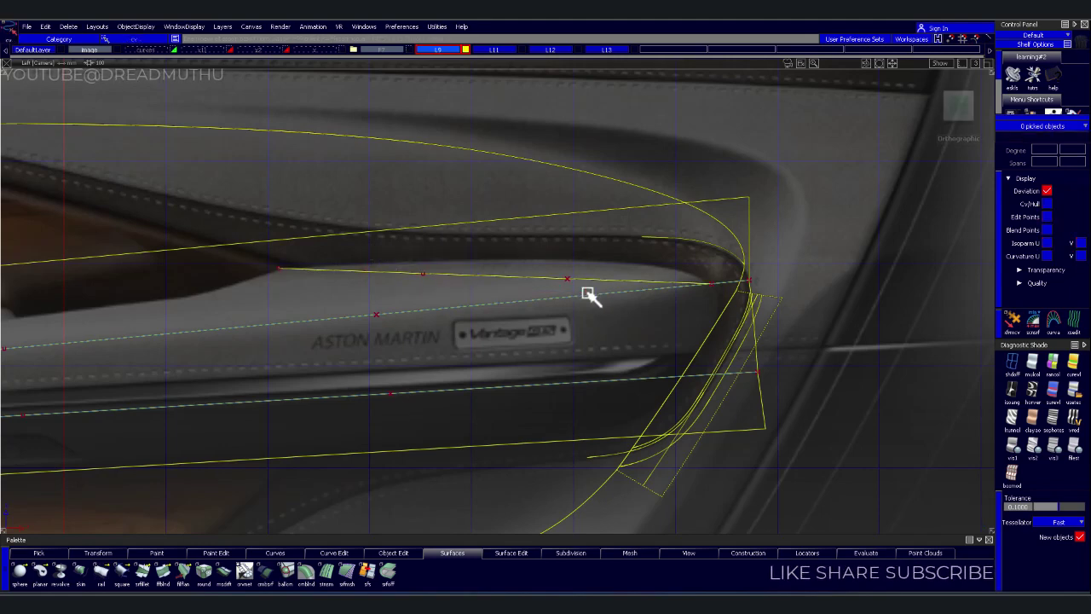
right_click_drag(555, 342, 546, 380, "alt+shift")
left_click_drag(546, 380, 670, 350)
left_click_drag(595, 365, 610, 256, "ctrl+shift")
mouse_move(610, 255)
right_mouse_down("alt+shift")
mouse_move(689, 268)
mouse_move(620, 281)
right_mouse_up("alt+shift")
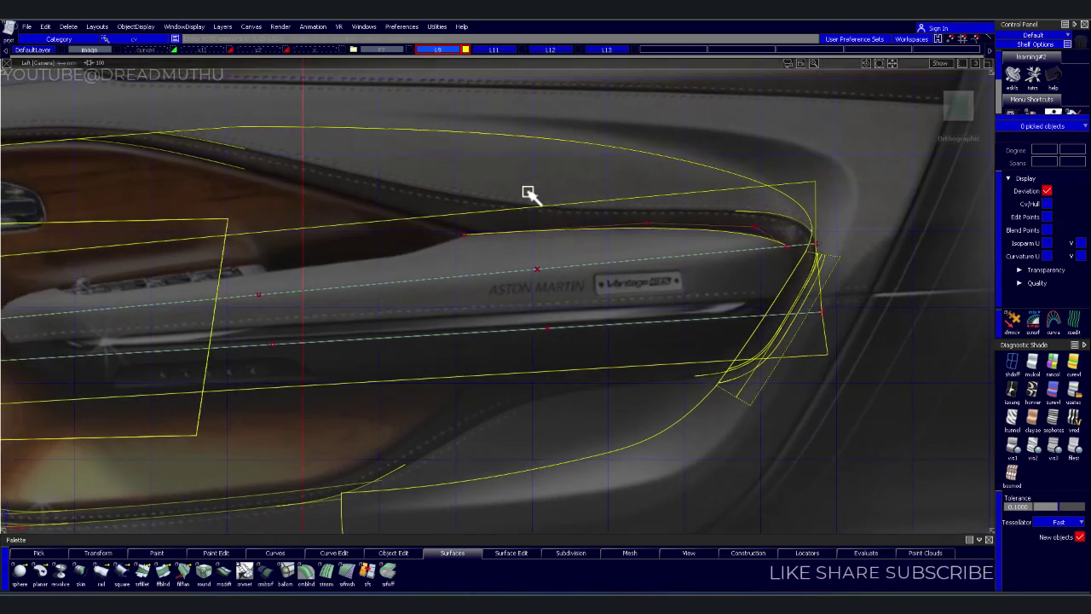
Project the curves onto rail surface rail_surf#26
left_click_drag(527, 191, 540, 181, "ctrl+shift")
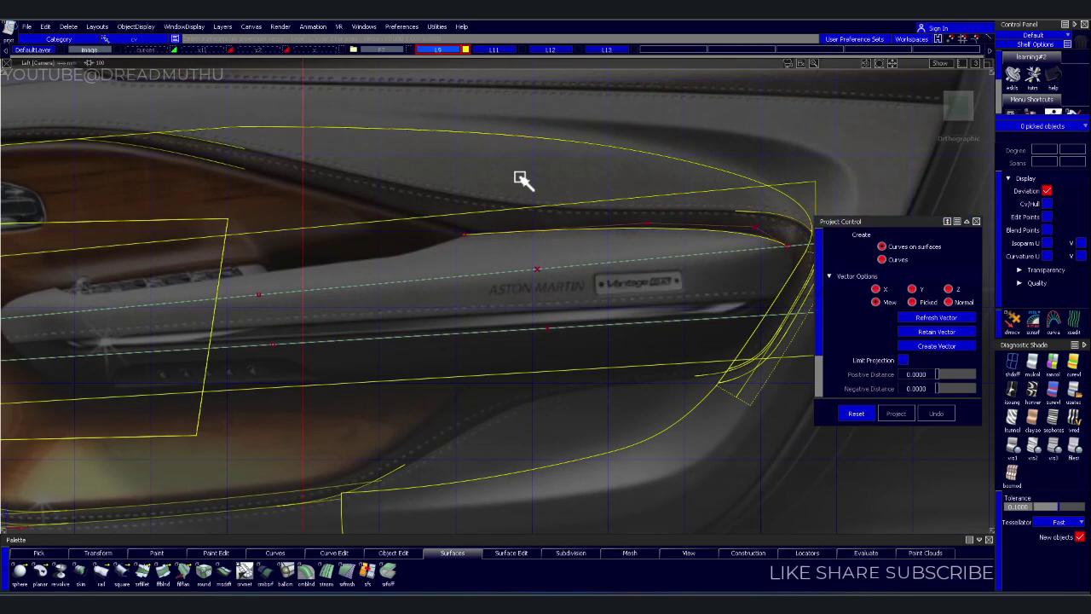
left_click(522, 178)
left_click(623, 228)
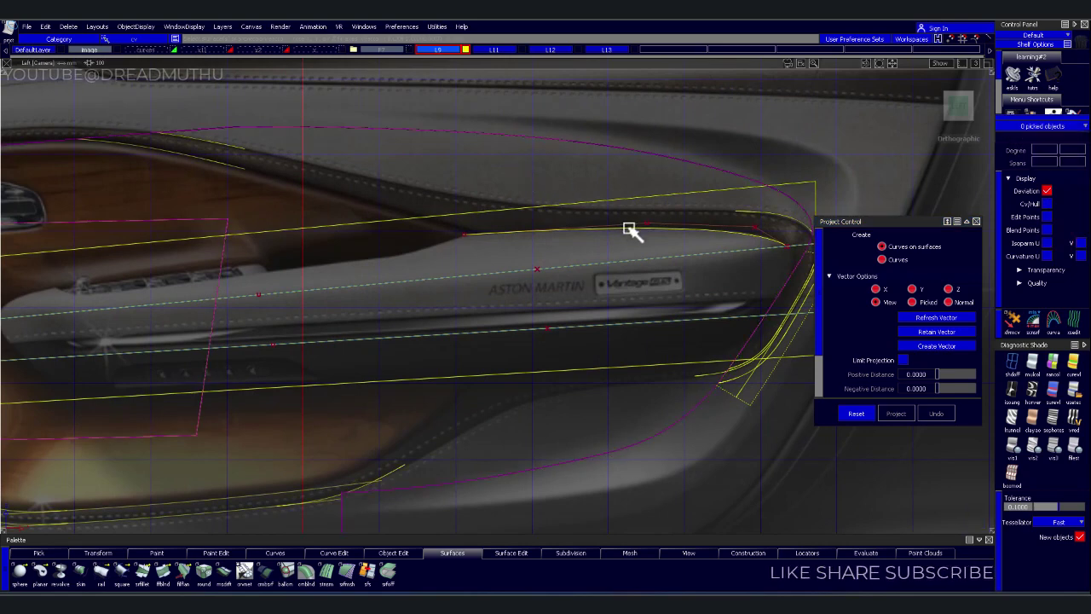
left_click(653, 266)
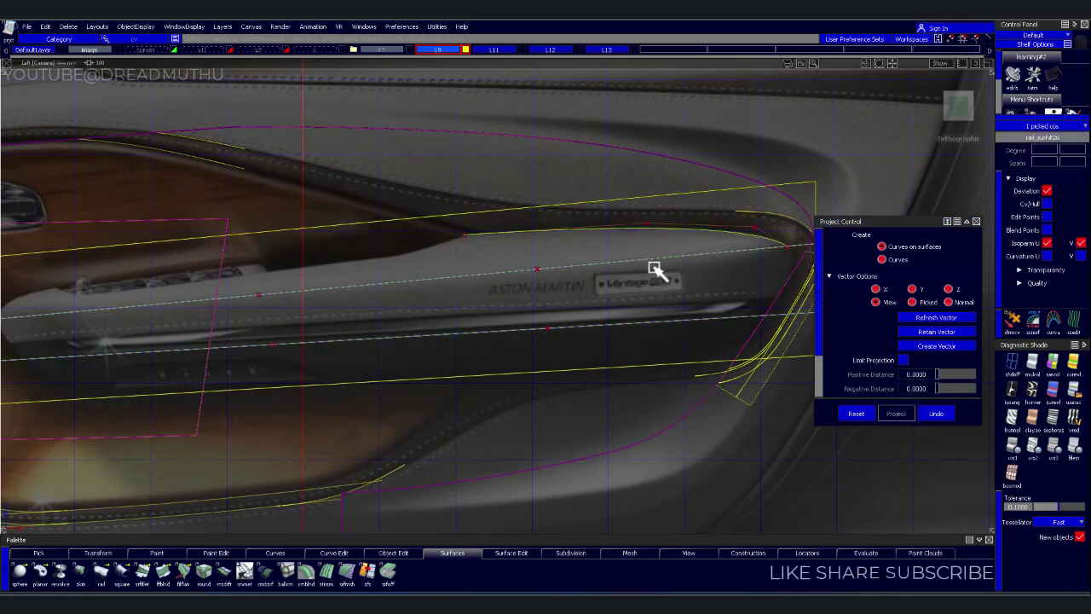
Delete the upper and lower draft surfaces, leaving only the curves
scroll(648, 269, "down", 2)
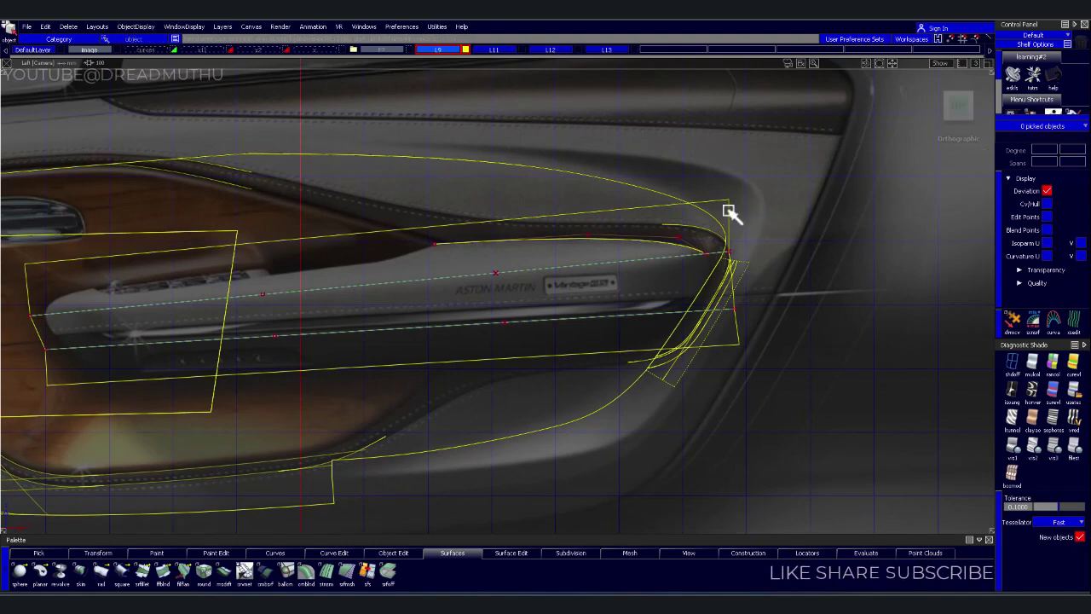
left_click(731, 216)
left_click(742, 337)
key("Delete")
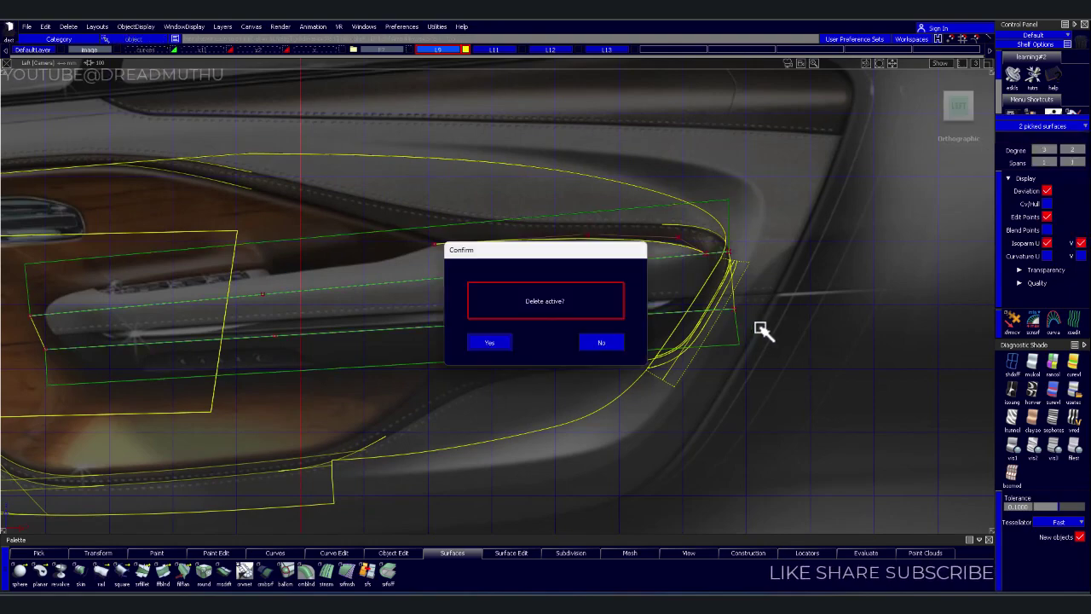
mouse_move(789, 395)
left_mouse_down("alt+shift")
mouse_move(770, 324)
mouse_move(497, 389)
mouse_move(402, 390)
mouse_move(346, 373)
left_mouse_up("alt+shift")
right_click_drag(346, 373, 366, 356, "alt+shift")
mouse_move(366, 356)
left_mouse_down("alt+shift")
mouse_move(355, 338)
mouse_move(375, 341)
left_mouse_up("alt+shift")
left_click_drag(571, 413, 608, 344, "alt+shift")
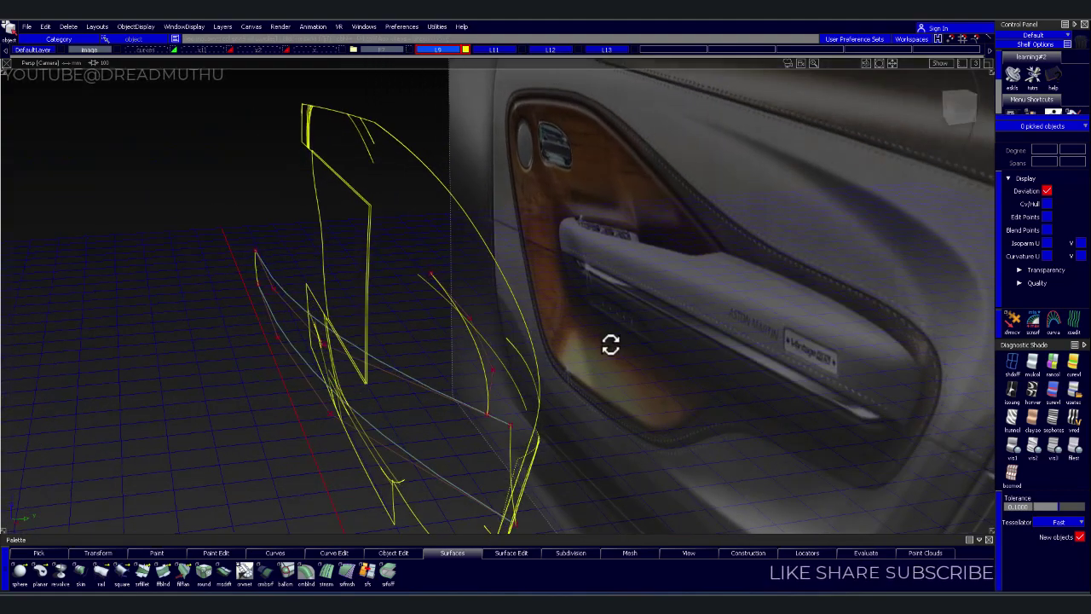
Skin a surface between two armrest curves with Start set to Default and explicit U/V degree 7
key("s")
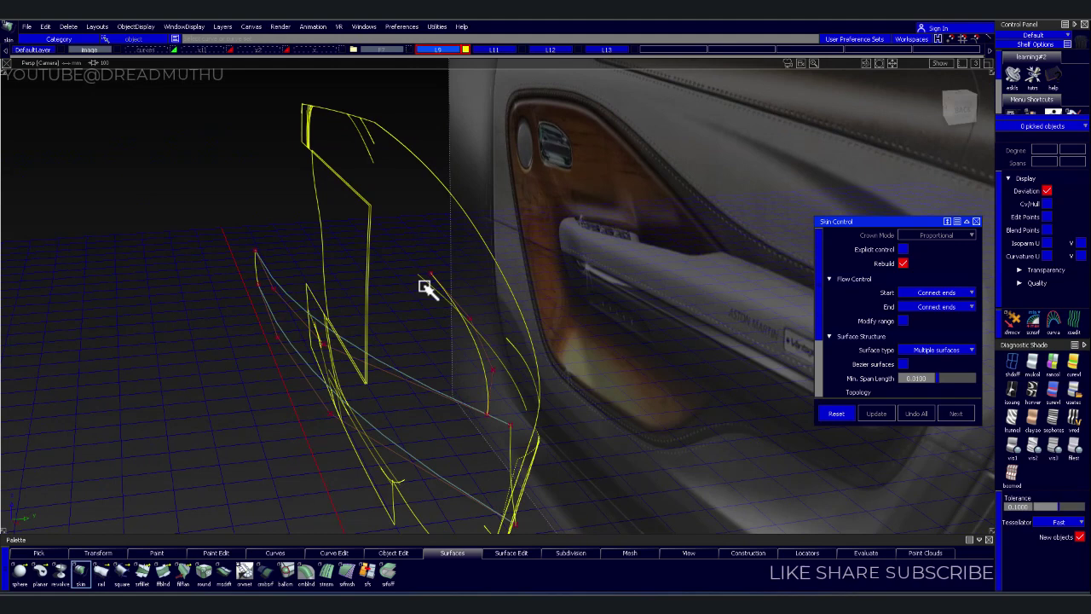
left_click(426, 285)
left_click(395, 372)
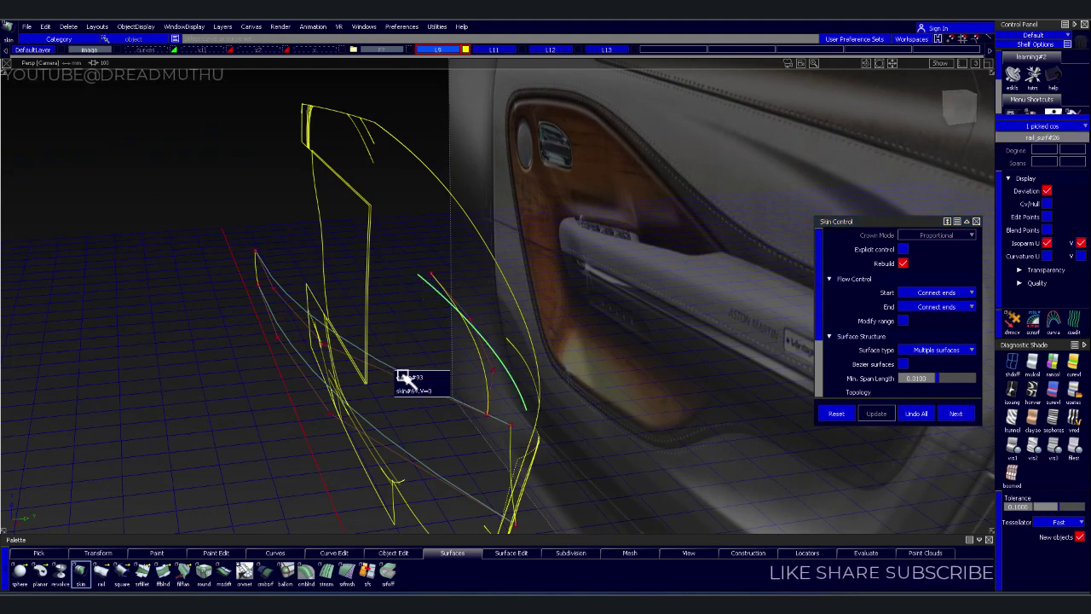
left_click(402, 377)
left_click(459, 265)
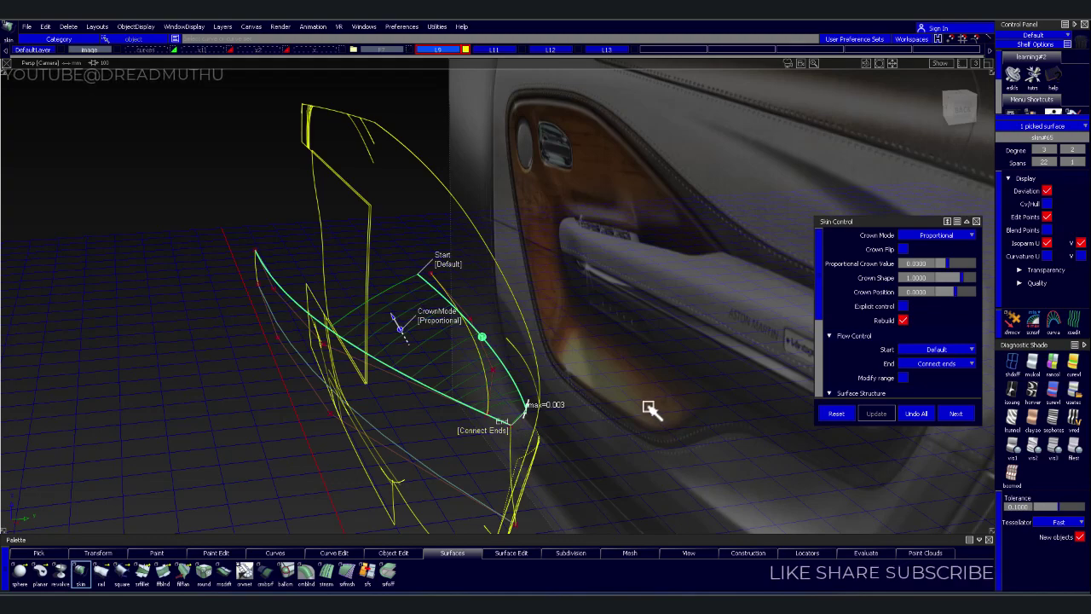
left_click(900, 306)
left_click_drag(537, 361, 597, 380, "alt+shift")
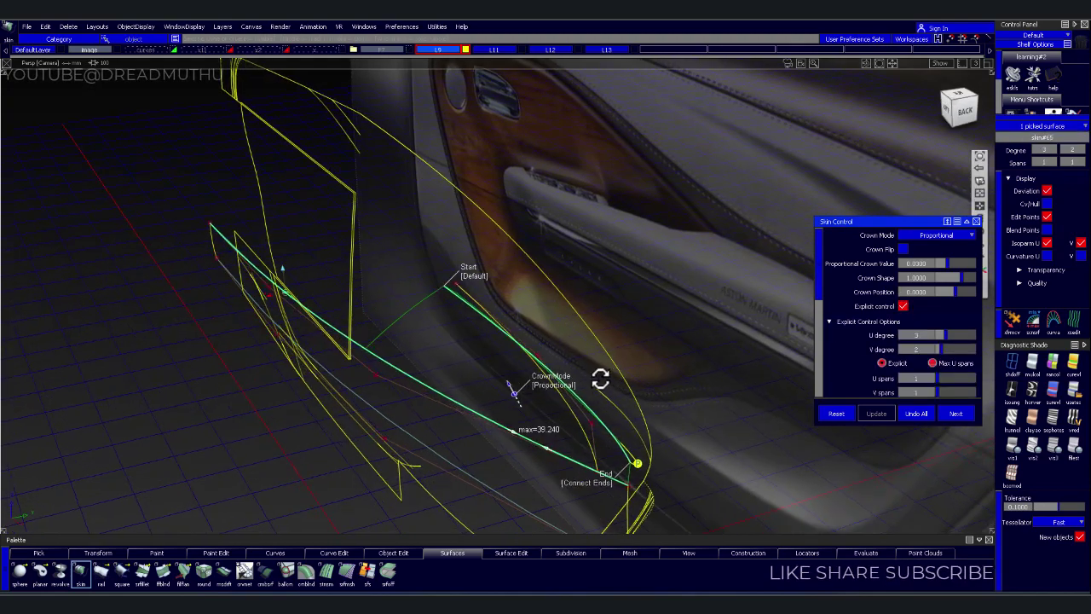
right_click_drag(597, 379, 702, 368, "alt+shift")
mouse_move(701, 367)
middle_mouse_down("alt+shift")
mouse_move(658, 344)
mouse_move(234, 276)
mouse_move(266, 272)
middle_mouse_up("alt+shift")
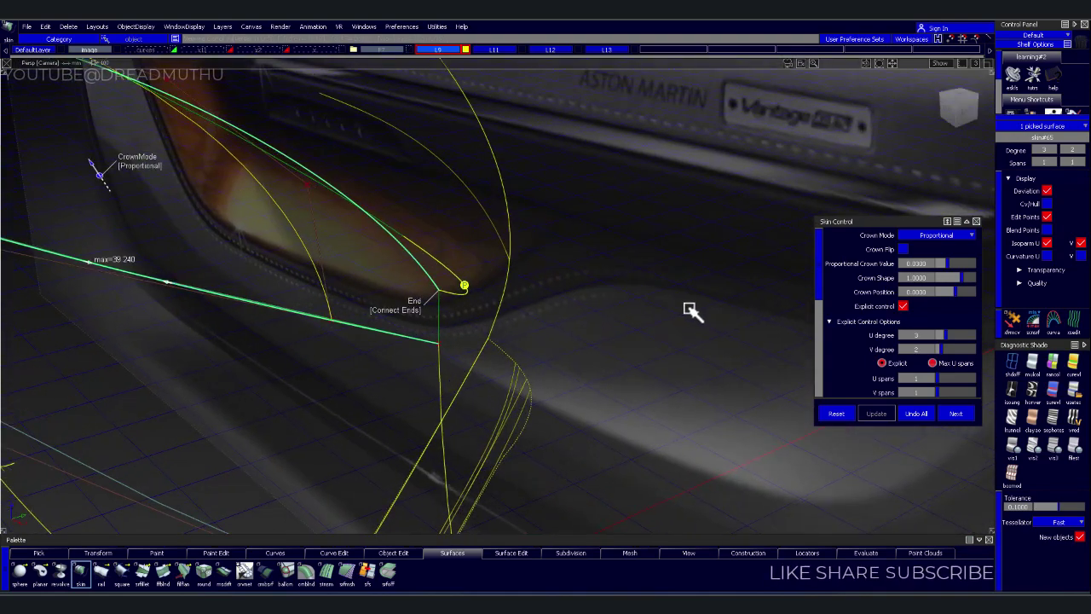
left_click(956, 336)
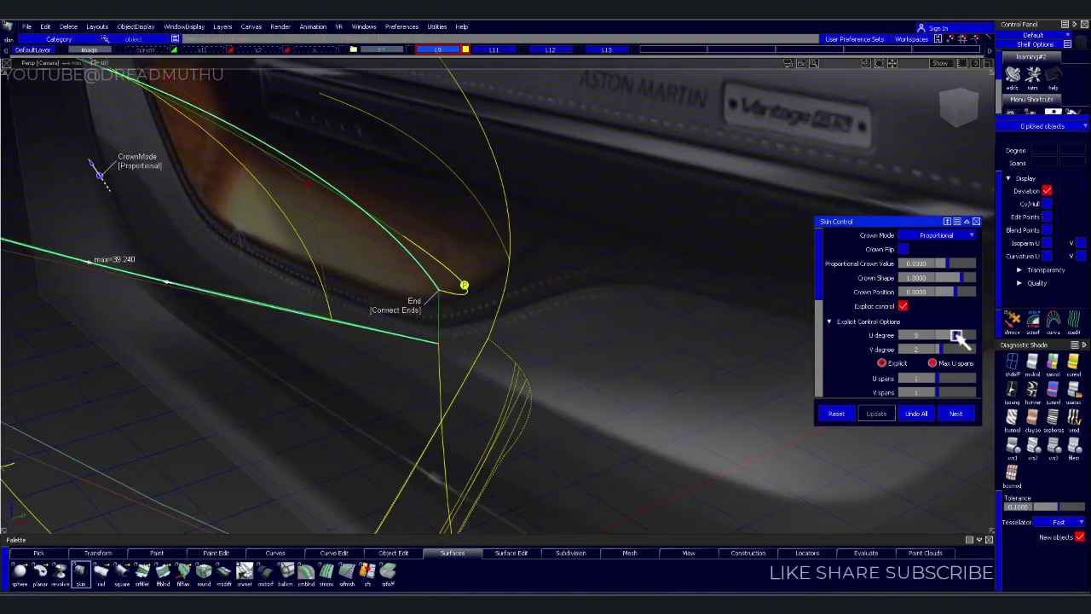
left_click(964, 336)
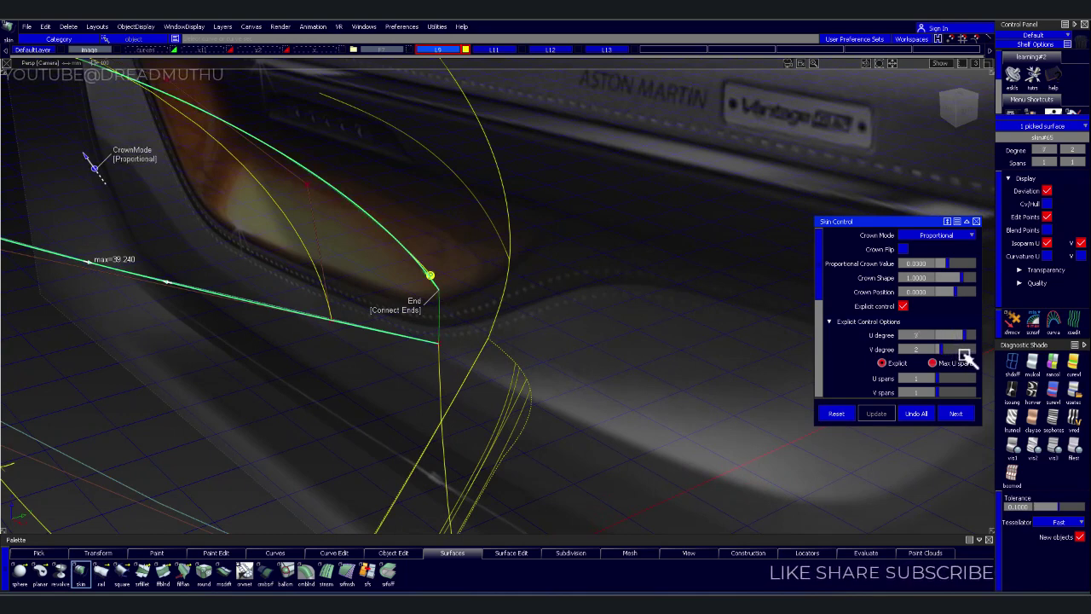
mouse_move(605, 268)
left_mouse_down("alt+shift")
mouse_move(361, 309)
mouse_move(594, 346)
mouse_move(506, 414)
left_mouse_up("alt+shift")
left_click(507, 414)
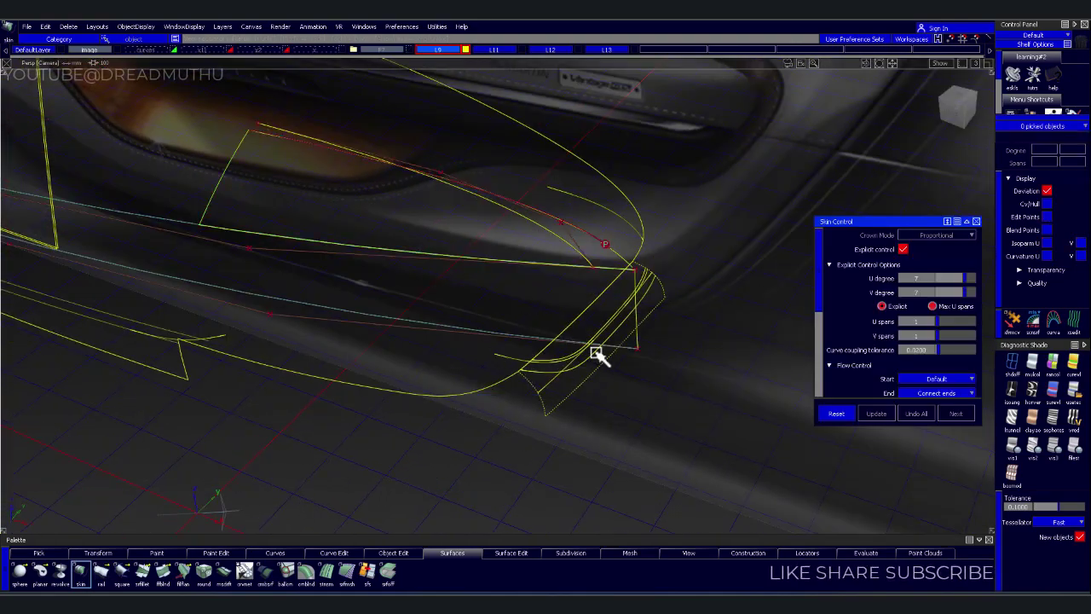
Inspect the new skin shaded and from the Left view, then turn shading off
left_click(597, 334)
mouse_move(324, 276)
left_mouse_down("alt+shift")
mouse_move(383, 366)
mouse_move(212, 253)
mouse_move(292, 261)
mouse_move(167, 217)
mouse_move(219, 208)
mouse_move(517, 298)
mouse_move(538, 404)
mouse_move(539, 363)
mouse_move(599, 292)
left_mouse_up("alt+shift")
middle_click_drag(599, 293, 619, 378, "alt+shift")
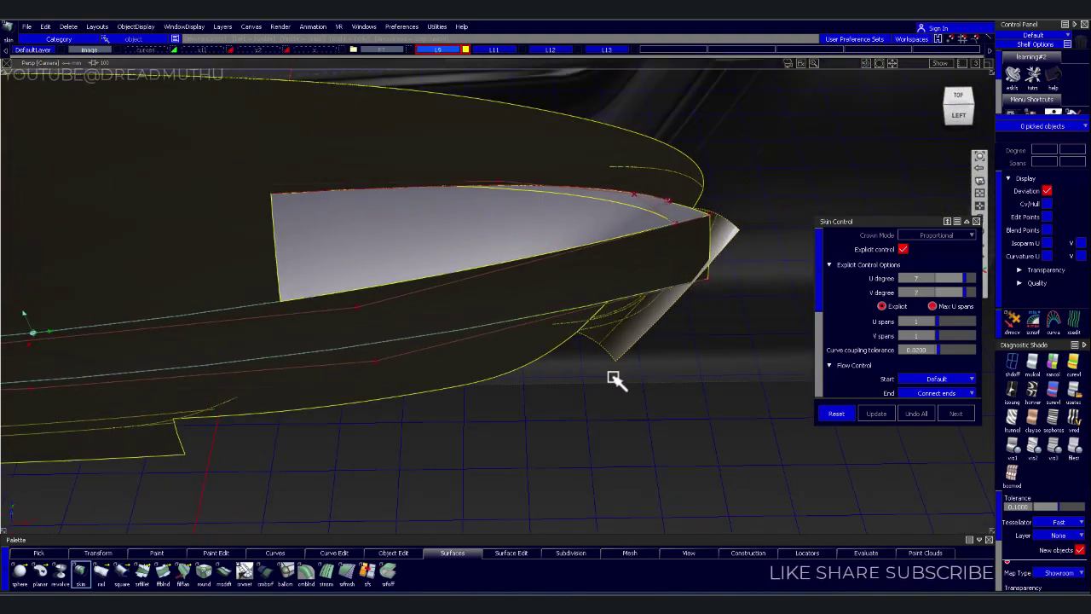
left_click_drag(619, 378, 580, 333, "alt+shift")
mouse_move(580, 334)
right_mouse_down("alt+shift")
mouse_move(577, 226)
mouse_move(575, 283)
right_mouse_up("alt+shift")
middle_click_drag(574, 282, 473, 310, "alt+shift")
mouse_move(473, 309)
right_mouse_down("alt+shift")
mouse_move(692, 310)
mouse_move(489, 316)
mouse_move(544, 319)
mouse_move(521, 322)
right_mouse_up("alt+shift")
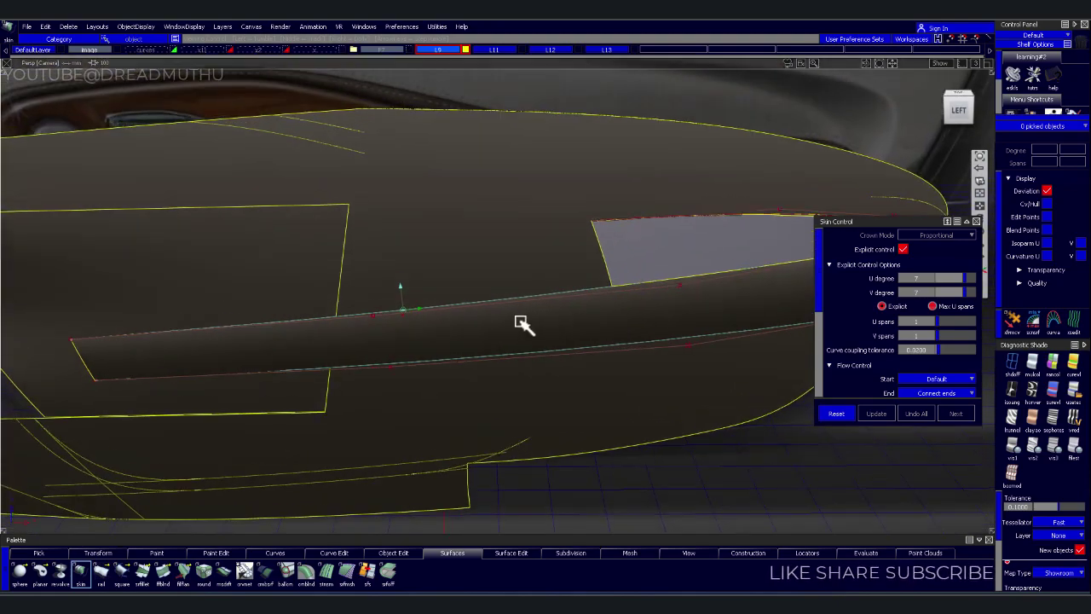
left_click(958, 107)
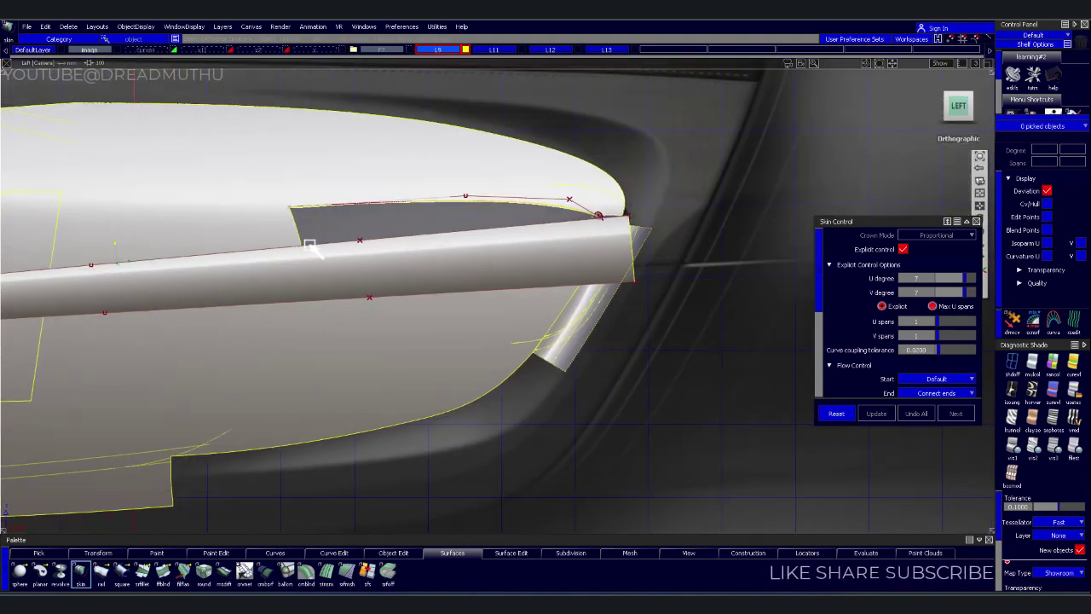
mouse_move(310, 246)
right_mouse_down("alt+shift")
mouse_move(178, 268)
mouse_move(315, 301)
right_mouse_up("alt+shift")
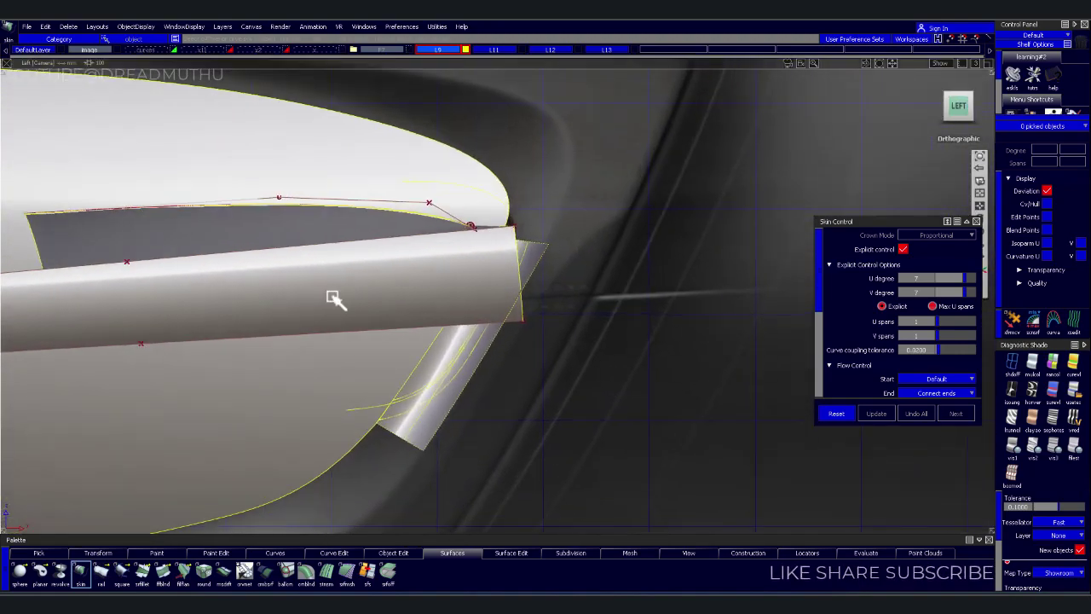
middle_click_drag(619, 271, 636, 324, "alt+shift")
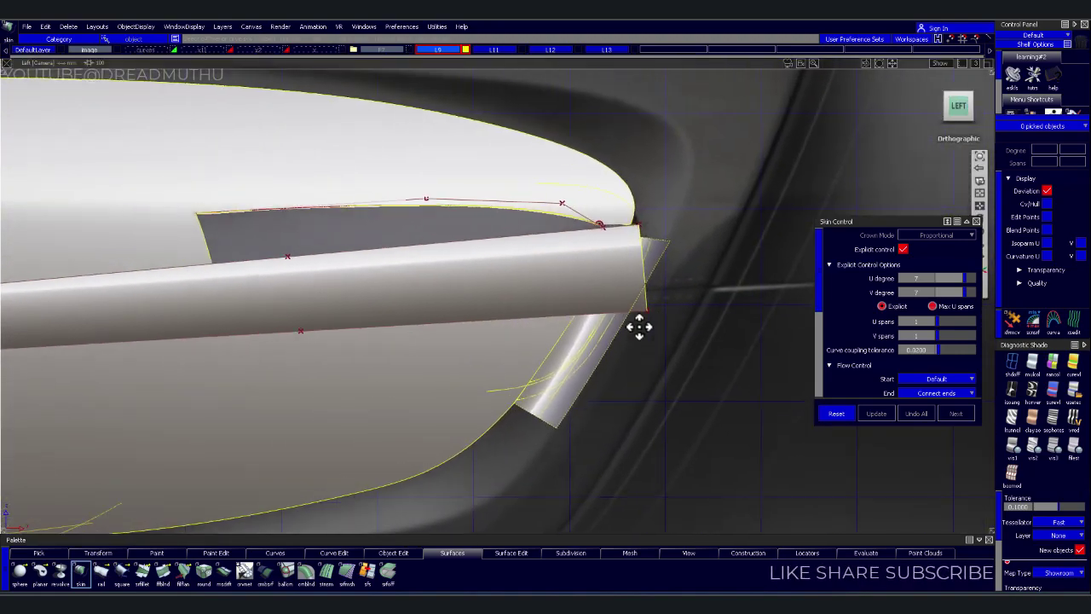
left_click(1012, 361)
mouse_move(585, 281)
right_mouse_down("alt+shift")
mouse_move(366, 310)
mouse_move(518, 301)
mouse_move(574, 275)
mouse_move(448, 298)
mouse_move(684, 264)
right_mouse_up("alt+shift")
middle_click_drag(684, 264, 375, 258, "alt+shift")
mouse_move(375, 257)
right_mouse_down("alt+shift")
mouse_move(419, 244)
mouse_move(512, 410)
right_mouse_up("alt+shift")
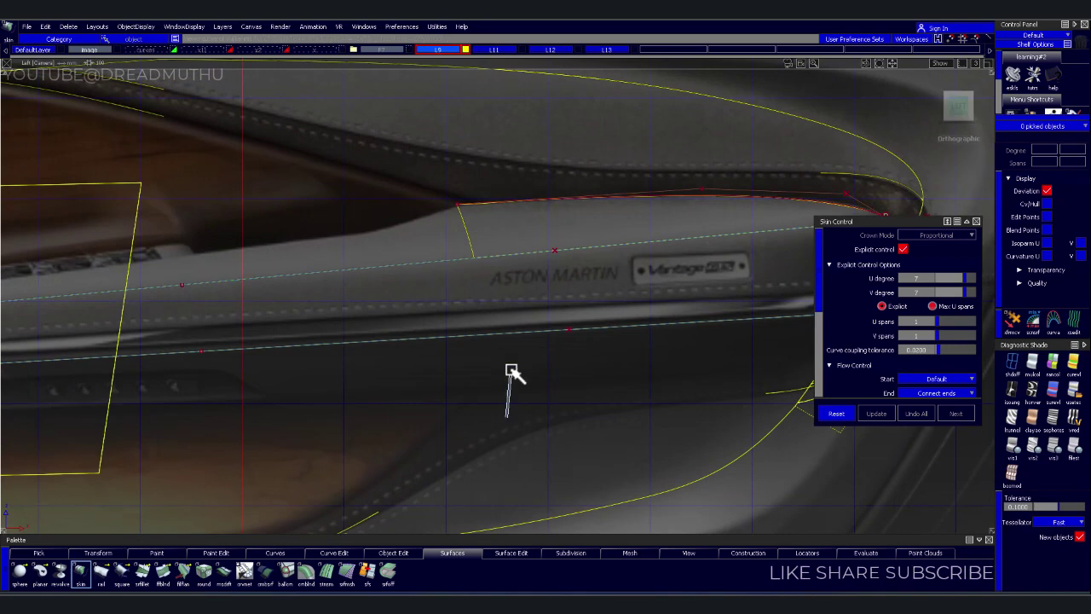
Extend the armrest's top curve to the left and reverse its direction
left_click(465, 209)
left_click(487, 224)
left_click(80, 176)
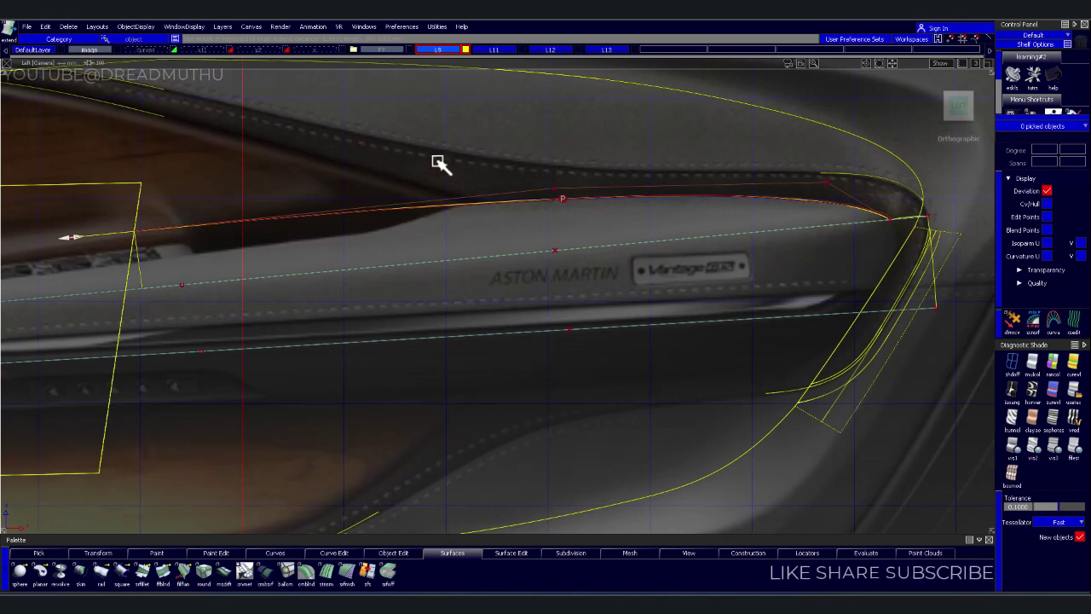
scroll(560, 182, "down", 1)
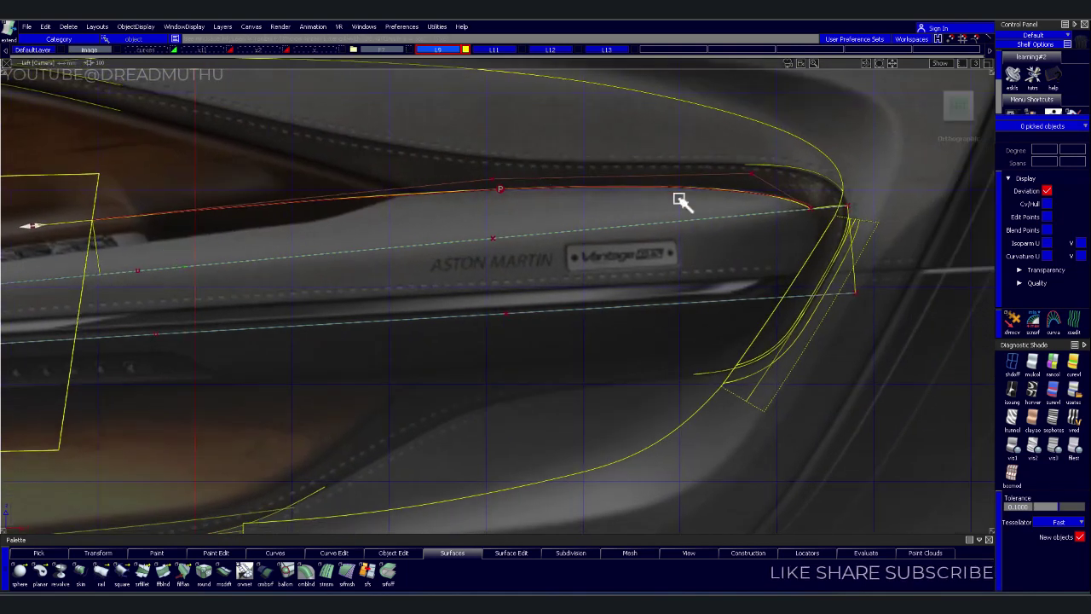
left_click(799, 204)
left_click(837, 227)
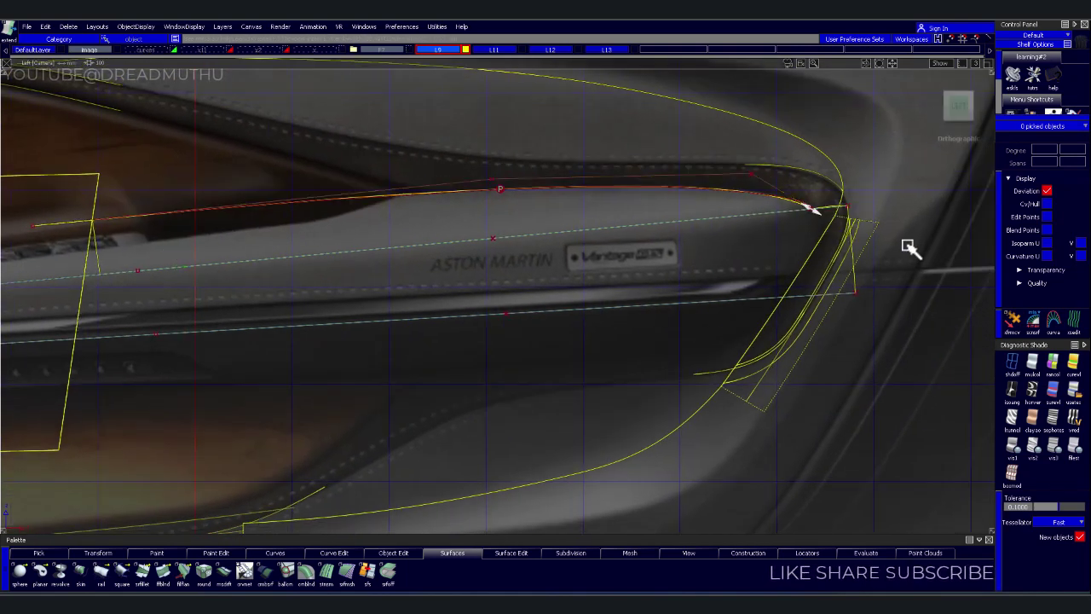
Skin a new surface between the extended top curve and the adjacent curve
left_click(585, 183)
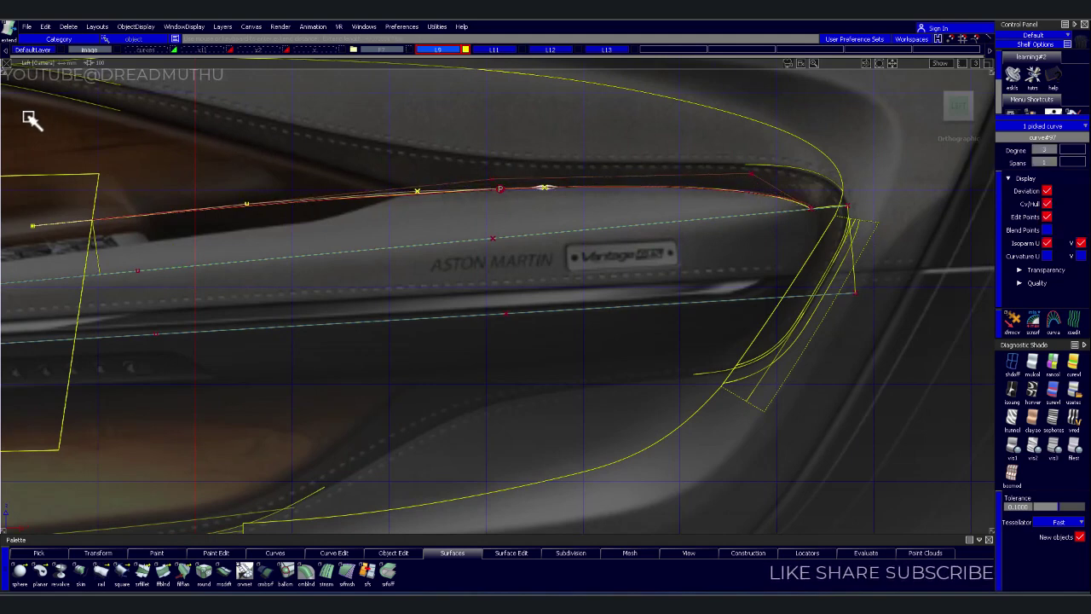
left_click(198, 145)
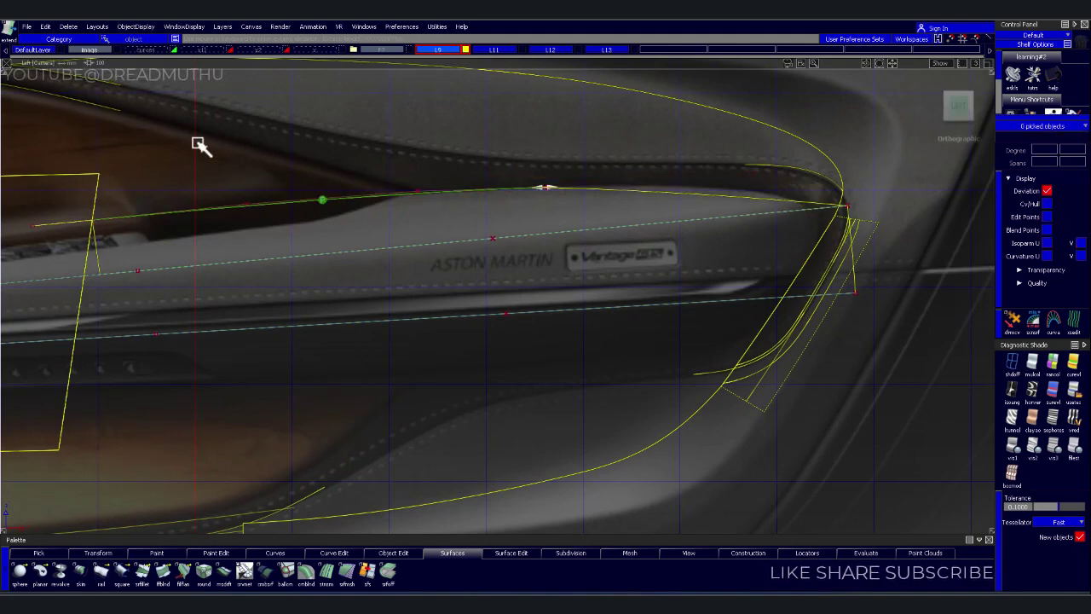
left_click(629, 214)
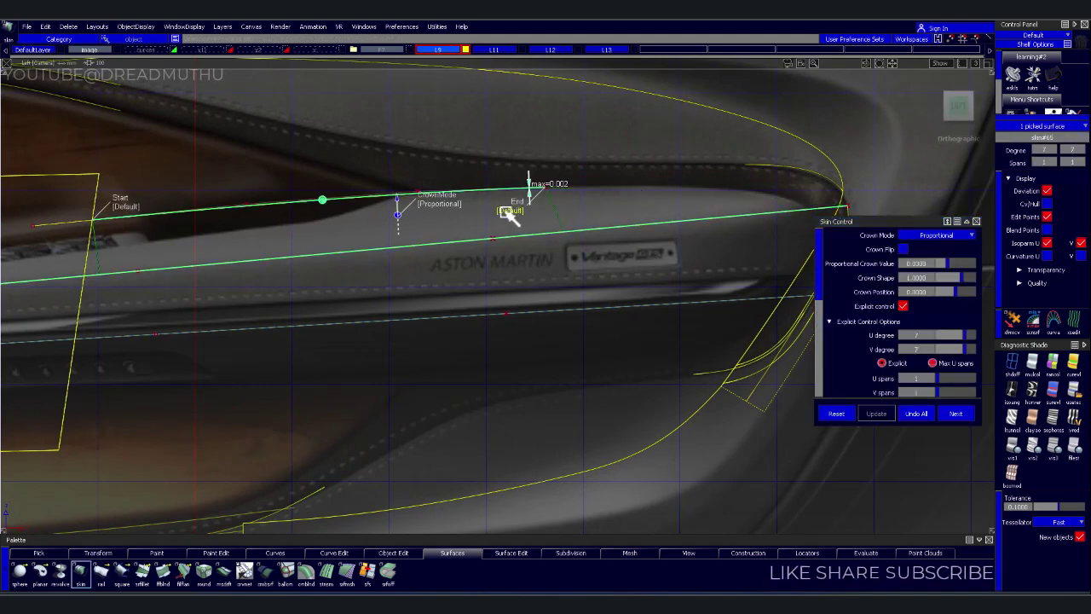
right_click_drag(646, 216, 696, 151, "alt+shift")
middle_click_drag(697, 151, 348, 253, "alt+shift")
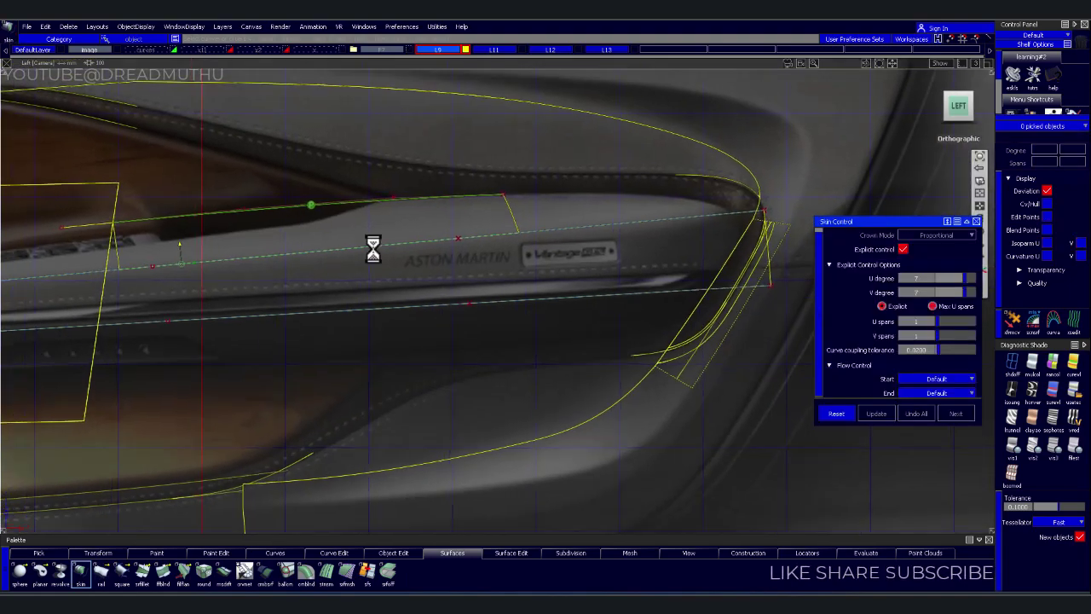
right_click_drag(348, 253, 628, 195, "alt+shift")
middle_click_drag(628, 195, 578, 212, "alt+shift")
right_click_drag(578, 212, 486, 199, "alt+shift")
middle_click_drag(487, 199, 500, 214, "alt+shift")
right_click_drag(499, 214, 514, 181, "alt+shift")
Pan and zoom around the badge and armrest end curves to review the result
middle_click_drag(553, 193, 122, 210, "alt+shift")
right_click_drag(122, 210, 292, 222, "alt+shift")
middle_click_drag(293, 221, 399, 179, "alt+shift")
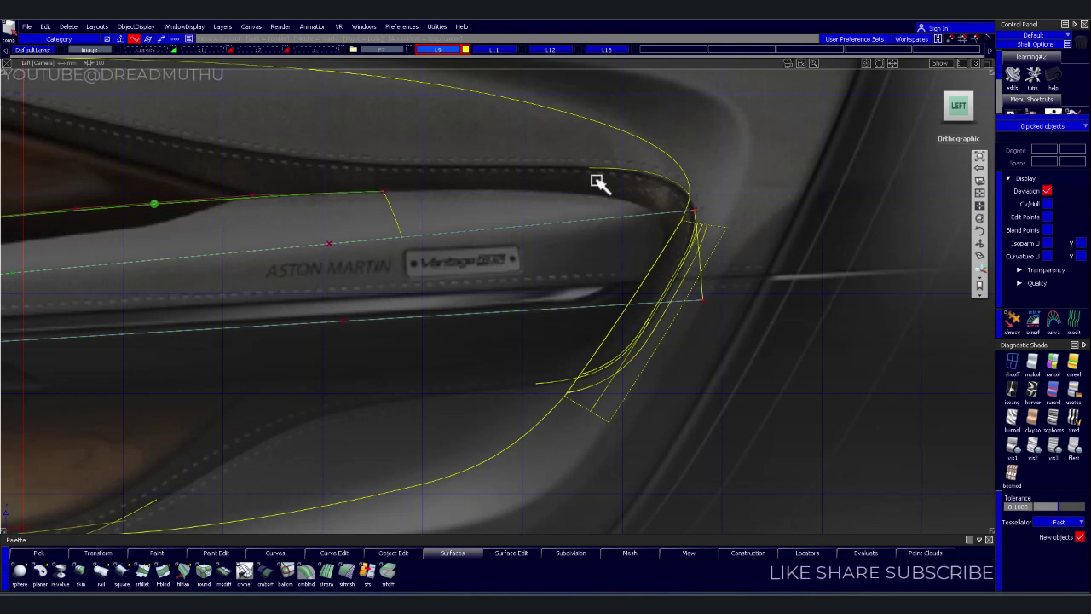
mouse_move(570, 298)
right_mouse_down("alt+shift")
mouse_move(470, 338)
mouse_move(580, 344)
mouse_move(541, 363)
right_mouse_up("alt+shift")
middle_click_drag(541, 363, 325, 348, "alt+shift")
right_click_drag(325, 348, 511, 339, "alt+shift")
right_click_drag(643, 290, 620, 293, "alt+shift")
mouse_move(490, 290)
right_mouse_down("alt+shift")
mouse_move(597, 263)
mouse_move(578, 267)
right_mouse_up("alt+shift")
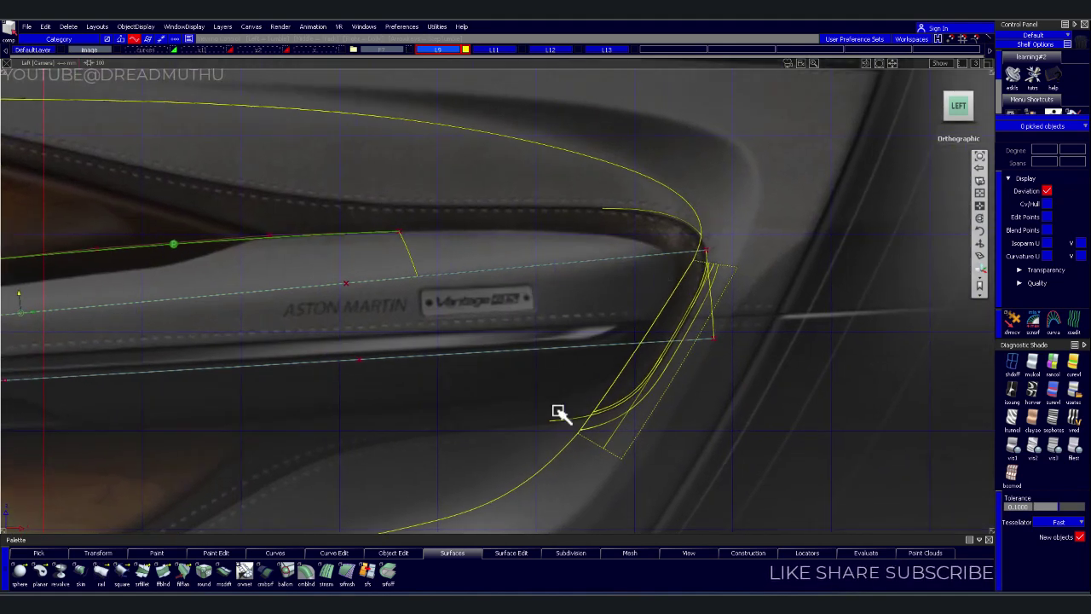
mouse_move(549, 283)
right_mouse_down("alt+shift")
mouse_move(512, 298)
mouse_move(555, 298)
mouse_move(509, 366)
right_mouse_up("alt+shift")
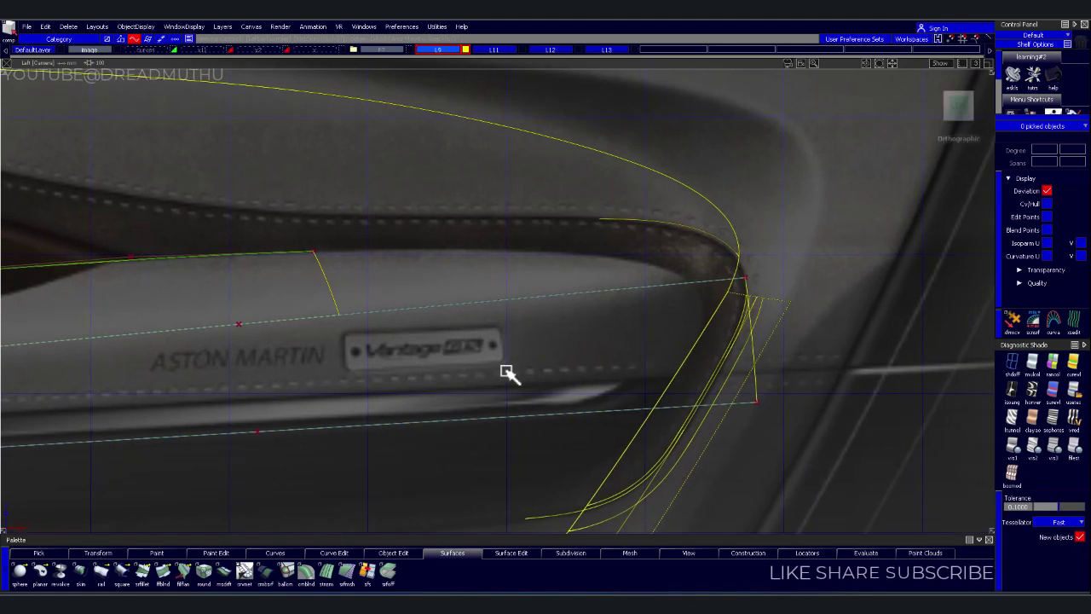
Draw a straight two-CV curve across the armrest and project it
left_click(562, 247)
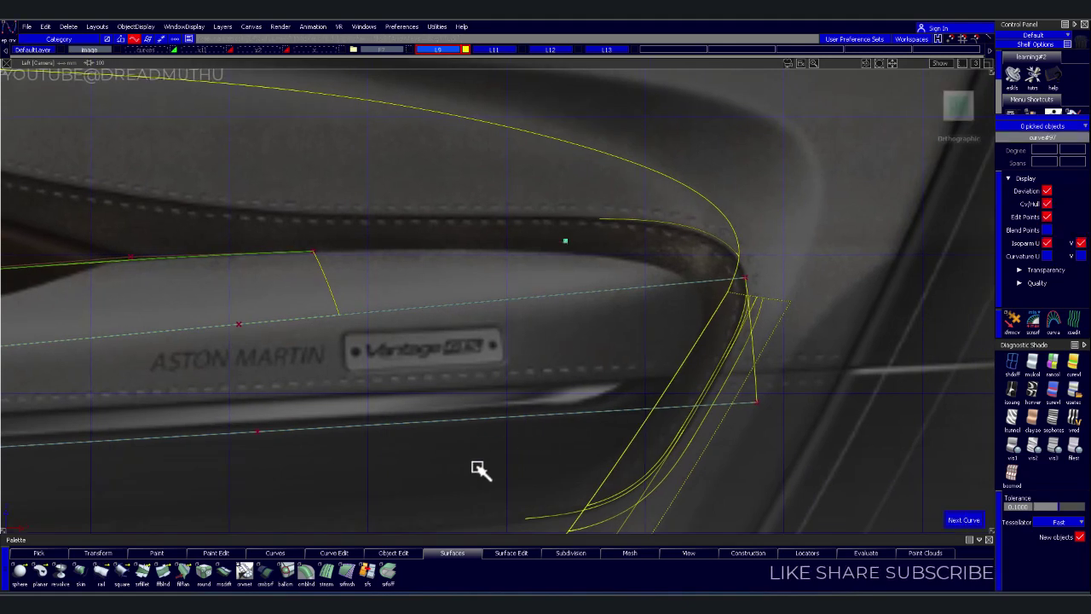
left_click(473, 493)
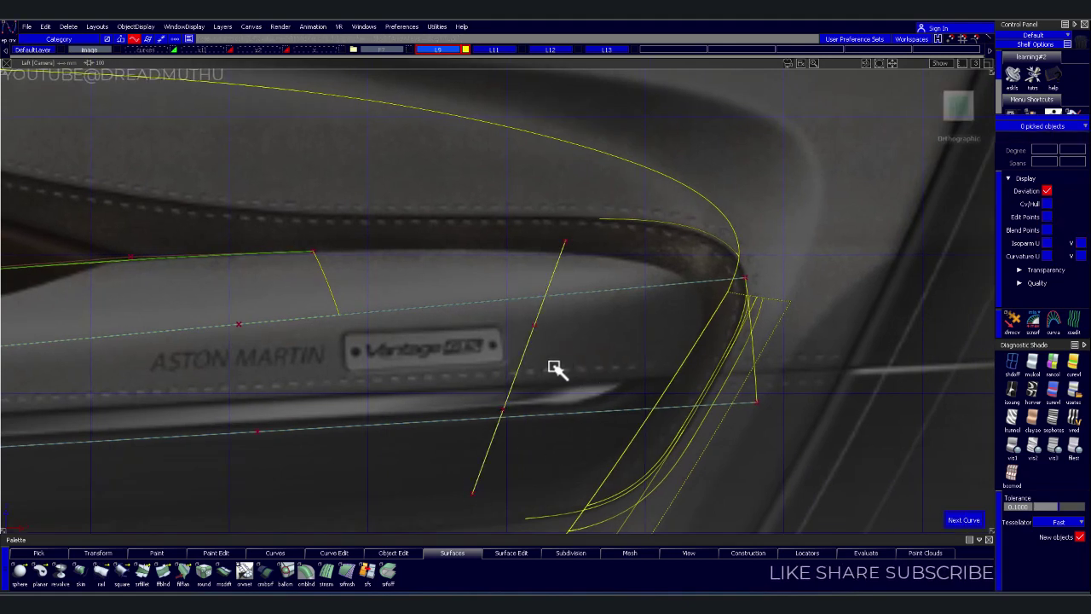
left_click(515, 370)
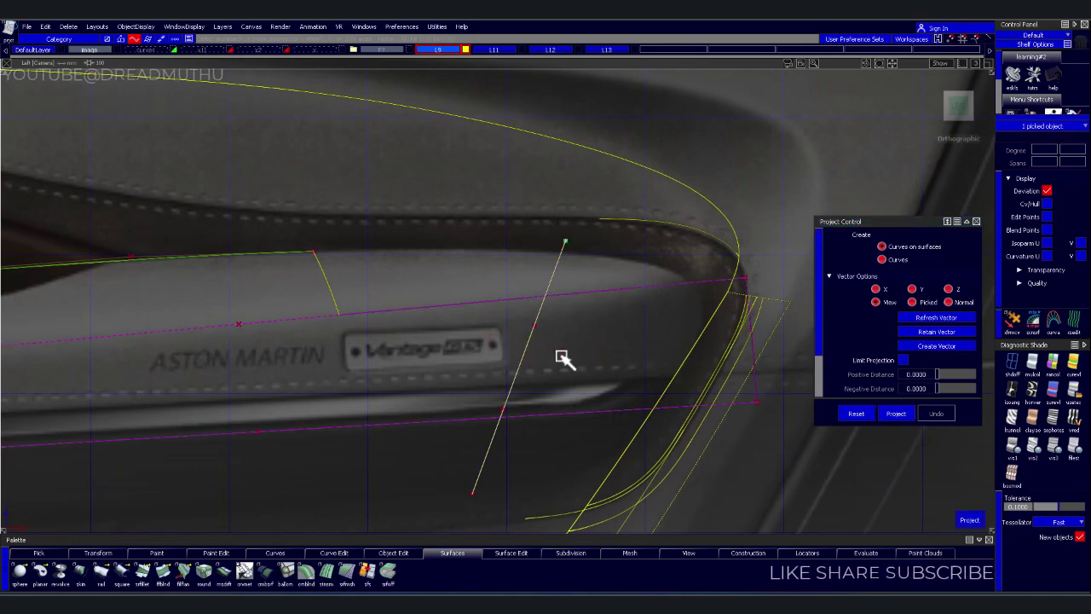
key("Escape")
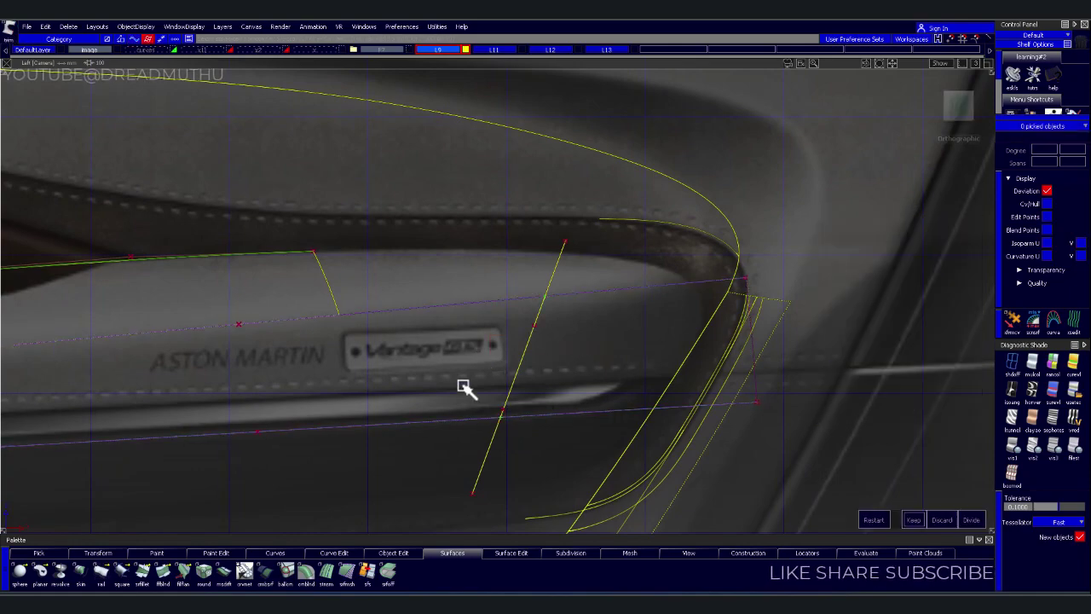
Slide a curve's end point along the neighbouring curve at the armrest end
mouse_move(604, 420)
left_mouse_down("alt+shift")
mouse_move(431, 299)
mouse_move(562, 291)
mouse_move(543, 322)
mouse_move(555, 292)
mouse_move(548, 460)
mouse_move(548, 327)
mouse_move(574, 293)
left_mouse_up("alt+shift")
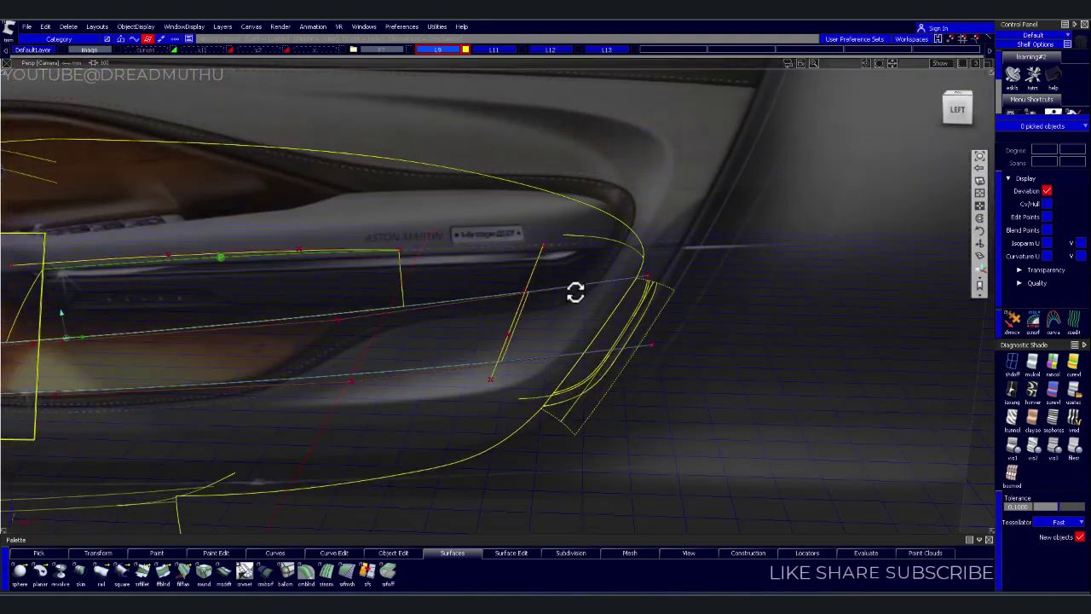
mouse_move(484, 331)
left_mouse_down("alt+shift")
mouse_move(427, 348)
mouse_move(395, 341)
mouse_move(414, 368)
mouse_move(465, 358)
left_mouse_up("alt+shift")
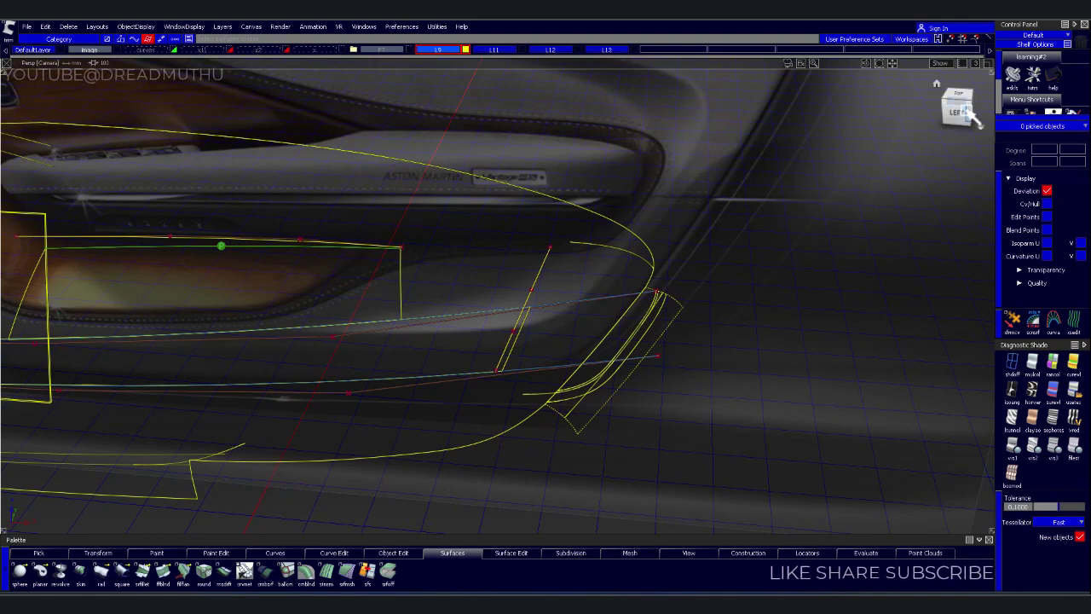
left_click(963, 113)
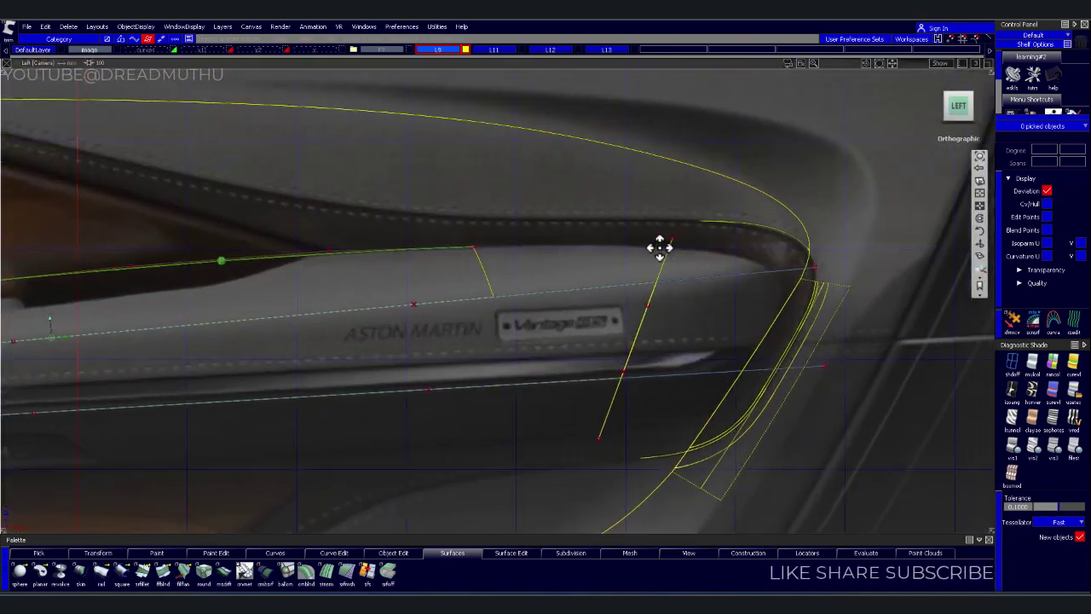
mouse_move(660, 247)
middle_mouse_down("alt+shift")
mouse_move(512, 251)
mouse_move(419, 224)
middle_mouse_up("alt+shift")
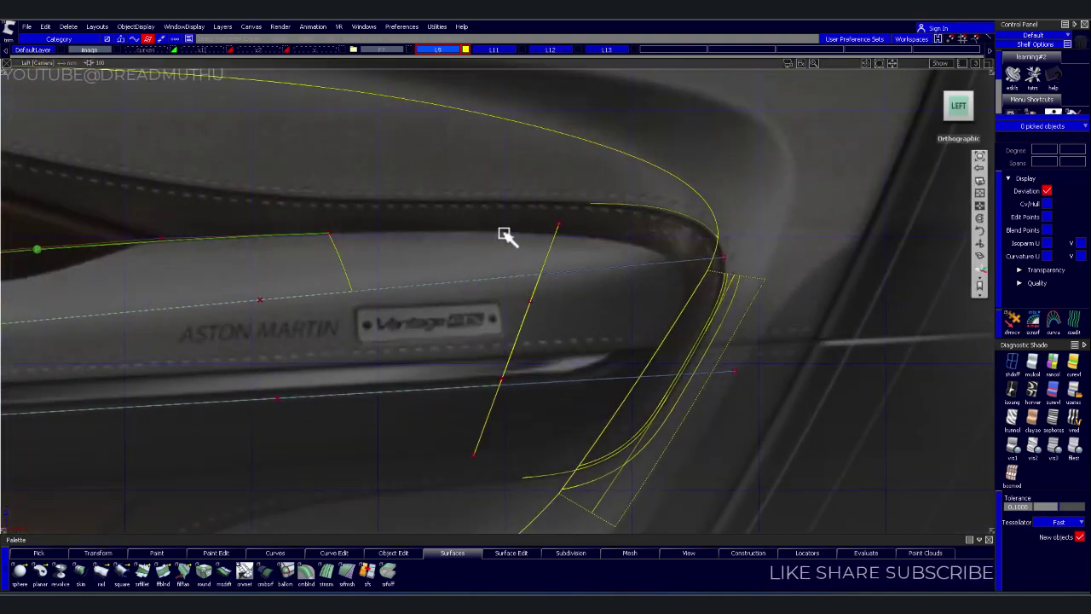
right_click_drag(505, 236, 544, 206, "alt+shift")
middle_click_drag(588, 243, 592, 360, "alt+shift")
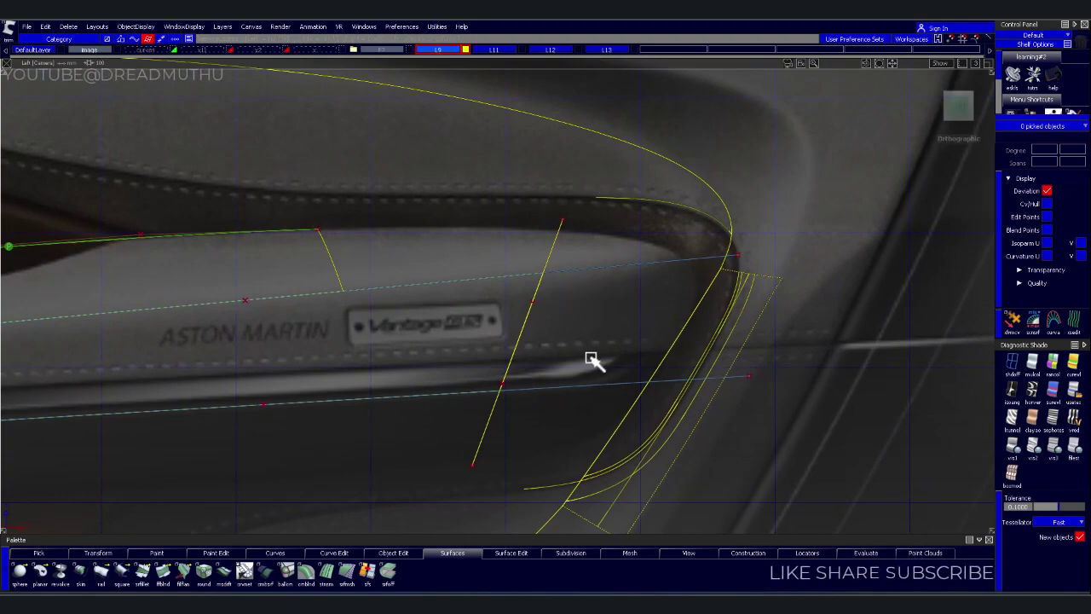
right_click_drag(592, 361, 638, 285, "alt+shift")
mouse_move(637, 285)
left_mouse_down("alt+shift")
mouse_move(555, 310)
mouse_move(505, 370)
mouse_move(565, 341)
mouse_move(570, 388)
left_mouse_up("alt+shift")
left_click(506, 365)
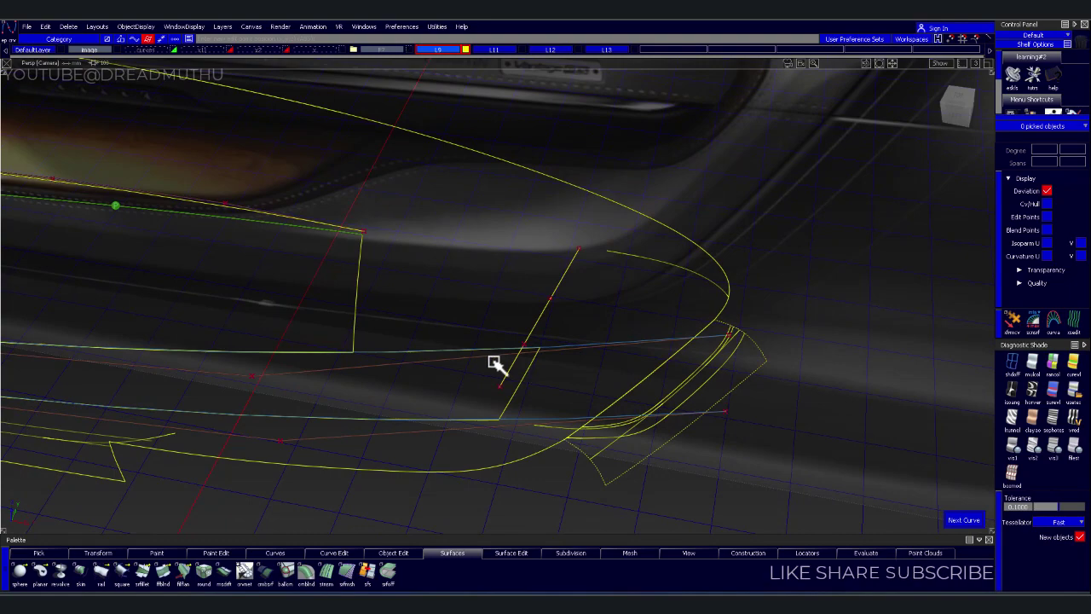
left_click_drag(486, 358, 539, 366)
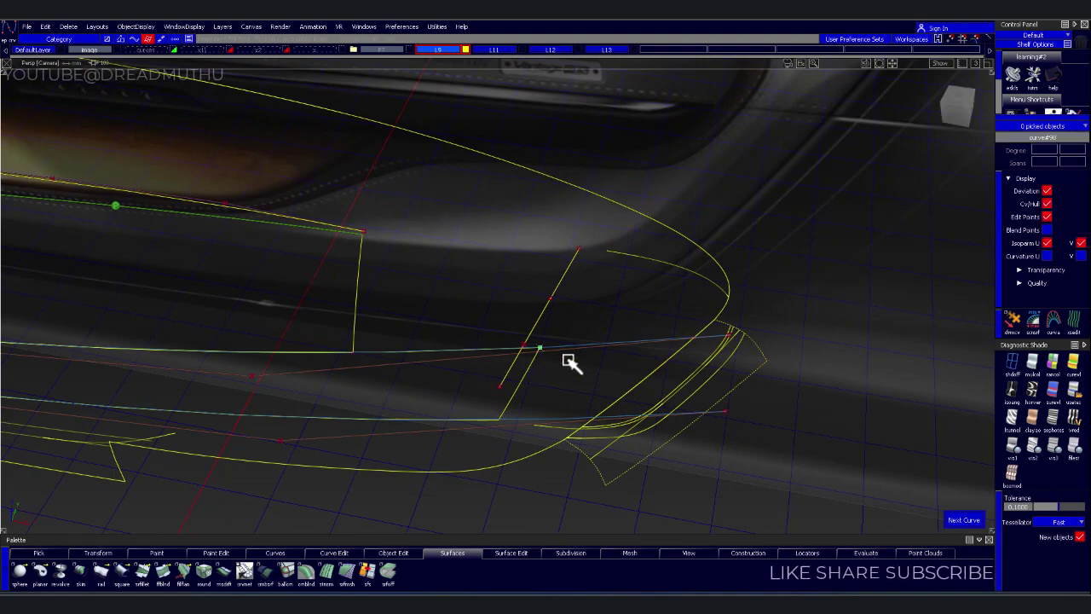
Rotate that curve's end tangent in Top view, then pick the neighbouring surface and new straight curve
left_click(965, 97)
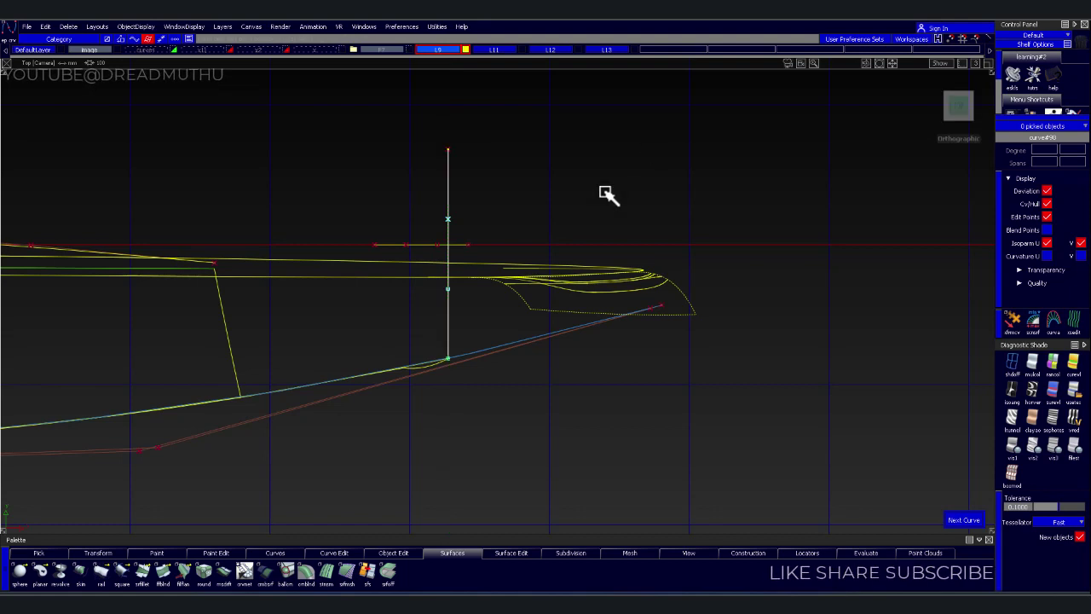
left_click(449, 153)
left_click_drag(446, 154, 565, 165)
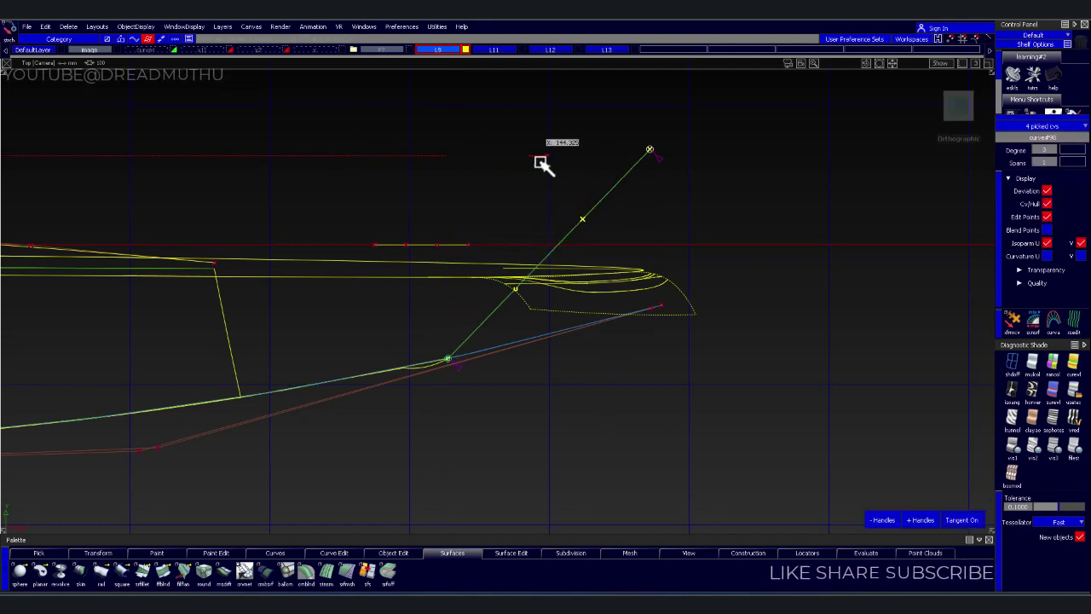
left_click(492, 463)
left_click_drag(492, 463, 478, 412, "alt+shift")
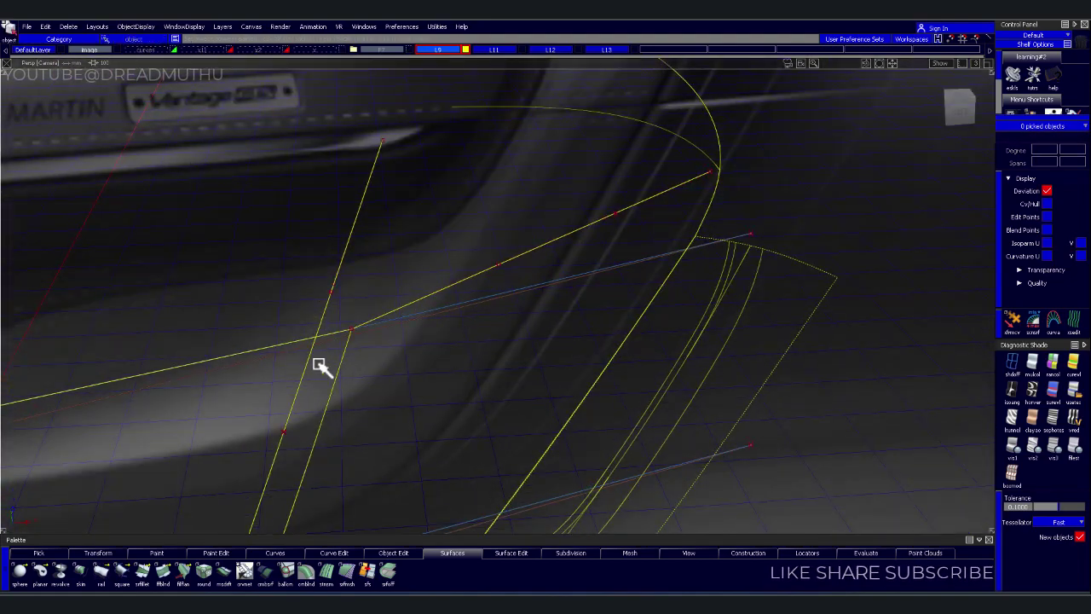
left_click(316, 370)
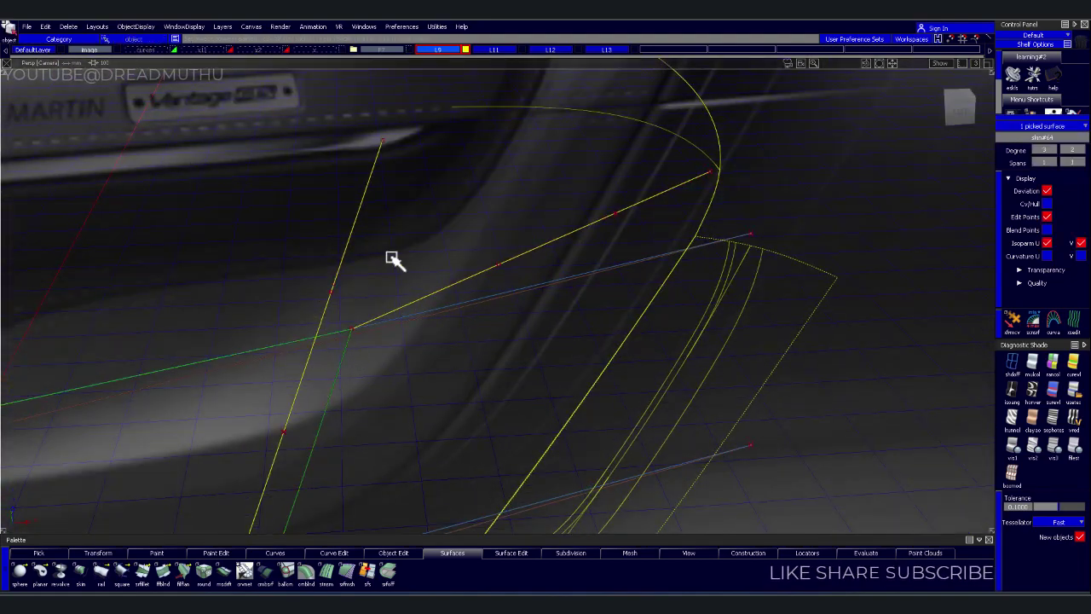
left_click(437, 293, "shift")
Align the straight curve's end to the other curve with G2 curvature, then drag two CVs to reshape the bend
key("i")
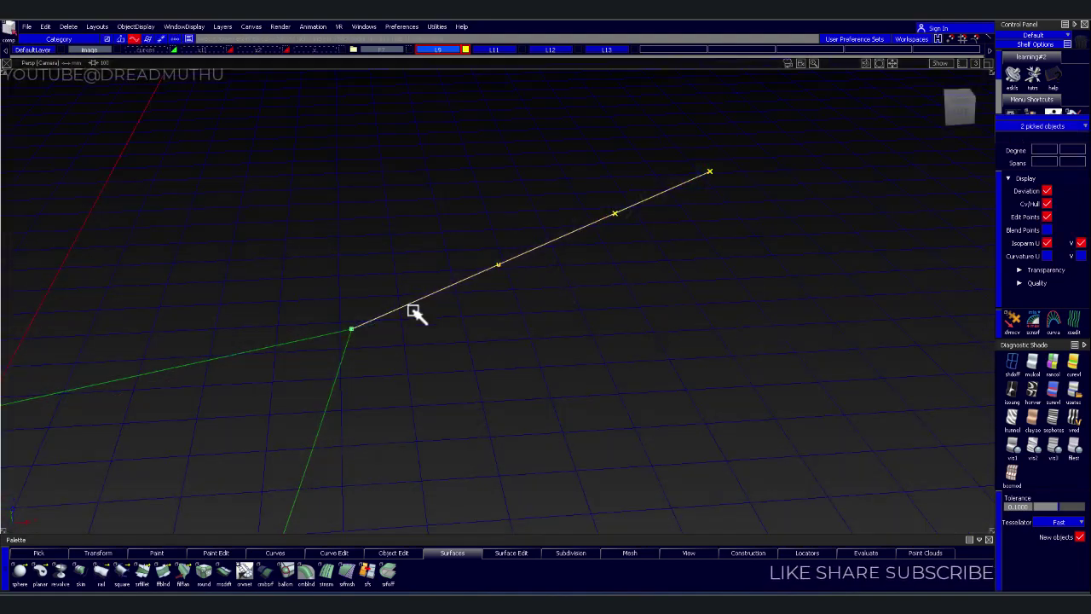
left_click(418, 317)
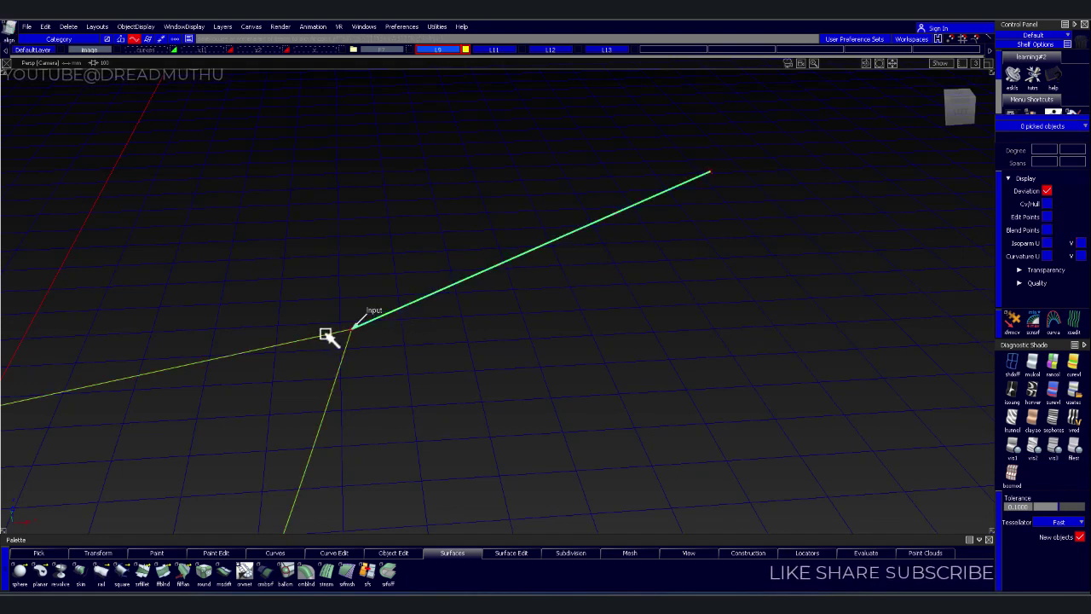
left_click(353, 332)
left_click(372, 325)
left_click(234, 148)
left_click_drag(563, 285, 503, 288)
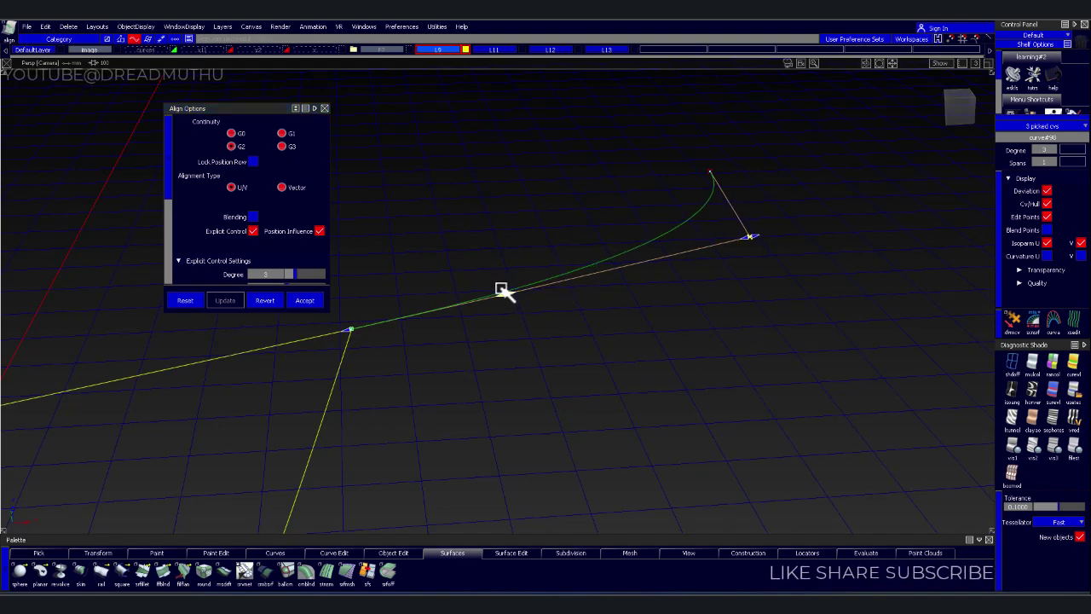
left_click_drag(768, 238, 656, 252)
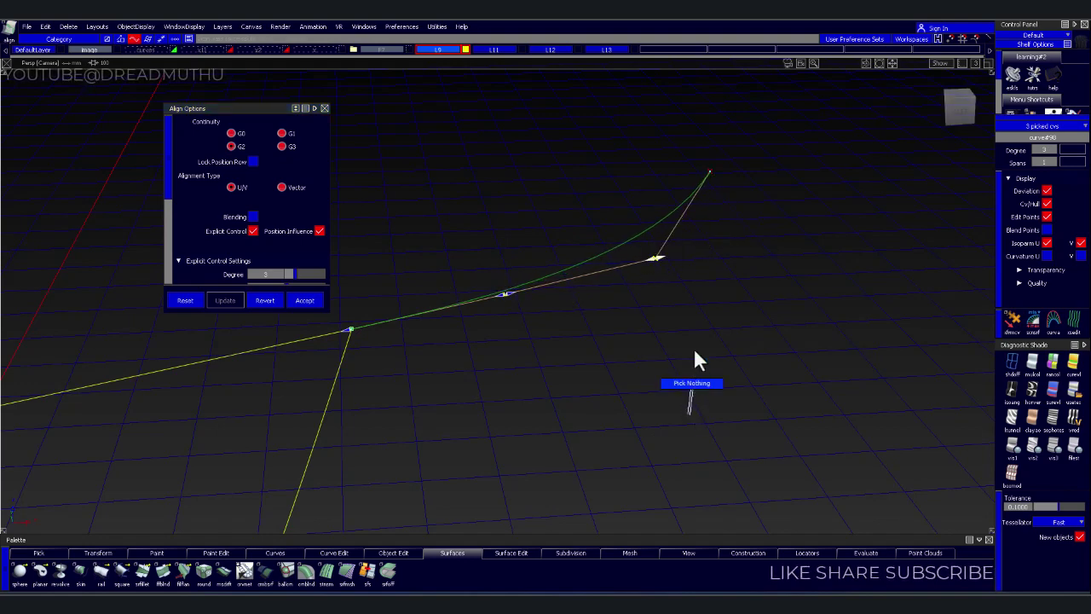
Show all geometry again and orbit into a perspective view of the door model
left_click_drag(694, 352, 691, 345)
left_click_drag(470, 344, 360, 366, "alt+shift")
right_click_drag(361, 366, 363, 336, "alt+shift")
middle_click_drag(363, 336, 368, 342, "alt+shift")
mouse_move(369, 342)
left_mouse_down("alt+shift")
mouse_move(453, 278)
mouse_move(785, 178)
left_mouse_up("alt+shift")
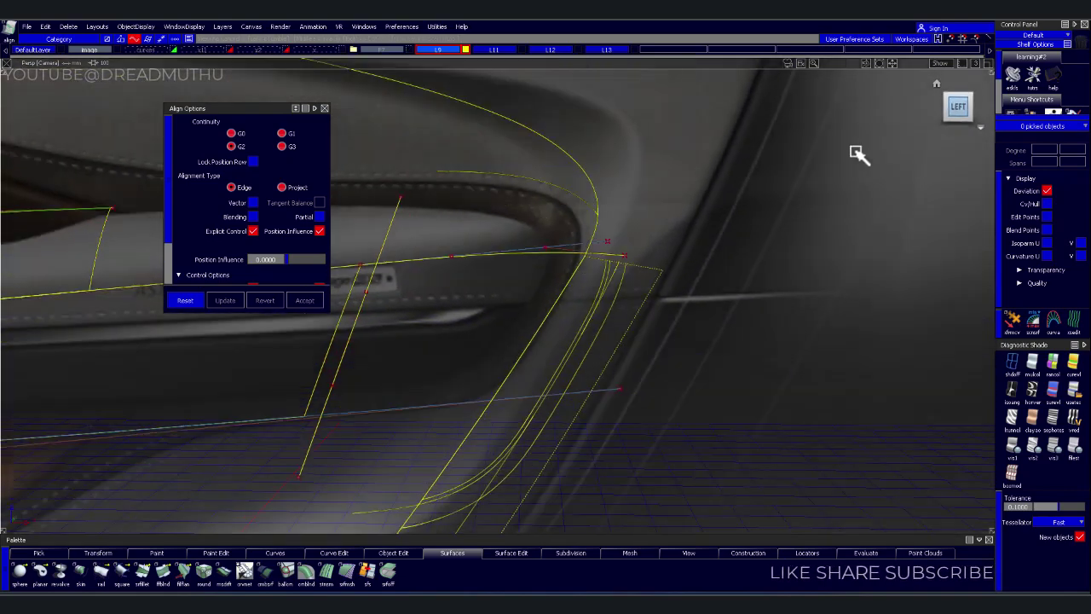
mouse_move(857, 152)
left_mouse_down("alt+shift")
mouse_move(804, 224)
mouse_move(652, 286)
left_mouse_up("alt+shift")
middle_click_drag(653, 286, 736, 312, "alt+shift")
mouse_move(736, 312)
left_mouse_down("alt+shift")
mouse_move(574, 349)
mouse_move(542, 447)
mouse_move(409, 368)
mouse_move(432, 355)
mouse_move(449, 400)
mouse_move(519, 307)
mouse_move(513, 215)
mouse_move(497, 224)
mouse_move(521, 298)
mouse_move(543, 241)
left_mouse_up("alt+shift")
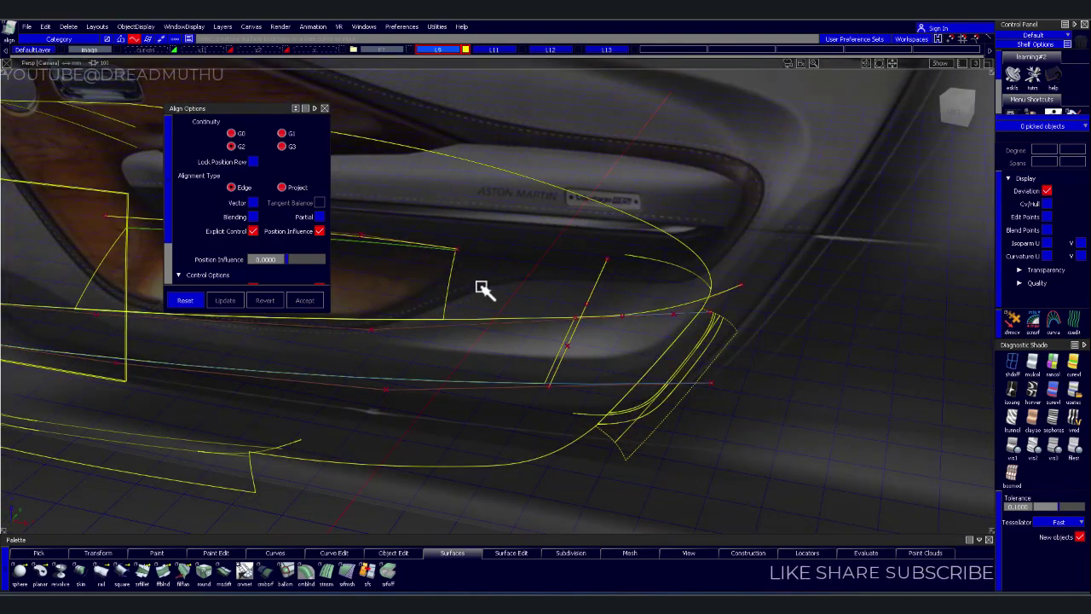
Pick a curve to align, keep its construction history, and close the Align options
left_click(451, 285)
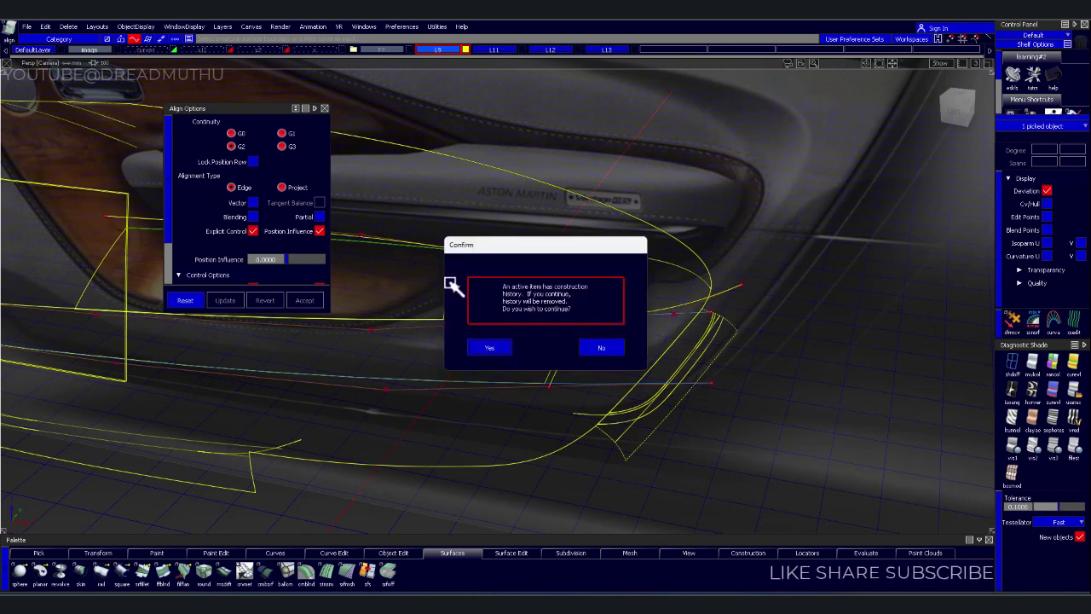
left_click(605, 348)
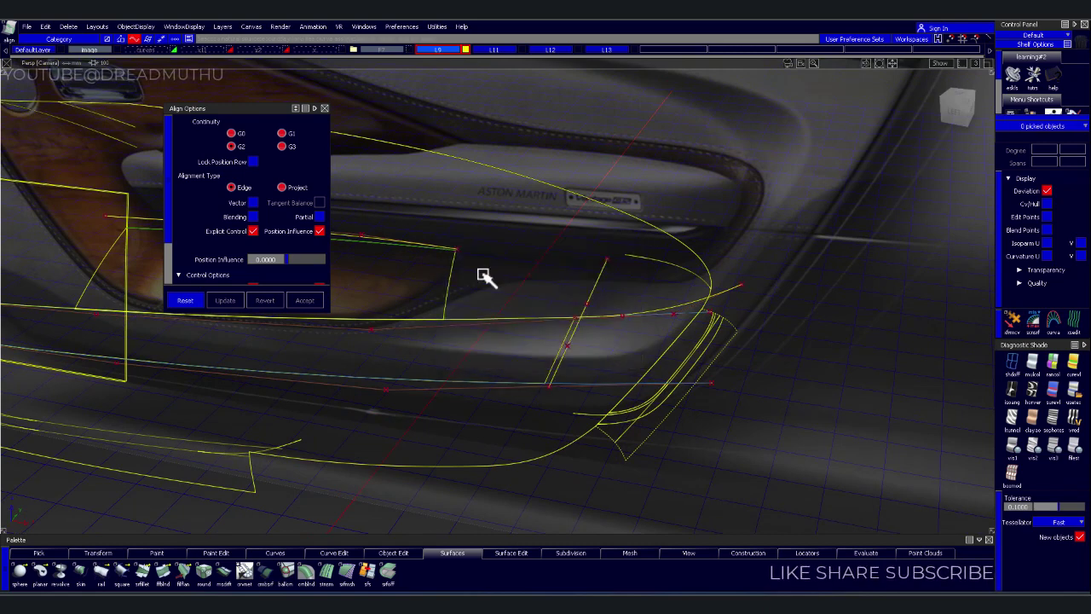
left_click(465, 251)
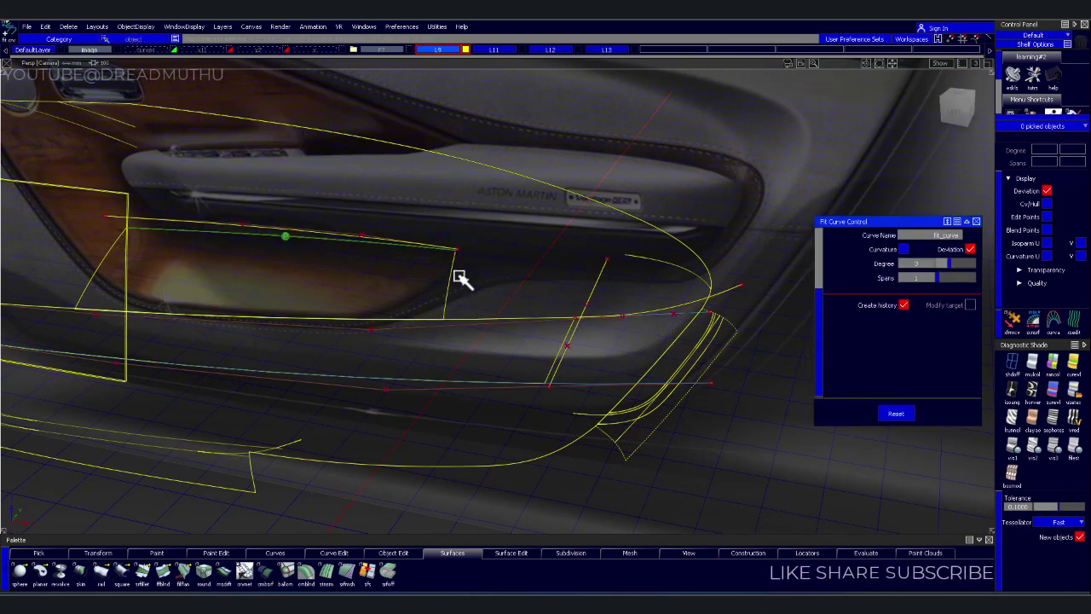
Rebuild the first short vertical curve as a fitted curve with its end snapped onto the long curve
left_click(452, 275)
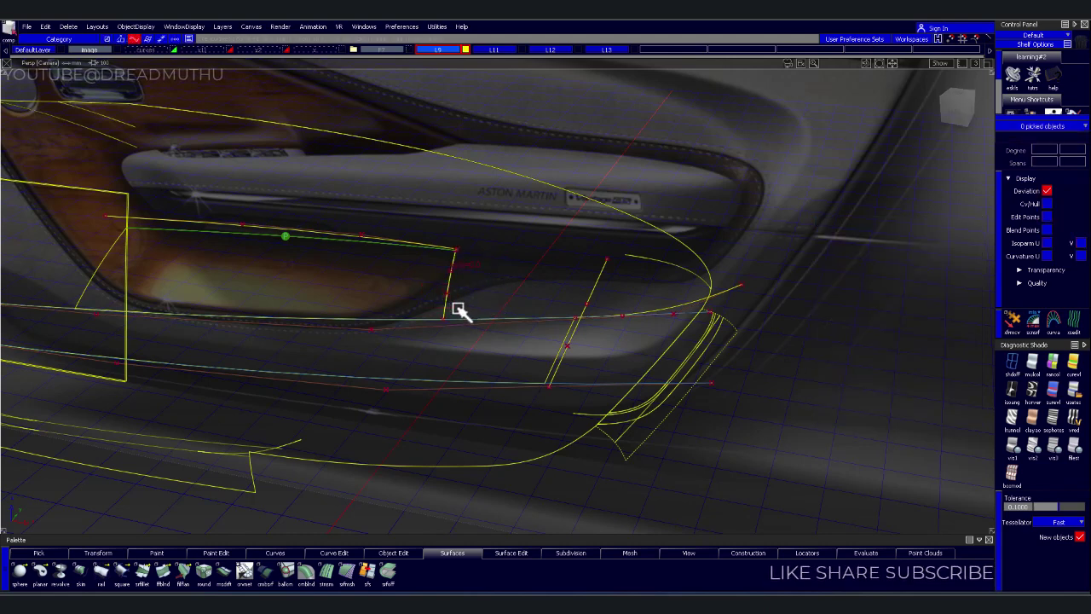
left_click(457, 303)
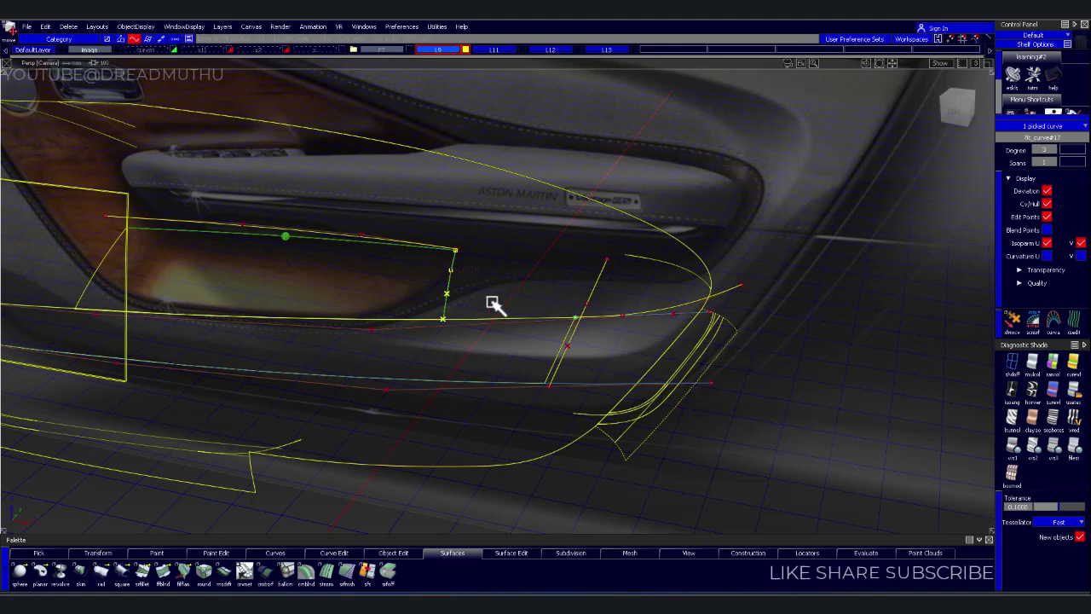
left_click(443, 318)
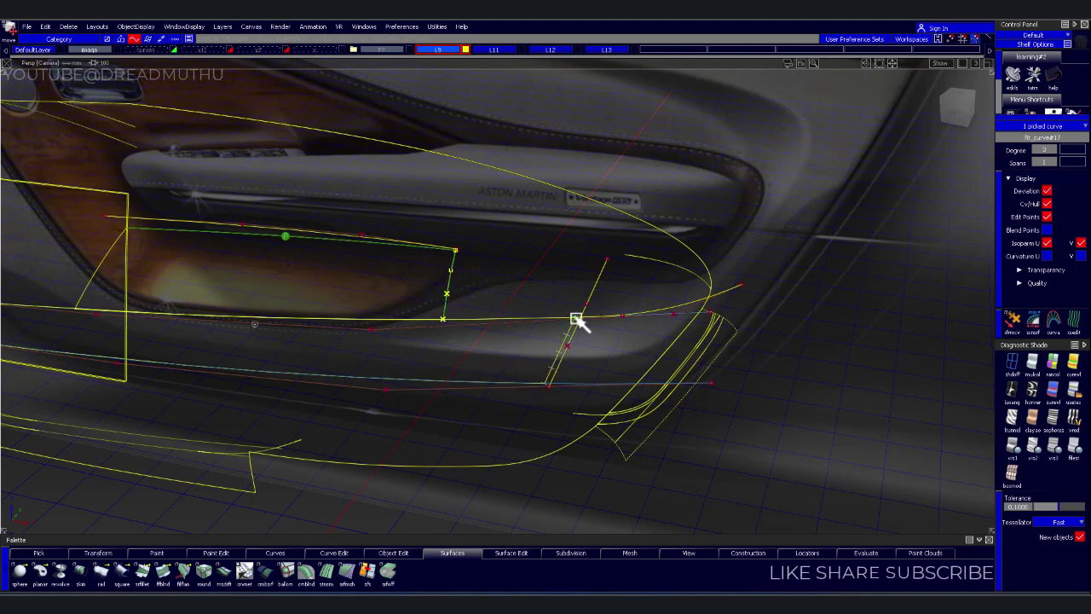
left_click(452, 316)
key("Return")
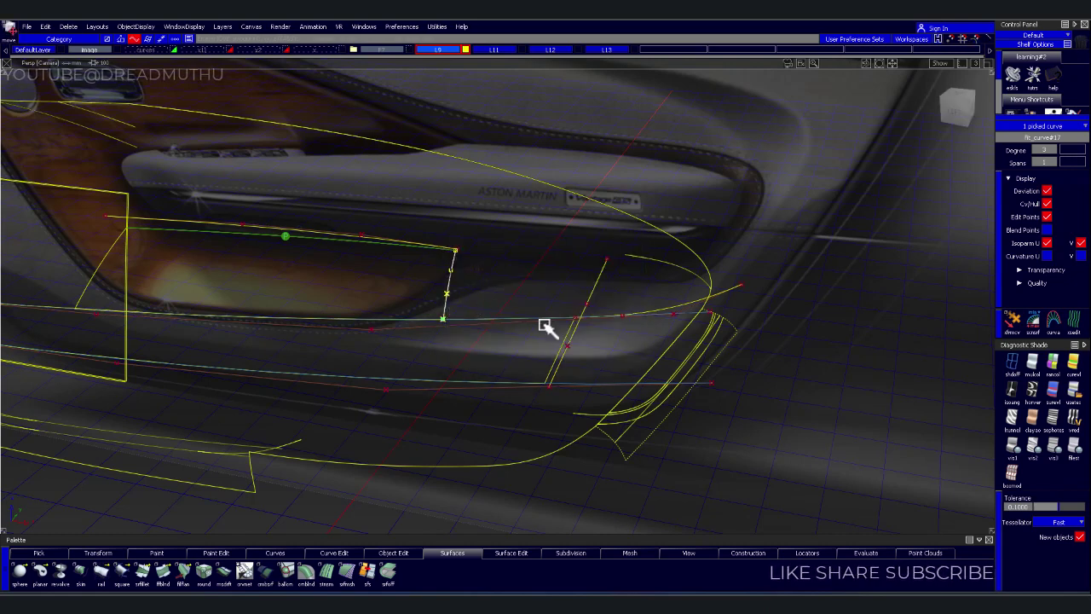
Fit the second short vertical curve, then view the armrest curves close up from the Left view
left_click(575, 323)
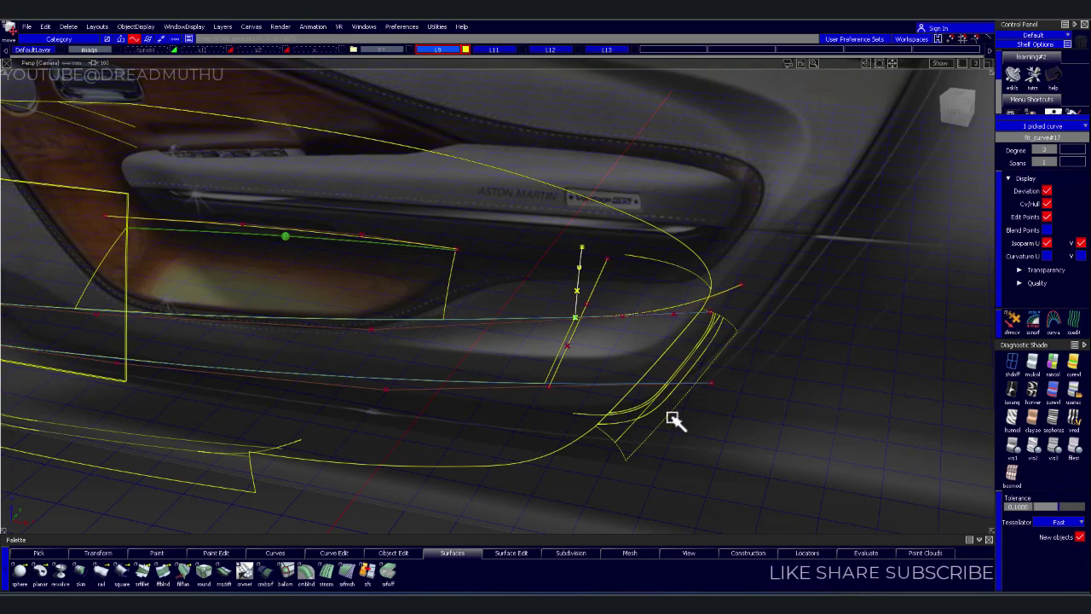
mouse_move(672, 326)
left_mouse_down("alt+shift")
mouse_move(520, 225)
mouse_move(527, 218)
left_mouse_up("alt+shift")
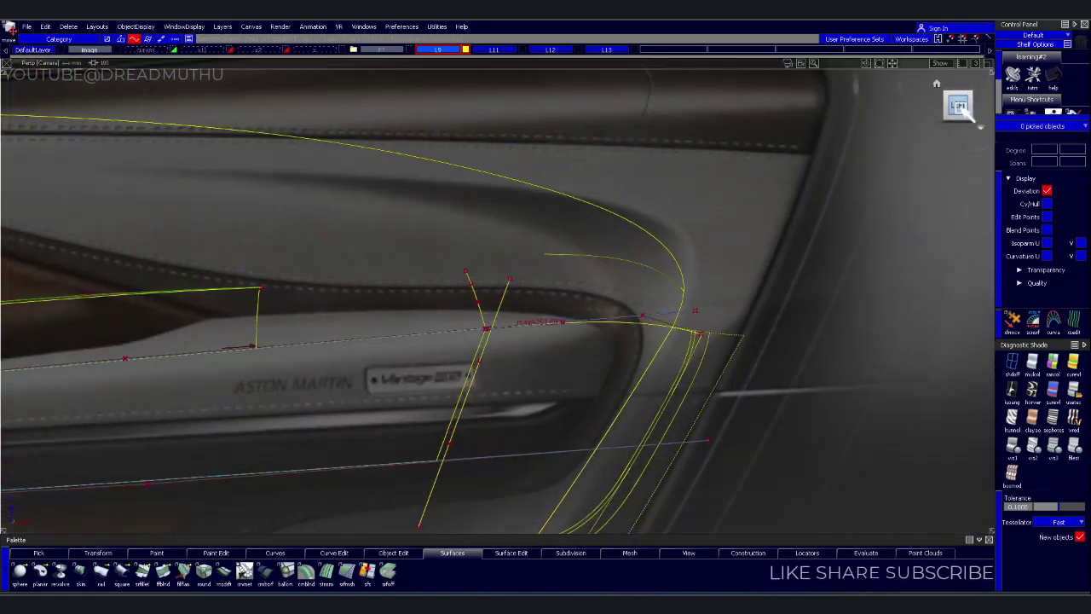
left_click(958, 102)
right_click_drag(458, 246, 480, 239, "alt+shift")
mouse_move(480, 239)
middle_mouse_down("alt+shift")
mouse_move(599, 250)
mouse_move(560, 273)
middle_mouse_up("alt+shift")
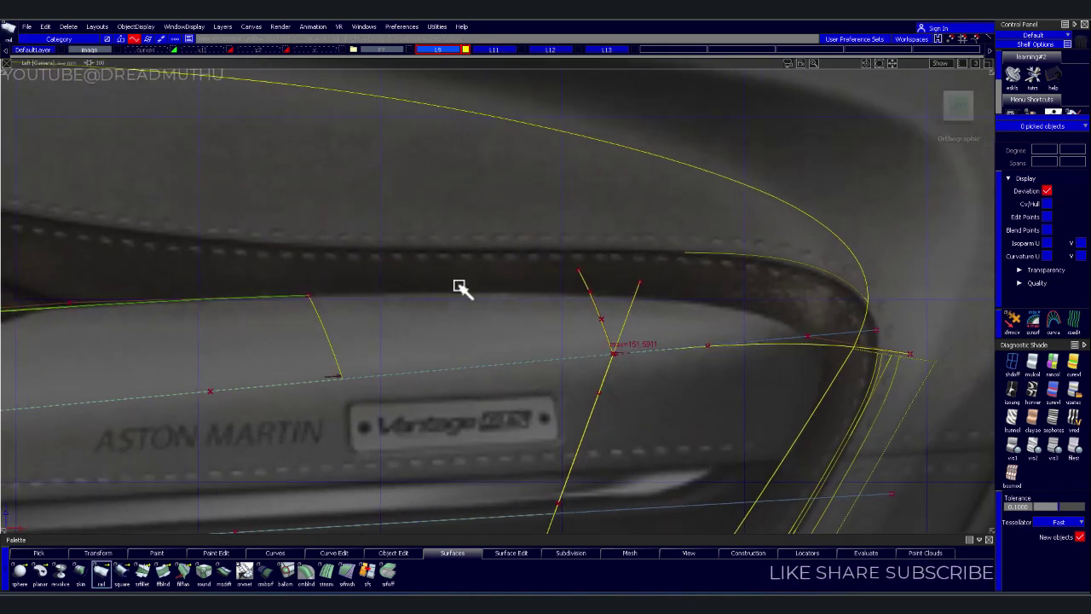
Build a birail surface from the long lower curve and two rails, with G2 curvature on Rail 1
key("r")
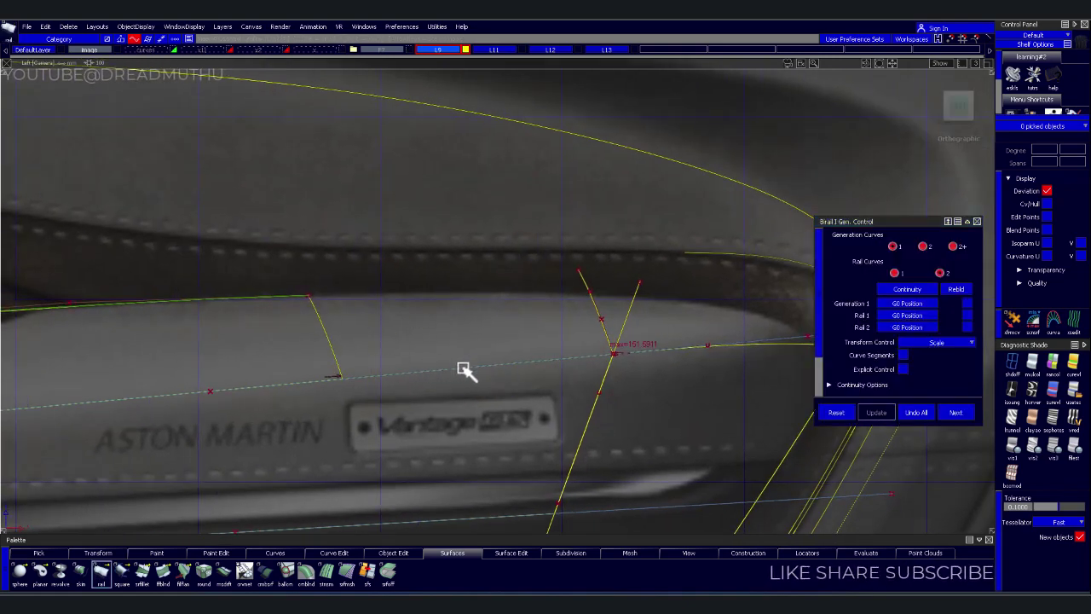
left_click(479, 367)
left_click(325, 336)
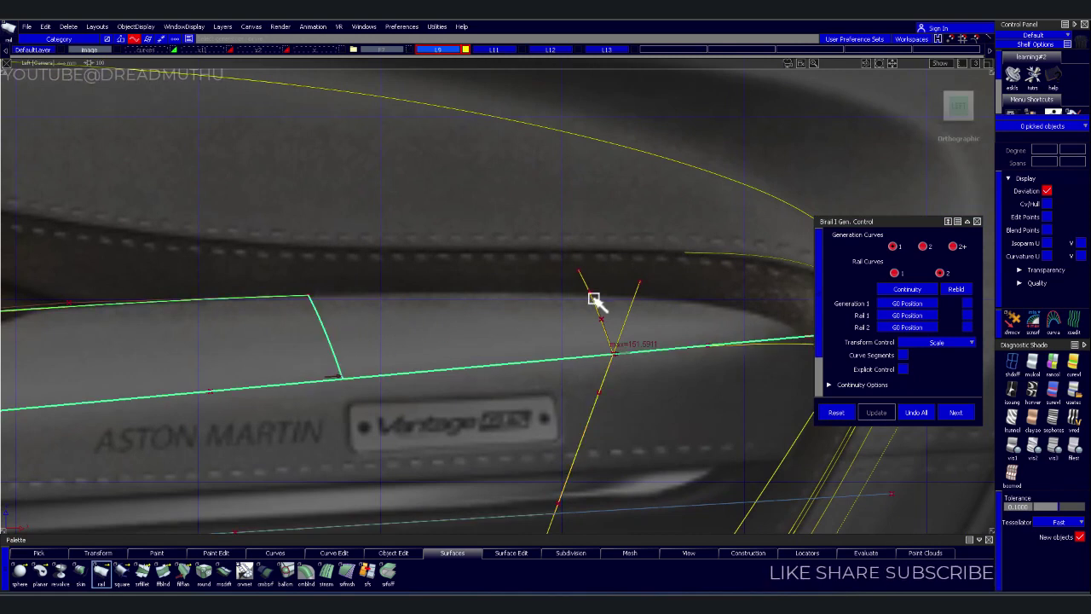
left_click(592, 301)
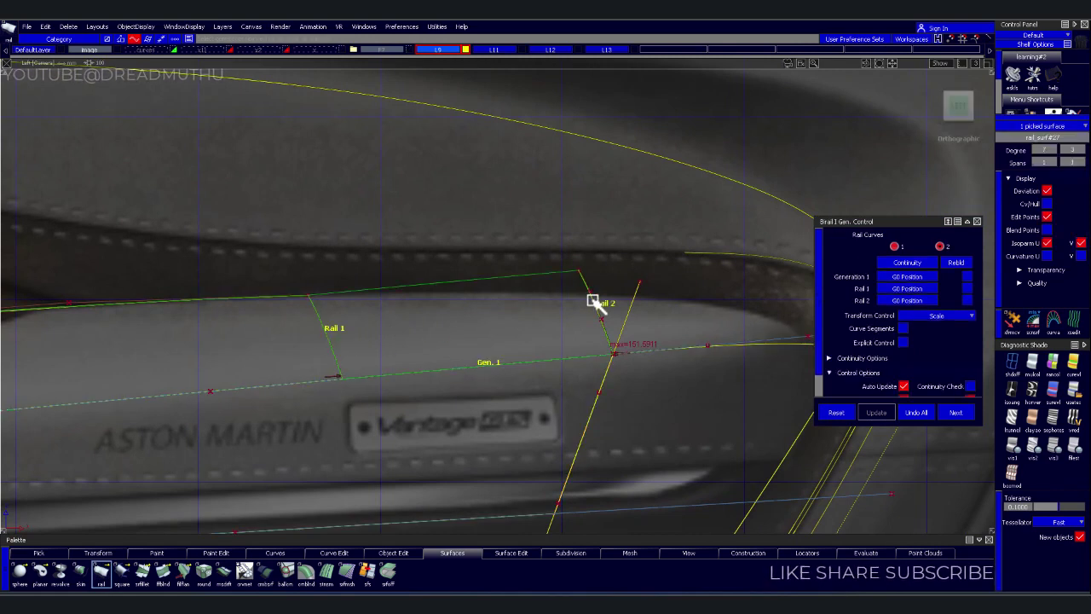
left_click(932, 292)
left_click(921, 341)
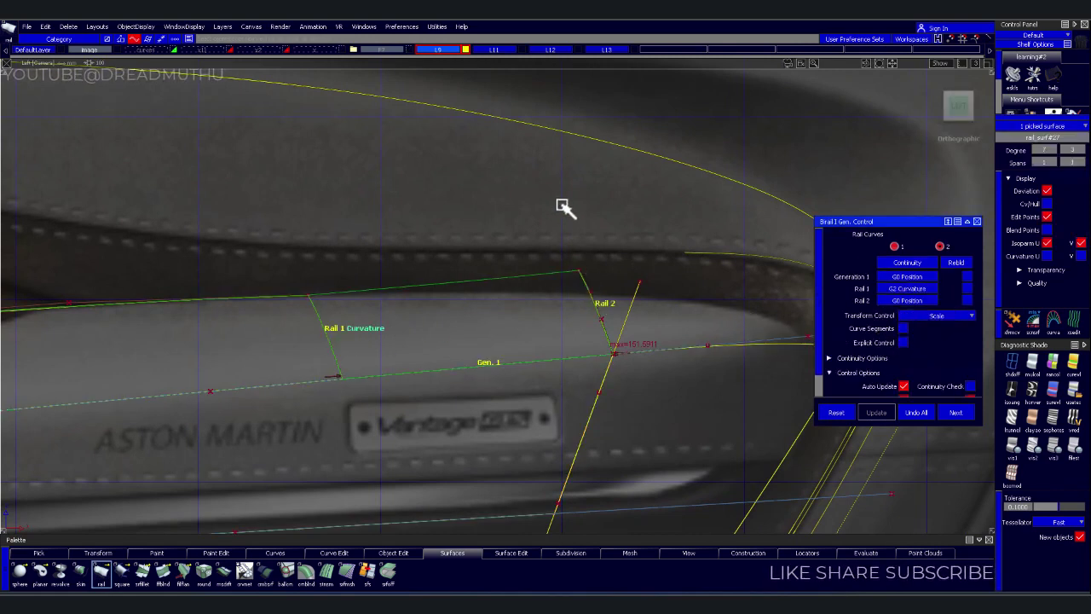
left_click(689, 308)
middle_click_drag(692, 314, 705, 268, "alt+shift")
right_click_drag(704, 268, 617, 268, "alt+shift")
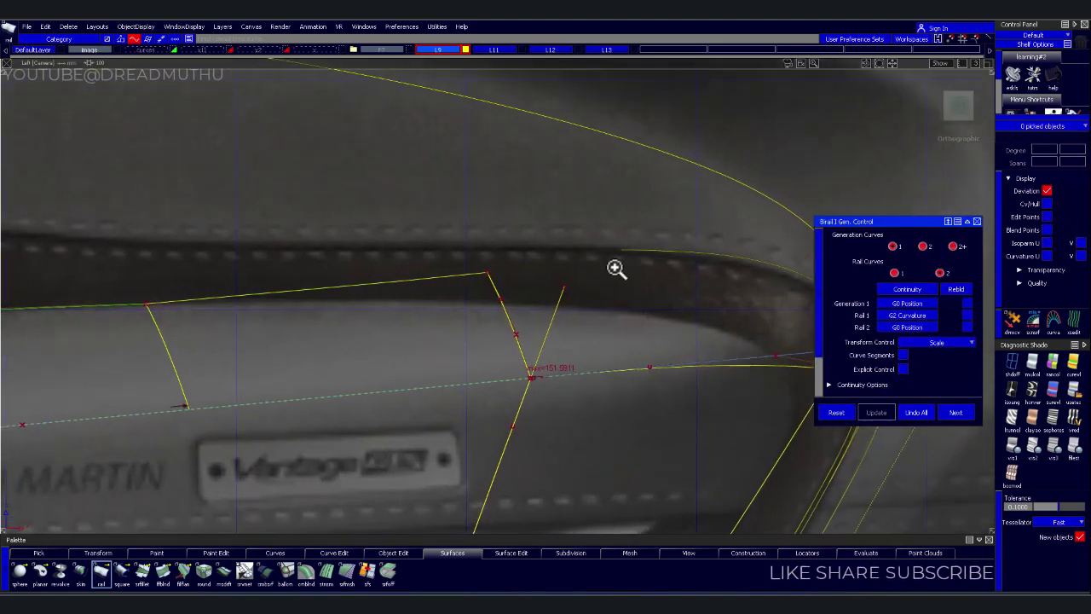
Lower one control point of the upper curve near the rail corner
left_click(490, 274)
right_click_drag(509, 193, 533, 219)
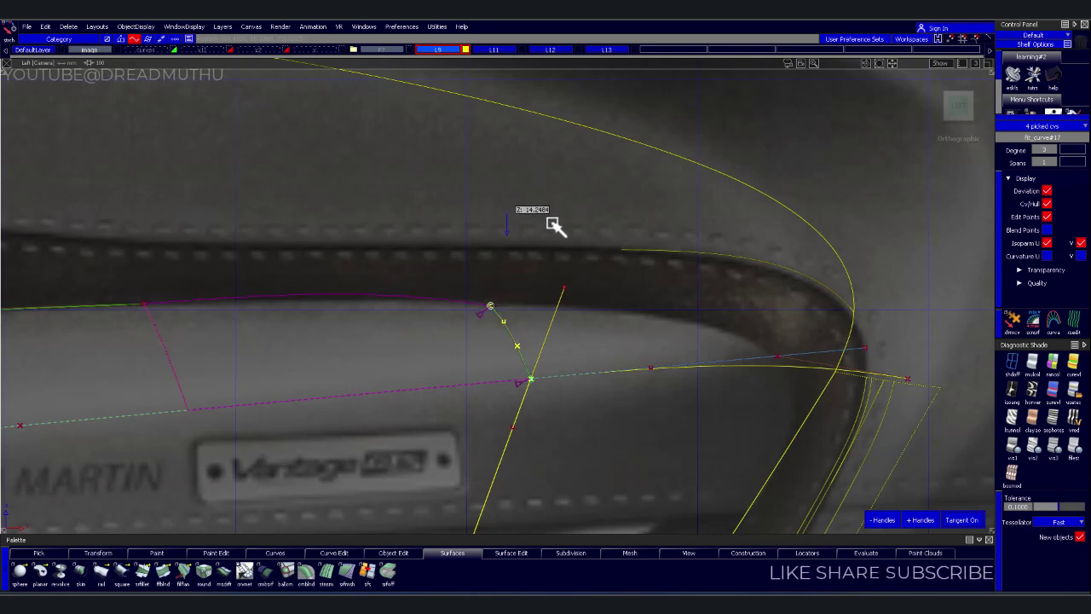
right_click_drag(569, 224, 569, 234, "alt+shift")
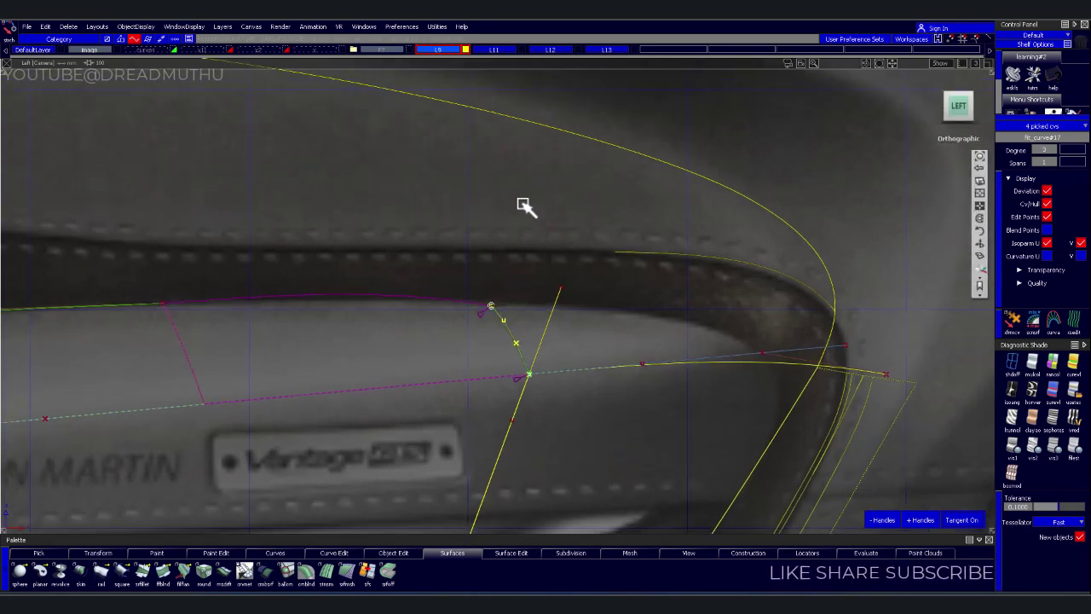
left_click(467, 332)
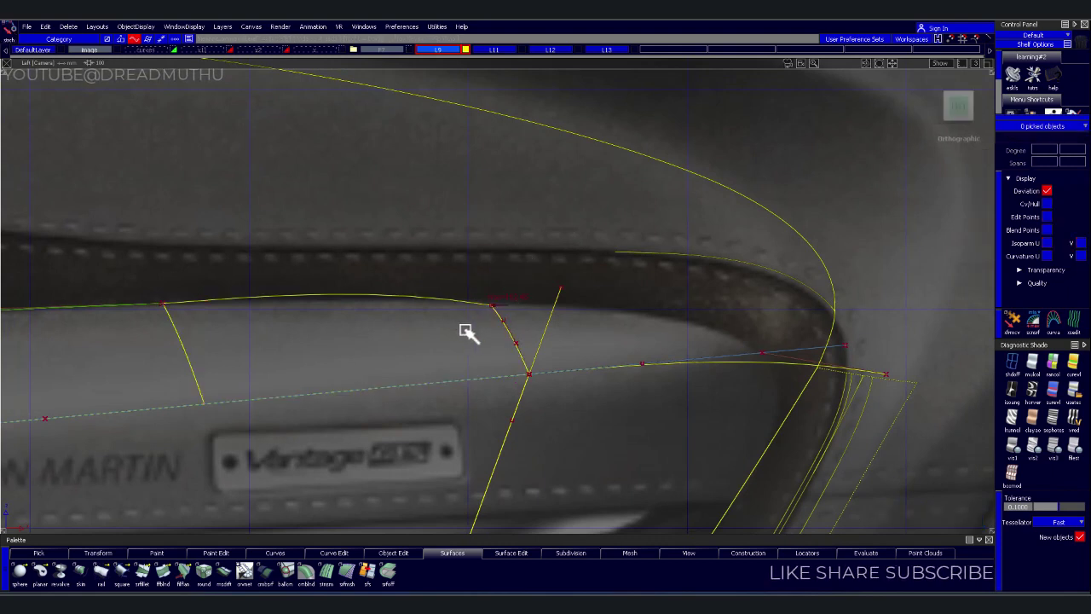
Slide the top curve's endpoint right until it meets the cross curve
left_click_drag(523, 312, 458, 319)
left_click(429, 314)
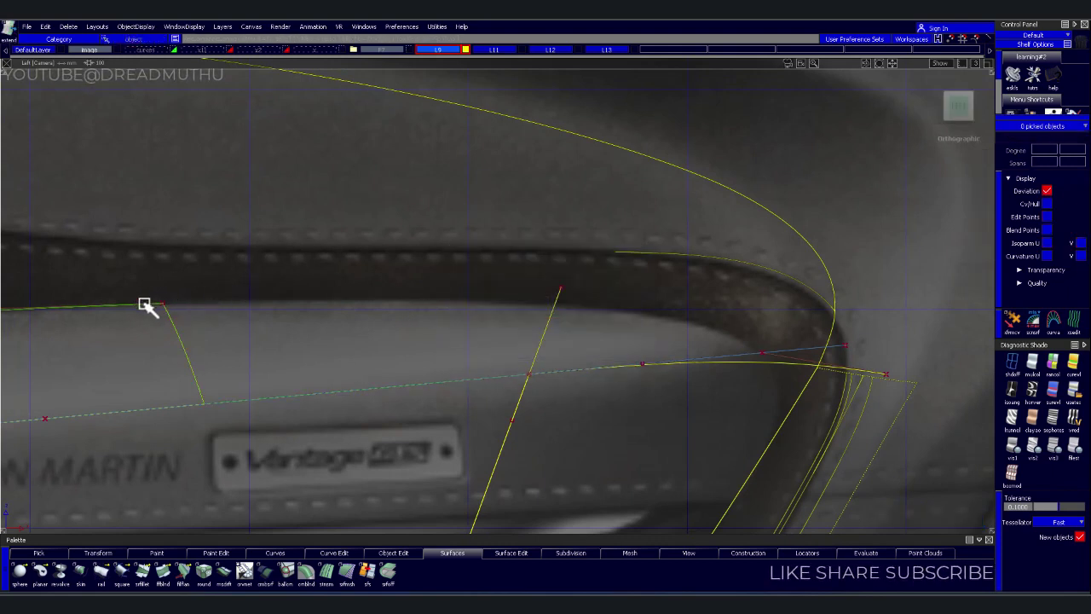
left_click_drag(145, 305, 285, 213)
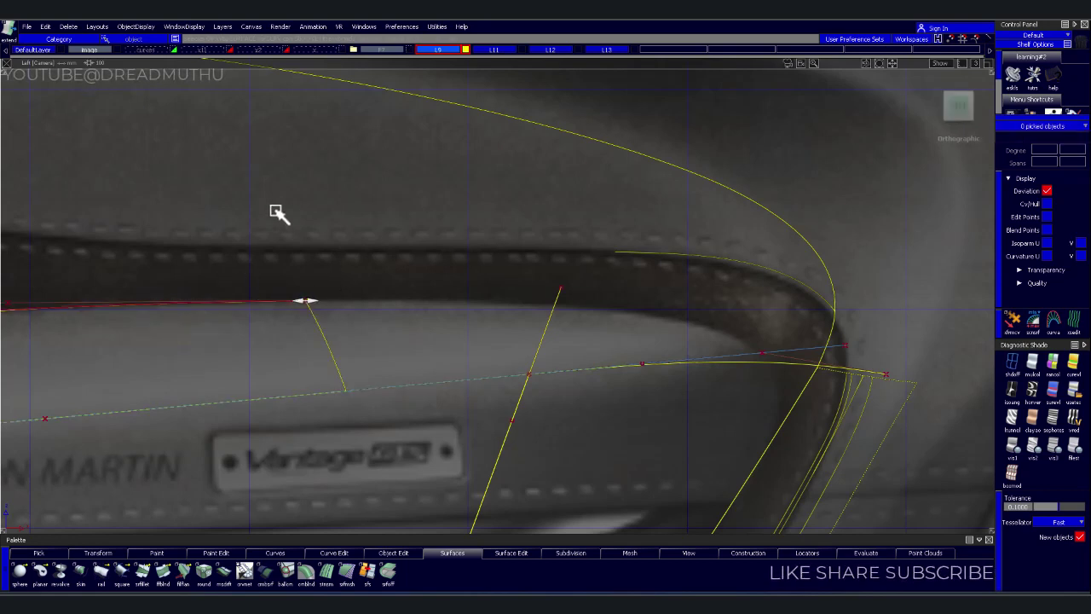
mouse_move(286, 213)
left_mouse_down()
mouse_move(452, 242)
mouse_move(601, 248)
left_mouse_up()
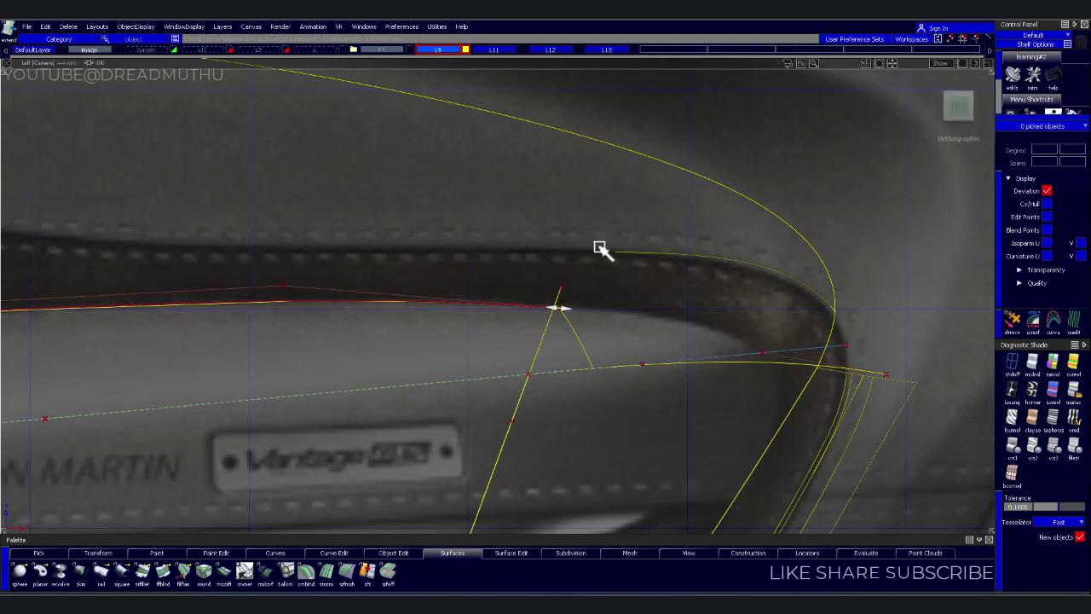
Project a curve onto the rim surface and inspect the two resulting curves without the reference image
scroll(677, 419, "up", 1)
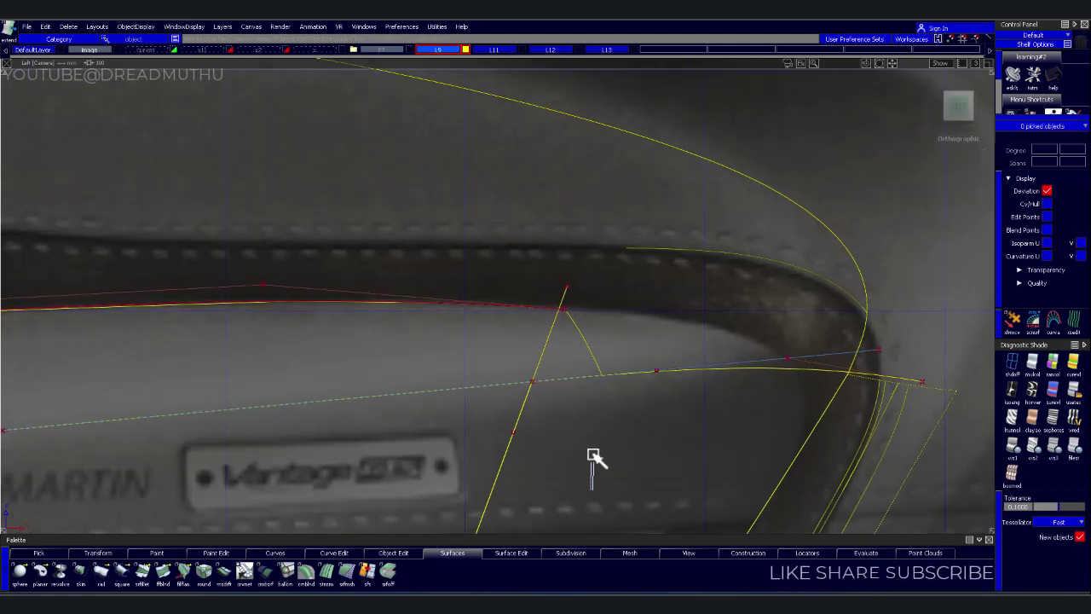
left_click(566, 367)
left_click(514, 370)
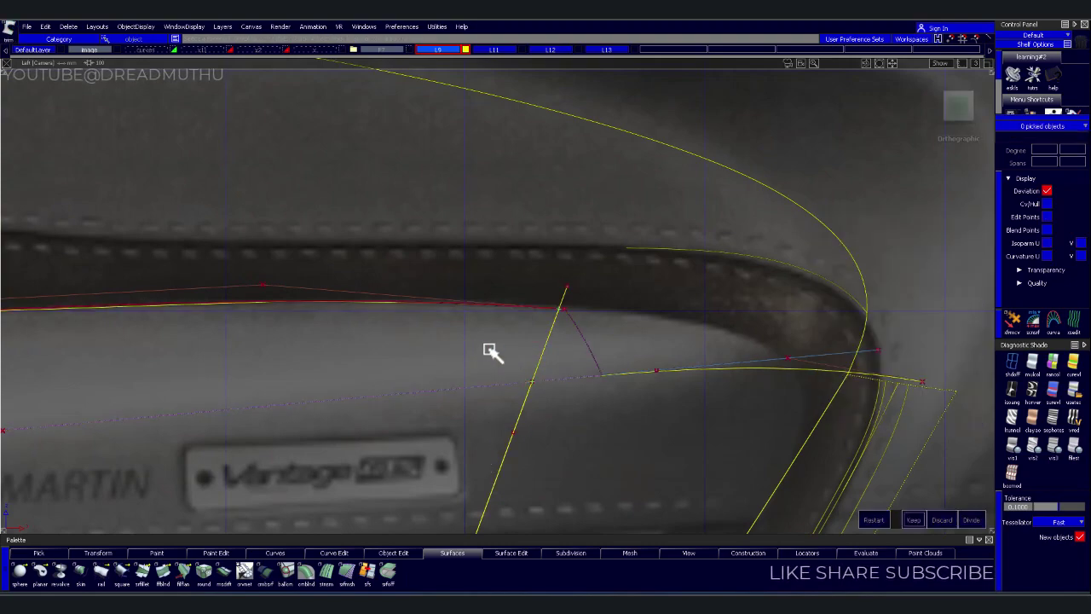
left_click_drag(591, 362, 504, 446, "alt+shift")
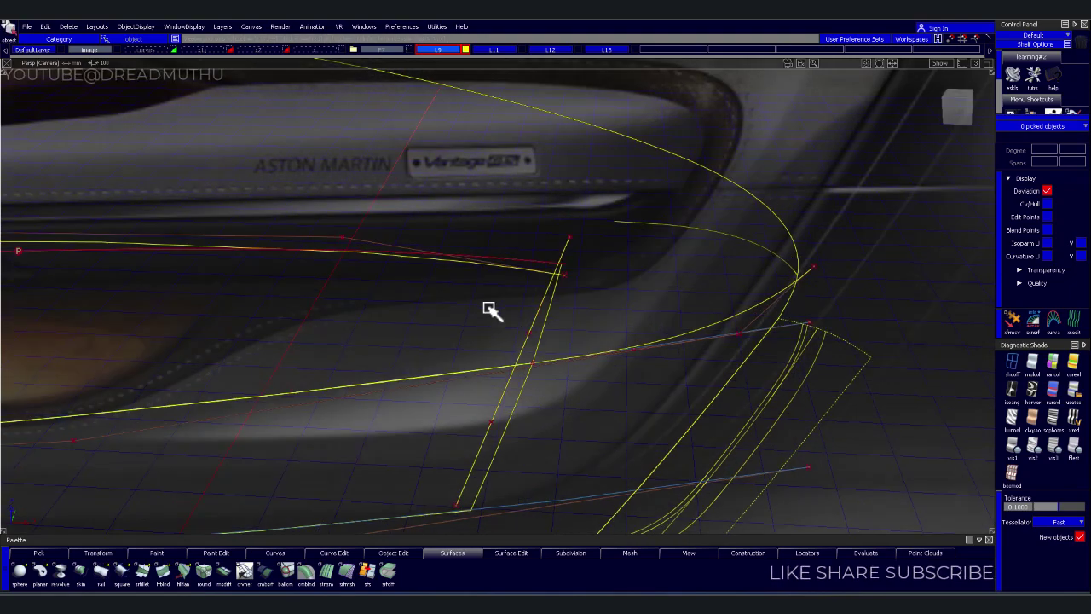
left_click(495, 309)
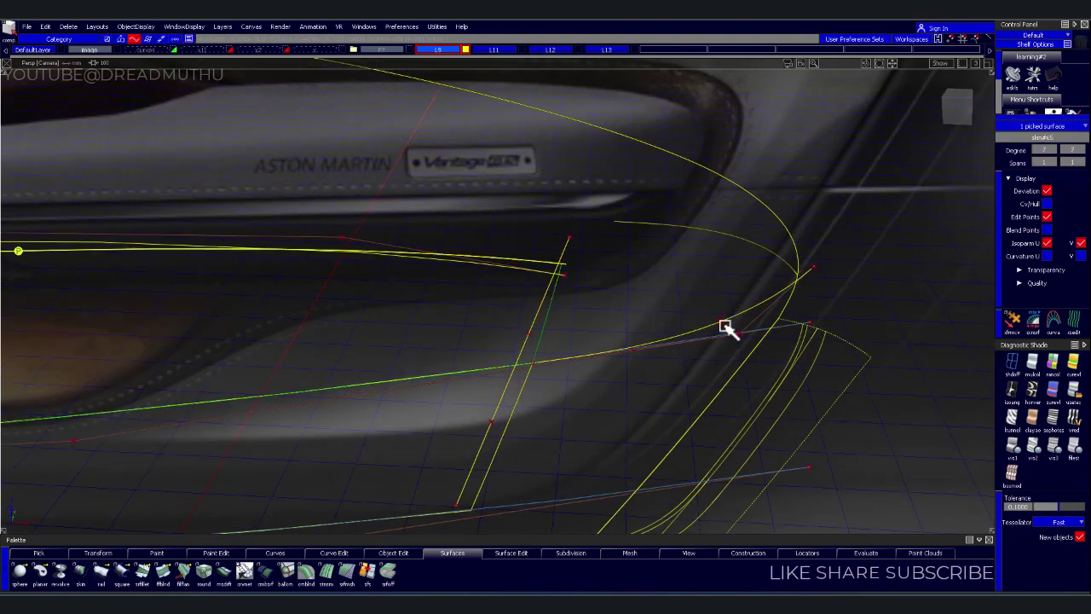
left_click(726, 327)
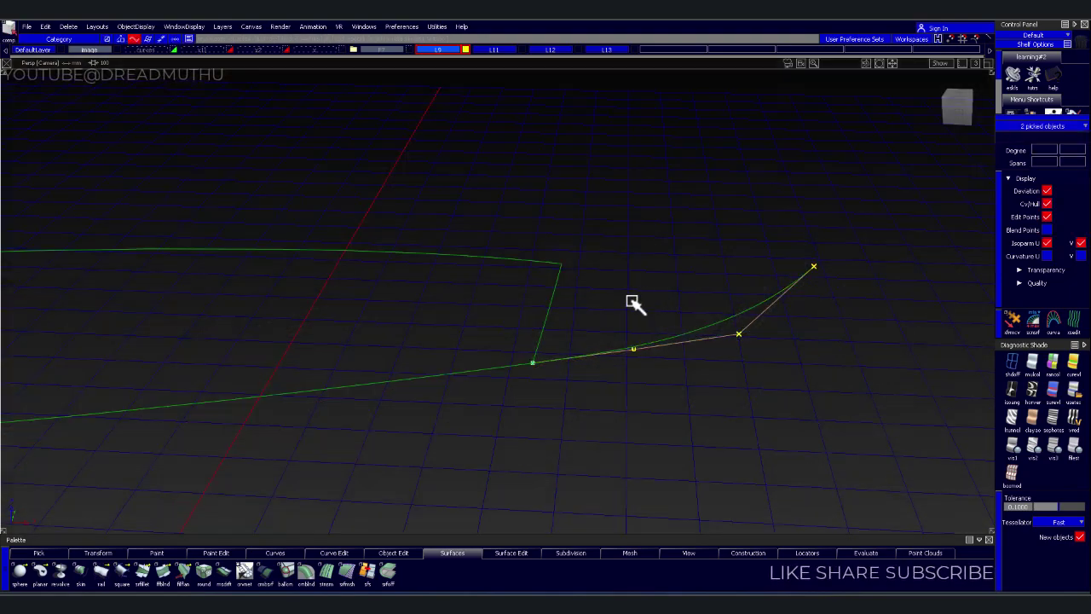
left_click(625, 367)
mouse_move(626, 367)
right_mouse_down("alt+shift")
mouse_move(614, 466)
mouse_move(619, 433)
mouse_move(673, 359)
right_mouse_up("alt+shift")
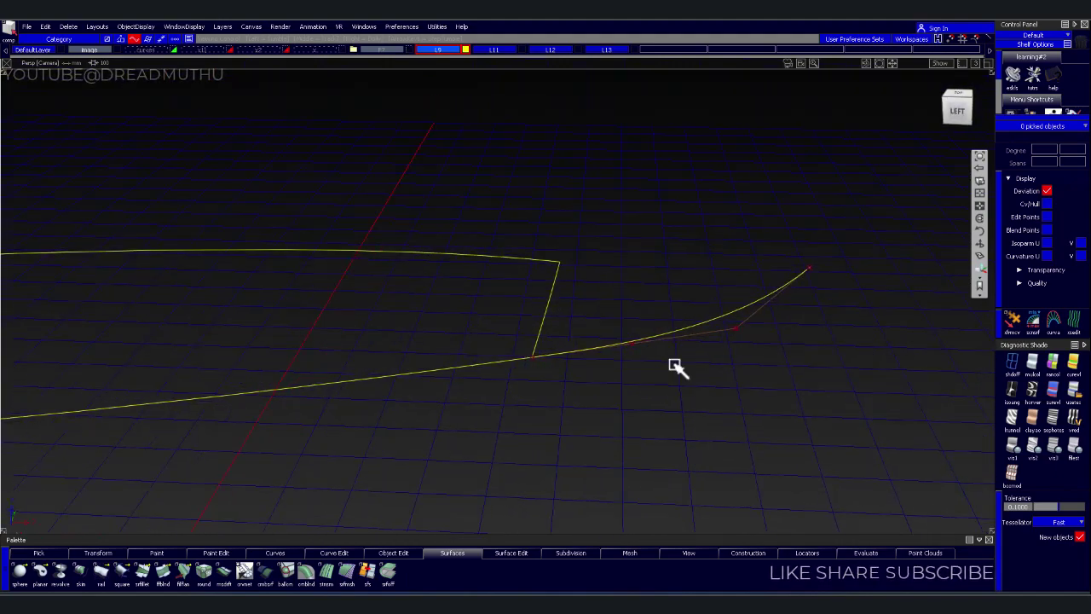
In the Left ortho view, raise the end CV of the lower armrest curve
left_click(956, 109)
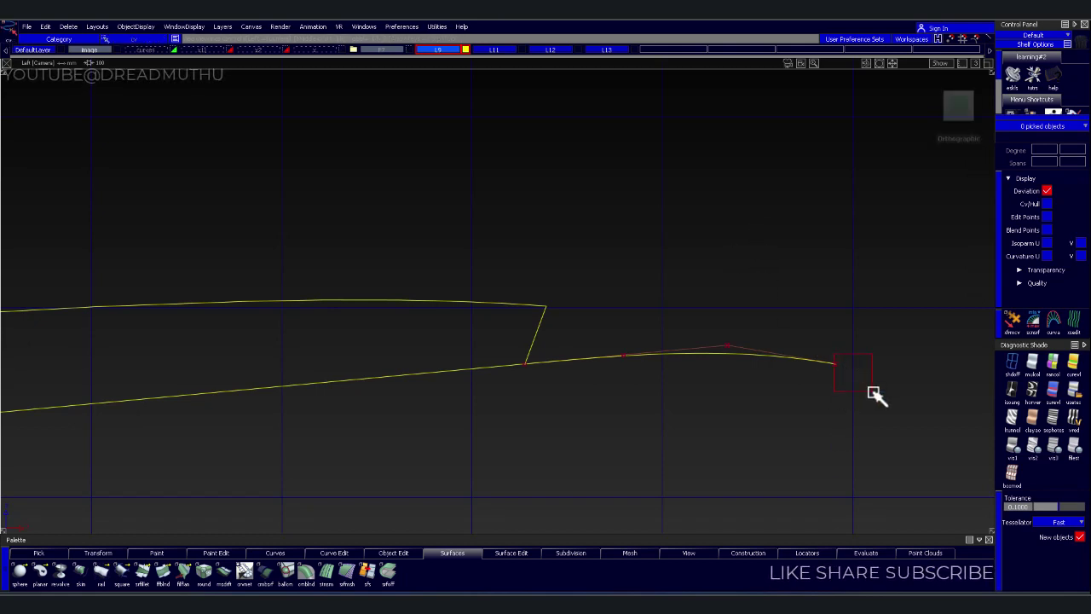
left_click_drag(874, 393, 875, 394)
right_click_drag(921, 438, 951, 426)
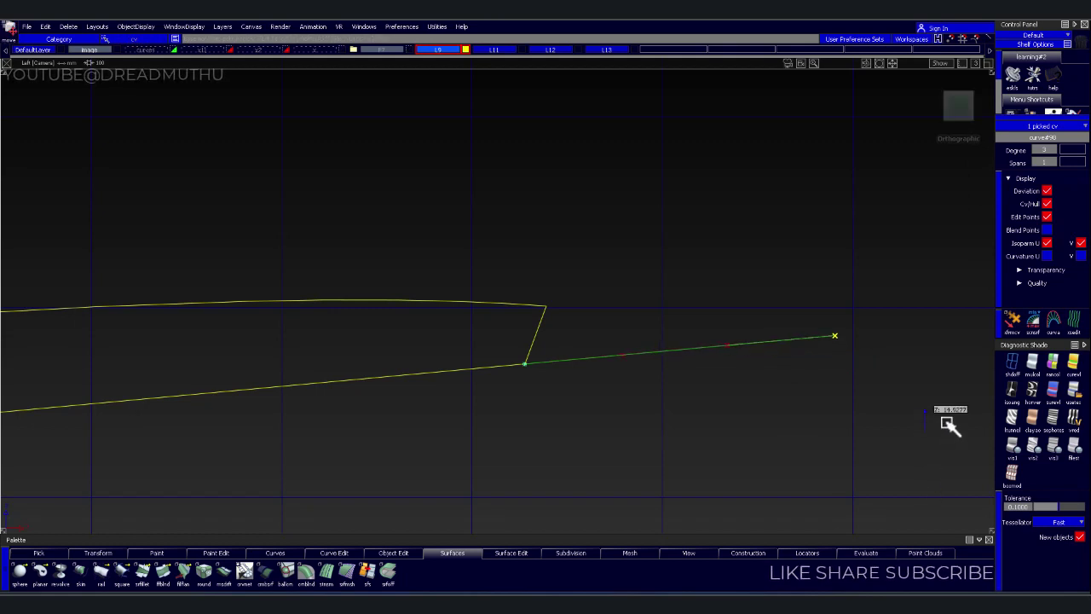
left_click(756, 410)
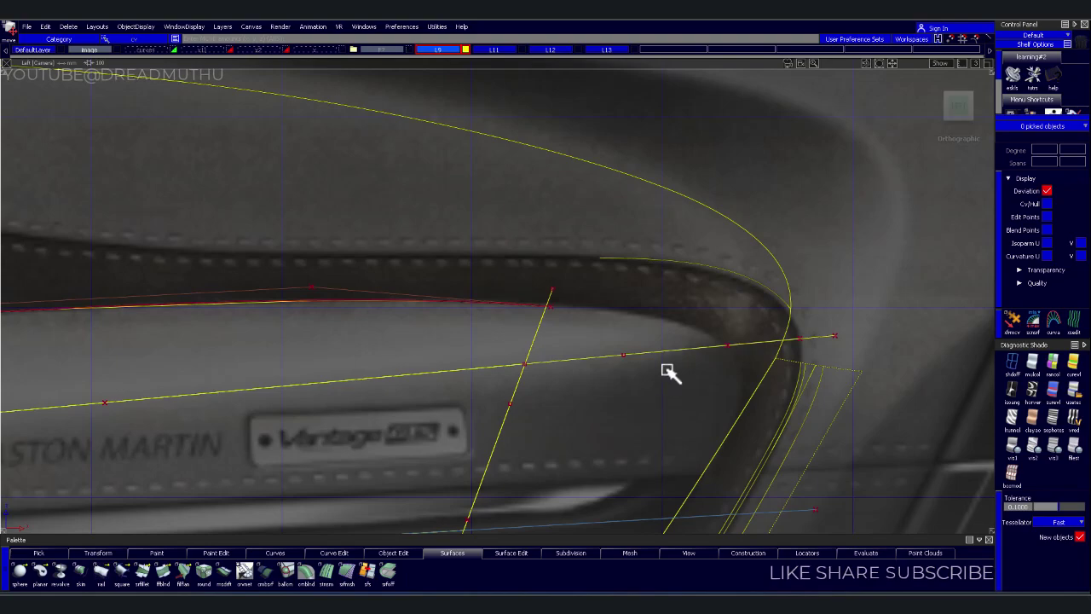
scroll(652, 360, "up", 2)
left_click_drag(640, 354, 601, 395, "alt+shift")
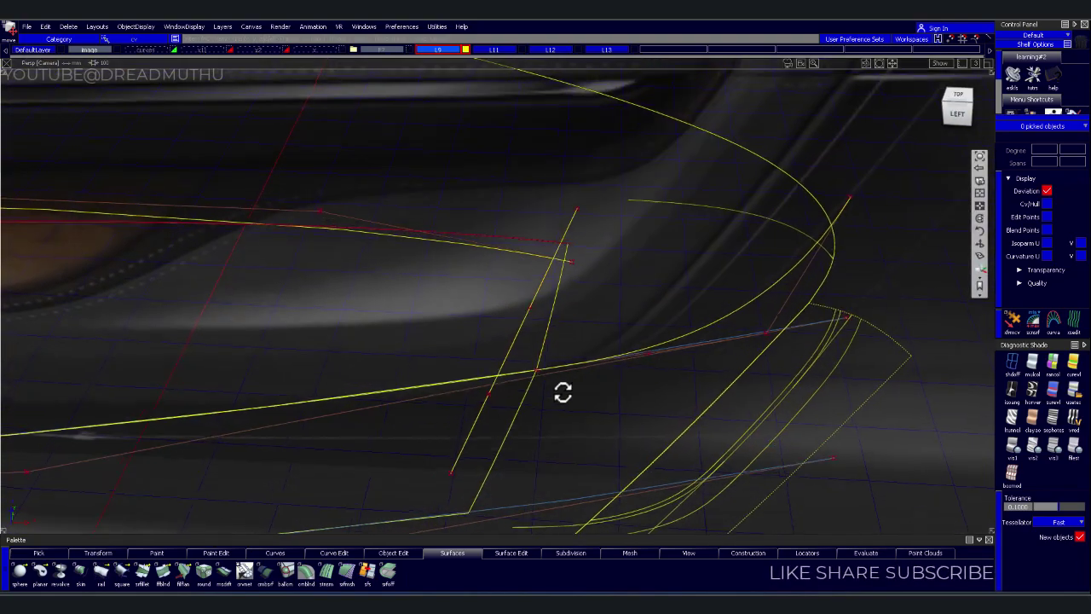
Sweep a single-rail surface from the short cross curve along the lower curve, G2 on Generation 1, explicit control, shown shaded
key("r")
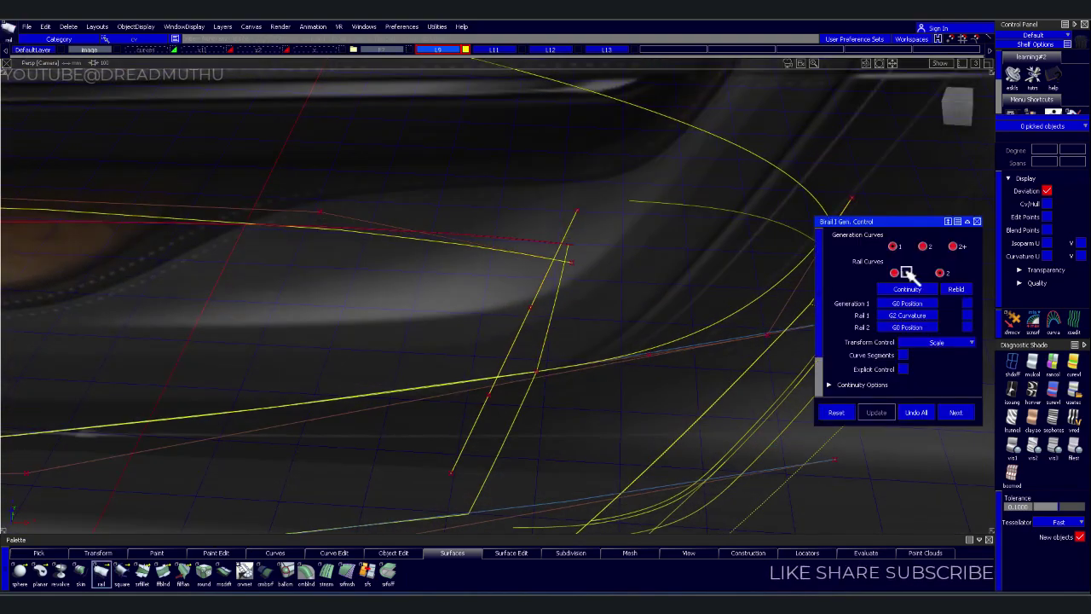
left_click(896, 274)
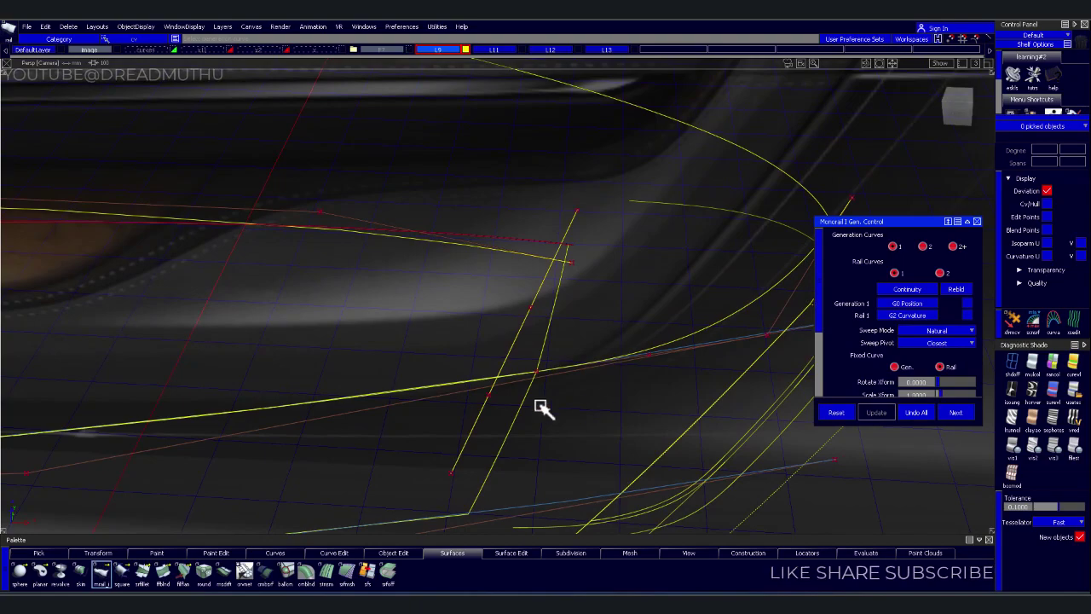
left_click(550, 324)
left_click(680, 343)
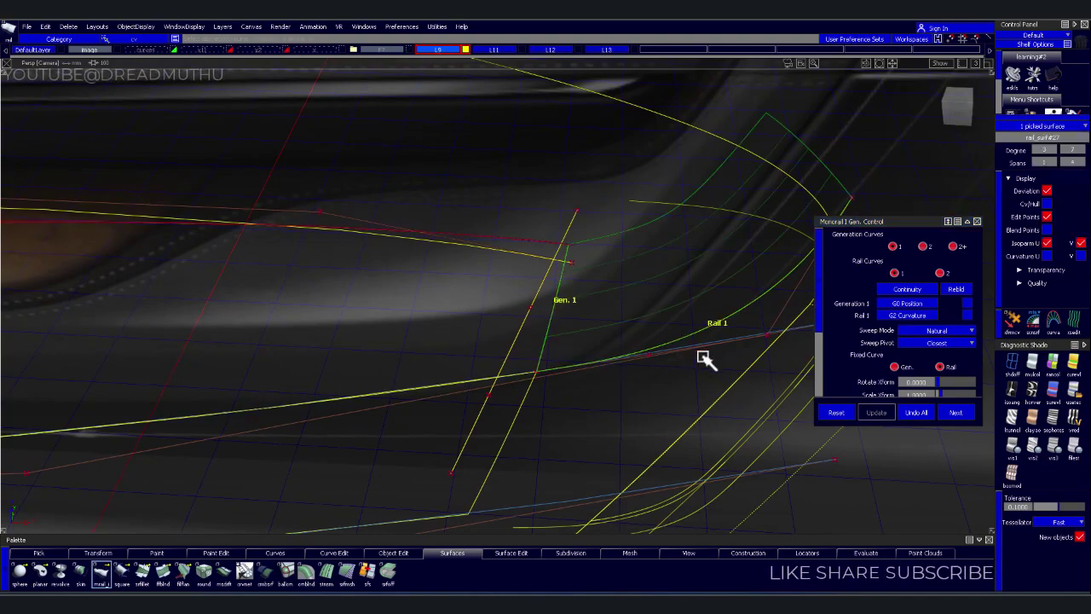
mouse_move(682, 377)
left_mouse_down("alt+shift")
mouse_move(635, 270)
mouse_move(756, 353)
left_mouse_up("alt+shift")
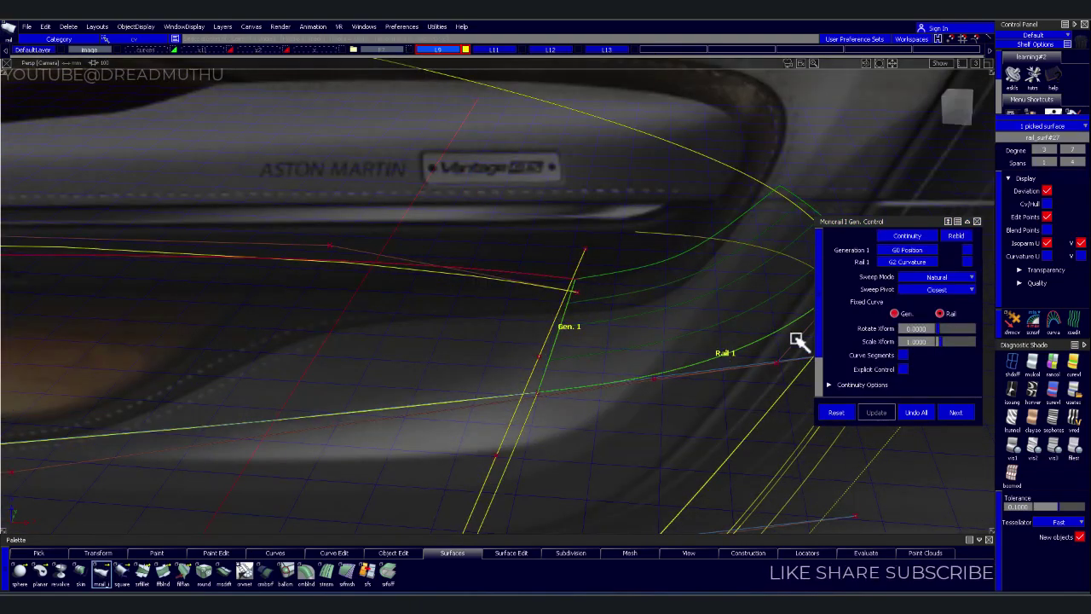
left_click(919, 247)
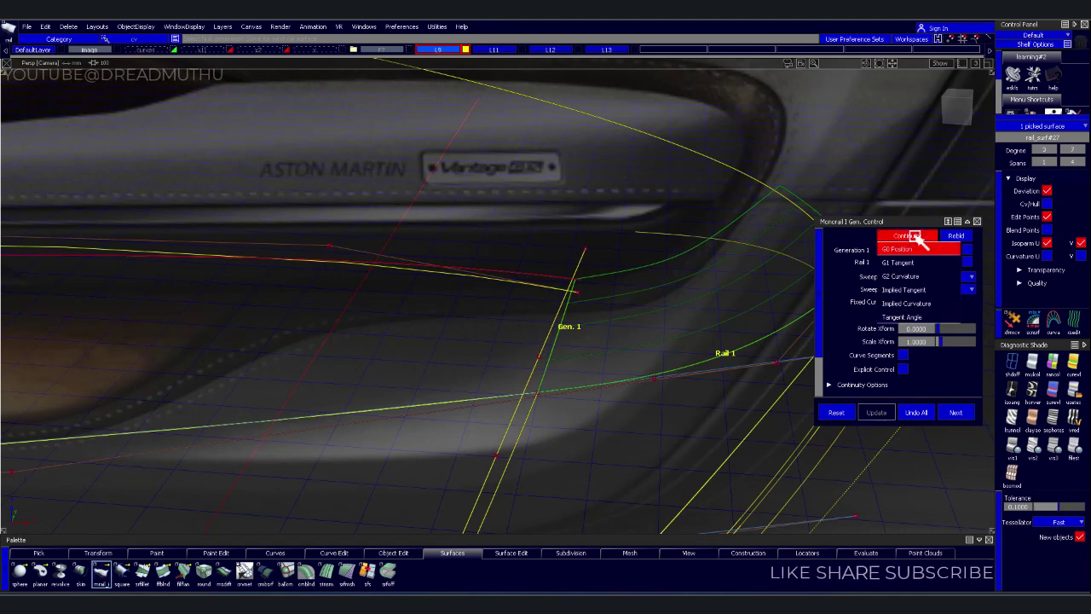
left_click(917, 279)
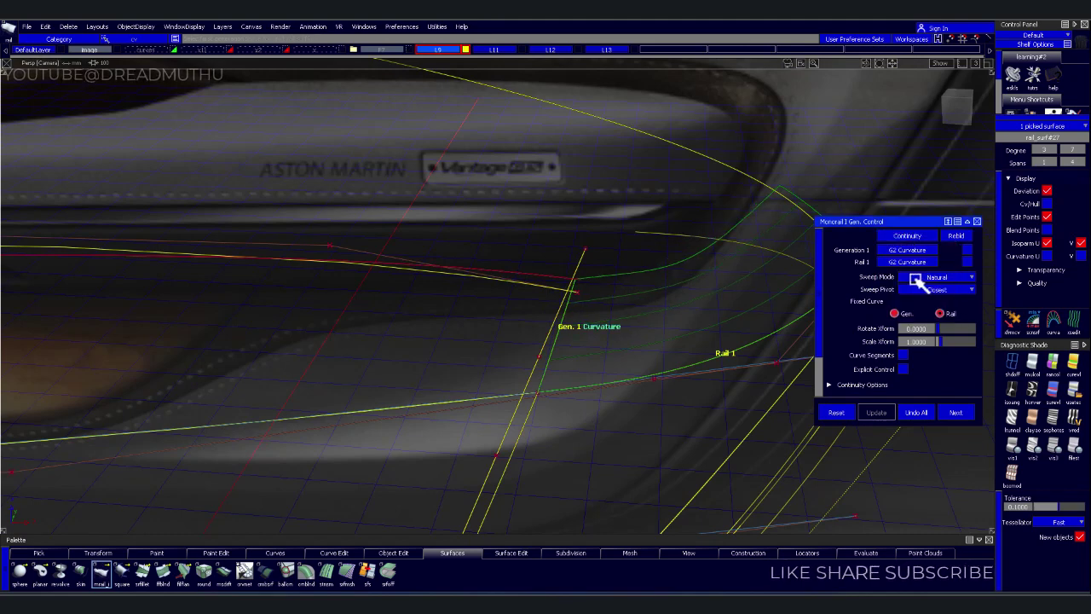
left_click(902, 371)
scroll(932, 364, "down", 3)
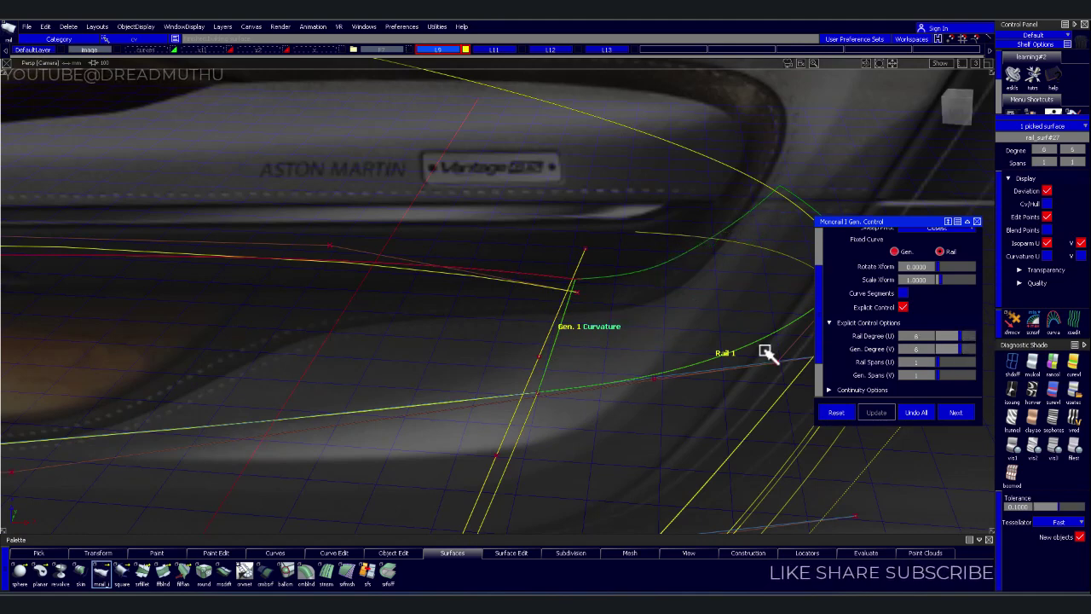
left_click(729, 295)
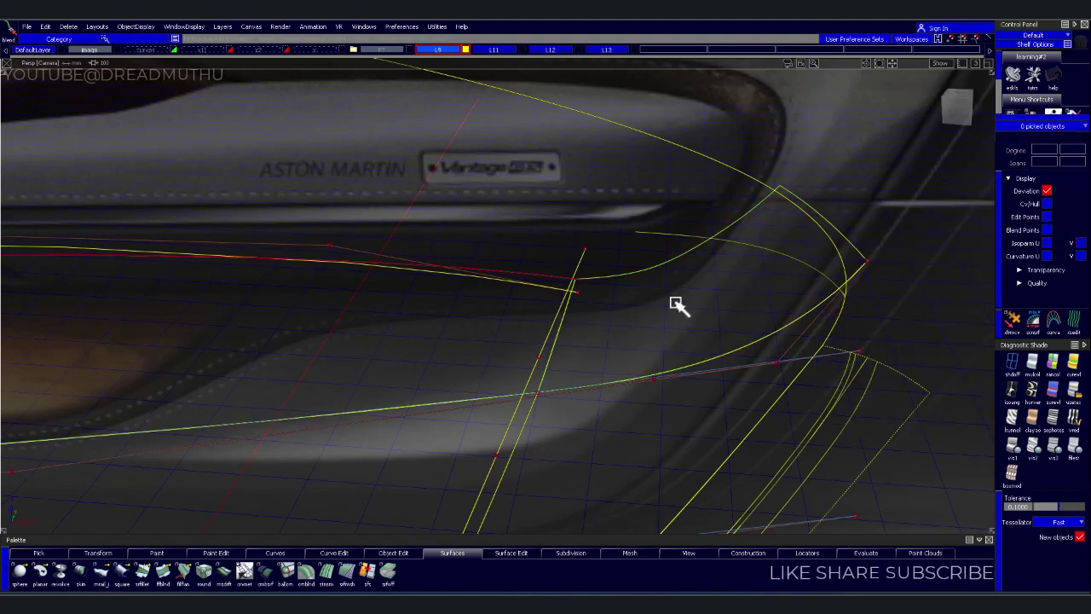
key("ctrl+alt+s")
mouse_move(654, 358)
left_mouse_down("alt+shift")
mouse_move(686, 382)
mouse_move(677, 546)
left_mouse_up("alt+shift")
Select the flat surface and two curved surfaces and hide them
mouse_move(663, 344)
left_mouse_down("alt+shift")
mouse_move(640, 258)
mouse_move(611, 344)
left_mouse_up("alt+shift")
right_click_drag(611, 343, 660, 370, "alt+shift")
middle_click_drag(660, 370, 608, 399, "alt+shift")
mouse_move(608, 399)
left_mouse_down("alt+shift")
mouse_move(485, 270)
mouse_move(555, 348)
left_mouse_up("alt+shift")
right_click_drag(555, 349, 574, 414, "alt+shift")
mouse_move(574, 414)
middle_mouse_down("alt+shift")
mouse_move(570, 336)
mouse_move(555, 353)
middle_mouse_up("alt+shift")
mouse_move(579, 319)
left_mouse_down("alt+shift")
mouse_move(554, 221)
mouse_move(526, 238)
left_mouse_up("alt+shift")
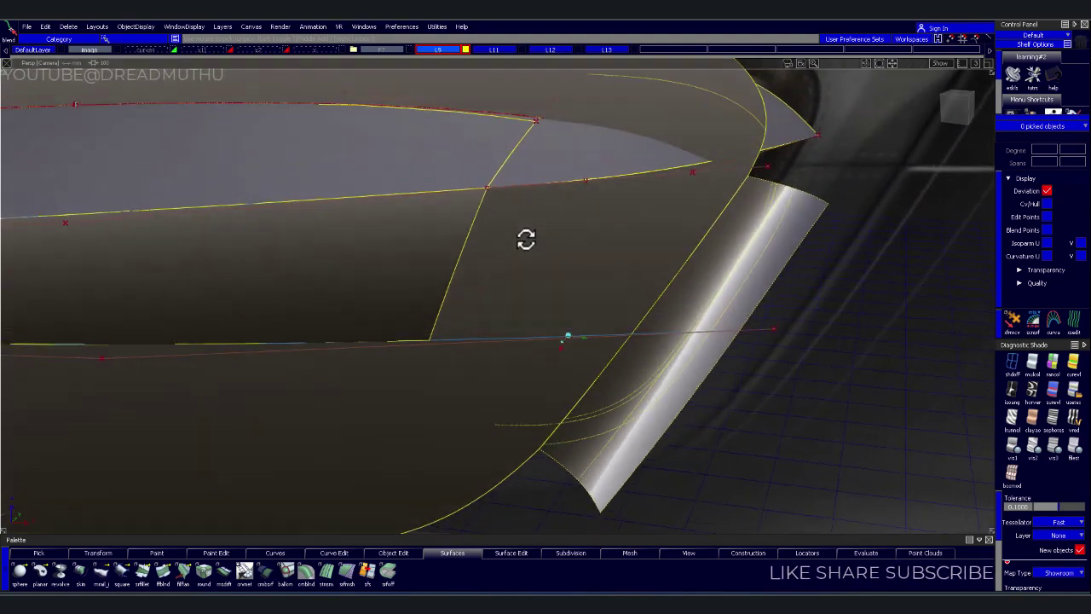
mouse_move(490, 289)
left_mouse_down("alt+shift")
mouse_move(503, 210)
mouse_move(537, 317)
left_mouse_up("alt+shift")
left_click(421, 306)
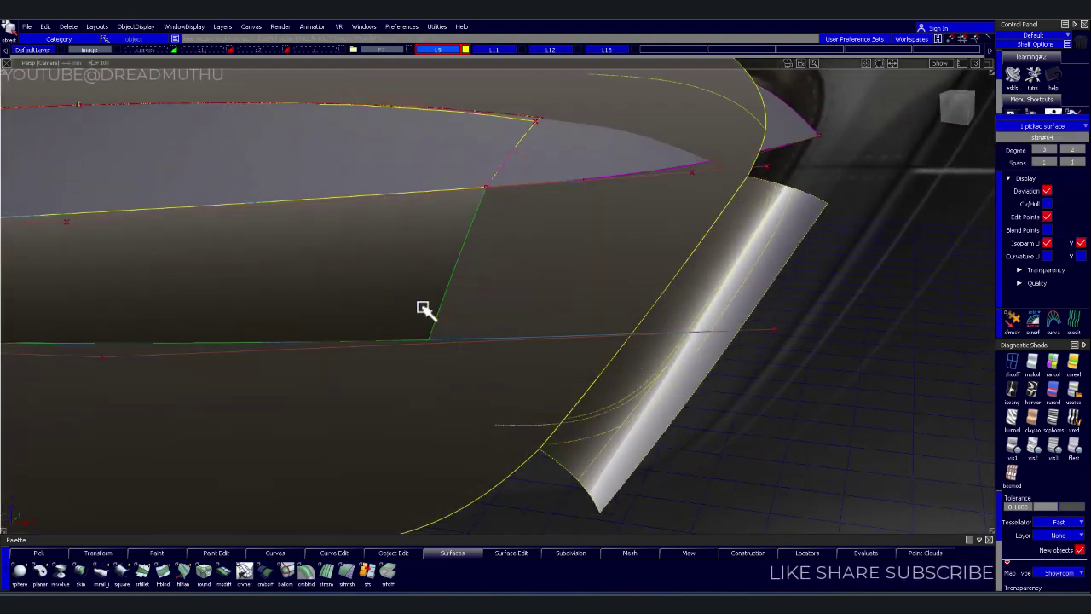
left_click_drag(568, 170, 603, 241, "shift")
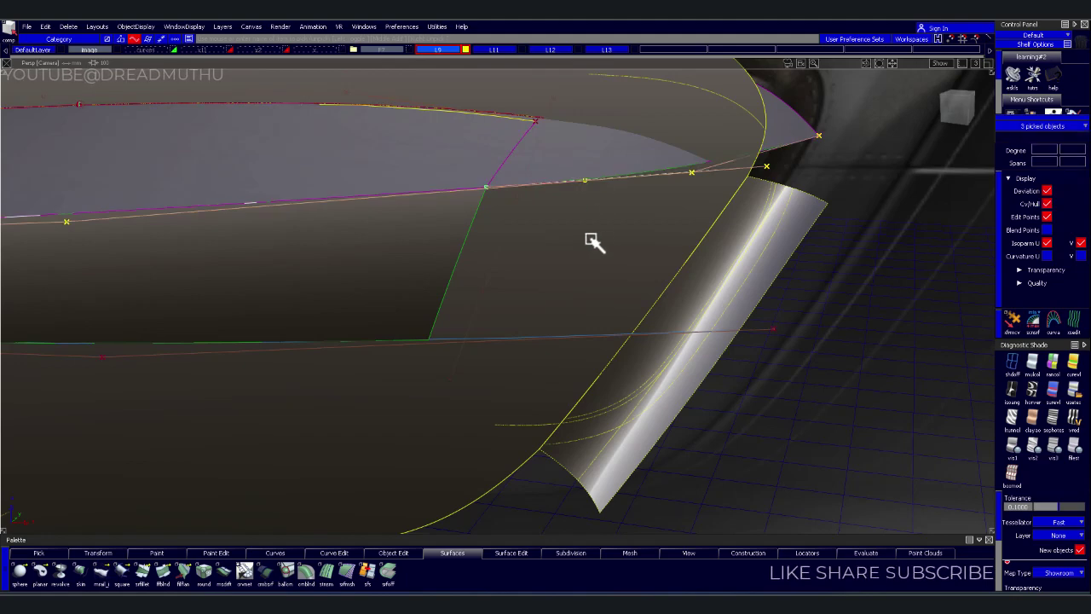
key("ctrl+i")
mouse_move(584, 283)
left_mouse_down("alt+shift")
mouse_move(500, 327)
mouse_move(544, 285)
left_mouse_up("alt+shift")
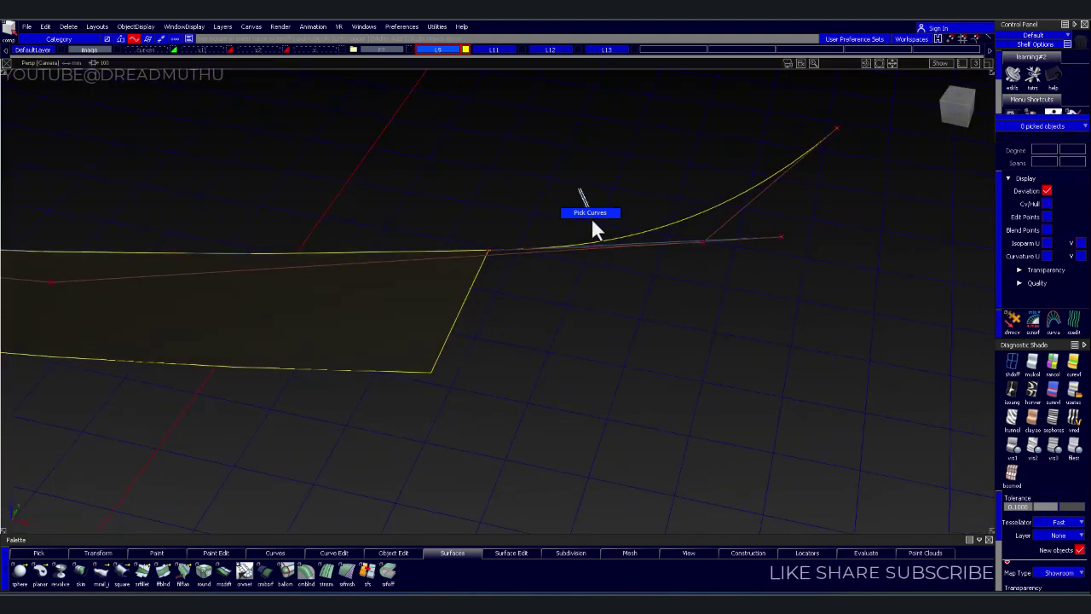
Duplicate the upper sweeping curve so the copy starts at the flat surface's lower corner
left_click(693, 221)
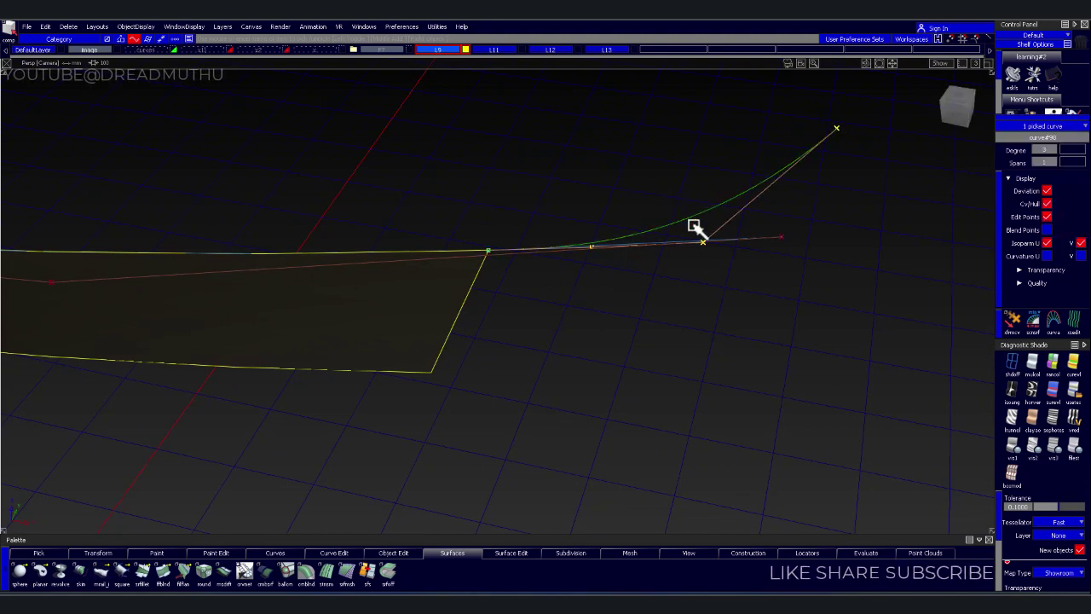
left_click(637, 267)
left_click(434, 368)
left_click(690, 360)
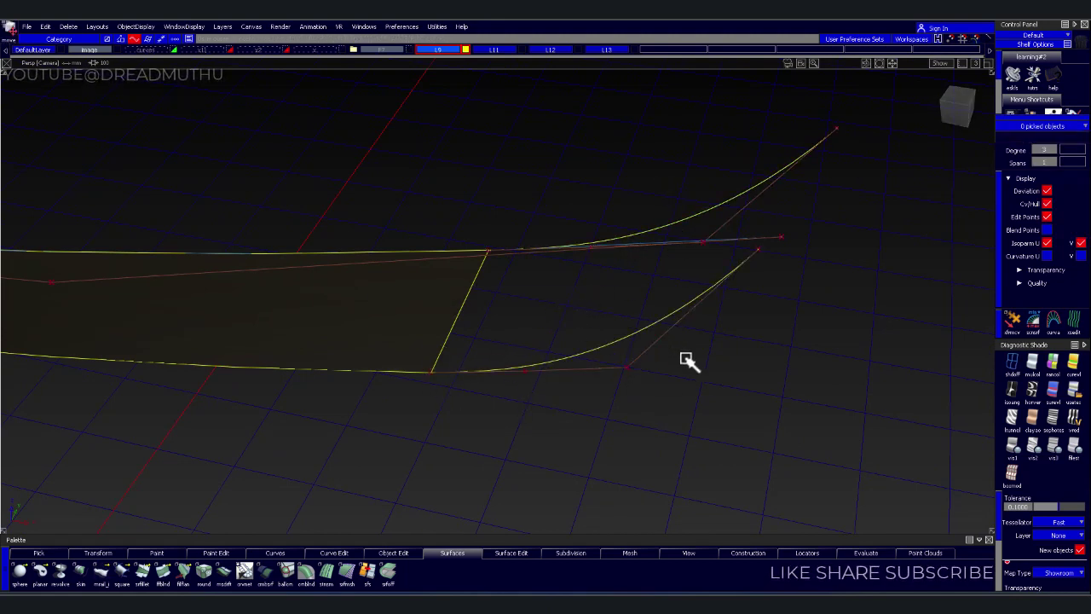
Align the copied curve to the lower edge curve, then pick the straight profile and upper rail curves
key("a")
left_click(437, 373)
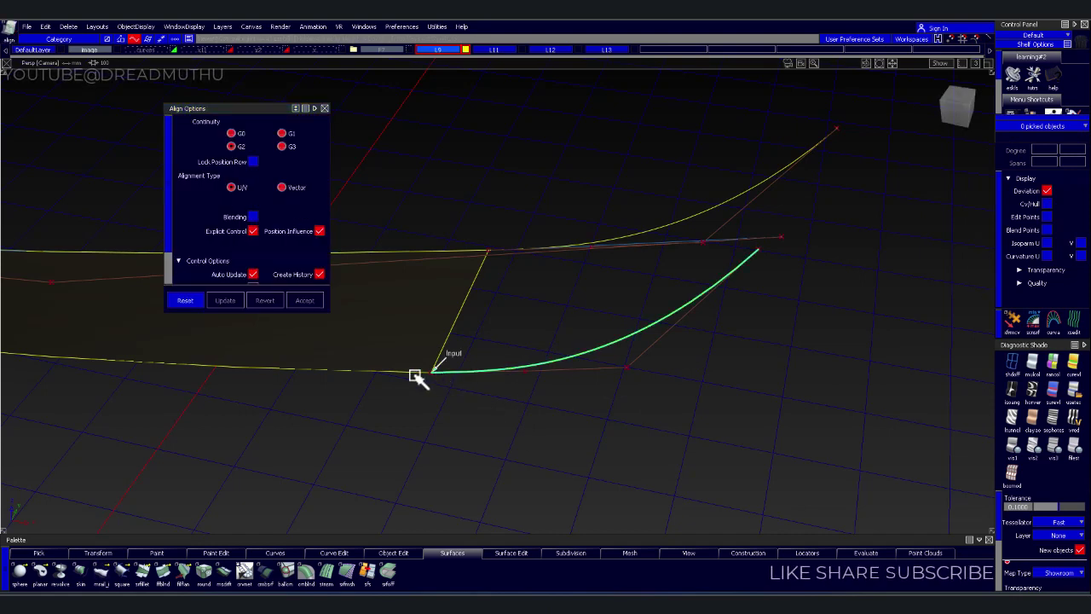
left_click(415, 376)
left_click(532, 397)
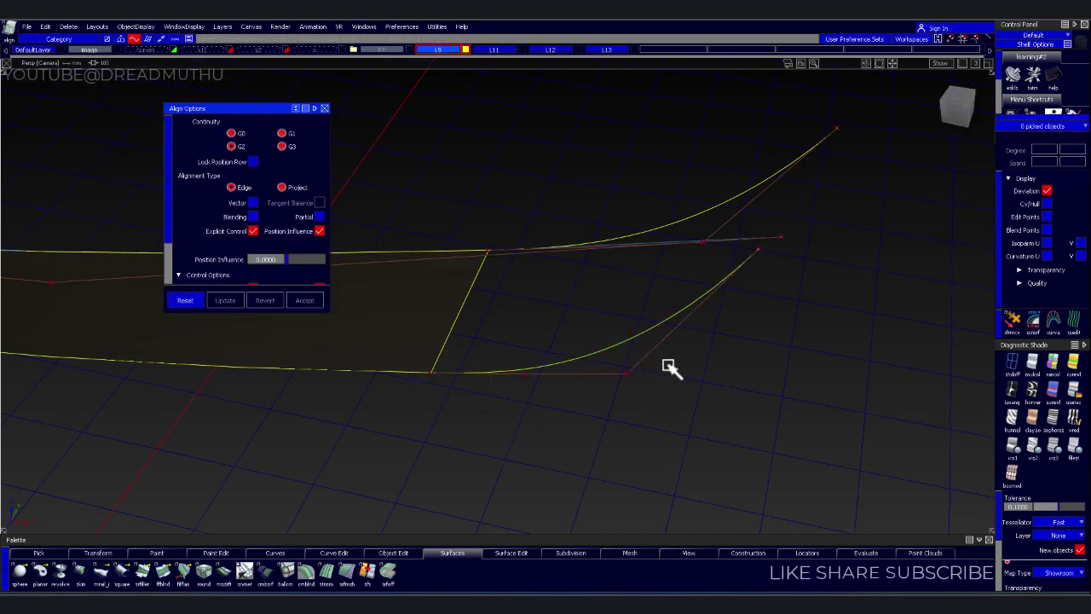
key("Escape")
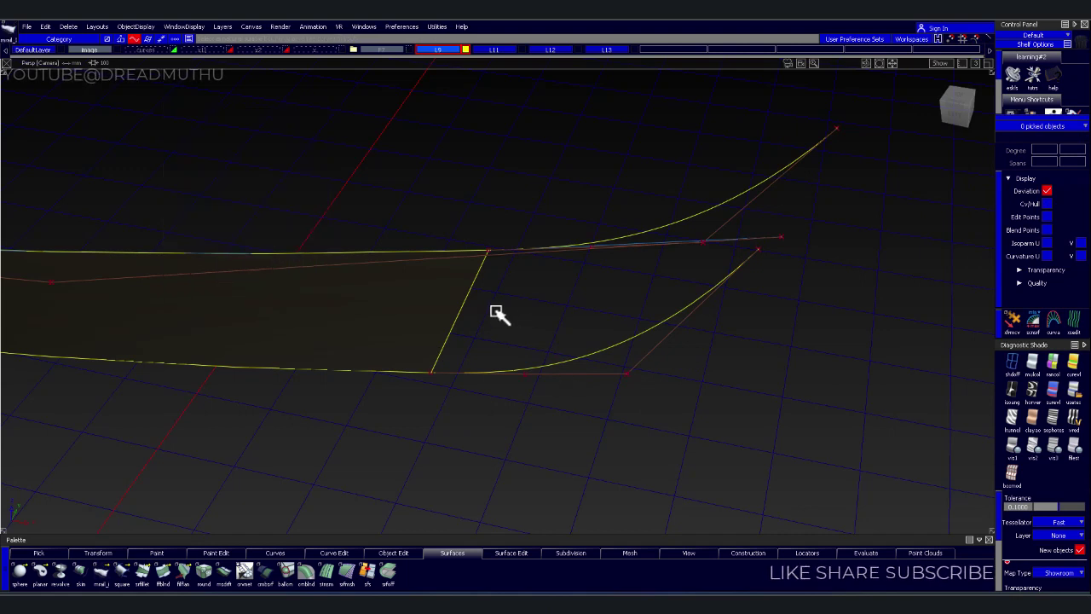
left_click(458, 318)
left_click(567, 351)
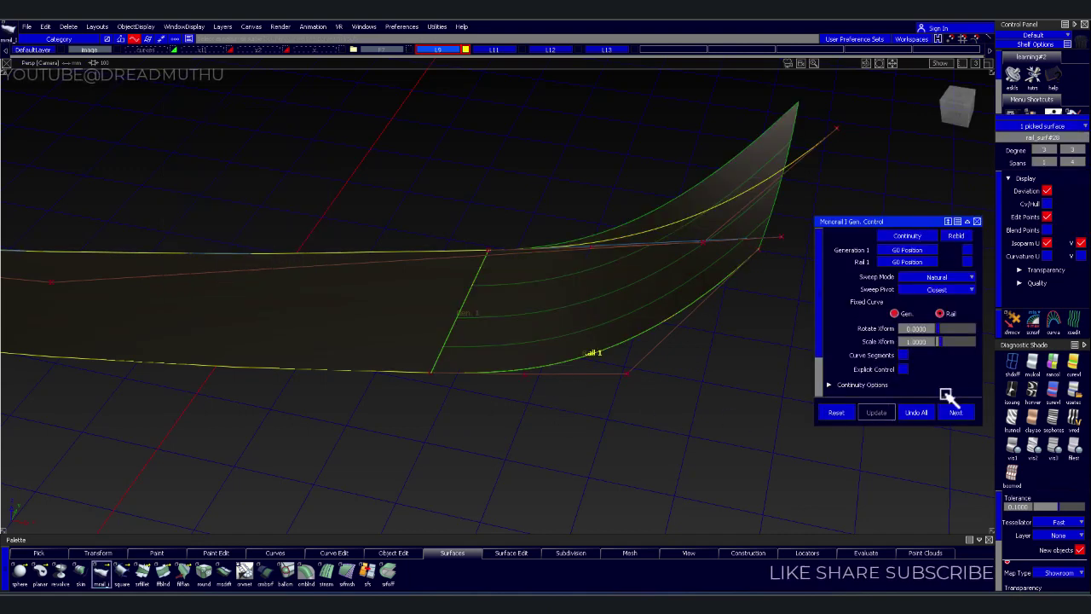
Build a two-rail surface from the straight curve and both sweeping curves, all edges G2, explicit control, viewed from Left
left_click(921, 413)
left_click(938, 266)
left_click(457, 321)
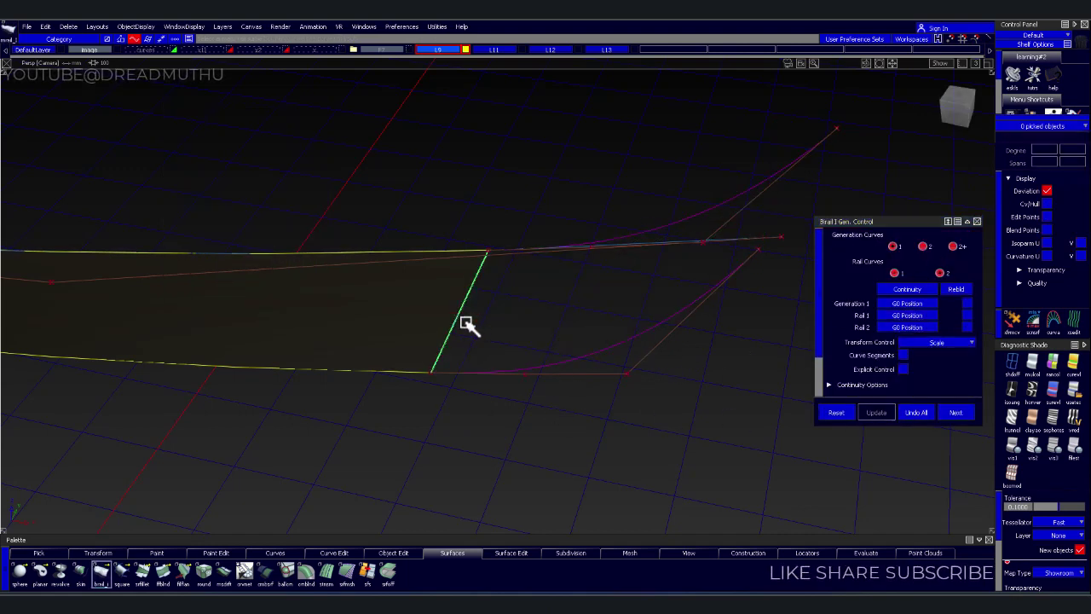
left_click(733, 206)
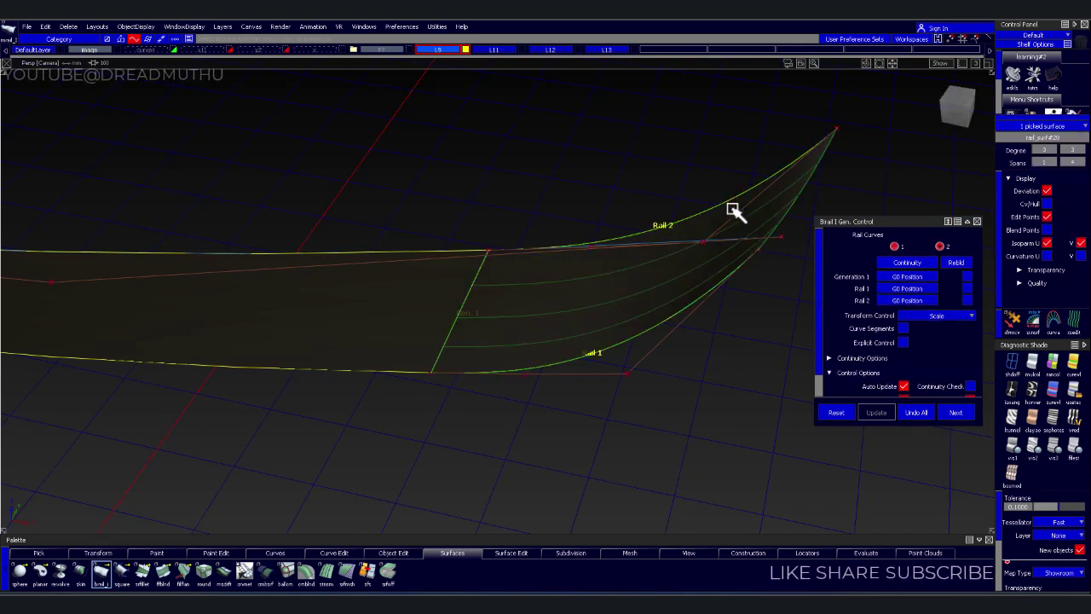
left_click(914, 267)
left_click(921, 308)
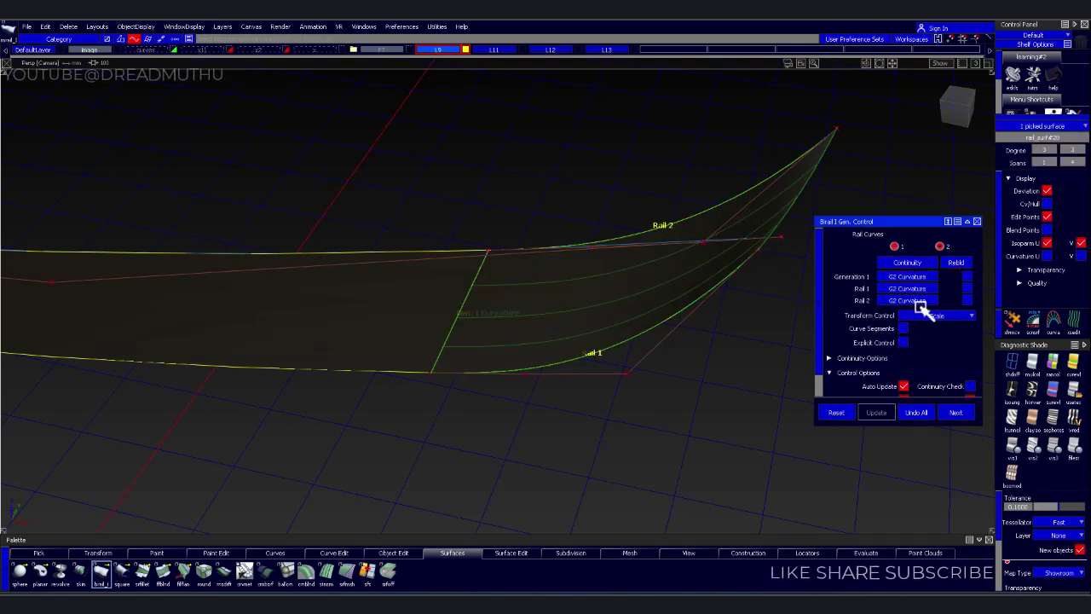
left_click(903, 344)
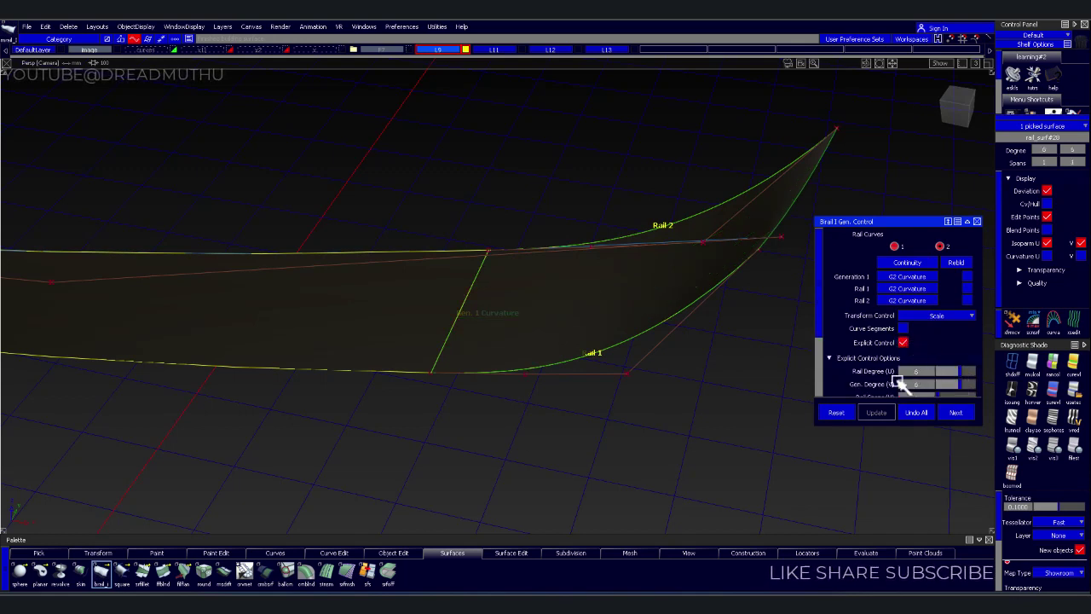
mouse_move(714, 421)
left_mouse_down("alt+shift")
mouse_move(701, 276)
mouse_move(715, 287)
mouse_move(725, 433)
mouse_move(676, 375)
left_mouse_up("alt+shift")
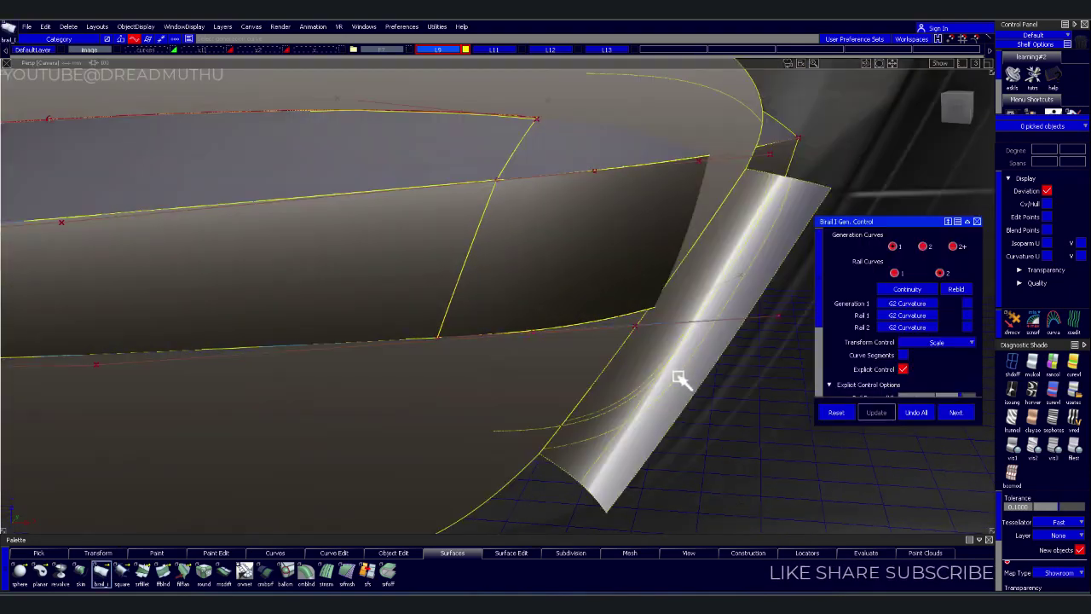
left_click_drag(646, 316, 858, 219, "alt+shift")
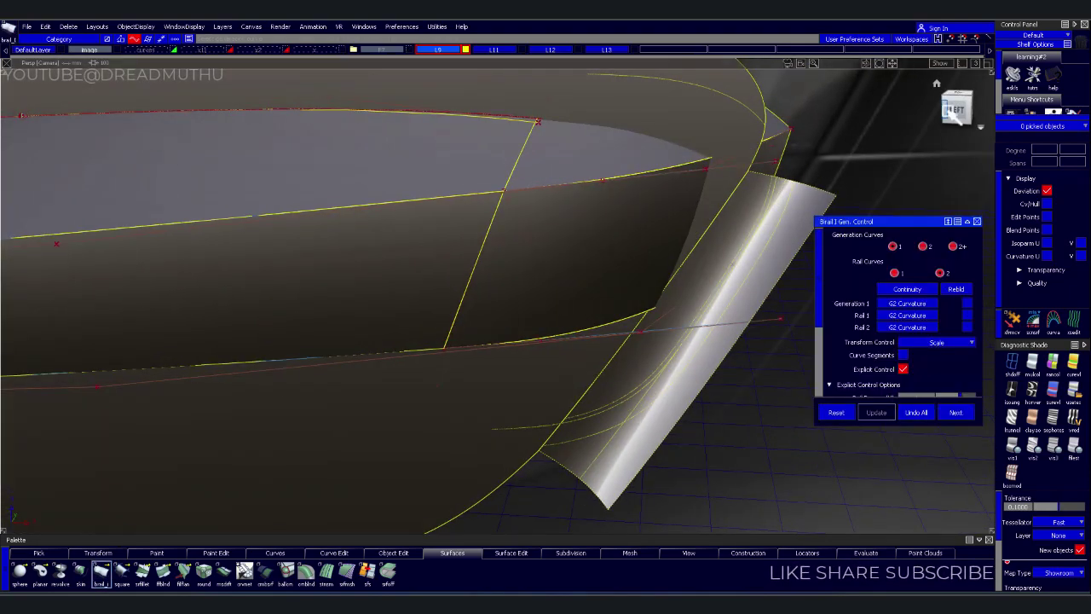
left_click(957, 110)
mouse_move(729, 351)
middle_mouse_down("alt+shift")
mouse_move(604, 360)
mouse_move(622, 343)
mouse_move(597, 390)
mouse_move(636, 379)
mouse_move(623, 407)
middle_mouse_up("alt+shift")
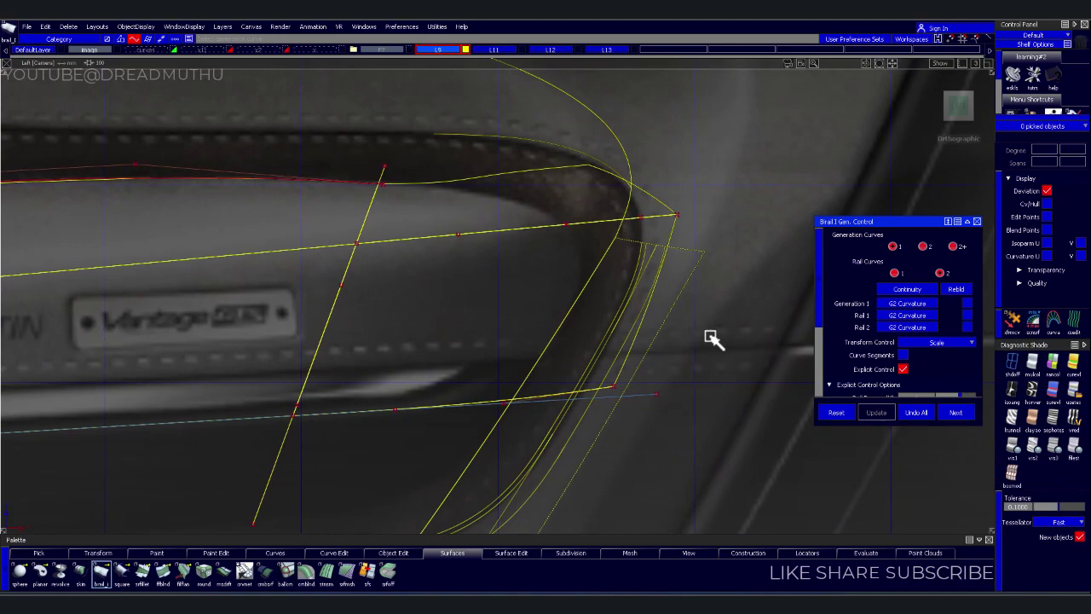
Frame the door handle area and draw a new CV curve across the armrest
middle_click_drag(726, 314, 557, 390, "alt+shift")
mouse_move(558, 390)
right_mouse_down("alt+shift")
mouse_move(607, 367)
mouse_move(604, 334)
mouse_move(523, 367)
mouse_move(518, 426)
right_mouse_up("alt+shift")
middle_click_drag(519, 427, 487, 404, "alt+shift")
right_click_drag(487, 404, 626, 395, "alt+shift")
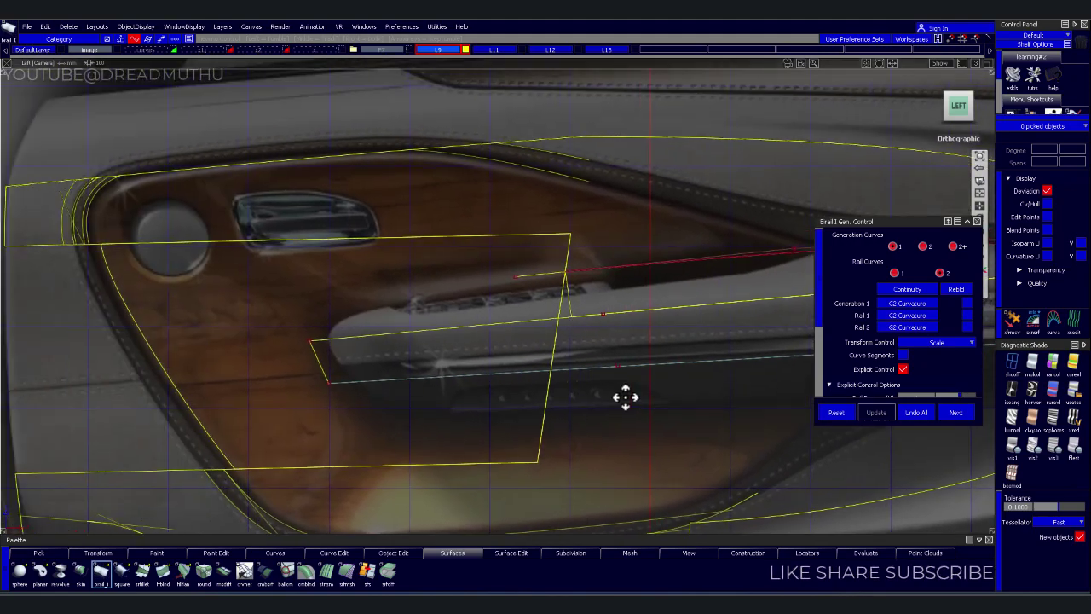
middle_click_drag(625, 395, 528, 381, "alt+shift")
mouse_move(528, 380)
right_mouse_down("alt+shift")
mouse_move(519, 397)
mouse_move(590, 365)
mouse_move(600, 337)
right_mouse_up("alt+shift")
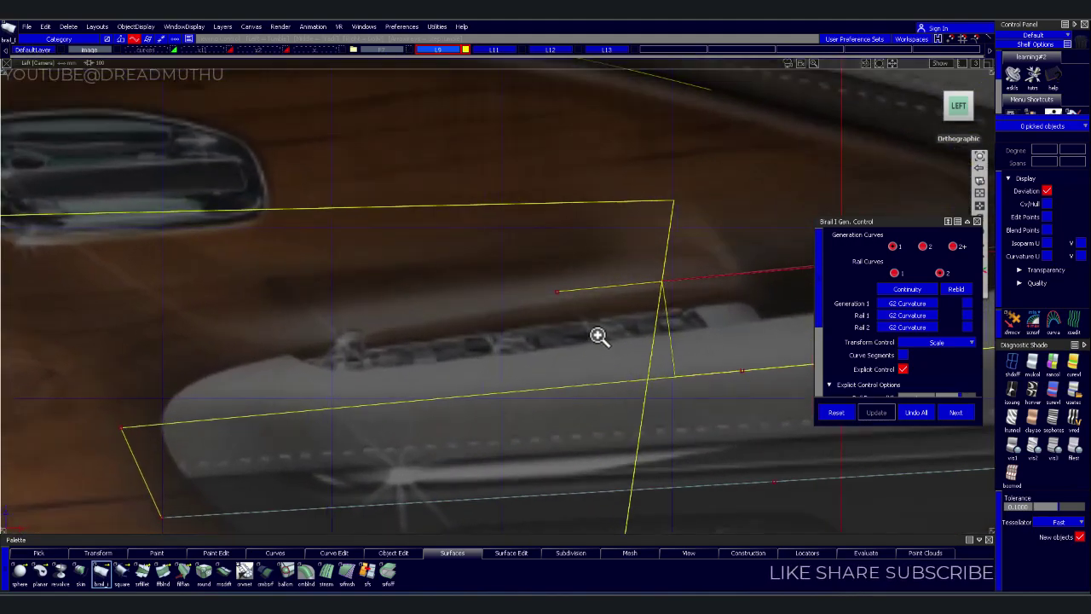
mouse_move(571, 331)
right_mouse_down("alt+shift")
mouse_move(597, 334)
mouse_move(560, 358)
mouse_move(494, 361)
mouse_move(416, 424)
right_mouse_up("alt+shift")
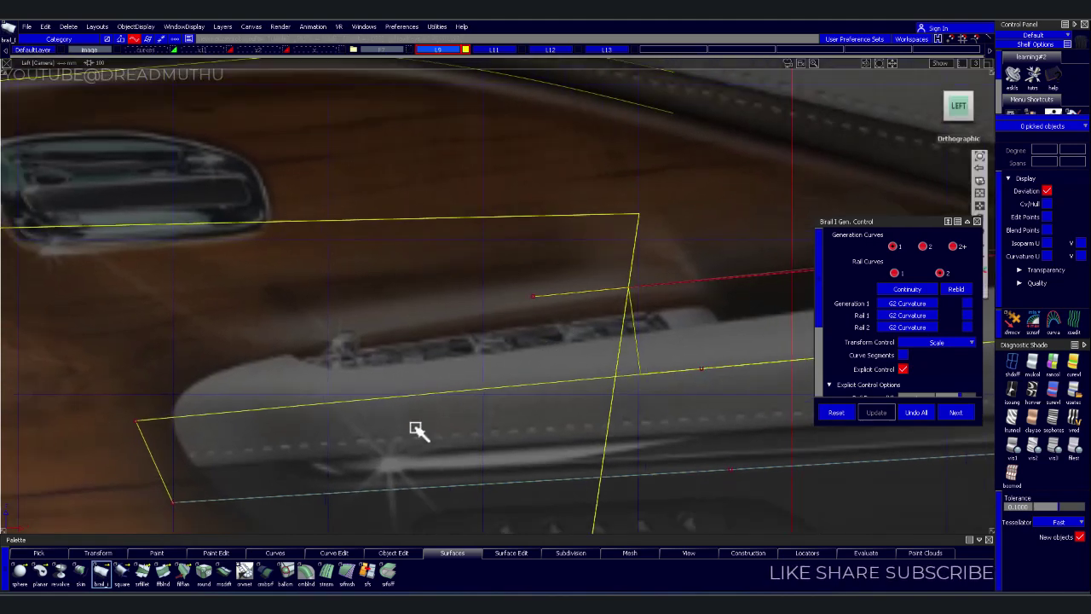
middle_click_drag(416, 424, 389, 370, "alt+shift")
mouse_move(381, 358)
right_mouse_down("alt+shift")
mouse_move(449, 336)
mouse_move(404, 332)
right_mouse_up("alt+shift")
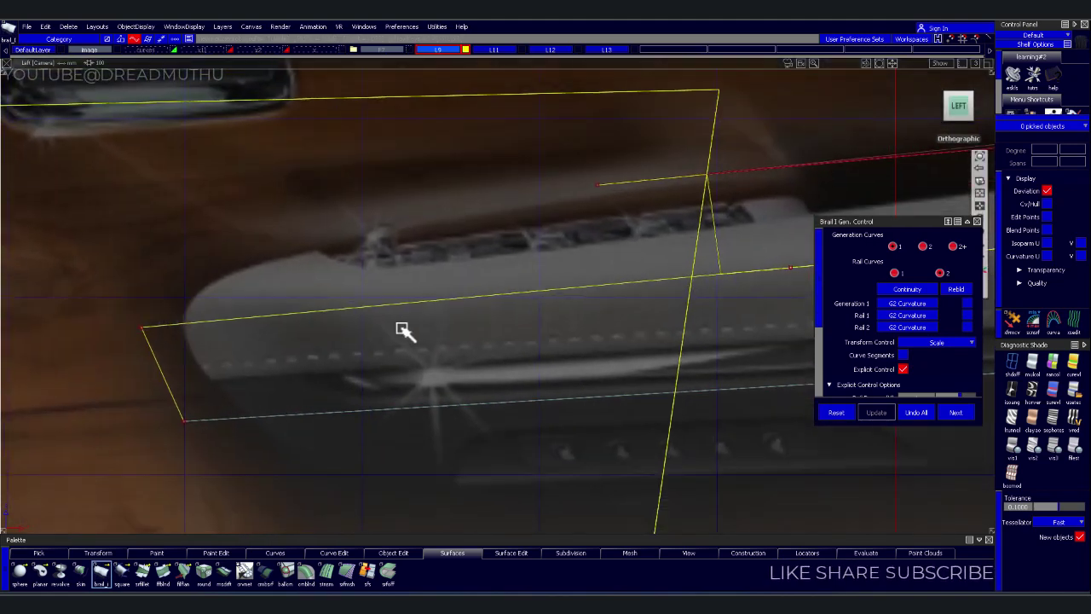
key("Escape")
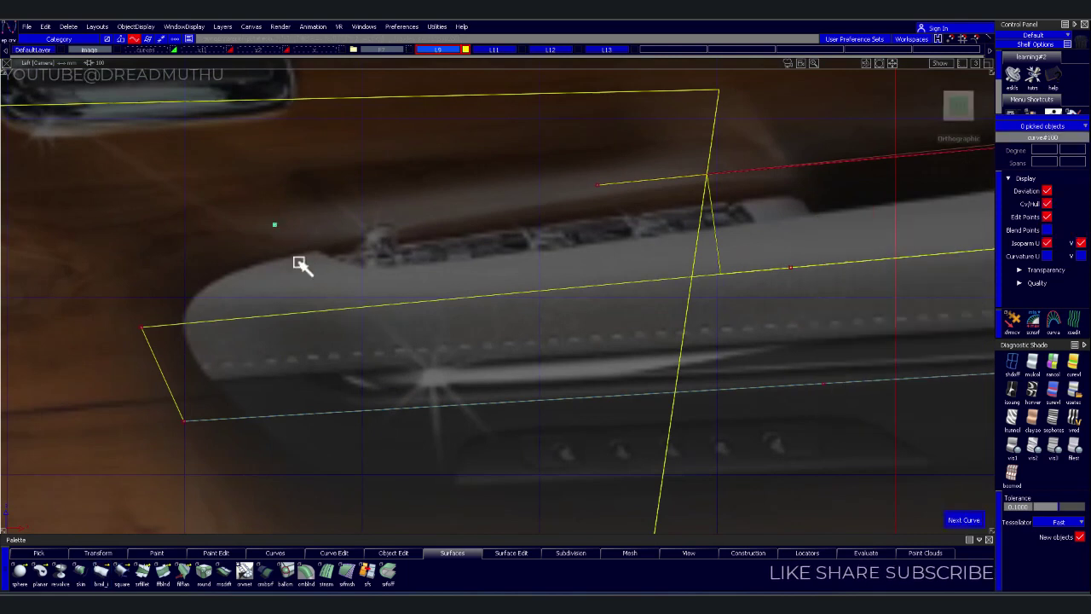
left_click(434, 457)
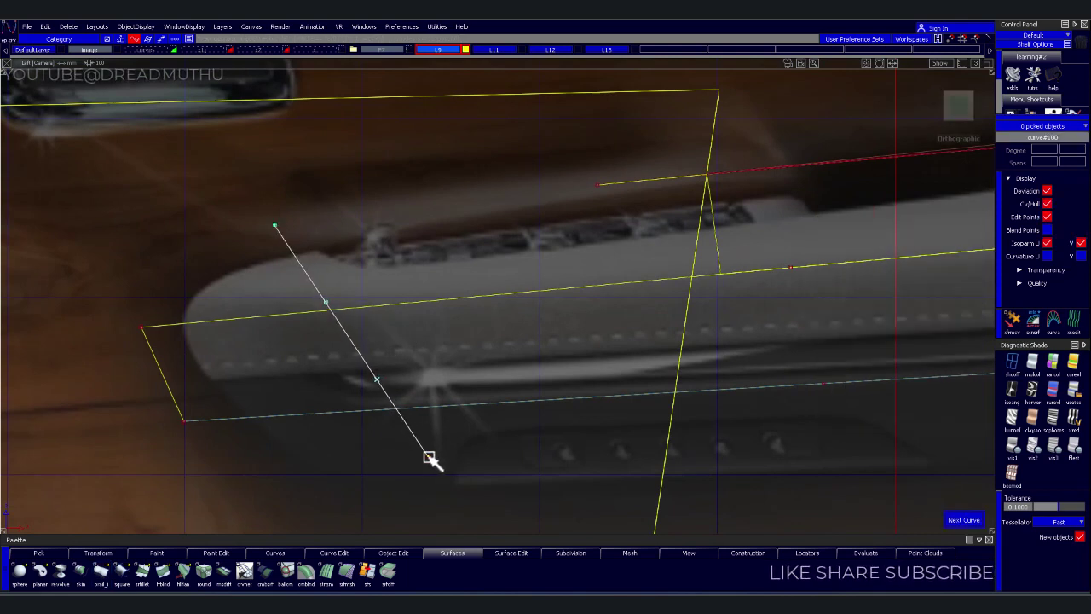
left_click_drag(429, 458, 451, 458)
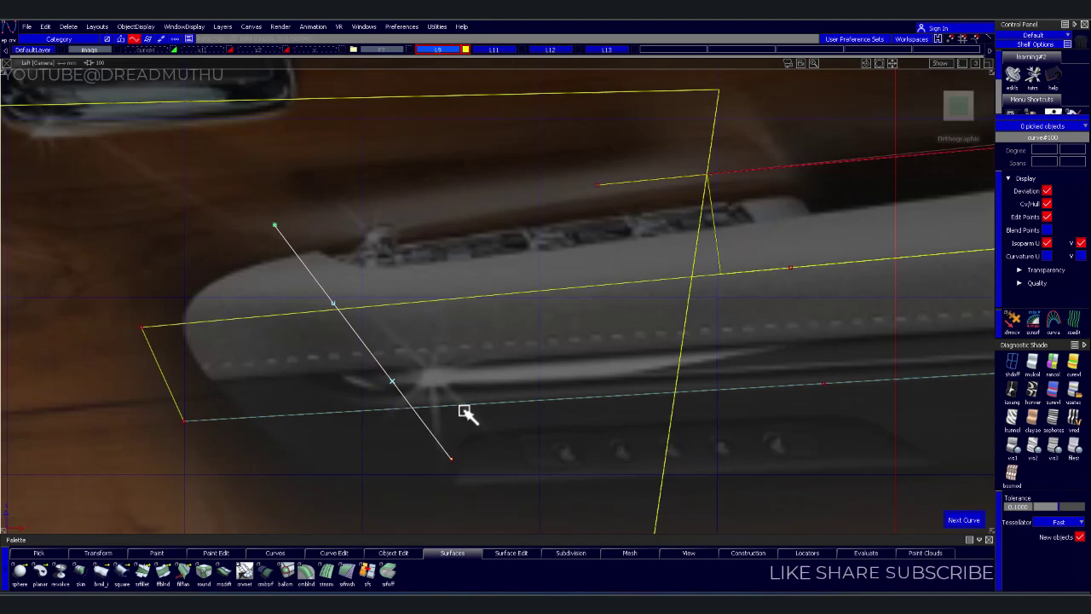
Extend the upper armrest curve leftward past the armrest and skin a surface to the lower curve
middle_click_drag(486, 370, 416, 410, "alt+shift")
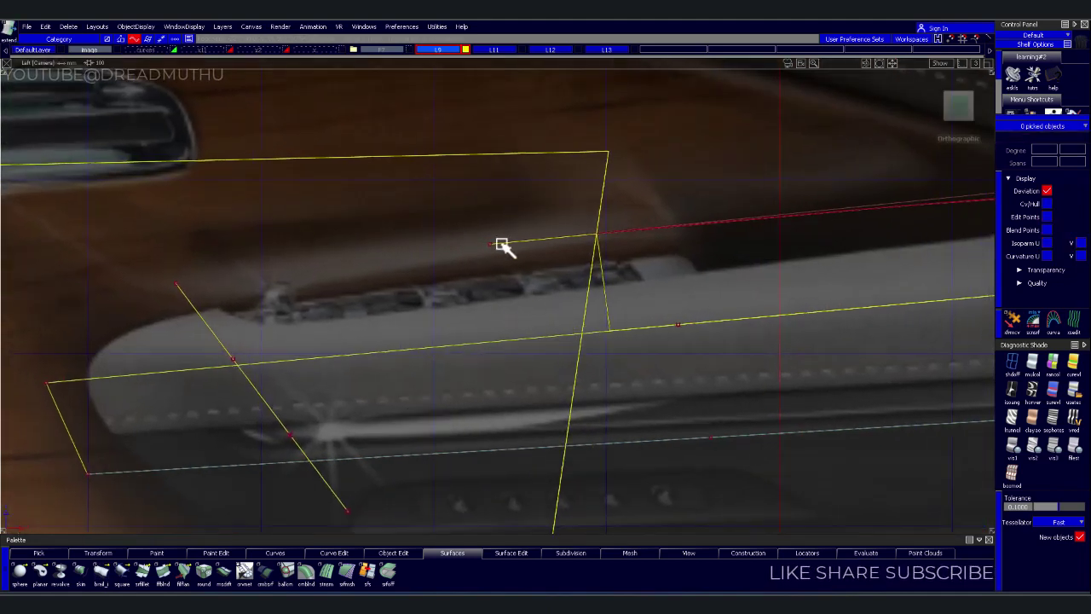
left_click(504, 246)
left_click_drag(456, 286, 38, 282)
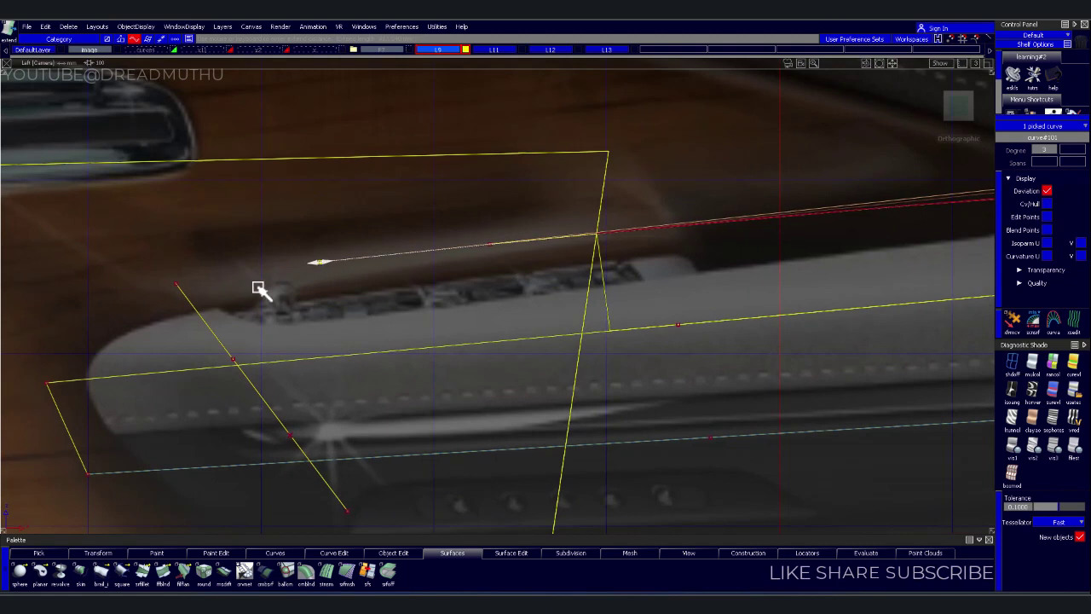
left_click(61, 273)
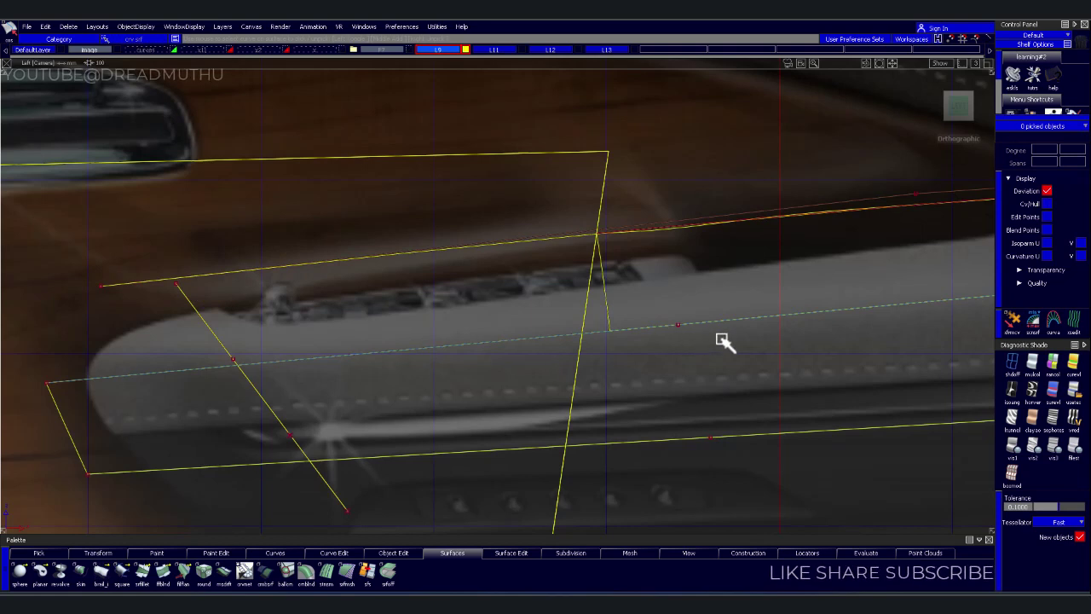
left_click(640, 306)
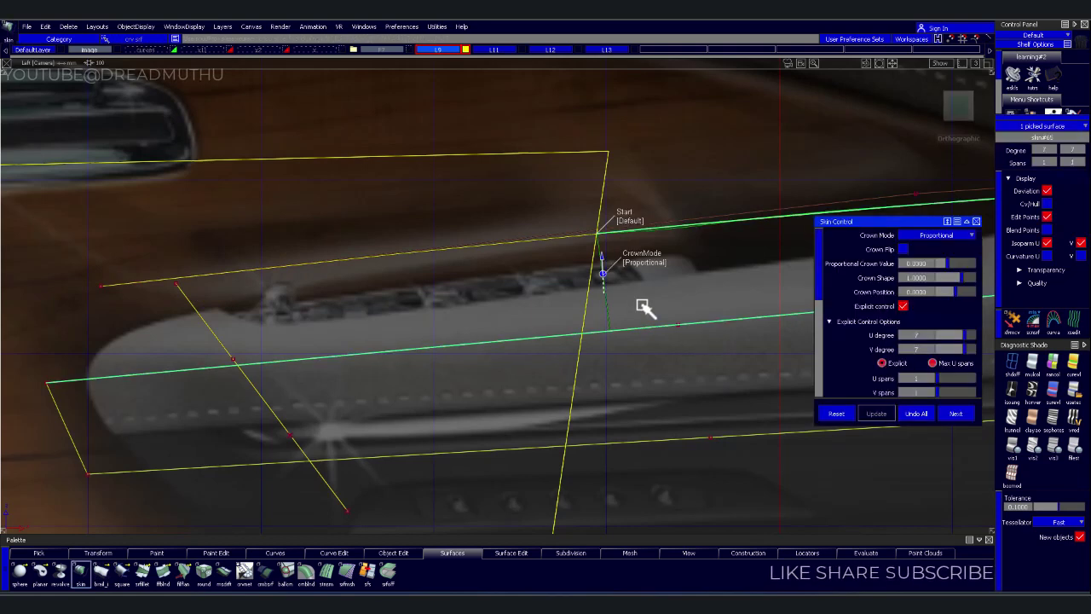
Change the skin's start-edge continuity, view the frame curves from the ortho Left view, then undo the skin
left_click(636, 220)
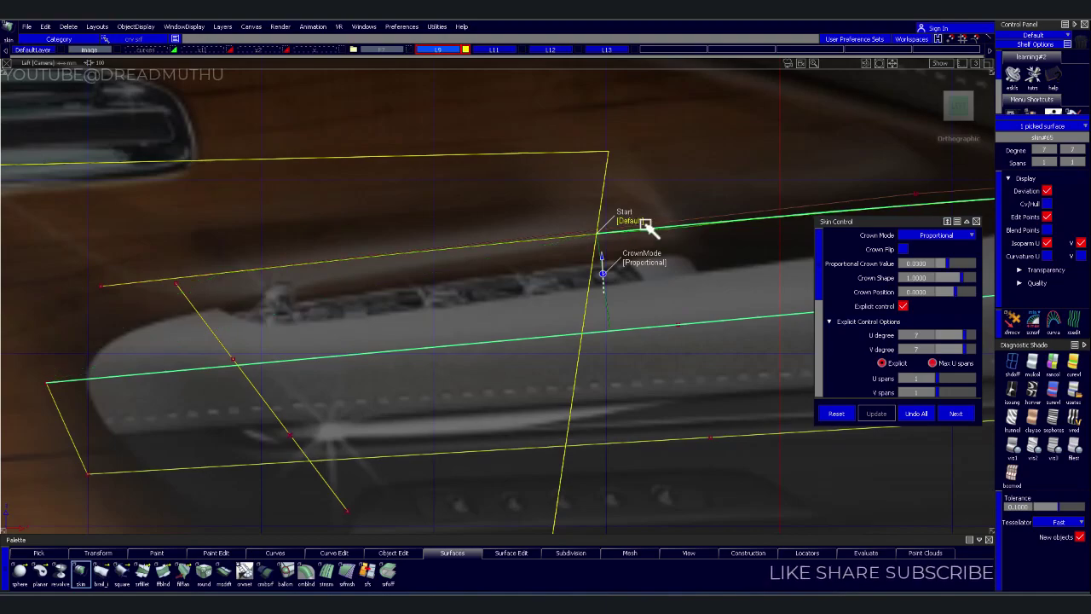
mouse_move(662, 182)
left_mouse_down("alt+shift")
mouse_move(589, 443)
mouse_move(574, 427)
mouse_move(582, 380)
mouse_move(609, 373)
mouse_move(636, 339)
mouse_move(663, 341)
left_mouse_up("alt+shift")
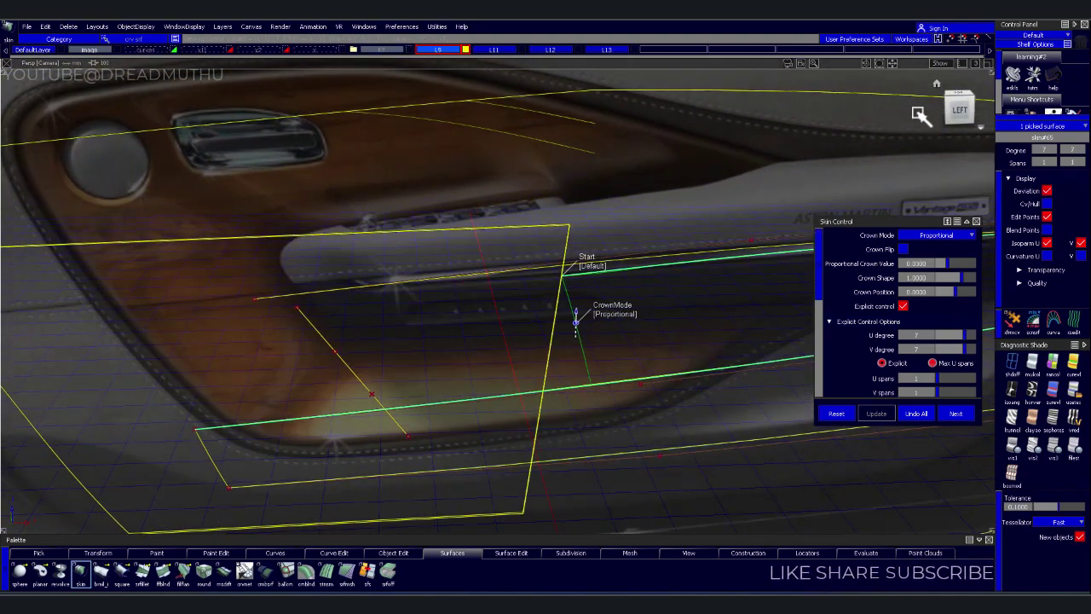
left_click(956, 108)
mouse_move(748, 241)
right_mouse_down("alt+shift")
mouse_move(621, 319)
mouse_move(711, 267)
mouse_move(161, 259)
mouse_move(207, 264)
right_mouse_up("alt+shift")
left_click_drag(207, 264, 514, 256, "alt+shift")
right_click_drag(514, 256, 604, 244, "alt+shift")
left_click_drag(605, 244, 557, 259, "alt+shift")
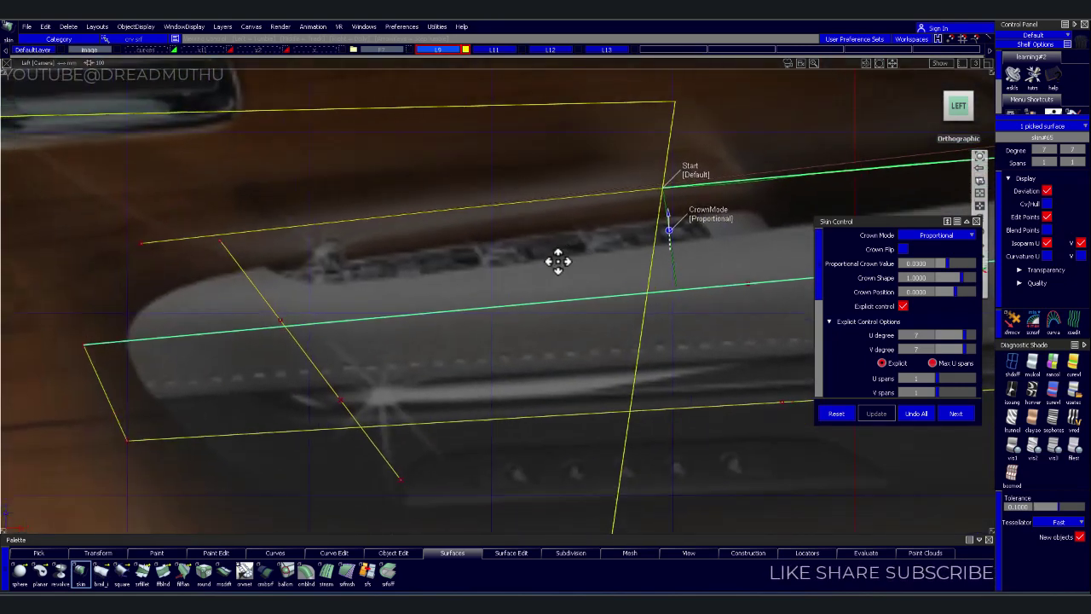
key("ctrl+z")
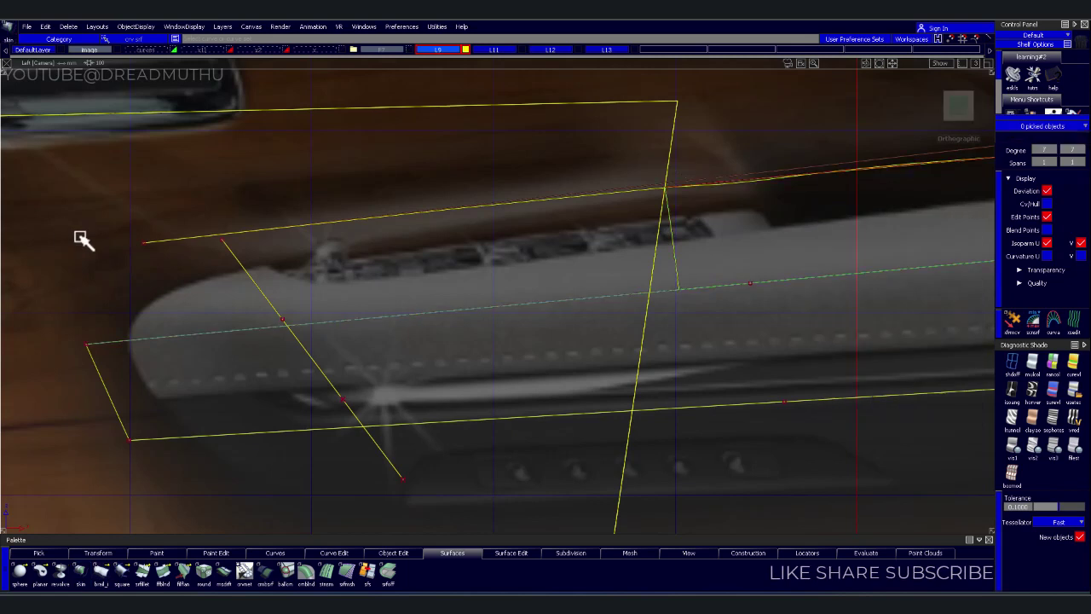
Move the top curve's end point downward
left_click(139, 246)
mouse_move(67, 229)
right_mouse_down()
mouse_move(67, 267)
mouse_move(194, 261)
right_mouse_up()
middle_click_drag(195, 261, 7, 277, "alt+shift")
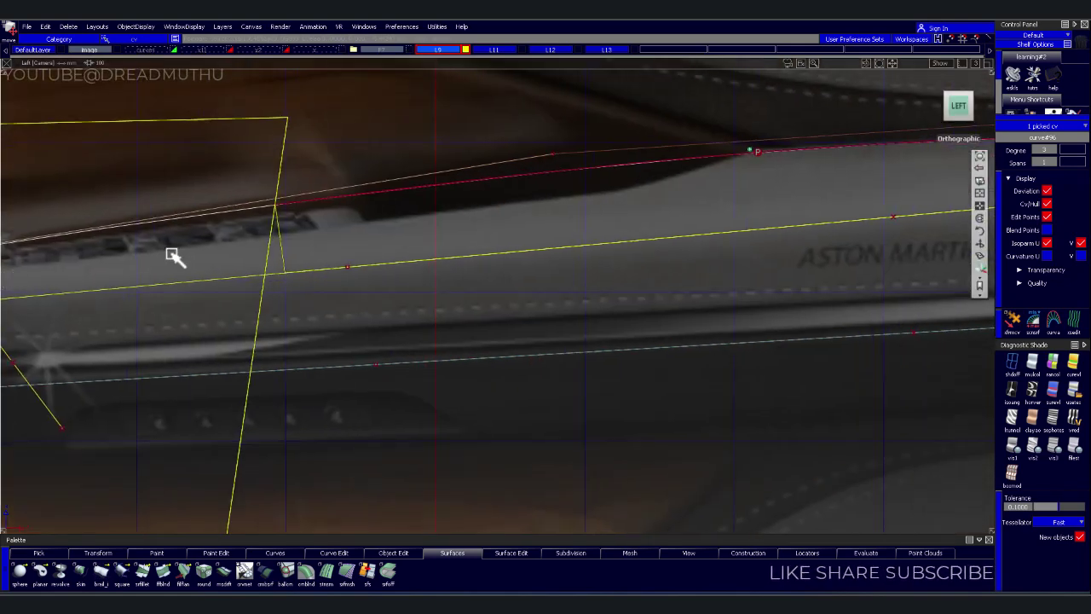
right_click_drag(173, 256, 241, 251, "alt+shift")
middle_click_drag(241, 251, 430, 255, "alt+shift")
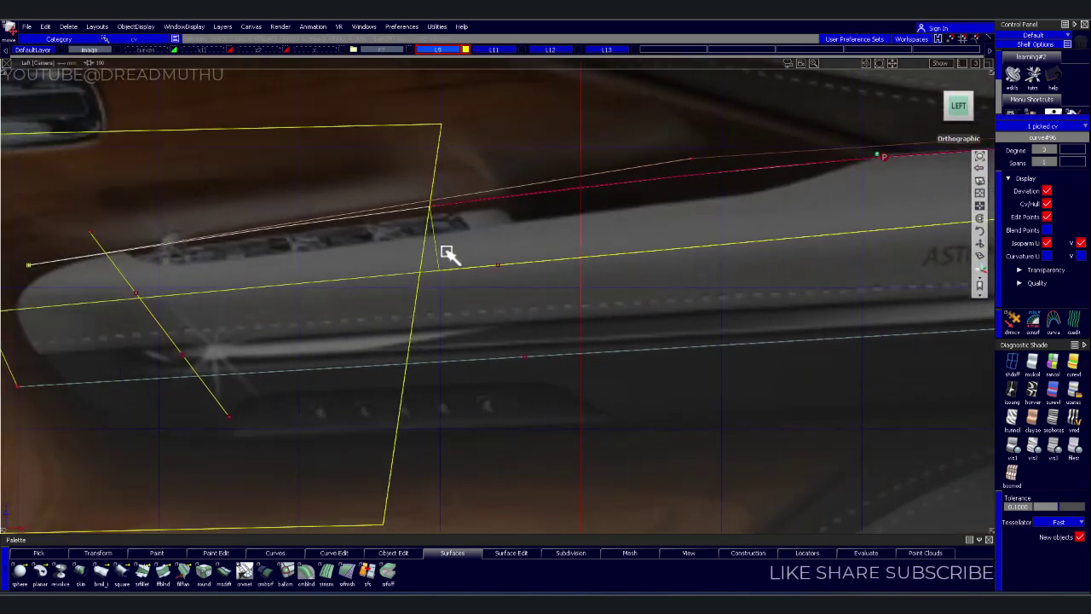
left_click(375, 209)
Pick the large square curve on the door panel for projection
mouse_move(390, 190)
right_mouse_down("alt+shift")
mouse_move(441, 255)
mouse_move(498, 247)
right_mouse_up("alt+shift")
middle_click_drag(498, 246, 536, 324, "alt+shift")
right_click_drag(537, 324, 579, 219, "alt+shift")
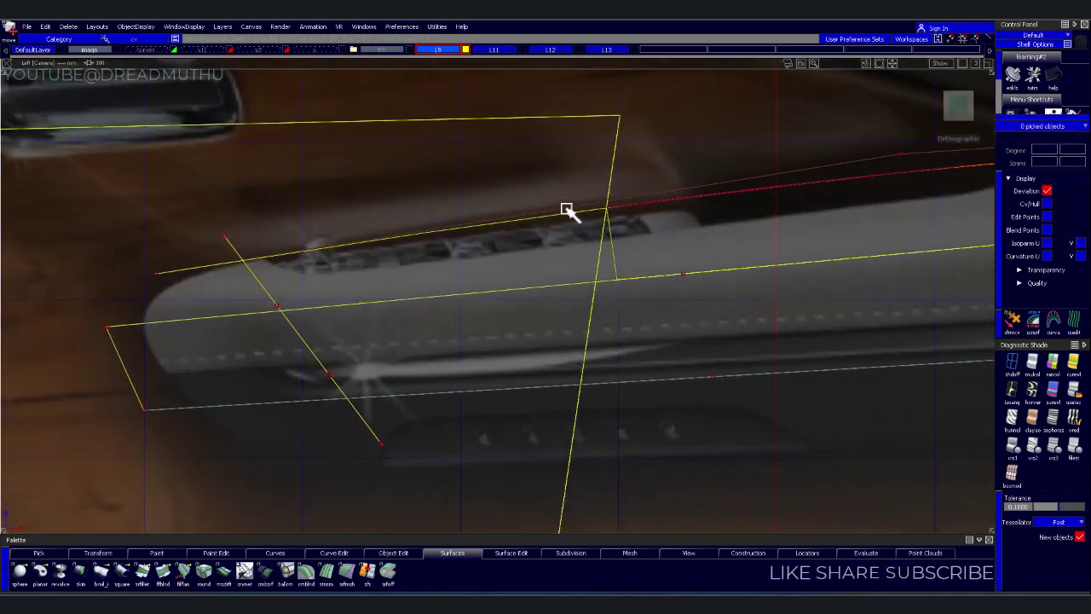
left_click(491, 213)
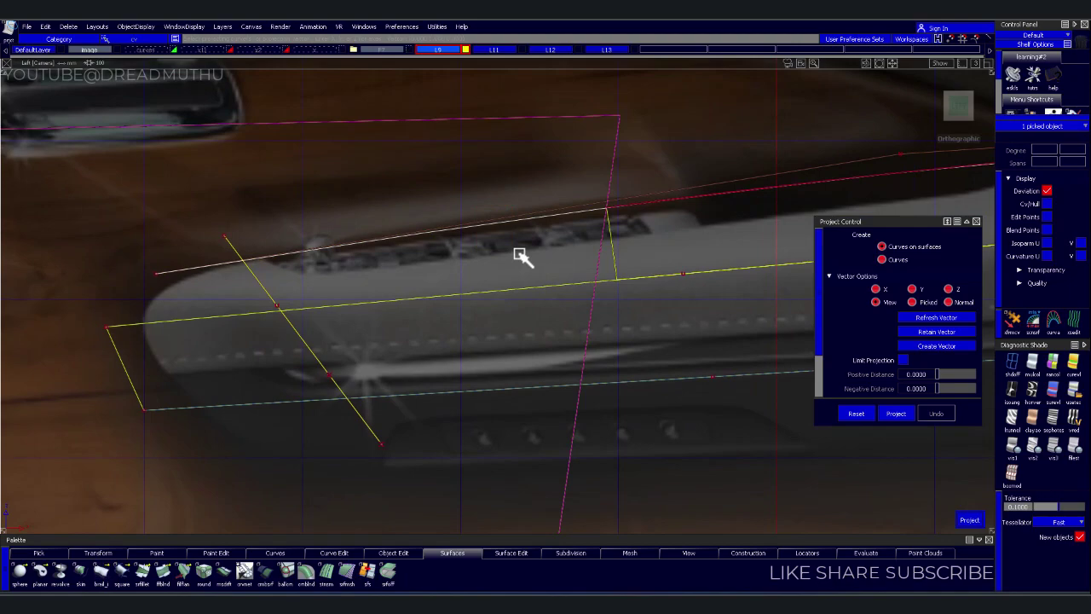
left_click(517, 177)
mouse_move(517, 178)
left_mouse_down("alt+shift")
mouse_move(465, 285)
mouse_move(517, 324)
left_mouse_up("alt+shift")
Pick the square surface and curves, hide the door reference image, and start Birail 1 Gen
left_click(511, 362)
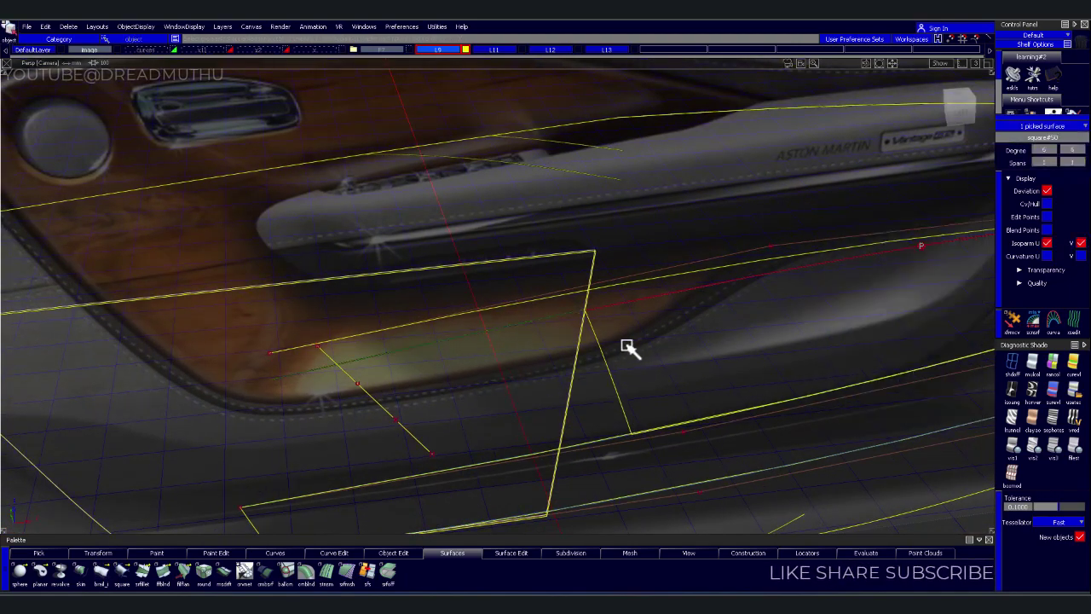
left_click(627, 380, "shift")
left_click(499, 464, "shift")
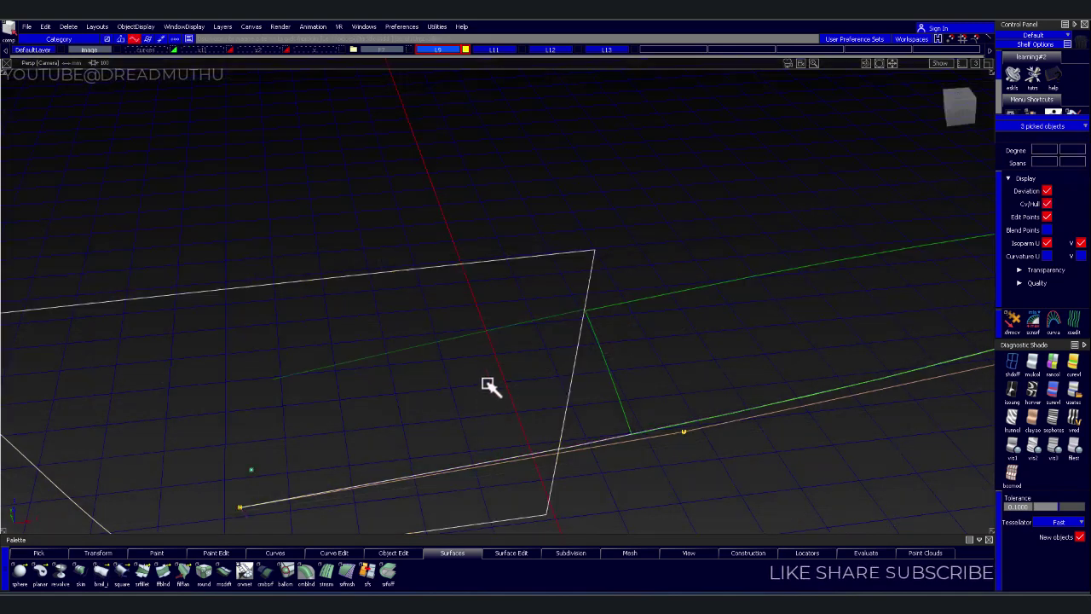
left_click(516, 396)
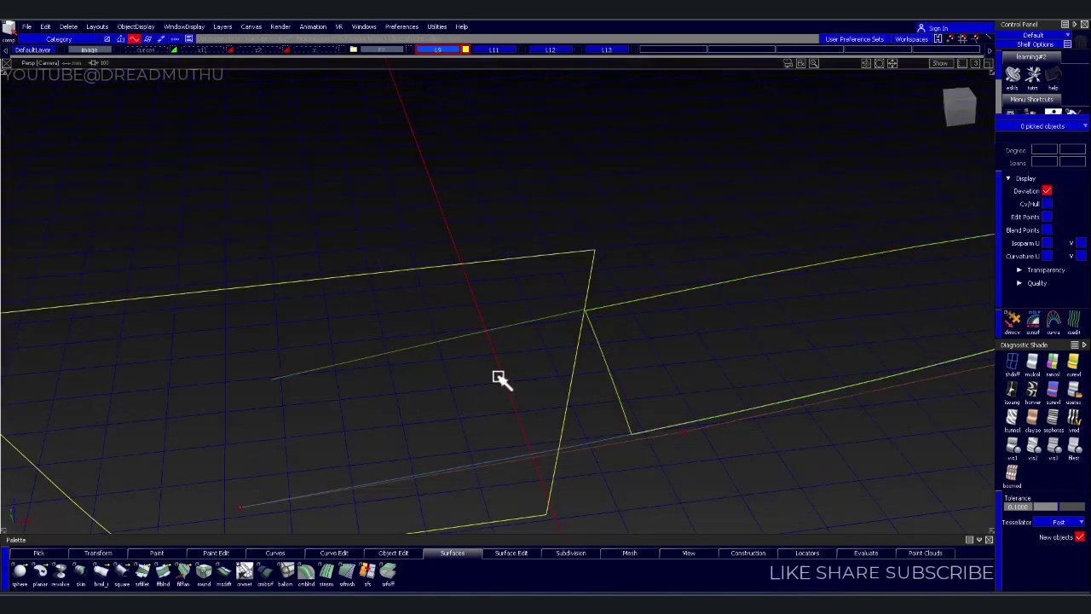
key("b")
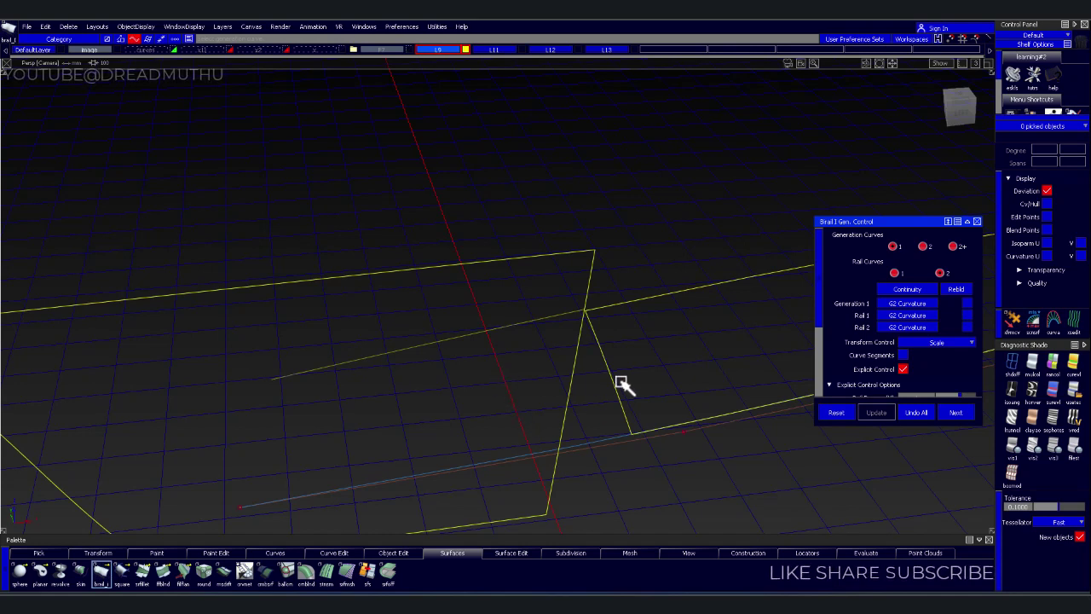
Build the birail from the generation and rail curves with Explicit Control enabled
left_click(585, 441)
left_click(489, 335)
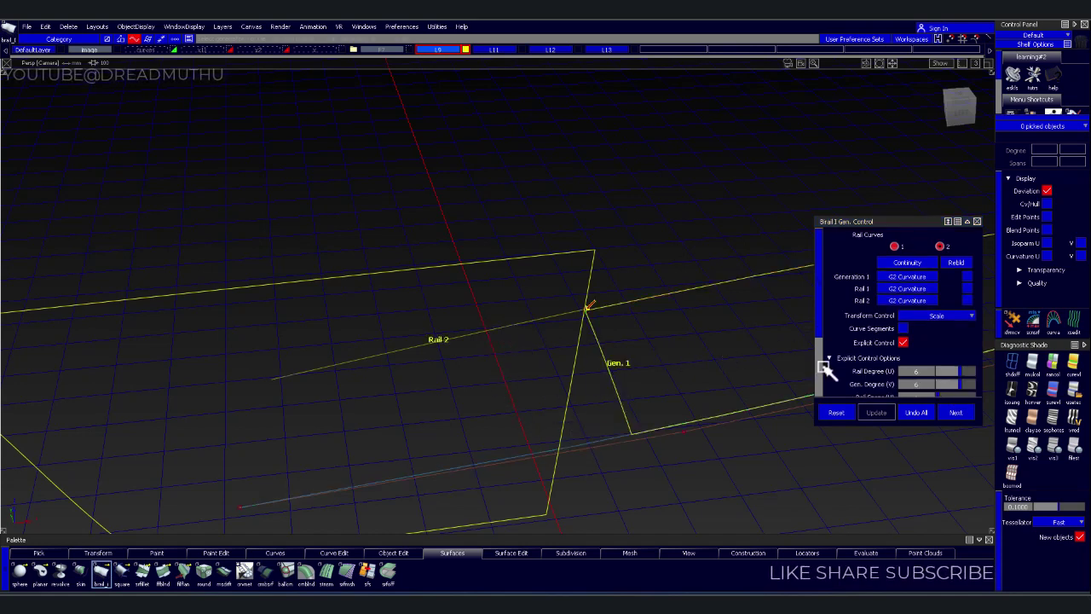
left_click(905, 341)
left_click(906, 342)
mouse_move(792, 372)
left_mouse_down("alt+shift")
mouse_move(648, 298)
mouse_move(617, 295)
mouse_move(601, 322)
mouse_move(645, 267)
mouse_move(588, 309)
left_mouse_up("alt+shift")
mouse_move(587, 309)
right_mouse_down("alt+shift")
mouse_move(591, 319)
mouse_move(635, 292)
right_mouse_up("alt+shift")
left_click_drag(635, 293, 651, 285, "alt+shift")
mouse_move(651, 285)
middle_mouse_down("alt+shift")
mouse_move(691, 267)
mouse_move(573, 306)
mouse_move(629, 299)
middle_mouse_up("alt+shift")
Add the next curve to the birail, then delete the stray curve-on-surface
left_click(619, 429)
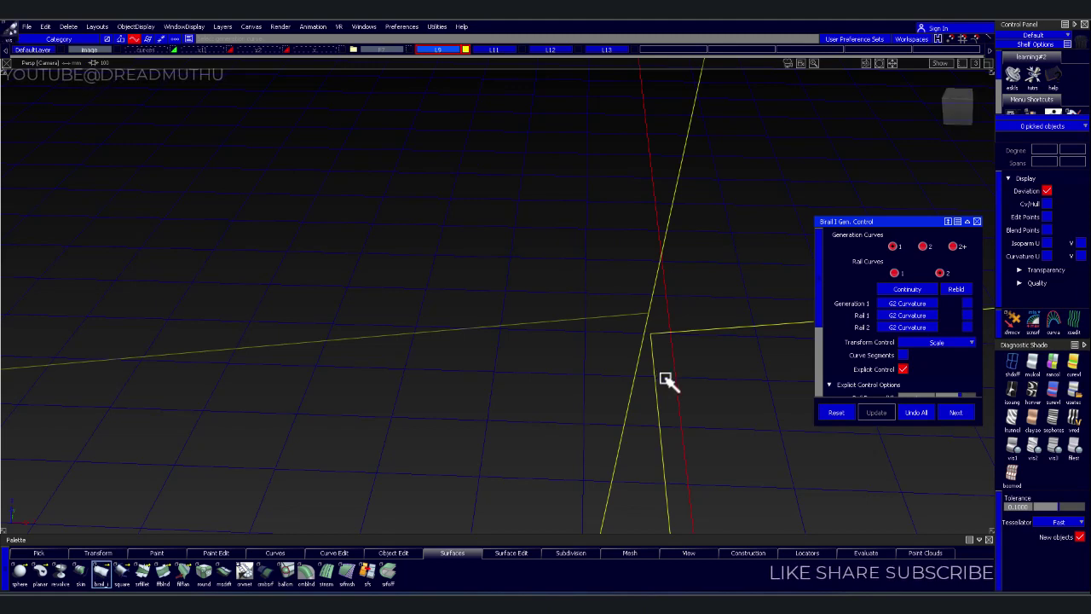
left_click(665, 379)
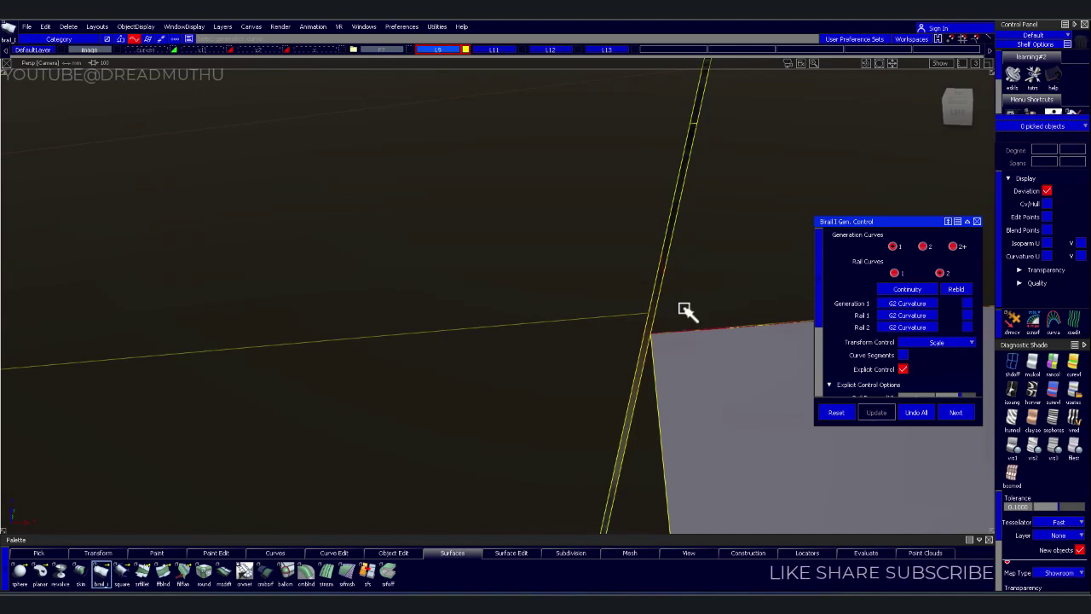
mouse_move(664, 346)
left_mouse_down("alt+shift")
mouse_move(641, 301)
mouse_move(502, 366)
mouse_move(665, 312)
mouse_move(680, 344)
mouse_move(511, 338)
mouse_move(358, 312)
mouse_move(346, 346)
mouse_move(412, 354)
mouse_move(470, 341)
mouse_move(418, 341)
mouse_move(421, 361)
mouse_move(501, 389)
mouse_move(492, 373)
mouse_move(487, 380)
mouse_move(432, 357)
mouse_move(429, 339)
mouse_move(398, 401)
mouse_move(265, 353)
mouse_move(356, 389)
mouse_move(458, 324)
left_mouse_up("alt+shift")
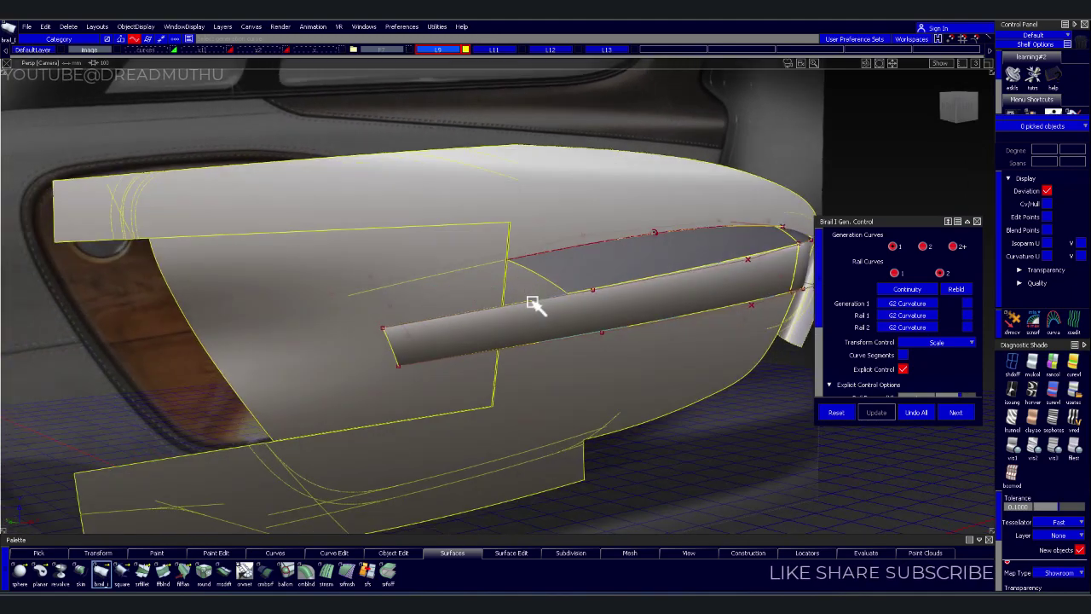
mouse_move(397, 303)
left_mouse_down("alt+shift")
mouse_move(415, 264)
mouse_move(395, 322)
mouse_move(444, 343)
mouse_move(447, 322)
mouse_move(401, 298)
left_mouse_up("alt+shift")
left_click(461, 294)
key("Delete")
key("Return")
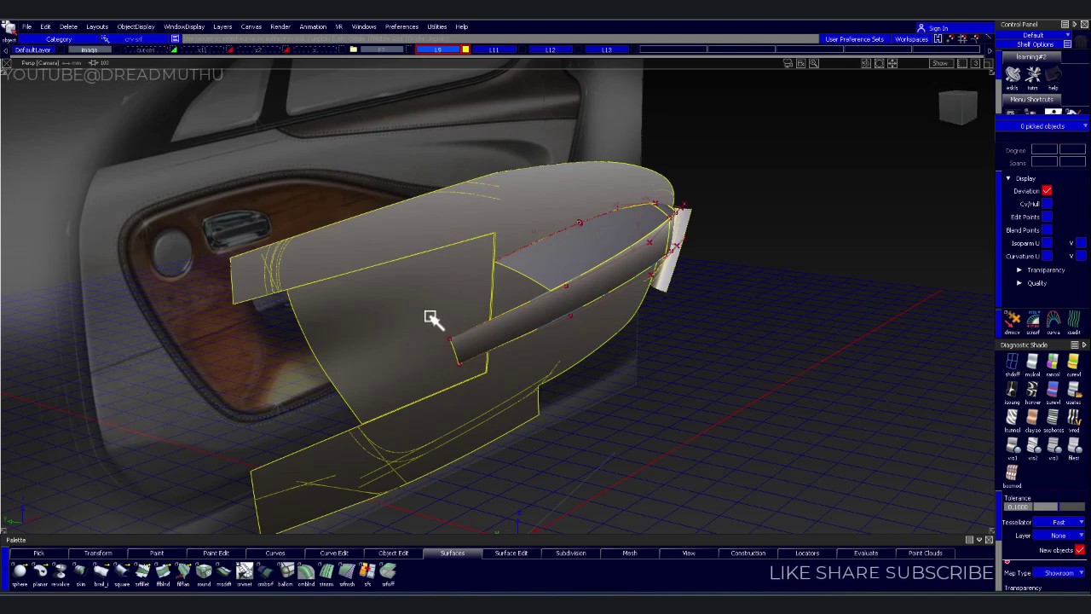
Convert the trimmed side-panel surface into an untrimmed surface
left_click(422, 315)
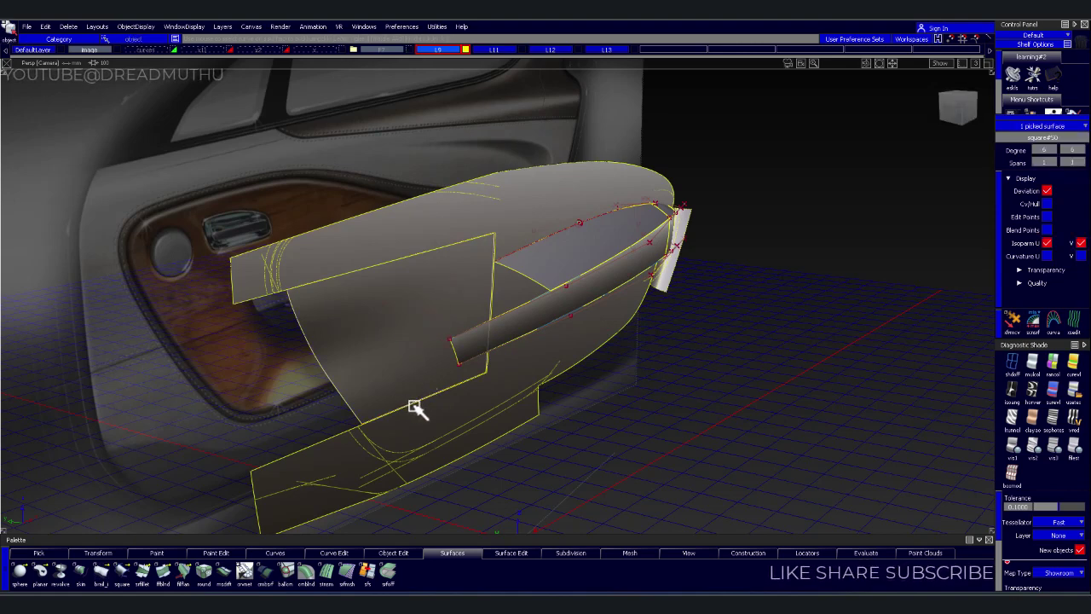
left_click(415, 407)
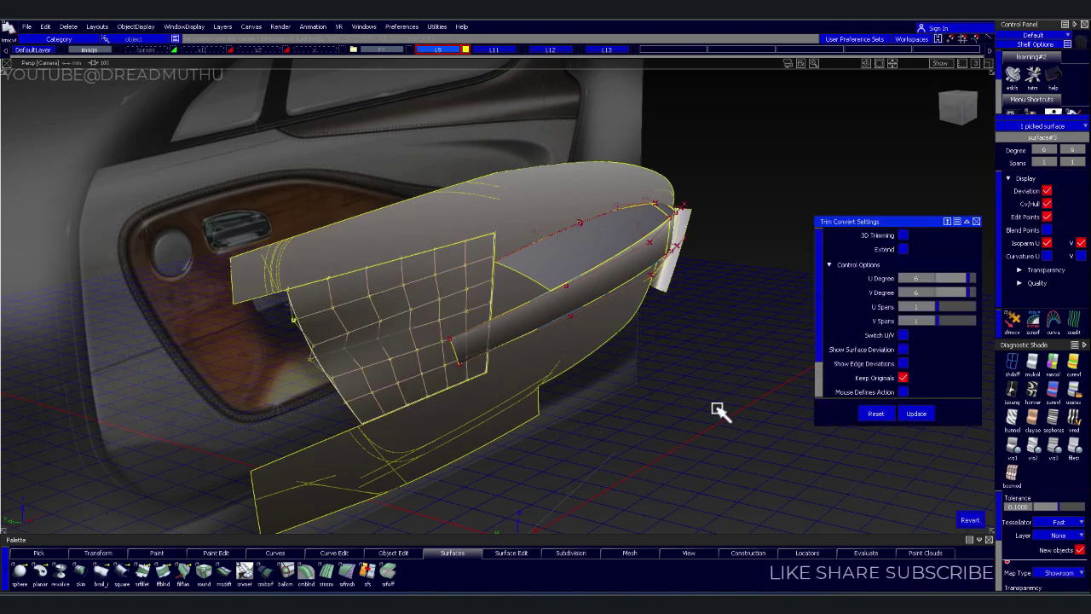
left_click(746, 354)
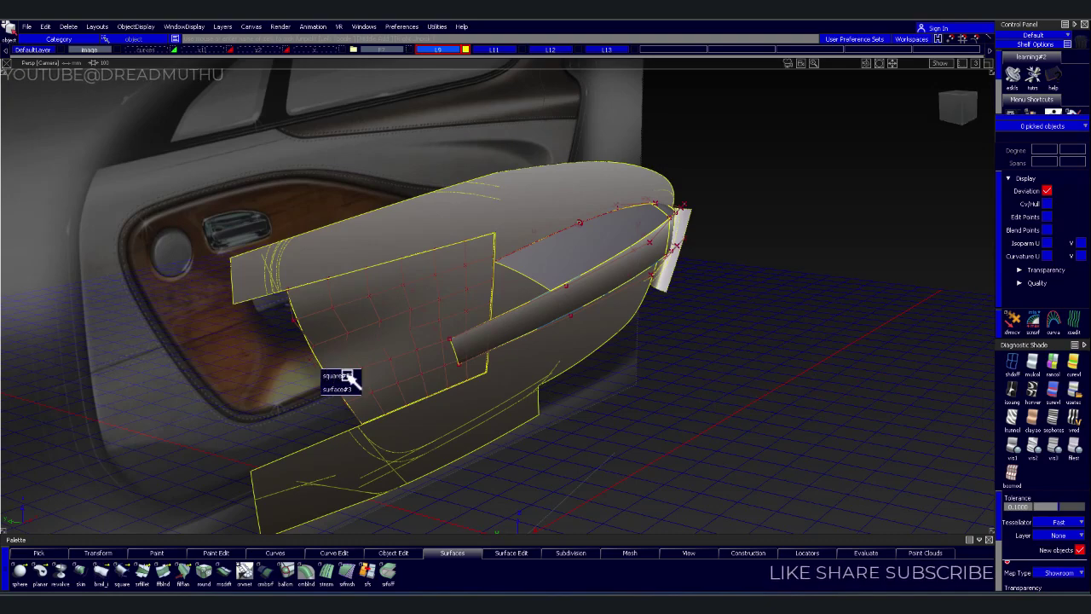
Align the surface edge to the neighbouring armrest surface and accept
left_click(486, 343)
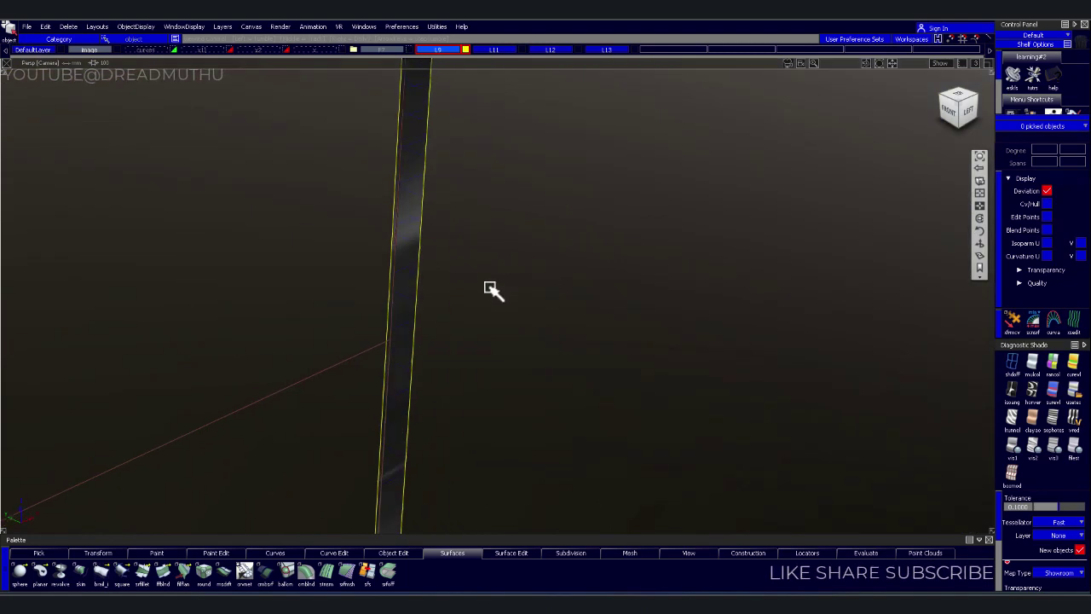
left_click(385, 358)
left_click(390, 325)
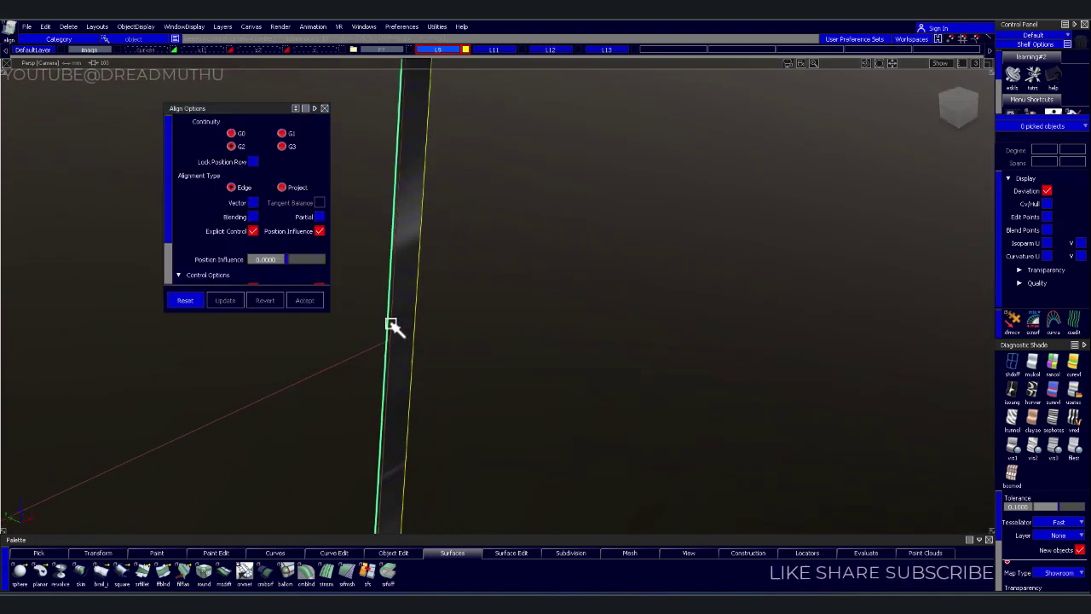
left_click(416, 323)
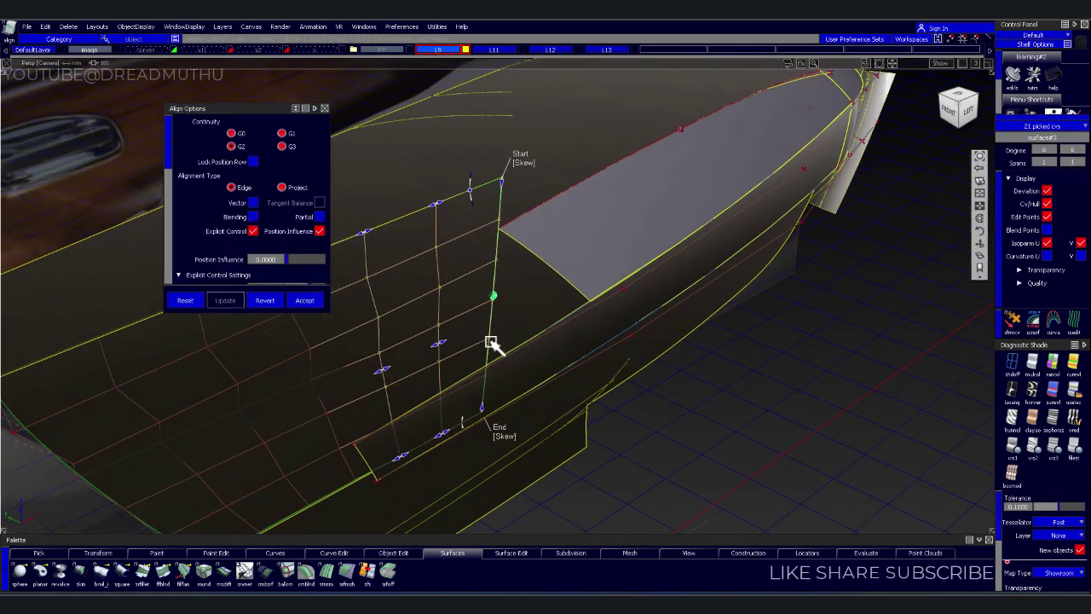
mouse_move(431, 343)
middle_mouse_down("alt+shift")
mouse_move(448, 333)
mouse_move(524, 341)
mouse_move(455, 365)
mouse_move(494, 333)
mouse_move(590, 377)
mouse_move(414, 383)
middle_mouse_up("alt+shift")
left_click(433, 354)
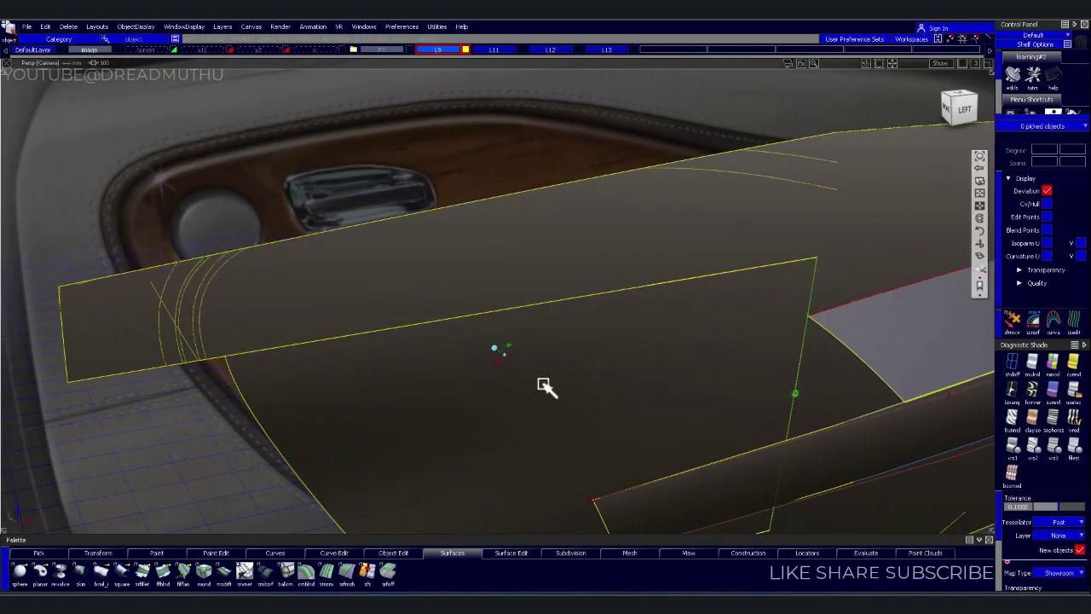
Pick the short curve for projection from the orthographic left view
middle_click_drag(548, 452, 506, 401, "alt+shift")
left_click(964, 114)
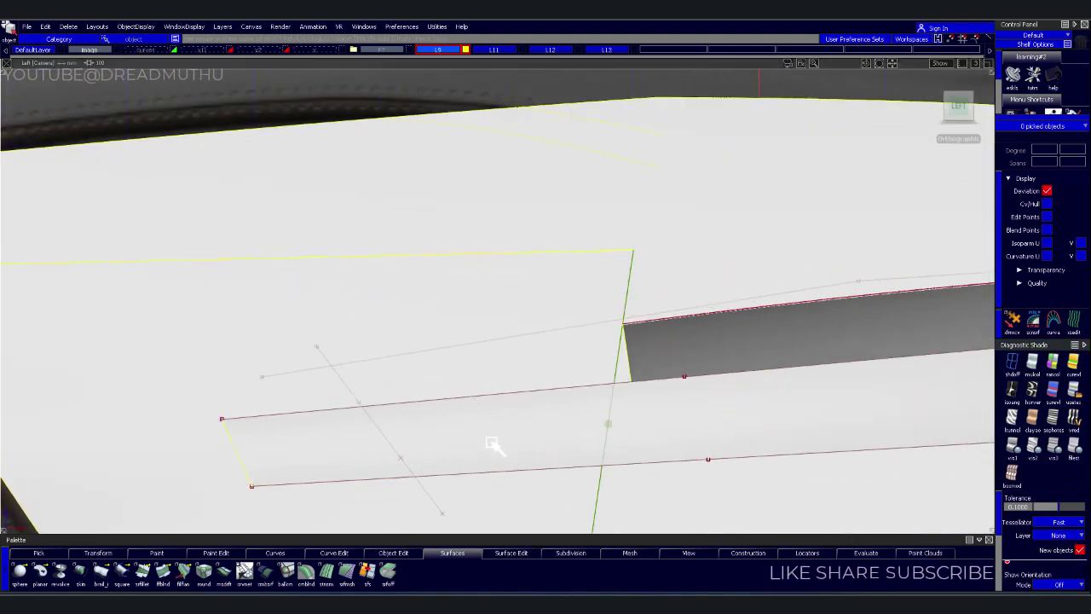
left_click(456, 345)
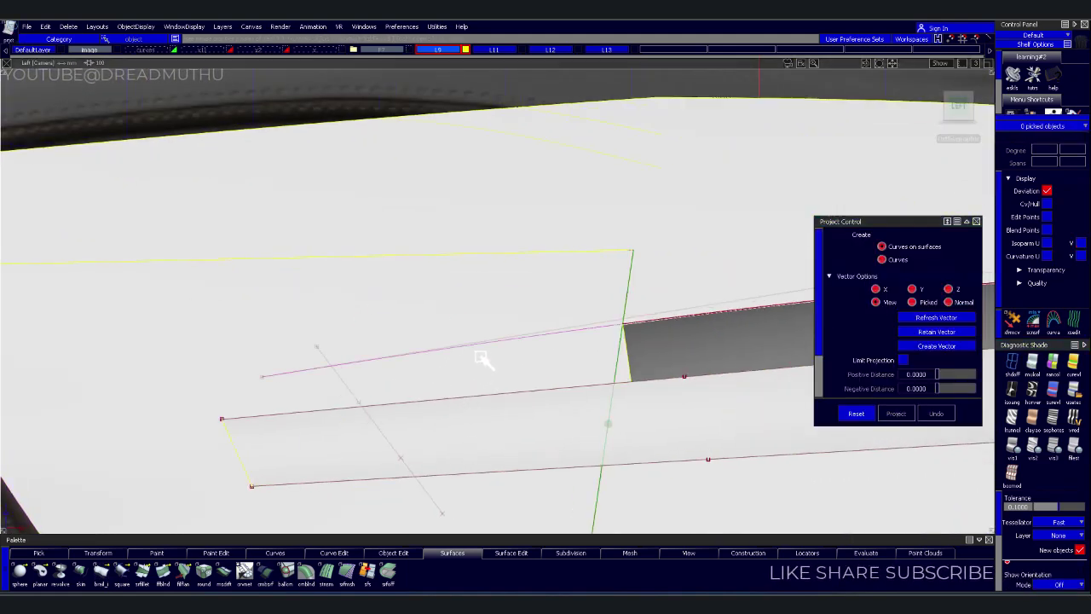
mouse_move(610, 302)
left_mouse_down("alt+shift")
mouse_move(580, 358)
mouse_move(770, 432)
mouse_move(657, 353)
mouse_move(559, 390)
left_mouse_up("alt+shift")
Build a Birail 1 Gen surface from the short generation and two rails, Rail 1 at G0 Position
key("b")
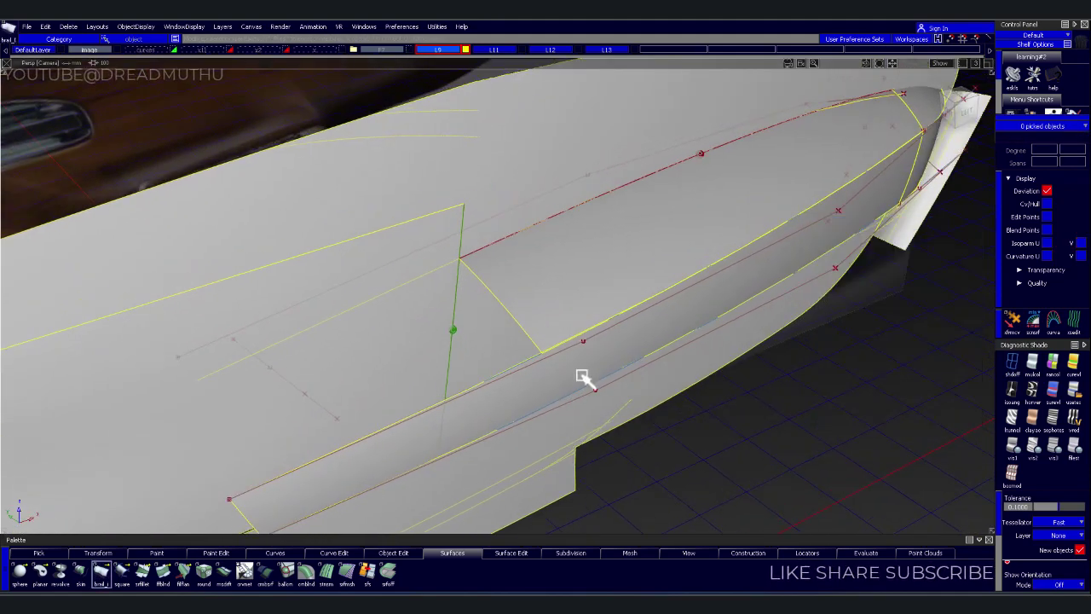
left_click(492, 298)
left_click(441, 293)
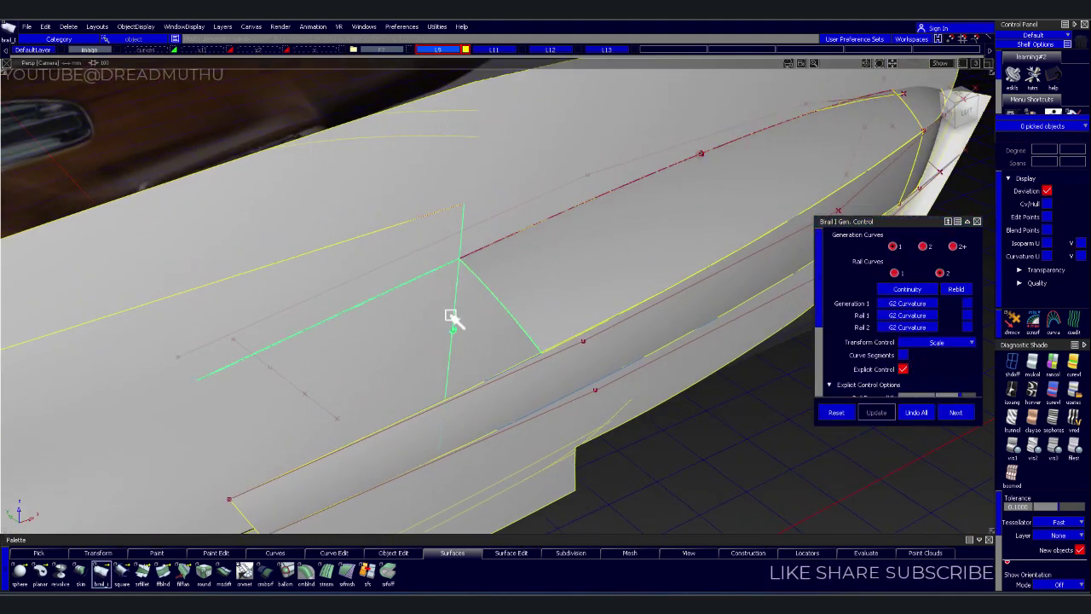
left_click(517, 366)
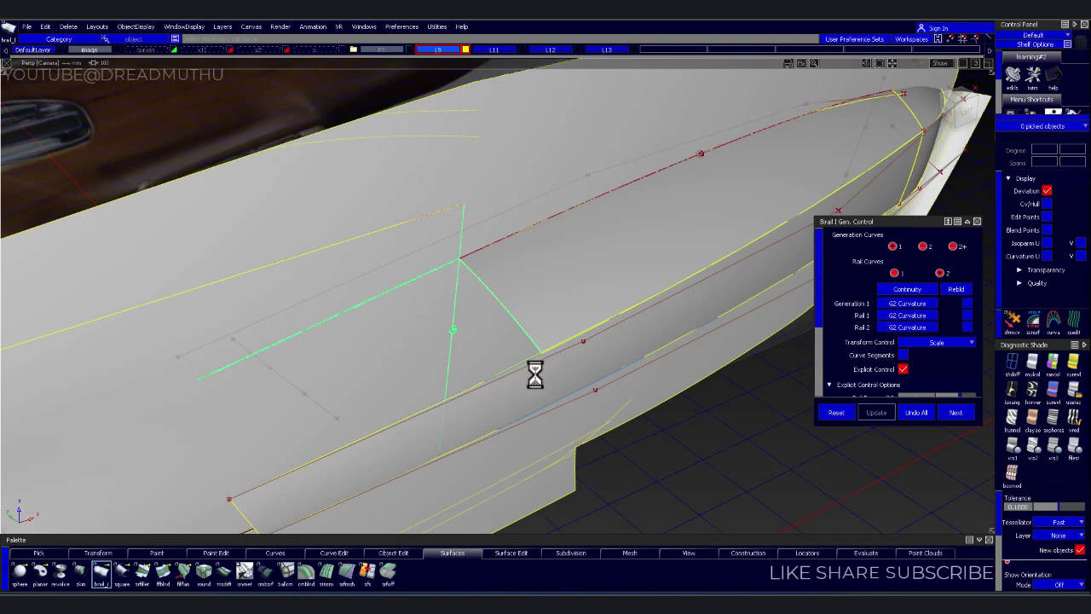
mouse_move(561, 419)
left_mouse_down("alt+shift")
mouse_move(490, 470)
mouse_move(475, 504)
mouse_move(446, 401)
mouse_move(410, 365)
left_mouse_up("alt+shift")
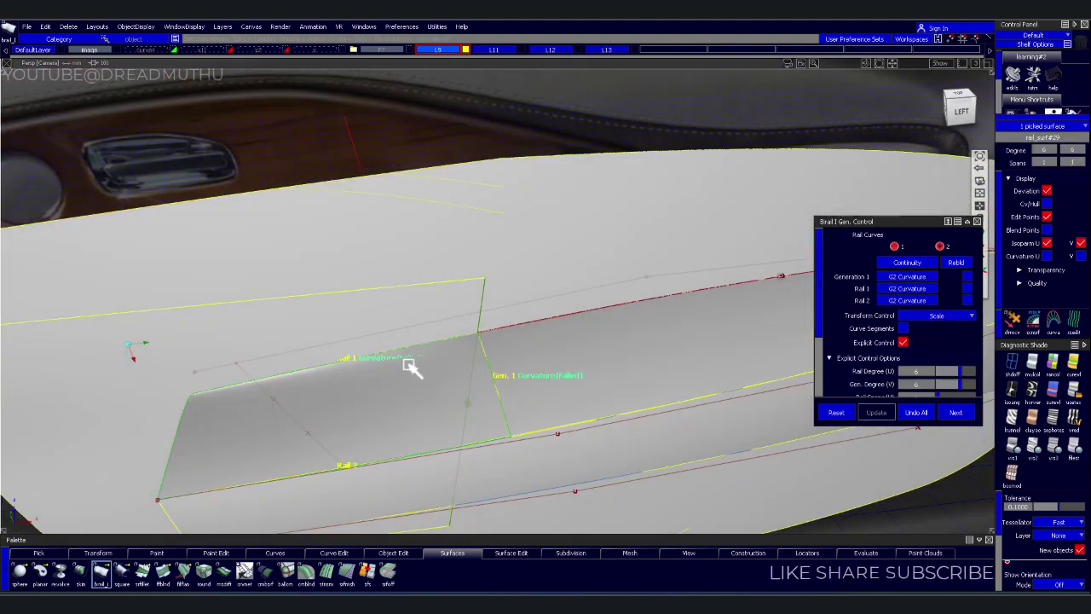
left_click(926, 288)
left_click(922, 310)
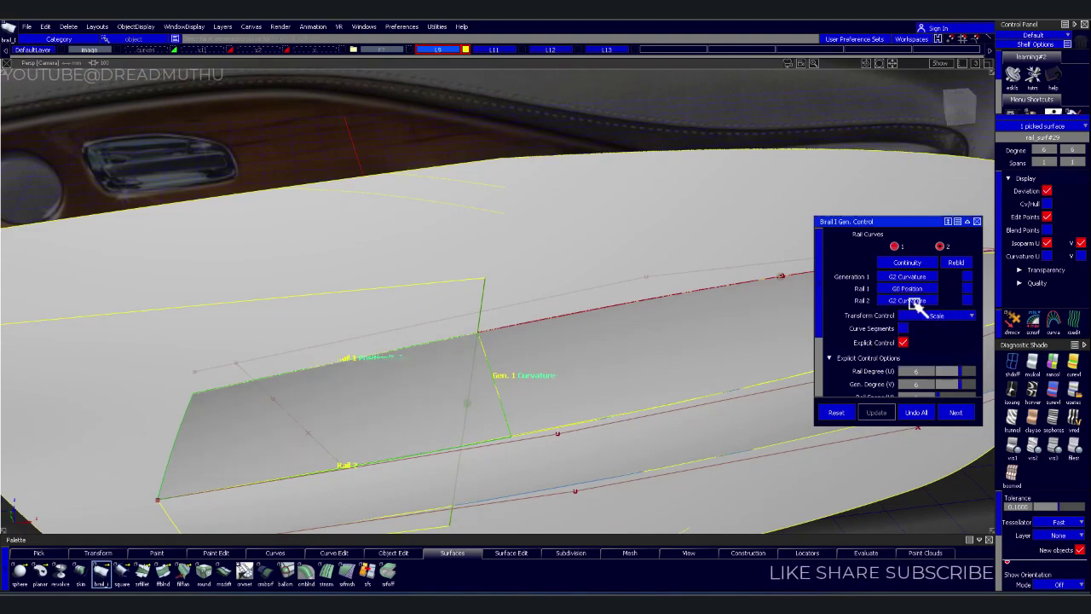
mouse_move(609, 349)
left_mouse_down("alt+shift")
mouse_move(602, 507)
mouse_move(555, 353)
mouse_move(559, 283)
mouse_move(571, 426)
mouse_move(555, 455)
mouse_move(468, 380)
mouse_move(485, 304)
mouse_move(565, 285)
mouse_move(622, 290)
left_mouse_up("alt+shift")
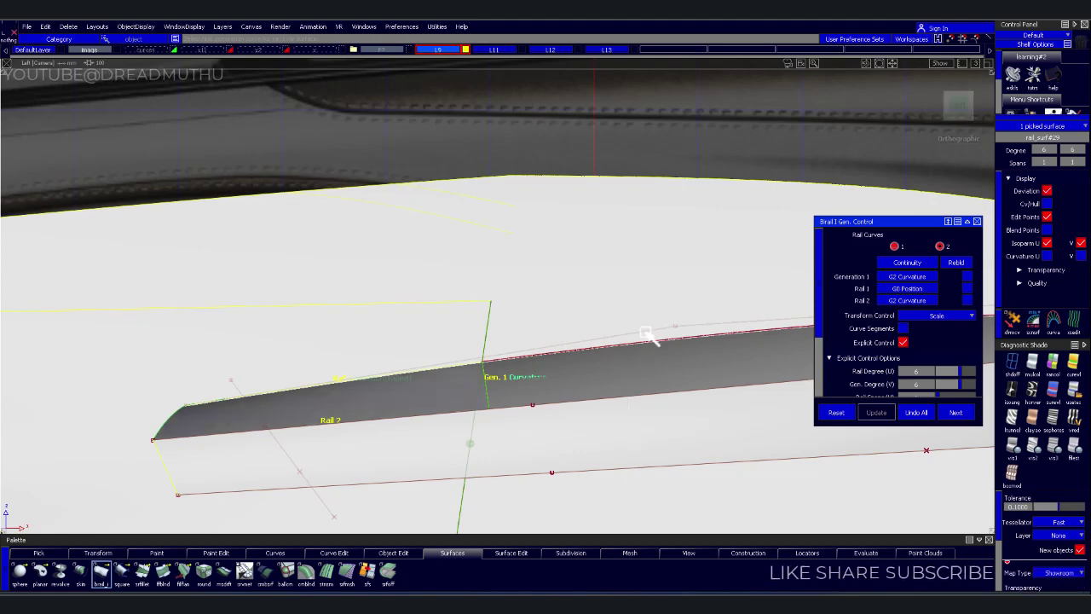
left_click(646, 345)
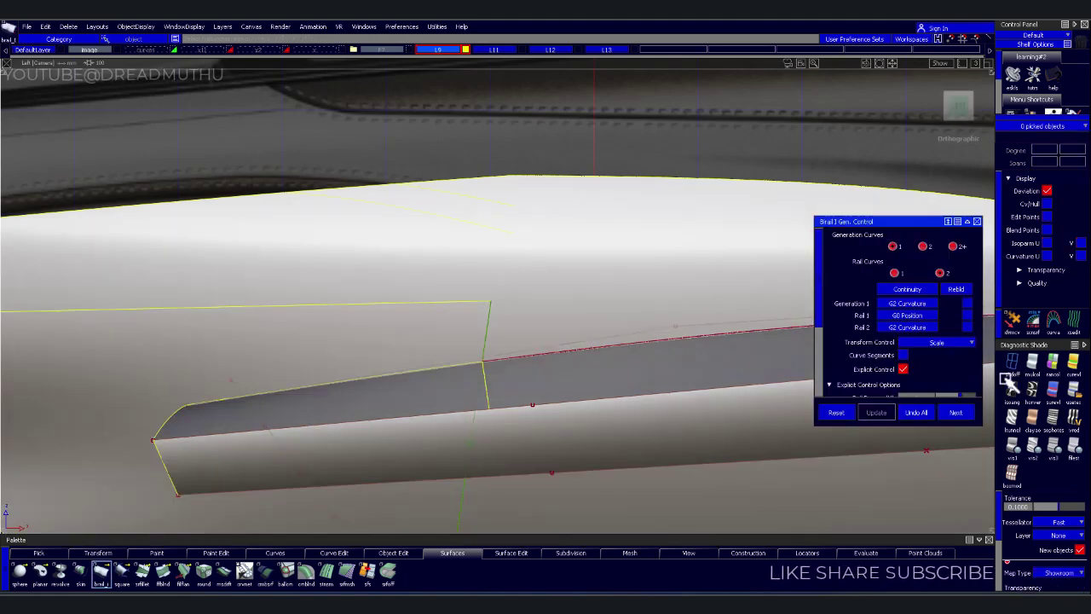
Turn shading off to reveal the door reference image
left_click(1008, 363)
scroll(511, 418, "up", 2)
scroll(491, 392, "up", 2)
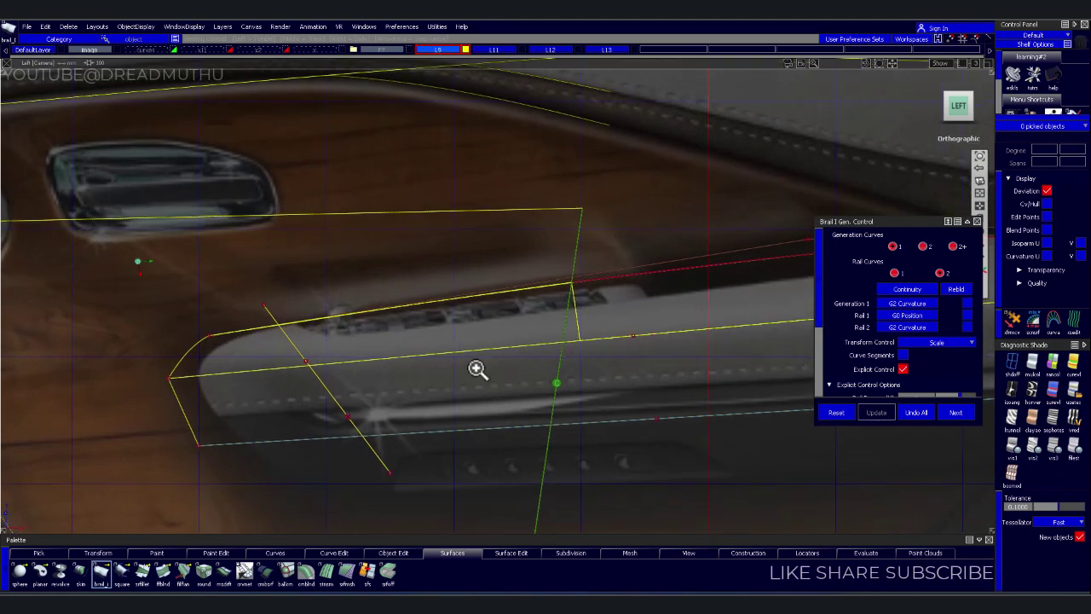
Exit the surface tool and shift the diagonal cross curve slightly right
scroll(494, 358, "up", 2)
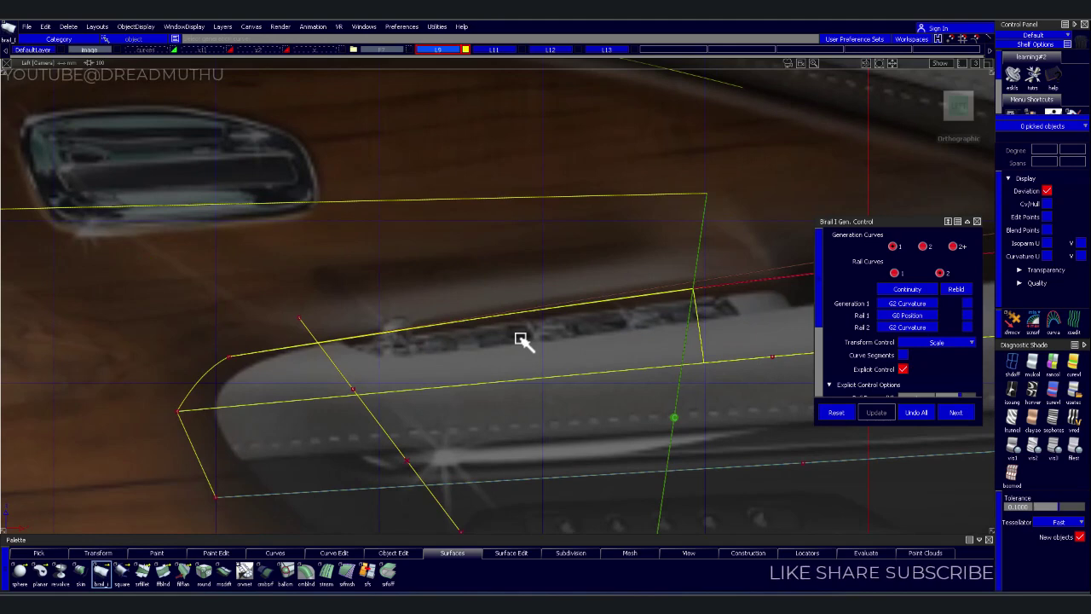
scroll(545, 335, "up", 2)
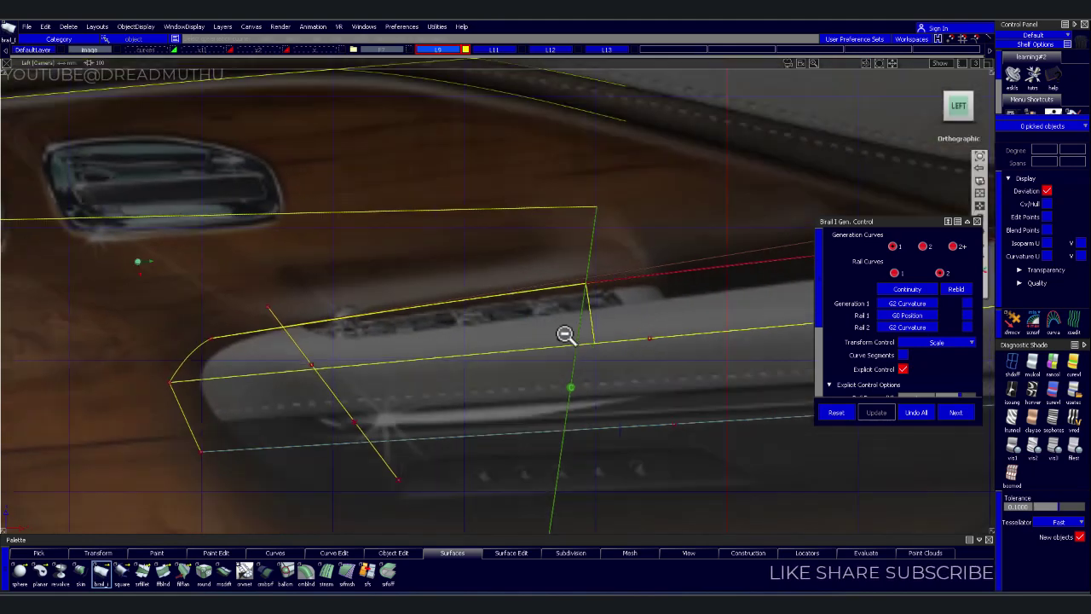
scroll(236, 383, "up", 2)
scroll(236, 383, "up", 1)
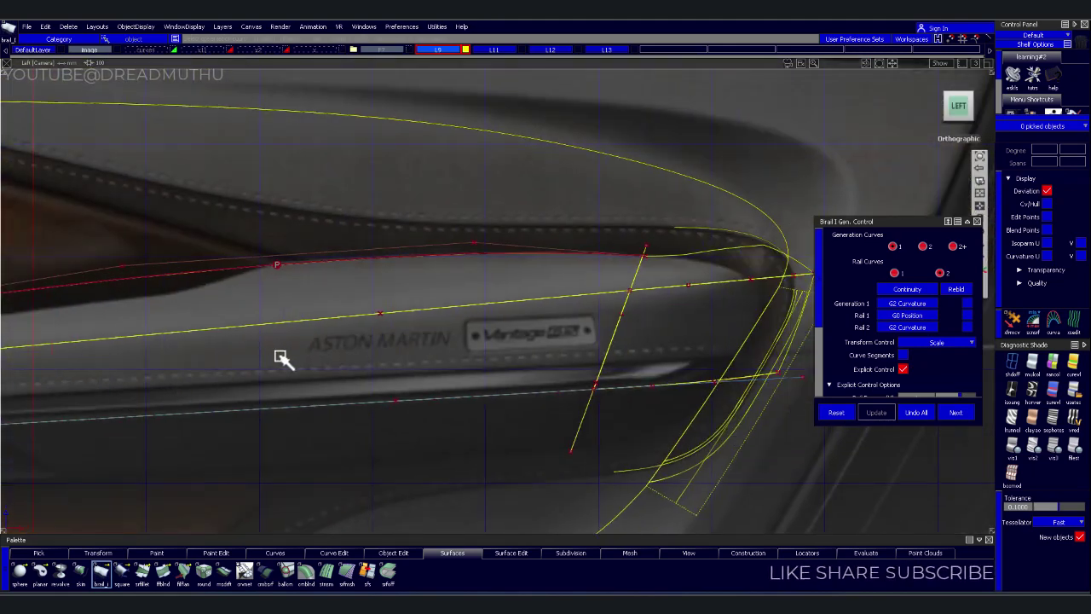
scroll(378, 341, "down", 2)
mouse_move(377, 342)
middle_mouse_down("alt+shift")
mouse_move(701, 383)
mouse_move(444, 409)
mouse_move(369, 373)
middle_mouse_up("alt+shift")
key("Escape")
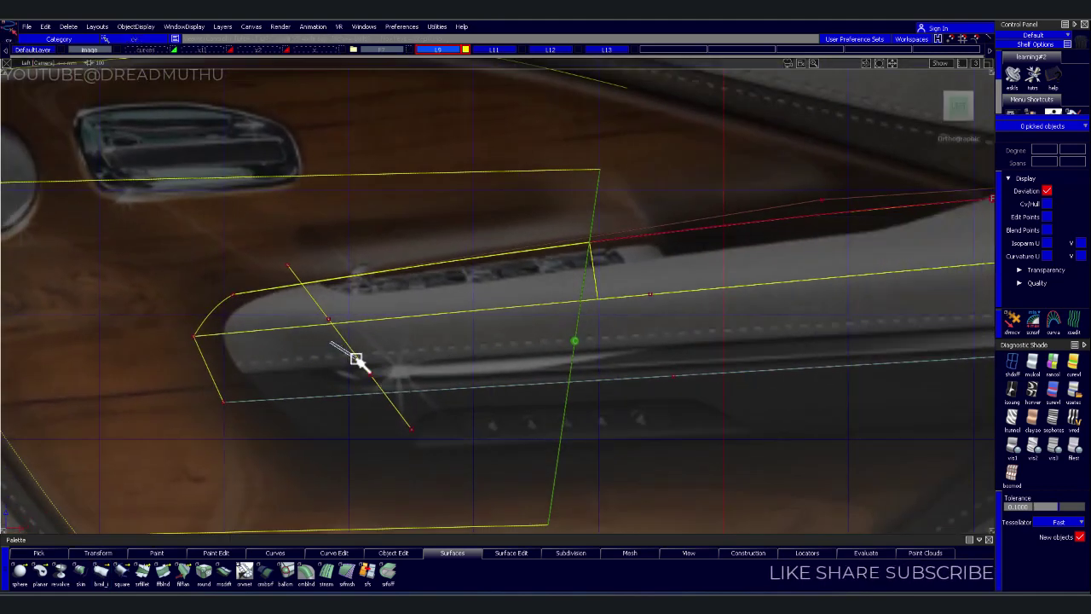
left_click(362, 356)
mouse_move(414, 373)
right_mouse_down("alt+shift")
mouse_move(367, 357)
mouse_move(440, 390)
mouse_move(417, 377)
right_mouse_up("alt+shift")
left_click_drag(407, 358, 426, 354)
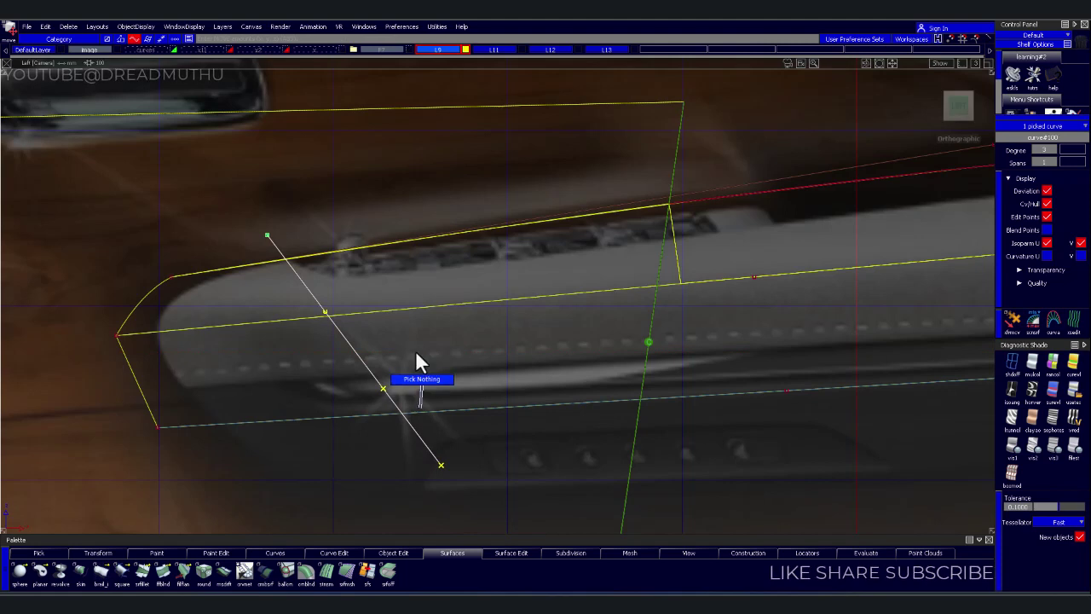
left_click(416, 354)
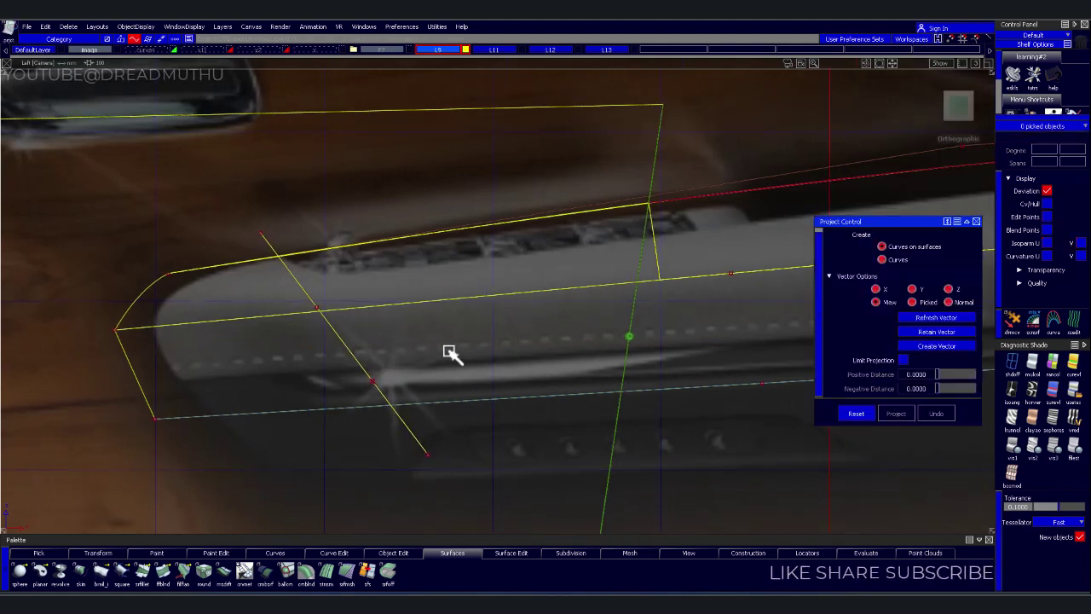
Project the diagonal curve onto the two armrest surfaces
left_click_drag(415, 285, 442, 358)
key("Return")
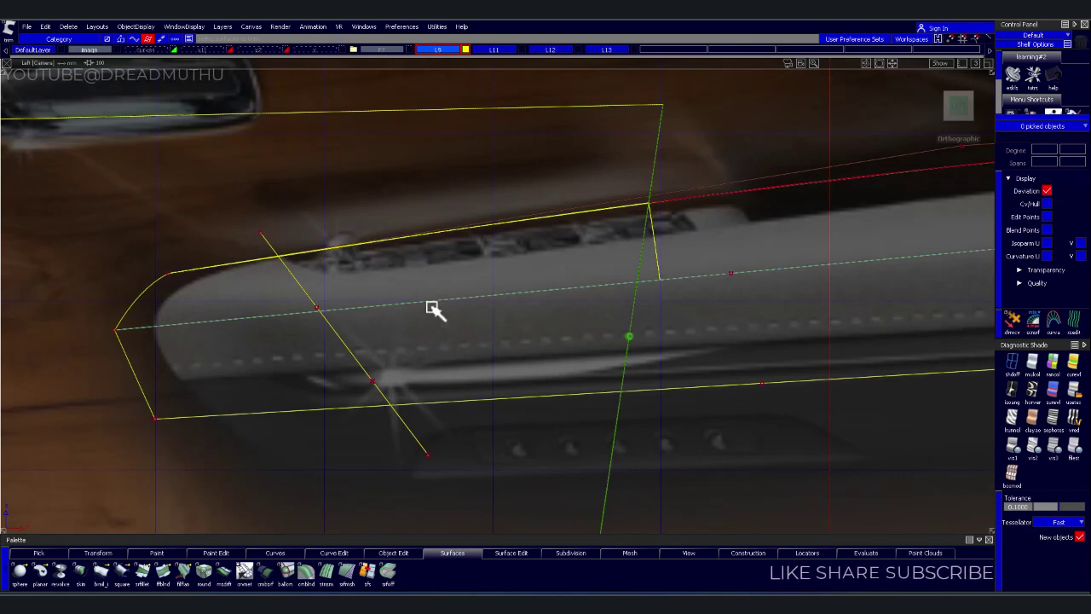
left_click(450, 312)
left_click(341, 352)
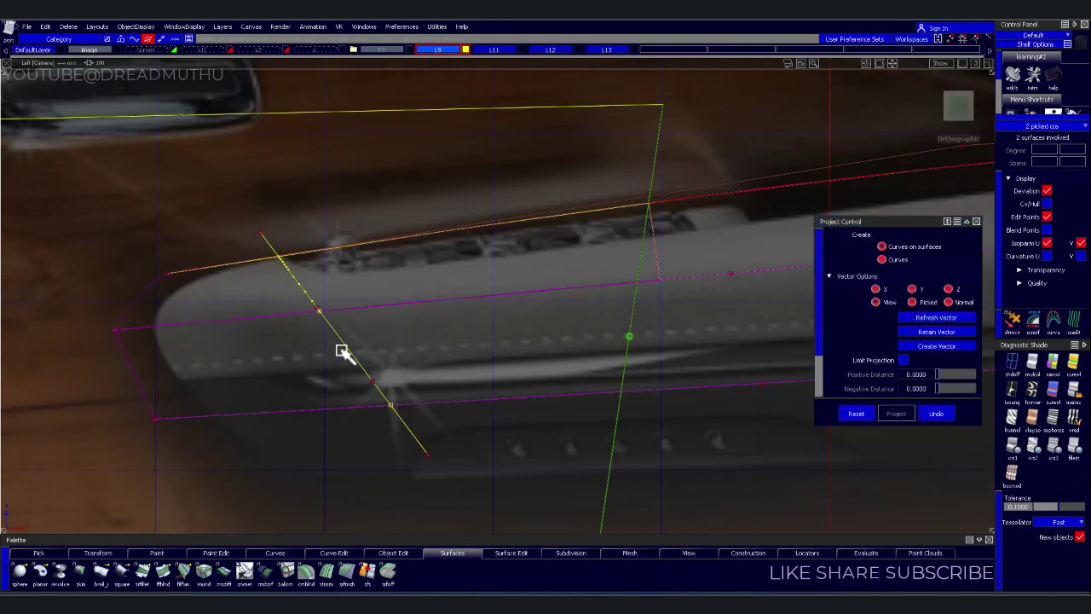
left_click_drag(512, 418, 503, 318, "ctrl+shift")
left_click(455, 301)
Isolate the two armrest surfaces with Pick > Invisible/Visible in perspective
mouse_move(465, 237)
left_mouse_down("alt+shift")
mouse_move(675, 394)
mouse_move(568, 438)
left_mouse_up("alt+shift")
left_click(503, 277)
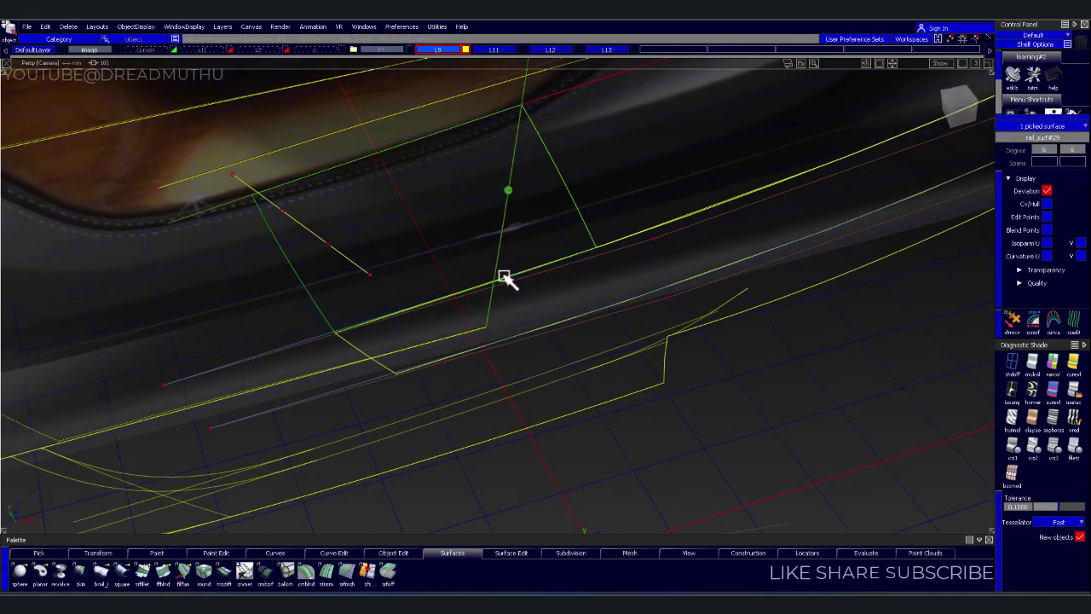
left_click(565, 319)
mouse_move(566, 319)
left_mouse_down("alt+shift")
mouse_move(608, 324)
mouse_move(616, 302)
mouse_move(646, 283)
mouse_move(577, 295)
left_mouse_up("alt+shift")
key("ctrl+h")
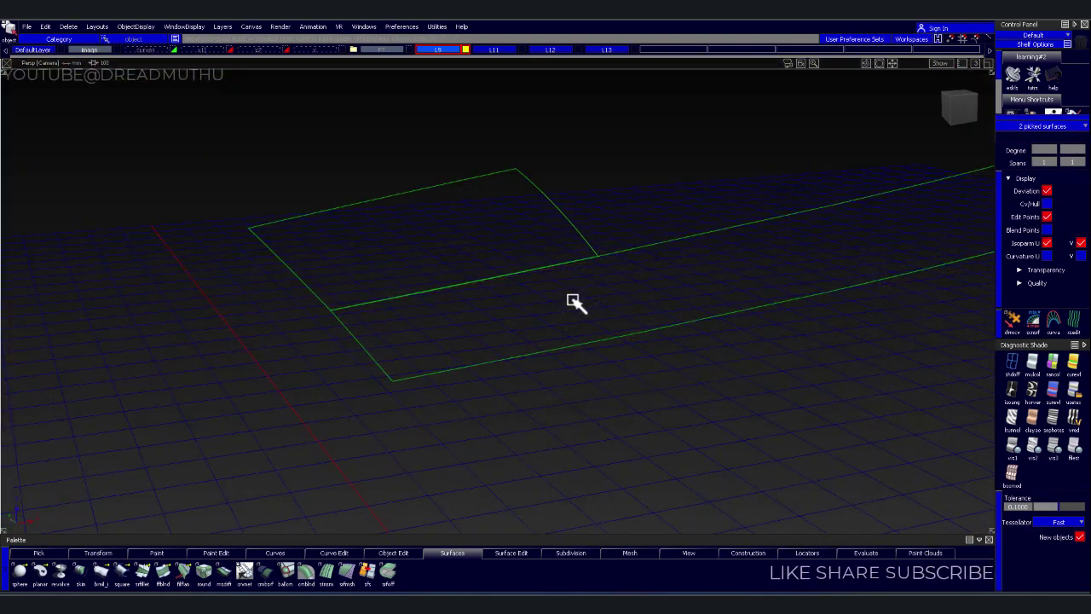
left_click(350, 407)
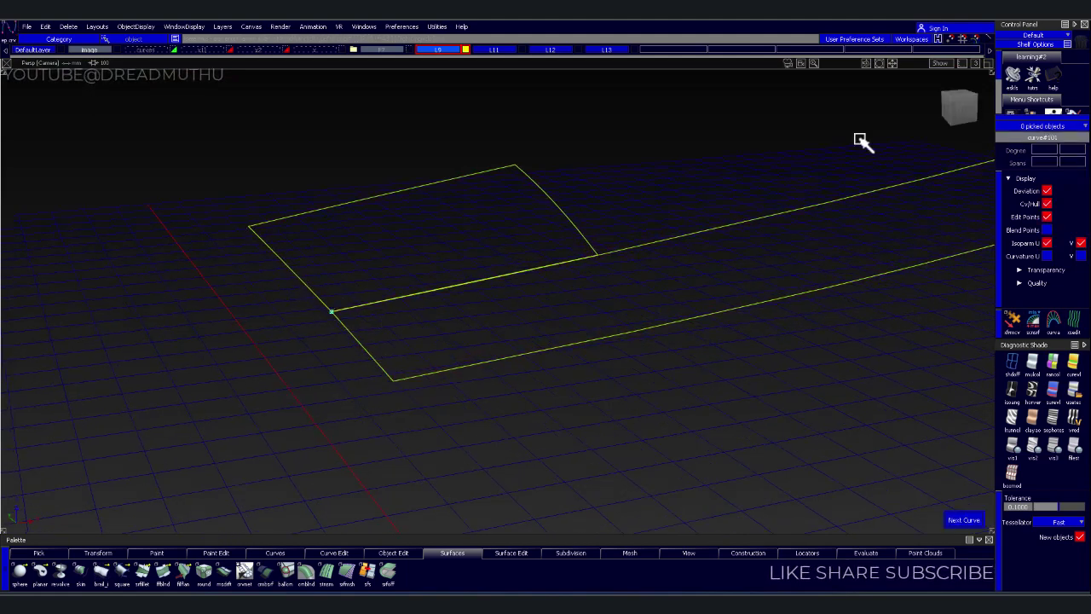
In the Left view, draw a CV curve forward from the surface's front corner
left_click(959, 106)
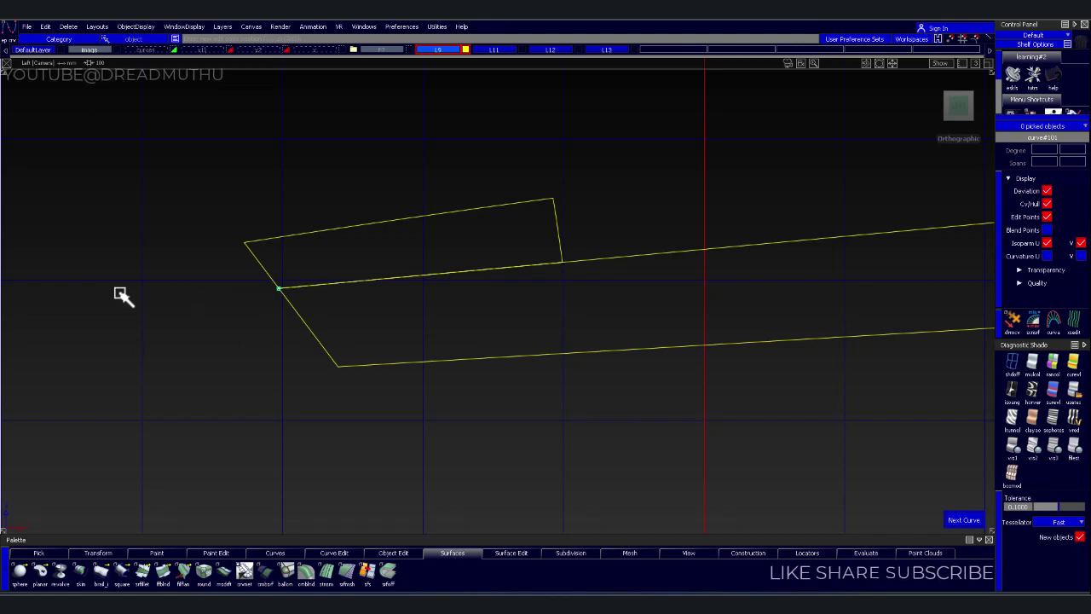
left_click(89, 294)
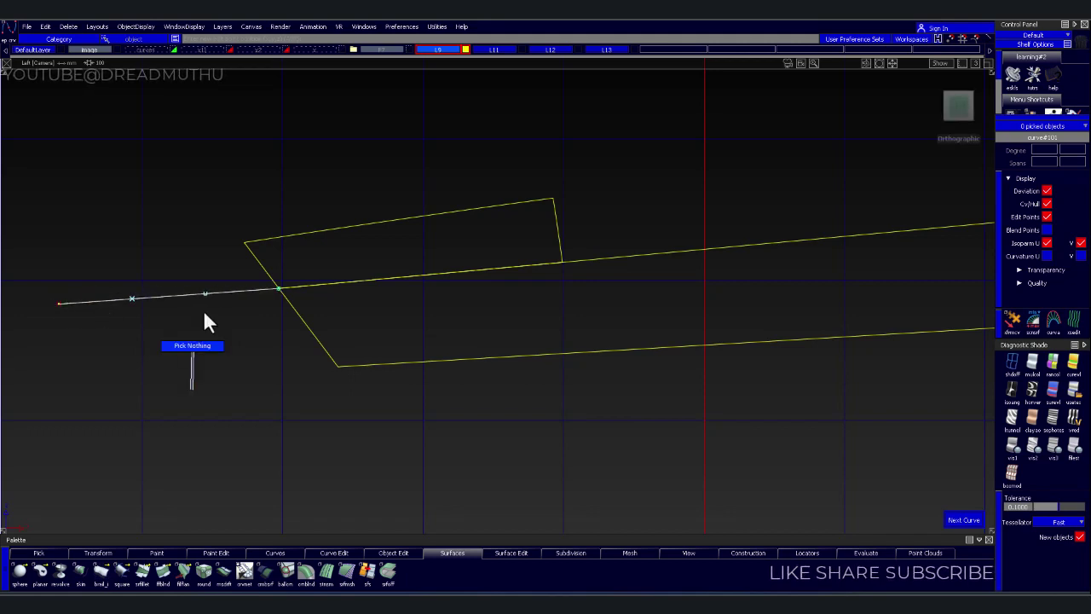
scroll(449, 364, "down", 2)
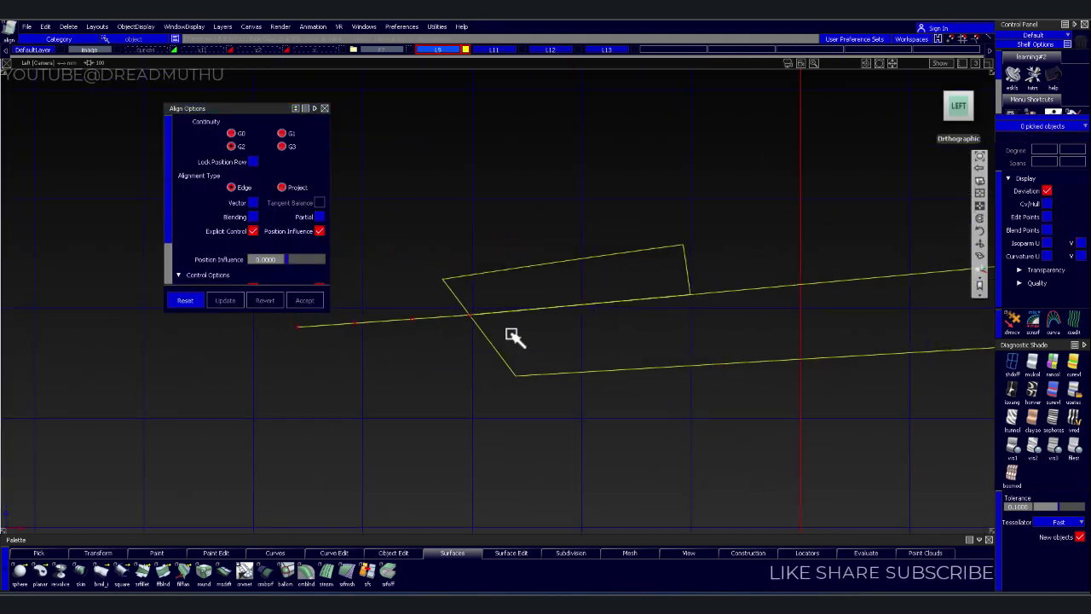
Align the new curves to the surface edge and the lower curve's corner
left_click(475, 317)
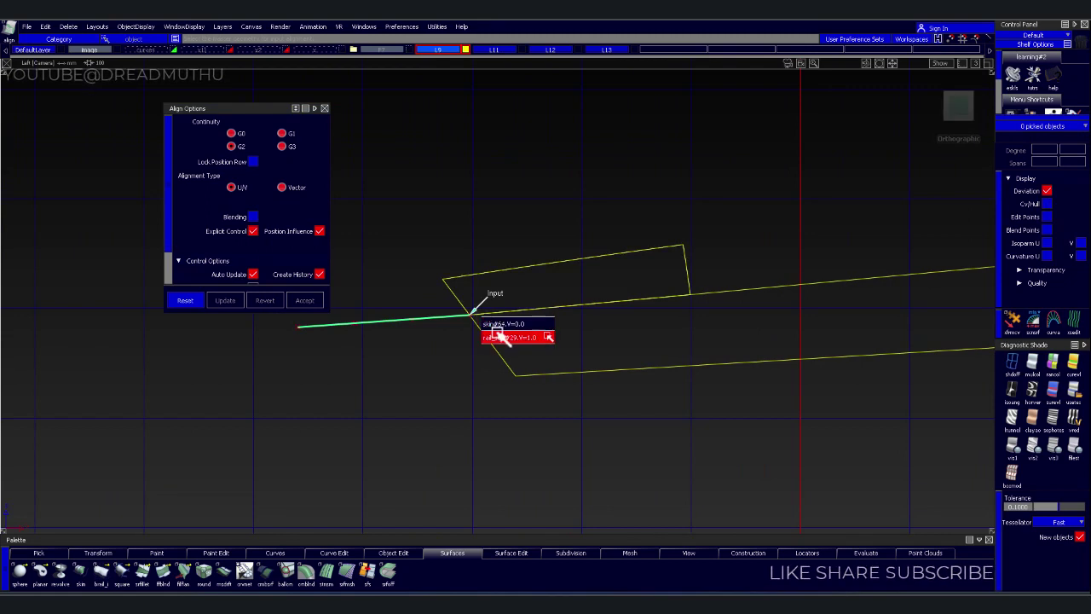
left_click(501, 335)
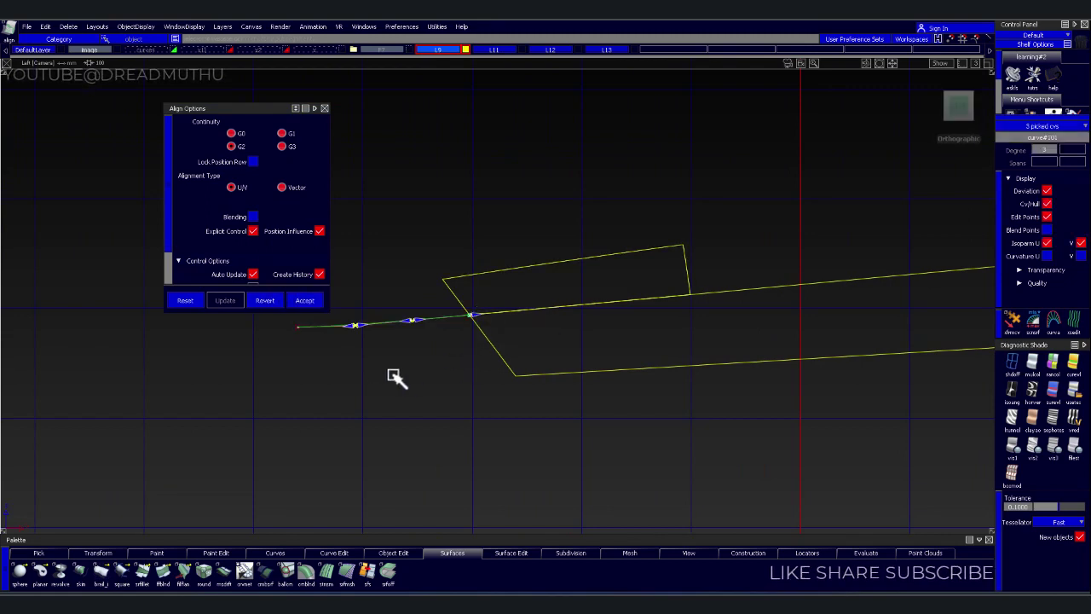
left_click(526, 375)
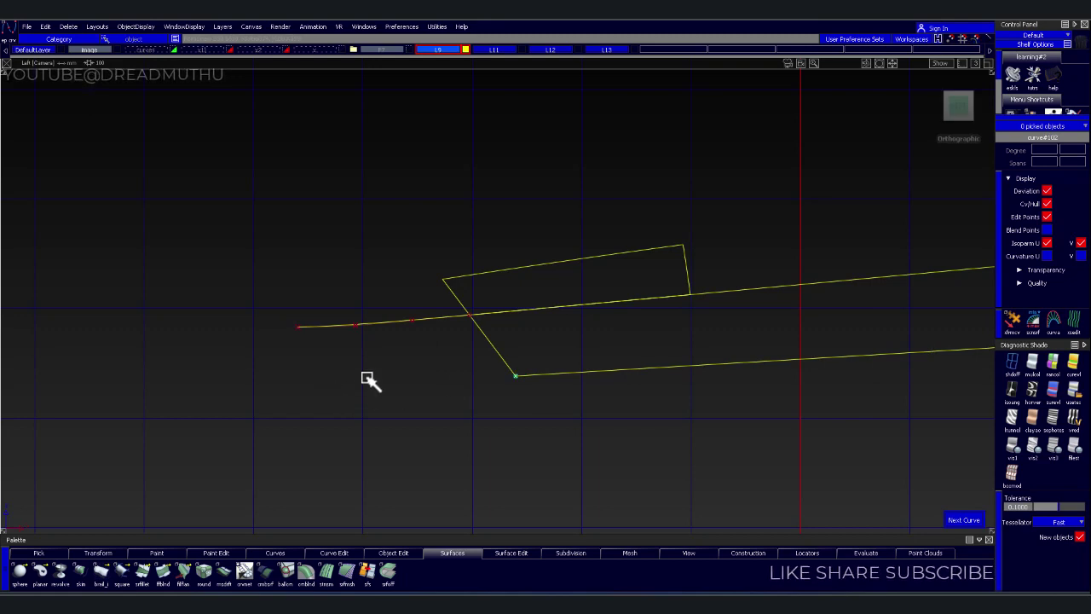
left_click(397, 316)
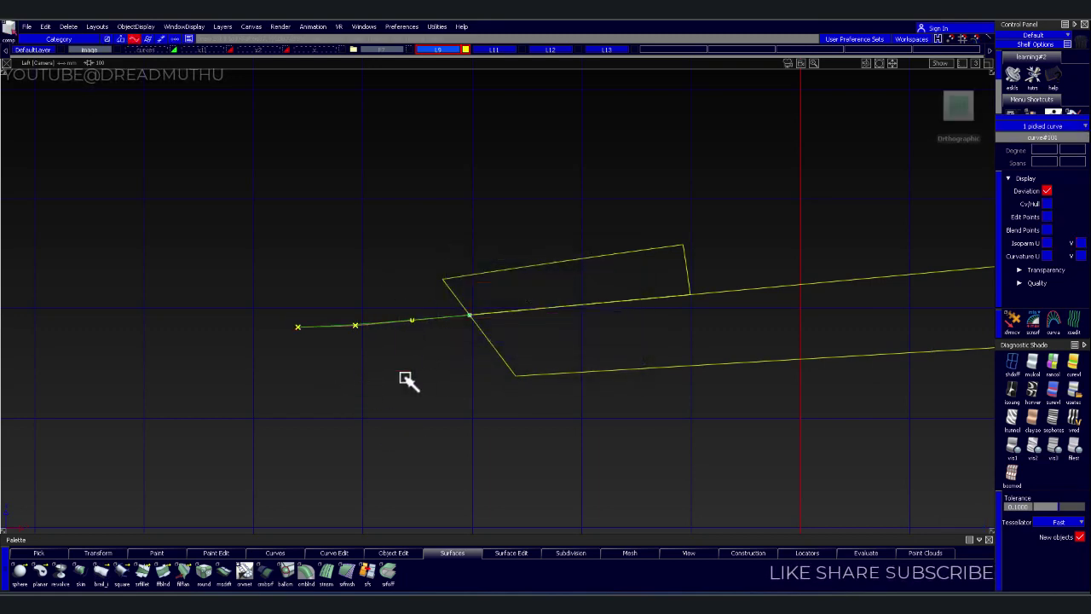
left_click(526, 376)
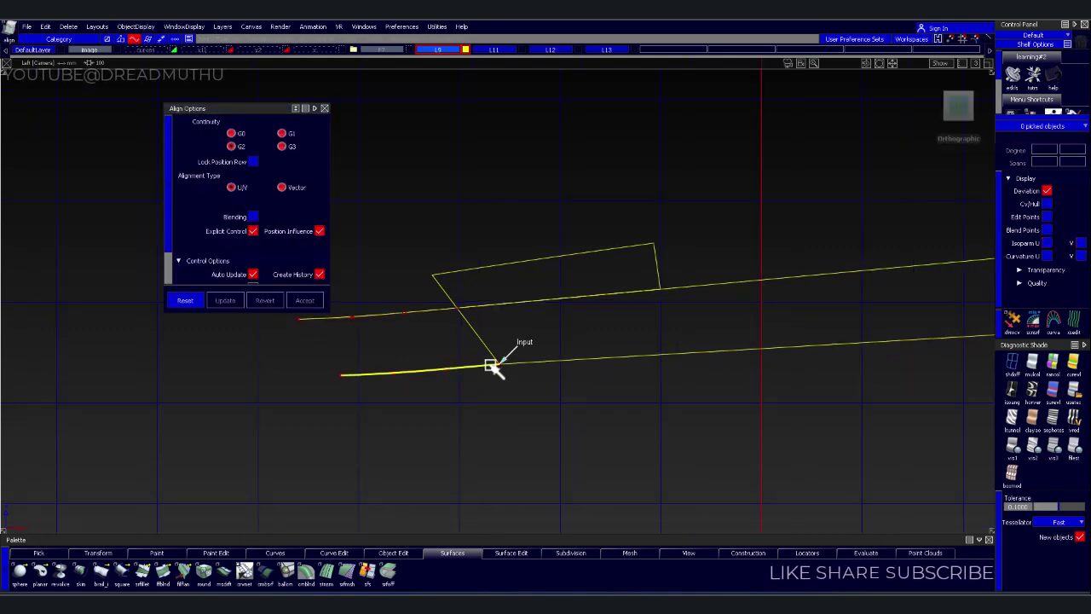
mouse_move(613, 316)
left_mouse_down("alt+shift")
mouse_move(560, 351)
mouse_move(640, 370)
left_mouse_up("alt+shift")
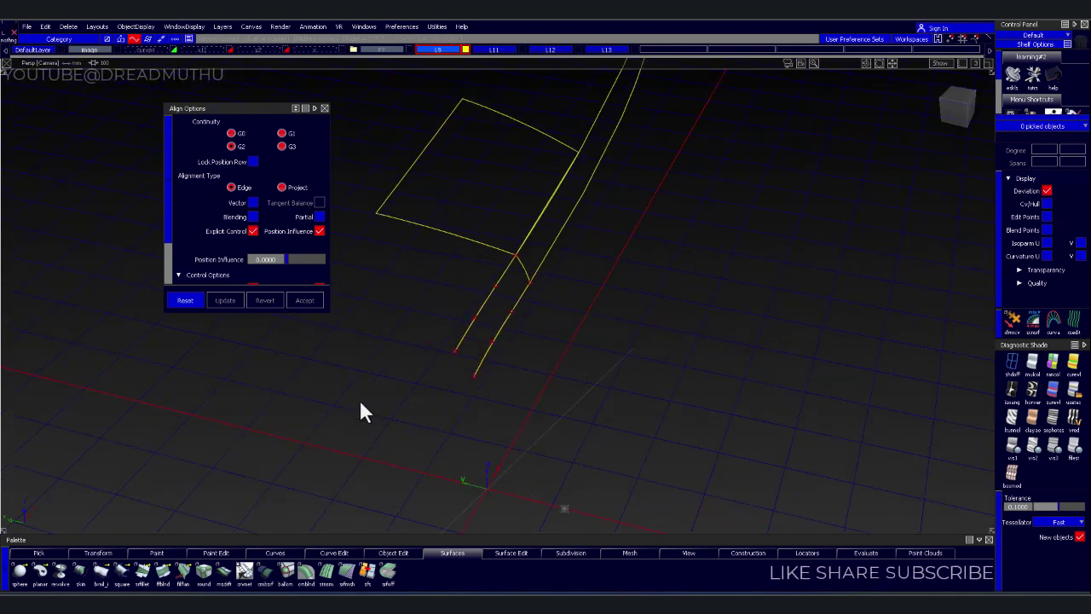
Stretch the far end points of both curves outward
left_click_drag(435, 347, 578, 421)
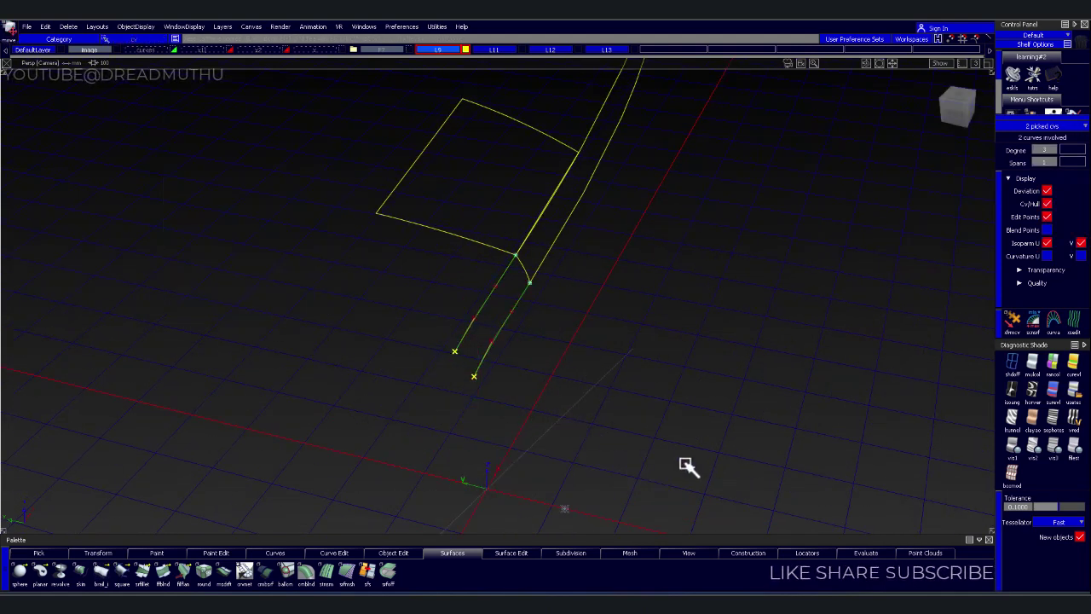
left_click_drag(682, 460, 563, 443)
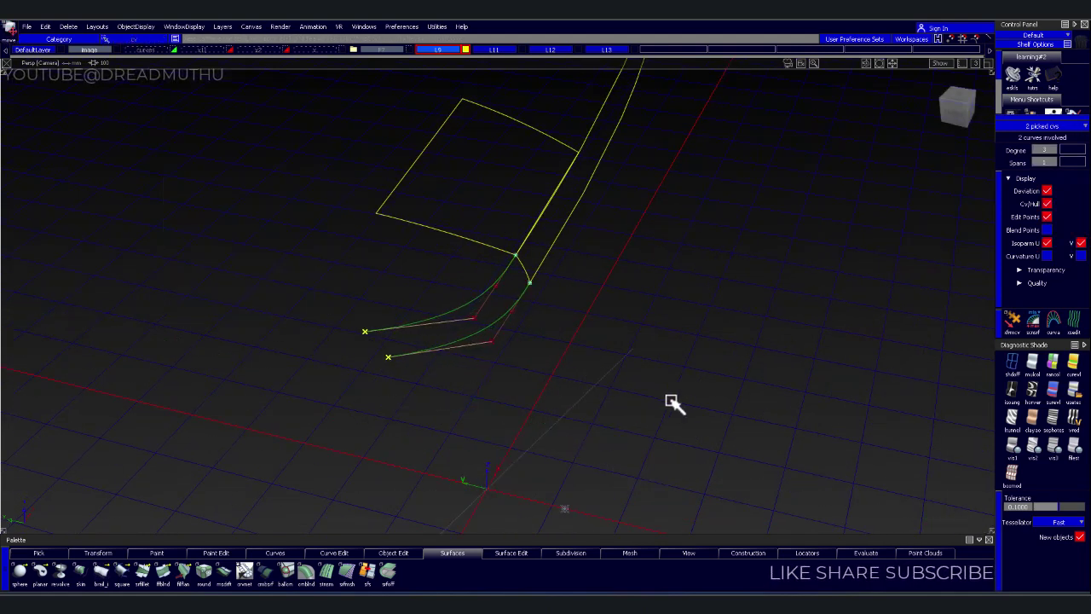
left_click_drag(735, 440, 592, 440)
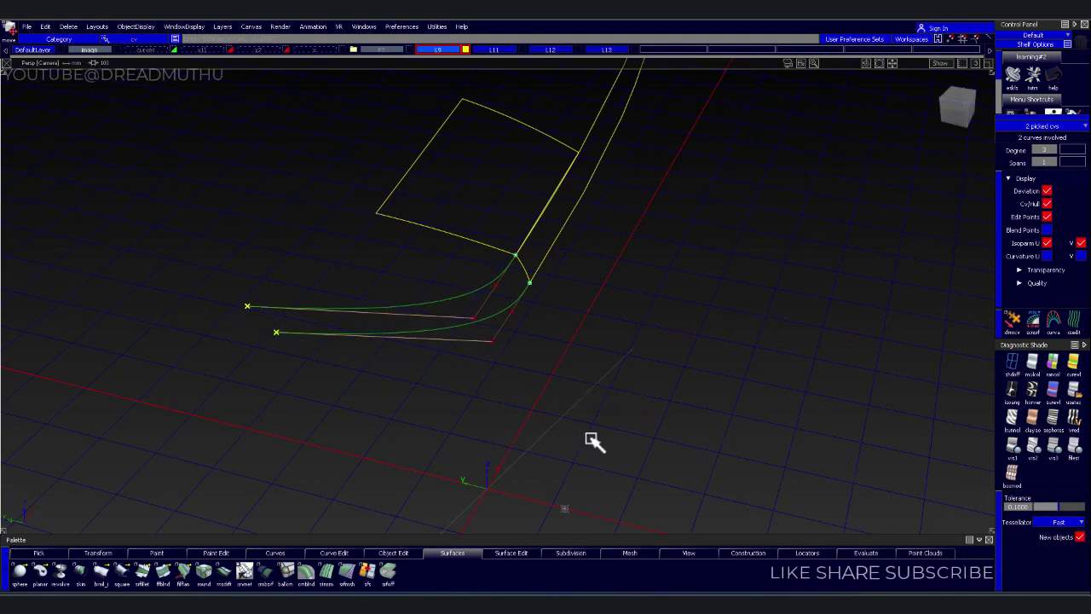
left_click(718, 424)
mouse_move(741, 330)
left_mouse_down("alt+shift")
mouse_move(657, 310)
mouse_move(418, 385)
mouse_move(333, 324)
mouse_move(383, 317)
left_mouse_up("alt+shift")
mouse_move(417, 364)
left_mouse_down("alt+shift")
mouse_move(475, 324)
mouse_move(447, 295)
left_mouse_up("alt+shift")
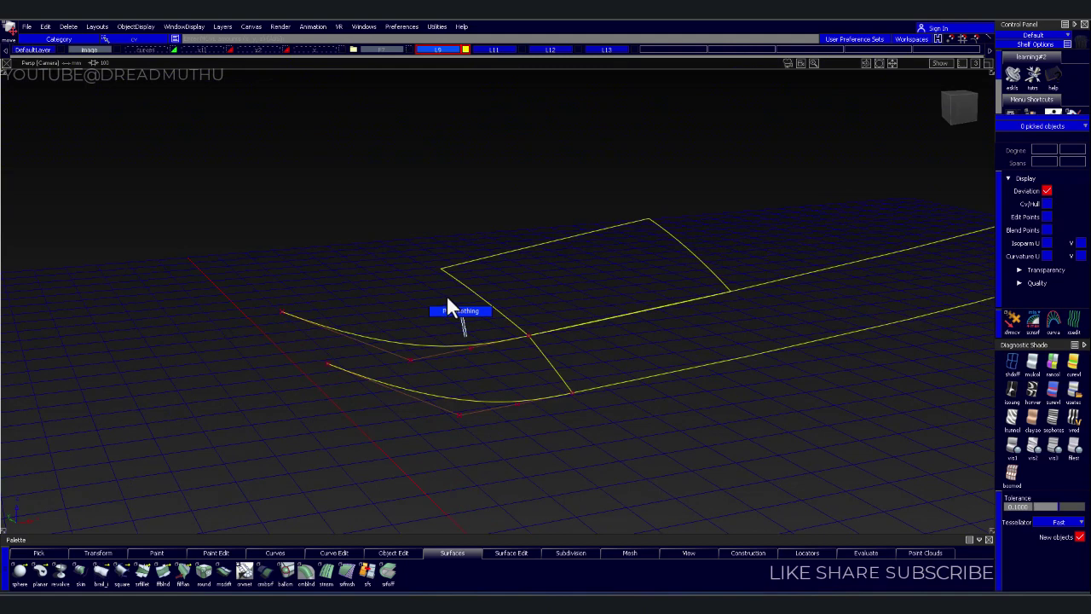
Try a monorail surface along the rail, then discard it after curvature fails
key("b")
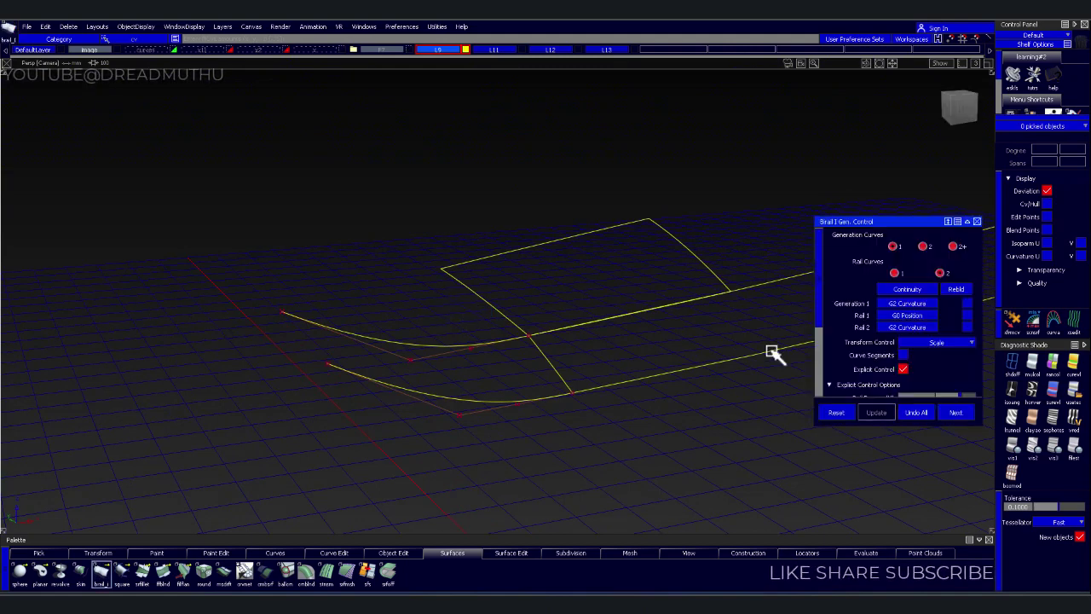
left_click(908, 272)
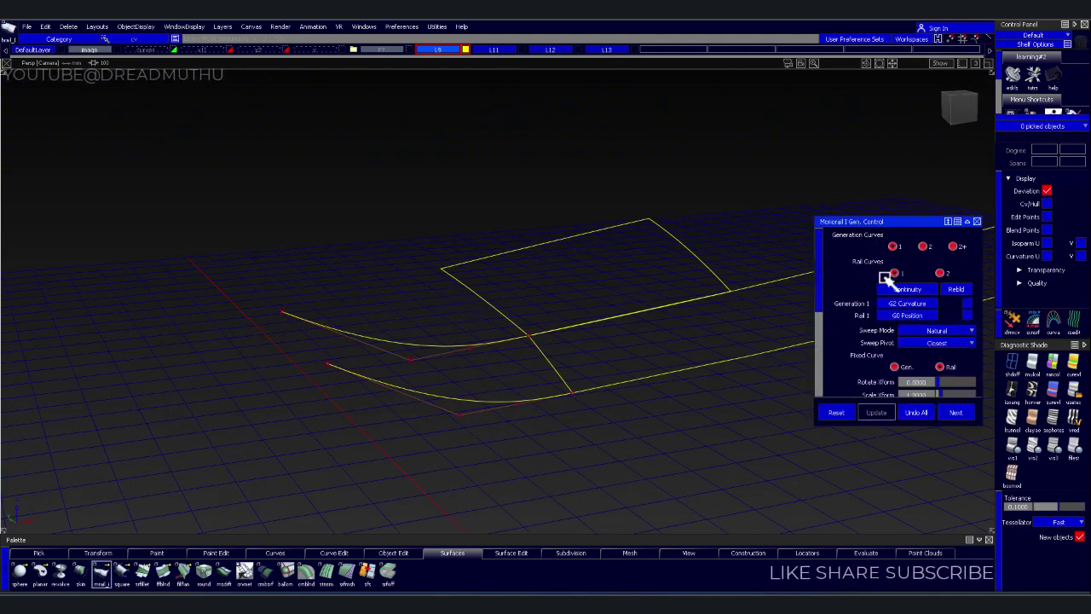
left_click(495, 347)
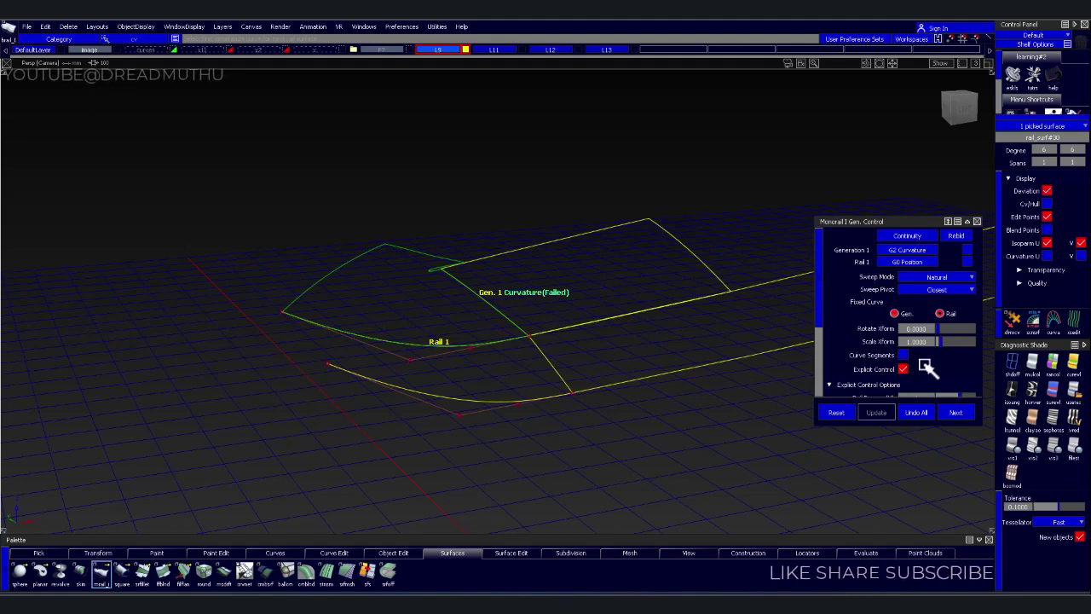
scroll(925, 367, "down", 2)
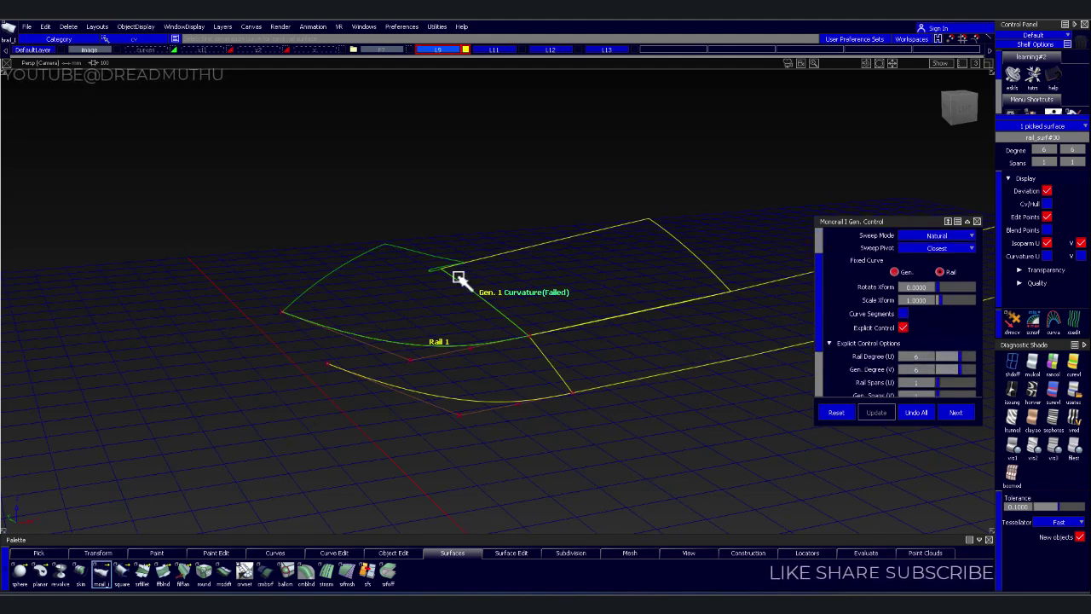
left_click(916, 412)
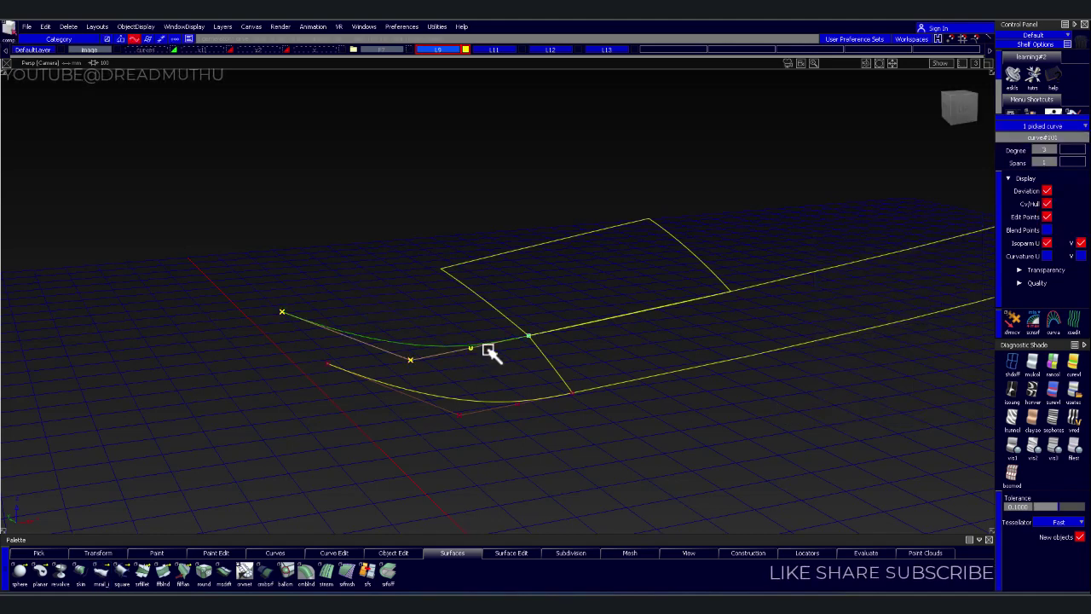
Place a third curve above the others and align it to its neighbour
left_click(454, 266)
left_click(427, 329)
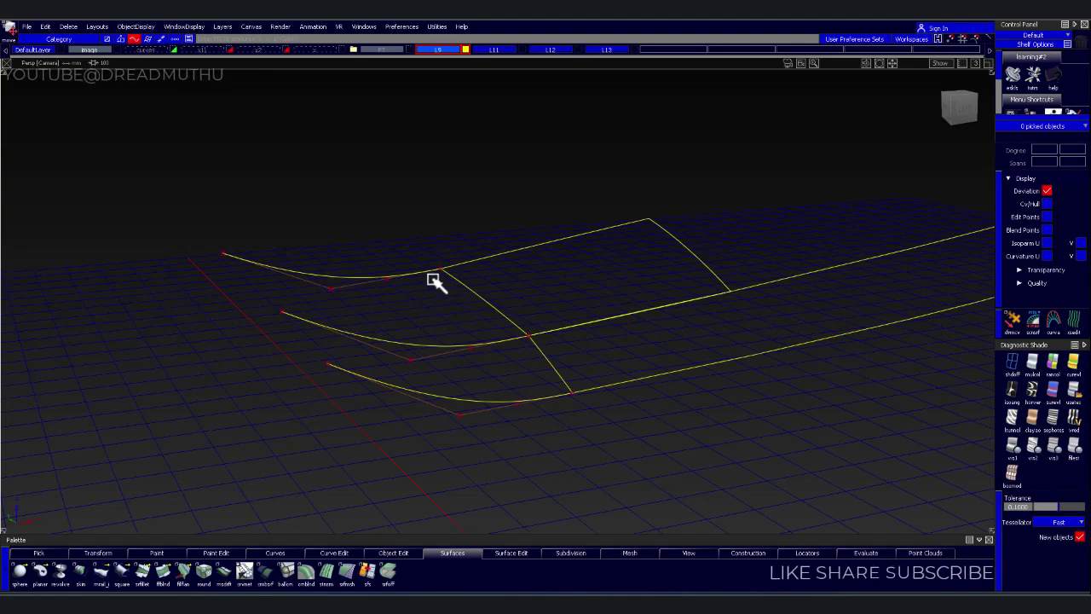
left_click(439, 271)
left_click(457, 253)
mouse_move(495, 360)
left_mouse_down("alt+shift")
mouse_move(464, 358)
mouse_move(397, 384)
mouse_move(612, 324)
mouse_move(911, 361)
mouse_move(585, 383)
mouse_move(433, 370)
left_mouse_up("alt+shift")
mouse_move(335, 297)
left_mouse_down("alt+shift")
mouse_move(265, 356)
mouse_move(395, 375)
mouse_move(385, 324)
mouse_move(399, 295)
left_mouse_up("alt+shift")
left_click(418, 301)
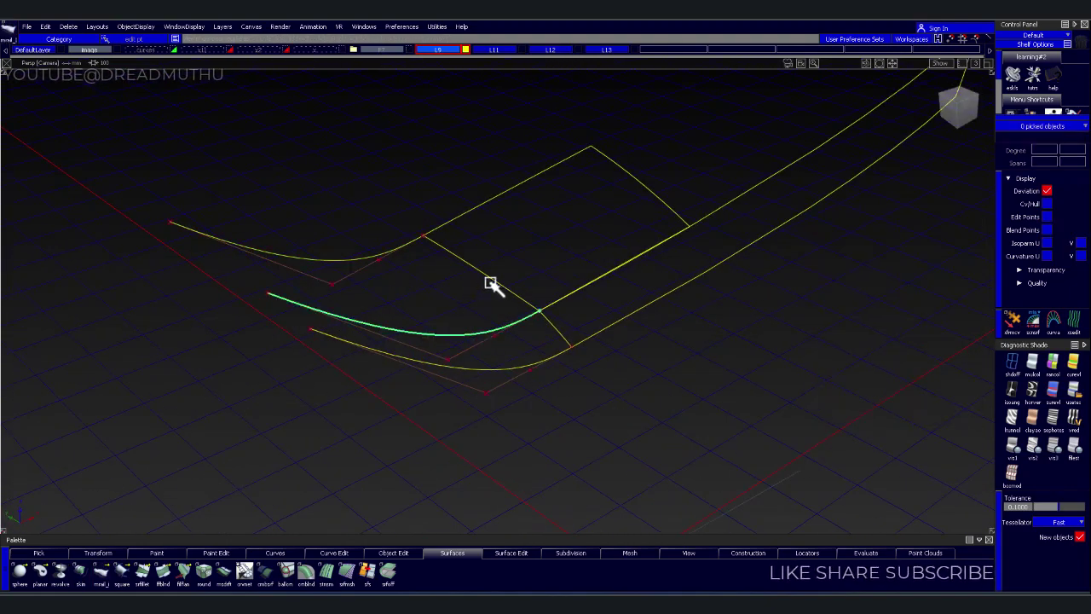
Build a birail from the short edge, lower and upper rails with G2 Curvature continuity
left_click(485, 282)
left_click(940, 273)
left_click(505, 288)
left_click(435, 331)
left_click(392, 239)
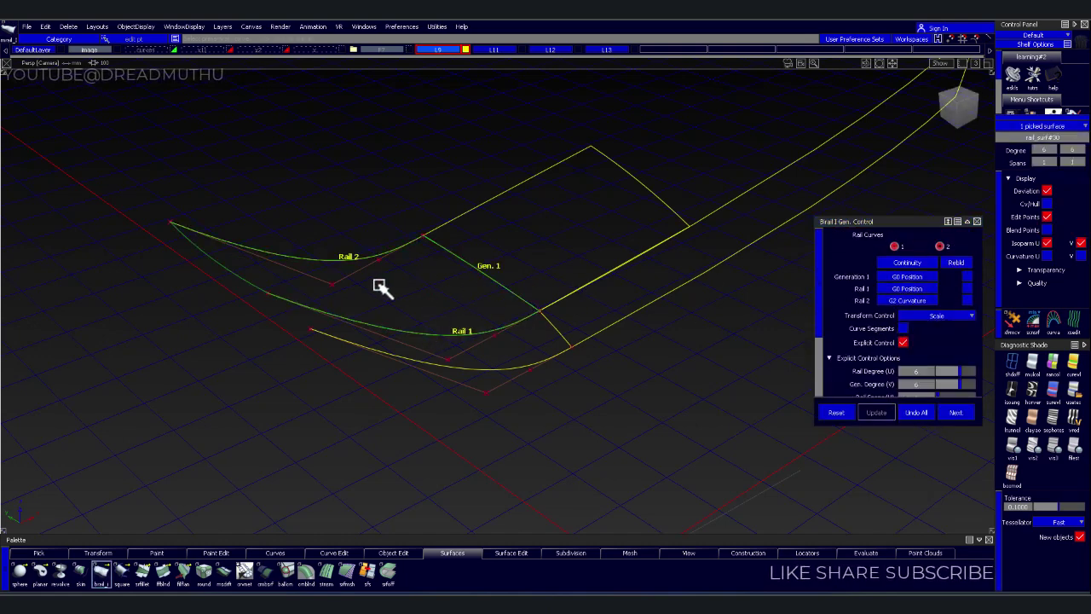
left_click(930, 287)
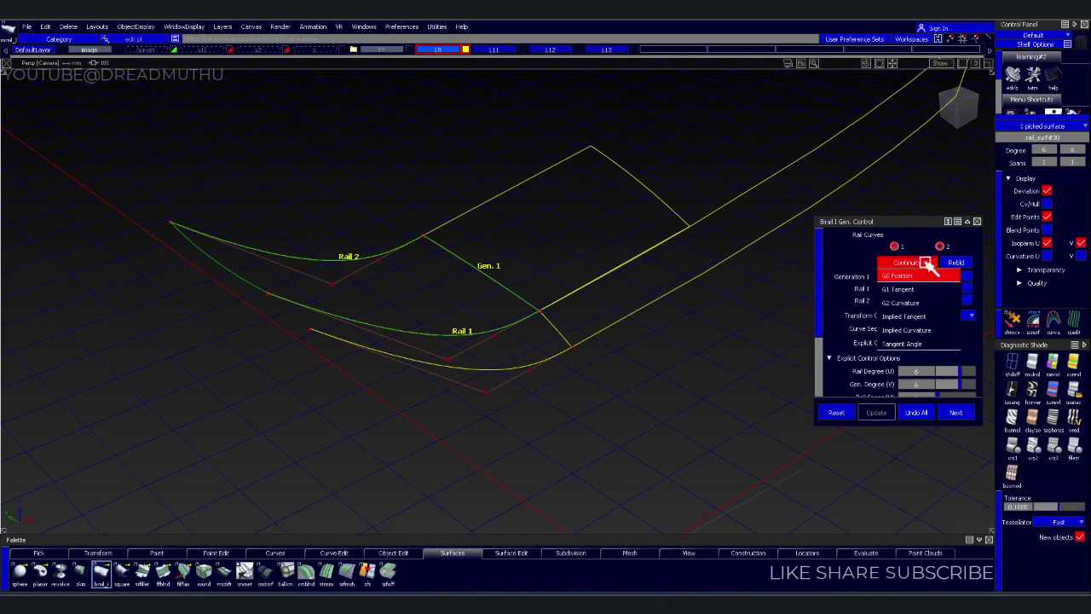
left_click(928, 280)
left_click(933, 287)
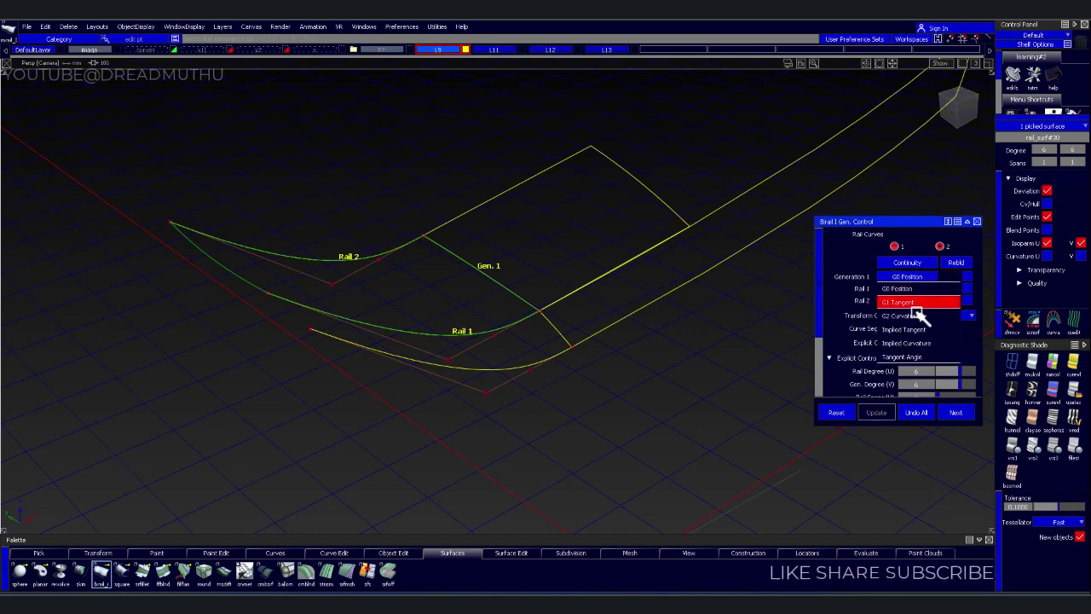
left_click(915, 309)
left_click(646, 395)
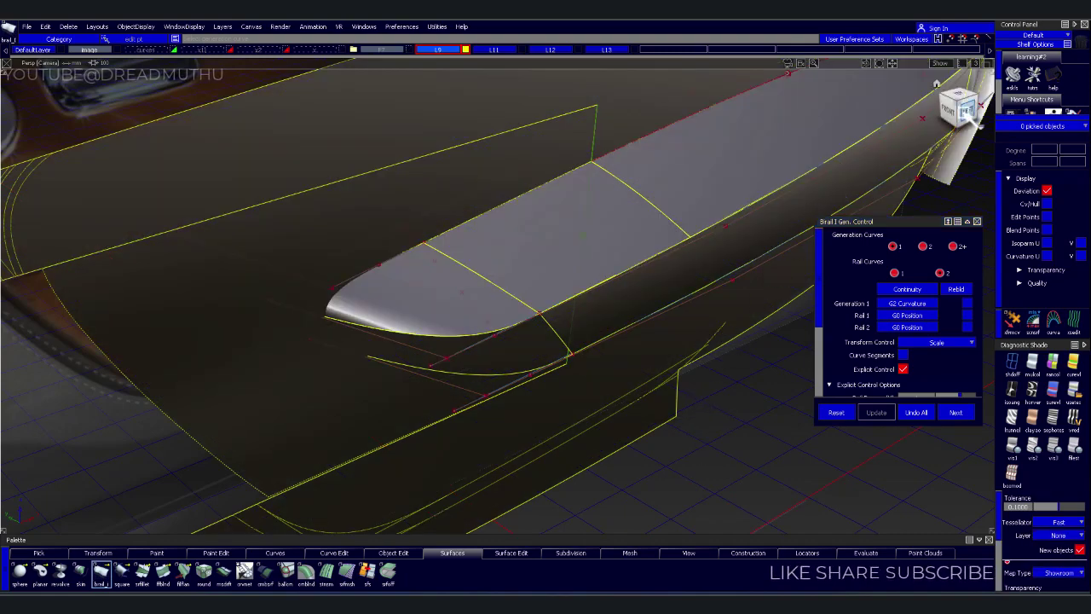
Turn shading off in the Left view and close the birail controls
left_click(970, 108)
mouse_move(573, 271)
left_mouse_down("alt+shift")
mouse_move(551, 304)
mouse_move(438, 336)
left_mouse_up("alt+shift")
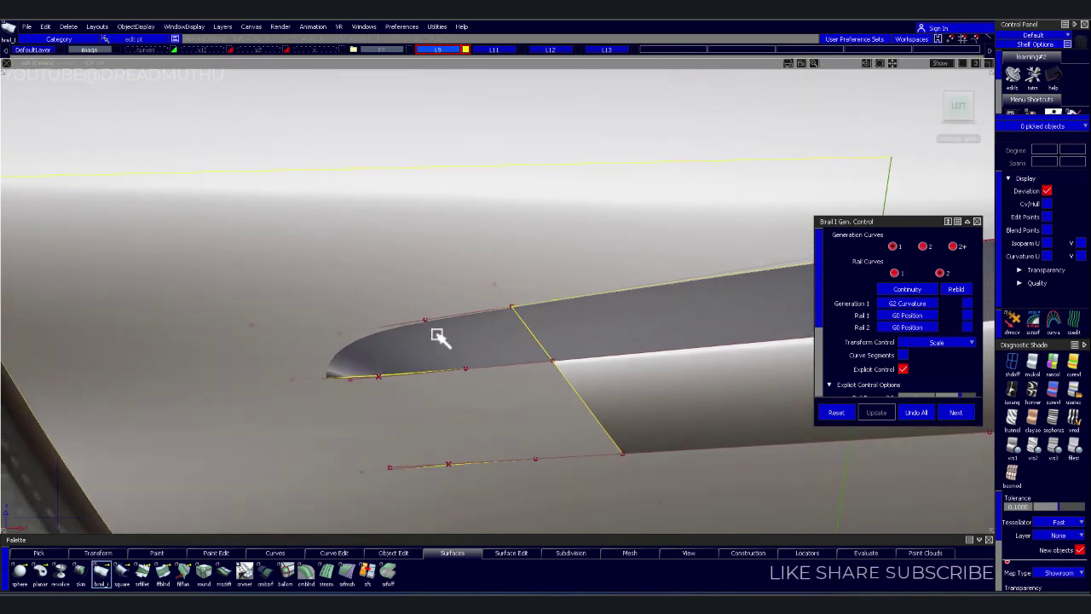
left_click(1014, 367)
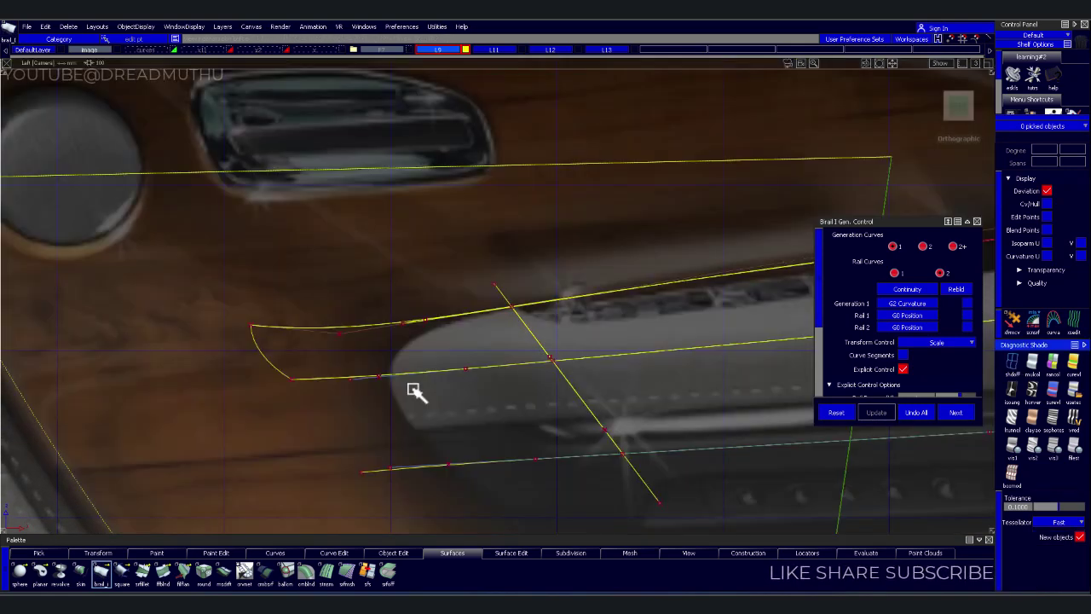
scroll(414, 391, "up", 3)
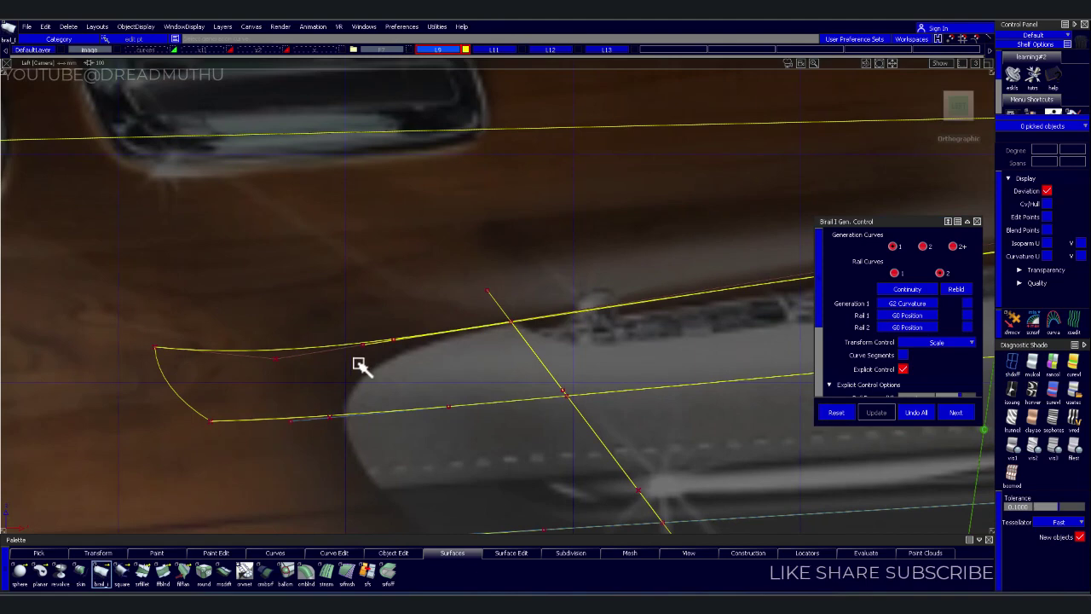
left_click(359, 364)
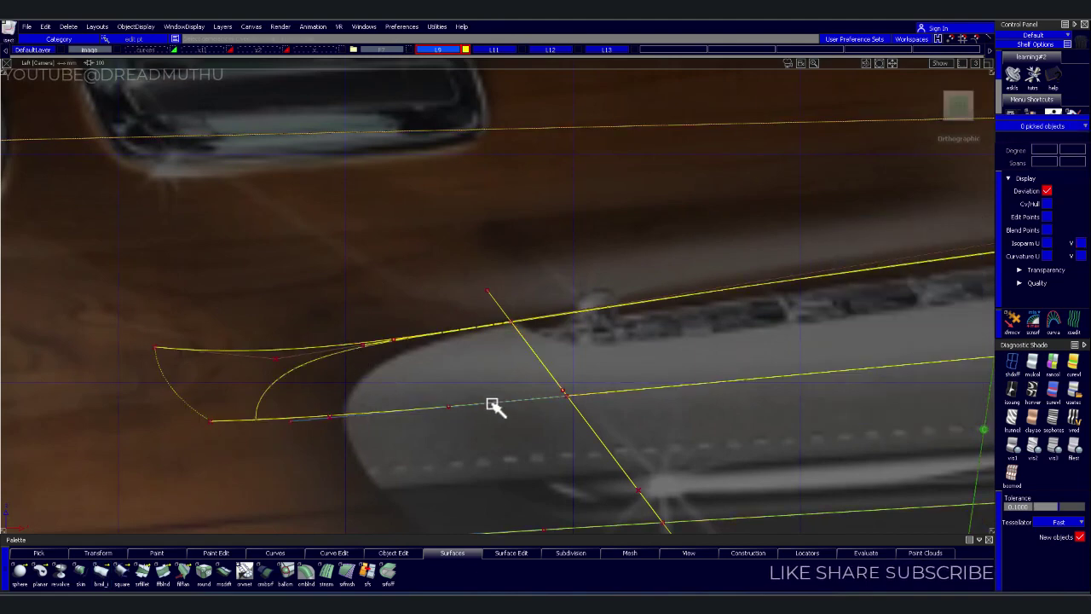
Orbit between side and perspective views to check the armrest end curves
scroll(495, 390, "down", 2)
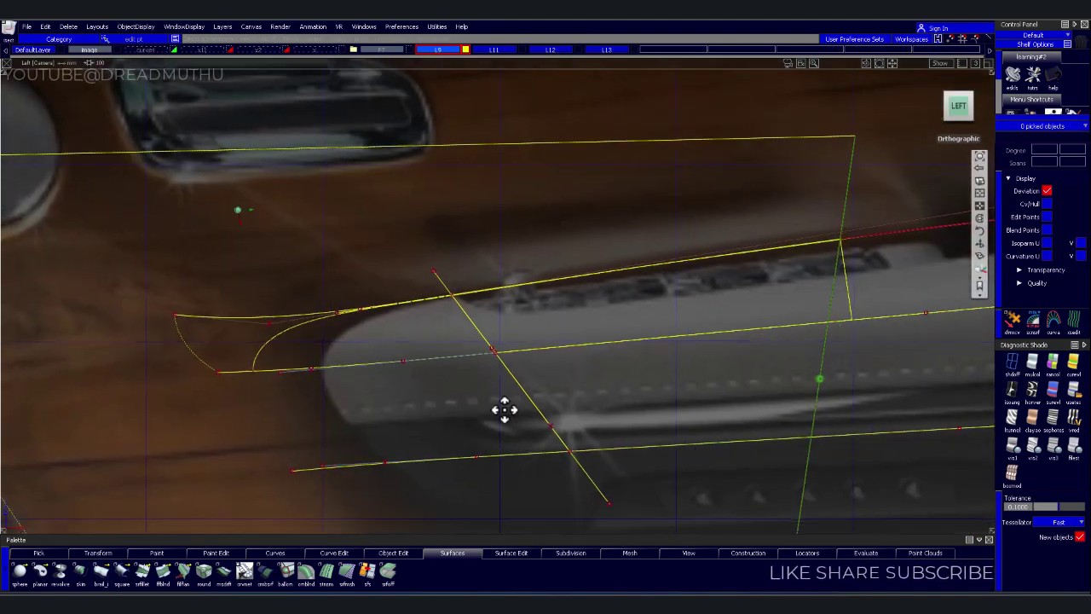
scroll(566, 317, "down", 2)
mouse_move(565, 303)
left_mouse_down("alt+shift")
mouse_move(499, 316)
mouse_move(600, 419)
left_mouse_up("alt+shift")
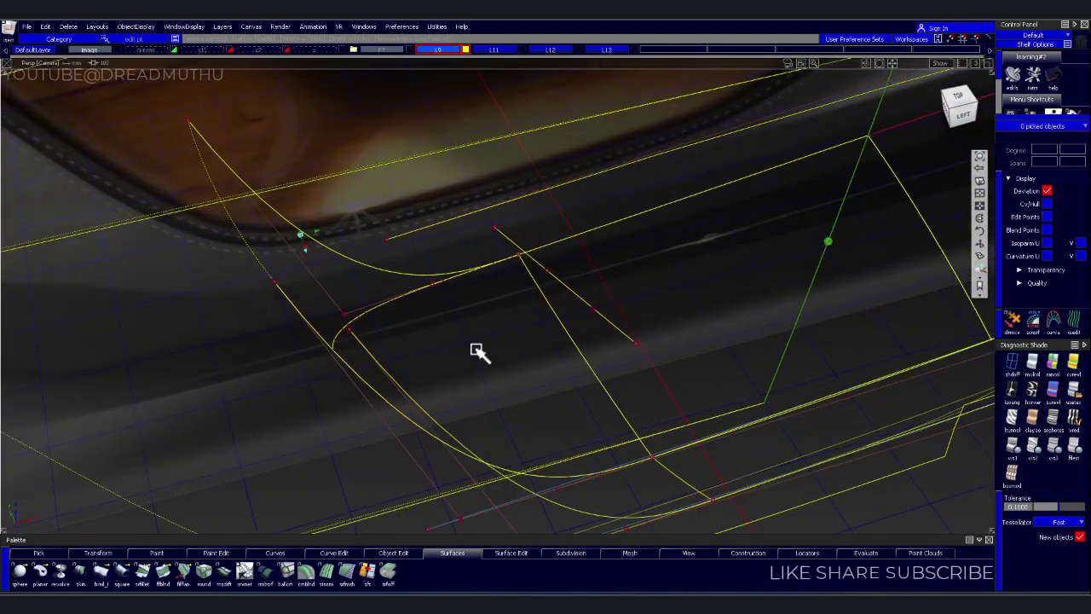
mouse_move(476, 350)
left_mouse_down("alt+shift")
mouse_move(534, 282)
mouse_move(517, 259)
mouse_move(443, 249)
mouse_move(539, 258)
left_mouse_up("alt+shift")
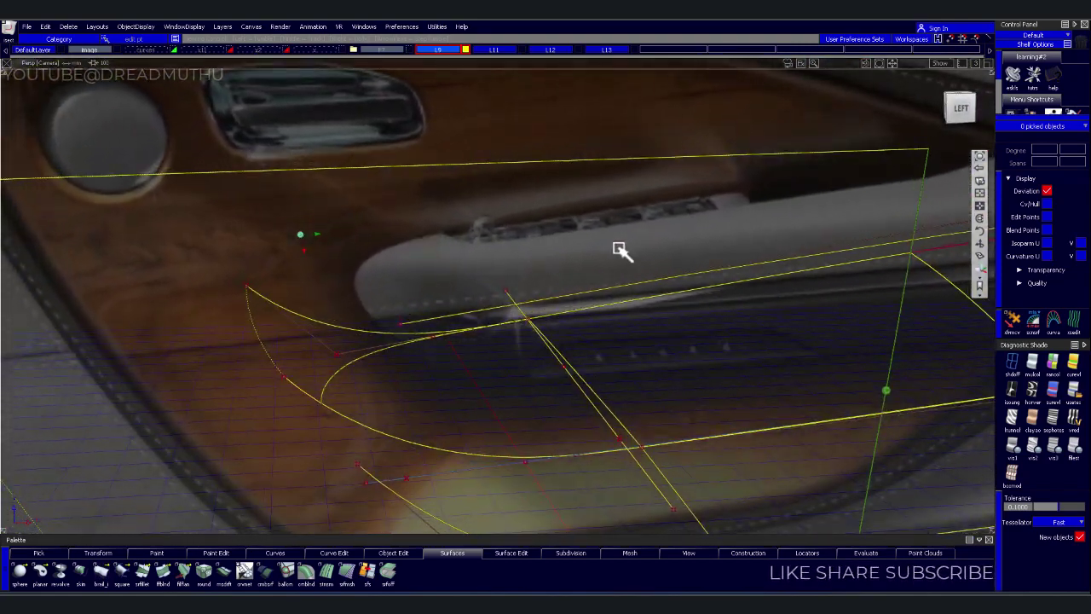
left_click(961, 111)
mouse_move(575, 332)
left_mouse_down("alt+shift")
mouse_move(443, 431)
mouse_move(517, 511)
mouse_move(482, 434)
mouse_move(331, 407)
mouse_move(327, 428)
left_mouse_up("alt+shift")
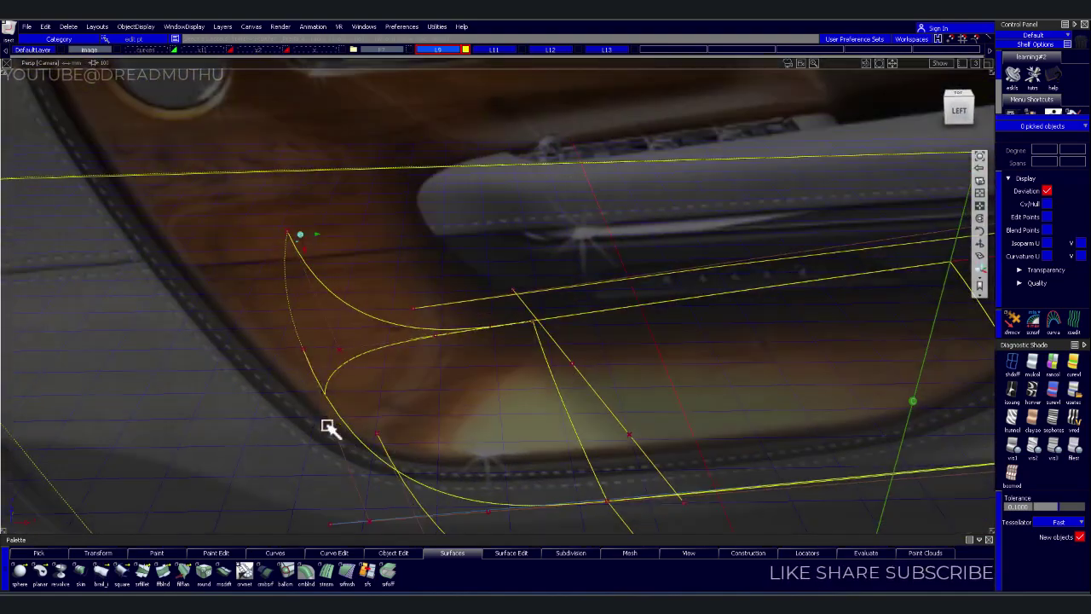
Align one end of the front arc to the lower armrest curve, sliding the contact point along it
left_click(355, 483)
left_click(958, 102)
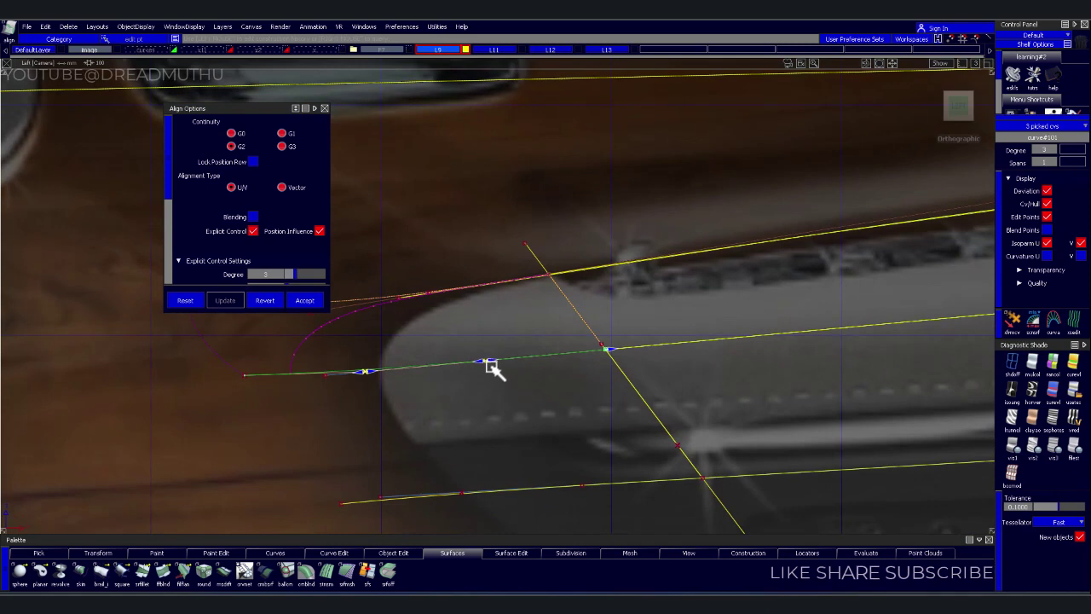
left_click_drag(488, 364, 512, 362)
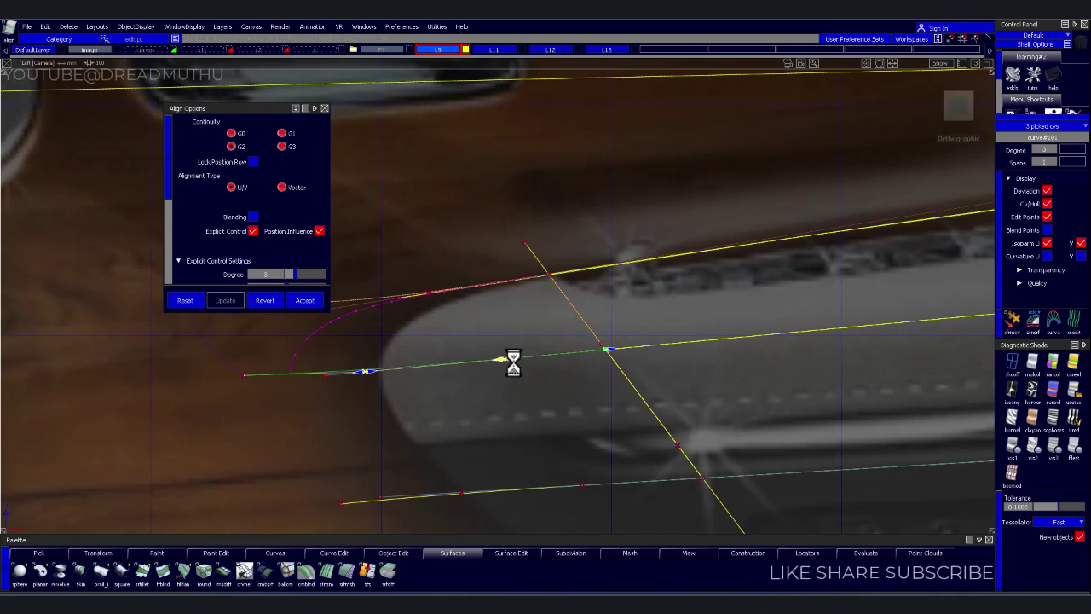
left_click_drag(365, 373, 465, 363)
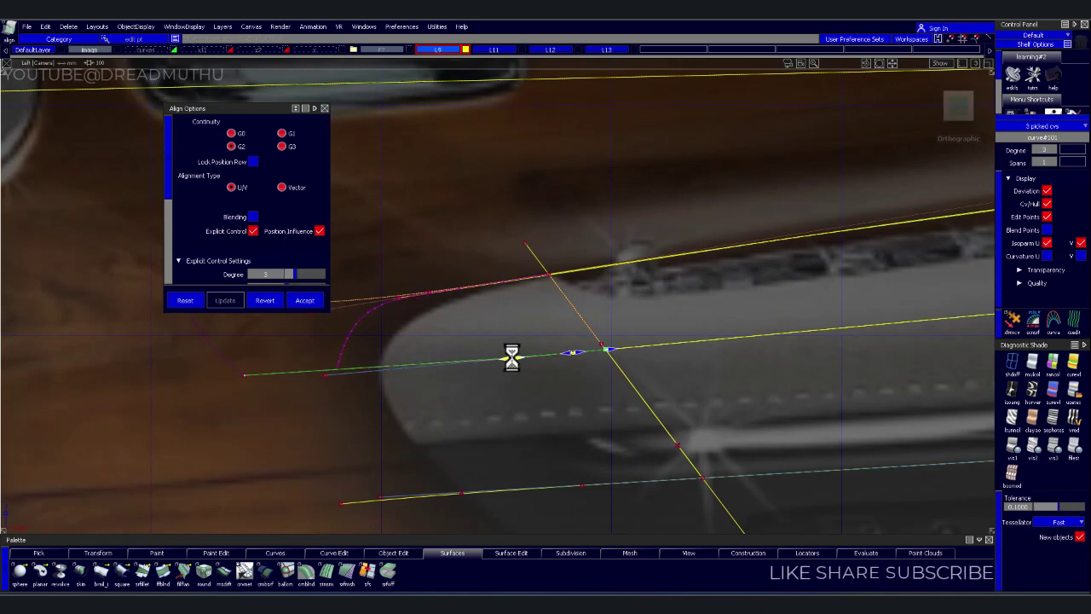
Align the arc's other end to the upper armrest curve and slide its contact point along
mouse_move(503, 360)
left_mouse_down("alt+shift")
mouse_move(550, 322)
mouse_move(602, 372)
mouse_move(585, 316)
mouse_move(641, 321)
left_mouse_up("alt+shift")
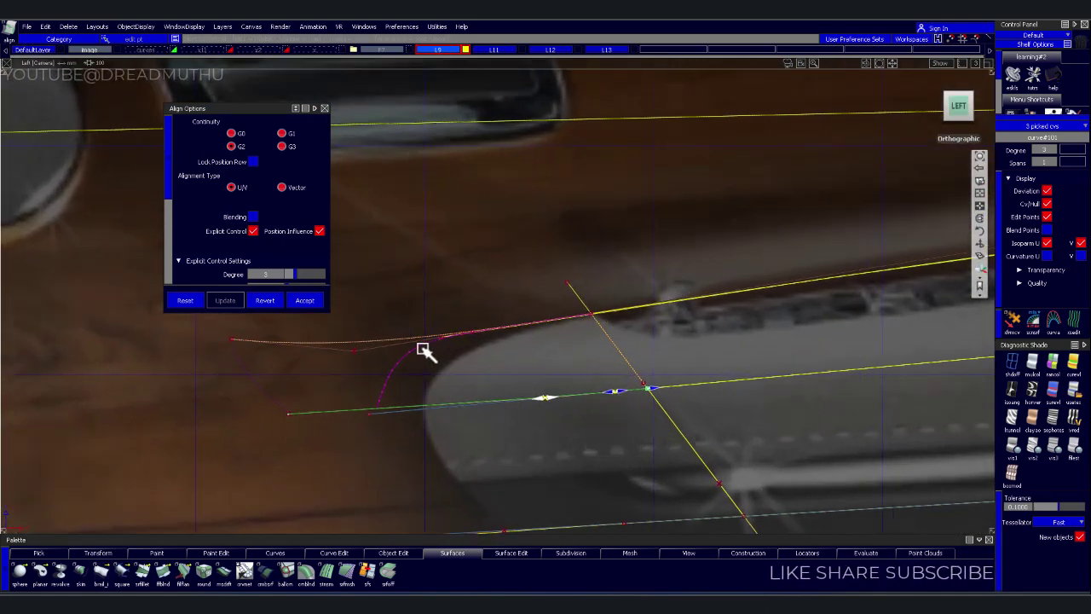
left_click(381, 351)
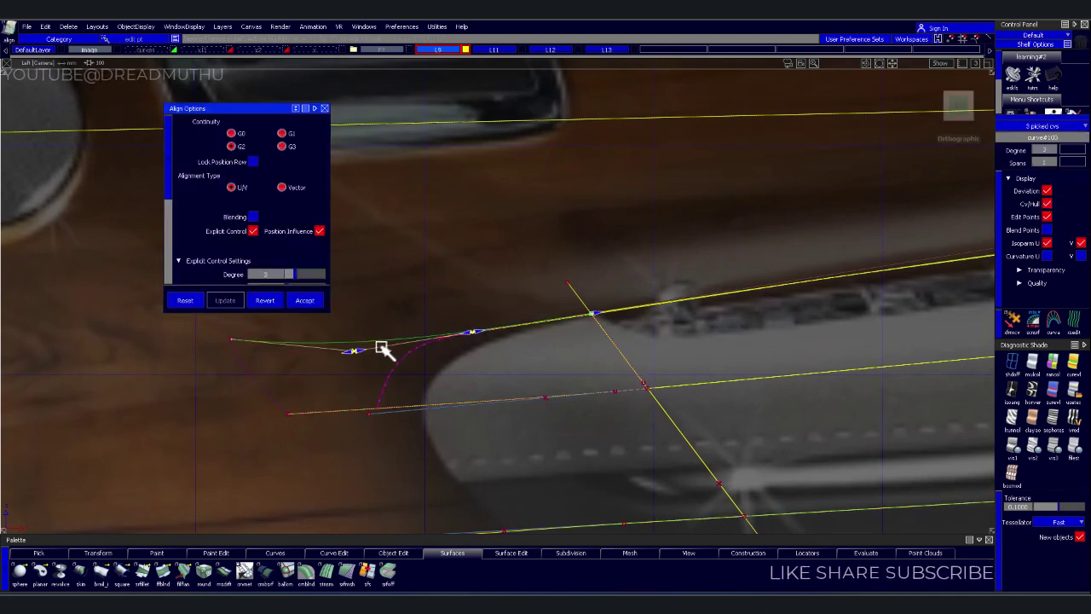
left_click_drag(476, 334, 563, 322)
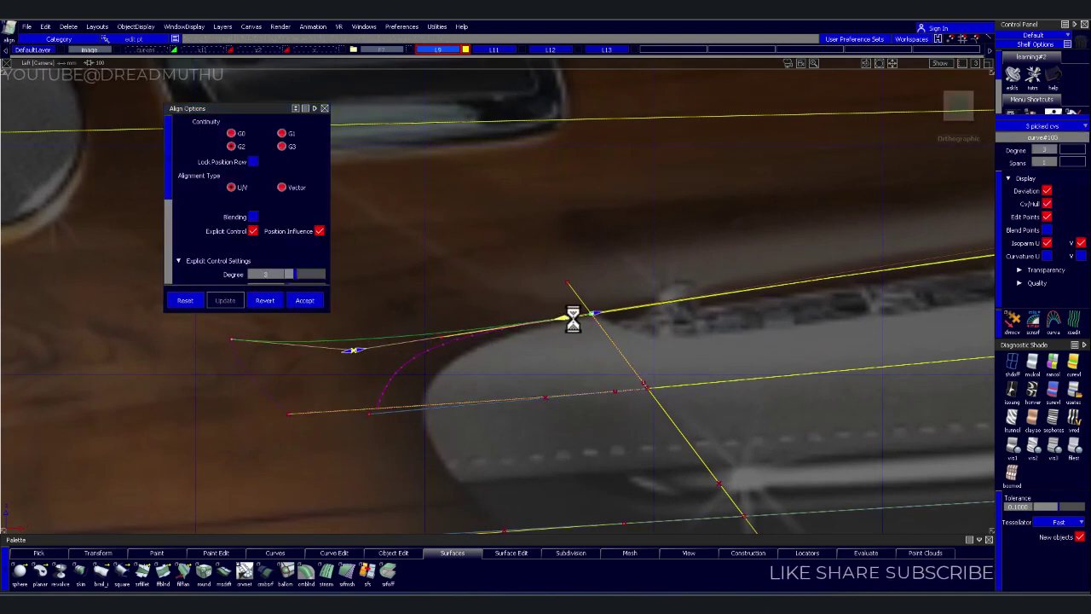
left_click_drag(361, 354, 497, 327)
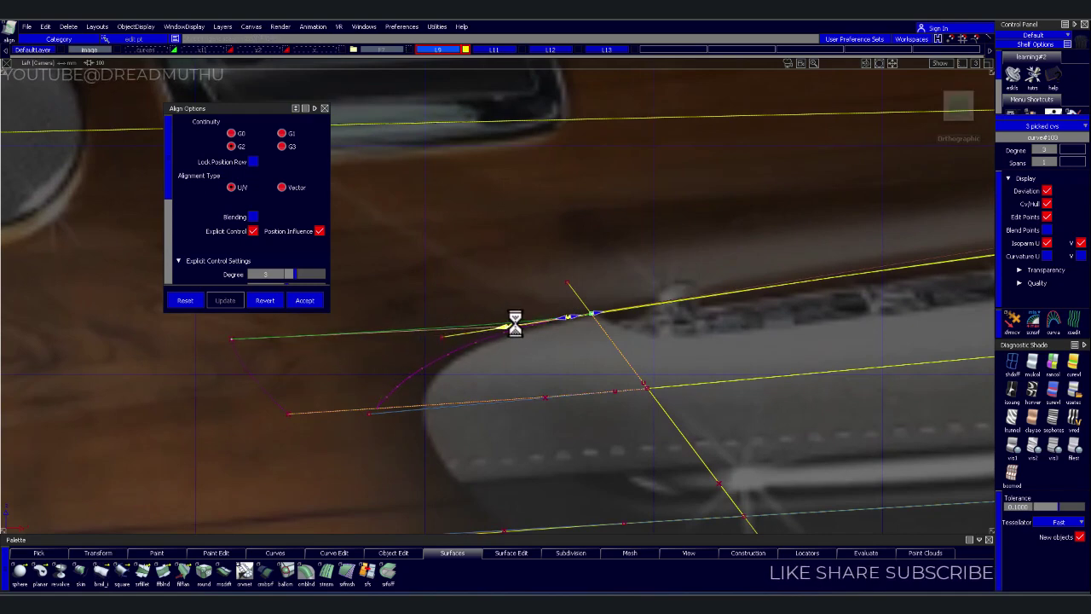
Begin aligning the short armrest-end curve's end onto its neighbouring curve in the Left view
left_click_drag(577, 387, 349, 372, "alt+shift")
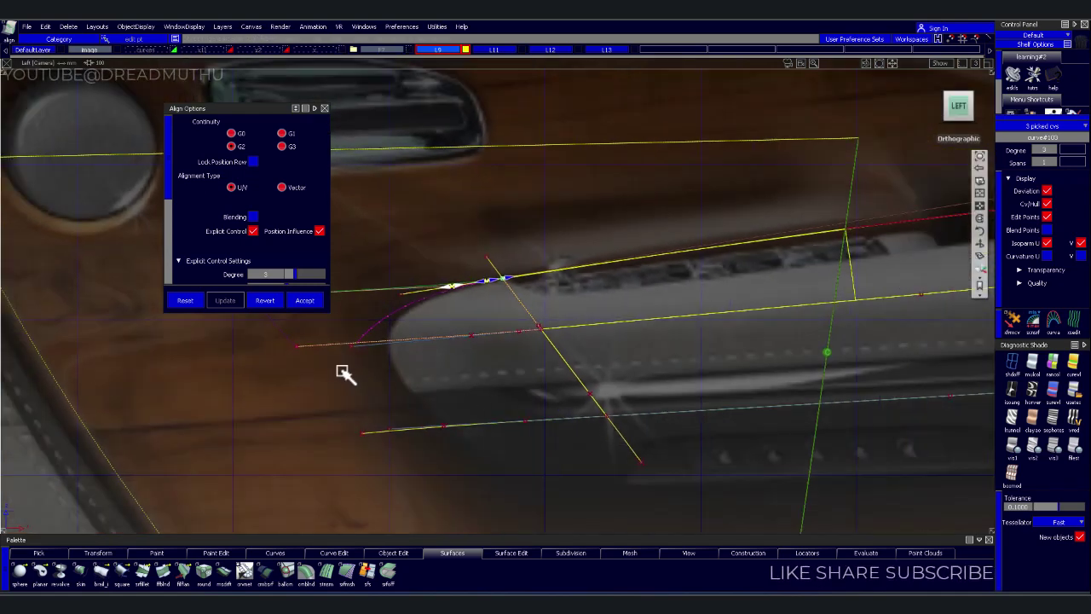
mouse_move(359, 428)
left_mouse_down("alt+shift")
mouse_move(418, 370)
mouse_move(449, 390)
left_mouse_up("alt+shift")
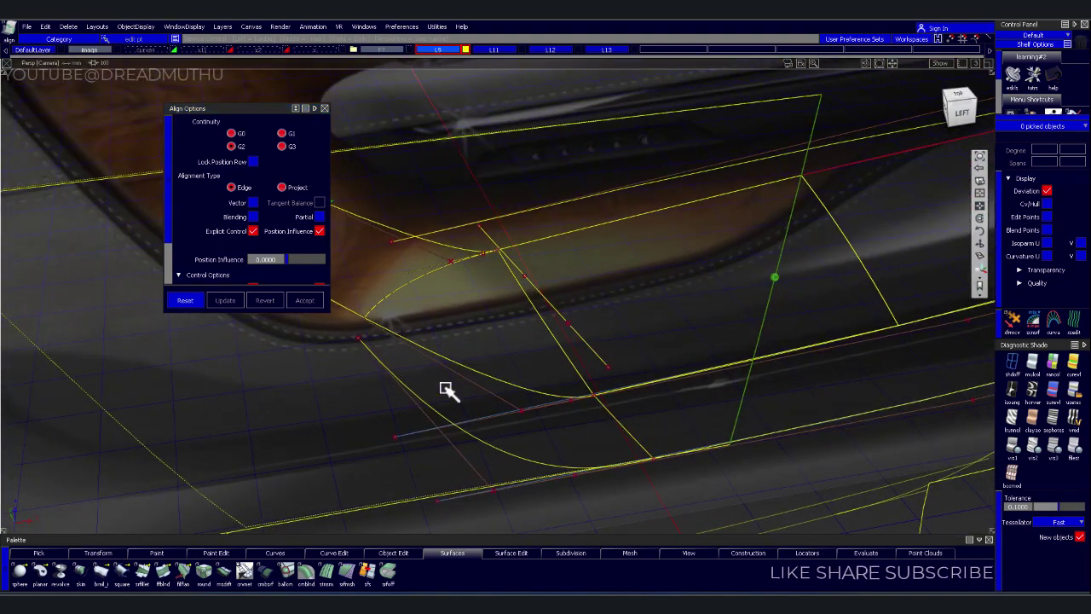
left_click(508, 404)
left_click(549, 463)
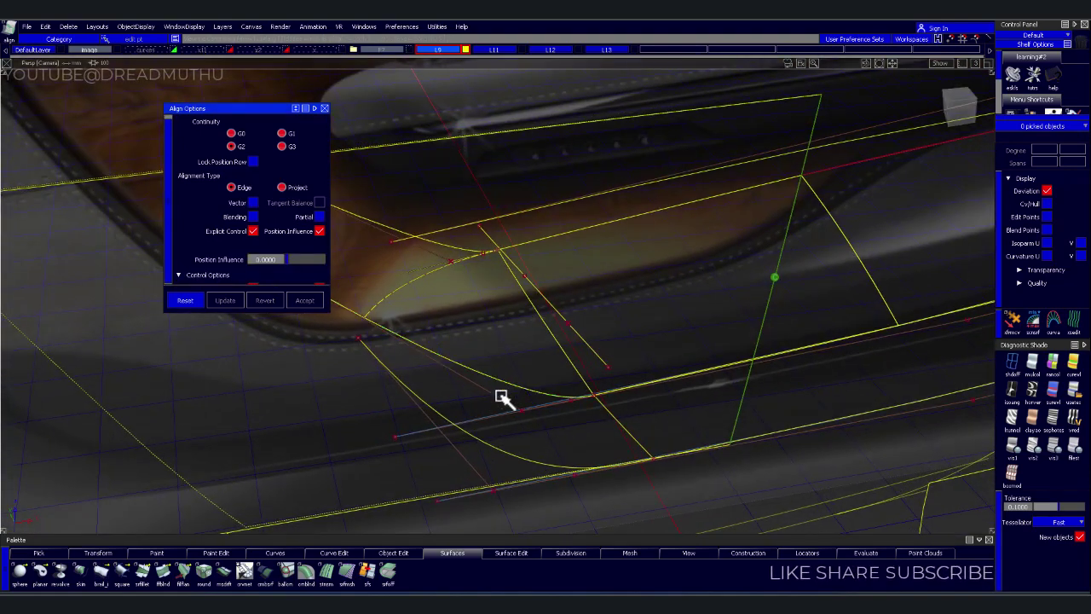
left_click(508, 402)
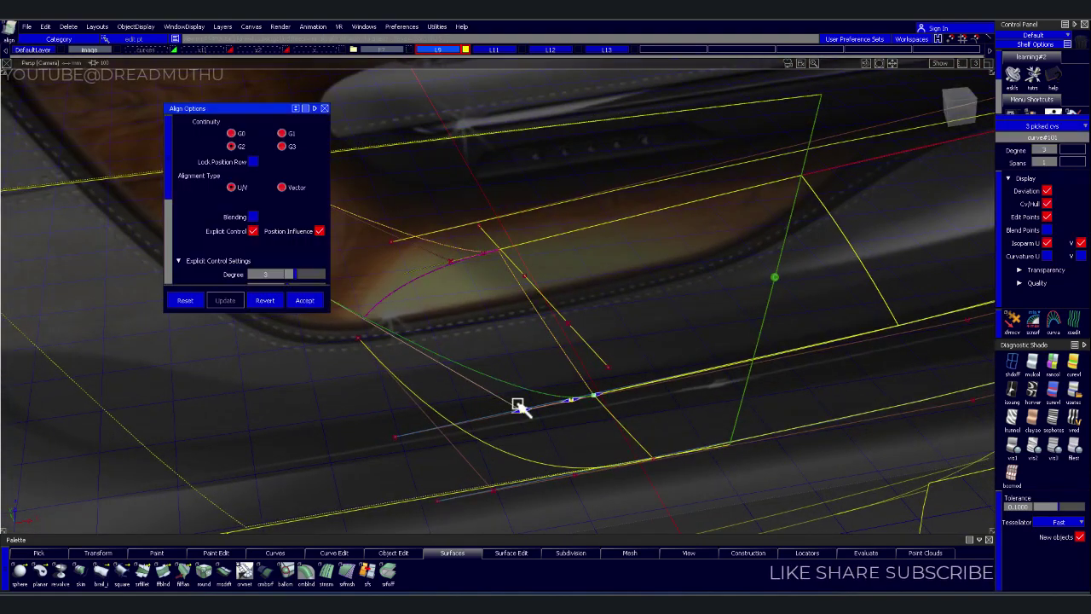
left_click(961, 111)
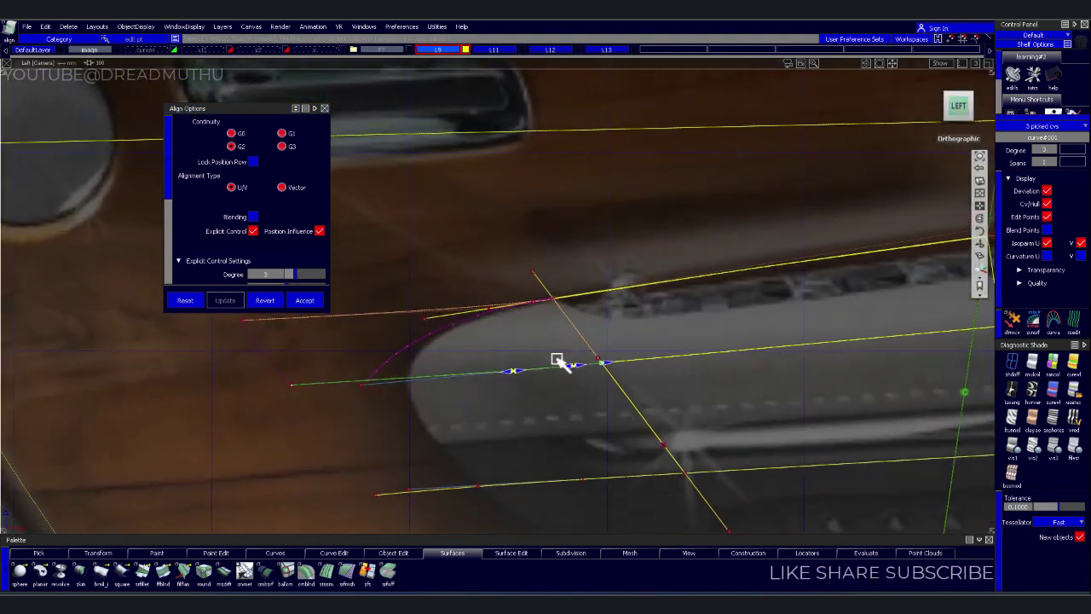
left_click(516, 373)
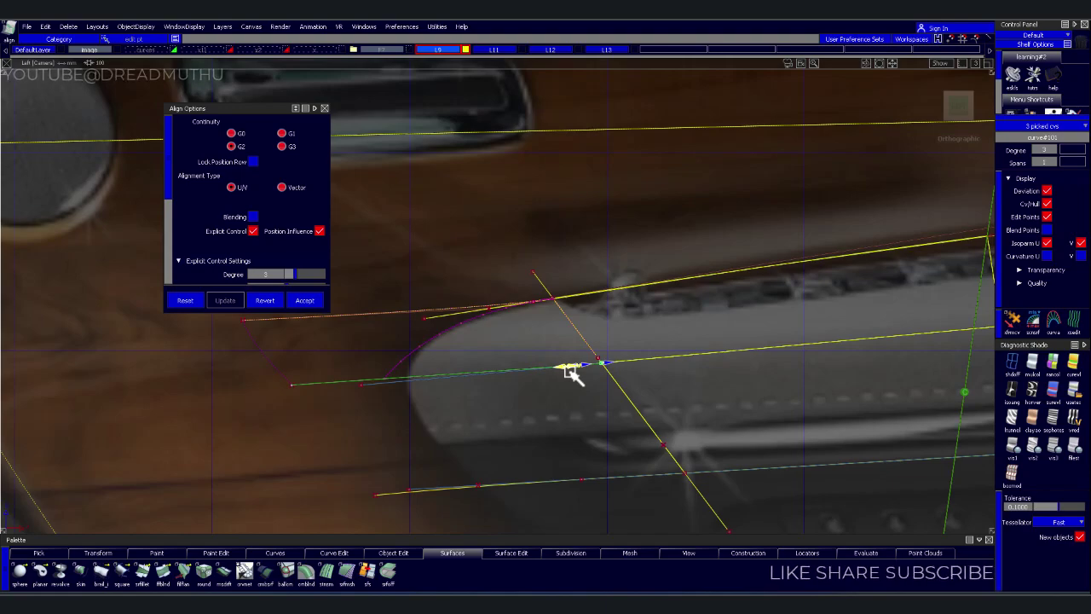
Align the front corner curve's end to the long top edge curve with G2, sliding its tangent along the edge
mouse_move(588, 302)
left_mouse_down("alt+shift")
mouse_move(560, 304)
mouse_move(590, 425)
mouse_move(545, 437)
left_mouse_up("alt+shift")
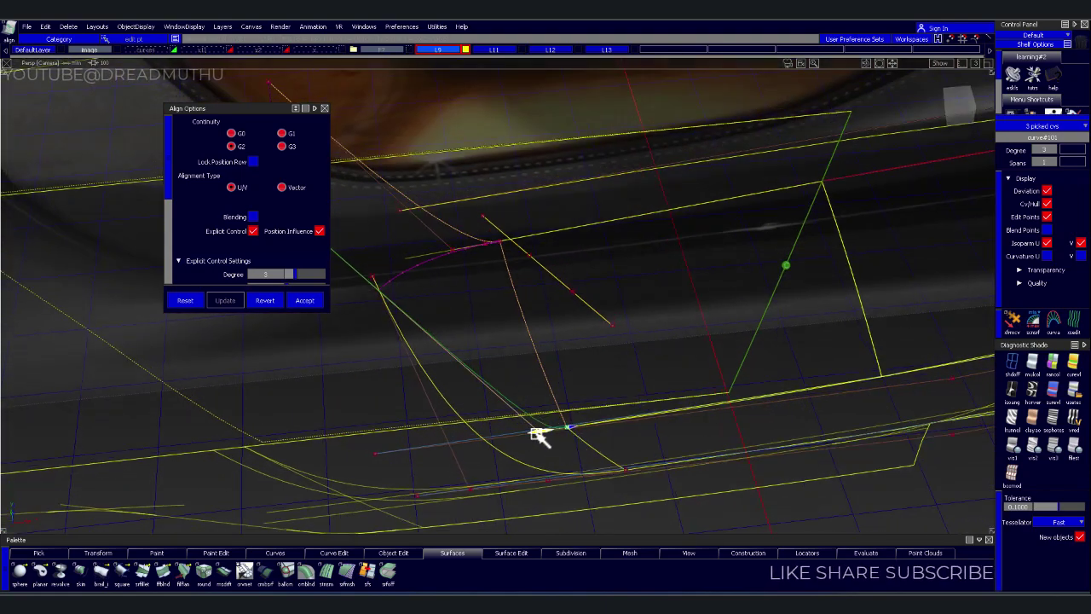
mouse_move(536, 432)
left_mouse_down("alt+shift")
mouse_move(608, 383)
mouse_move(565, 372)
mouse_move(514, 310)
mouse_move(518, 281)
mouse_move(540, 258)
mouse_move(563, 244)
mouse_move(570, 256)
mouse_move(553, 299)
mouse_move(909, 123)
left_mouse_up("alt+shift")
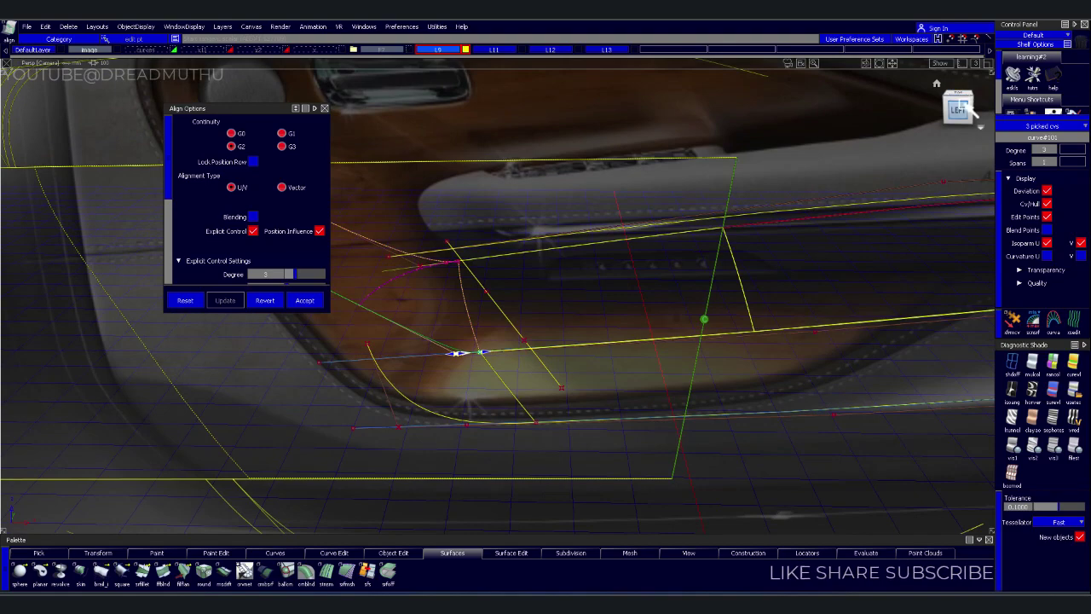
left_click(959, 107)
mouse_move(768, 282)
right_mouse_down("alt+shift")
mouse_move(731, 297)
mouse_move(746, 307)
right_mouse_up("alt+shift")
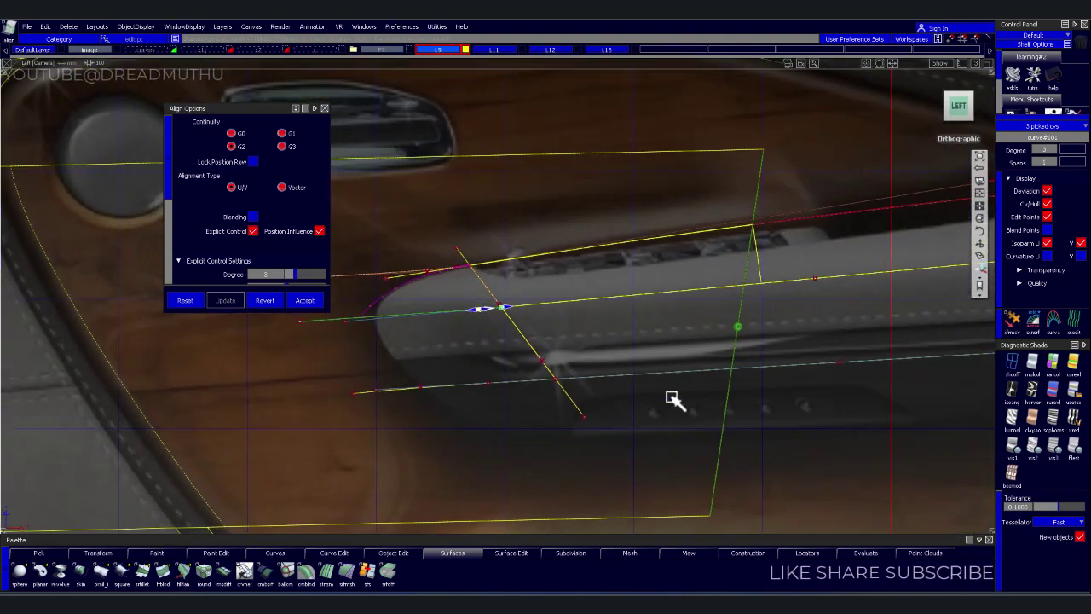
mouse_move(664, 324)
left_mouse_down("alt+shift")
mouse_move(517, 341)
mouse_move(587, 455)
mouse_move(609, 469)
mouse_move(609, 501)
mouse_move(592, 507)
mouse_move(548, 385)
mouse_move(511, 349)
mouse_move(501, 358)
mouse_move(504, 370)
mouse_move(531, 375)
mouse_move(536, 321)
mouse_move(599, 383)
left_mouse_up("alt+shift")
mouse_move(600, 383)
right_mouse_down("alt+shift")
mouse_move(634, 407)
mouse_move(699, 417)
right_mouse_up("alt+shift")
mouse_move(699, 417)
middle_mouse_down("alt+shift")
mouse_move(457, 350)
mouse_move(484, 413)
middle_mouse_up("alt+shift")
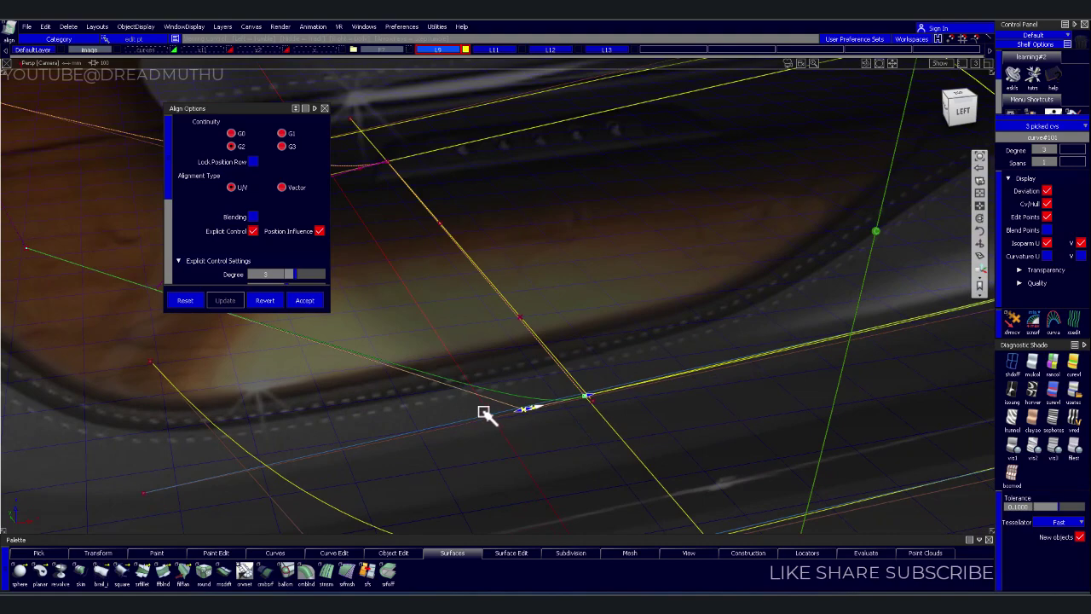
mouse_move(530, 414)
left_mouse_down()
mouse_move(506, 418)
mouse_move(565, 422)
left_mouse_up()
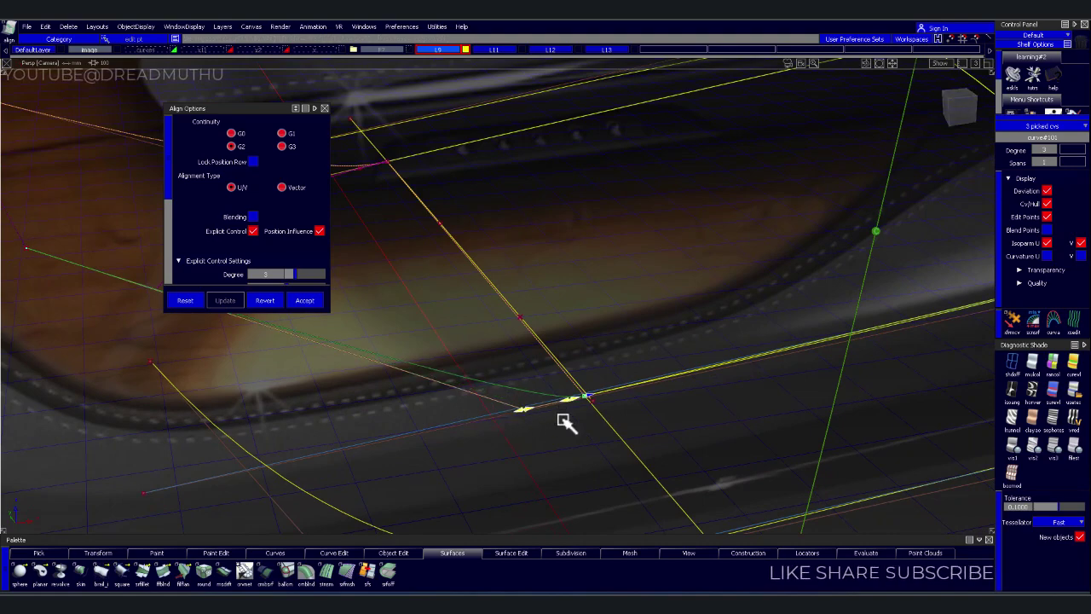
left_click(651, 476)
mouse_move(653, 341)
left_mouse_down("alt+shift")
mouse_move(794, 376)
mouse_move(523, 383)
mouse_move(504, 321)
mouse_move(530, 300)
left_mouse_up("alt+shift")
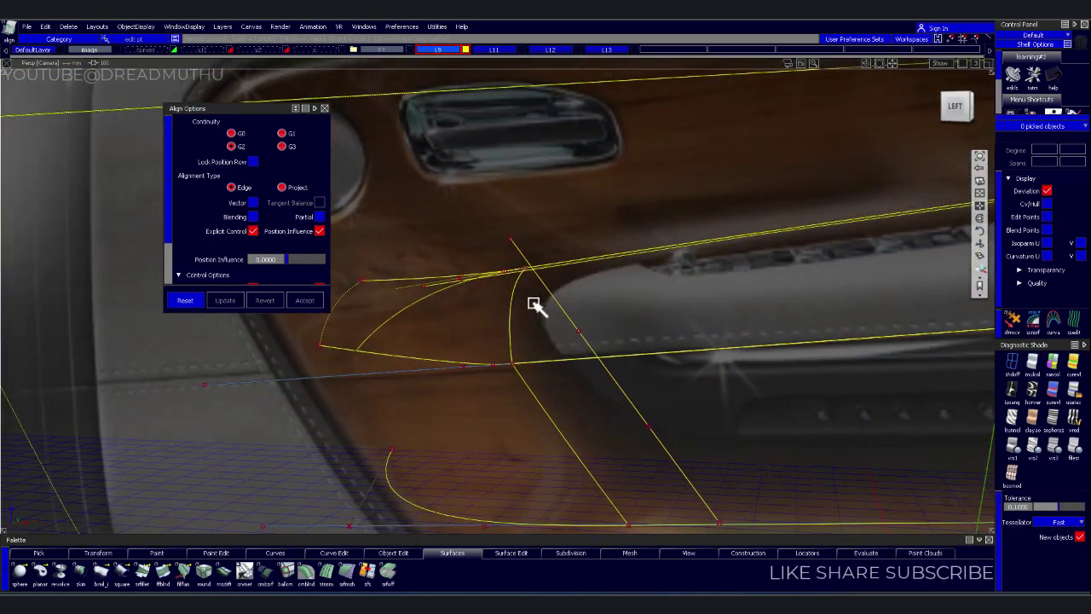
Delete the old lower corner curve
mouse_move(658, 323)
left_mouse_down("alt+shift")
mouse_move(518, 392)
mouse_move(704, 446)
mouse_move(533, 418)
left_mouse_up("alt+shift")
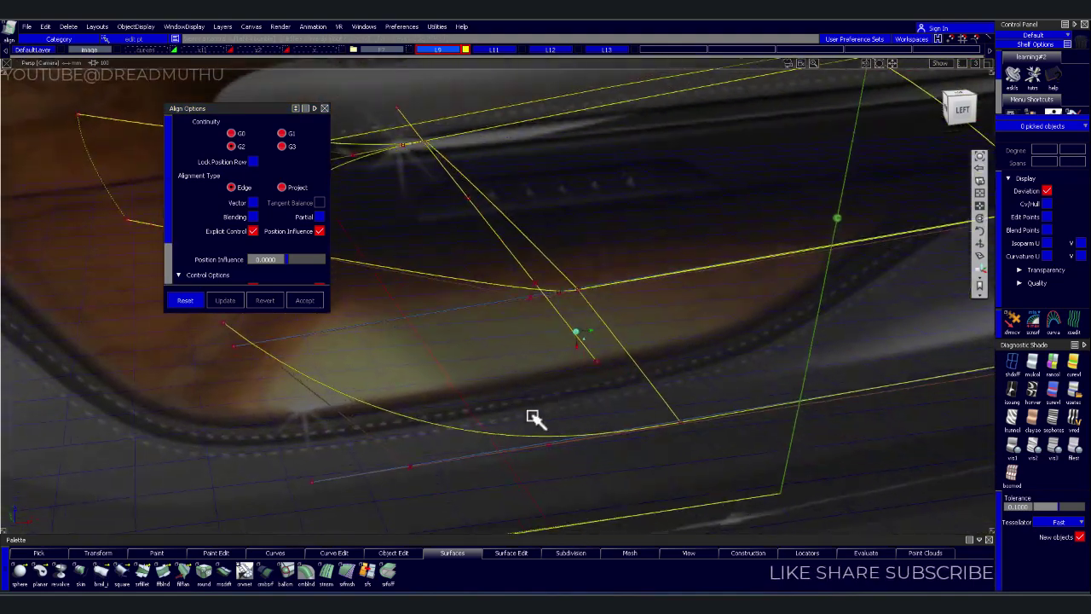
left_click_drag(512, 455, 392, 426, "ctrl+shift")
left_click(389, 412)
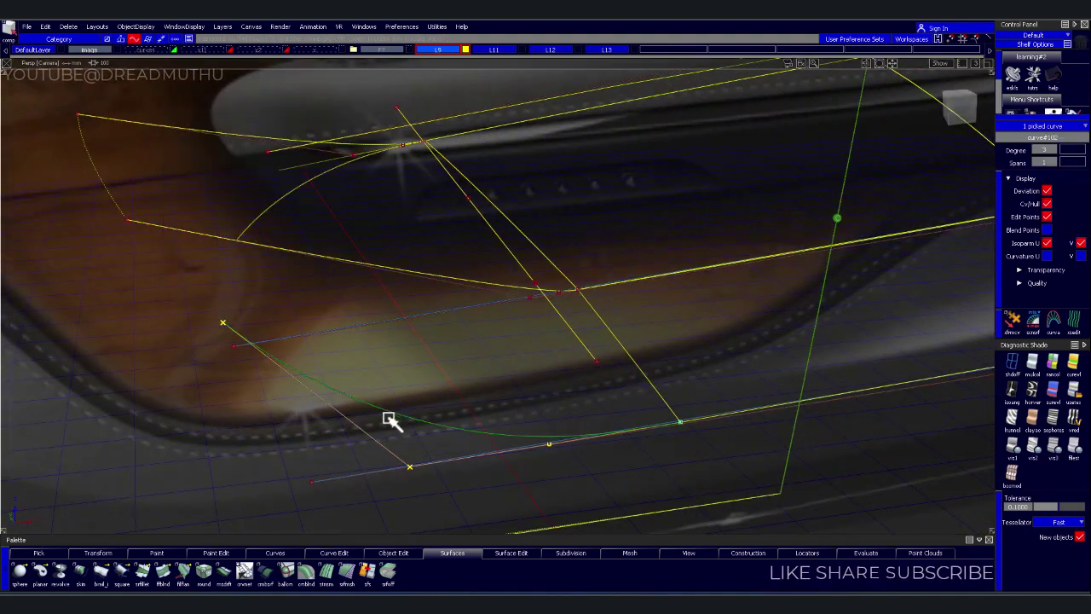
key("Delete")
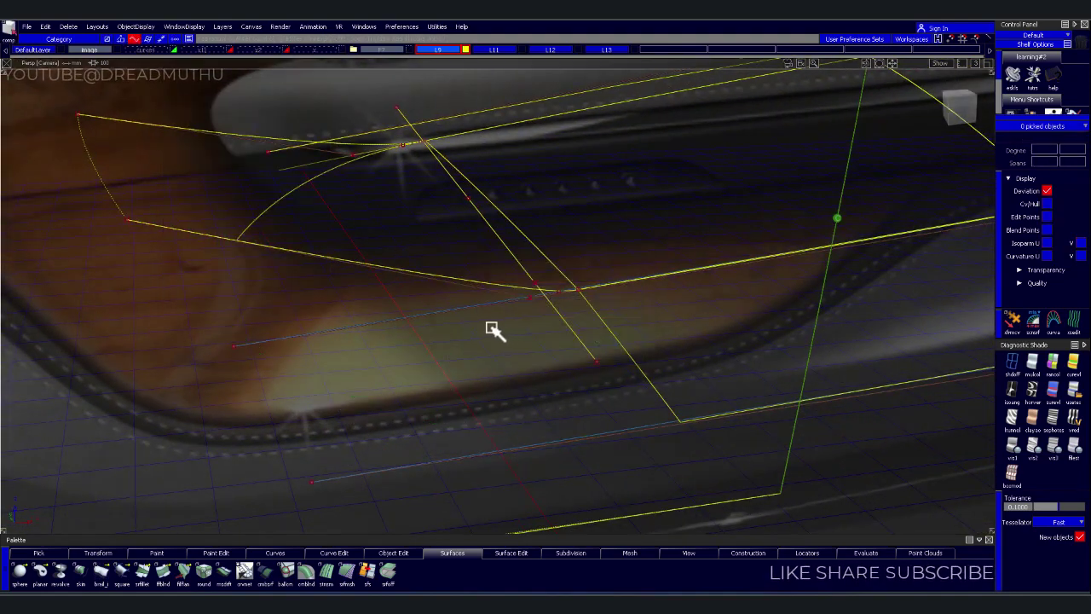
Create a new blend curve snapped and aligned to the lower armrest edge curve
left_click(479, 287)
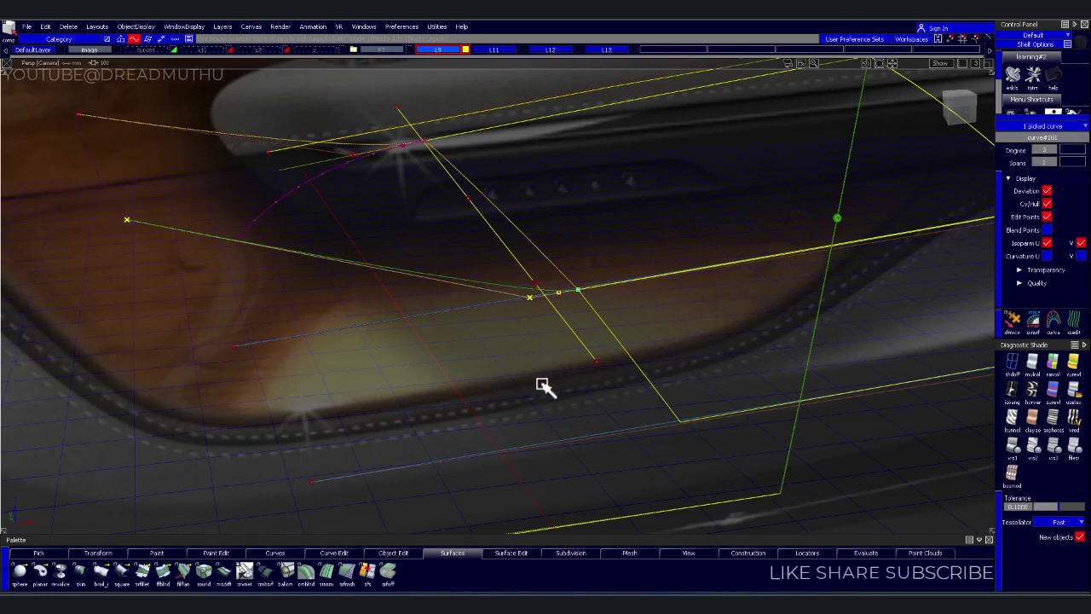
left_click(538, 388)
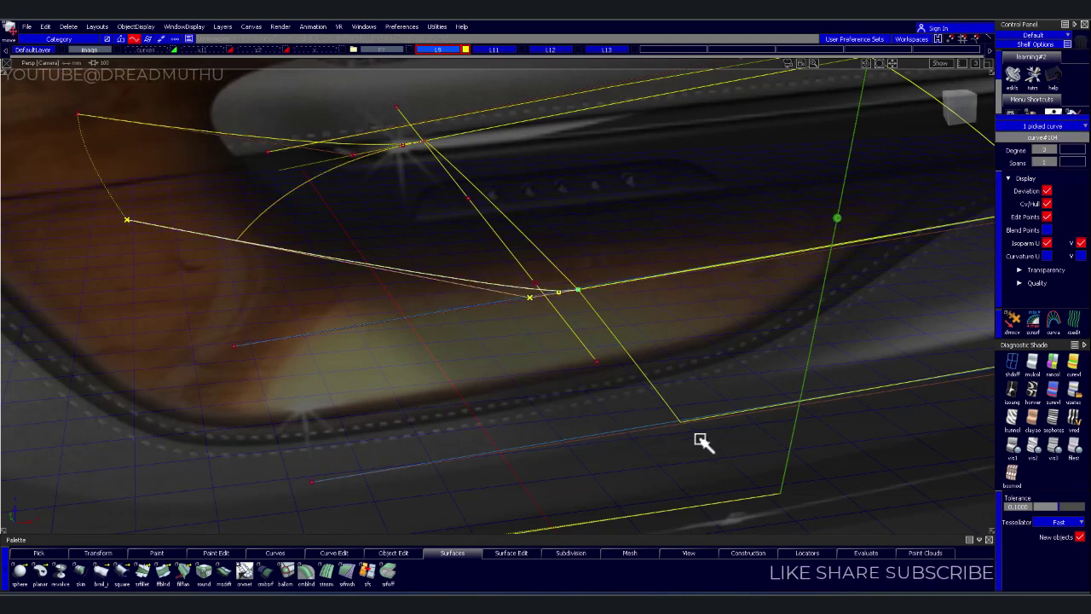
left_click_drag(664, 405, 682, 442)
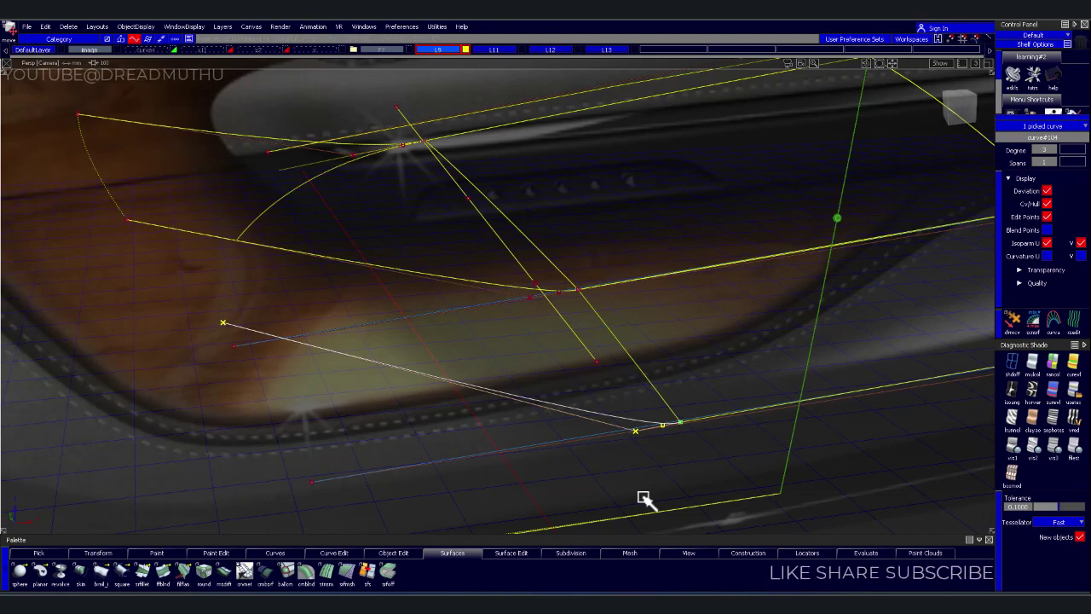
left_click(648, 427)
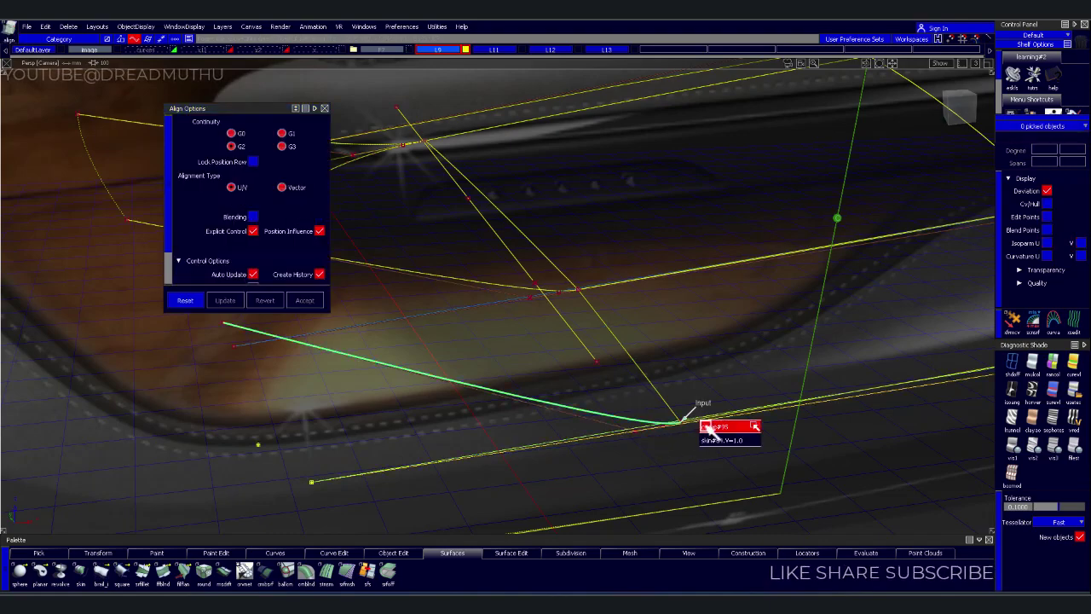
left_click(682, 417)
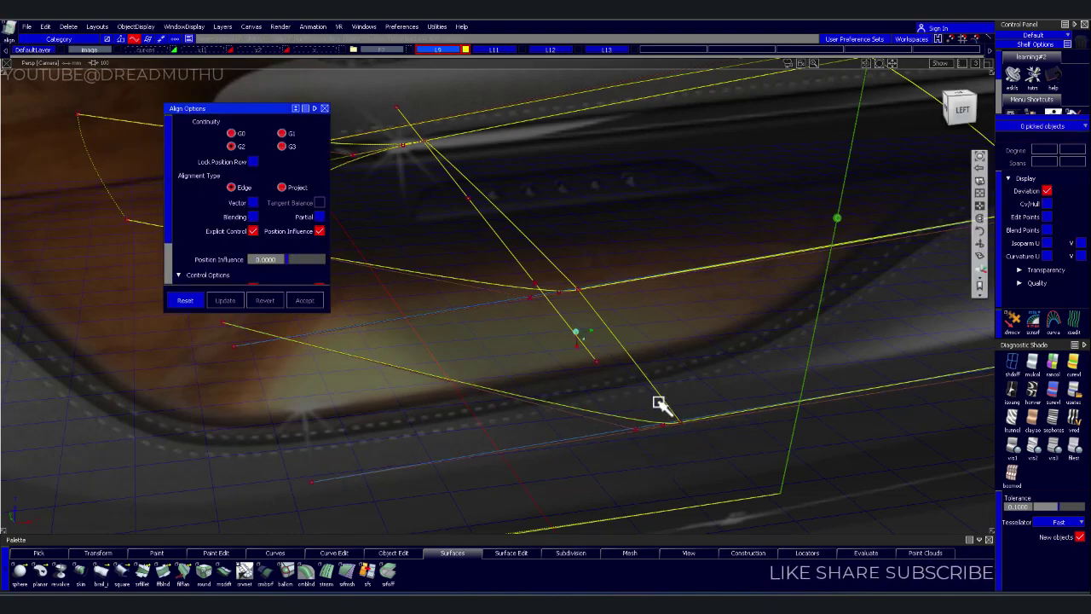
Start a birail corner surface by picking its generation curve
left_click_drag(662, 405, 623, 385, "alt+shift")
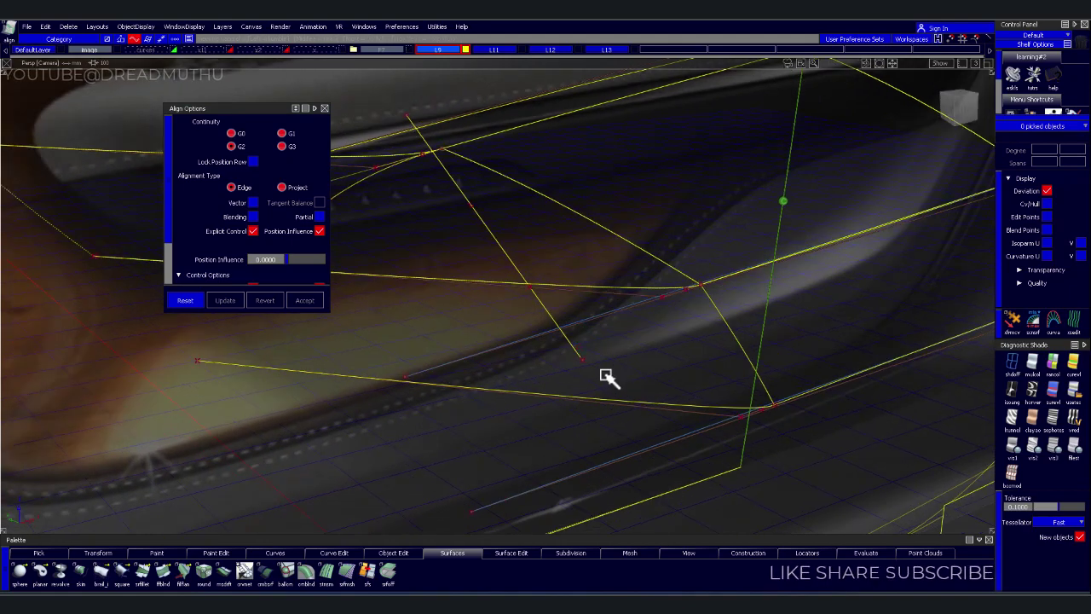
mouse_move(691, 311)
left_mouse_down("alt+shift")
mouse_move(587, 407)
mouse_move(570, 397)
mouse_move(461, 434)
mouse_move(434, 410)
mouse_move(534, 363)
mouse_move(597, 435)
mouse_move(636, 439)
left_mouse_up("alt+shift")
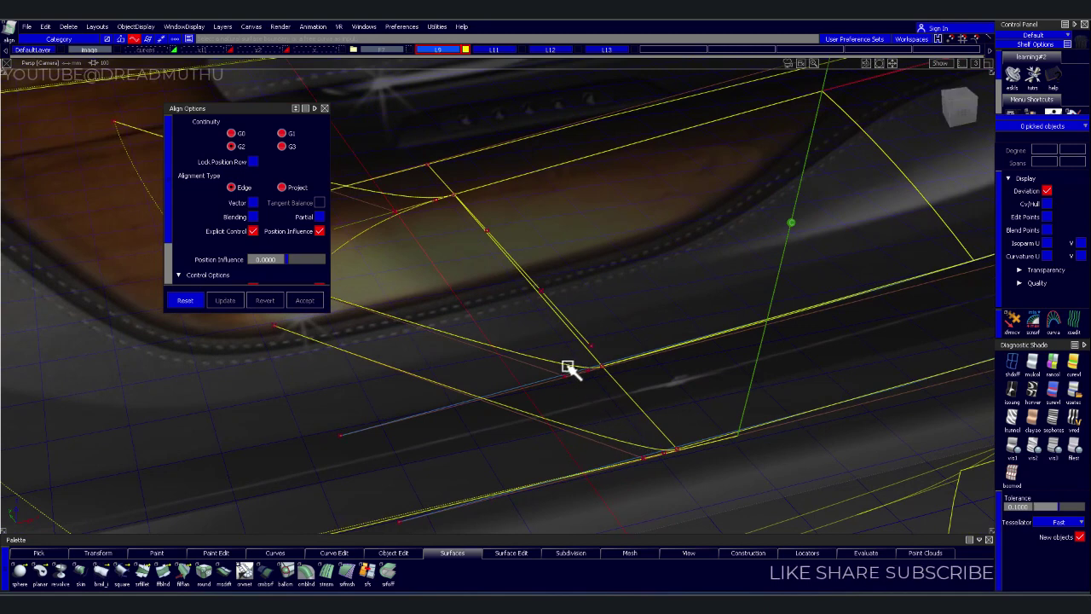
left_click_drag(569, 366, 586, 403, "ctrl+shift")
left_click(634, 403)
Pick the second rail and build the front corner birail surface with G2 curvature
left_click(601, 435)
left_click(528, 364)
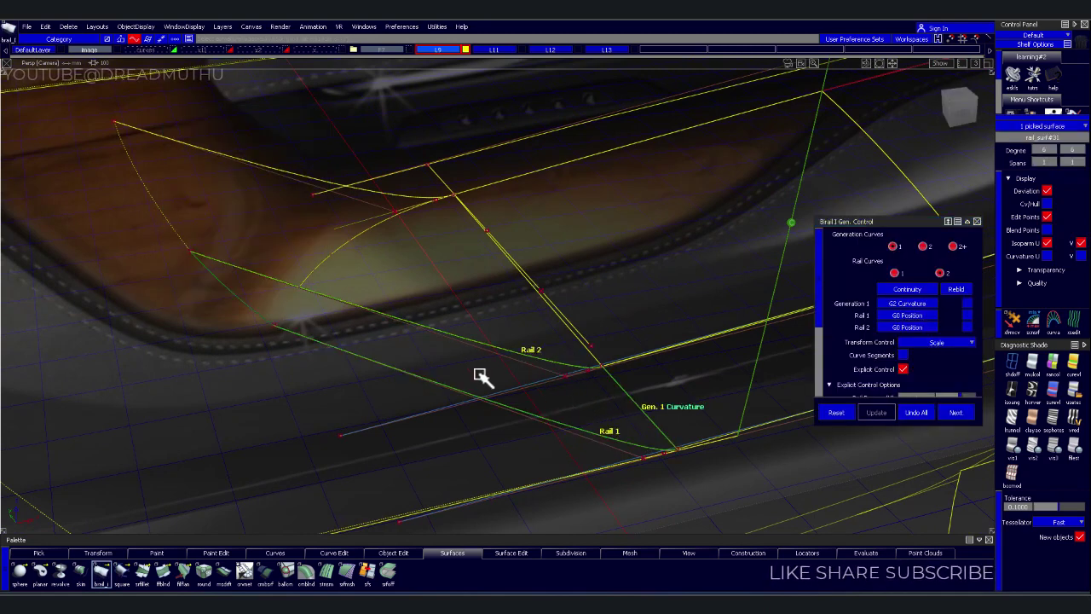
mouse_move(696, 469)
left_mouse_down("alt+shift")
mouse_move(684, 373)
mouse_move(653, 343)
left_mouse_up("alt+shift")
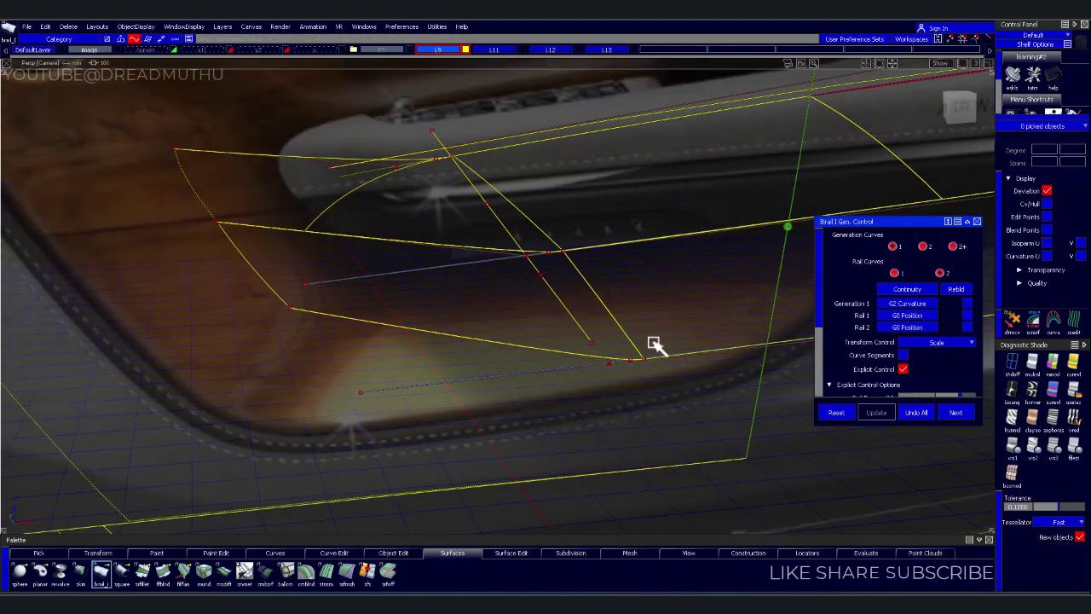
left_click(961, 115)
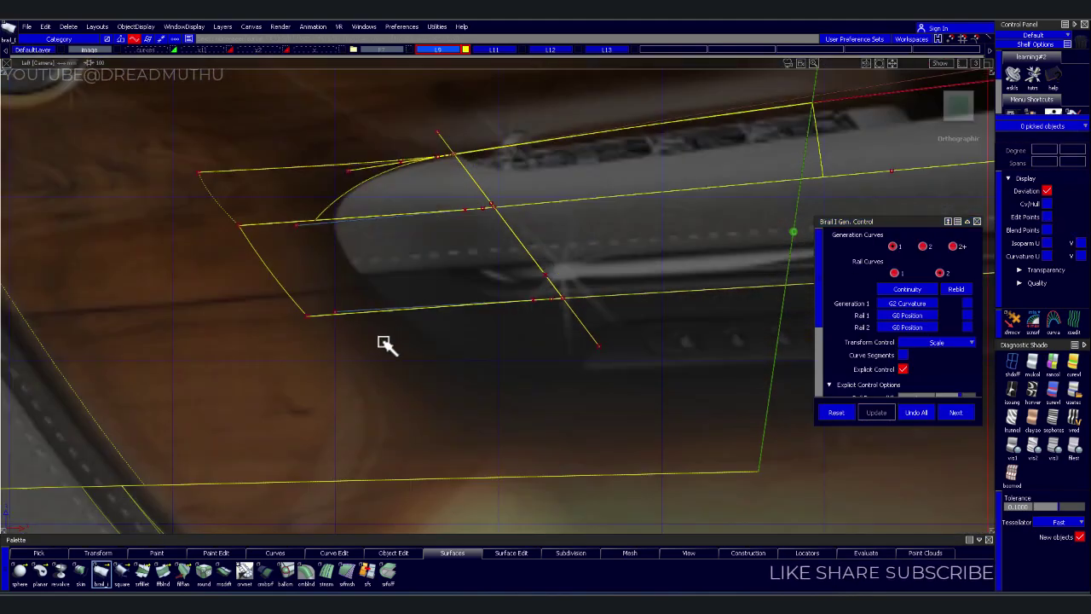
key("Escape")
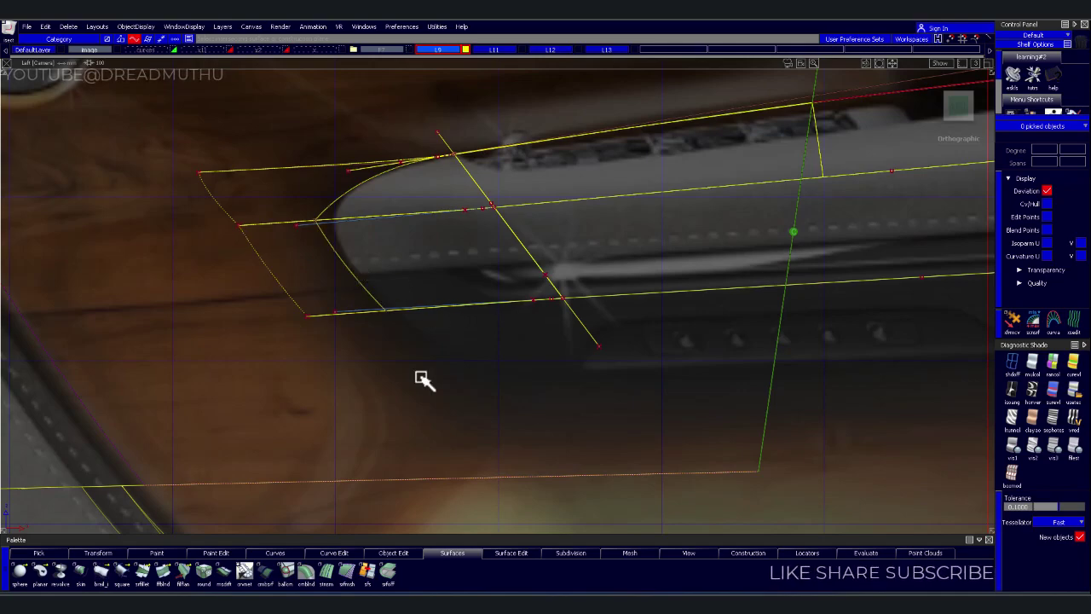
Hide the reference photo and view the armrest with diagnostic shading in perspective
scroll(468, 405, "down", 2)
scroll(523, 312, "down", 2)
scroll(486, 341, "down", 2)
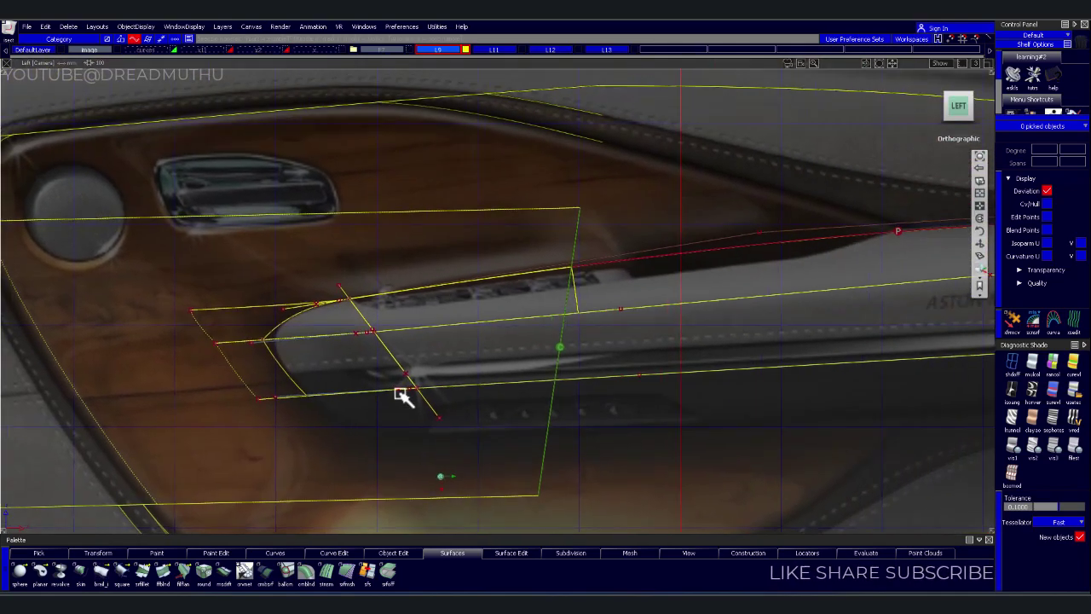
mouse_move(402, 395)
left_mouse_down("alt+shift")
mouse_move(385, 389)
mouse_move(657, 434)
mouse_move(730, 483)
mouse_move(592, 432)
mouse_move(653, 409)
mouse_move(357, 358)
mouse_move(427, 370)
mouse_move(472, 336)
mouse_move(501, 373)
left_mouse_up("alt+shift")
key("ctrl+alt+s")
mouse_move(375, 383)
left_mouse_down("alt+shift")
mouse_move(614, 411)
mouse_move(484, 413)
mouse_move(377, 372)
mouse_move(324, 434)
mouse_move(324, 451)
mouse_move(478, 389)
mouse_move(353, 329)
mouse_move(319, 253)
mouse_move(341, 248)
left_mouse_up("alt+shift")
middle_click_drag(341, 248, 270, 311, "alt+shift")
mouse_move(270, 311)
left_mouse_down("alt+shift")
mouse_move(281, 318)
mouse_move(360, 299)
mouse_move(387, 338)
mouse_move(381, 377)
left_mouse_up("alt+shift")
middle_click_drag(382, 378, 346, 364, "alt+shift")
right_click_drag(347, 363, 318, 373, "alt+shift")
left_click_drag(319, 373, 401, 386, "alt+shift")
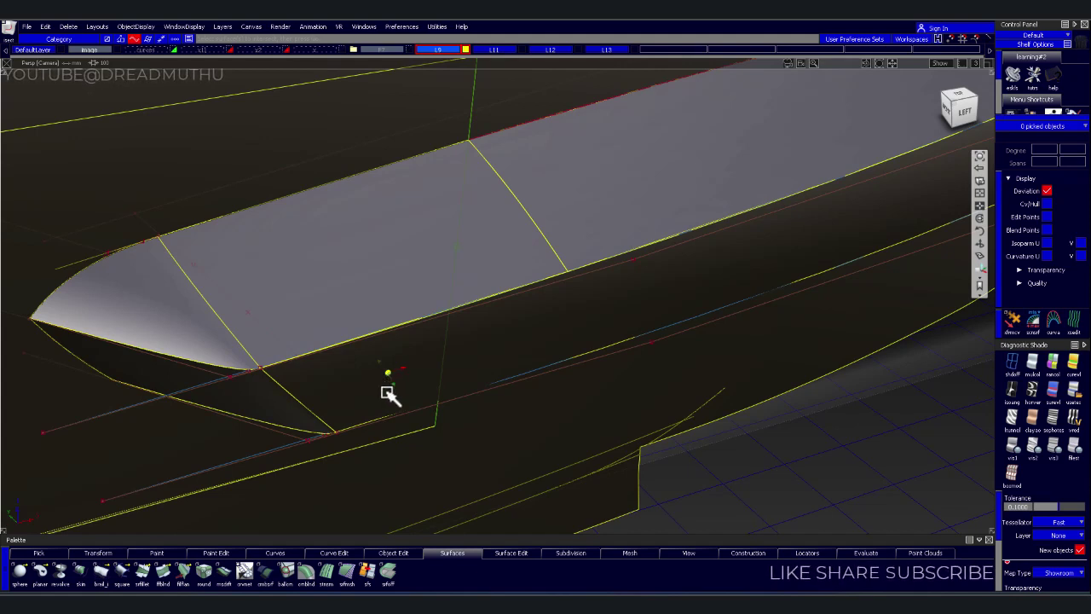
Review the shaded armrest surfaces from several angles, then return to the Left view with shading off
right_click_drag(387, 399, 398, 397, "alt+shift")
mouse_move(398, 397)
left_mouse_down("alt+shift")
mouse_move(341, 353)
mouse_move(305, 299)
mouse_move(318, 255)
mouse_move(575, 258)
mouse_move(685, 298)
mouse_move(524, 395)
mouse_move(582, 431)
mouse_move(480, 479)
mouse_move(288, 424)
mouse_move(250, 434)
mouse_move(285, 546)
mouse_move(504, 385)
mouse_move(439, 478)
mouse_move(432, 440)
mouse_move(487, 494)
mouse_move(397, 485)
mouse_move(231, 539)
mouse_move(571, 378)
mouse_move(146, 353)
mouse_move(312, 336)
left_mouse_up("alt+shift")
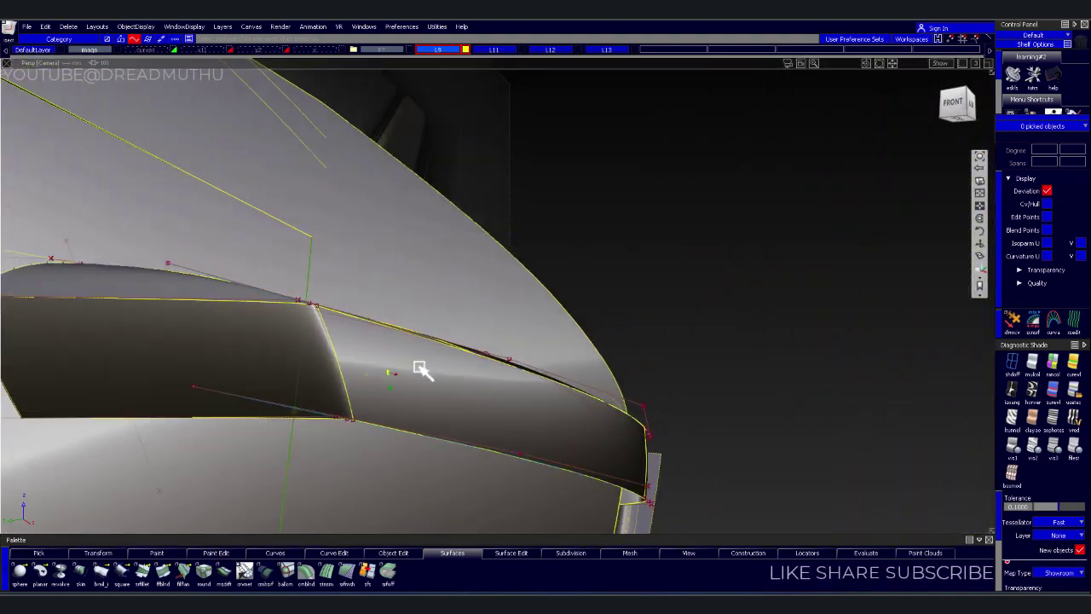
left_click_drag(420, 368, 190, 419, "alt+shift")
right_click_drag(190, 419, 268, 414, "alt+shift")
mouse_move(268, 414)
left_mouse_down("alt+shift")
mouse_move(205, 441)
mouse_move(284, 428)
mouse_move(431, 441)
mouse_move(555, 358)
mouse_move(452, 404)
left_mouse_up("alt+shift")
mouse_move(452, 404)
middle_mouse_down("alt+shift")
mouse_move(309, 397)
mouse_move(406, 349)
middle_mouse_up("alt+shift")
mouse_move(406, 349)
left_mouse_down("alt+shift")
mouse_move(429, 259)
mouse_move(458, 242)
mouse_move(539, 271)
mouse_move(404, 331)
mouse_move(558, 377)
mouse_move(492, 329)
mouse_move(534, 349)
mouse_move(523, 421)
mouse_move(585, 377)
left_mouse_up("alt+shift")
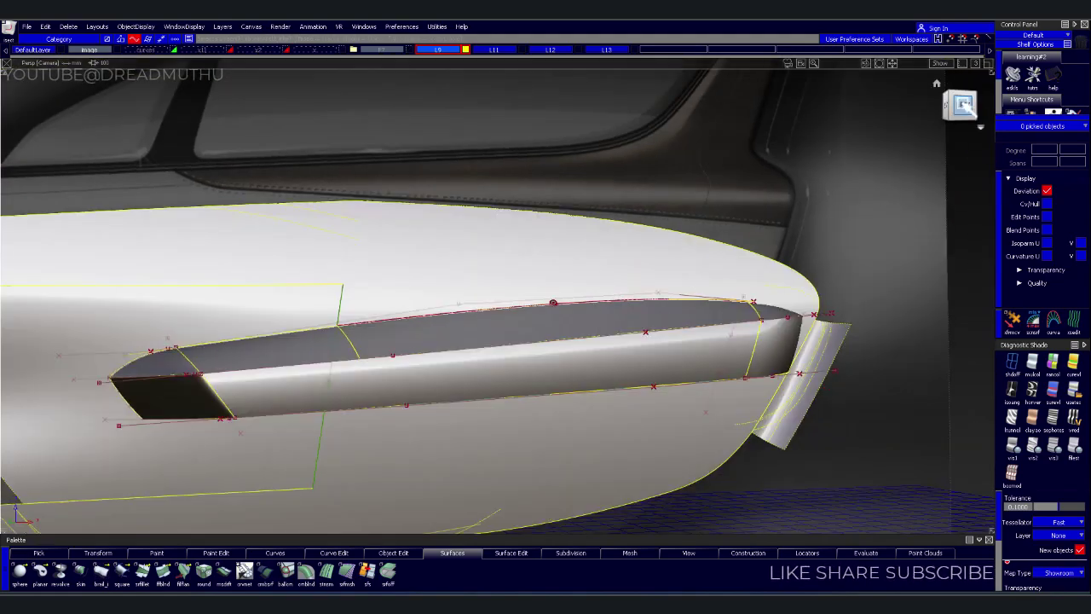
left_click(964, 104)
left_click(1009, 365)
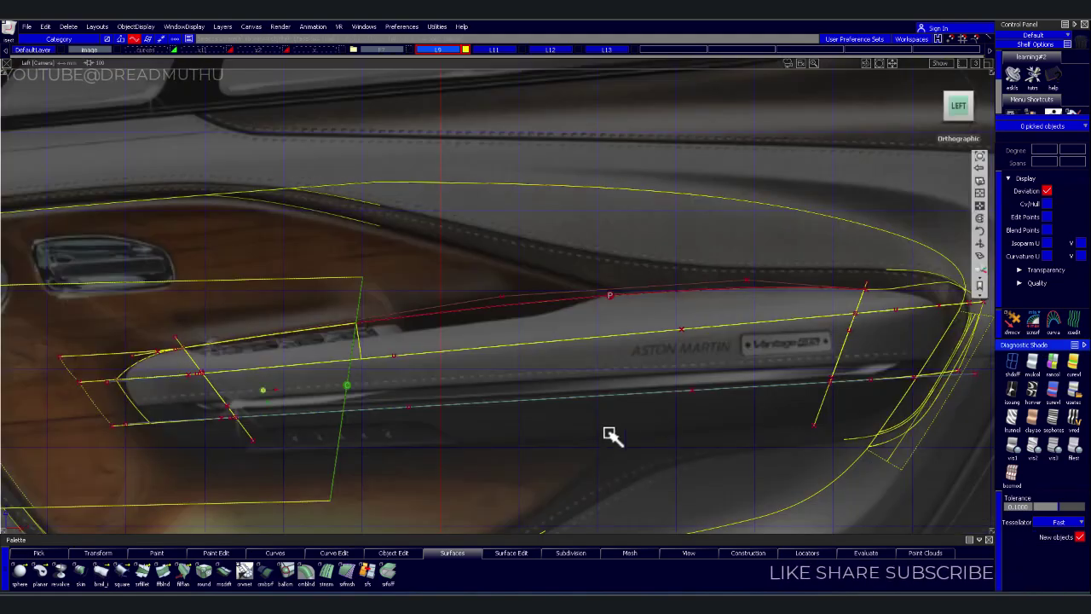
Inspect the armrest's rear end and handle corner, picking and releasing the outer curve and rail surface
mouse_move(585, 384)
left_mouse_down("alt+shift")
mouse_move(438, 336)
mouse_move(419, 341)
left_mouse_up("alt+shift")
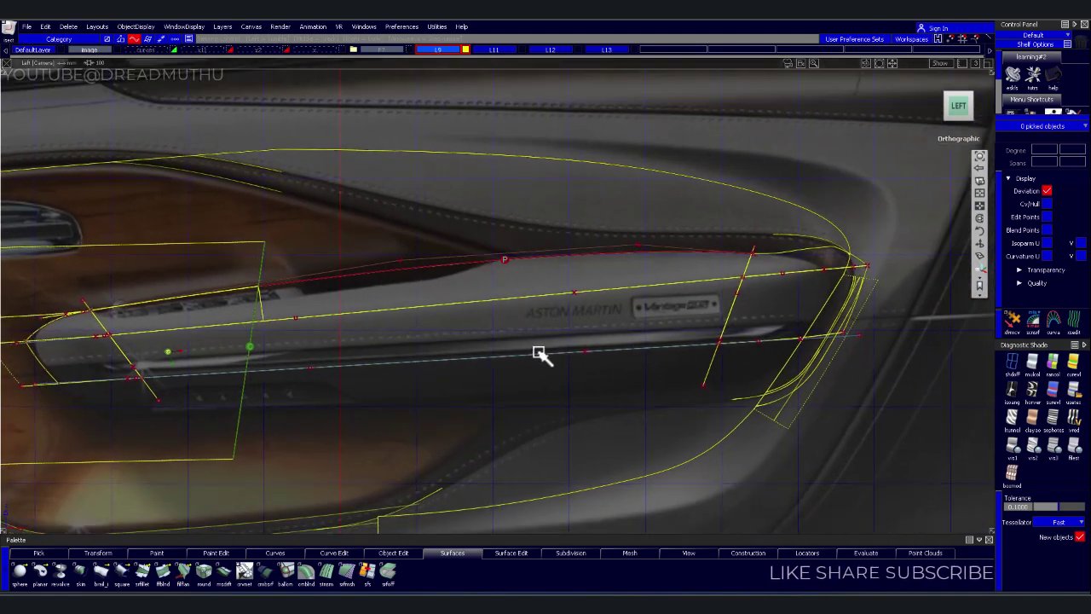
right_click_drag(539, 353, 384, 363, "alt+shift")
right_click_drag(500, 353, 597, 298, "alt+shift")
middle_click_drag(596, 298, 573, 379, "alt+shift")
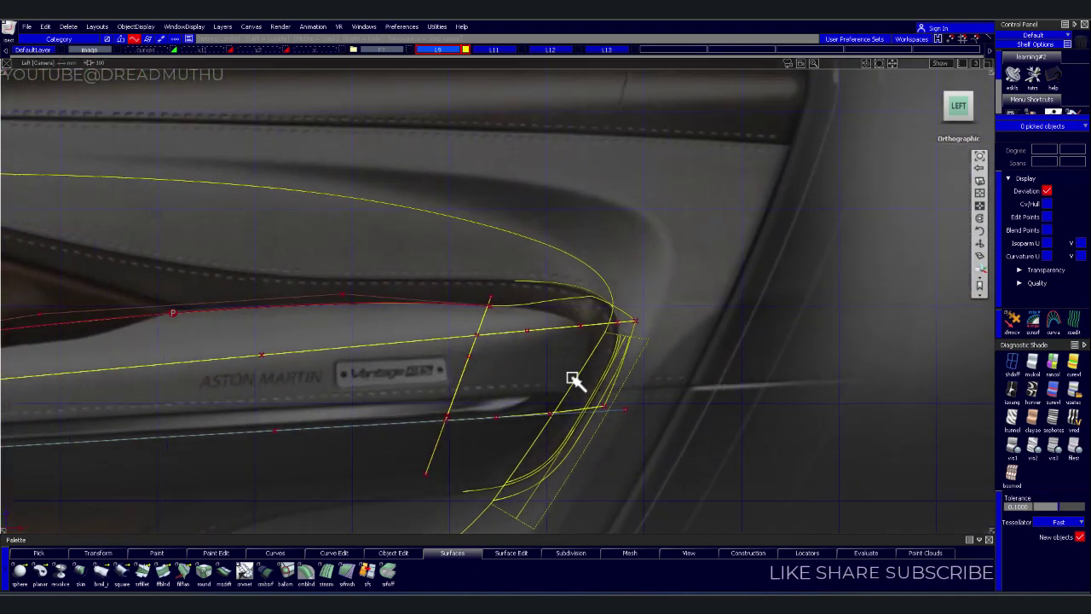
right_click_drag(573, 379, 677, 349, "alt+shift")
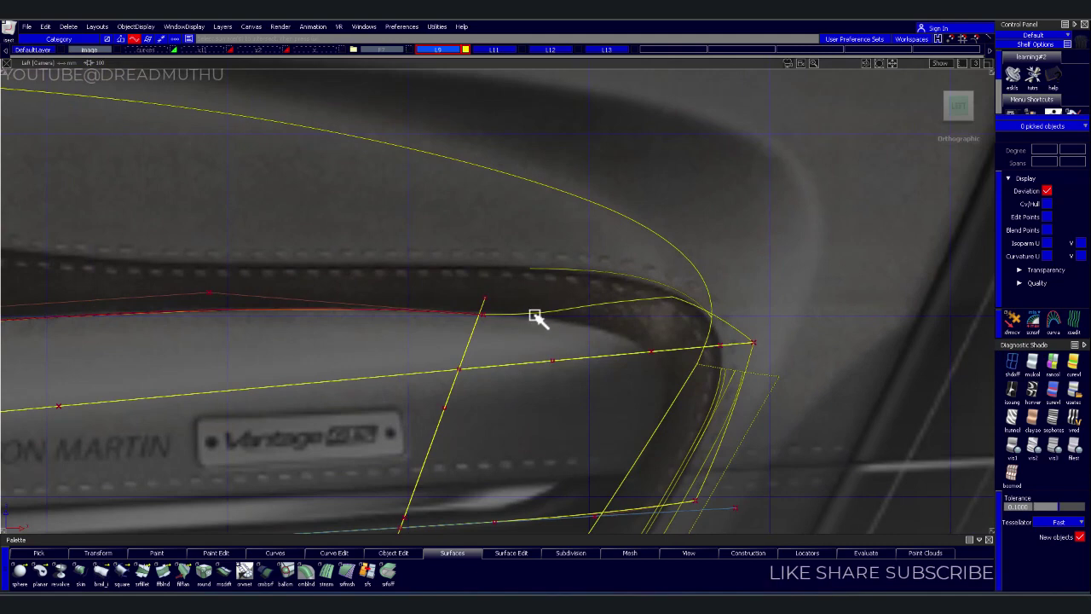
left_click(503, 286)
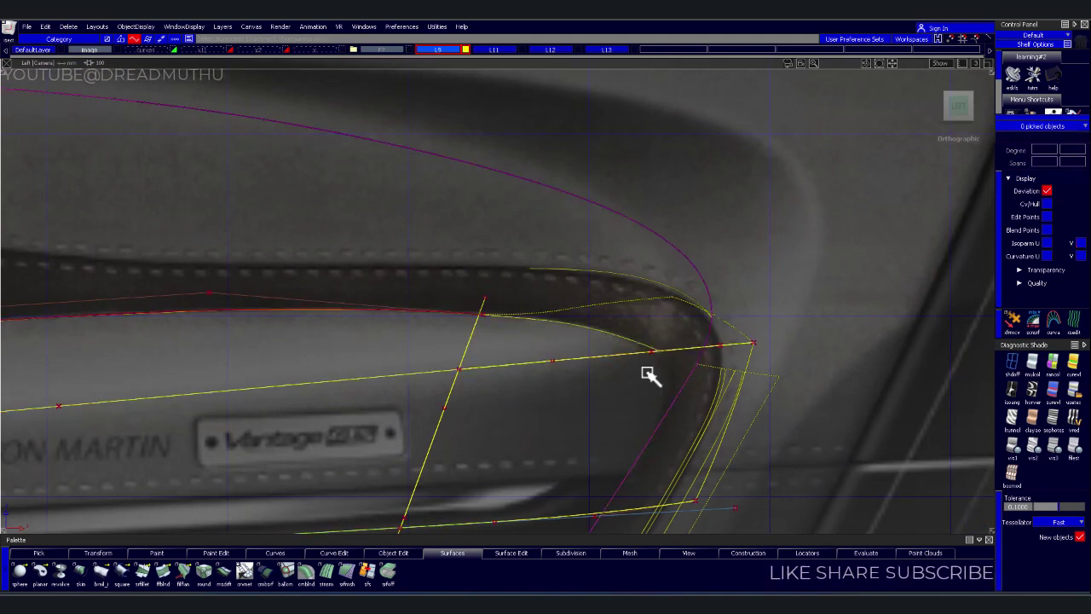
left_click(707, 401)
mouse_move(706, 401)
right_mouse_down("alt+shift")
mouse_move(688, 419)
mouse_move(669, 392)
right_mouse_up("alt+shift")
left_click(556, 450)
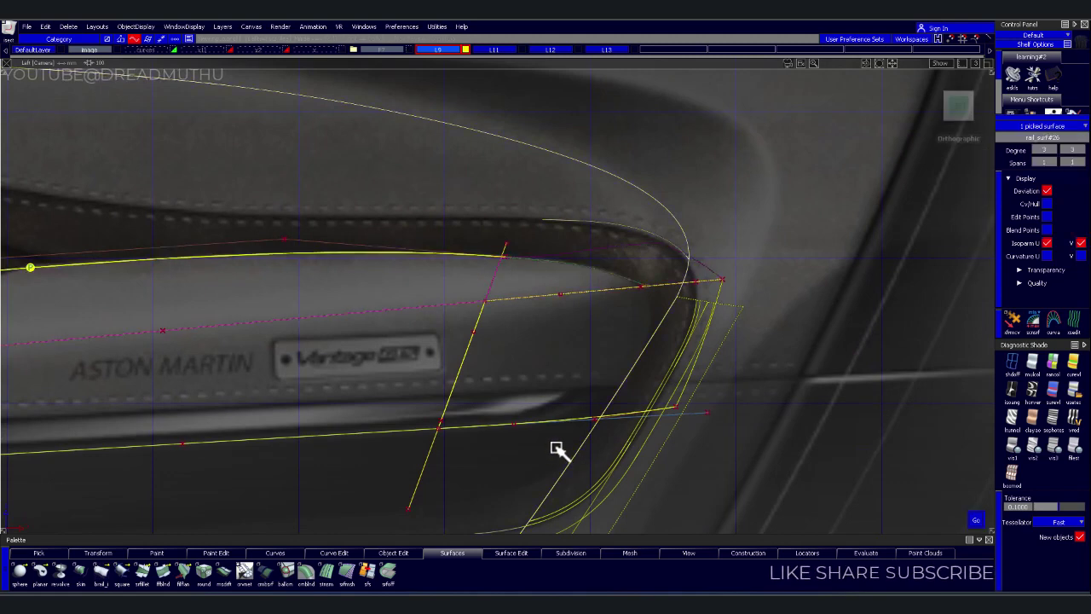
left_click(584, 354)
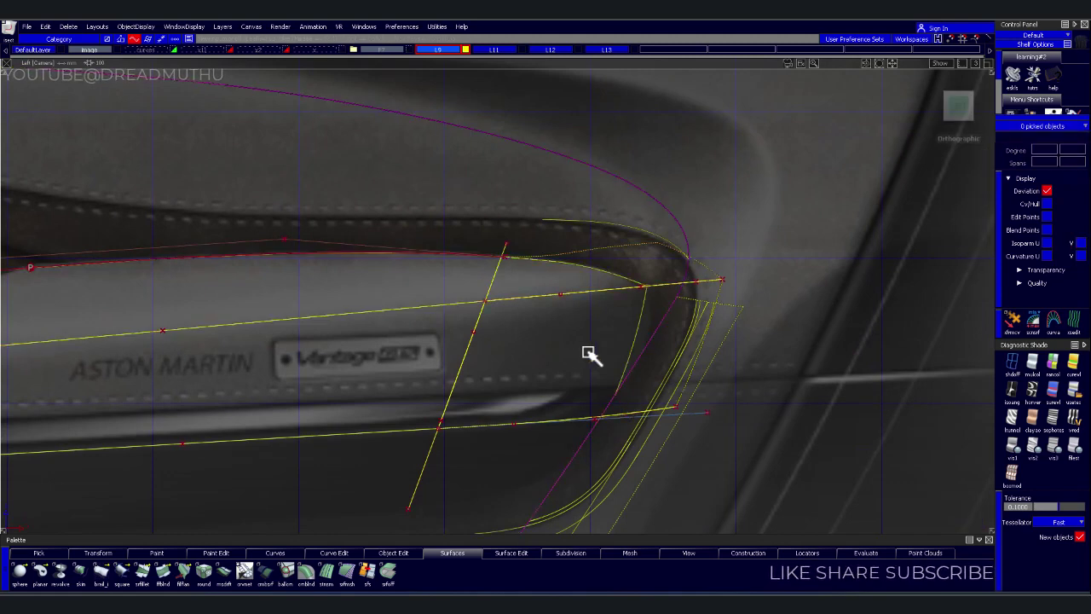
Rebuild the curve running through the middle of the door handle
right_click_drag(608, 353, 701, 334, "alt+shift")
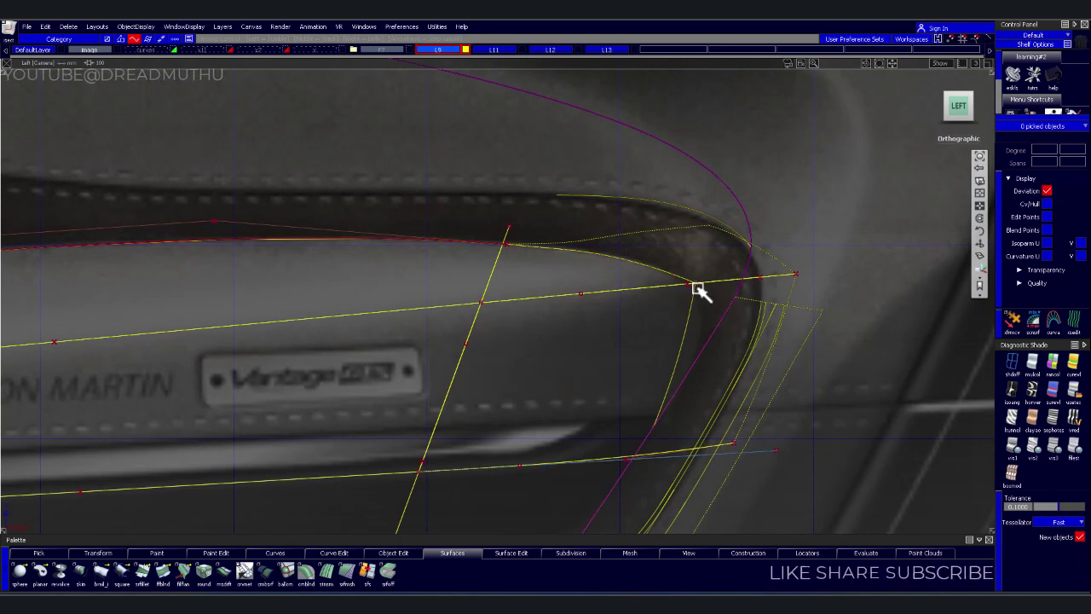
mouse_move(790, 391)
right_mouse_down("alt+shift")
mouse_move(794, 378)
mouse_move(721, 434)
right_mouse_up("alt+shift")
mouse_move(721, 434)
middle_mouse_down("alt+shift")
mouse_move(709, 382)
mouse_move(695, 382)
middle_mouse_up("alt+shift")
scroll(827, 380, "up", 1)
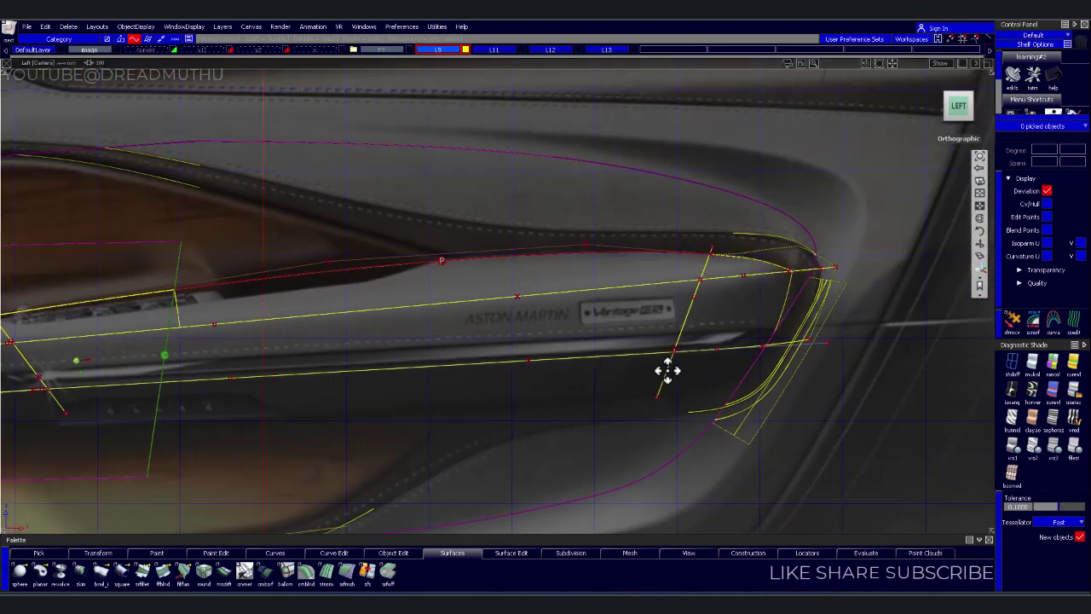
scroll(665, 373, "up", 1)
scroll(633, 323, "up", 1)
scroll(654, 298, "up", 1)
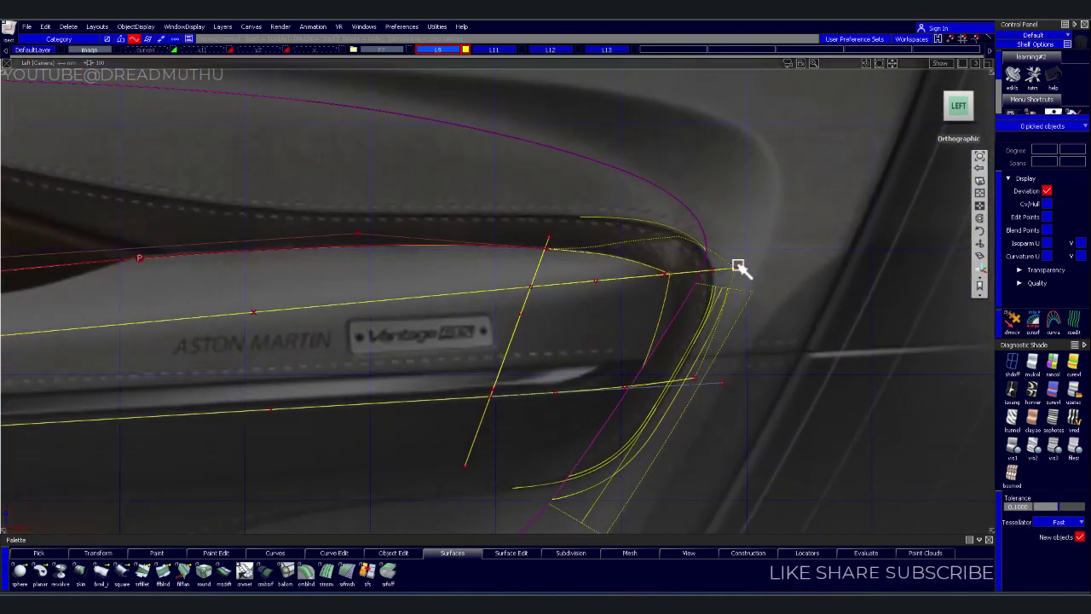
scroll(739, 266, "down", 1)
scroll(697, 285, "down", 1)
scroll(658, 312, "down", 1)
mouse_move(413, 338)
middle_mouse_down("alt+shift")
mouse_move(418, 395)
mouse_move(475, 377)
mouse_move(426, 383)
mouse_move(414, 405)
middle_mouse_up("alt+shift")
scroll(480, 383, "up", 1)
left_click(497, 345)
scroll(485, 385, "down", 1)
left_click(424, 422)
Move the long white curve lower beneath the handle and review it in shaded perspective
scroll(476, 456, "up", 1)
left_click_drag(531, 404, 546, 450)
left_click(605, 468)
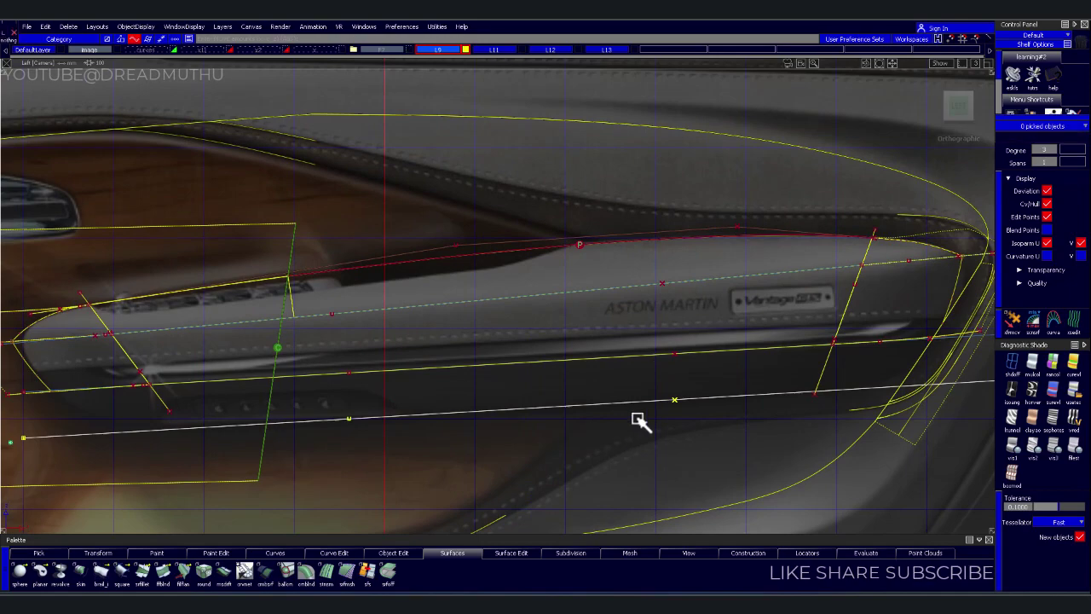
middle_click_drag(641, 422, 563, 438, "alt+shift")
right_click_drag(563, 438, 487, 455, "alt+shift")
right_click_drag(522, 423, 502, 443, "alt+shift")
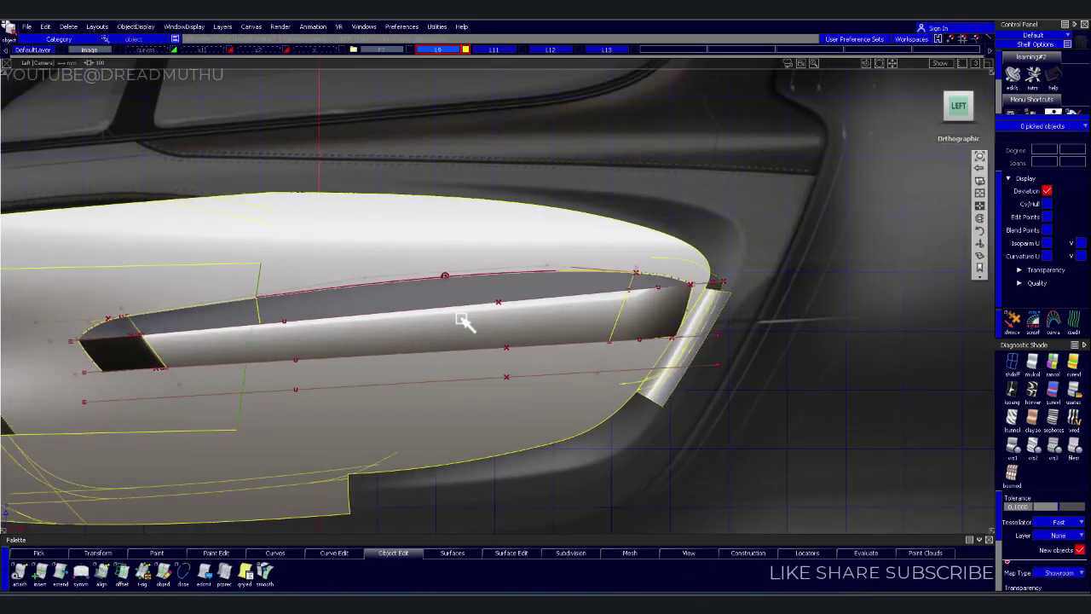
mouse_move(450, 319)
left_mouse_down("alt+shift")
mouse_move(509, 287)
mouse_move(324, 295)
mouse_move(426, 378)
left_mouse_up("alt+shift")
mouse_move(458, 366)
middle_mouse_down("alt+shift")
mouse_move(590, 376)
mouse_move(519, 365)
middle_mouse_up("alt+shift")
mouse_move(519, 365)
left_mouse_down("alt+shift")
mouse_move(436, 319)
mouse_move(486, 284)
left_mouse_up("alt+shift")
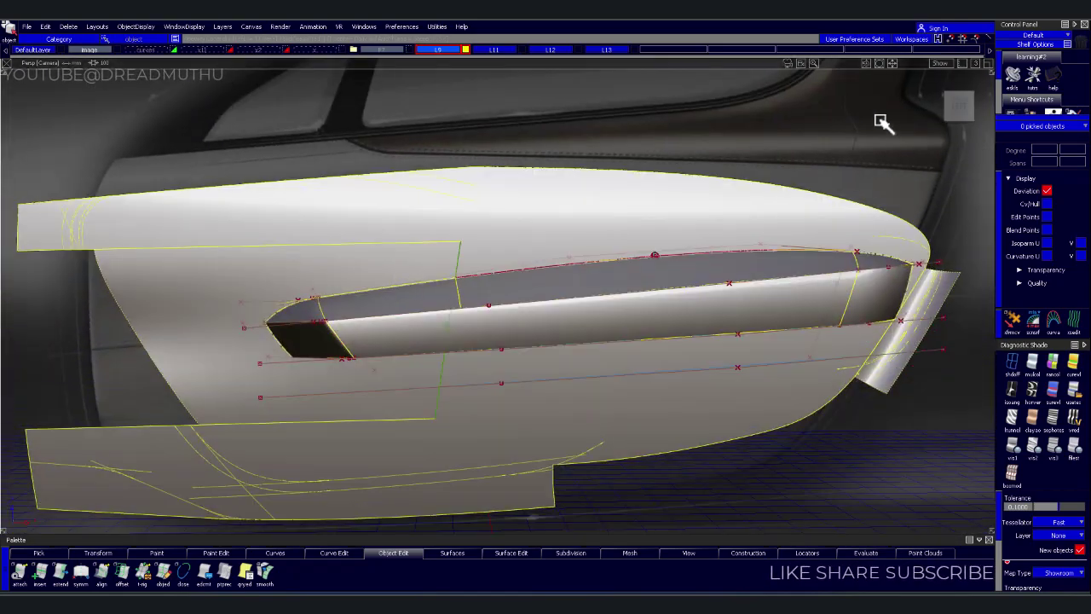
Show the reference door image and zoom to the handle's left end, checking the diagonal curve
right_click_drag(673, 336, 711, 297, "alt+shift")
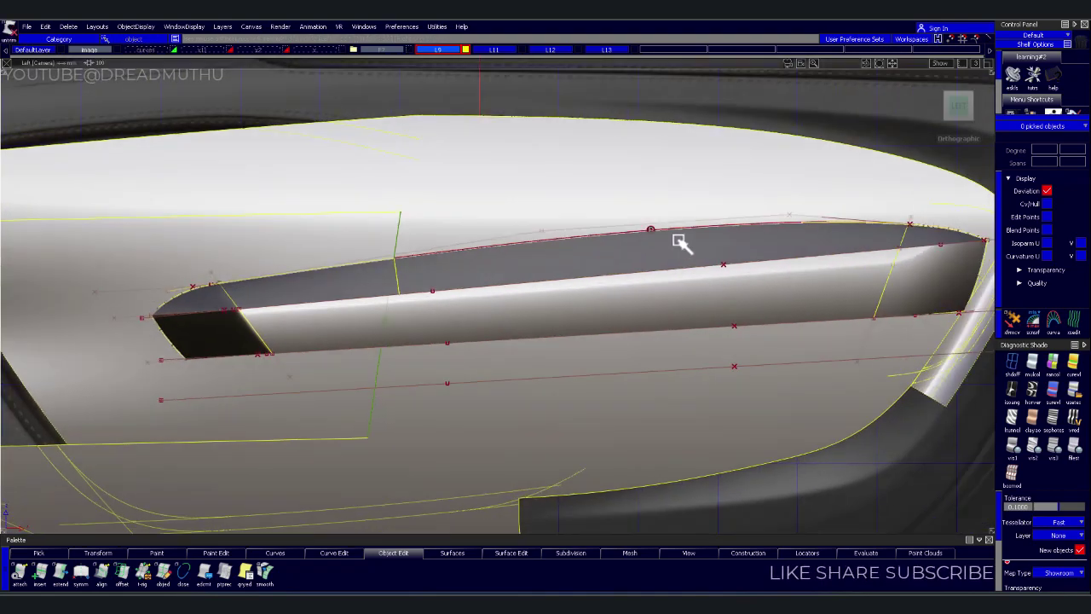
left_click(1033, 375)
right_click_drag(529, 358, 556, 341, "alt+shift")
middle_click_drag(556, 341, 570, 298, "alt+shift")
mouse_move(571, 298)
right_mouse_down("alt+shift")
mouse_move(543, 285)
mouse_move(609, 304)
right_mouse_up("alt+shift")
middle_click_drag(609, 305, 443, 305, "alt+shift")
right_click_drag(444, 305, 477, 310, "alt+shift")
mouse_move(478, 309)
middle_mouse_down("alt+shift")
mouse_move(774, 356)
mouse_move(553, 336)
middle_mouse_up("alt+shift")
right_click_drag(554, 336, 580, 317, "alt+shift")
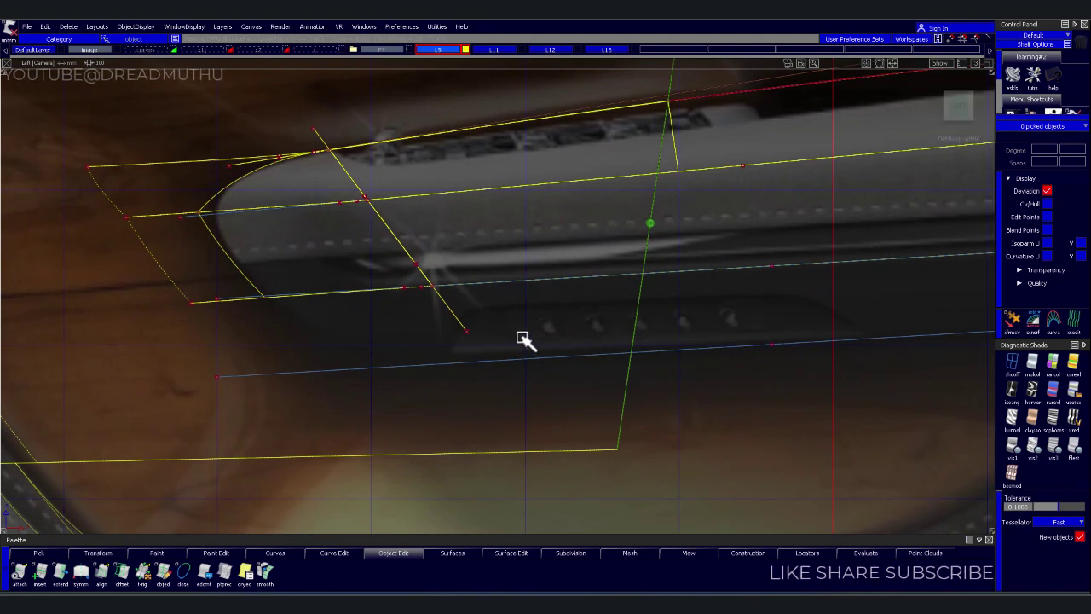
left_click(454, 318)
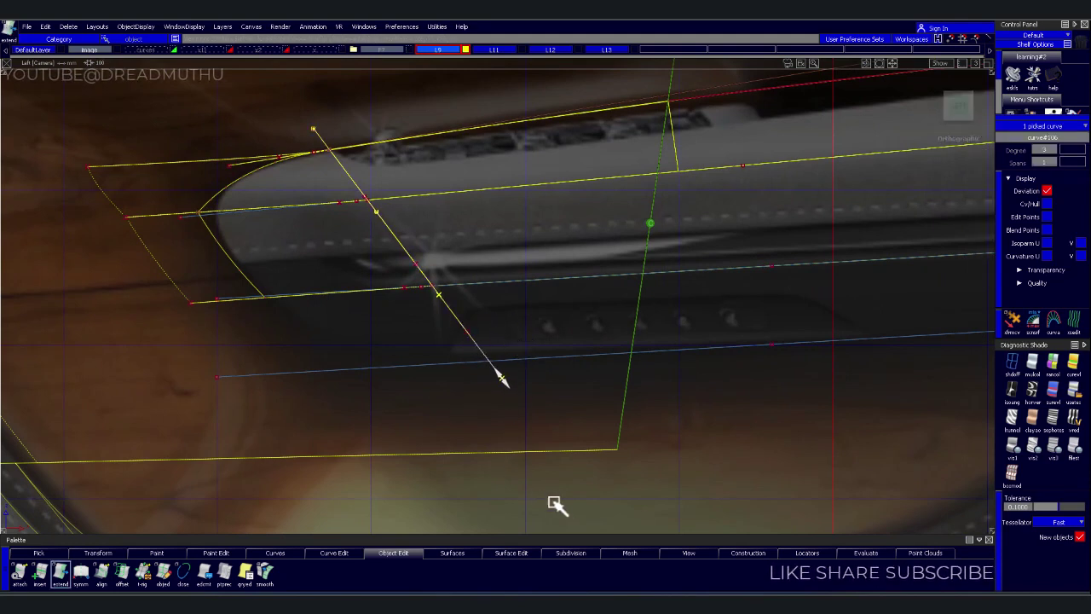
left_click(612, 371)
Project the long lower curve onto the door surfaces
right_click_drag(606, 384, 684, 366, "alt+shift")
middle_click_drag(684, 366, 545, 361, "alt+shift")
right_click_drag(545, 360, 569, 342, "alt+shift")
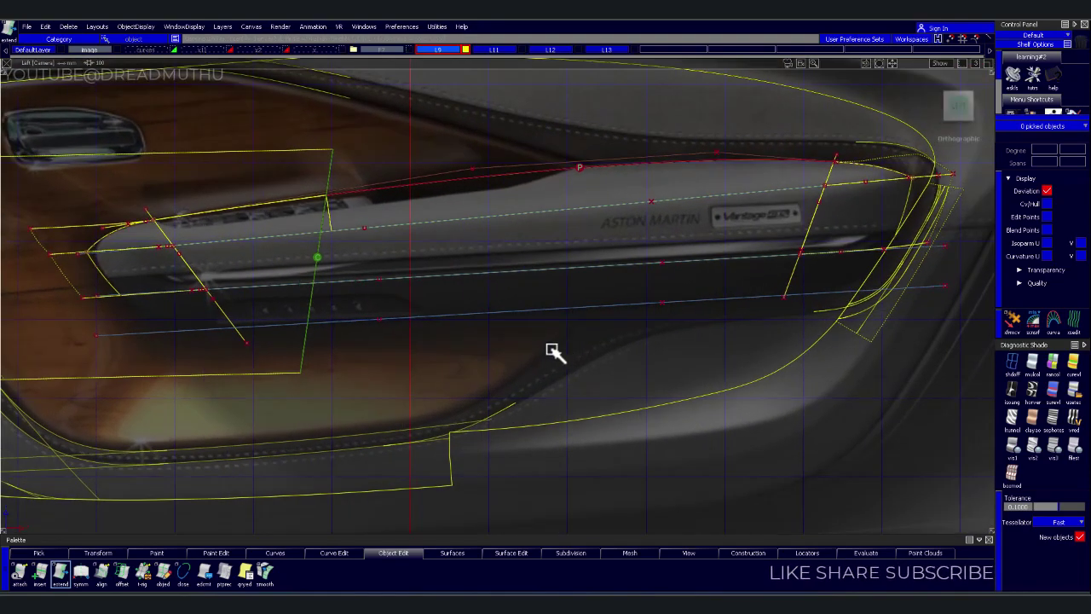
left_click(424, 316)
left_click(467, 351)
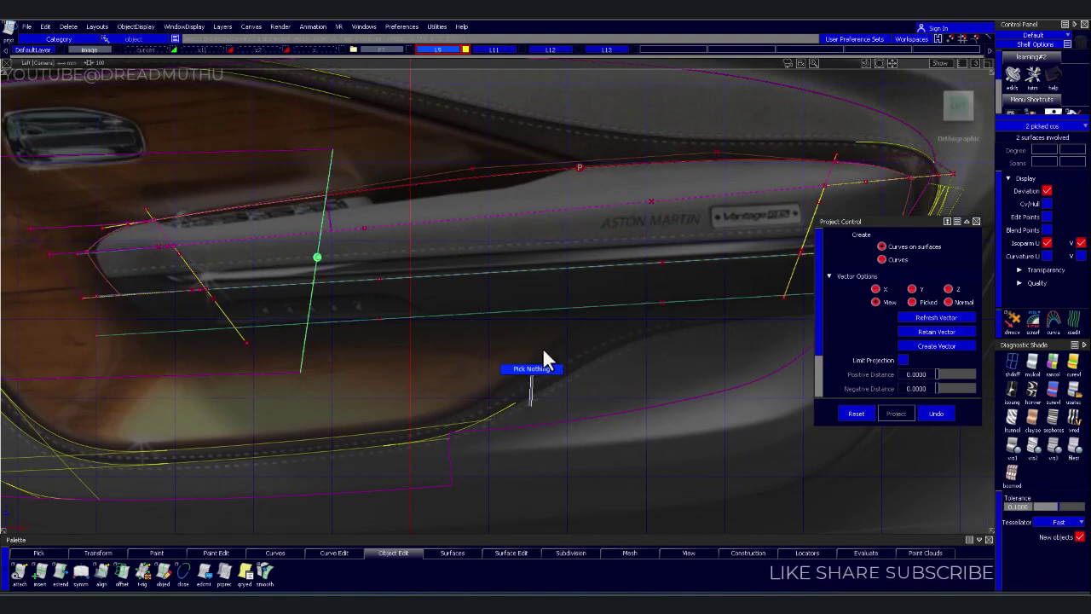
left_click_drag(533, 371, 628, 344, "alt+shift")
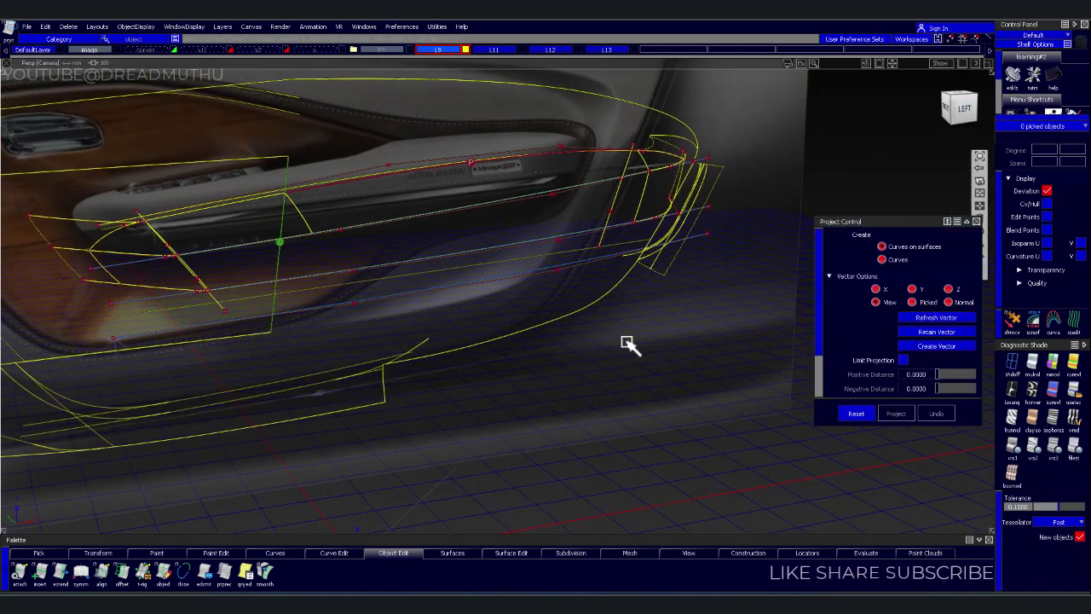
mouse_move(503, 310)
left_mouse_down("alt+shift")
mouse_move(552, 320)
mouse_move(517, 309)
mouse_move(523, 346)
mouse_move(566, 360)
mouse_move(546, 318)
mouse_move(507, 332)
mouse_move(550, 319)
mouse_move(556, 302)
mouse_move(538, 292)
mouse_move(587, 295)
mouse_move(599, 329)
mouse_move(628, 275)
mouse_move(576, 356)
left_mouse_up("alt+shift")
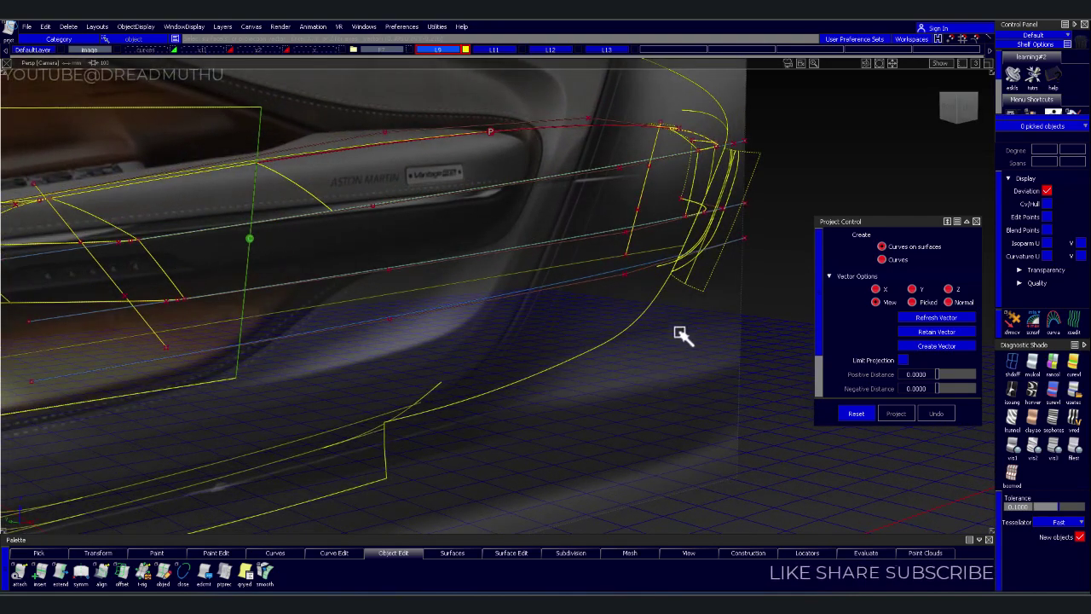
key("Escape")
left_click(444, 266)
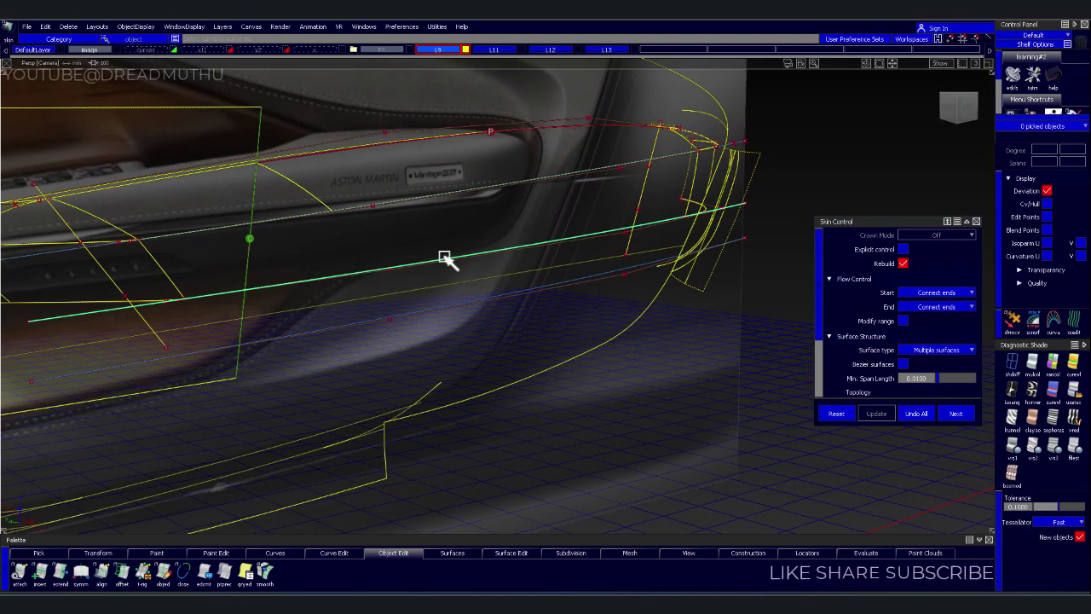
Skin a surface between the two long lower curves with End set to Default and Explicit control on
left_click(436, 292)
left_click_drag(407, 312, 408, 301, "alt+shift")
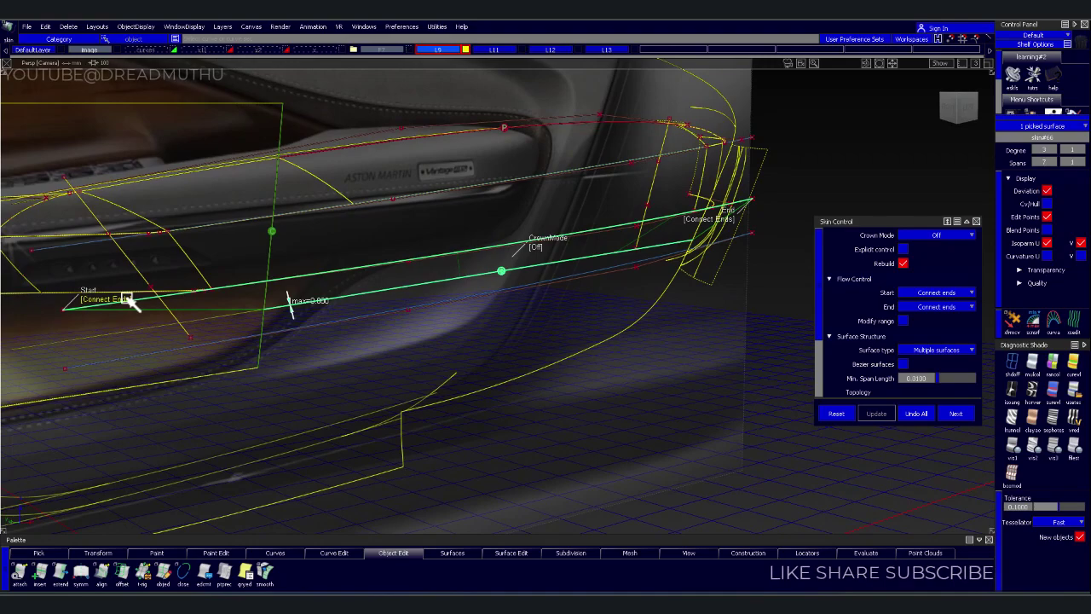
mouse_move(128, 303)
left_mouse_down("alt+shift")
mouse_move(389, 303)
mouse_move(190, 295)
mouse_move(372, 295)
left_mouse_up("alt+shift")
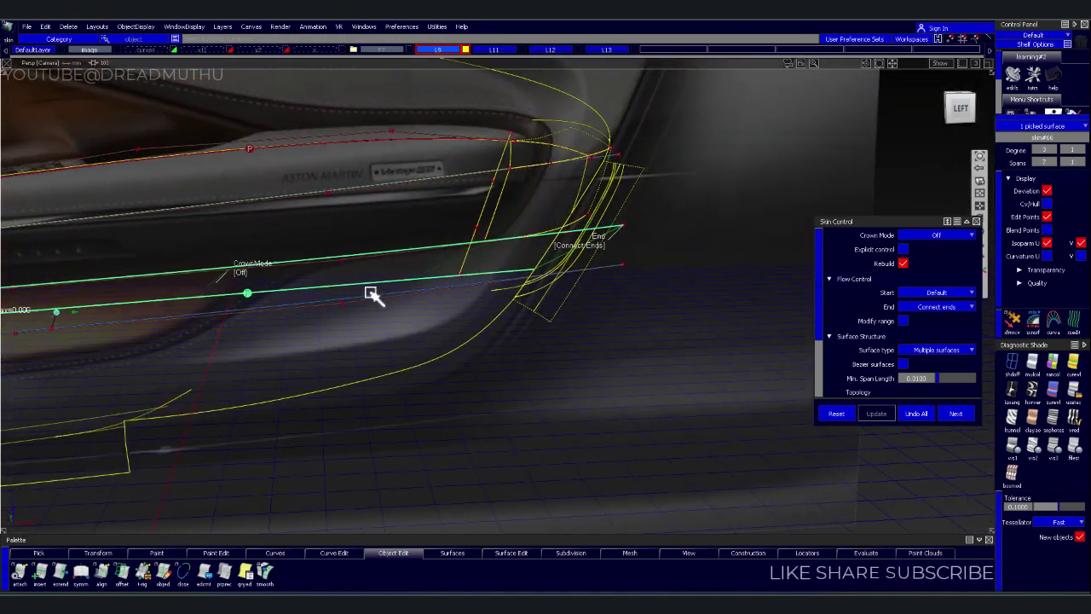
left_click(580, 248)
mouse_move(580, 298)
left_mouse_down("alt+shift")
mouse_move(384, 273)
mouse_move(472, 300)
mouse_move(482, 281)
left_mouse_up("alt+shift")
left_click(973, 99)
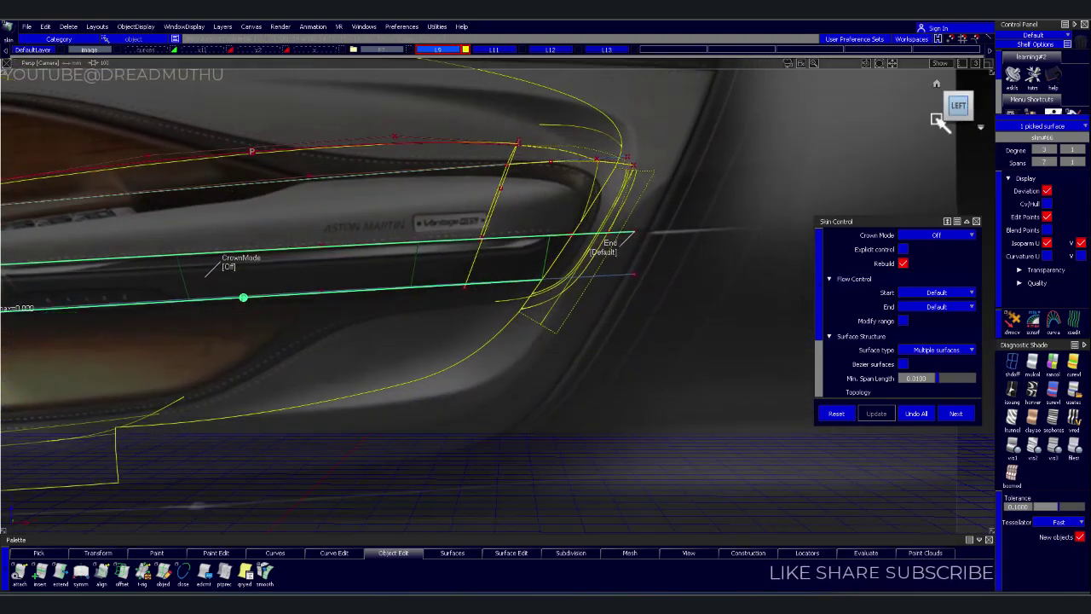
right_click_drag(609, 358, 659, 329, "alt+shift")
mouse_move(659, 328)
left_mouse_down("alt+shift")
mouse_move(702, 329)
mouse_move(551, 341)
left_mouse_up("alt+shift")
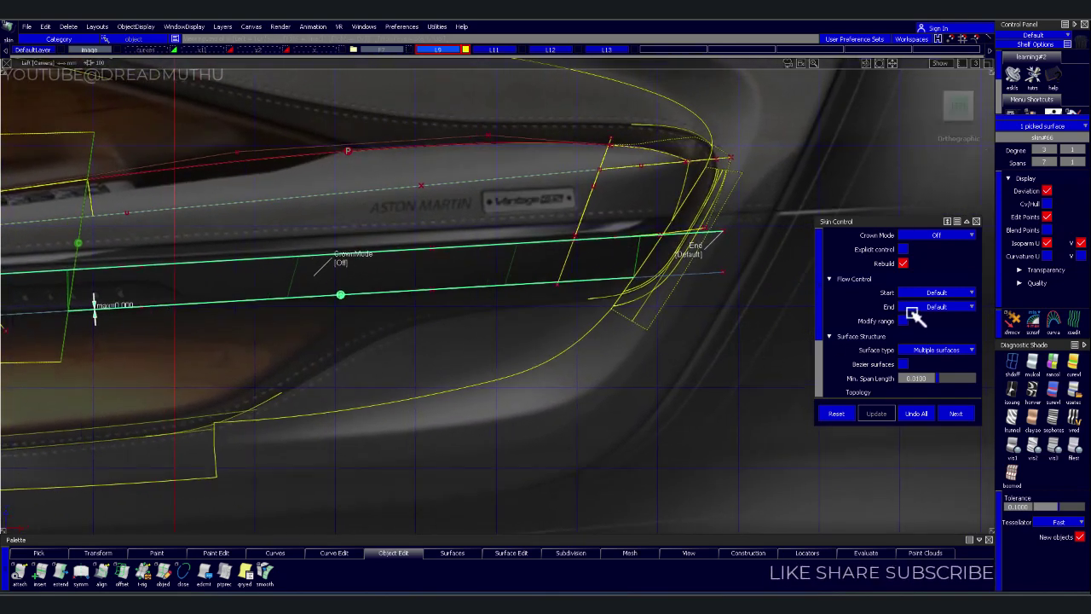
left_click(908, 249)
Pan and tumble around the door handle to review the new skin surface
right_click_drag(597, 294, 556, 297, "alt+shift")
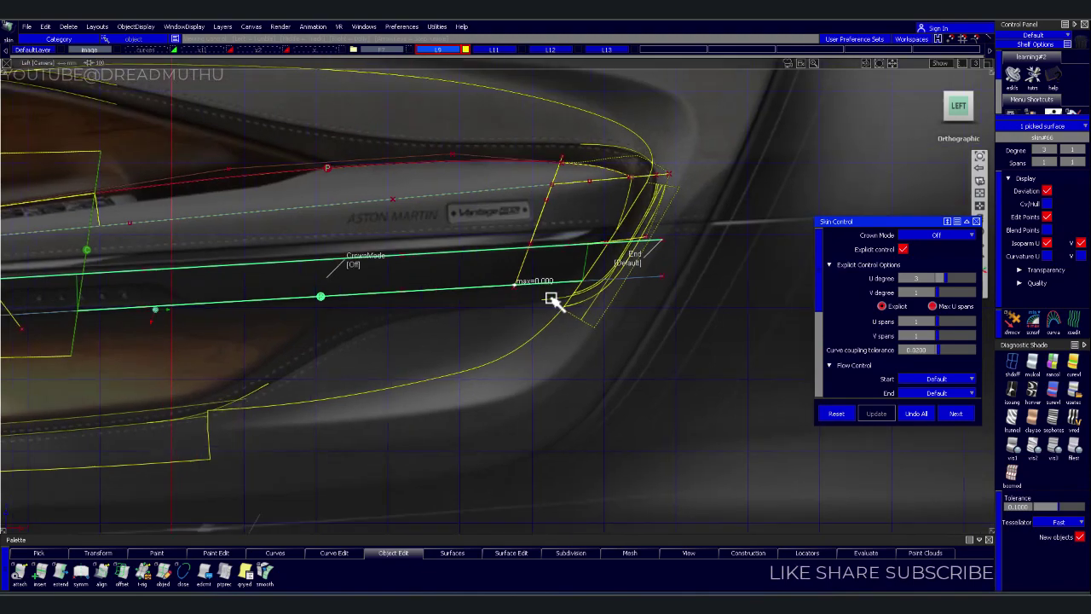
middle_click_drag(555, 297, 519, 309, "alt+shift")
right_click_drag(520, 312, 531, 296, "alt+shift")
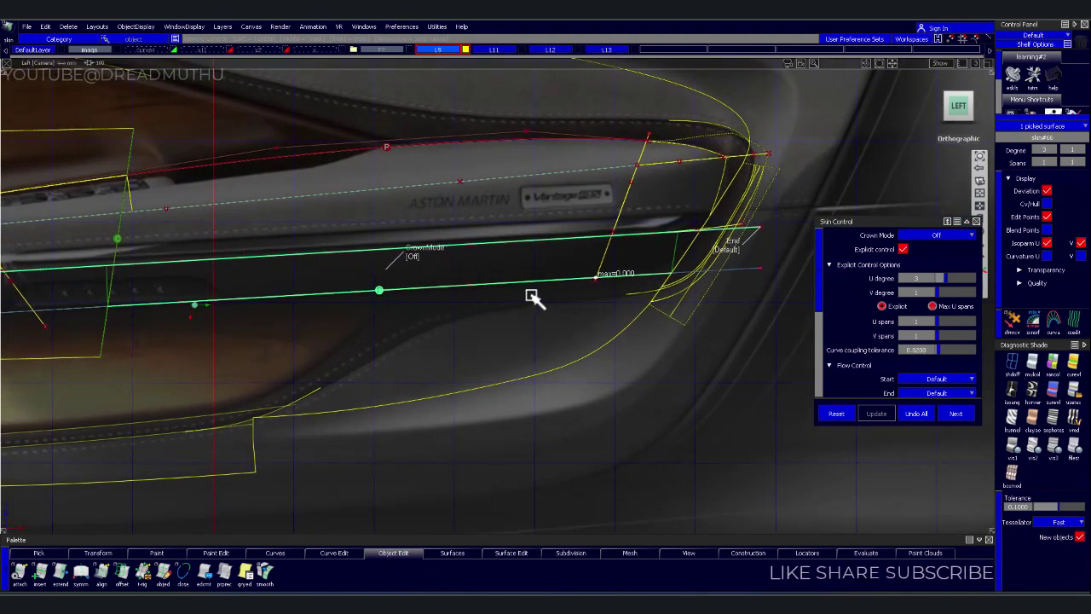
middle_click_drag(429, 307, 648, 287, "alt+shift")
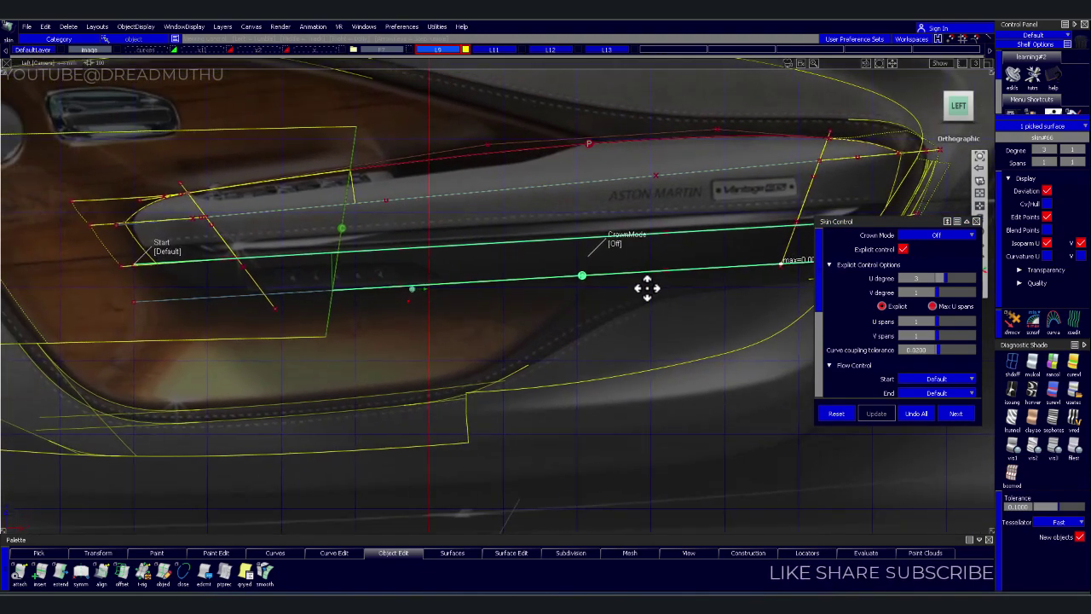
middle_click_drag(478, 285, 547, 266, "alt+shift")
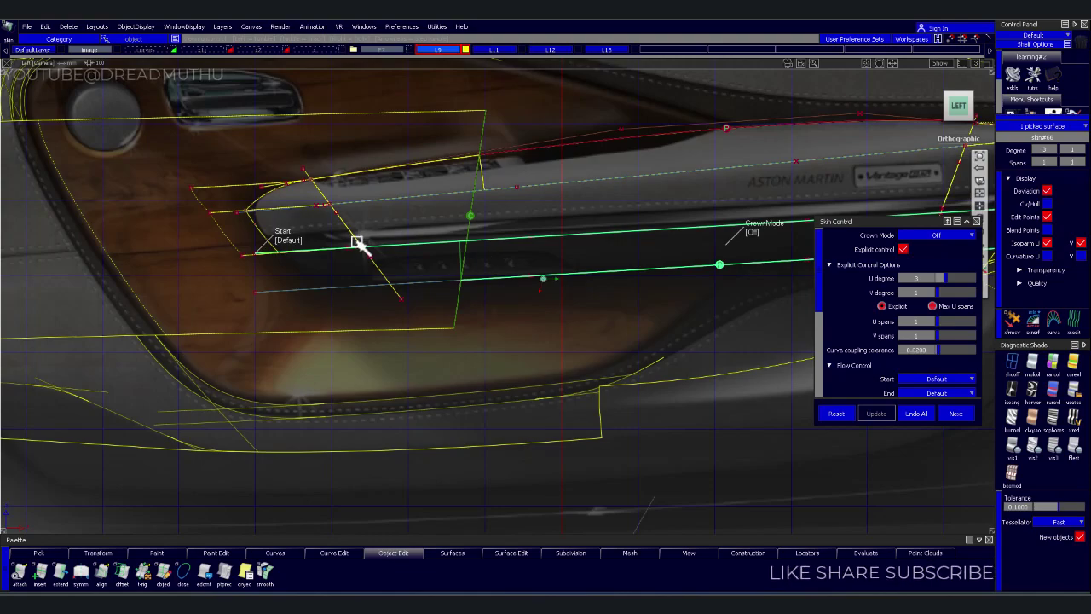
left_click_drag(453, 289, 602, 319, "alt+shift")
mouse_move(602, 319)
right_mouse_down("alt+shift")
mouse_move(555, 305)
mouse_move(558, 294)
right_mouse_up("alt+shift")
left_click_drag(559, 294, 458, 326, "alt+shift")
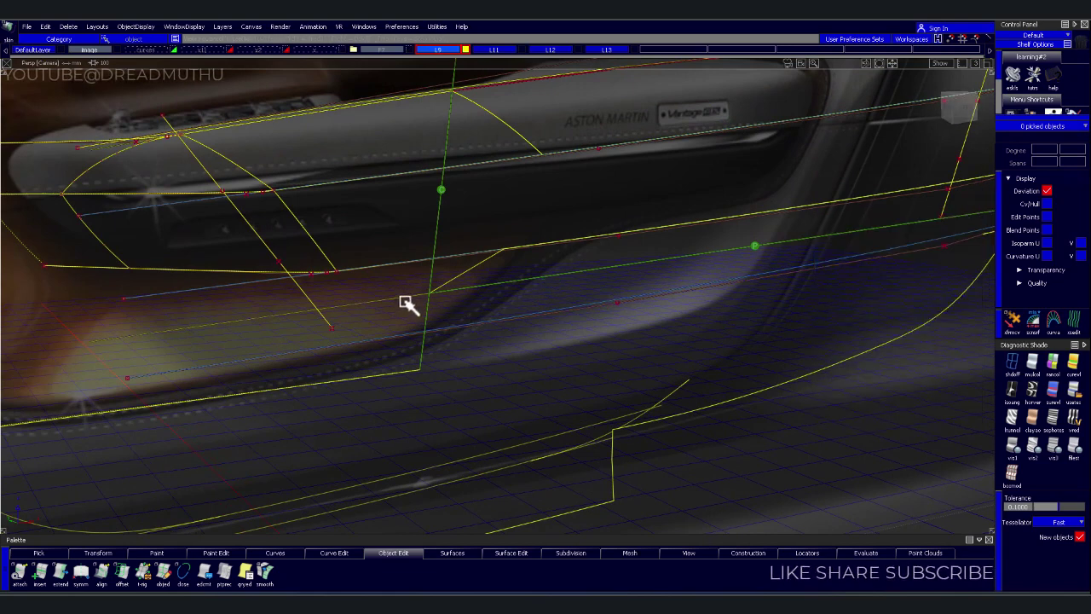
Pick the generation curve and two rails for a birail, setting Generation 1 to G2 Curvature
key("b")
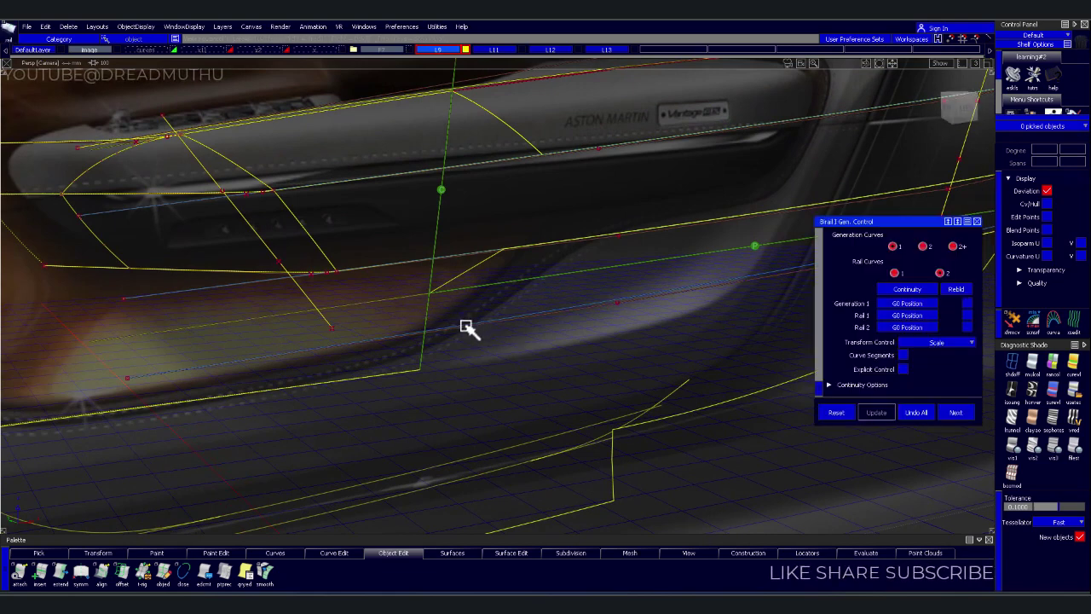
left_click(471, 271)
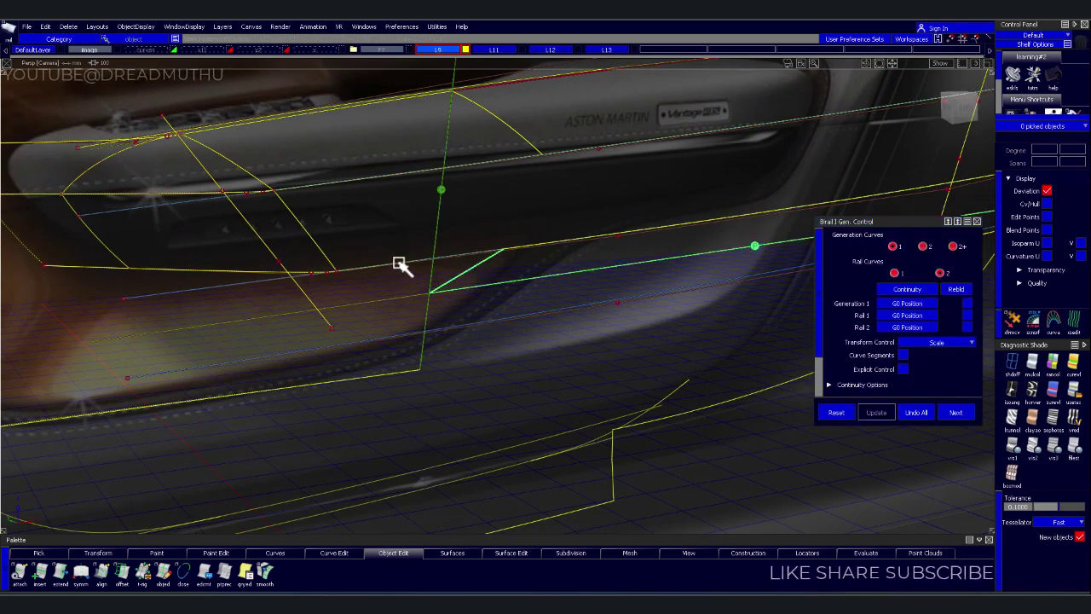
left_click(420, 285)
left_click(402, 304)
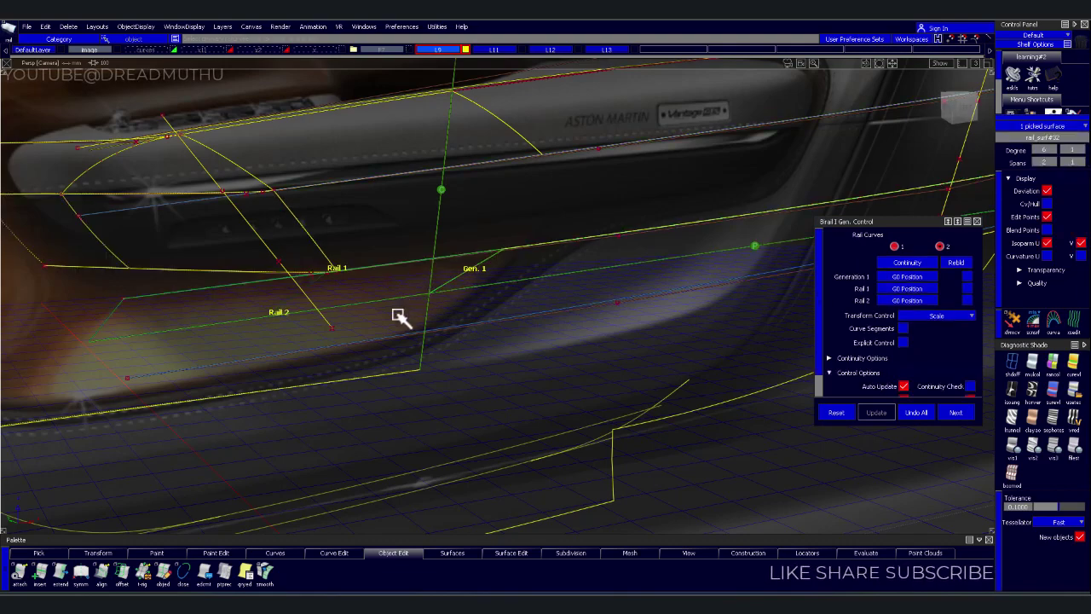
mouse_move(550, 386)
left_mouse_down("alt+shift")
mouse_move(499, 324)
mouse_move(663, 378)
left_mouse_up("alt+shift")
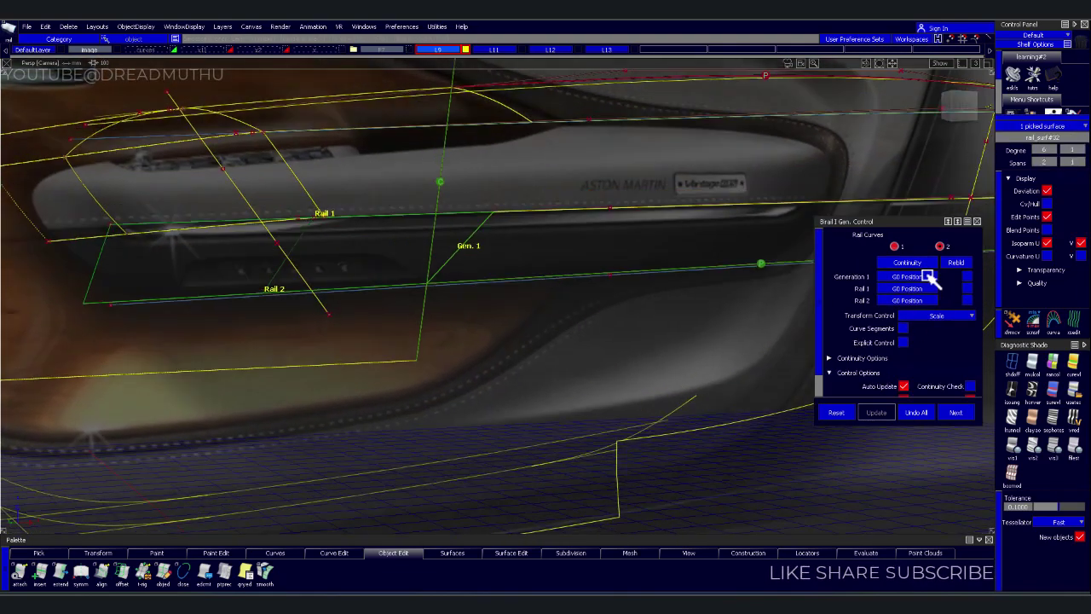
left_click(921, 301)
left_click(914, 316)
Build the lower armrest birail surface with Explicit Control enabled
mouse_move(568, 305)
left_mouse_down("alt+shift")
mouse_move(512, 336)
mouse_move(536, 346)
left_mouse_up("alt+shift")
mouse_move(536, 346)
right_mouse_down("alt+shift")
mouse_move(532, 338)
mouse_move(495, 353)
mouse_move(504, 334)
right_mouse_up("alt+shift")
mouse_move(504, 333)
left_mouse_down("alt+shift")
mouse_move(437, 272)
mouse_move(419, 213)
mouse_move(456, 267)
left_mouse_up("alt+shift")
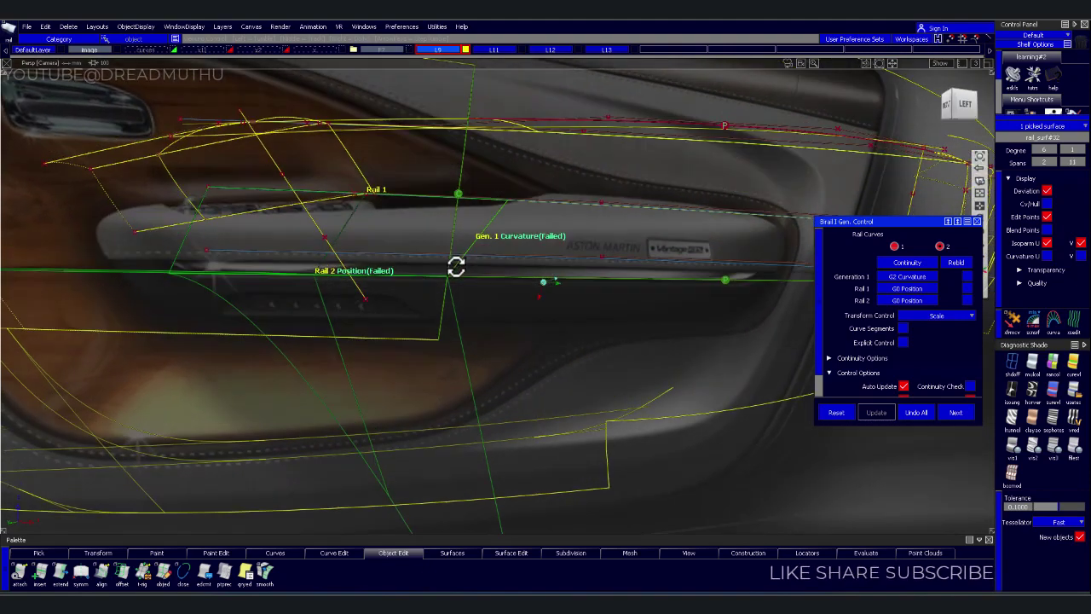
mouse_move(574, 360)
left_mouse_down("alt+shift")
mouse_move(557, 381)
mouse_move(616, 359)
left_mouse_up("alt+shift")
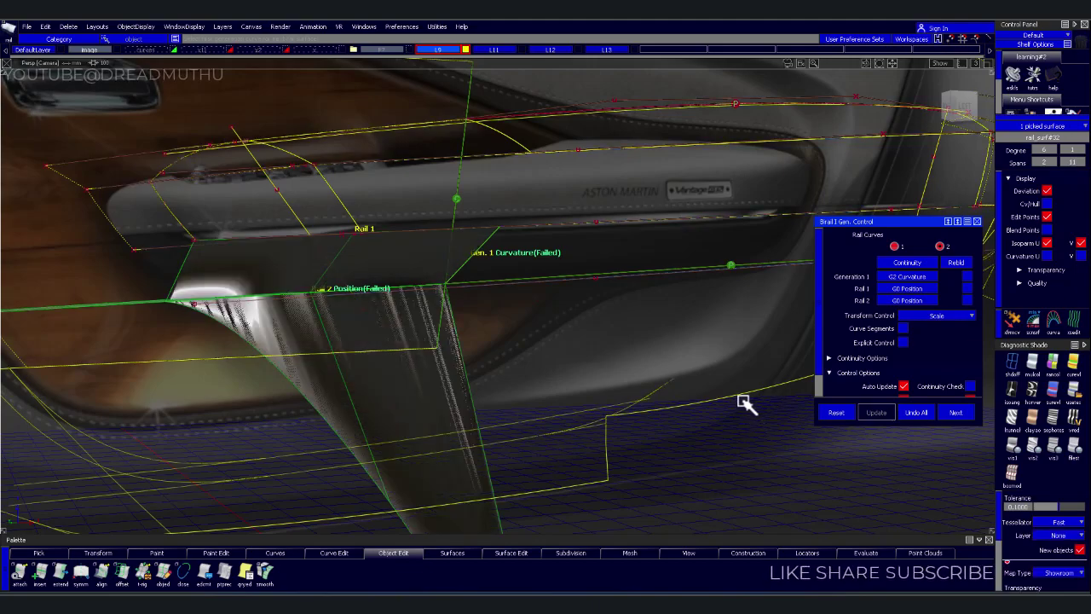
mouse_move(482, 390)
left_mouse_down("alt+shift")
mouse_move(580, 341)
mouse_move(473, 185)
mouse_move(640, 249)
mouse_move(694, 361)
left_mouse_up("alt+shift")
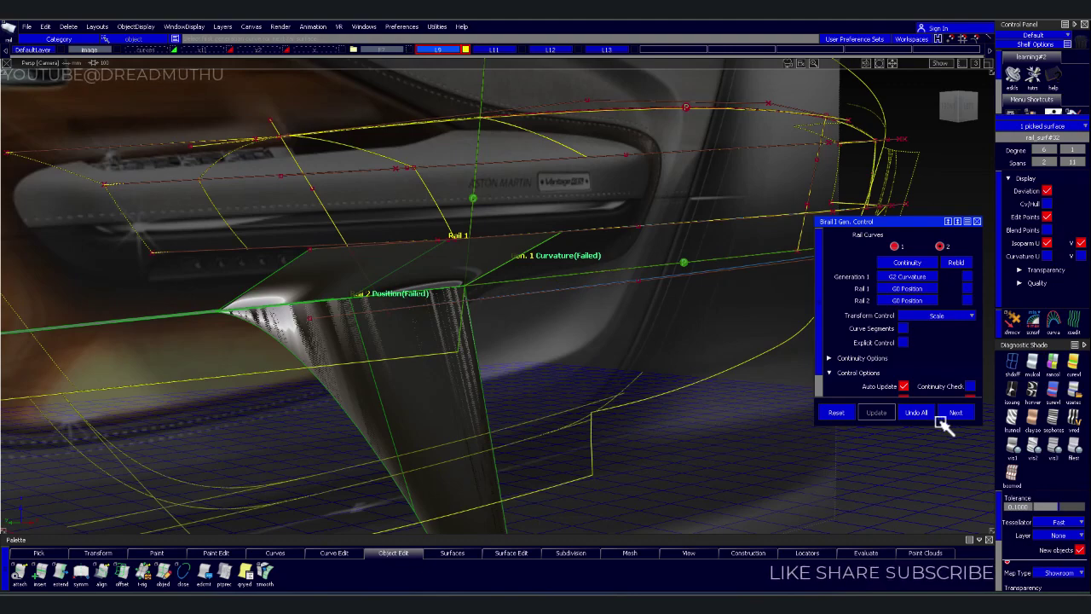
left_click_drag(694, 433, 660, 398, "alt+shift")
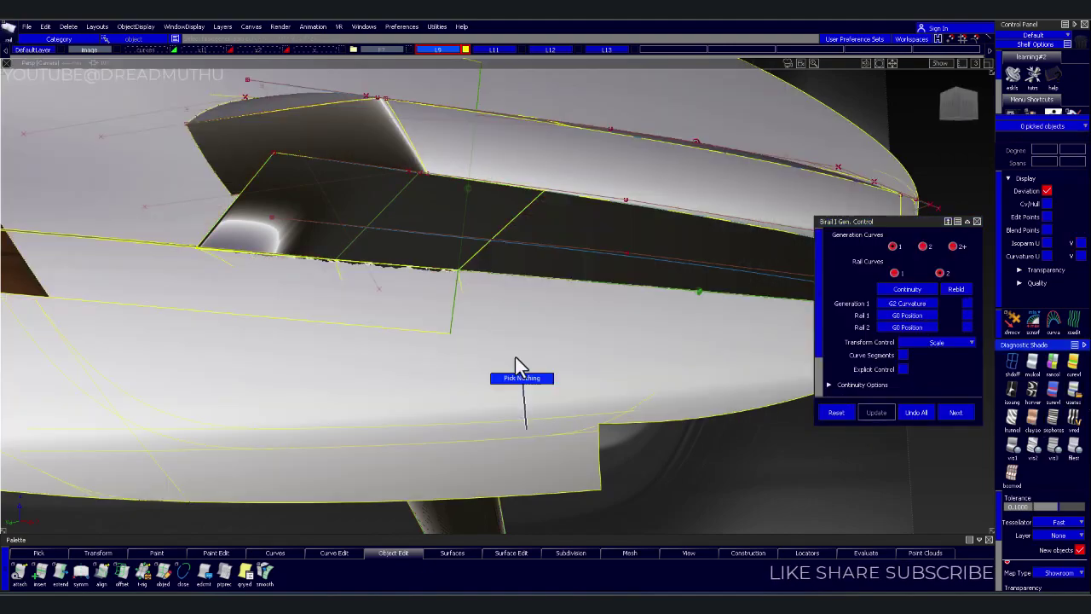
mouse_move(520, 373)
left_mouse_down("alt+shift")
mouse_move(391, 316)
mouse_move(512, 326)
mouse_move(521, 258)
mouse_move(429, 183)
mouse_move(223, 204)
mouse_move(244, 278)
mouse_move(292, 285)
mouse_move(249, 185)
mouse_move(312, 270)
left_mouse_up("alt+shift")
left_click(254, 242)
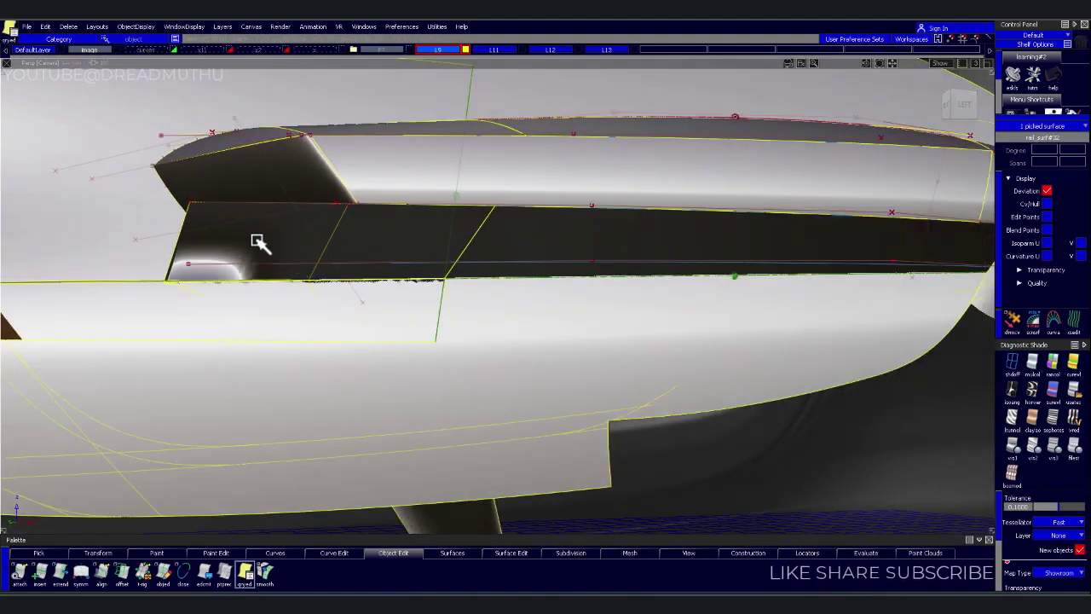
left_click(911, 342)
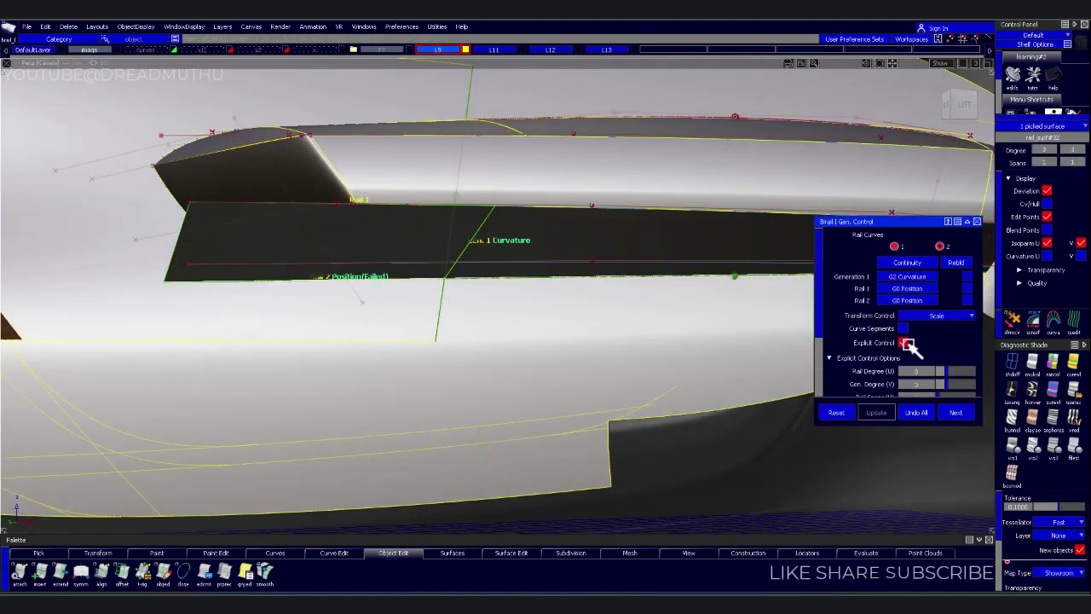
Return to the Left view with shading off to show the door reference image
mouse_move(762, 332)
left_mouse_down("alt+shift")
mouse_move(503, 253)
mouse_move(514, 175)
mouse_move(689, 278)
mouse_move(696, 367)
mouse_move(587, 349)
mouse_move(460, 299)
left_mouse_up("alt+shift")
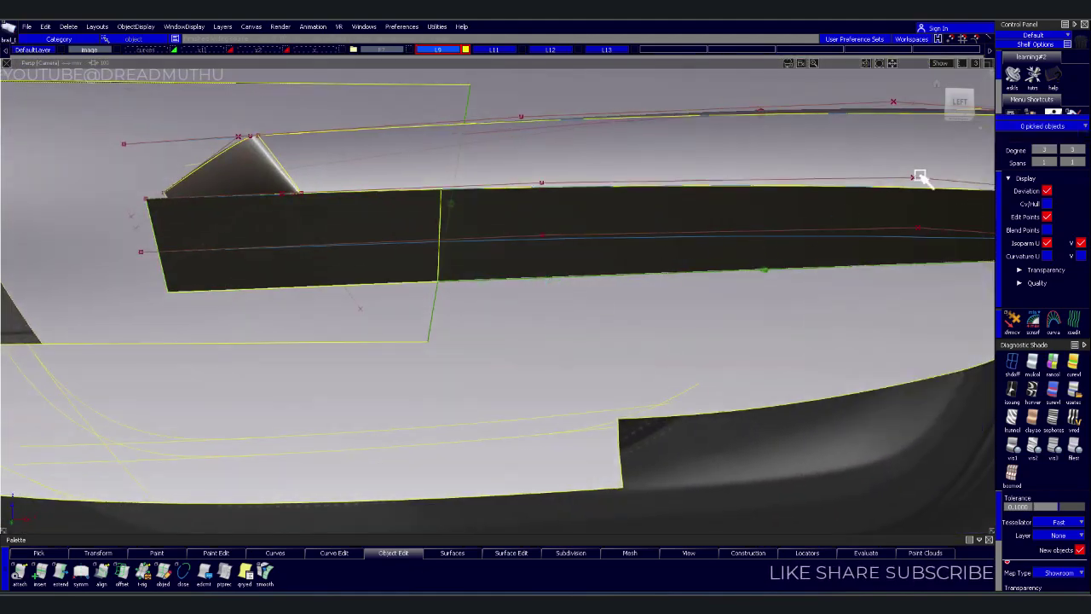
left_click(958, 103)
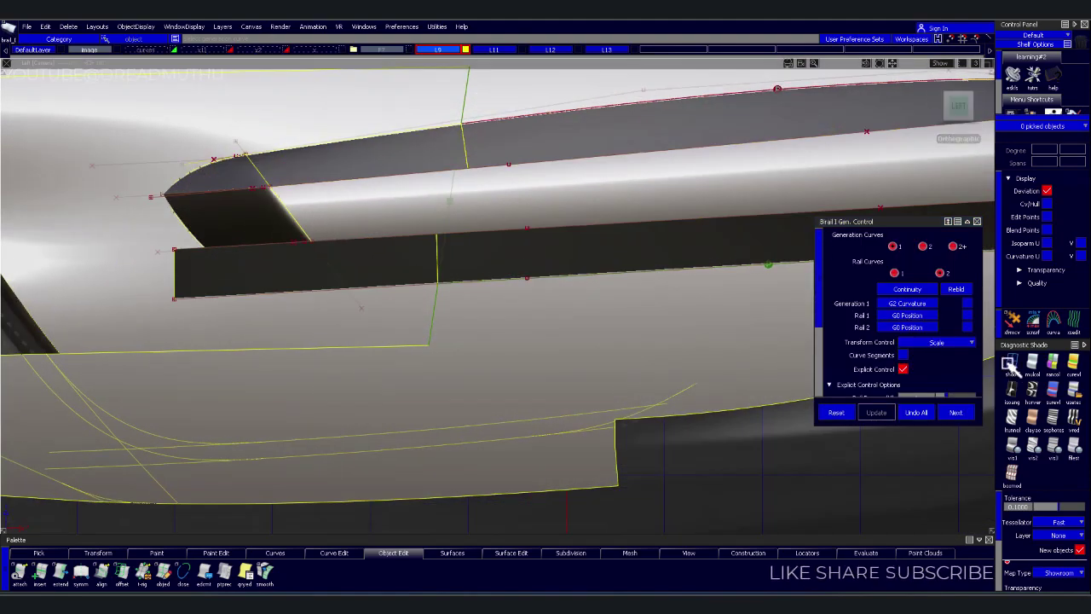
left_click(1009, 365)
mouse_move(389, 292)
middle_mouse_down("alt+shift")
mouse_move(480, 285)
mouse_move(514, 310)
middle_mouse_up("alt+shift")
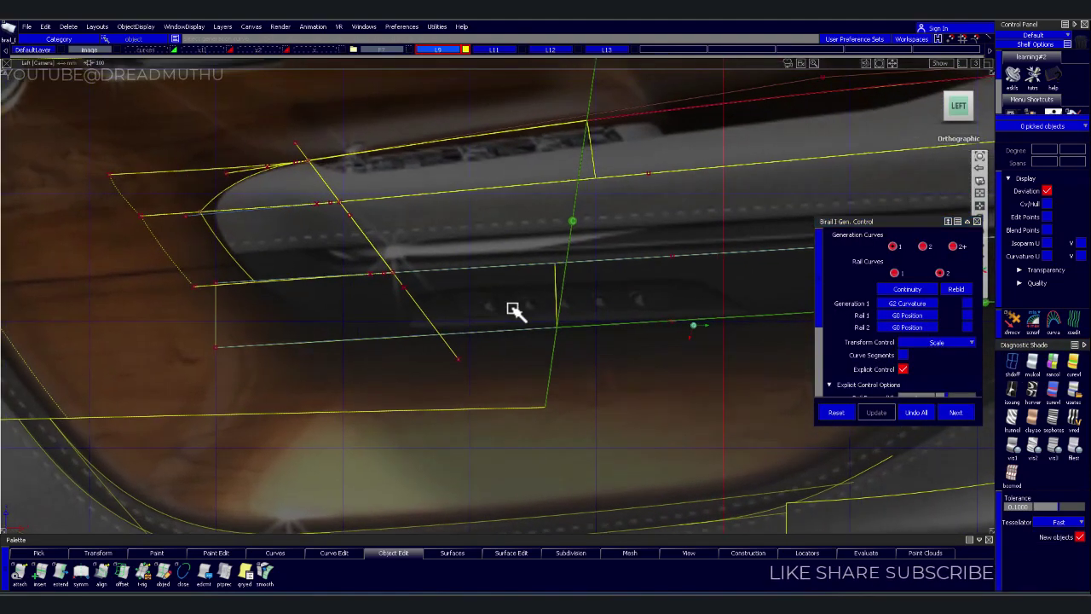
Project the curve onto the front corner surface ref_surf#32
key("p")
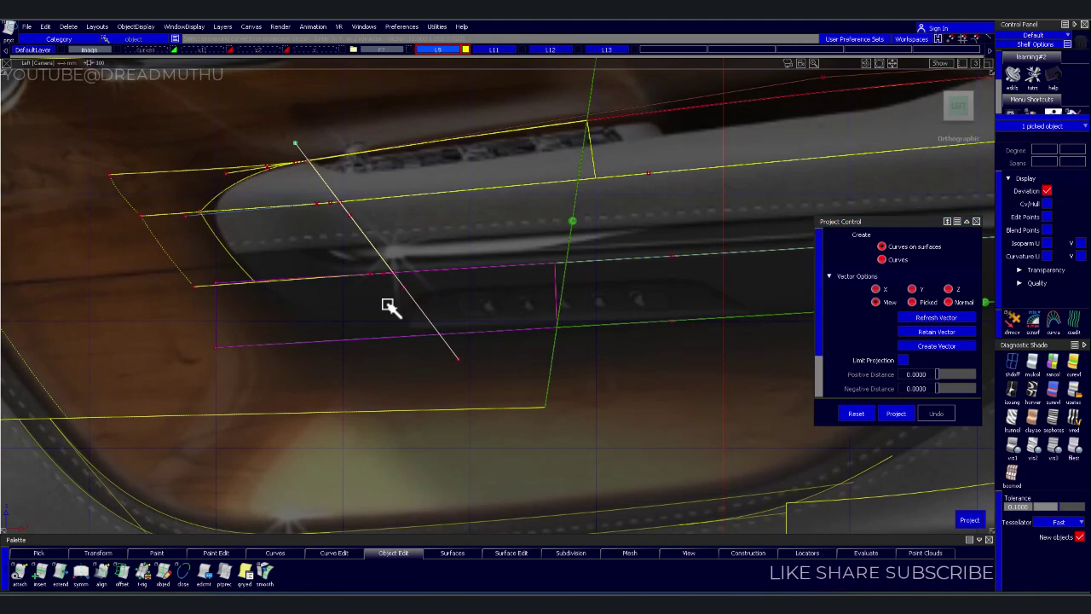
left_click(418, 311)
left_click(493, 307)
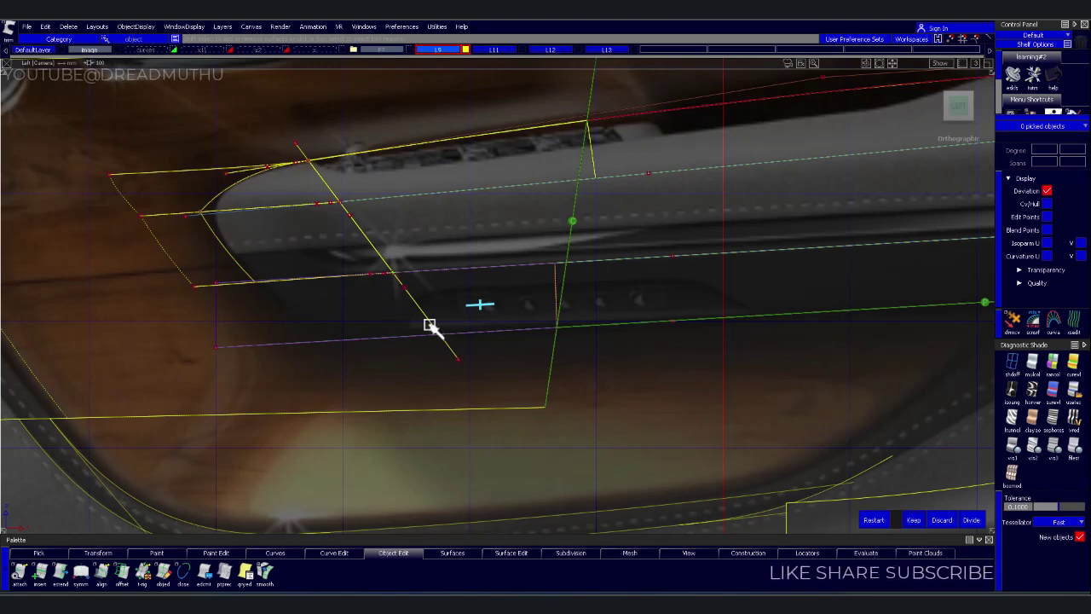
Move curve#106 down below the armrest corner
left_click_drag(495, 311, 684, 350, "alt+shift")
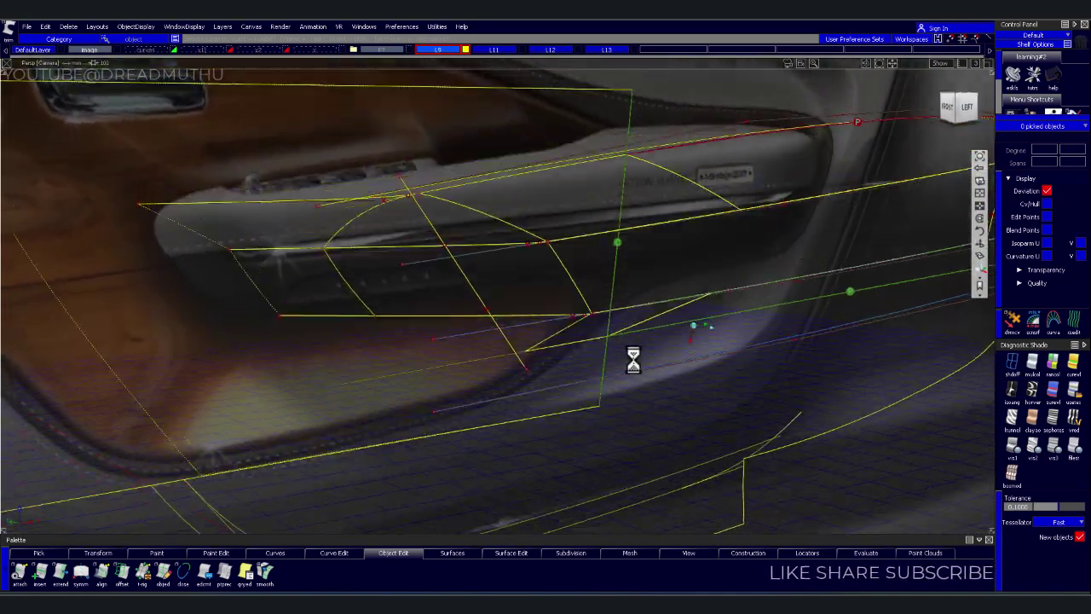
left_click_drag(684, 350, 634, 358, "alt+shift")
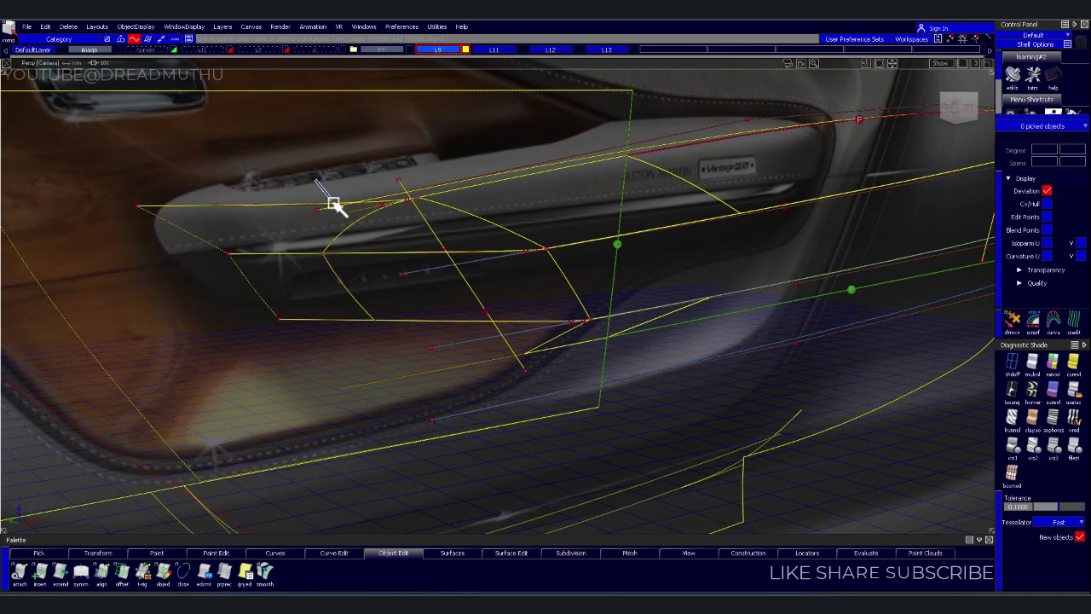
left_click(400, 256)
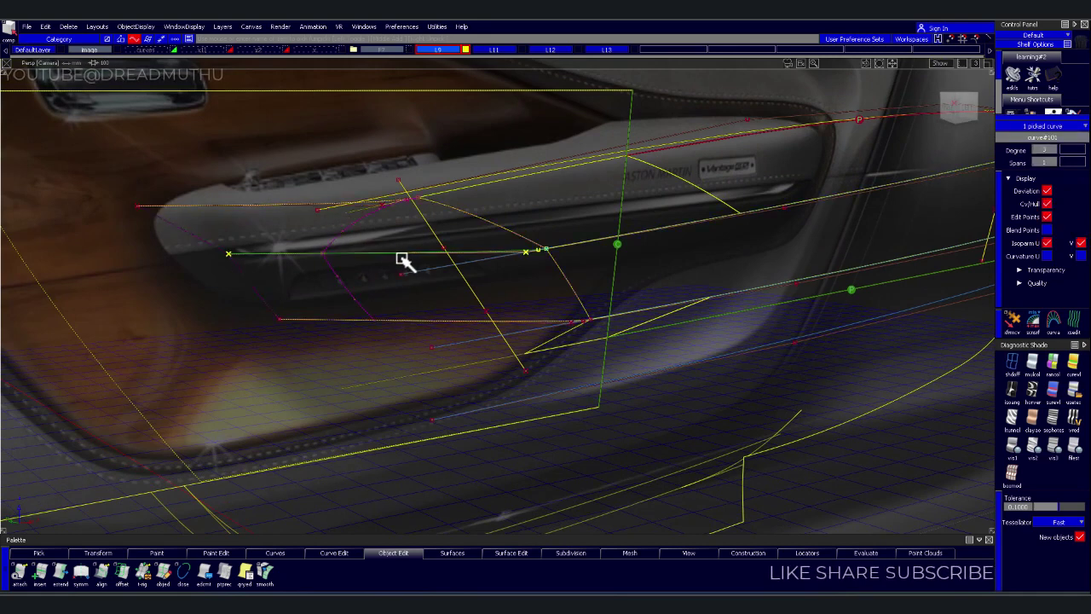
left_click(562, 317)
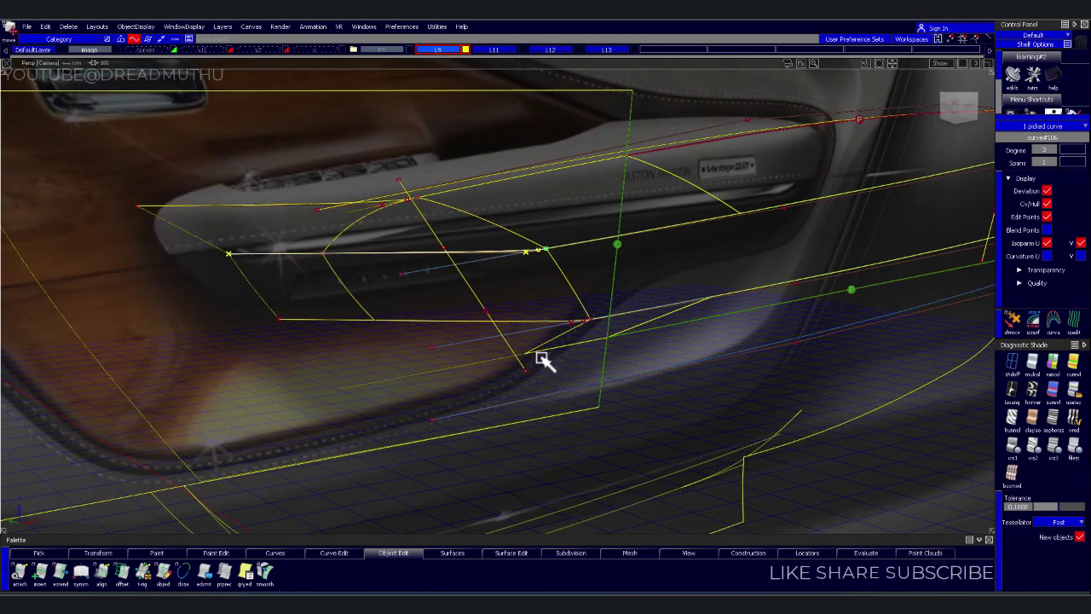
mouse_move(547, 352)
left_mouse_down()
mouse_move(523, 365)
mouse_move(532, 375)
mouse_move(446, 338)
mouse_move(333, 319)
mouse_move(506, 345)
mouse_move(478, 376)
mouse_move(418, 322)
mouse_move(458, 335)
left_mouse_up()
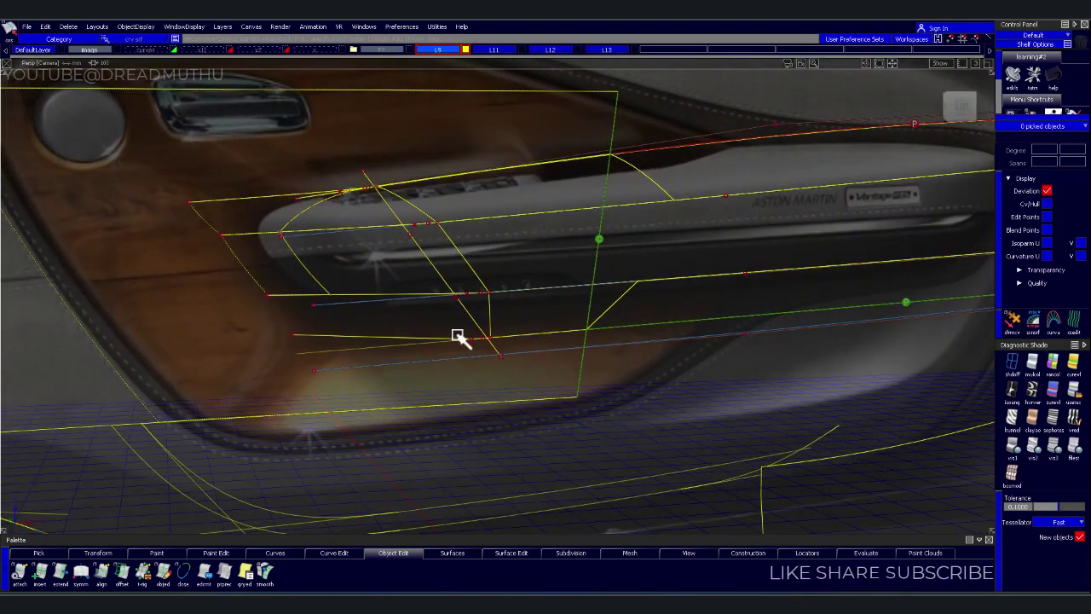
Build a birail patch from the vertical generation curve and the upper and lower rails
left_click(490, 311)
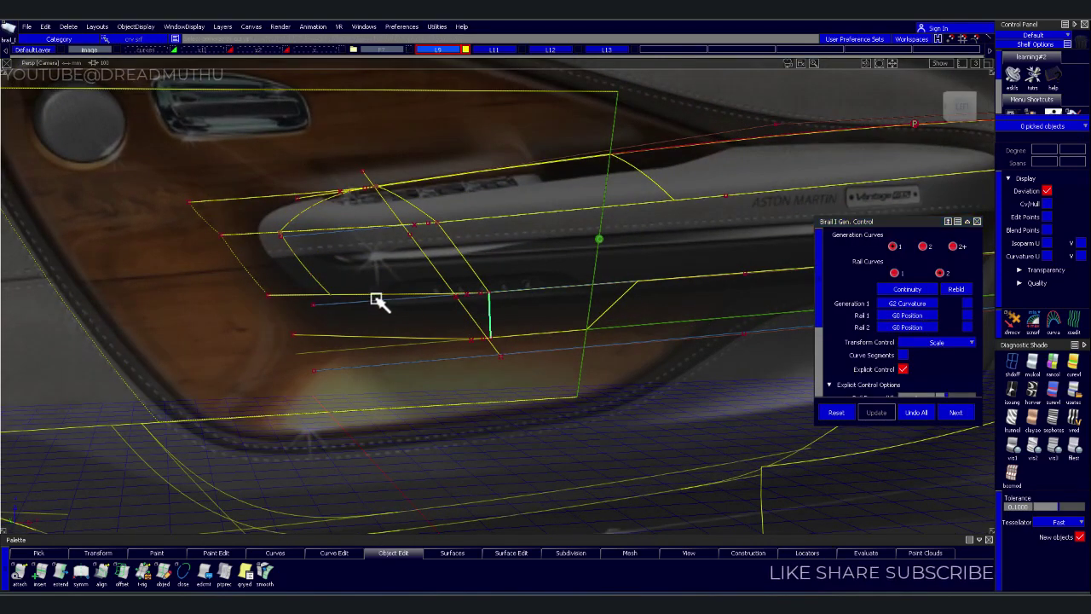
left_click(384, 304)
left_click(392, 338)
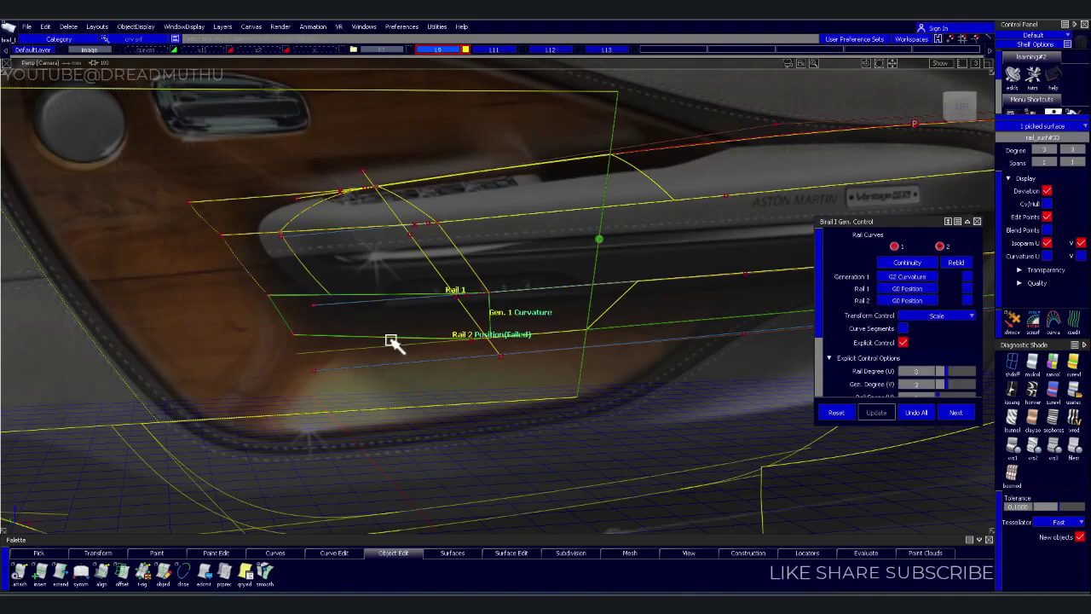
mouse_move(478, 392)
left_mouse_down("alt+shift")
mouse_move(550, 369)
mouse_move(498, 332)
mouse_move(592, 377)
mouse_move(511, 256)
mouse_move(451, 361)
left_mouse_up("alt+shift")
left_click(451, 361)
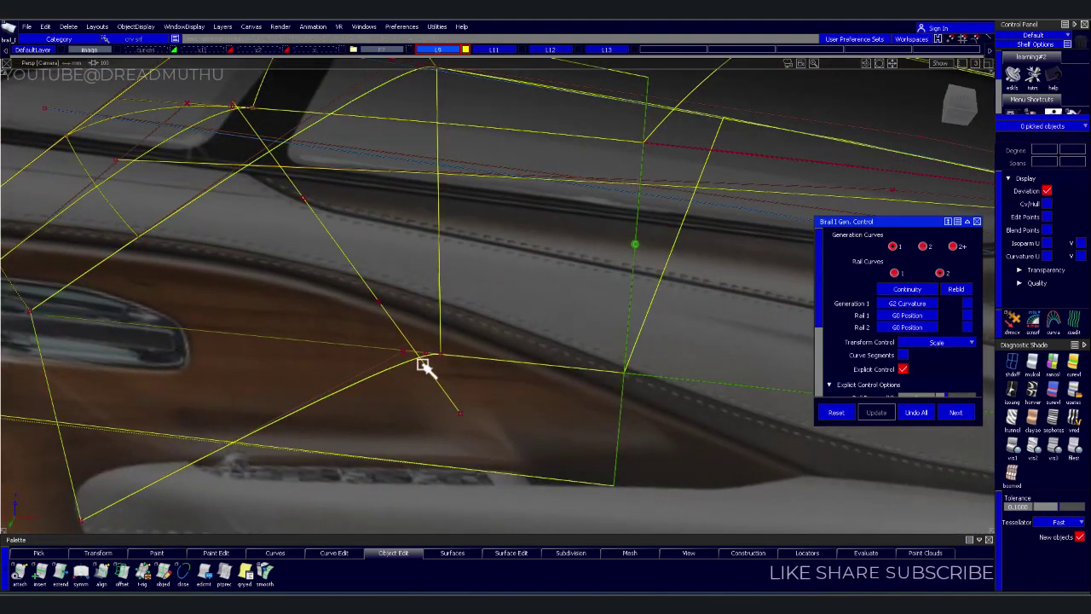
Align curve#106's end to the neighbouring surface edge with G2 continuity
key("a")
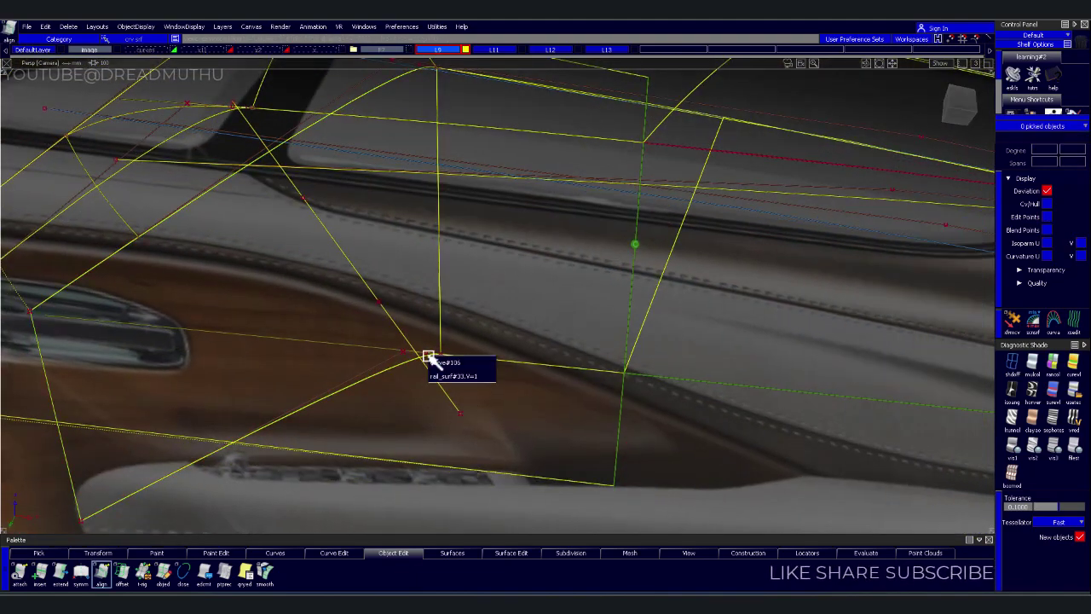
left_click(441, 365)
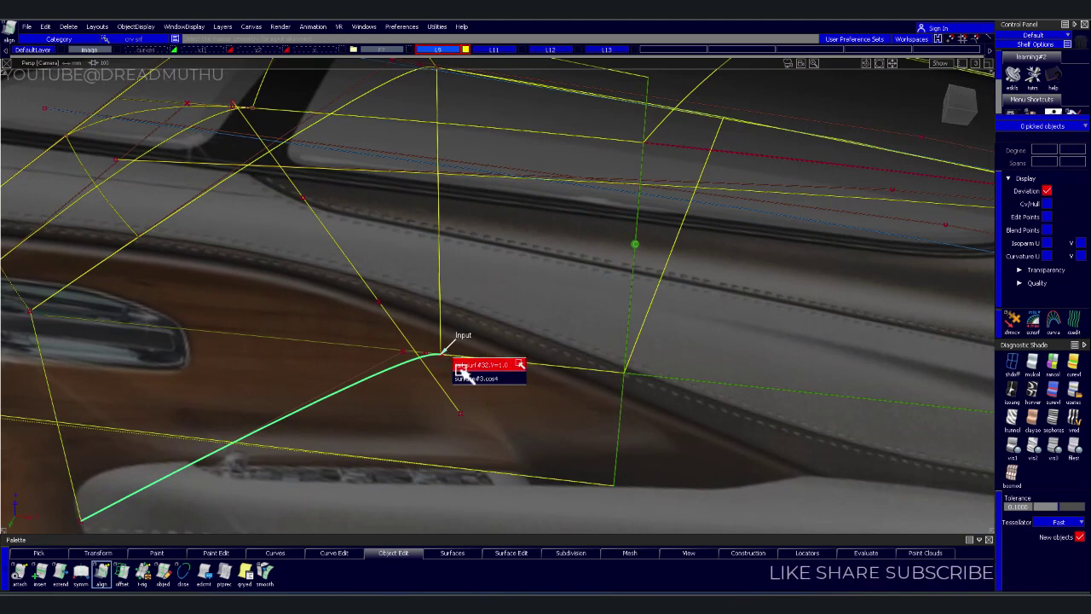
left_click(460, 368)
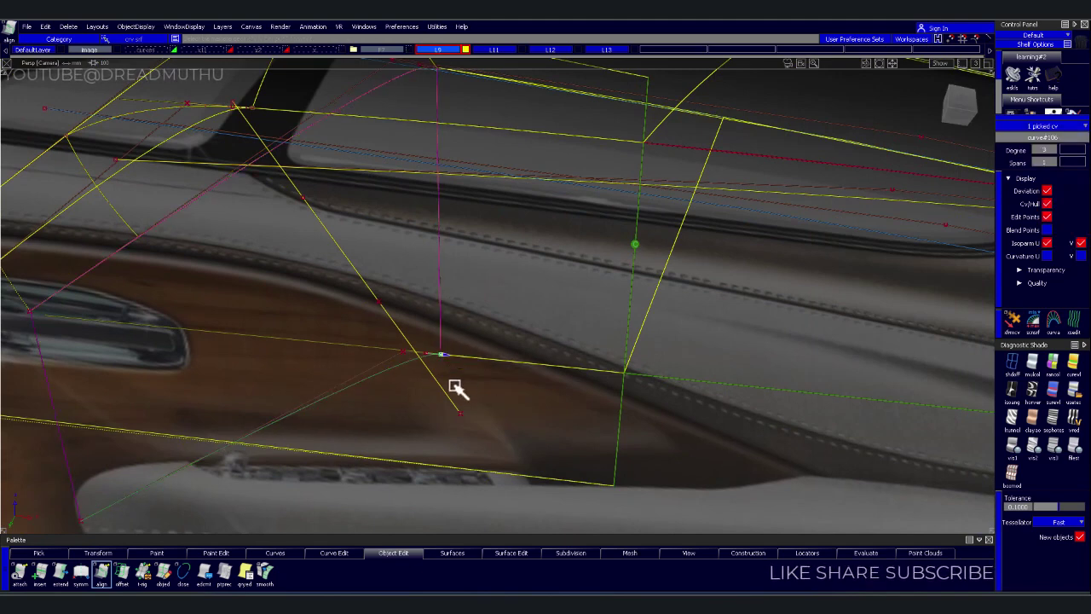
left_click(443, 362)
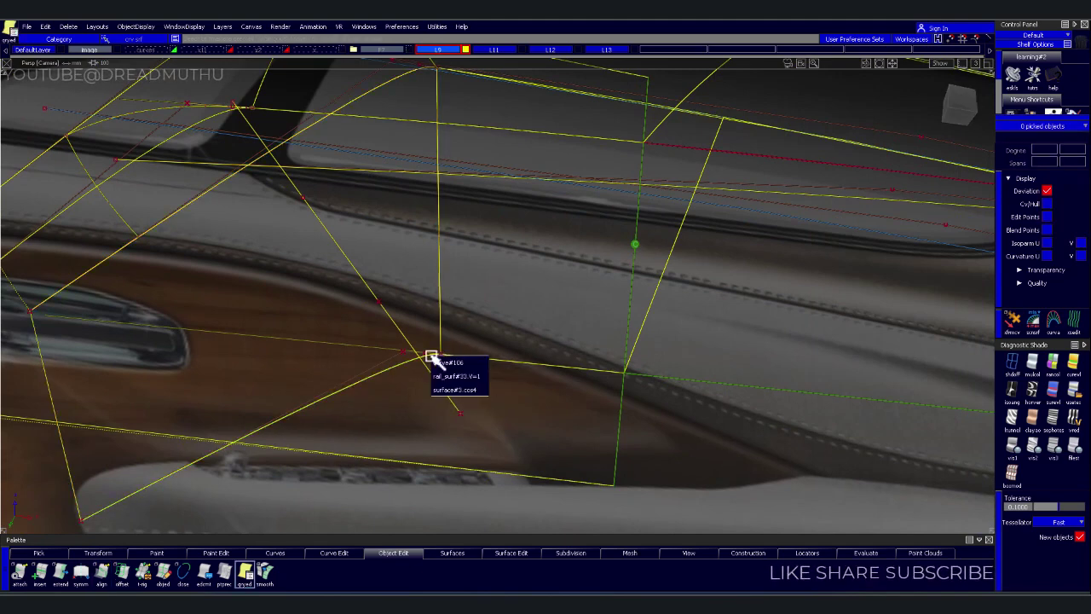
left_click(448, 362)
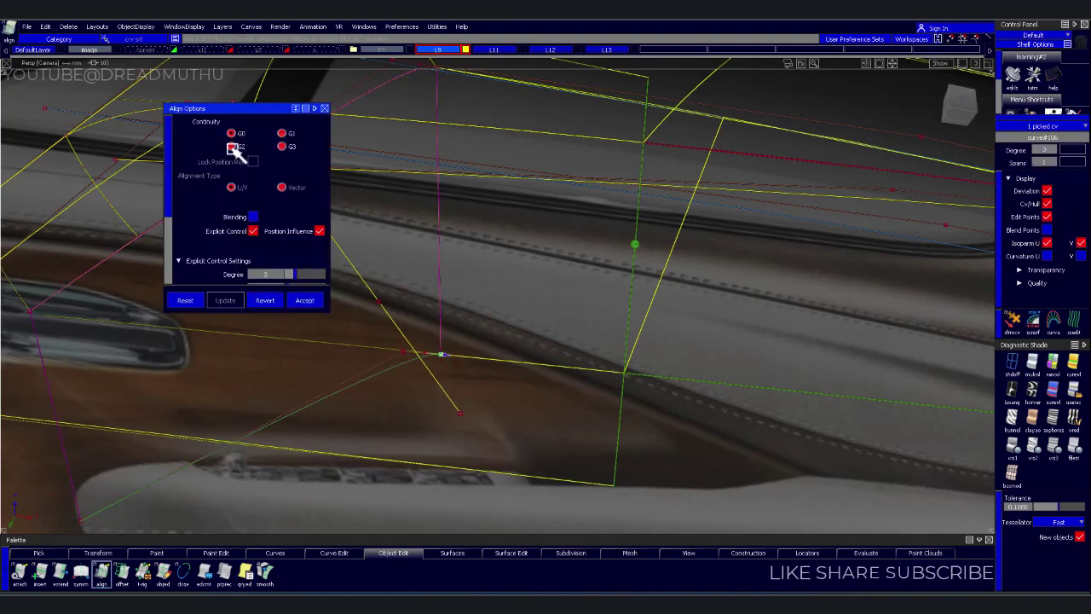
right_click_drag(512, 454, 560, 313, "alt+shift")
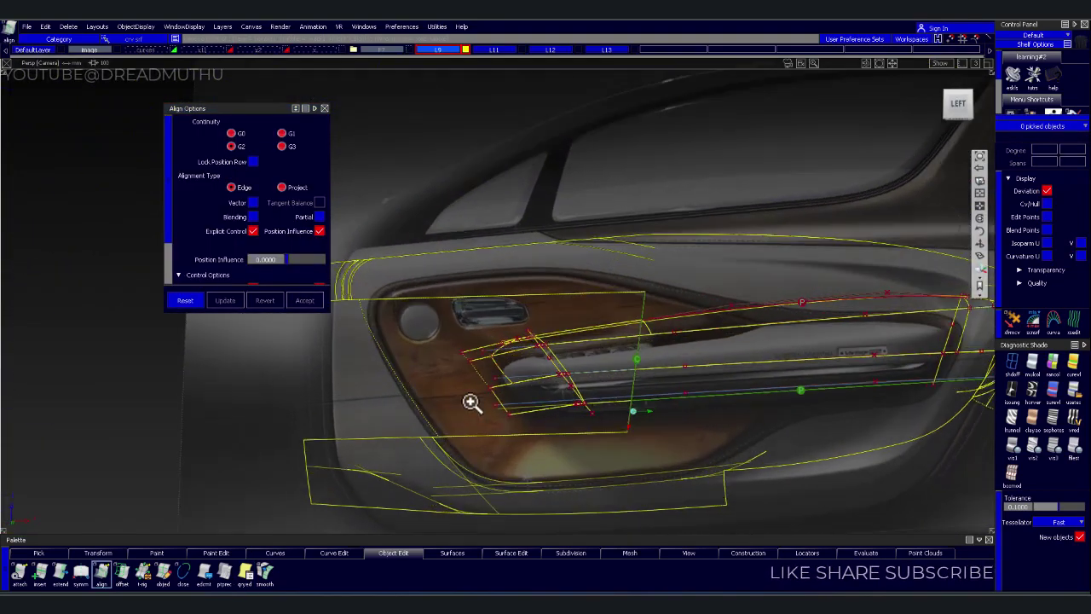
mouse_move(499, 370)
left_mouse_down("alt+shift")
mouse_move(551, 396)
mouse_move(520, 421)
left_mouse_up("alt+shift")
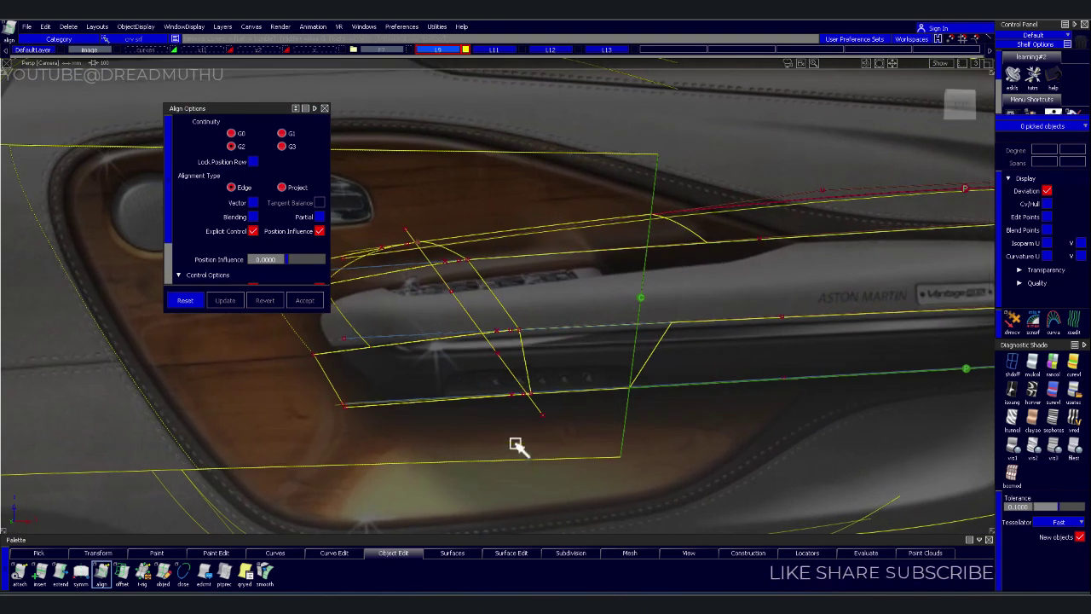
key("Escape")
left_click(468, 421)
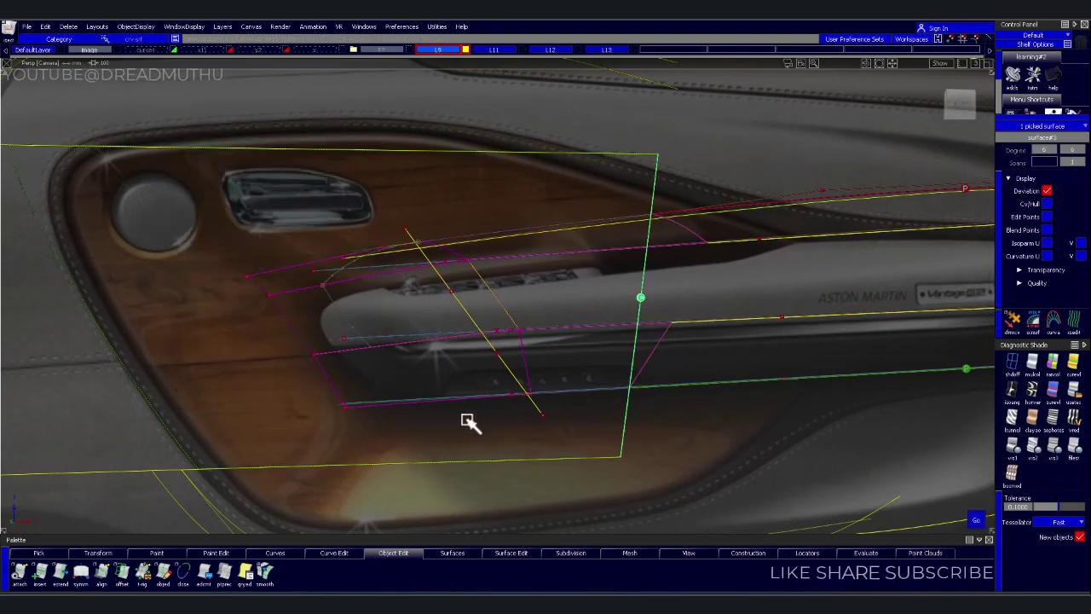
left_click(413, 413)
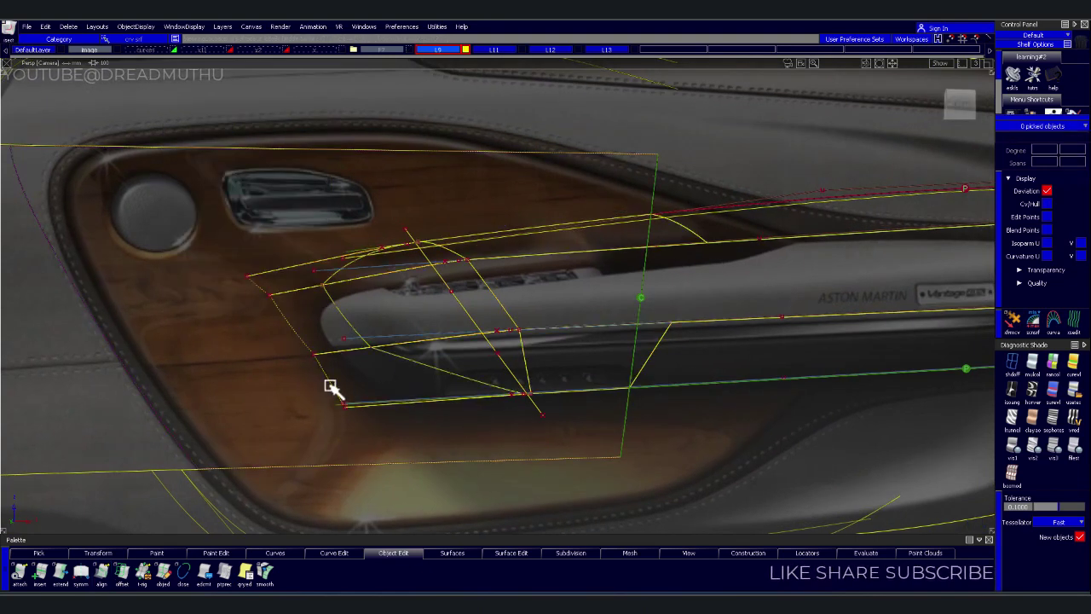
Switch to the Left view and frame the whole door panel
mouse_move(439, 407)
left_mouse_down("alt+shift")
mouse_move(420, 355)
mouse_move(622, 383)
mouse_move(626, 358)
mouse_move(566, 361)
left_mouse_up("alt+shift")
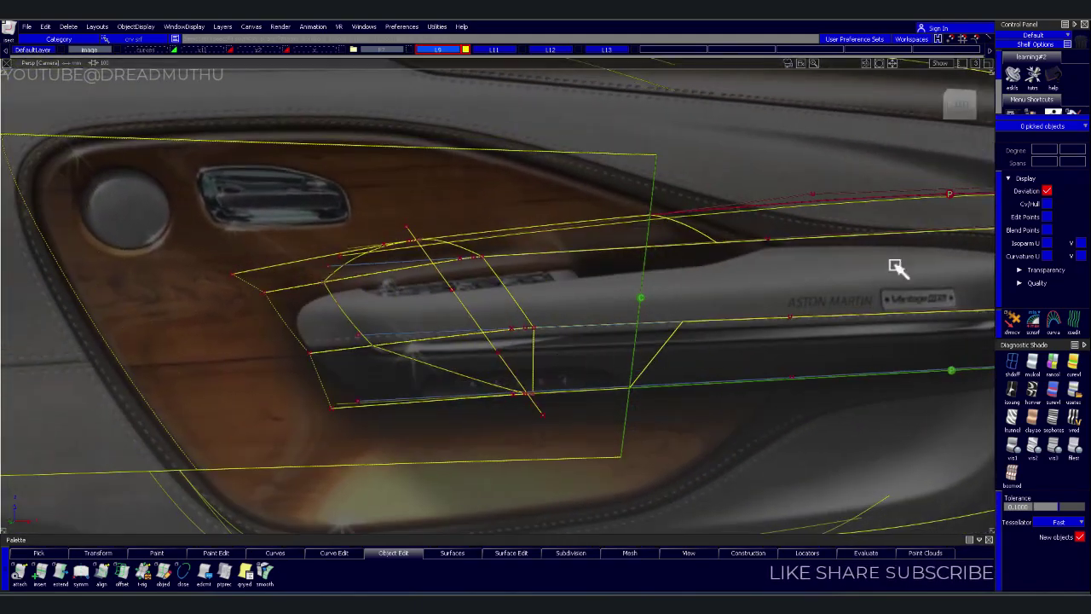
left_click(968, 113)
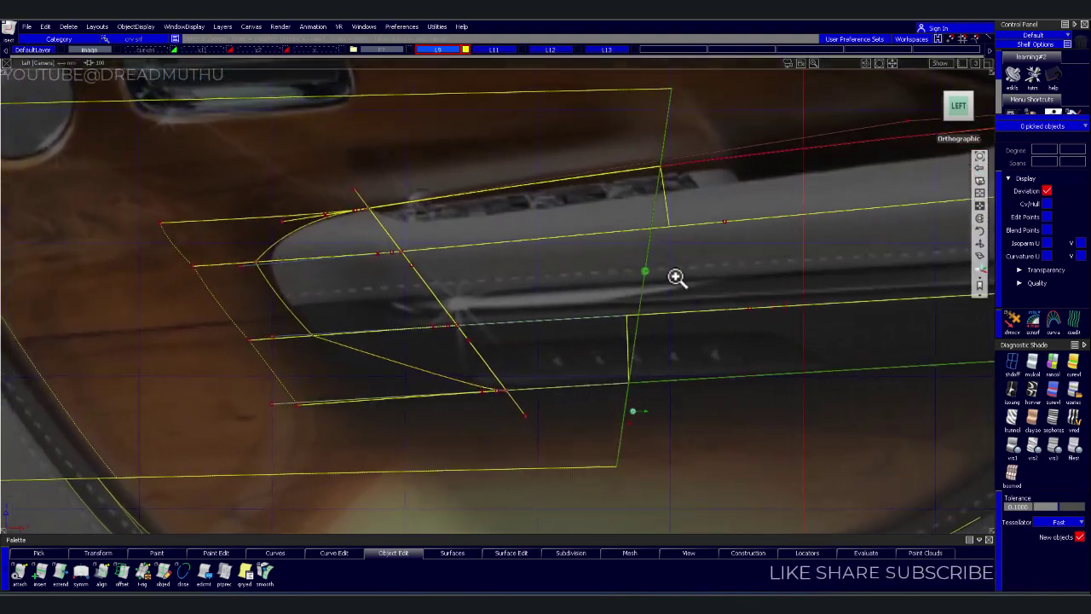
mouse_move(611, 298)
middle_mouse_down("alt+shift")
mouse_move(541, 287)
mouse_move(555, 285)
mouse_move(557, 268)
middle_mouse_up("alt+shift")
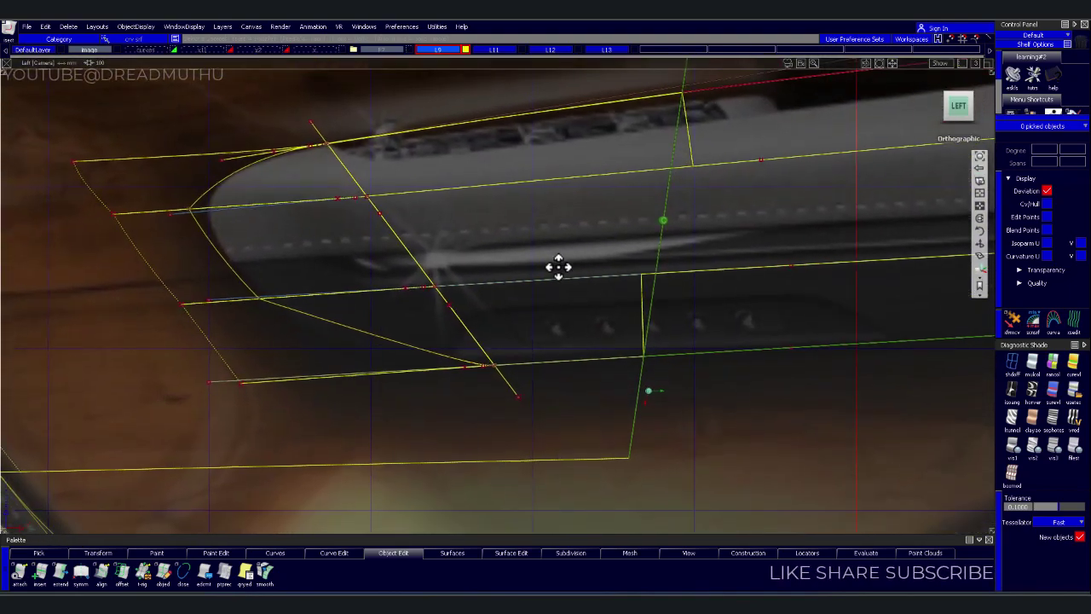
right_click_drag(557, 268, 521, 293, "alt+shift")
middle_click_drag(521, 294, 568, 278, "alt+shift")
right_click_drag(567, 278, 539, 292, "alt+shift")
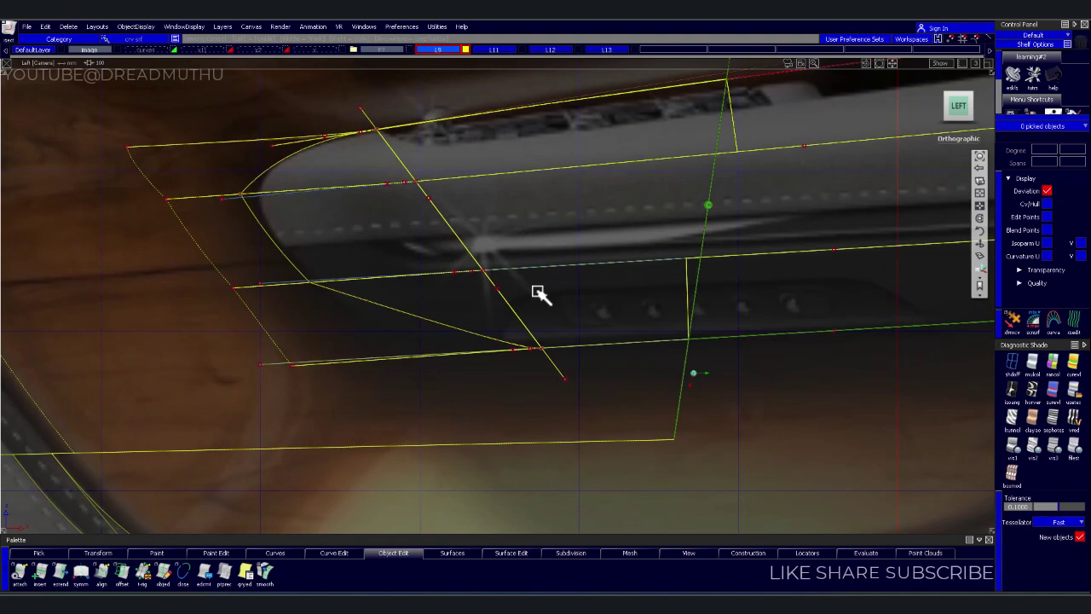
right_click_drag(529, 330, 585, 336, "alt+shift")
middle_click_drag(585, 336, 253, 365, "alt+shift")
right_click_drag(253, 366, 449, 356, "alt+shift")
Tumble into a perspective close-up of the armrest's rear end and pick a curve there
middle_click_drag(449, 357, 244, 367, "alt+shift")
mouse_move(429, 366)
right_mouse_down("alt+shift")
mouse_move(343, 355)
mouse_move(498, 332)
right_mouse_up("alt+shift")
middle_click_drag(497, 332, 521, 321, "alt+shift")
mouse_move(648, 298)
left_mouse_down("alt+shift")
mouse_move(463, 338)
mouse_move(409, 368)
mouse_move(376, 322)
mouse_move(495, 361)
mouse_move(517, 355)
mouse_move(458, 345)
mouse_move(499, 309)
mouse_move(562, 324)
left_mouse_up("alt+shift")
left_click(369, 333)
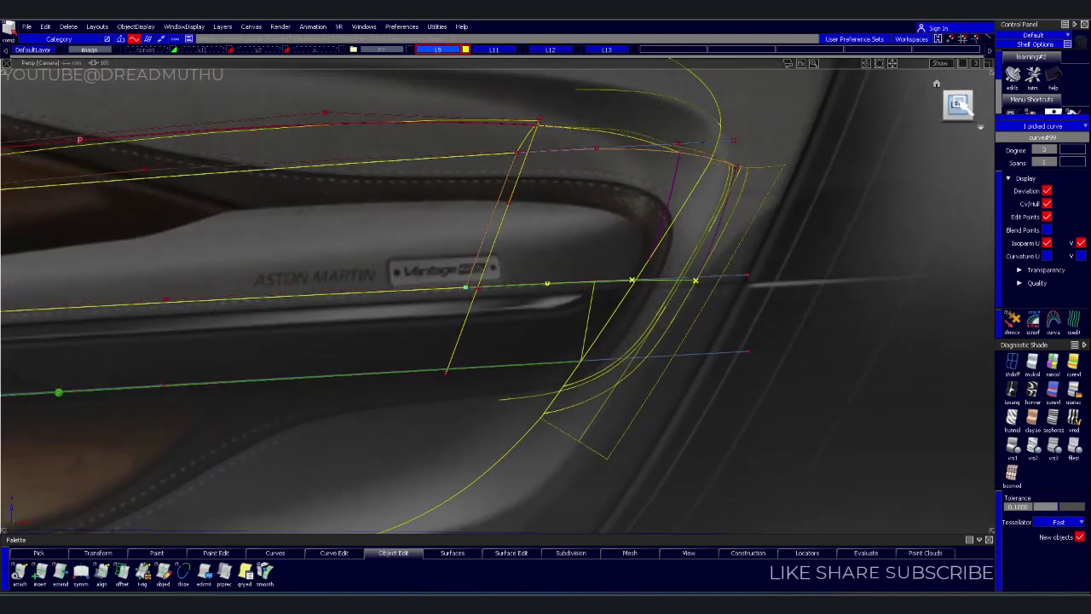
In the Left view, project the curve onto the armrest surface at the rear end
left_click(958, 104)
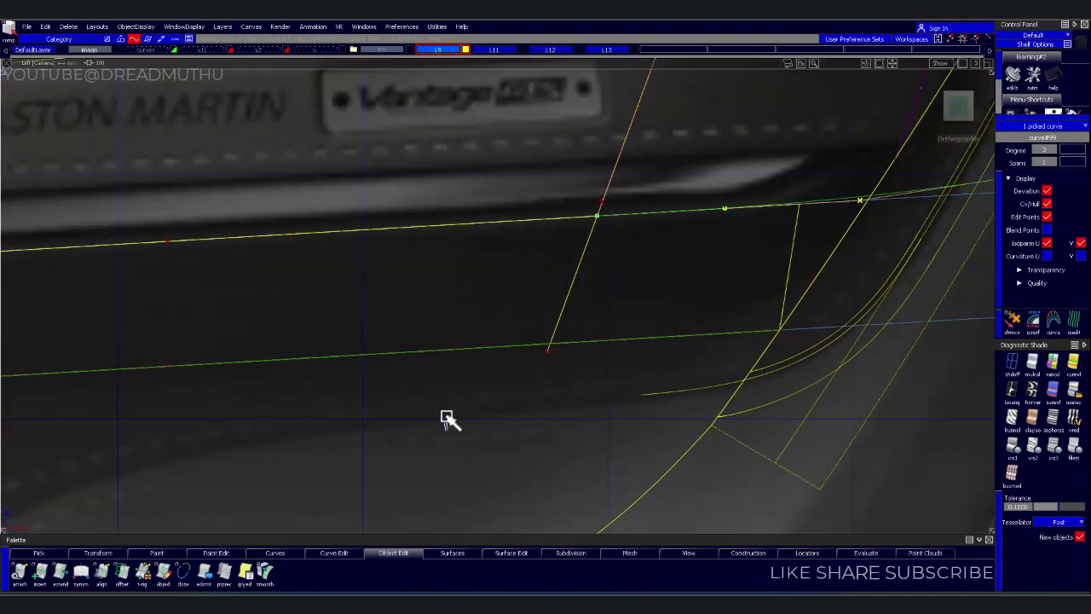
left_click(444, 384)
key("p")
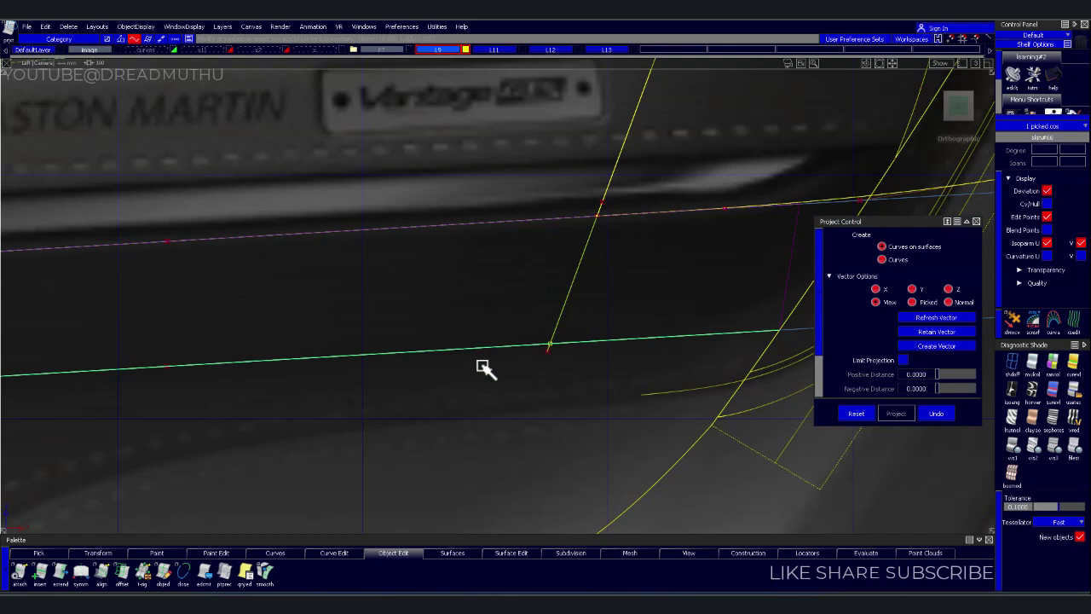
left_click(550, 358)
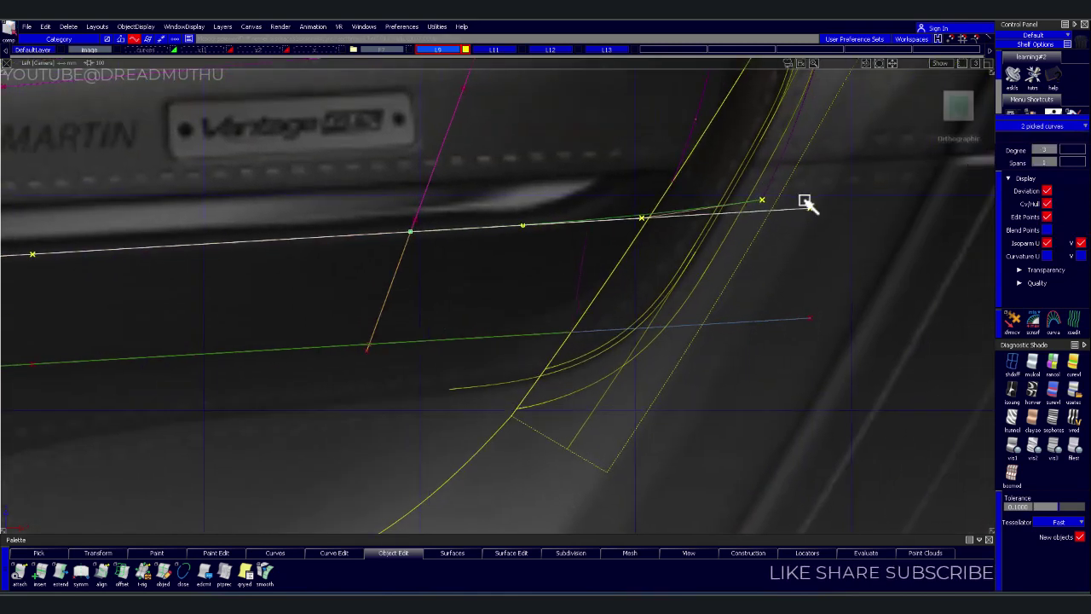
Move the short upper curve down onto the lower edge line
left_click(806, 205)
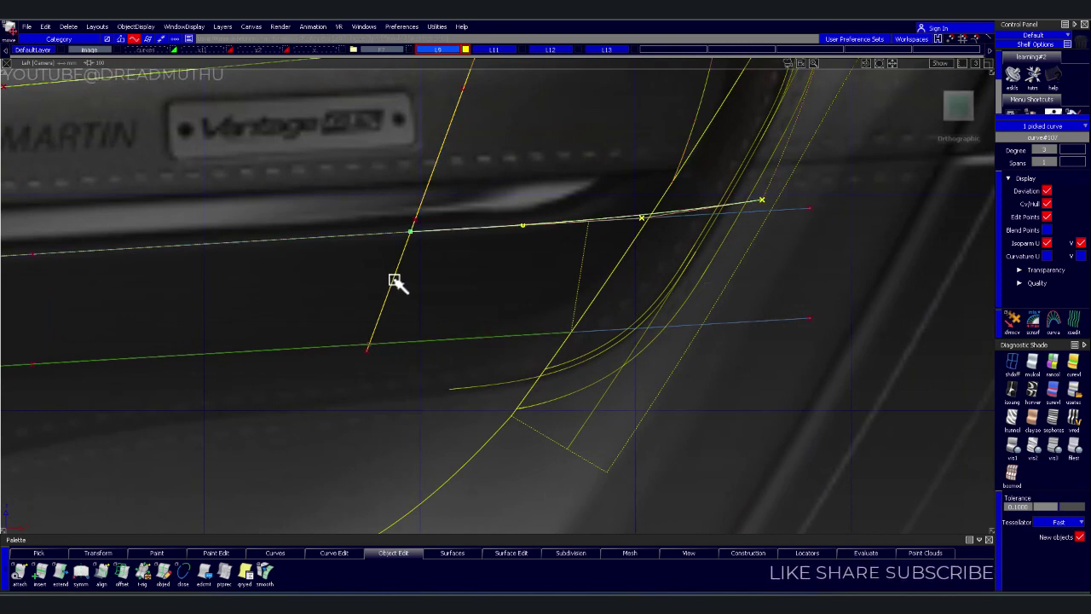
left_click_drag(395, 282, 369, 345)
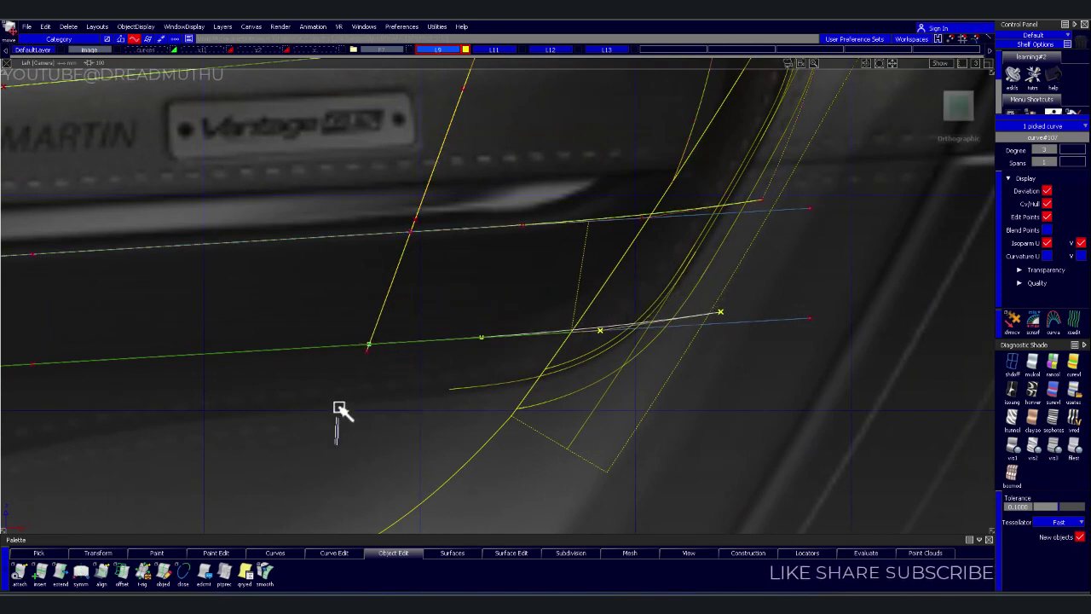
left_click(337, 447)
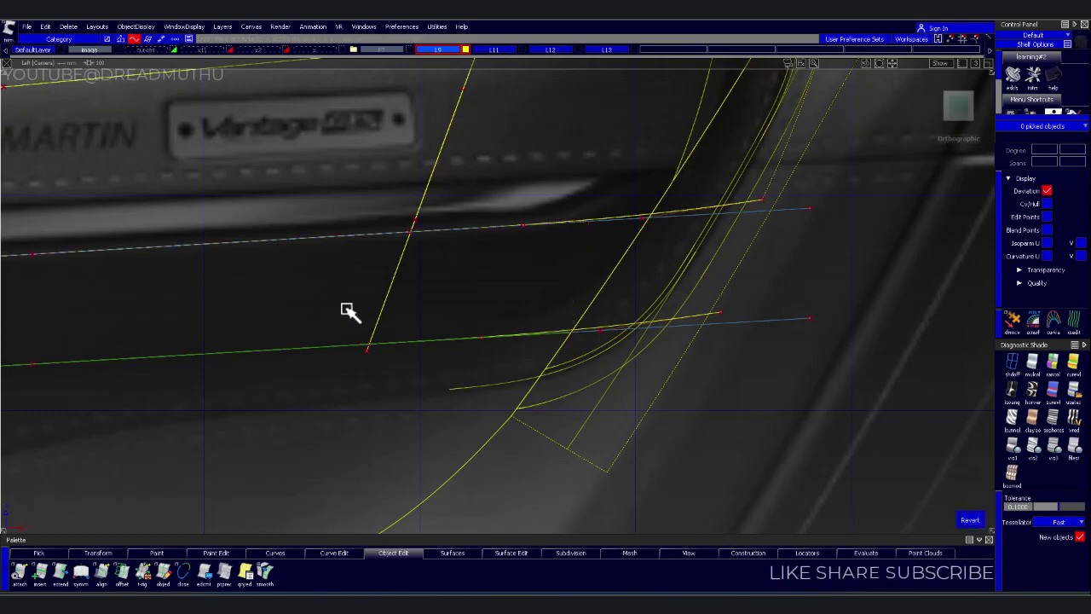
left_click_drag(459, 327, 284, 381, "alt+shift")
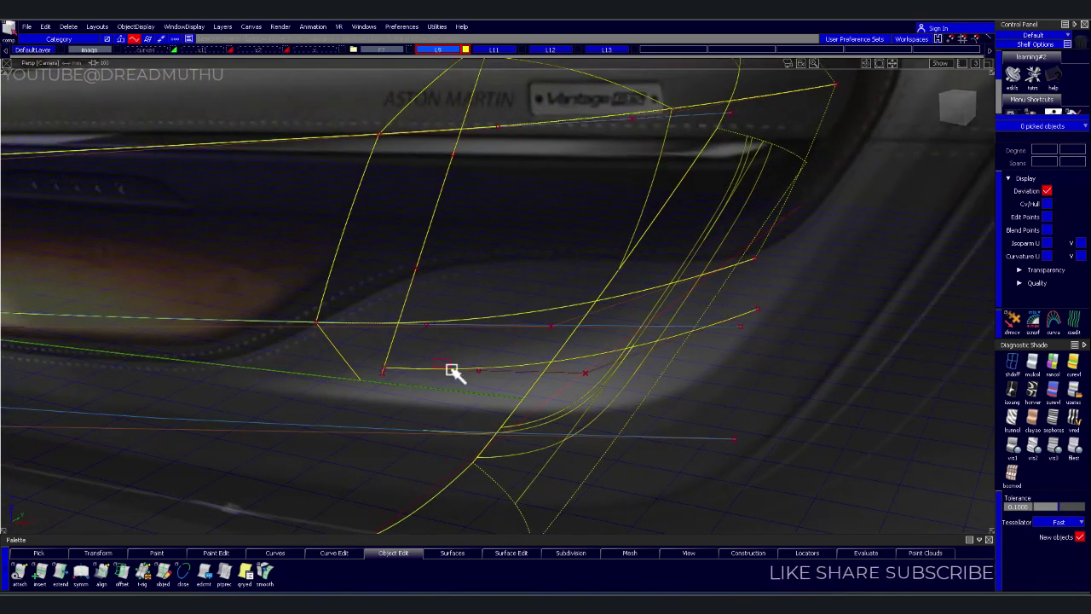
Snap the lower short curve's start onto the neighbouring curve and align its end to the surface edge
left_click(441, 368)
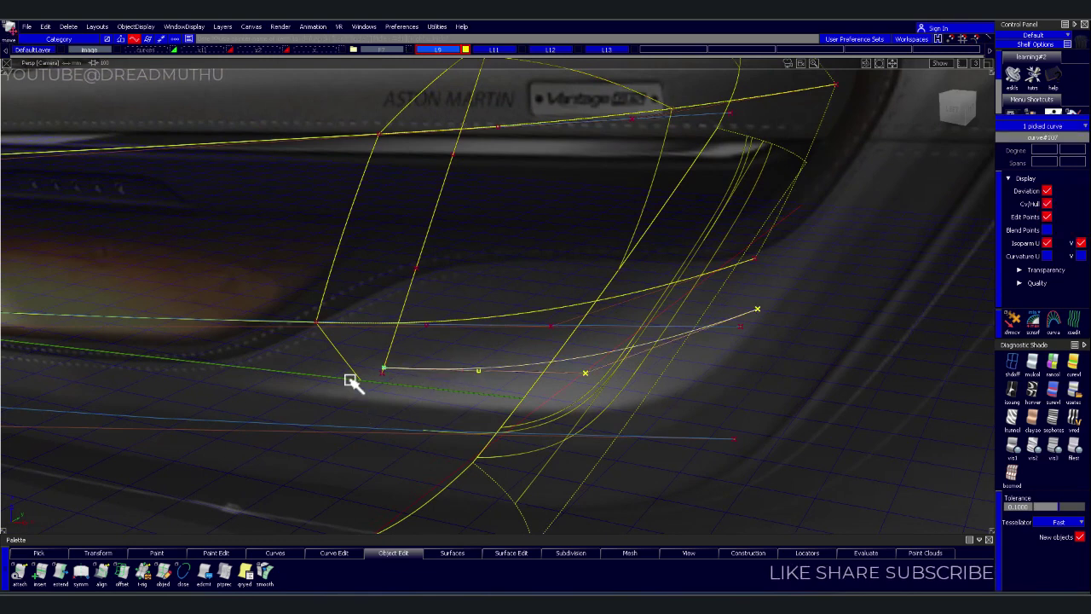
left_click(349, 381)
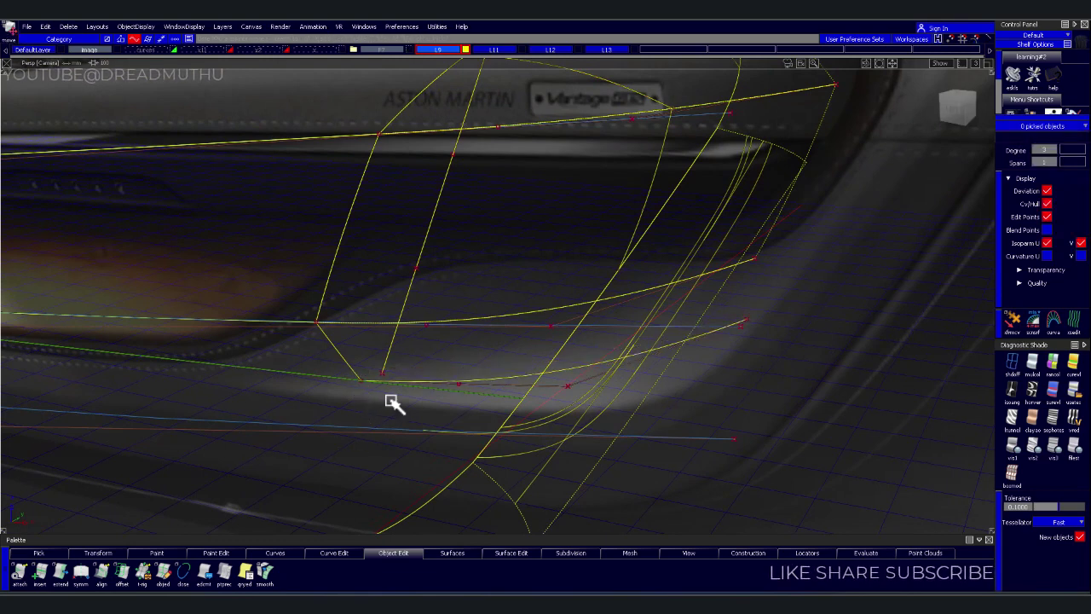
left_click(416, 383)
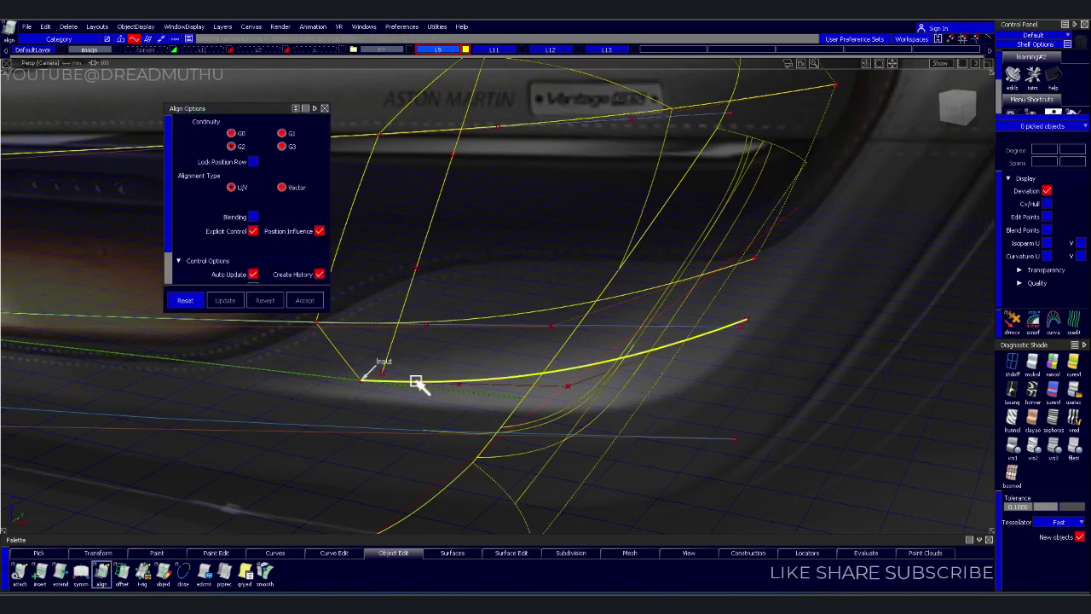
left_click(350, 380)
left_click(355, 387)
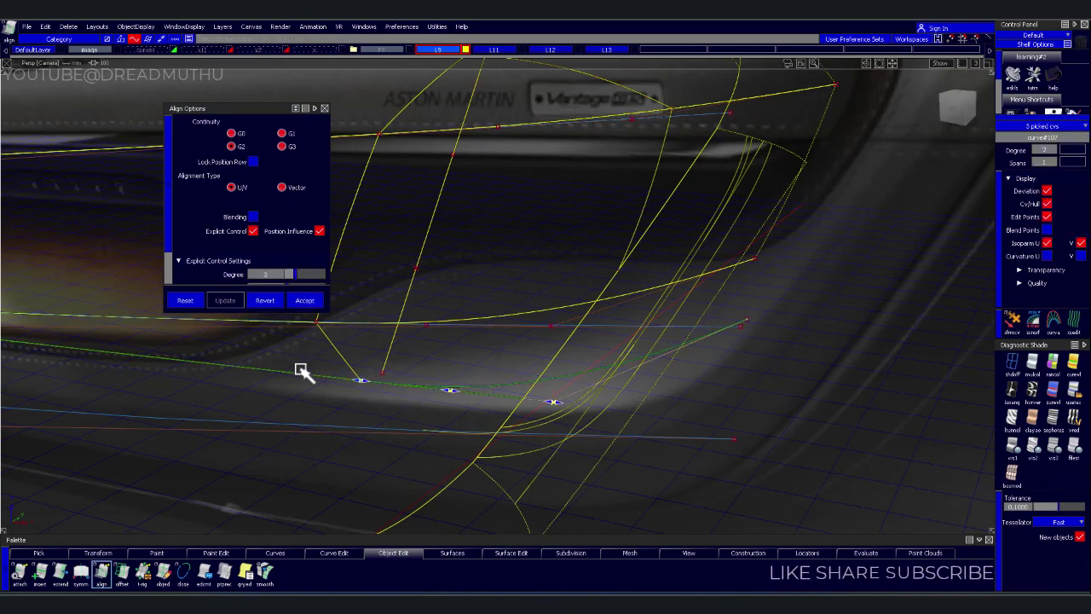
mouse_move(490, 365)
left_mouse_down("alt+shift")
mouse_move(449, 344)
mouse_move(480, 319)
mouse_move(512, 351)
mouse_move(565, 360)
mouse_move(398, 312)
left_mouse_up("alt+shift")
left_click(375, 343)
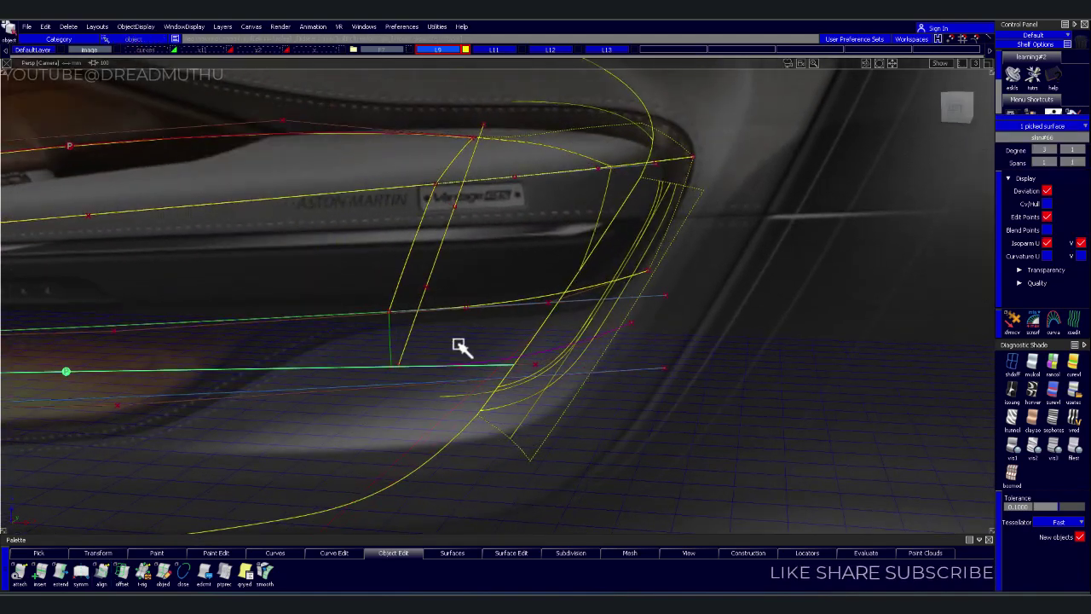
Isolate the two rail curves and create the rear lower corner birail with Rail 2 at G0
left_click(563, 354, "shift")
left_click(533, 303, "shift")
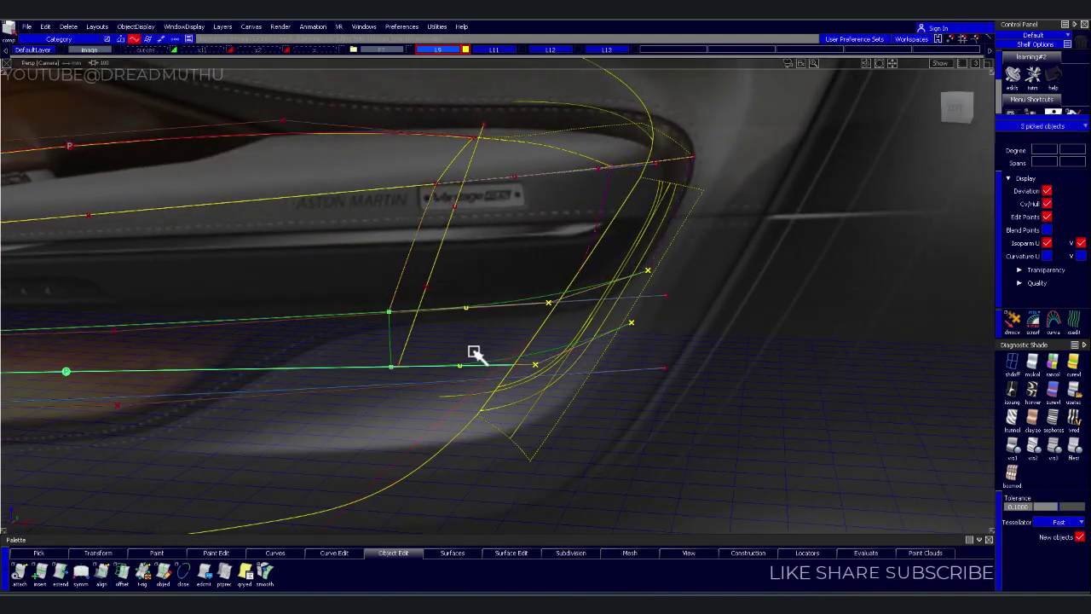
key("shift+h")
key("b")
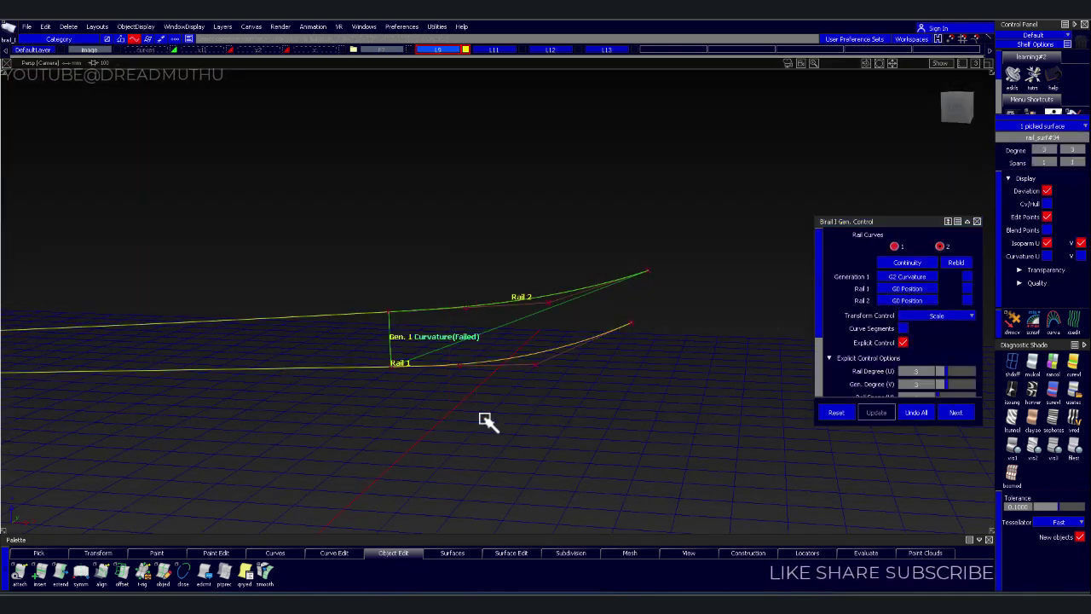
left_click(969, 302)
mouse_move(798, 311)
left_mouse_down("alt+shift")
mouse_move(651, 302)
mouse_move(595, 285)
mouse_move(519, 370)
mouse_move(597, 379)
left_mouse_up("alt+shift")
scroll(892, 360, "down", 1)
scroll(938, 362, "down", 1)
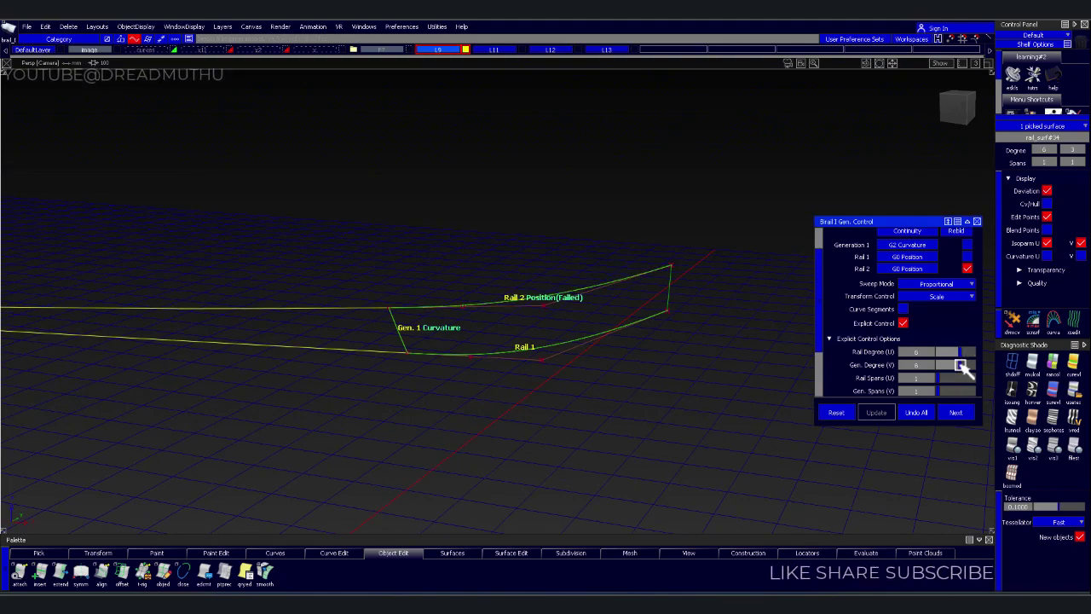
mouse_move(677, 407)
left_mouse_down("alt+shift")
mouse_move(634, 270)
mouse_move(628, 202)
mouse_move(445, 241)
mouse_move(511, 368)
mouse_move(739, 389)
left_mouse_up("alt+shift")
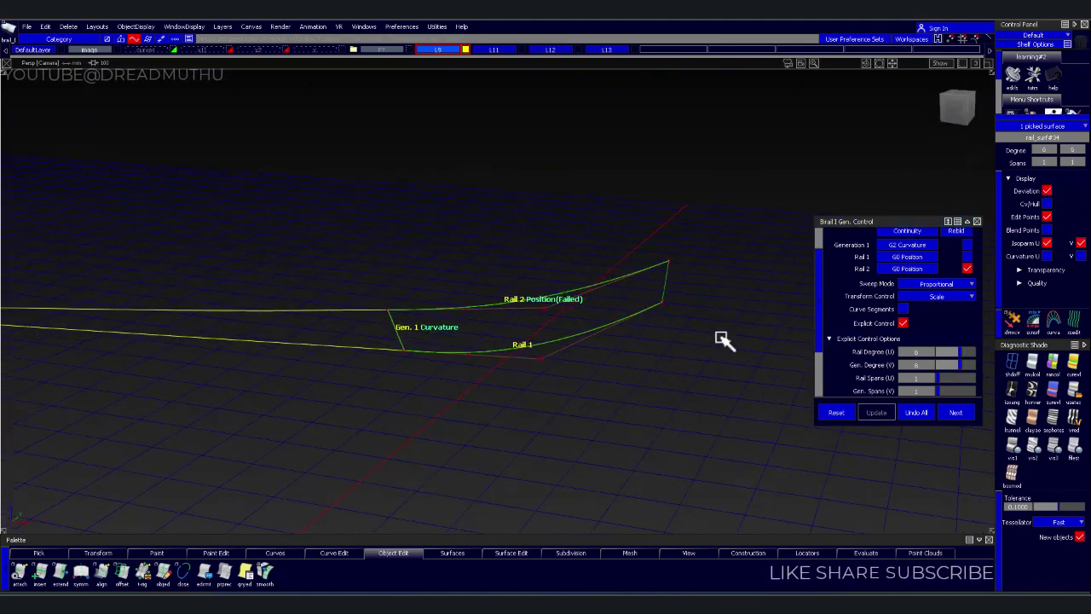
Restore the hidden geometry, accept the birail surface and return to the side view
left_click(588, 375)
left_click_drag(588, 375, 527, 423, "alt+shift")
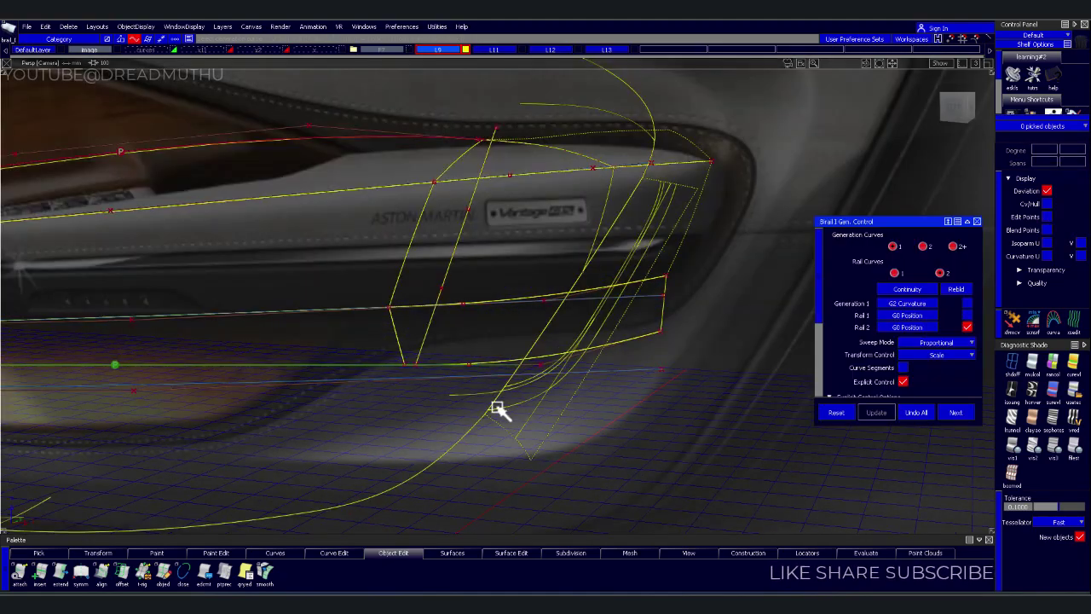
left_click_drag(690, 356, 475, 370, "alt+shift")
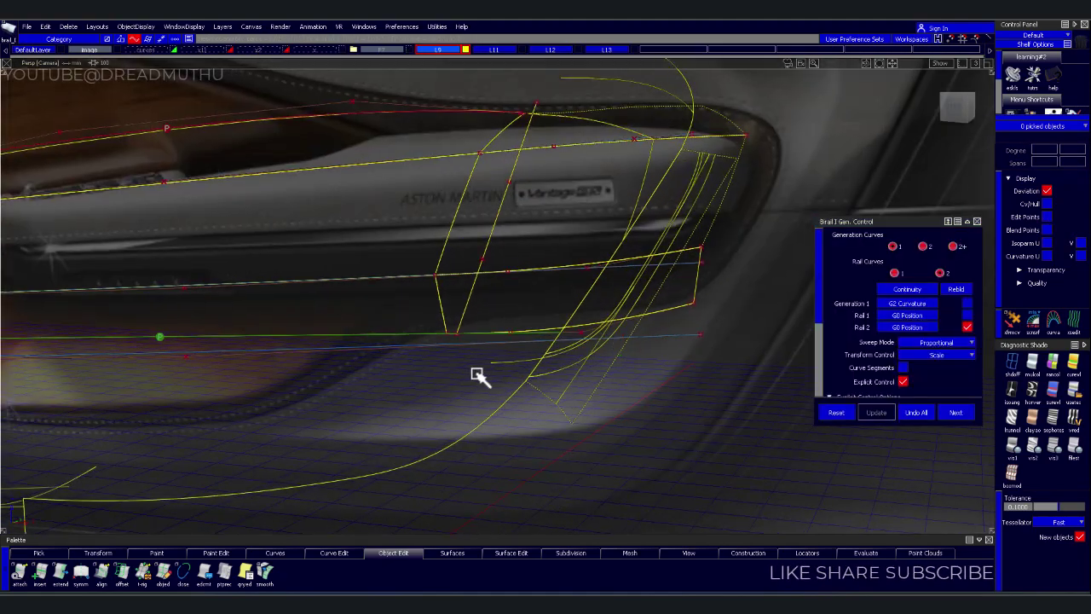
left_click(469, 372)
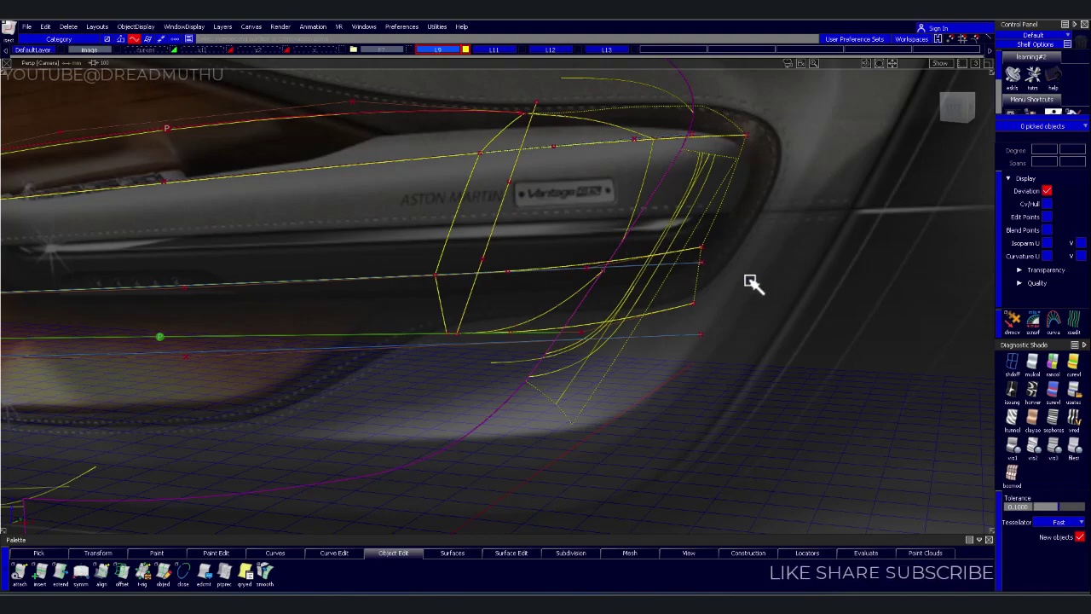
mouse_move(741, 309)
left_mouse_down("alt+shift")
mouse_move(589, 251)
mouse_move(628, 255)
mouse_move(662, 231)
mouse_move(856, 226)
mouse_move(694, 251)
mouse_move(552, 231)
mouse_move(616, 246)
left_mouse_up("alt+shift")
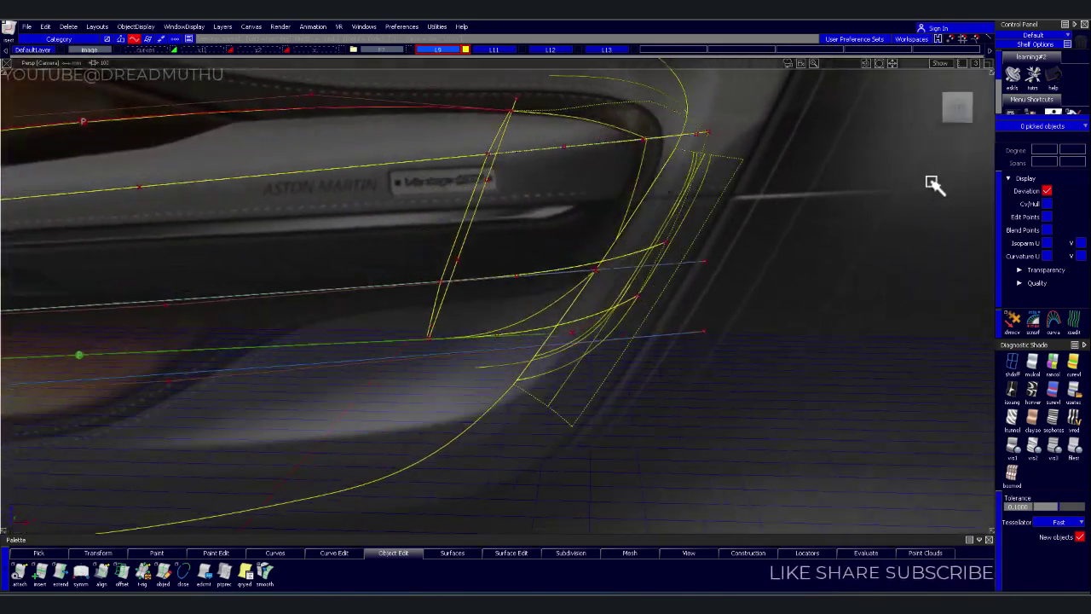
left_click(956, 109)
mouse_move(881, 157)
right_mouse_down("alt+shift")
mouse_move(767, 231)
mouse_move(629, 361)
mouse_move(688, 349)
mouse_move(628, 315)
mouse_move(706, 316)
right_mouse_up("alt+shift")
middle_click_drag(706, 316, 708, 295, "alt+shift")
mouse_move(708, 295)
left_mouse_down("alt+shift")
mouse_move(588, 284)
mouse_move(542, 314)
mouse_move(489, 378)
mouse_move(489, 443)
mouse_move(392, 346)
mouse_move(522, 315)
mouse_move(502, 271)
mouse_move(500, 297)
mouse_move(684, 294)
mouse_move(702, 314)
mouse_move(578, 390)
mouse_move(500, 317)
mouse_move(568, 282)
mouse_move(599, 290)
mouse_move(585, 375)
mouse_move(512, 390)
mouse_move(468, 299)
mouse_move(594, 343)
mouse_move(524, 353)
left_mouse_up("alt+shift")
mouse_move(418, 319)
left_mouse_down("alt+shift")
mouse_move(604, 284)
mouse_move(660, 250)
mouse_move(655, 233)
mouse_move(665, 239)
left_mouse_up("alt+shift")
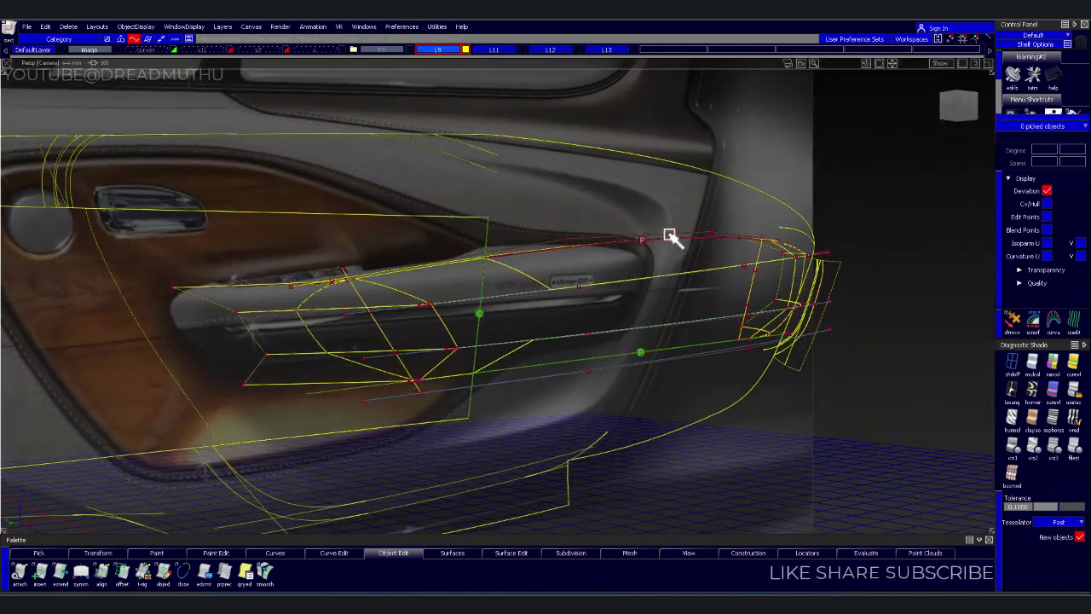
mouse_move(958, 106)
left_click(972, 107)
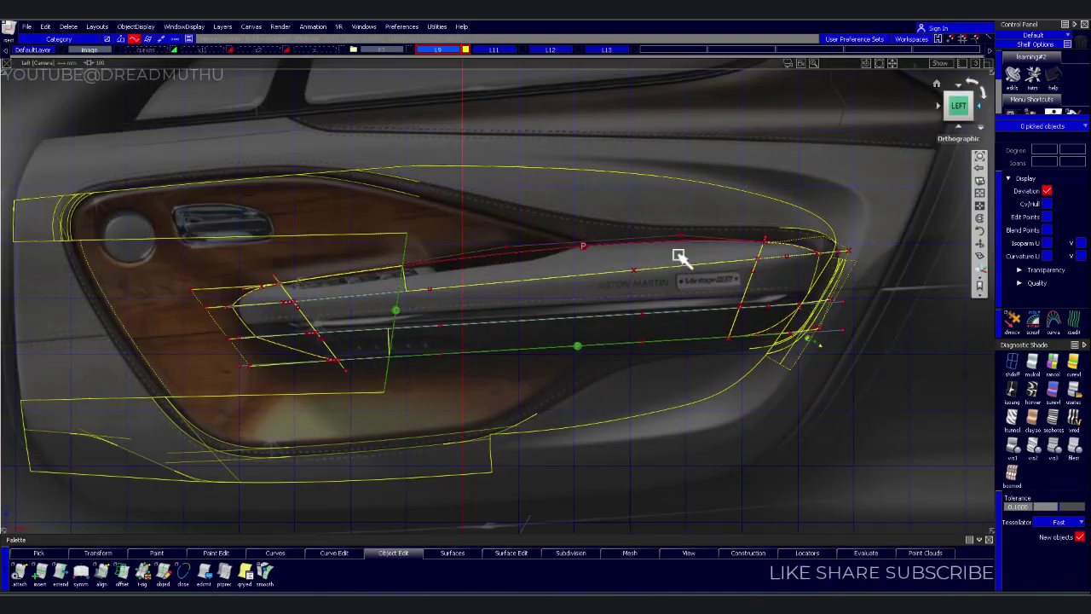
right_click_drag(682, 253, 726, 271, "alt+shift")
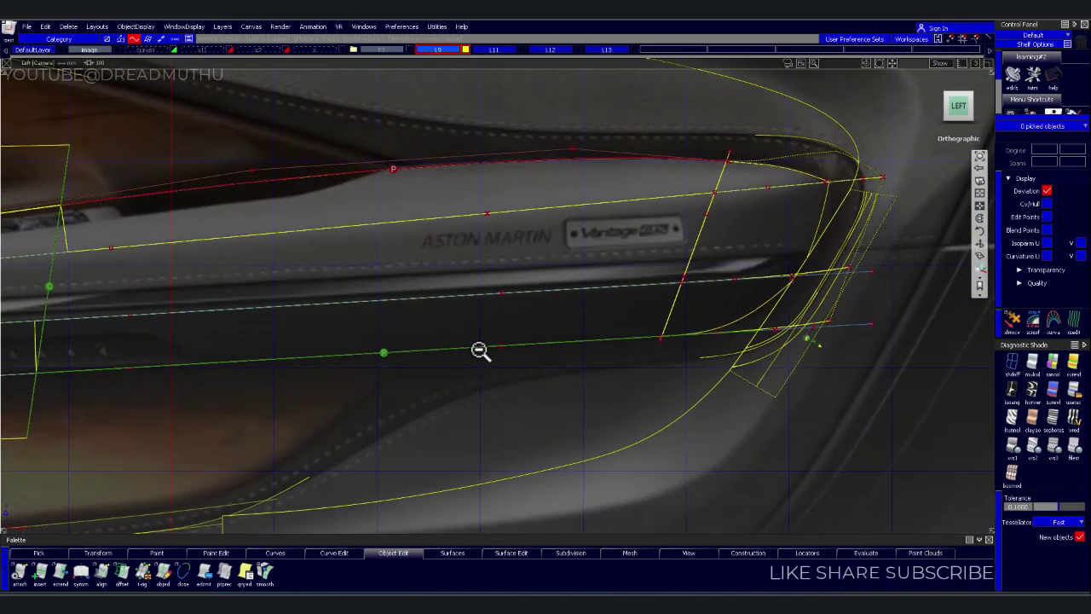
middle_click_drag(483, 349, 794, 307, "alt+shift")
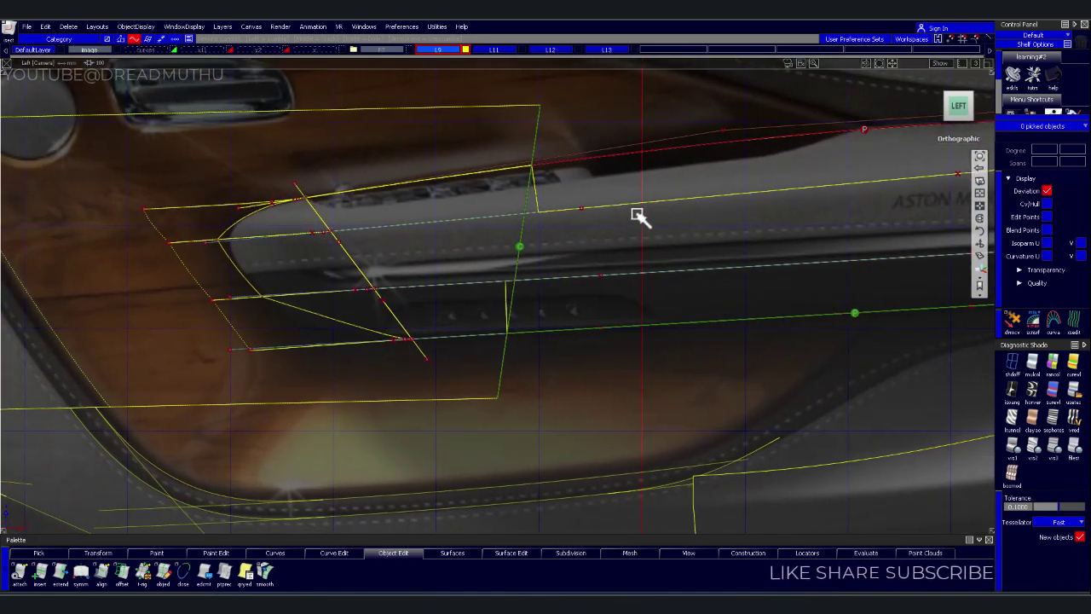
right_click_drag(638, 215, 506, 263, "alt+shift")
middle_click_drag(506, 264, 577, 193, "alt+shift")
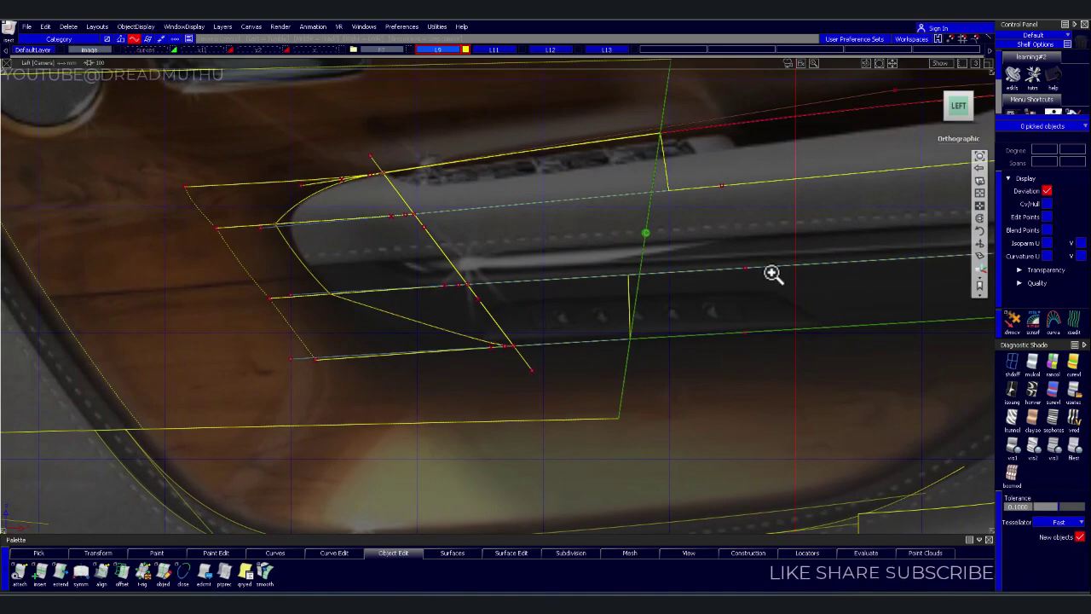
right_click_drag(764, 277, 811, 256, "alt+shift")
right_click_drag(391, 249, 451, 247, "alt+shift")
middle_click_drag(451, 247, 242, 215, "alt+shift")
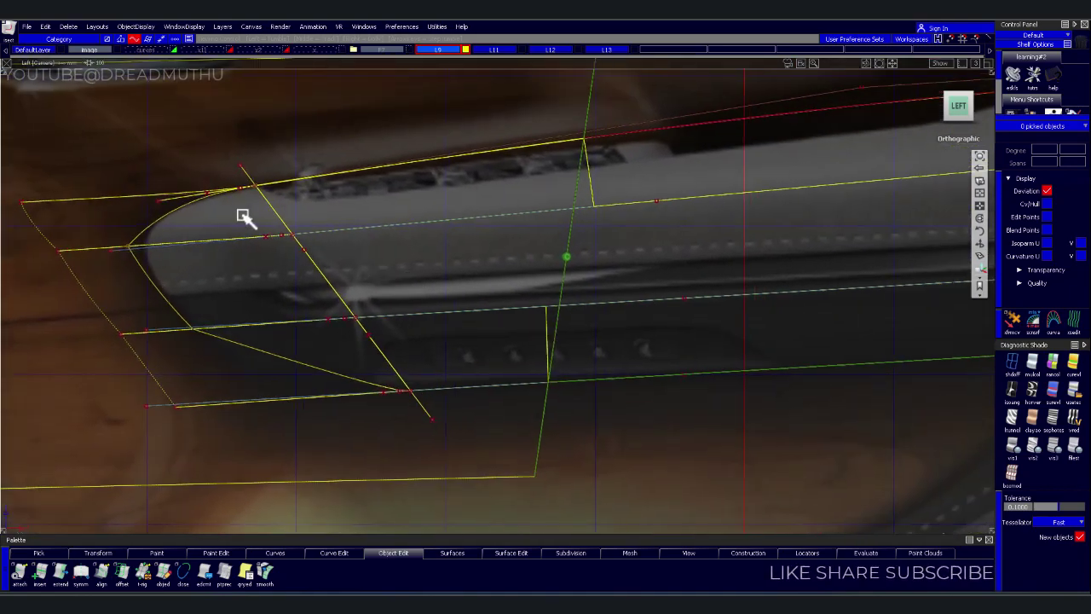
right_click_drag(678, 226, 725, 263, "alt+shift")
mouse_move(726, 264)
middle_mouse_down("alt+shift")
mouse_move(640, 270)
mouse_move(583, 298)
middle_mouse_up("alt+shift")
mouse_move(582, 297)
right_mouse_down("alt+shift")
mouse_move(451, 278)
mouse_move(668, 278)
mouse_move(584, 266)
right_mouse_up("alt+shift")
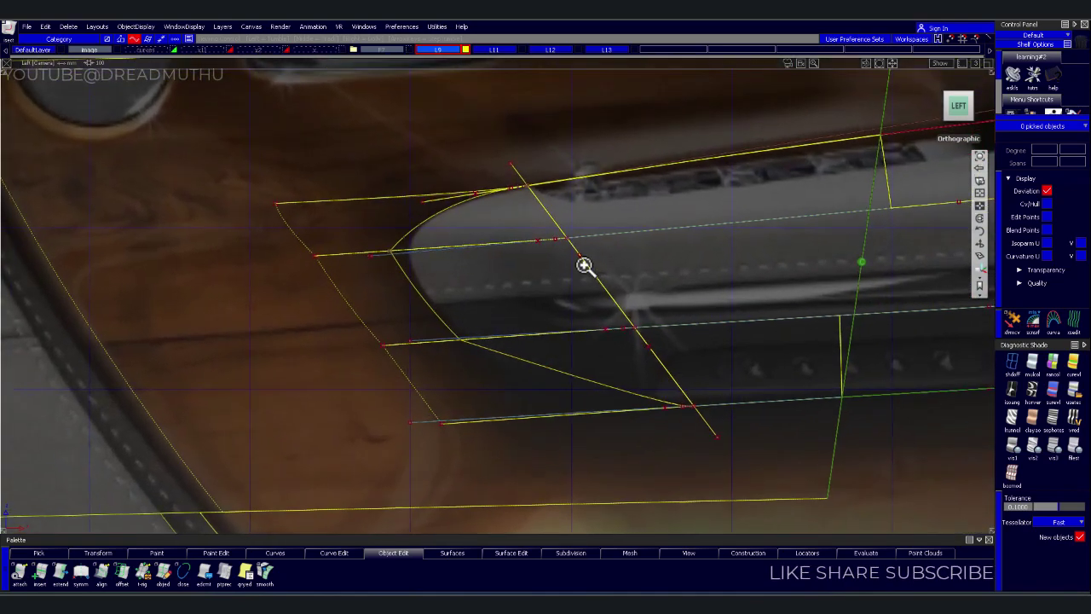
mouse_move(426, 253)
right_mouse_down("alt+shift")
mouse_move(545, 217)
mouse_move(493, 232)
mouse_move(540, 253)
mouse_move(378, 302)
mouse_move(486, 353)
mouse_move(419, 301)
mouse_move(617, 290)
right_mouse_up("alt+shift")
Pick the upper, lower and front corner armrest surfaces
left_click(550, 237, "ctrl+shift")
left_click(477, 284)
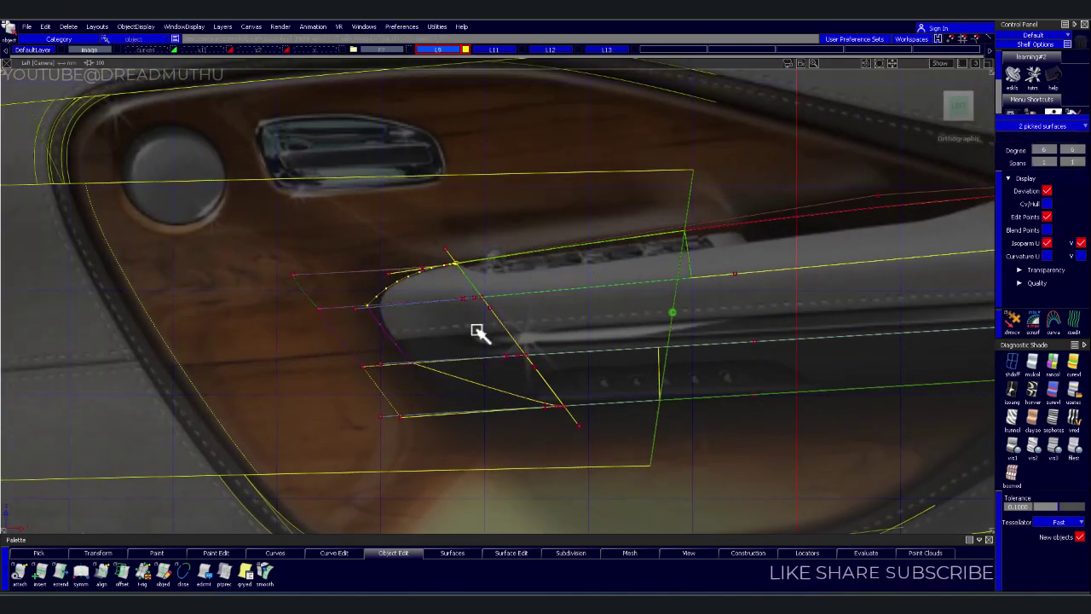
left_click(540, 383, "shift")
left_click(731, 383, "shift")
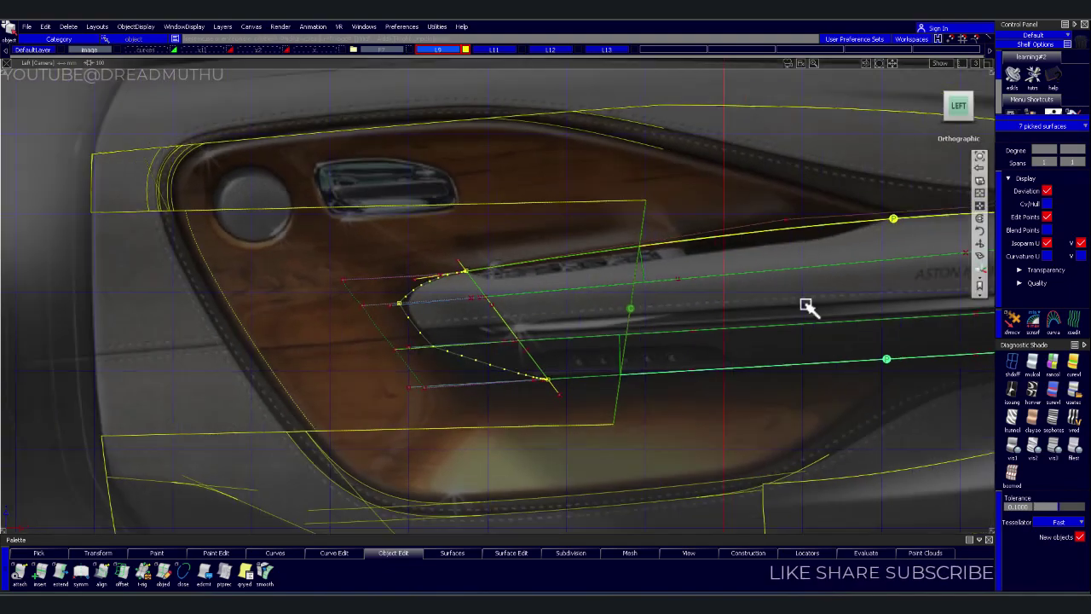
middle_click_drag(807, 307, 129, 358, "alt+shift")
right_click_drag(129, 358, 316, 347, "alt+shift")
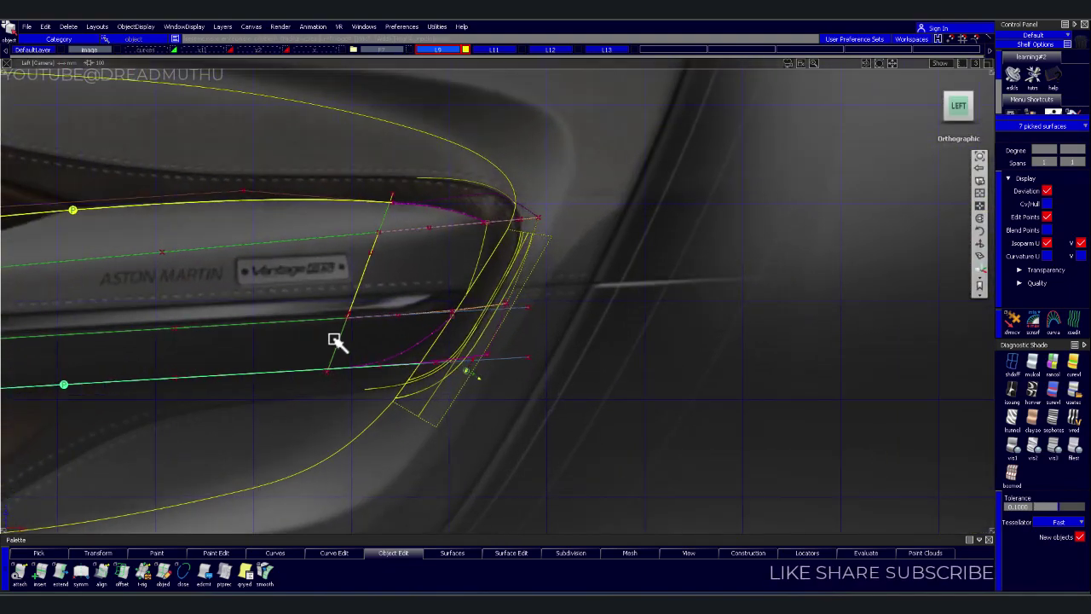
left_click(410, 213, "shift")
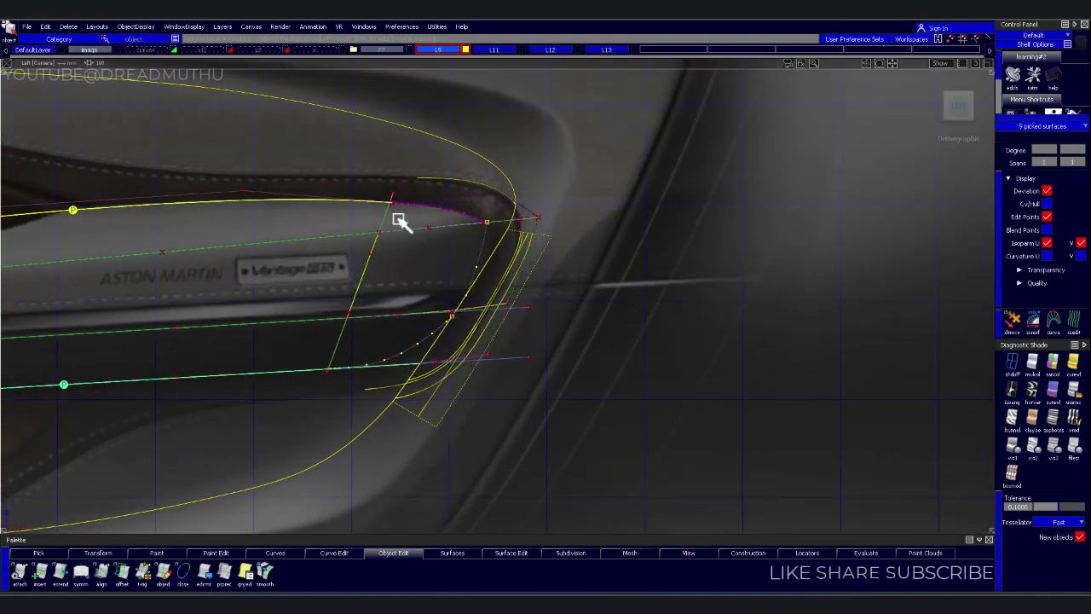
Isolate the picked surfaces, hiding the reference photo, and tumble to a three-quarter view
key("ctrl+shift+i")
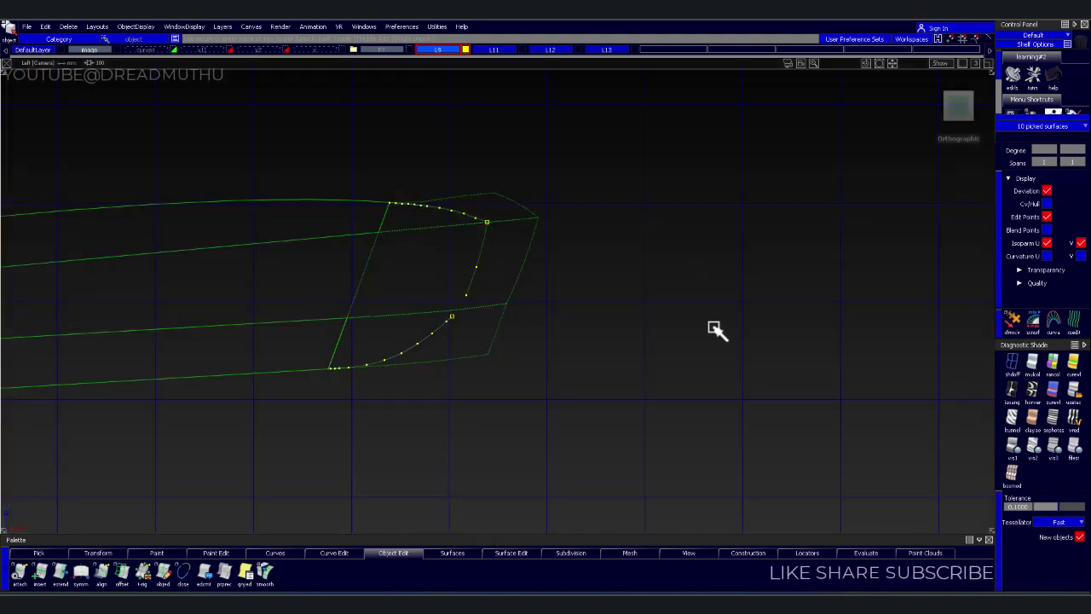
left_click(714, 329)
right_click_drag(715, 329, 696, 312, "alt+shift")
middle_click_drag(697, 312, 882, 316, "alt+shift")
mouse_move(604, 337)
left_mouse_down("alt+shift")
mouse_move(487, 324)
mouse_move(704, 324)
mouse_move(658, 333)
mouse_move(668, 377)
left_mouse_up("alt+shift")
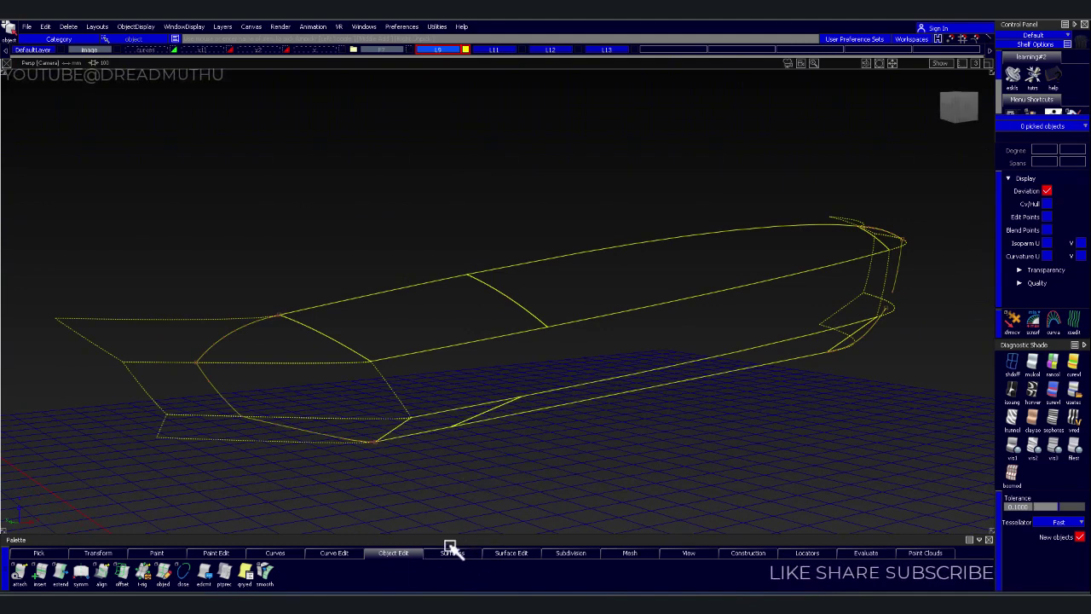
Switch the palette to surface tools and try Tube Flange on the armrest's top edge, then cancel
left_click(486, 553)
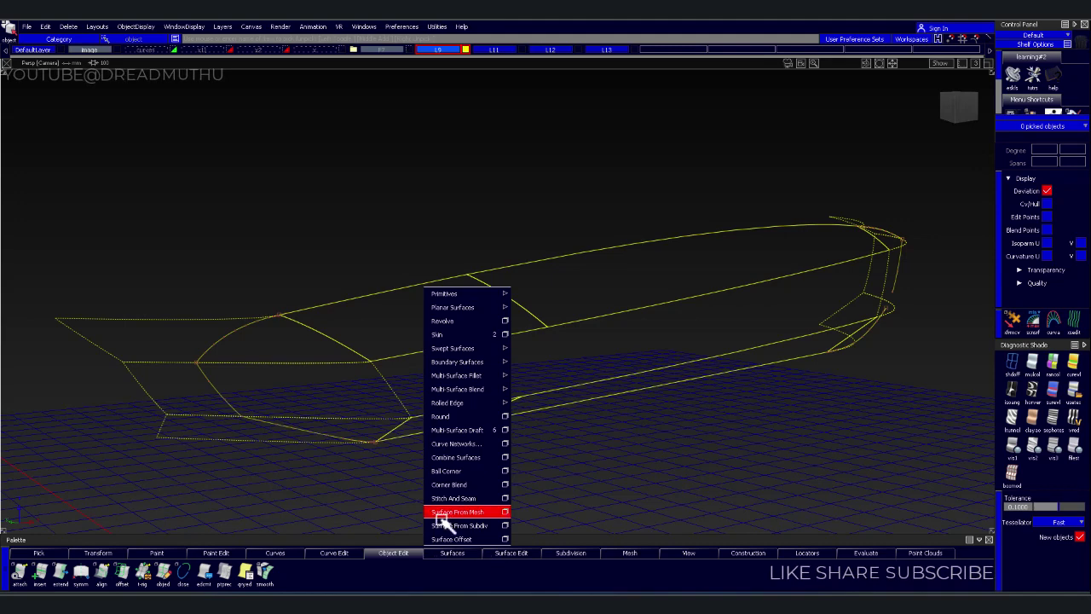
left_click(453, 553)
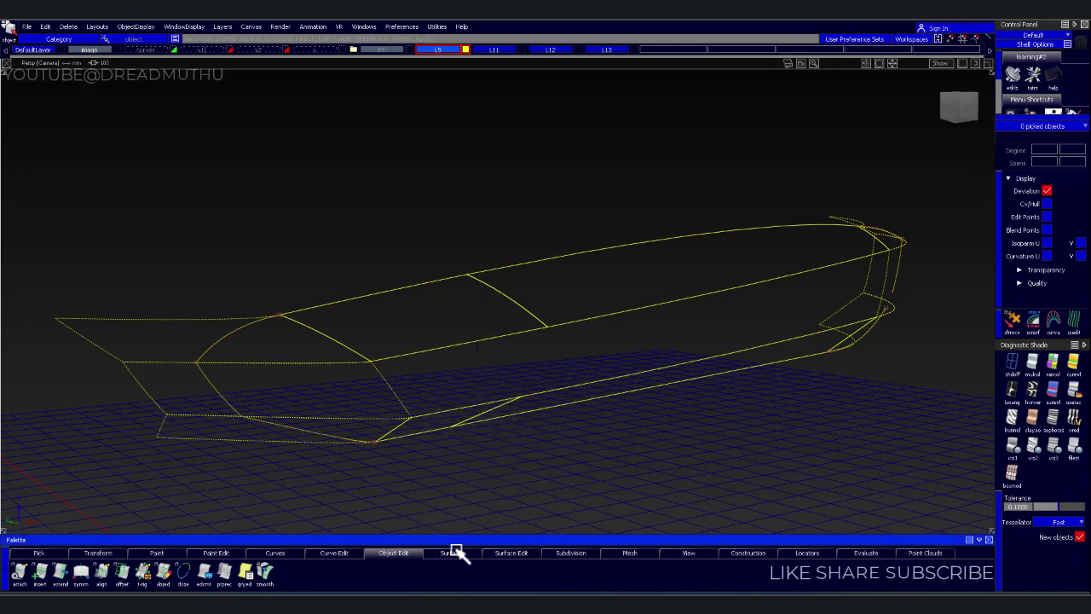
left_click(186, 576)
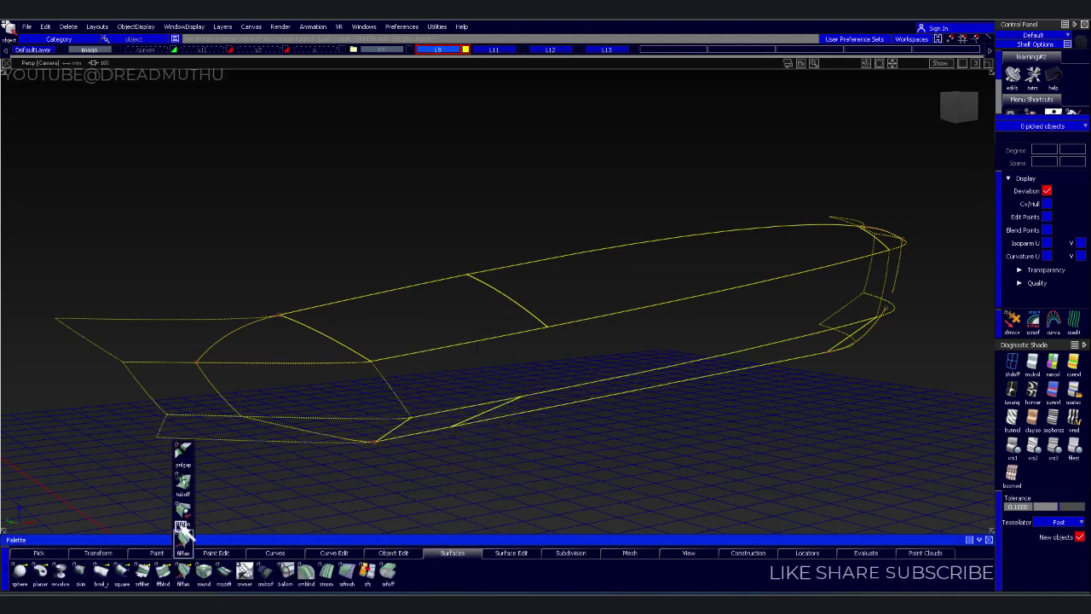
left_click(600, 322)
mouse_move(597, 317)
left_mouse_down("alt+shift")
mouse_move(335, 416)
mouse_move(433, 401)
mouse_move(487, 378)
mouse_move(443, 372)
left_mouse_up("alt+shift")
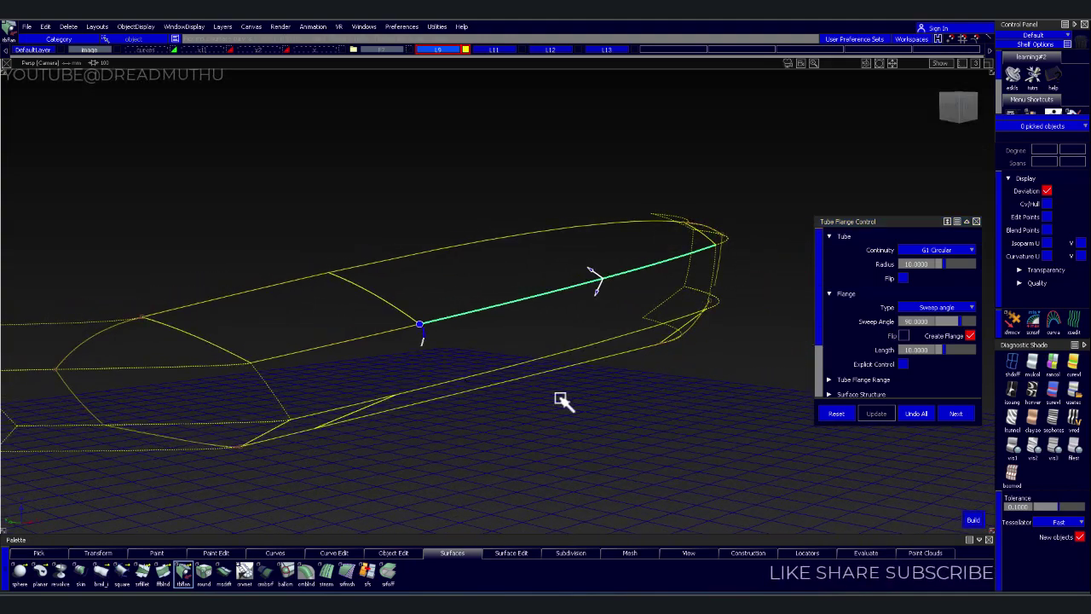
left_click(936, 414)
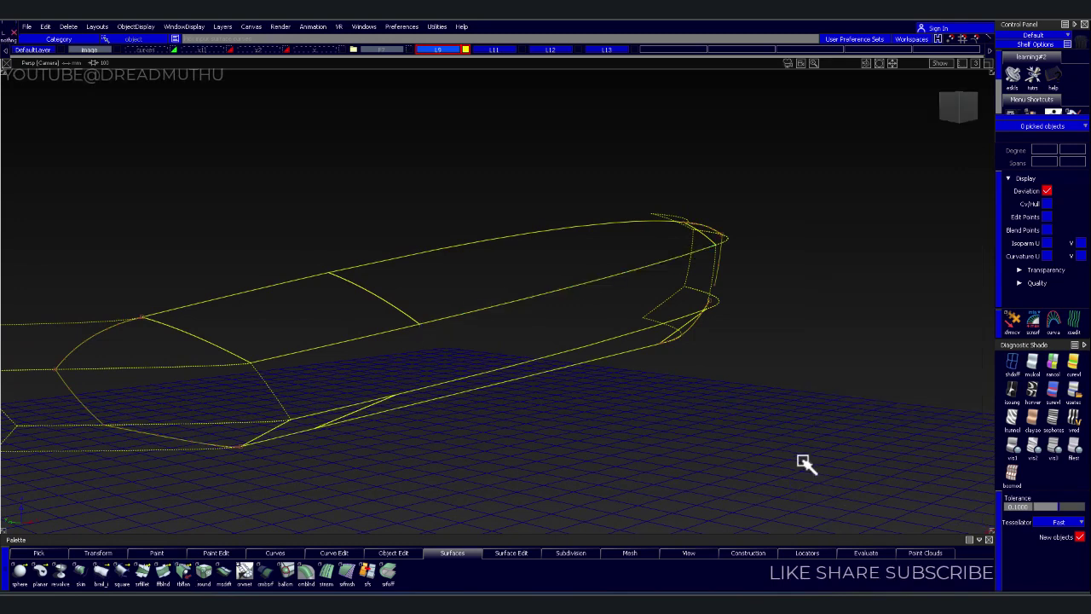
Switch to Tubular Offset and test-pick the armrest's top edge curve
left_click(191, 572)
left_click(184, 483)
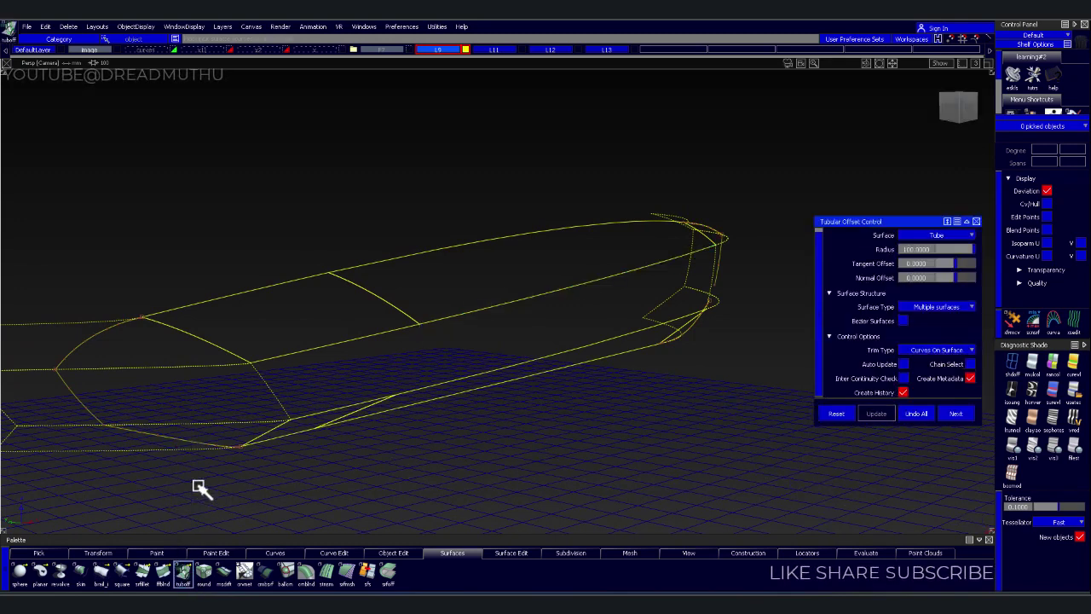
left_click(485, 310)
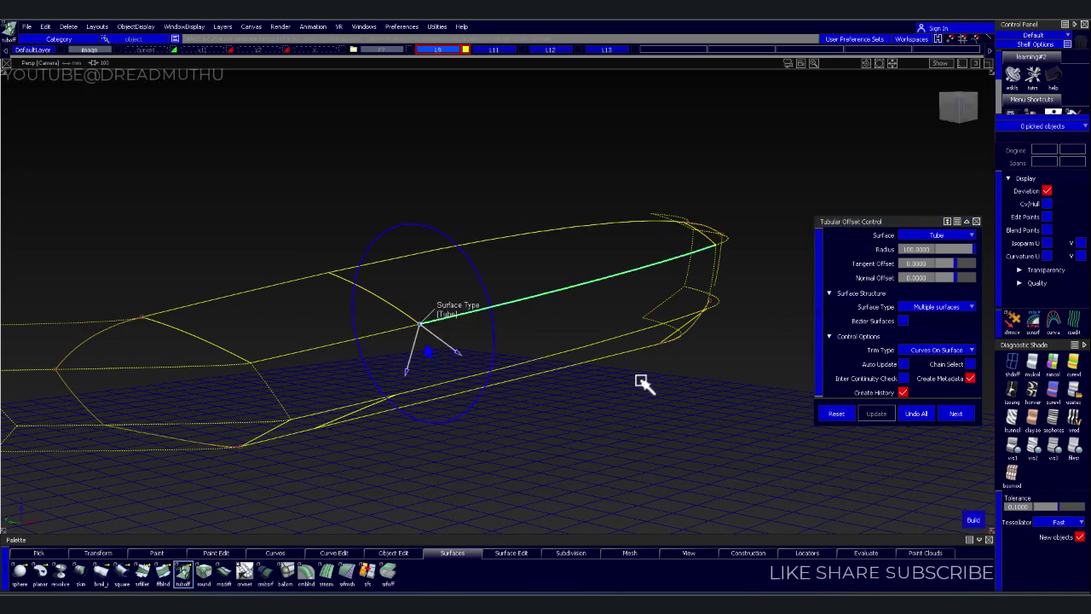
left_click(442, 357)
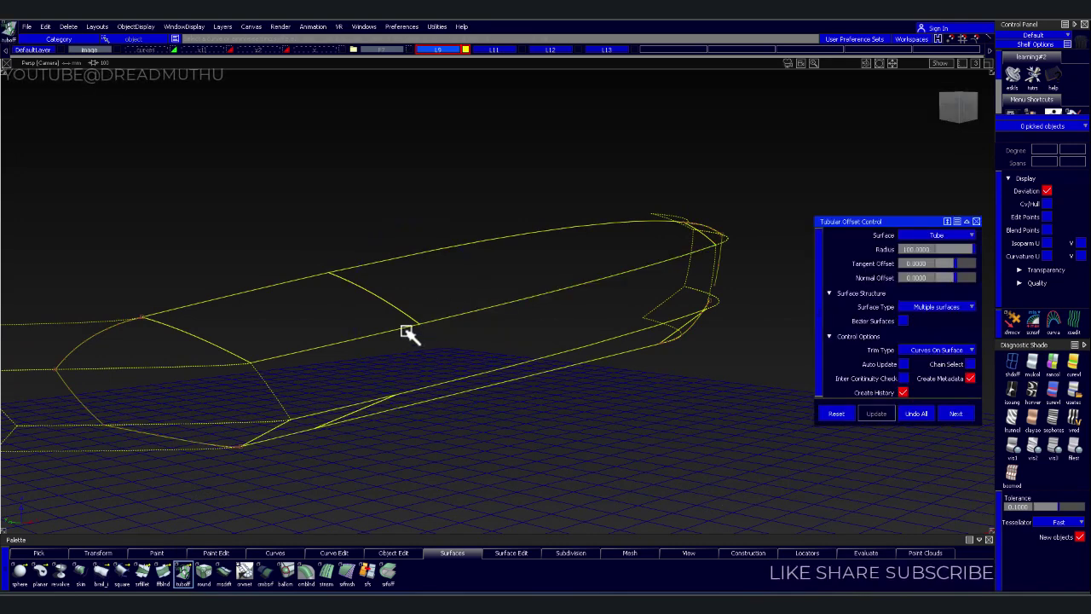
left_click(406, 331)
left_click(491, 344)
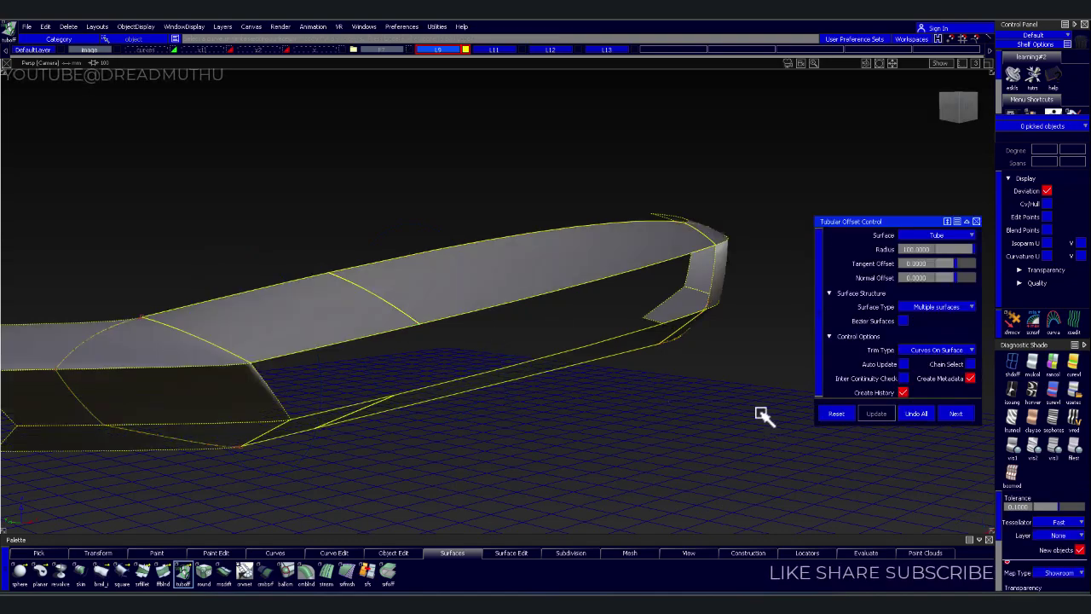
Inspect the shaded armrest from several angles and relaunch the tubular offset tool
mouse_move(609, 396)
left_mouse_down("alt+shift")
mouse_move(444, 336)
mouse_move(432, 423)
mouse_move(567, 392)
left_mouse_up("alt+shift")
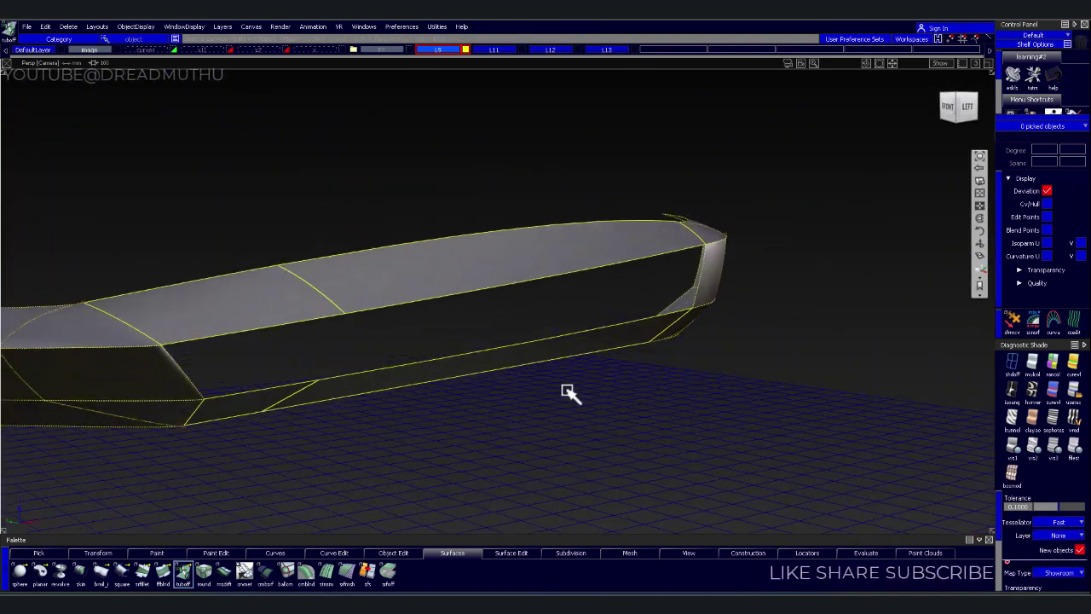
scroll(582, 388, "down", 5)
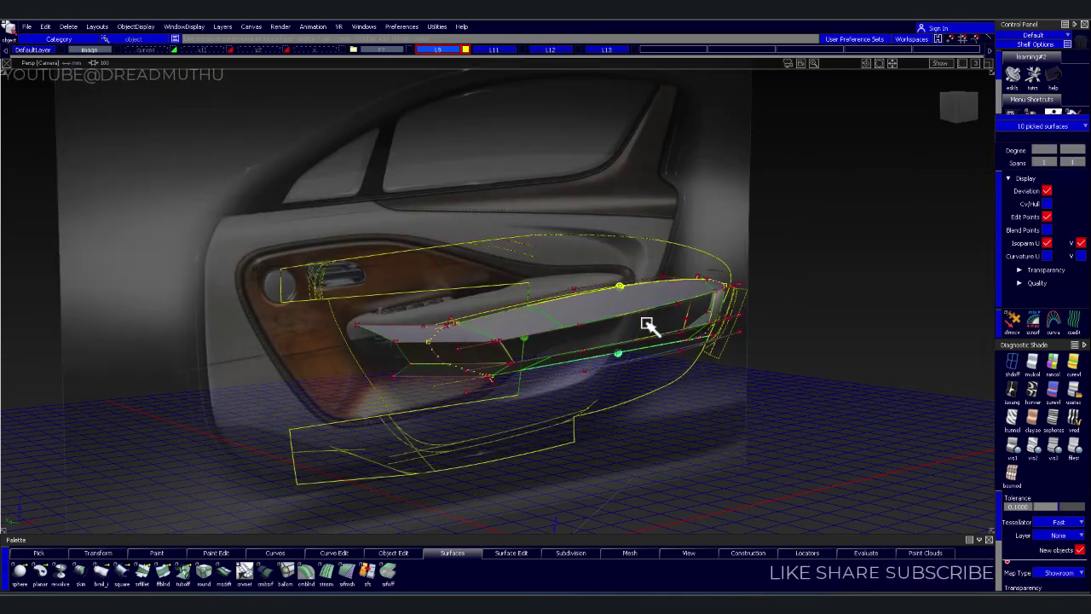
left_click(651, 327)
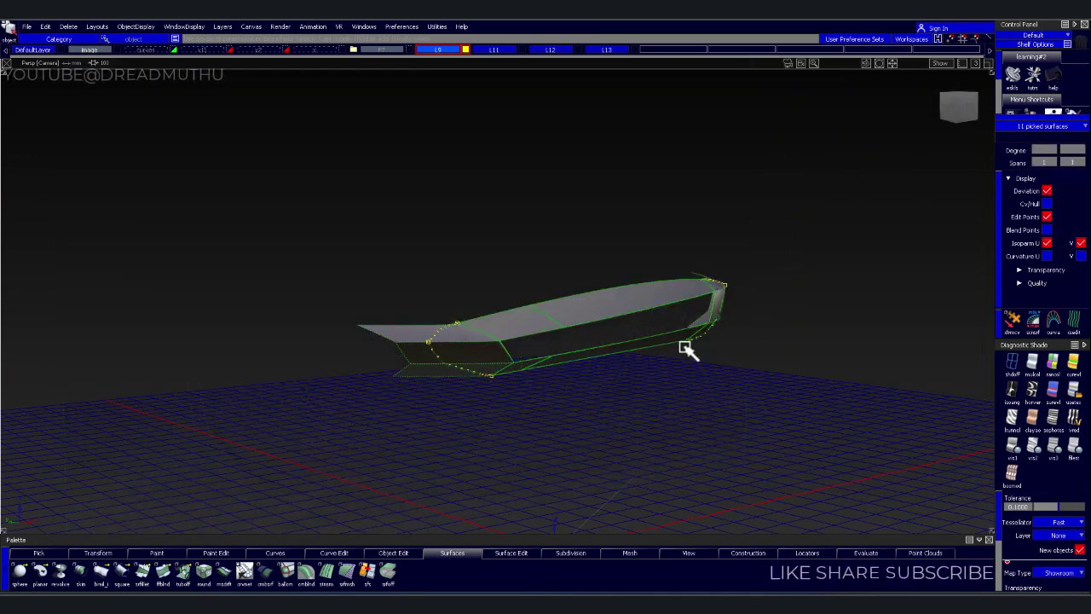
right_click_drag(681, 417, 681, 416)
scroll(681, 416, "up", 3)
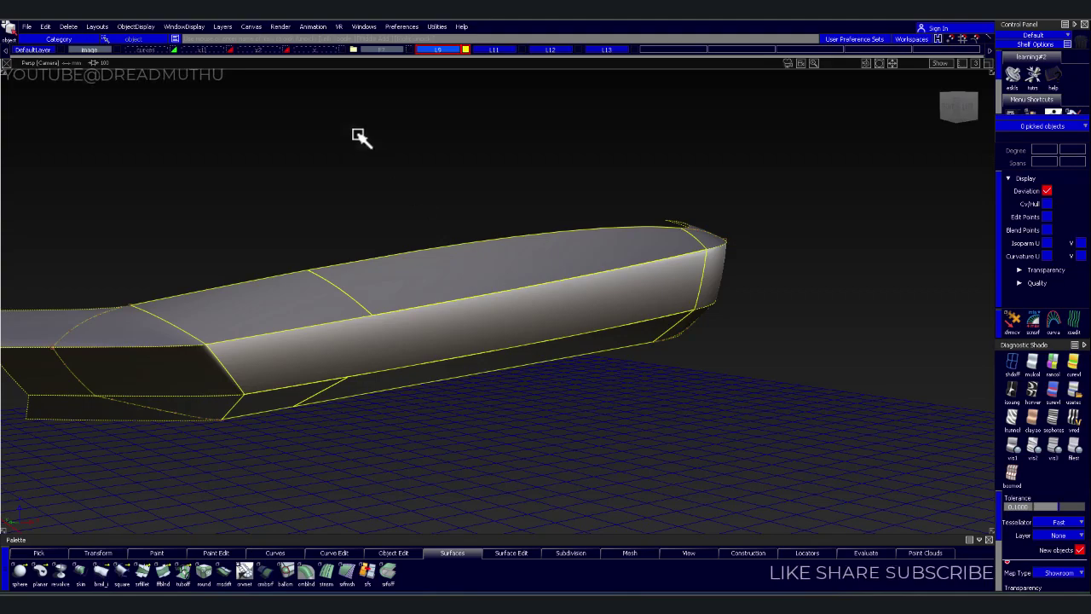
scroll(580, 230, "down", 3)
mouse_move(541, 251)
left_mouse_down("alt+shift")
mouse_move(562, 248)
mouse_move(430, 329)
mouse_move(548, 244)
mouse_move(536, 170)
mouse_move(514, 136)
mouse_move(514, 233)
mouse_move(542, 256)
left_mouse_up("alt+shift")
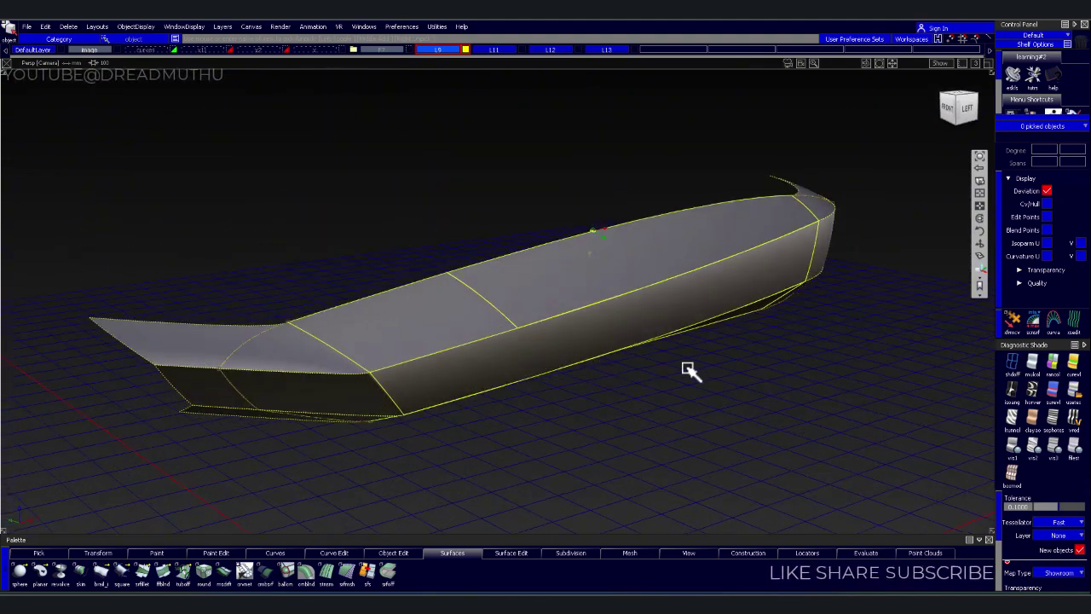
left_click_drag(688, 370, 748, 397, "alt+shift")
left_click(186, 575)
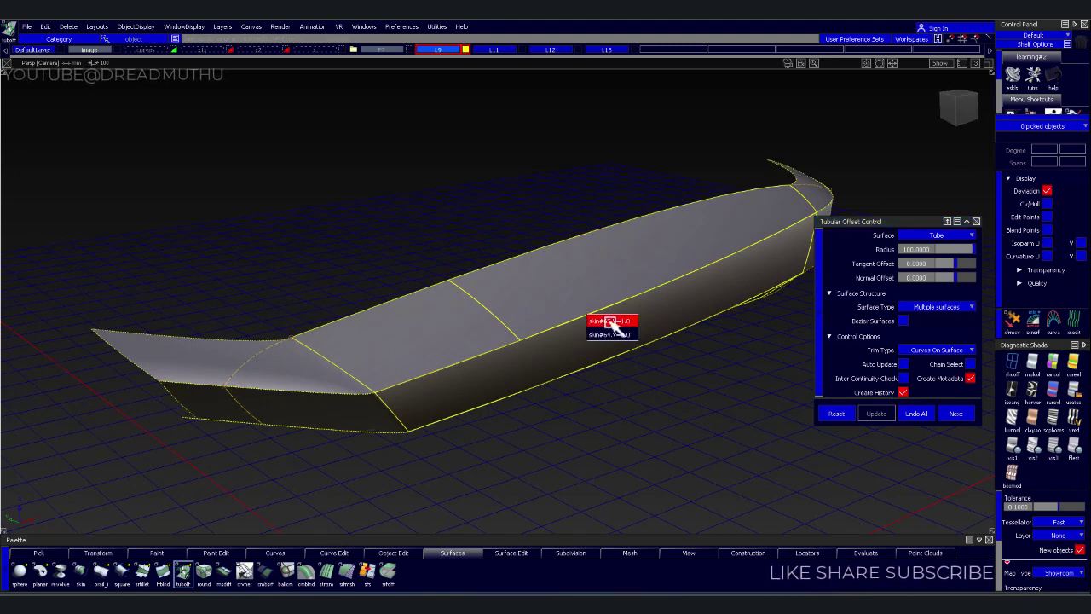
Create a tube along the armrest's top edge line and enter its radius
left_click(611, 334)
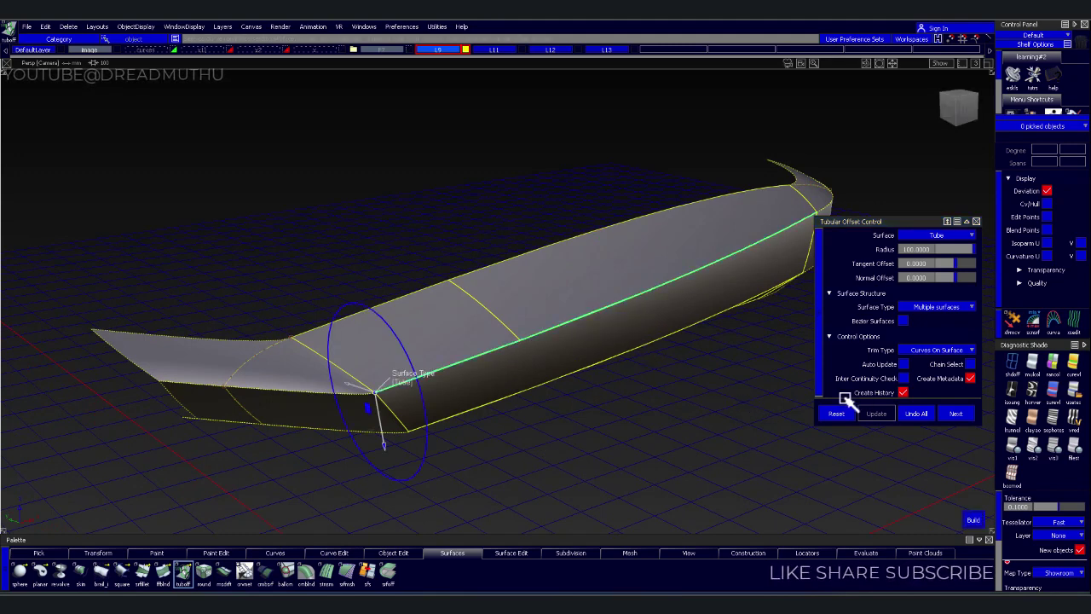
left_click(932, 249)
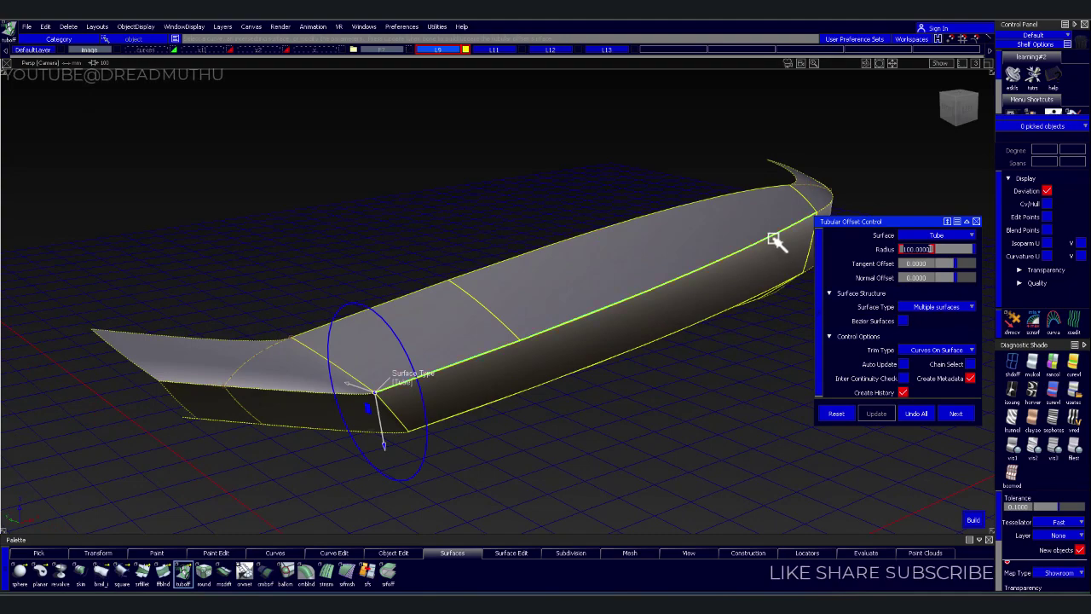
type("8")
type("5.0000")
key("Return")
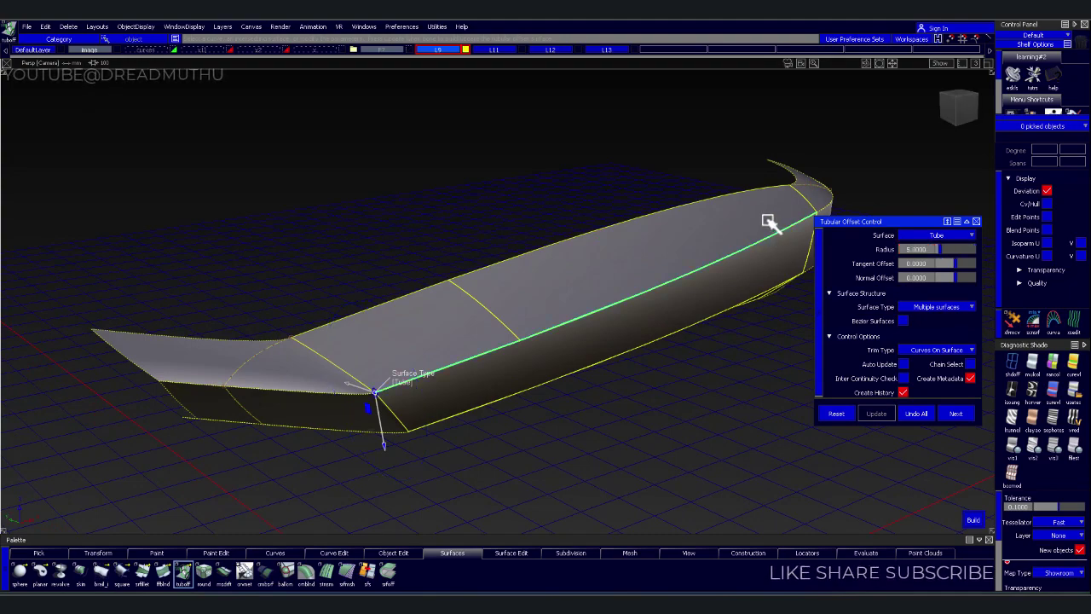
scroll(516, 480, "up", 5)
middle_click_drag(568, 463, 626, 397, "alt+shift")
mouse_move(625, 397)
left_mouse_down("alt+shift")
mouse_move(513, 350)
mouse_move(565, 341)
left_mouse_up("alt+shift")
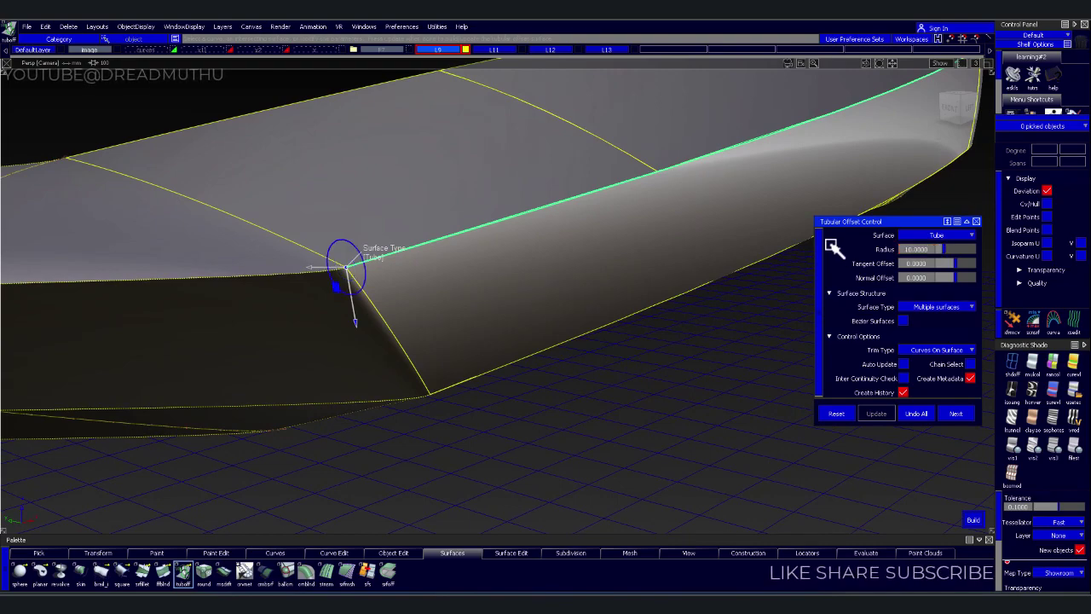
mouse_move(646, 207)
left_mouse_down("alt+shift")
mouse_move(721, 253)
mouse_move(517, 275)
mouse_move(557, 289)
left_mouse_up("alt+shift")
middle_click_drag(557, 289, 581, 313, "alt+shift")
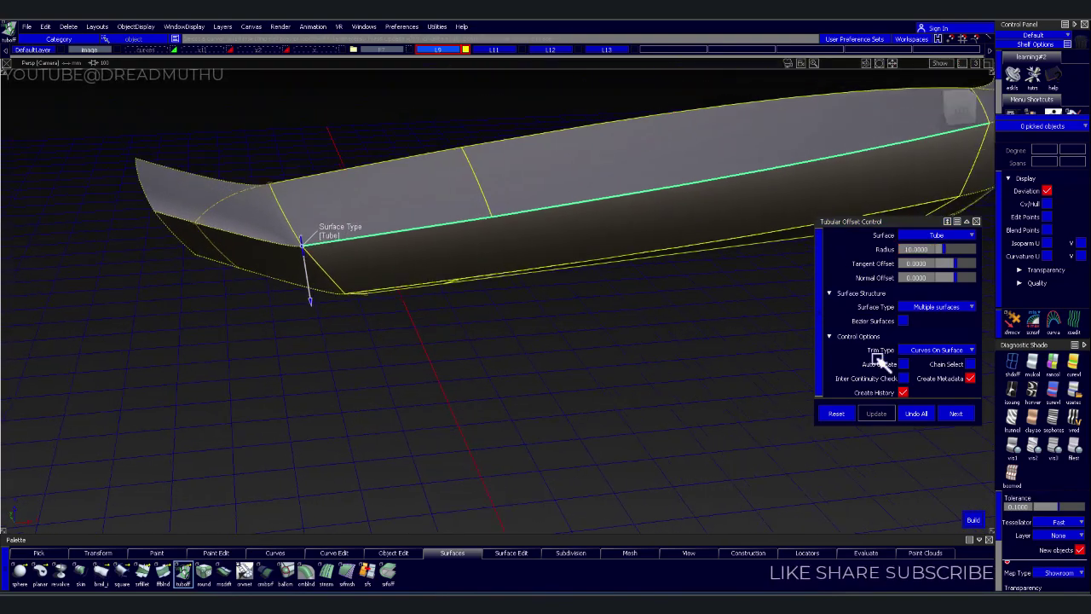
Set the tube's trim type to Automatic and close the tubular offset tool
left_click(936, 350)
left_click(933, 386)
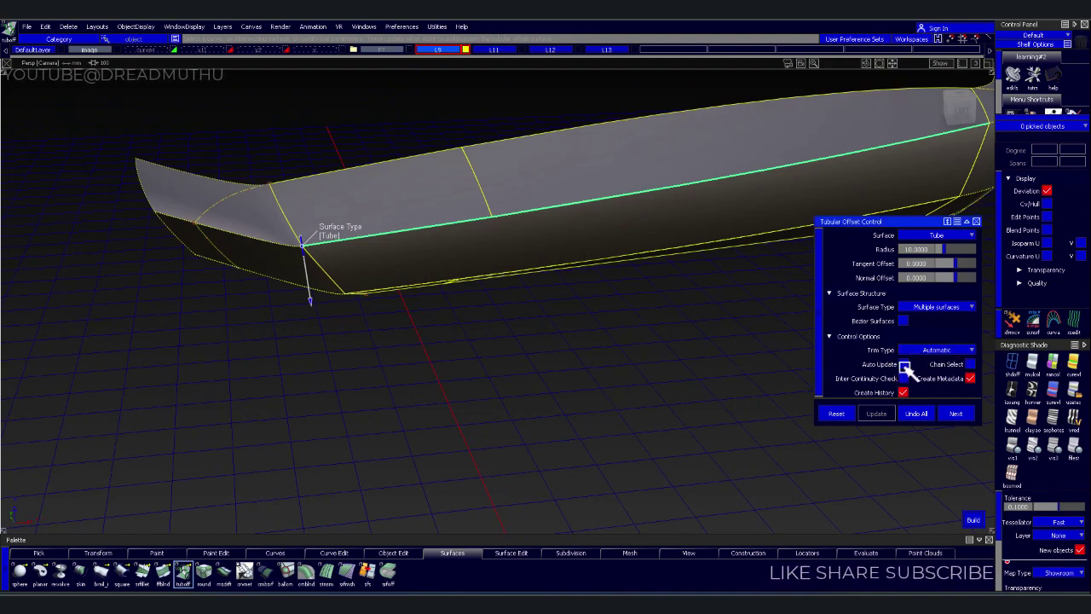
mouse_move(493, 328)
left_mouse_down("alt+shift")
mouse_move(536, 353)
mouse_move(696, 326)
mouse_move(719, 299)
mouse_move(690, 287)
mouse_move(645, 208)
left_mouse_up("alt+shift")
left_click(695, 319)
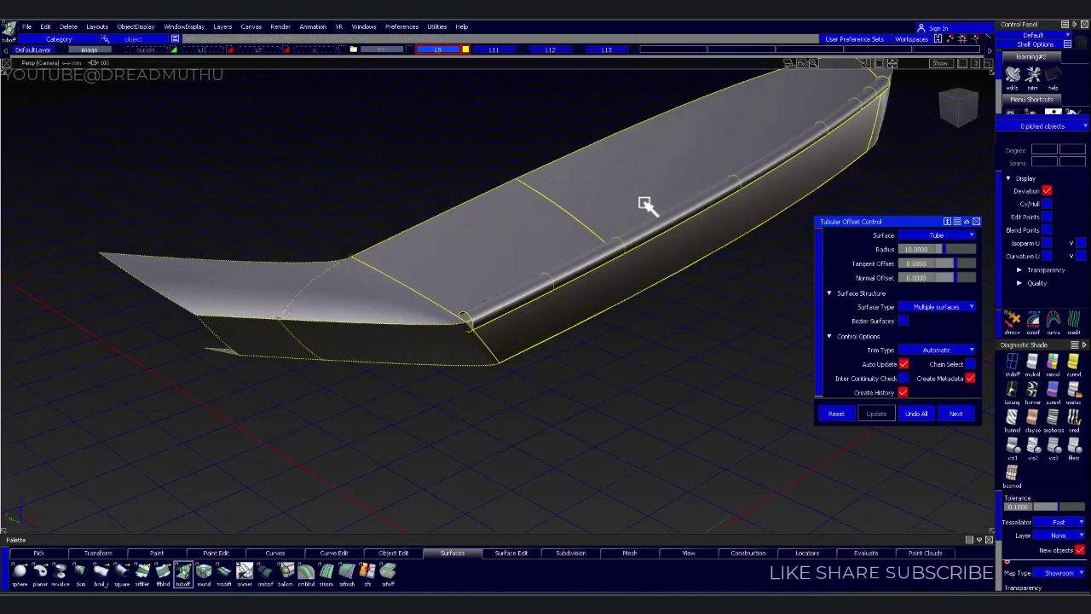
key("Escape")
Pick the tube surface Tube_srf#7 along the armrest rim
left_click(568, 213)
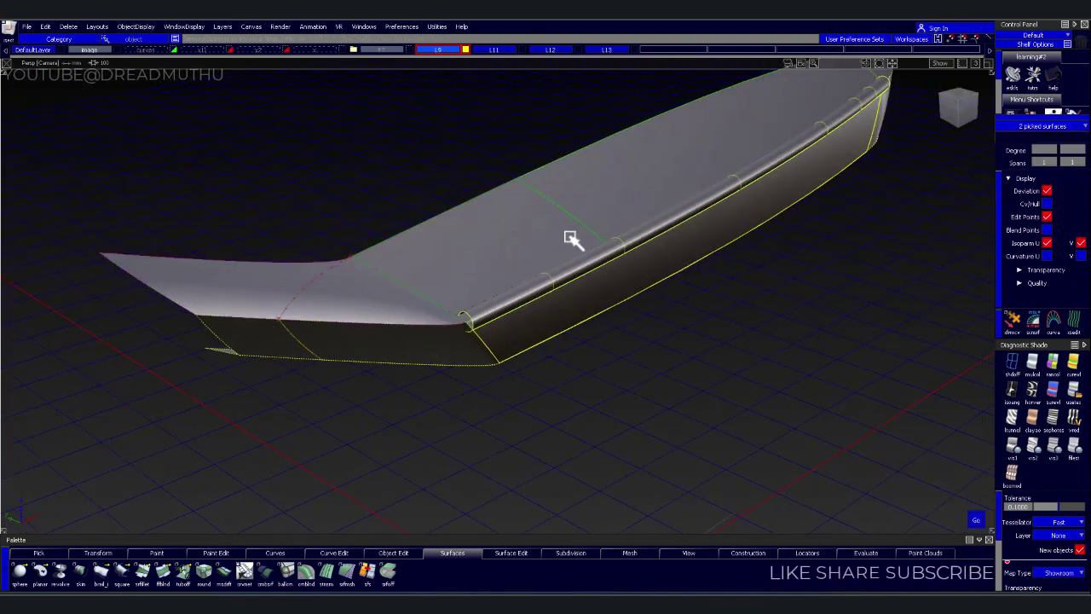
left_click(603, 258)
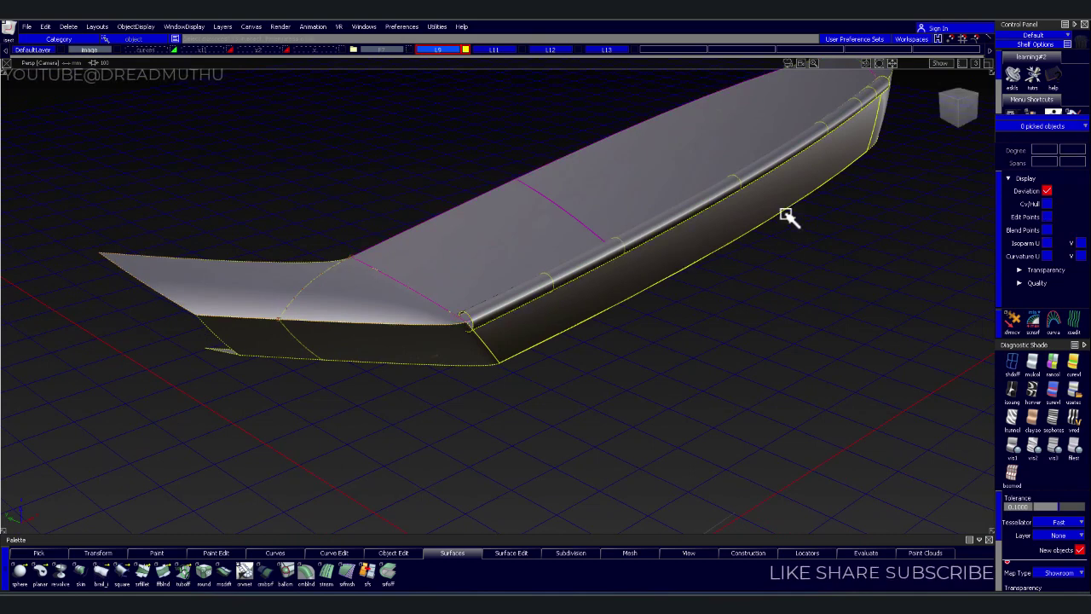
mouse_move(804, 418)
left_mouse_down("alt+shift")
mouse_move(794, 385)
mouse_move(704, 358)
mouse_move(750, 349)
left_mouse_up("alt+shift")
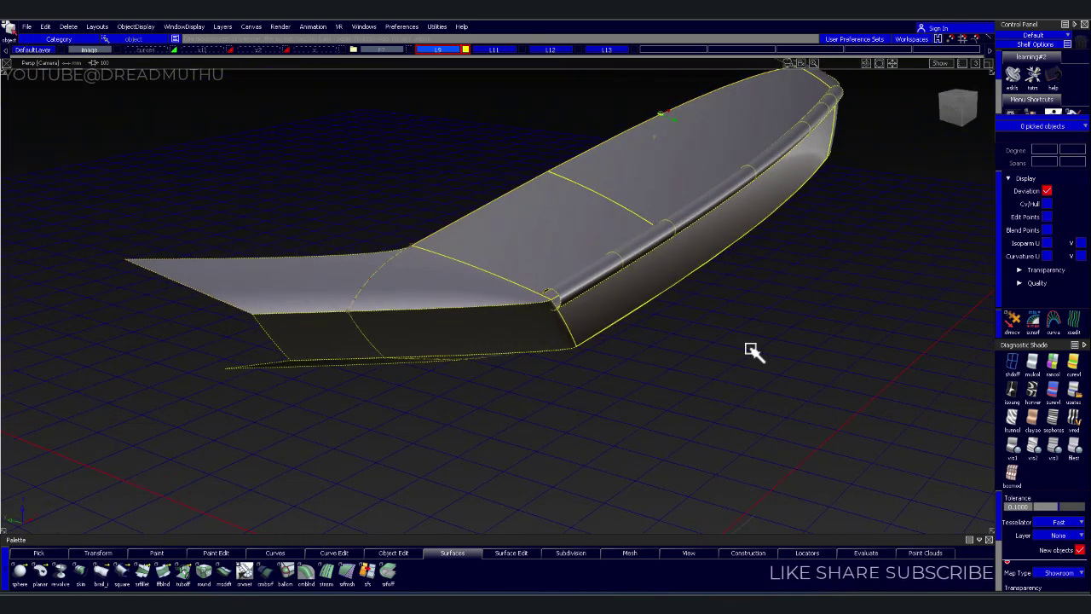
left_click(707, 208)
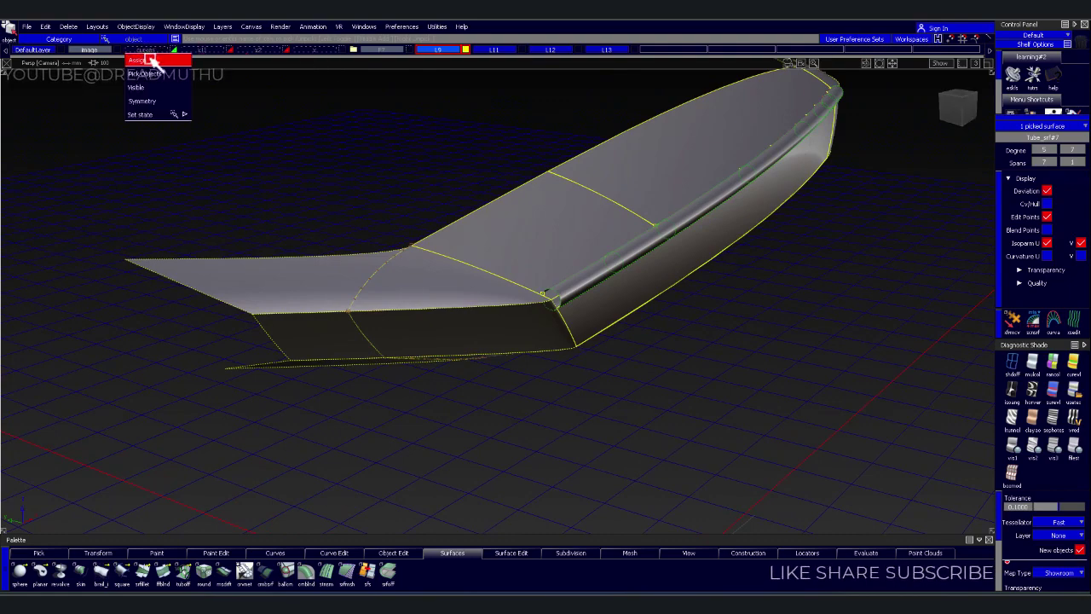
Hide the rim tube on another layer and mark the top surface's division point
left_click(148, 59)
mouse_move(639, 272)
left_mouse_down("alt+shift")
mouse_move(585, 250)
mouse_move(612, 295)
left_mouse_up("alt+shift")
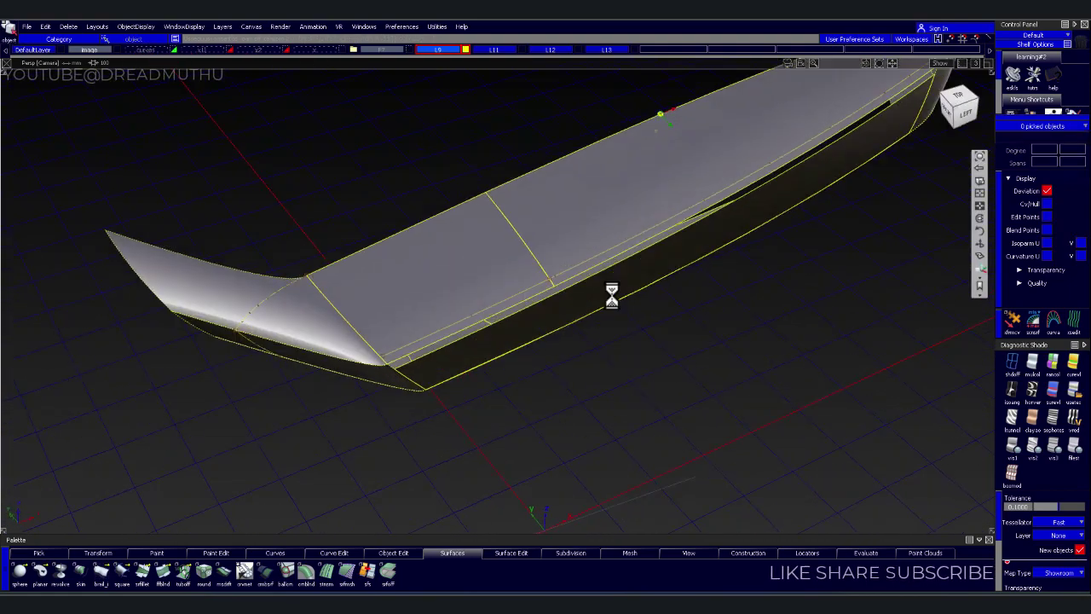
left_click(512, 223)
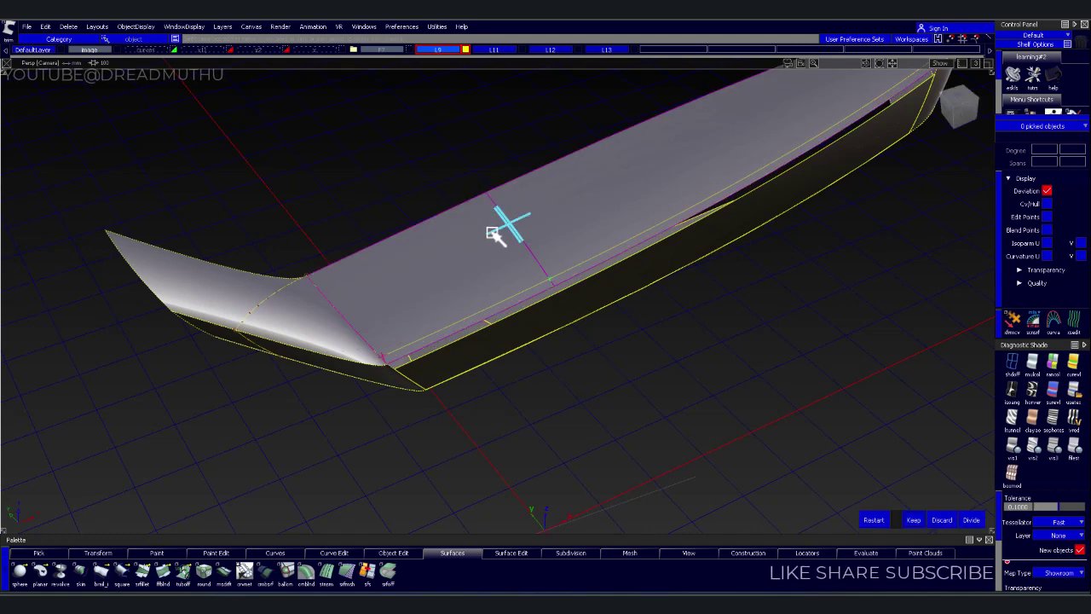
Build the front corner birail surface with G2 curvature on Generation 1
mouse_move(533, 267)
right_mouse_down("alt+shift")
mouse_move(518, 263)
mouse_move(685, 190)
mouse_move(531, 245)
right_mouse_up("alt+shift")
mouse_move(530, 244)
left_mouse_down("alt+shift")
mouse_move(541, 236)
mouse_move(480, 244)
mouse_move(475, 231)
mouse_move(521, 195)
mouse_move(524, 208)
mouse_move(551, 197)
mouse_move(504, 213)
mouse_move(538, 225)
mouse_move(575, 219)
mouse_move(584, 180)
mouse_move(571, 198)
mouse_move(585, 200)
left_mouse_up("alt+shift")
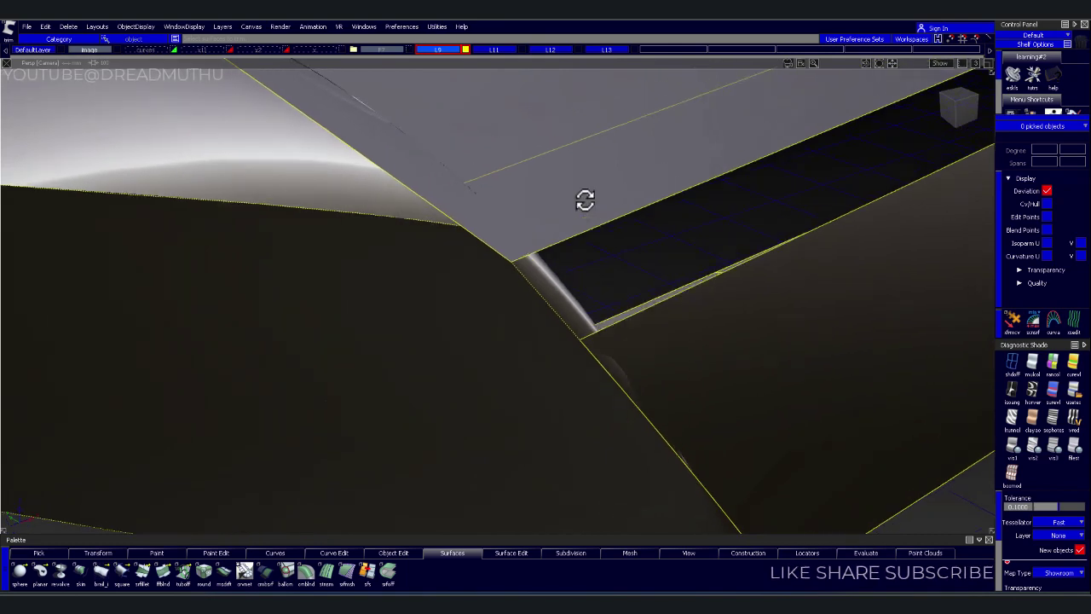
left_click(575, 290)
mouse_move(622, 268)
left_mouse_down("alt+shift")
mouse_move(603, 296)
mouse_move(549, 314)
mouse_move(502, 389)
mouse_move(528, 409)
mouse_move(572, 385)
mouse_move(628, 301)
mouse_move(639, 261)
mouse_move(570, 204)
mouse_move(521, 207)
mouse_move(504, 224)
left_mouse_up("alt+shift")
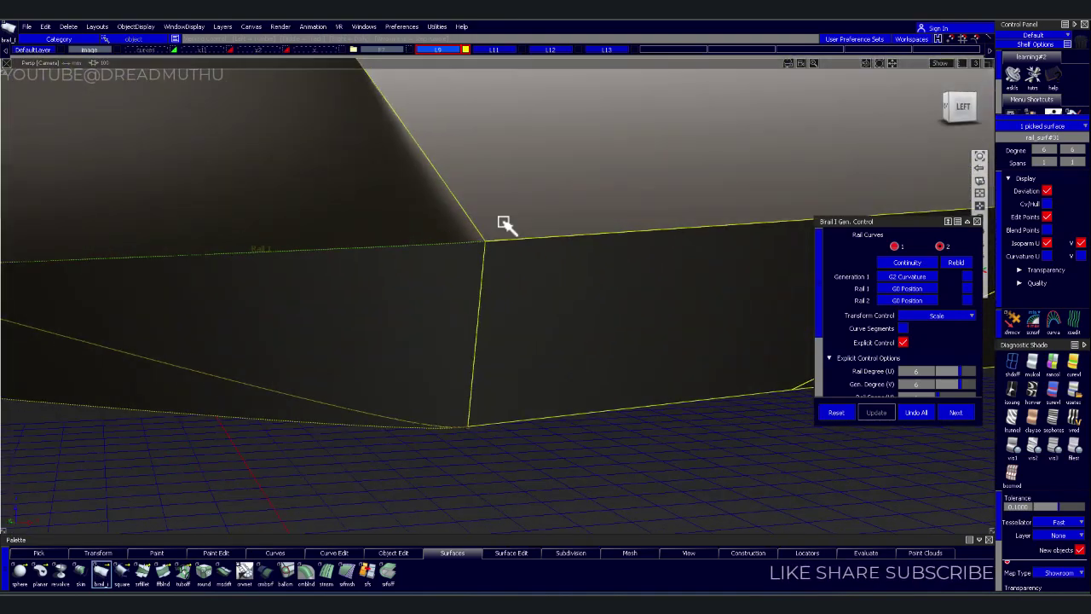
Orbit around the hull corner to inspect the failed front-corner birail surface
middle_click_drag(504, 225, 530, 255, "alt+shift")
mouse_move(530, 255)
left_mouse_down("alt+shift")
mouse_move(660, 390)
mouse_move(540, 350)
mouse_move(545, 308)
mouse_move(748, 282)
mouse_move(801, 247)
mouse_move(830, 209)
mouse_move(744, 237)
mouse_move(704, 304)
mouse_move(570, 385)
mouse_move(439, 374)
mouse_move(395, 319)
left_mouse_up("alt+shift")
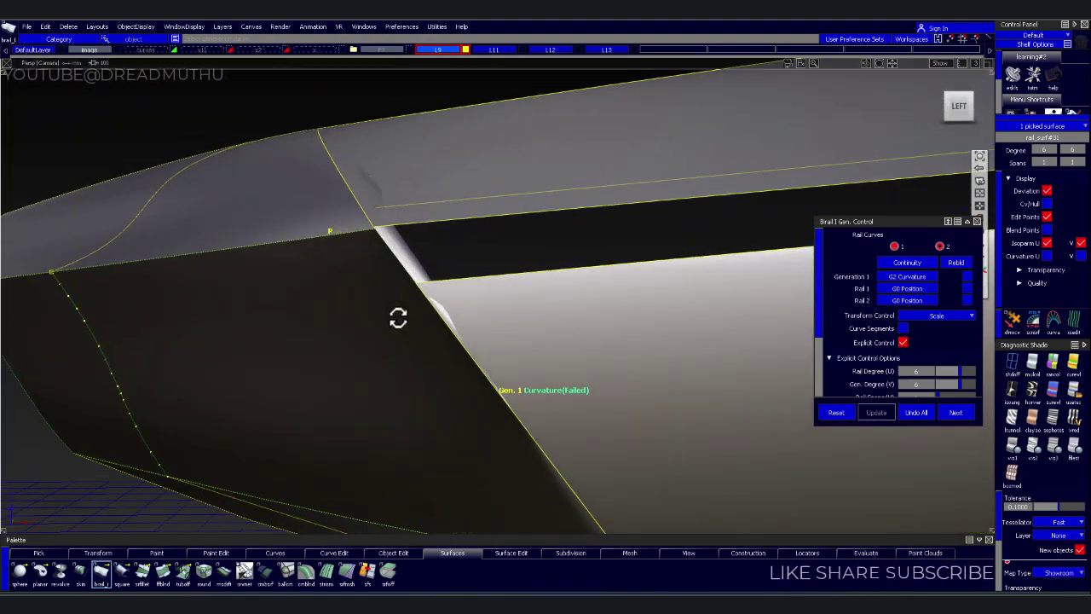
right_click_drag(398, 316, 402, 314, "alt+shift")
left_click_drag(402, 315, 487, 310, "alt+shift")
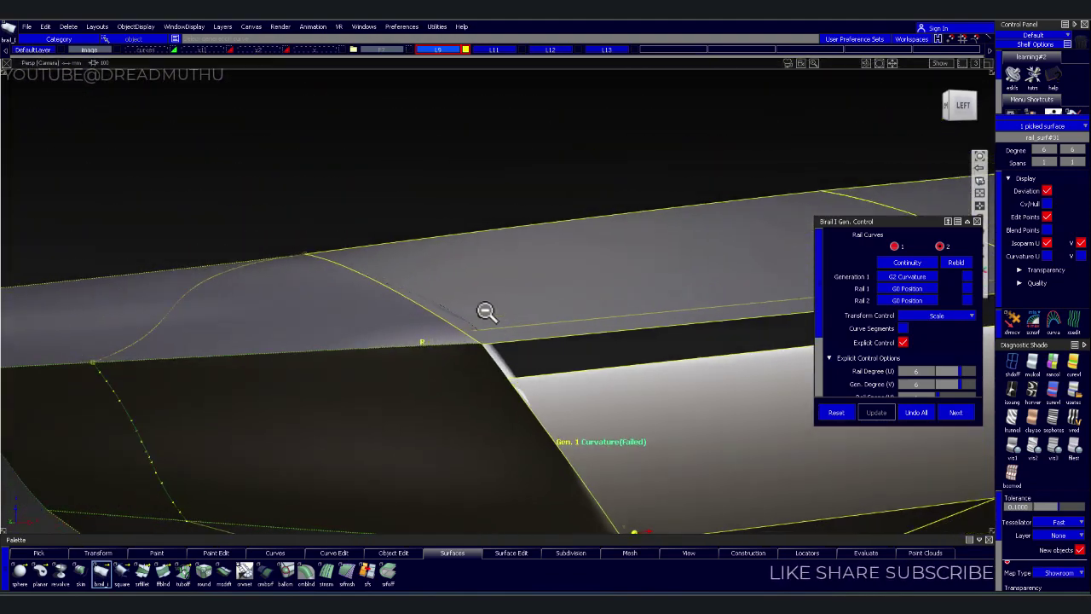
middle_click_drag(487, 310, 543, 318, "alt+shift")
mouse_move(543, 318)
left_mouse_down("alt+shift")
mouse_move(520, 273)
mouse_move(512, 165)
mouse_move(580, 290)
left_mouse_up("alt+shift")
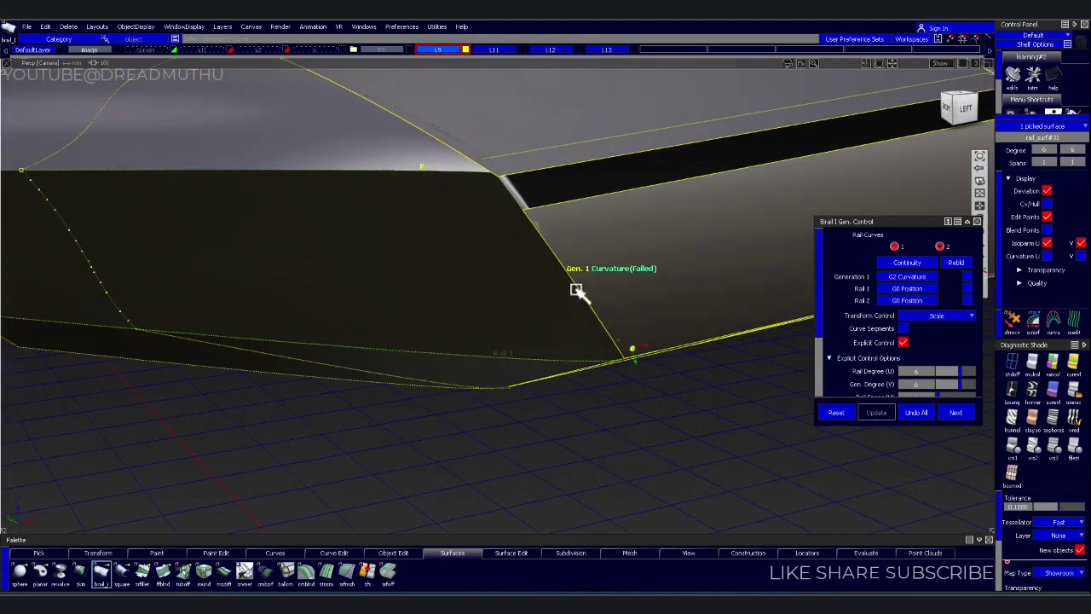
middle_click_drag(580, 290, 556, 306, "alt+shift")
mouse_move(556, 305)
left_mouse_down("alt+shift")
mouse_move(519, 319)
mouse_move(534, 334)
mouse_move(580, 329)
mouse_move(567, 383)
mouse_move(538, 390)
mouse_move(558, 317)
left_mouse_up("alt+shift")
Rebuild the front-corner birail surface with revised generation and continuity settings
left_click(591, 298)
left_click(591, 298)
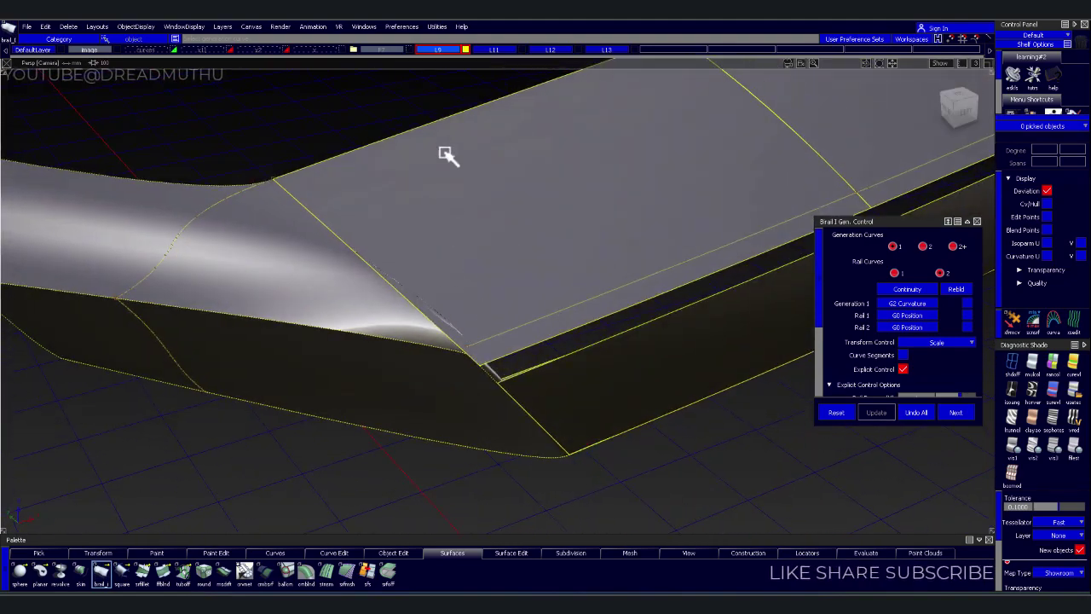
left_click(367, 344)
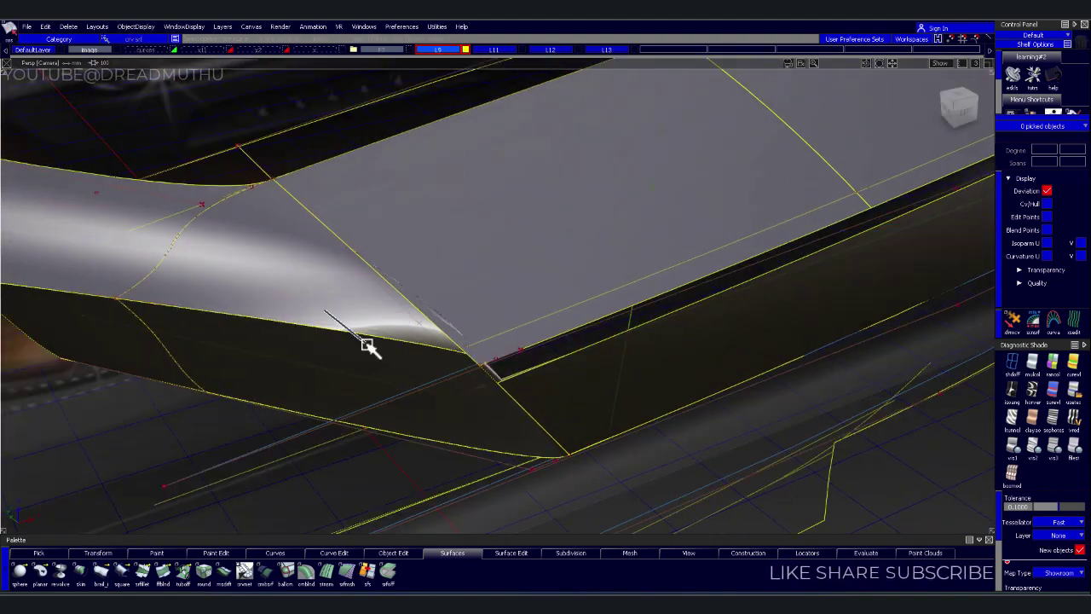
Pick curve#101 at the hull corner and frame it in view
left_click(373, 341)
right_click_drag(378, 358, 453, 363, "alt+shift")
mouse_move(453, 363)
middle_mouse_down("alt+shift")
mouse_move(506, 344)
mouse_move(601, 362)
middle_mouse_up("alt+shift")
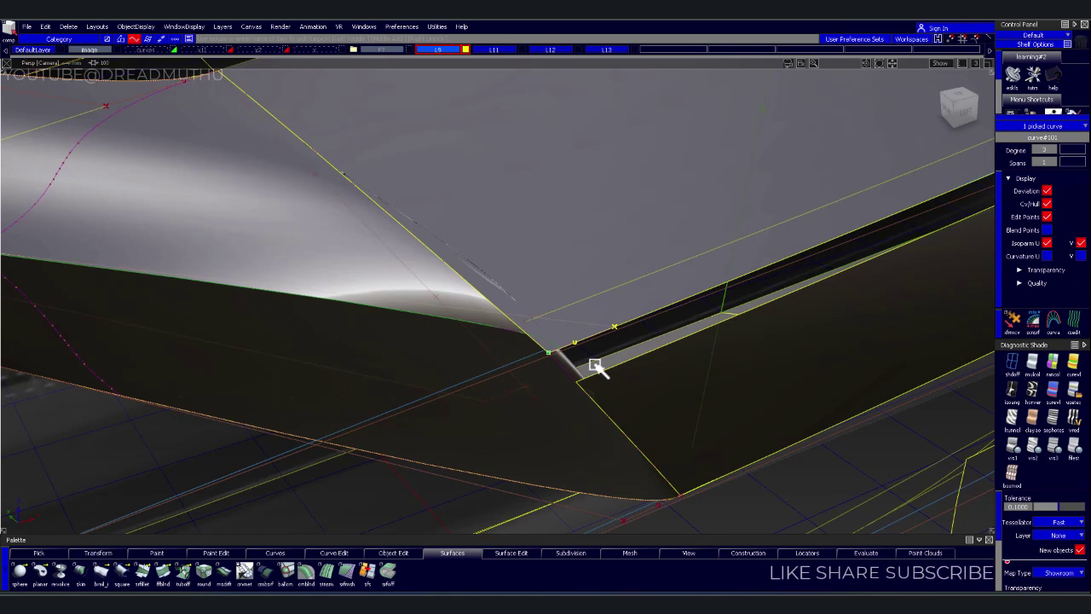
Align the corner curve's CVs to the adjacent surface edge with G2 continuity
left_click(597, 348)
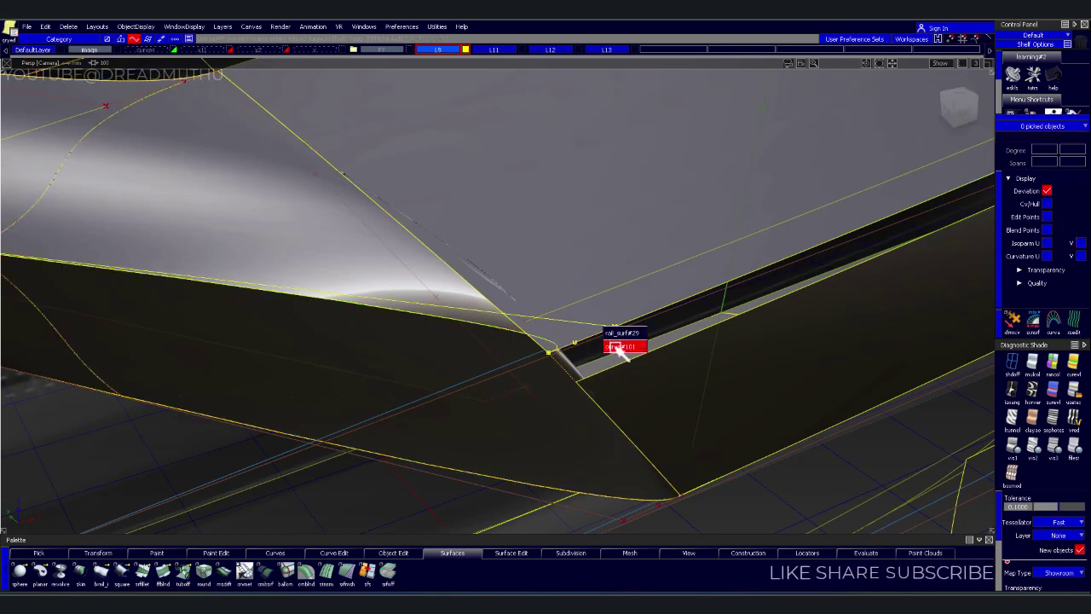
left_click(617, 348)
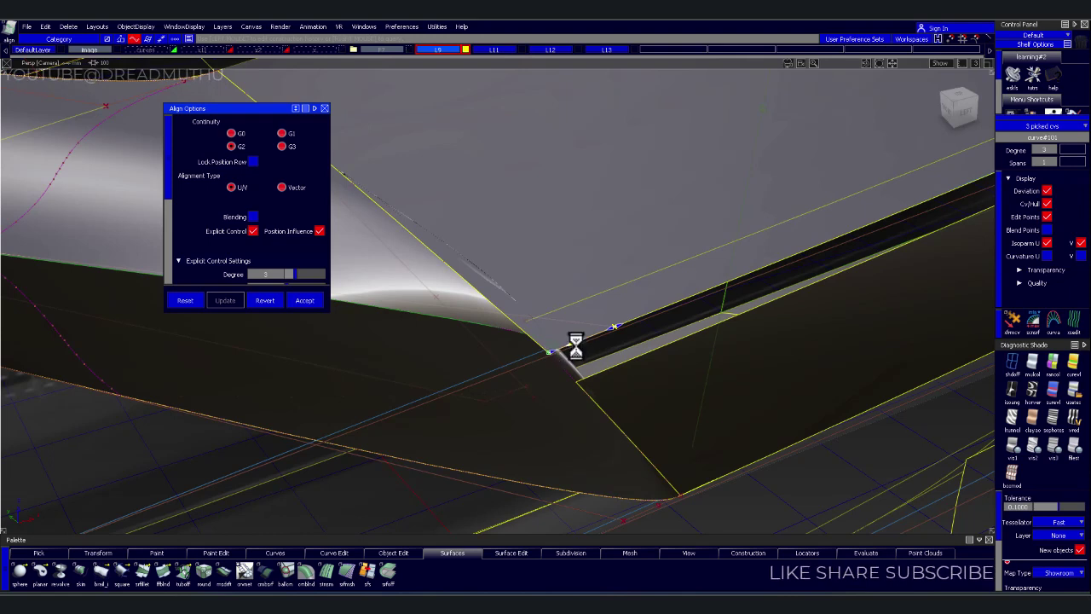
left_click(617, 333)
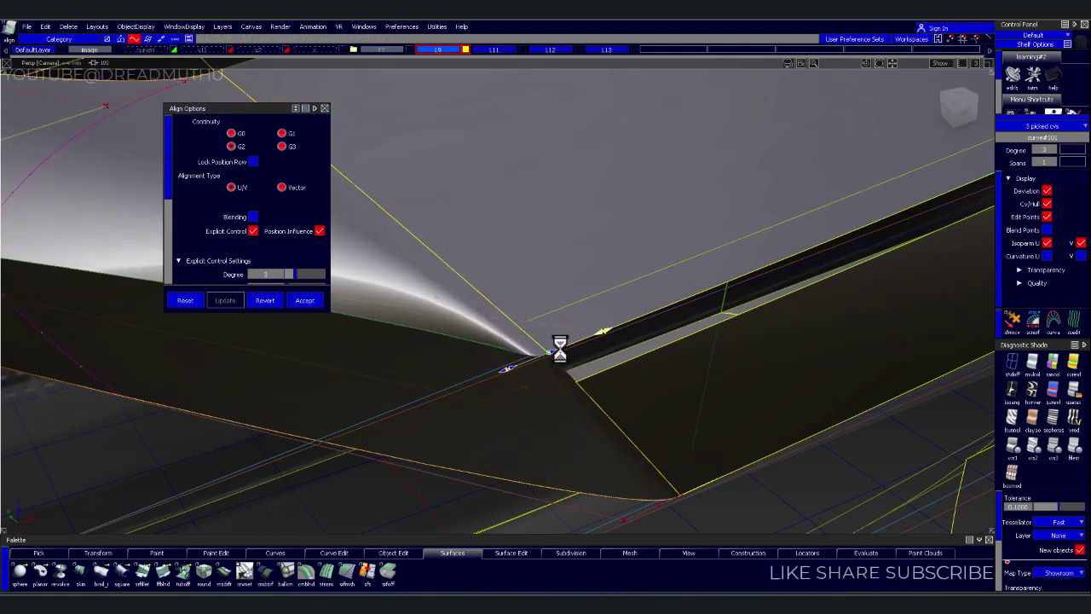
left_click(485, 378)
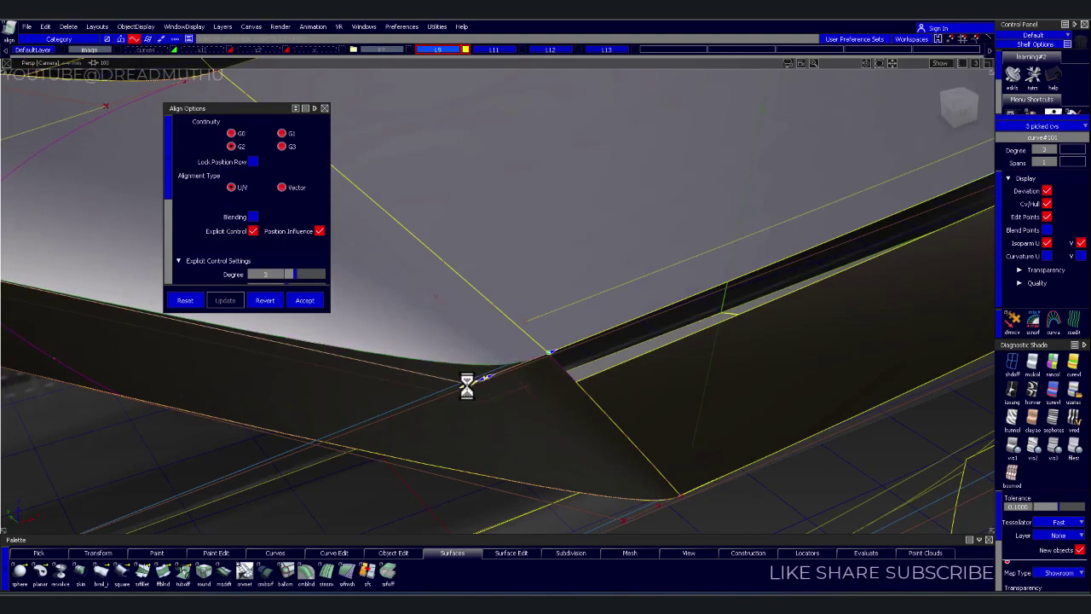
mouse_move(558, 394)
left_mouse_down("alt+shift")
mouse_move(499, 258)
mouse_move(529, 377)
mouse_move(524, 414)
mouse_move(451, 485)
mouse_move(459, 424)
mouse_move(546, 444)
left_mouse_up("alt+shift")
left_click(565, 341)
mouse_move(565, 341)
left_mouse_down("alt+shift")
mouse_move(571, 486)
mouse_move(555, 438)
mouse_move(517, 390)
mouse_move(558, 397)
left_mouse_up("alt+shift")
right_click_drag(537, 350, 561, 370, "alt+shift")
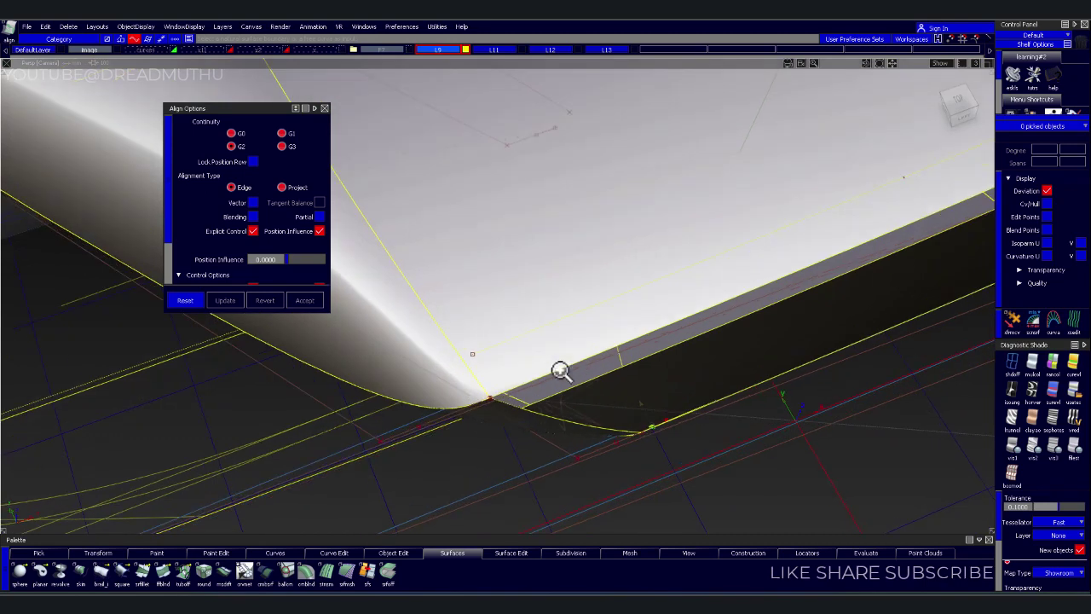
Extend the armrest top surface along its lower edge past the corner
key("e")
left_click(481, 351)
left_click(487, 349)
left_click(467, 316)
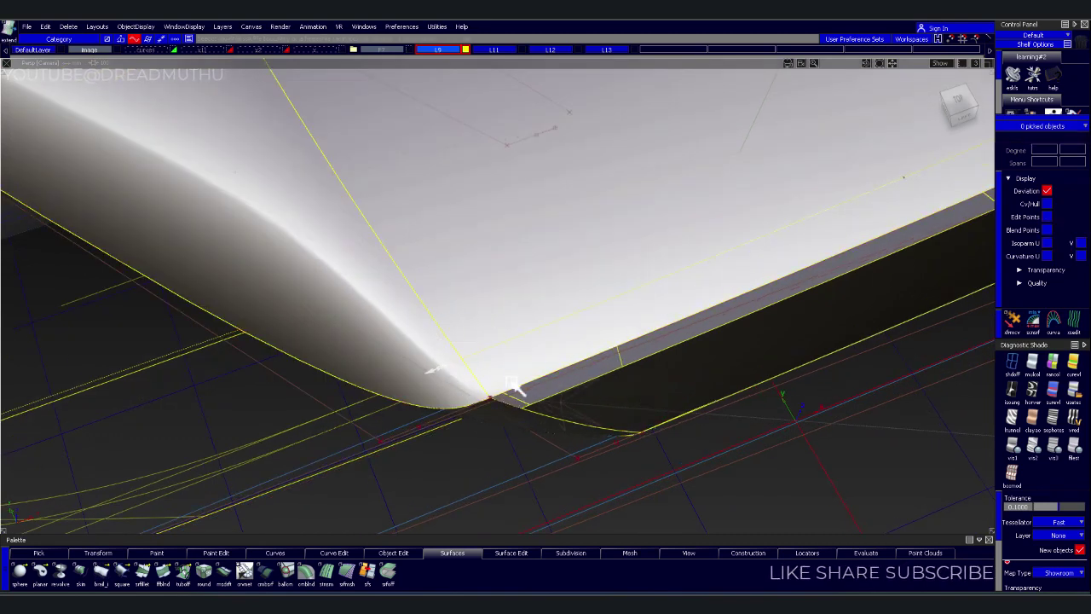
right_click_drag(516, 319, 545, 301, "alt+shift")
mouse_move(546, 302)
left_mouse_down("alt+shift")
mouse_move(570, 341)
mouse_move(641, 317)
left_mouse_up("alt+shift")
left_click(695, 319)
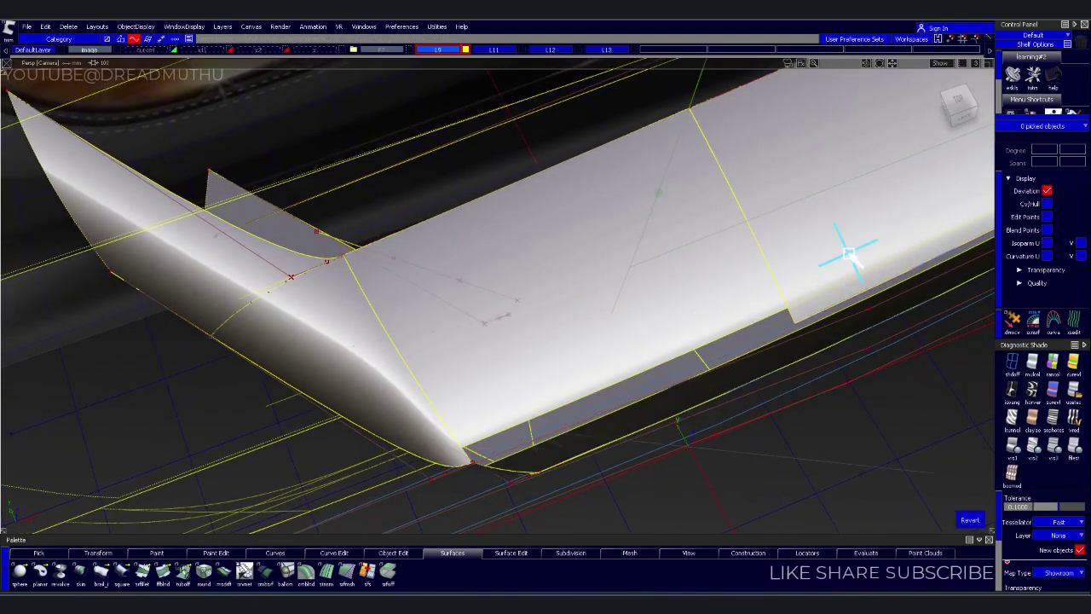
Extend the top surface's edge further after dismissing the warning message
mouse_move(853, 268)
left_mouse_down("alt+shift")
mouse_move(585, 302)
mouse_move(214, 487)
mouse_move(528, 318)
left_mouse_up("alt+shift")
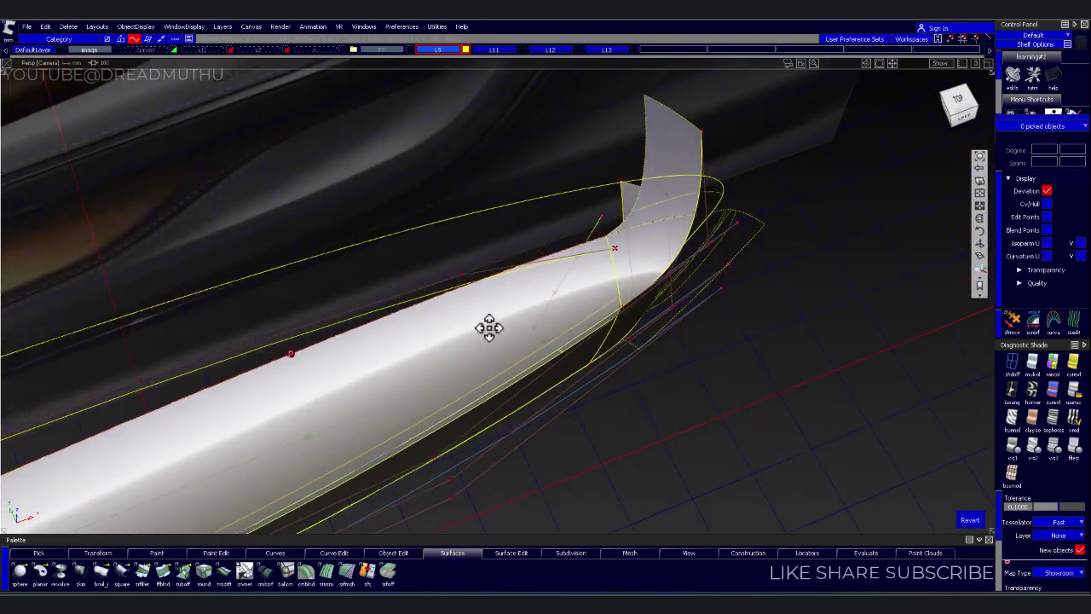
right_click_drag(527, 318, 519, 312, "alt+shift")
left_click_drag(519, 312, 560, 299, "alt+shift")
right_click_drag(560, 299, 534, 334, "alt+shift")
left_click_drag(533, 333, 546, 326, "alt+shift")
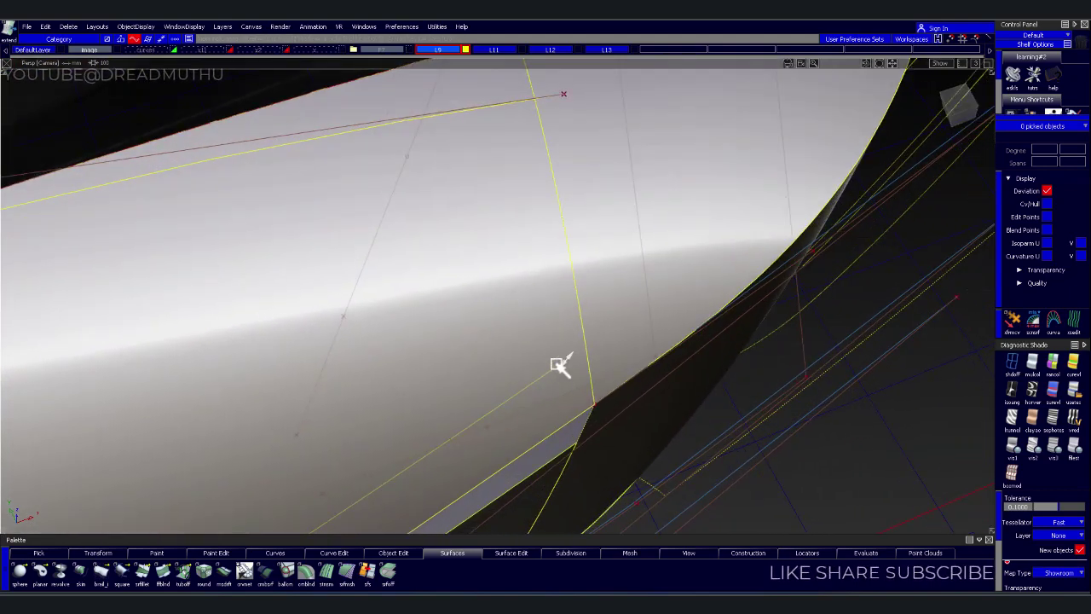
left_click(491, 350)
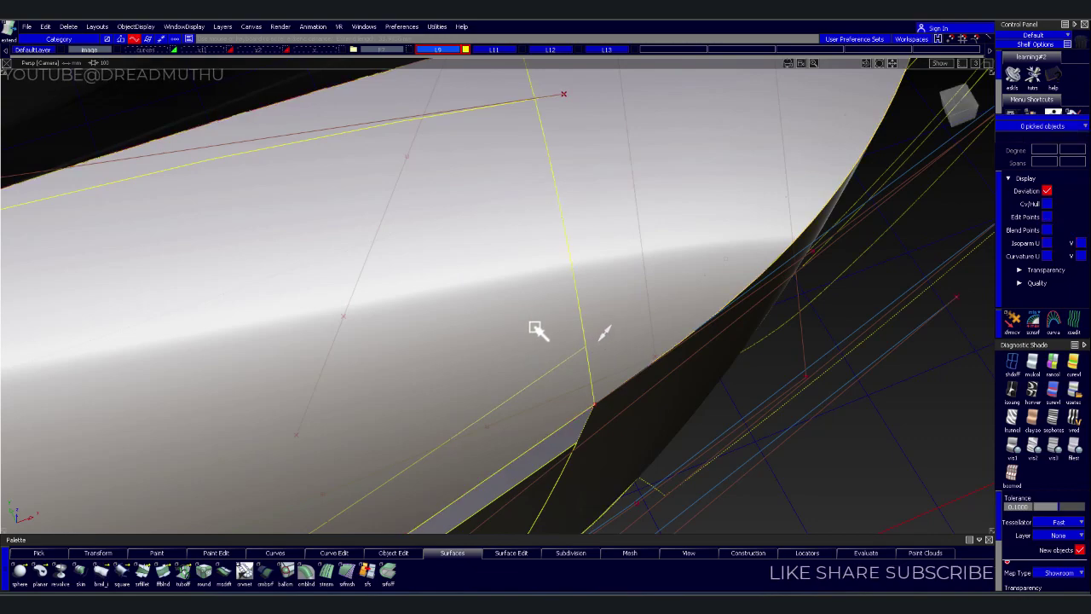
left_click_drag(579, 300, 504, 363, "alt+shift")
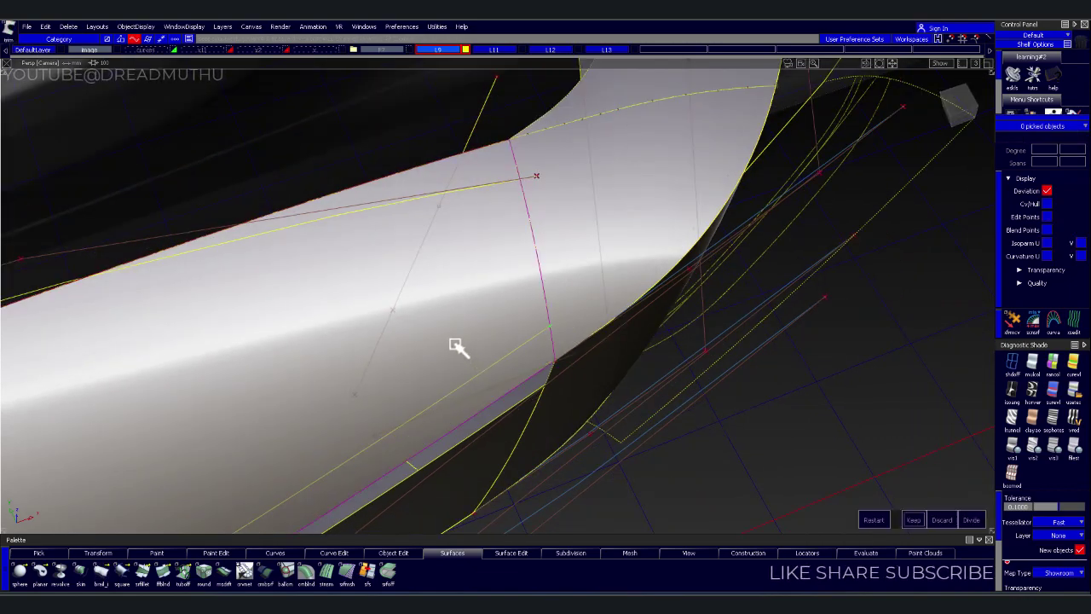
Pick the two top patches and the side wall and show only those surfaces
middle_click_drag(657, 318, 674, 371, "alt+shift")
right_click_drag(674, 370, 855, 253, "alt+shift")
left_click_drag(855, 253, 468, 284, "alt+shift")
right_click_drag(468, 285, 546, 285, "alt+shift")
mouse_move(546, 286)
middle_mouse_down("alt+shift")
mouse_move(724, 244)
mouse_move(739, 292)
middle_mouse_up("alt+shift")
mouse_move(739, 292)
left_mouse_down("alt+shift")
mouse_move(585, 324)
mouse_move(405, 272)
left_mouse_up("alt+shift")
right_click_drag(405, 272, 499, 288, "alt+shift")
mouse_move(500, 287)
left_mouse_down("alt+shift")
mouse_move(470, 314)
mouse_move(580, 166)
left_mouse_up("alt+shift")
left_click_drag(570, 211, 700, 251)
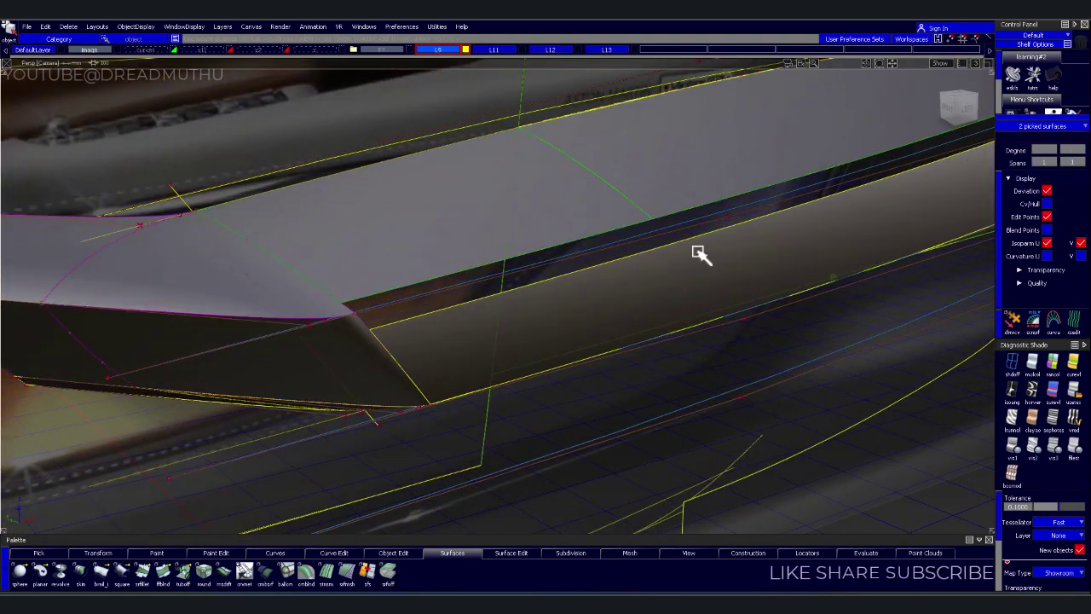
key("ctrl+shift+h")
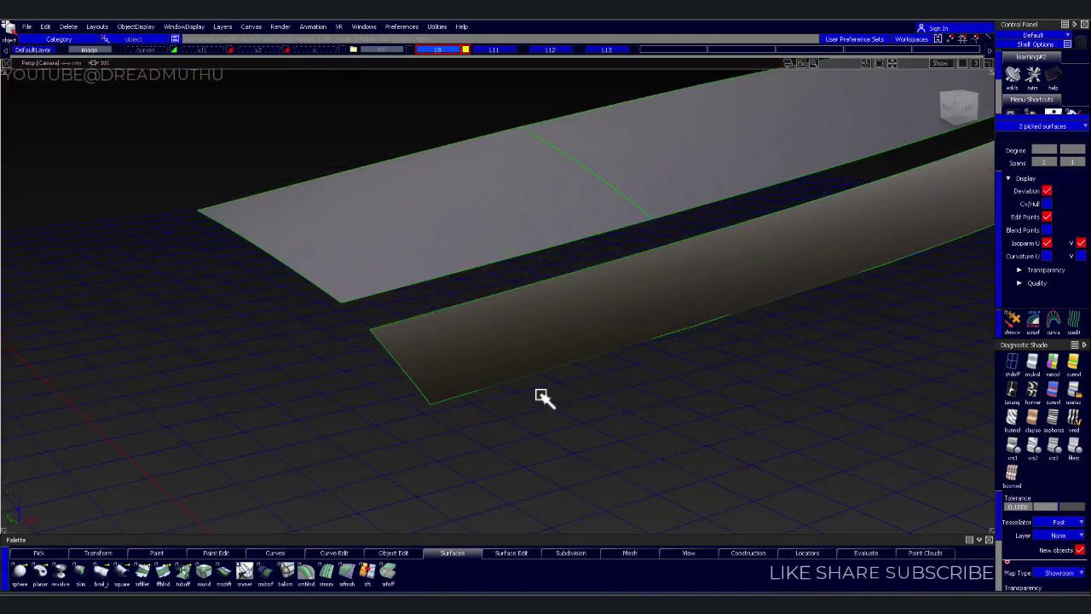
Clear the selection, review the isolated surfaces, and start Freeform Blend
left_click(540, 378)
left_click_drag(580, 327, 602, 353, "alt+shift")
right_click_drag(601, 353, 648, 339, "alt+shift")
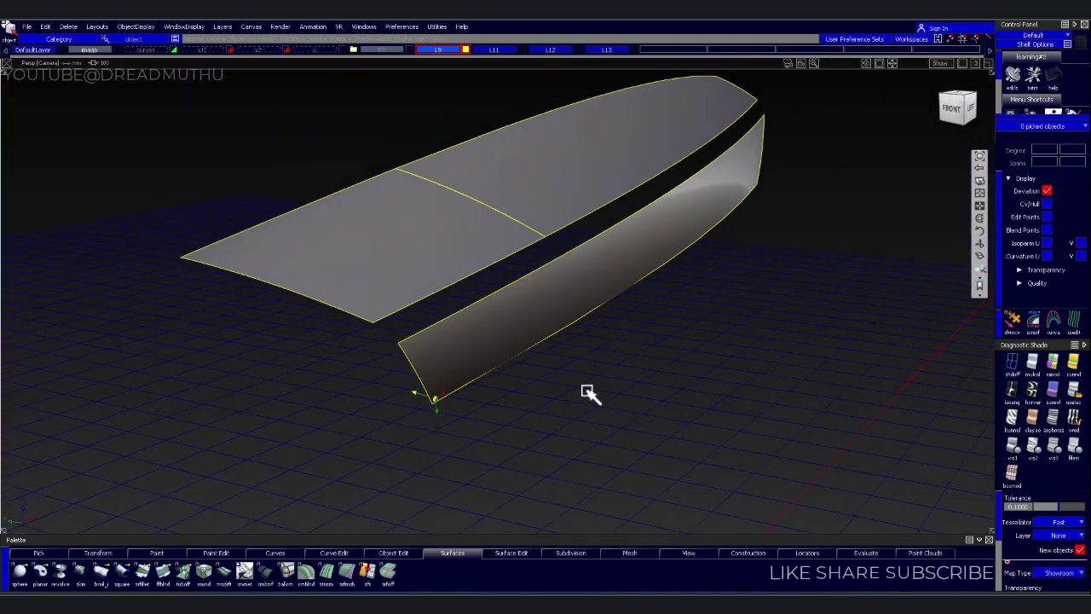
left_click_drag(589, 393, 554, 400, "alt+shift")
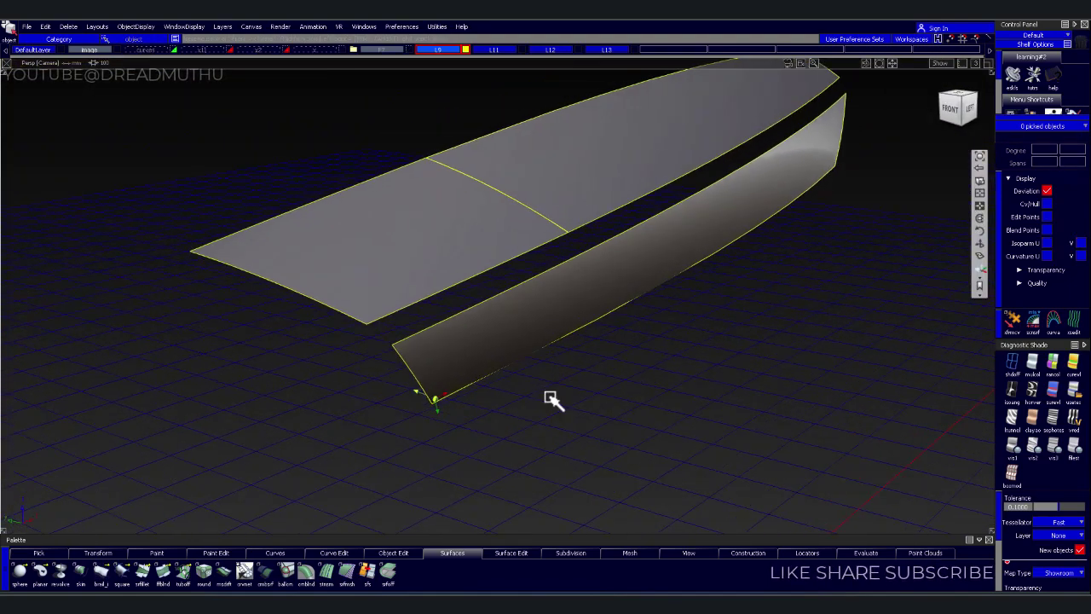
left_click(158, 578)
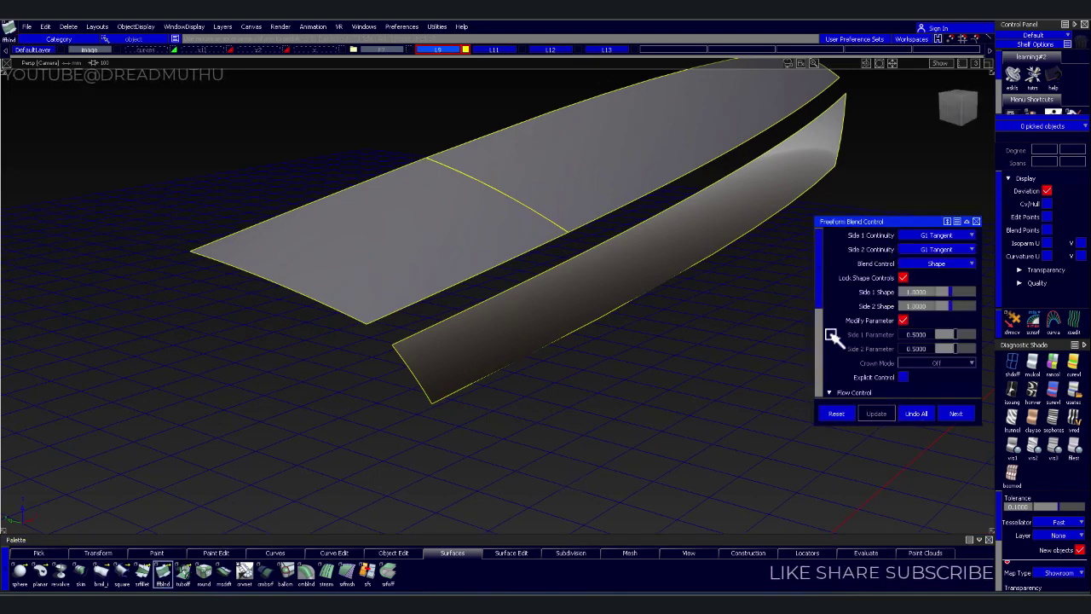
Set Side 1 and Side 2 continuity of the Freeform Blend to G2 Curvature
left_click(953, 243)
left_click(938, 275)
left_click(942, 249)
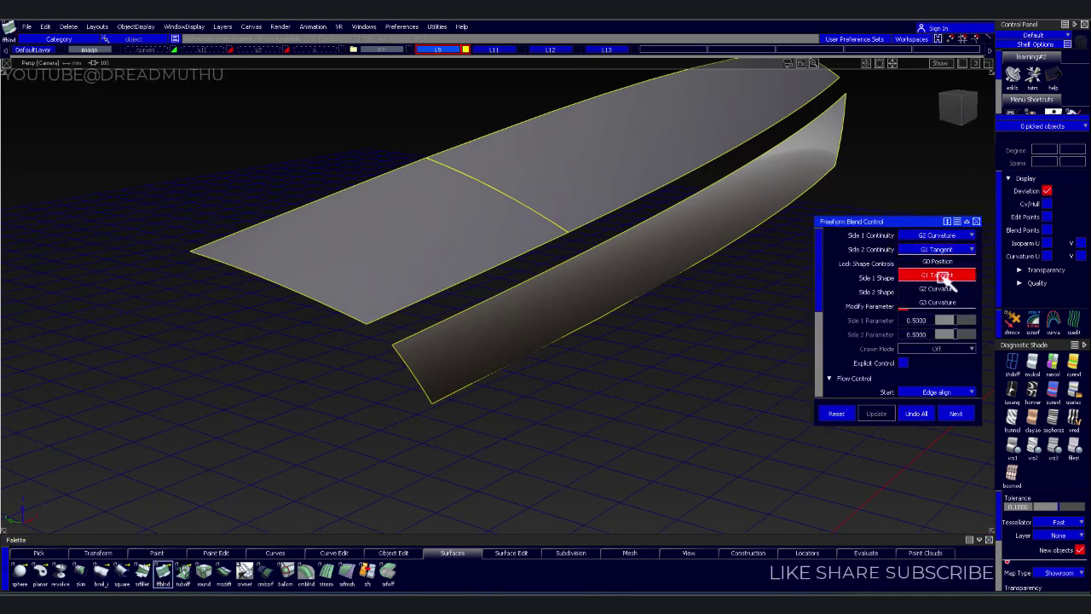
left_click(948, 291)
scroll(970, 365, "down", 3)
scroll(970, 362, "down", 3)
scroll(976, 375, "down", 3)
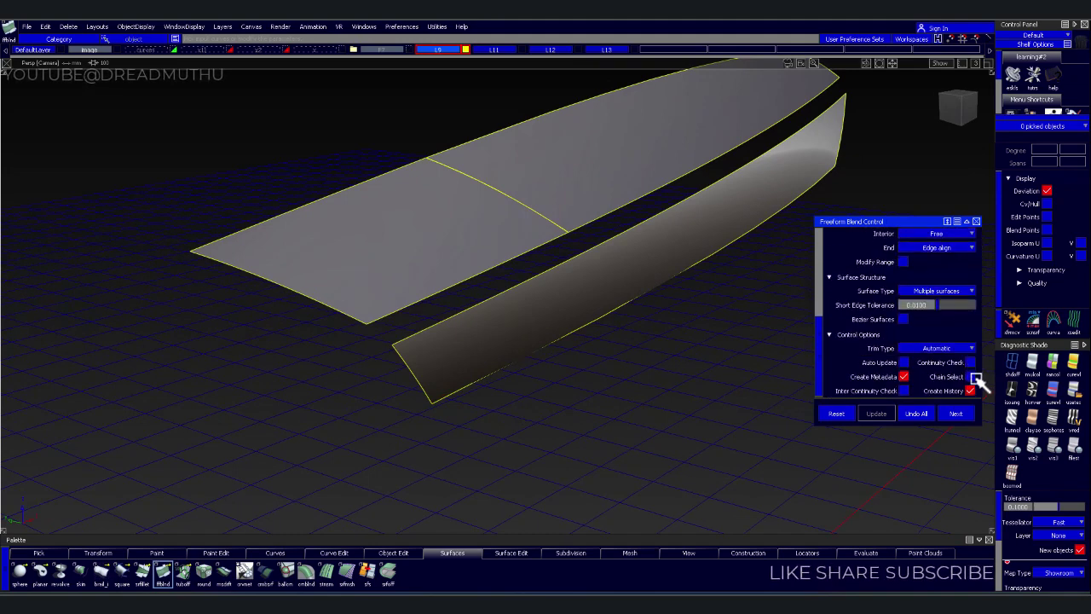
Blend the top surface's lower edge to the side surface's upper edge with Auto Update on
left_click(422, 300)
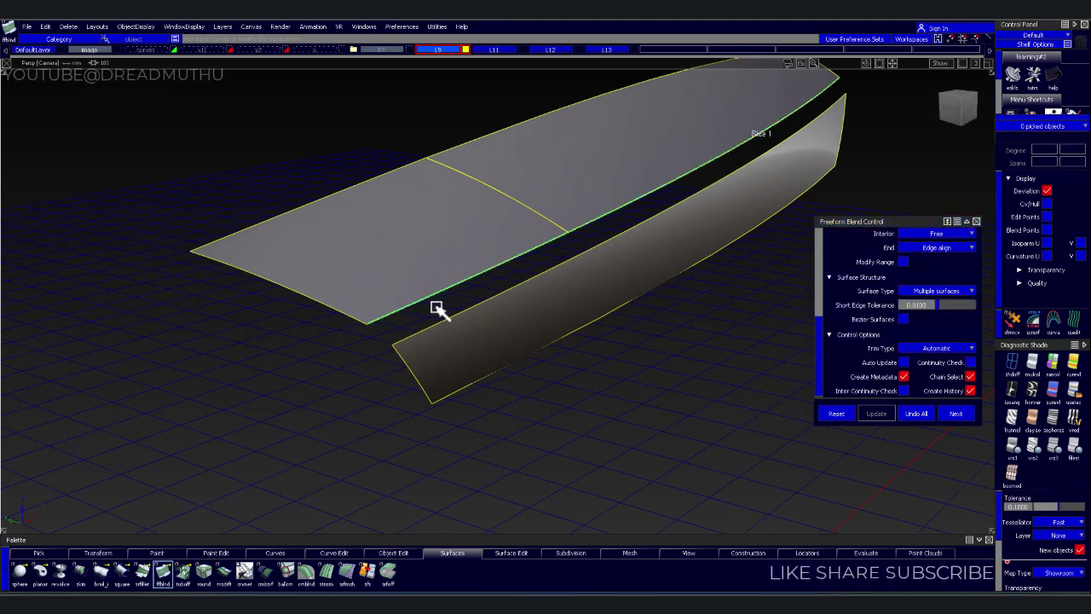
left_click(444, 325)
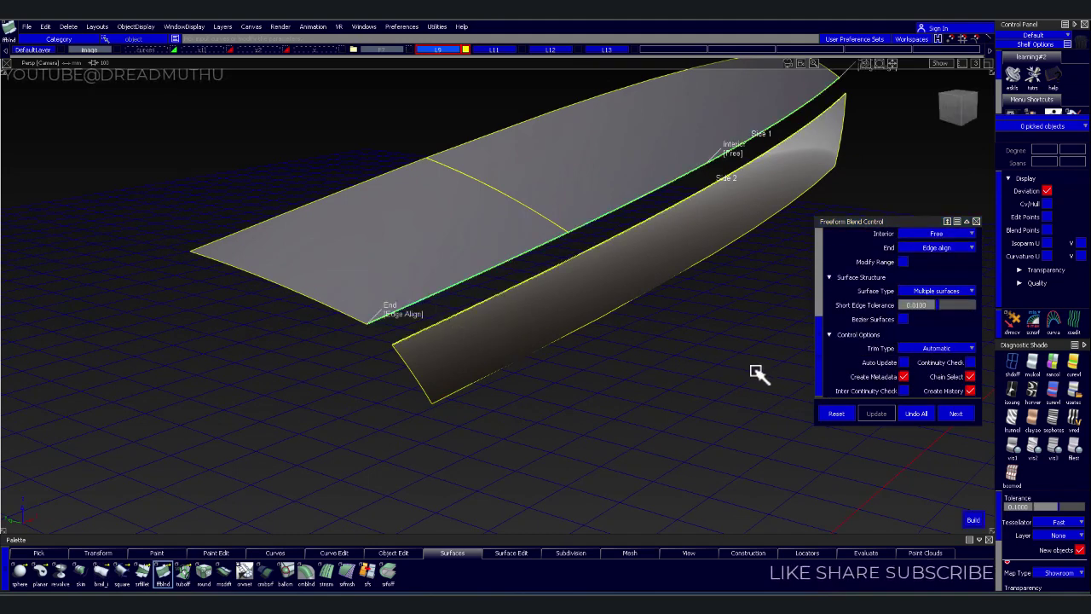
mouse_move(750, 370)
left_mouse_down("alt+shift")
mouse_move(687, 322)
mouse_move(724, 337)
mouse_move(679, 329)
left_mouse_up("alt+shift")
left_click(905, 365)
middle_click_drag(680, 330, 552, 359, "alt+shift")
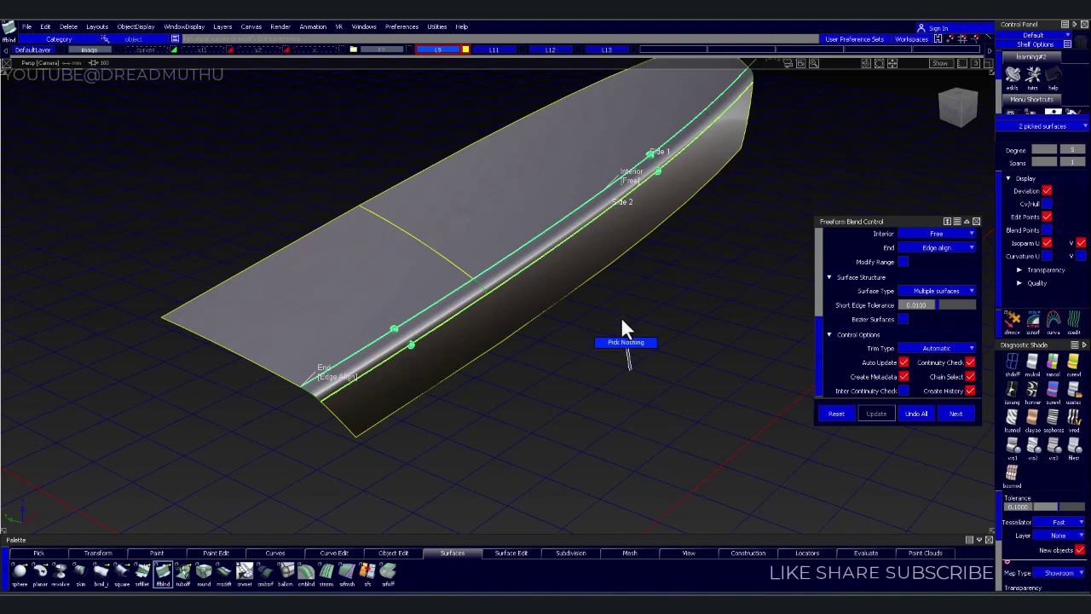
left_click(620, 329)
mouse_move(585, 324)
left_mouse_down("alt+shift")
mouse_move(487, 360)
mouse_move(501, 307)
left_mouse_up("alt+shift")
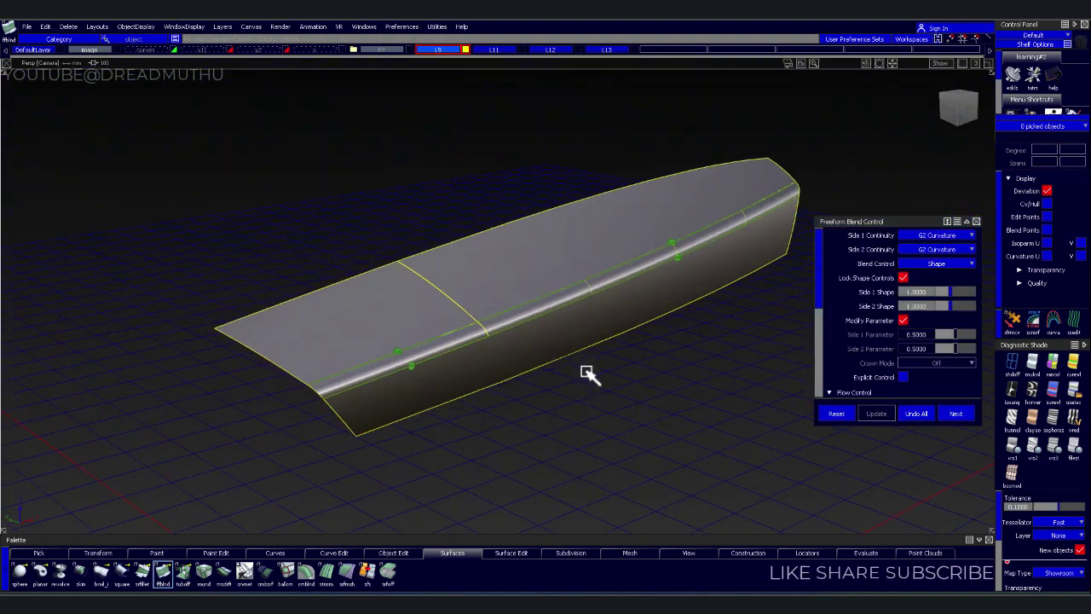
left_click_drag(675, 380, 592, 370, "alt+shift")
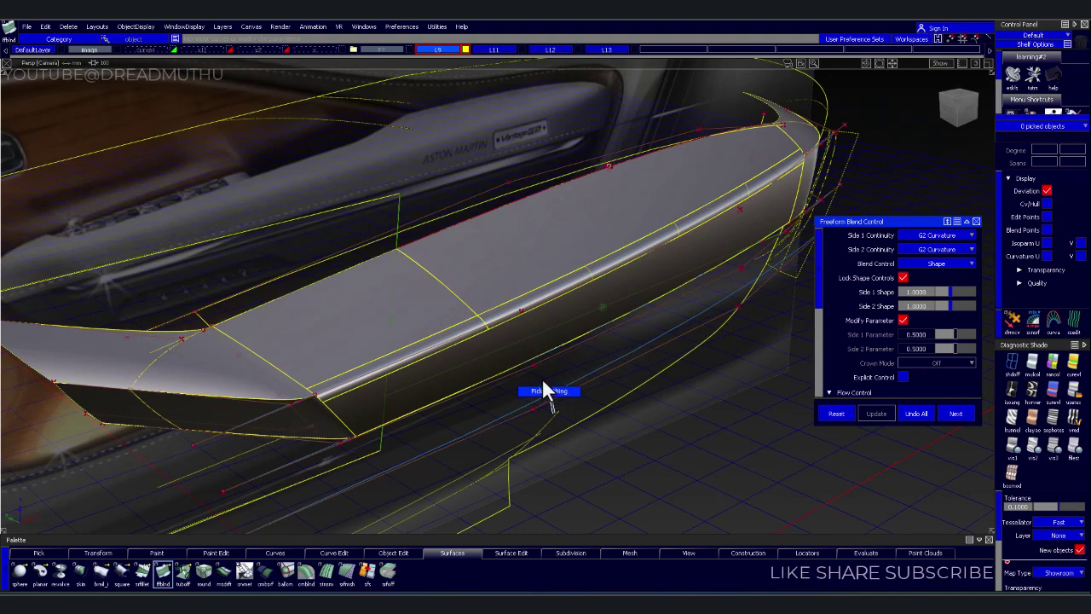
middle_click_drag(545, 390, 617, 378, "alt+shift")
right_click_drag(616, 378, 580, 316, "alt+shift")
middle_click_drag(580, 316, 651, 323, "alt+shift")
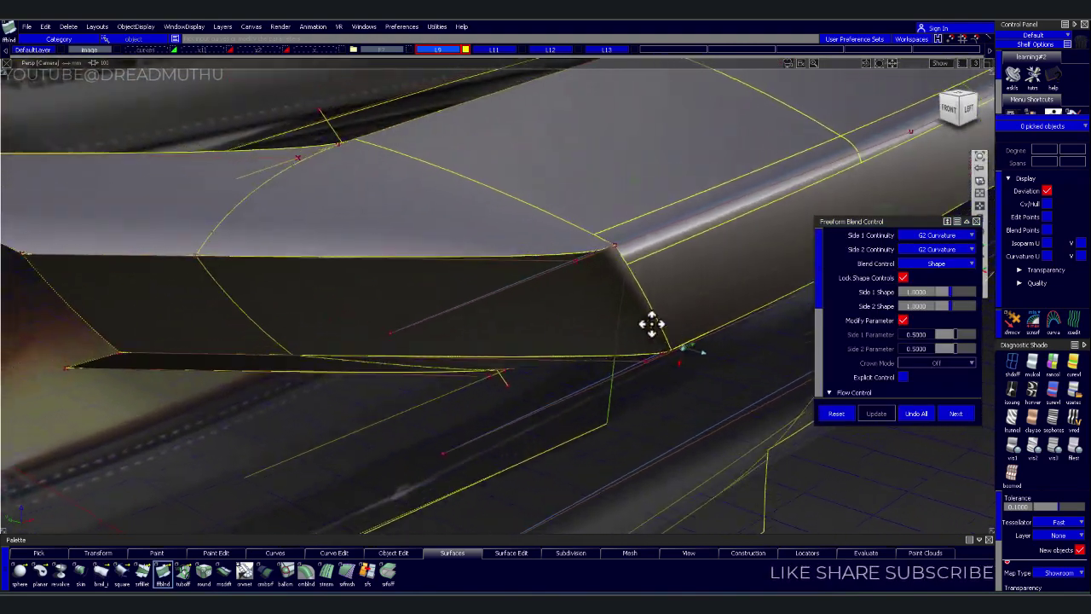
Close the blend tool and isolate the front corner edge curves
left_click(436, 260)
left_click(435, 255)
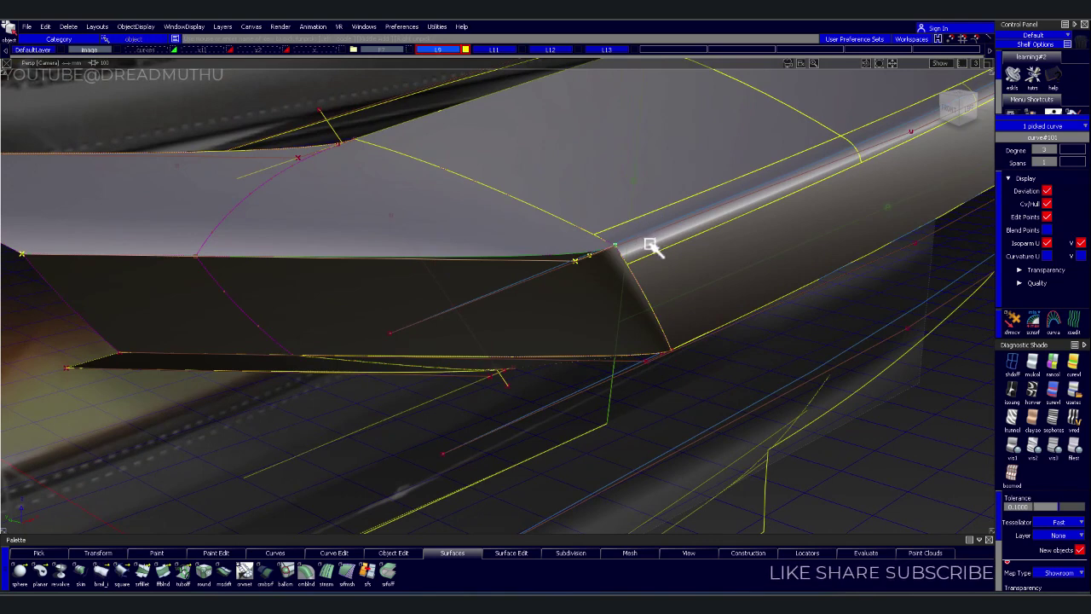
left_click(665, 243, "shift")
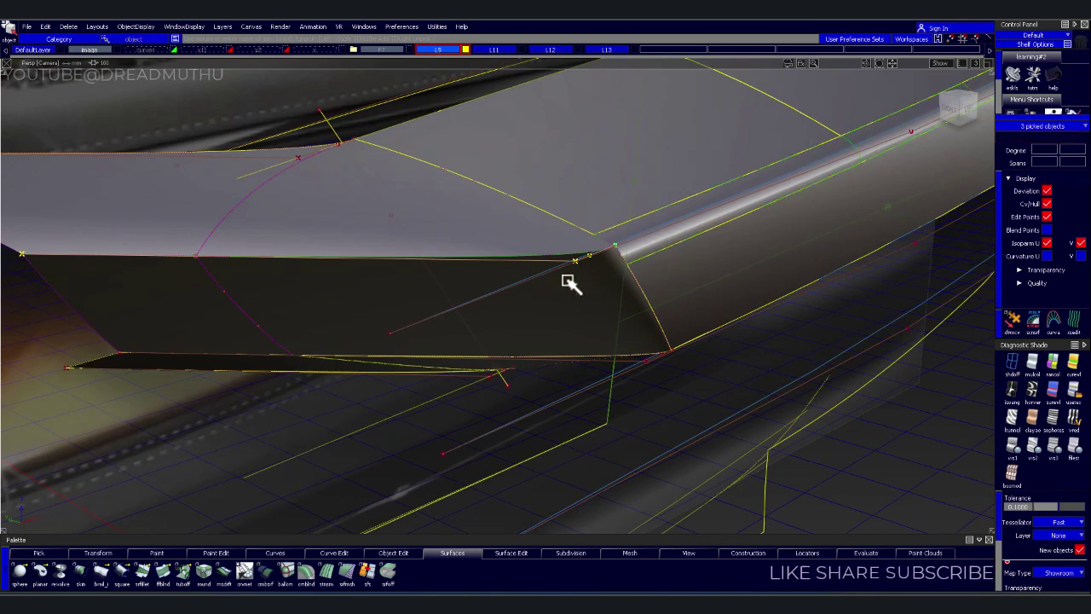
key("alt+h")
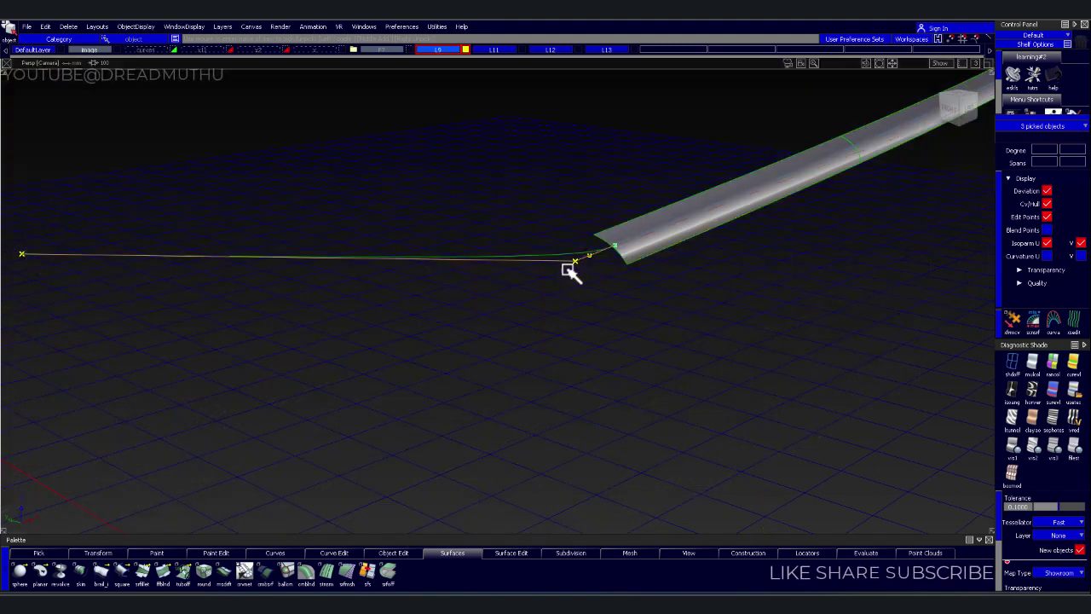
left_click(562, 305)
Reshape curve#100 so its end snaps to the corner of the rounded blend edge
left_click(531, 293)
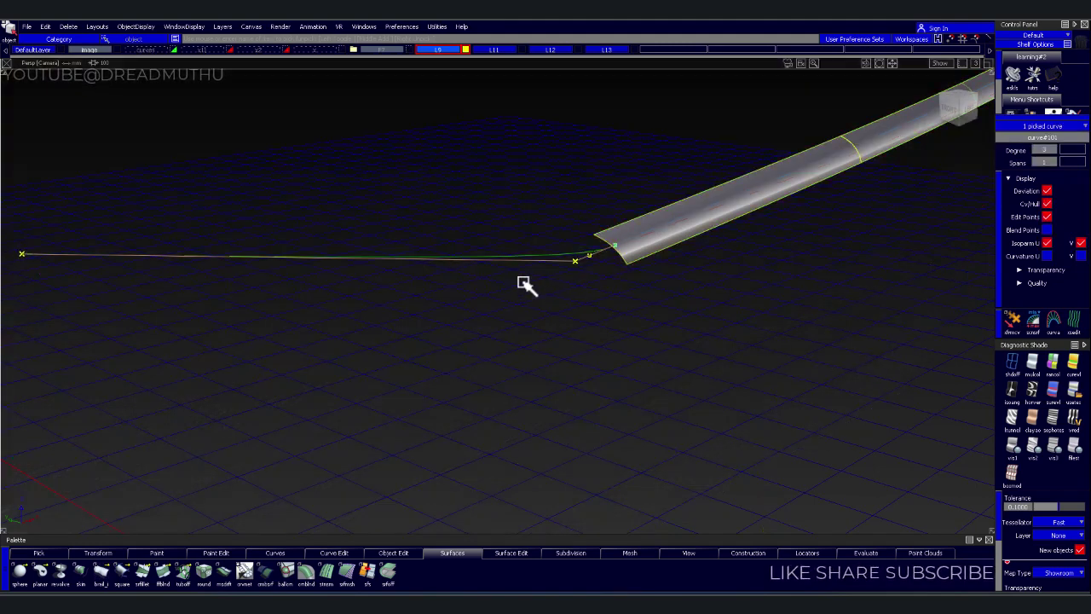
left_click(595, 232)
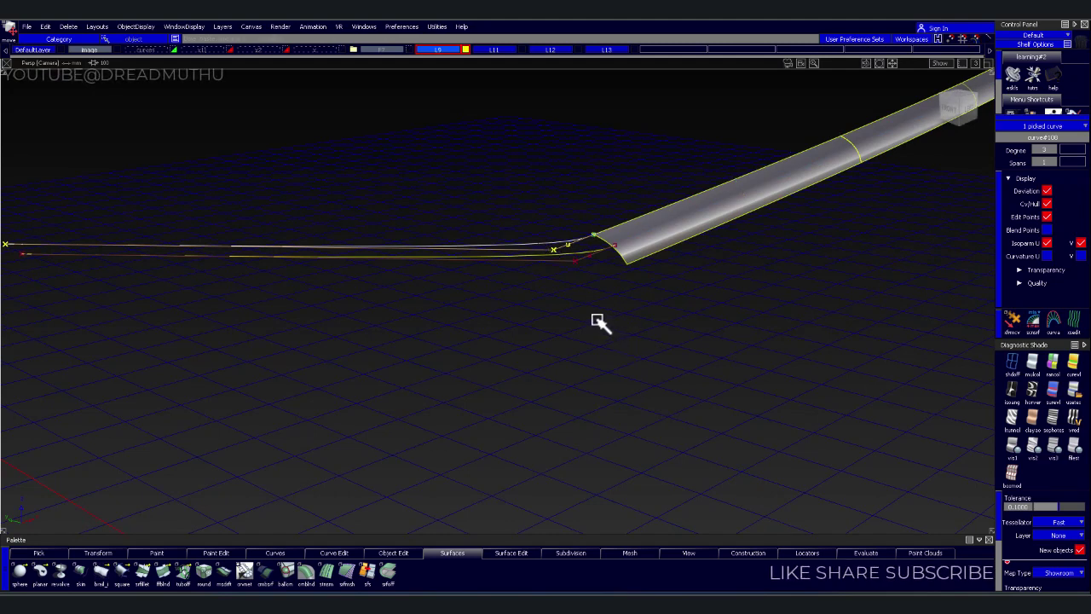
left_click(641, 257)
left_click(635, 316)
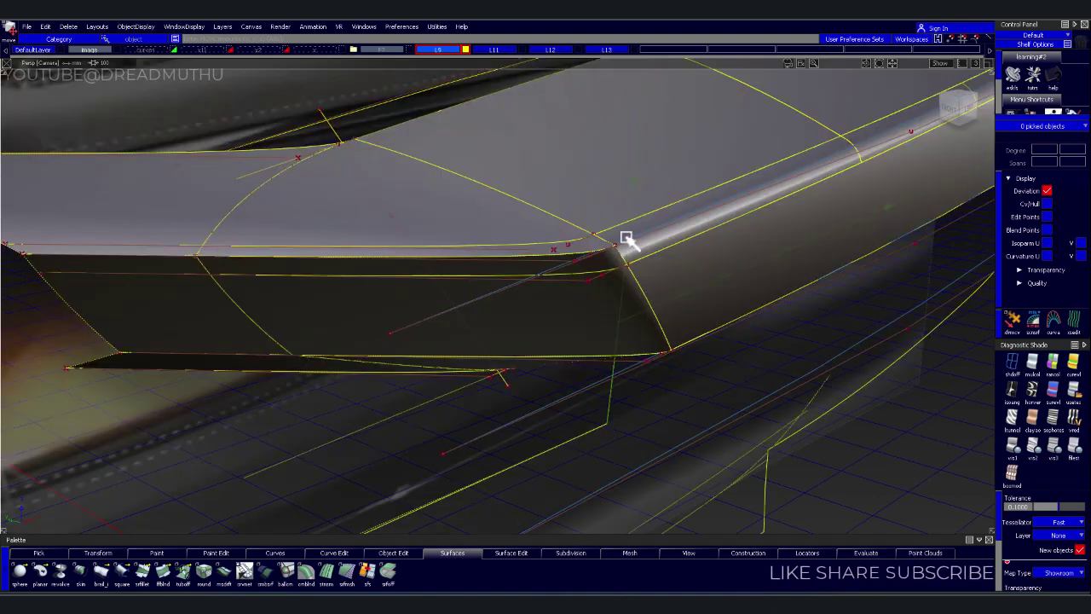
Pick the top patches, lower surface and corner curves, then switch to Top view
left_click(484, 221)
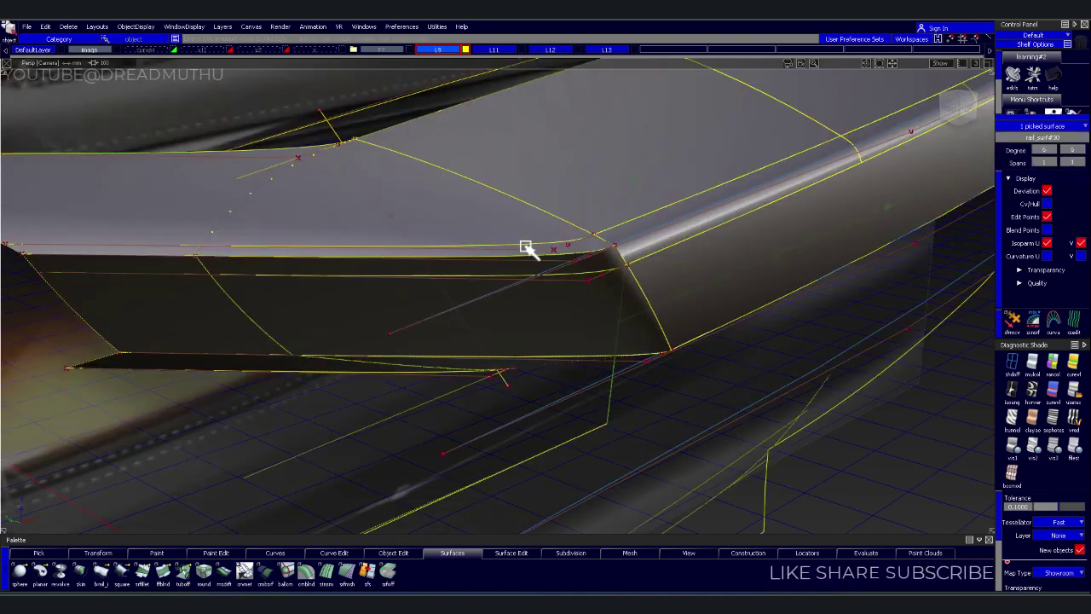
left_click(526, 247, "shift")
left_click(582, 282, "shift")
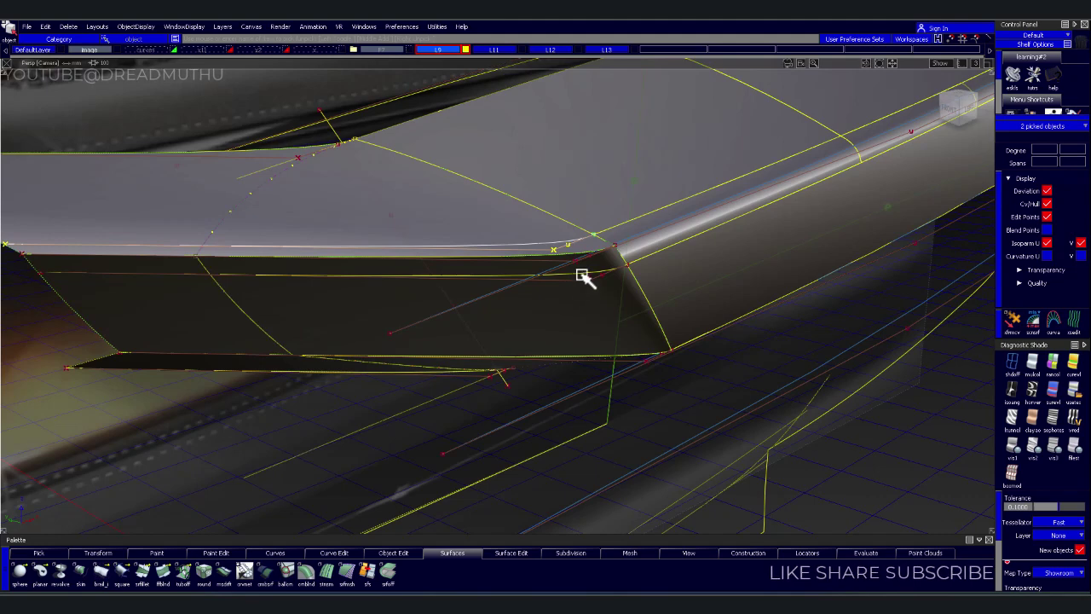
left_click(581, 275, "shift")
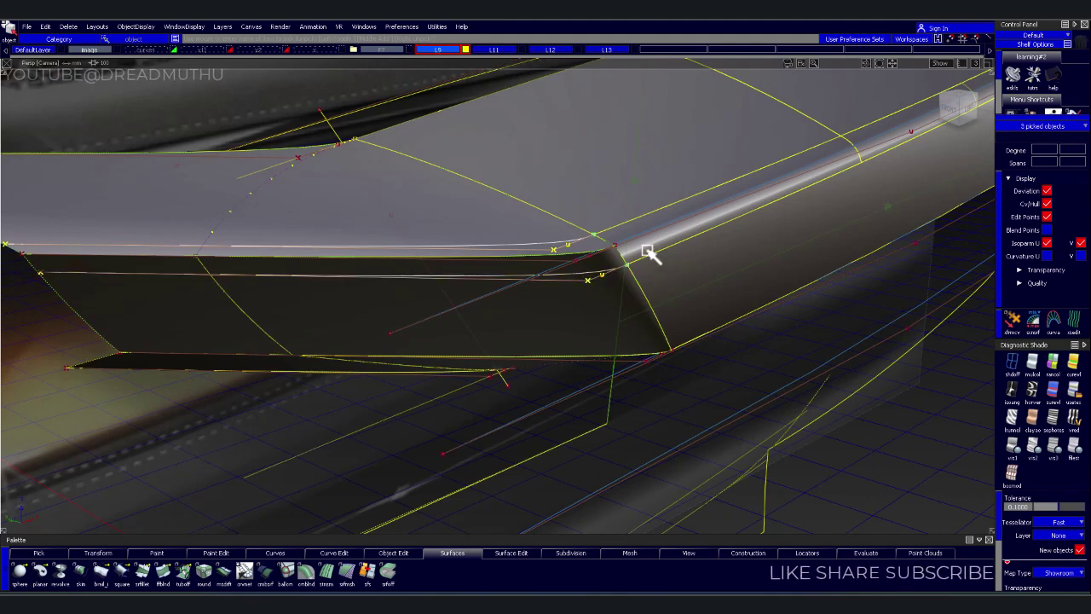
left_click(668, 281, "shift")
left_click(608, 216, "shift")
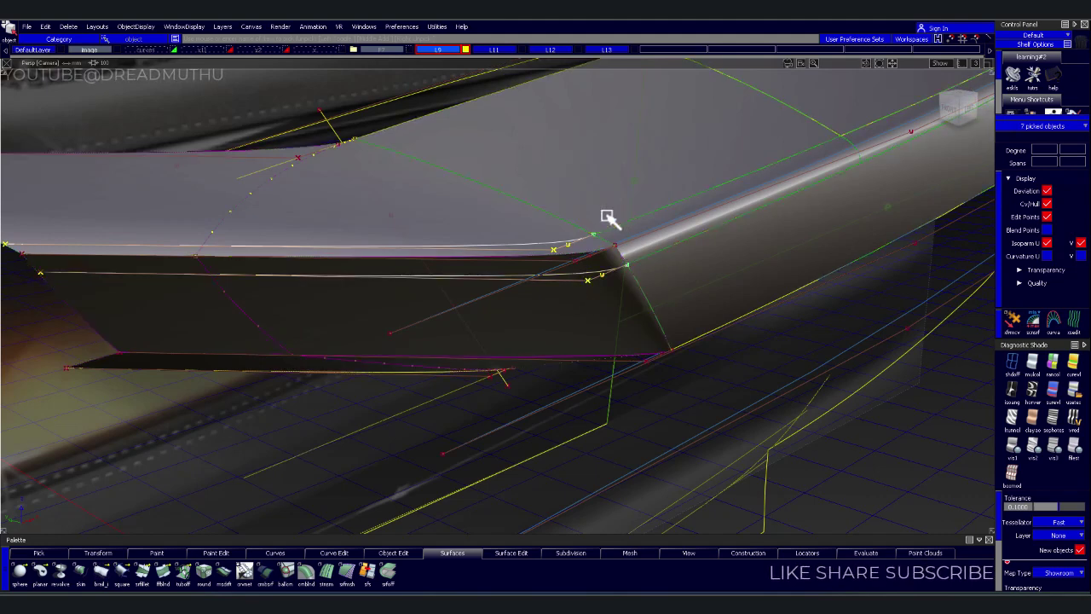
left_click_drag(634, 326, 555, 333, "alt+shift")
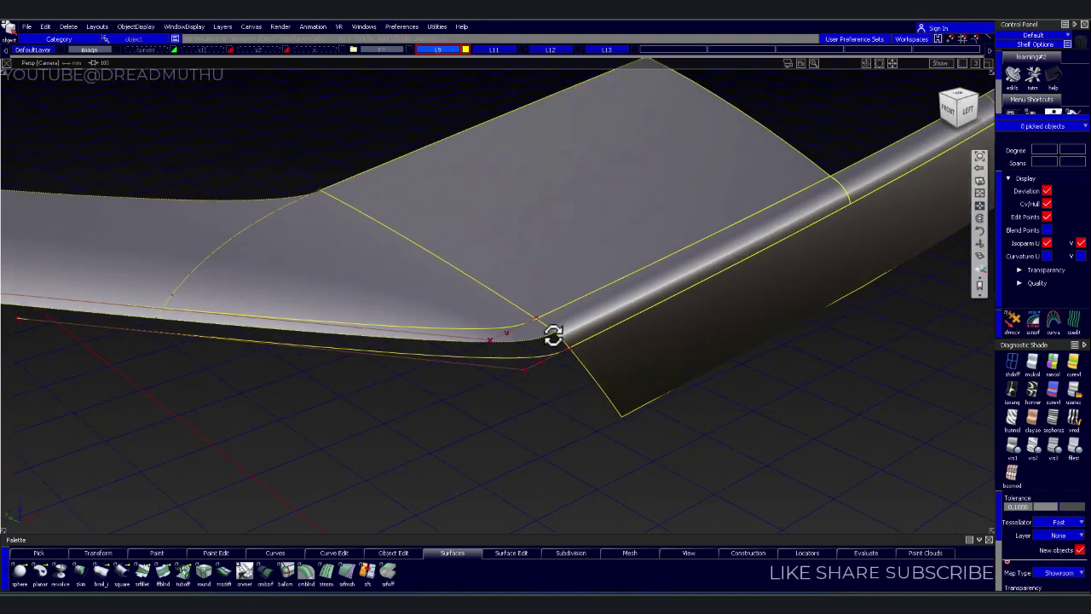
left_click(959, 92)
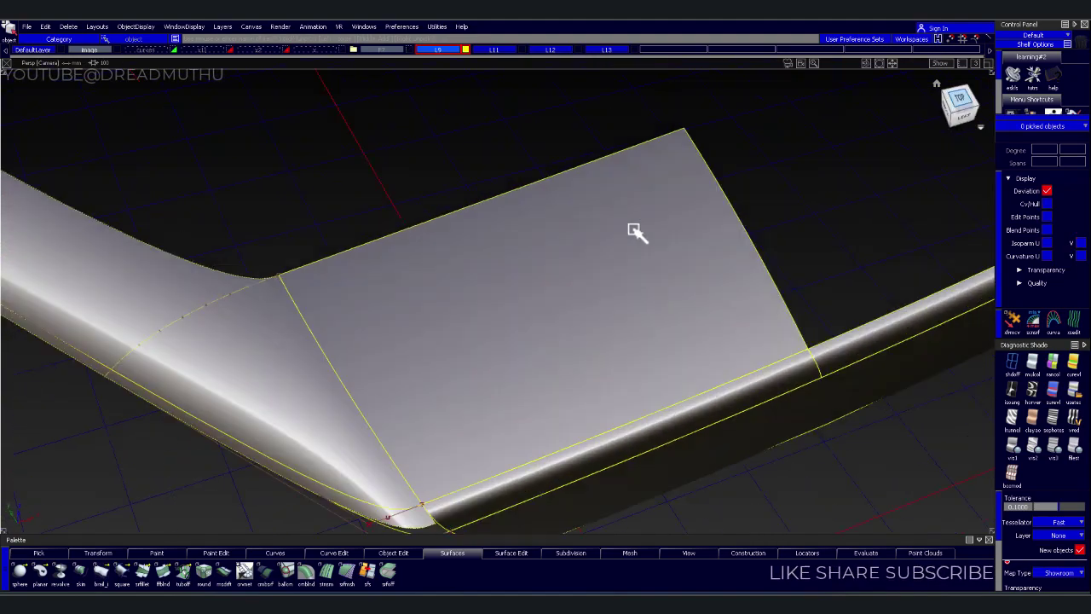
In Top view, align the corner curve to the blend edge with G2 continuity
scroll(571, 332, "down", 2)
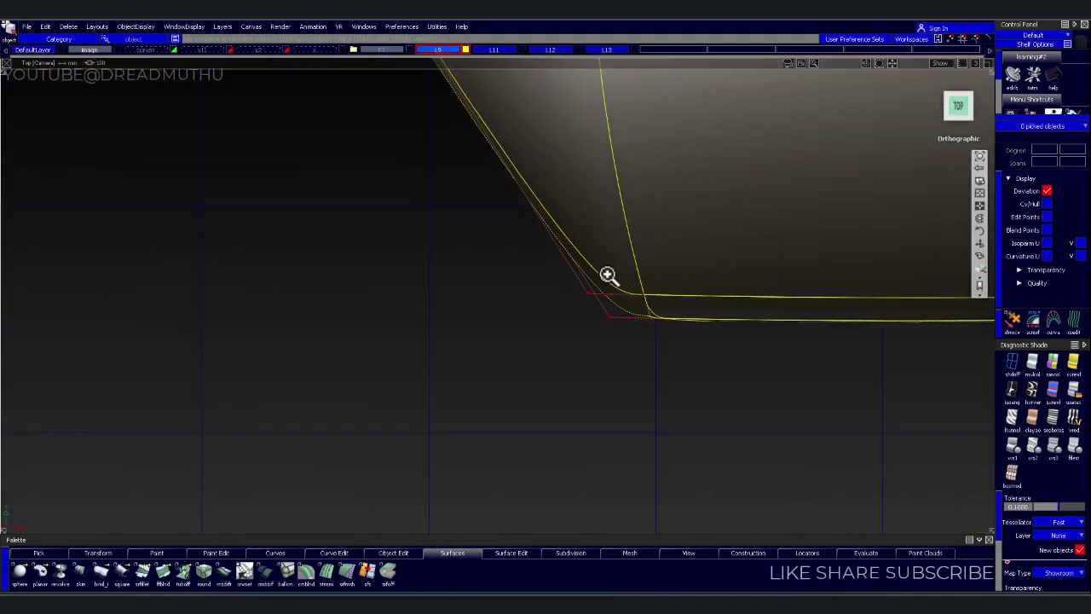
scroll(587, 298, "up", 3)
mouse_move(604, 277)
middle_mouse_down("alt+shift")
mouse_move(538, 307)
mouse_move(526, 268)
mouse_move(510, 269)
middle_mouse_up("alt+shift")
mouse_move(508, 268)
left_mouse_down("alt+shift")
mouse_move(626, 346)
mouse_move(597, 309)
mouse_move(543, 333)
mouse_move(611, 321)
mouse_move(539, 414)
mouse_move(551, 305)
mouse_move(919, 187)
left_mouse_up("alt+shift")
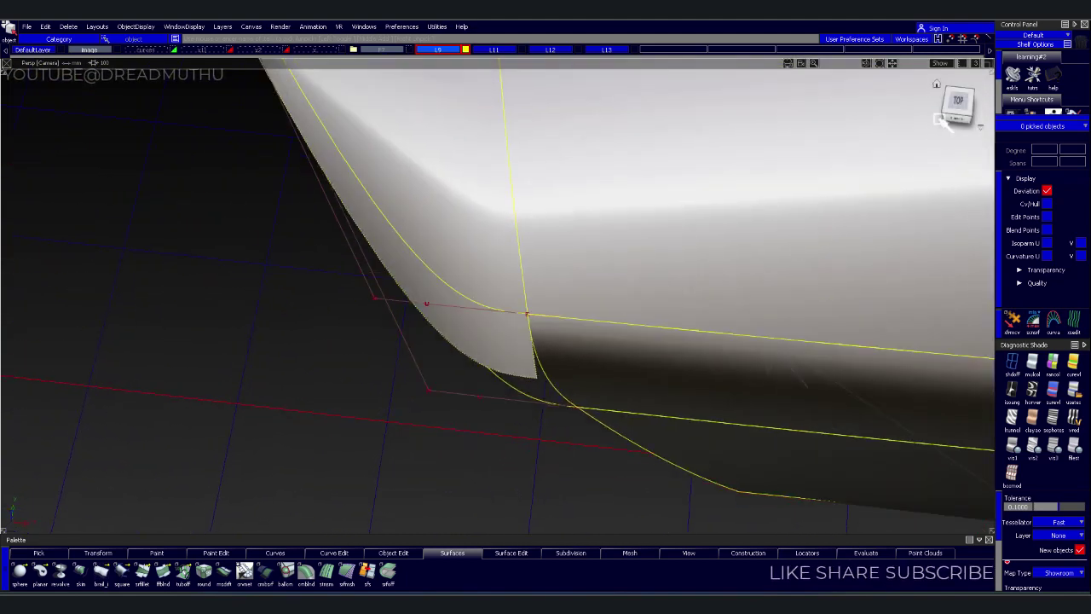
left_click(952, 99)
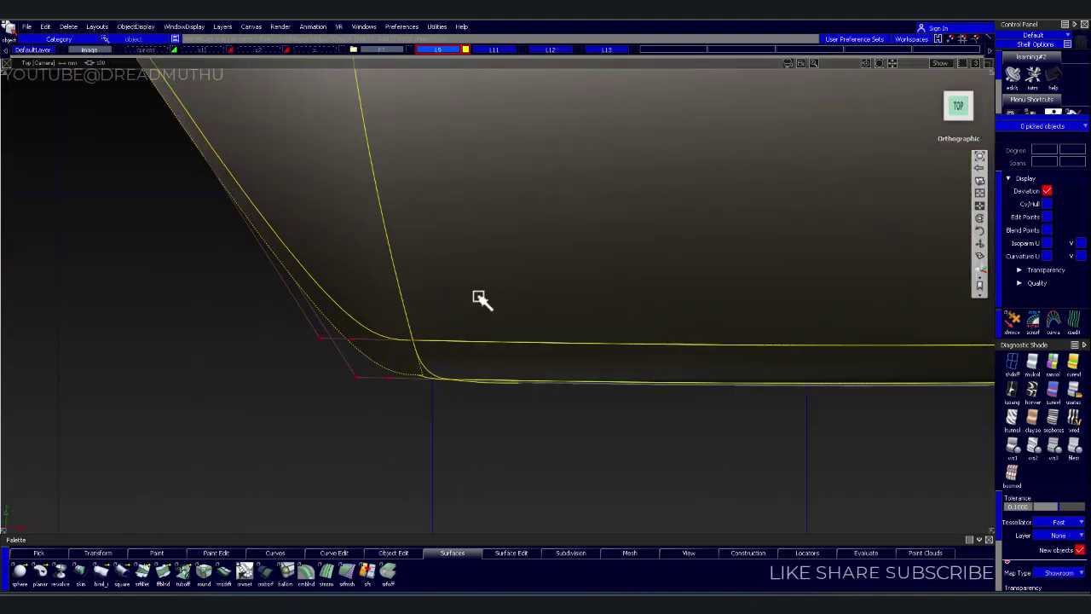
scroll(603, 312, "up", 3)
left_click(616, 298)
left_click(641, 302)
left_click(674, 317)
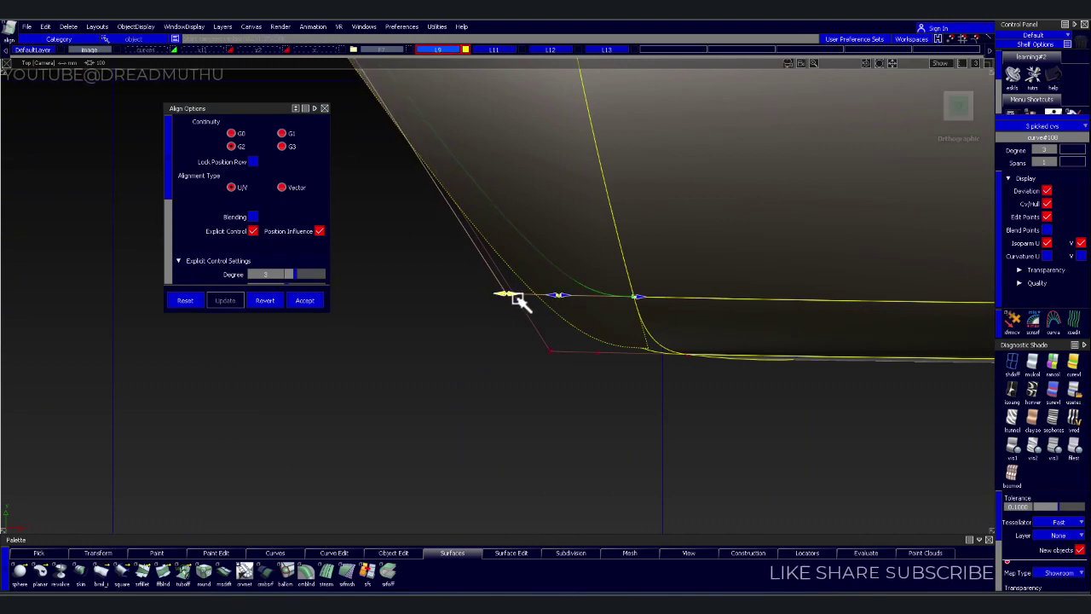
left_click(589, 324)
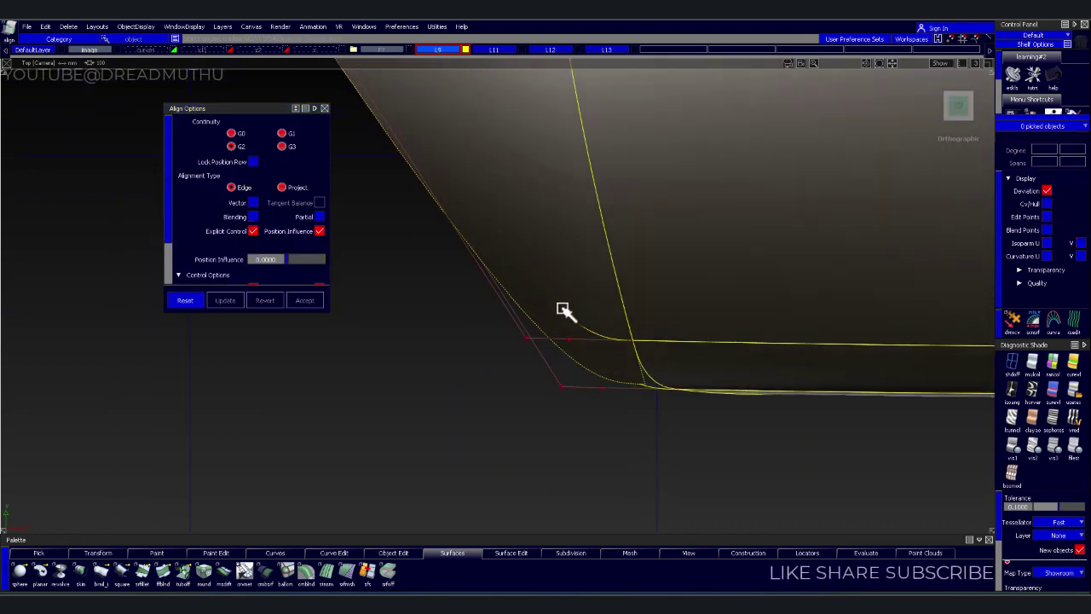
Project the curve onto rail_surf#30, adjust its CVs, and trim the front corner along it
left_click(590, 334)
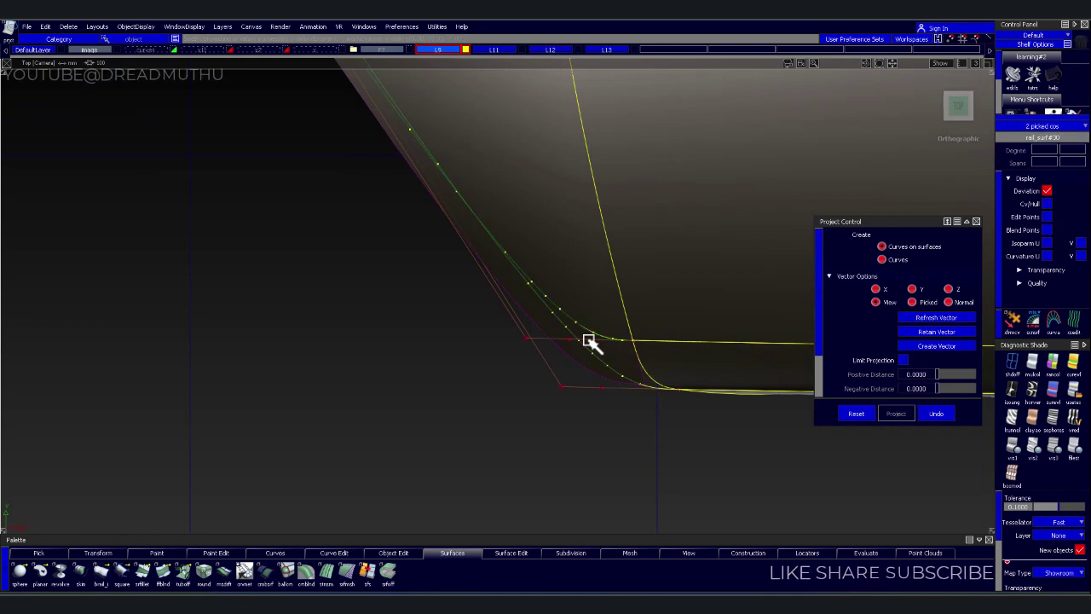
left_click_drag(626, 382, 608, 369, "ctrl+shift")
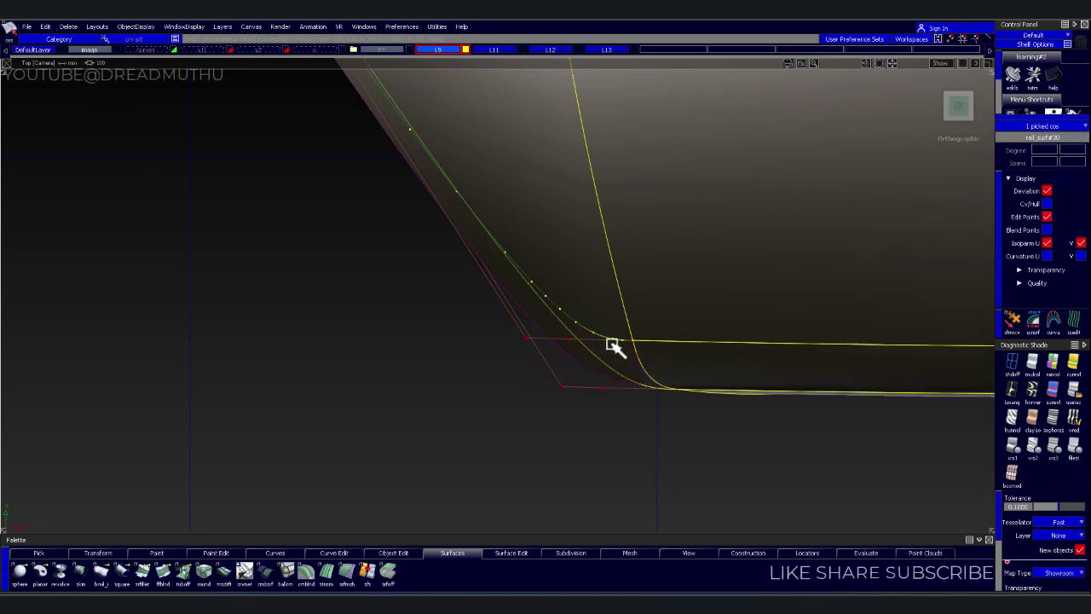
left_click_drag(592, 350, 584, 356)
left_click(596, 362)
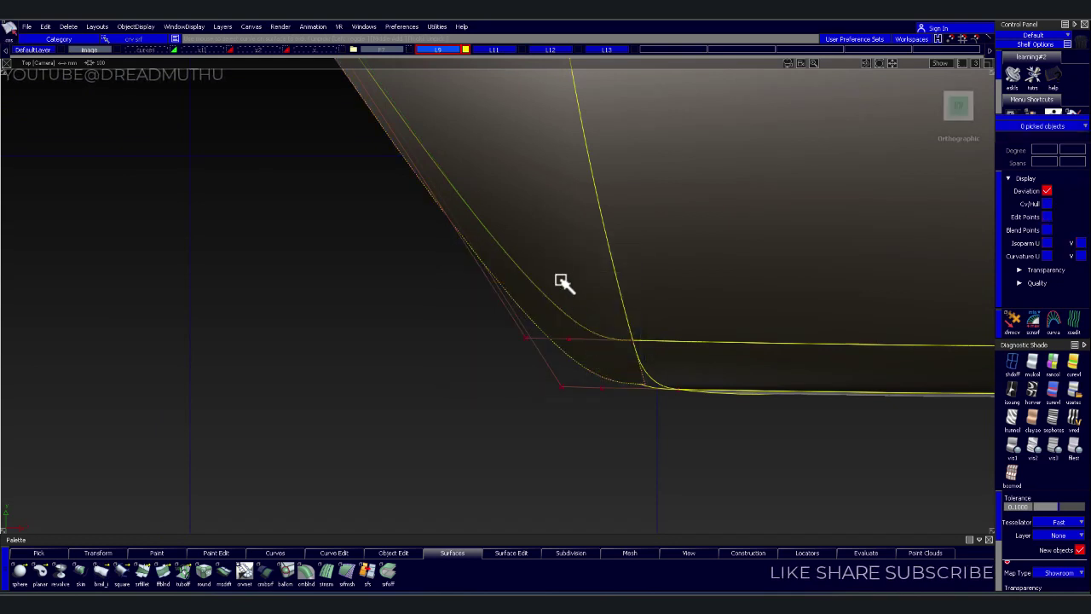
left_click(536, 239)
right_click_drag(588, 240, 514, 399, "alt+shift")
mouse_move(514, 399)
left_mouse_down("alt+shift")
mouse_move(505, 192)
mouse_move(487, 244)
mouse_move(401, 302)
mouse_move(526, 372)
left_mouse_up("alt+shift")
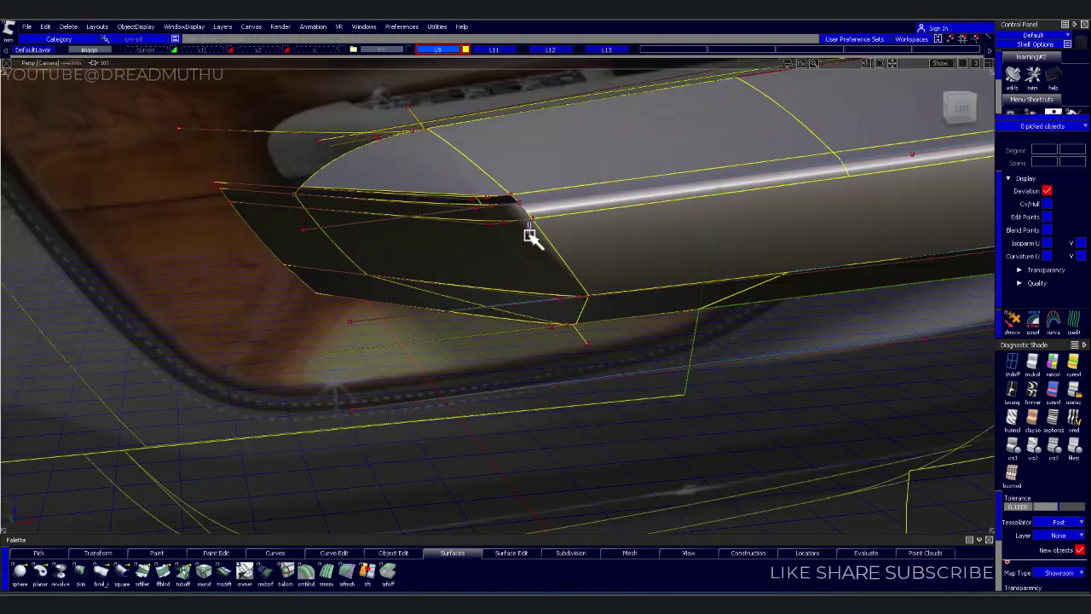
In Left view, isolate the front corner patch together with its curves
left_click(494, 258)
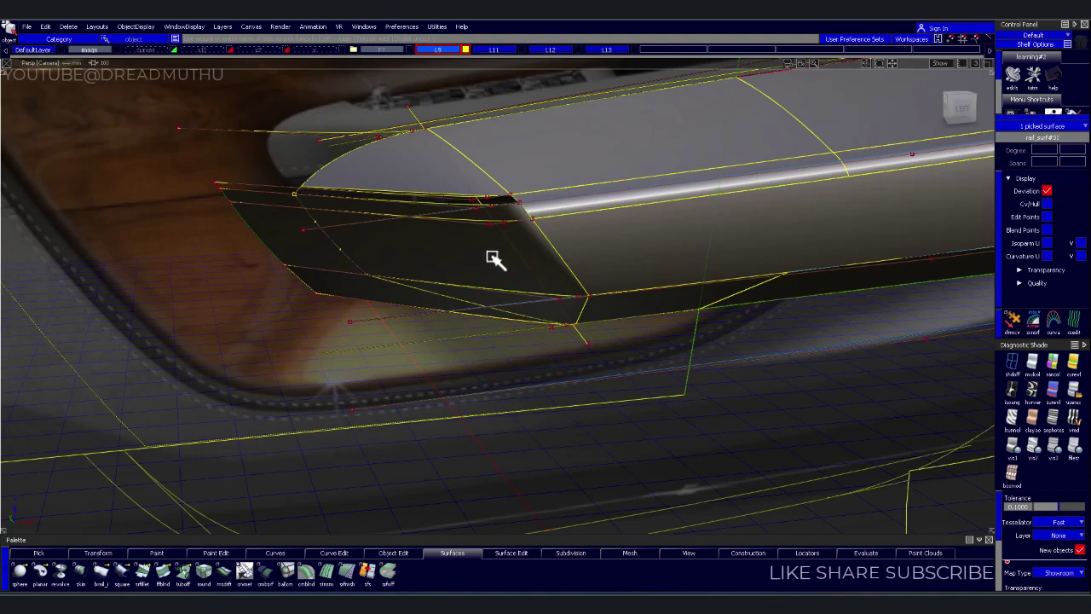
left_click(511, 224, "shift")
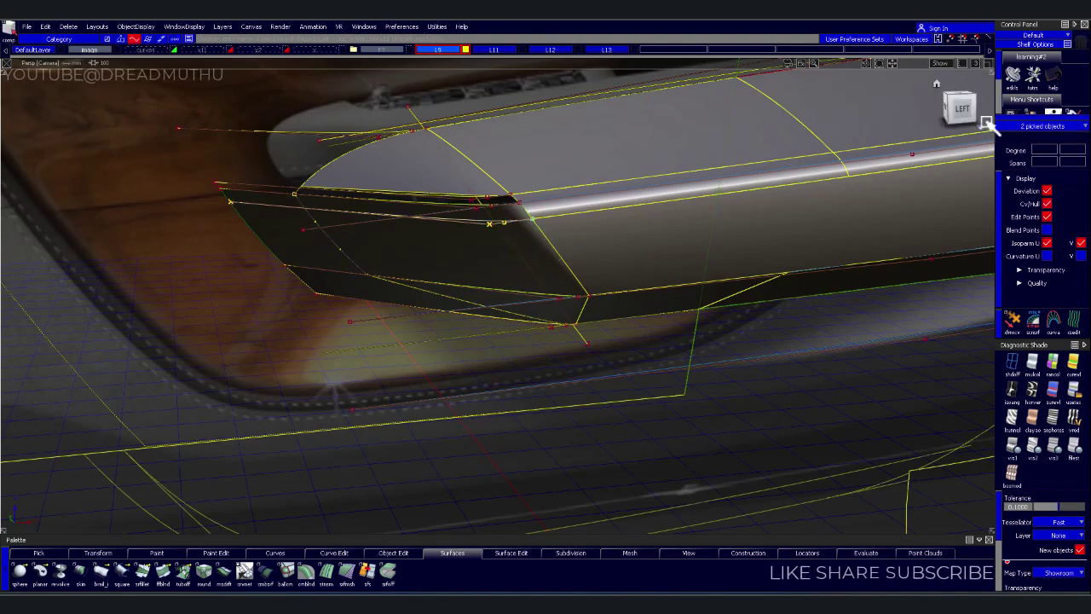
left_click(957, 107)
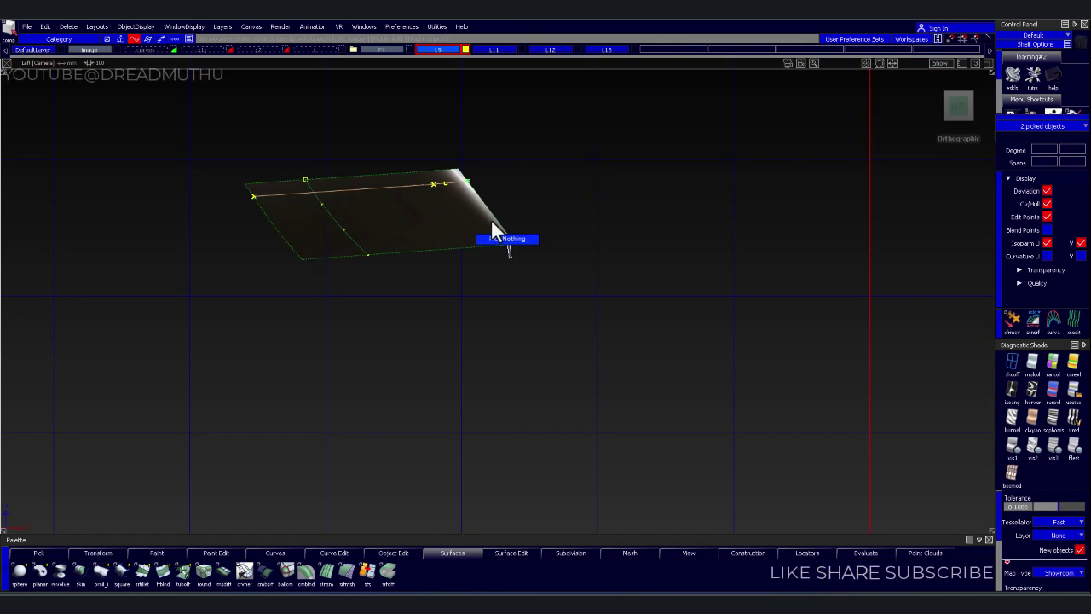
scroll(495, 230, "up", 2)
middle_click_drag(448, 214, 579, 316, "alt+shift")
scroll(521, 224, "up", 2)
middle_click_drag(521, 224, 631, 318, "alt+shift")
left_click_drag(631, 318, 589, 310, "alt+shift")
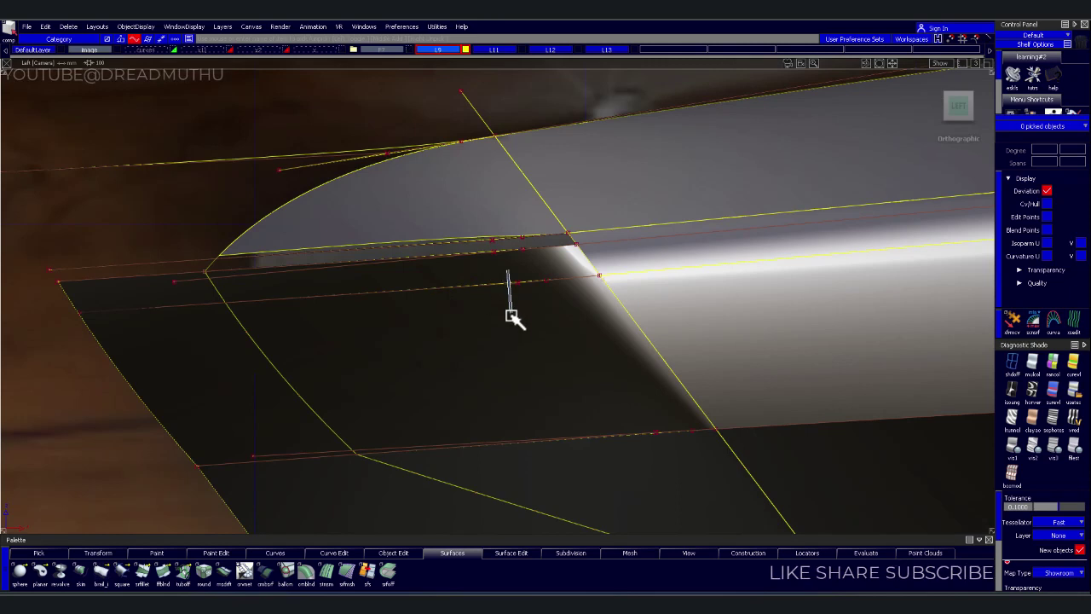
left_click(520, 283)
left_click(662, 355)
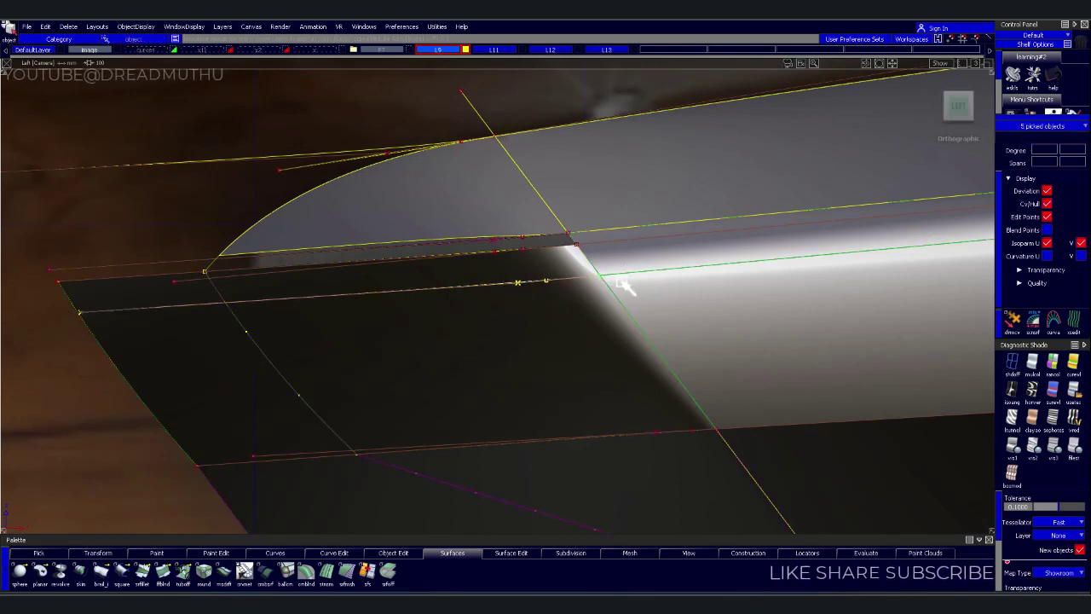
left_click_drag(627, 286, 627, 286, "alt+shift")
left_click(587, 303)
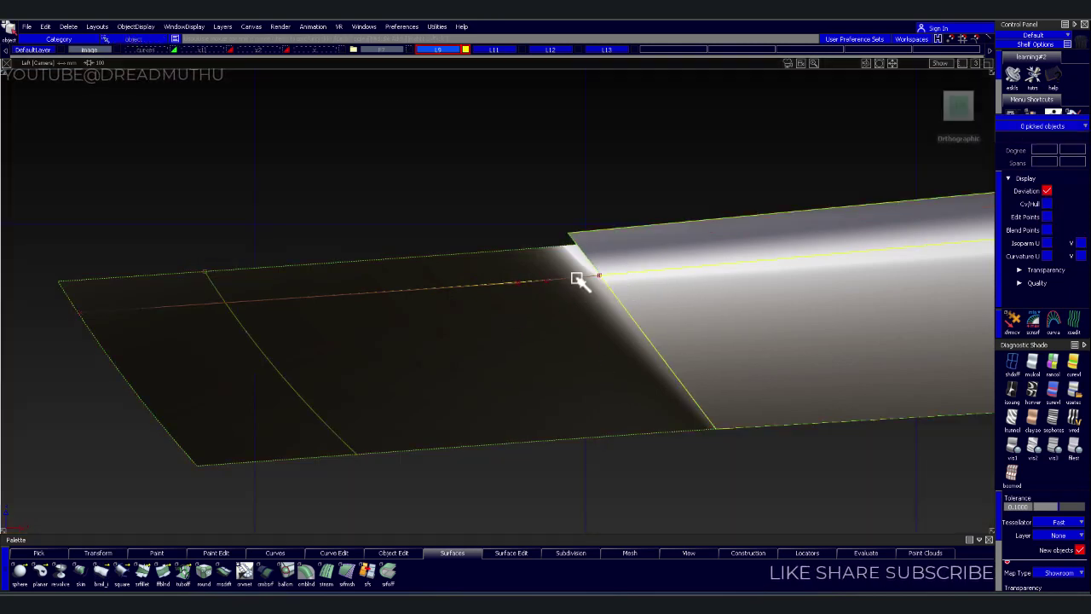
Align the red curve on the lower patch to the surface edge
left_click(578, 277)
mouse_move(597, 317)
left_mouse_down("alt+shift")
mouse_move(629, 319)
mouse_move(639, 407)
left_mouse_up("alt+shift")
left_click(645, 425)
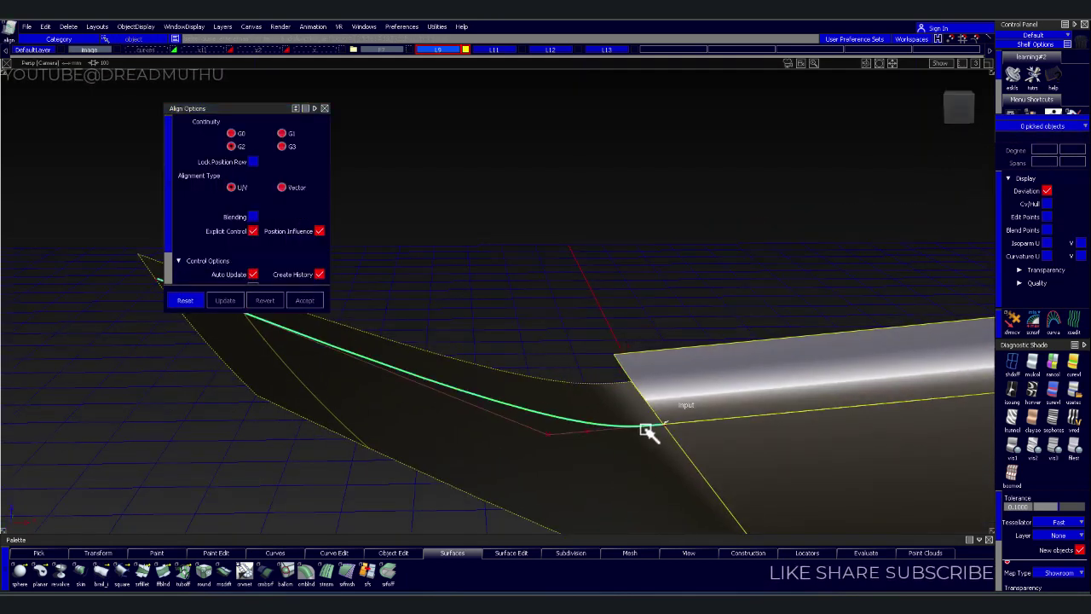
left_click(688, 433)
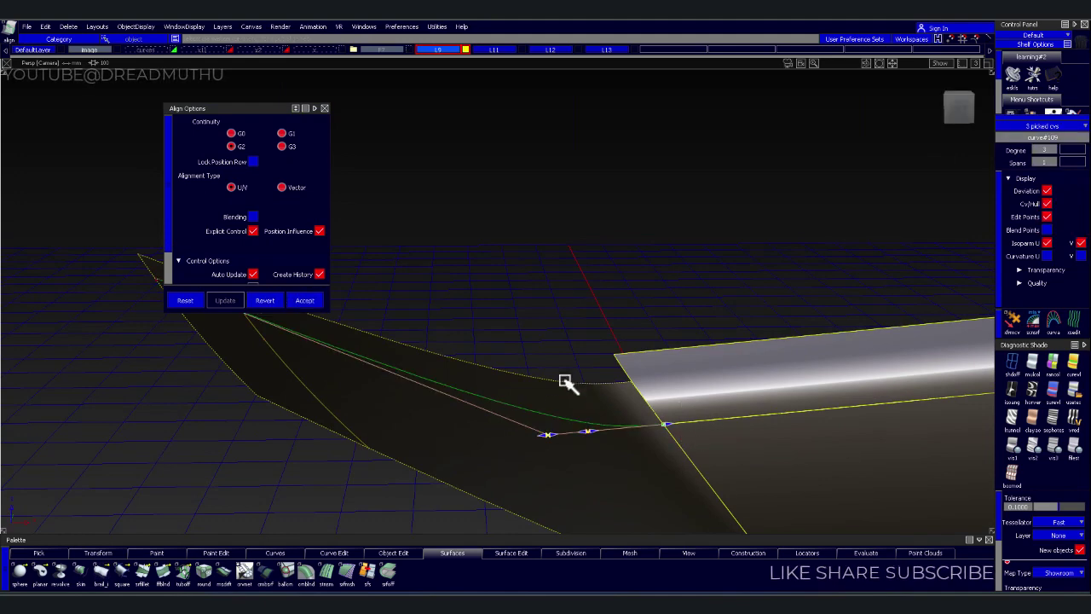
In Left view, project the curve onto the lower front patch and trim, keeping the lower region
left_click(961, 116)
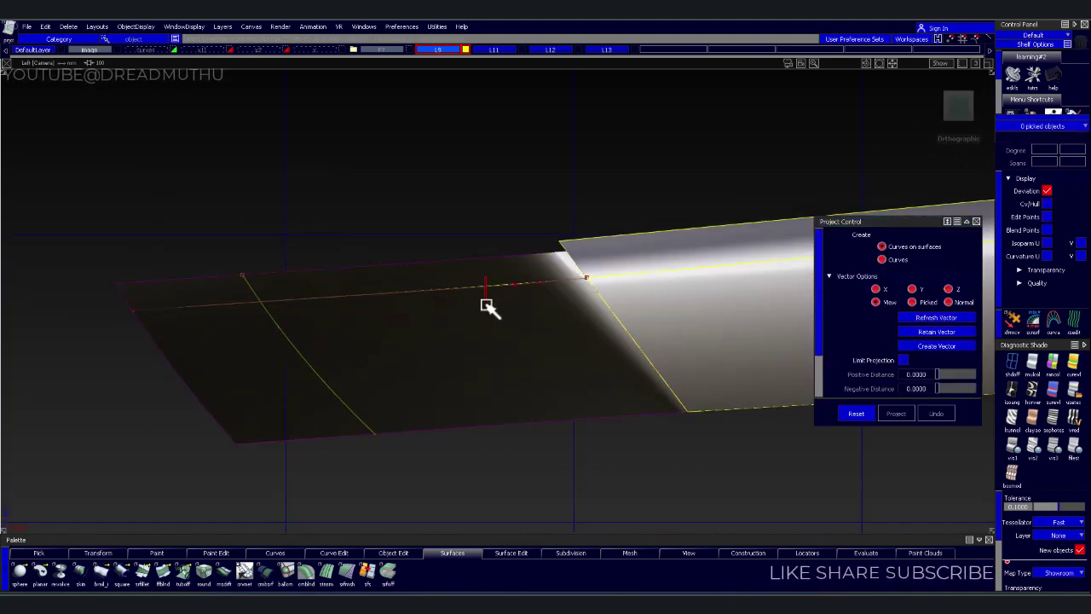
left_click(506, 364)
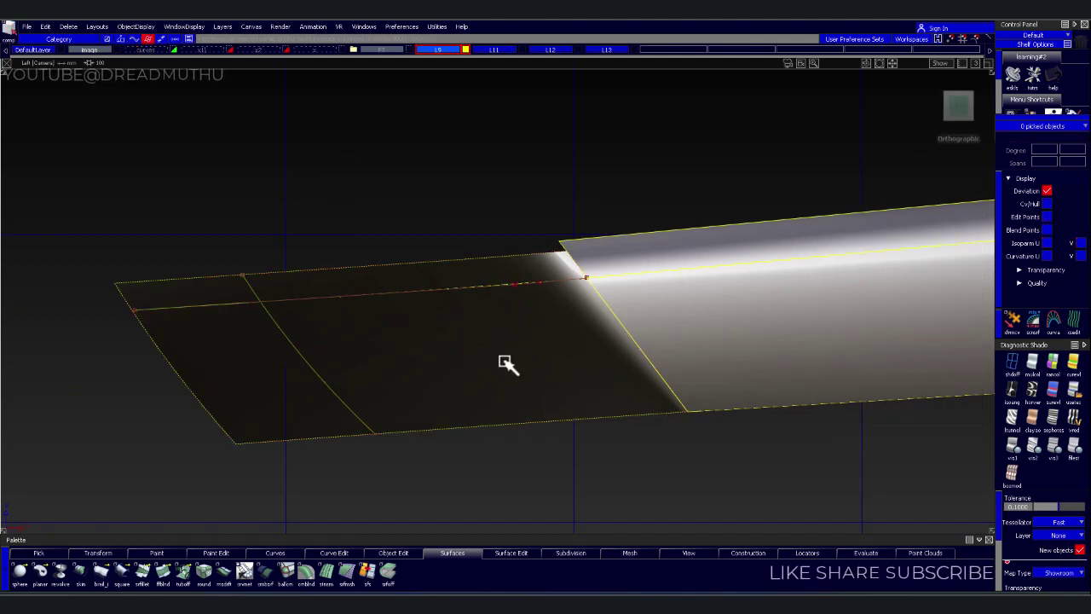
left_click(512, 358)
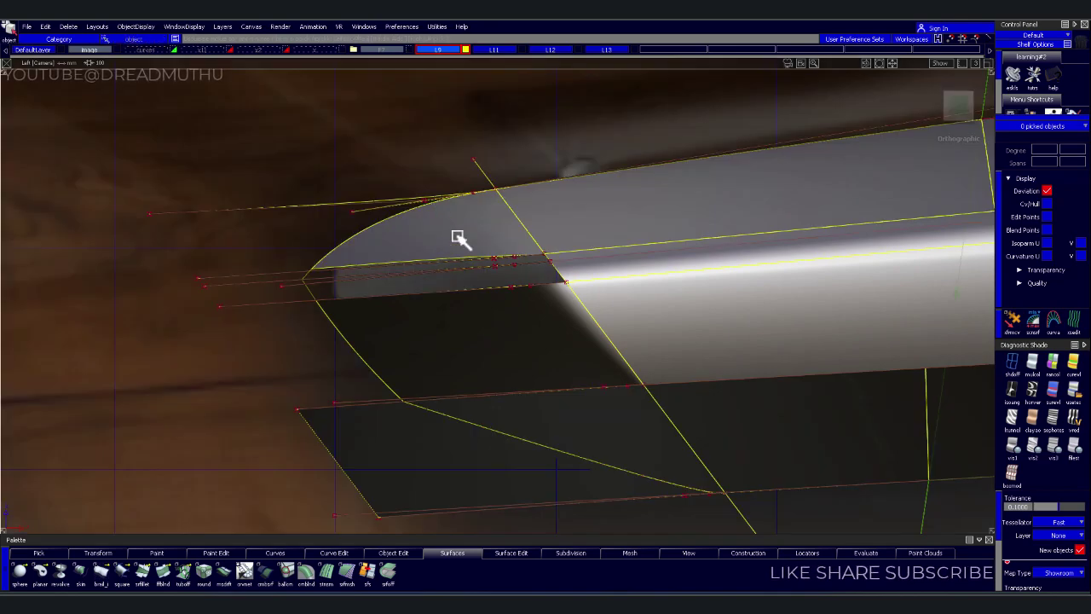
Show only the armrest surfaces and tumble around the trimmed front corner
left_click(457, 239)
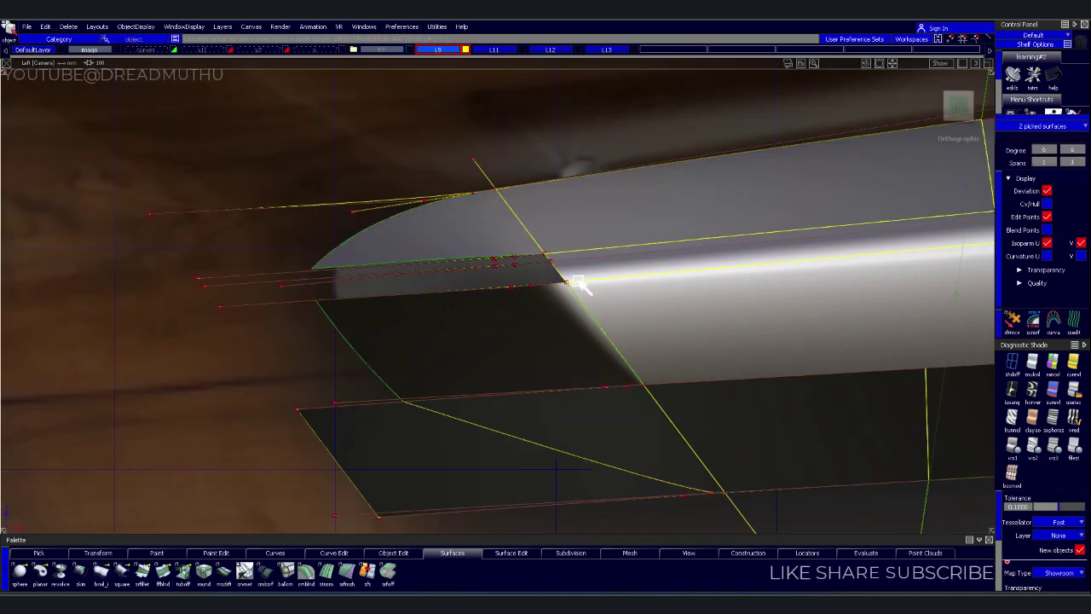
key("ctrl+shift+h")
mouse_move(468, 380)
left_mouse_down("alt+shift")
mouse_move(383, 304)
mouse_move(570, 316)
mouse_move(532, 307)
left_mouse_up("alt+shift")
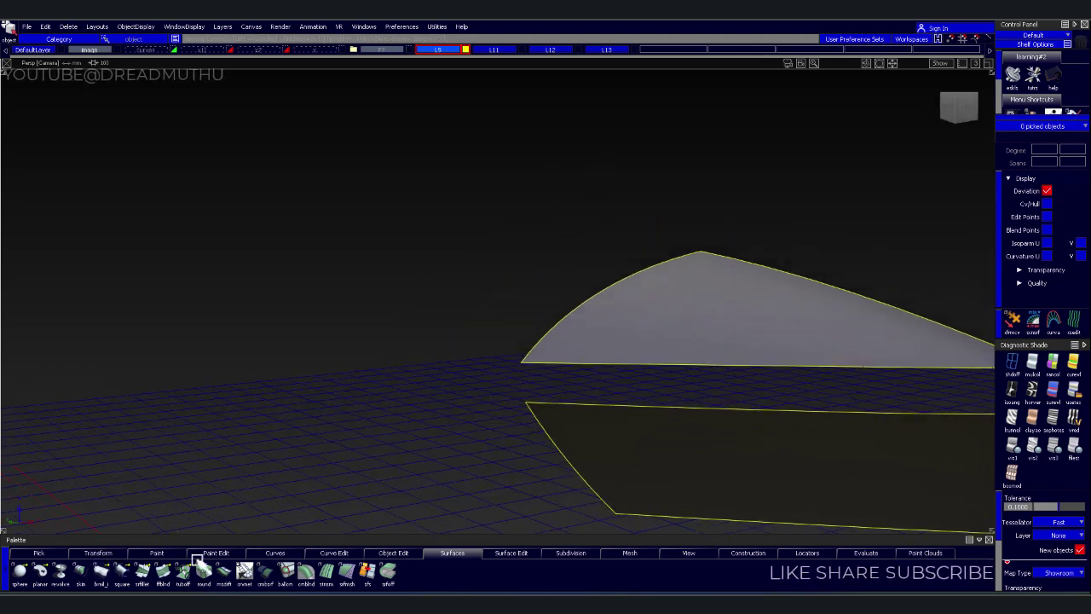
left_click(281, 553)
Create a blend curve from the upper surface edge to the lower patch edge
double_click(64, 580)
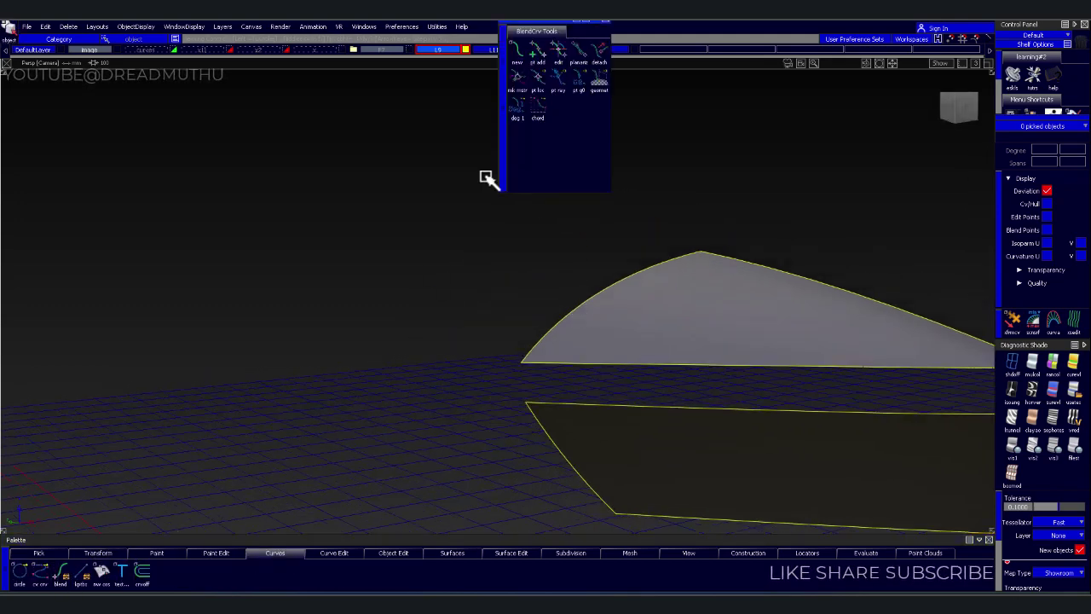
left_click(520, 363)
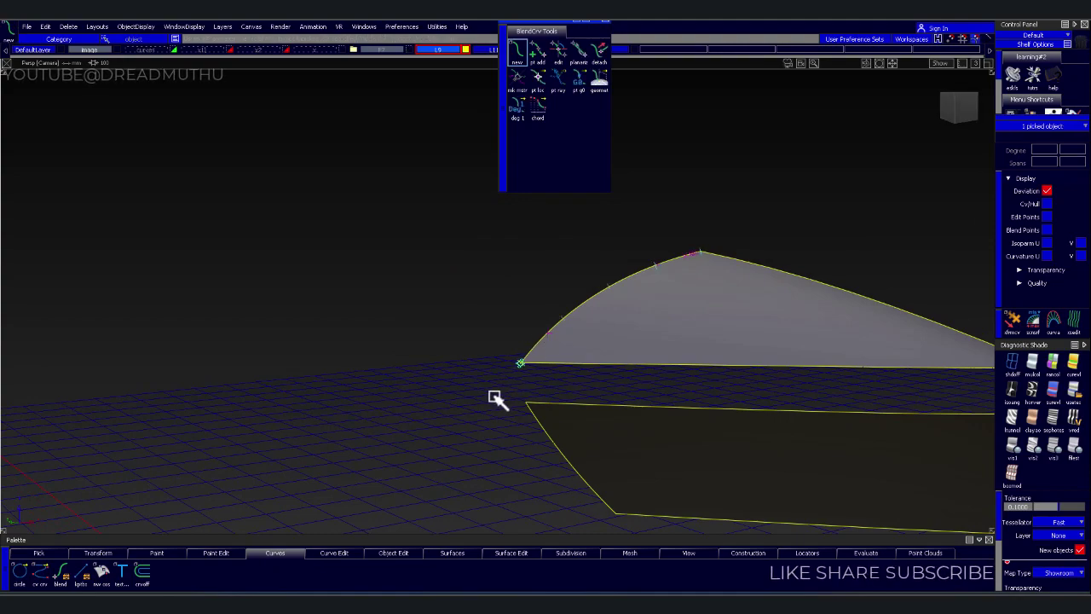
left_click(540, 421)
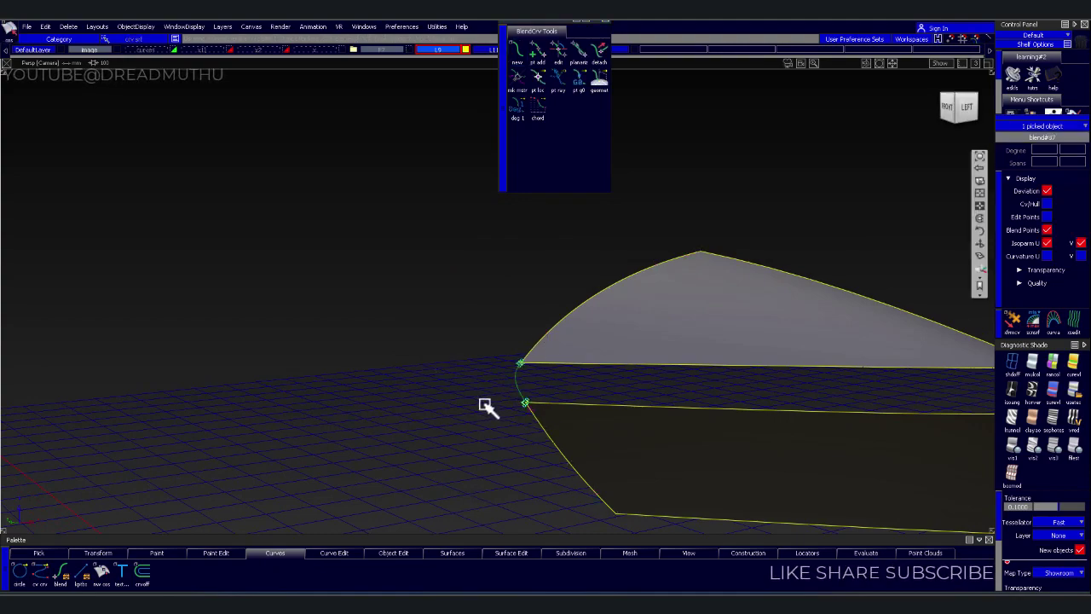
right_click_drag(487, 410, 498, 412, "alt+shift")
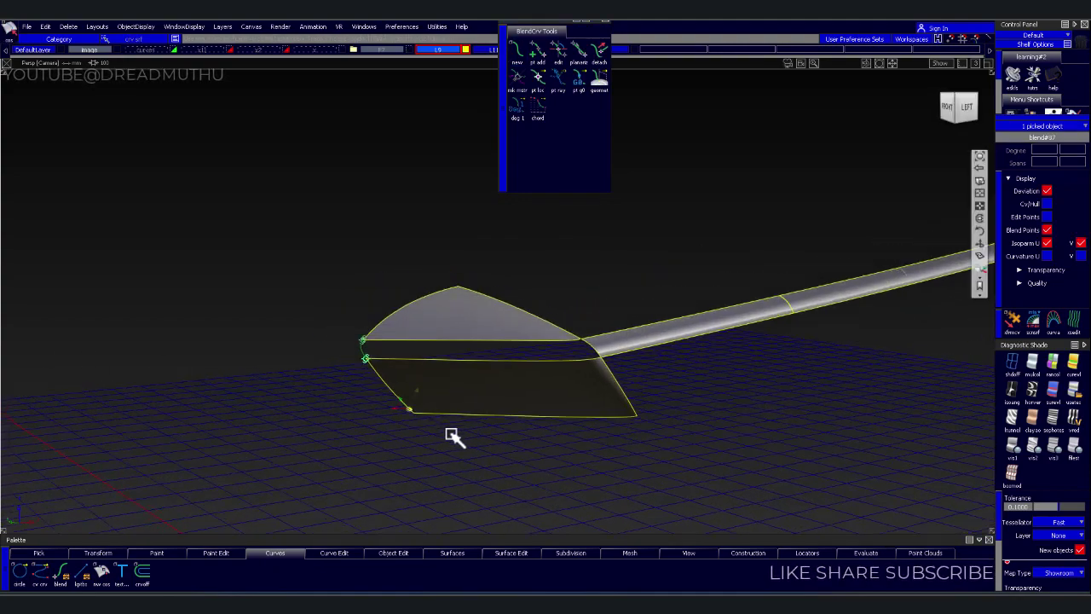
left_click_drag(453, 438, 519, 441, "alt+shift")
left_click(458, 448)
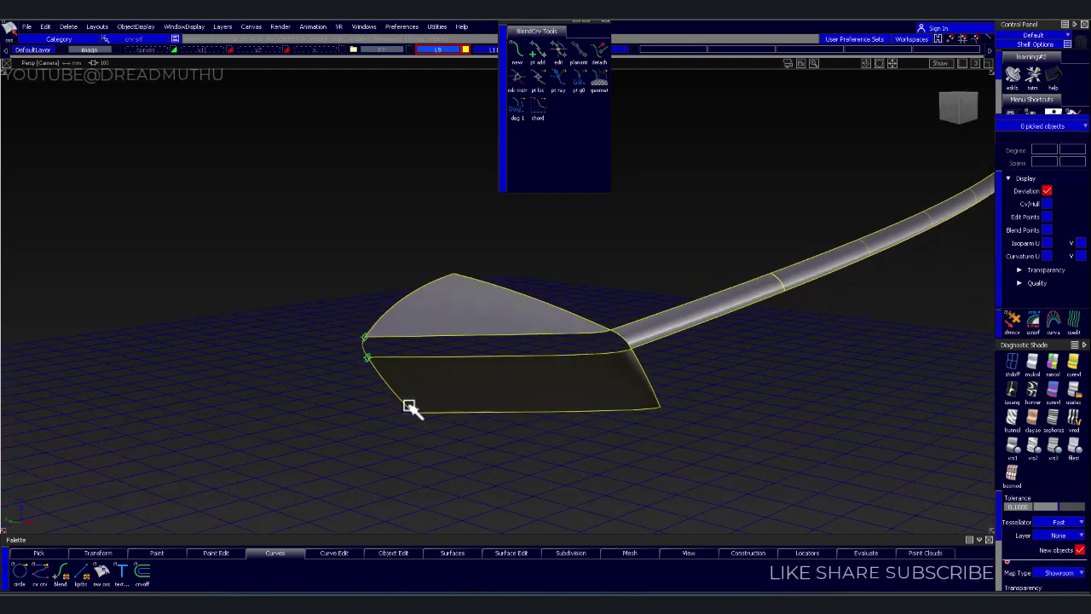
Fill the gap with a Square surface built from the four boundaries
left_click(359, 342)
left_click(607, 341)
left_click(589, 370)
mouse_move(590, 370)
right_mouse_down("alt+shift")
mouse_move(523, 373)
mouse_move(571, 336)
right_mouse_up("alt+shift")
mouse_move(570, 336)
left_mouse_down("alt+shift")
mouse_move(480, 356)
mouse_move(477, 373)
left_mouse_up("alt+shift")
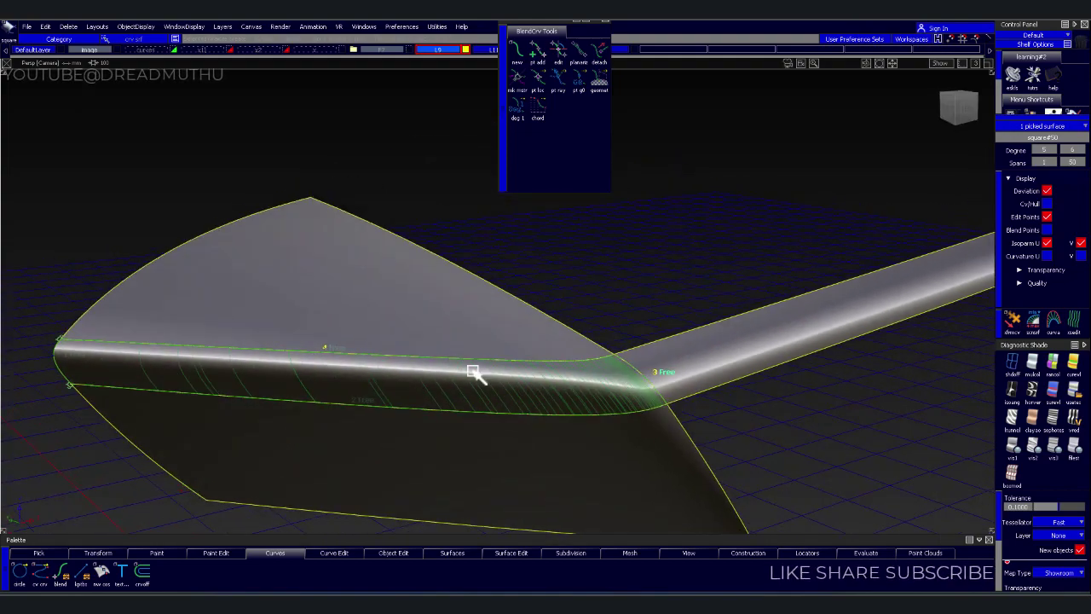
Set every side of the fill surface to G2 Curvature, with explicit control at degree 7 and 4 spans
left_click(550, 405)
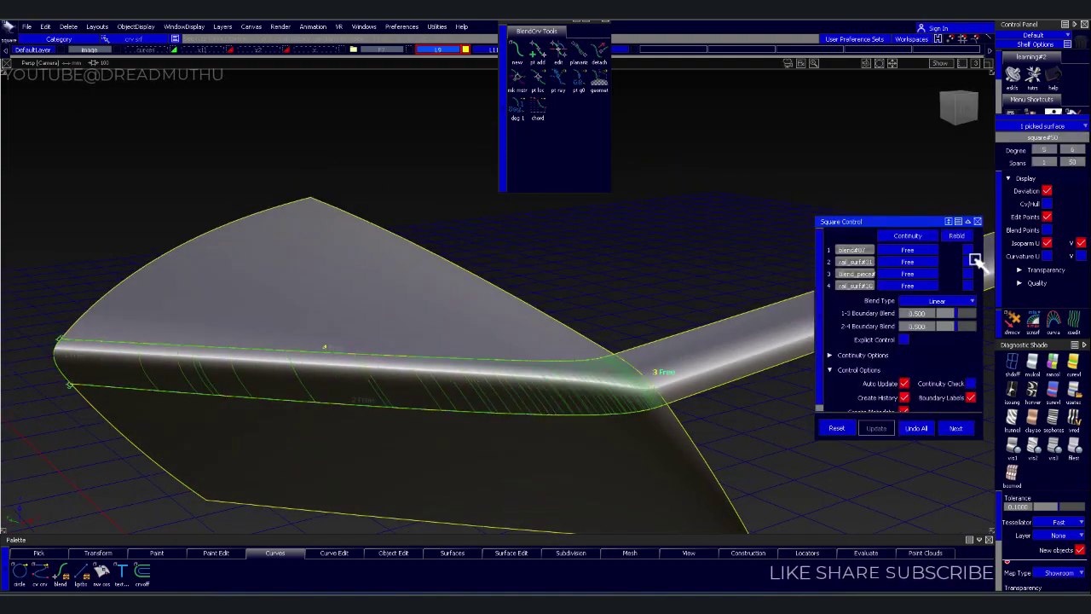
left_click(936, 240)
left_click(923, 290)
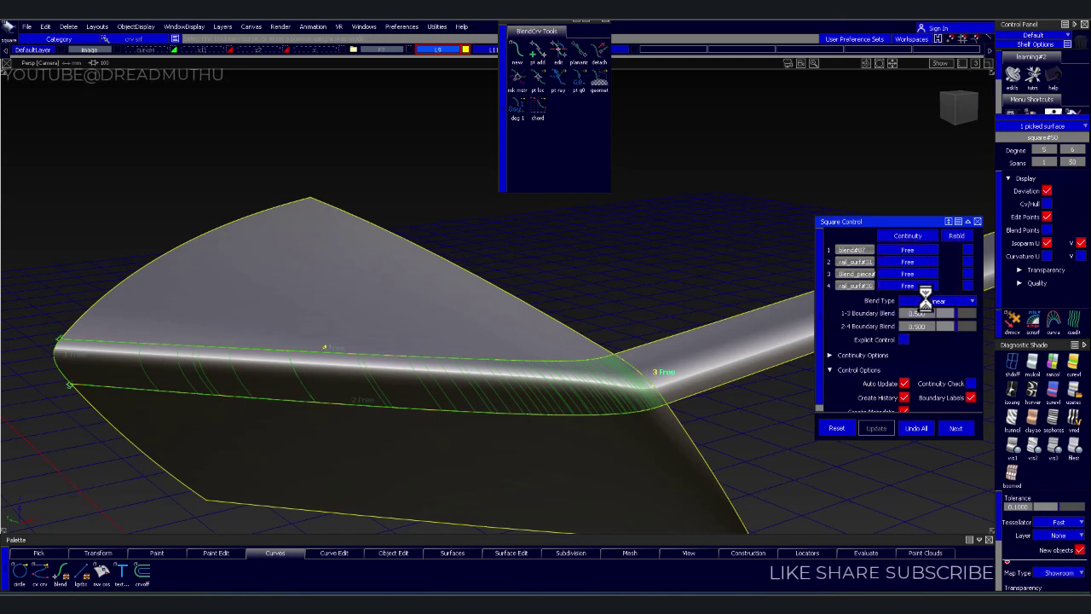
left_click(905, 340)
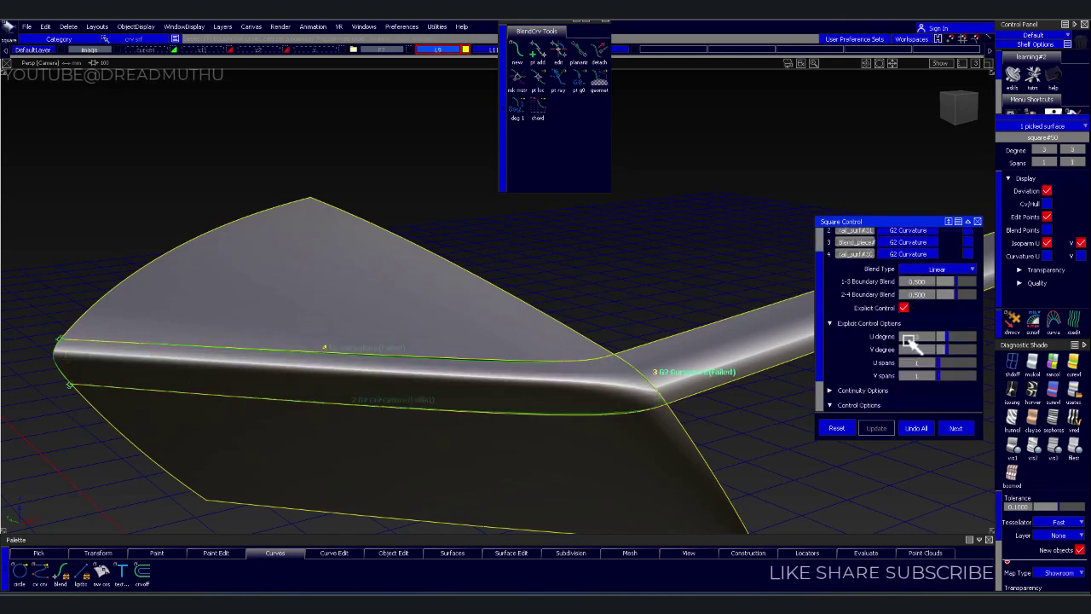
left_click(963, 338)
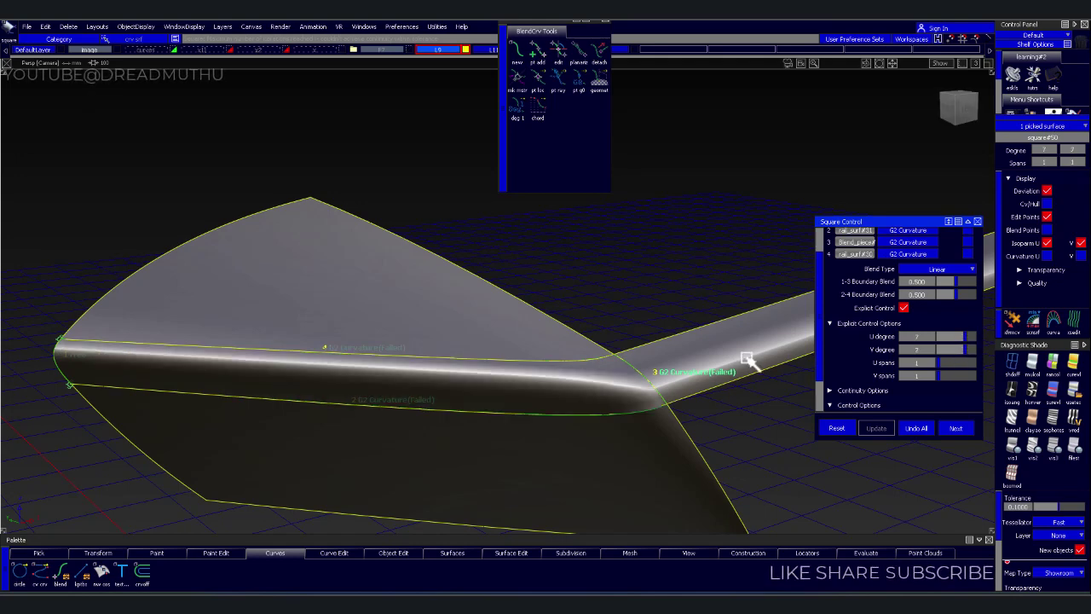
Inspect the blended corner from several angles and accept the fill surface
mouse_move(745, 345)
left_mouse_down("alt+shift")
mouse_move(441, 274)
mouse_move(463, 312)
mouse_move(356, 312)
mouse_move(560, 316)
mouse_move(592, 334)
mouse_move(470, 315)
mouse_move(443, 348)
left_mouse_up("alt+shift")
mouse_move(443, 349)
right_mouse_down("alt+shift")
mouse_move(463, 388)
mouse_move(407, 390)
right_mouse_up("alt+shift")
mouse_move(407, 390)
left_mouse_down("alt+shift")
mouse_move(341, 324)
mouse_move(385, 307)
mouse_move(566, 315)
mouse_move(614, 360)
mouse_move(585, 349)
mouse_move(463, 366)
mouse_move(395, 264)
mouse_move(363, 239)
mouse_move(276, 321)
mouse_move(269, 344)
mouse_move(302, 378)
mouse_move(356, 353)
mouse_move(435, 371)
mouse_move(424, 378)
left_mouse_up("alt+shift")
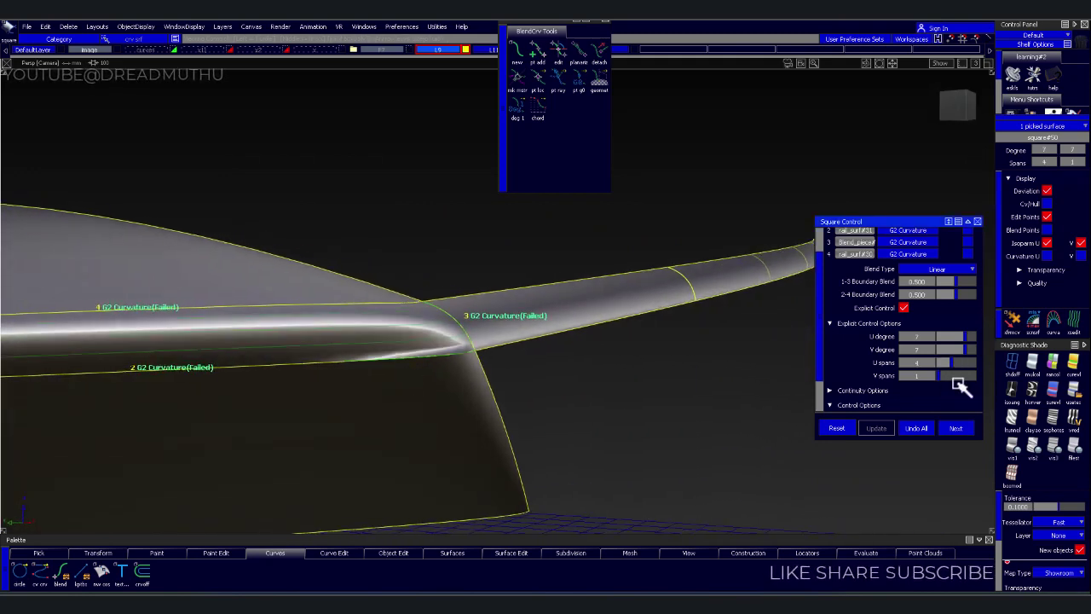
mouse_move(648, 396)
left_mouse_down("alt+shift")
mouse_move(453, 390)
mouse_move(285, 361)
mouse_move(312, 286)
mouse_move(377, 389)
mouse_move(550, 504)
mouse_move(520, 367)
mouse_move(533, 316)
mouse_move(495, 265)
mouse_move(453, 324)
mouse_move(451, 360)
mouse_move(527, 391)
mouse_move(662, 358)
mouse_move(531, 273)
mouse_move(433, 349)
left_mouse_up("alt+shift")
right_click_drag(433, 350, 431, 366, "alt+shift")
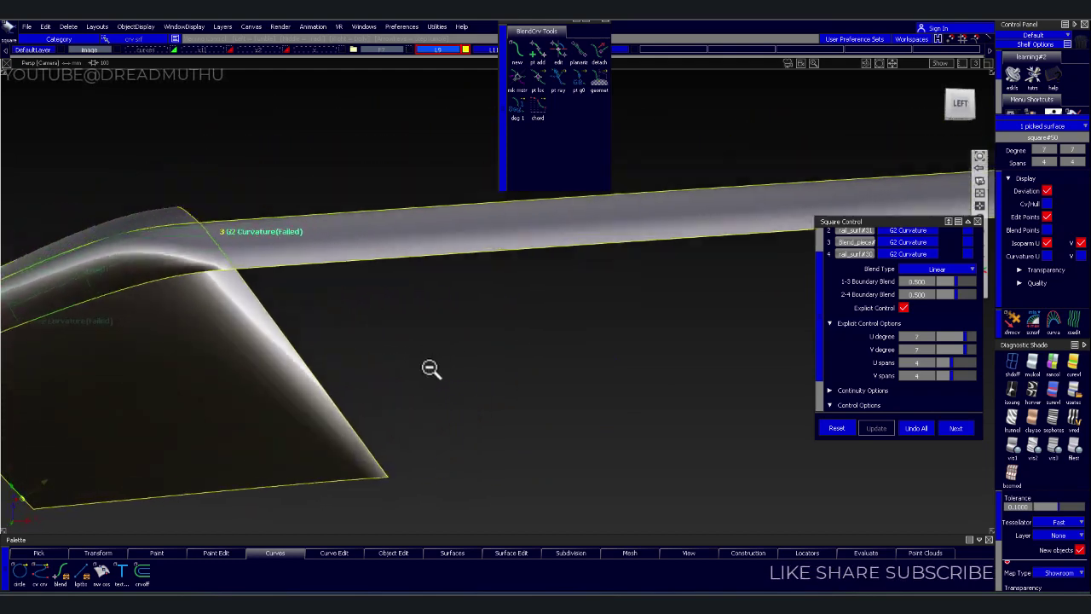
middle_click_drag(431, 365, 660, 383, "alt+shift")
mouse_move(660, 383)
left_mouse_down("alt+shift")
mouse_move(508, 365)
mouse_move(555, 397)
mouse_move(568, 390)
mouse_move(555, 382)
left_mouse_up("alt+shift")
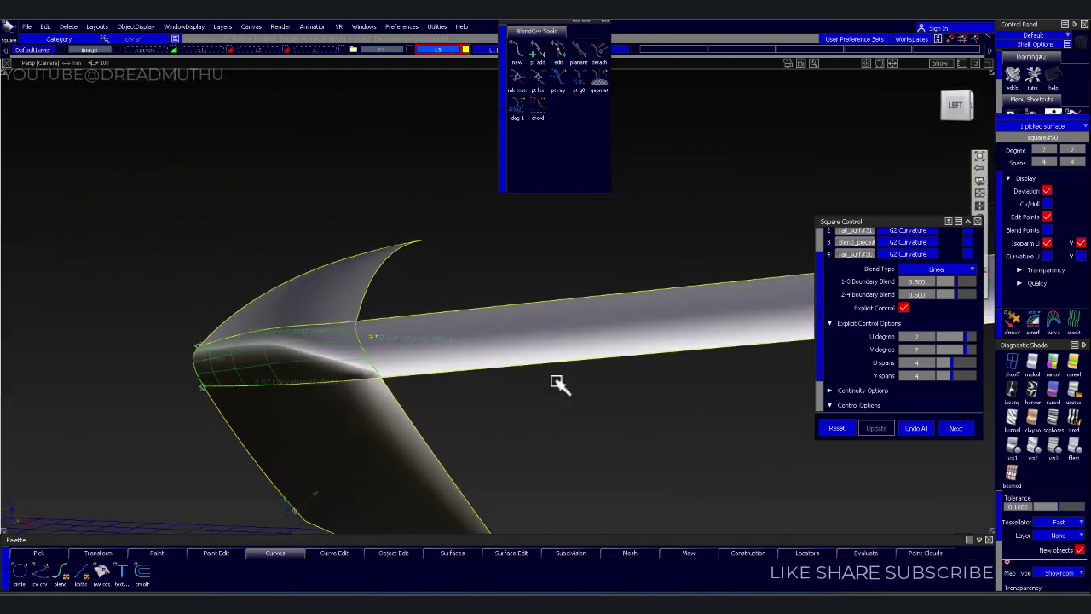
left_click(688, 406)
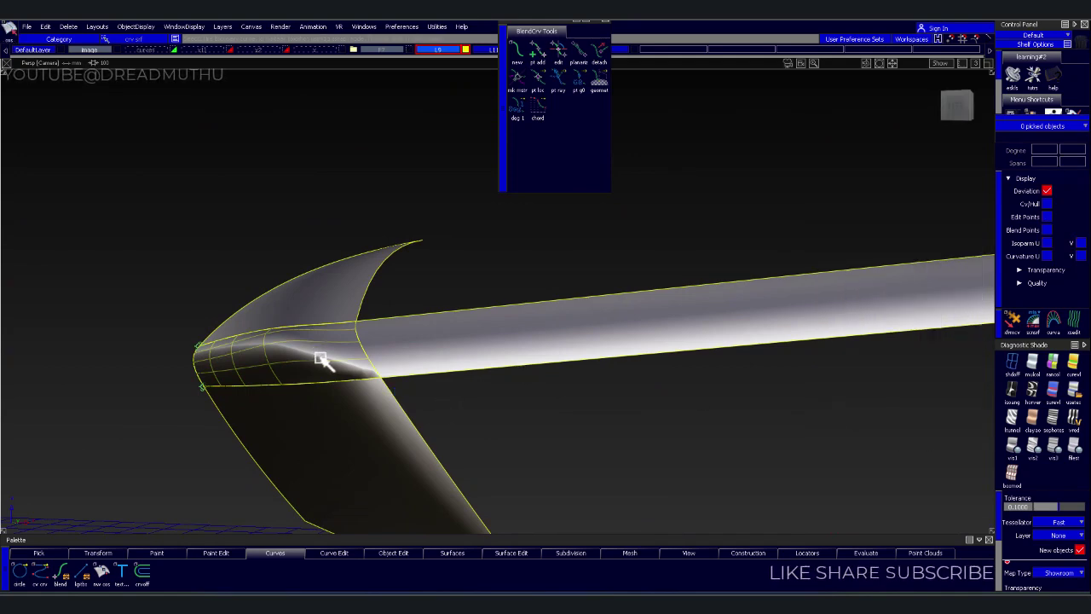
Reselect the fill surface to verify its settings, then deselect it and reorient the view
left_click(322, 359)
left_click(926, 428)
mouse_move(599, 410)
left_mouse_down("alt+shift")
mouse_move(646, 415)
mouse_move(562, 390)
mouse_move(441, 498)
left_mouse_up("alt+shift")
left_click(454, 553)
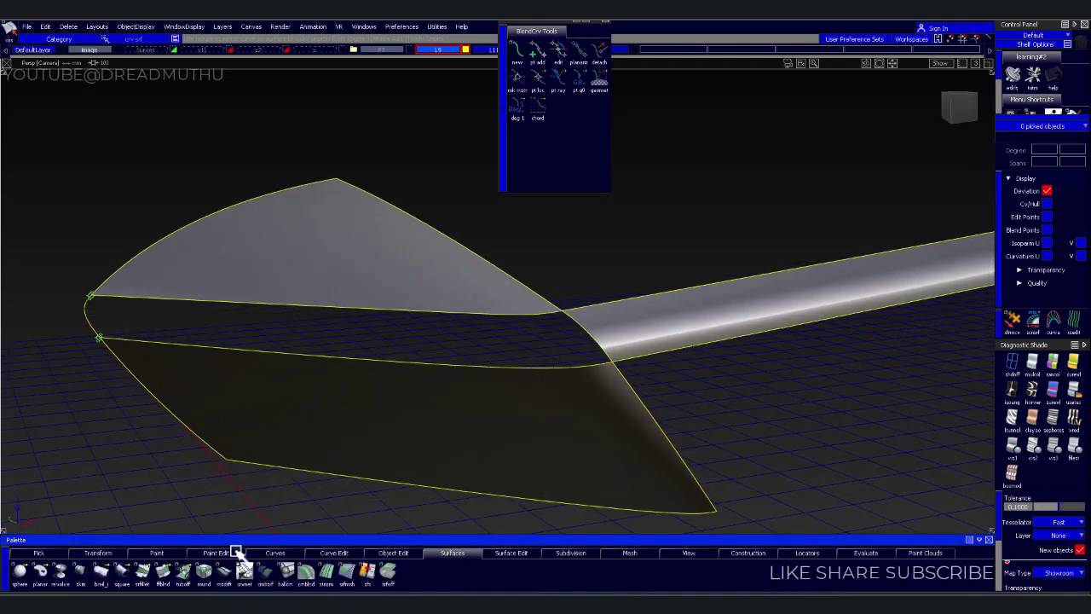
Create a G2 freeform blend from the lower patch edge to the rounded top edge, redoing it once
left_click(163, 574)
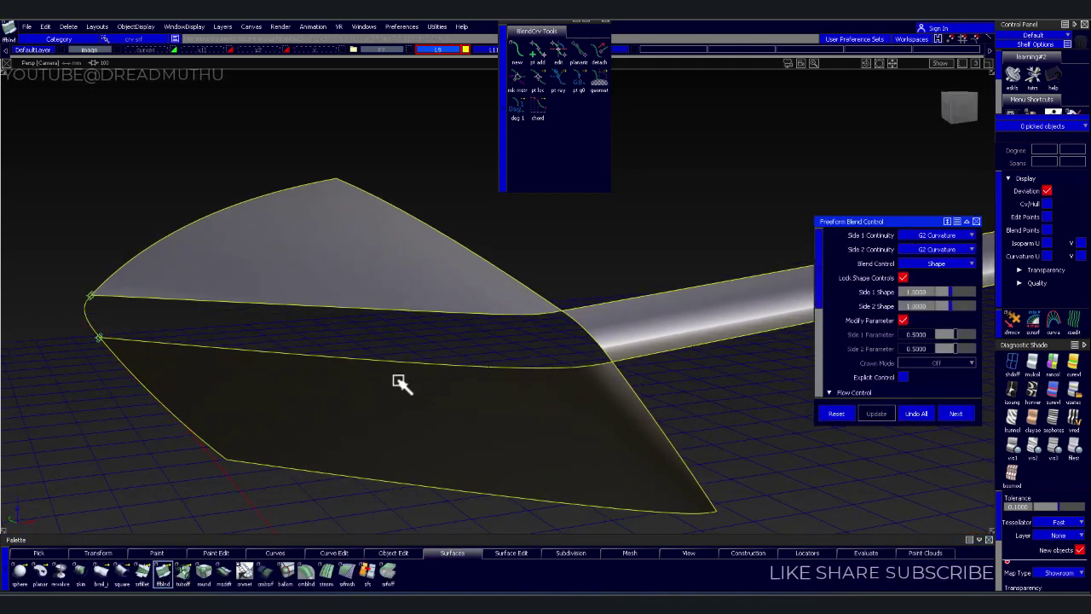
left_click(393, 376)
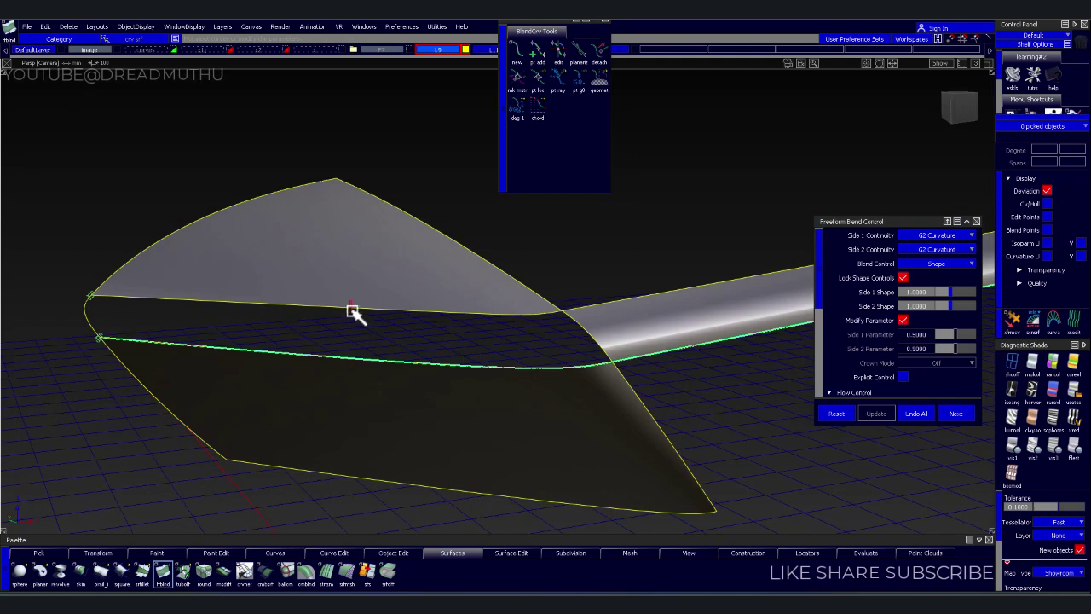
left_click(376, 356)
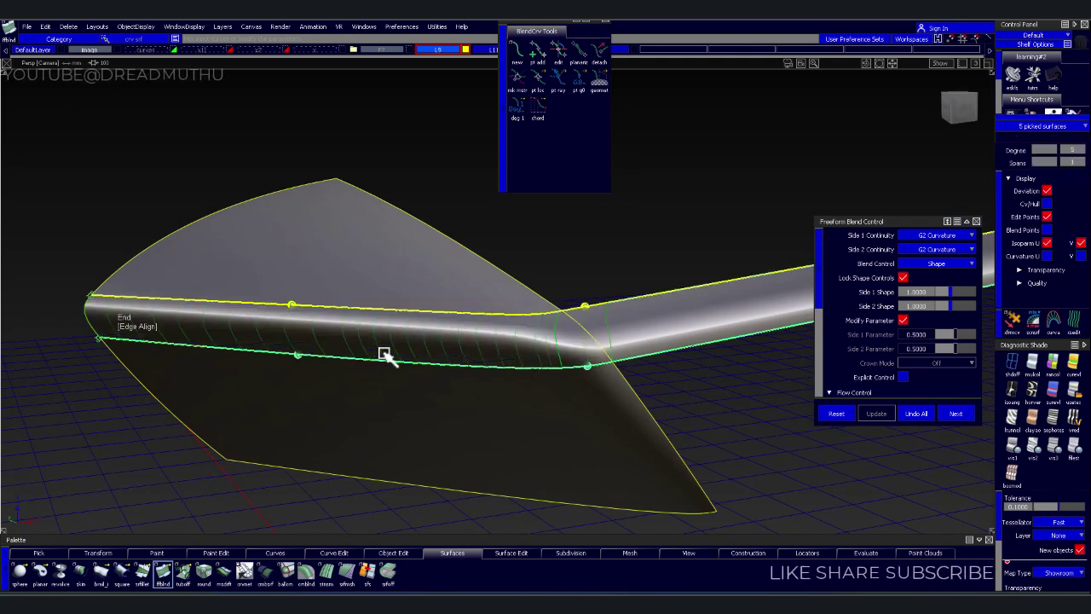
left_click(918, 415)
scroll(970, 383, "down", 2)
scroll(969, 383, "down", 2)
scroll(968, 386, "down", 1)
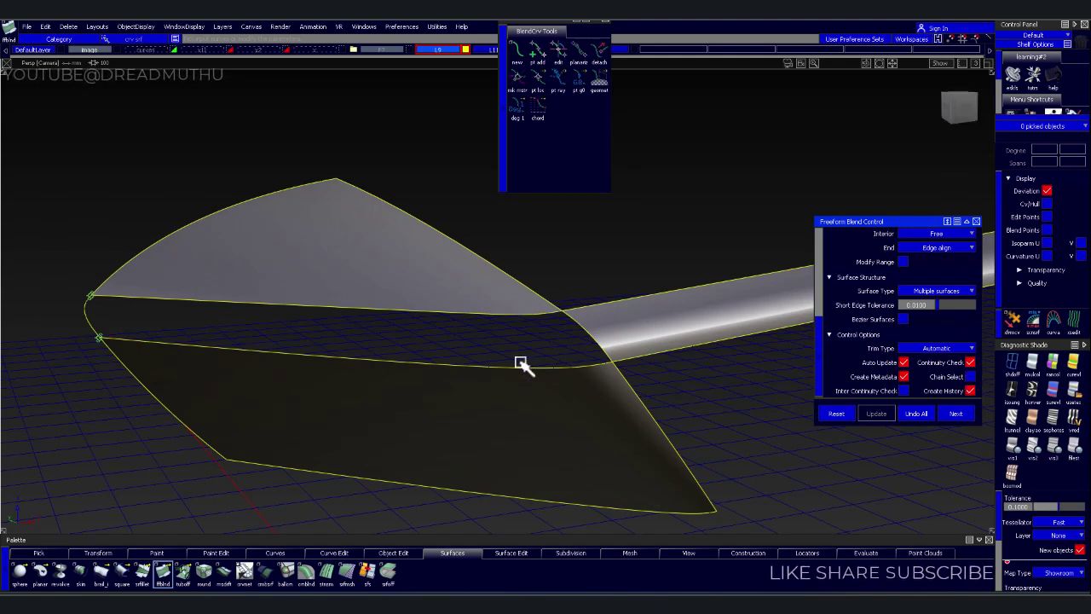
left_click(384, 390)
mouse_move(704, 415)
left_mouse_down("alt+shift")
mouse_move(613, 424)
mouse_move(580, 390)
mouse_move(517, 356)
mouse_move(442, 363)
mouse_move(439, 346)
mouse_move(458, 317)
mouse_move(466, 339)
left_mouse_up("alt+shift")
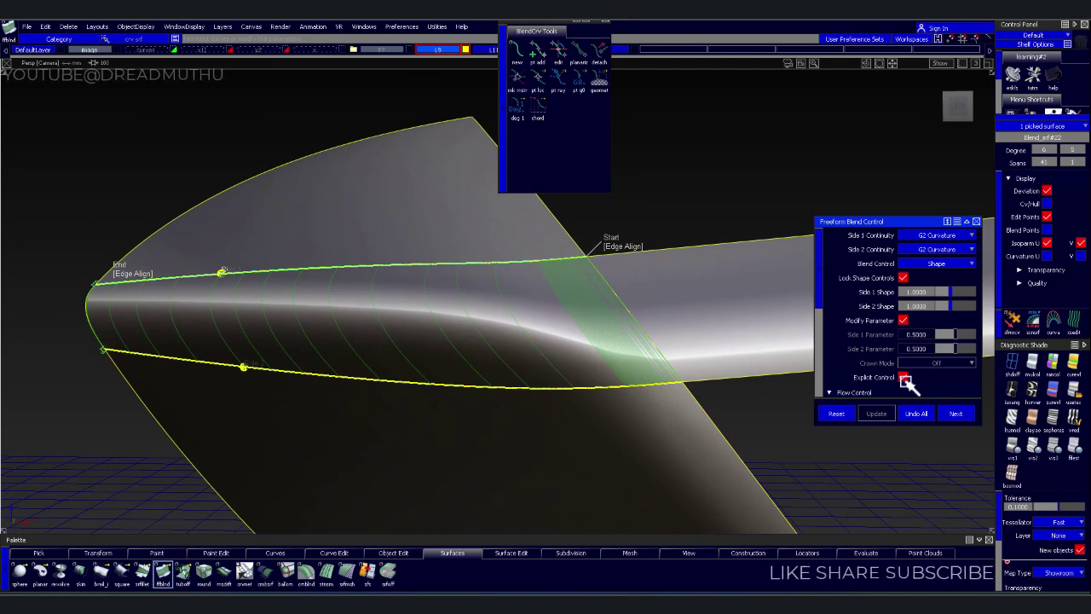
Give the blend explicit control and rebuild it as Bezier surface pieces, checking the top-edge junction
left_click(904, 378)
scroll(938, 385, "down", 1)
scroll(952, 364, "down", 2)
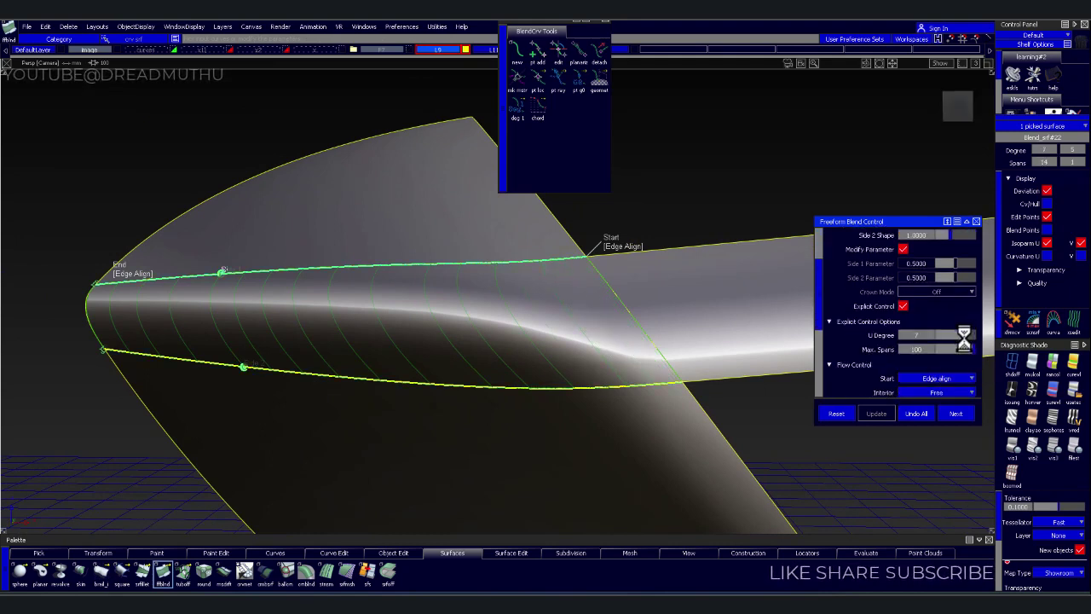
mouse_move(767, 366)
left_mouse_down("alt+shift")
mouse_move(548, 333)
mouse_move(674, 395)
mouse_move(665, 453)
mouse_move(604, 317)
mouse_move(628, 358)
mouse_move(695, 386)
left_mouse_up("alt+shift")
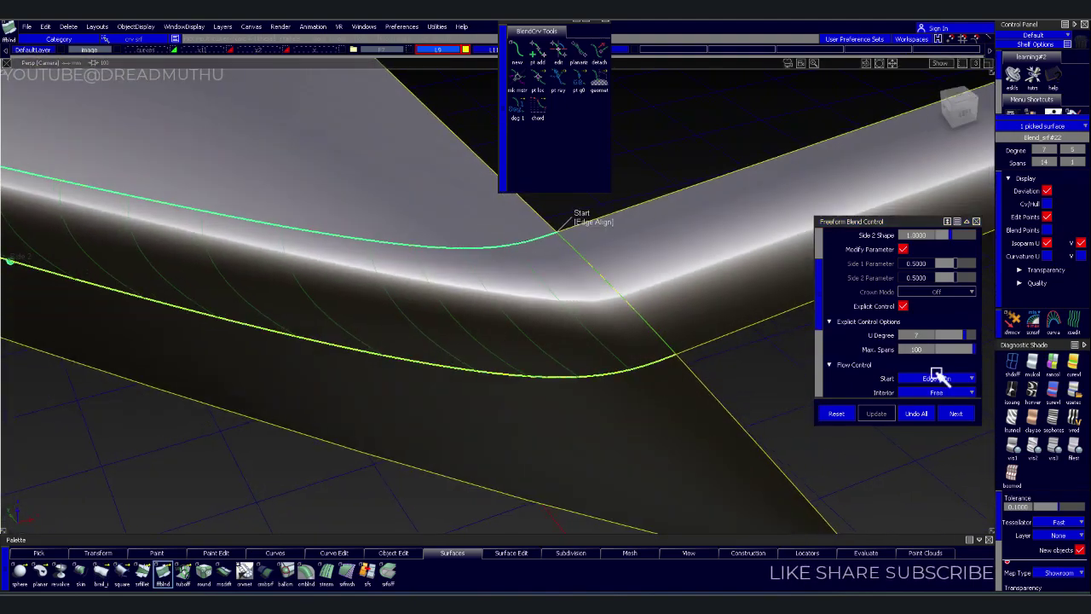
scroll(936, 386, "down", 2)
scroll(921, 353, "down", 2)
left_click(904, 338)
mouse_move(662, 385)
left_mouse_down("alt+shift")
mouse_move(499, 353)
mouse_move(519, 297)
mouse_move(636, 397)
left_mouse_up("alt+shift")
mouse_move(618, 309)
left_mouse_down("alt+shift")
mouse_move(591, 295)
mouse_move(550, 299)
mouse_move(536, 329)
mouse_move(650, 371)
mouse_move(725, 415)
mouse_move(745, 409)
mouse_move(844, 525)
left_mouse_up("alt+shift")
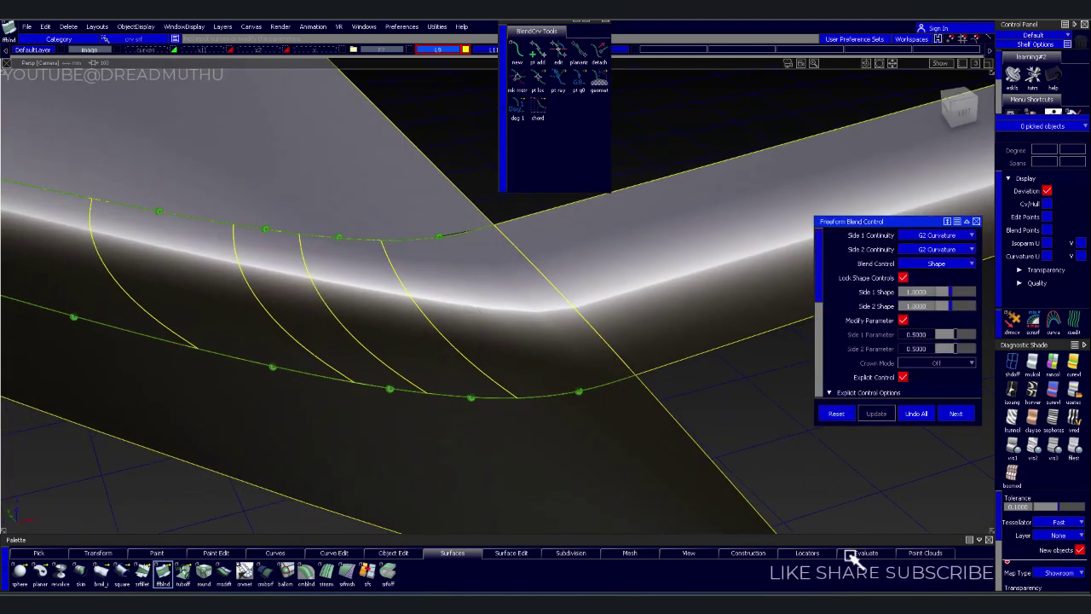
Close the blend tool and run an Evaluate check on the diagonal corner boundary curve
left_click(622, 357)
left_click(740, 417)
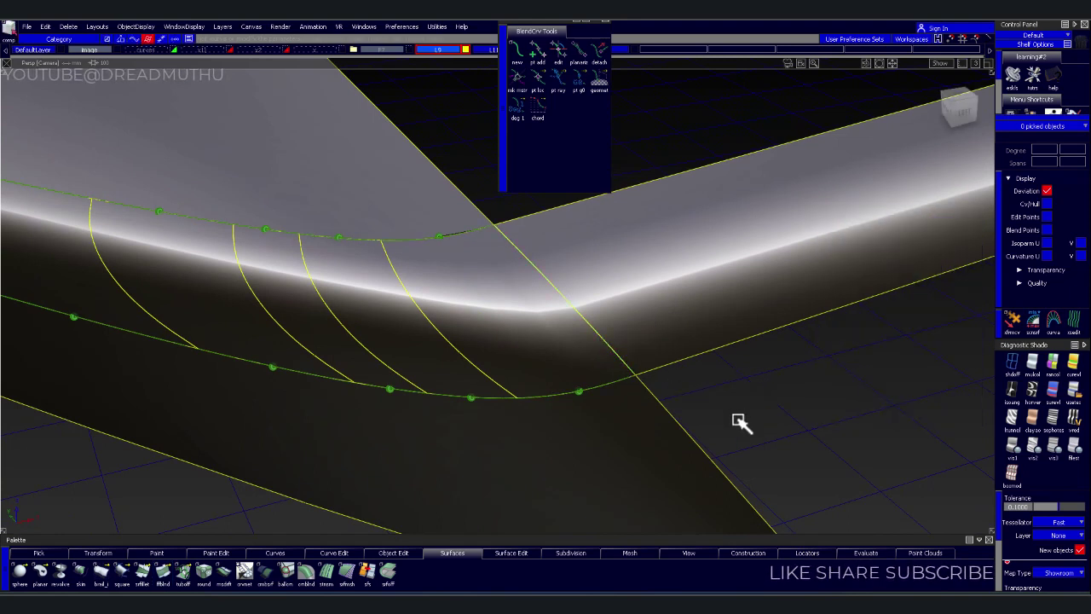
left_click(879, 558)
left_click(945, 419)
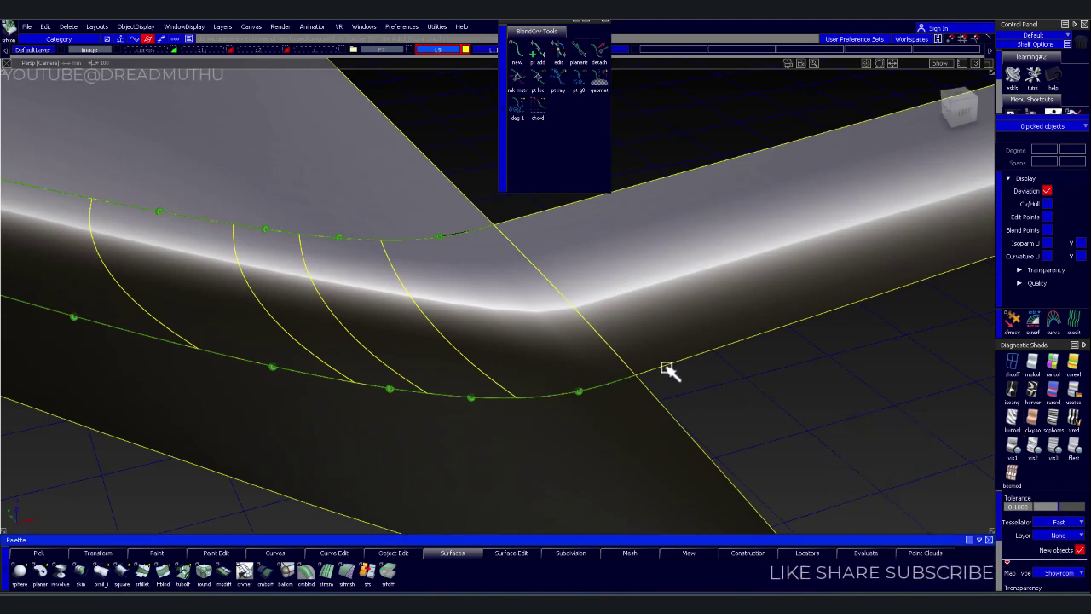
left_click(606, 338)
mouse_move(675, 371)
left_mouse_down("alt+shift")
mouse_move(557, 412)
mouse_move(568, 380)
mouse_move(520, 353)
mouse_move(509, 378)
mouse_move(623, 480)
mouse_move(587, 378)
mouse_move(622, 383)
left_mouse_up("alt+shift")
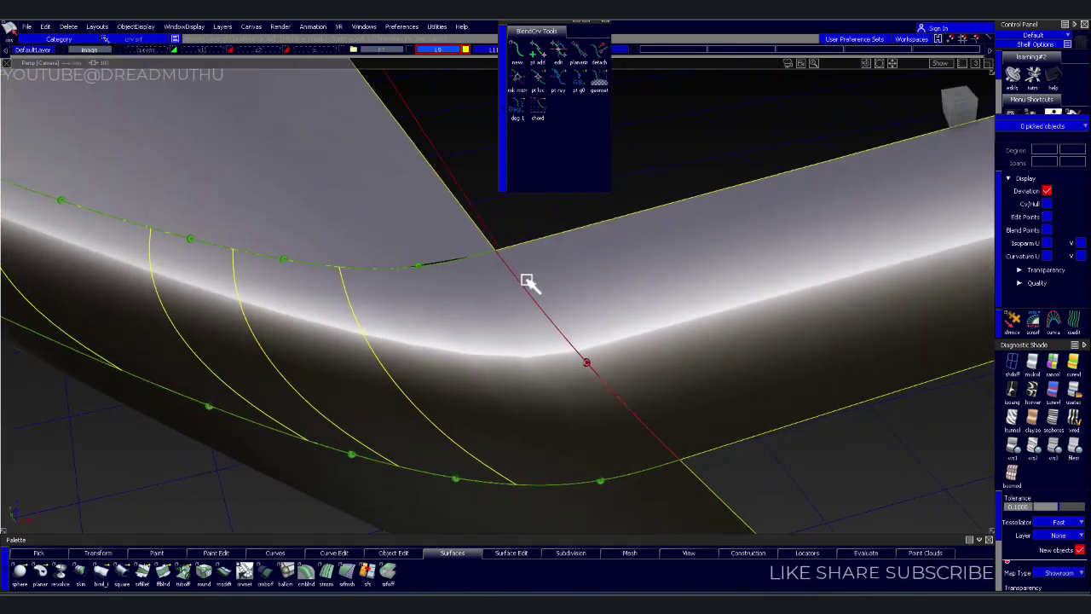
left_click(515, 396)
key("Delete")
key("Return")
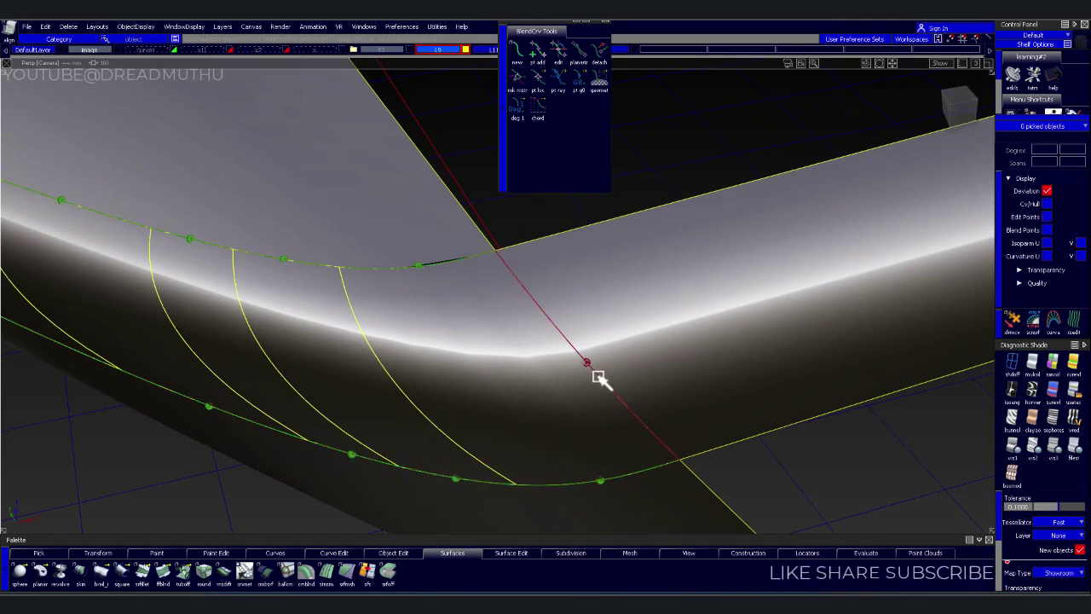
Align Blend_piece#11 with Edge type, position influence 1.0, V degree 7 and U degree 8
left_click(597, 380)
left_click(611, 397)
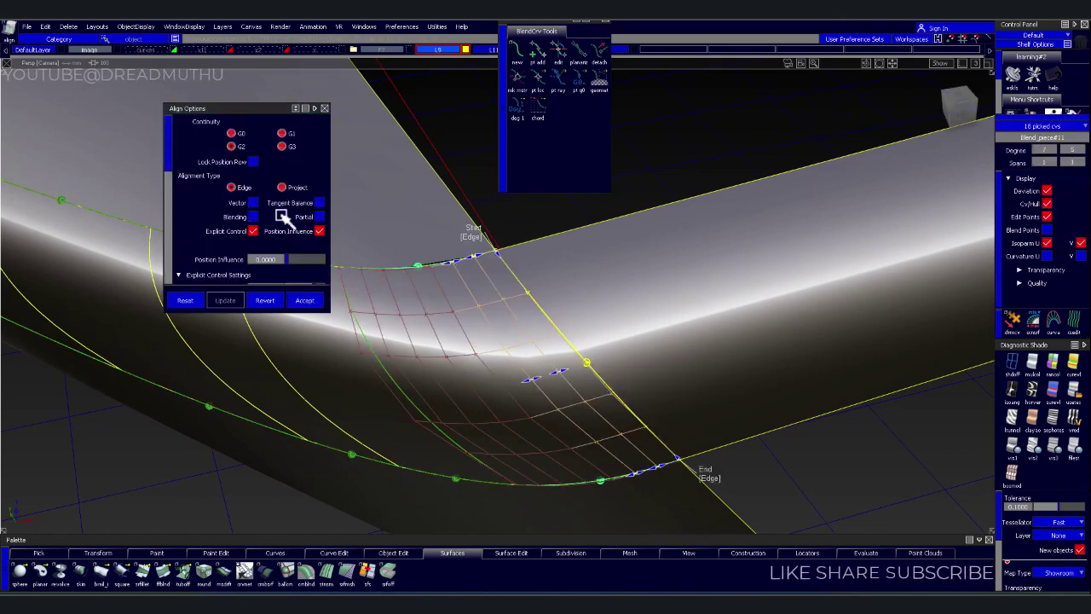
left_click(474, 239)
left_click_drag(294, 262, 324, 267)
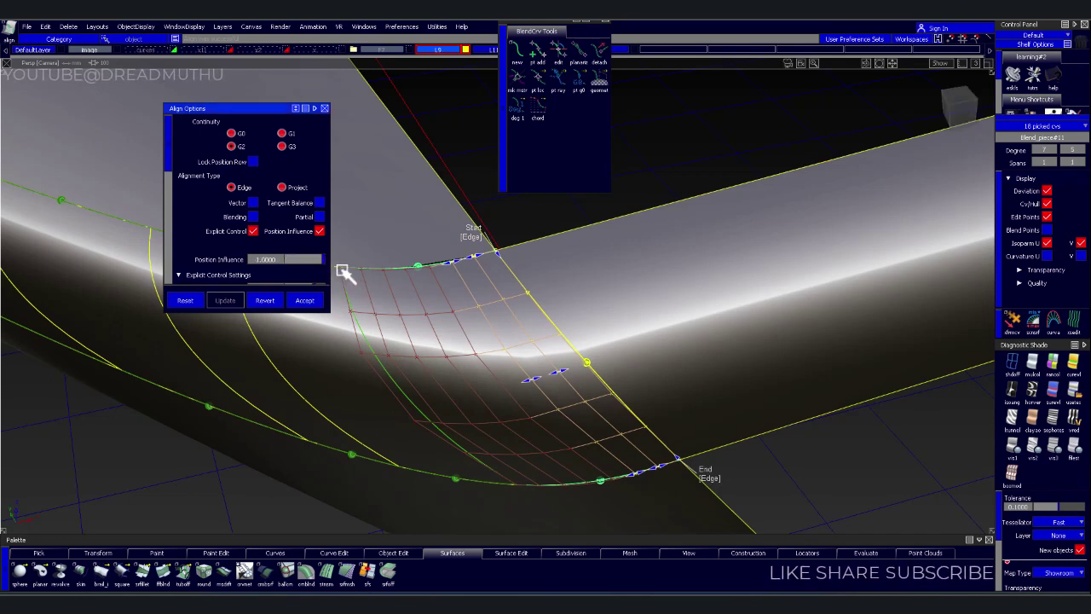
scroll(267, 247, "down", 1)
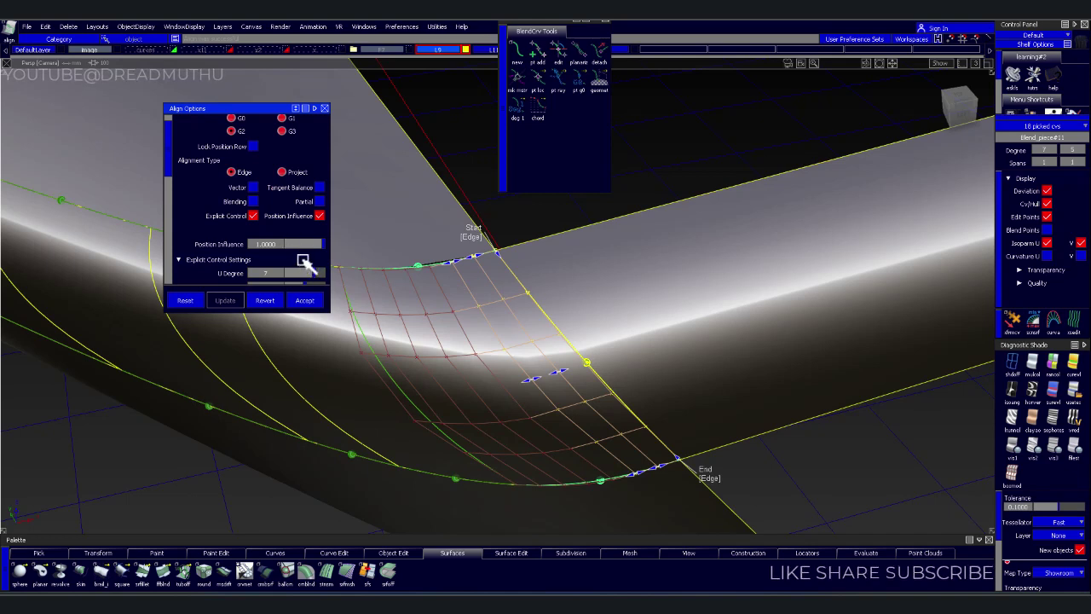
scroll(275, 248, "down", 1)
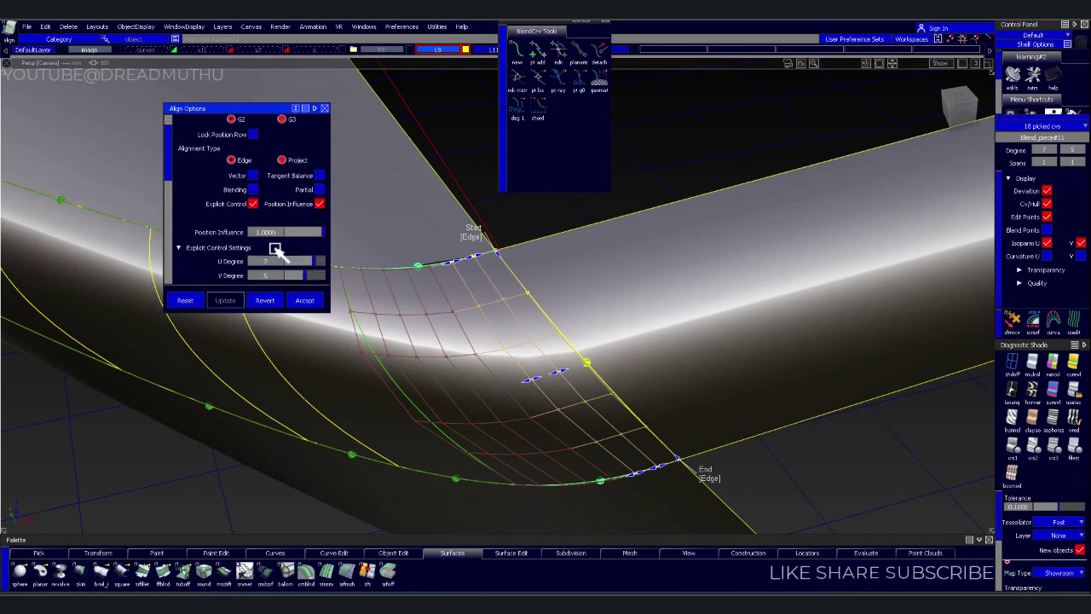
scroll(312, 266, "down", 2)
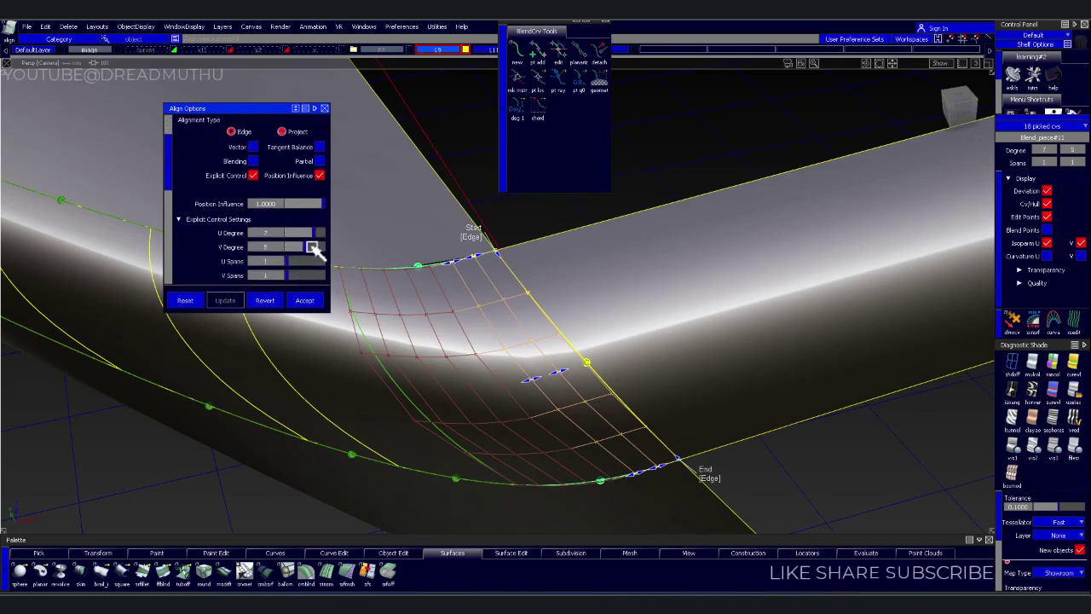
left_click_drag(313, 247, 317, 253)
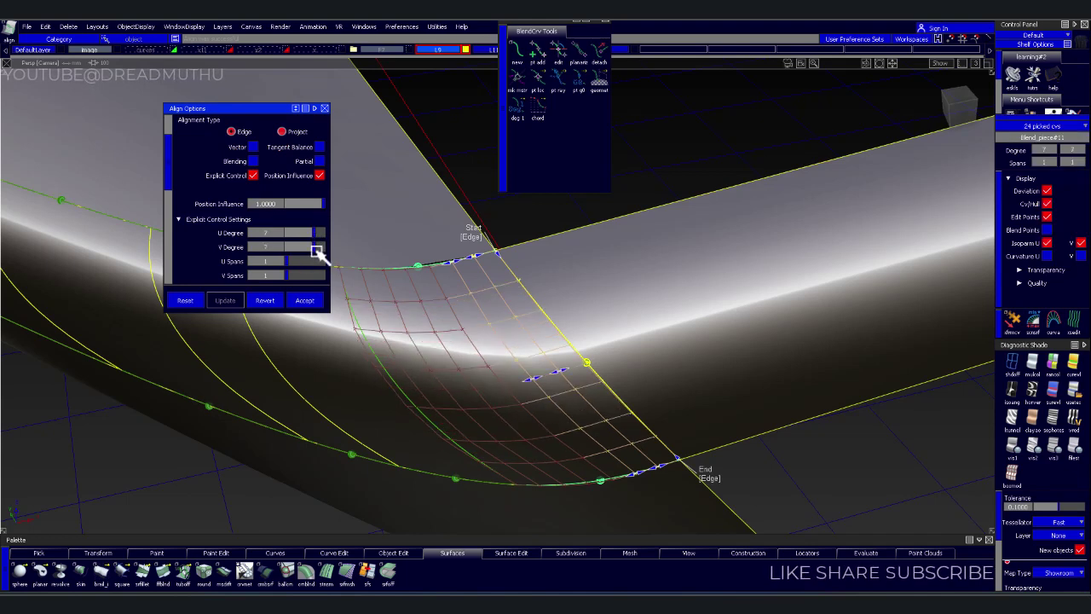
mouse_move(319, 234)
left_mouse_down()
mouse_move(326, 248)
mouse_move(348, 247)
left_mouse_up()
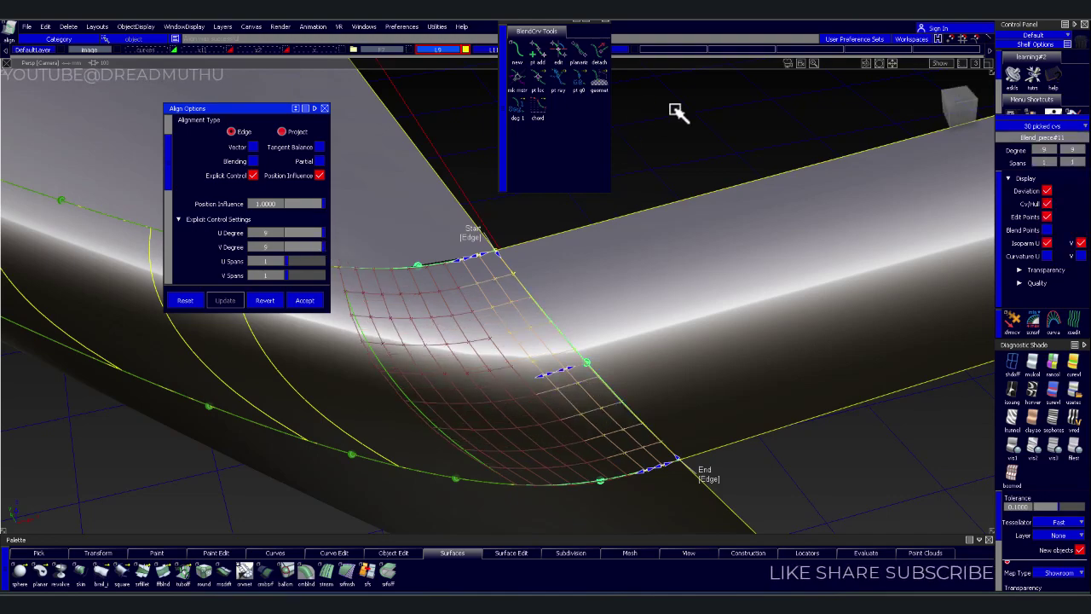
mouse_move(694, 213)
left_mouse_down("alt+shift")
mouse_move(721, 139)
mouse_move(687, 222)
mouse_move(622, 284)
mouse_move(707, 256)
mouse_move(694, 316)
left_mouse_up("alt+shift")
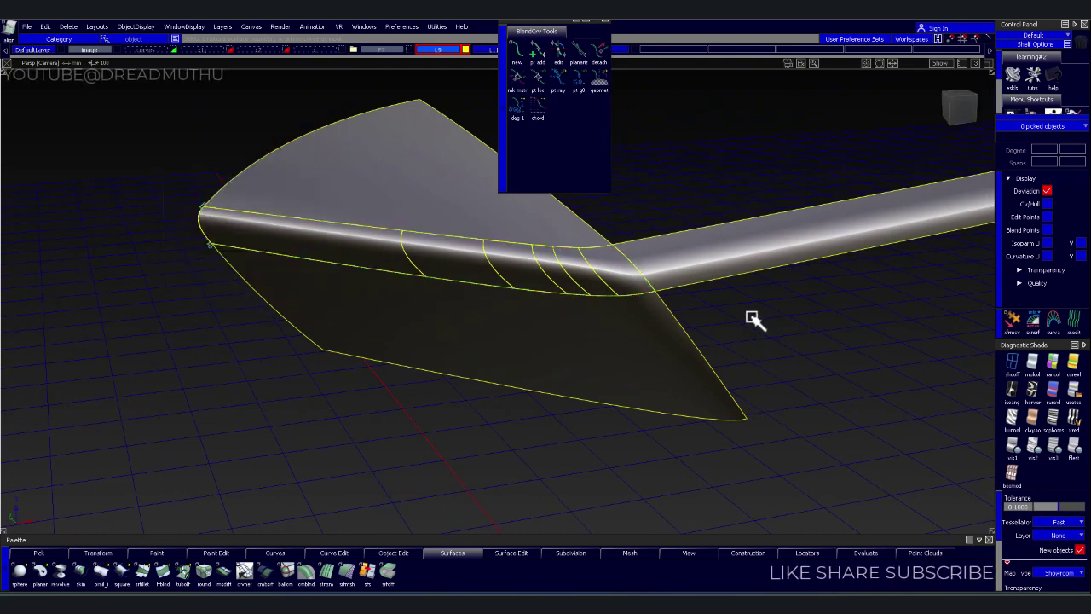
mouse_move(769, 275)
left_mouse_down("alt+shift")
mouse_move(794, 316)
mouse_move(713, 370)
left_mouse_up("alt+shift")
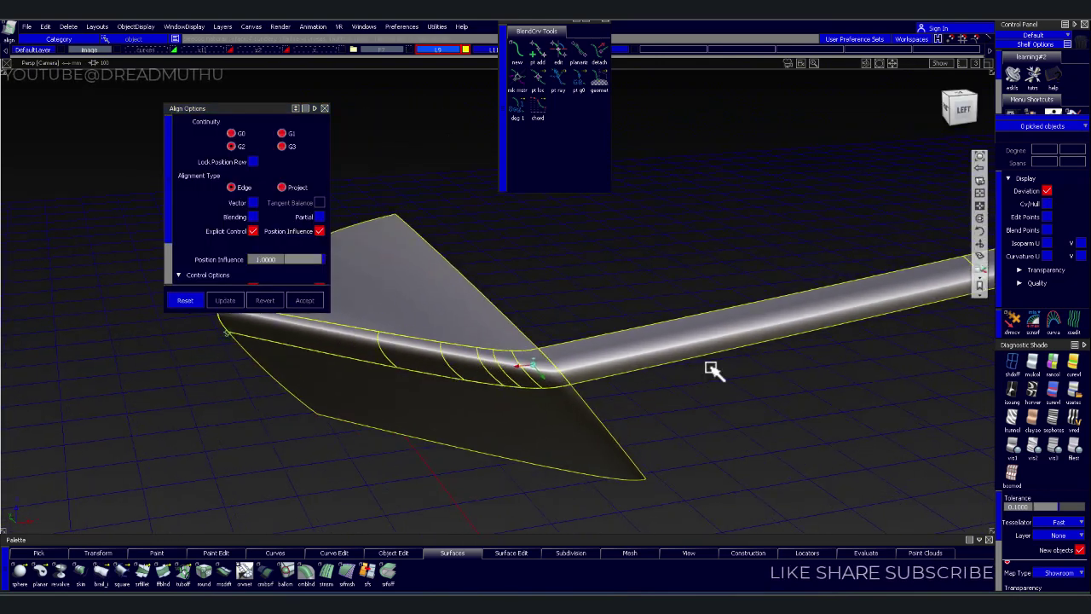
Review the shaded rounded front corner, then switch to the camera showing the Aston Martin door reference image
right_click(937, 81)
left_click(929, 97)
mouse_move(710, 300)
left_mouse_down("alt+shift")
mouse_move(702, 383)
mouse_move(719, 146)
mouse_move(731, 361)
mouse_move(704, 312)
left_mouse_up("alt+shift")
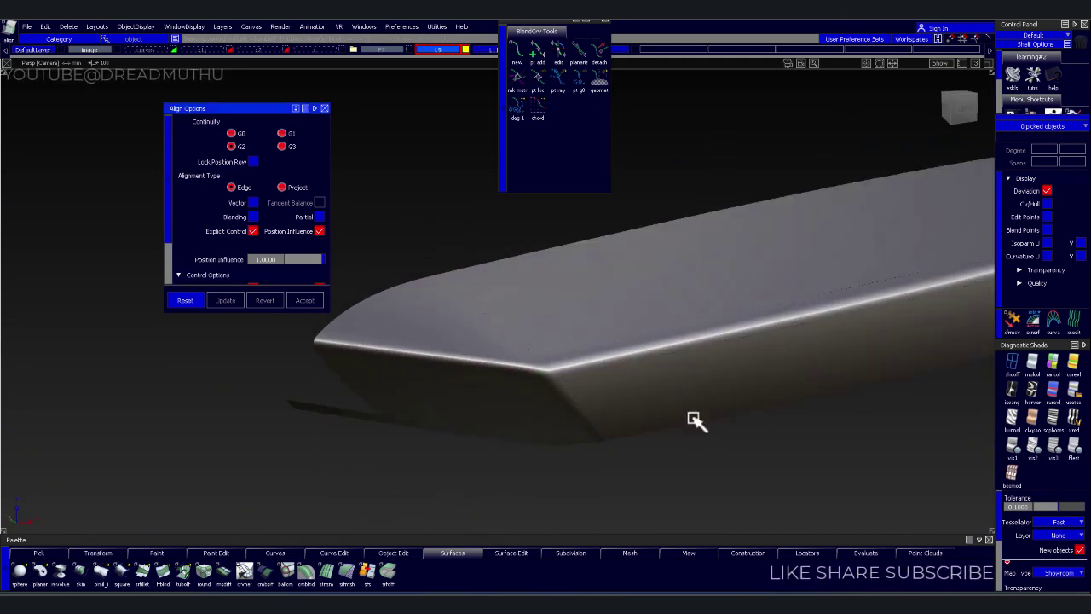
left_click_drag(693, 420, 662, 254, "alt+shift")
right_click_drag(663, 253, 670, 258, "alt+shift")
mouse_move(671, 258)
left_mouse_down("alt+shift")
mouse_move(663, 282)
mouse_move(787, 319)
mouse_move(507, 383)
mouse_move(701, 321)
mouse_move(517, 329)
mouse_move(555, 378)
mouse_move(607, 383)
mouse_move(567, 337)
mouse_move(475, 301)
mouse_move(480, 344)
mouse_move(639, 370)
mouse_move(609, 366)
left_mouse_up("alt+shift")
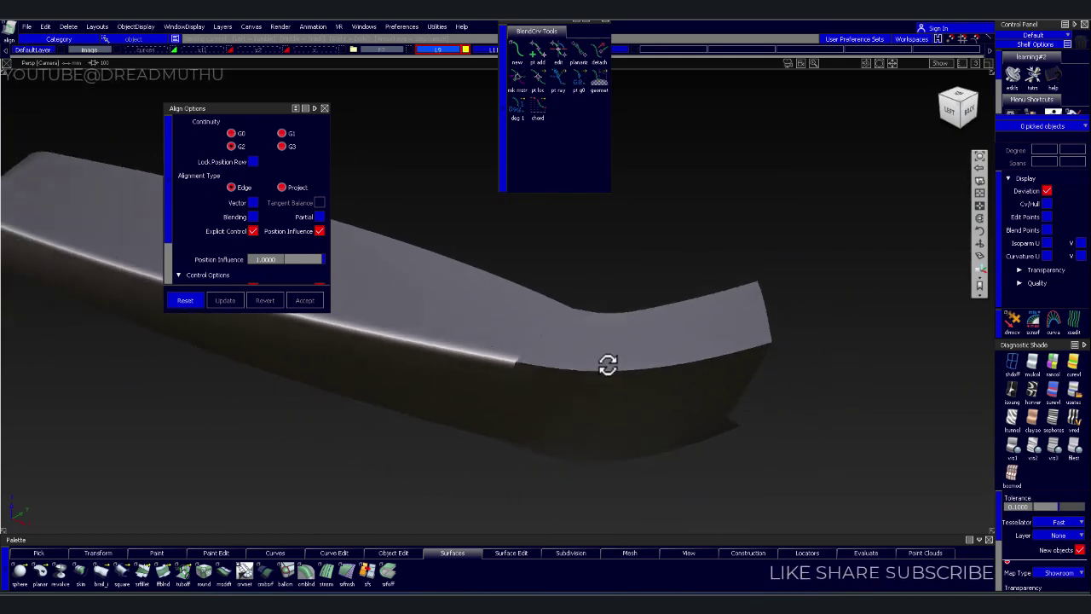
right_click(943, 73)
mouse_move(712, 301)
left_mouse_down("alt+shift")
mouse_move(577, 327)
mouse_move(621, 353)
left_mouse_up("alt+shift")
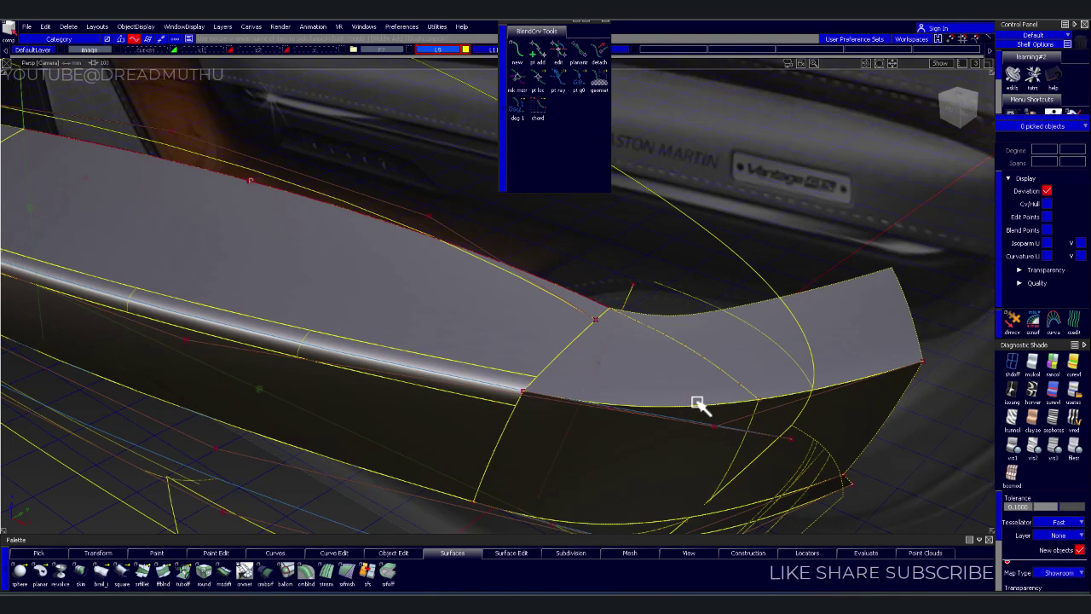
mouse_move(658, 429)
left_mouse_down("alt+shift")
mouse_move(658, 397)
mouse_move(622, 377)
left_mouse_up("alt+shift")
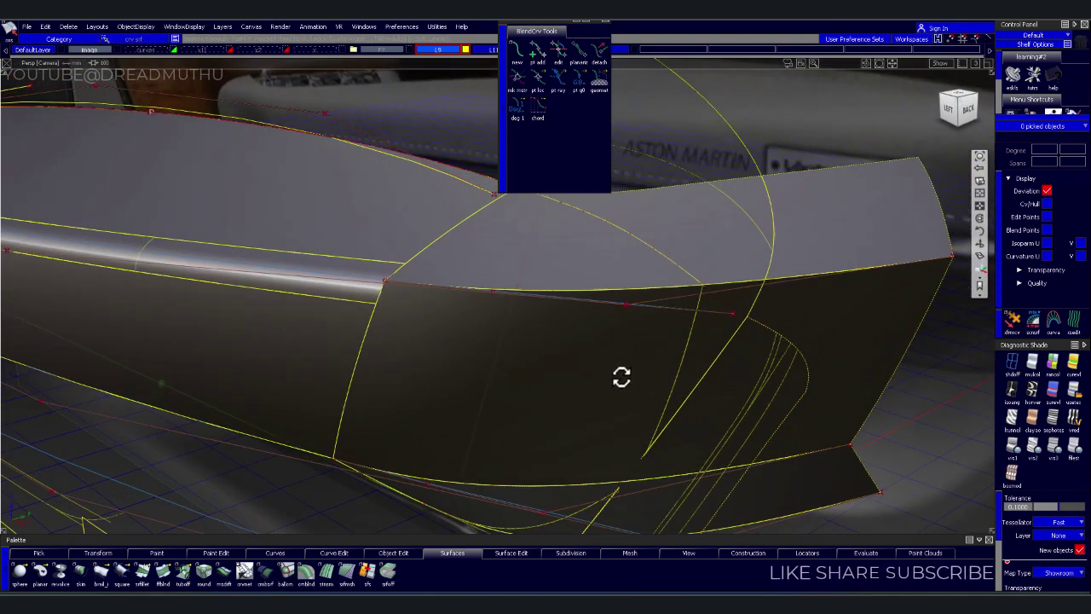
left_click(611, 293)
mouse_move(611, 293)
left_mouse_down("alt+shift")
mouse_move(487, 304)
mouse_move(541, 315)
mouse_move(587, 212)
mouse_move(480, 331)
mouse_move(499, 308)
mouse_move(551, 446)
mouse_move(521, 373)
left_mouse_up("alt+shift")
mouse_move(349, 239)
left_mouse_down("alt+shift")
mouse_move(418, 317)
mouse_move(390, 259)
left_mouse_up("alt+shift")
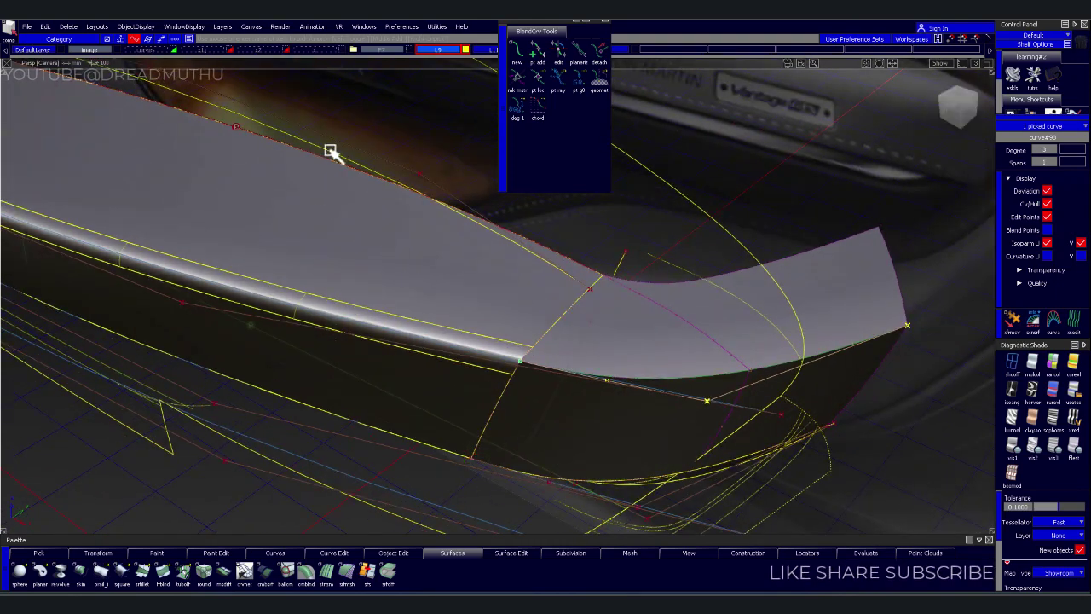